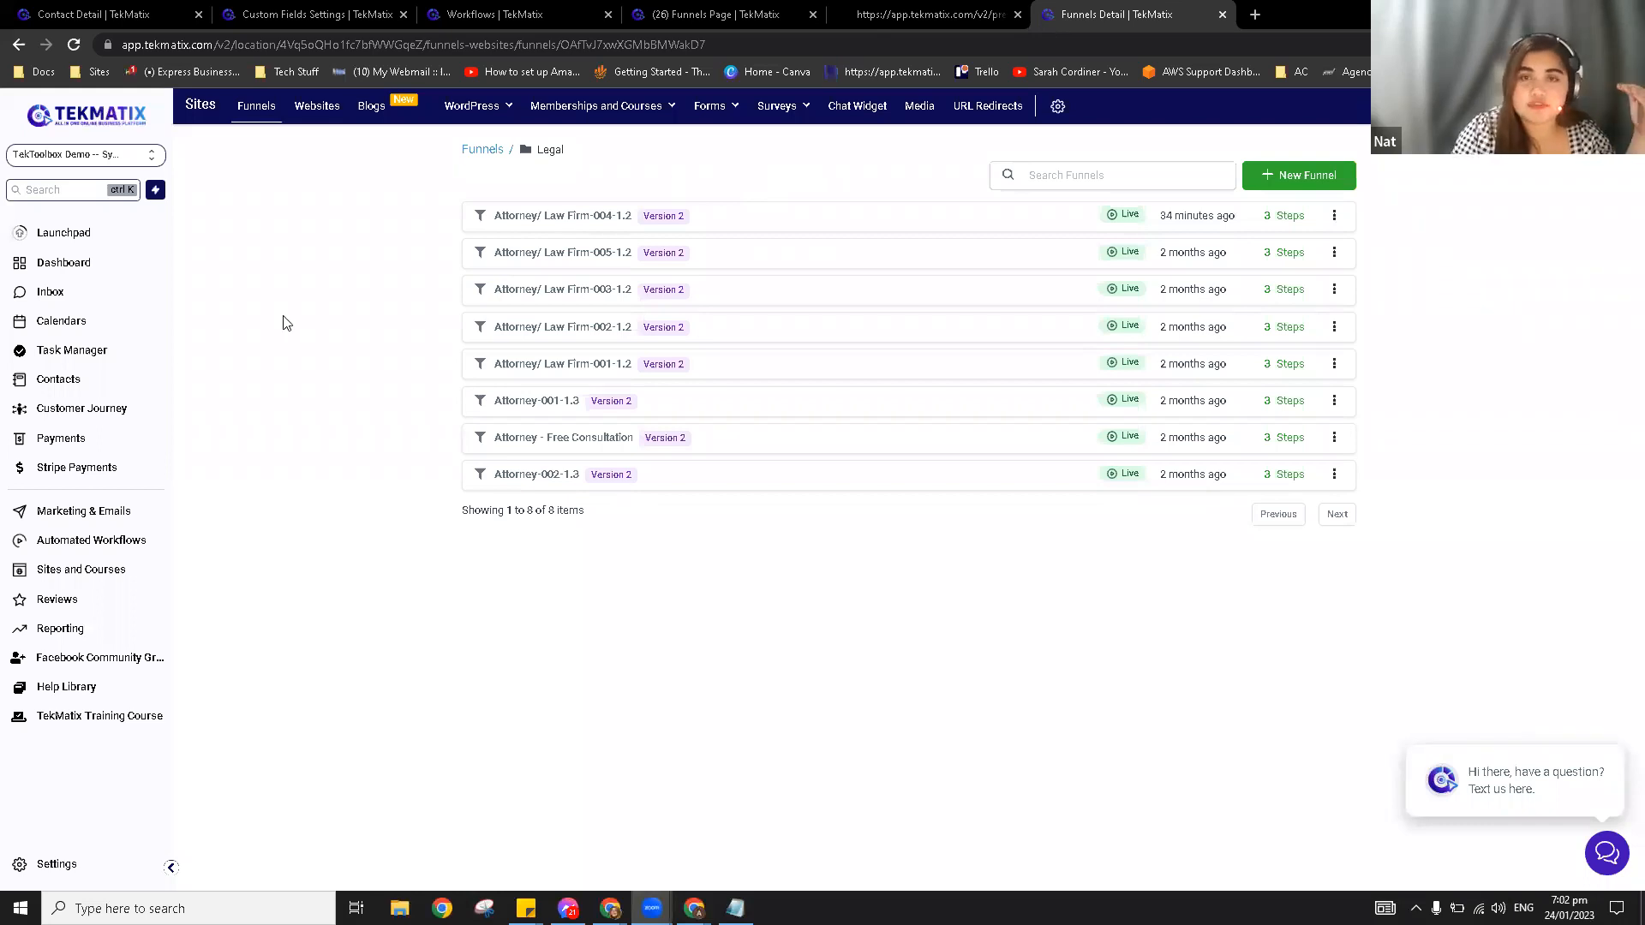
Step: Open the first contact's record from the Contacts smart list
left_click(60, 390)
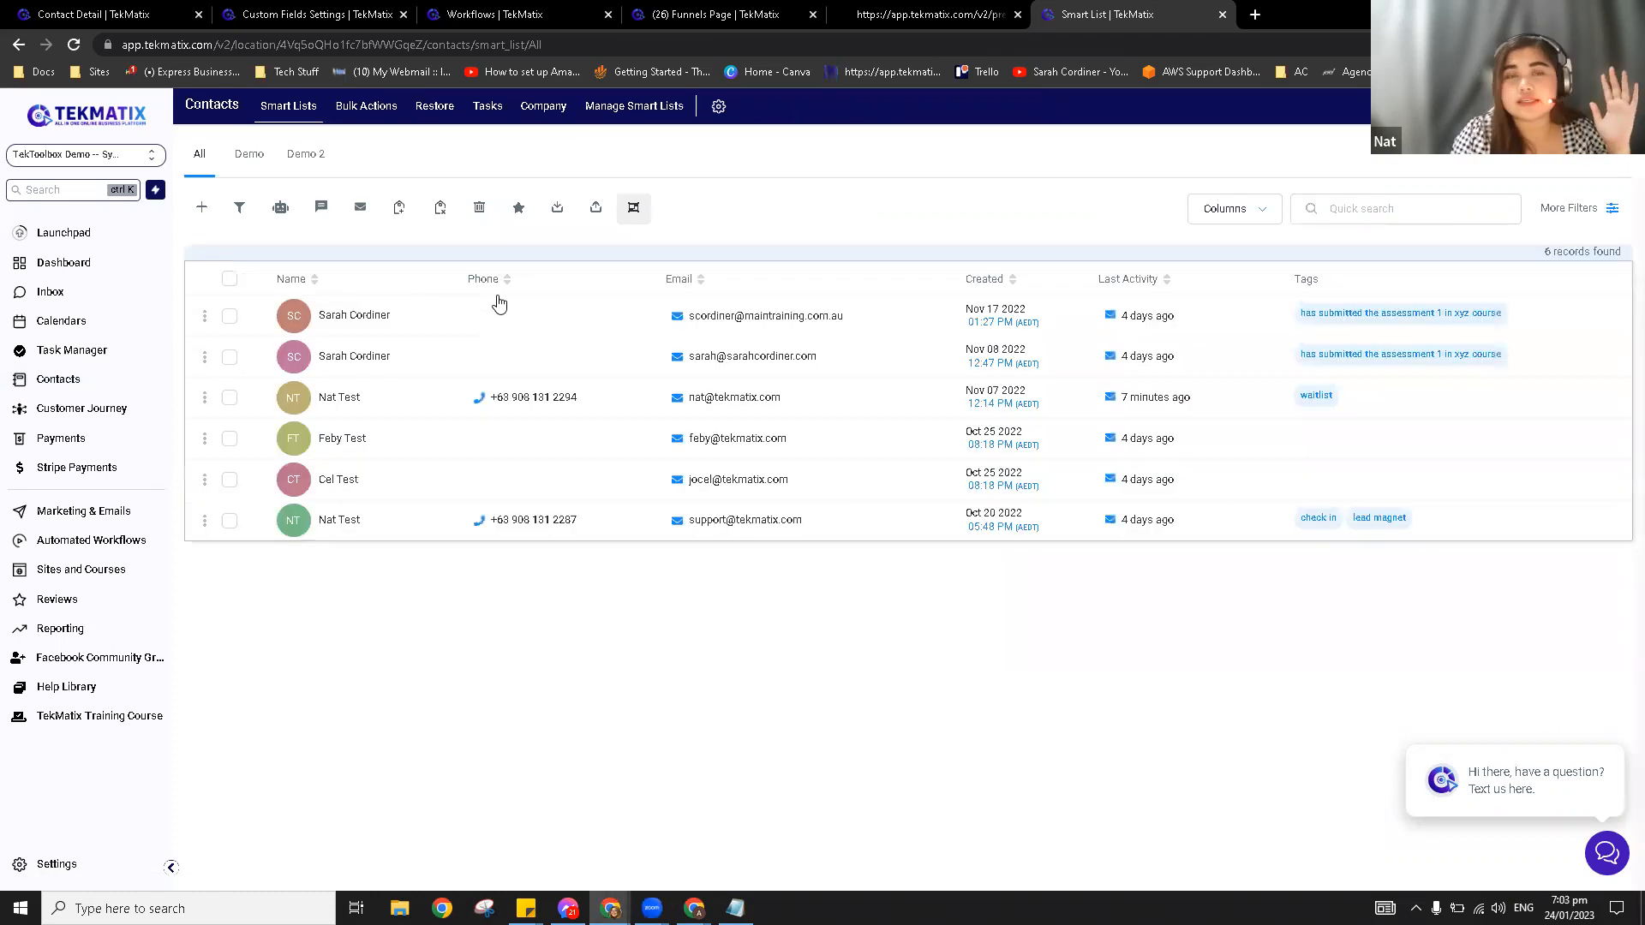
left_click(350, 317)
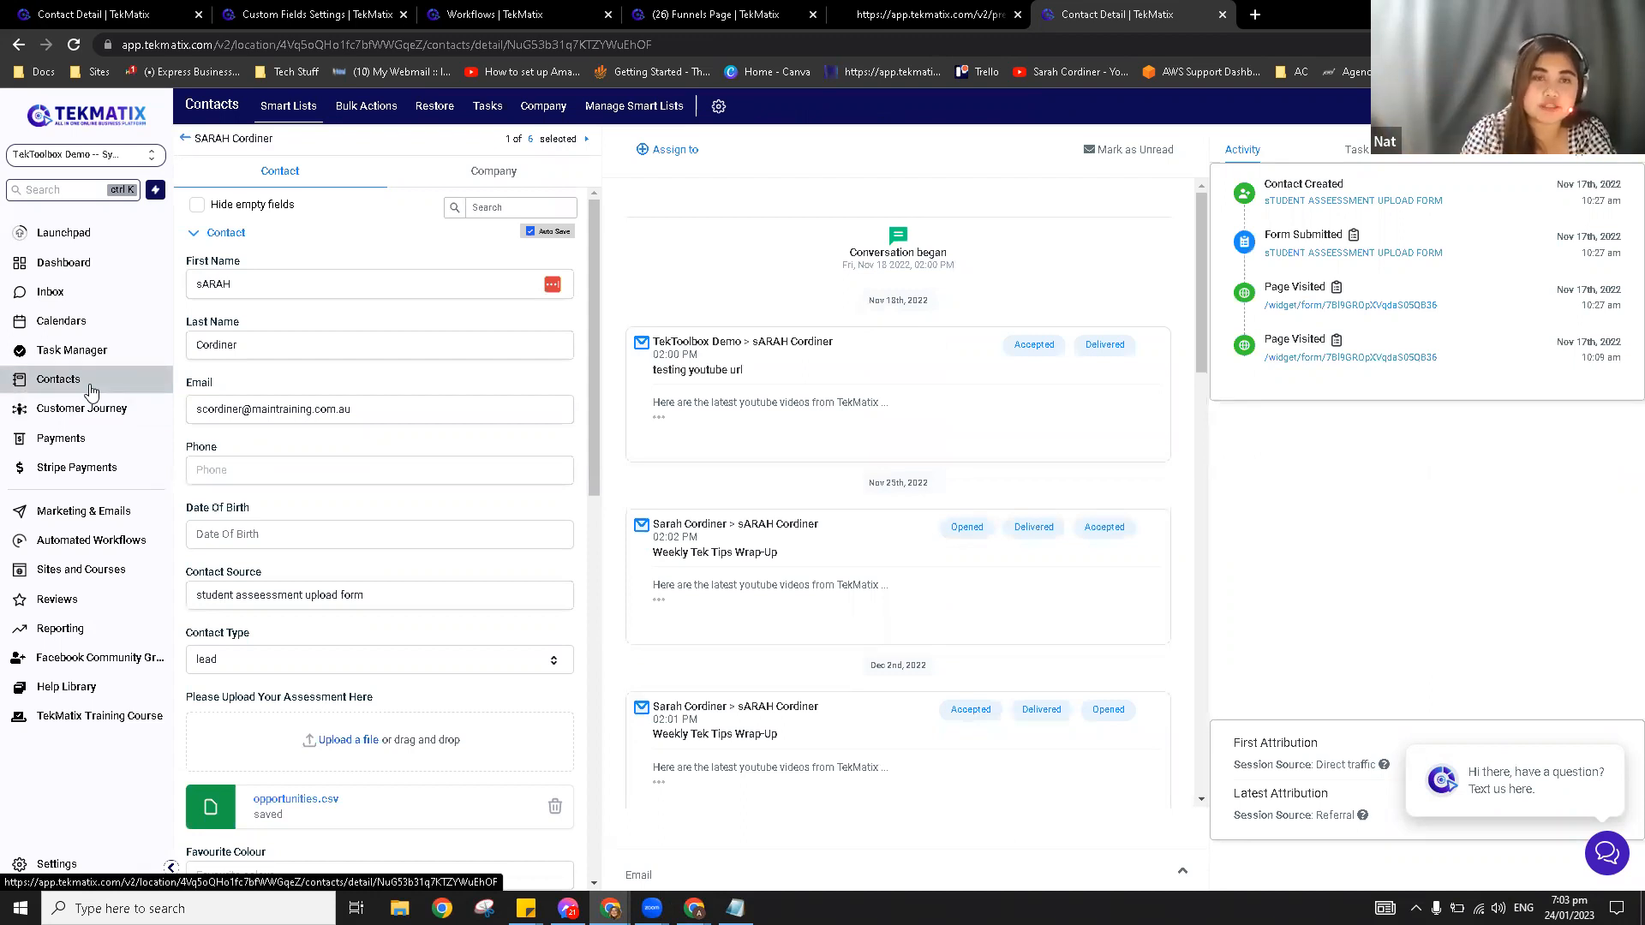
Step: Leave the contact record and return to the All contacts list of six records
left_click(186, 142)
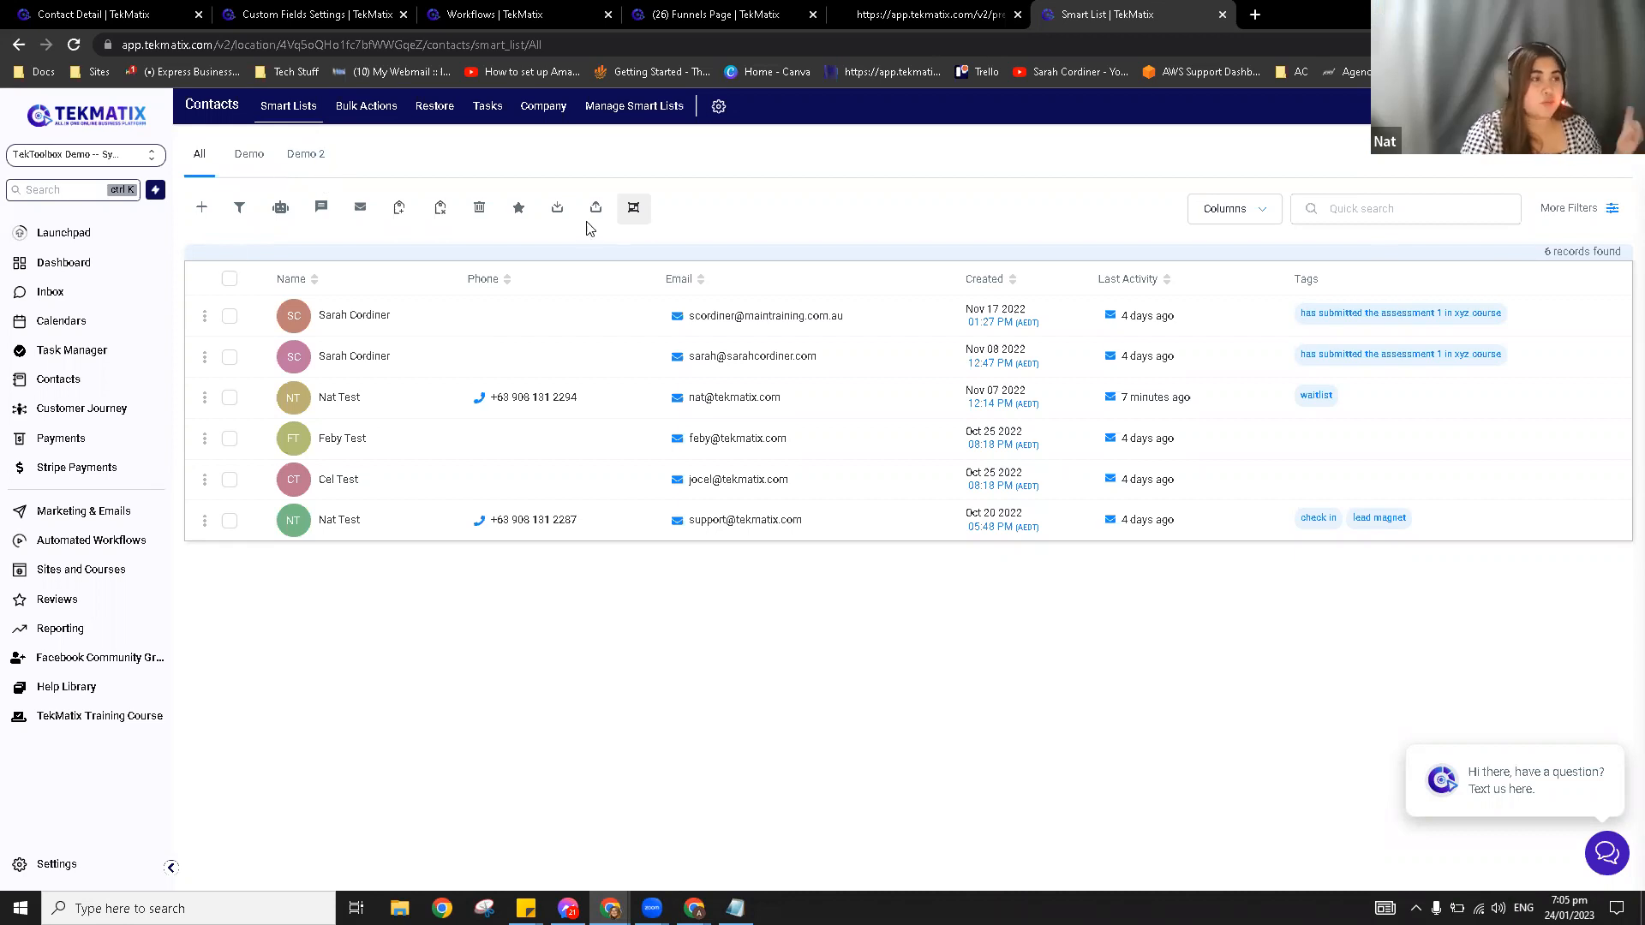
left_click(201, 210)
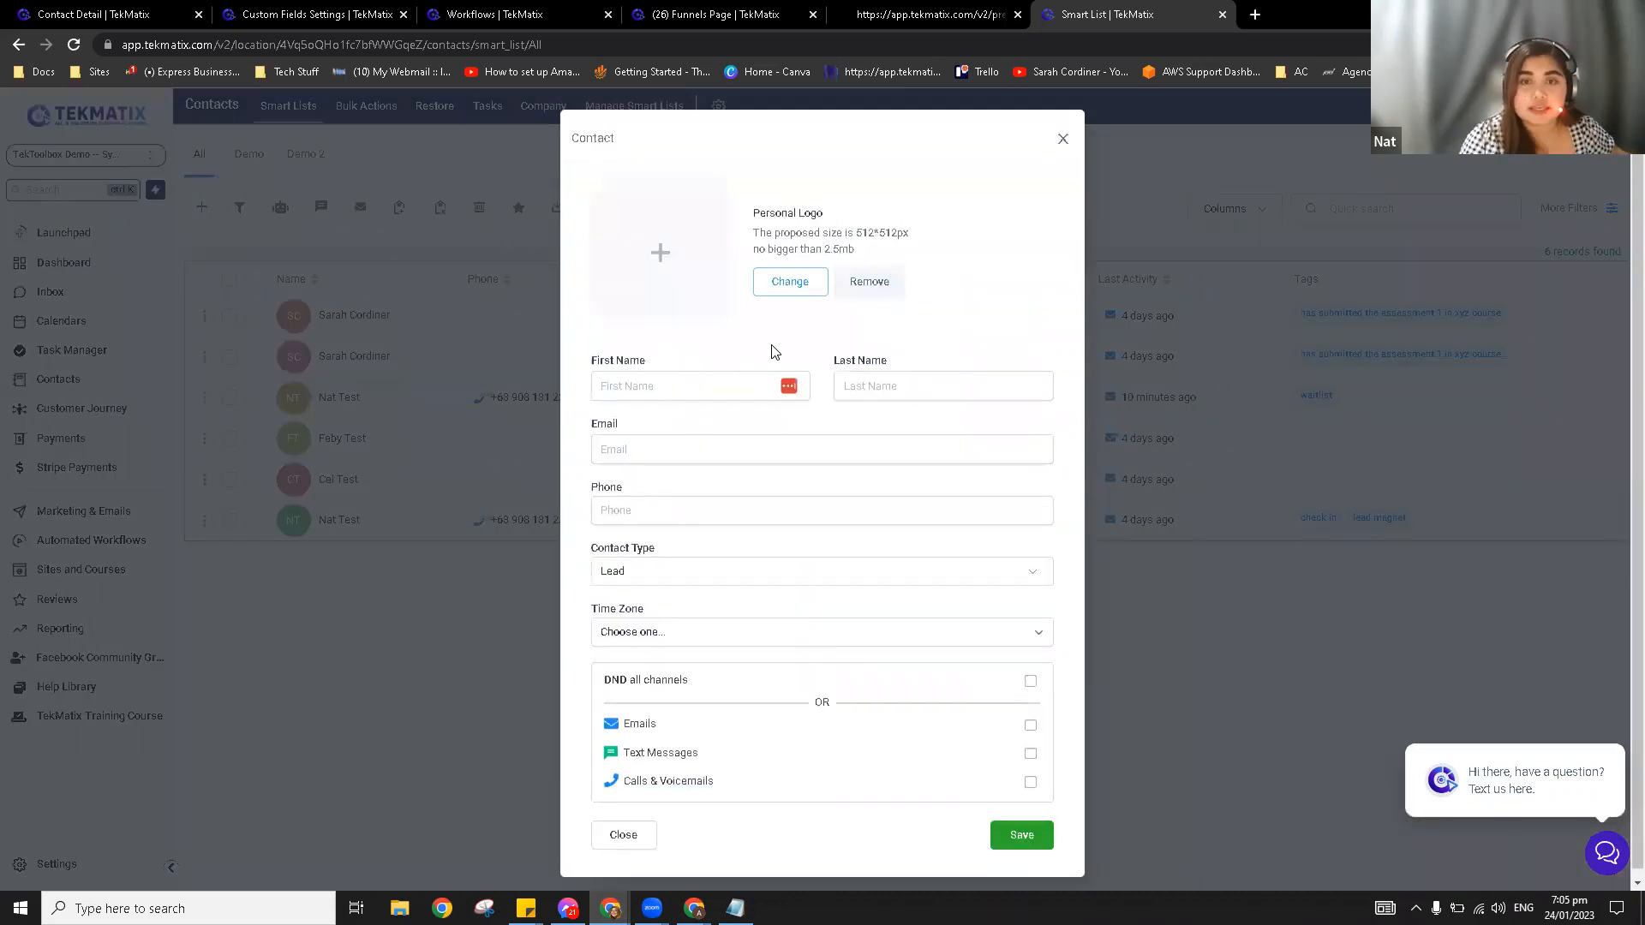
left_click(659, 386)
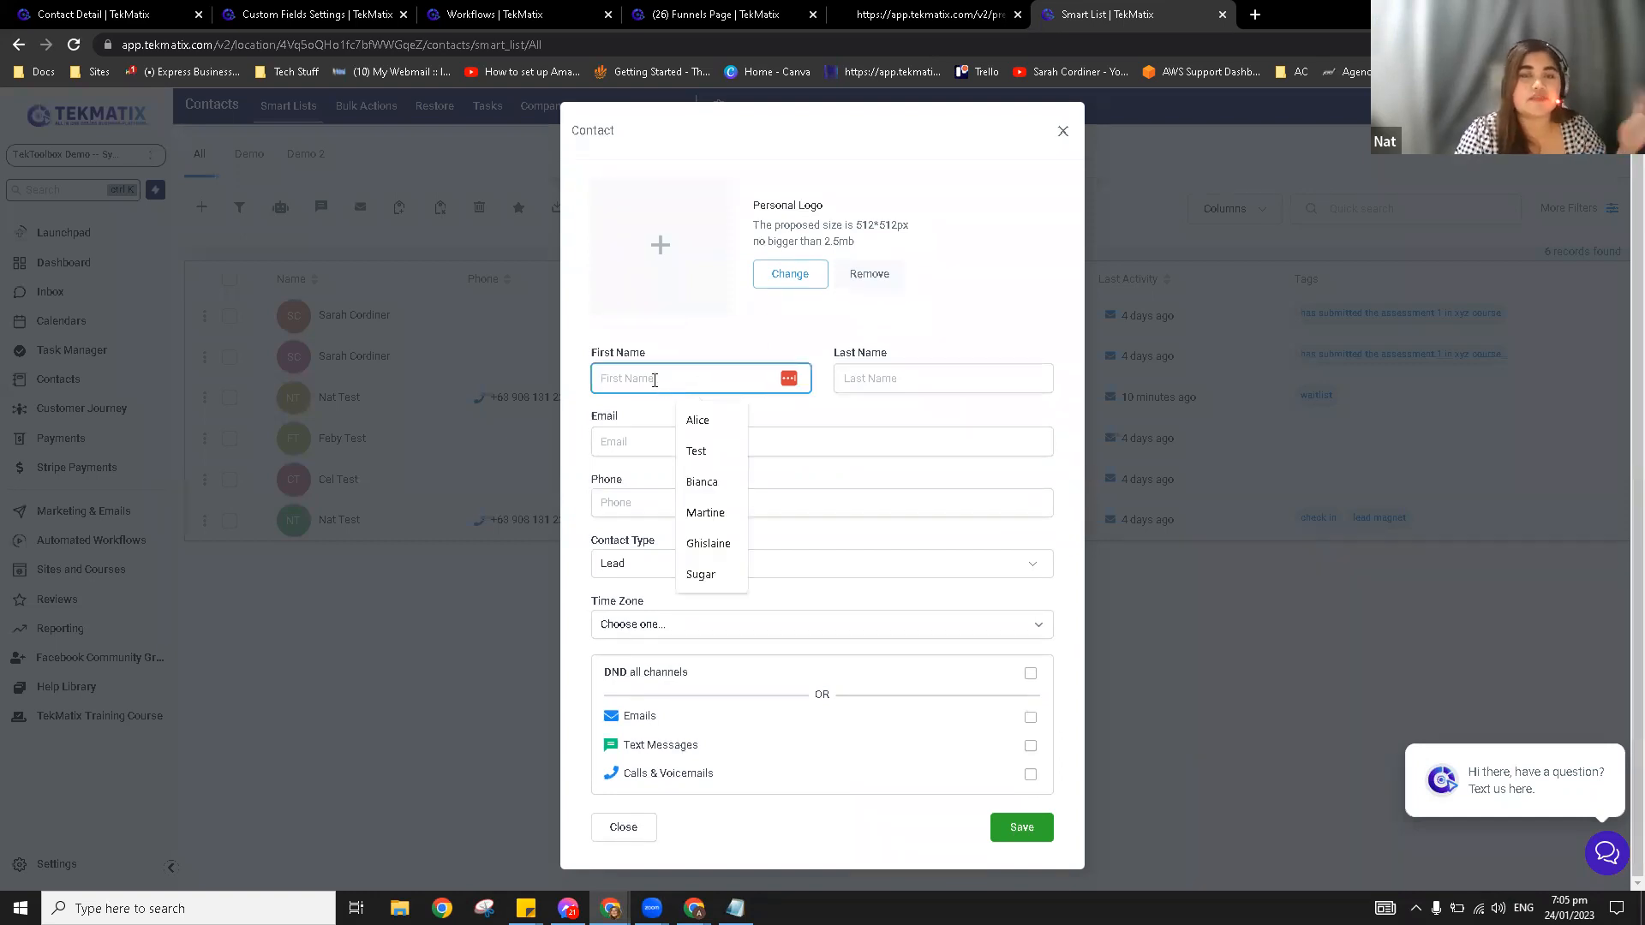
left_click(620, 437)
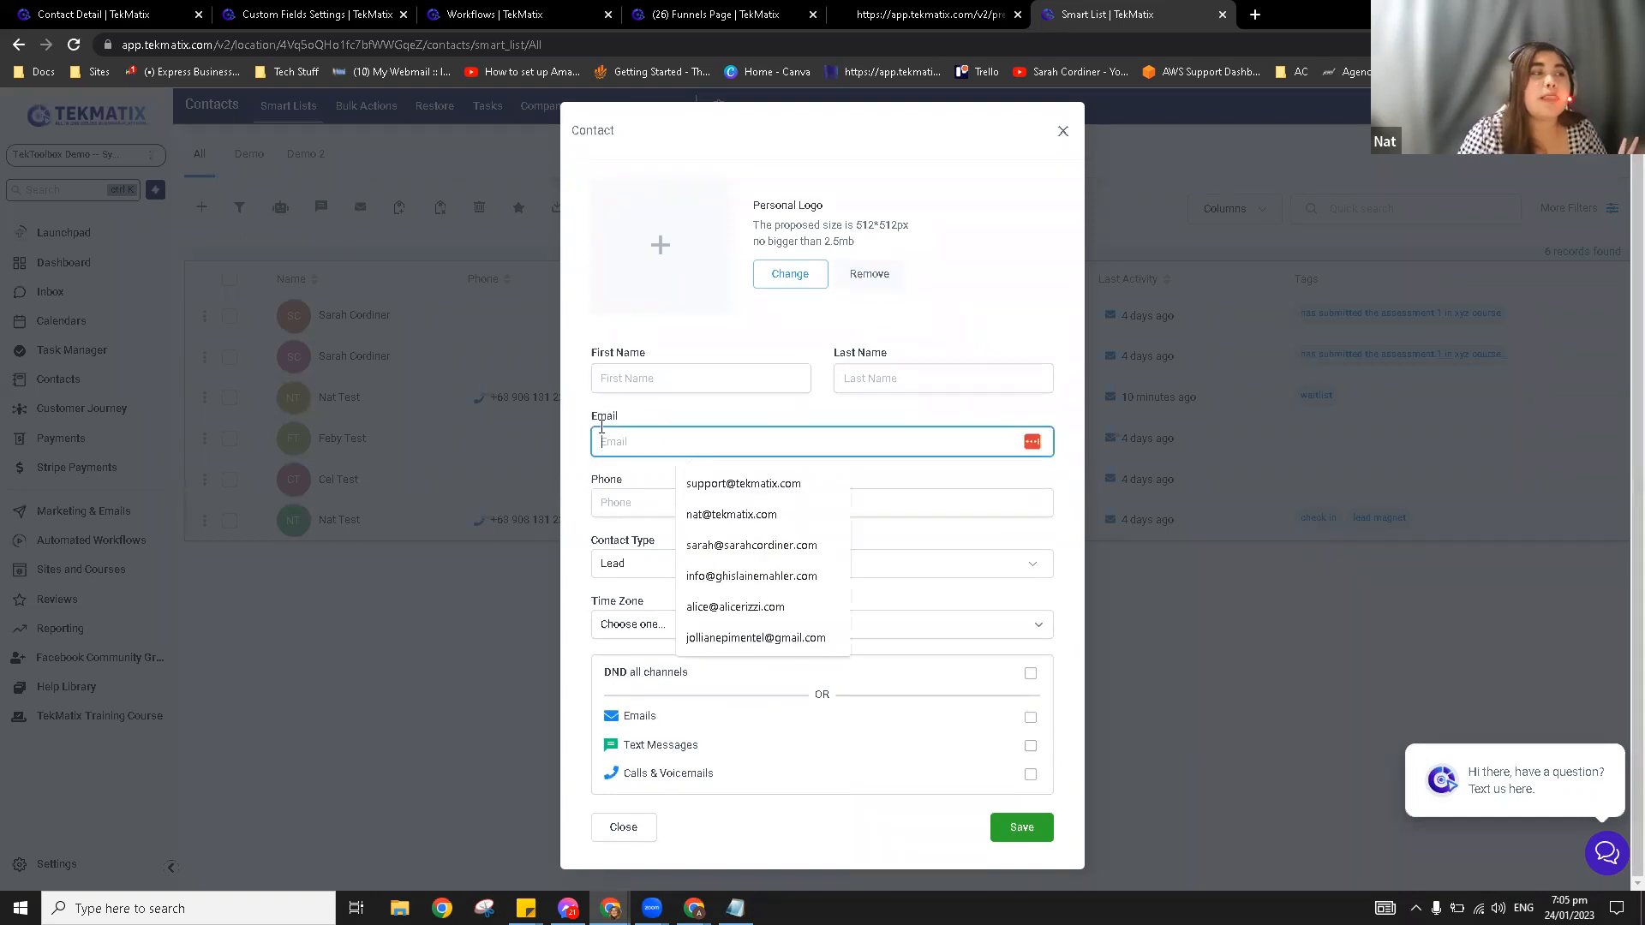
left_click_drag(587, 415, 633, 413)
left_click(634, 477)
left_click_drag(625, 476, 588, 481)
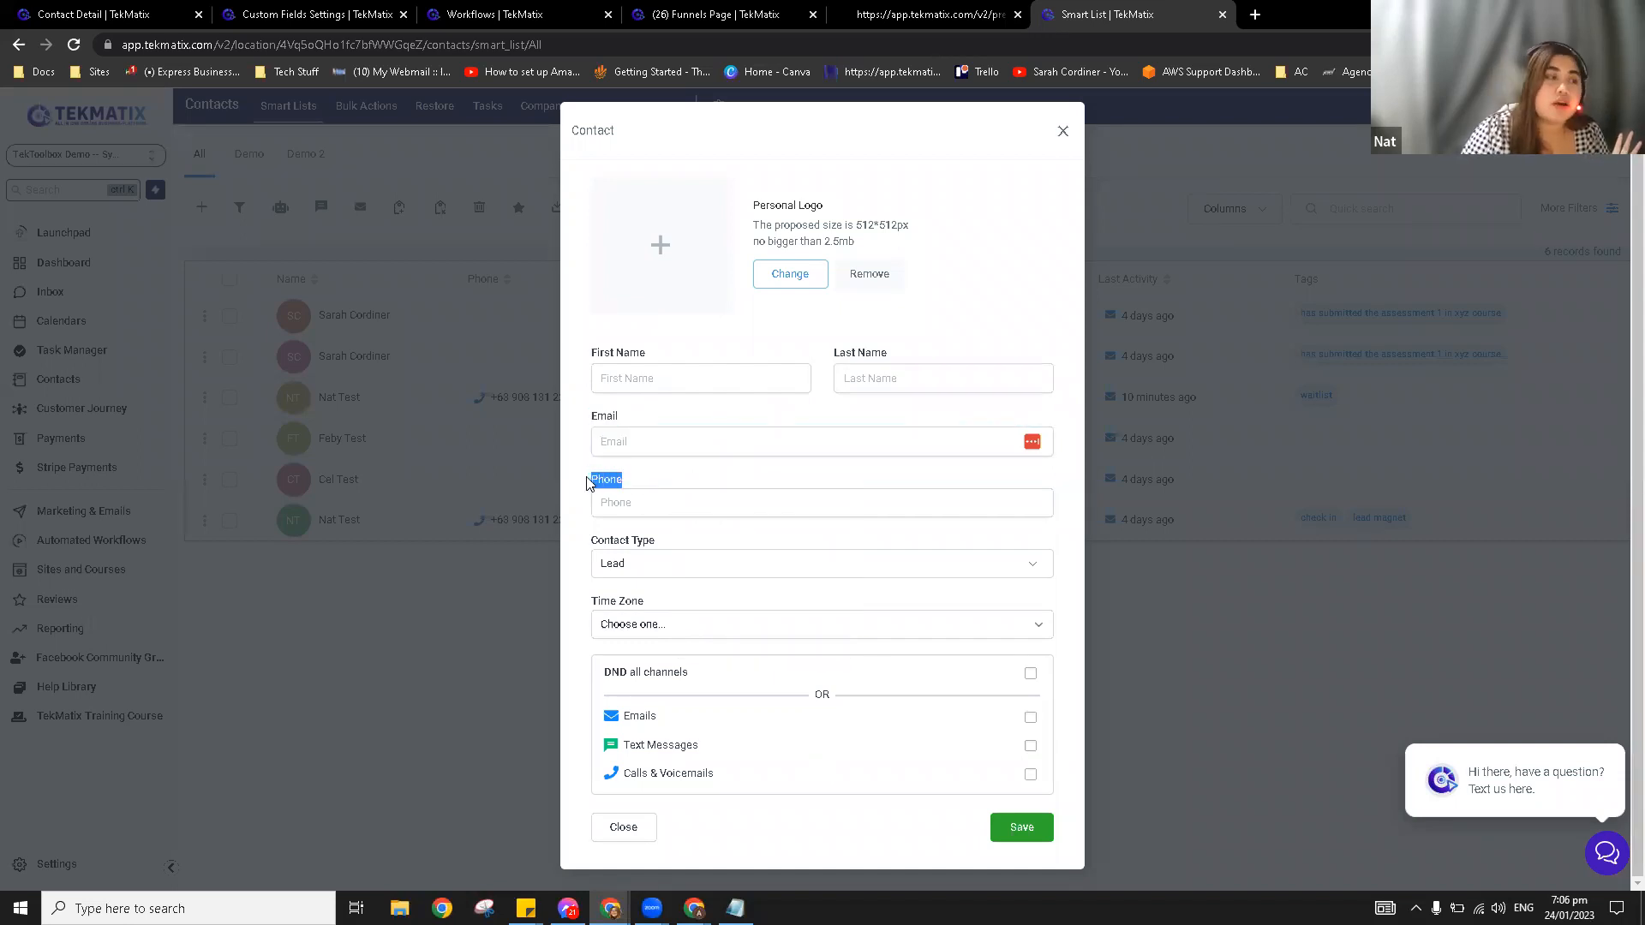
left_click(673, 487)
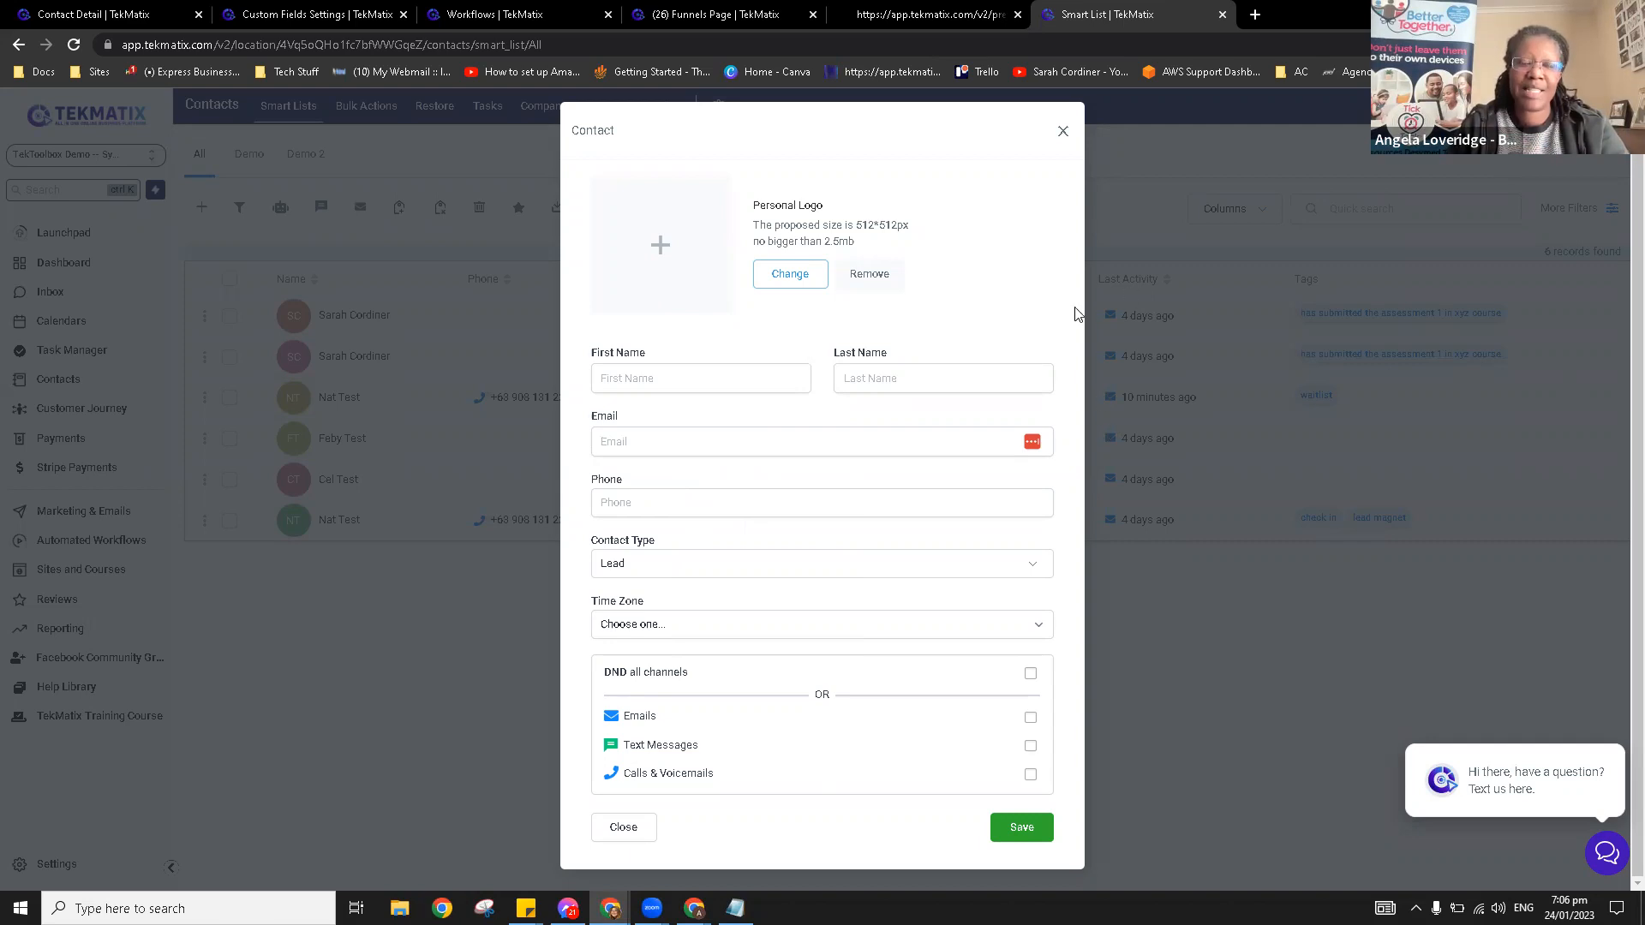
scroll(1077, 312, "up", 1)
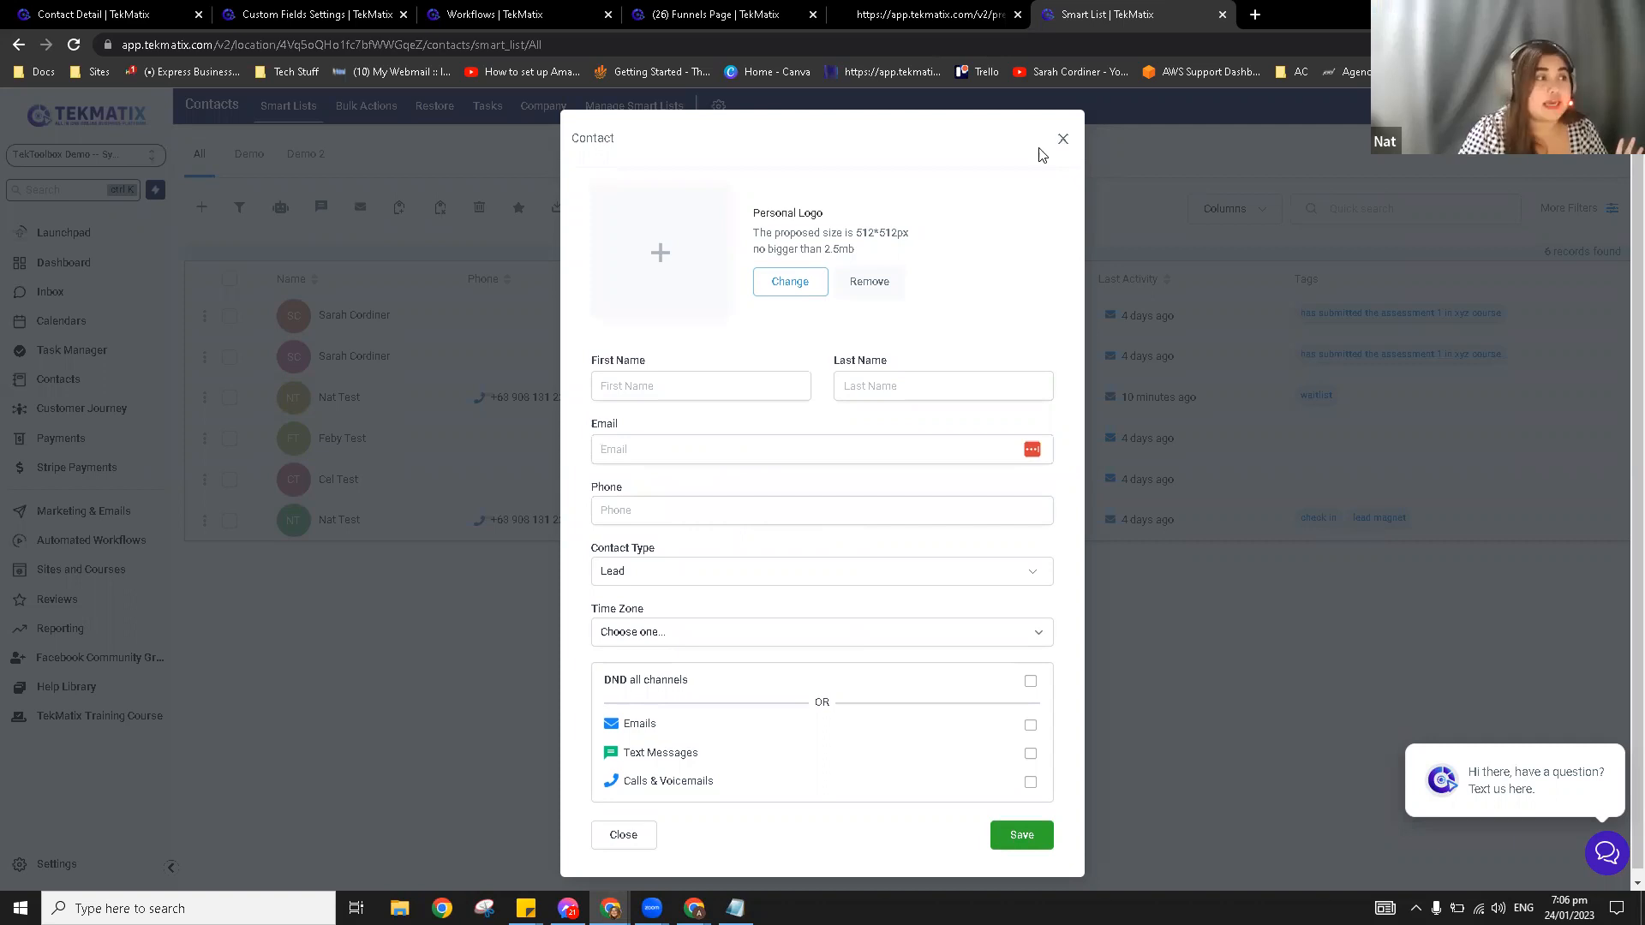
left_click(378, 322)
Step: Open the test contact, collapse its Contact section and expand the Additional Info custom fields
left_click(336, 402)
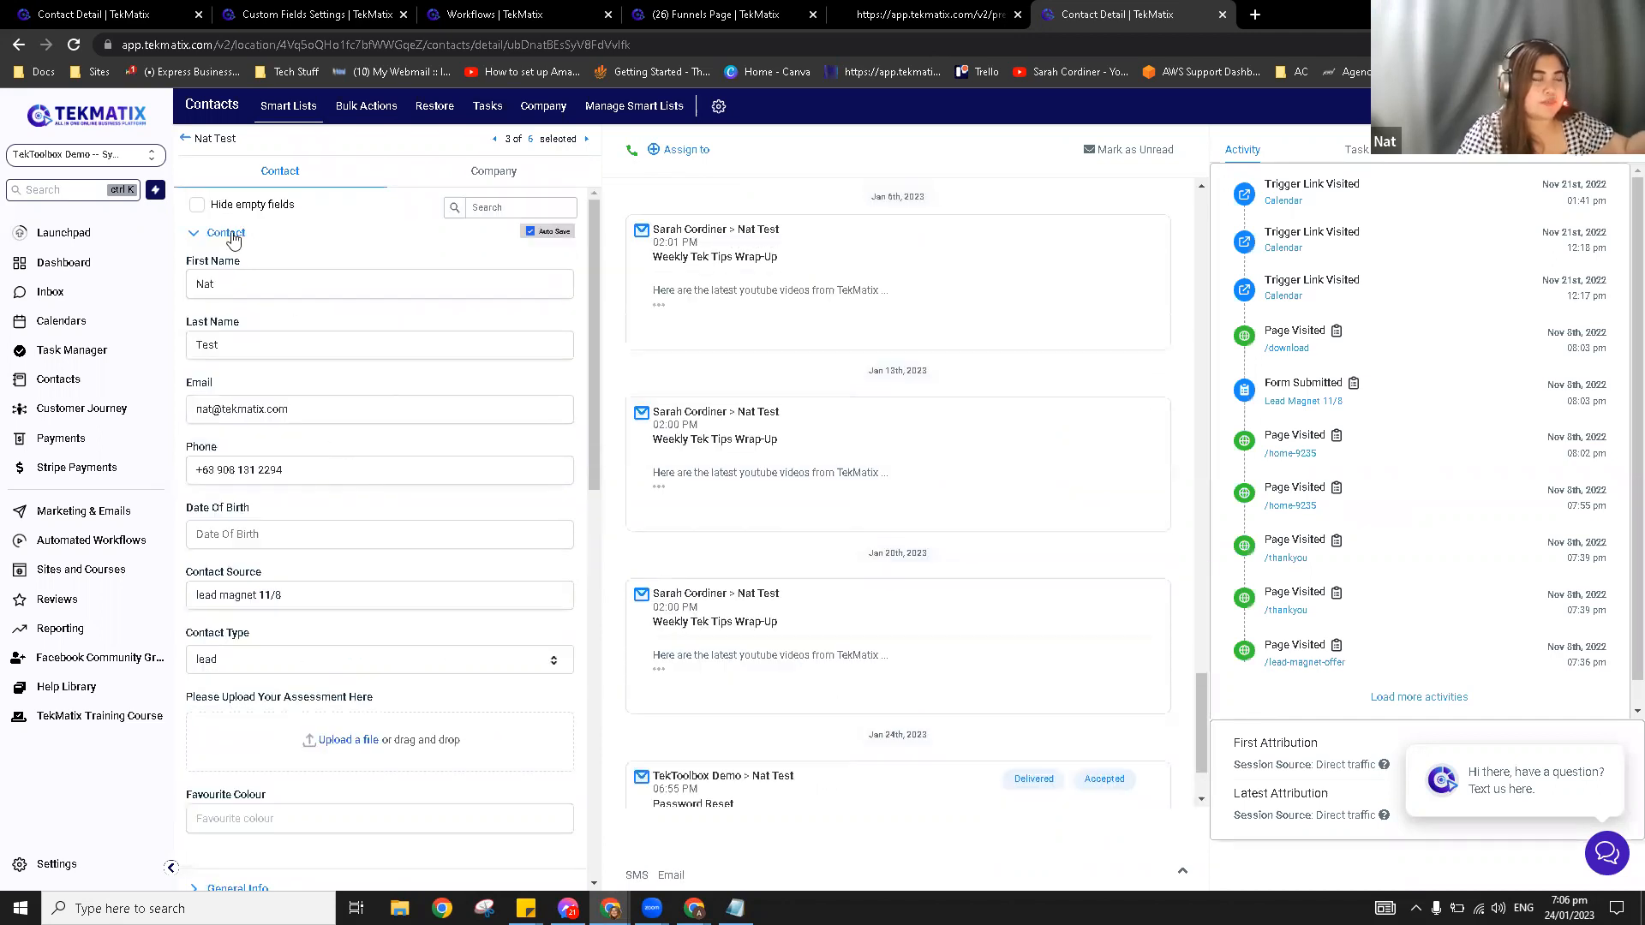
left_click(240, 241)
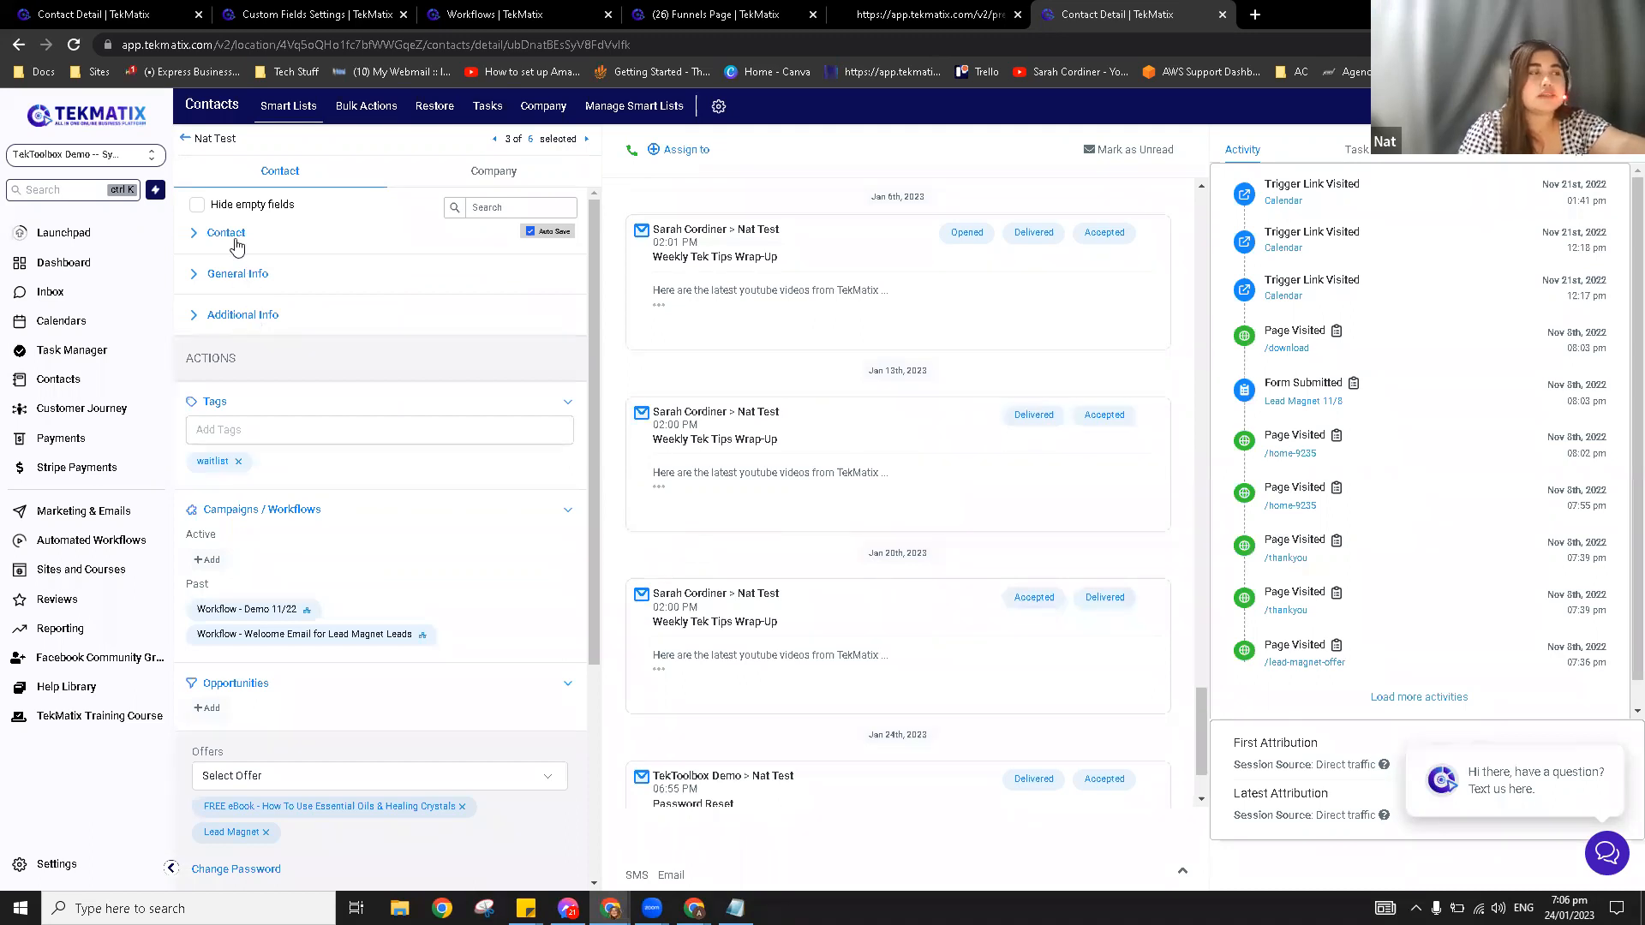
left_click(256, 319)
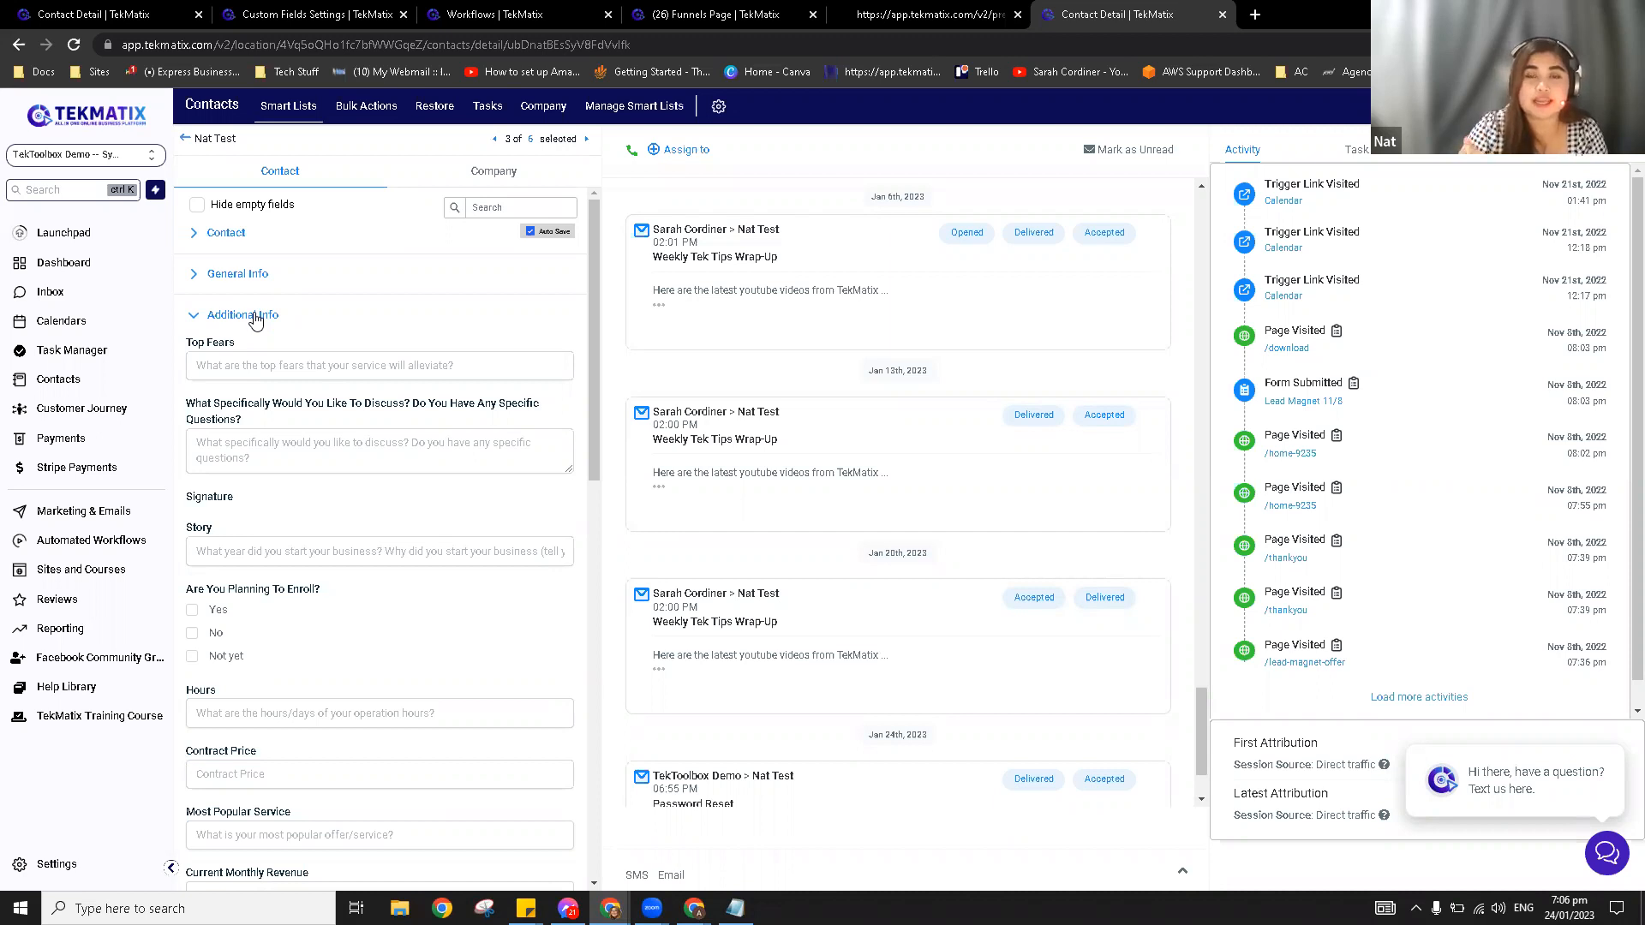
scroll(312, 459, "down", 8)
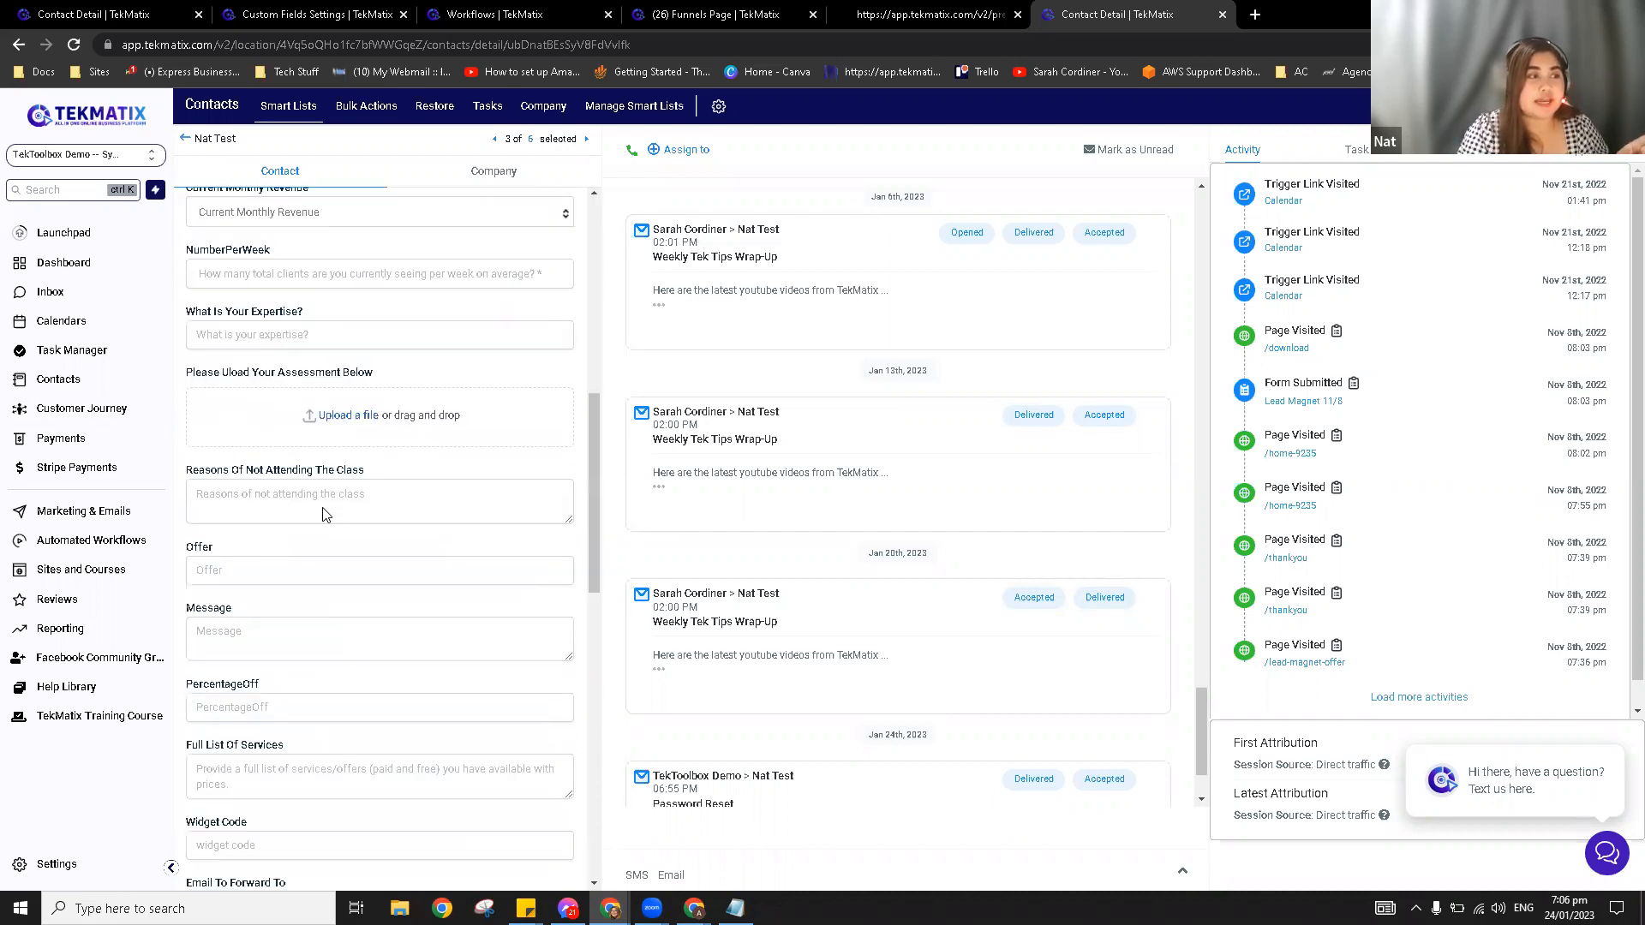
scroll(326, 514, "down", 6)
Step: Look over the Price custom field, then go back to the All contacts smart list
left_click(307, 406)
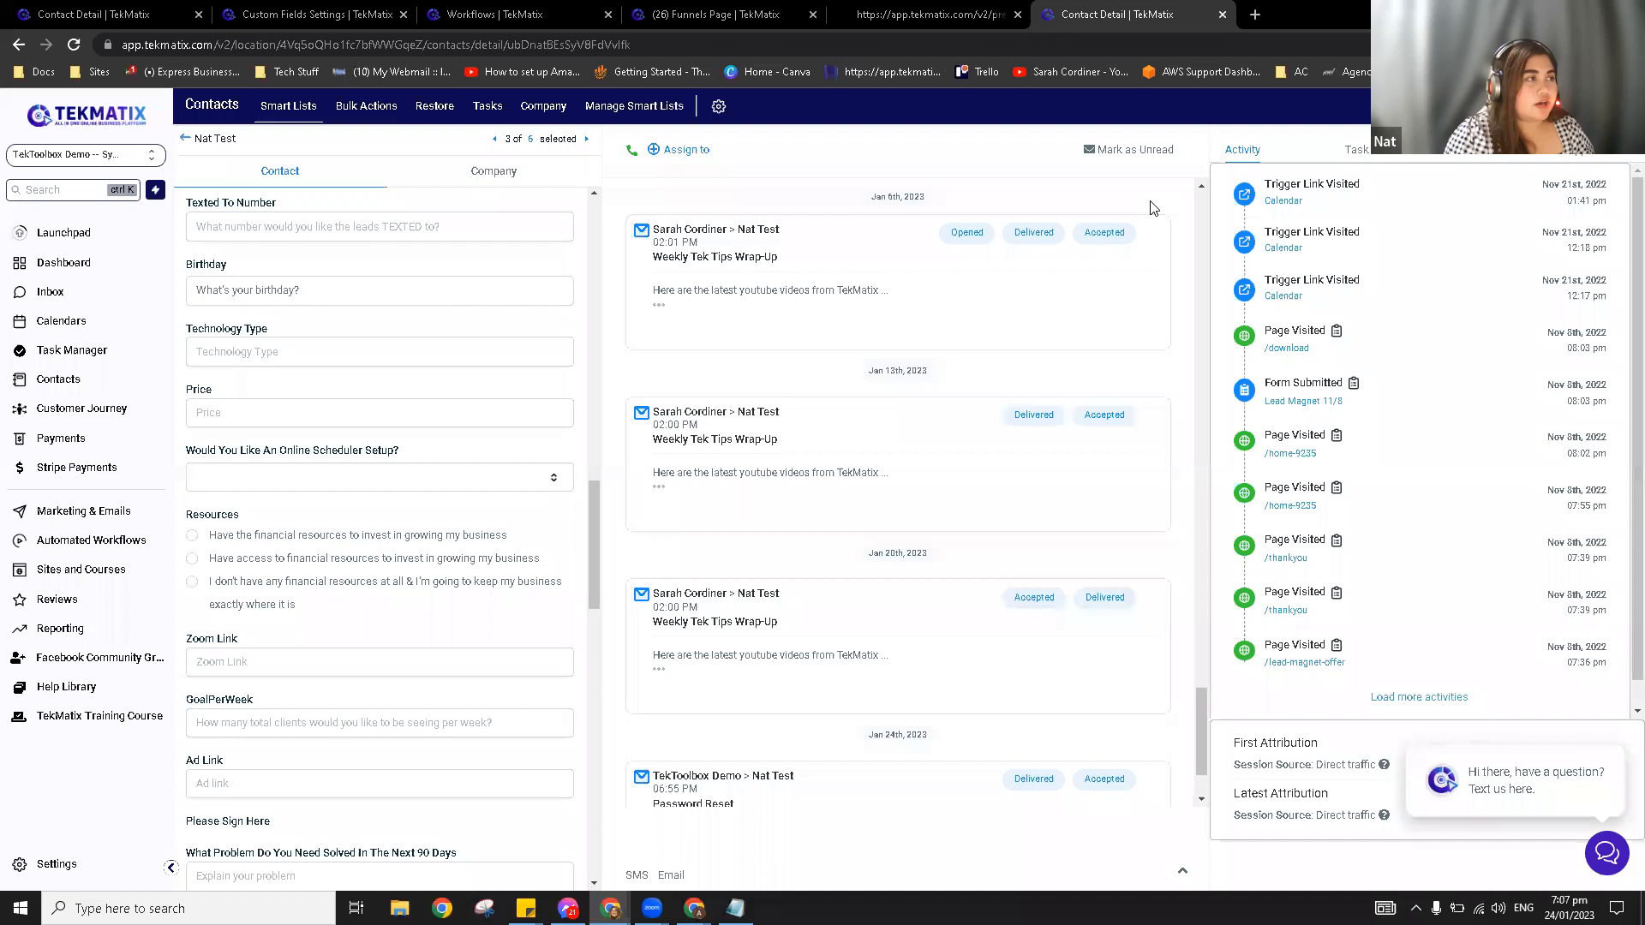
left_click(185, 140)
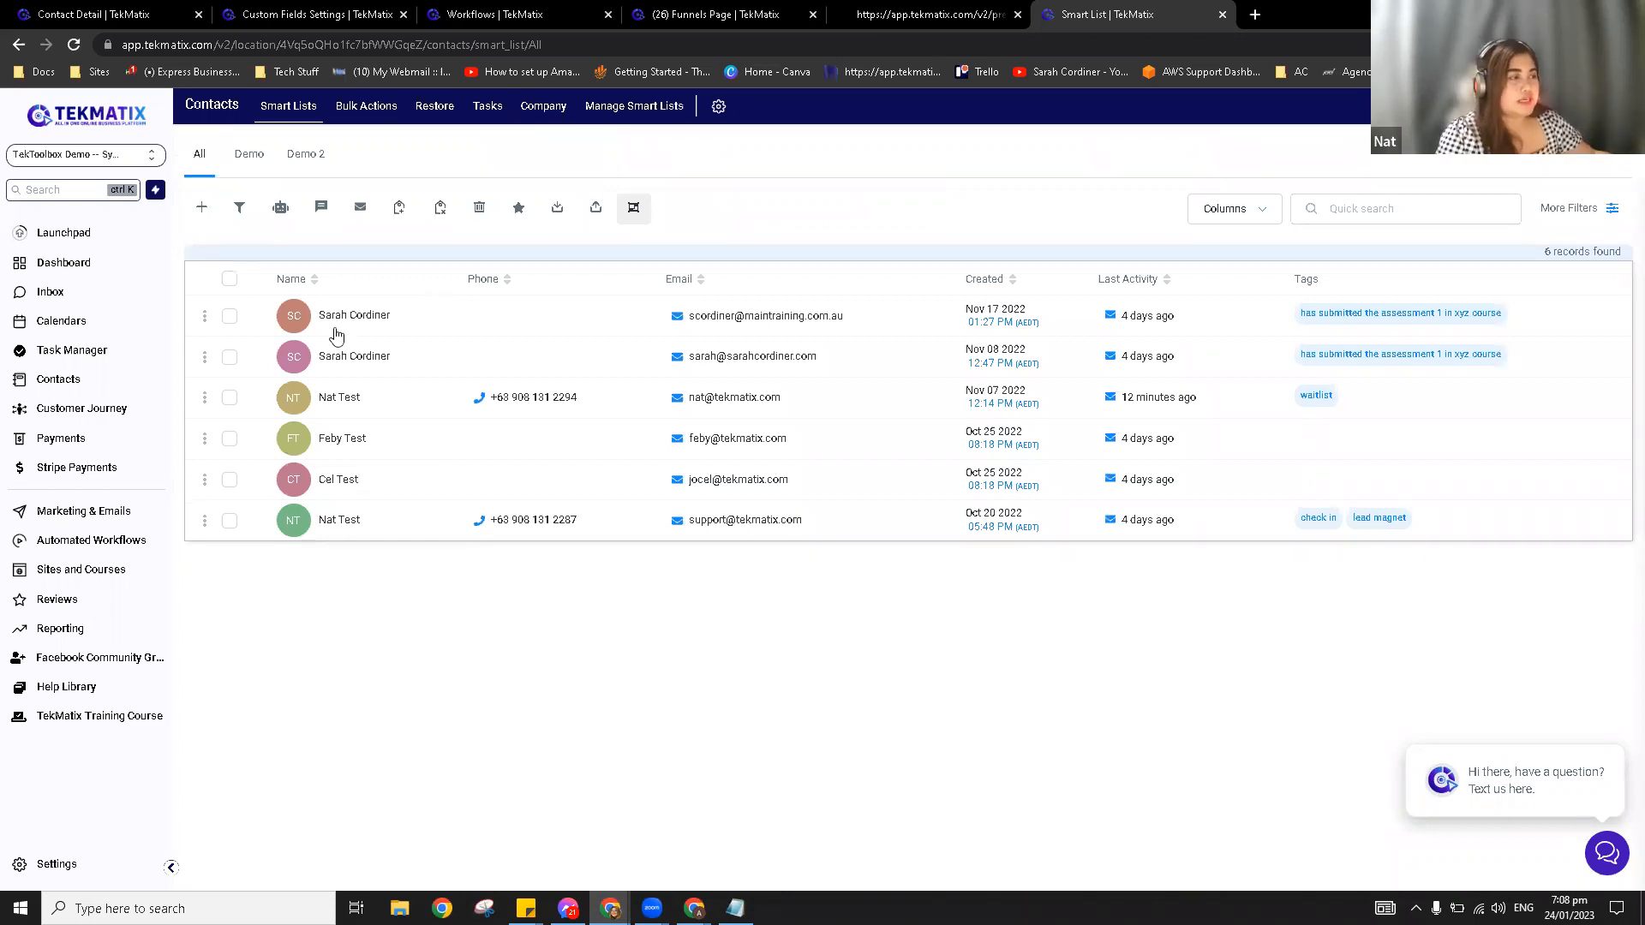
Step: Open the Creative funnels folder and reveal the Forms menu's Builder, Analyze and Submissions options
left_click(108, 574)
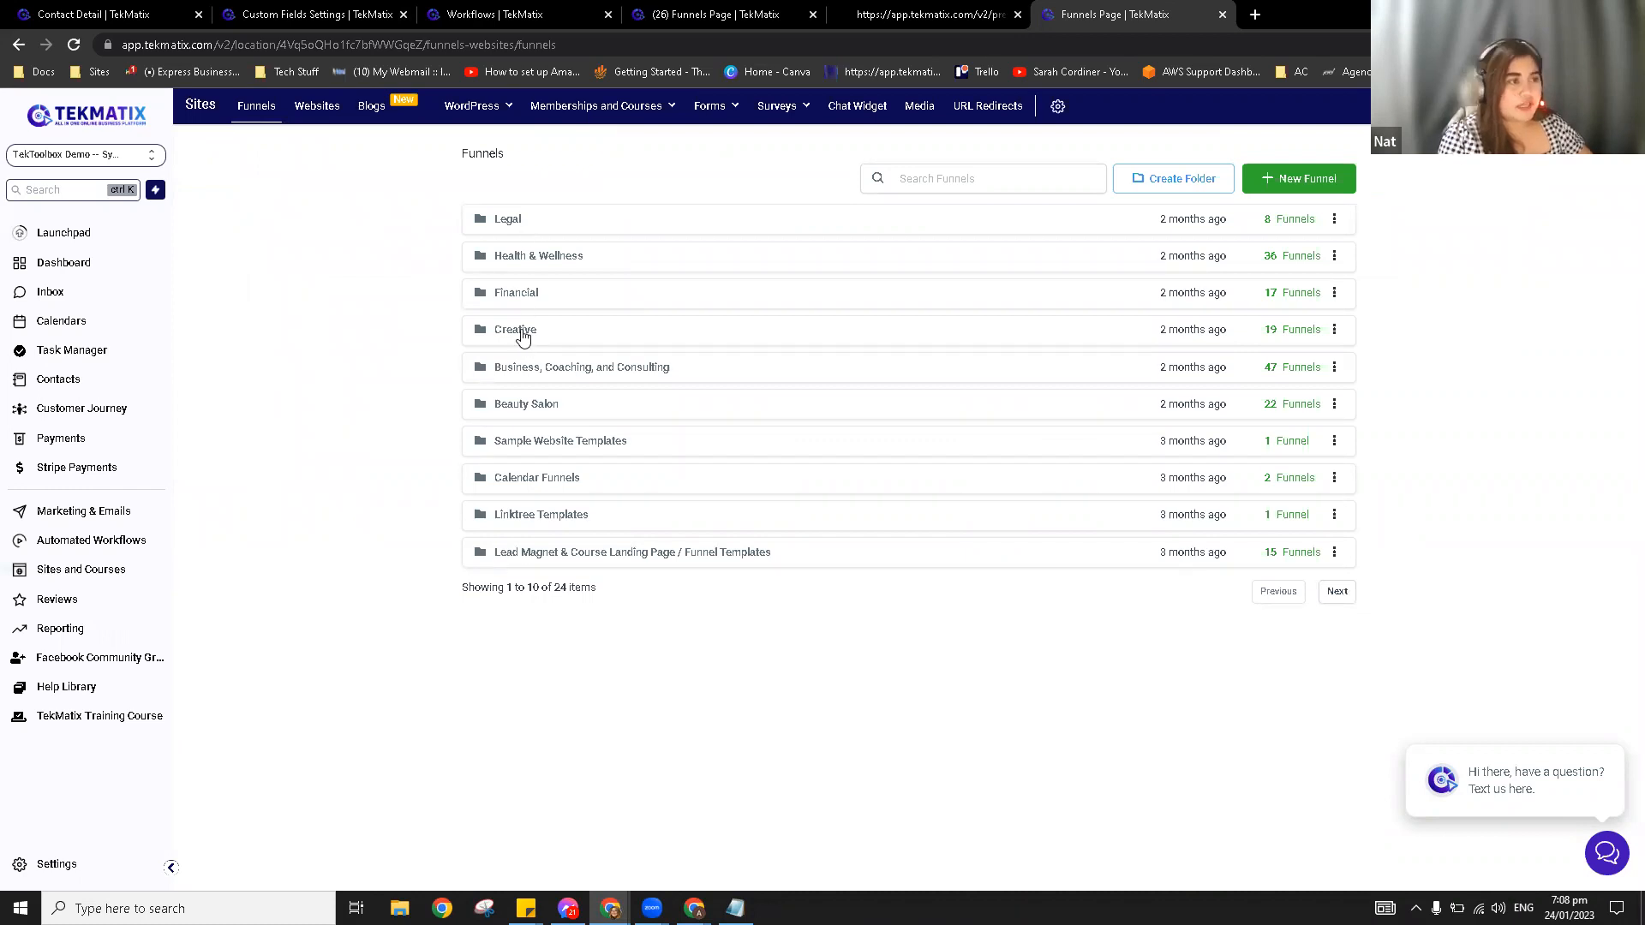
left_click(522, 335)
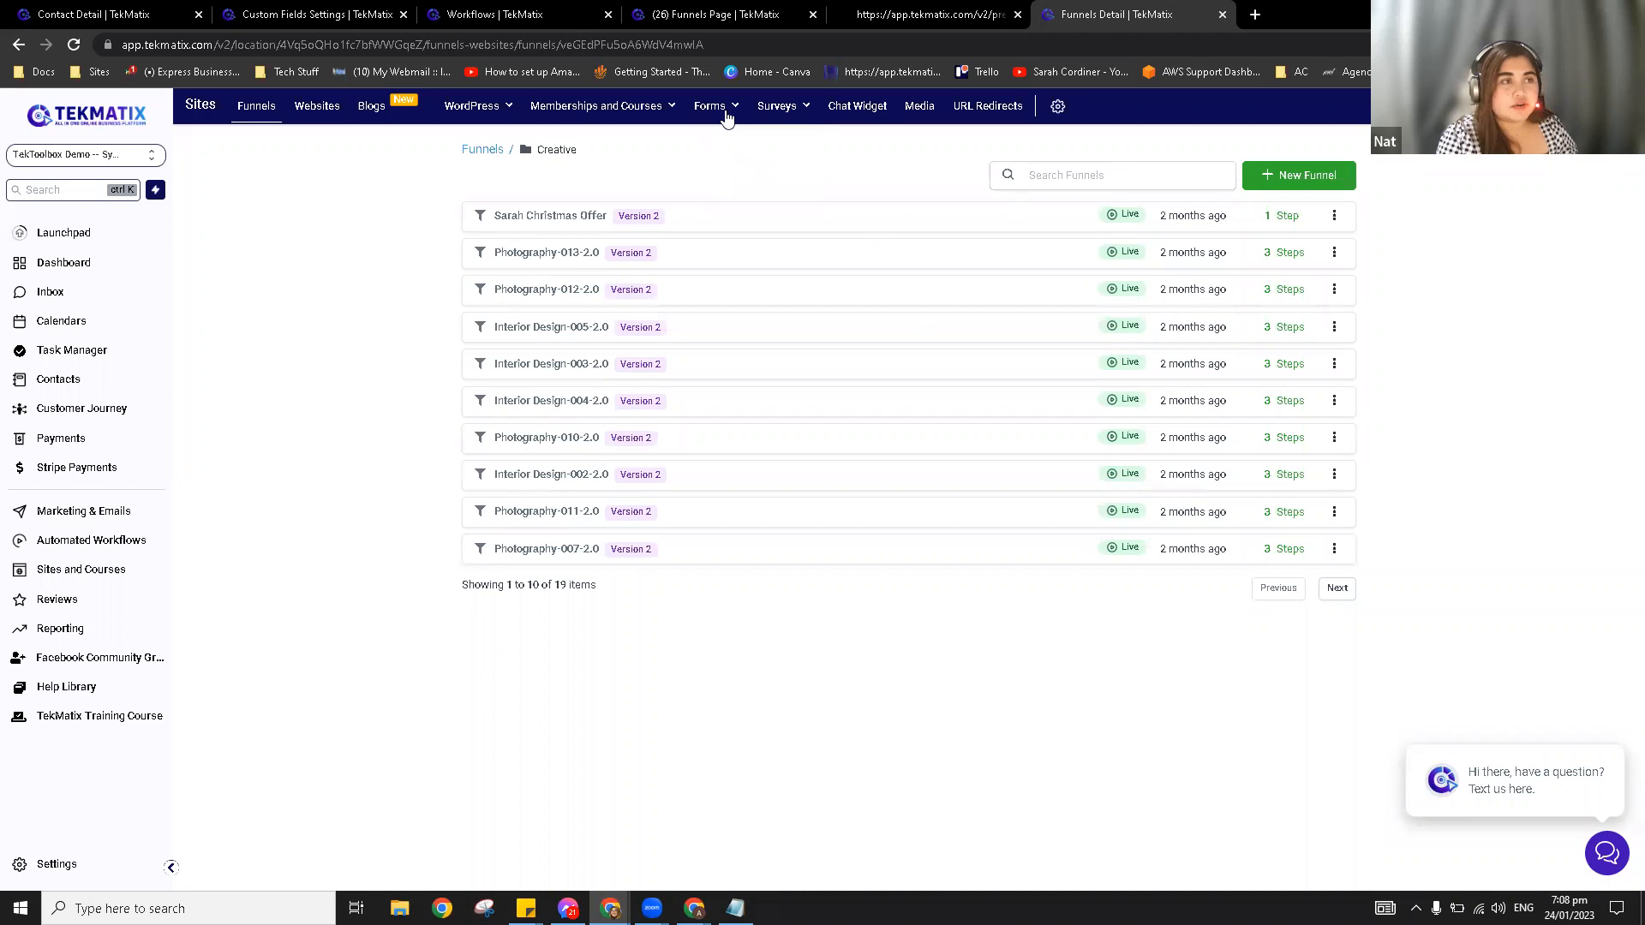
mouse_move(715, 118)
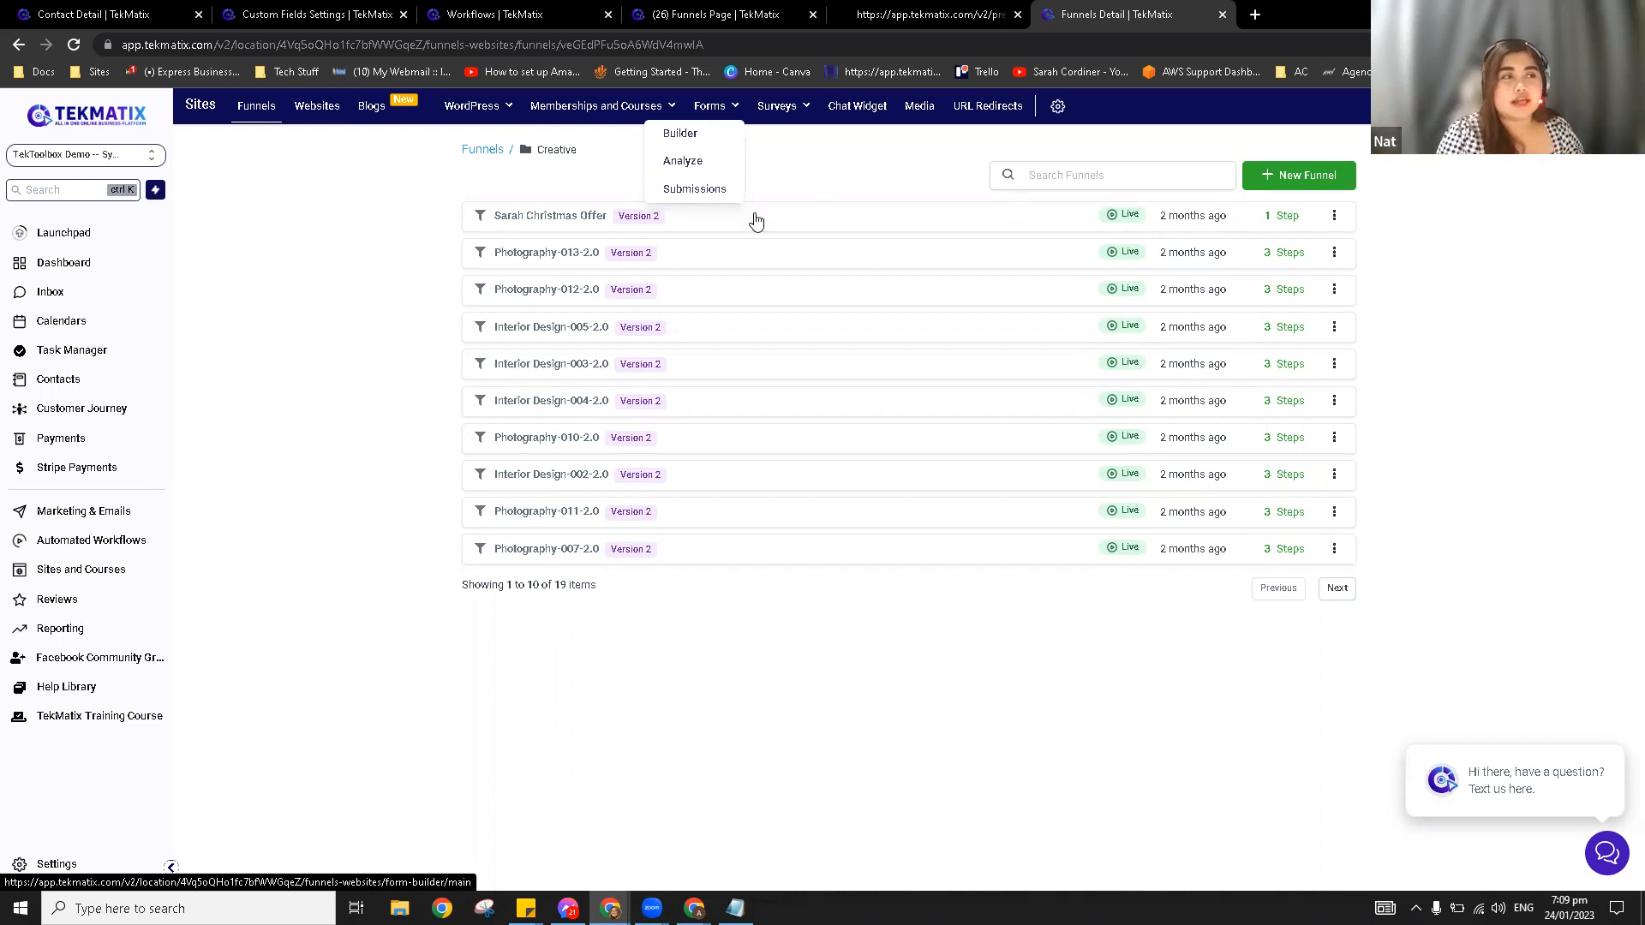
Step: View the Lead Magnet 1 form in the Forms Builder, then discard it and return to Funnels
left_click(698, 141)
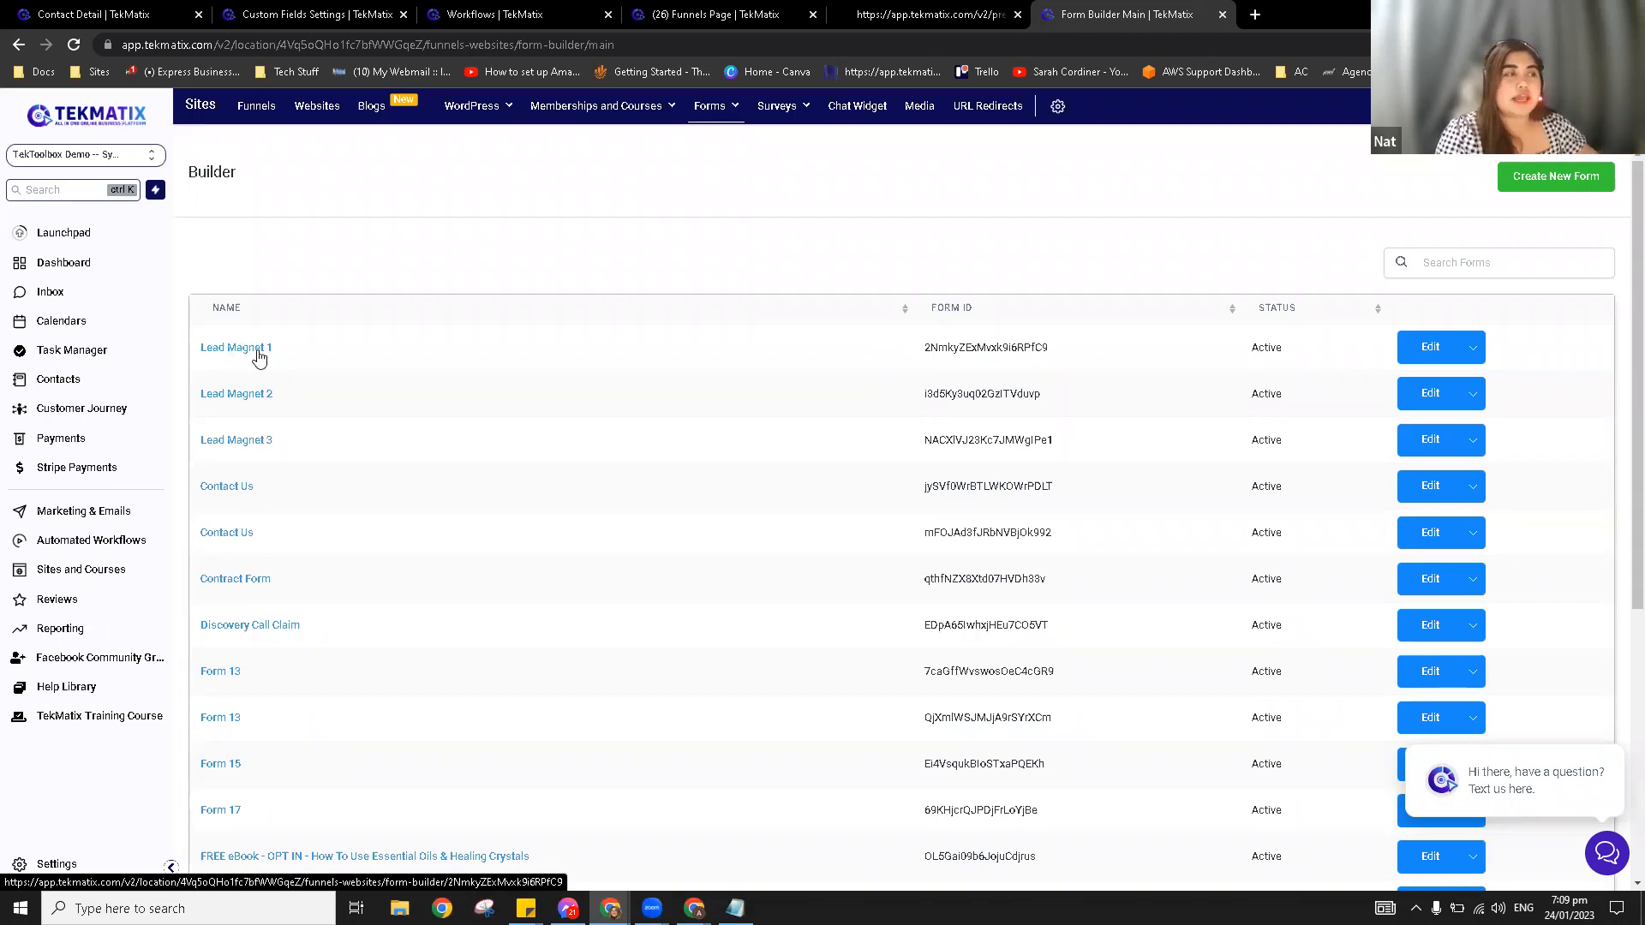
left_click(259, 356)
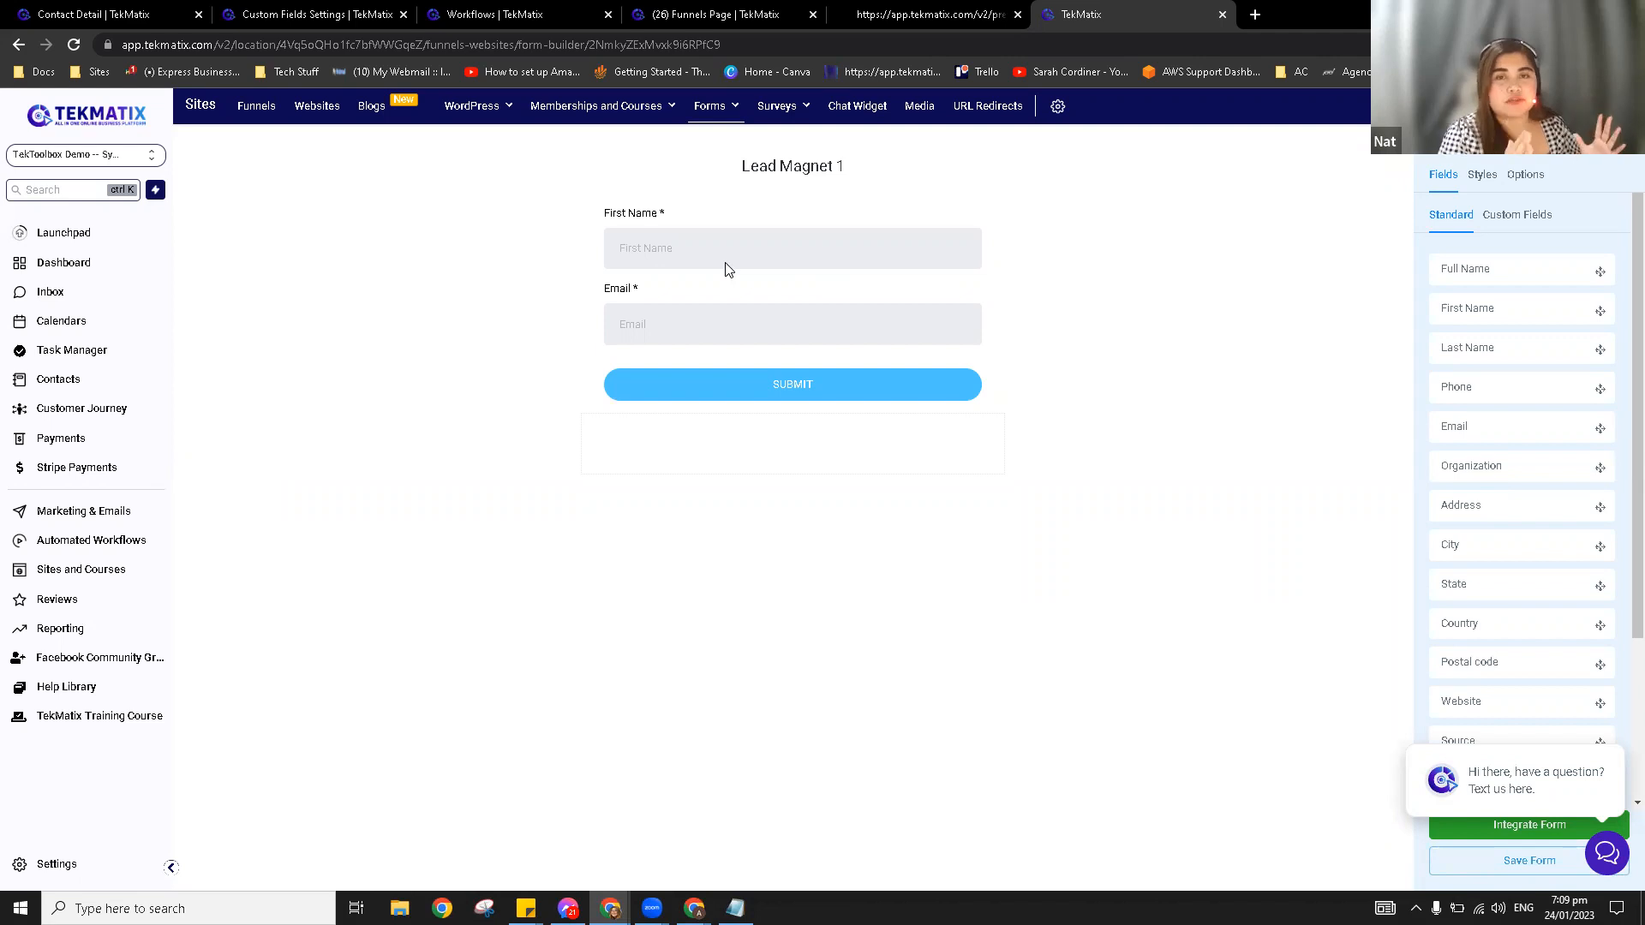
left_click(269, 111)
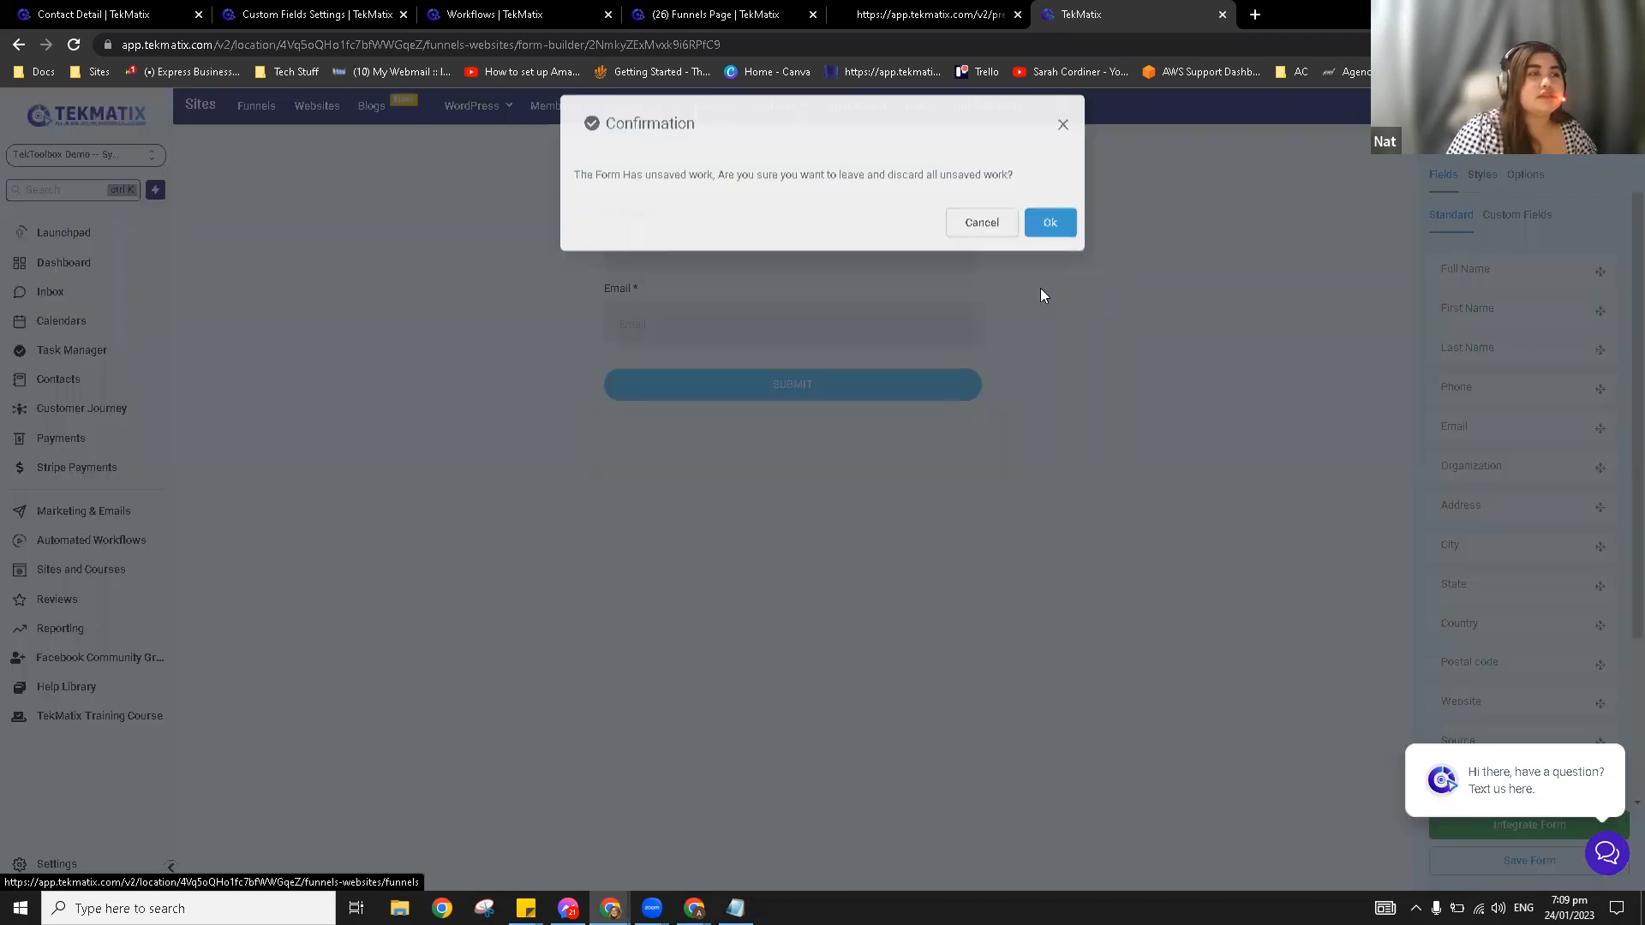
left_click(1052, 243)
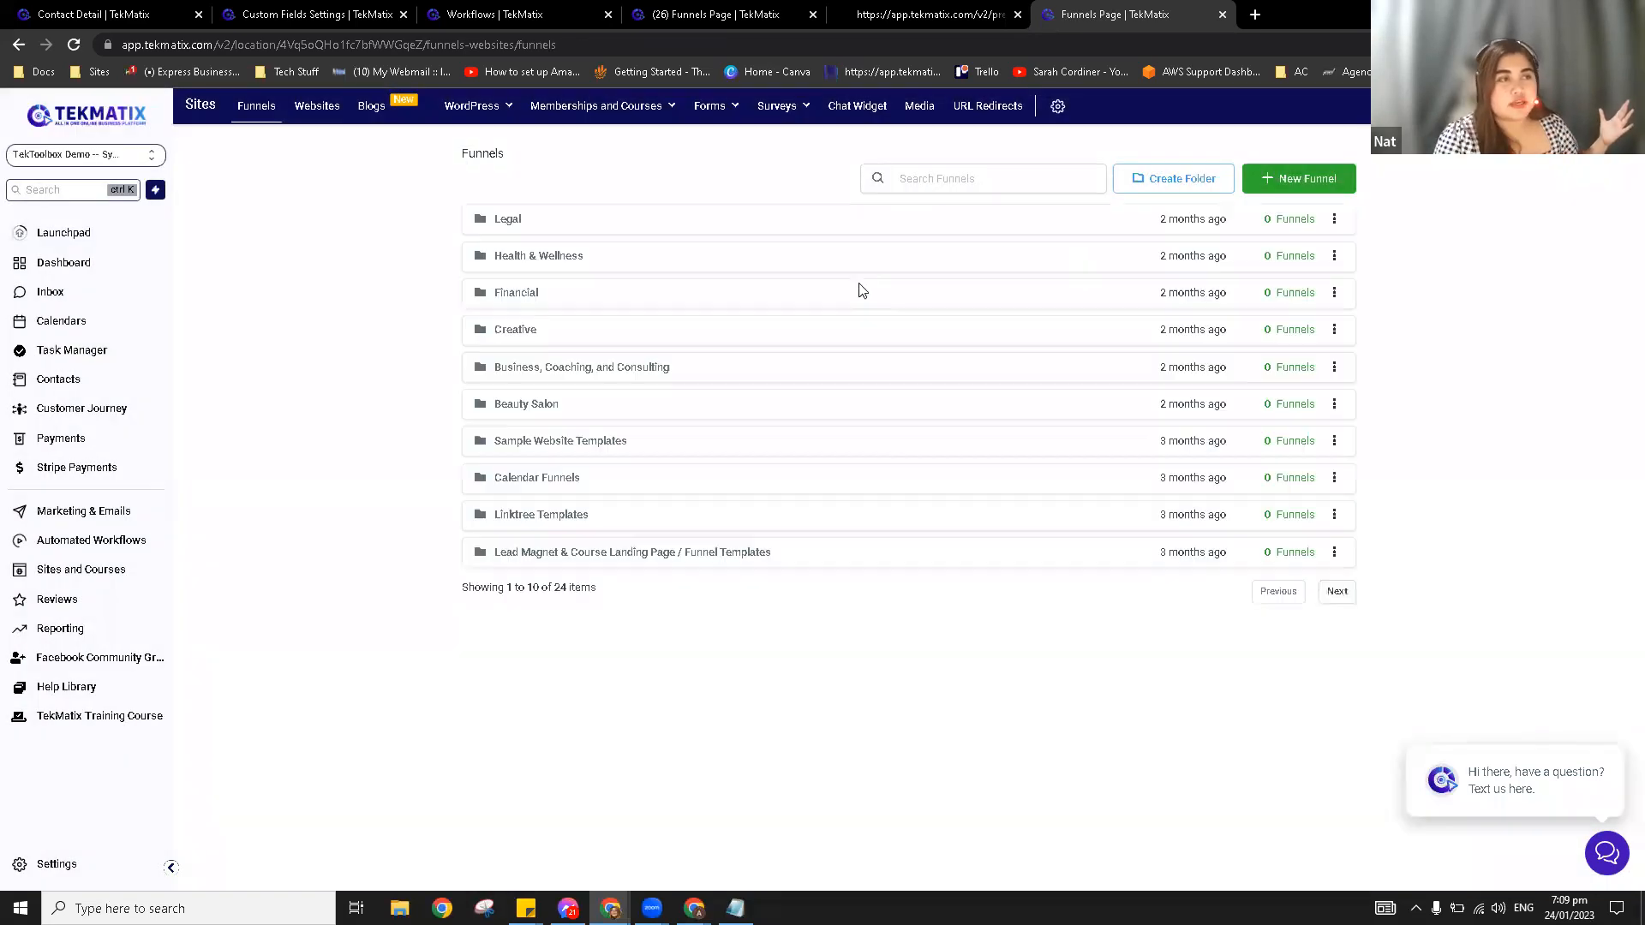
Step: Open the Creative folder's Photography-013-2.0 funnel Home page in the page builder
left_click(526, 337)
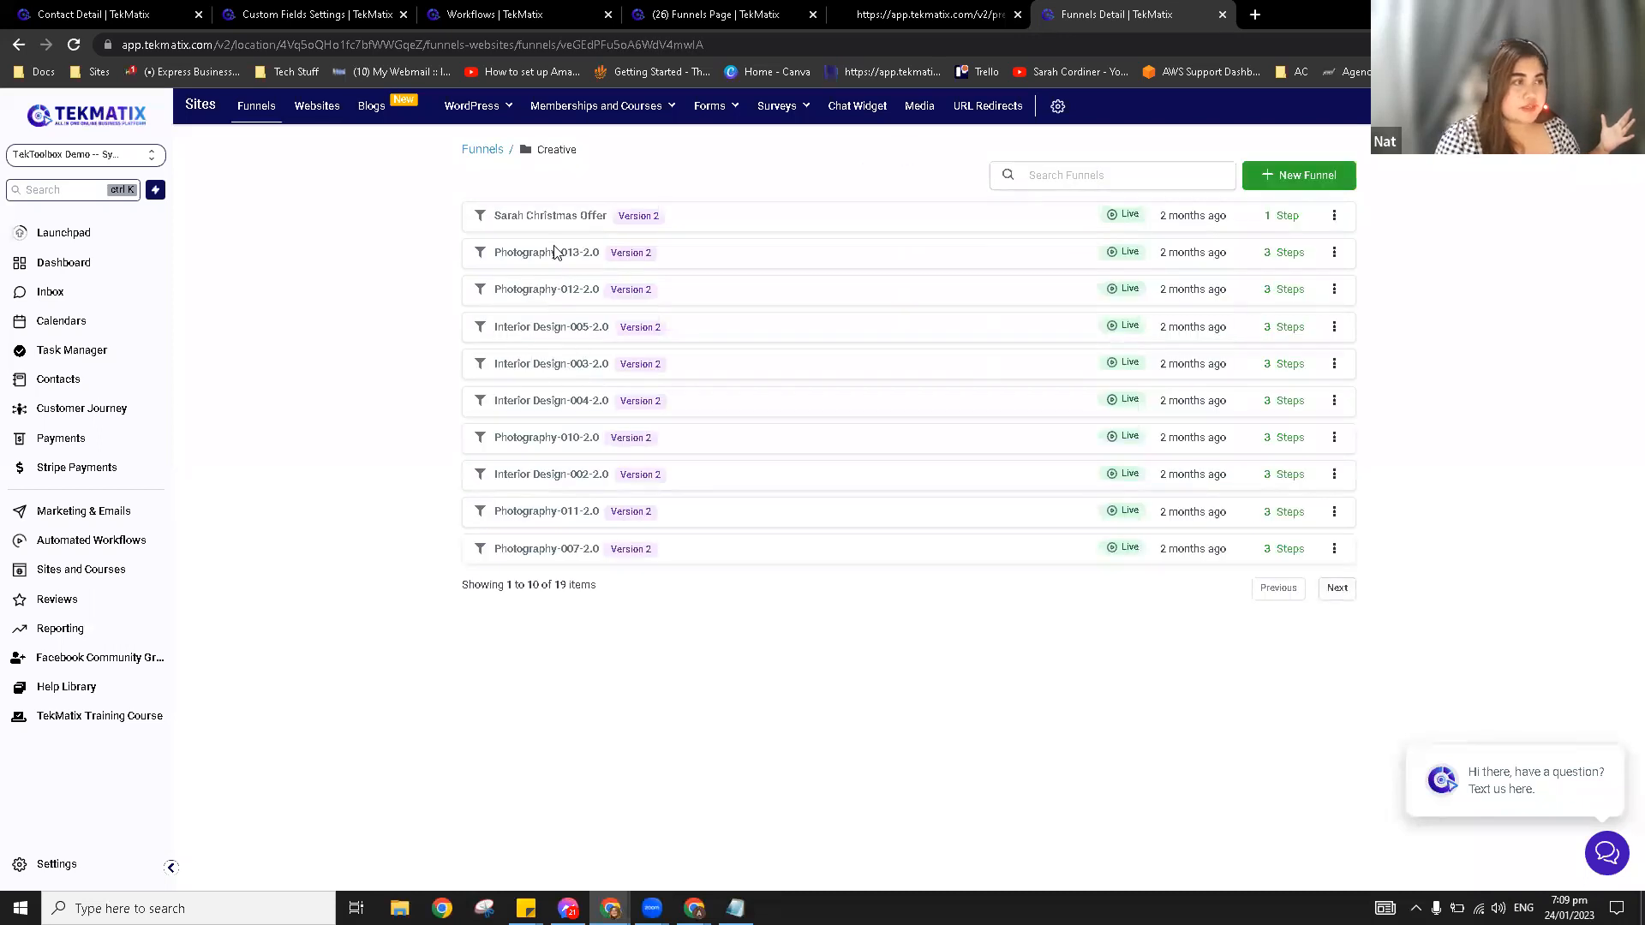
left_click(555, 255)
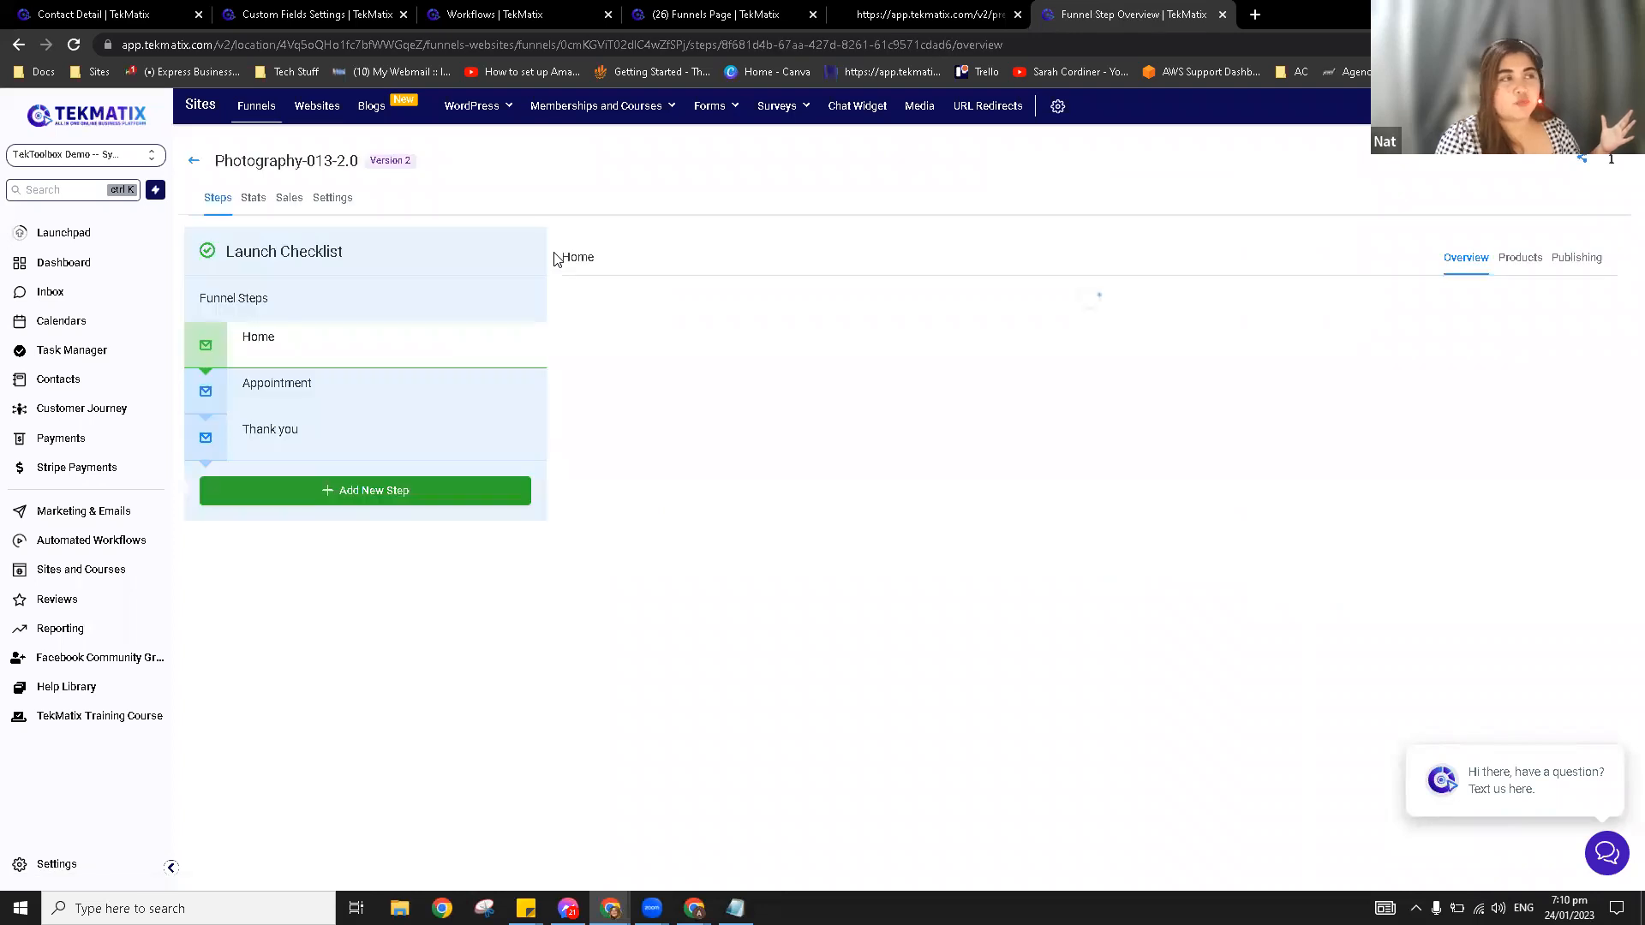
left_click(598, 549)
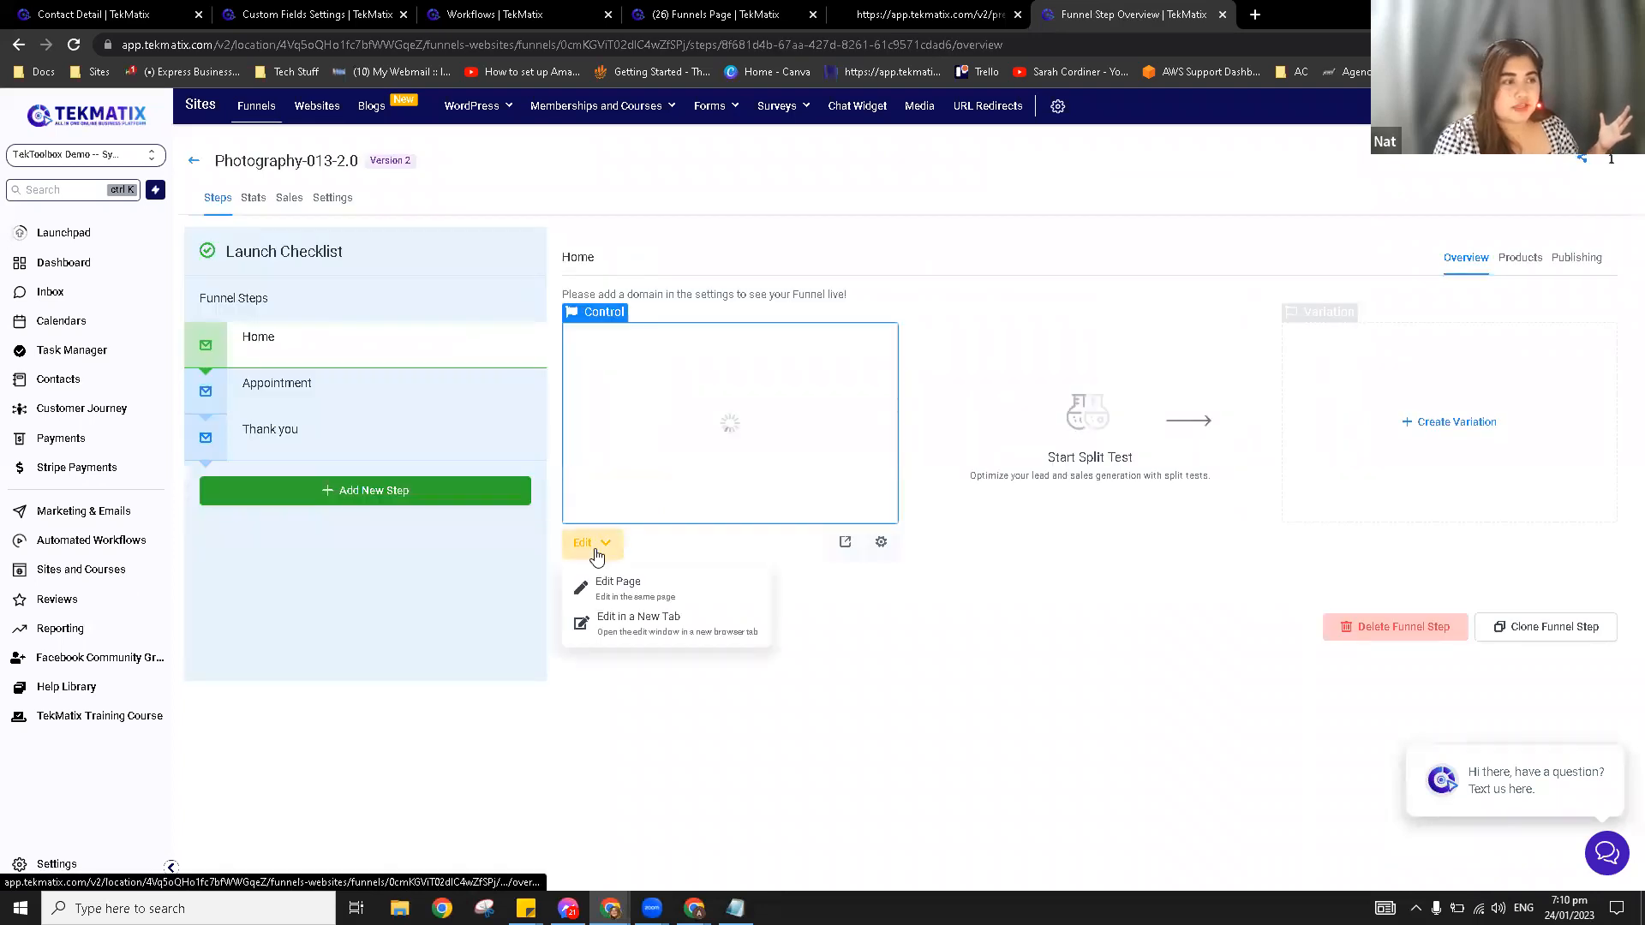
left_click(623, 590)
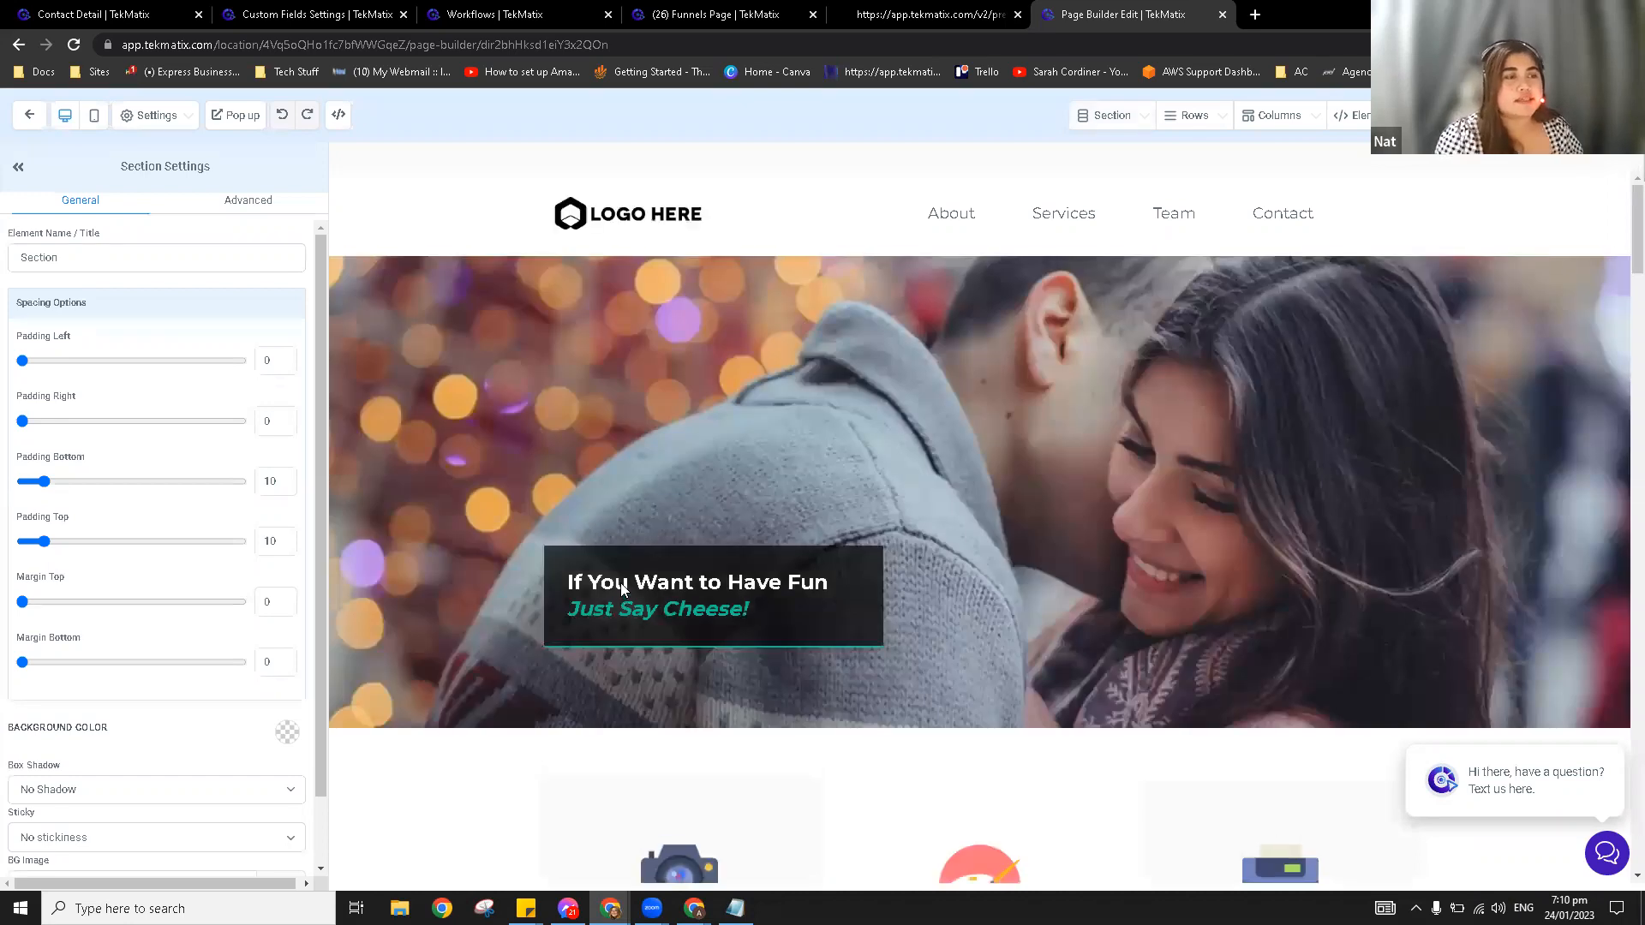
Step: Scroll the Home page canvas down to the About Us section with its Get a appointment button
scroll(859, 443, "down", 3)
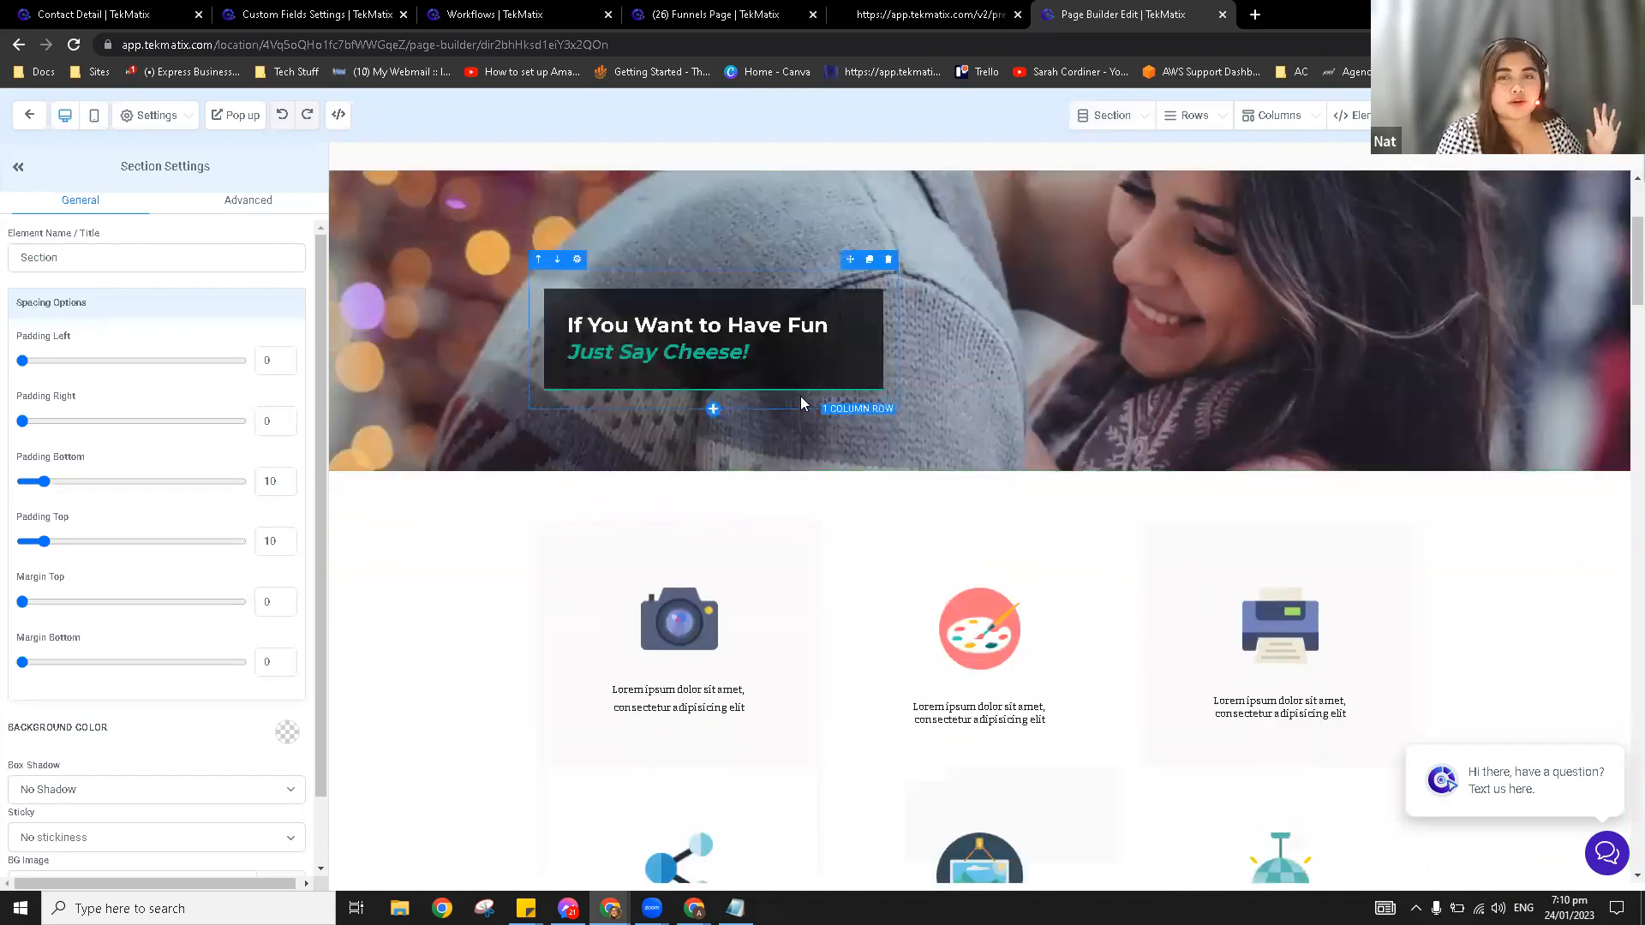
scroll(801, 398, "down", 2)
scroll(801, 398, "down", 4)
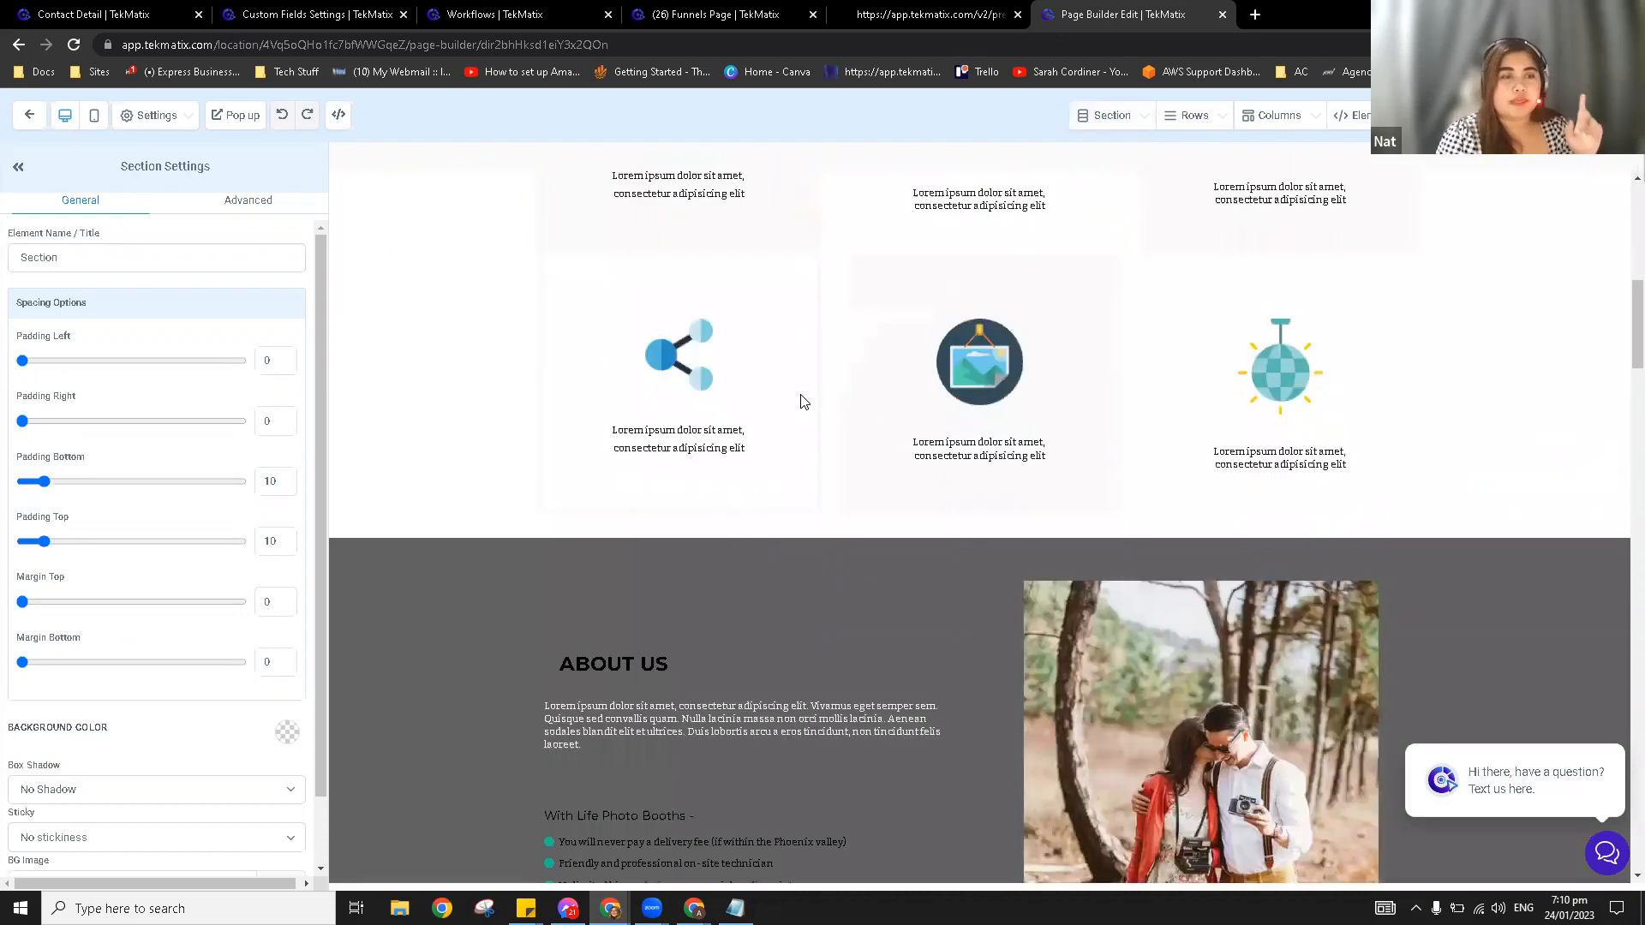
scroll(775, 565, "down", 2)
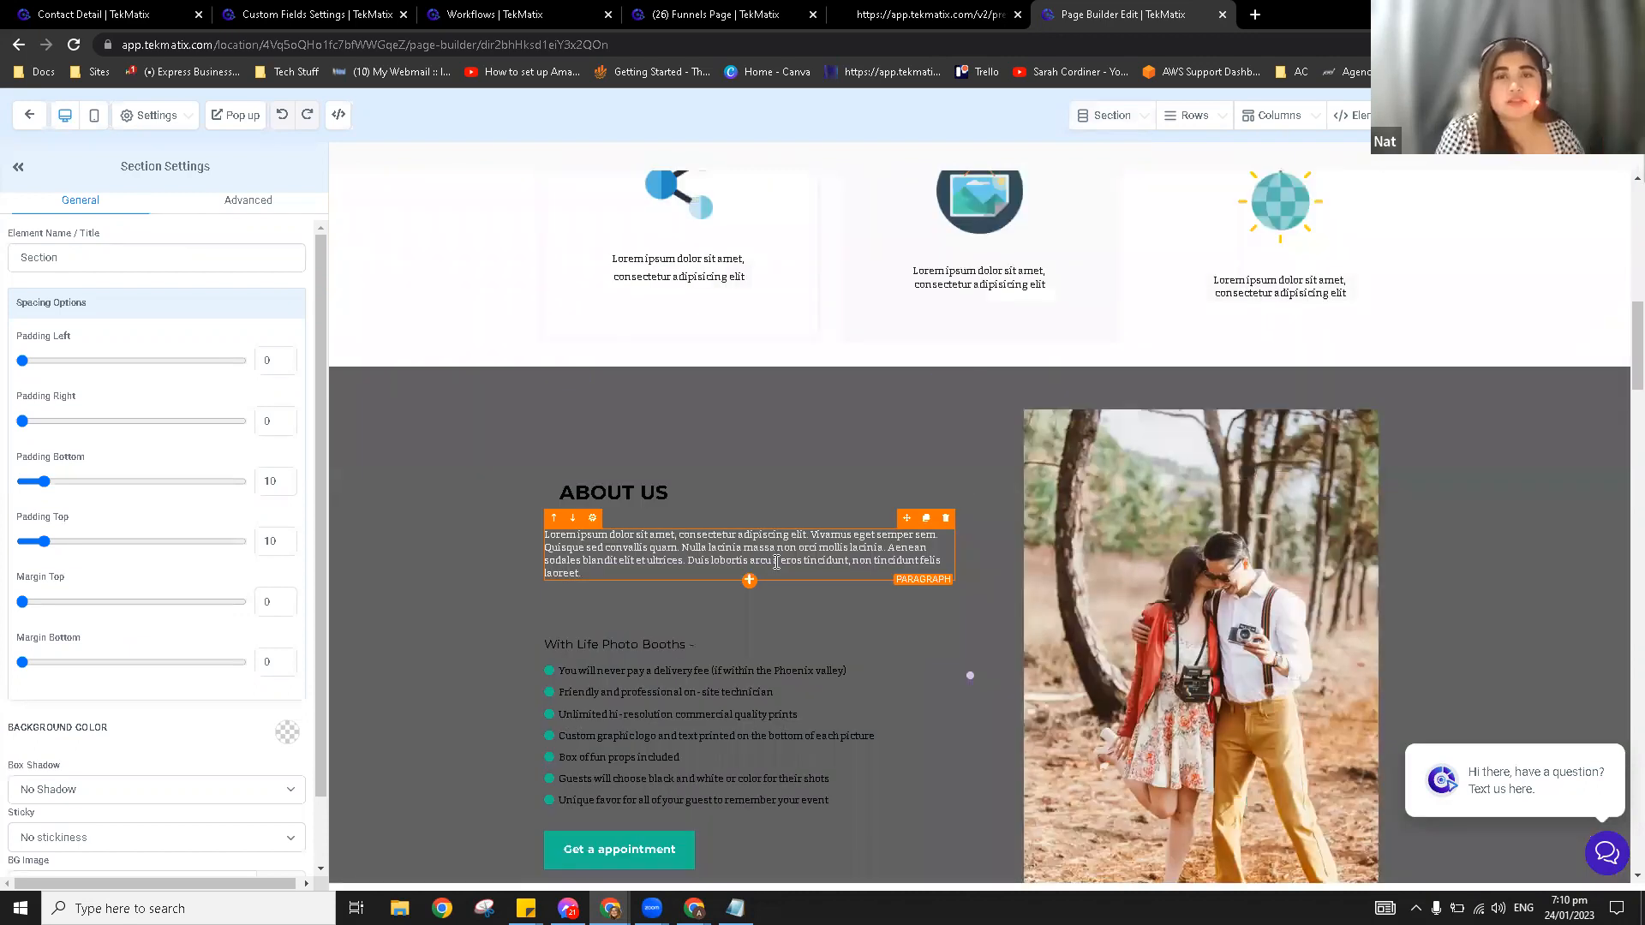
scroll(857, 569, "down", 3)
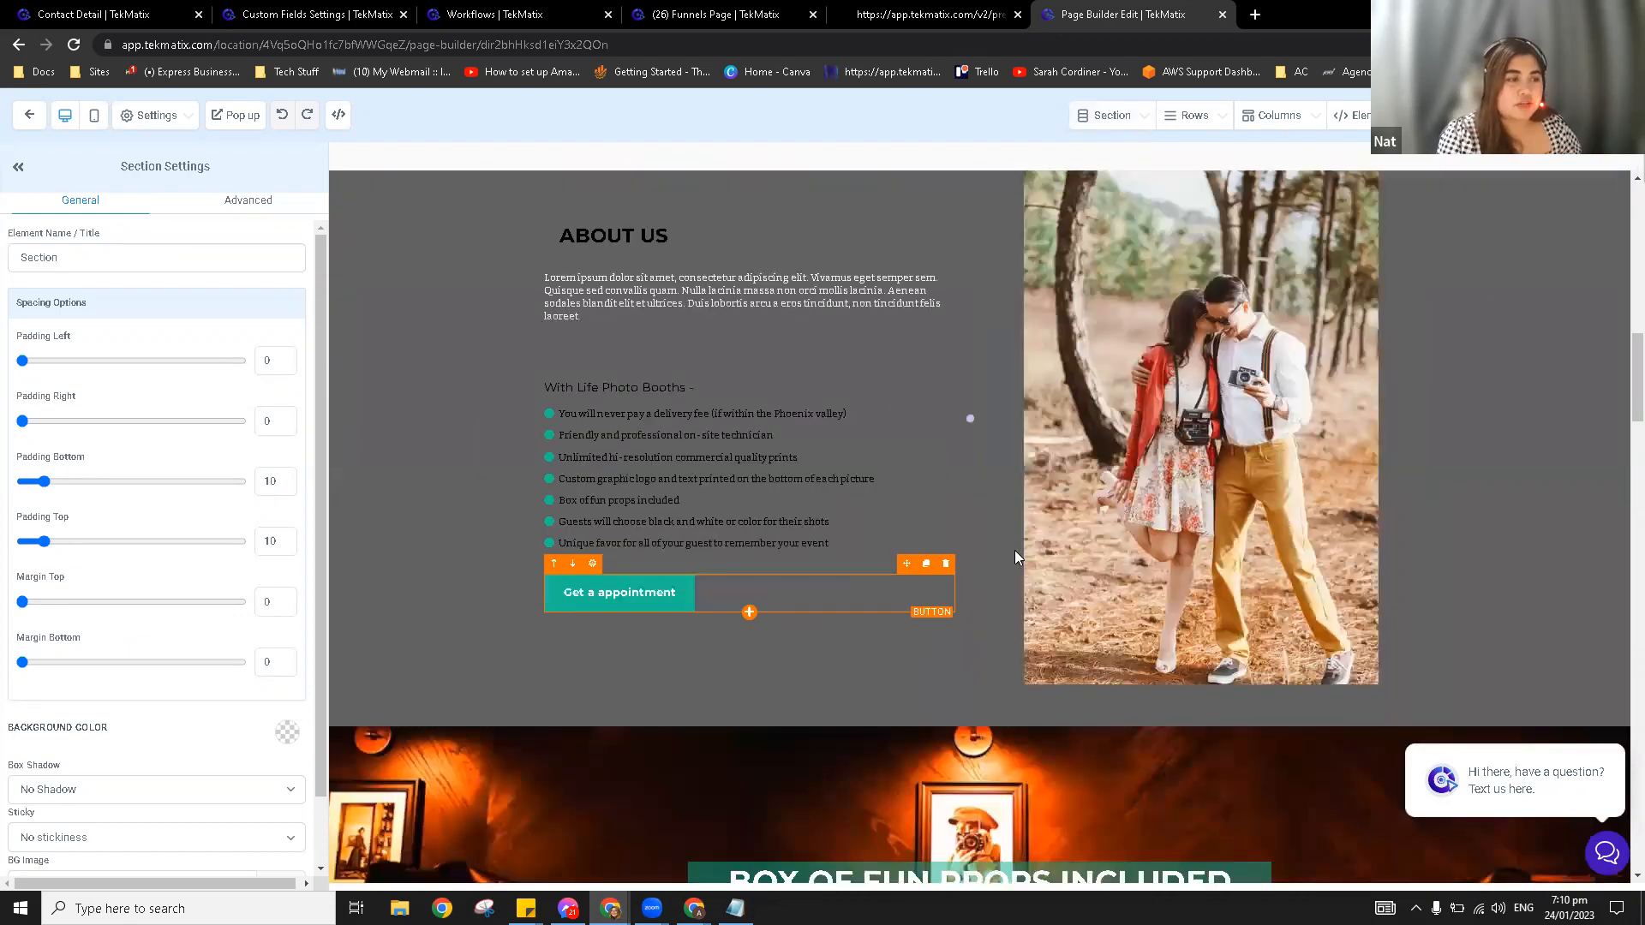
scroll(1016, 553, "up", 5)
scroll(1016, 557, "up", 8)
scroll(888, 565, "down", 11)
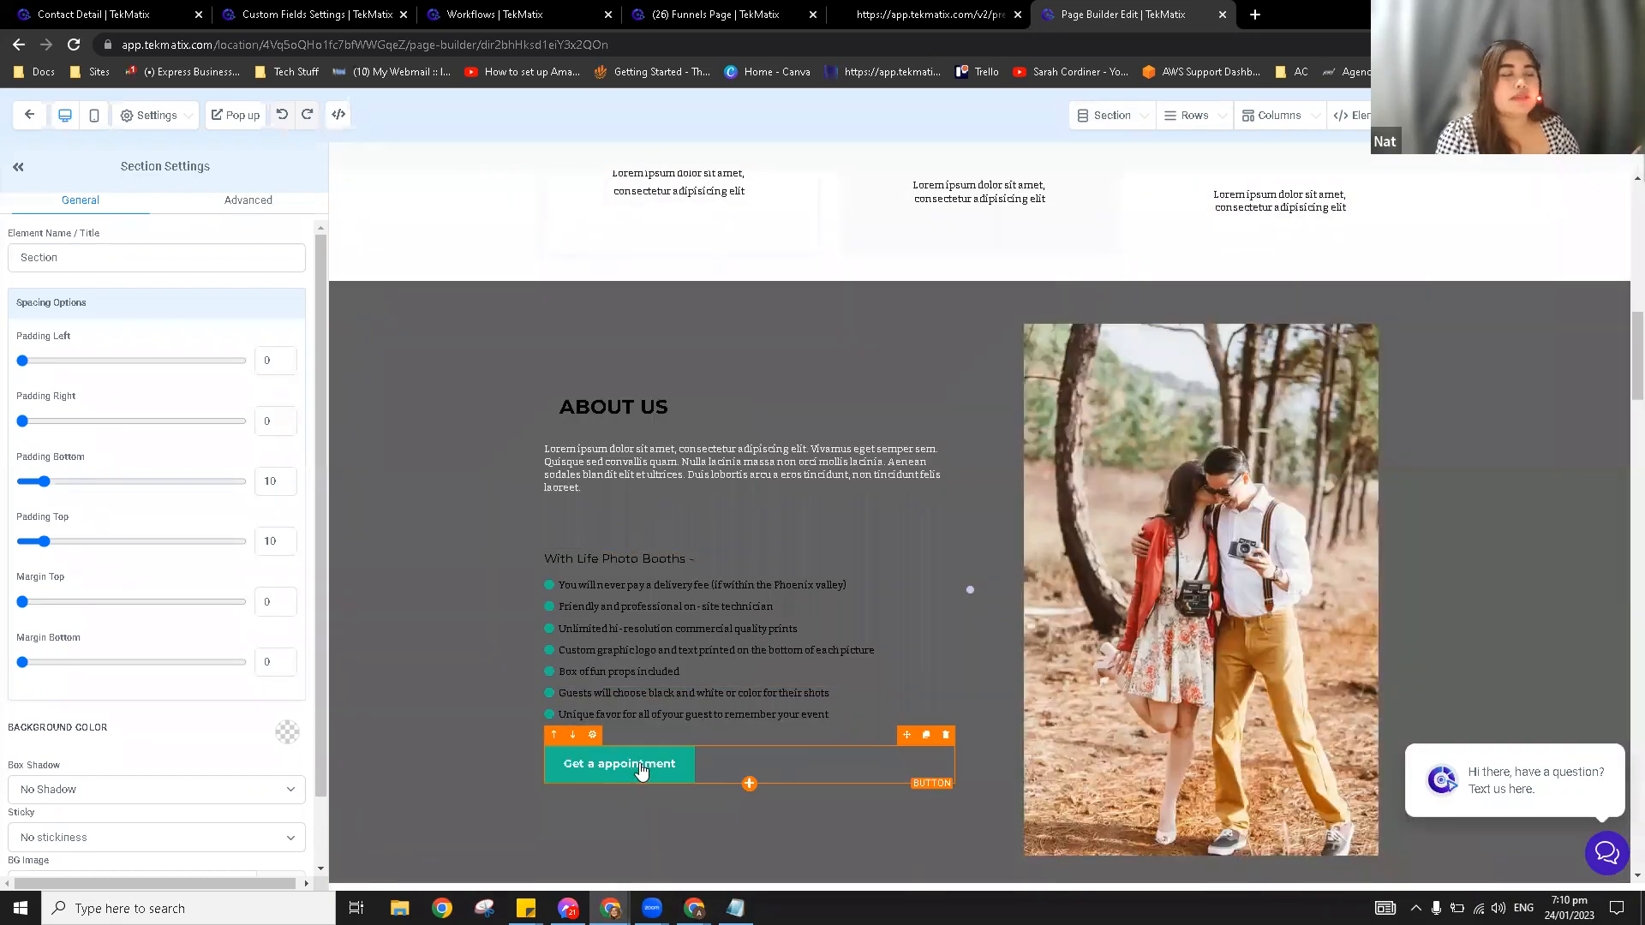
Step: Relabel the About Us button 'GET YOUR COPY NOW' and set its link action to Open popup
left_click(660, 770)
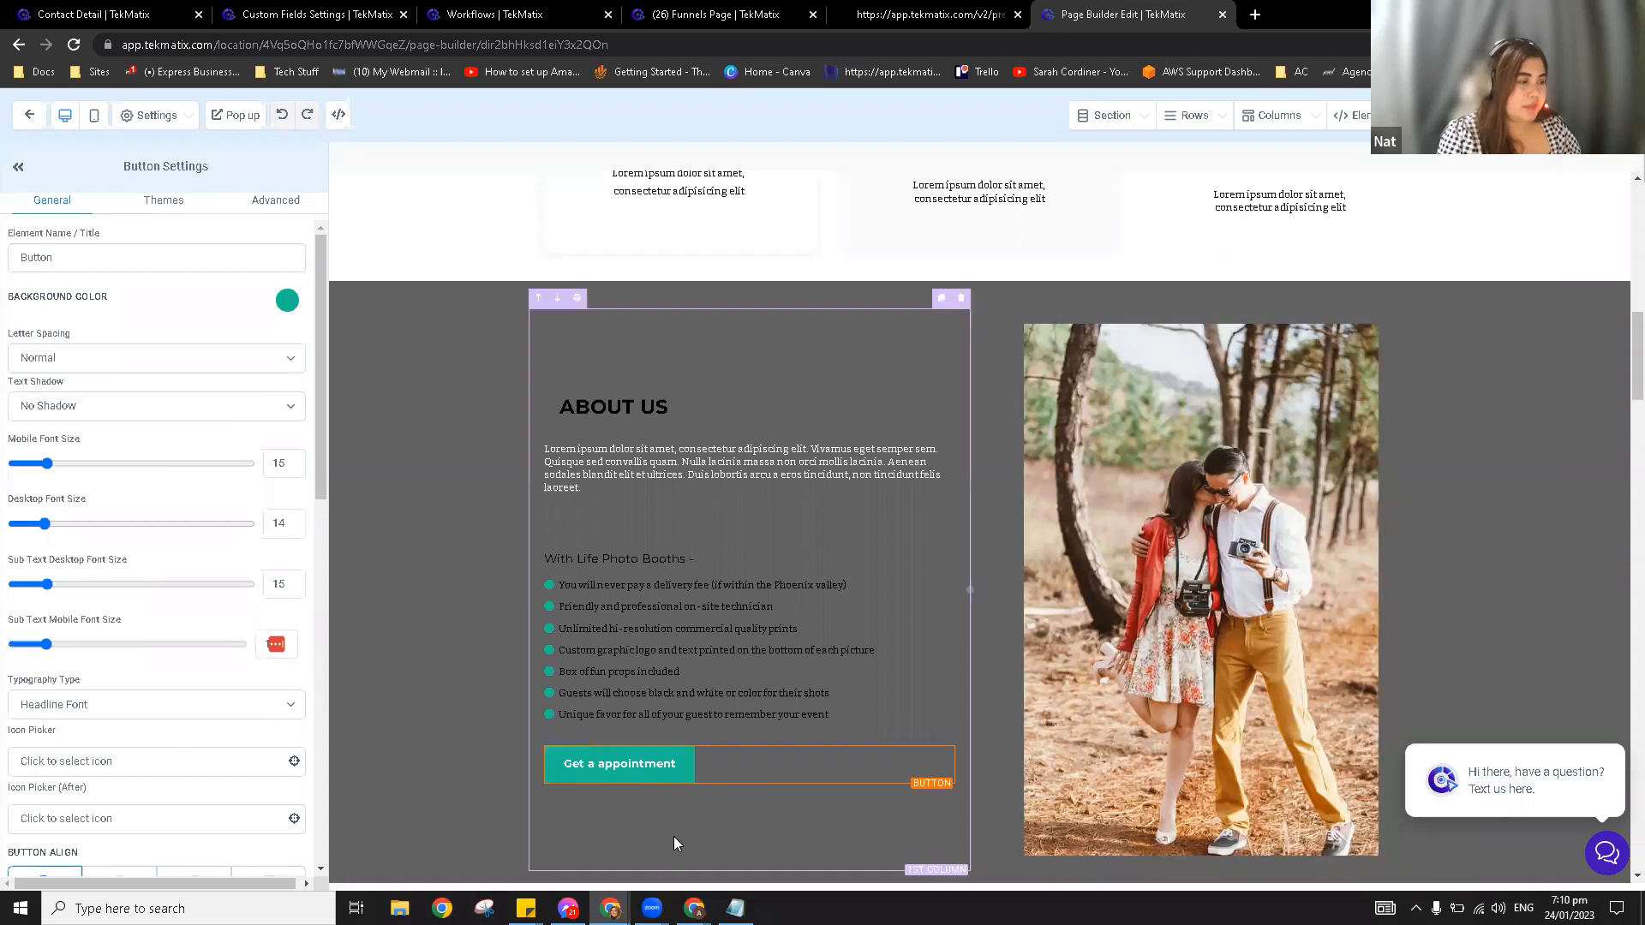
scroll(227, 723, "down", 9)
left_click(150, 668)
key("ctrl+a")
type("GET YOUYR")
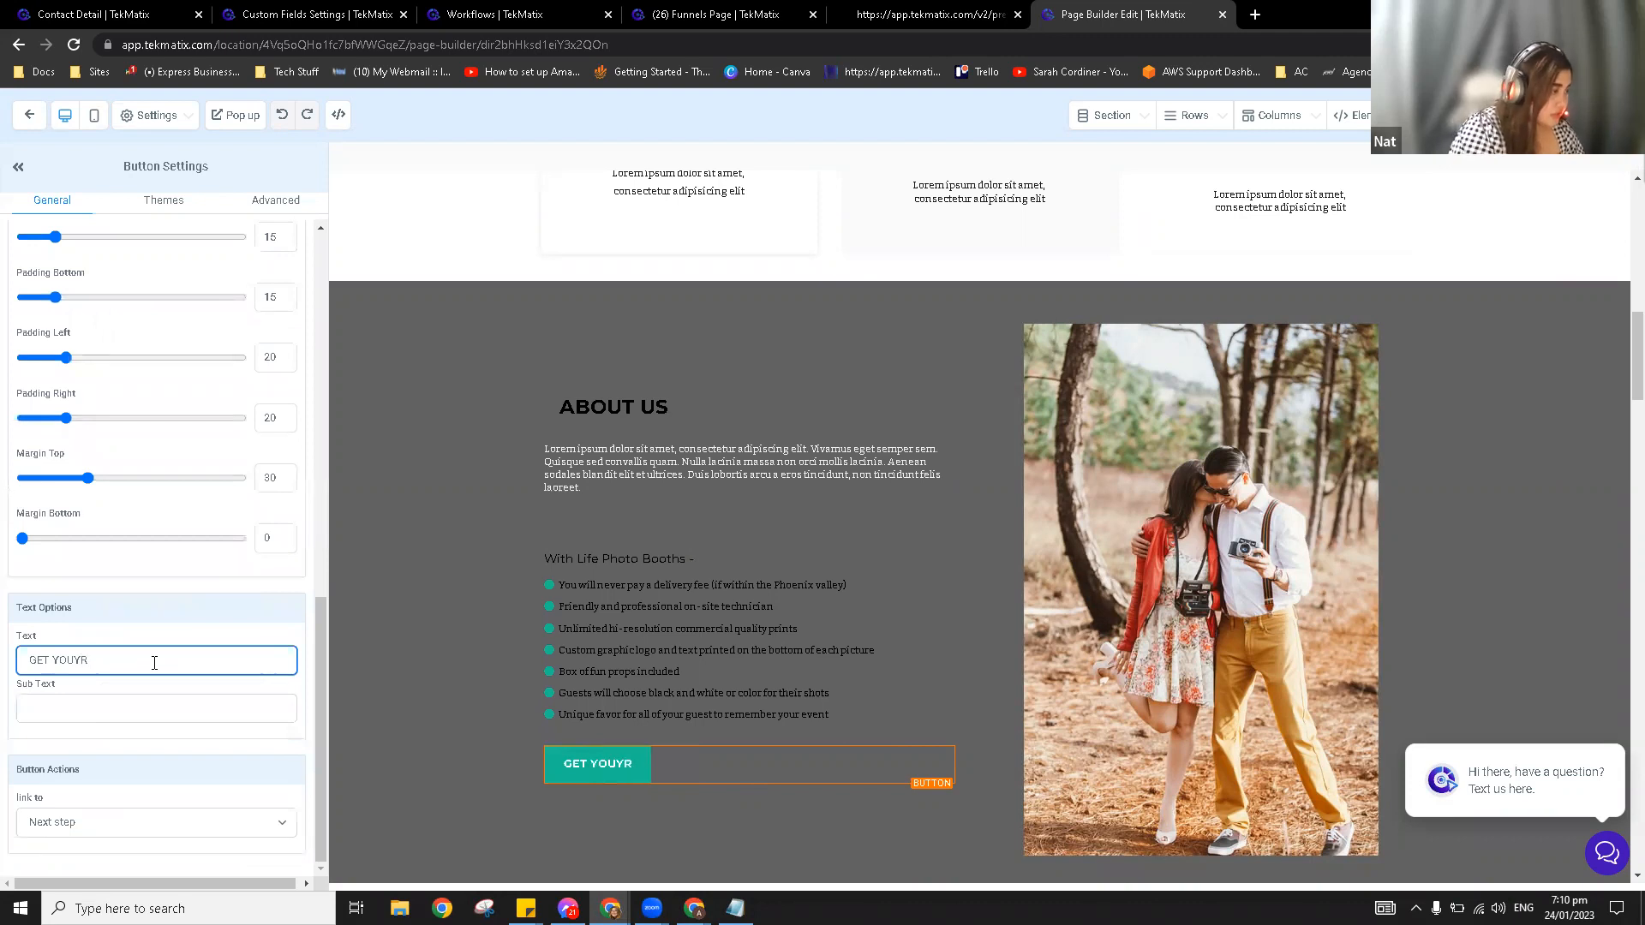
key("BackSpace")
key("BackSpace")
type("R C")
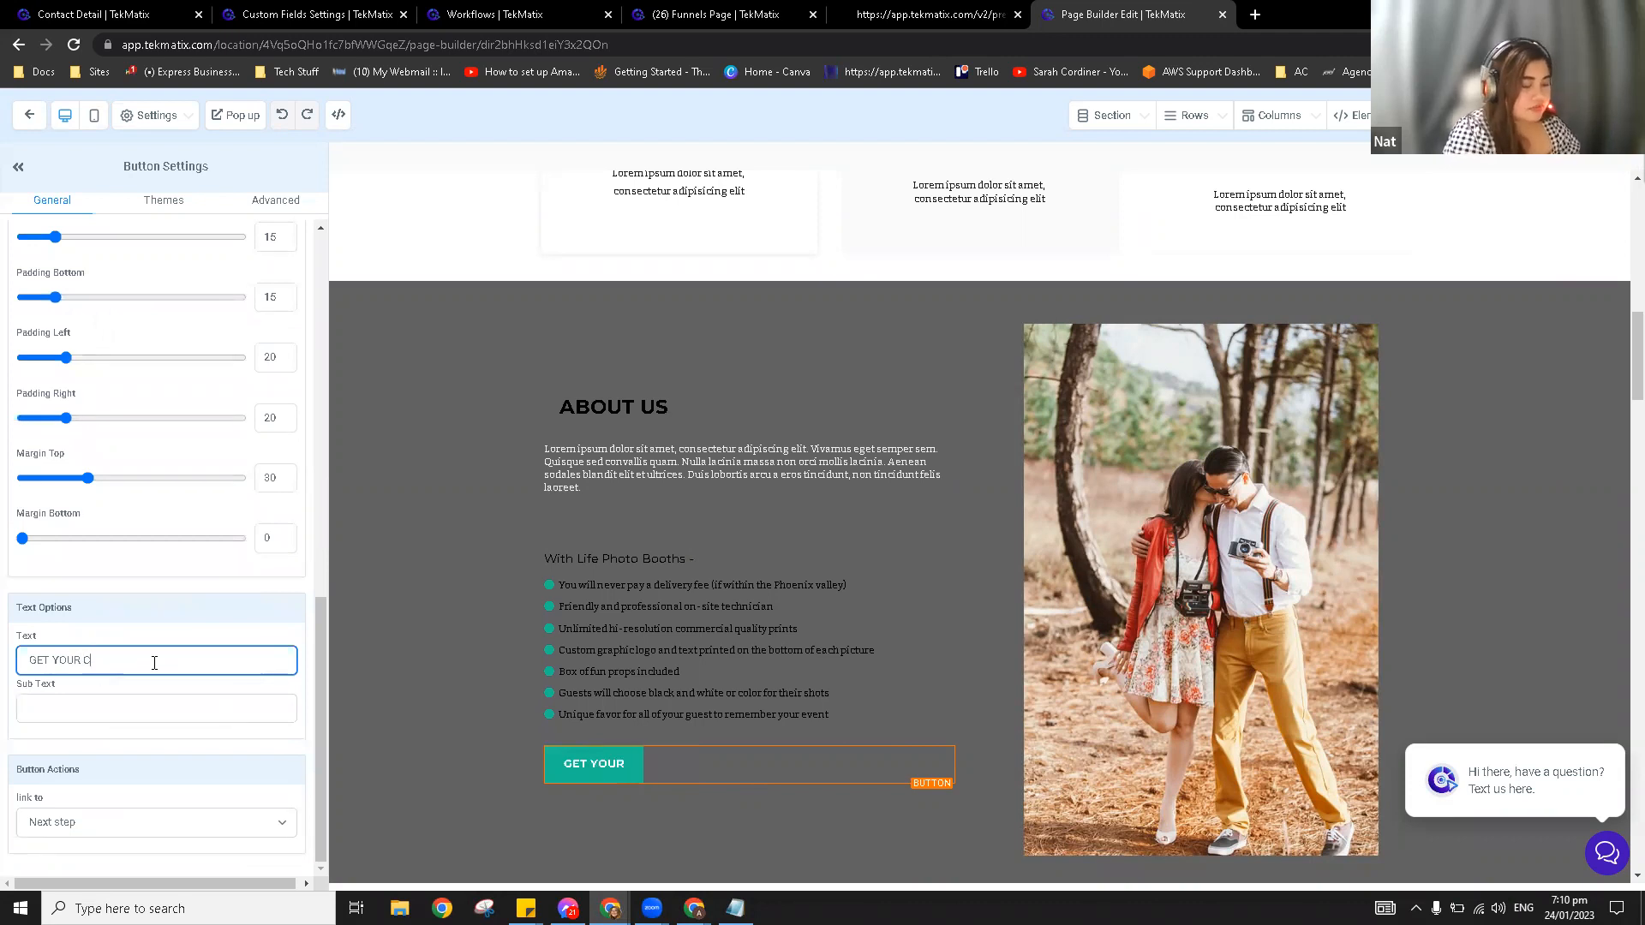
type("OPY NOW")
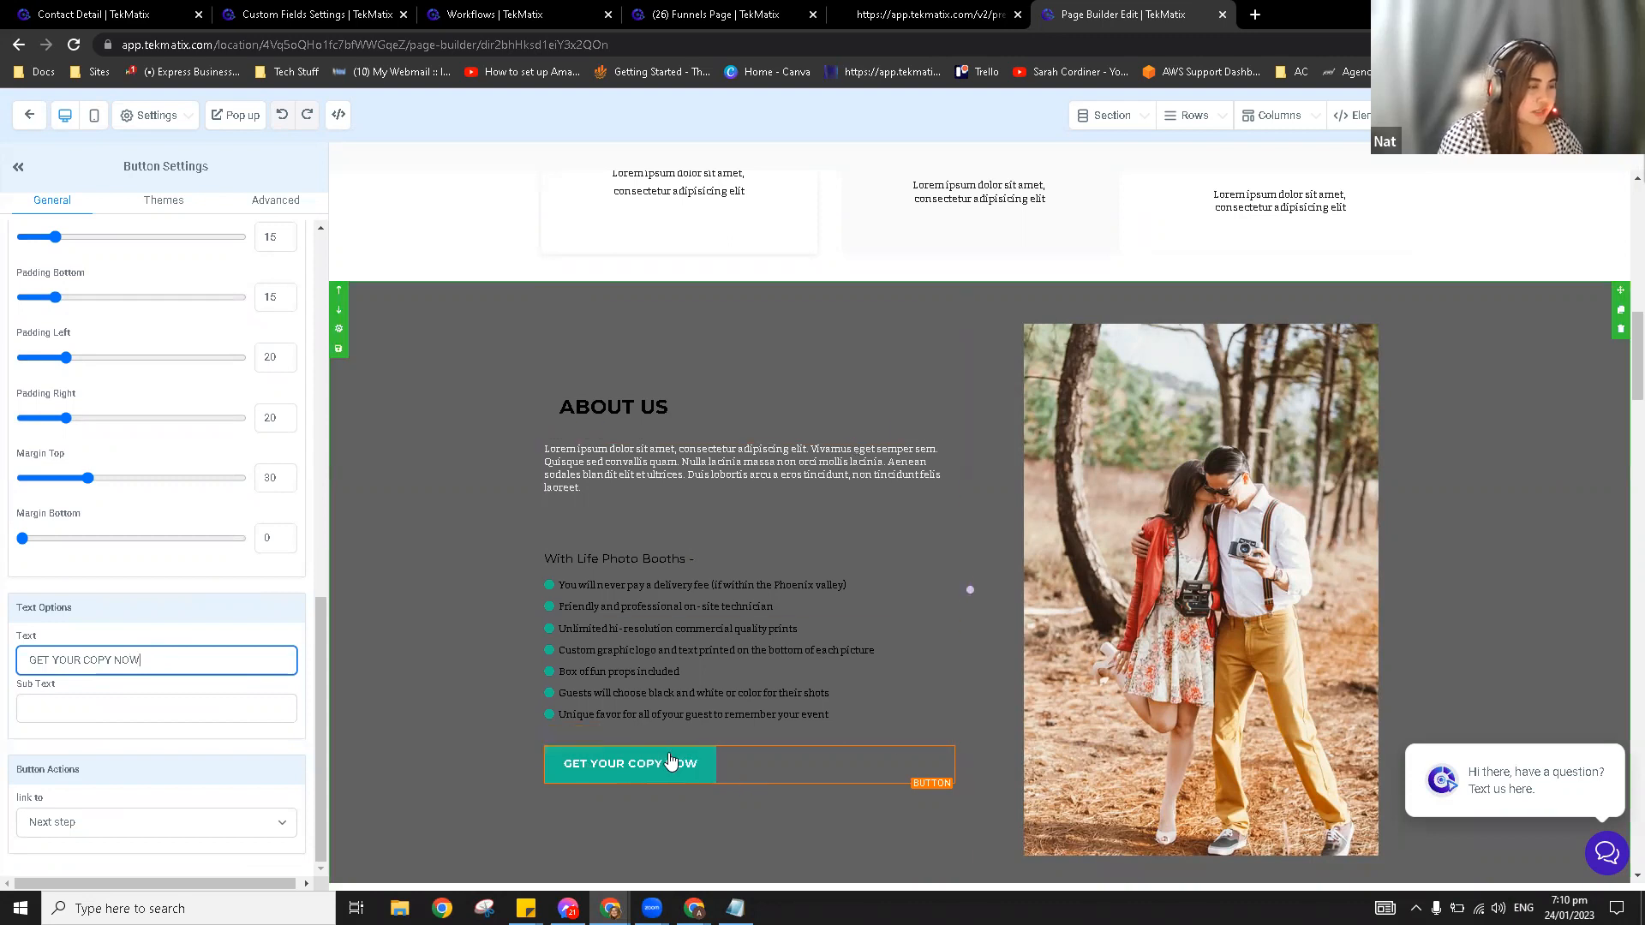
left_click(749, 776)
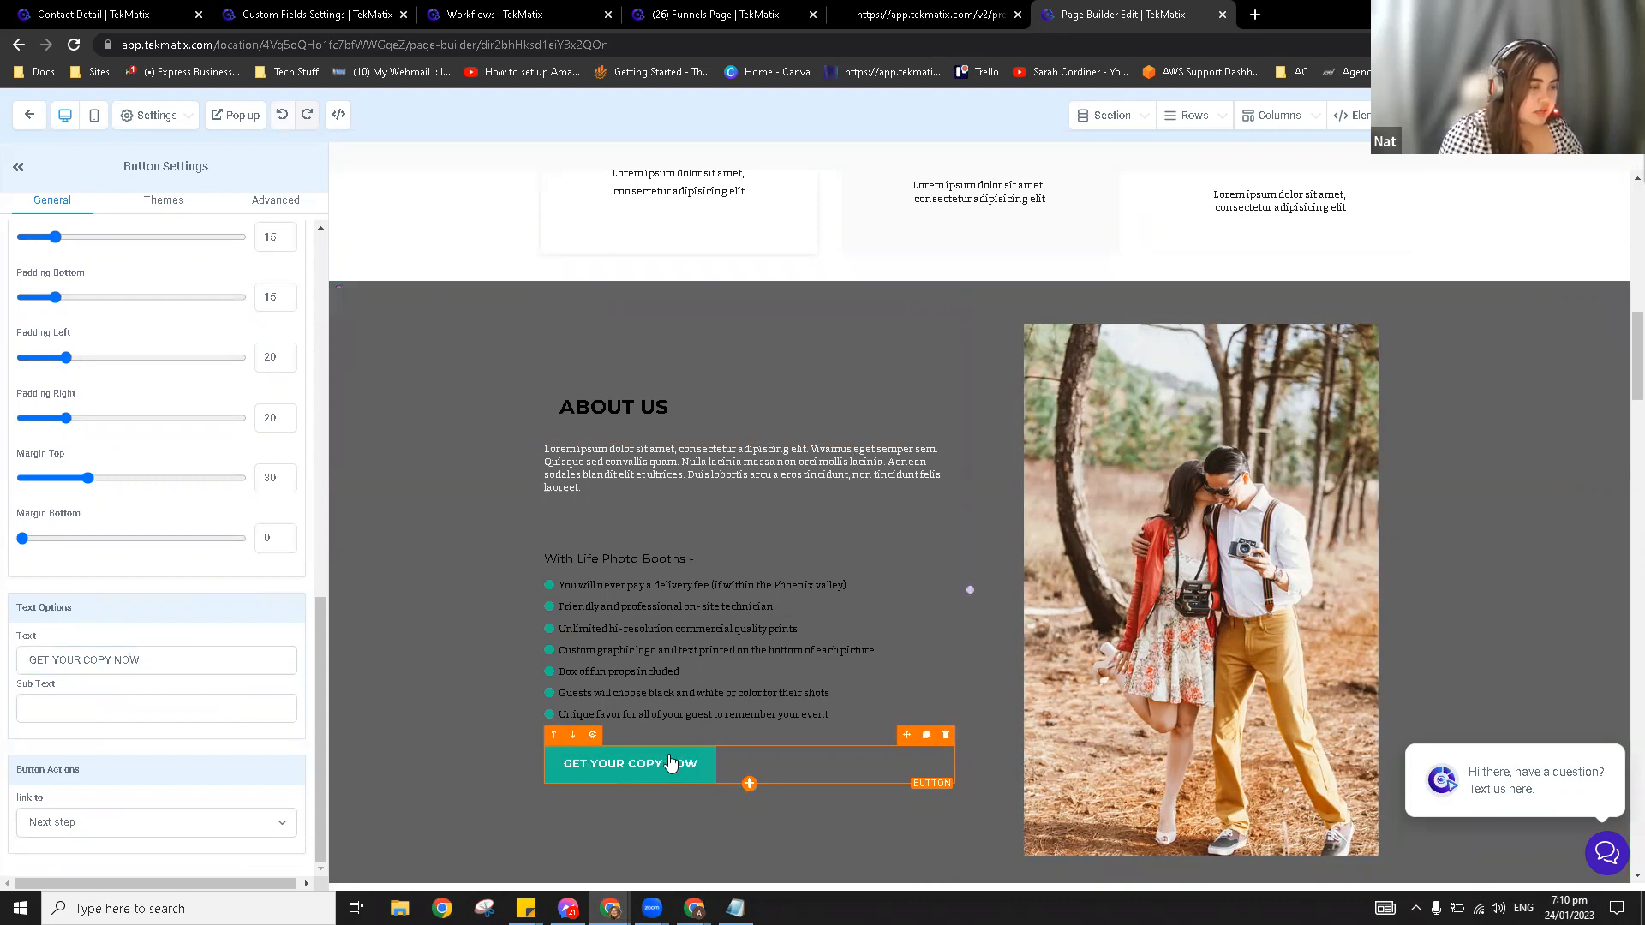
left_click(67, 824)
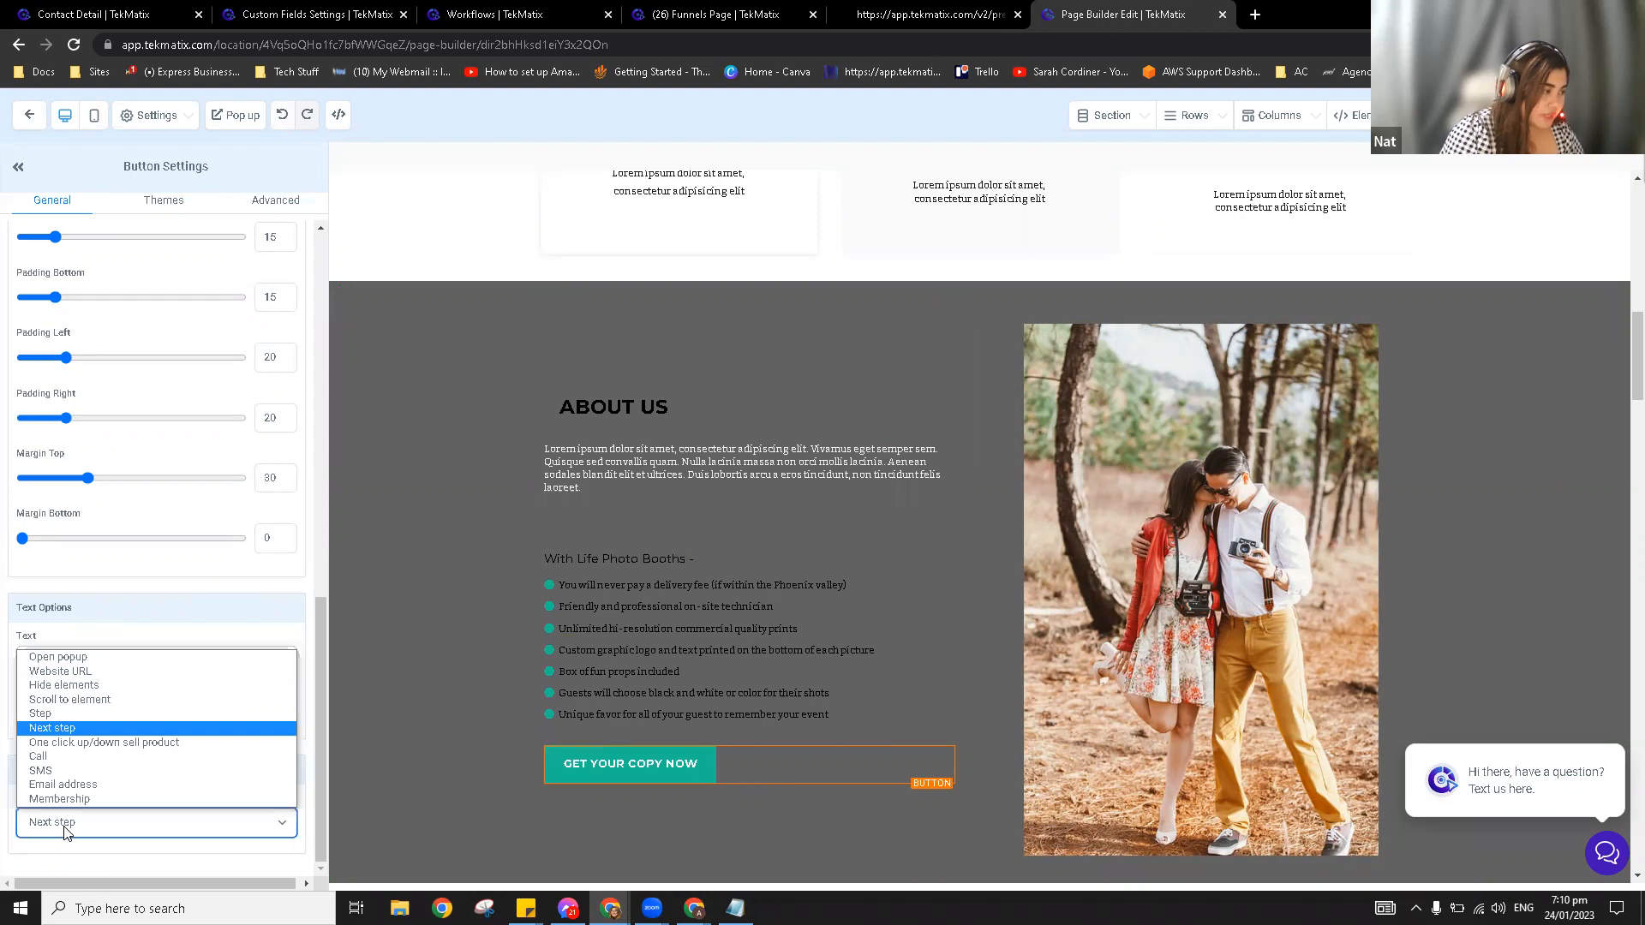
left_click(97, 659)
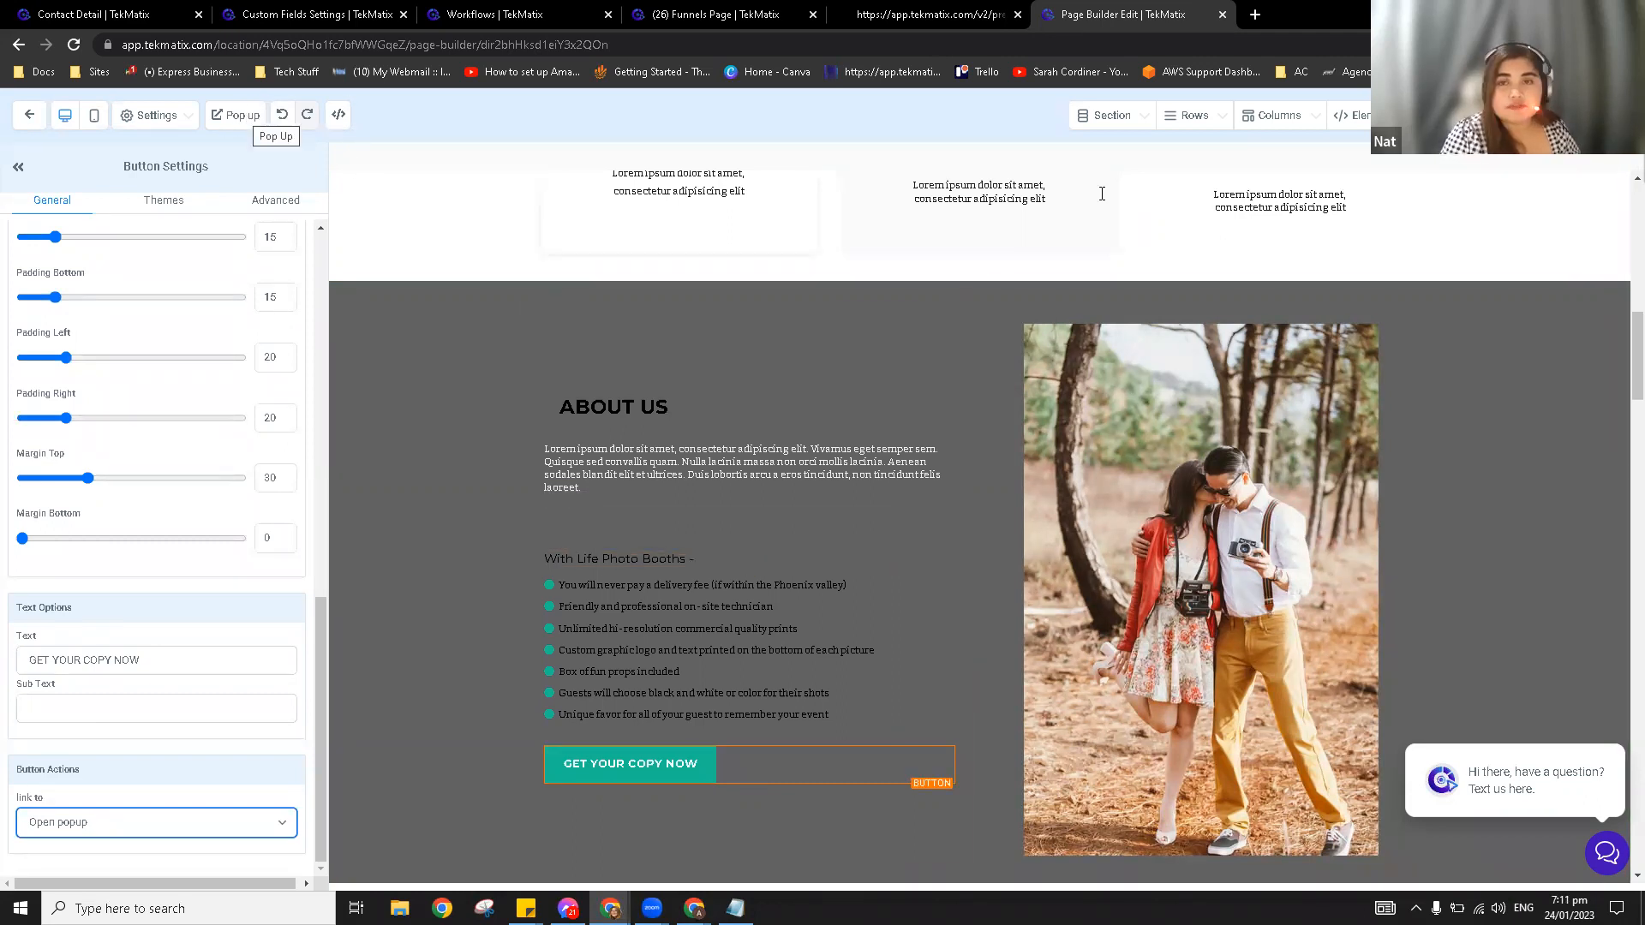
Step: Open the page's popup and add an empty one-column row inside it
left_click(241, 118)
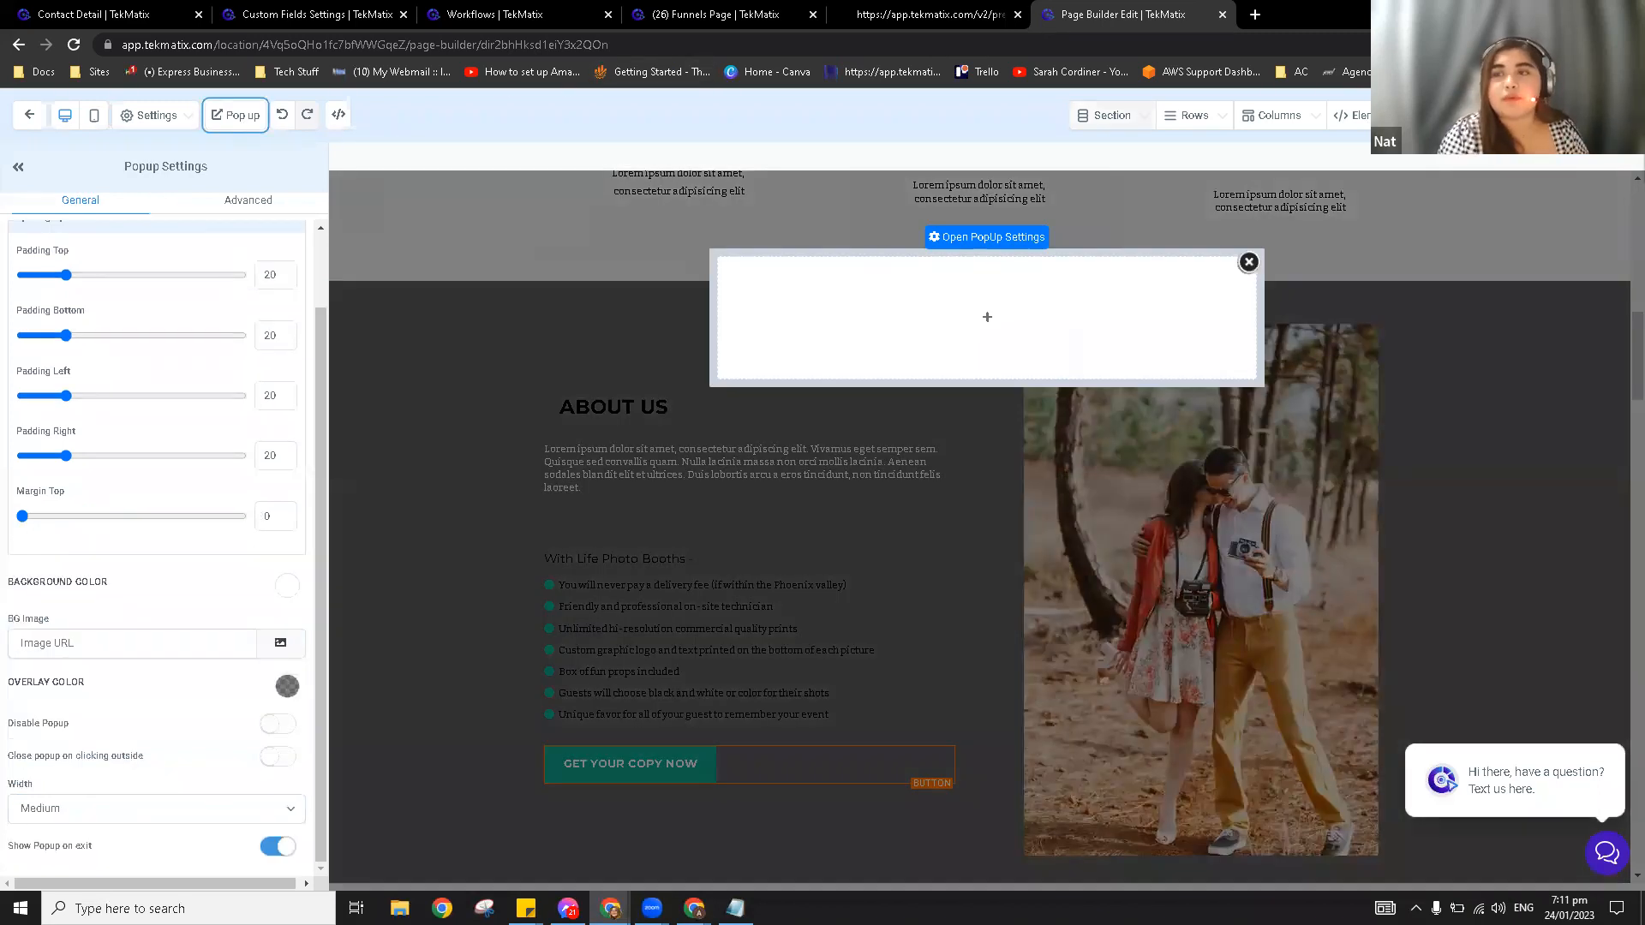
left_click(987, 318)
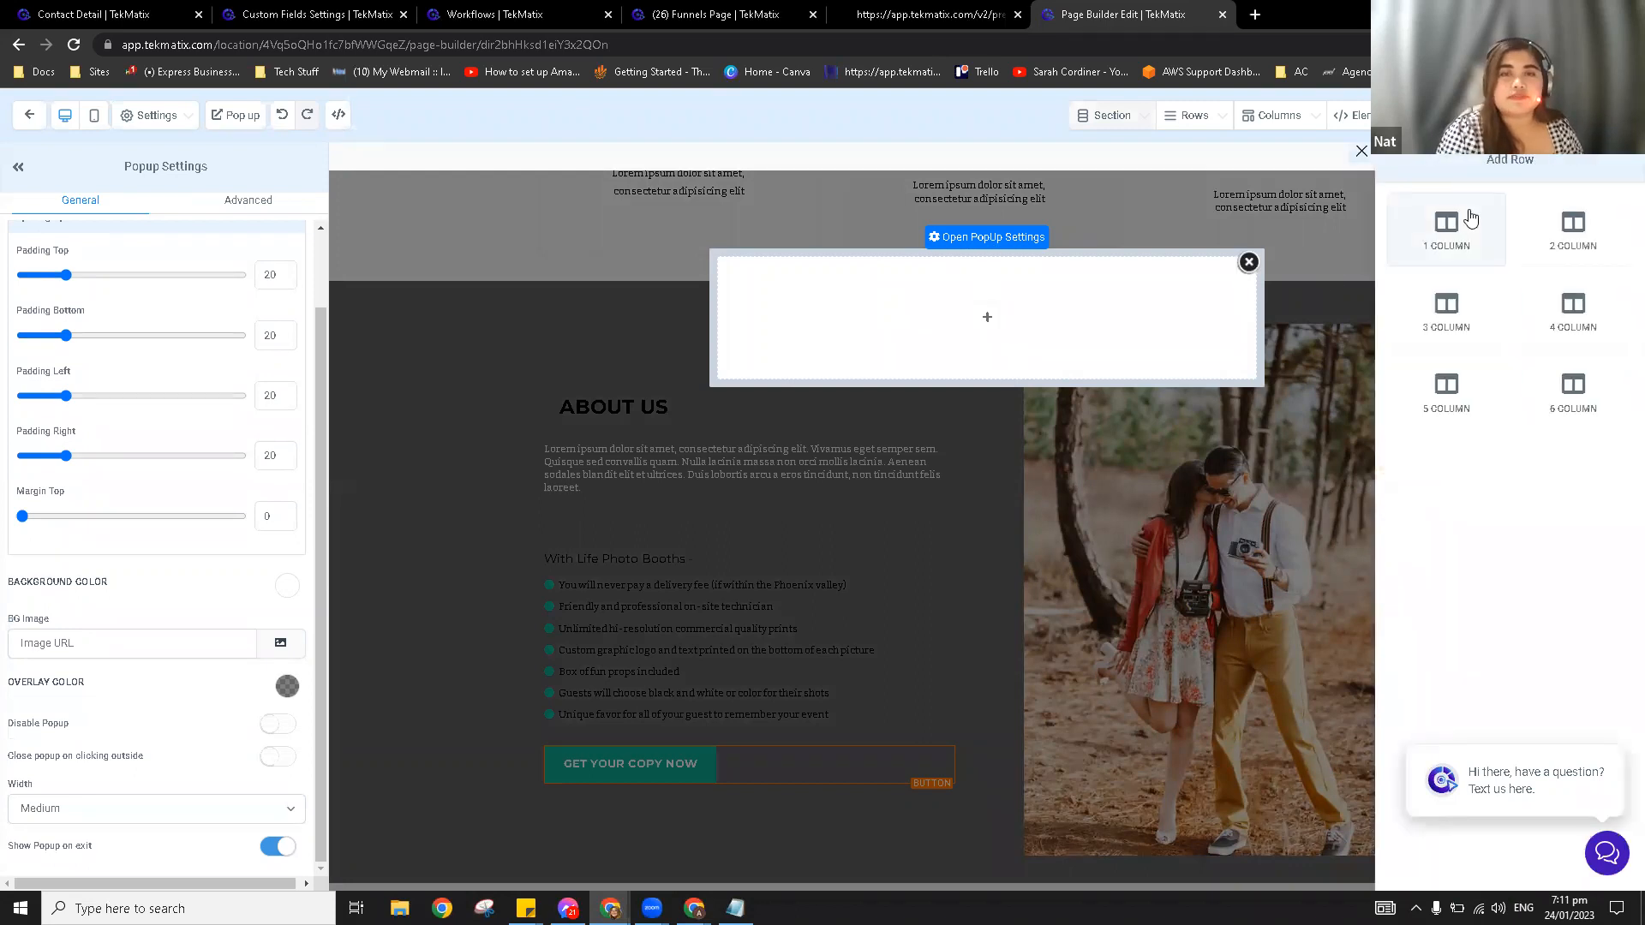
left_click(1470, 218)
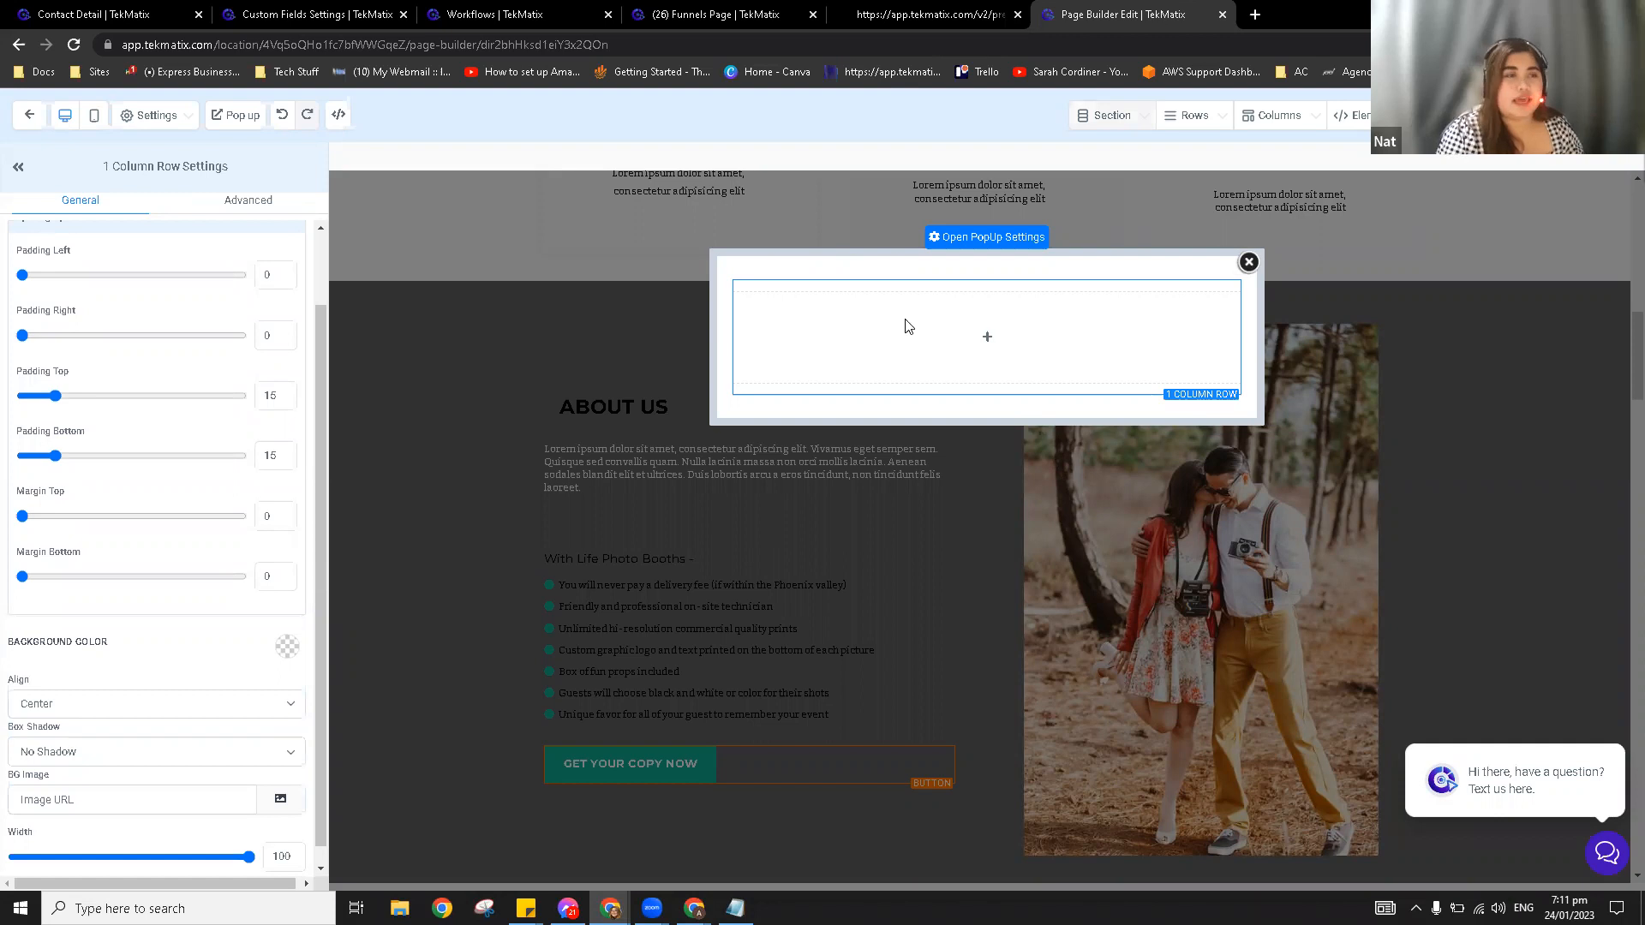
mouse_move(826, 352)
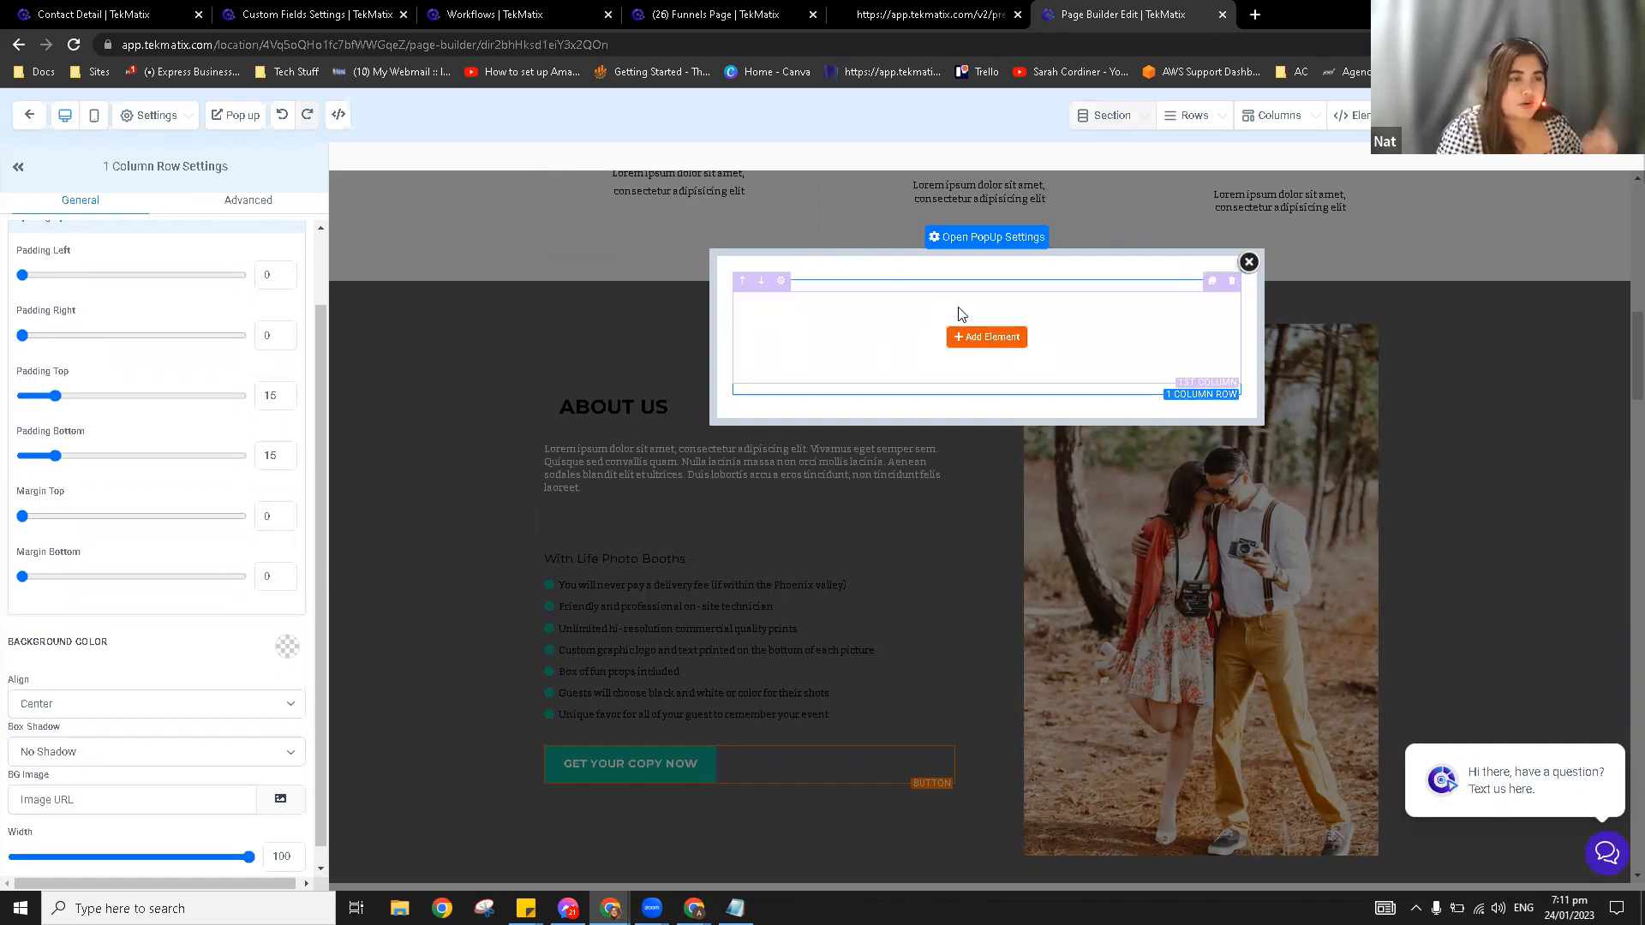
Step: Insert a Headline element and replace its placeholder with bold 'GET YOUR COPY HERE'
left_click(990, 342)
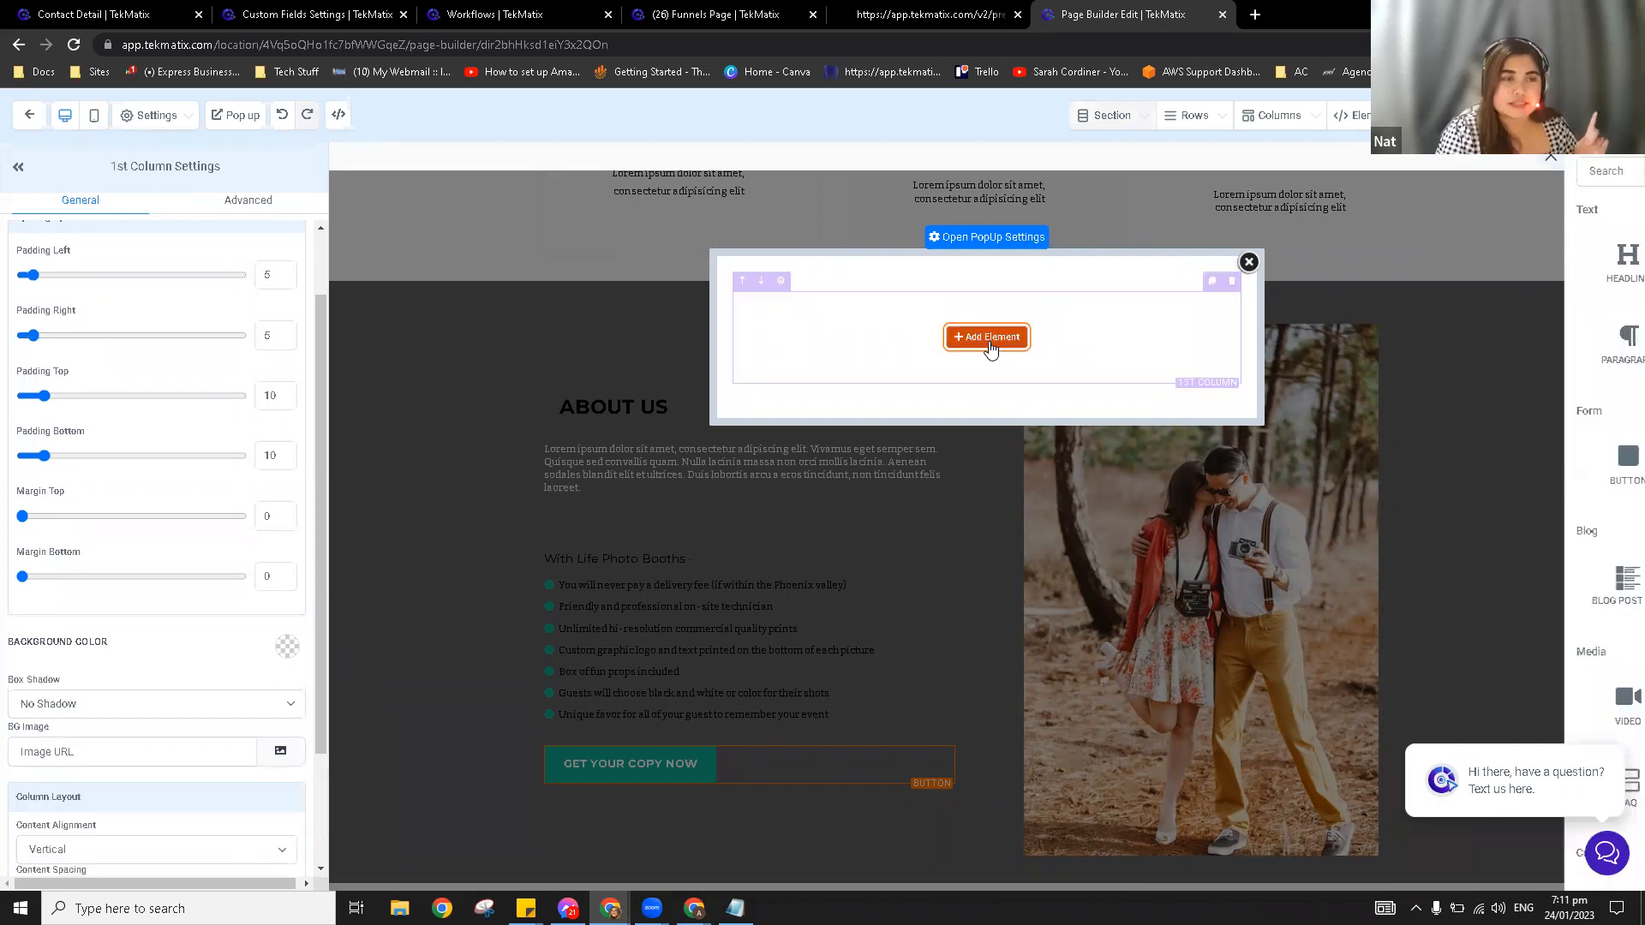
left_click(1360, 270)
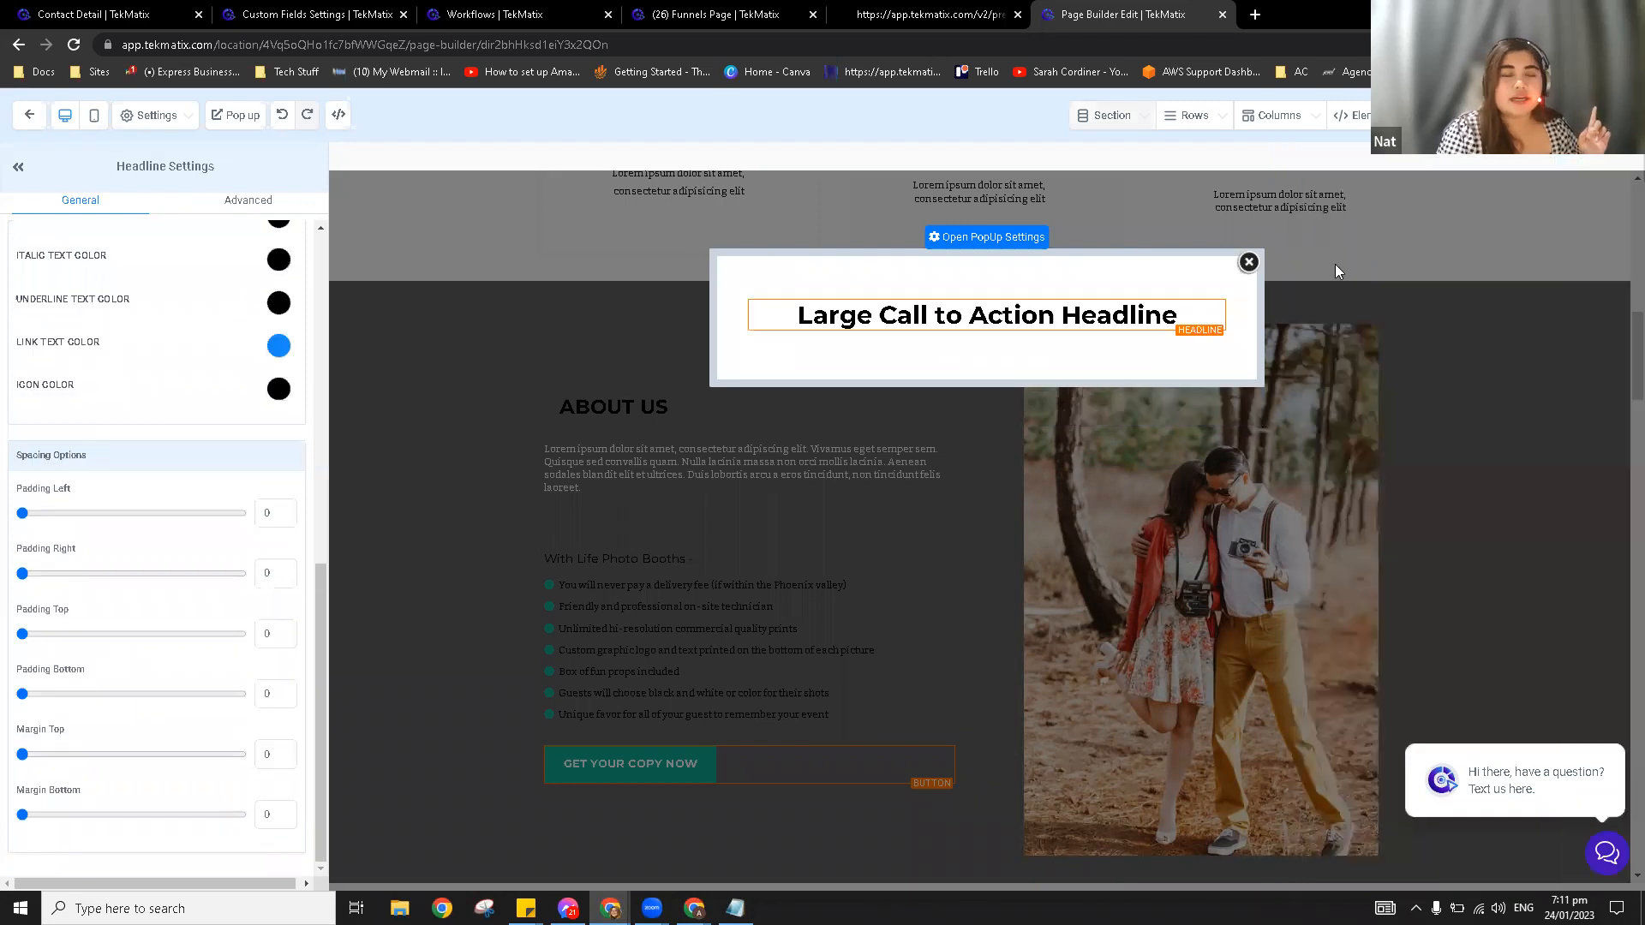
left_click(1002, 314)
key("ctrl+a")
key("BackSpace")
type("GET")
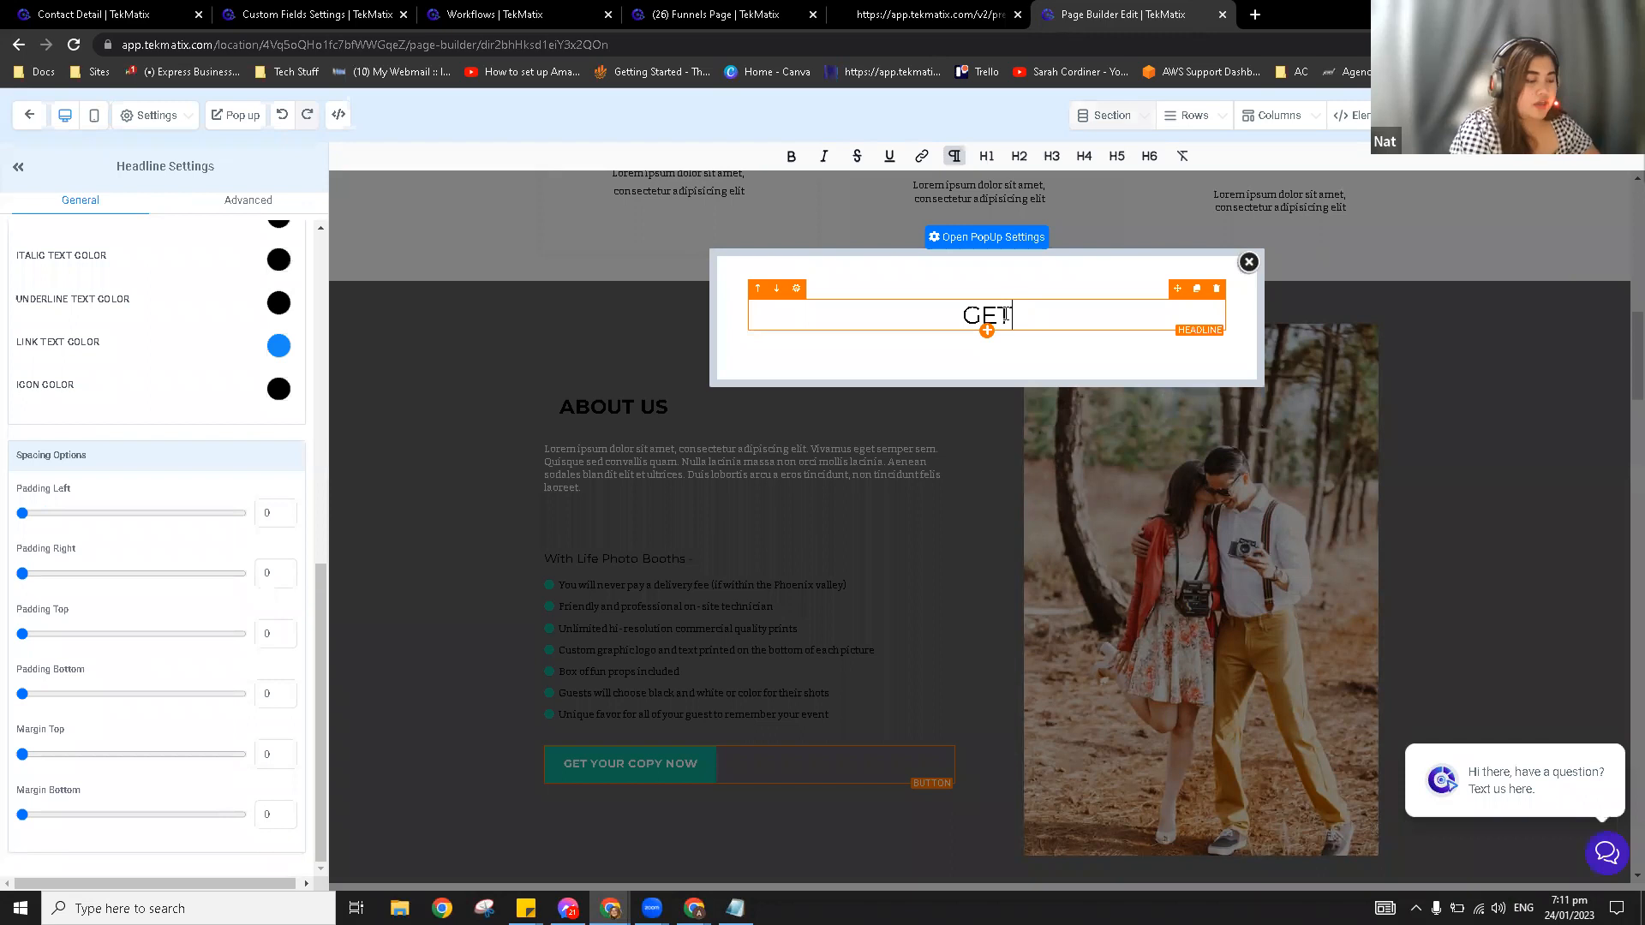
type(" YOP")
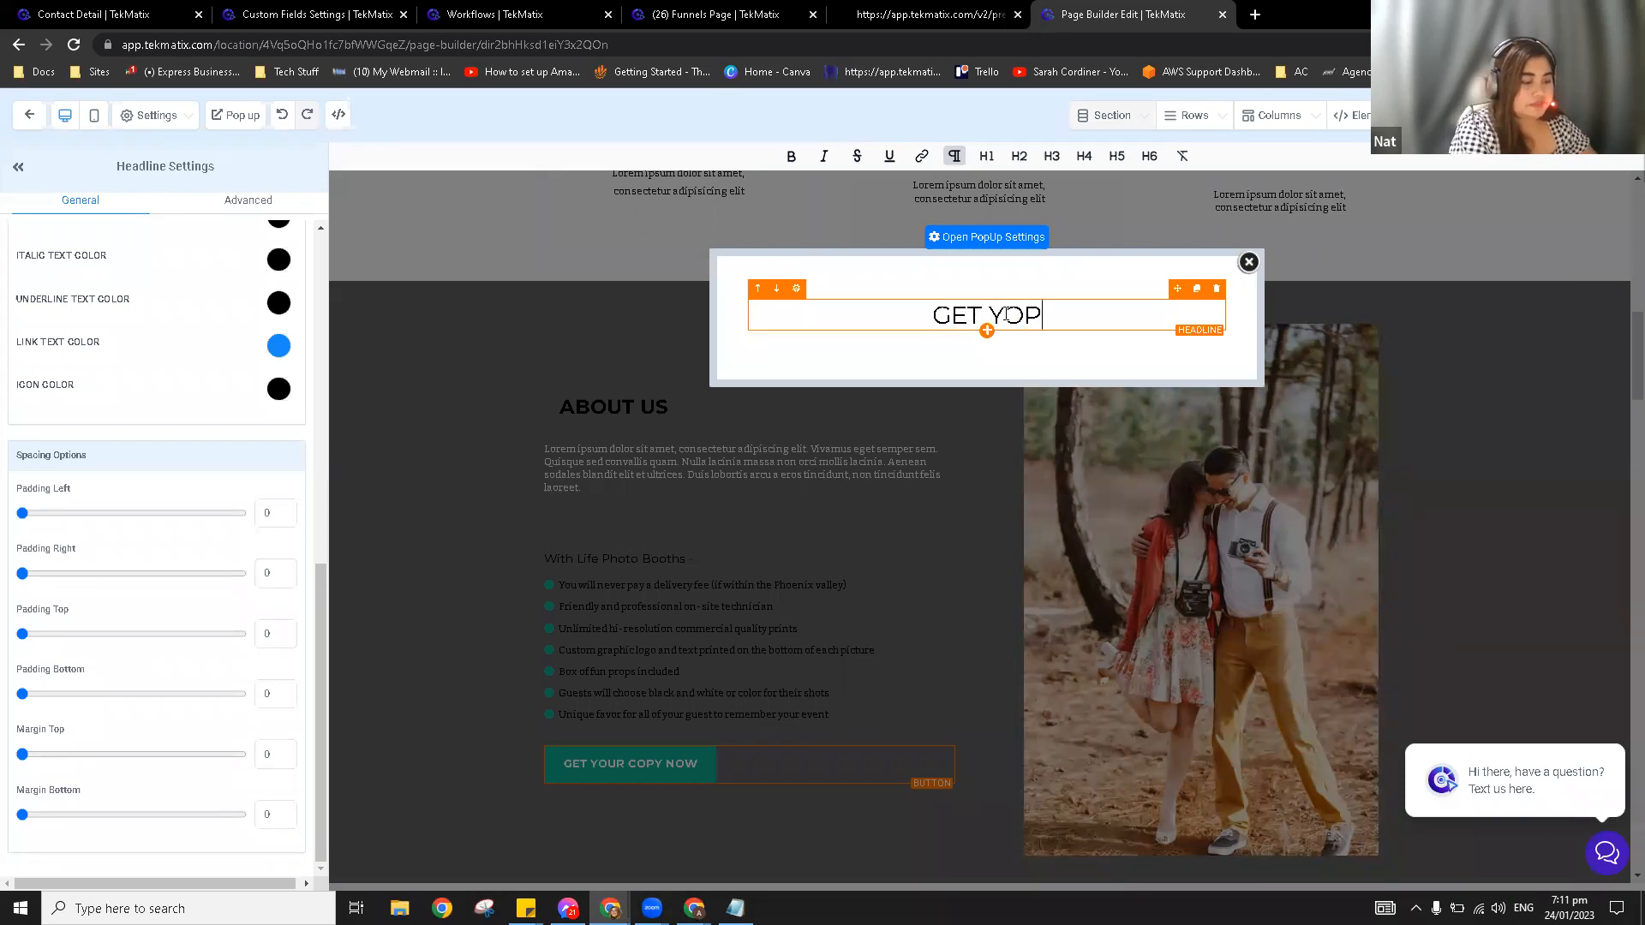
key("BackSpace")
type("UR CO")
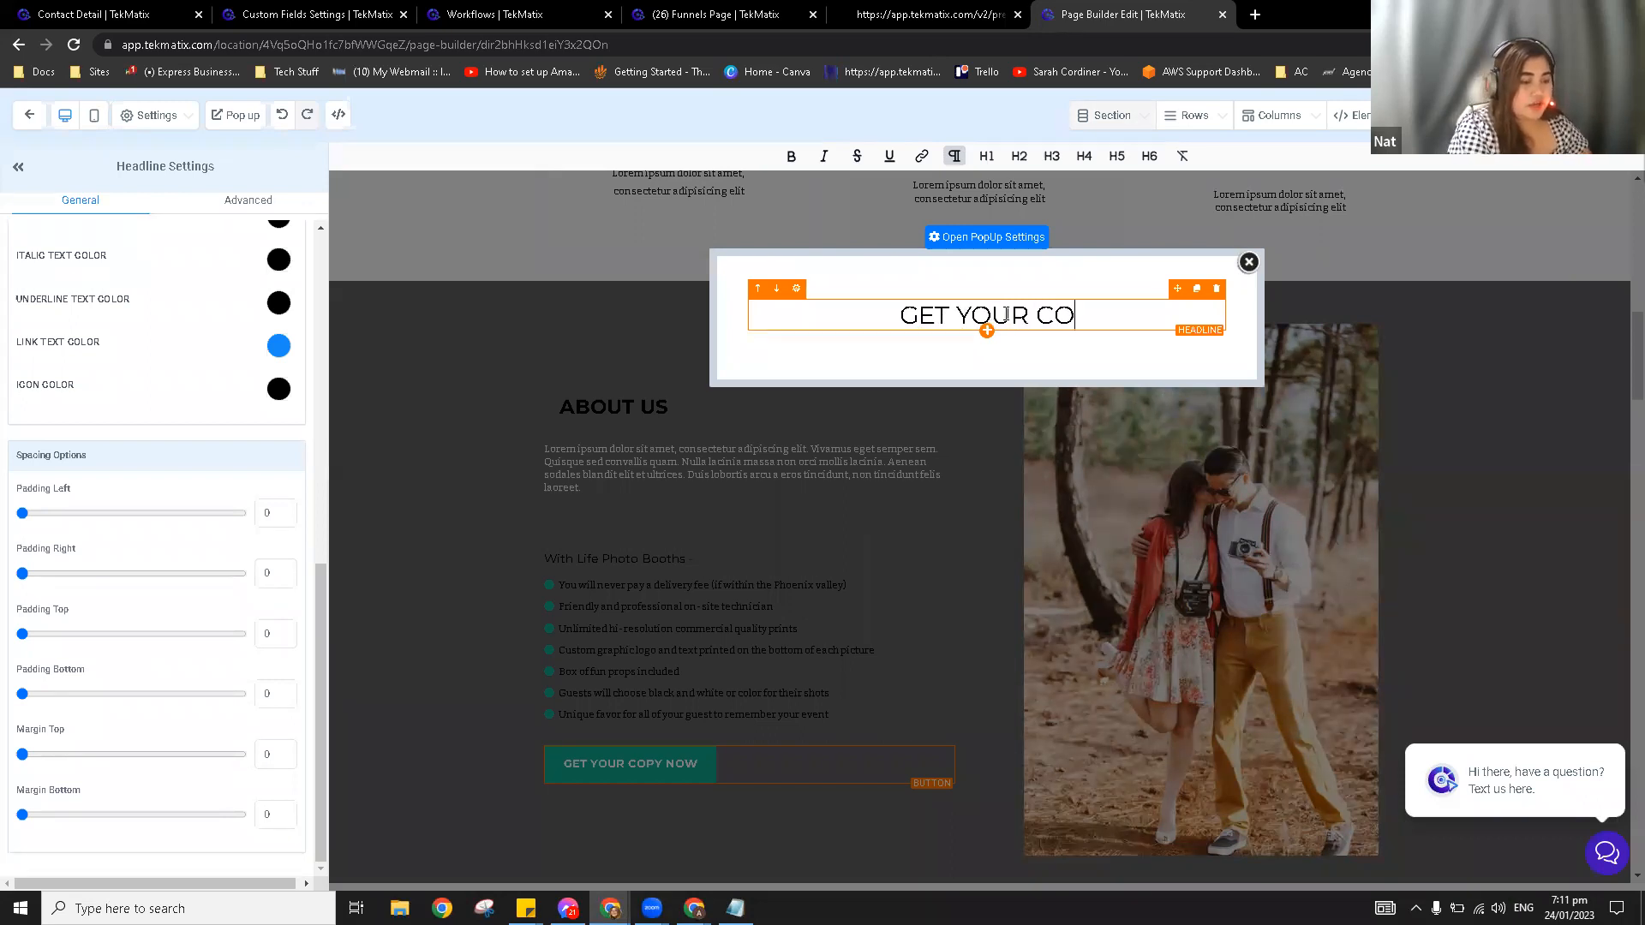
type("PY HERE")
key("ctrl+a")
key("ctrl+b")
left_click(998, 288)
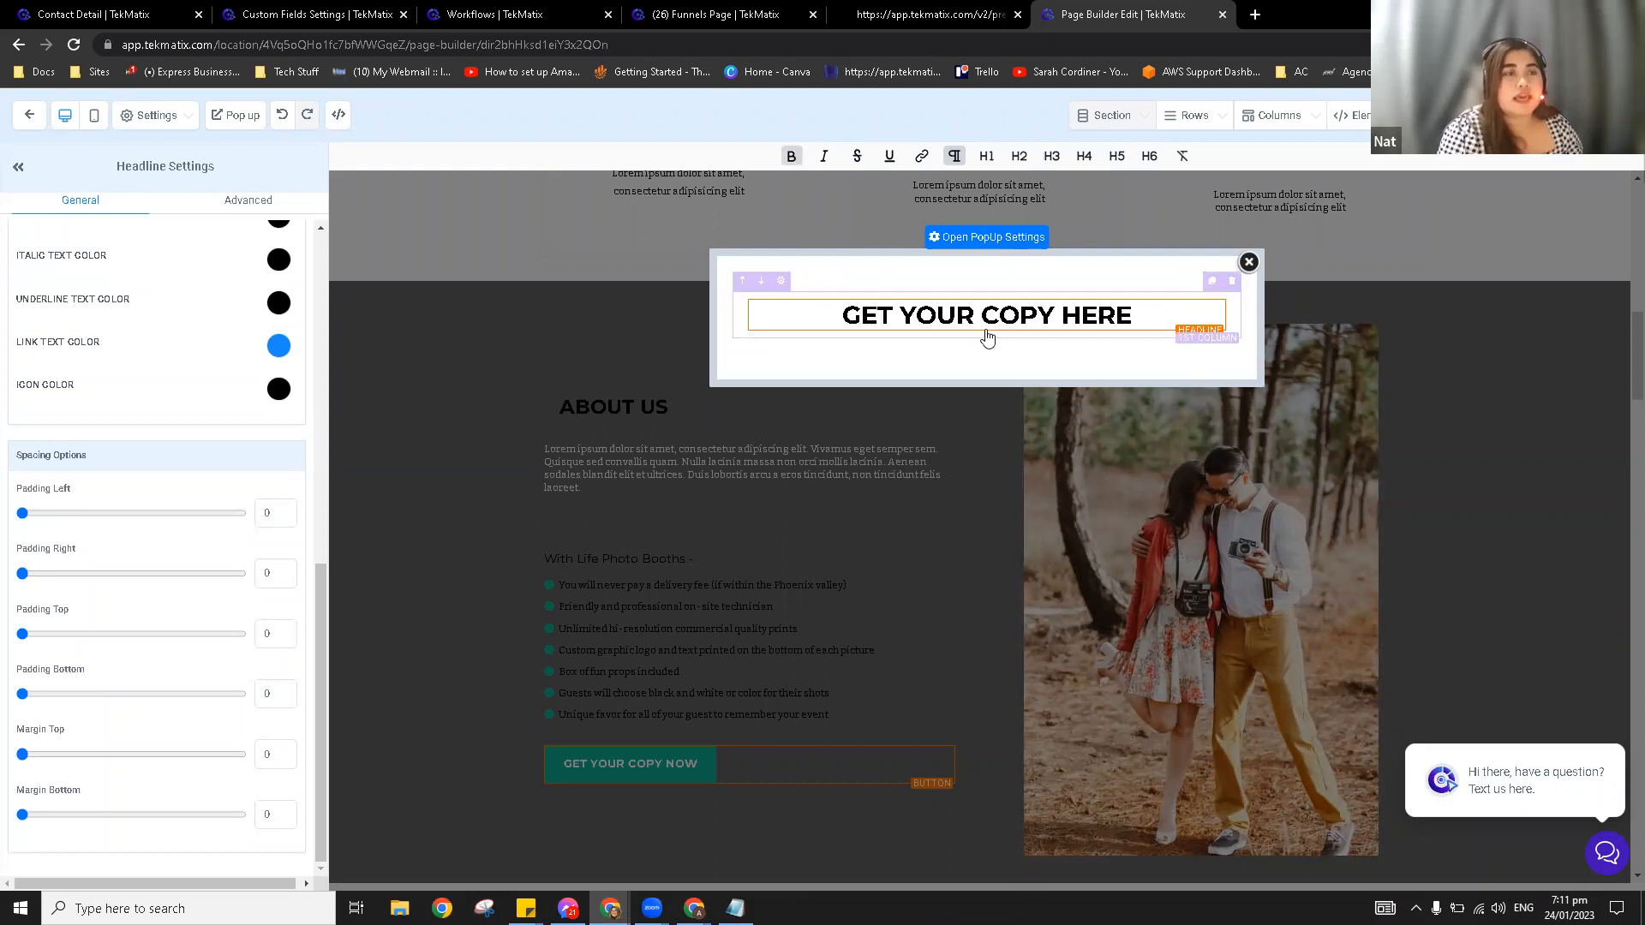
Step: Insert the Lead Magnet 1 form below the headline, review its redirect action, and close the popup
left_click(987, 349)
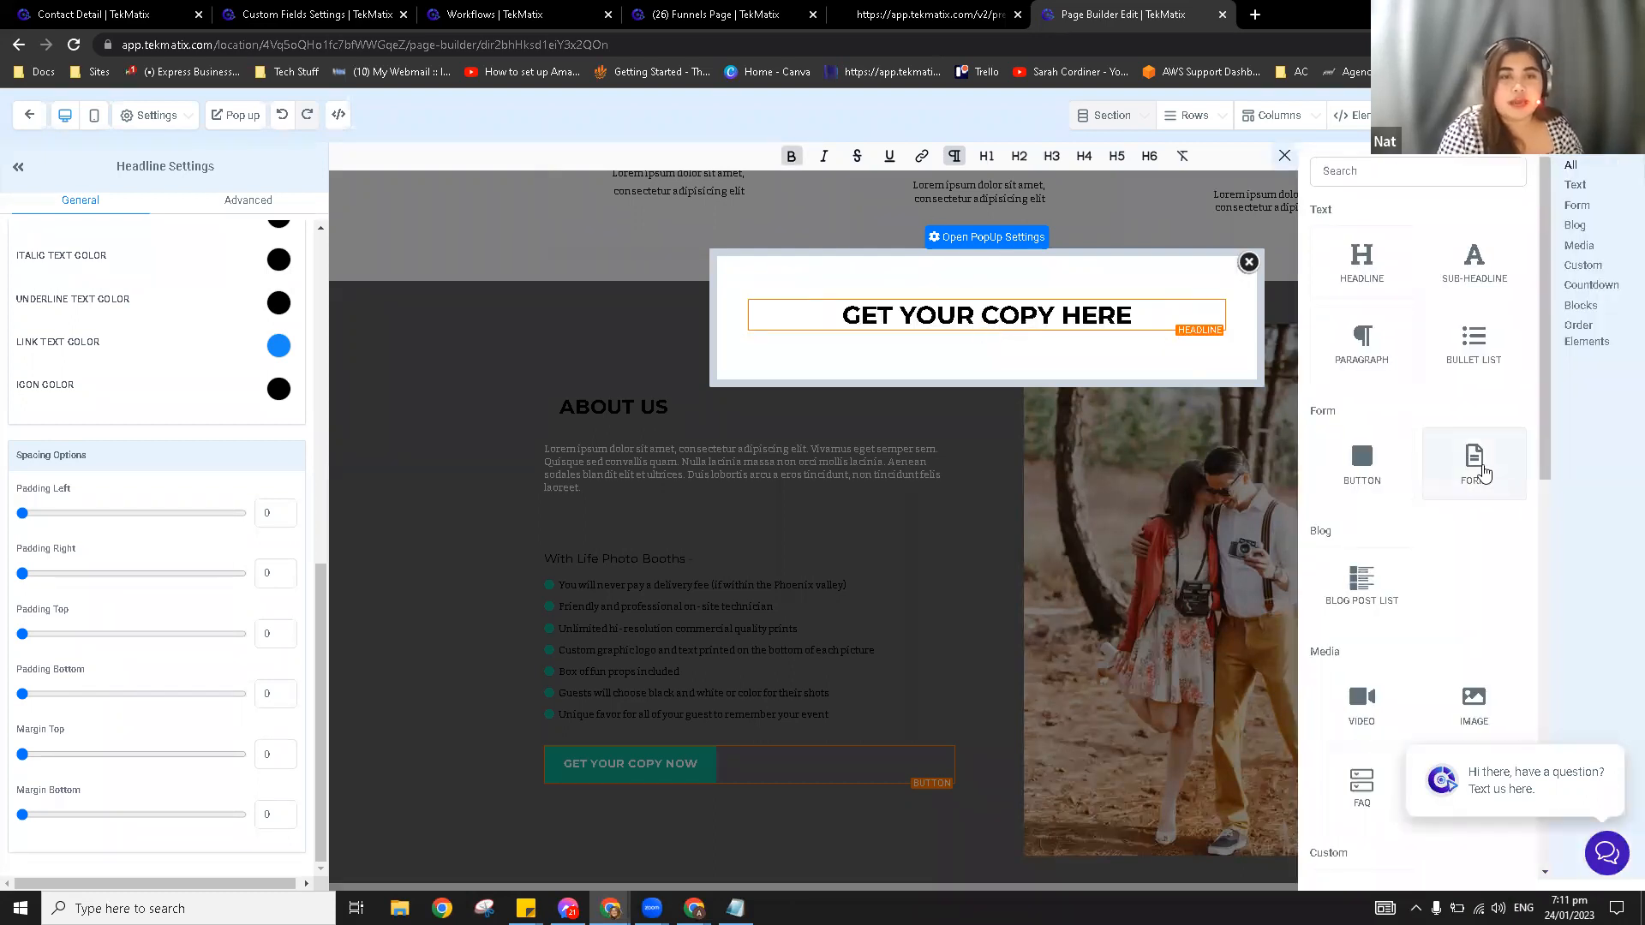
left_click(1482, 473)
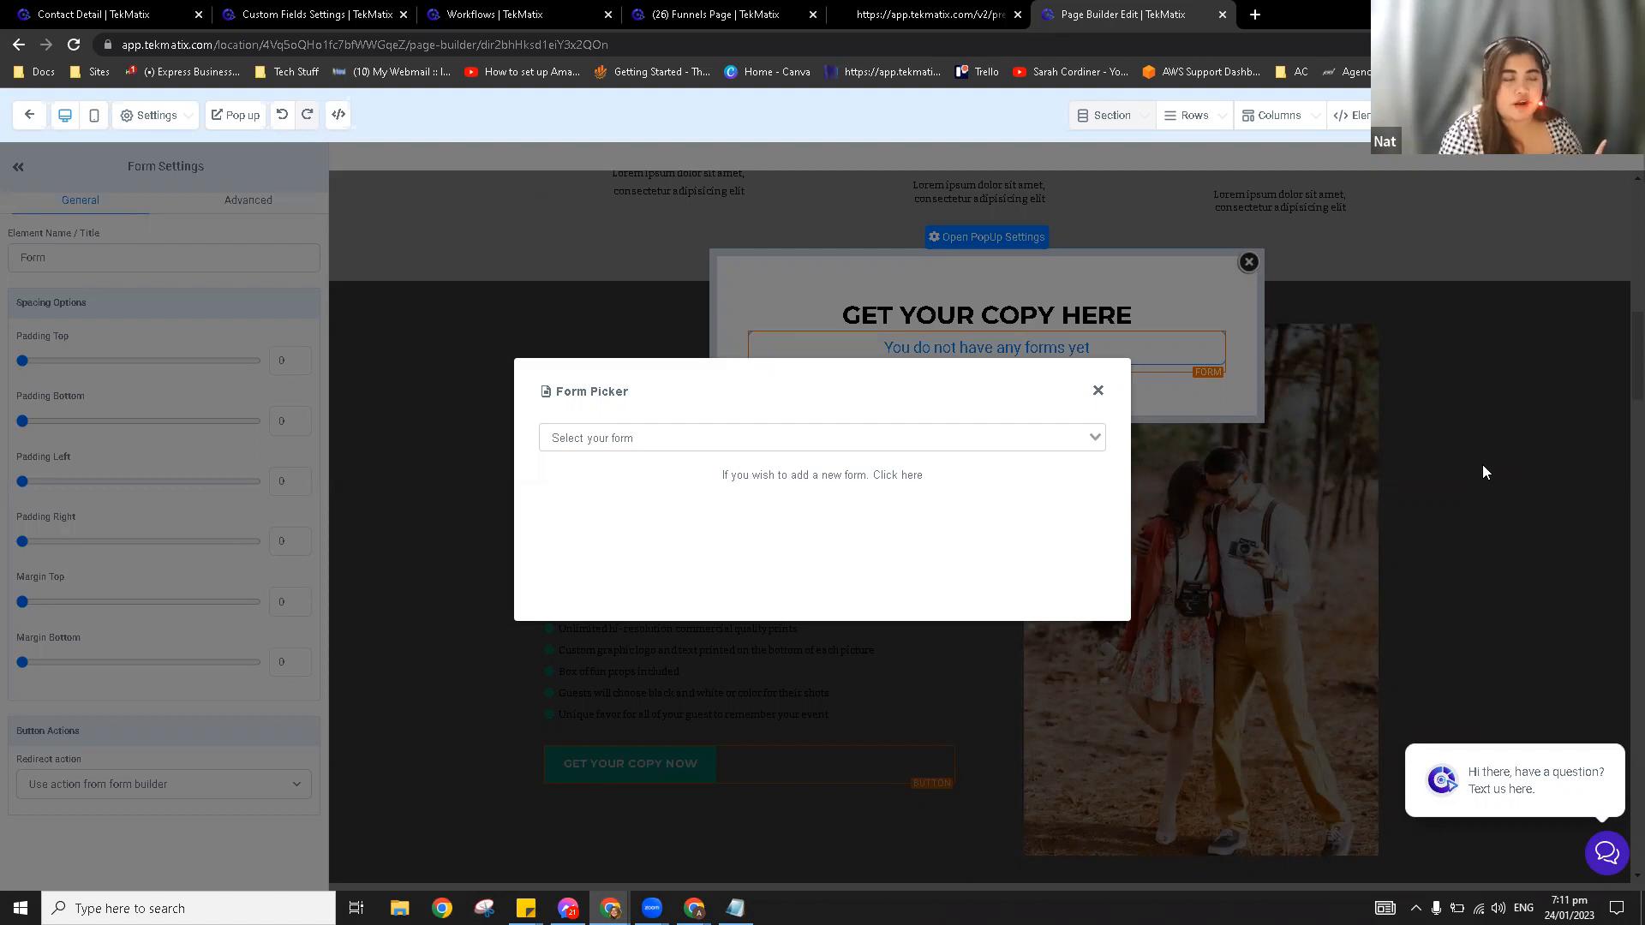
left_click(828, 440)
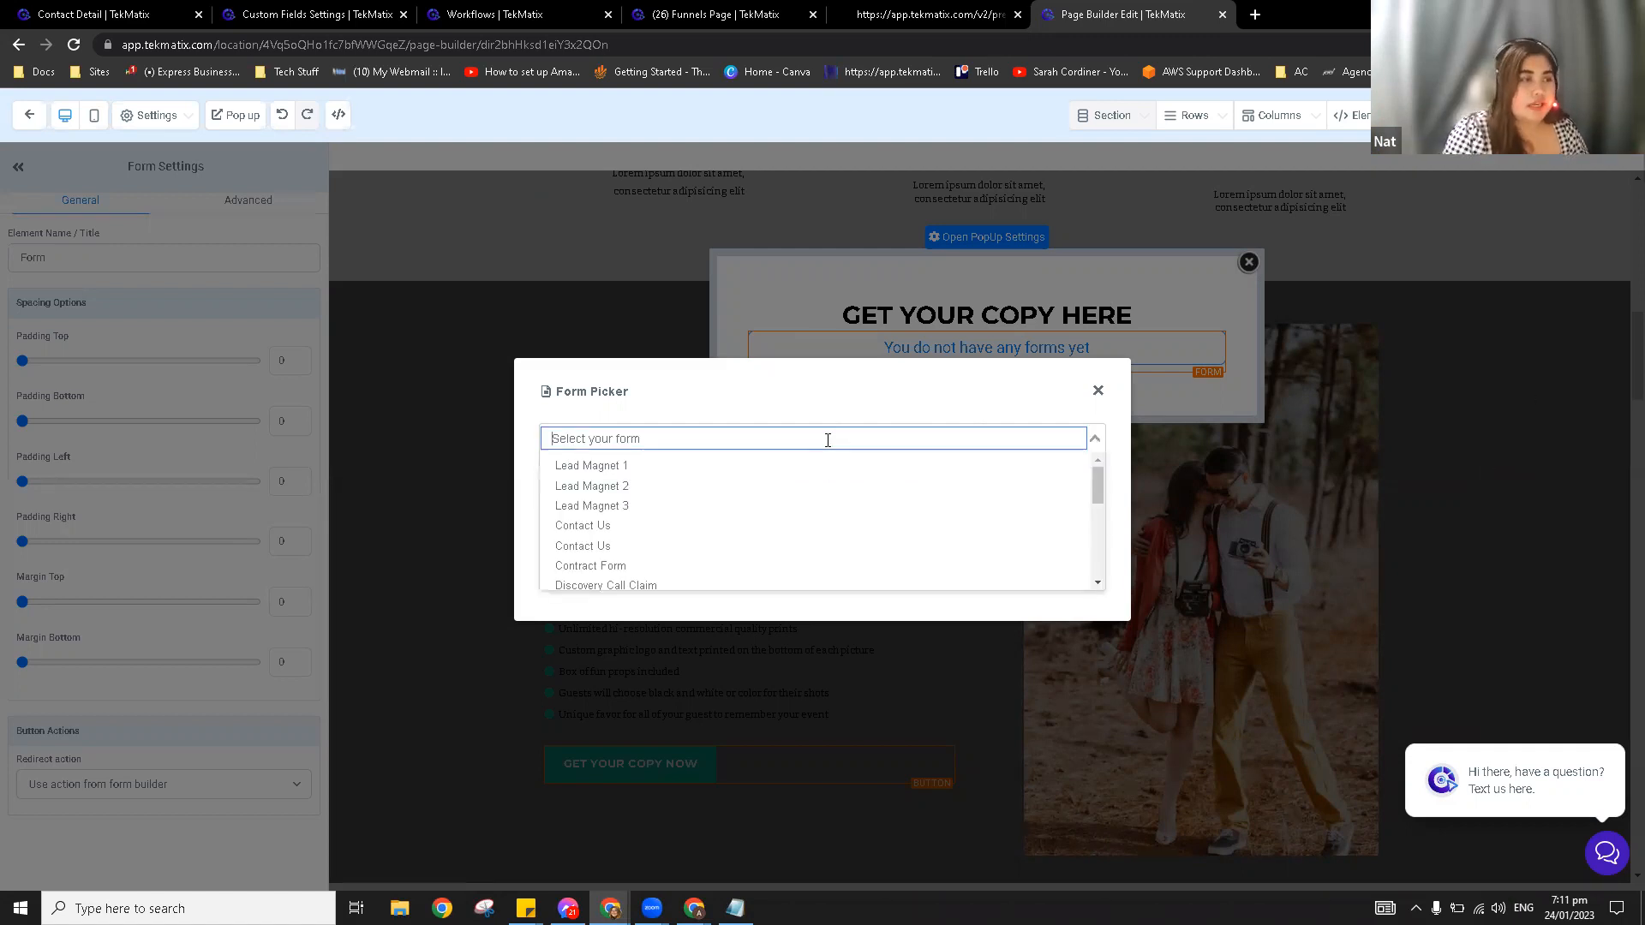
left_click(638, 467)
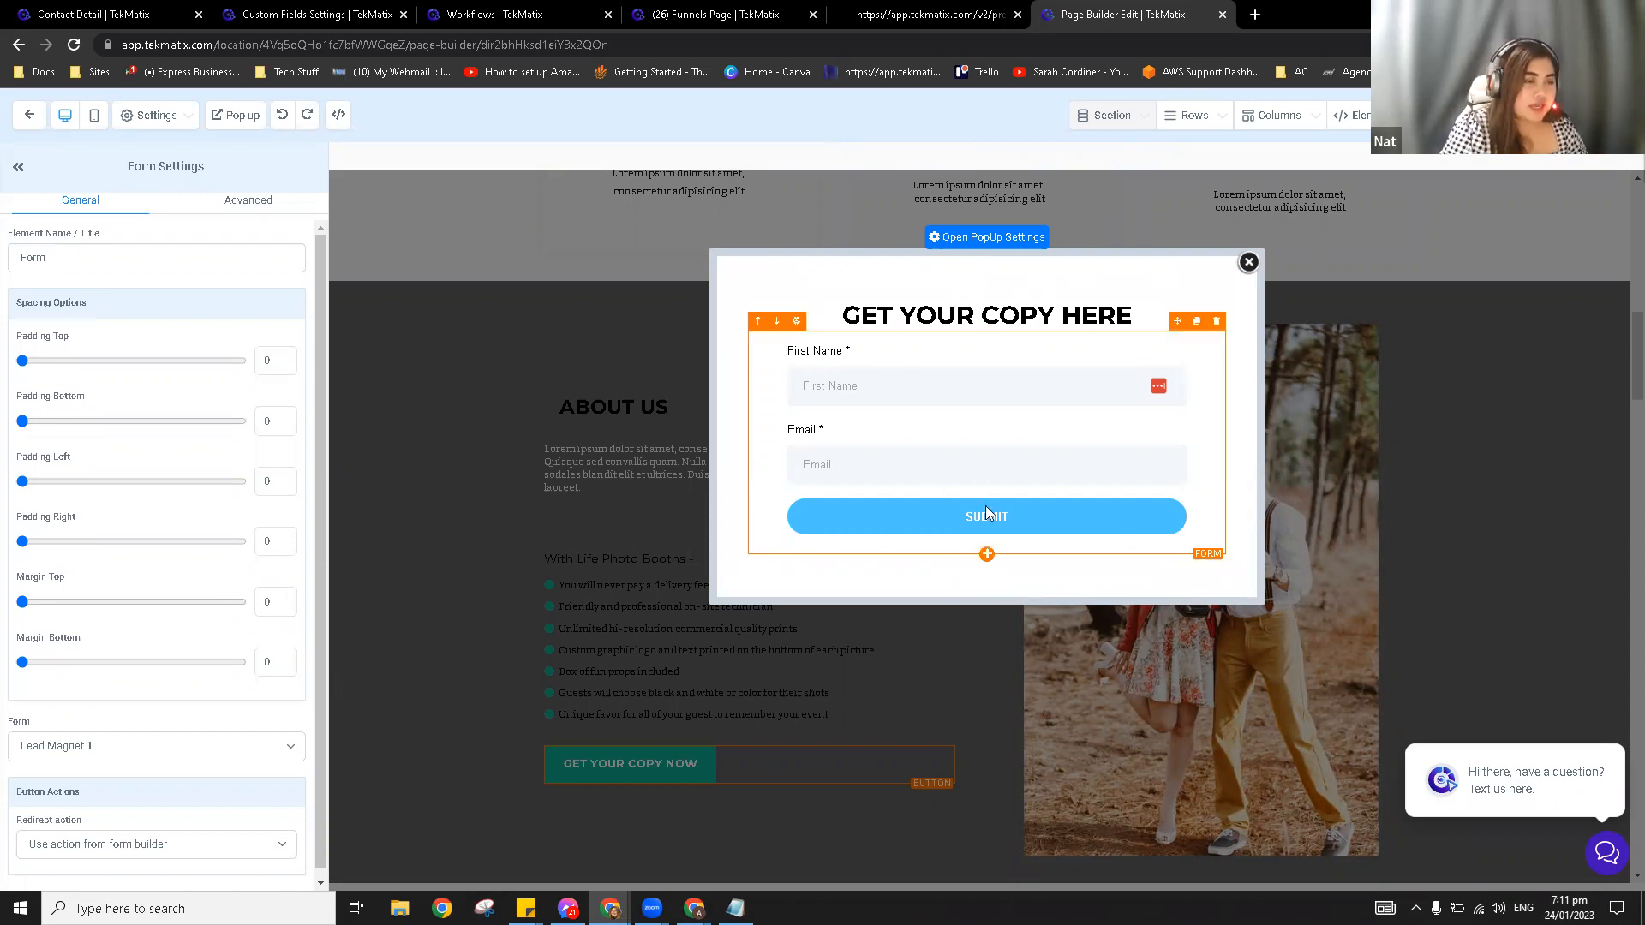
left_click(229, 848)
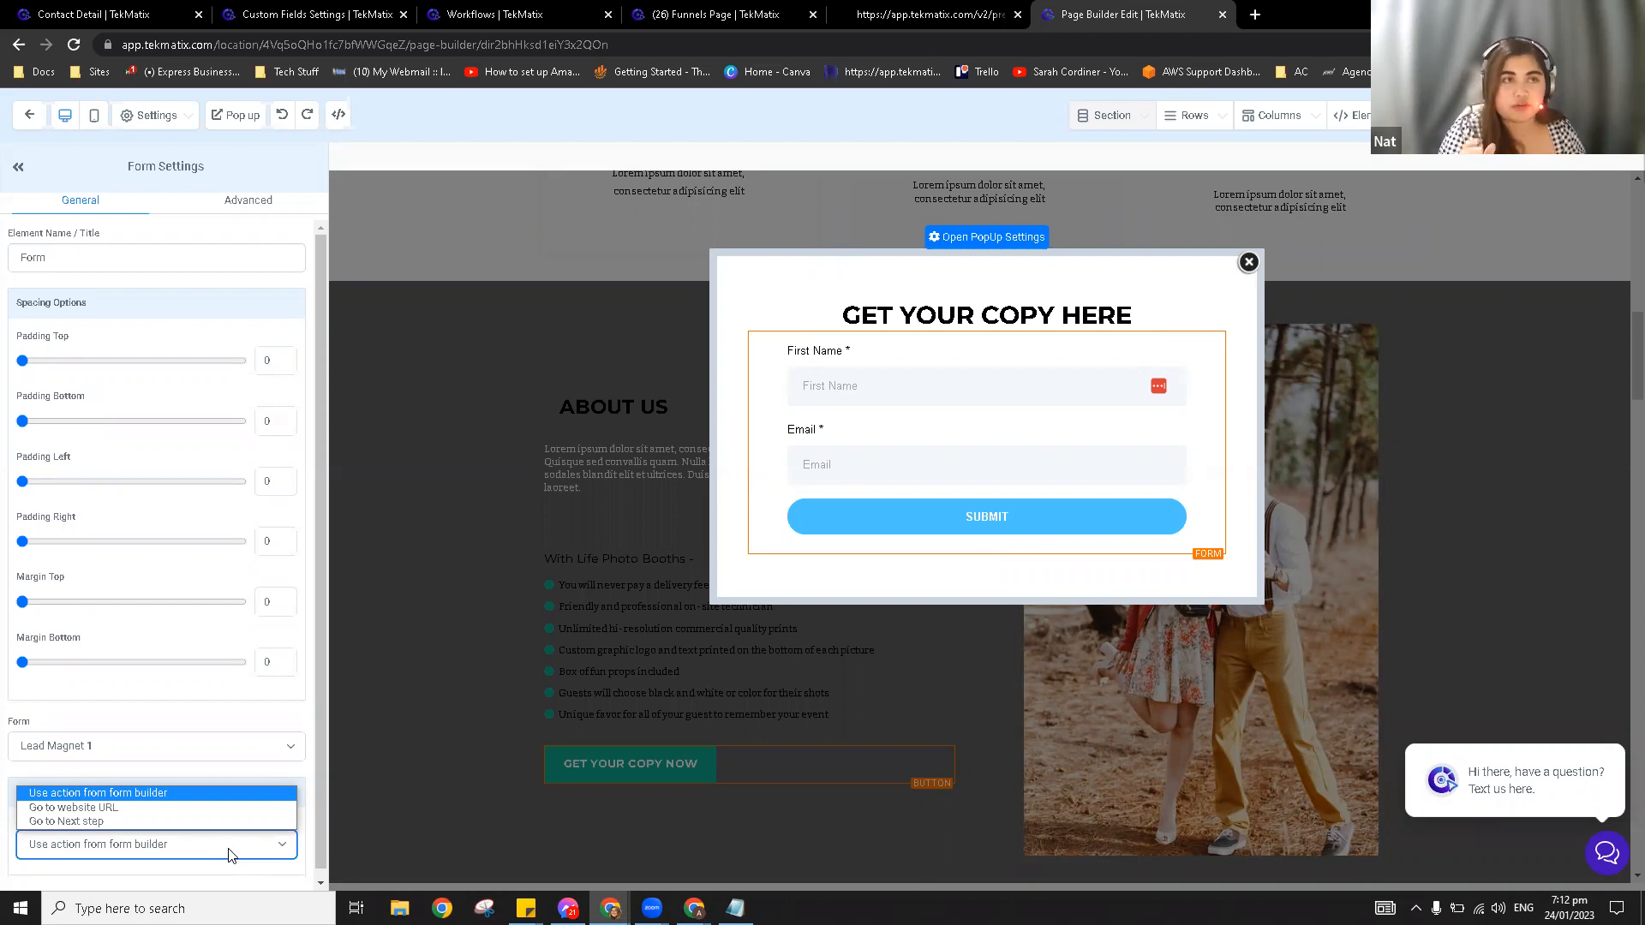
left_click(1248, 264)
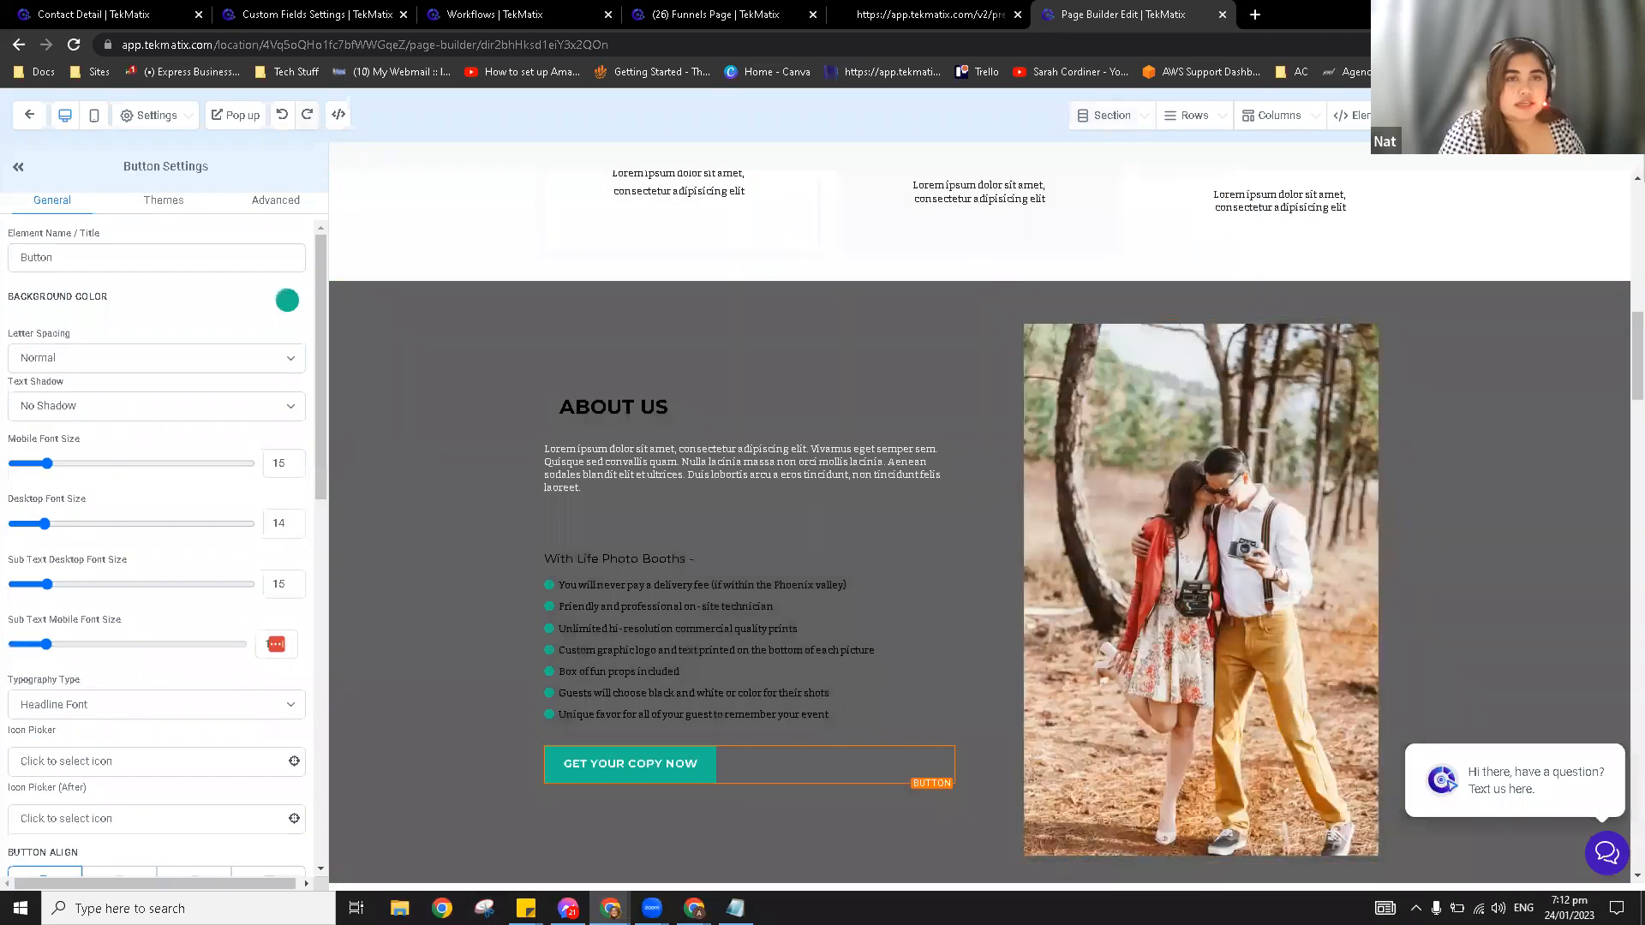
Step: Check the SEO meta data and popup content, then close the SEO panel and scroll Form Settings
left_click(1592, 115)
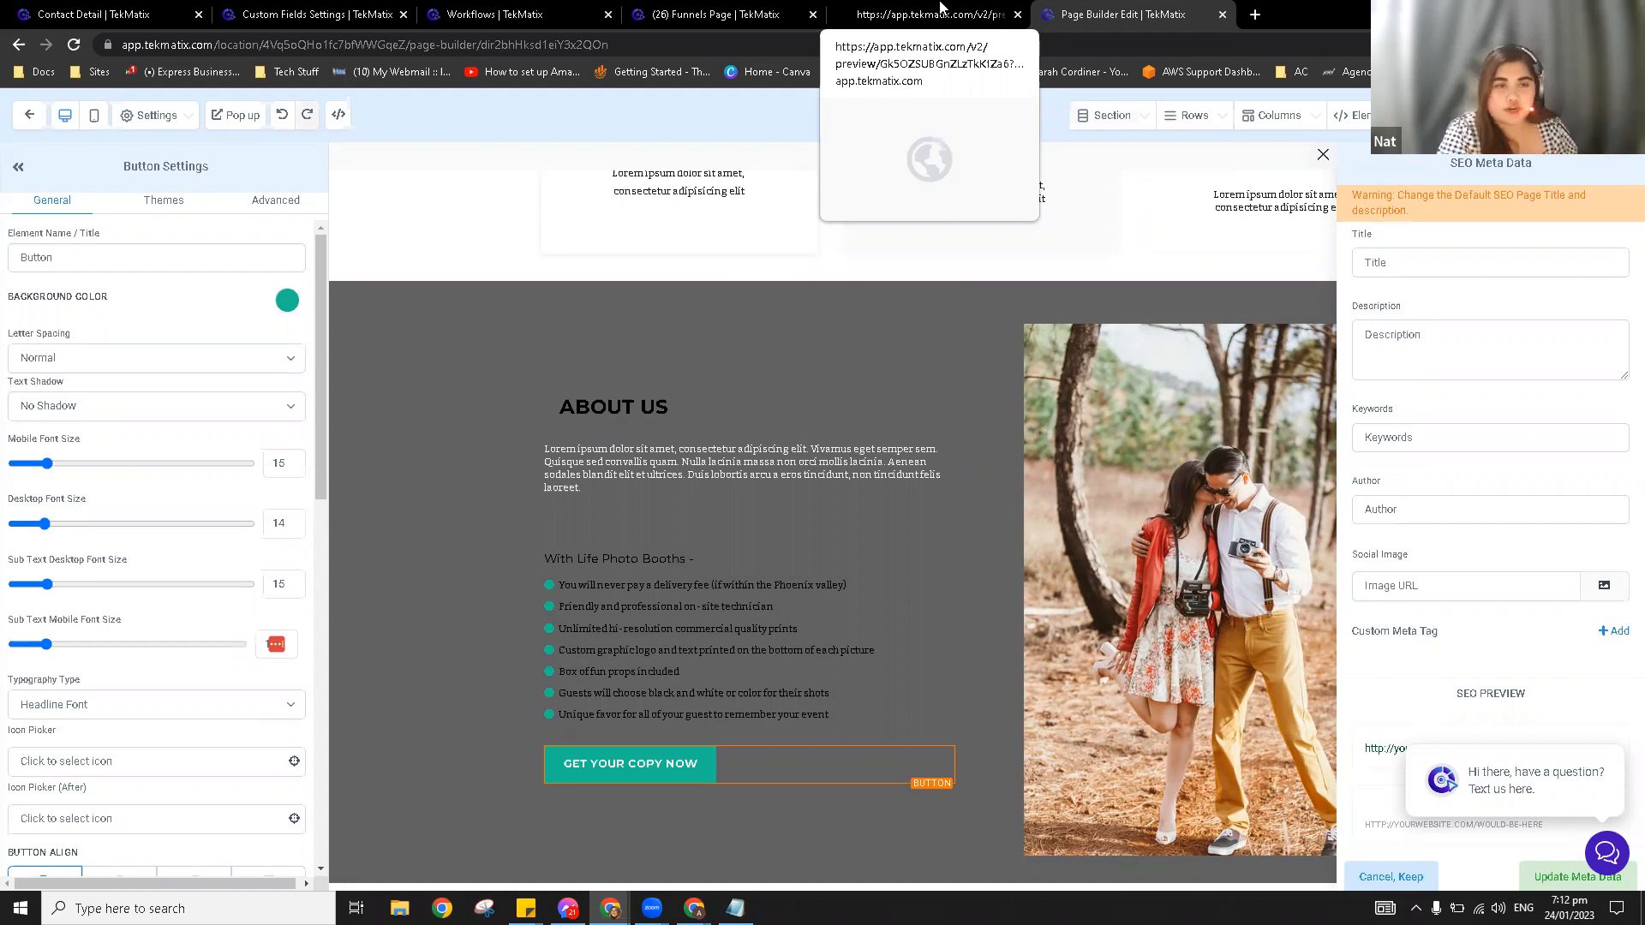
left_click(240, 116)
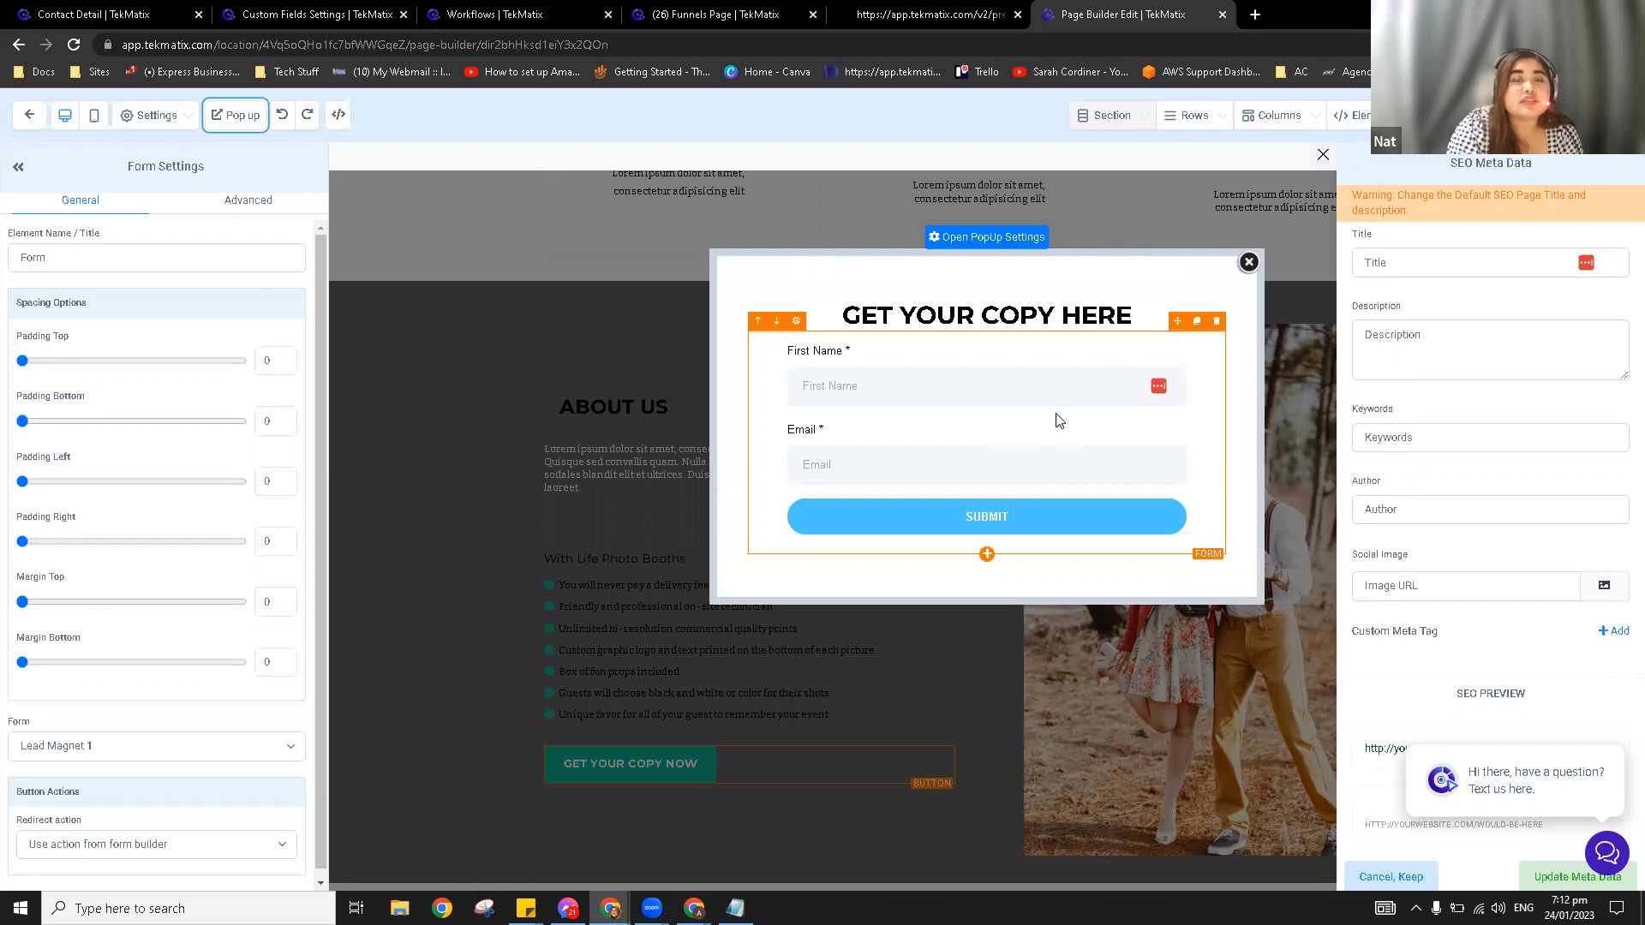
left_click(1071, 463)
scroll(192, 764, "down", 2)
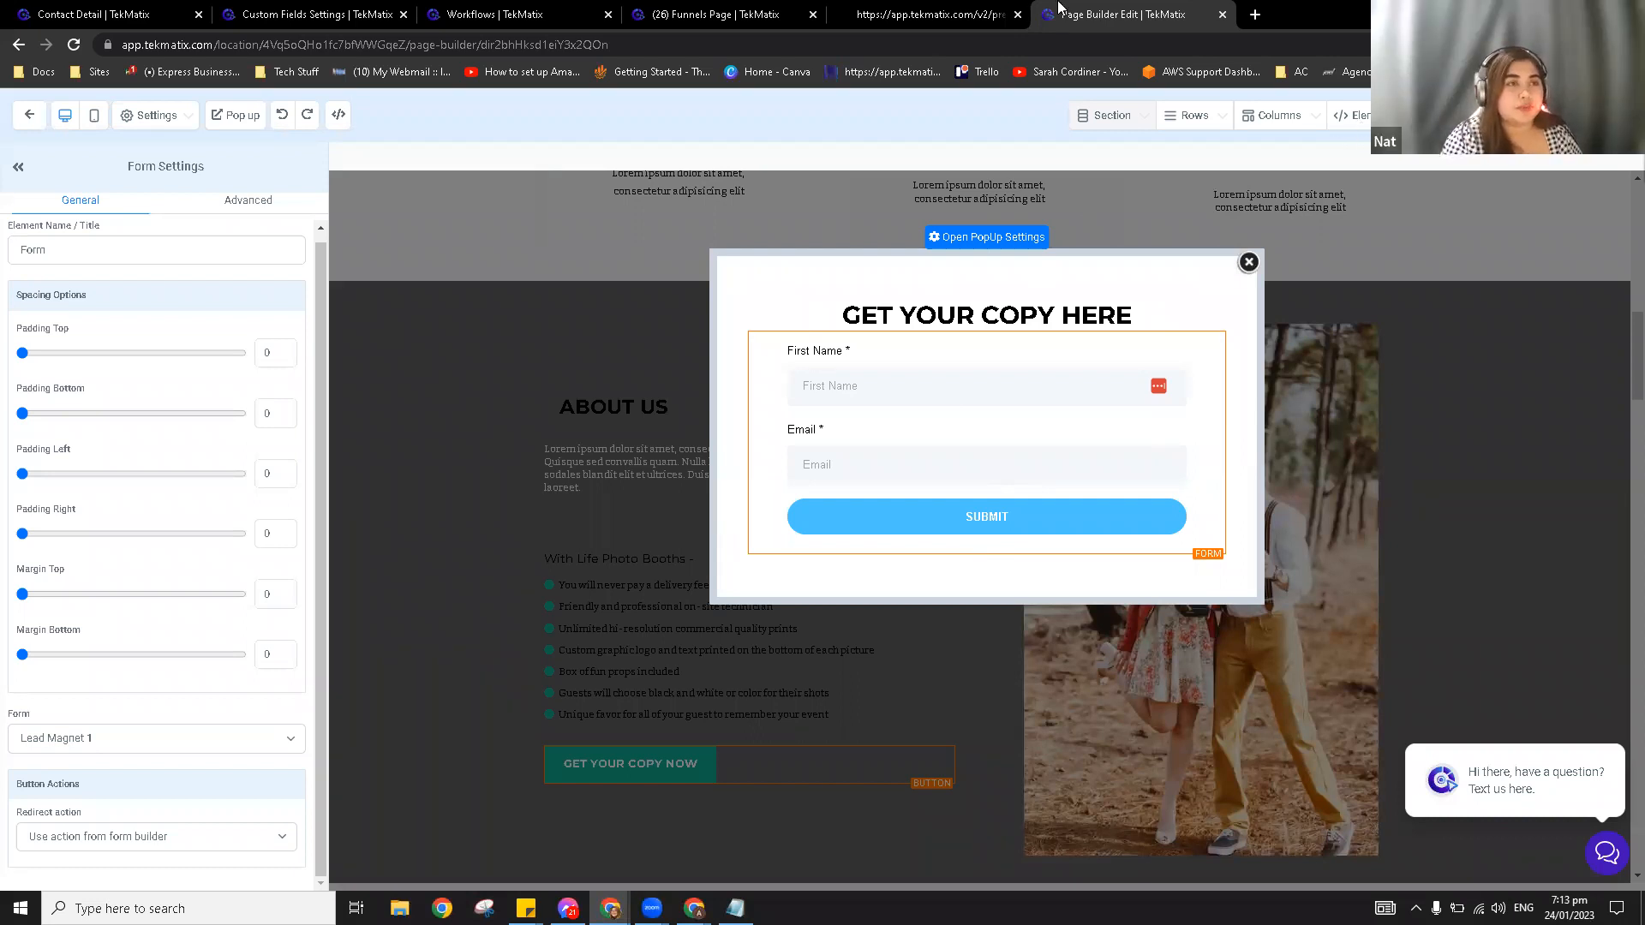
Step: Open the Media library from Sites settings, then start a new browser tab
left_click(797, 13)
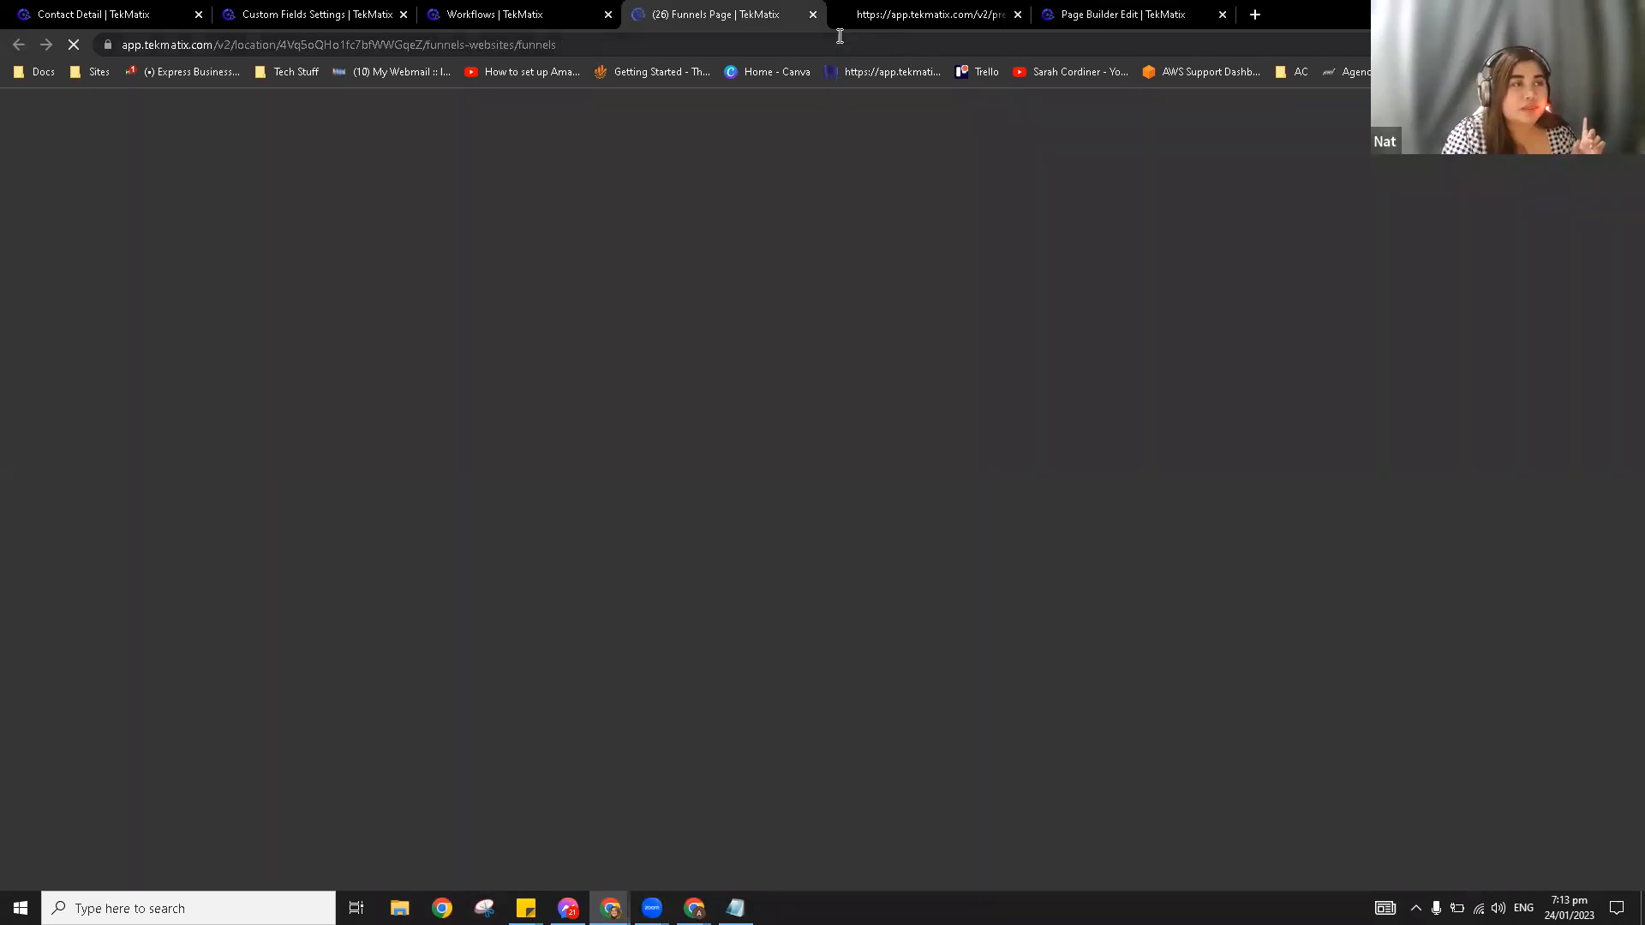
left_click(533, 6)
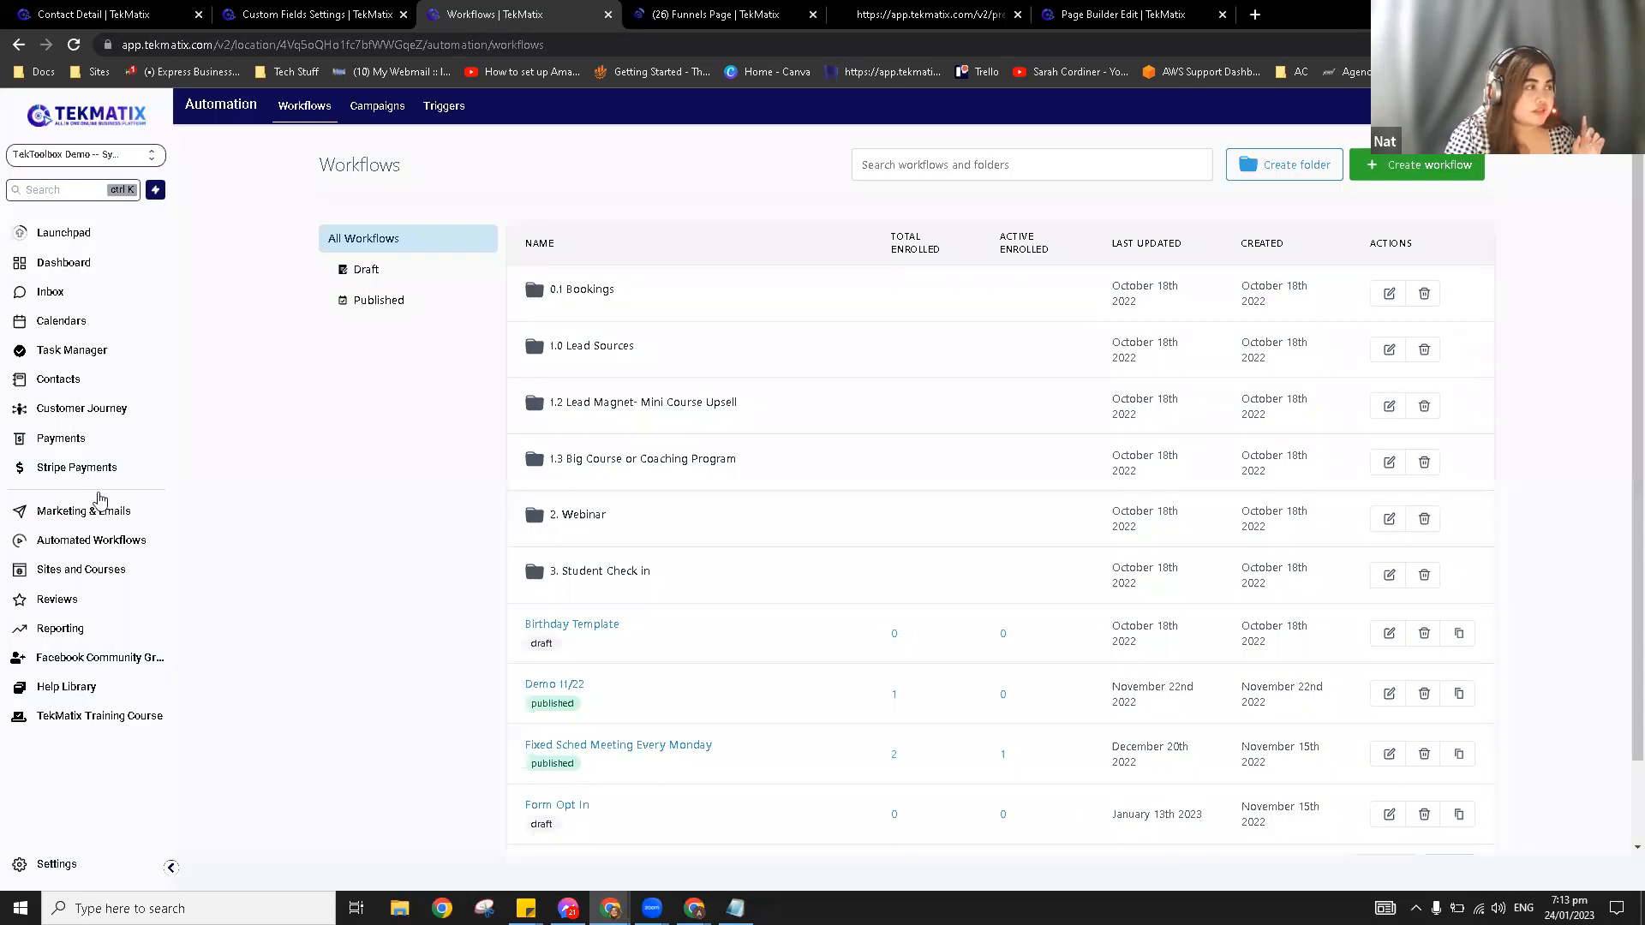
left_click(684, 11)
left_click(465, 11)
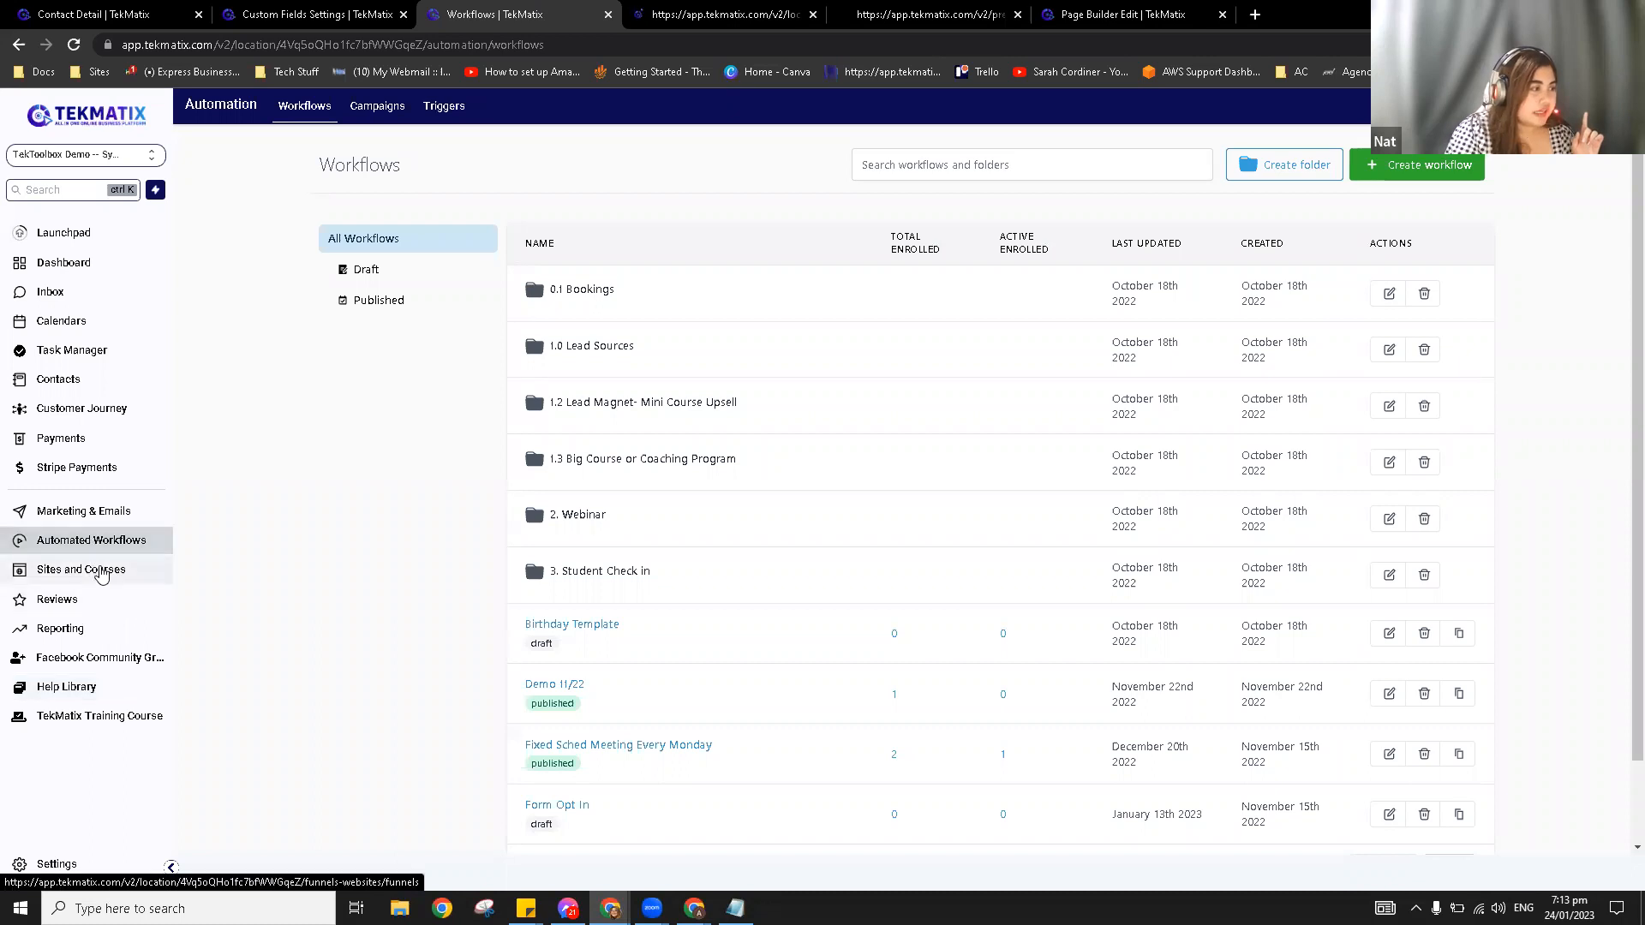
left_click(101, 575)
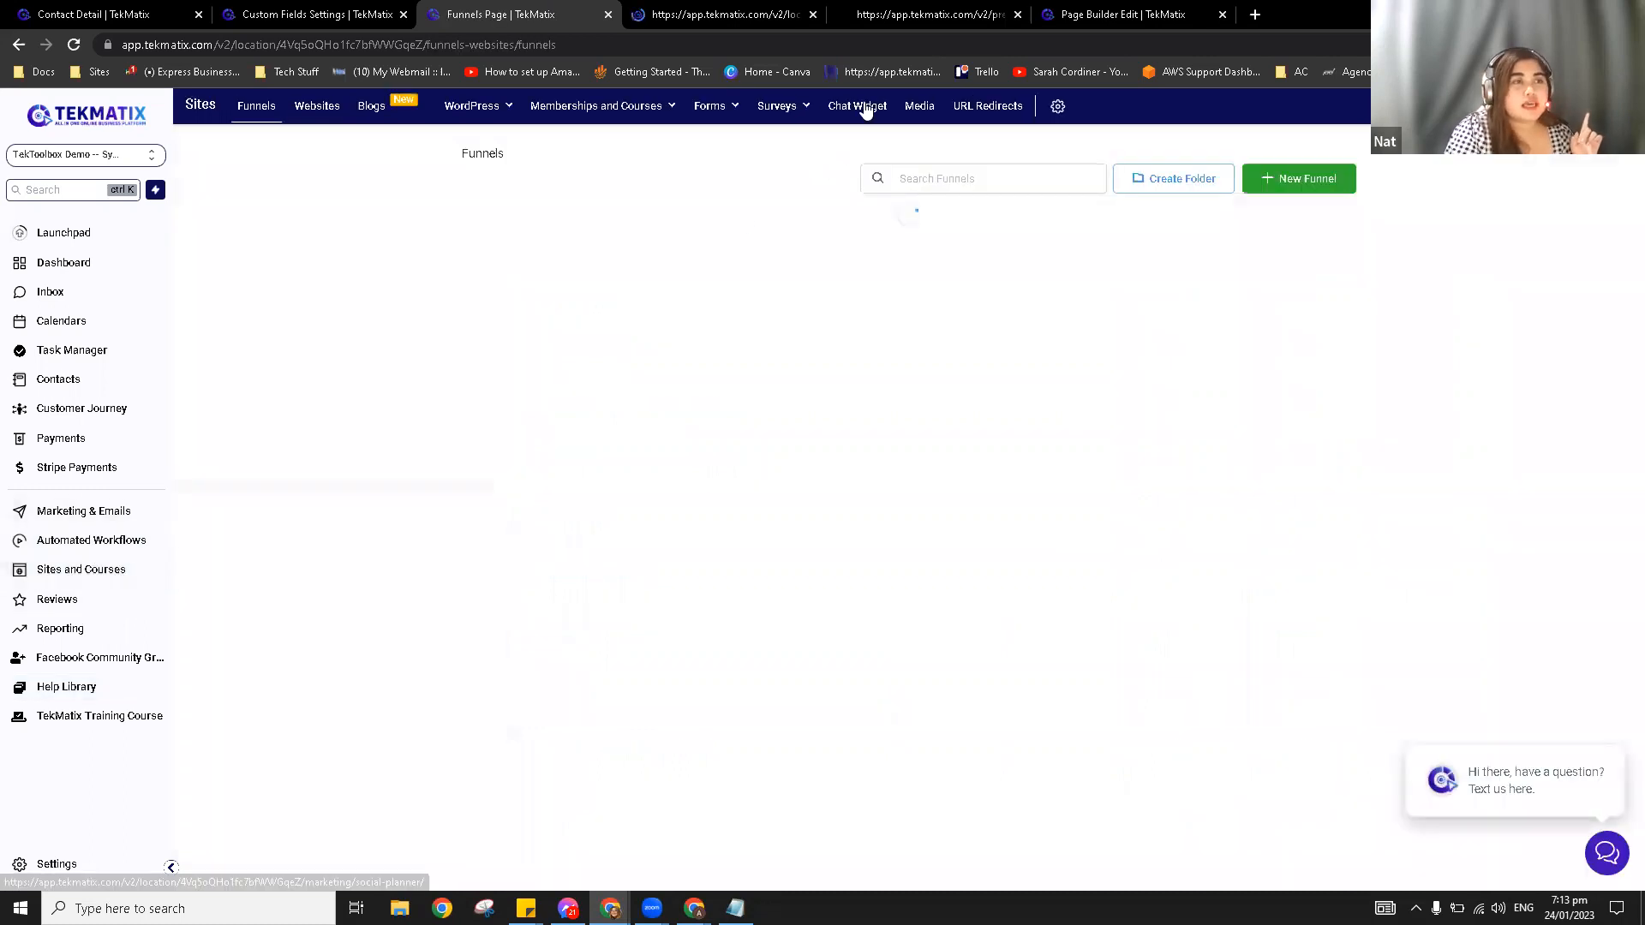
left_click(922, 107)
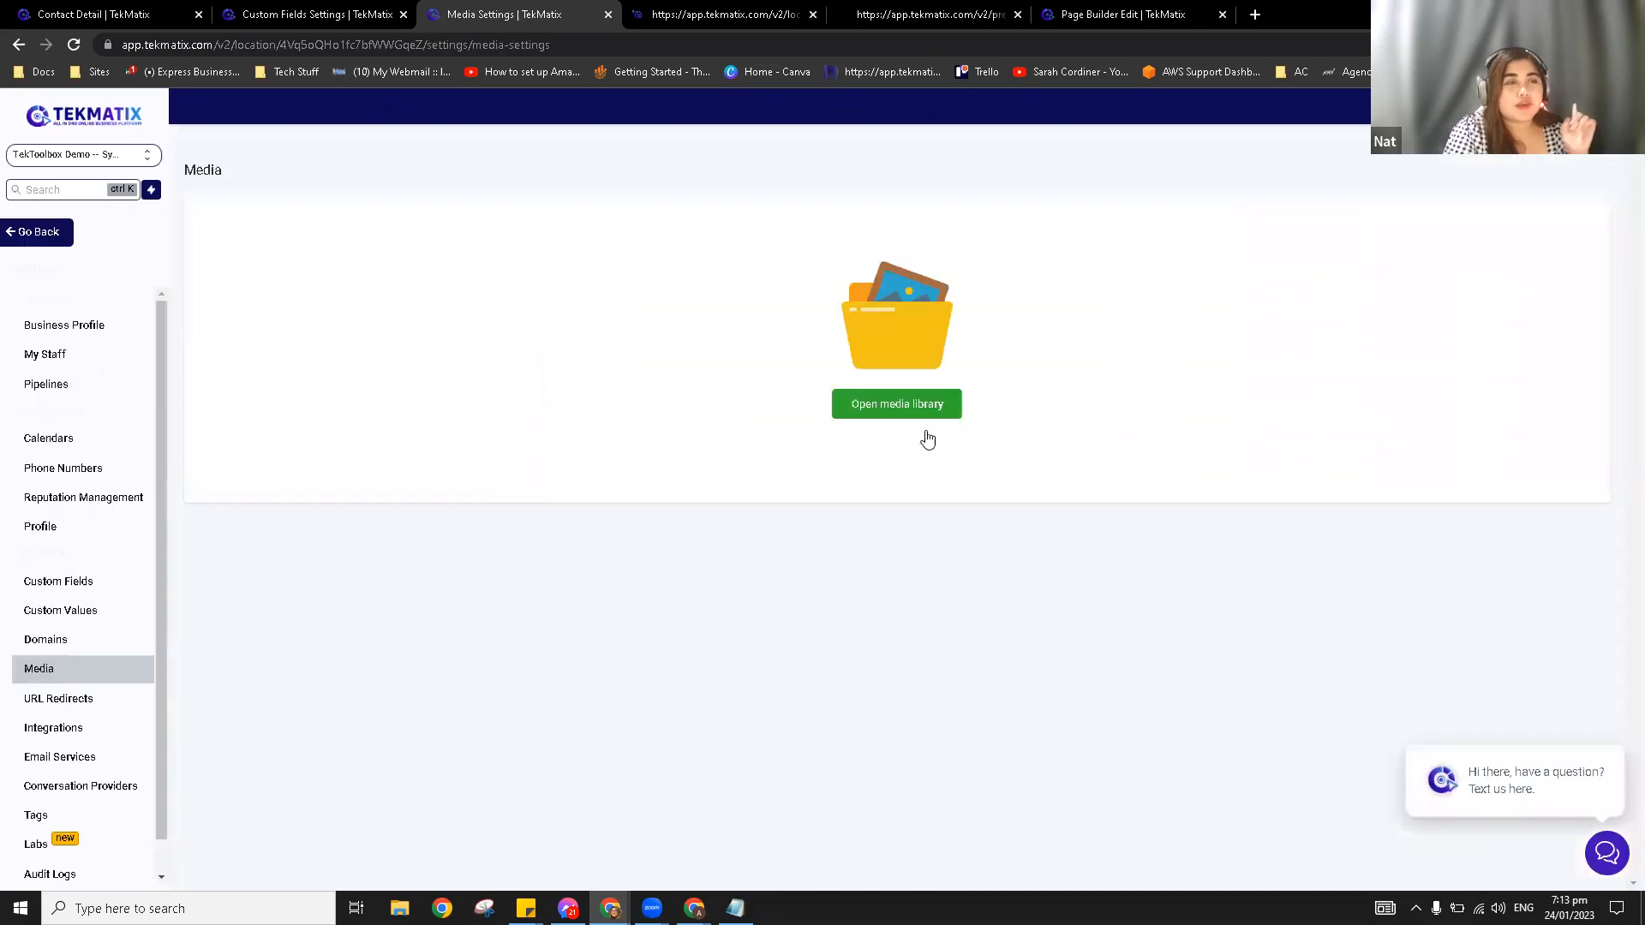
left_click(912, 418)
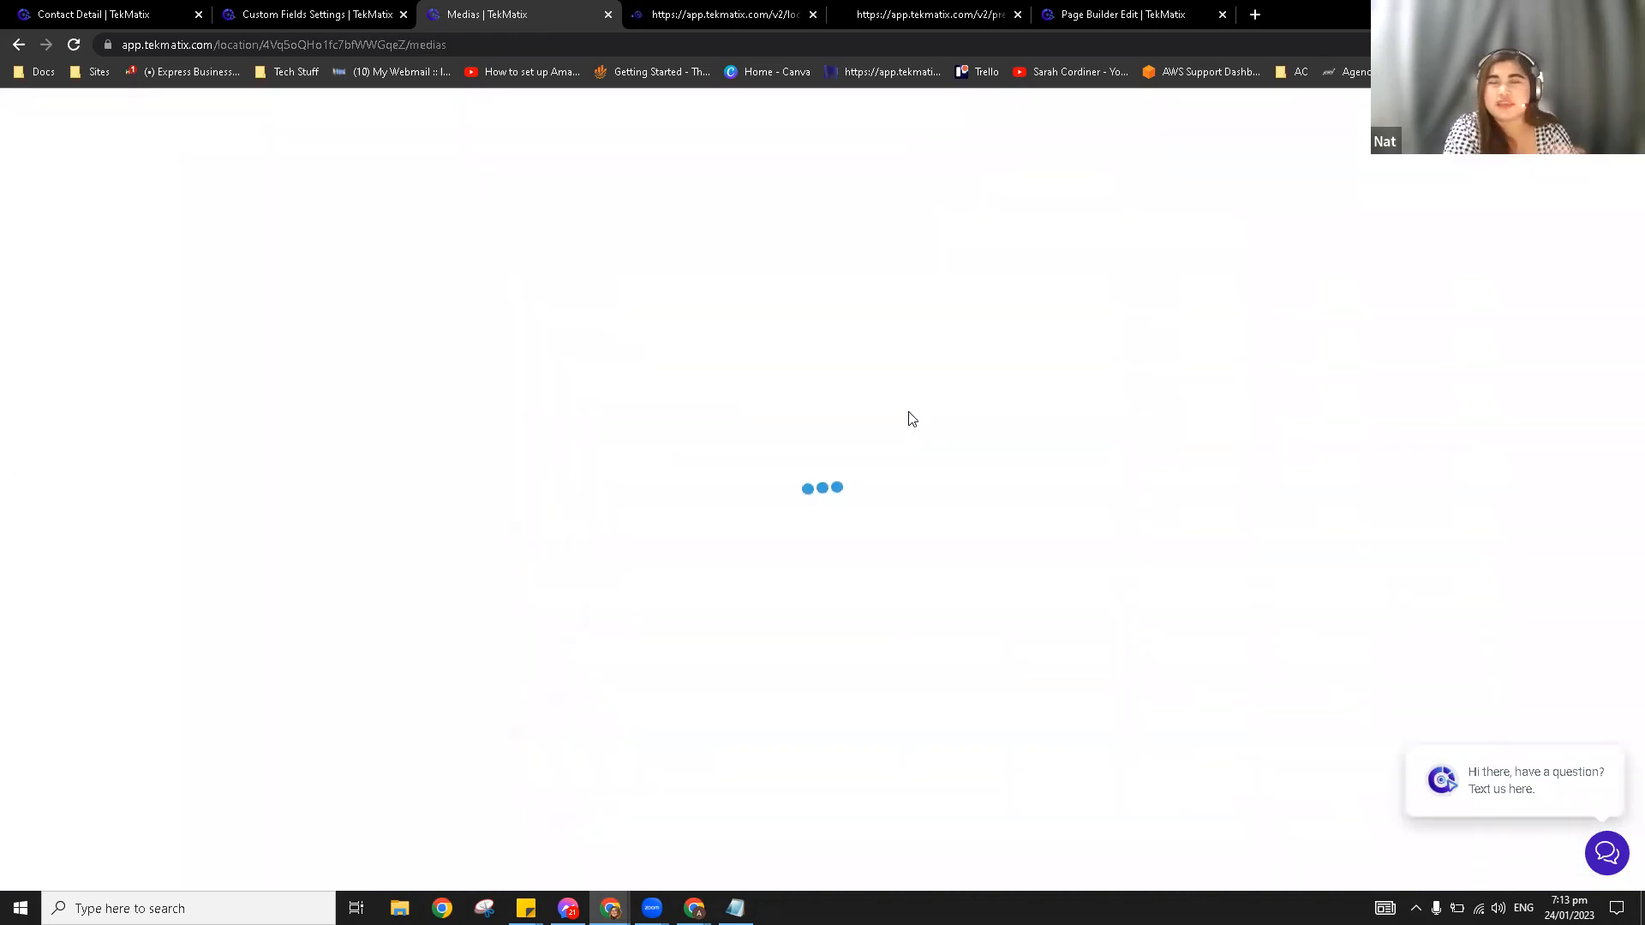
left_click(1258, 14)
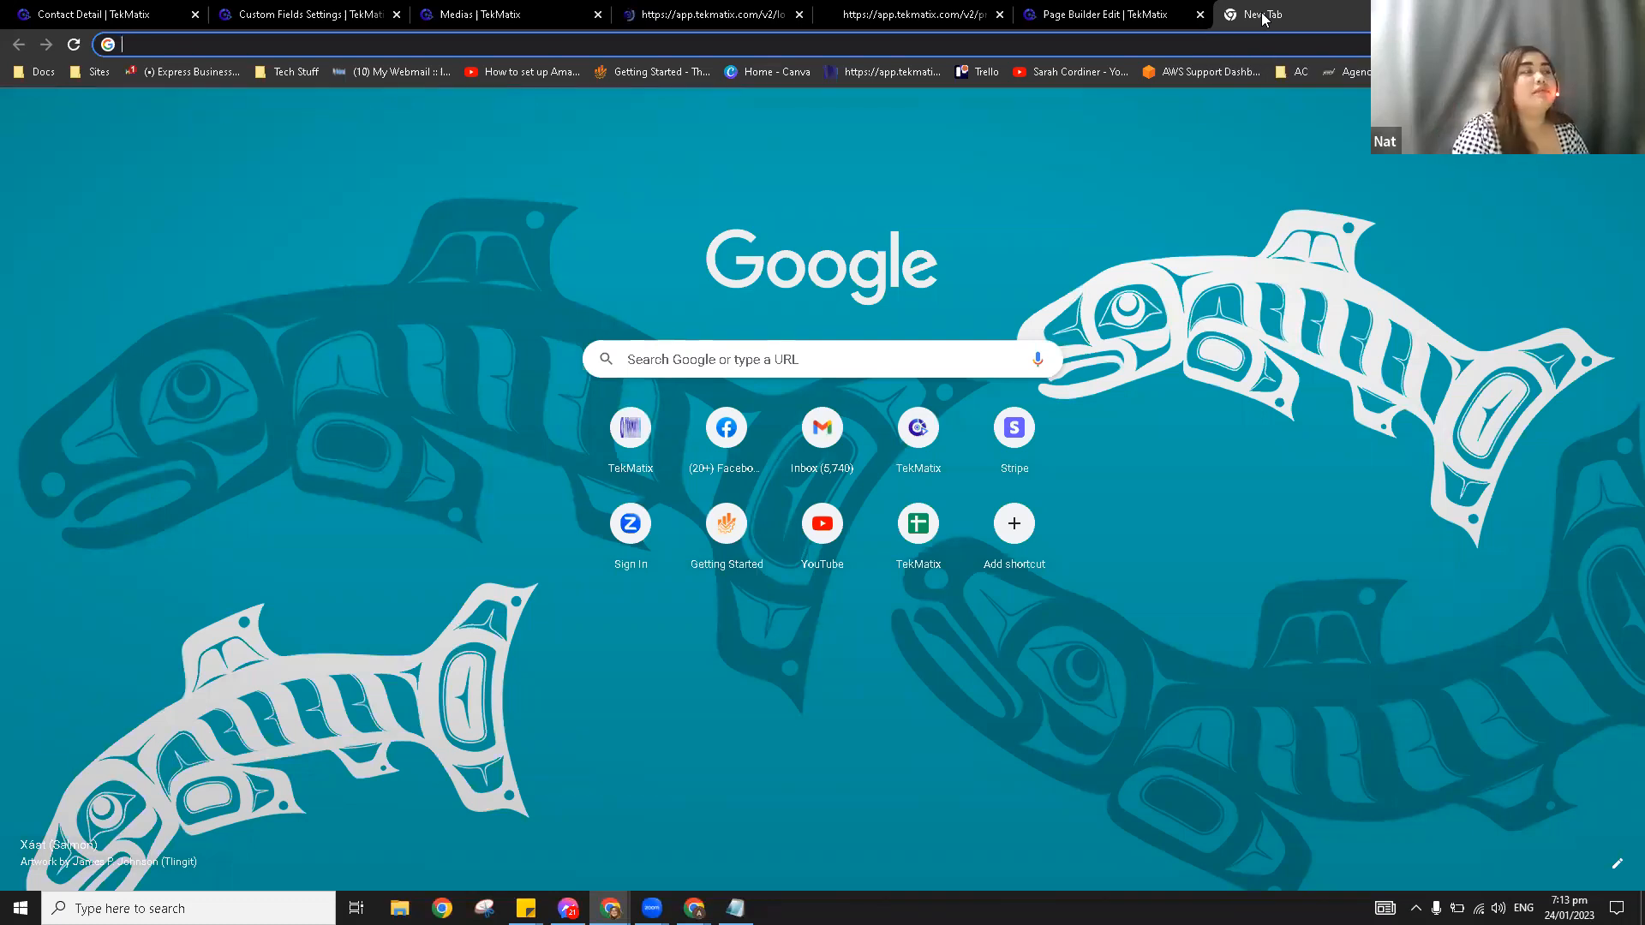
Step: Search 'google drive direct link download' and open the Google Drive Direct Link Generator page
type("goog")
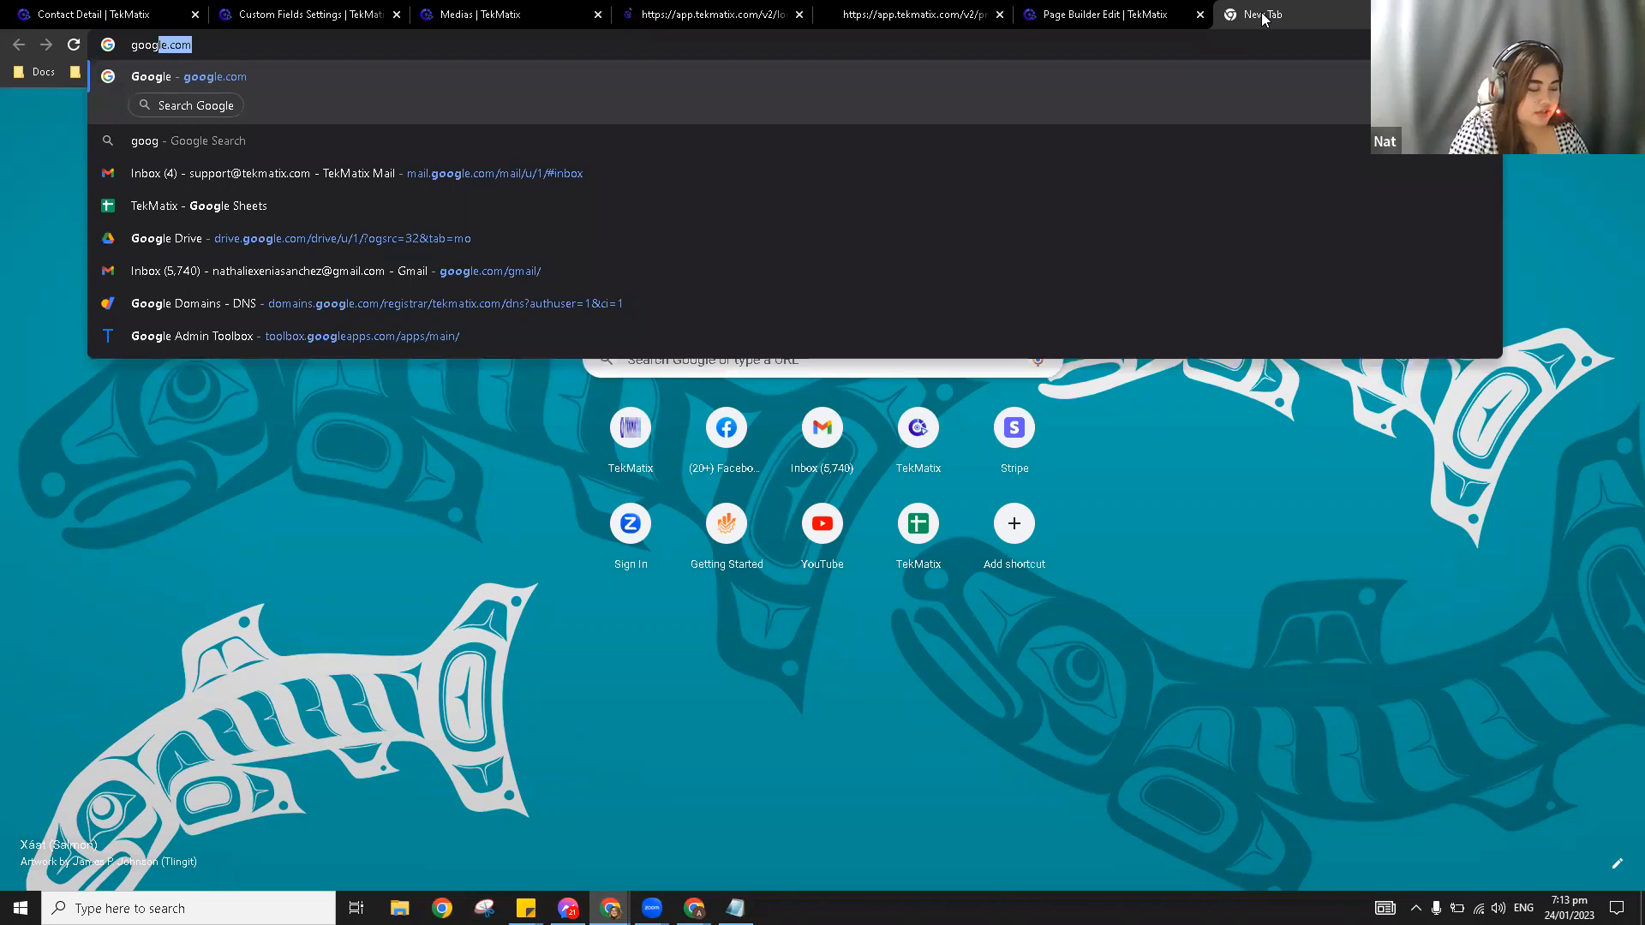
type("le dri")
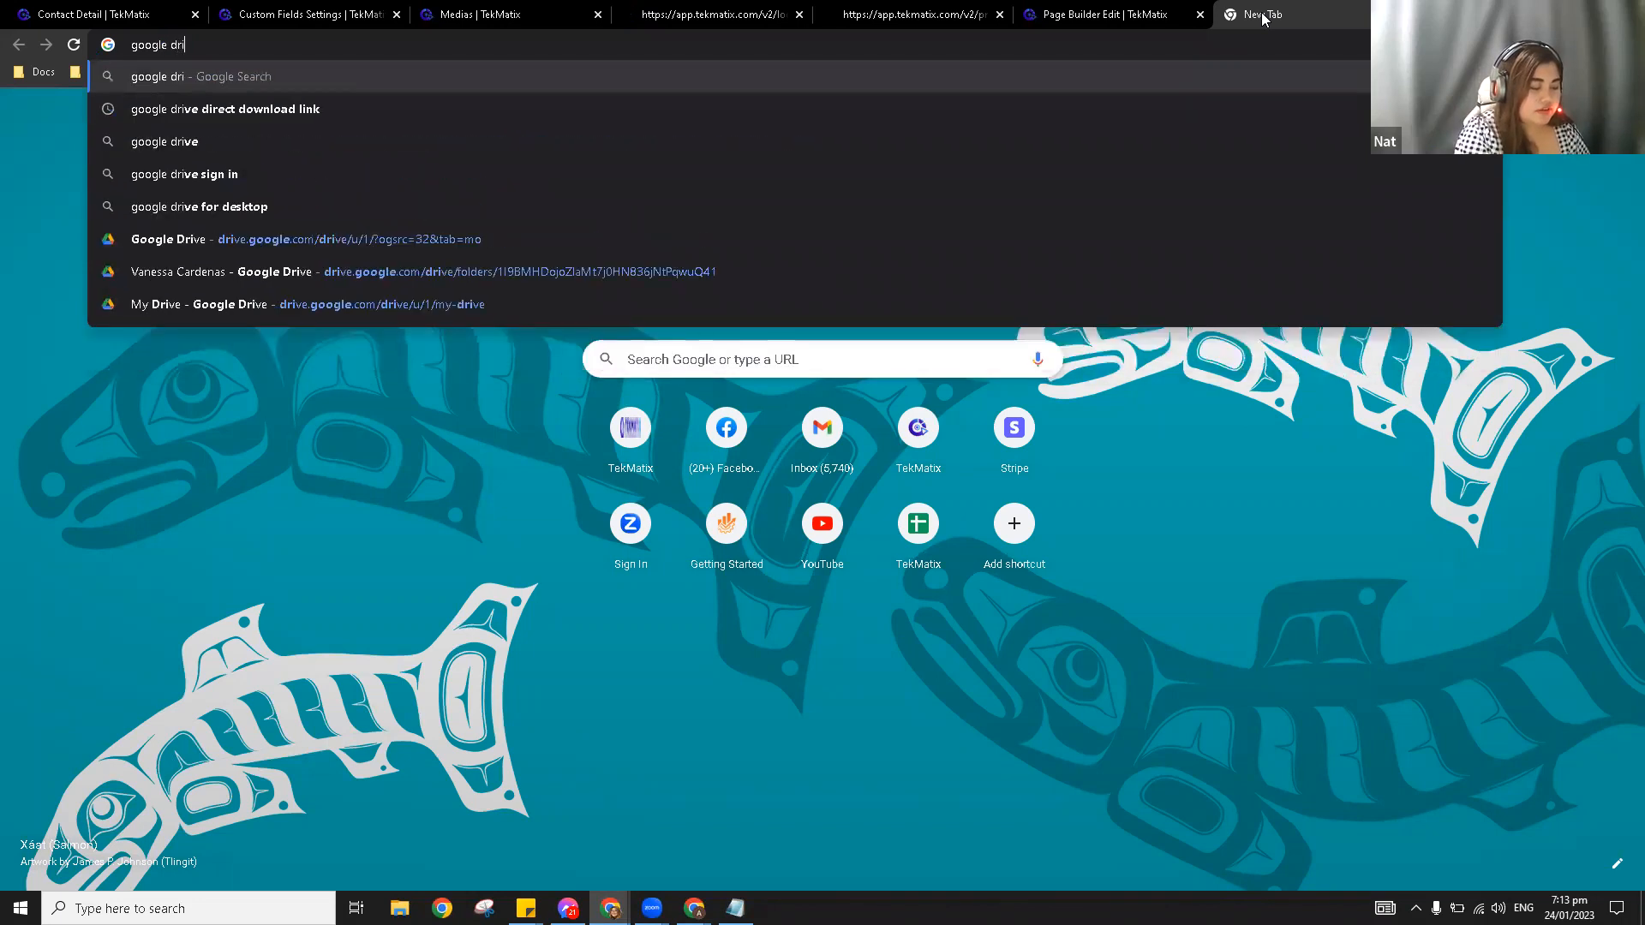
type("ve direct l")
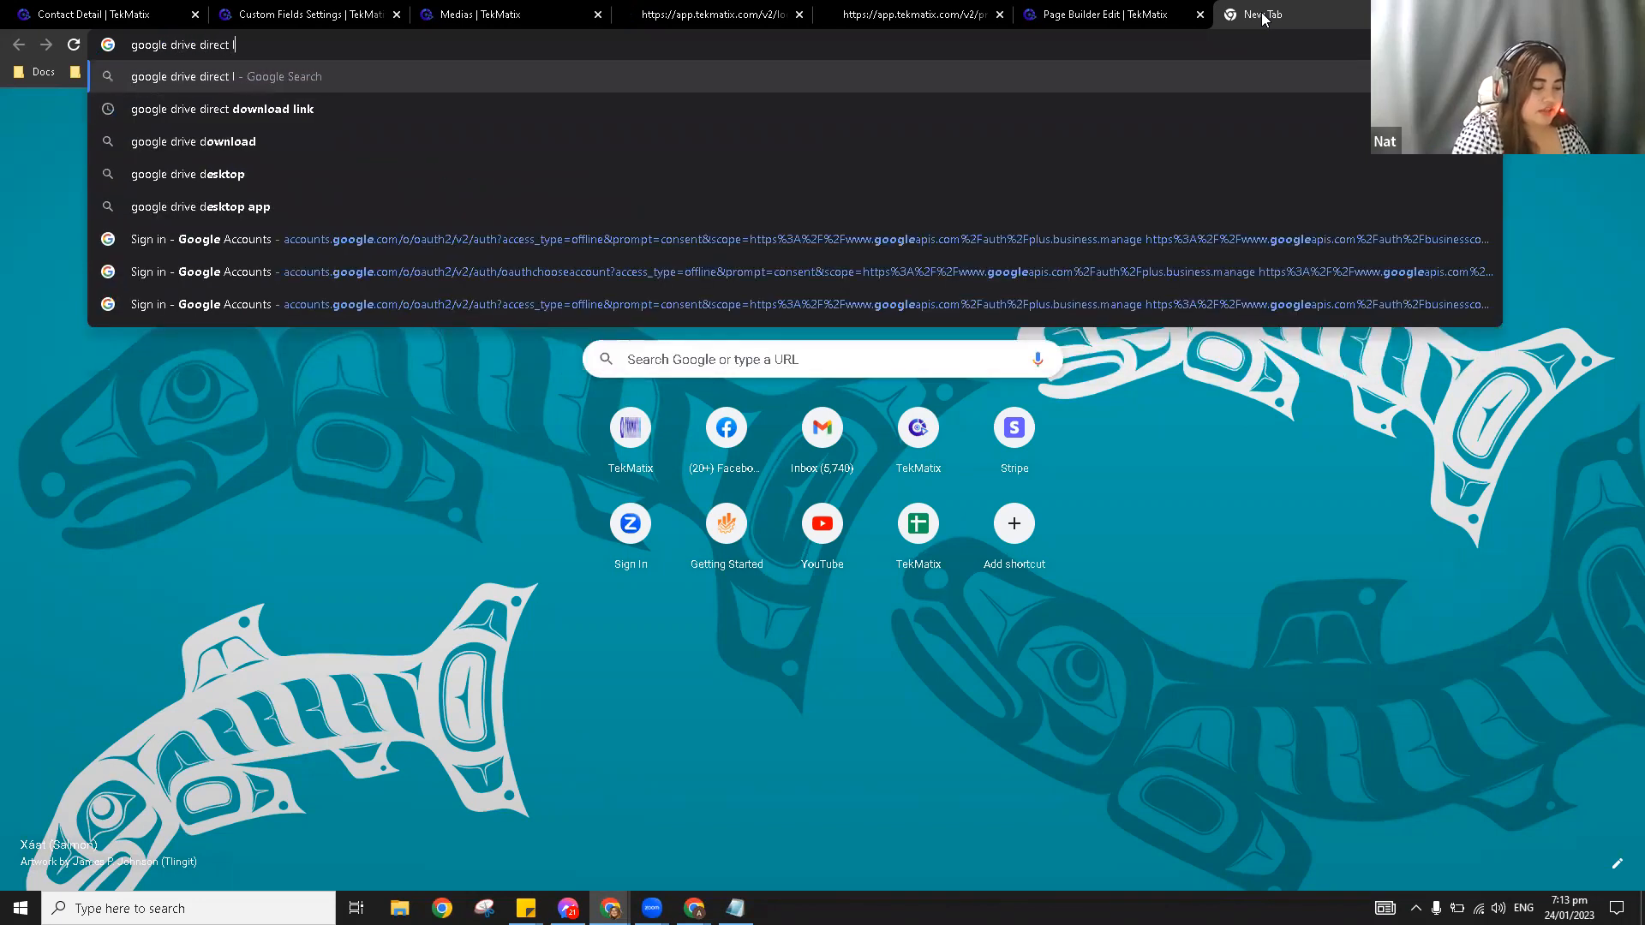
type("ink download")
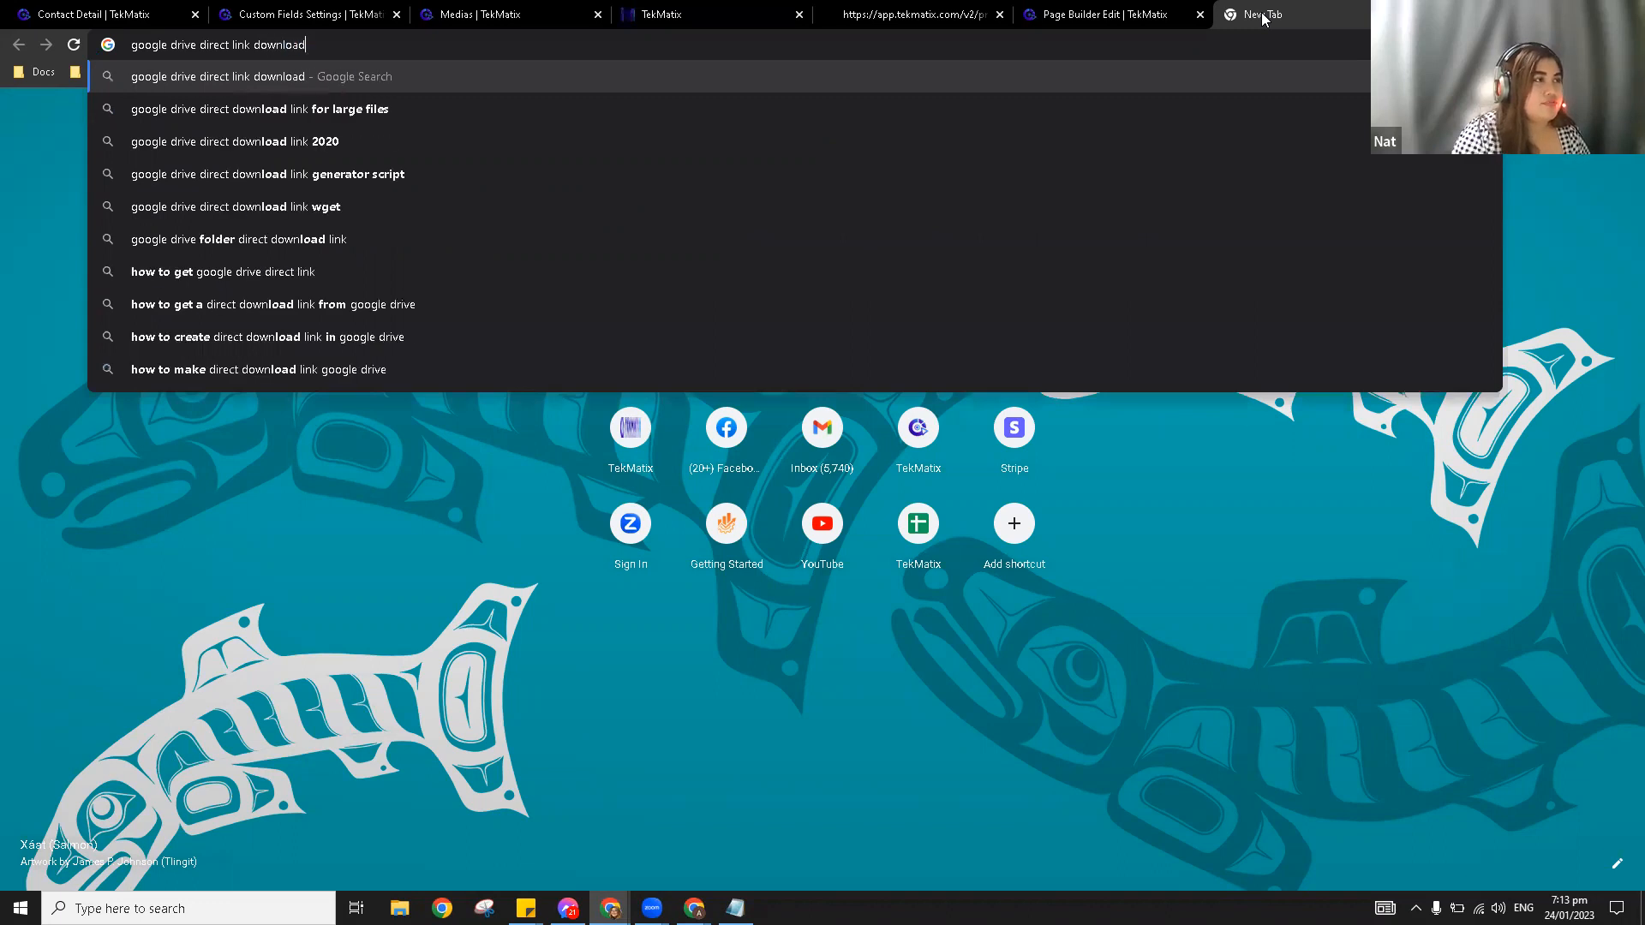
key("Return")
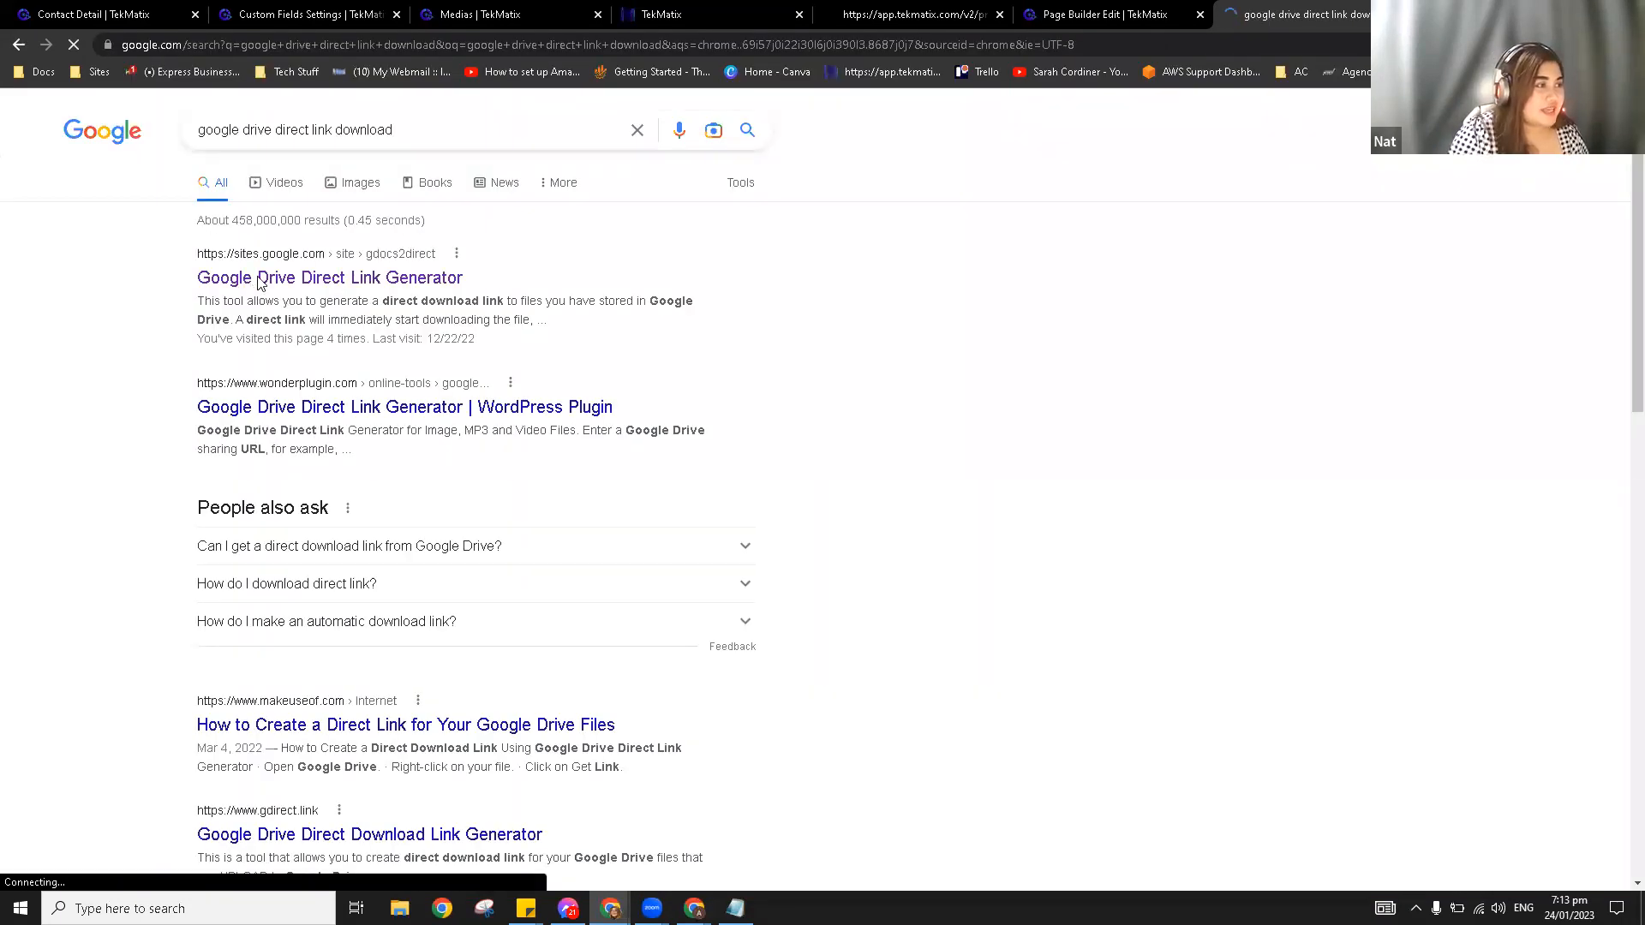
left_click(260, 283)
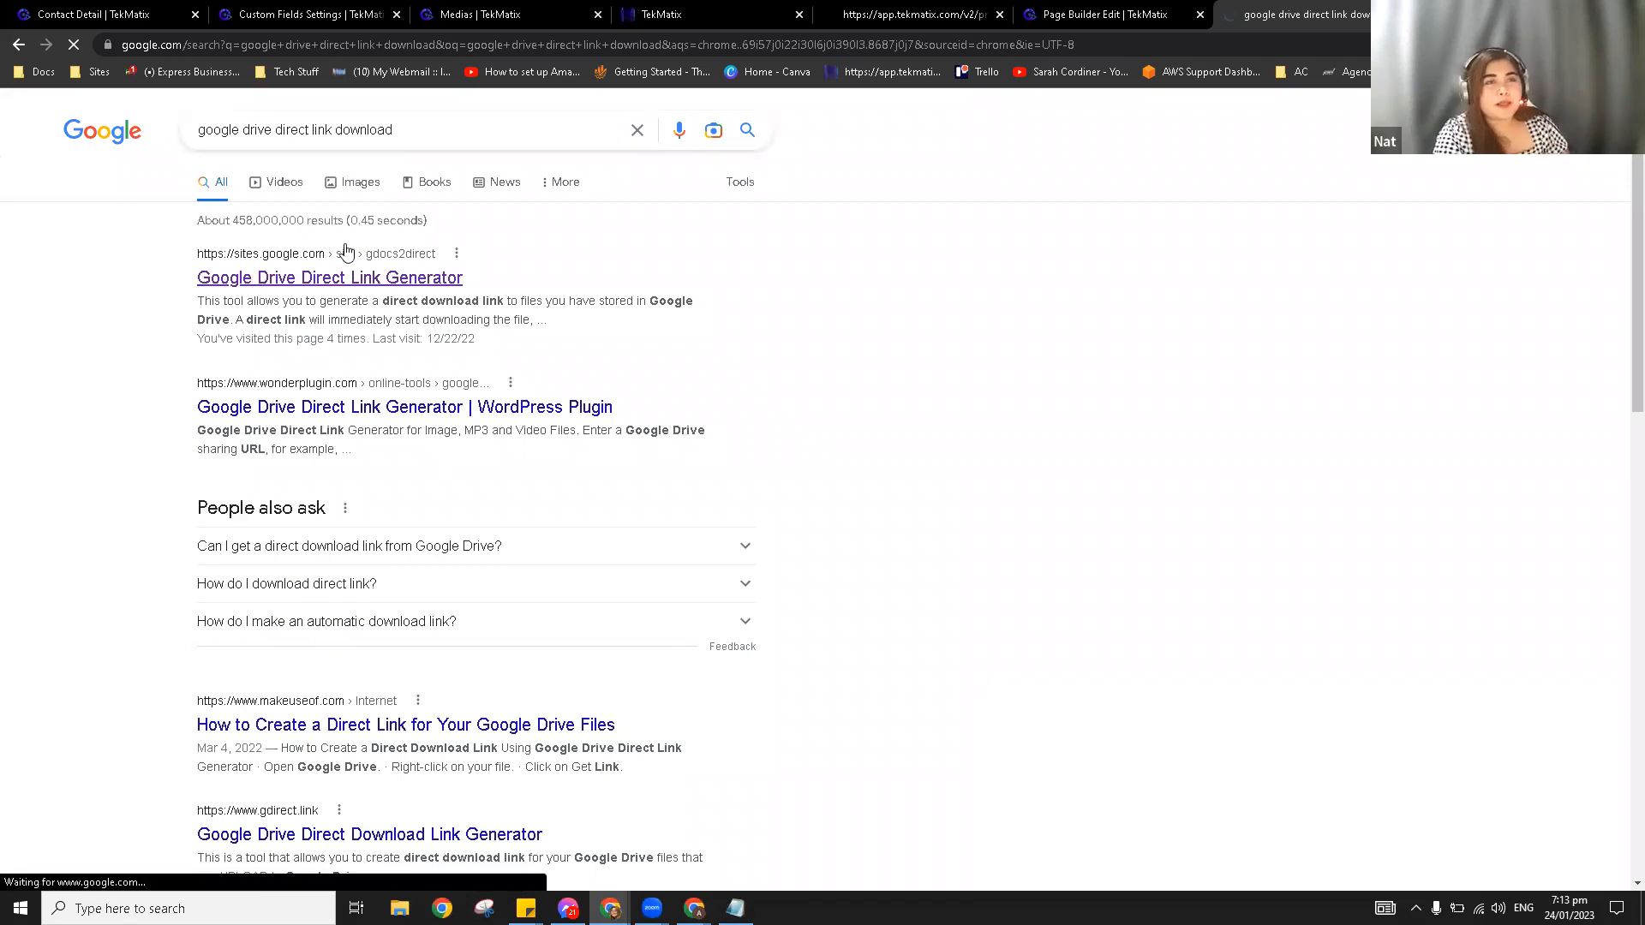
left_click(837, 45)
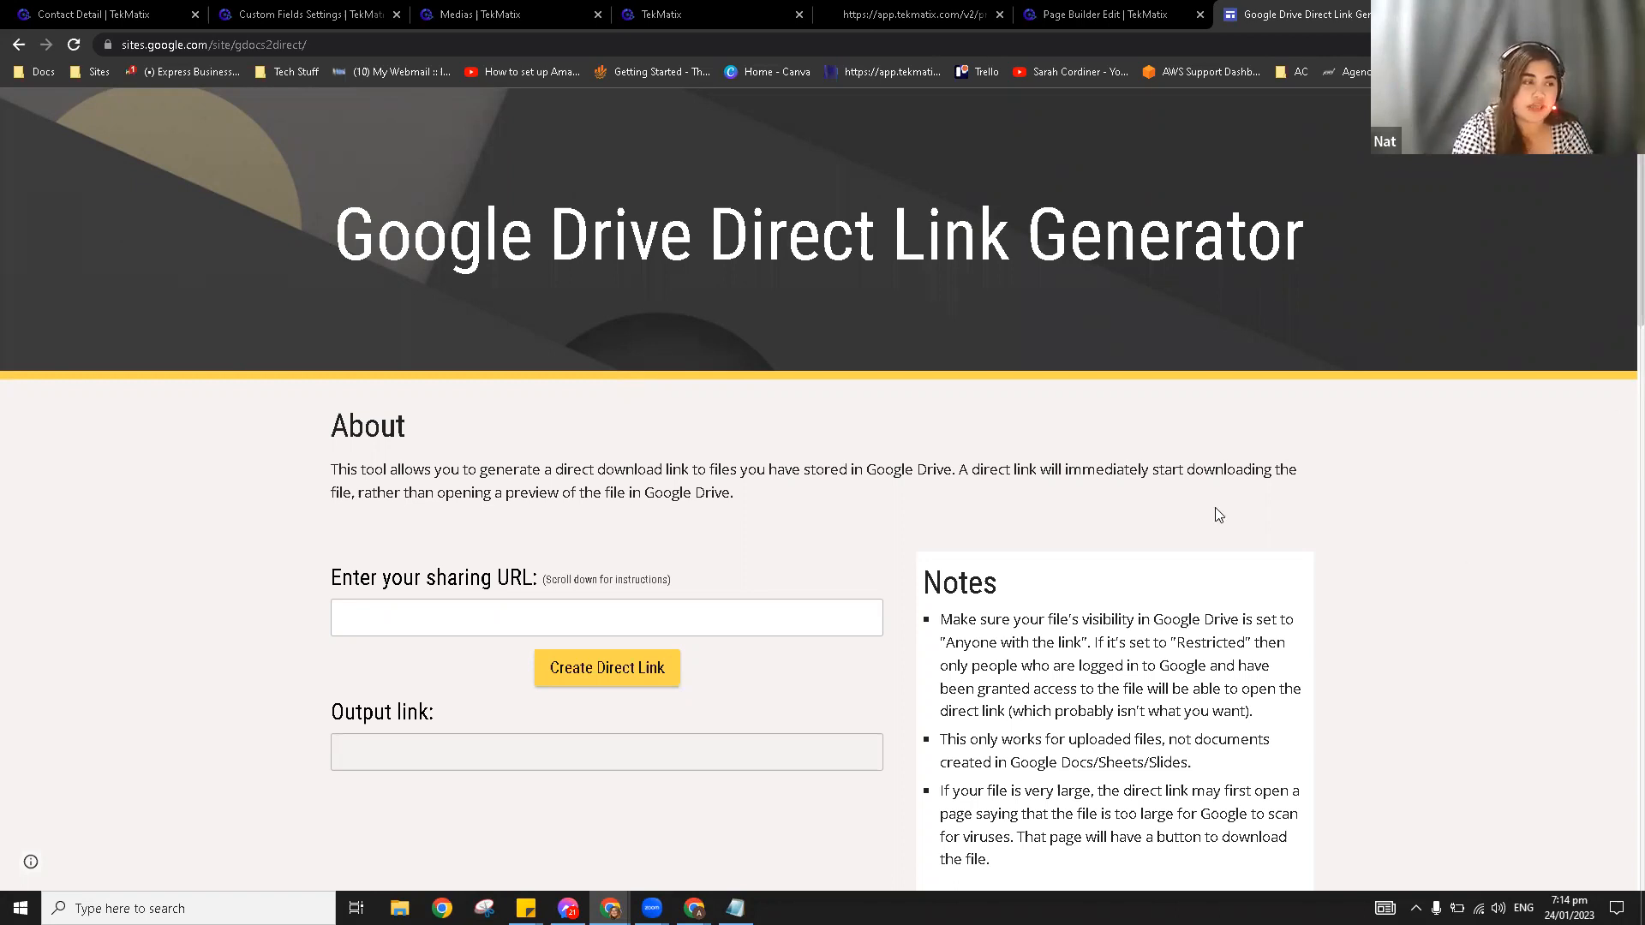
scroll(628, 565, "down", 1)
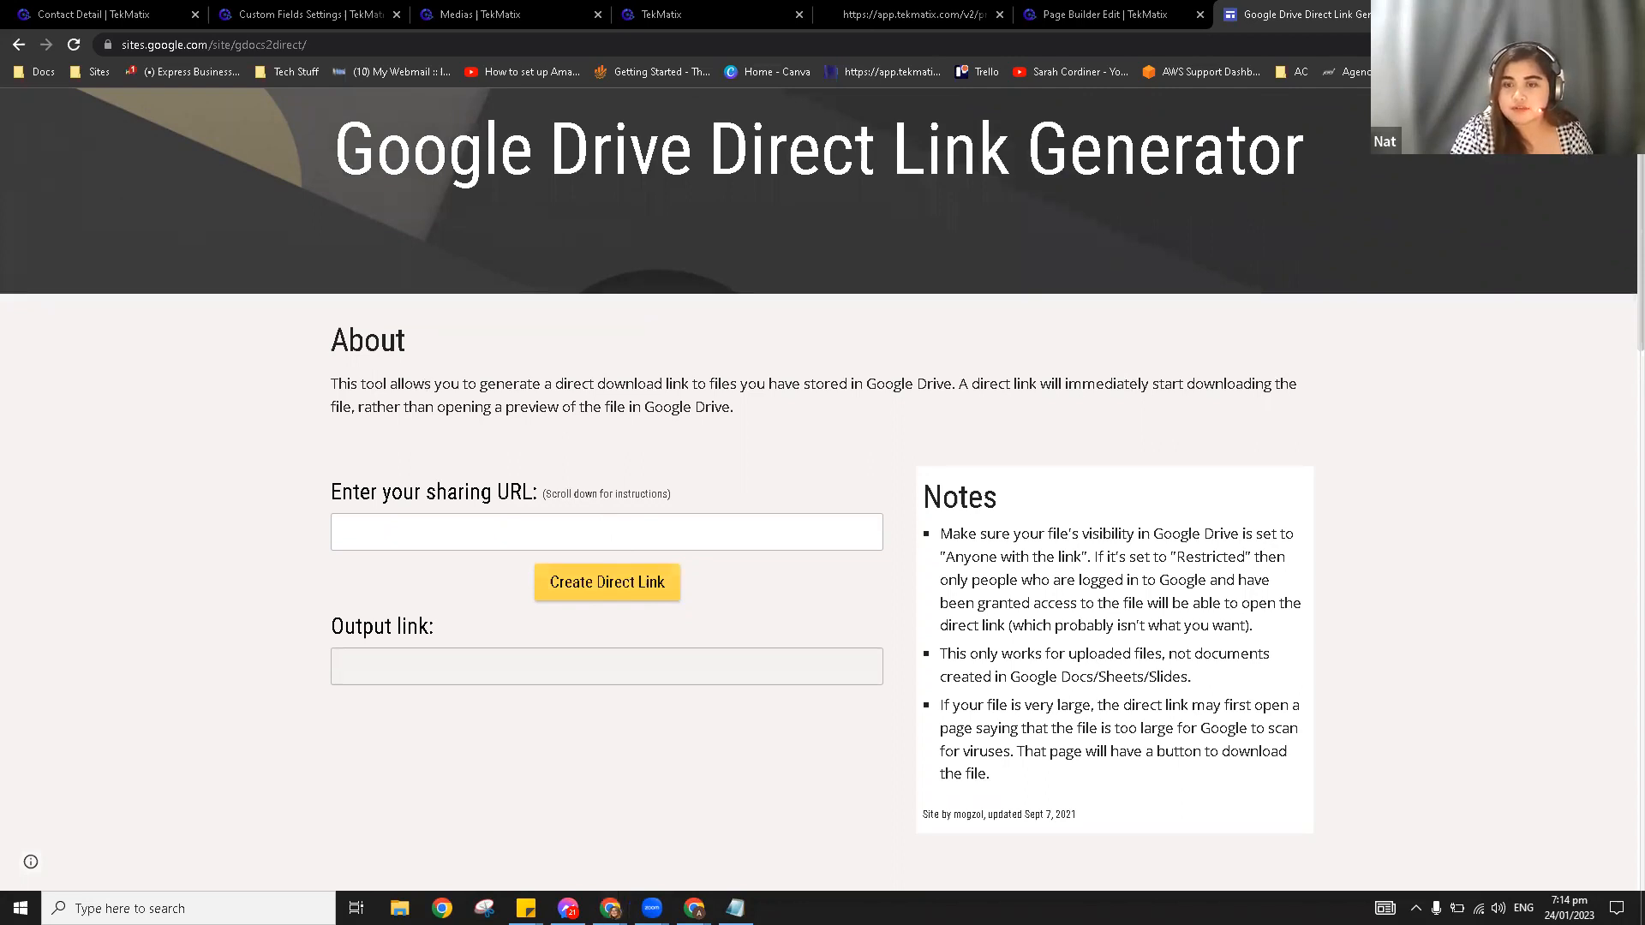
key("ctrl+l")
key("alt+Tab")
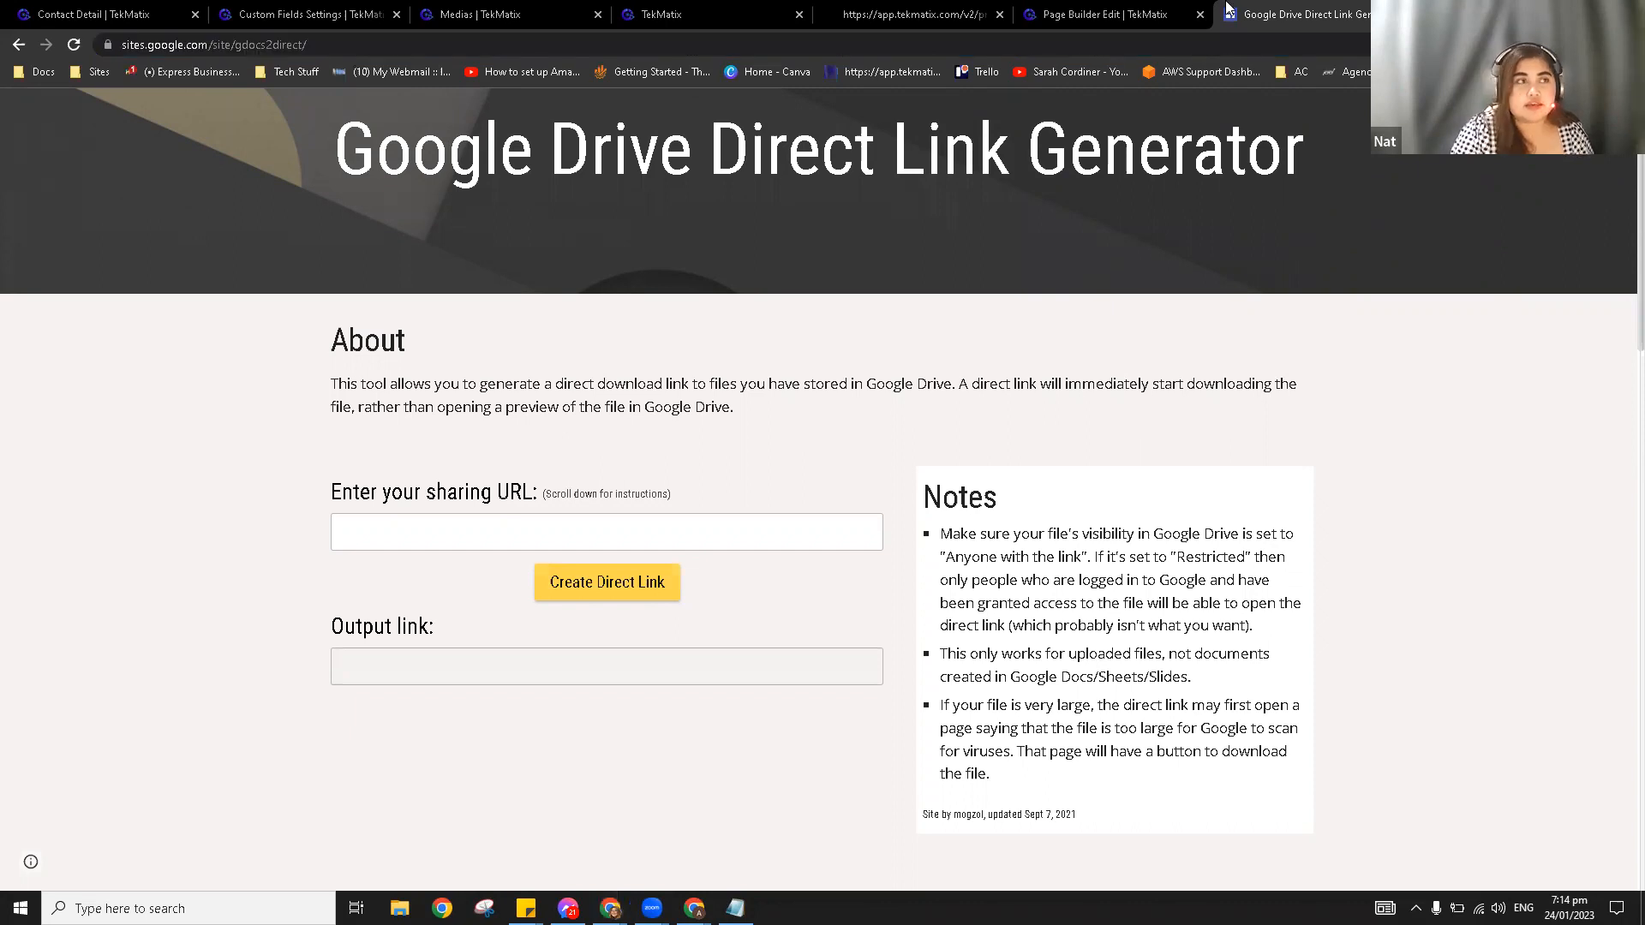
key("alt+Tab")
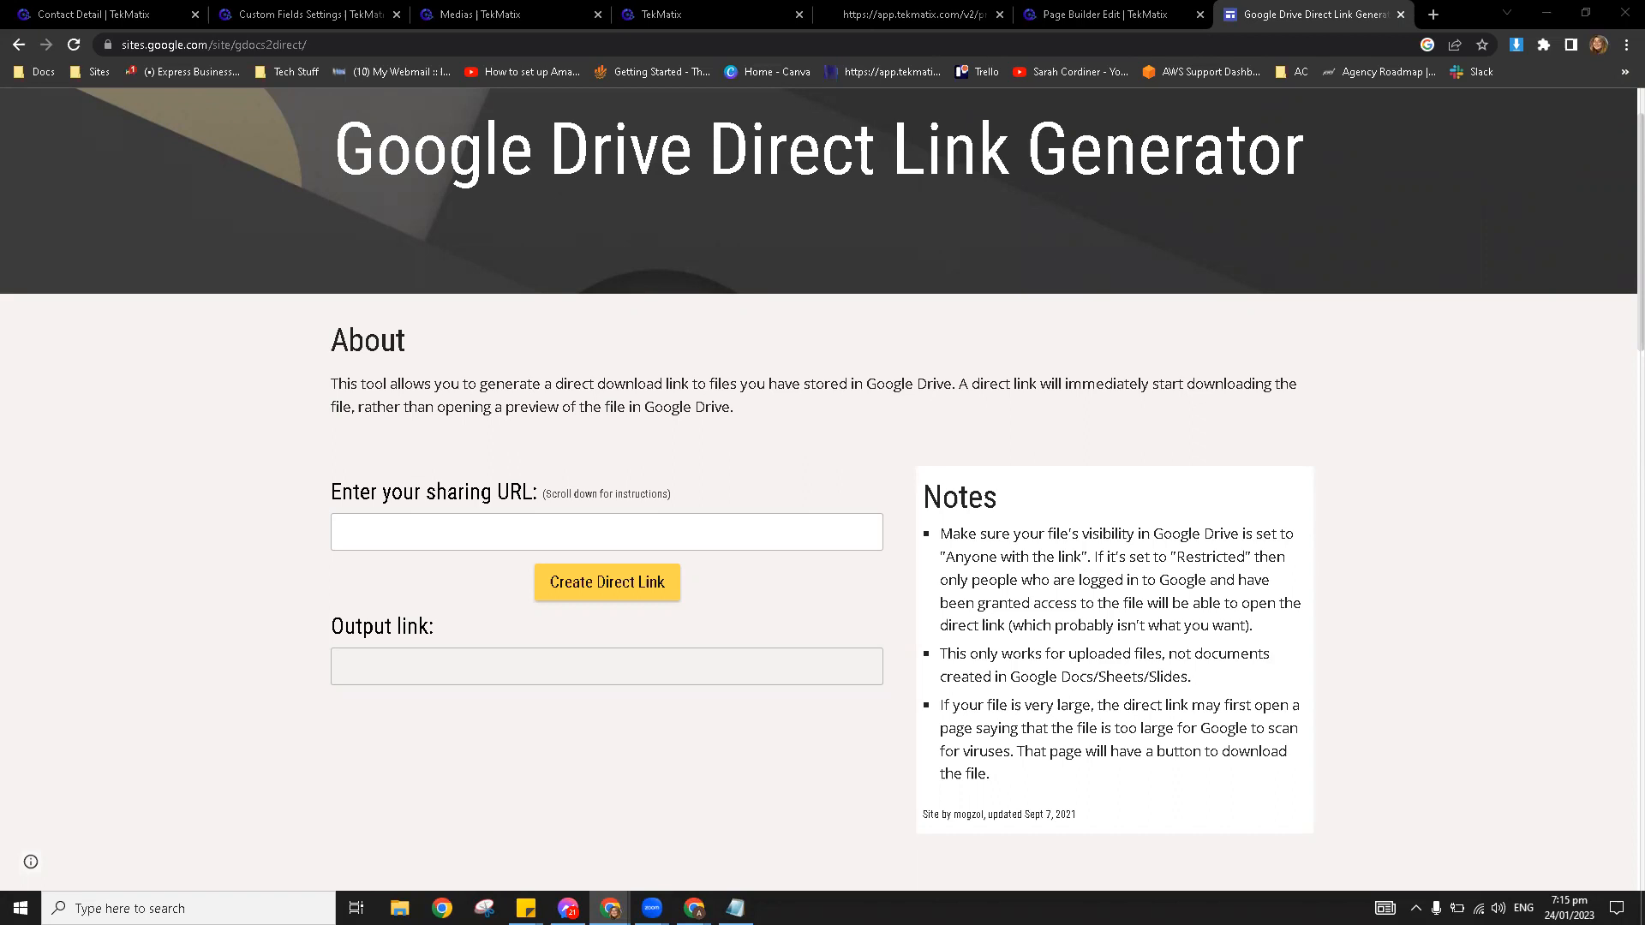
Step: Focus the generator's sharing-URL field, then bring up My Drive for Course Background.png
left_click(740, 531)
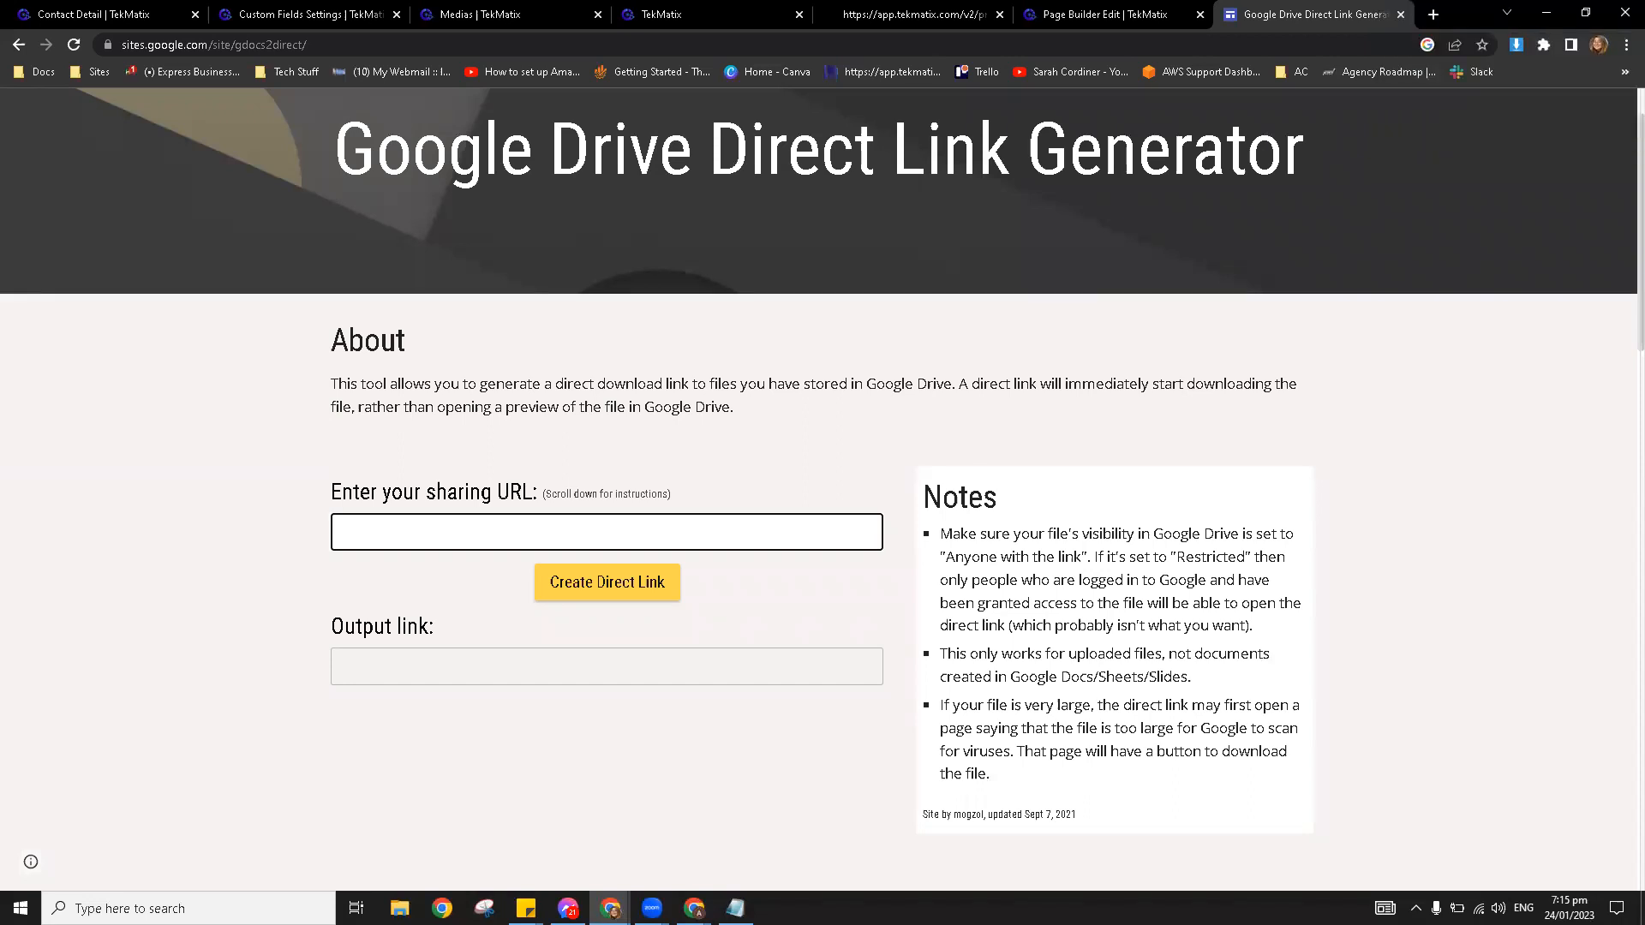
key("alt+Tab")
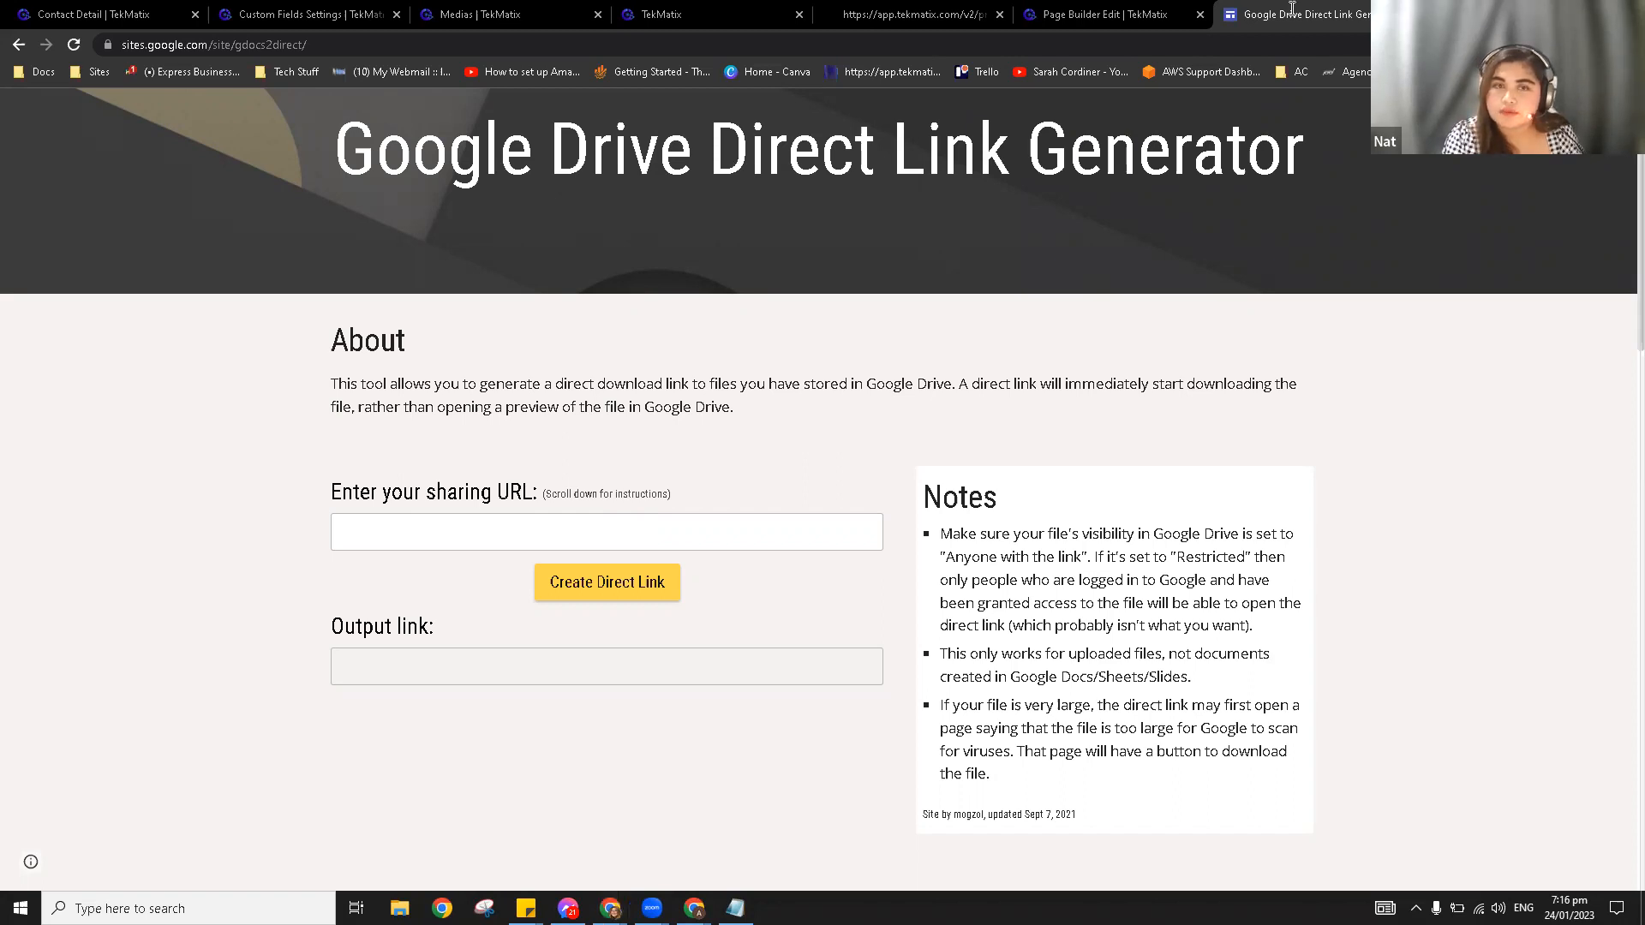
key("ctrl+shift+t")
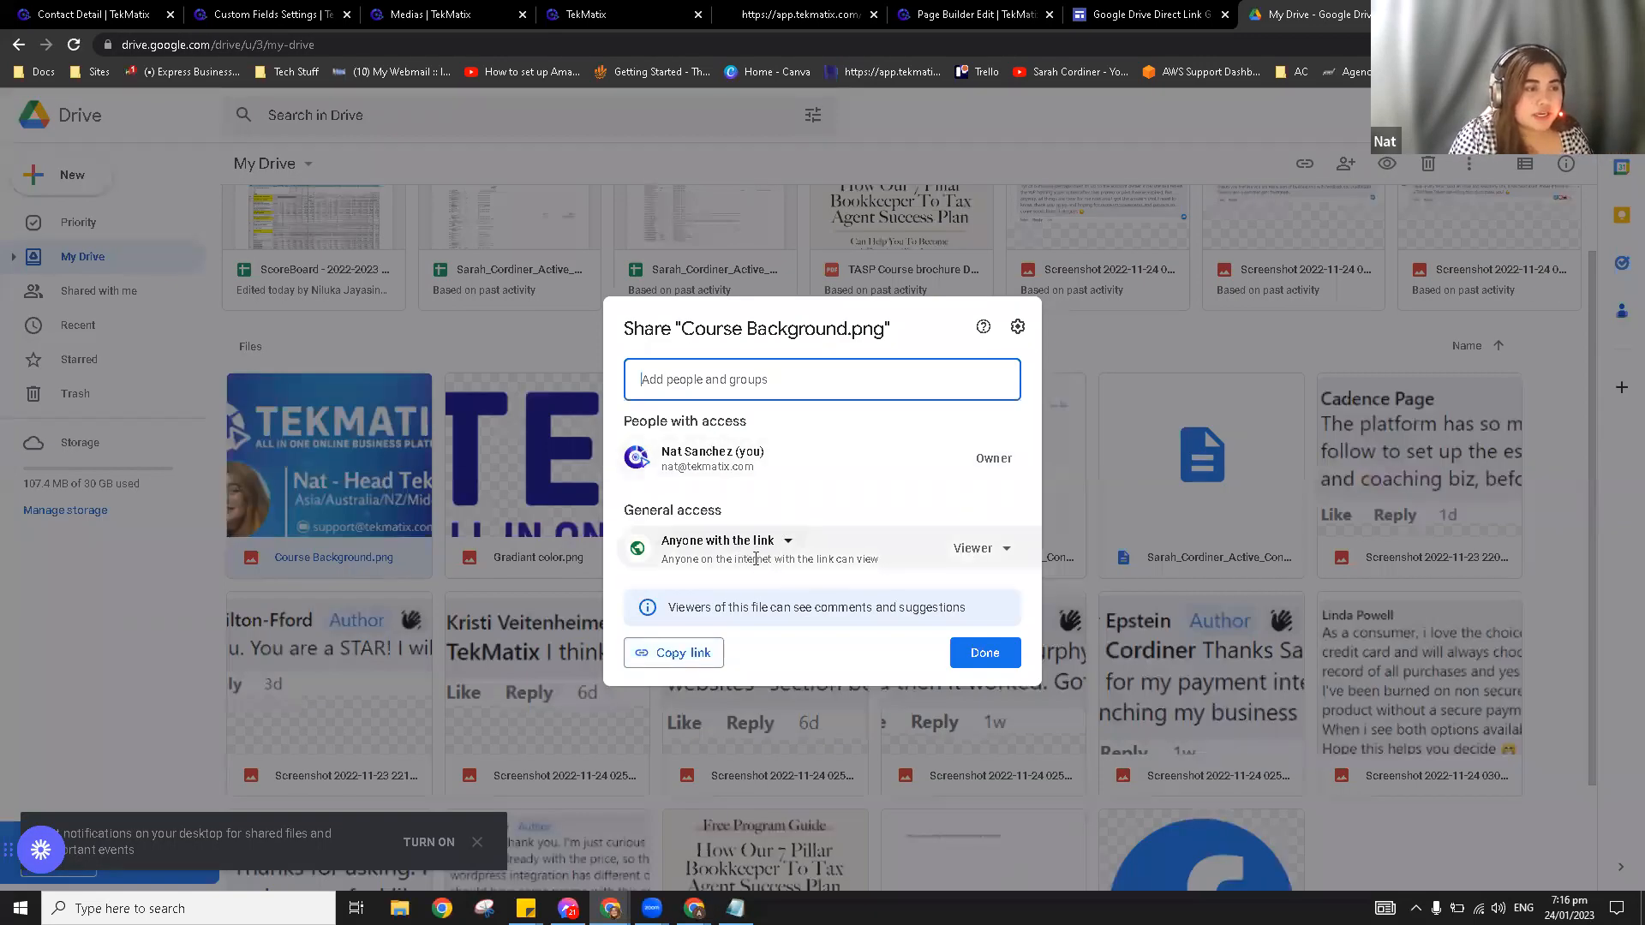
Step: Give anyone with the link Editor access to Course Background.png, copy its link, and close Drive
left_click(742, 548)
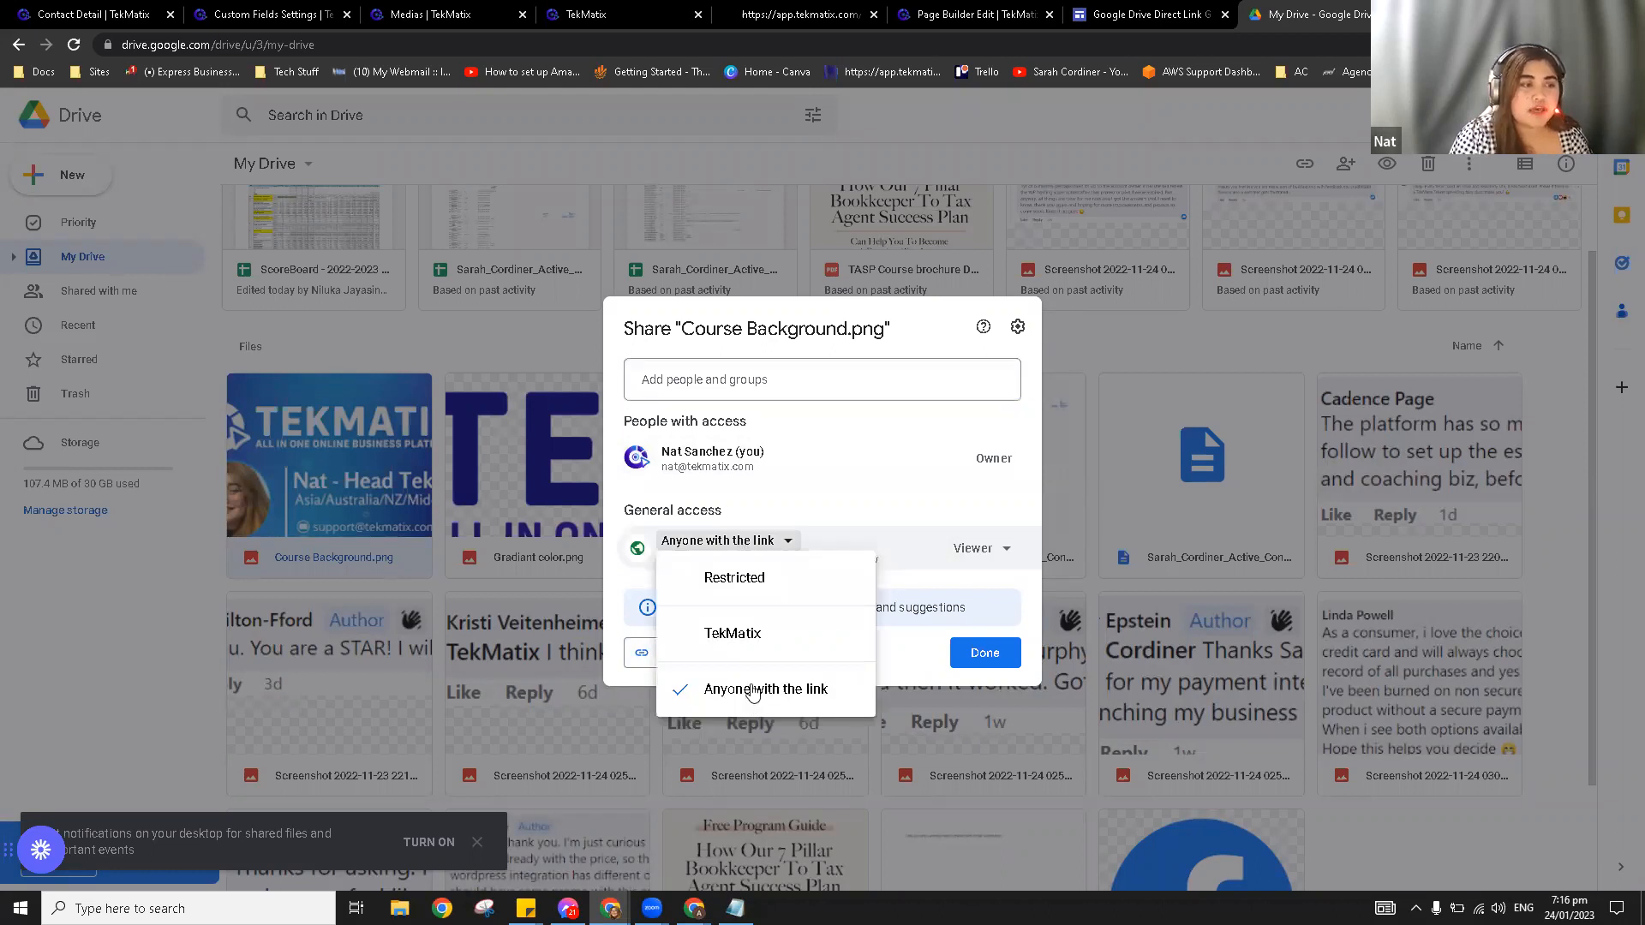
left_click(962, 556)
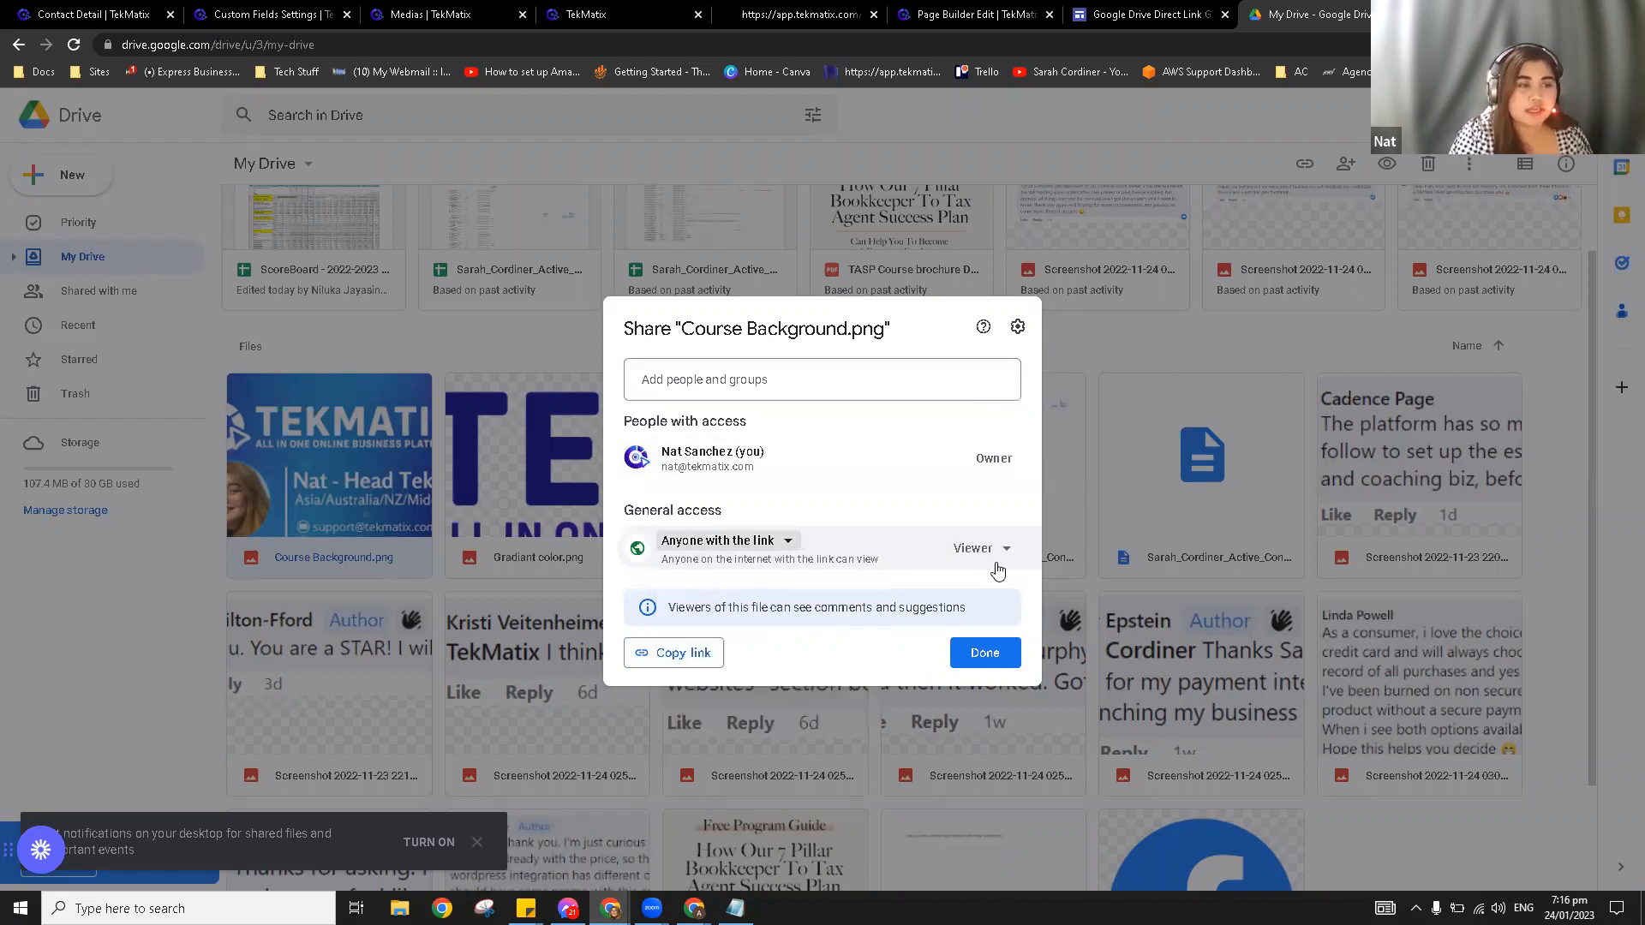
left_click(985, 553)
left_click(1026, 698)
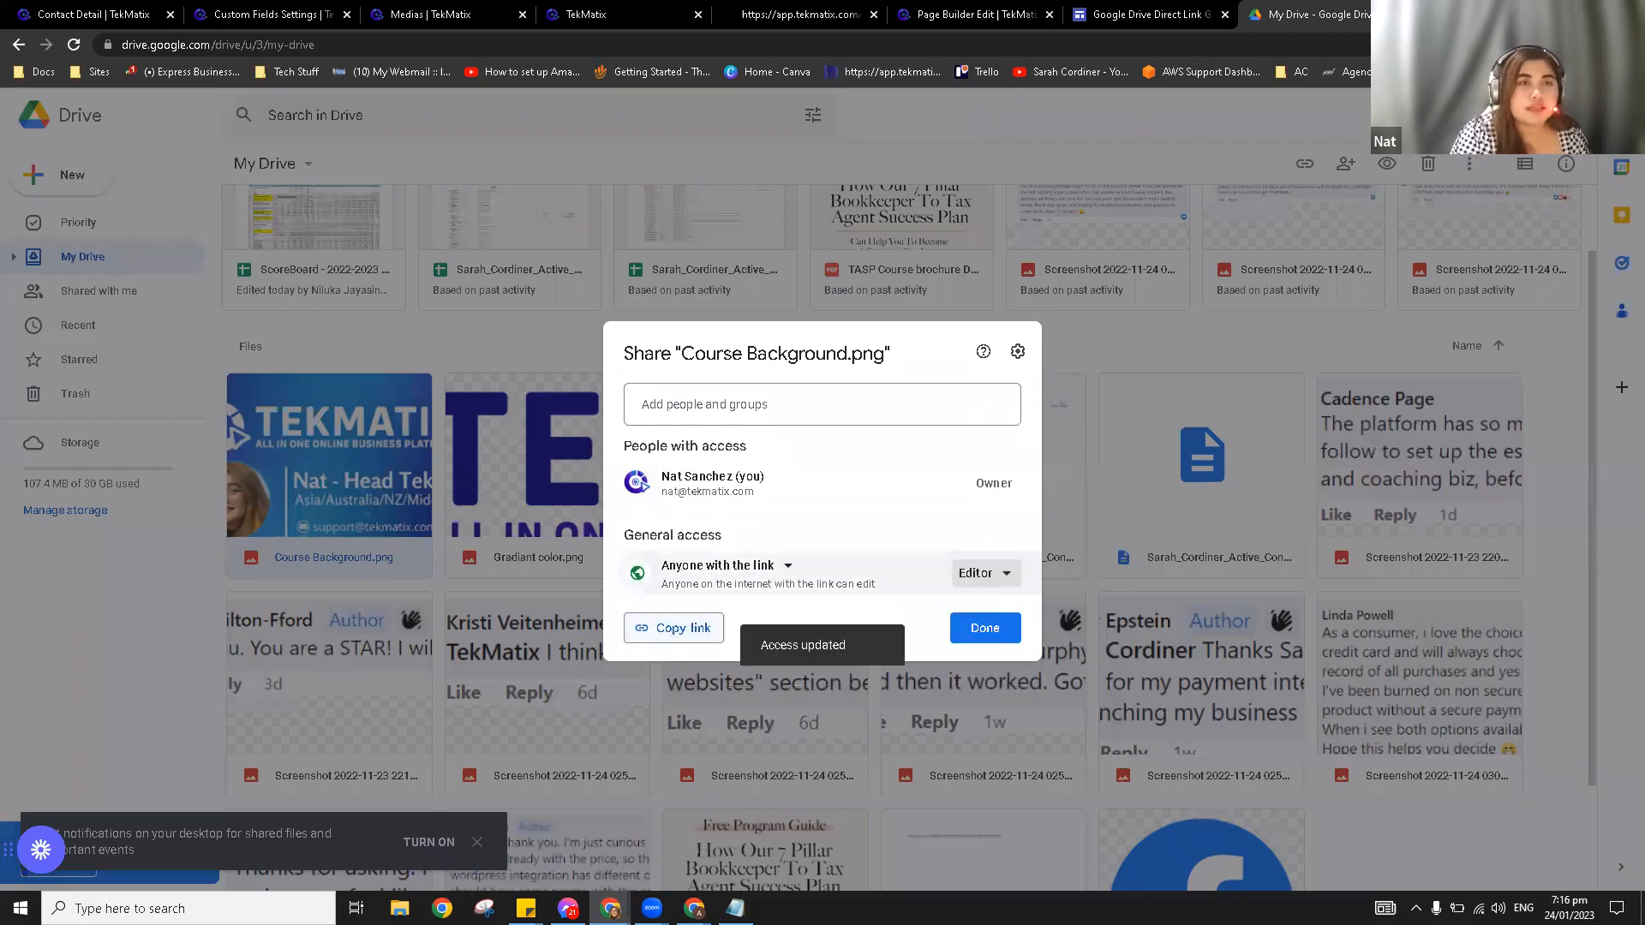
left_click(673, 628)
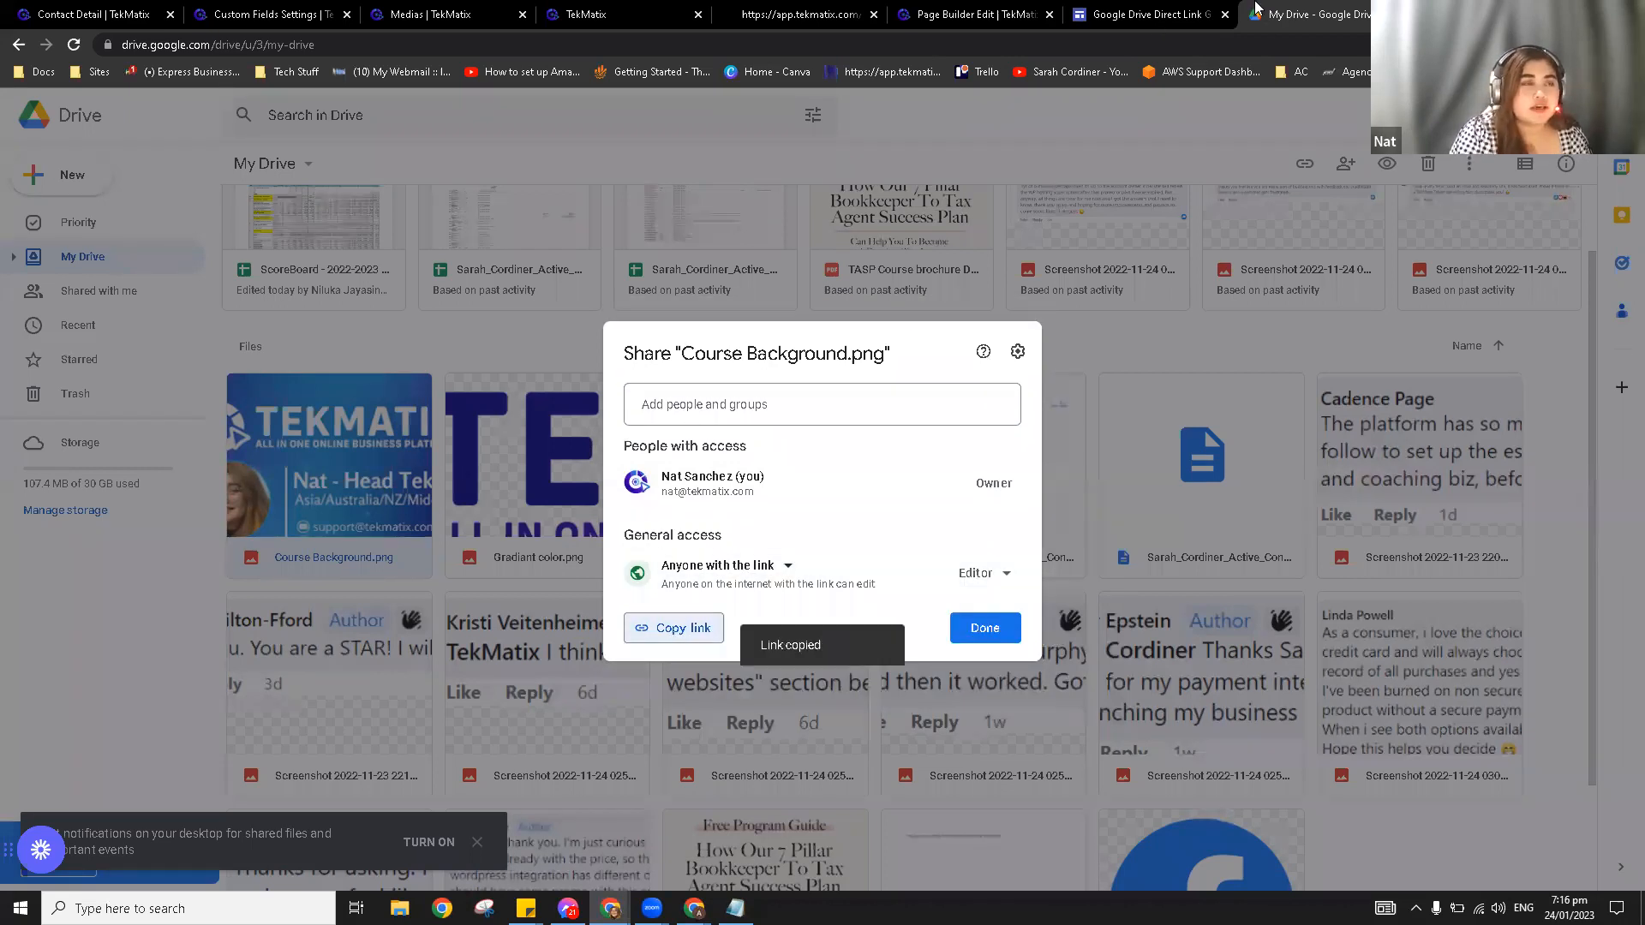
left_click(1400, 14)
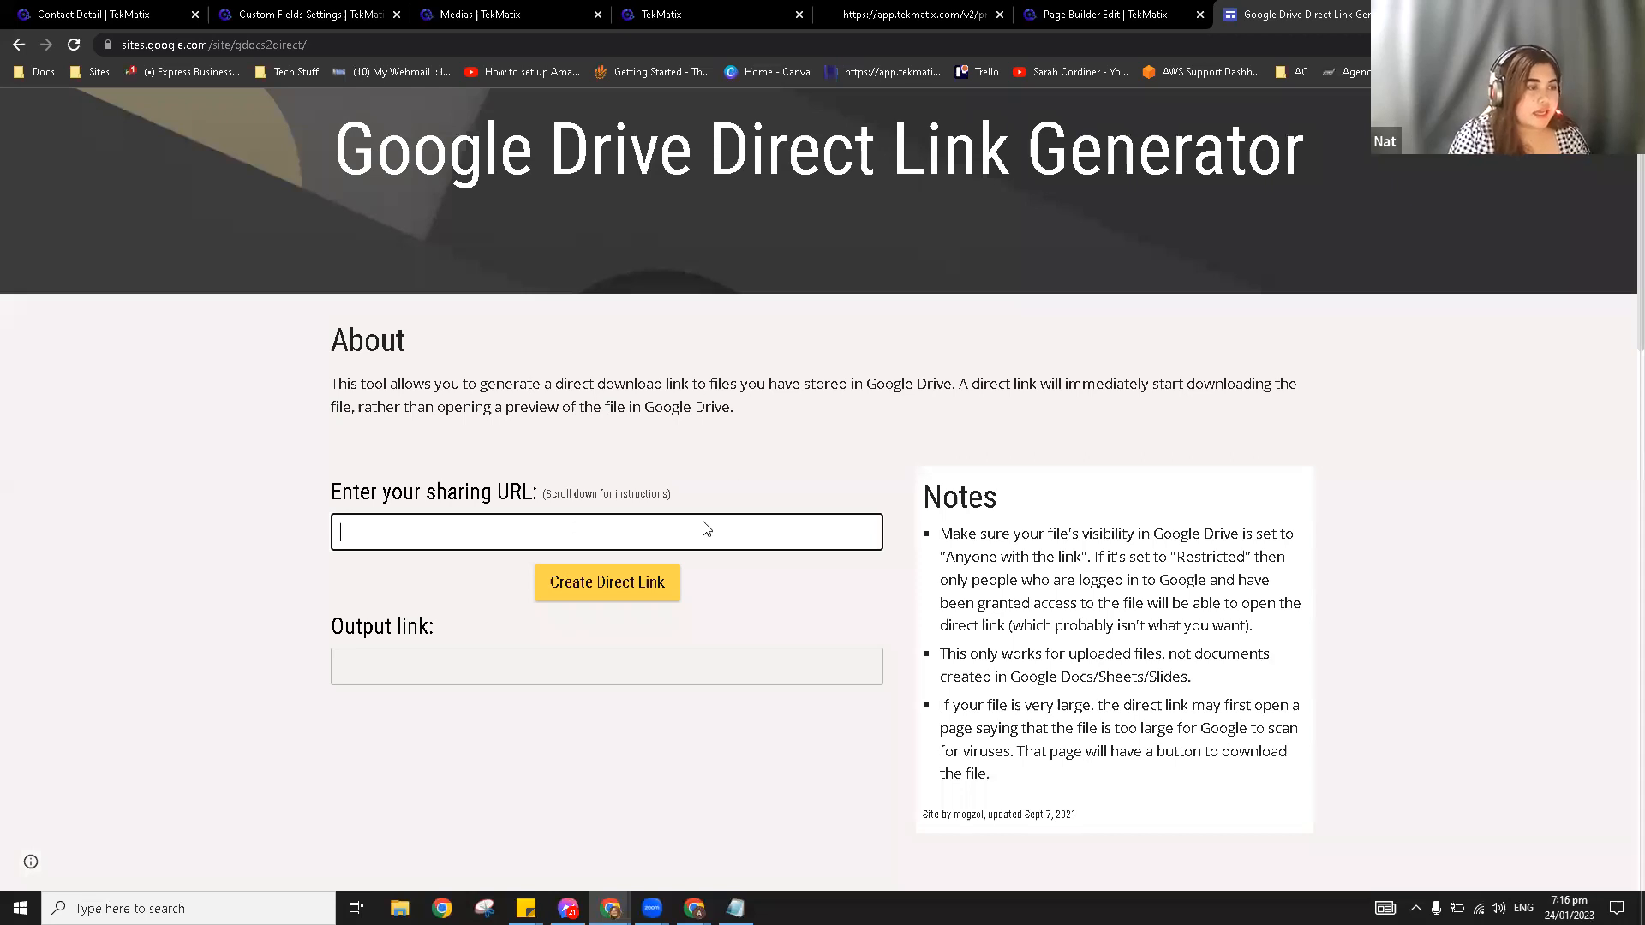
Step: Paste the Drive share link, create the direct download link, and copy the output link
key("ctrl+v")
left_click(613, 587)
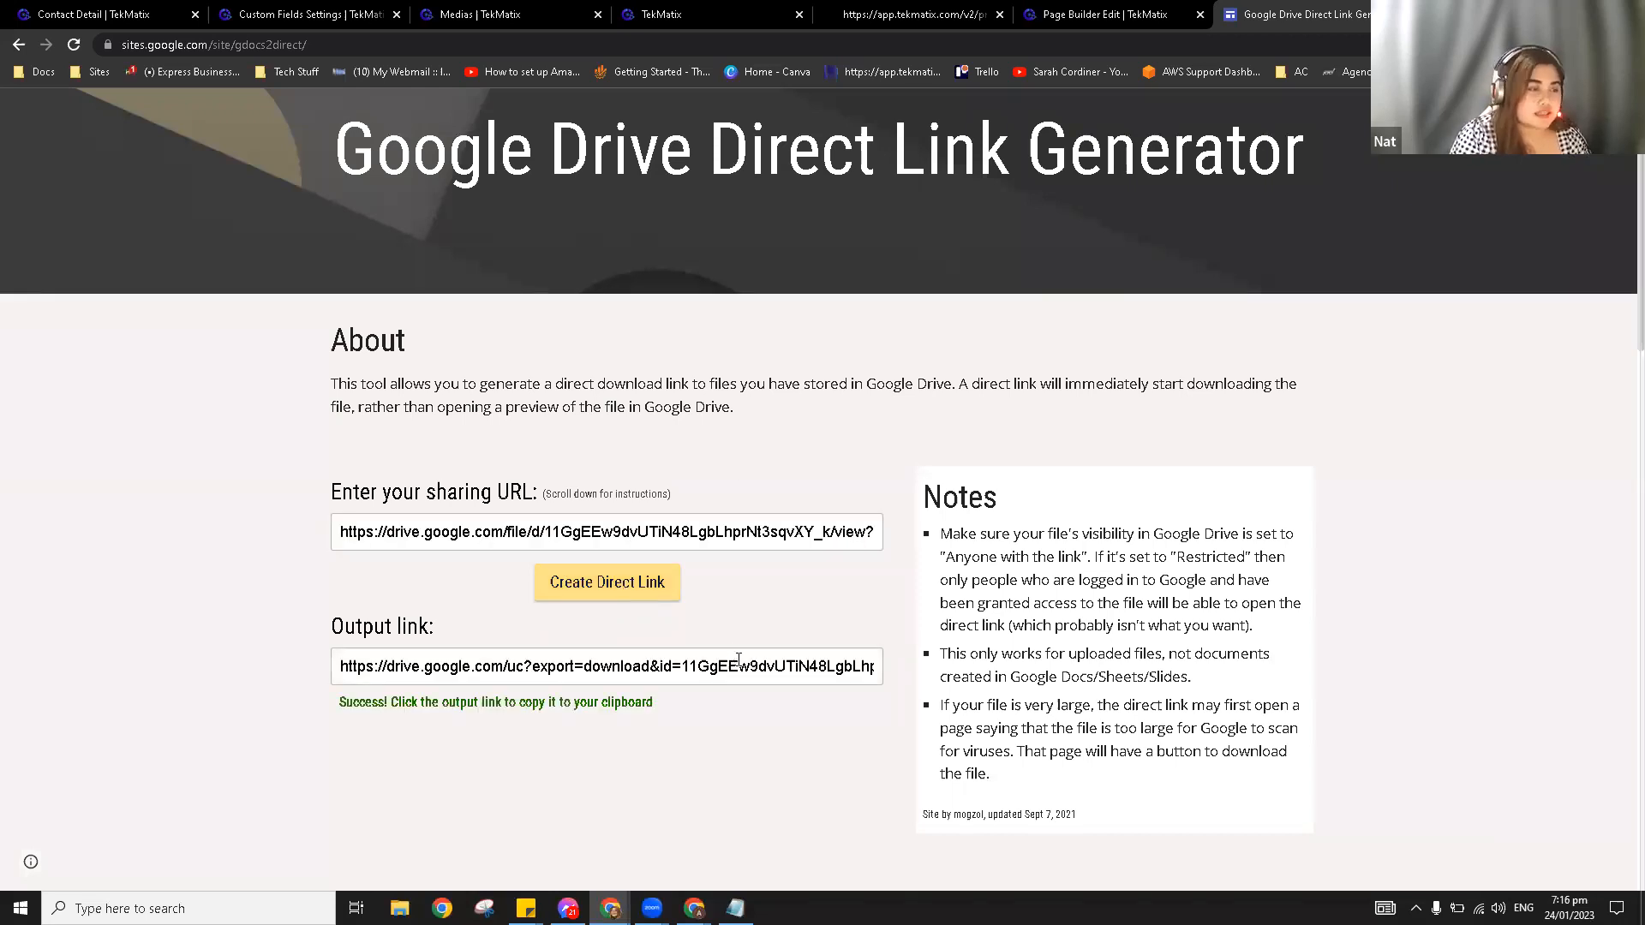
left_click(735, 667)
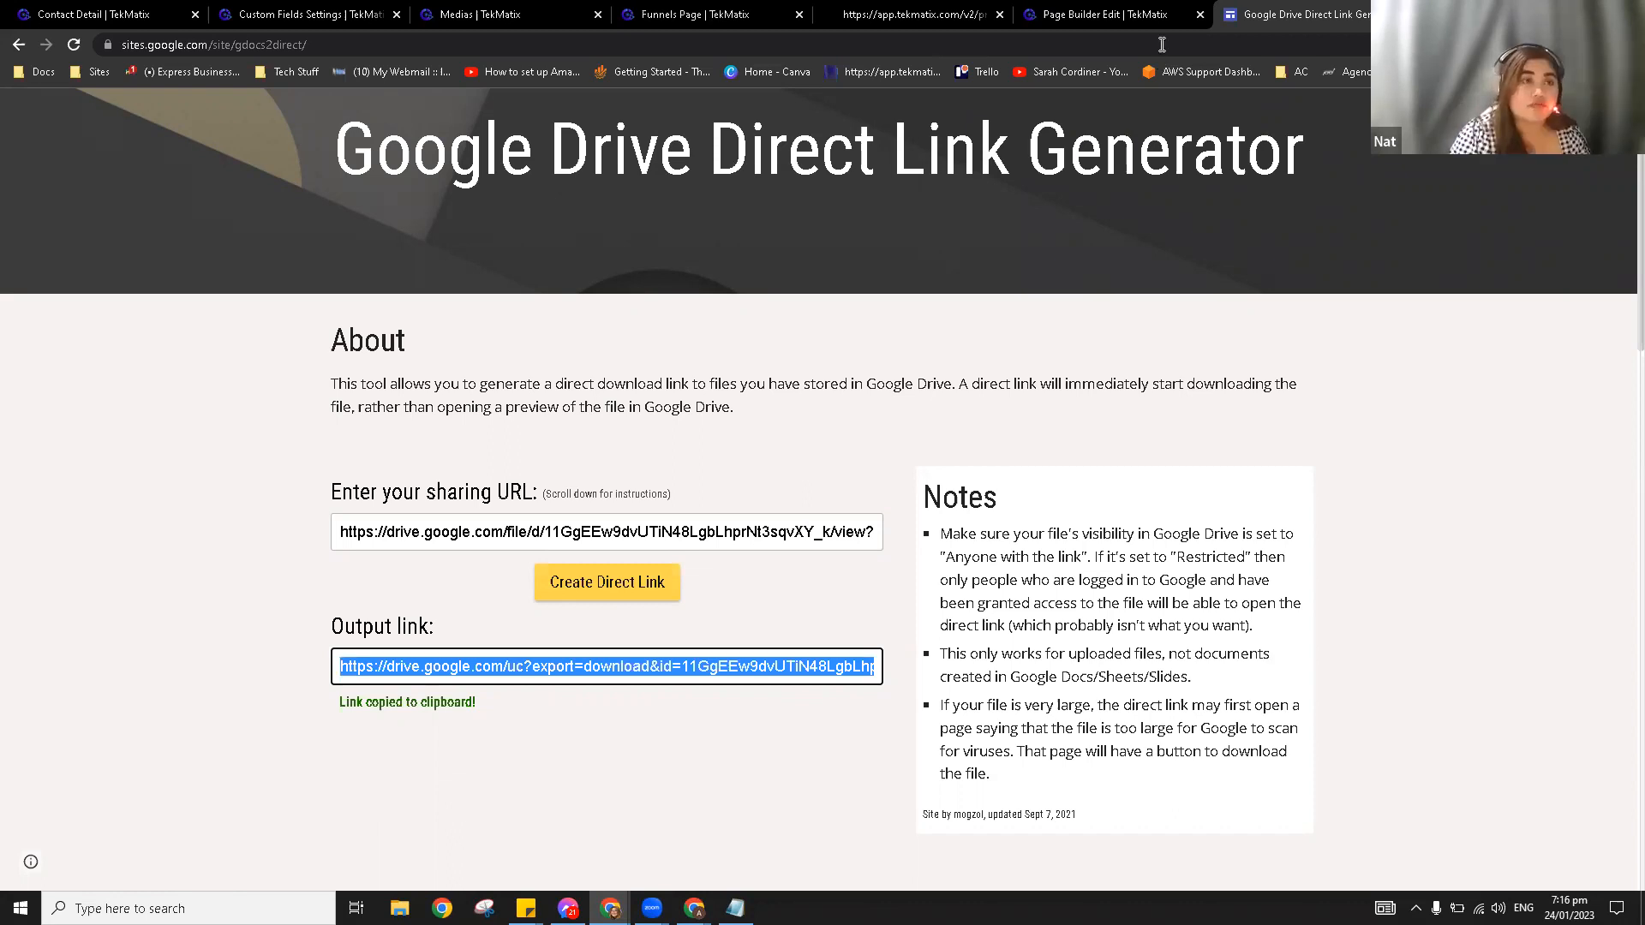
Step: Test the direct link in a new tab to download Course Background.png, then return to the page builder
key("ctrl+t")
key("ctrl+v")
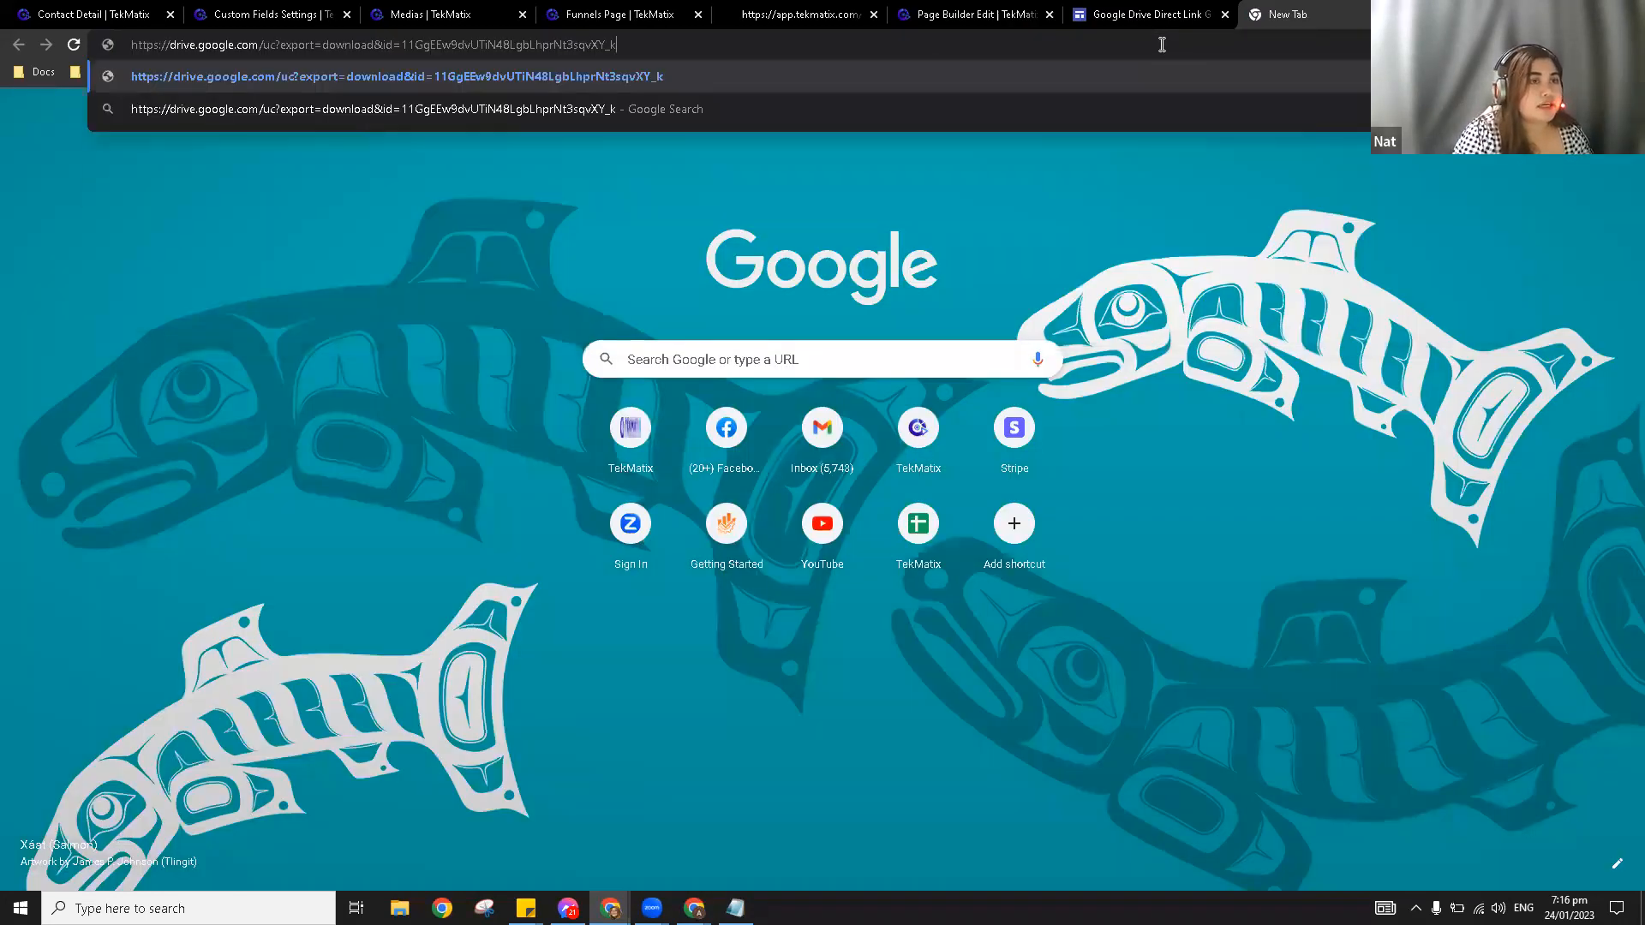
key("Return")
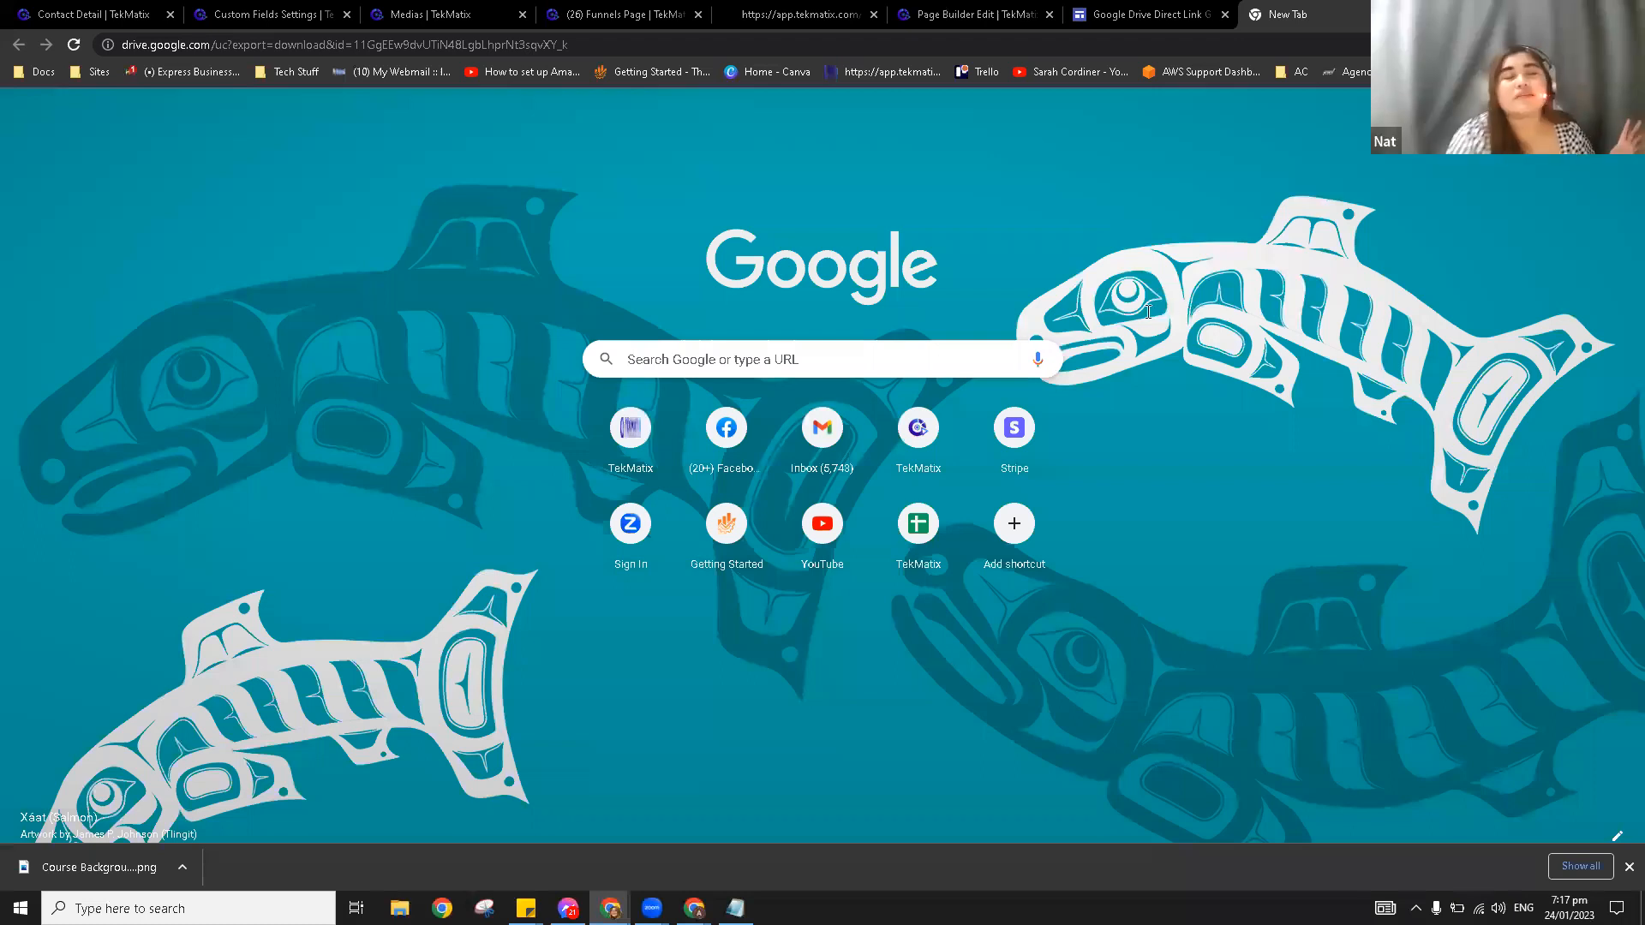
key("ctrl+6")
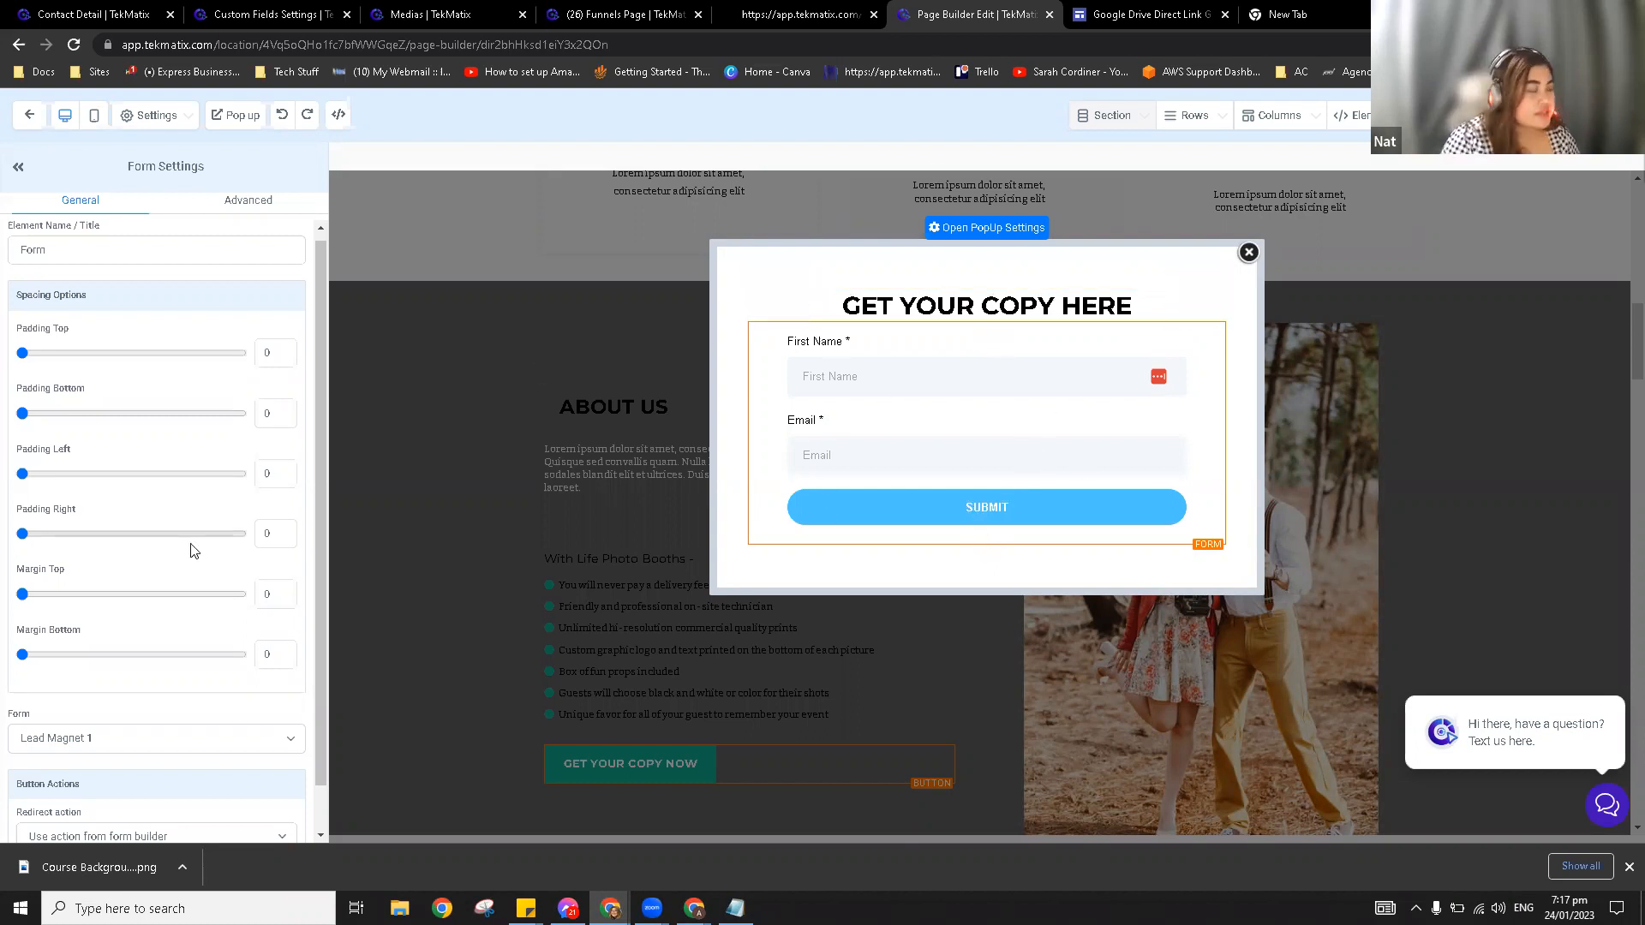
Step: Set the form's redirect action to 'Go to website URL' with the pasted Google Drive direct link
scroll(189, 555, "down", 1)
left_click_drag(97, 737, 24, 737)
left_click(123, 799)
left_click(133, 824)
scroll(159, 763, "down", 1)
left_click(163, 750)
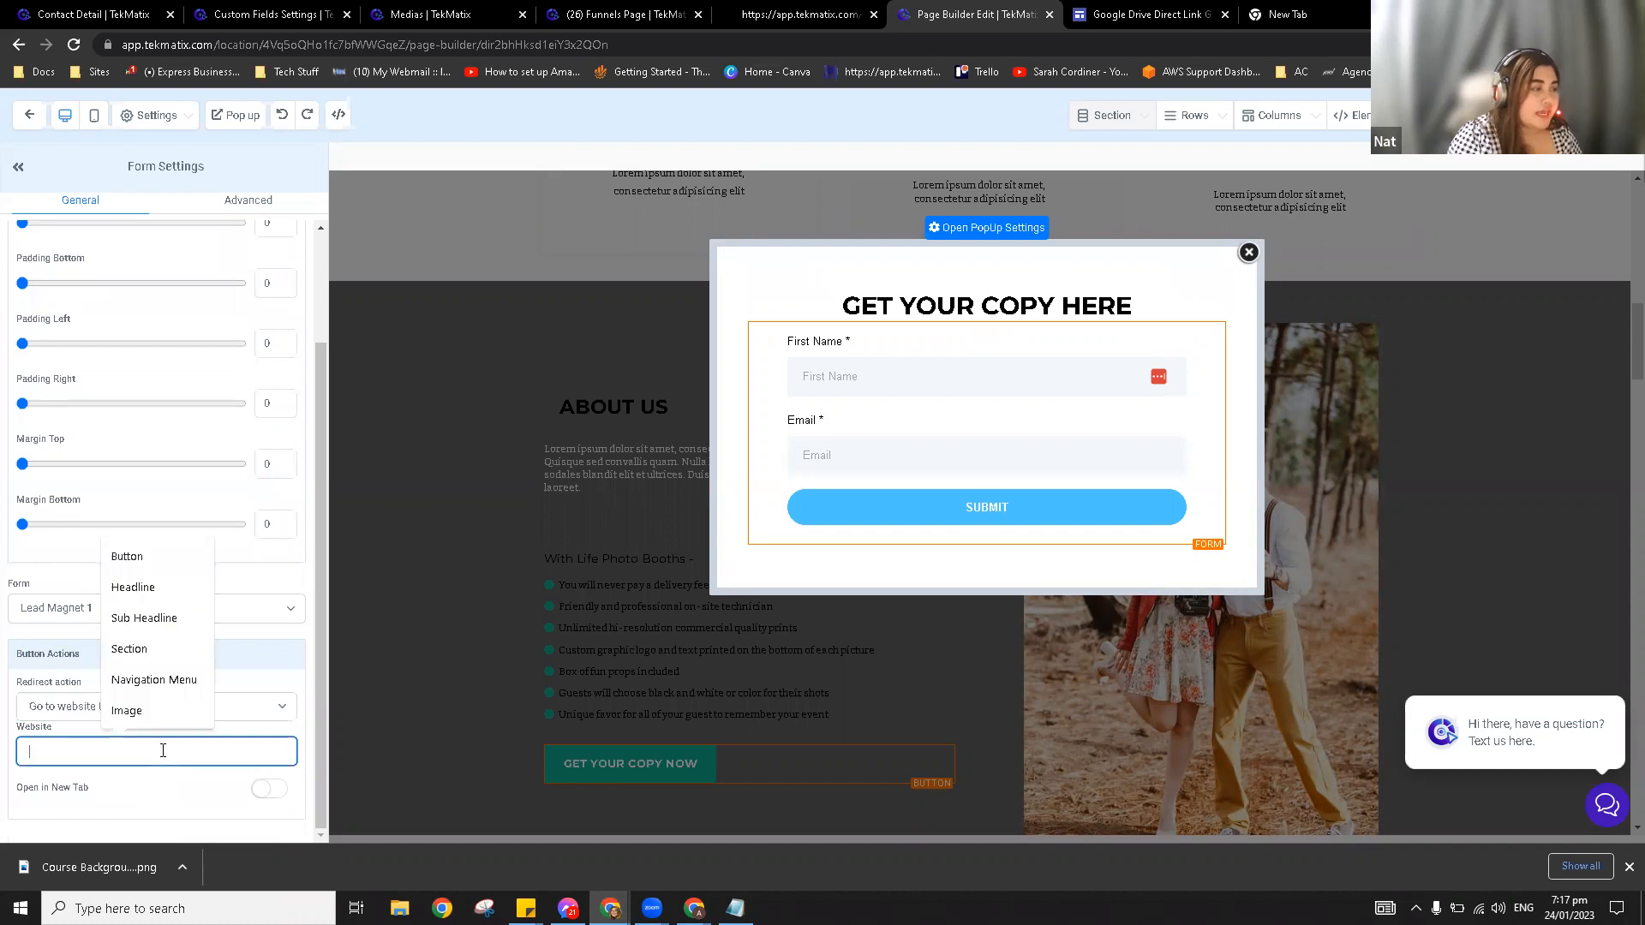
key("ctrl+v")
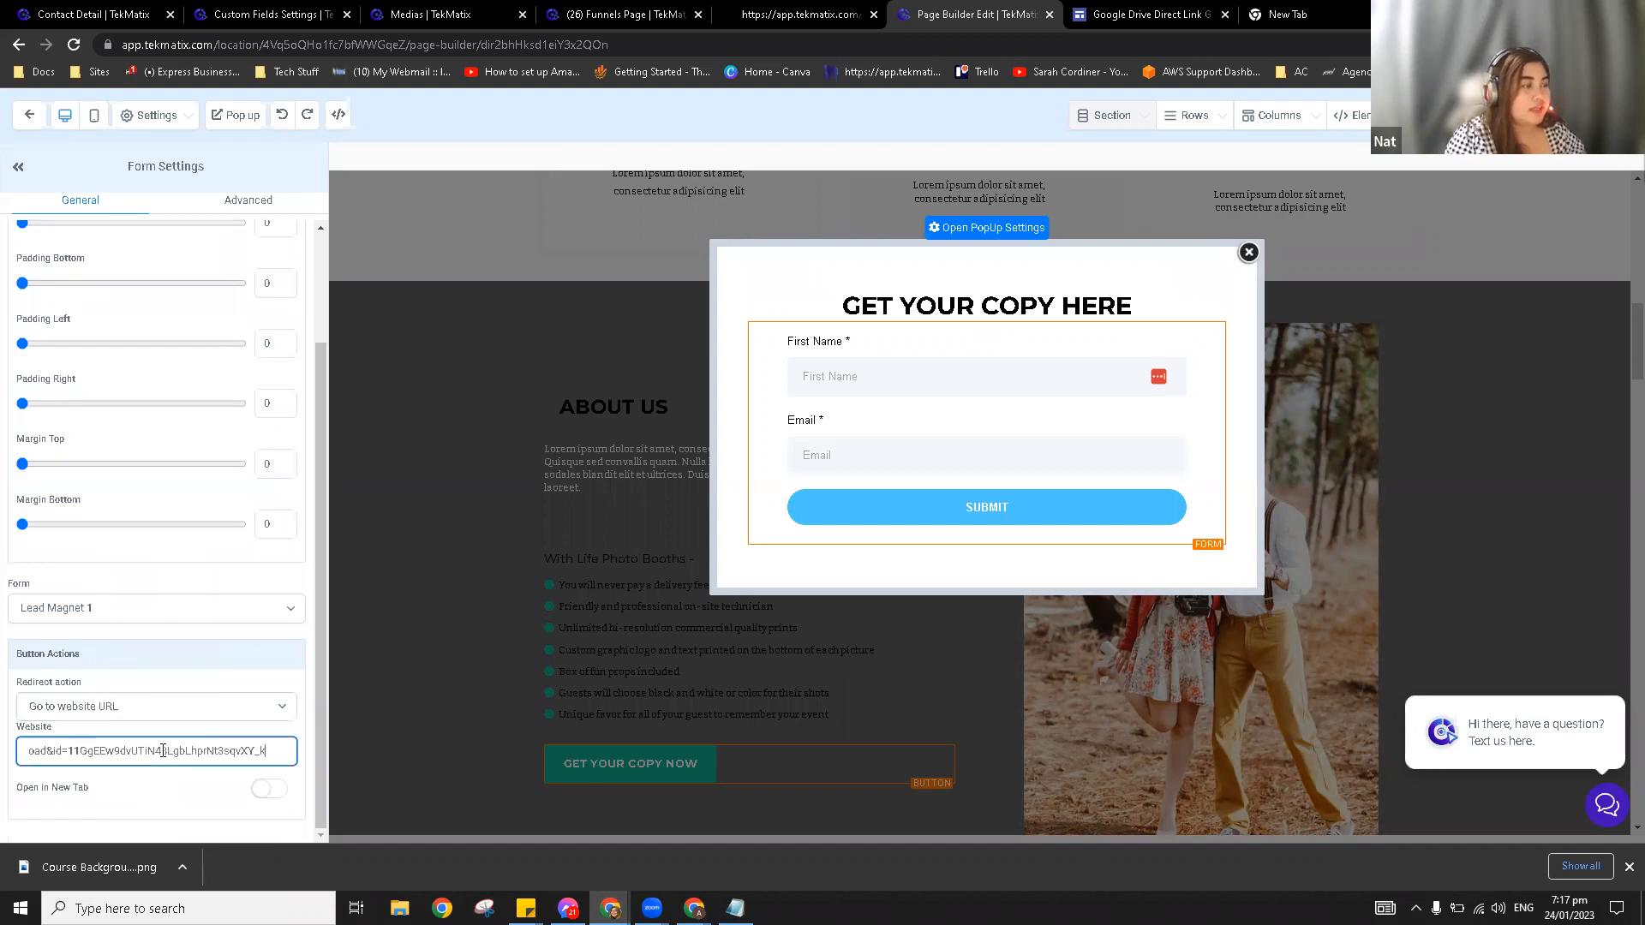
left_click(231, 733)
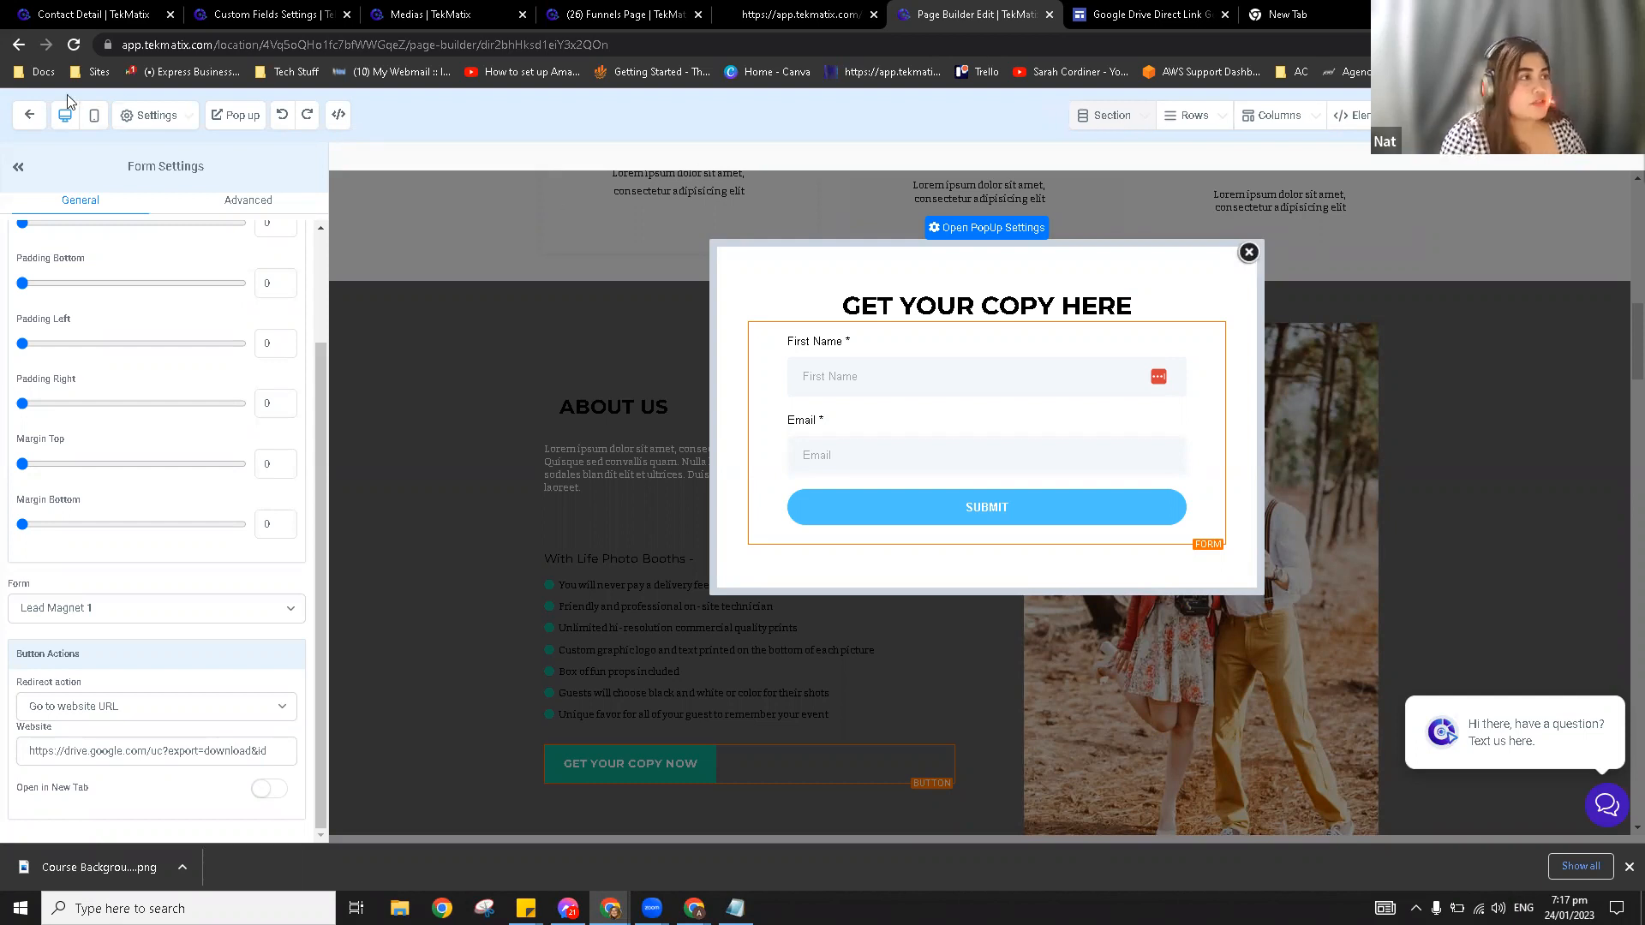
Step: Leave the page builder and rename the funnel to 'Demo 1/24' in its settings
left_click(30, 117)
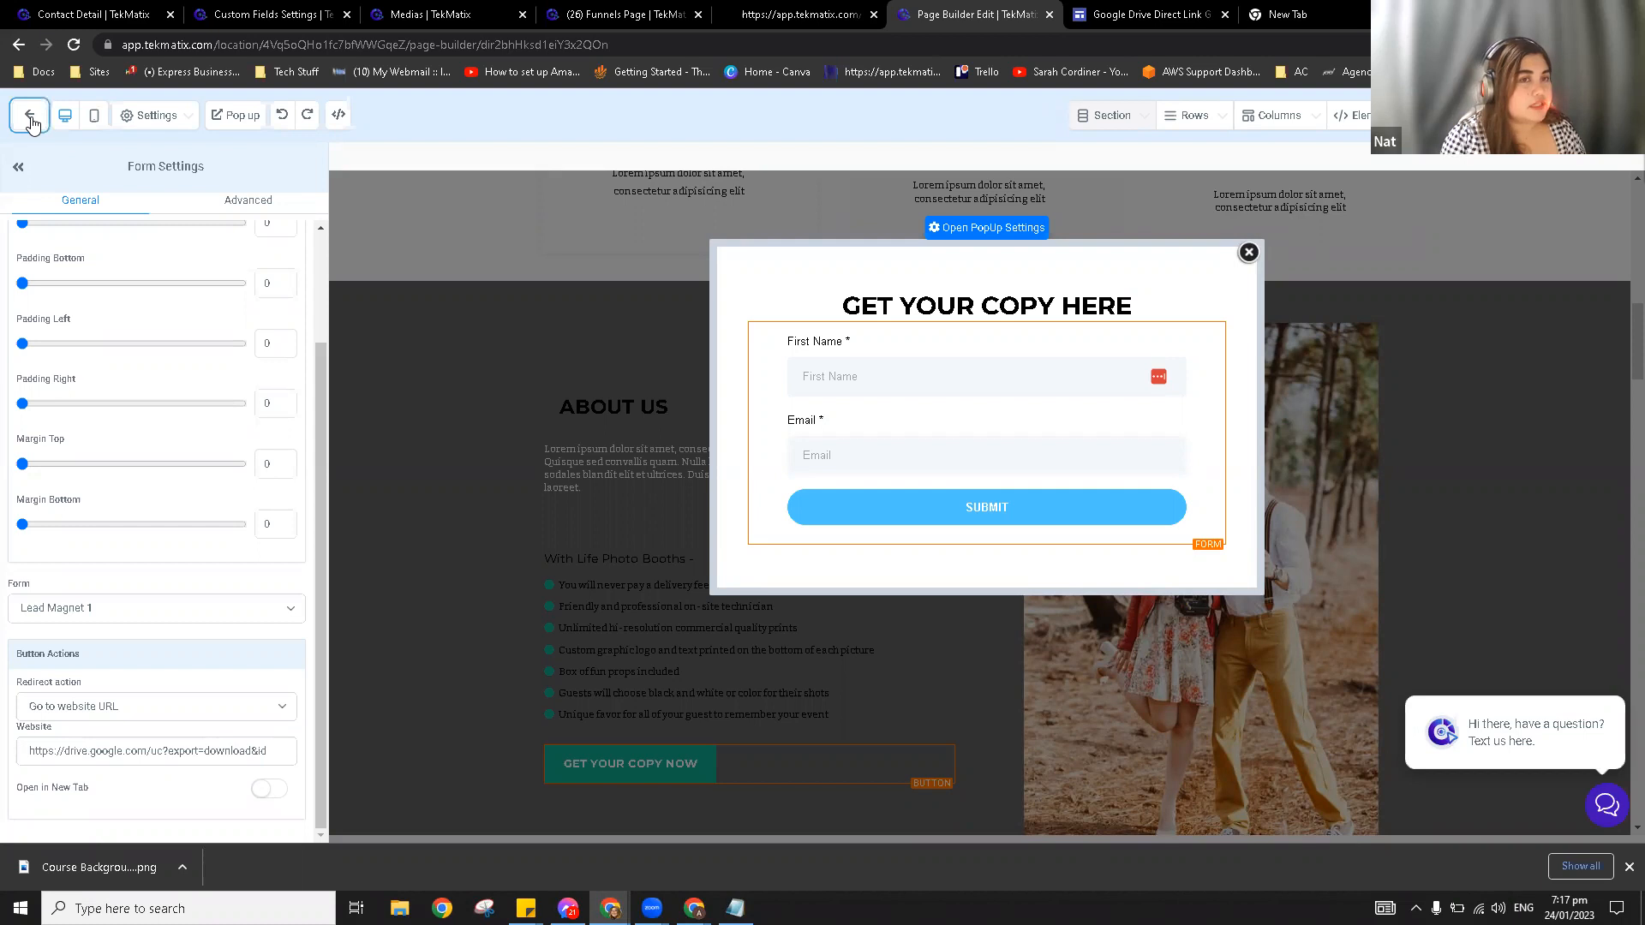
left_click(28, 118)
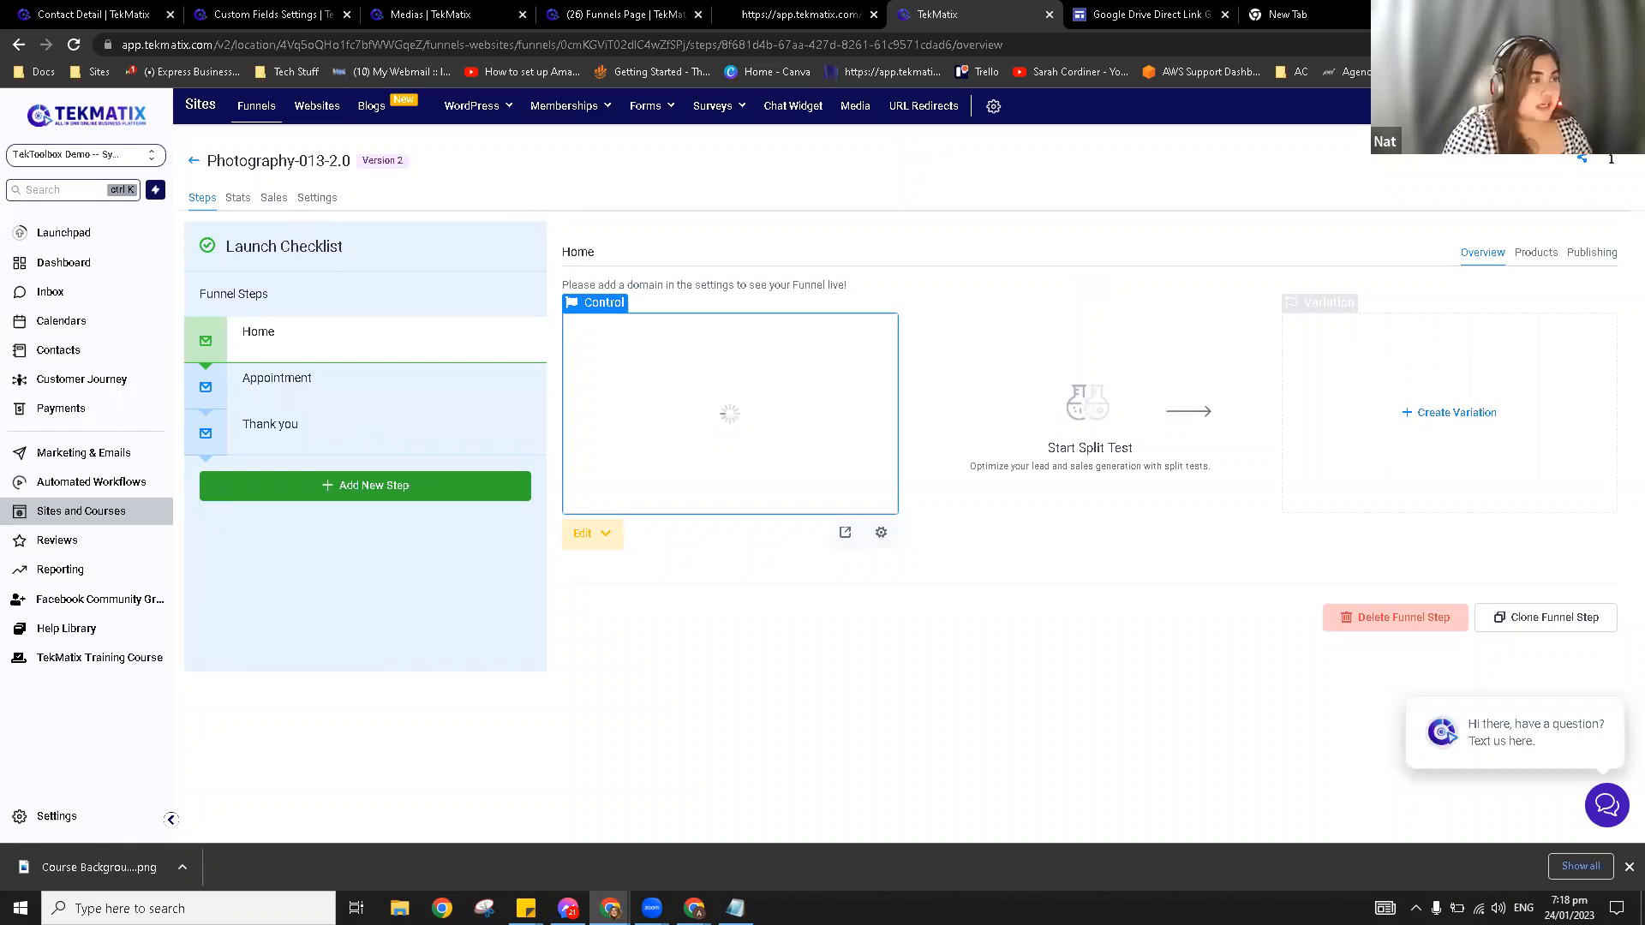
left_click(317, 198)
left_click(362, 287)
key("ctrl+a")
type("Dem")
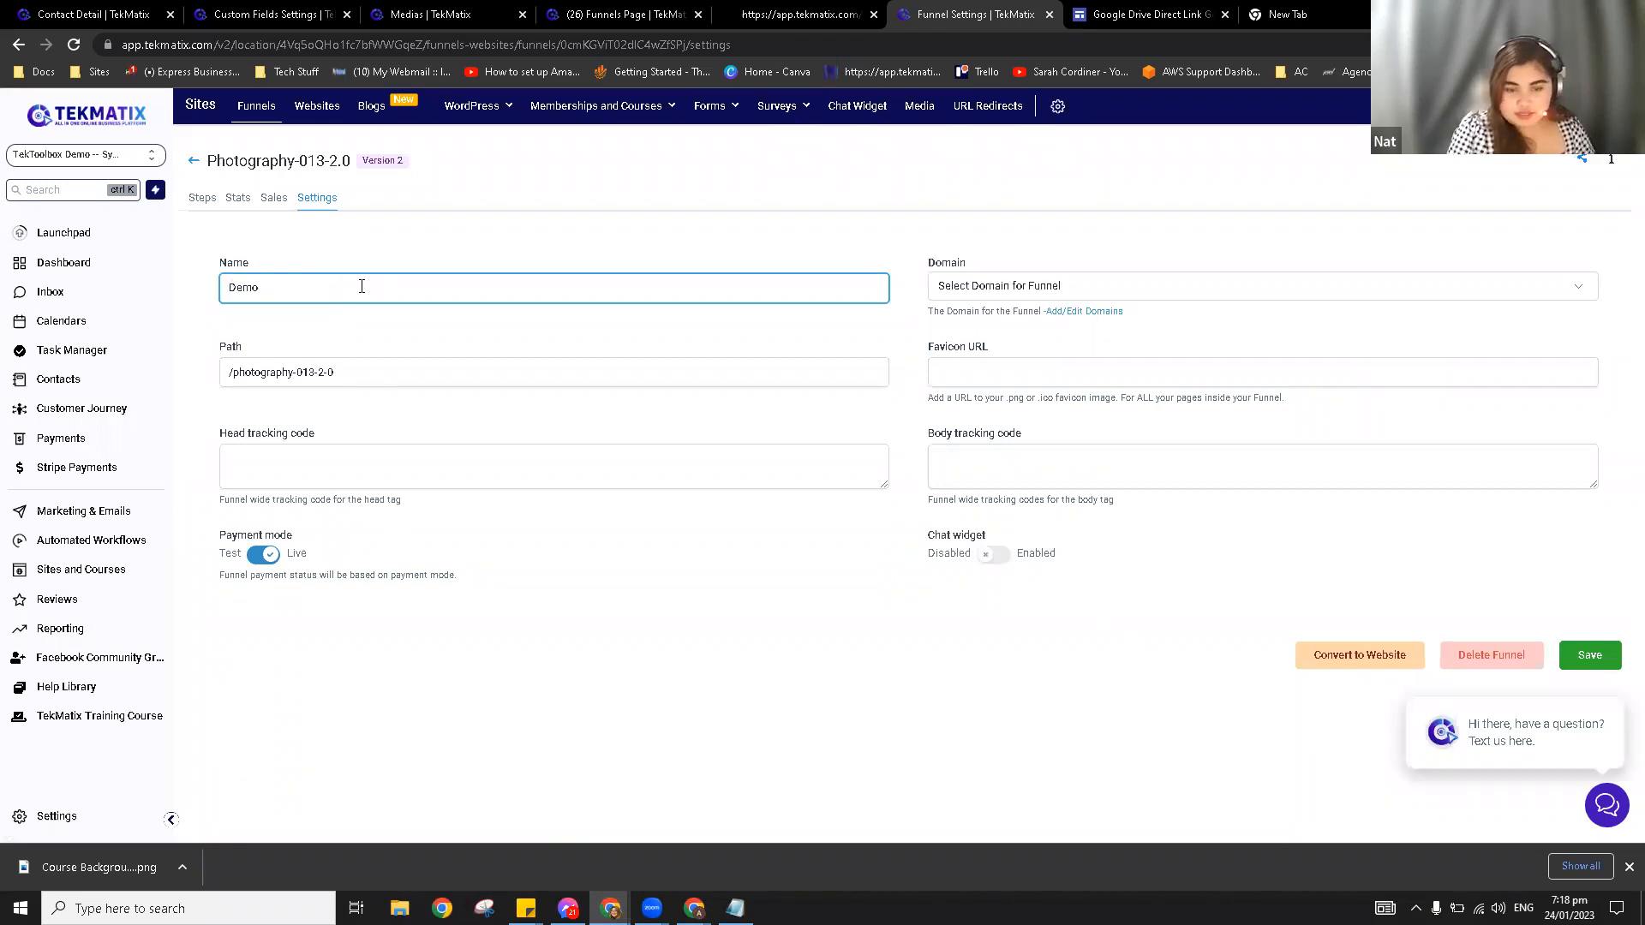
left_click(432, 241)
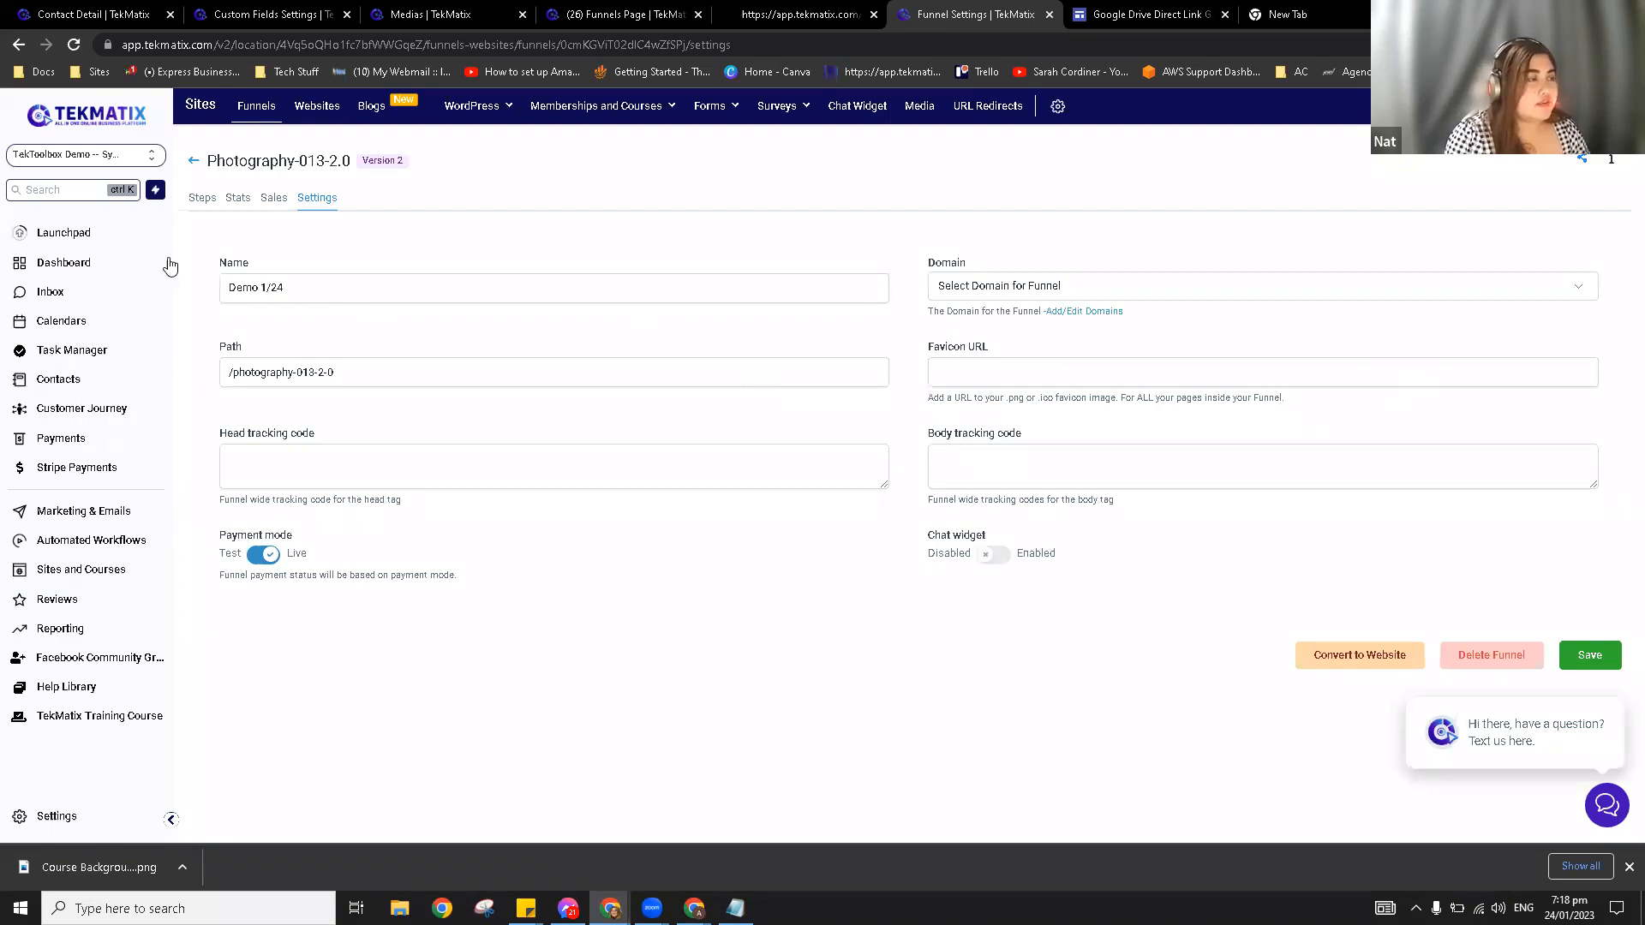
Step: Set the funnel domain to learn.tekmatix.com, save, and copy the Home step URL
left_click(1033, 287)
left_click(1011, 322)
left_click(1590, 655)
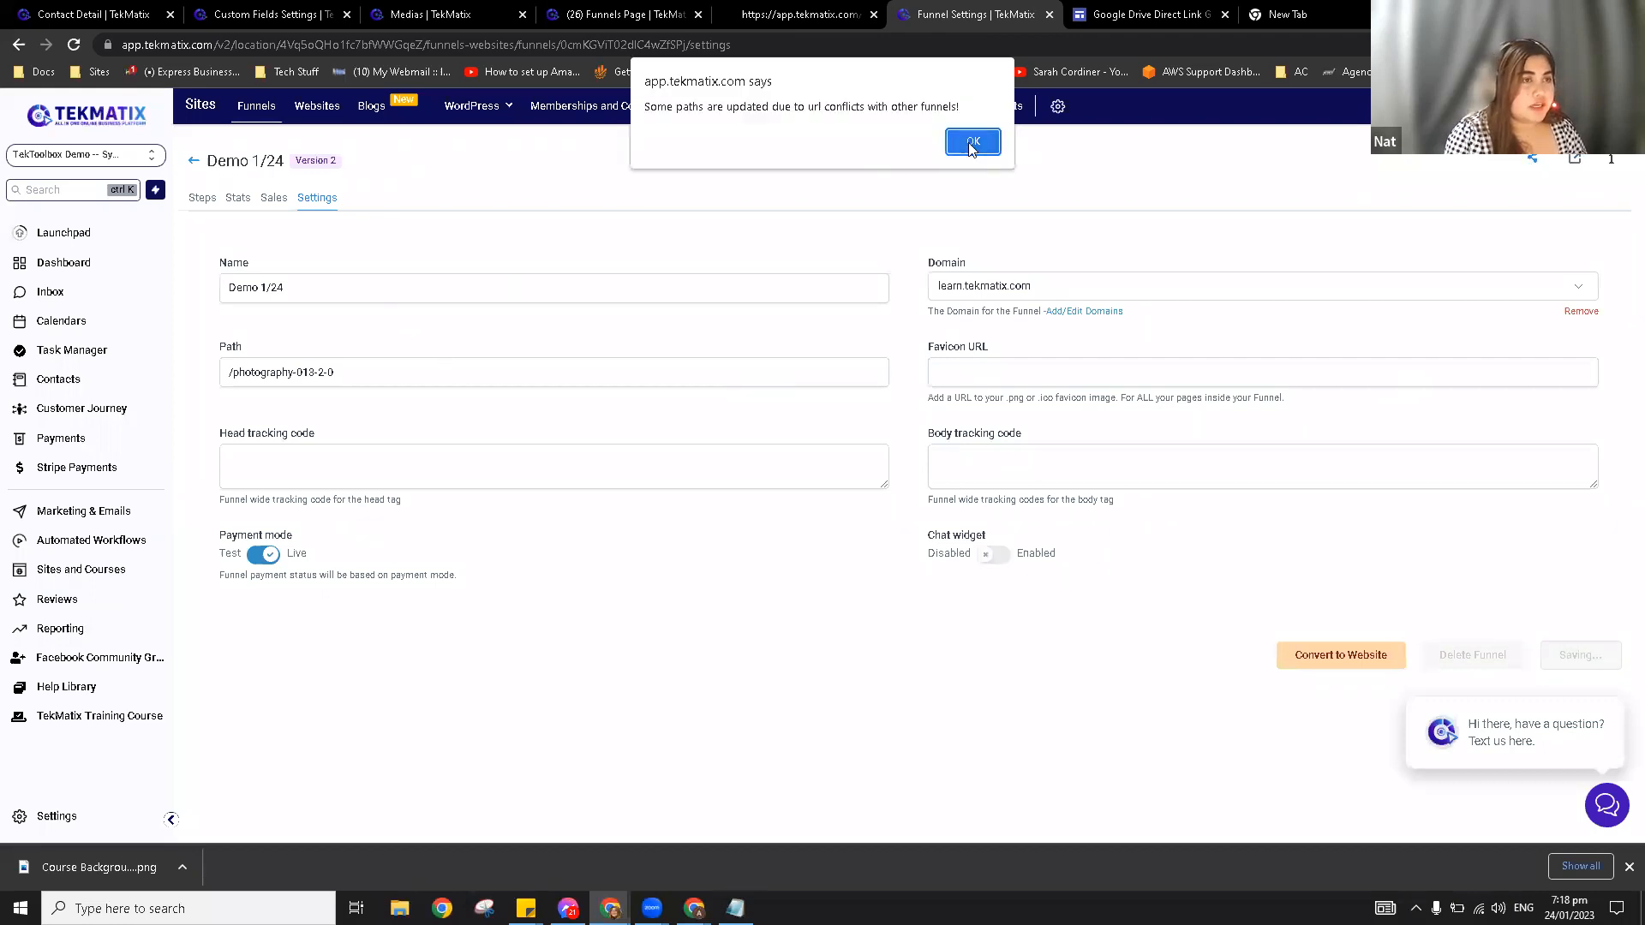
left_click(973, 143)
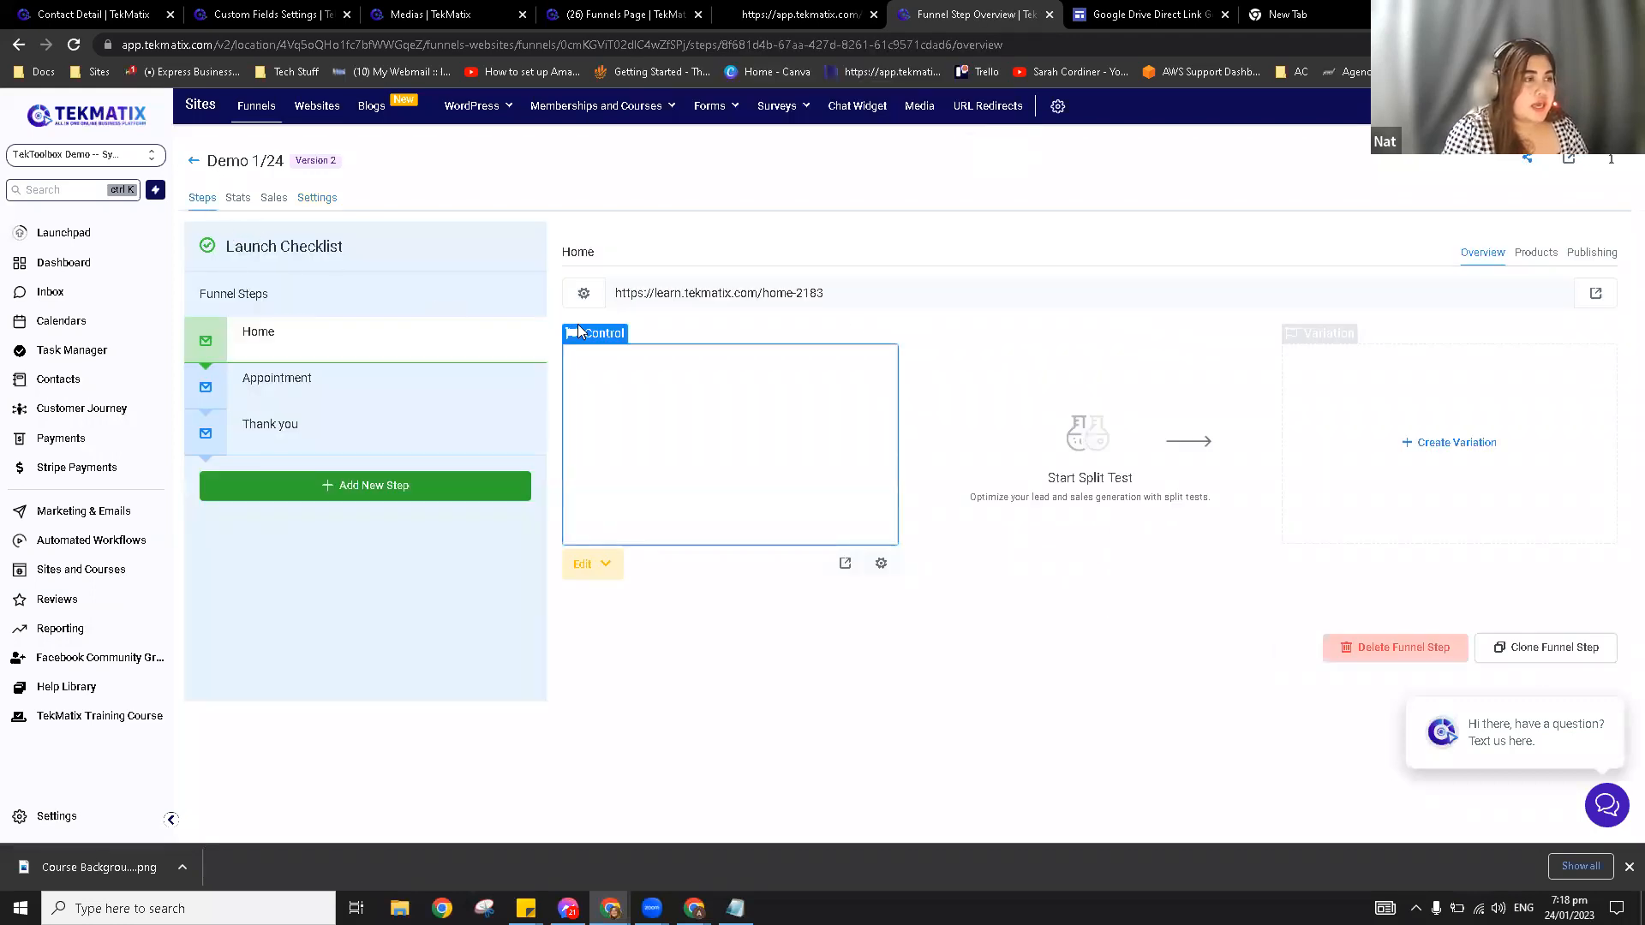
left_click_drag(824, 293, 602, 293)
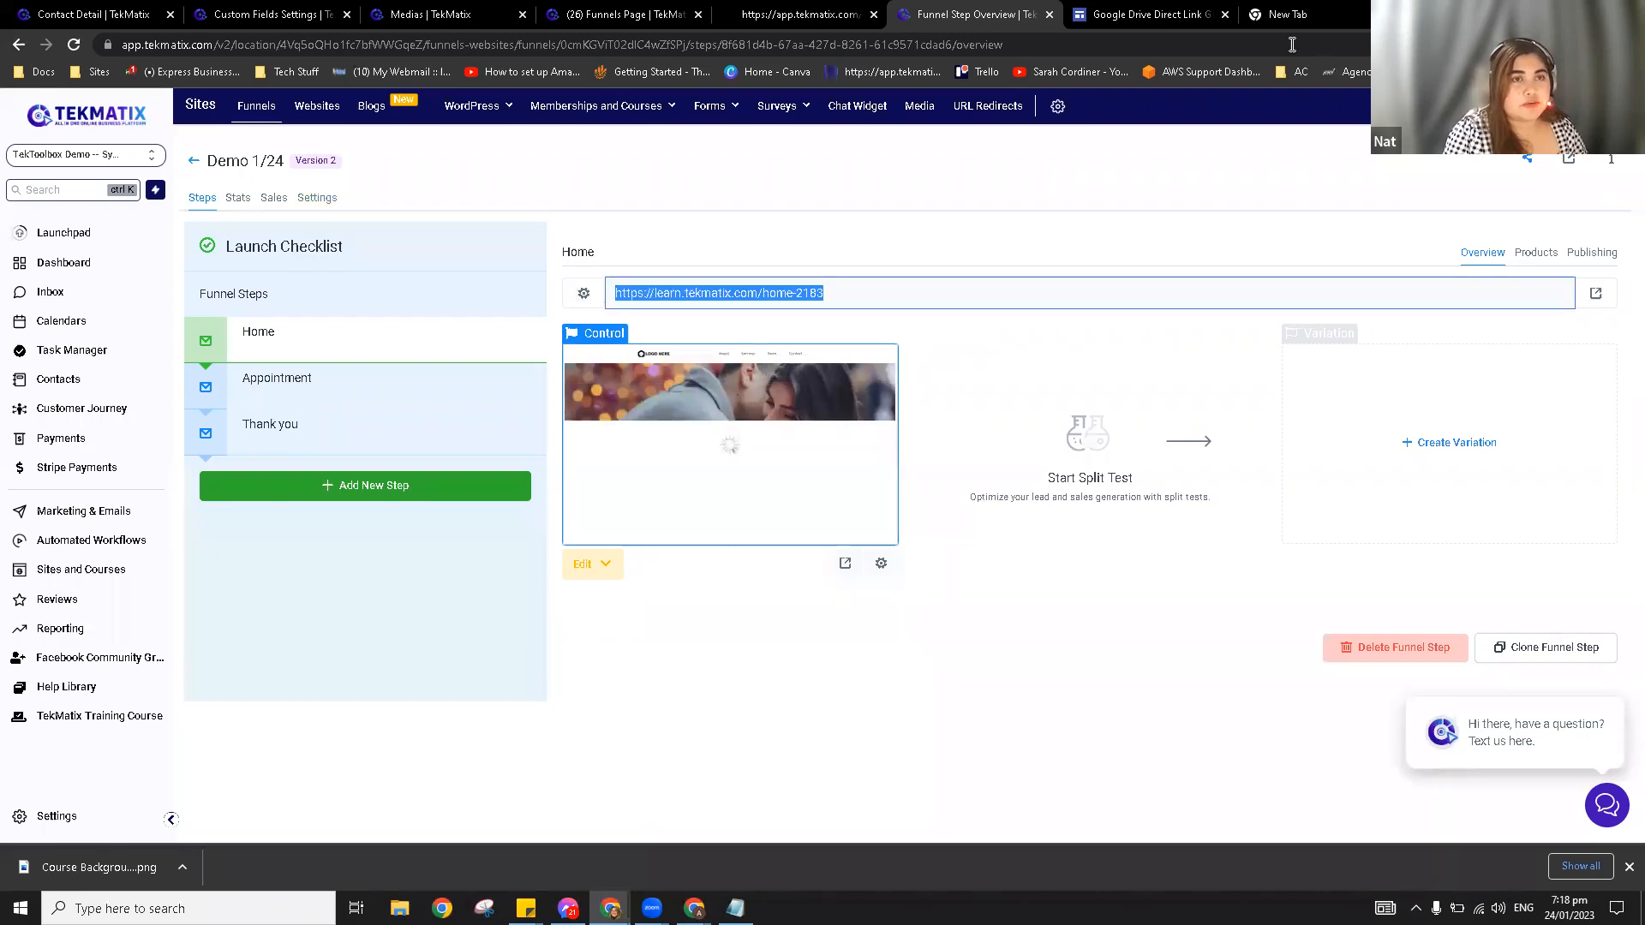
Step: Load learn.tekmatix.com/home-2183 in a new tab and preview its GET YOUR COPY popup form, then return to the contact
left_click(1292, 15)
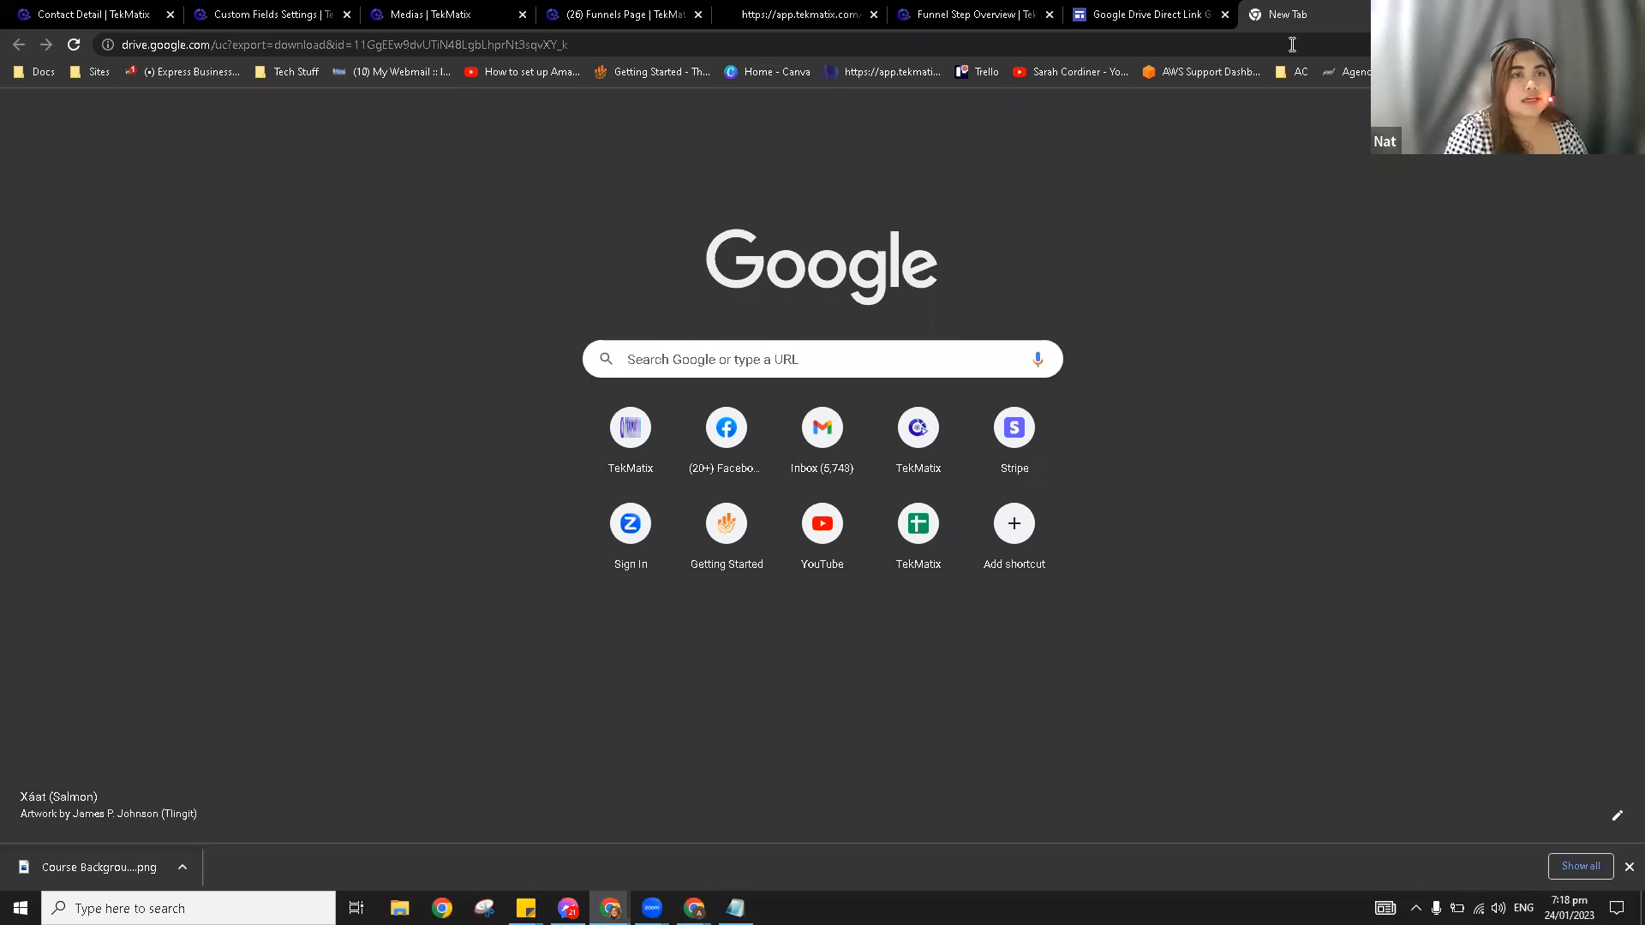
left_click(1293, 44)
type("learn.tekmatix.com/home-2183")
key("Return")
left_click_drag(1292, 15, 1106, 17)
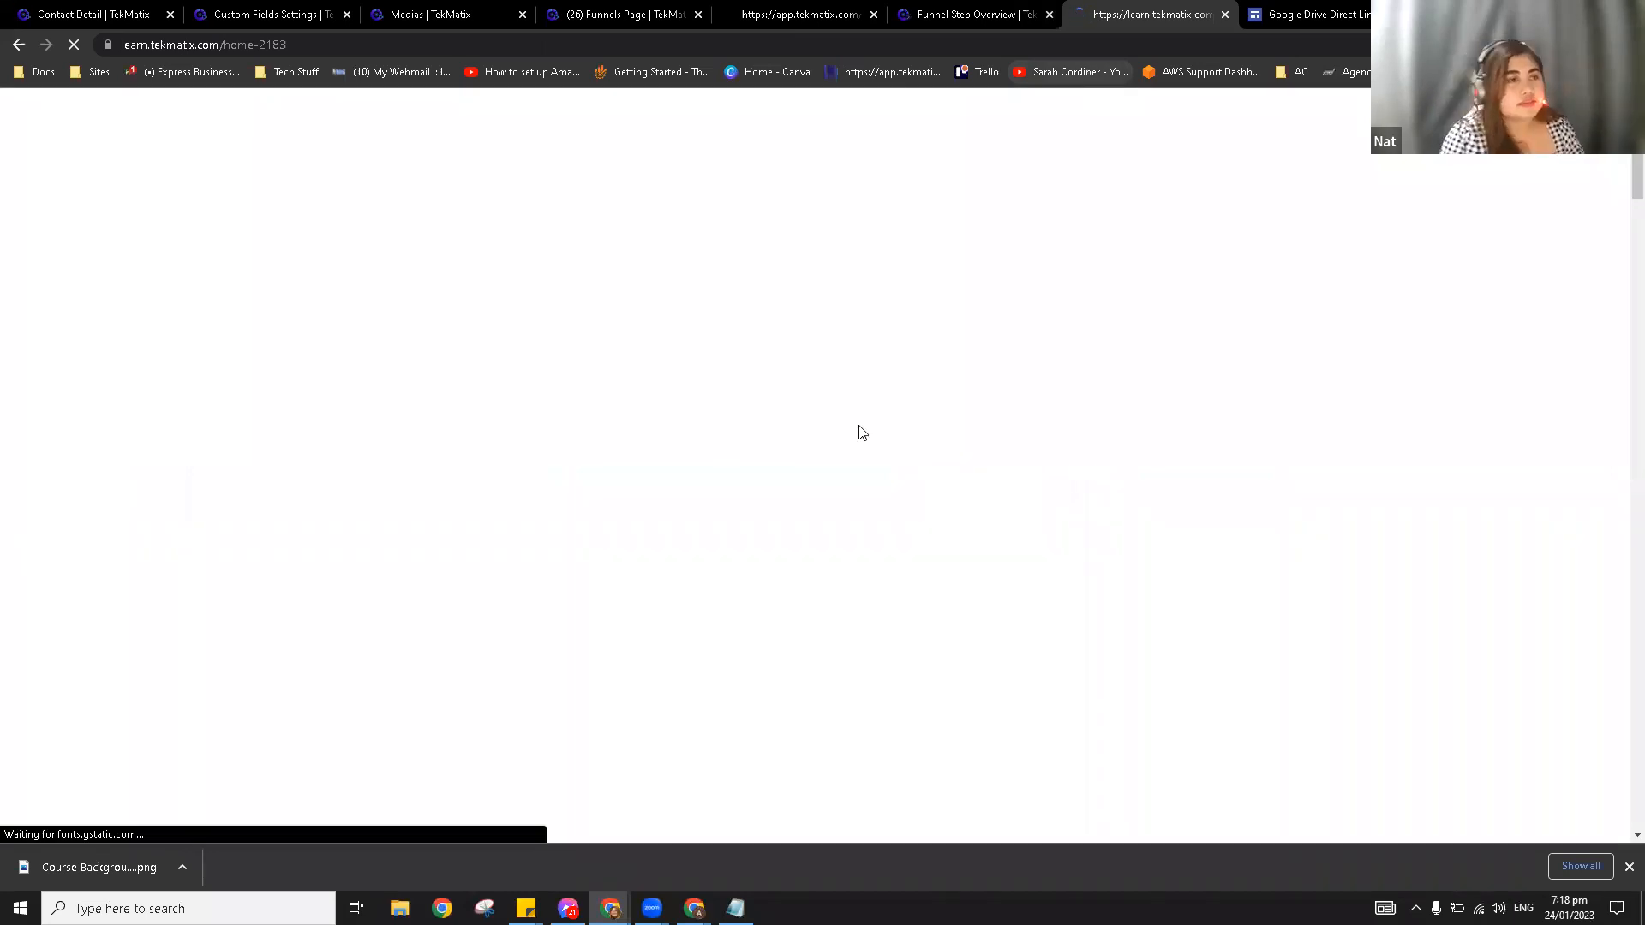
scroll(767, 501, "down", 5)
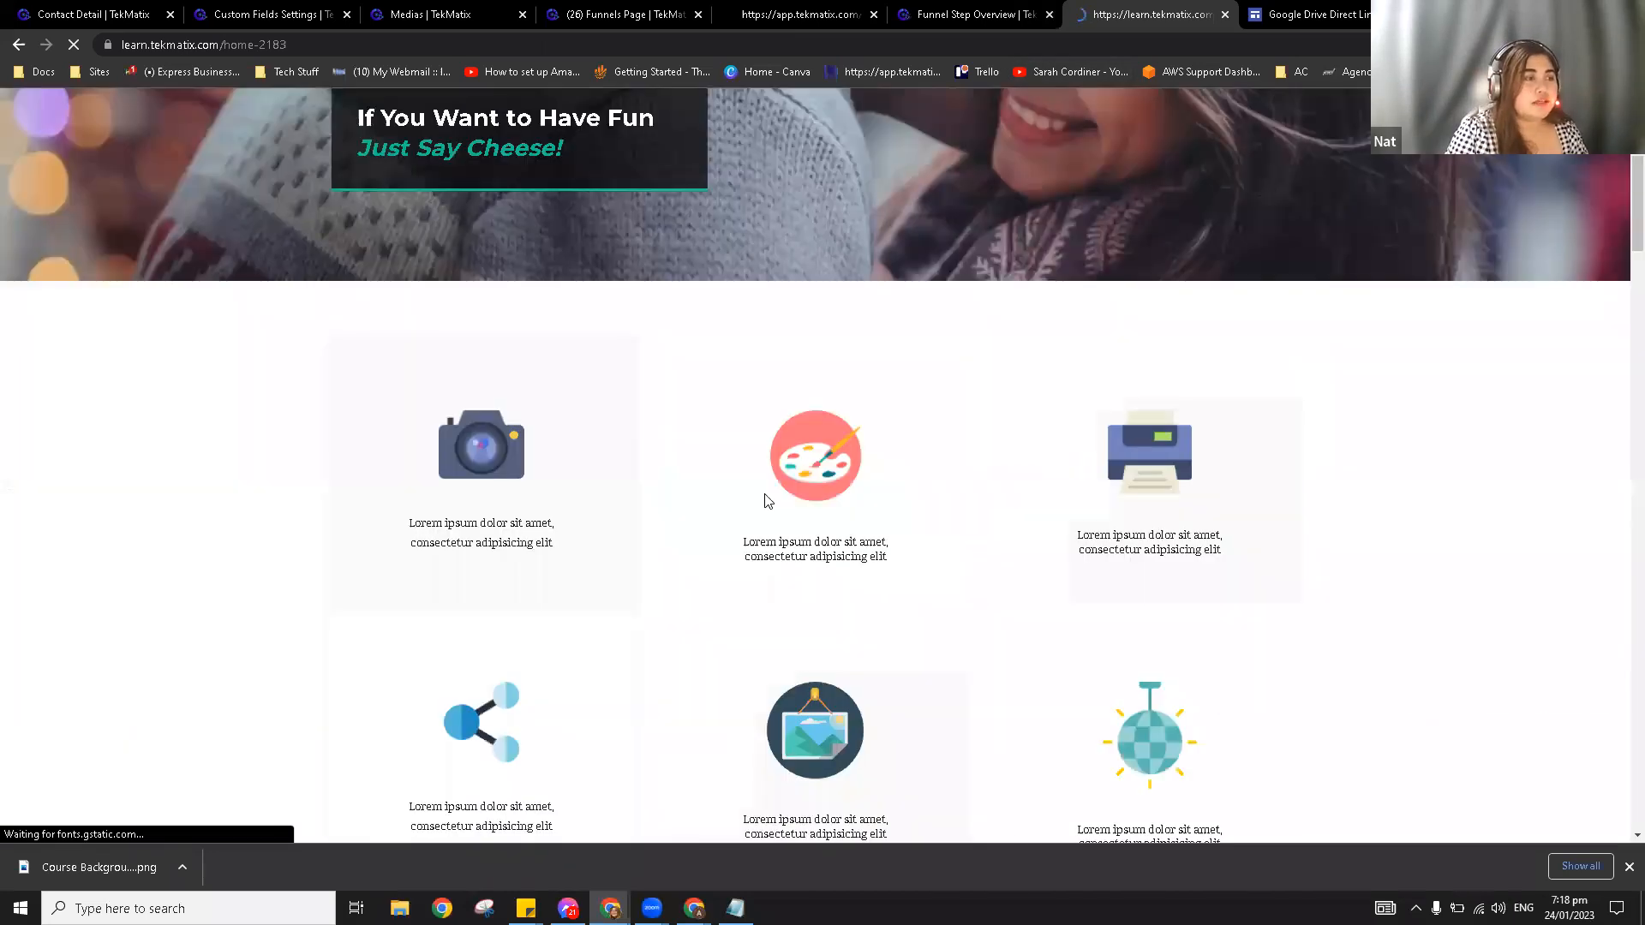
scroll(437, 621, "down", 8)
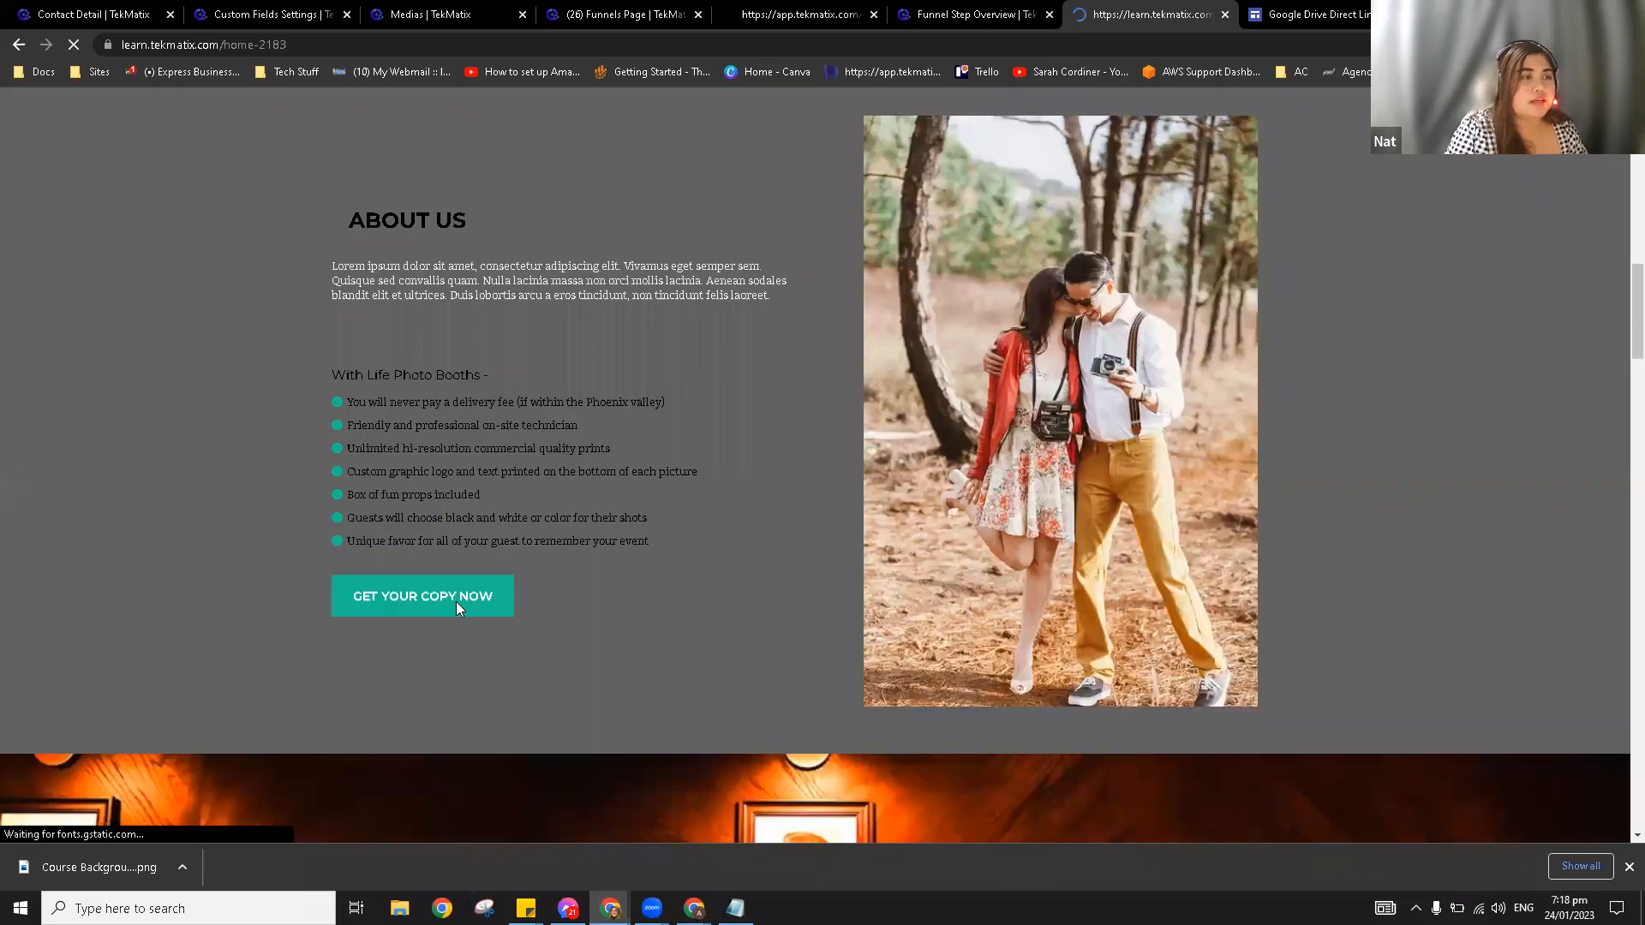
left_click(456, 602)
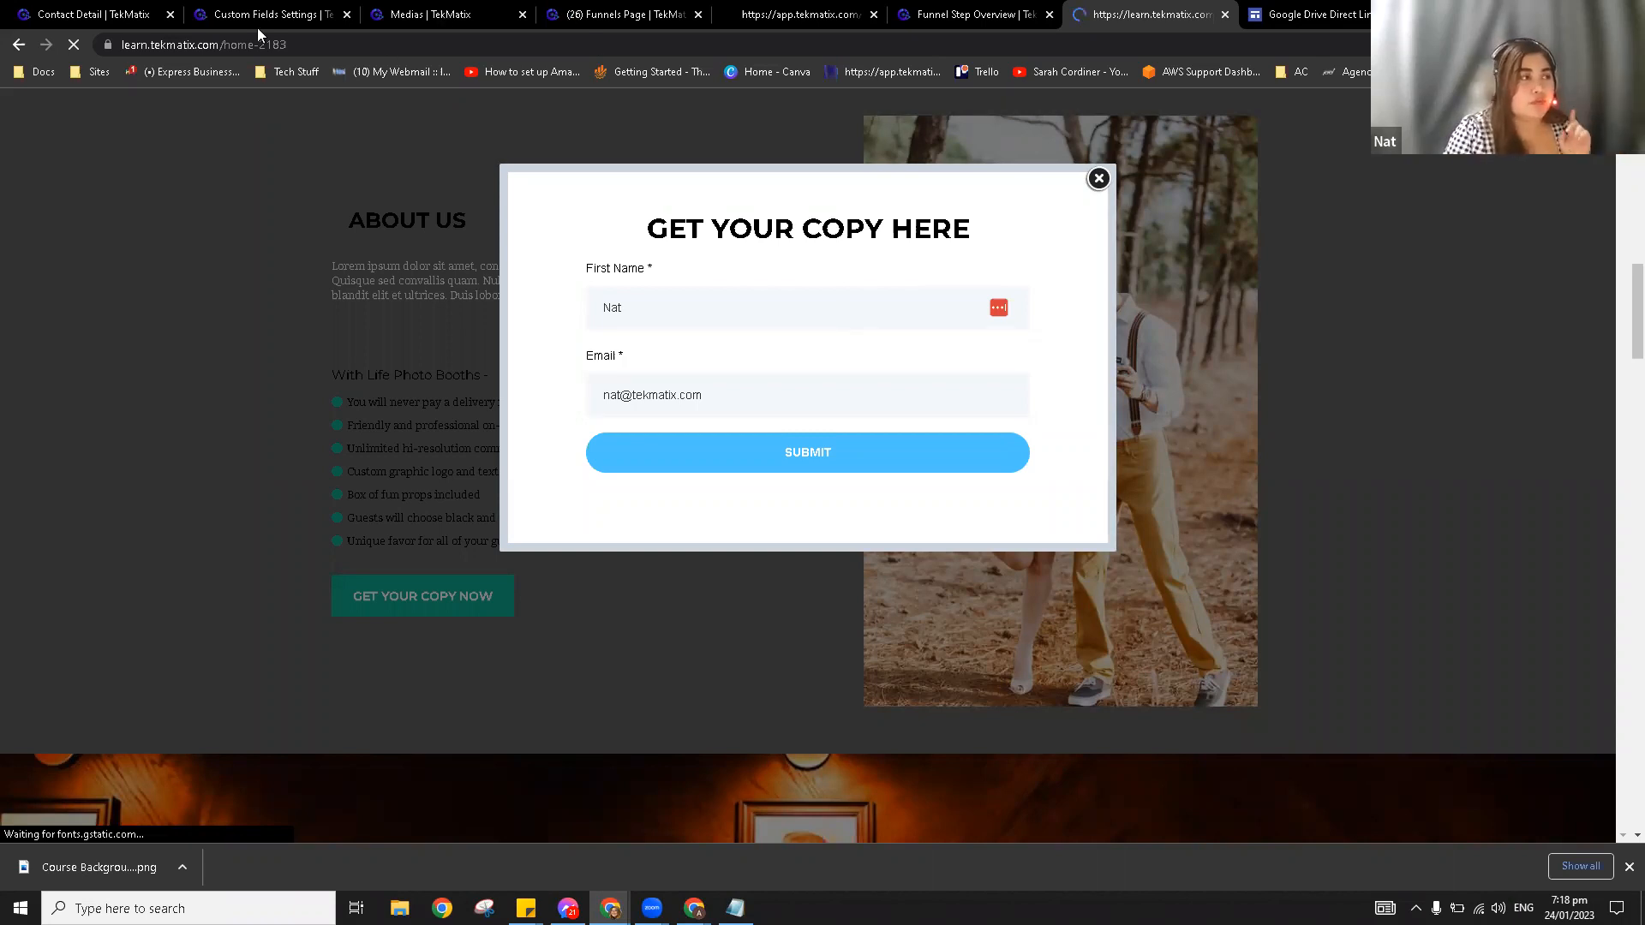
left_click(96, 19)
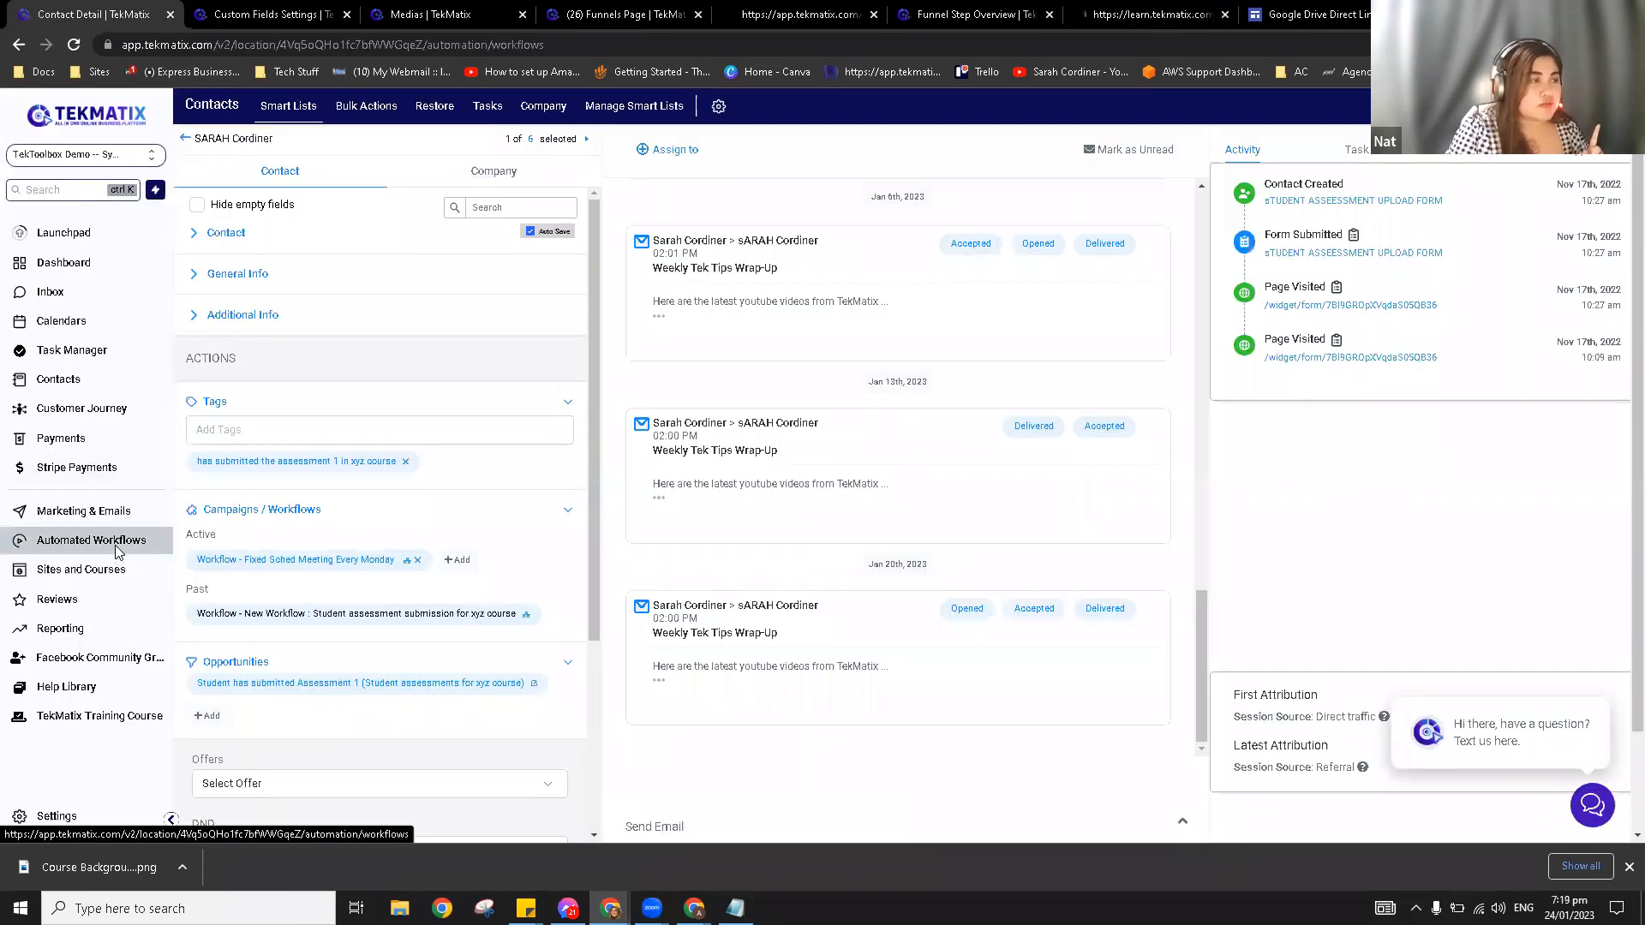
Step: From Automated Workflows, create a new blank workflow using Start from scratch
left_click(117, 547)
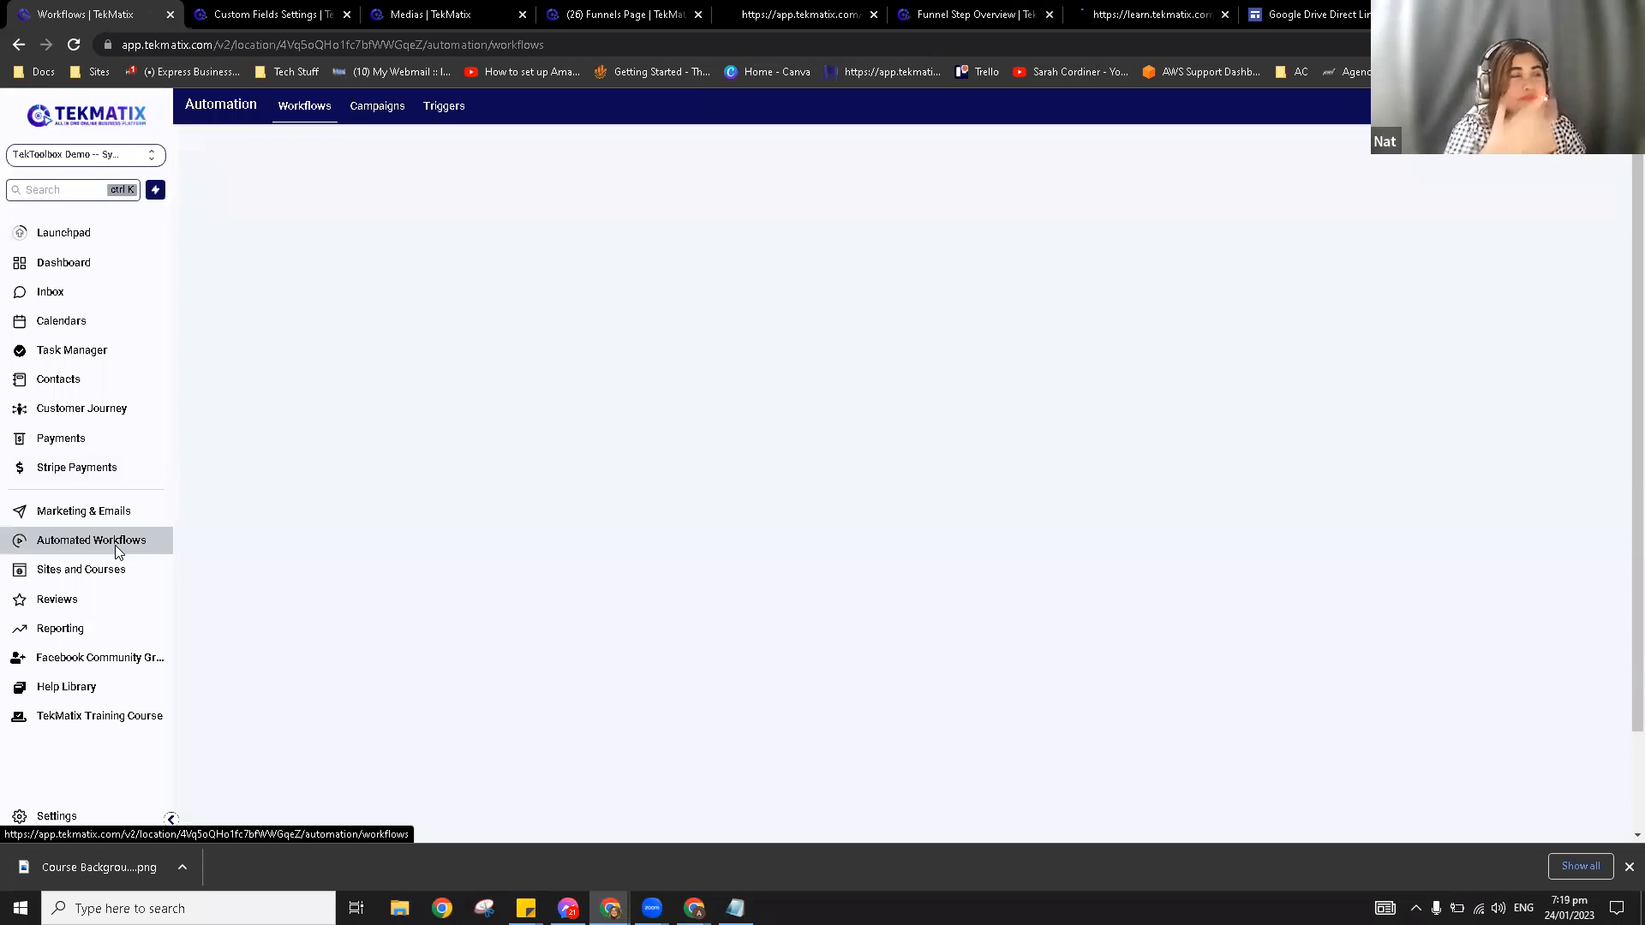
left_click(89, 412)
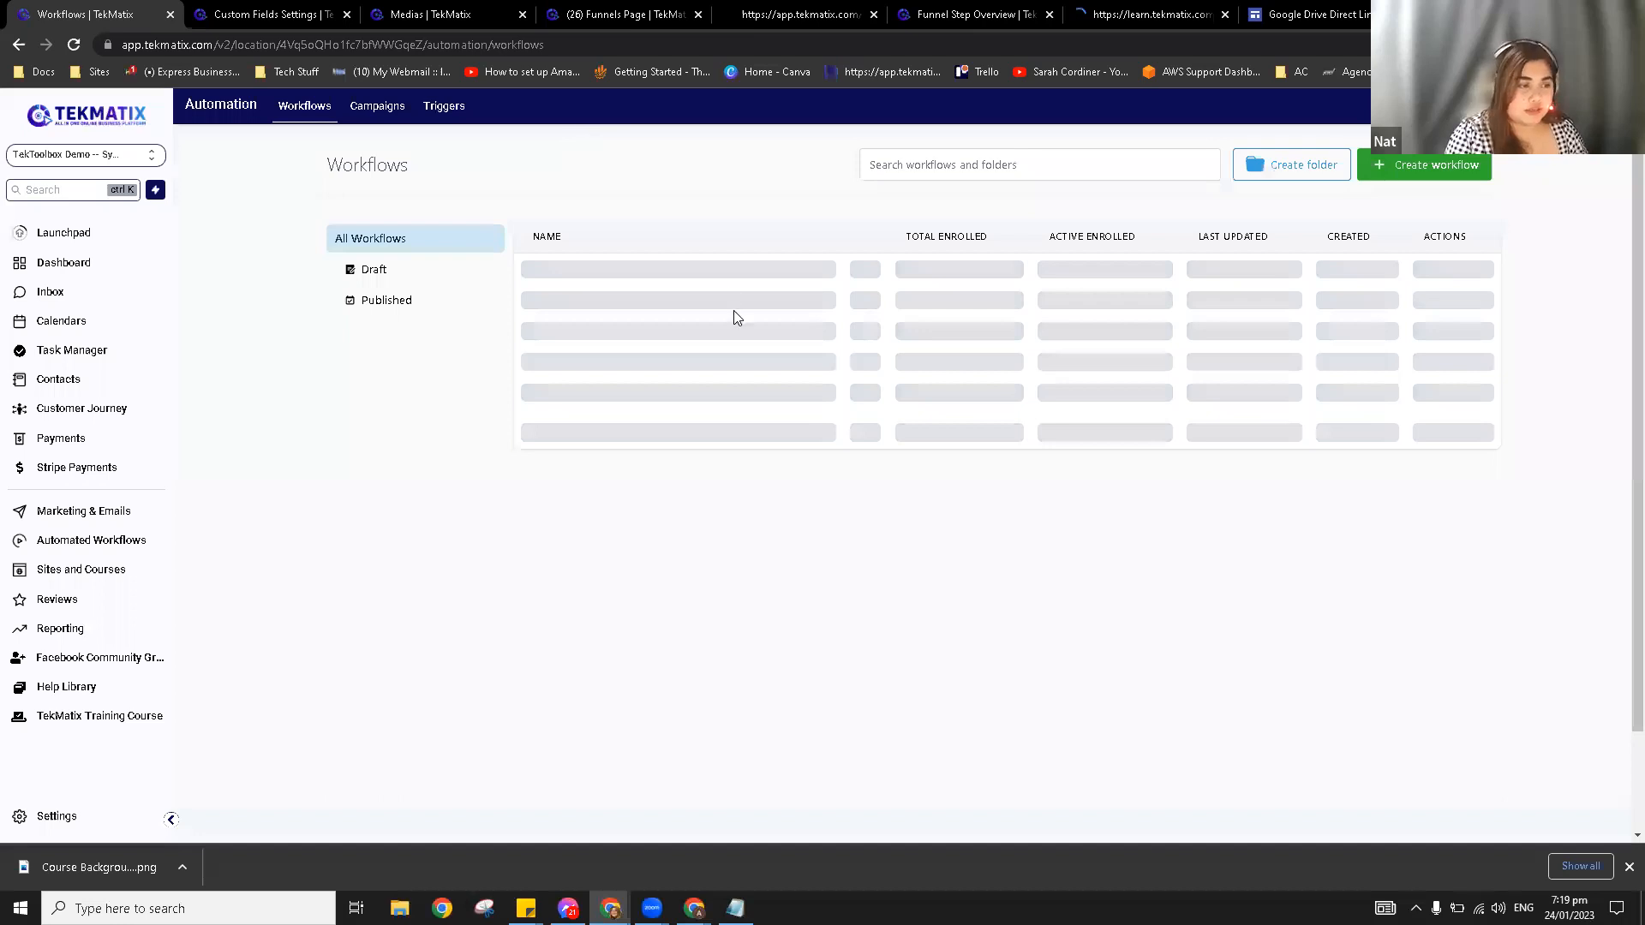
scroll(874, 569, "down", 2)
scroll(753, 460, "up", 2)
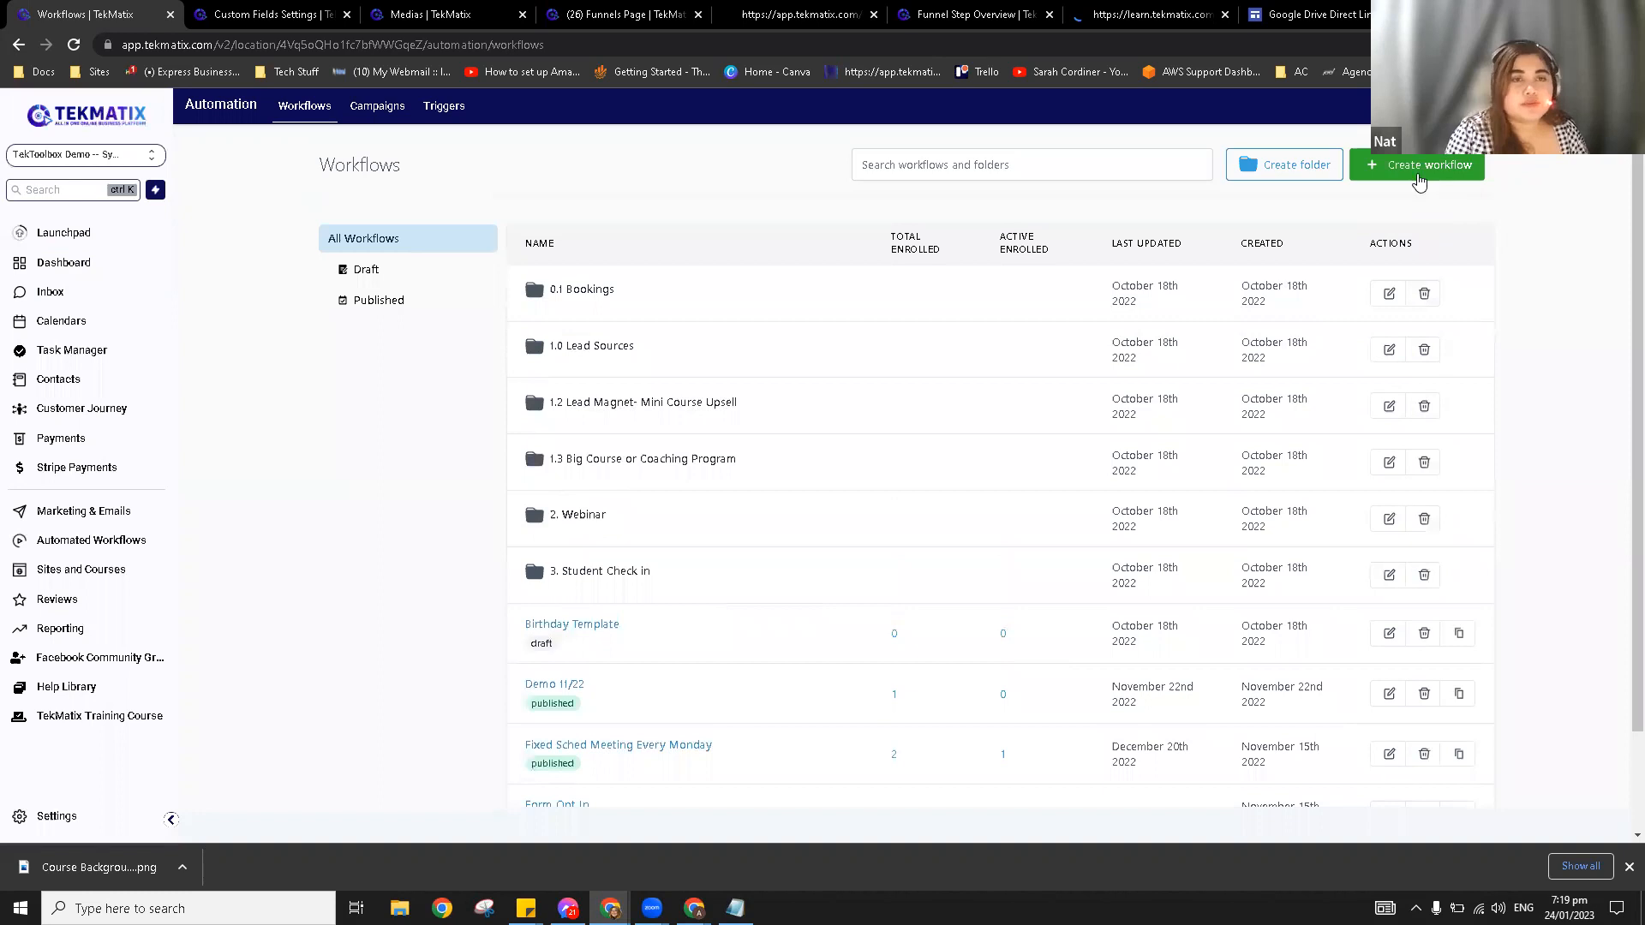
left_click(1433, 177)
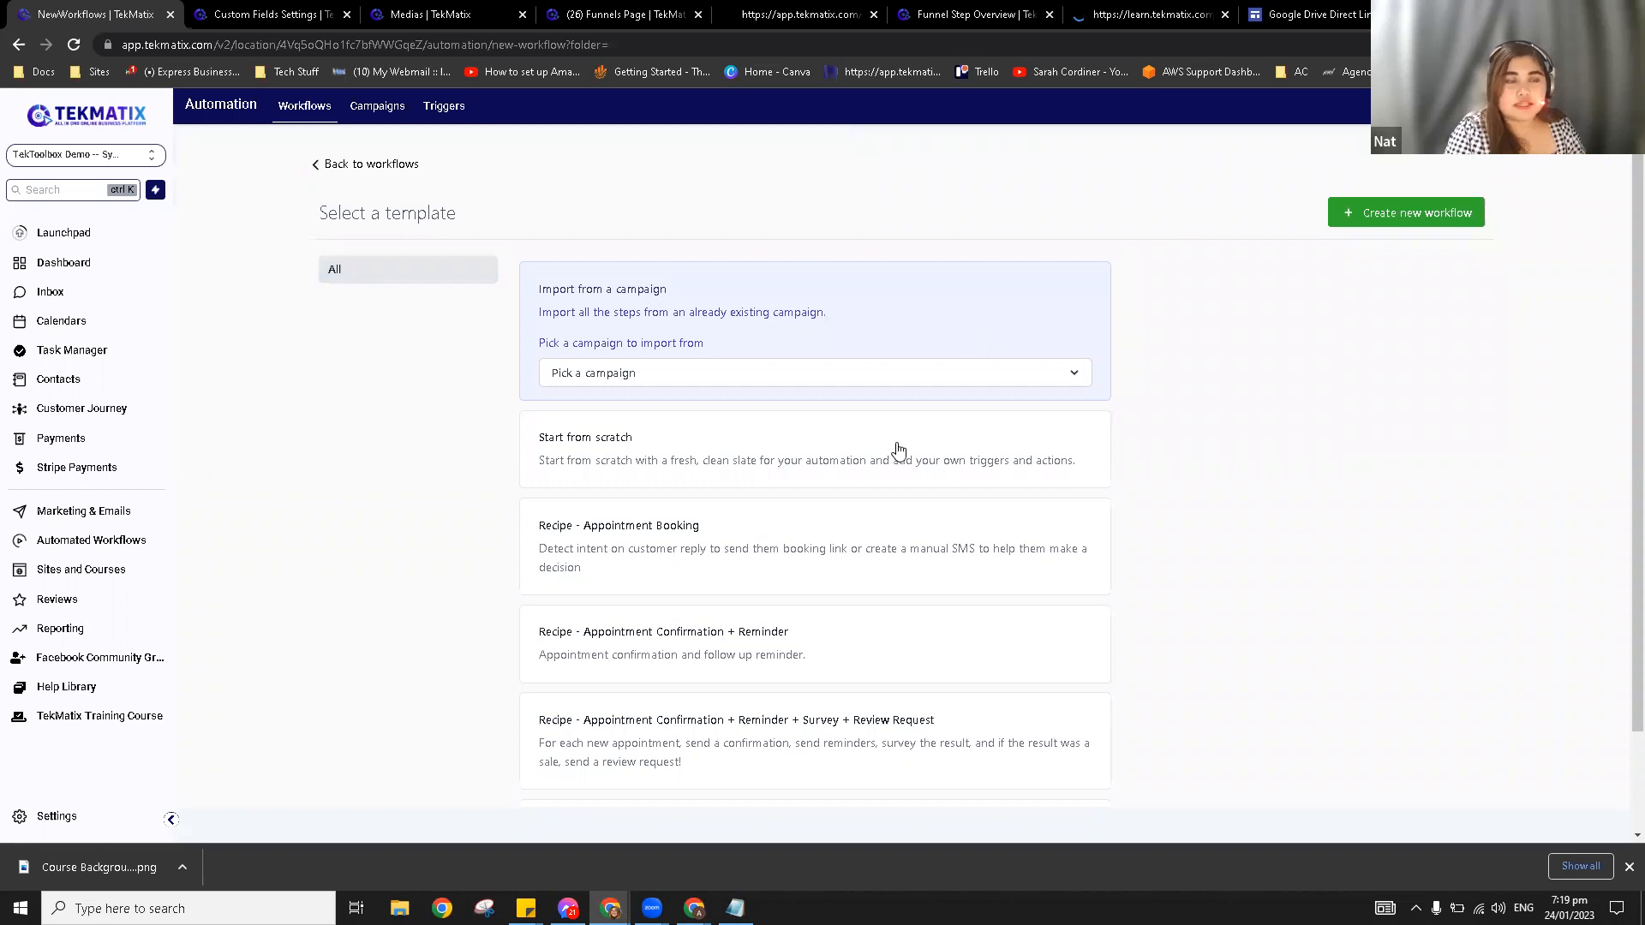
left_click(897, 448)
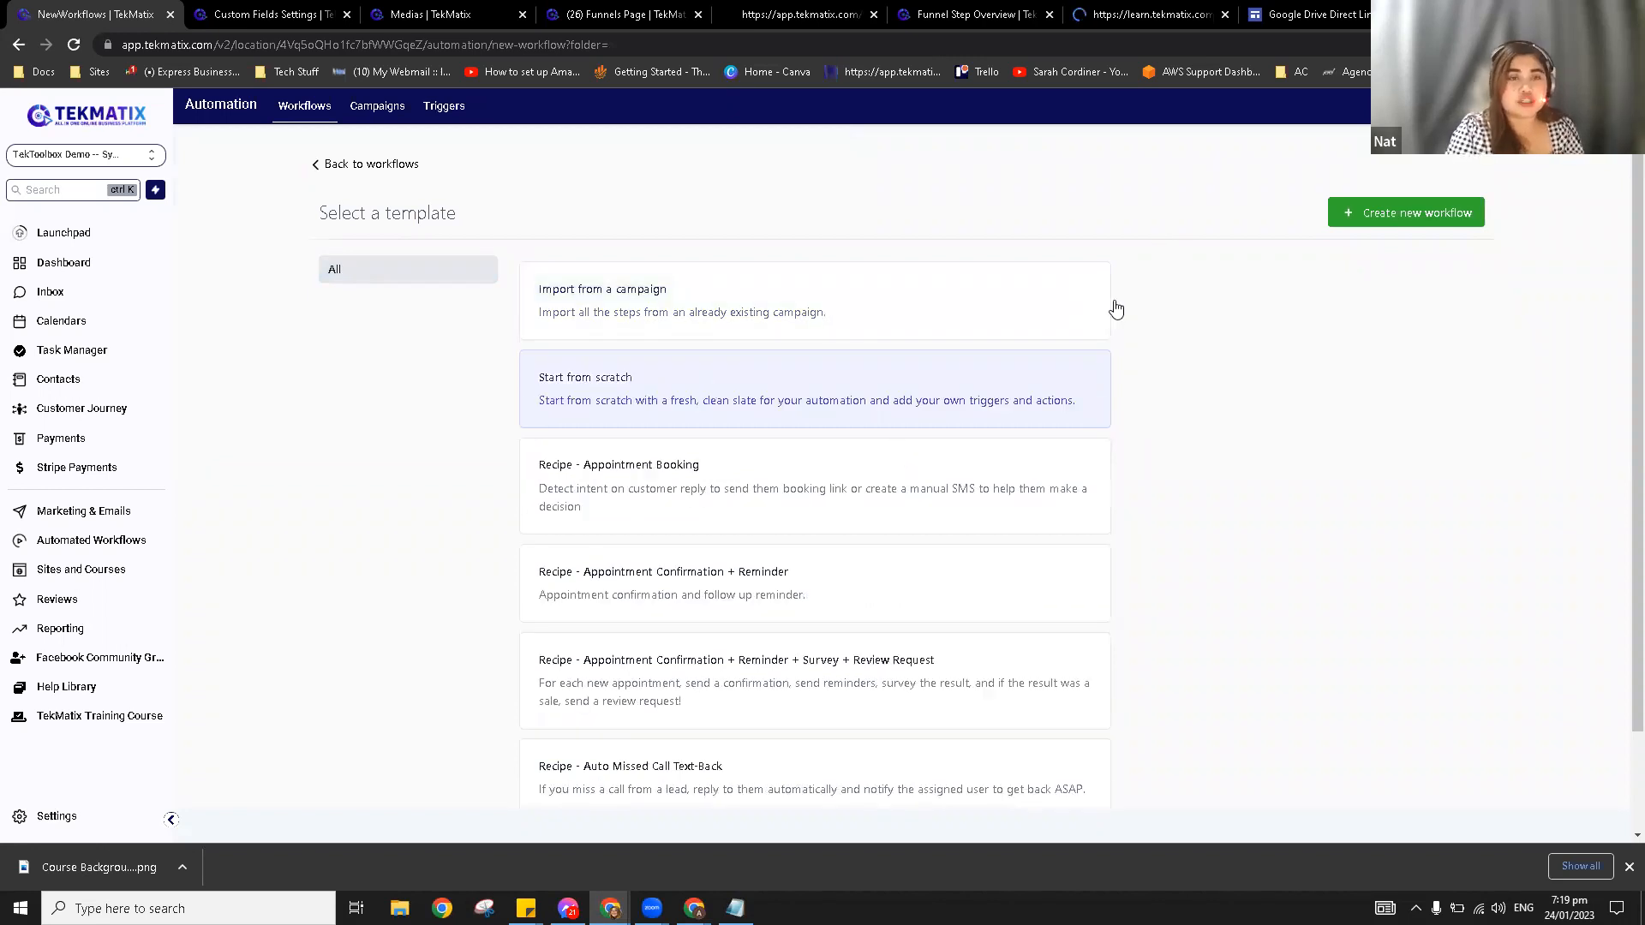
left_click(1407, 218)
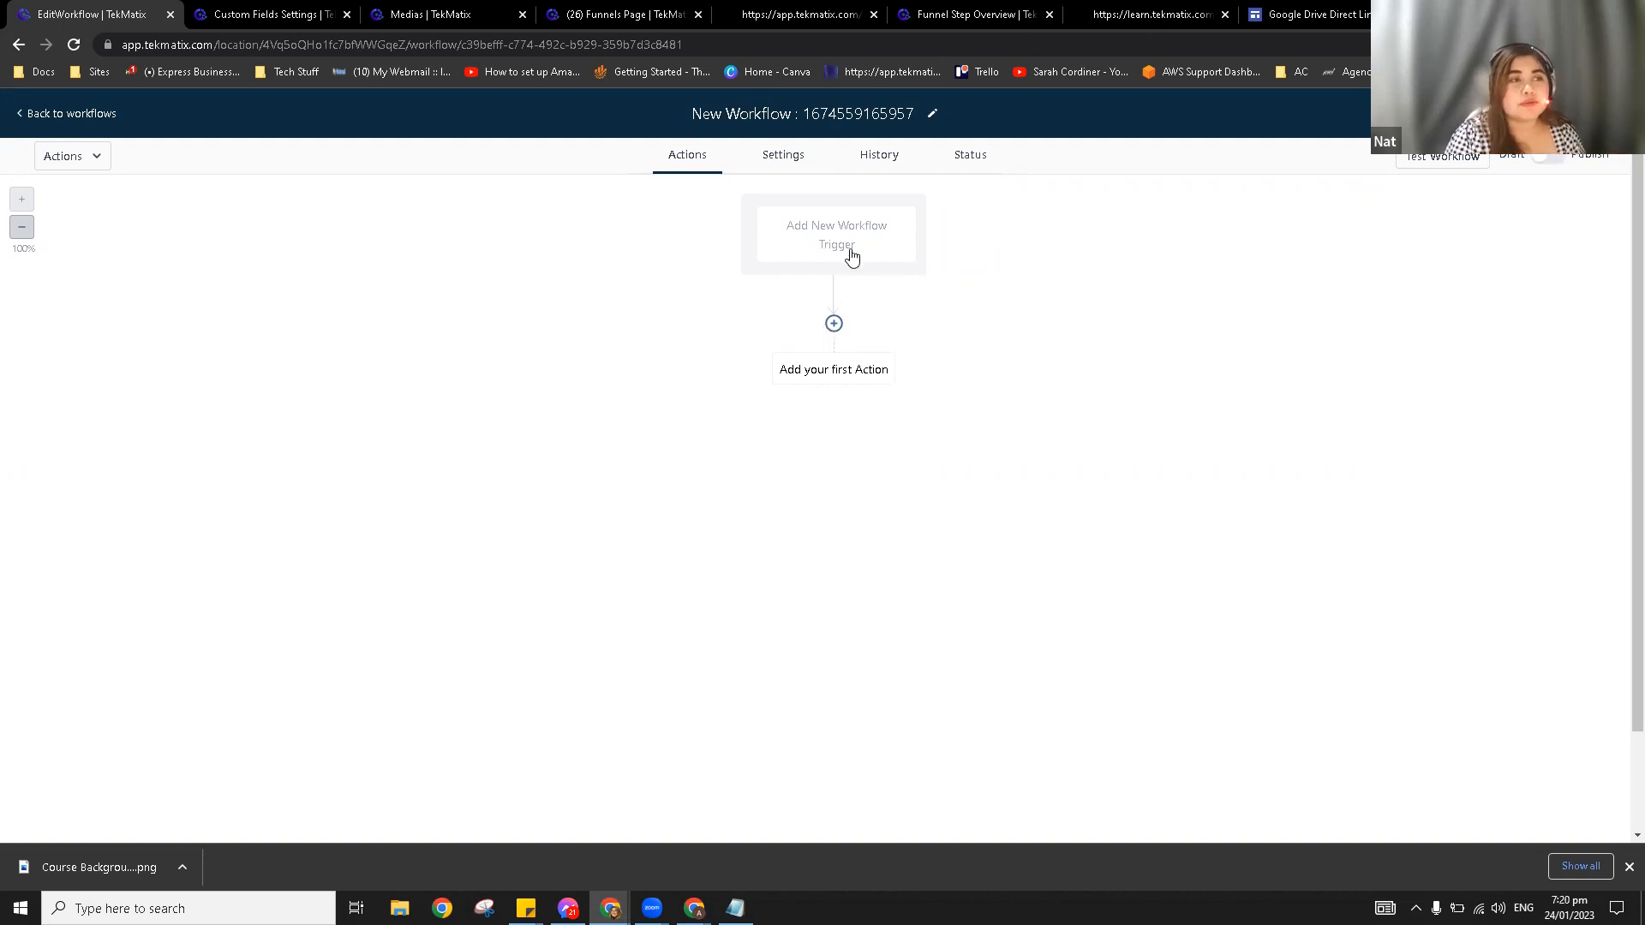
Step: Title the workflow 'Demo 1/24/23' and bring up the list of workflow triggers
left_click(845, 116)
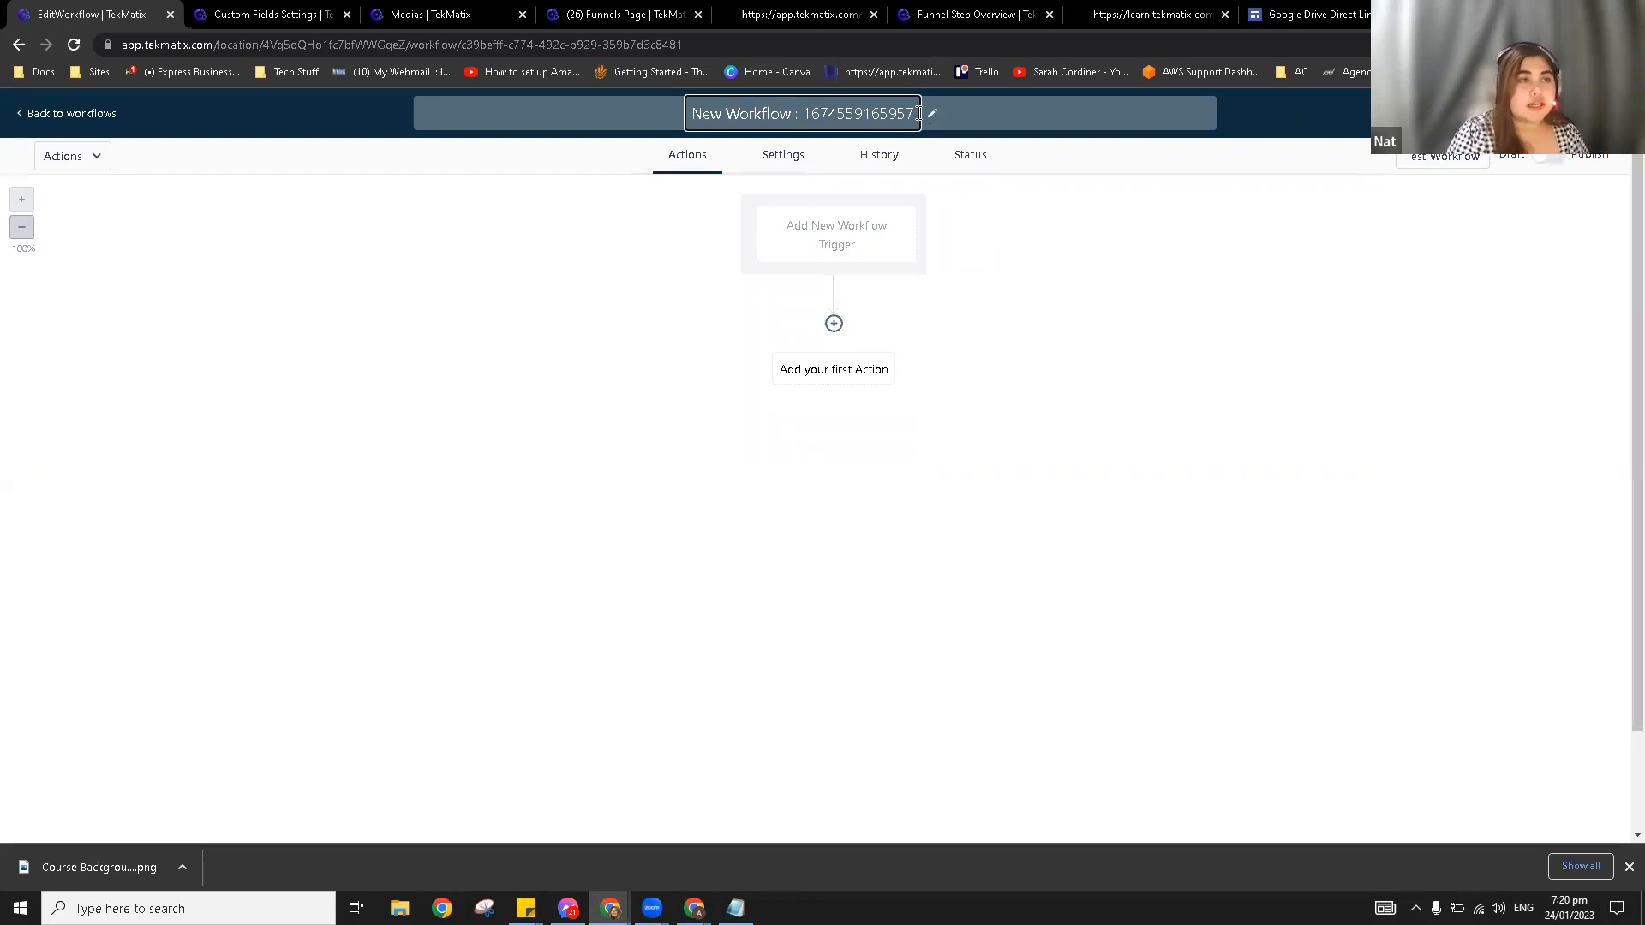
left_click_drag(916, 112, 711, 120)
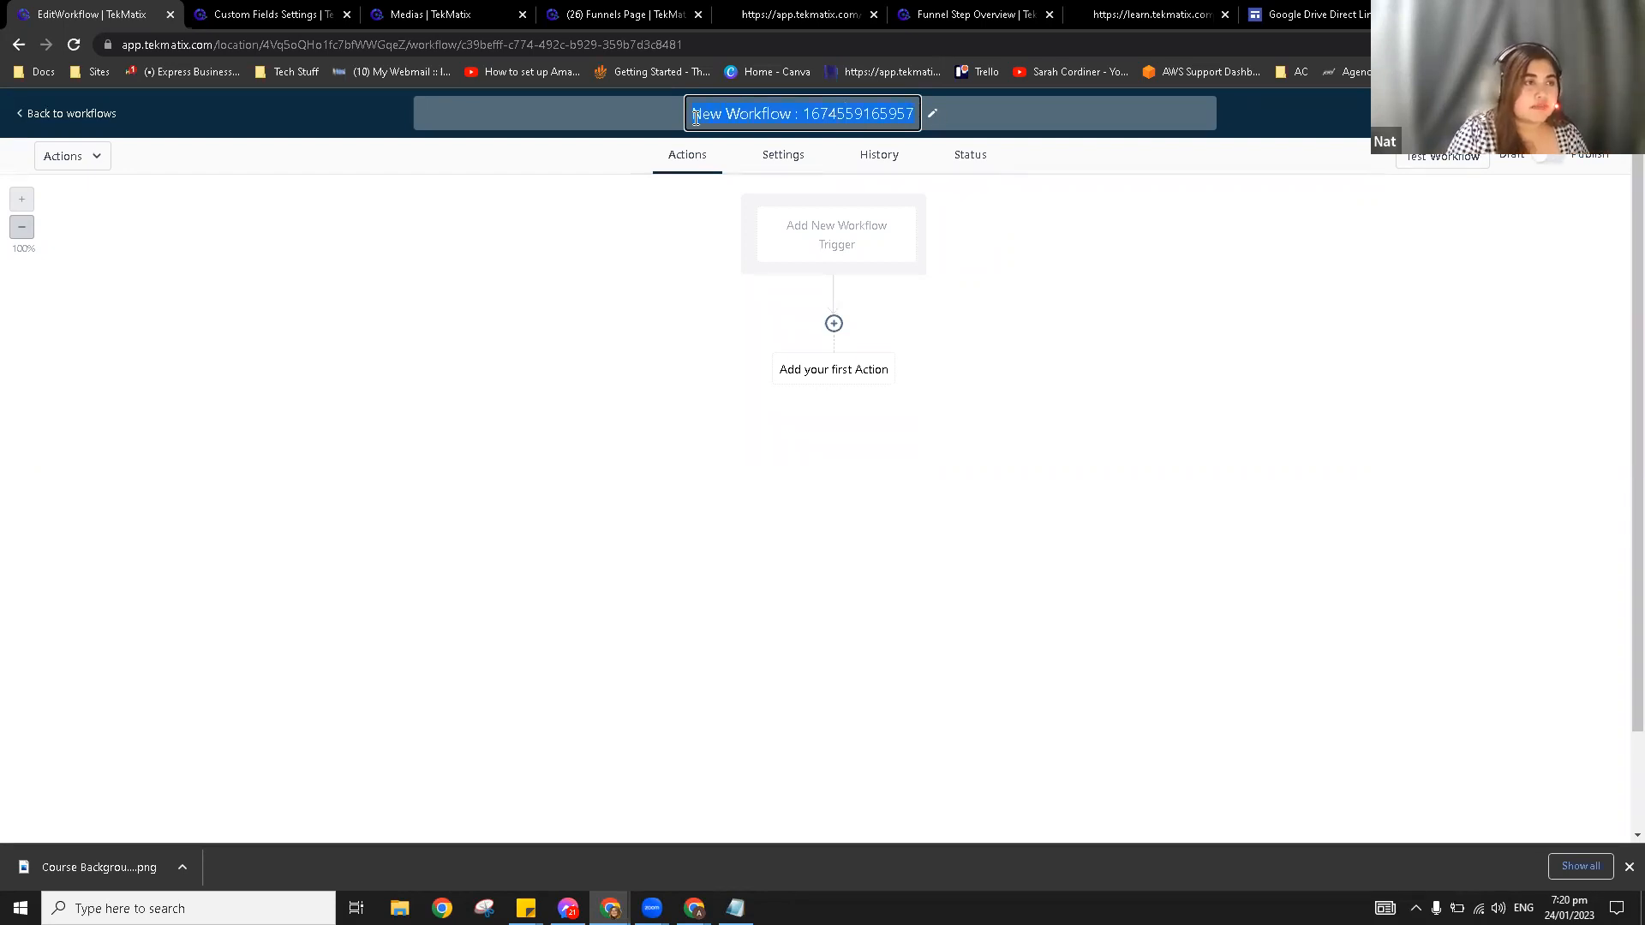
type("Demo 1")
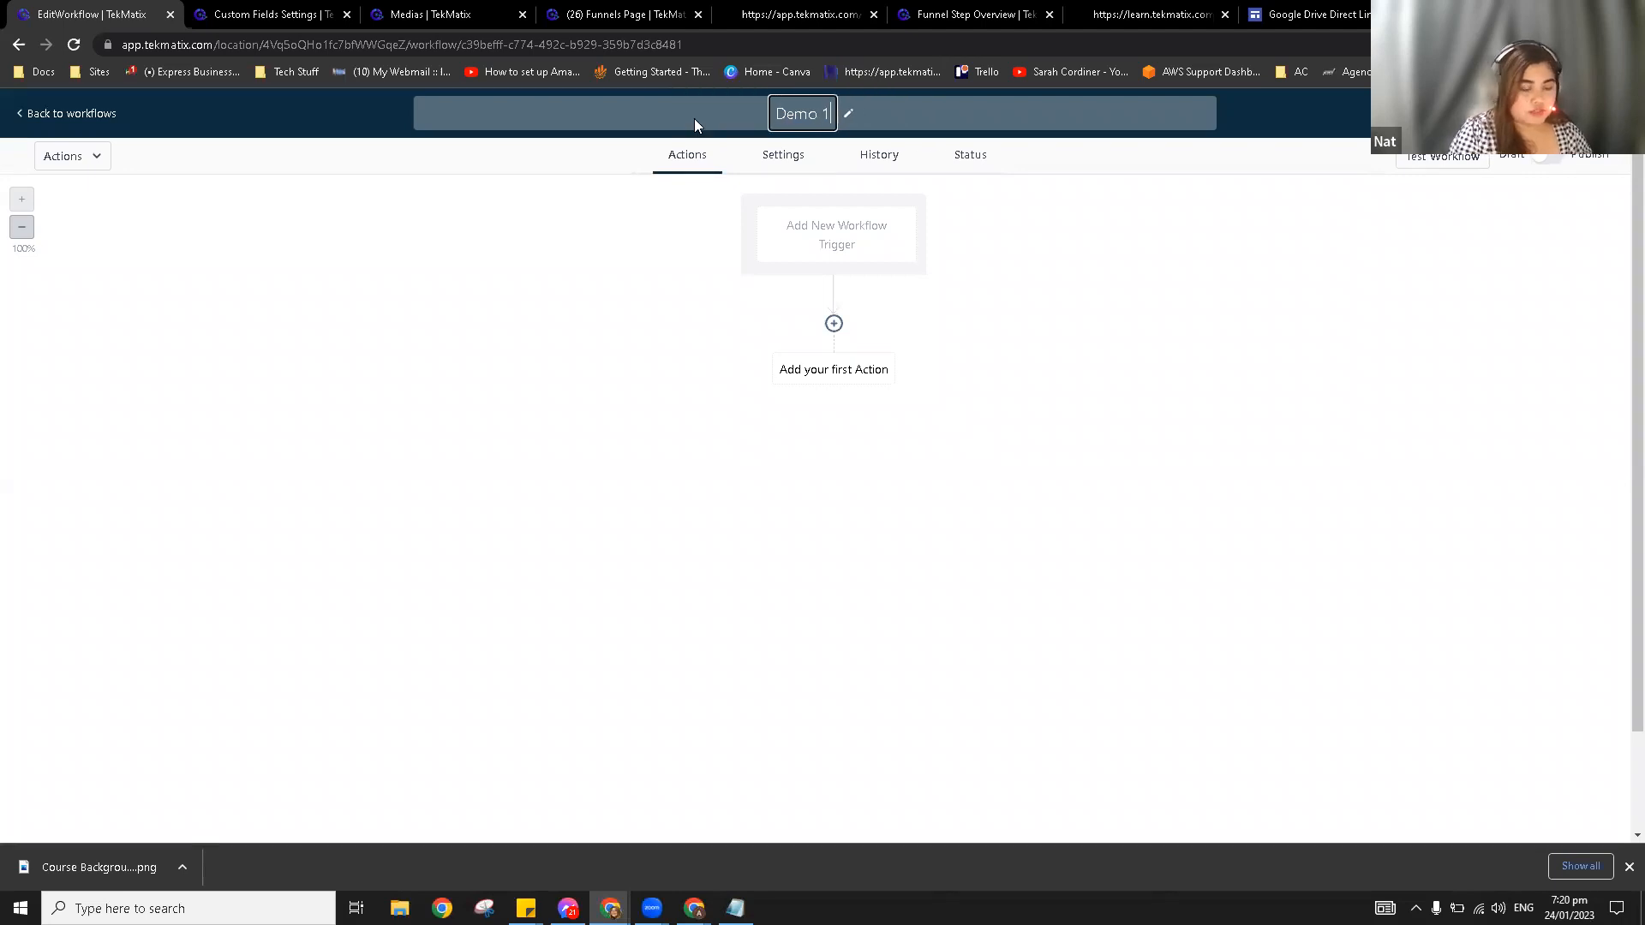
type("/24/23")
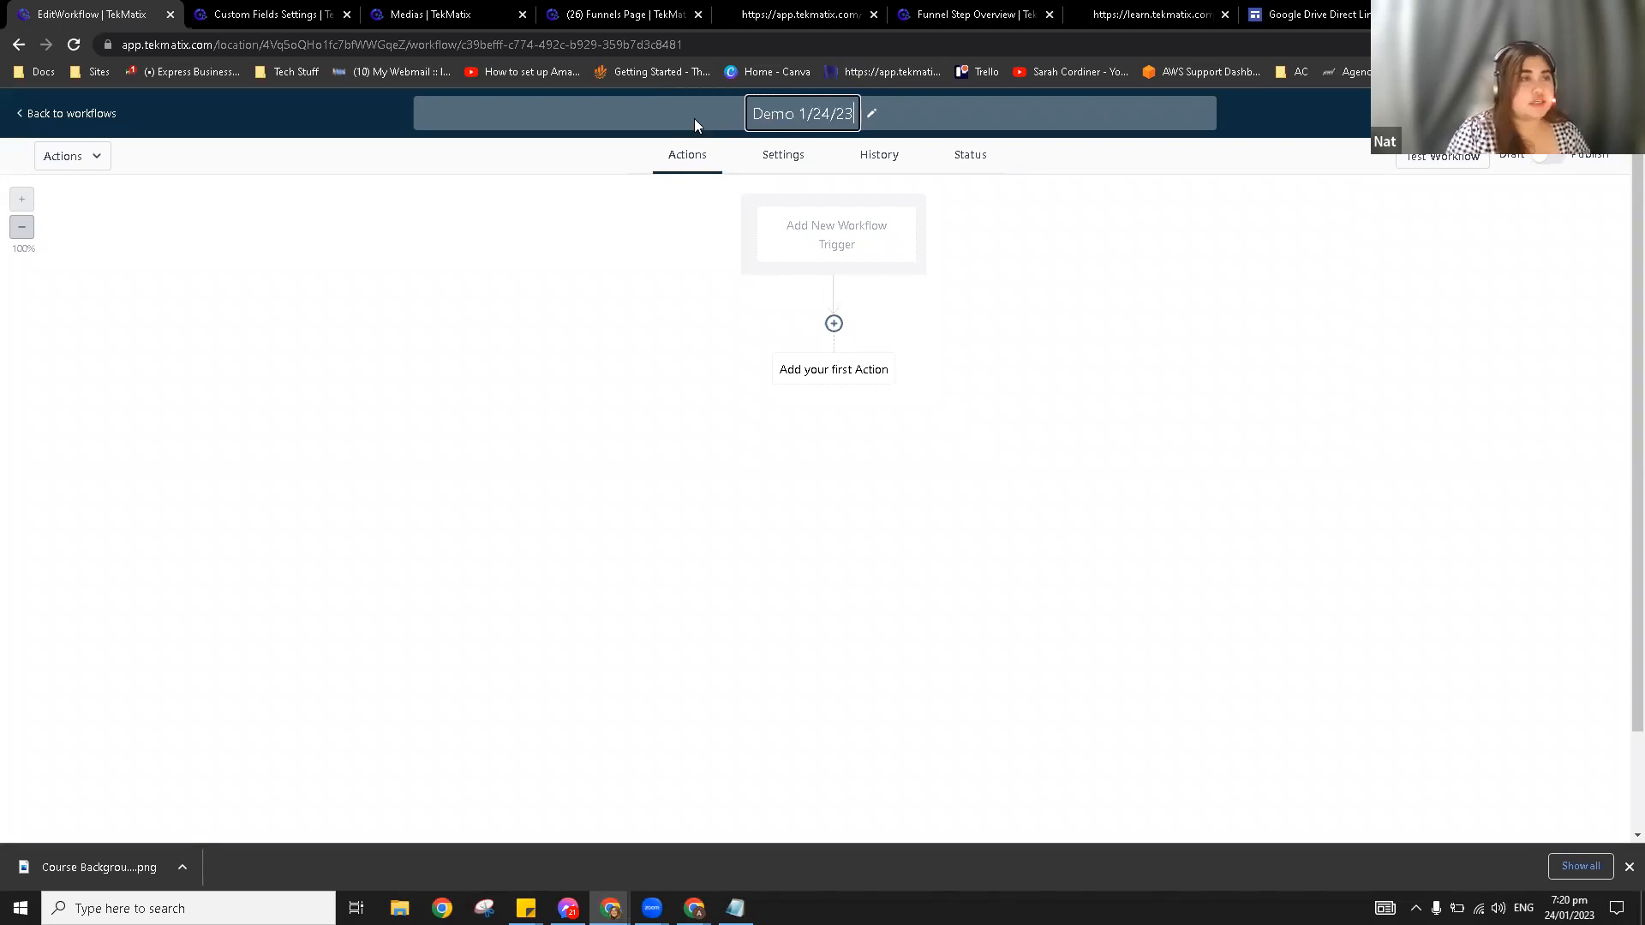
left_click(686, 304)
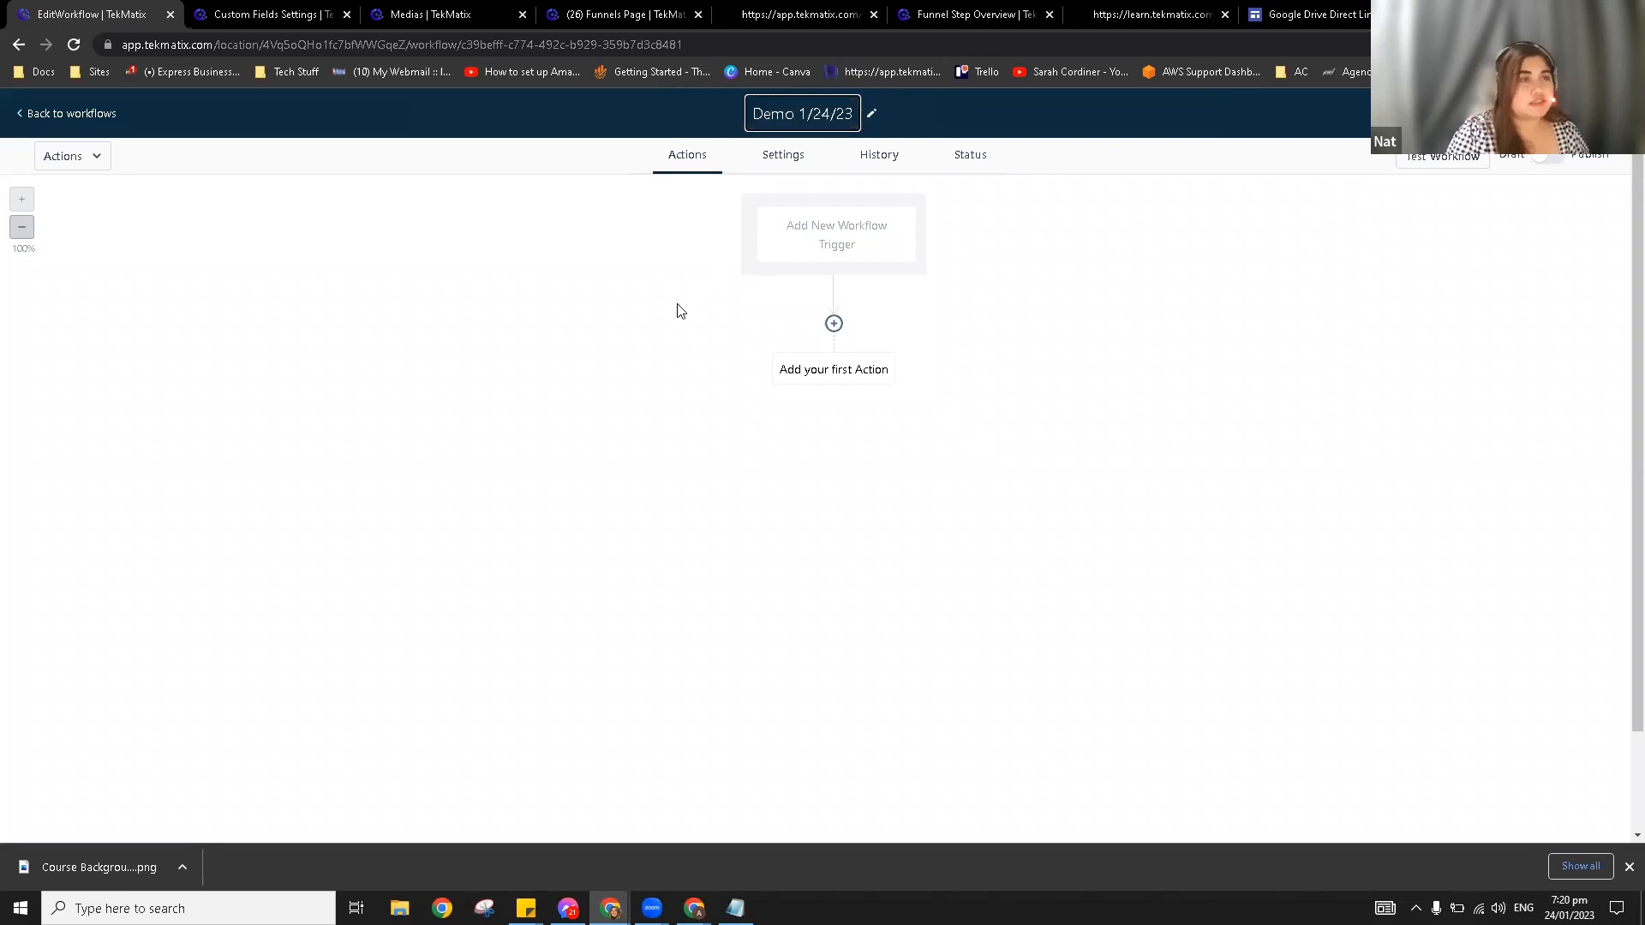
left_click(866, 248)
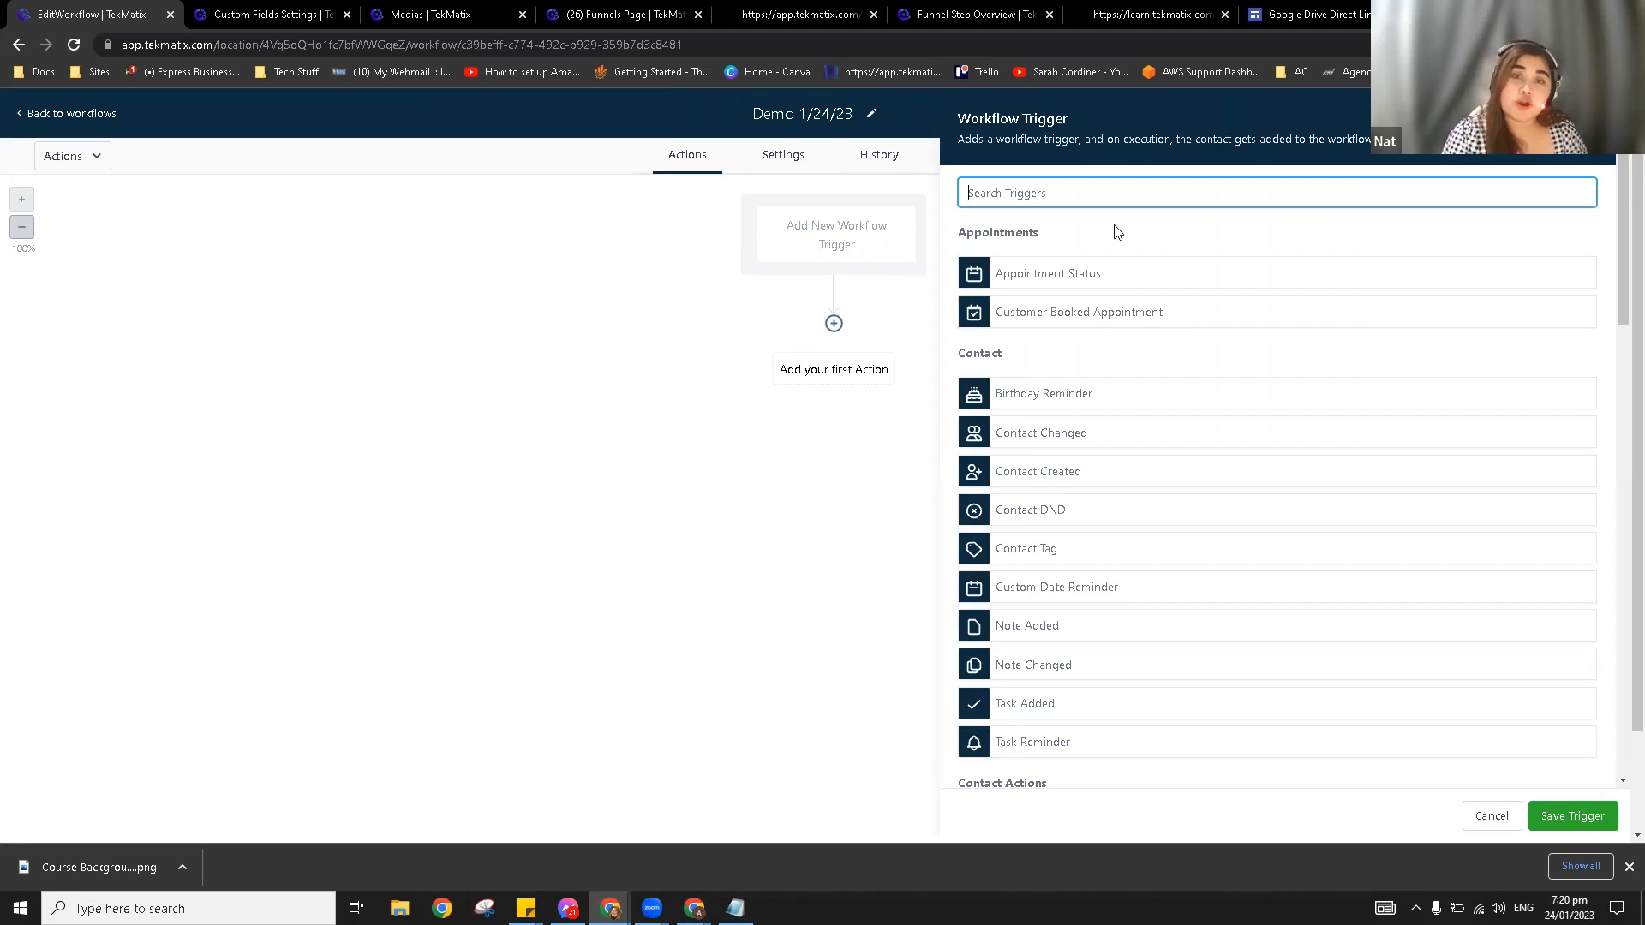
Step: Add a Form Submitted trigger filtered to 'Form is' Lead Magnet 1
left_click(1032, 196)
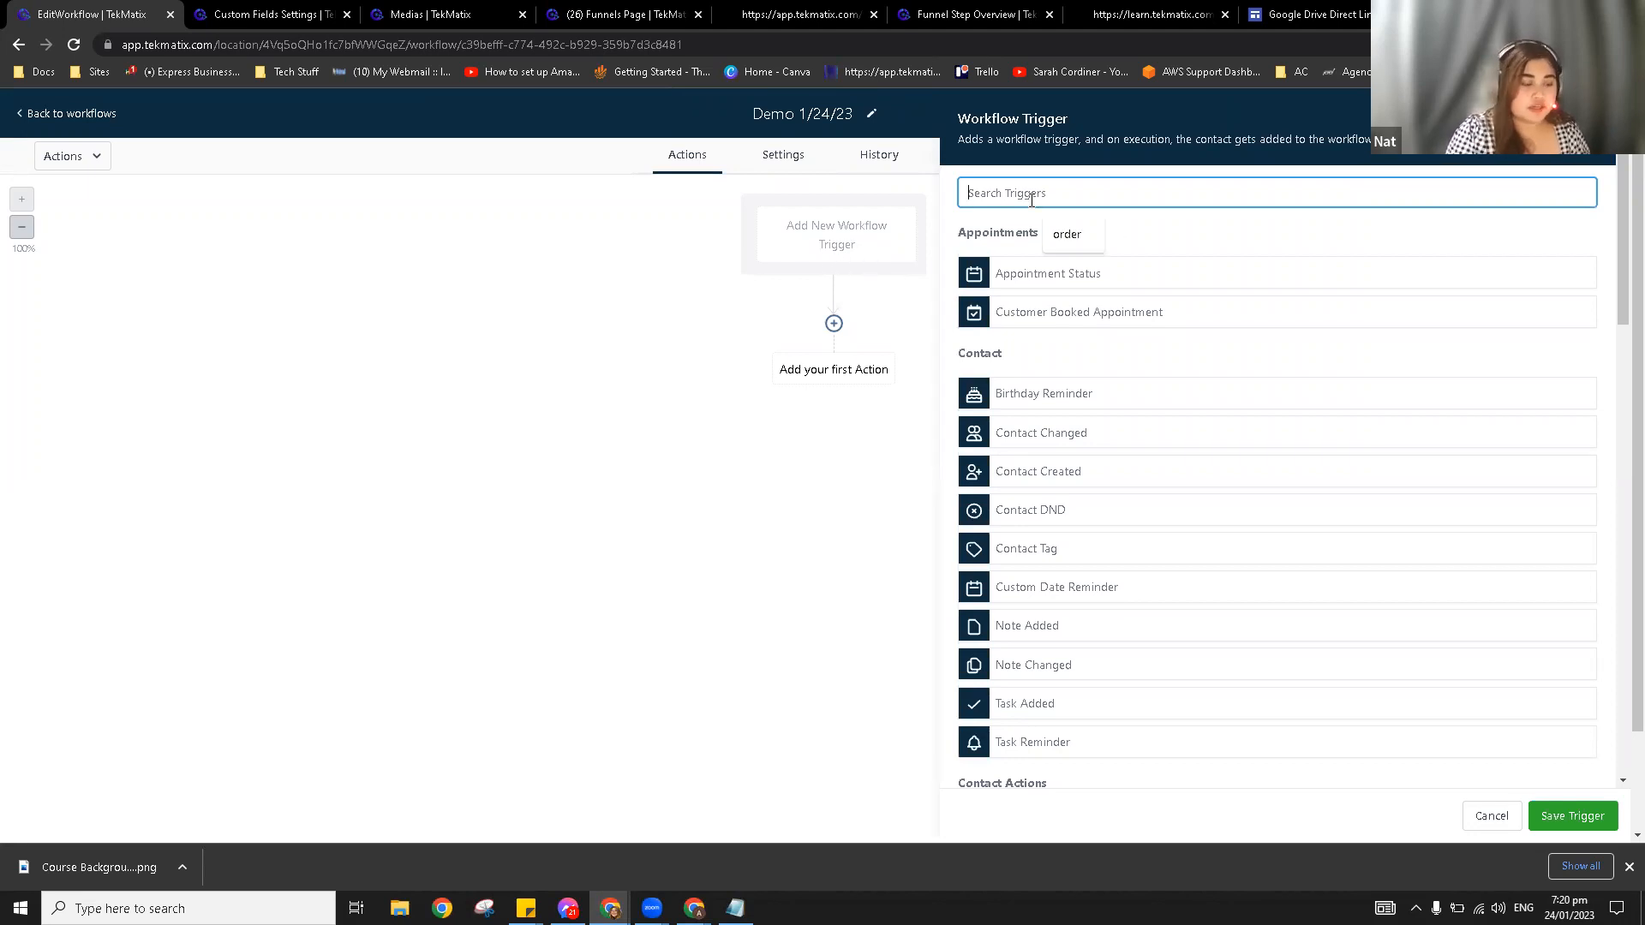
type("form")
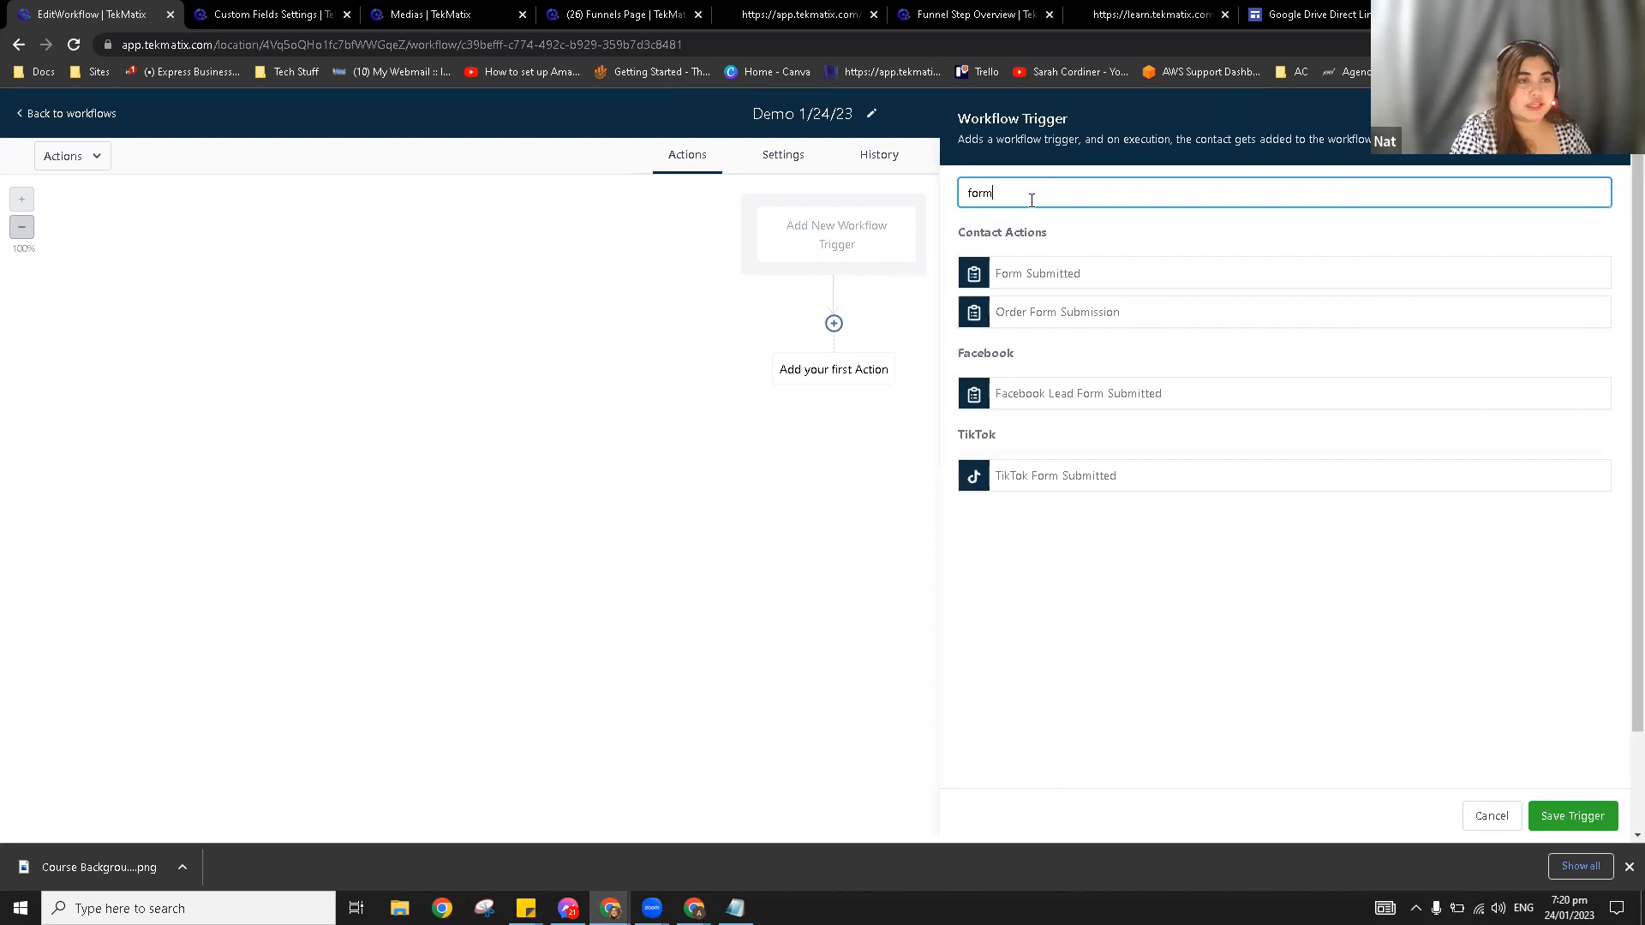
left_click(1026, 285)
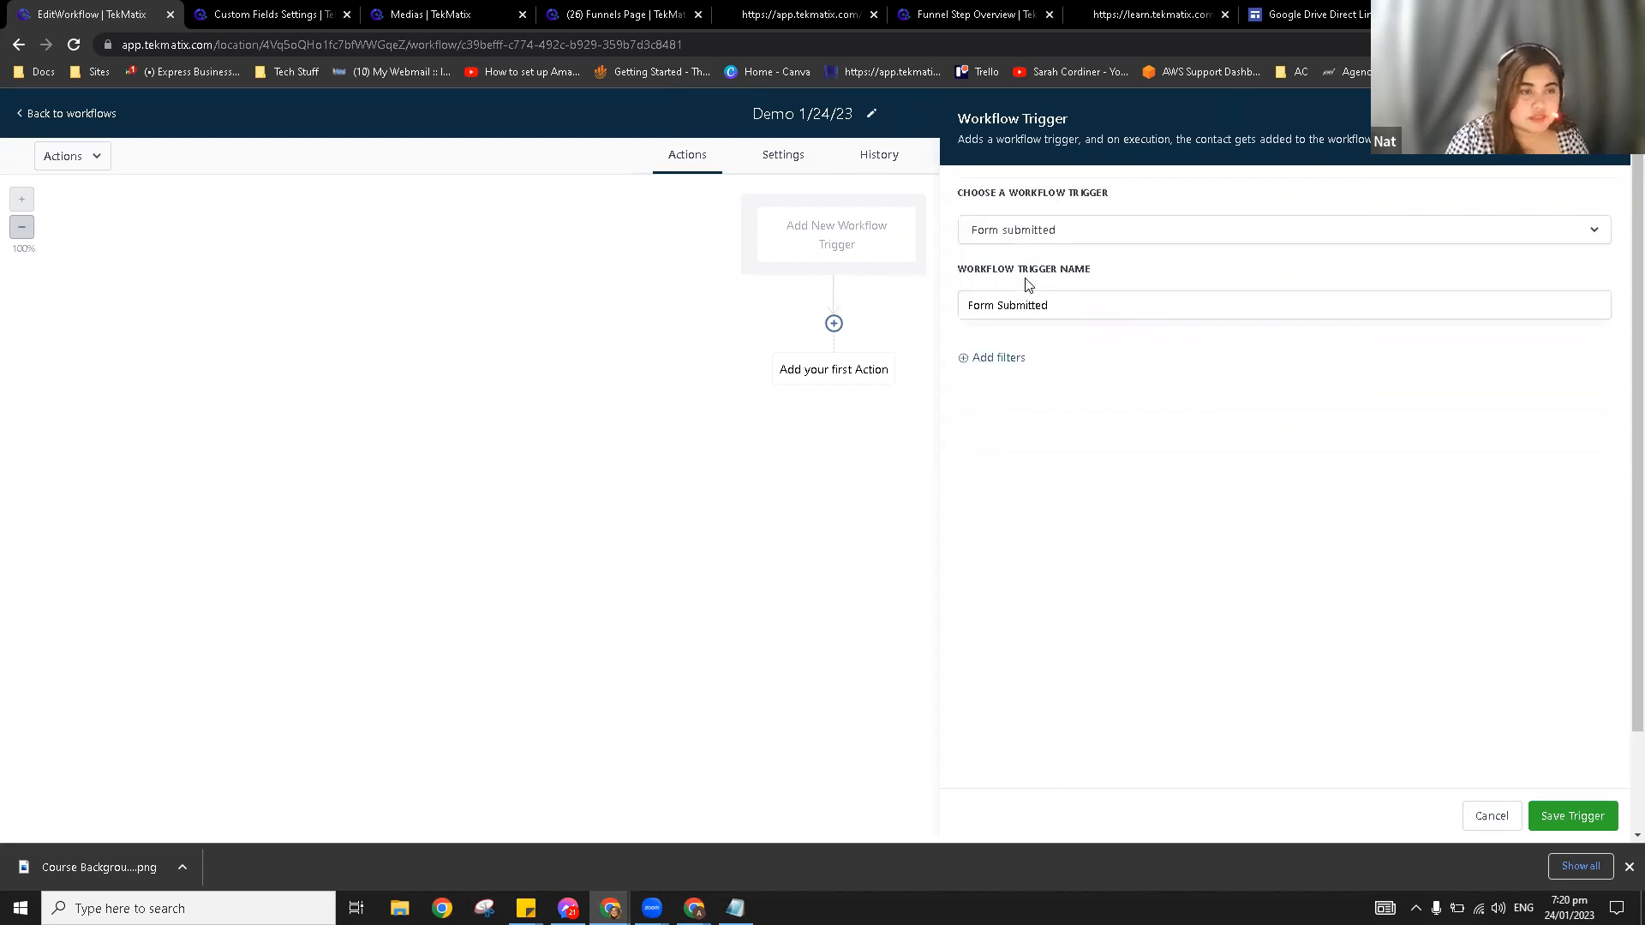
left_click(1016, 358)
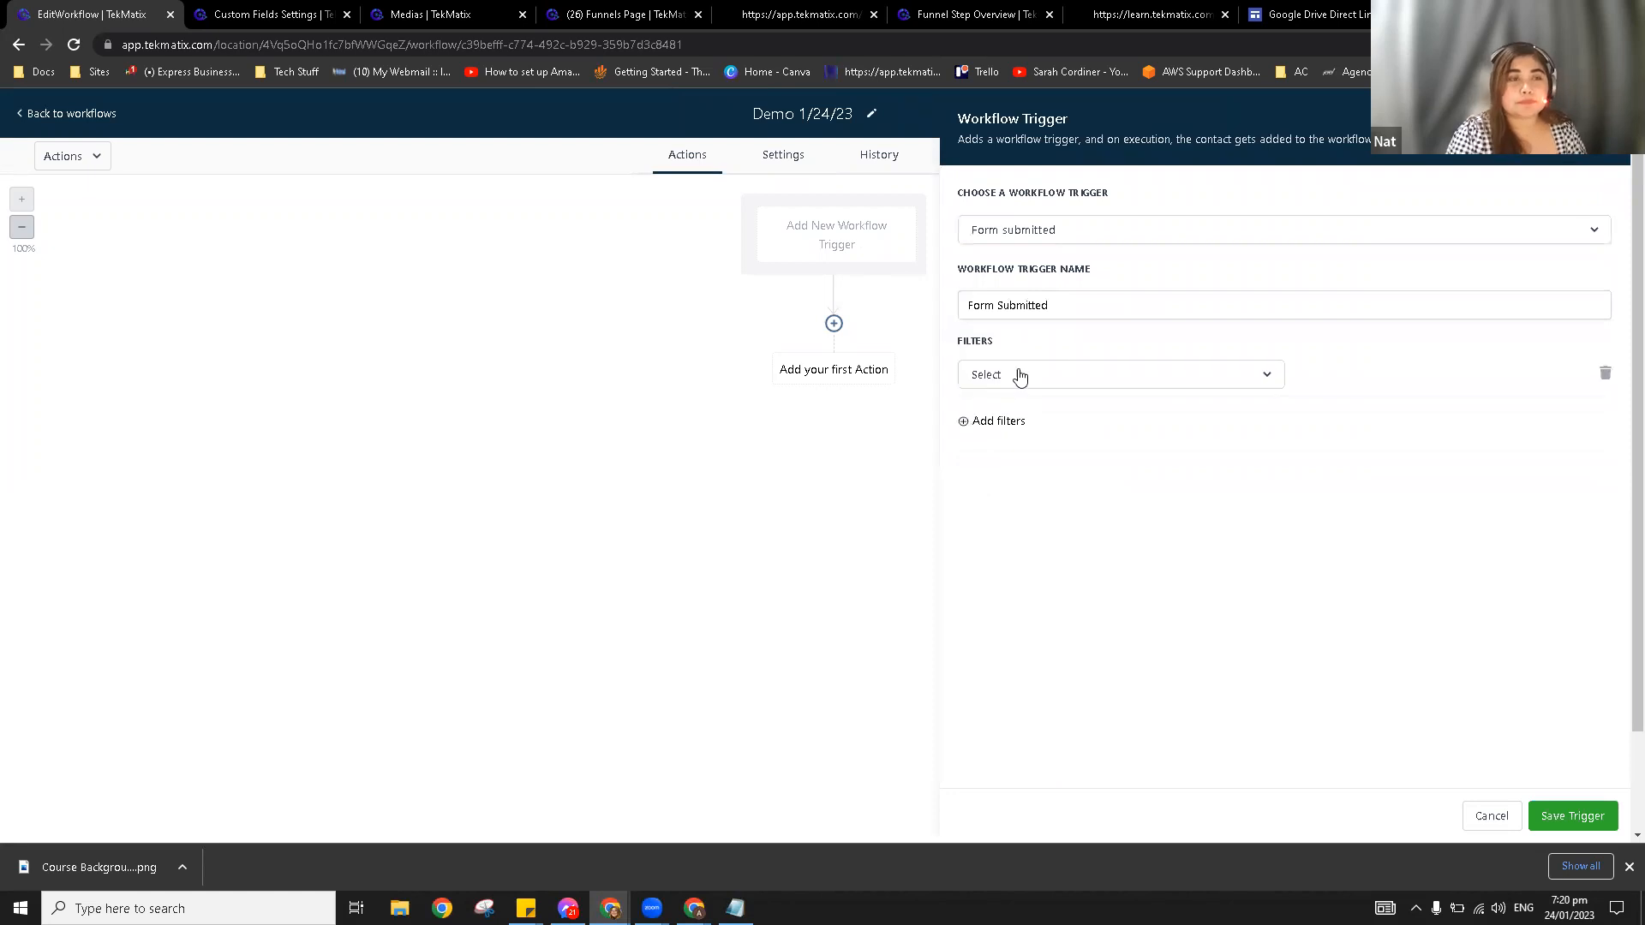
left_click(1024, 377)
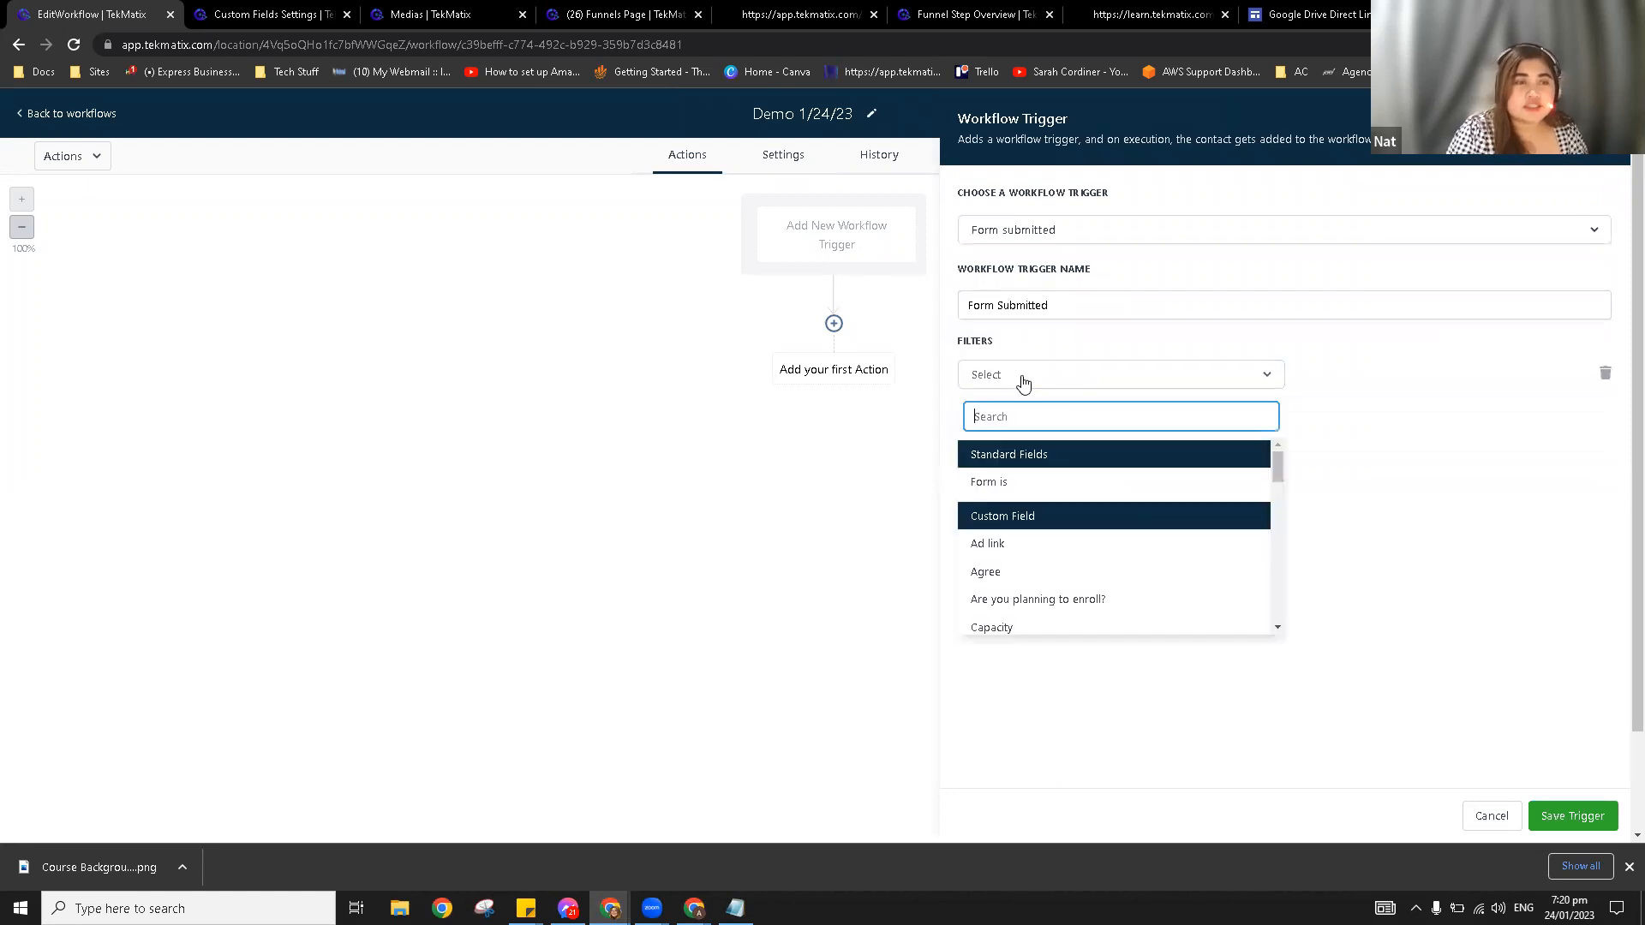
left_click(1027, 487)
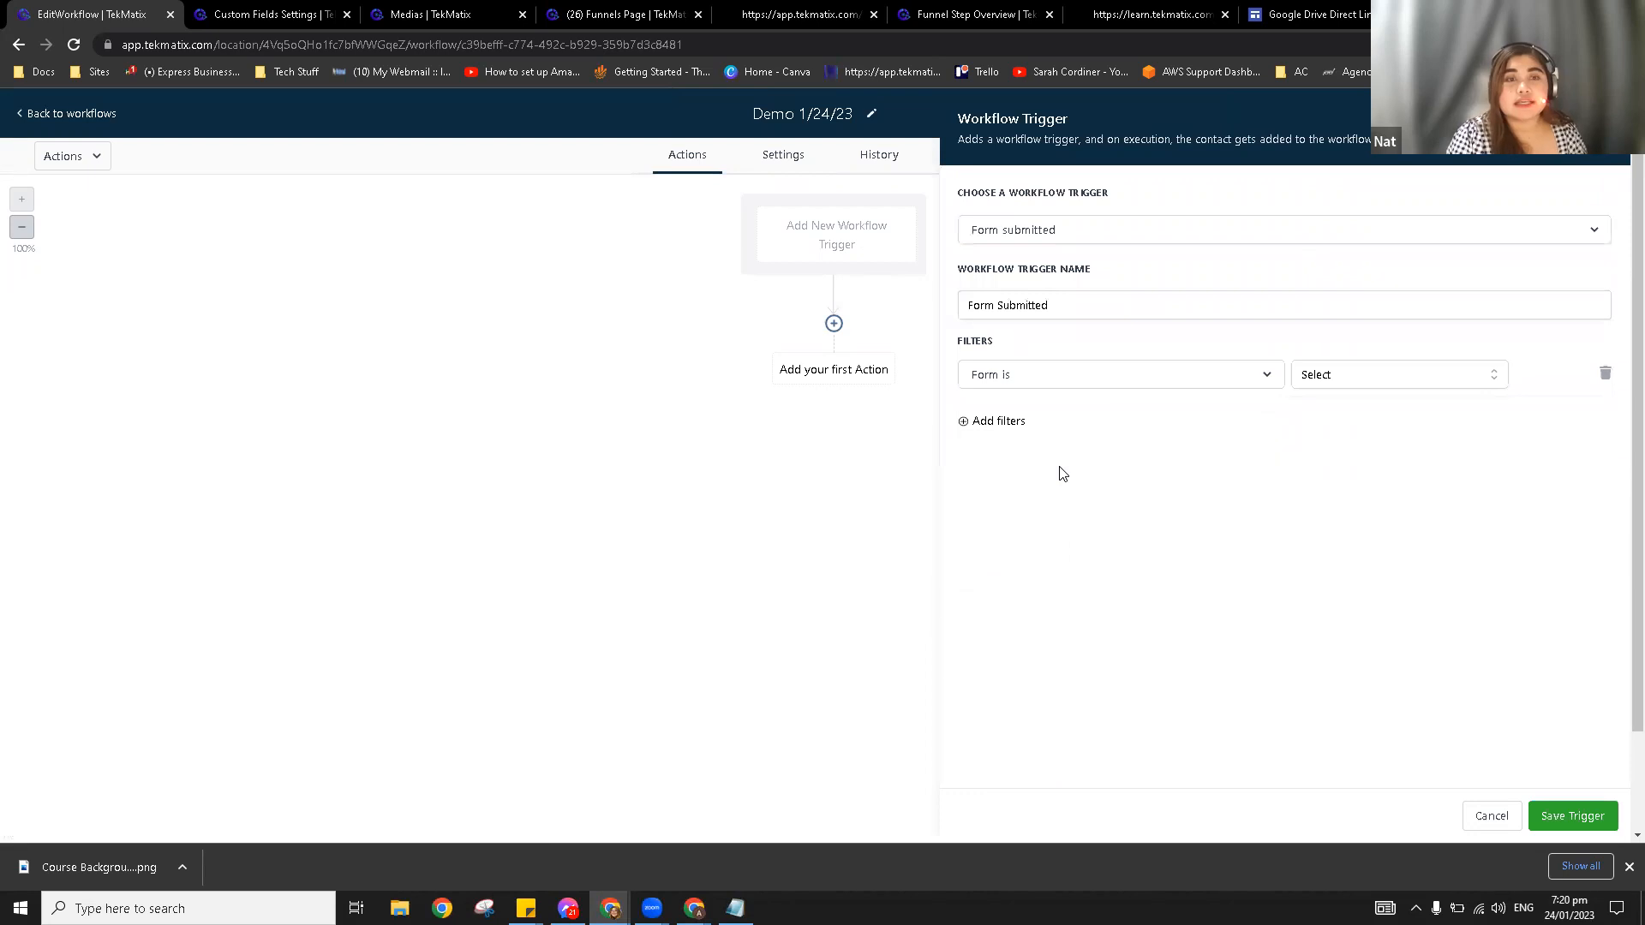
left_click(1298, 378)
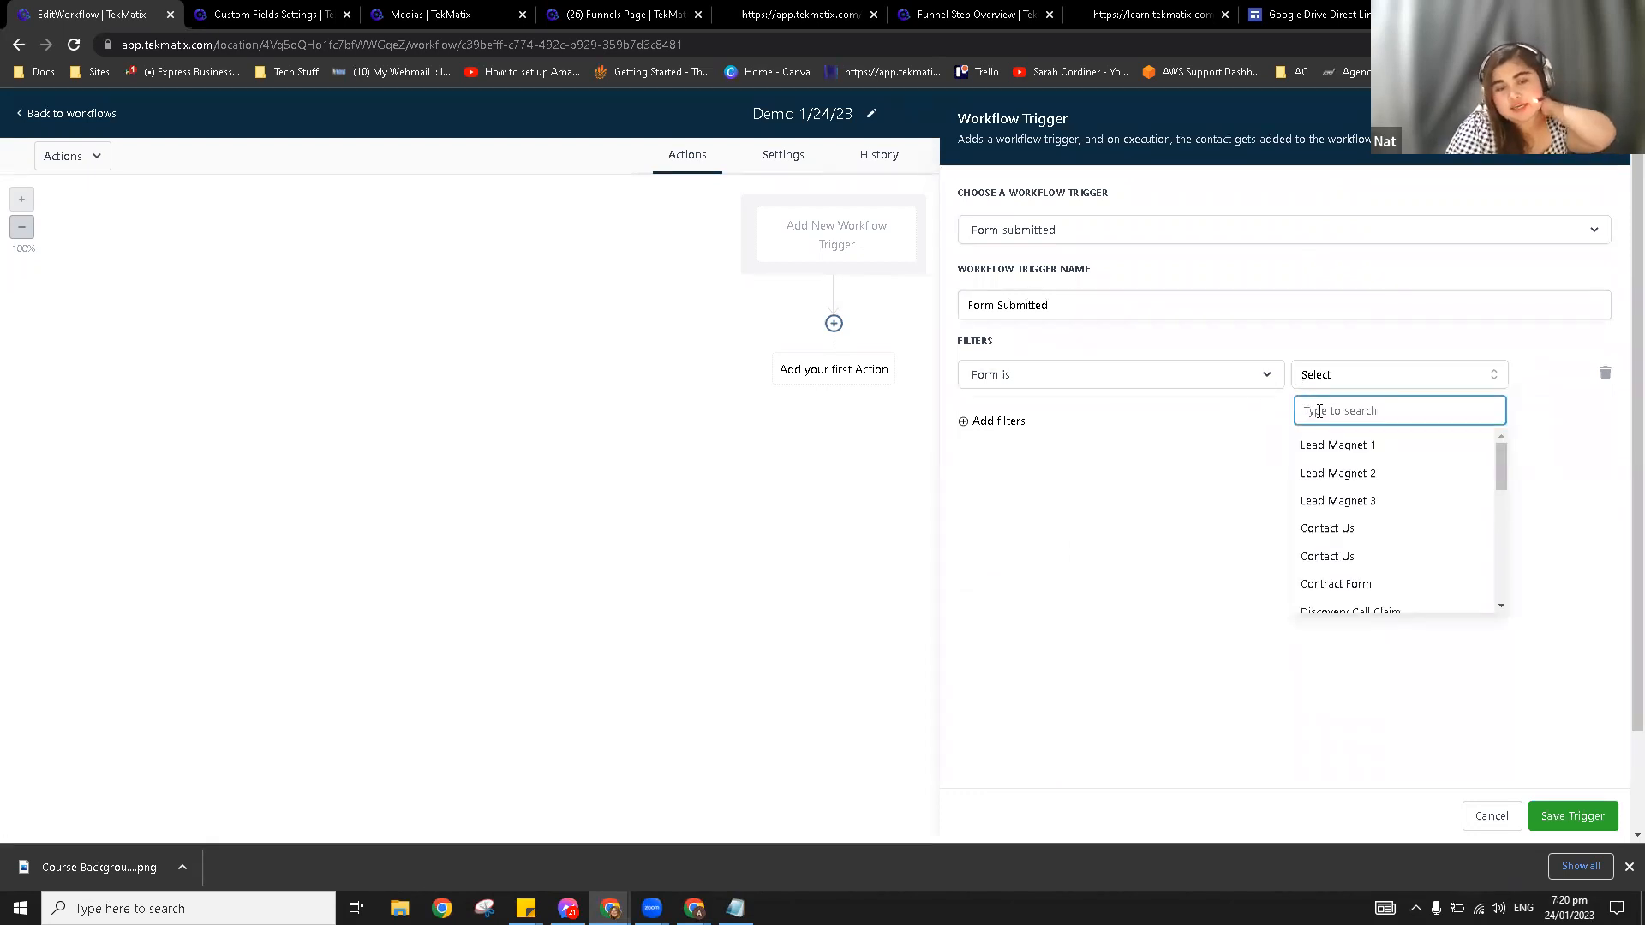
left_click(1368, 451)
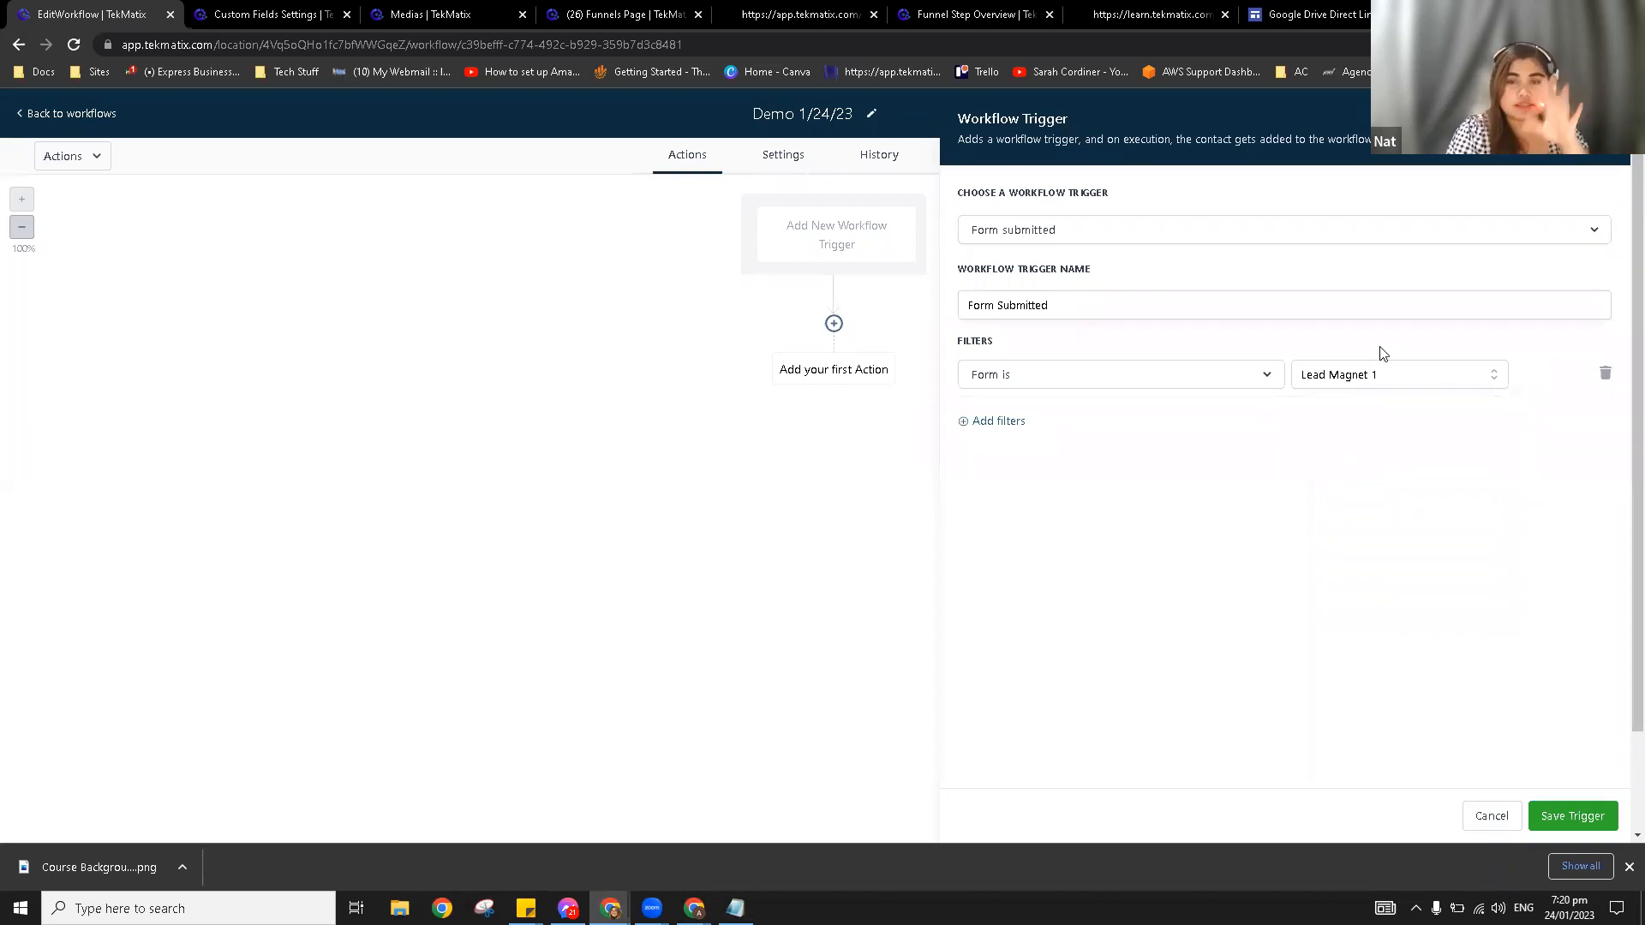
Step: Name the trigger 'When lead magnet 1 form is submitted' and save it
left_click(1070, 304)
key("ctrl+a")
key("BackSpace")
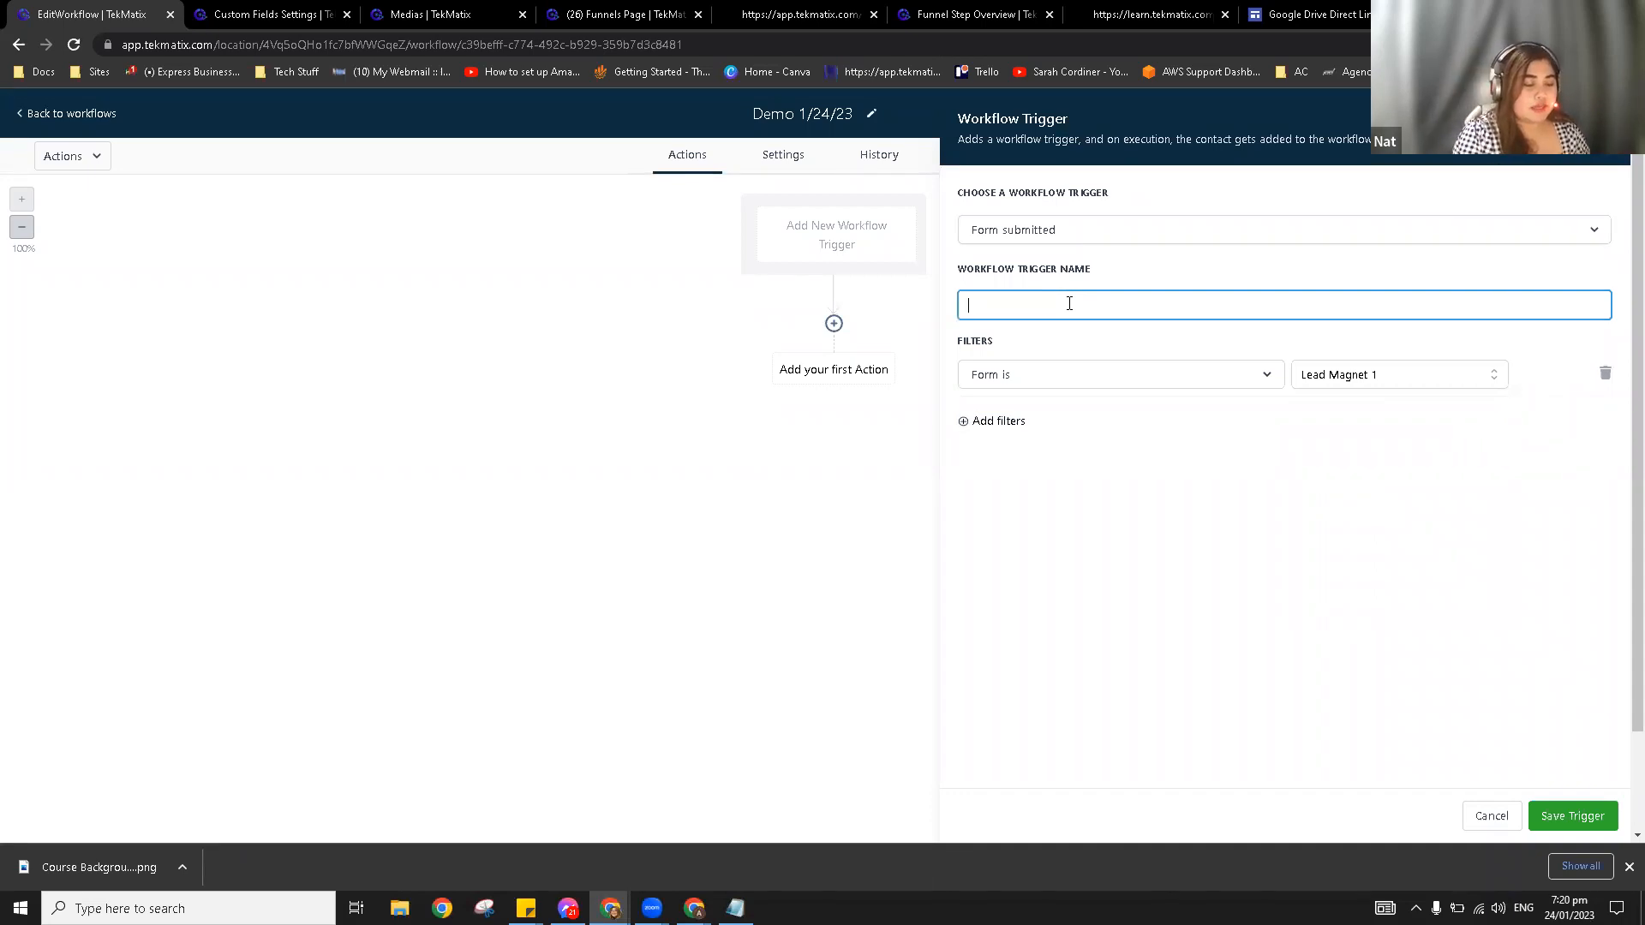
type("Whe")
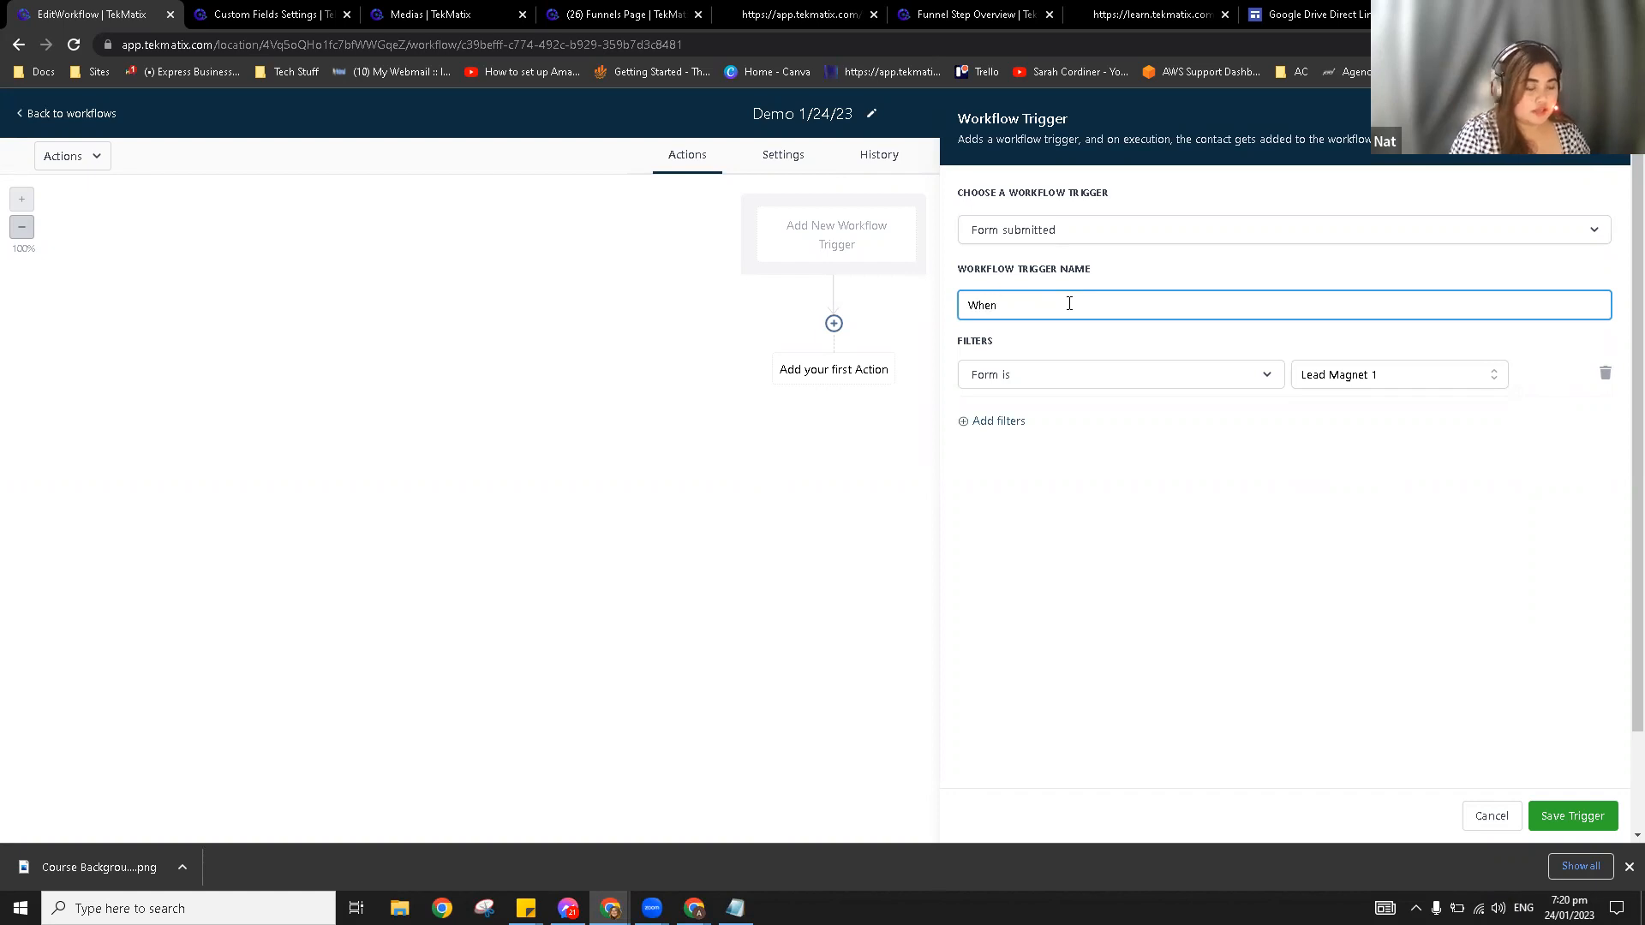
type("n lead mag")
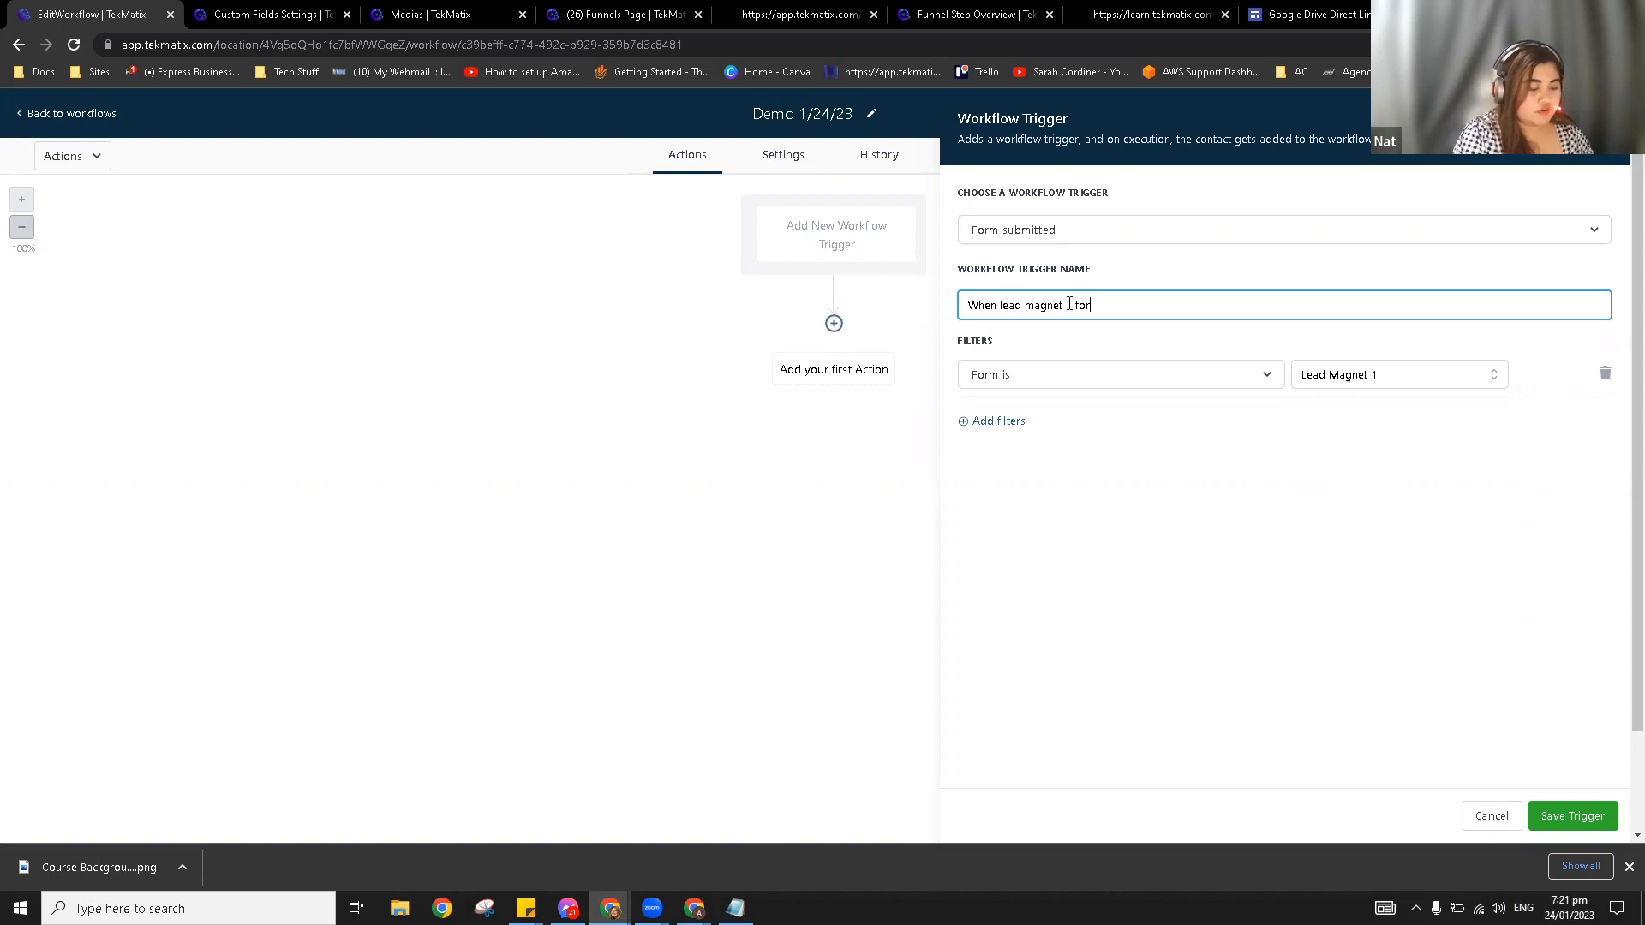
type("net 1 form is submitted")
left_click(1573, 816)
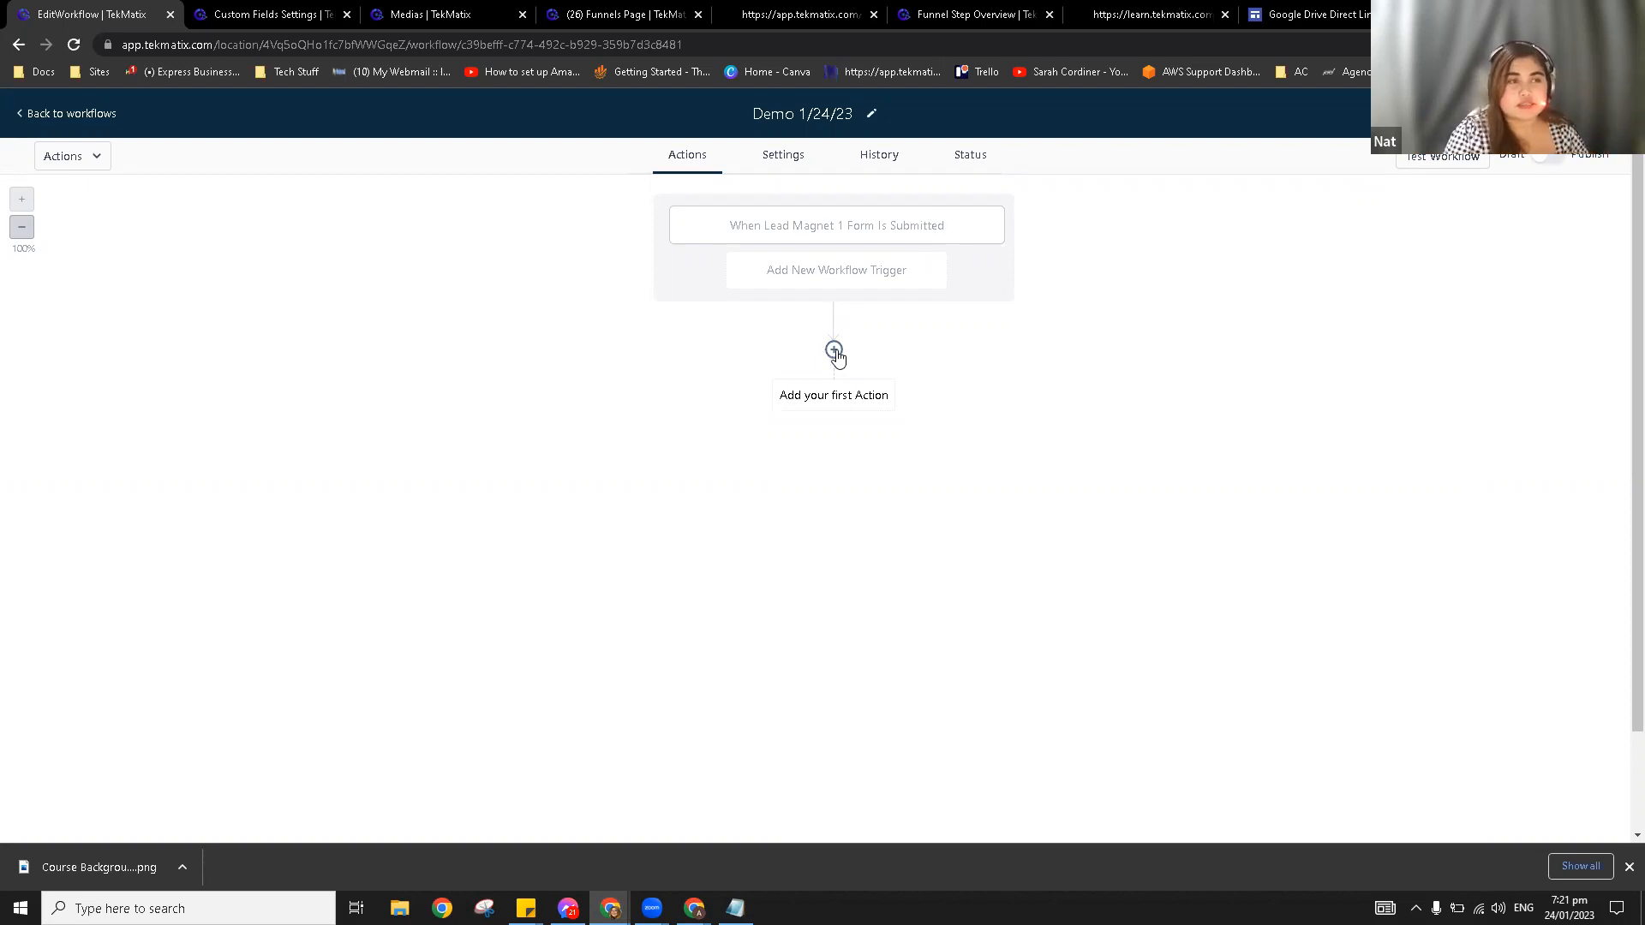
left_click(836, 355)
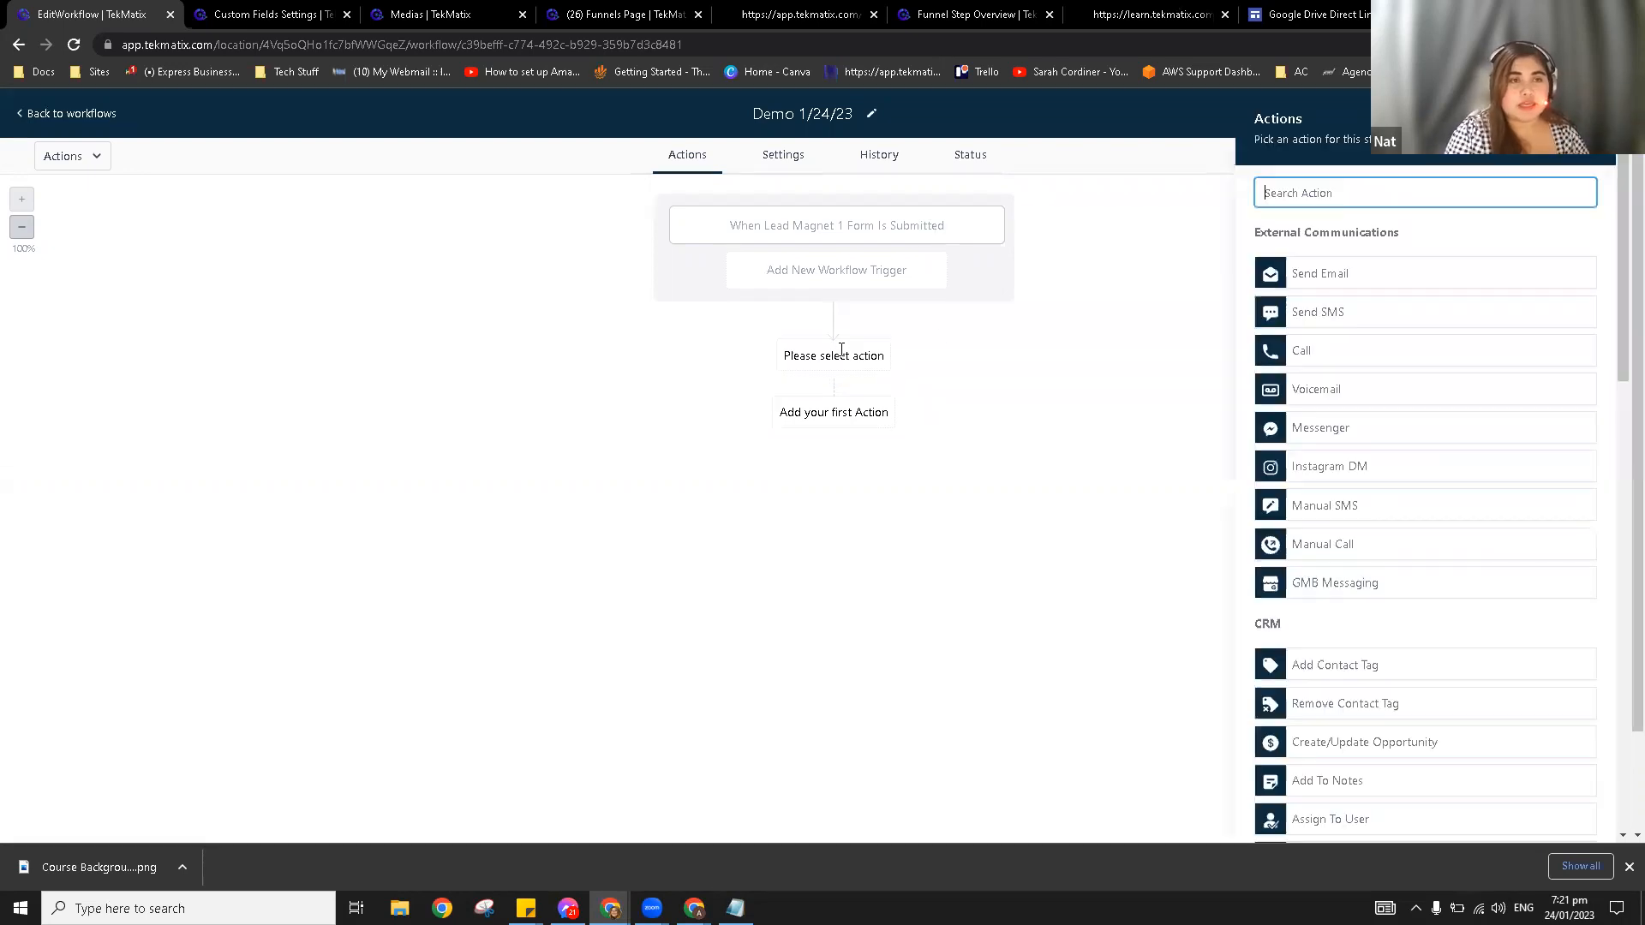
Step: Add a Send Email action after the trigger
type("form")
double_click(1348, 178)
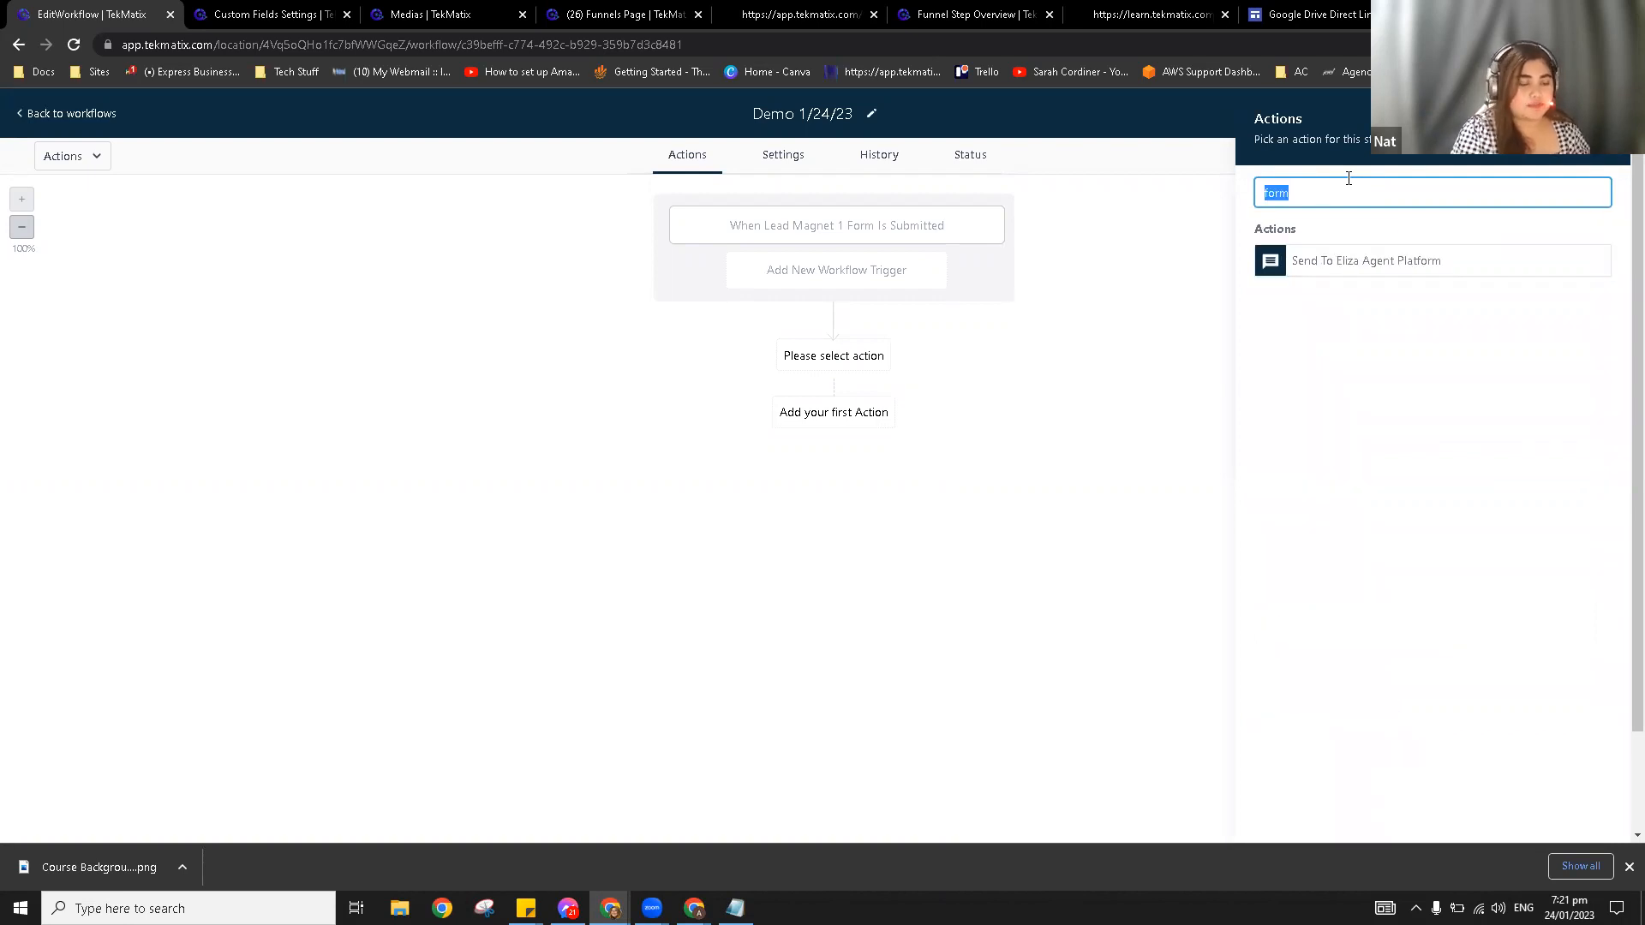
type("ema")
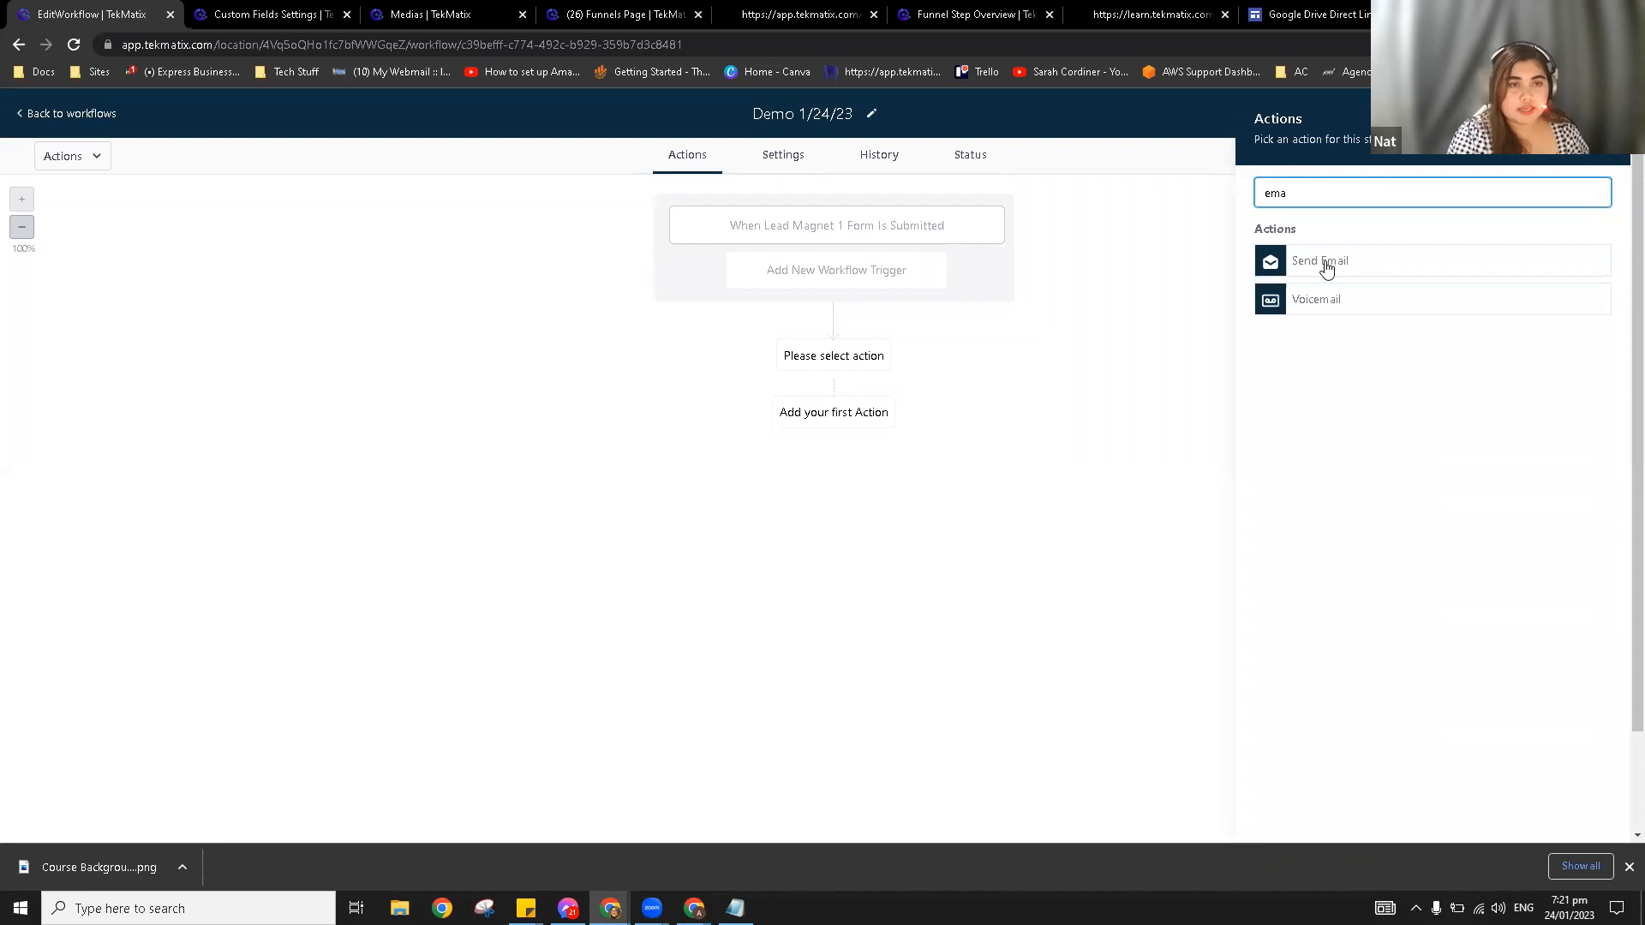
left_click(1327, 269)
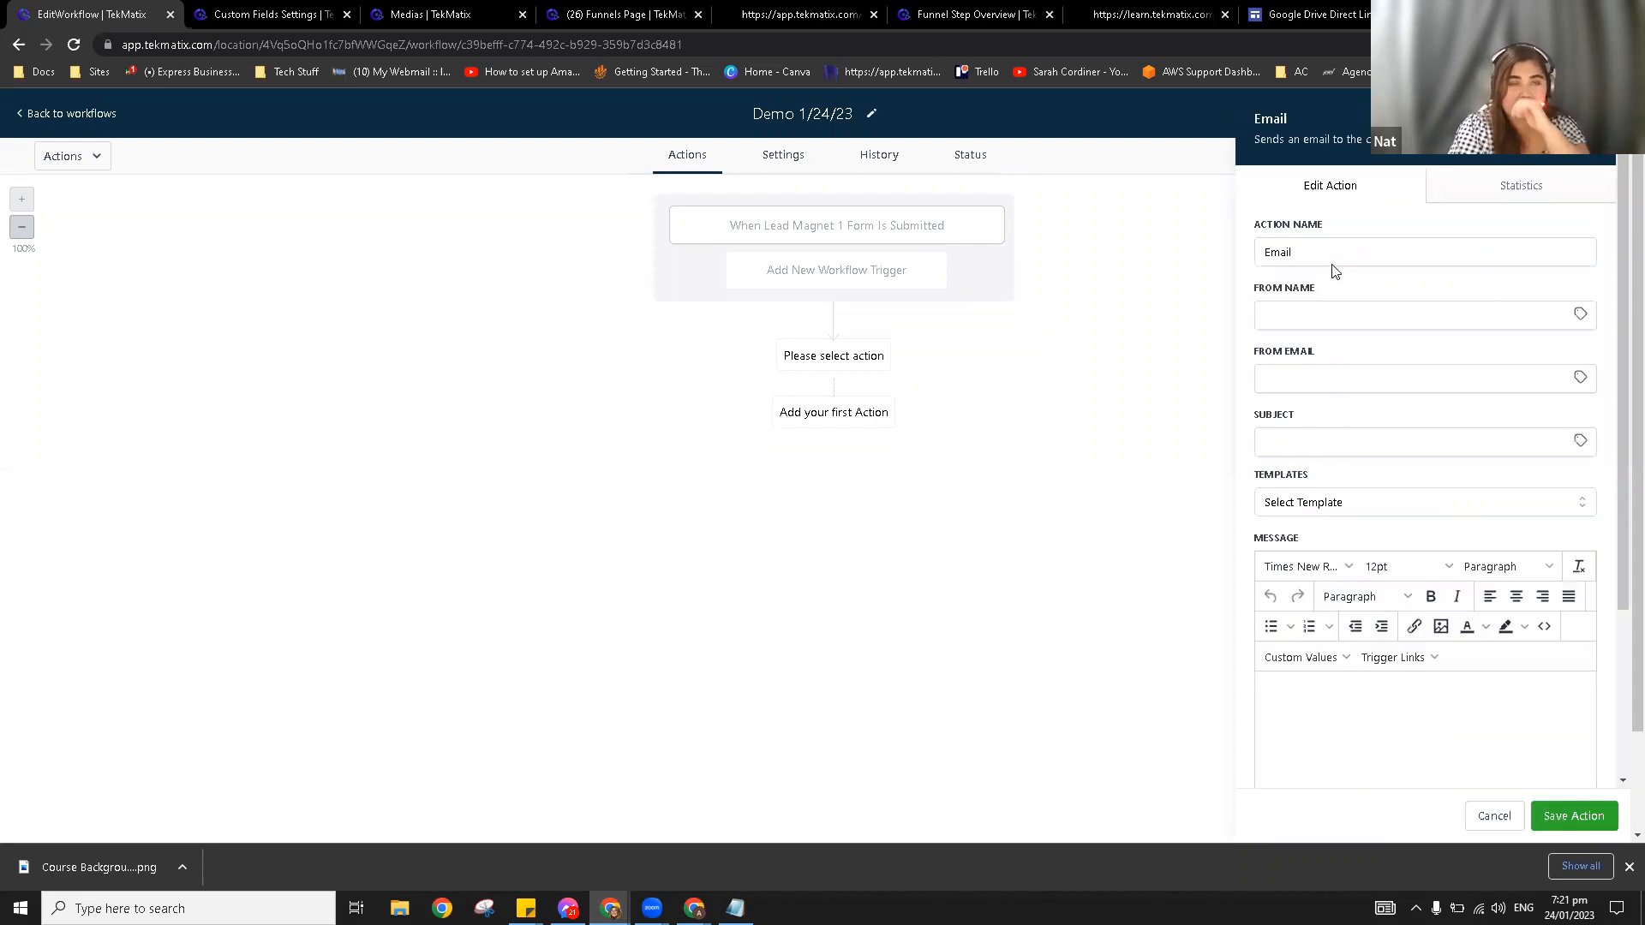
Step: Set the email's From Name to the {{location.name}} account custom value
left_click(1517, 306)
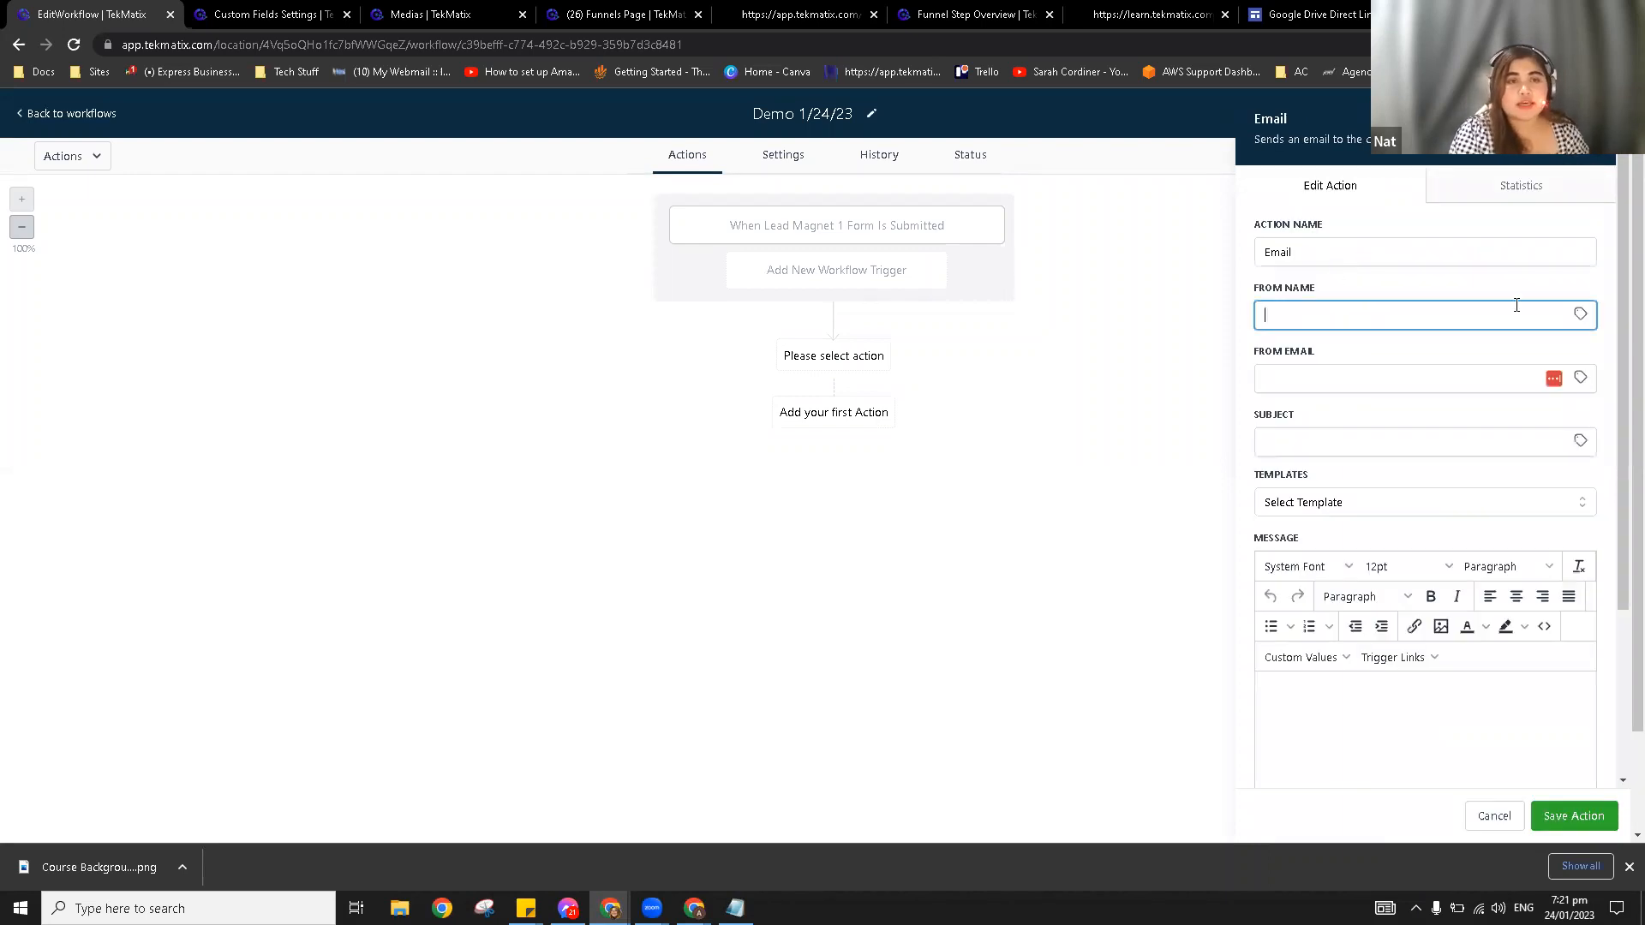
left_click(1580, 315)
left_click(1283, 311)
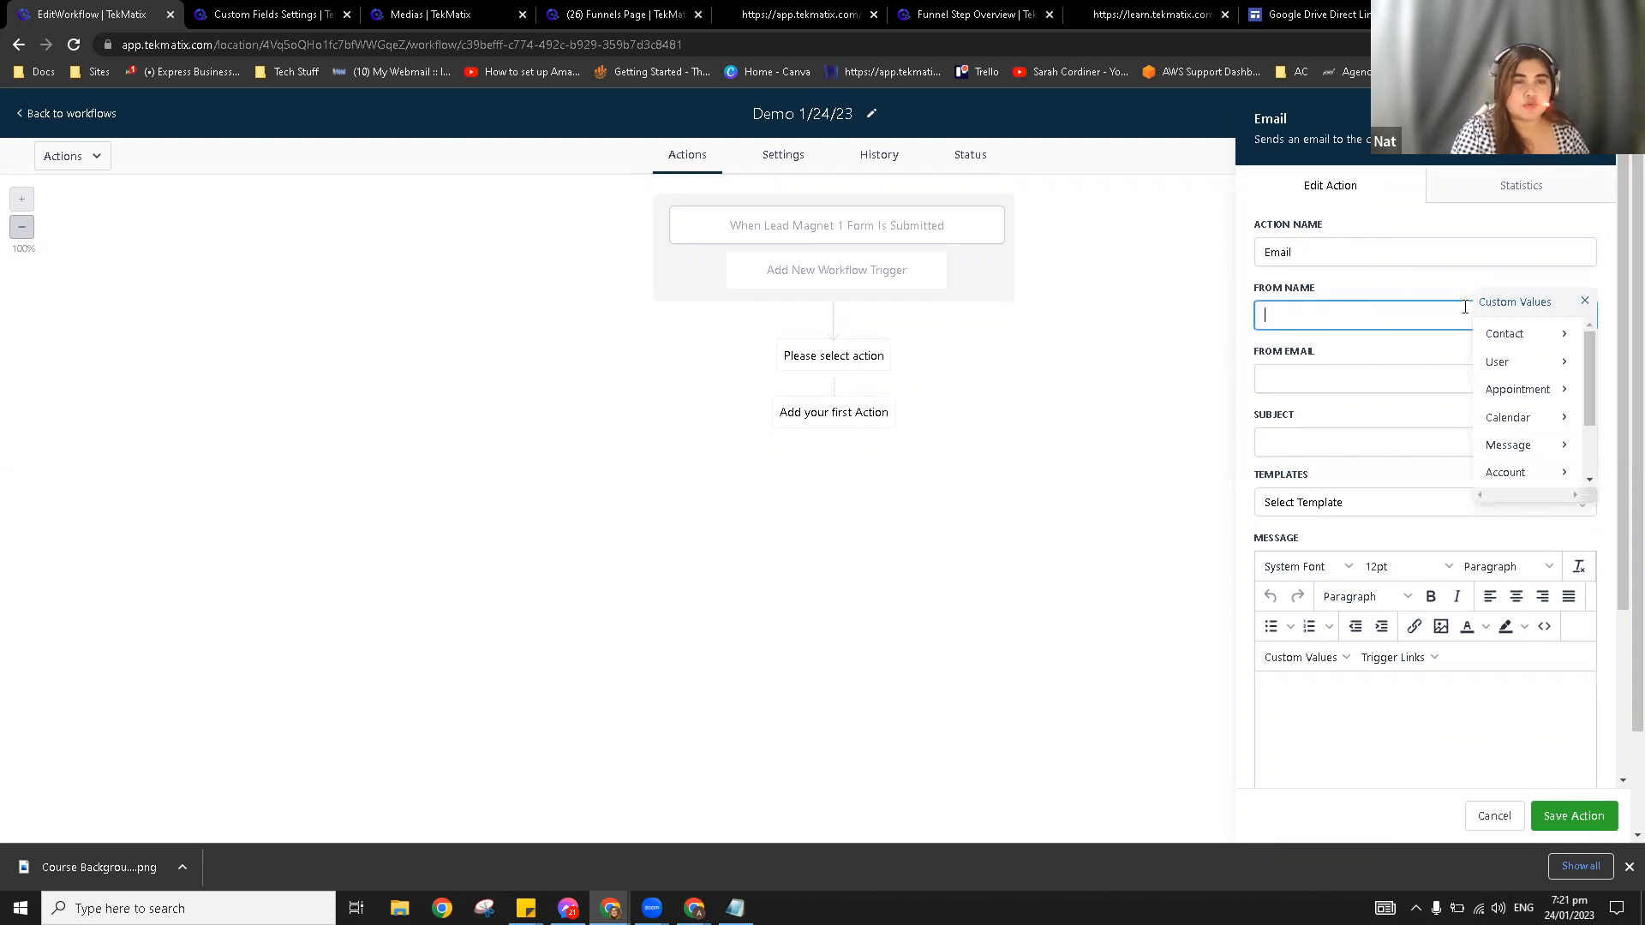
left_click(1508, 472)
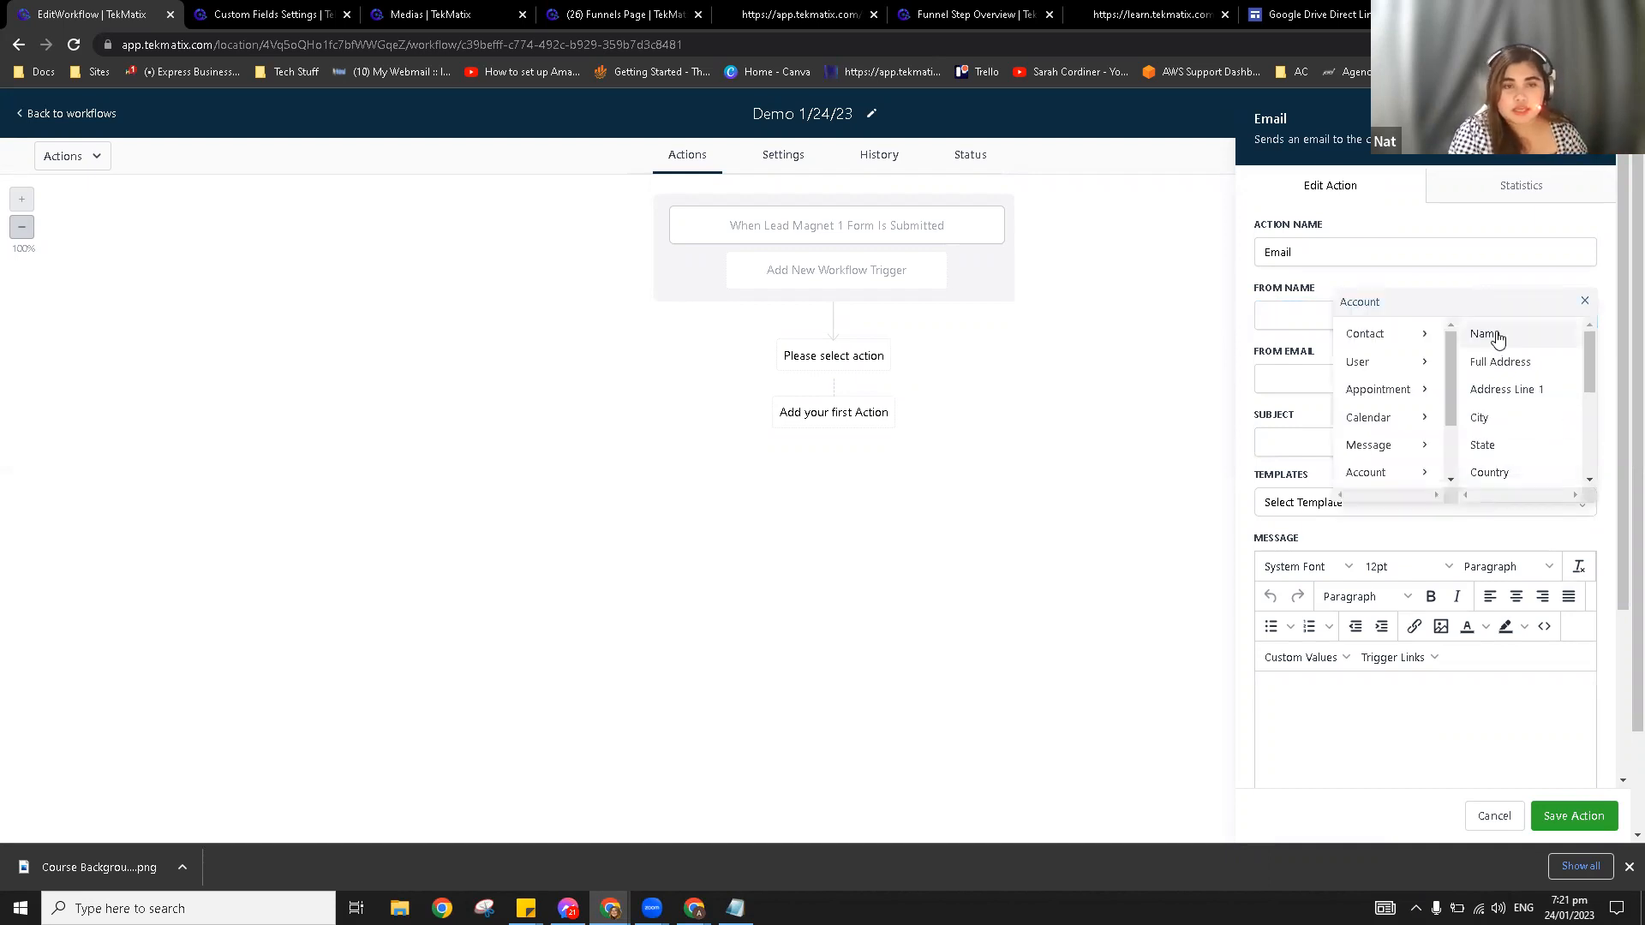
left_click(1497, 340)
triple_click(1444, 306)
key("BackSpace")
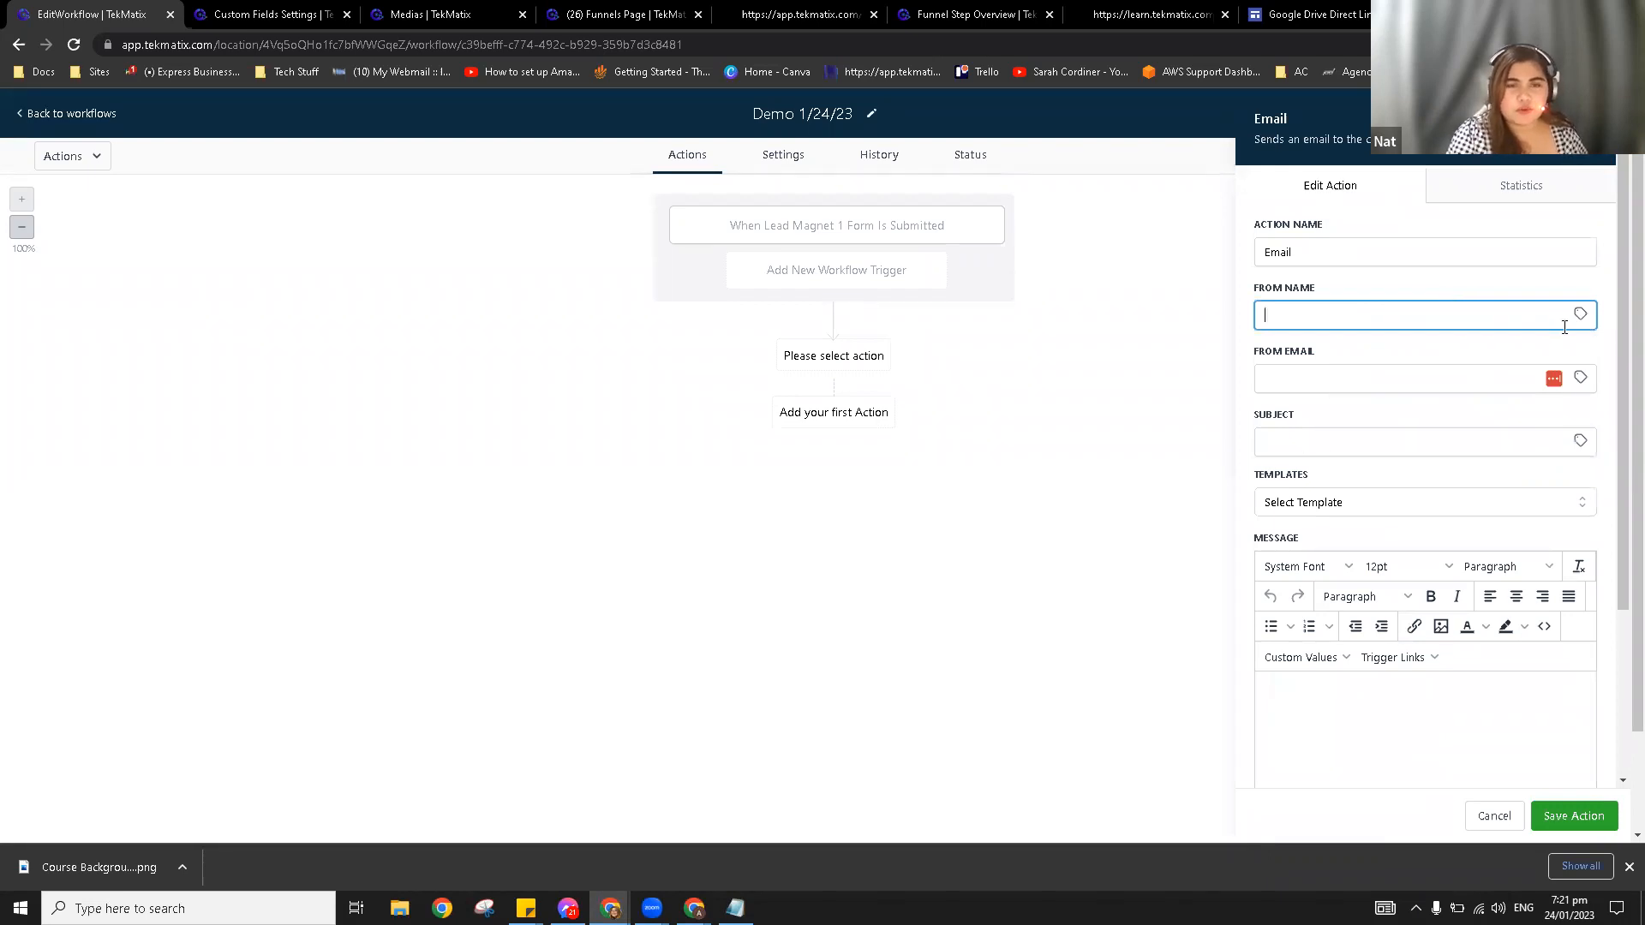
left_click(1581, 314)
left_click(1543, 471)
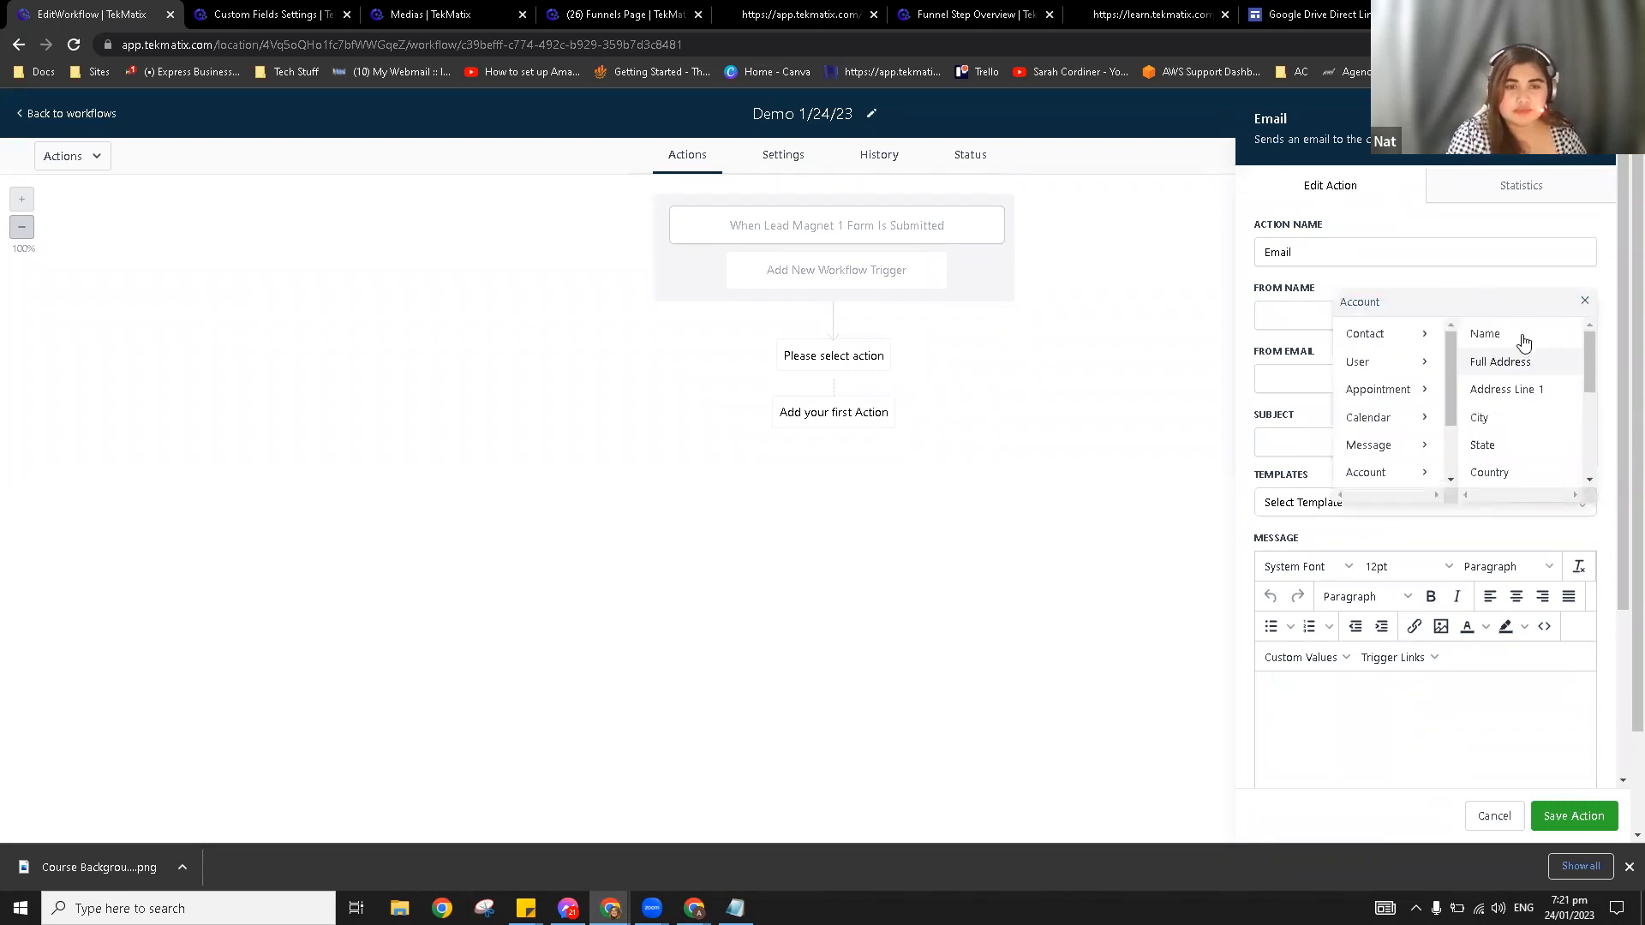
left_click(1518, 338)
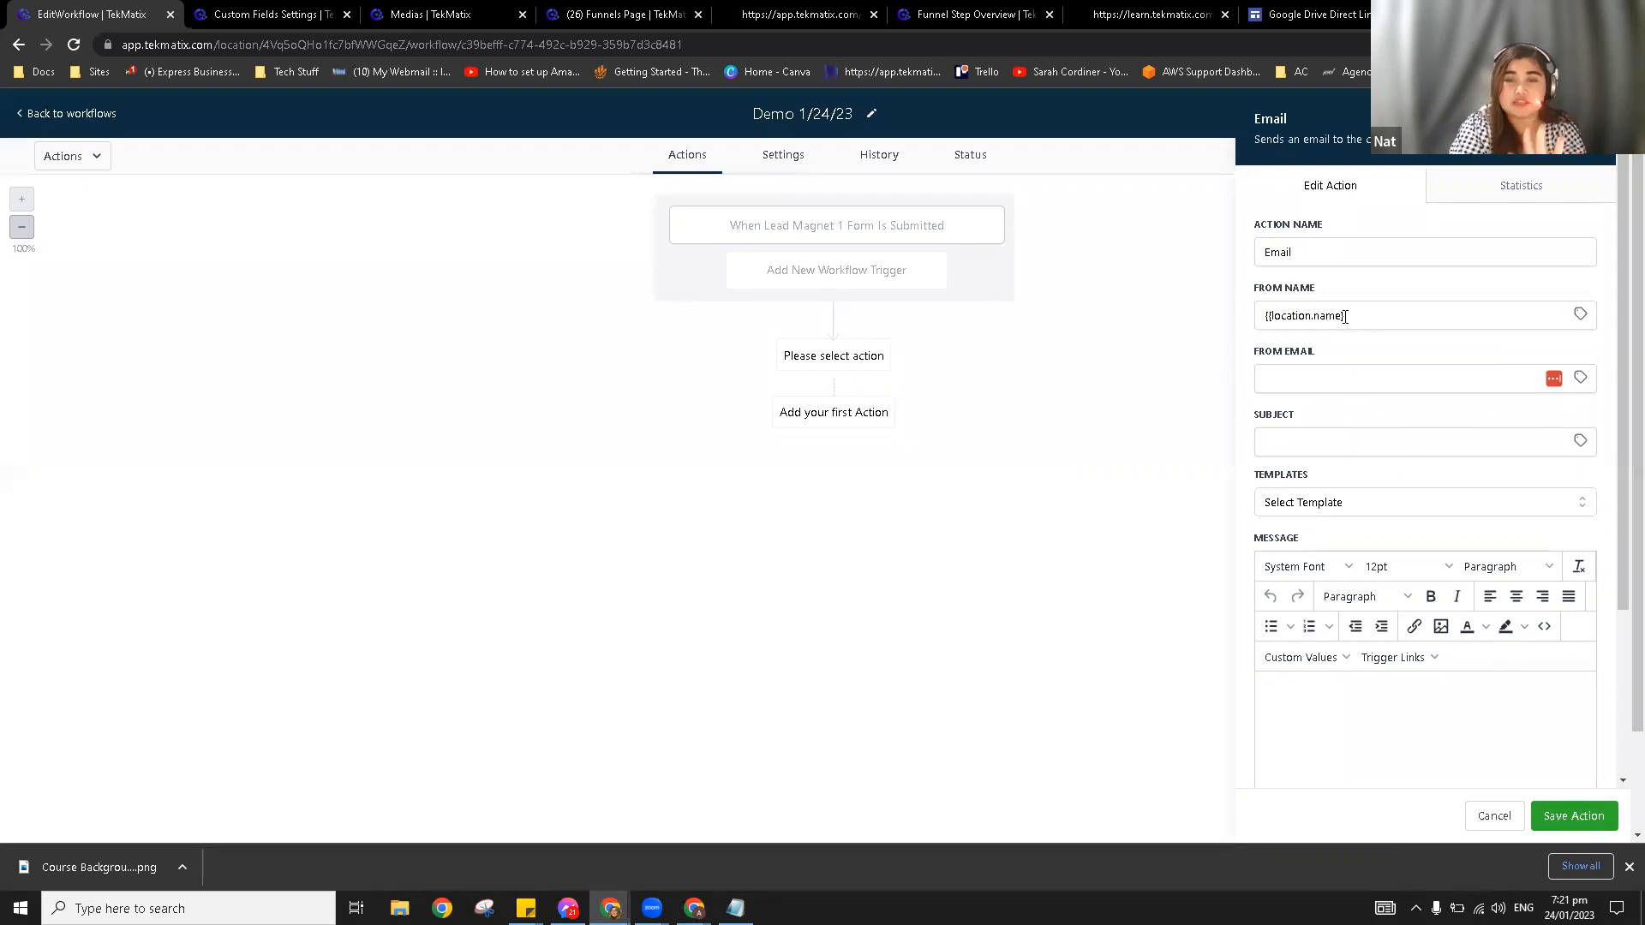
left_click_drag(1367, 315, 1257, 318)
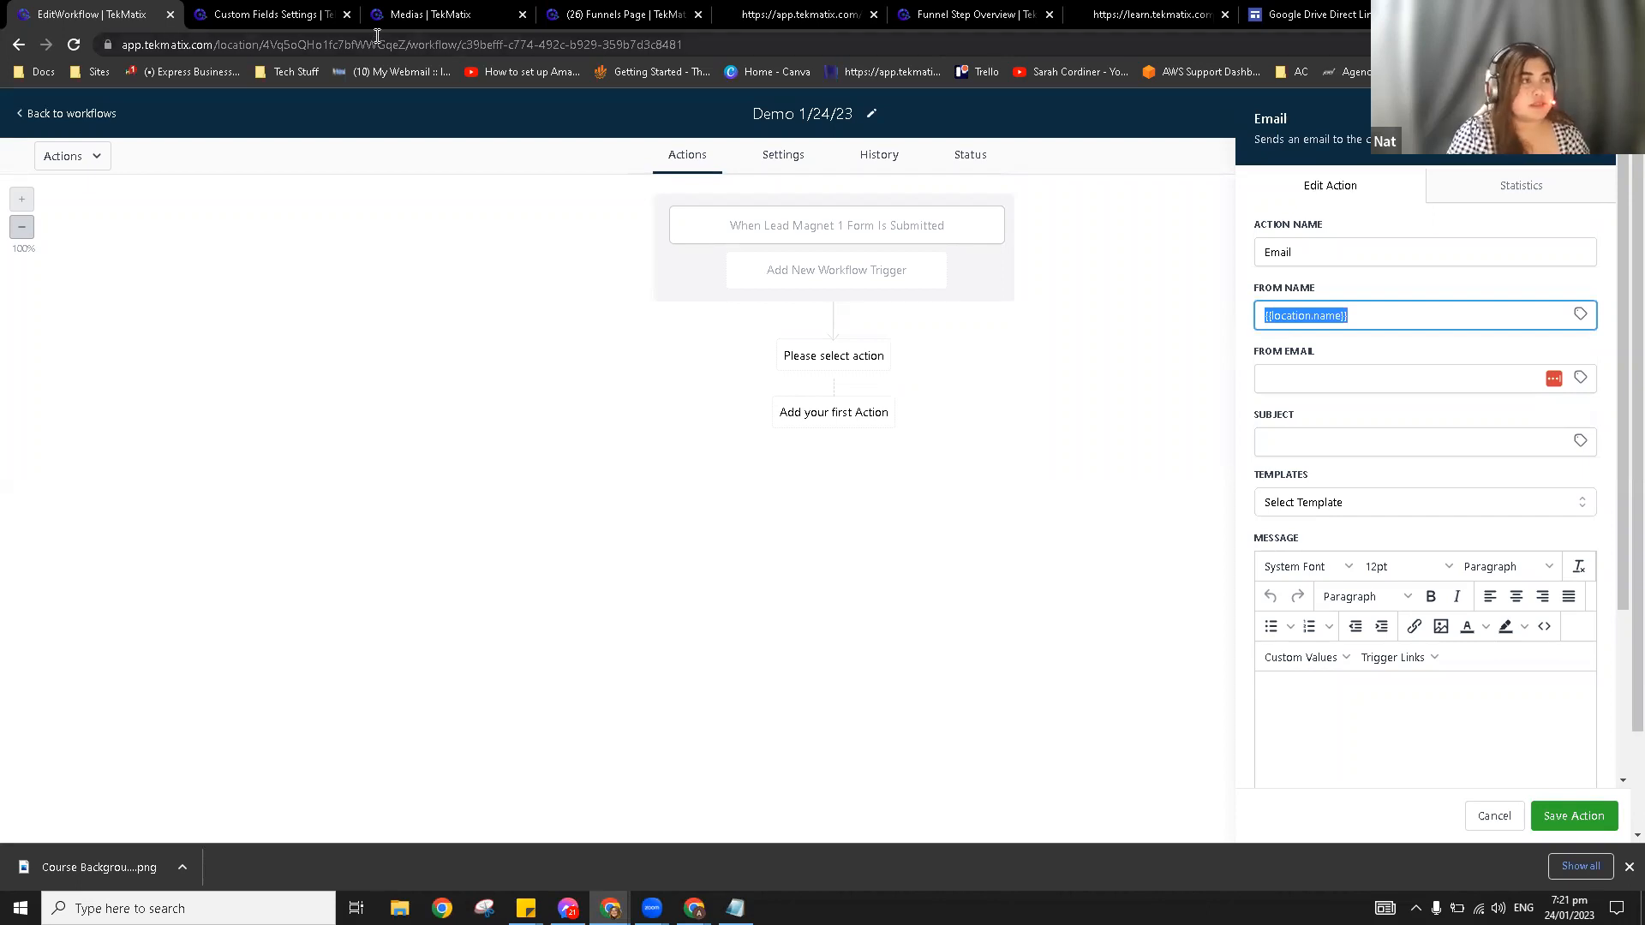
Step: Check the Friendly Business Name 'TekToolbox Demo' in company settings
left_click(241, 8)
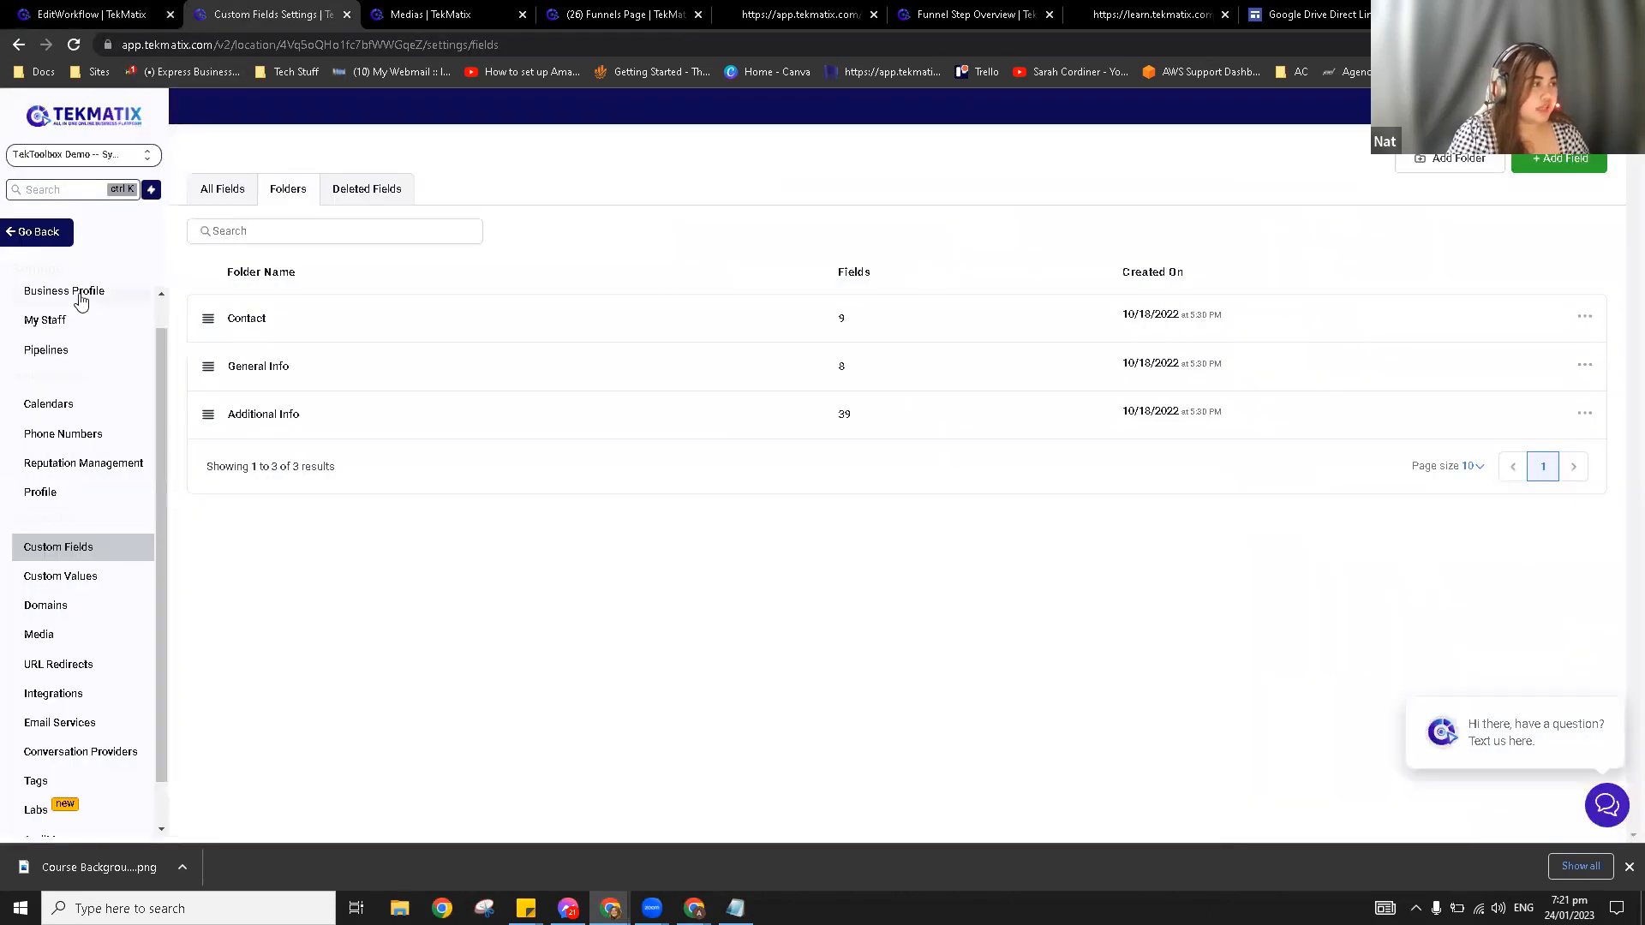
left_click(90, 14)
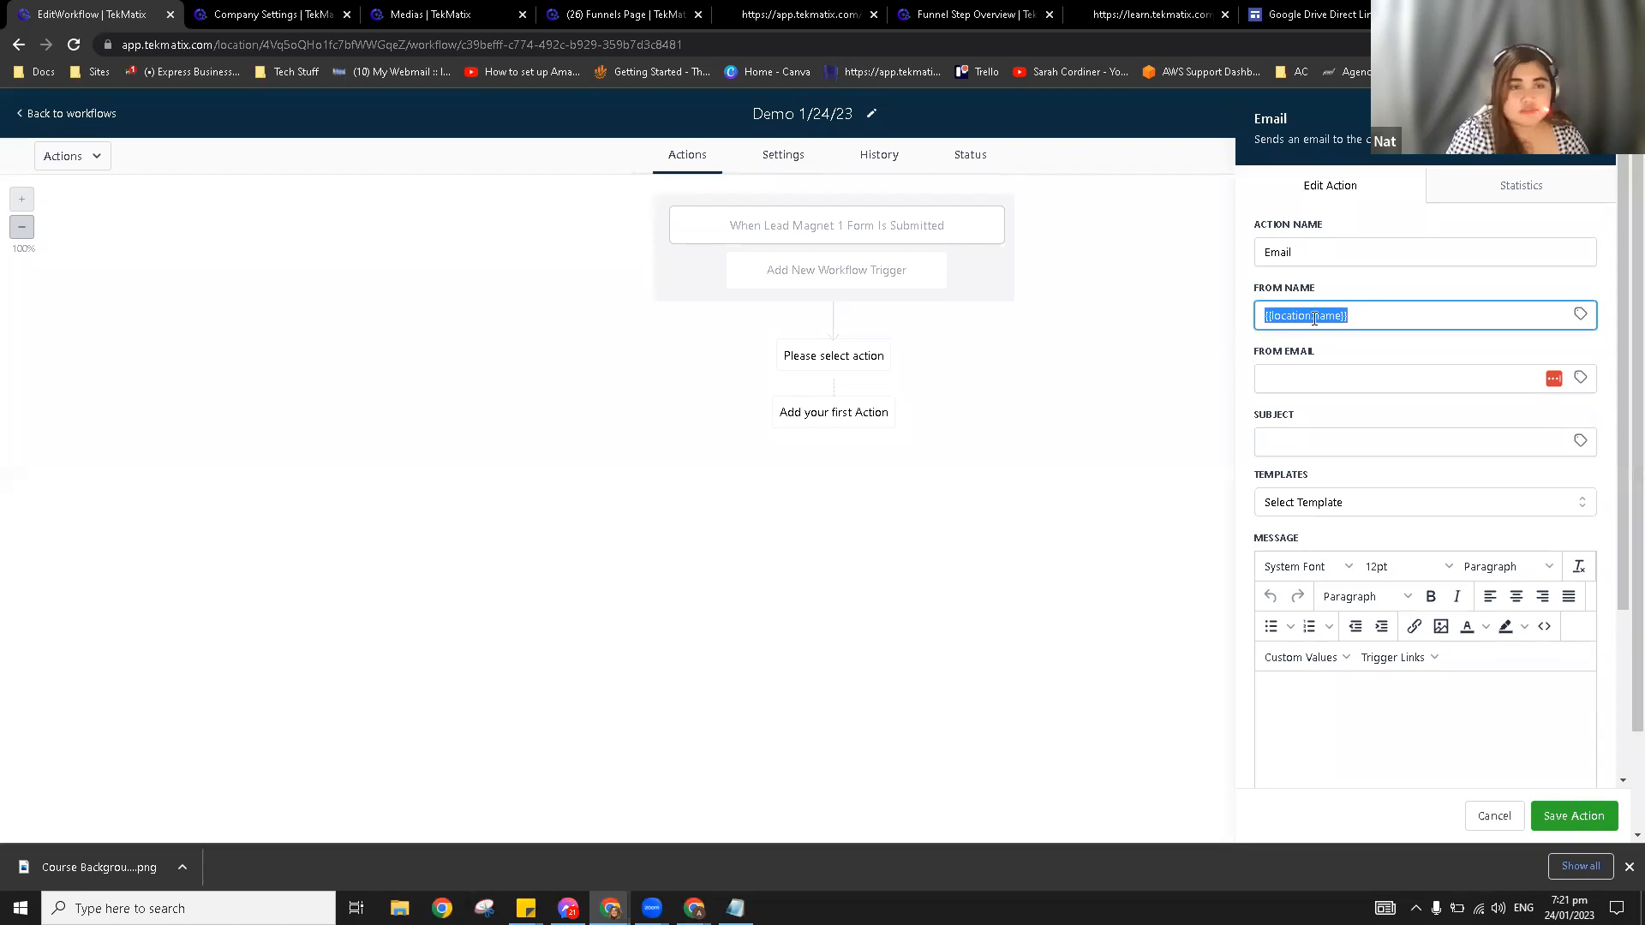
left_click(1347, 313)
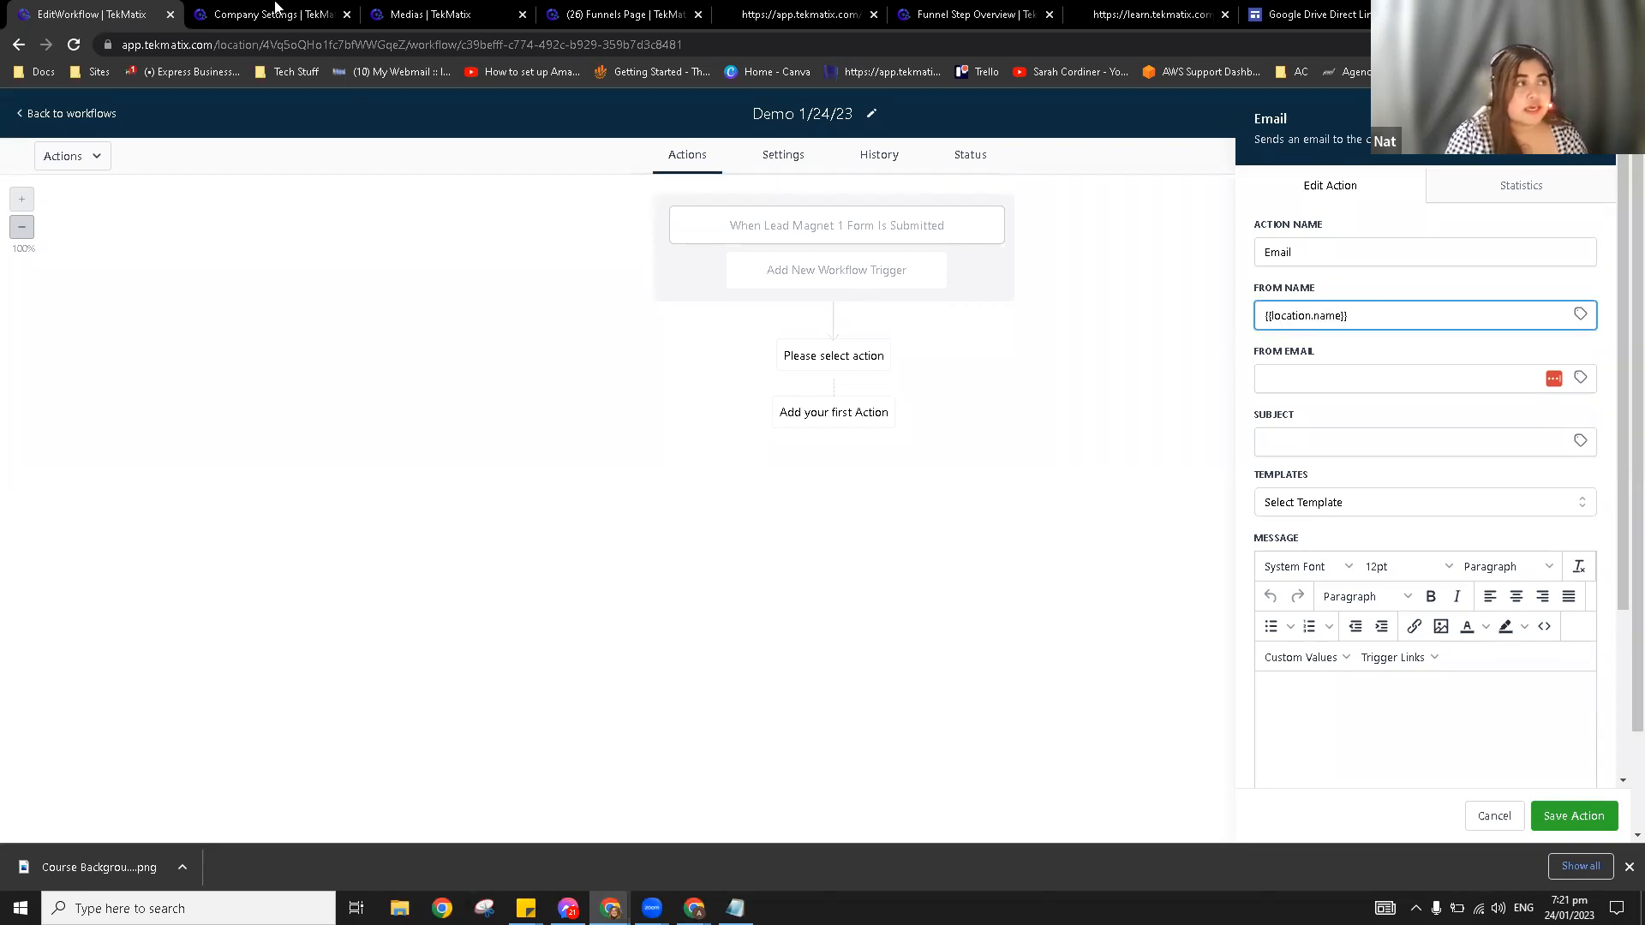
left_click(278, 13)
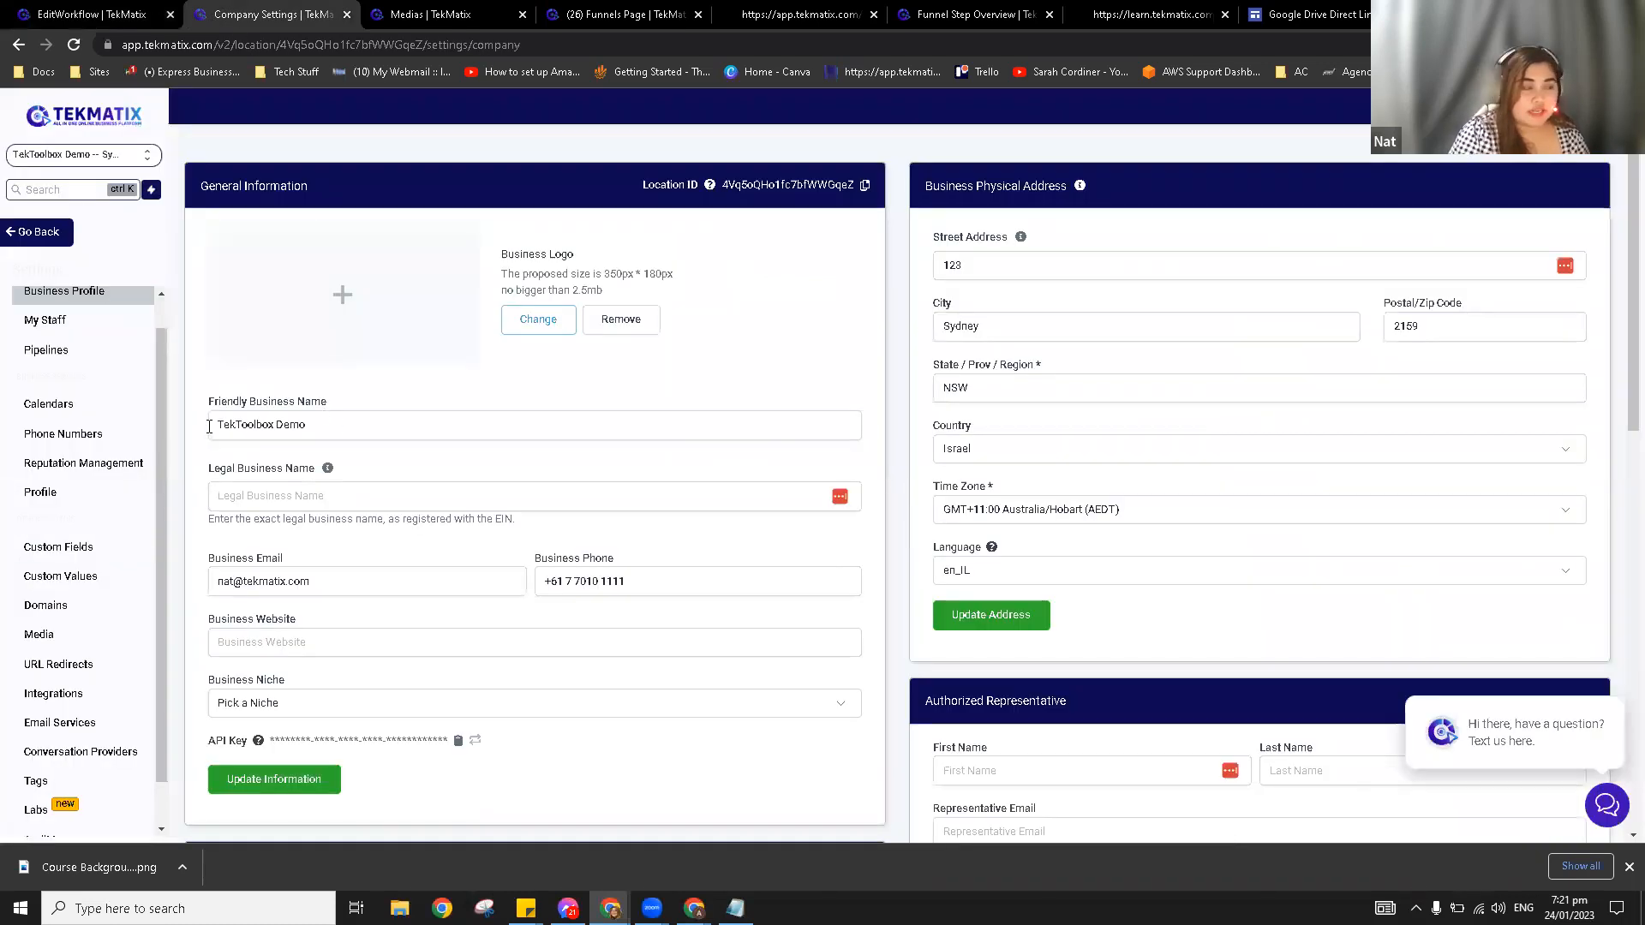
left_click_drag(210, 425, 308, 427)
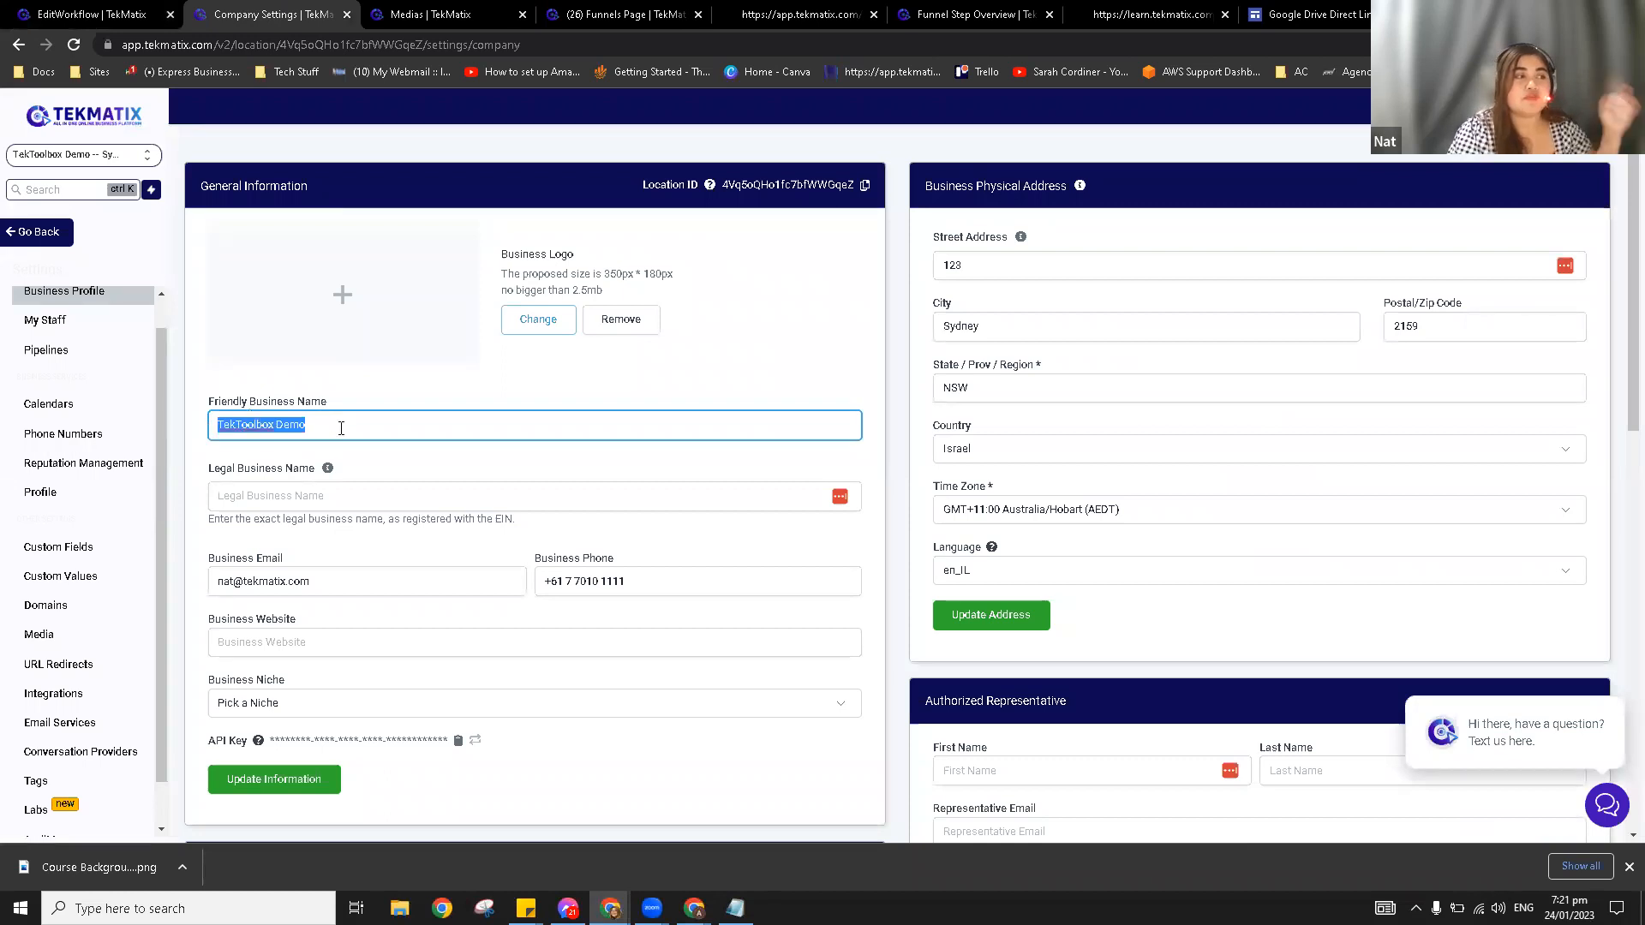
left_click(419, 384)
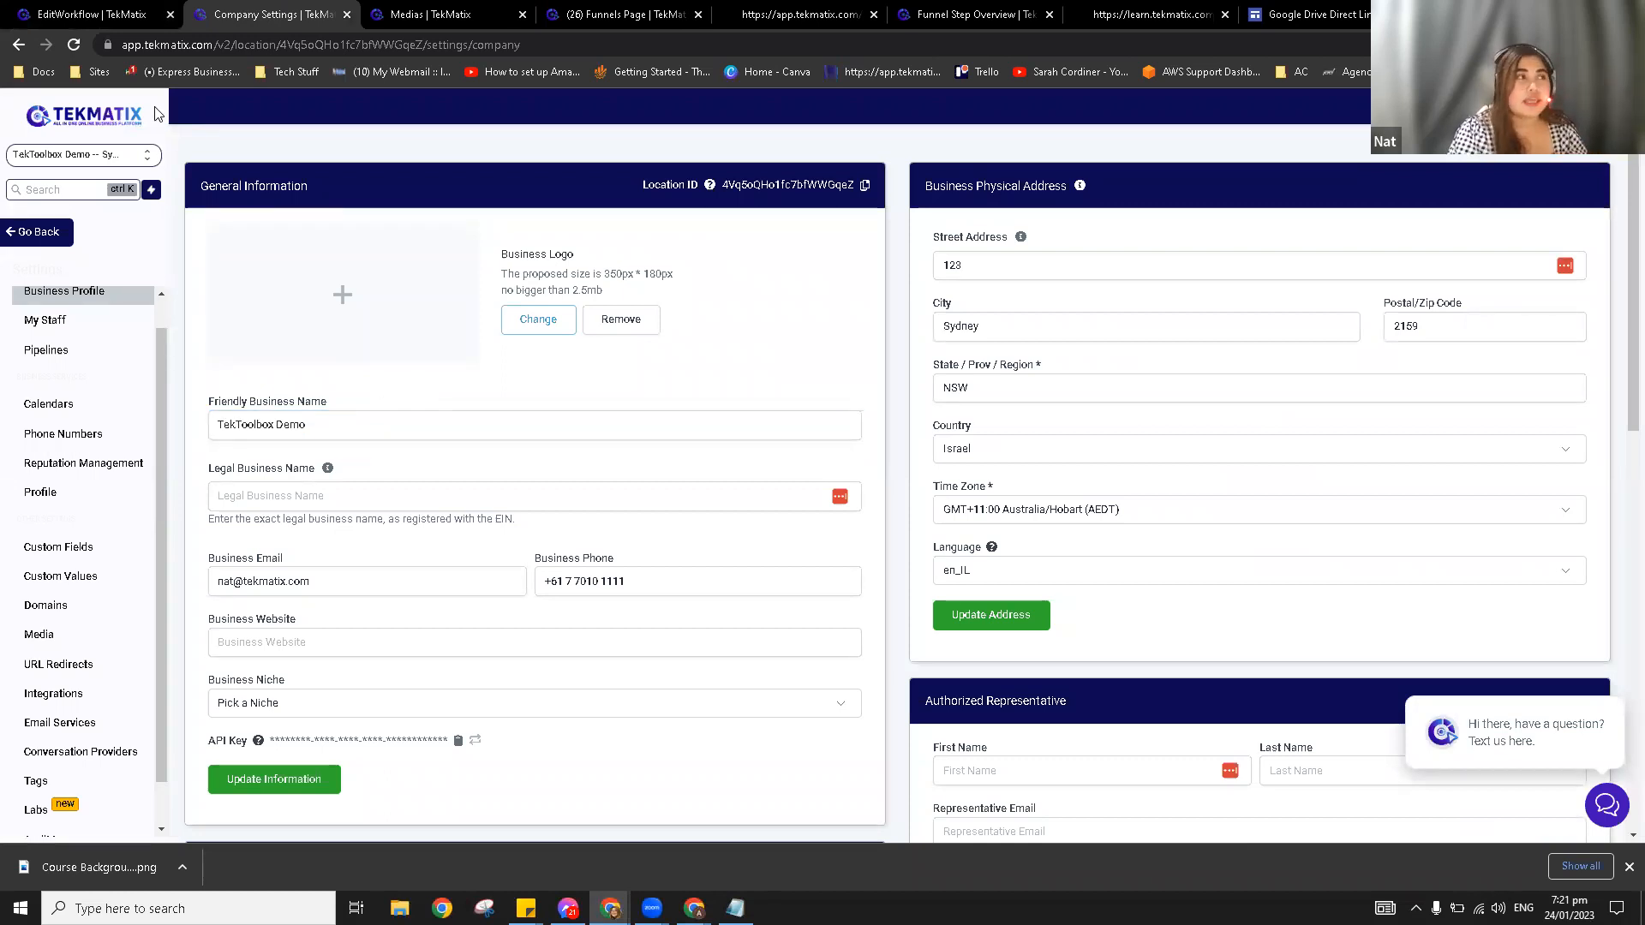
left_click(104, 11)
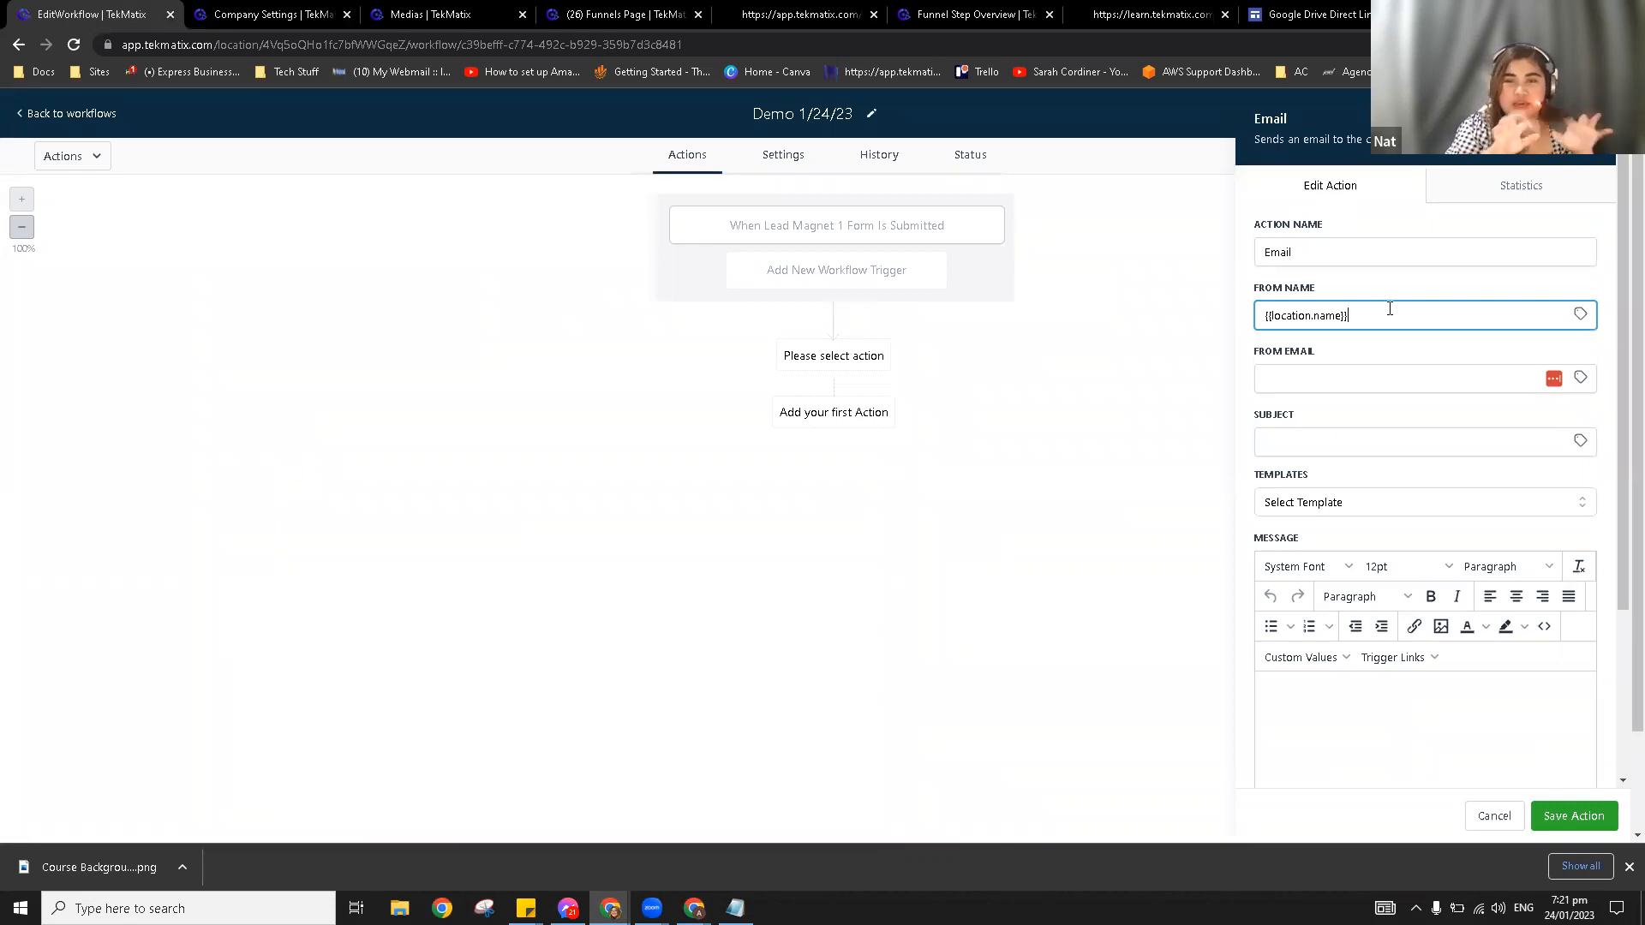
Step: Set the From Email to the {{location.email}} account custom value
left_click(1340, 377)
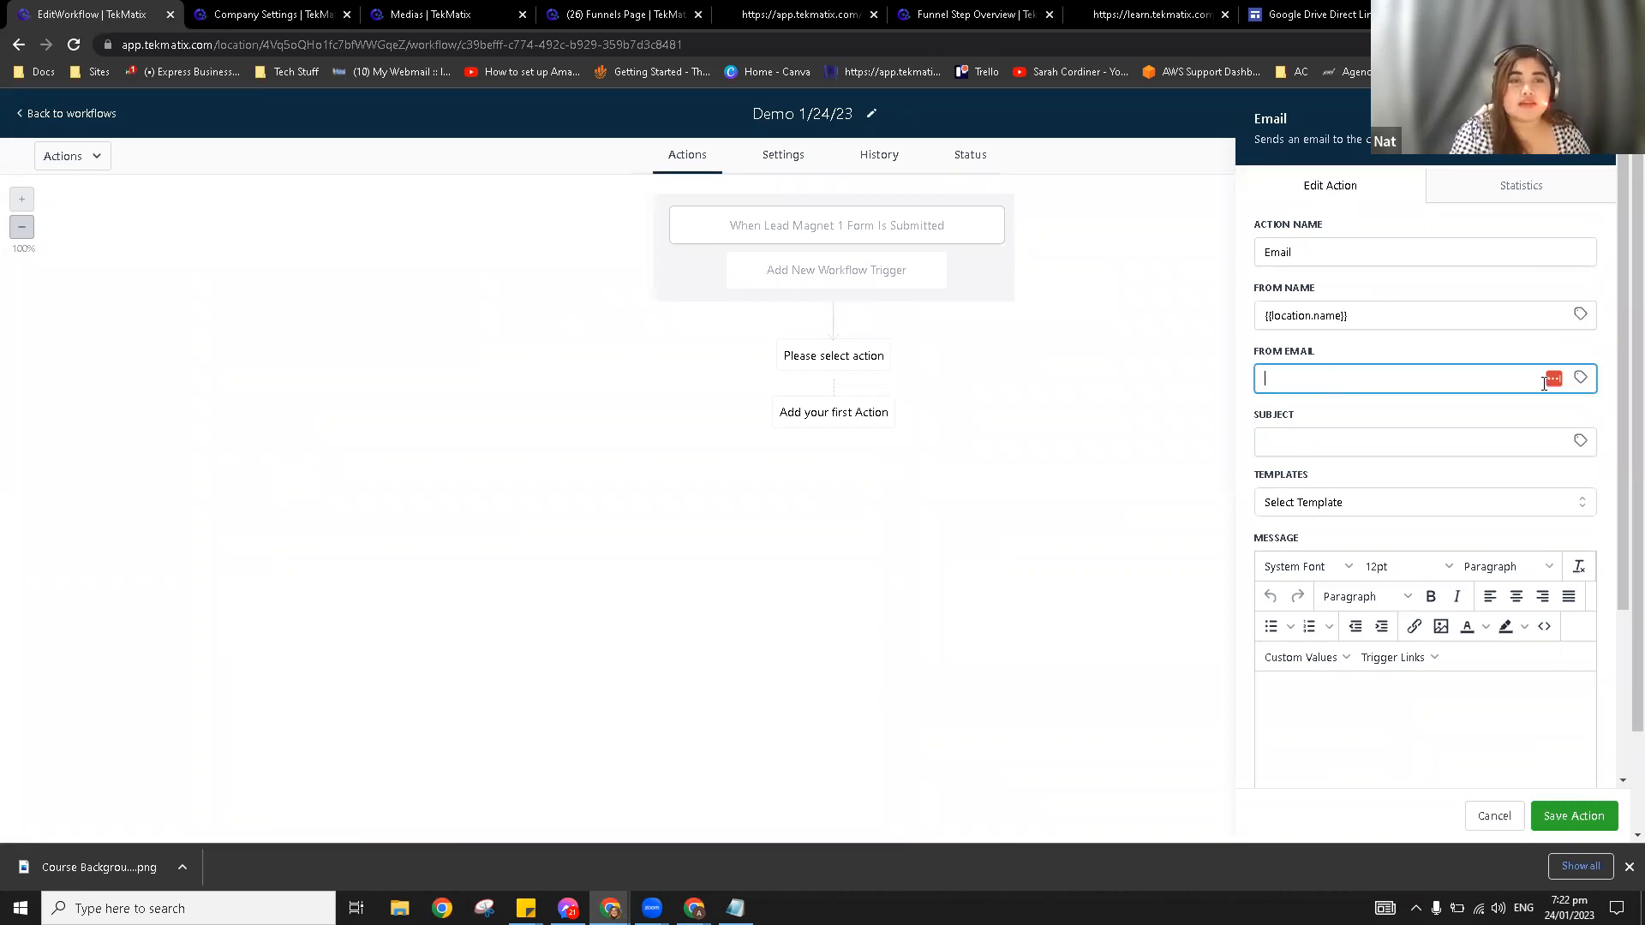
left_click(1581, 378)
left_click(1528, 537)
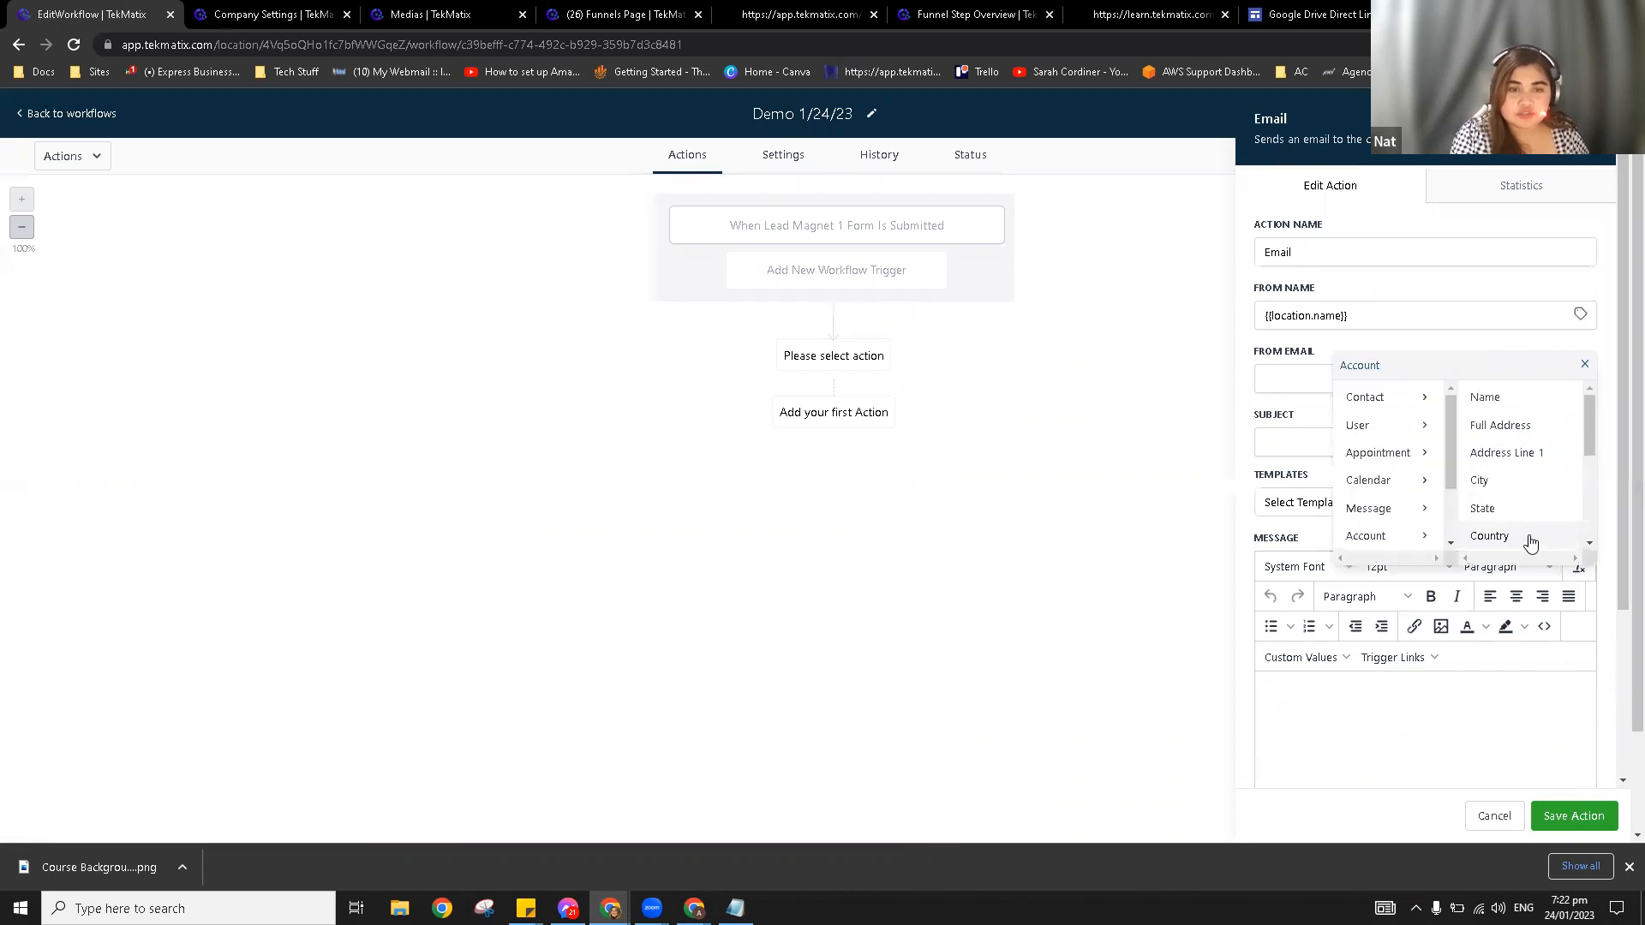
scroll(1520, 490, "down", 1)
left_click(1513, 507)
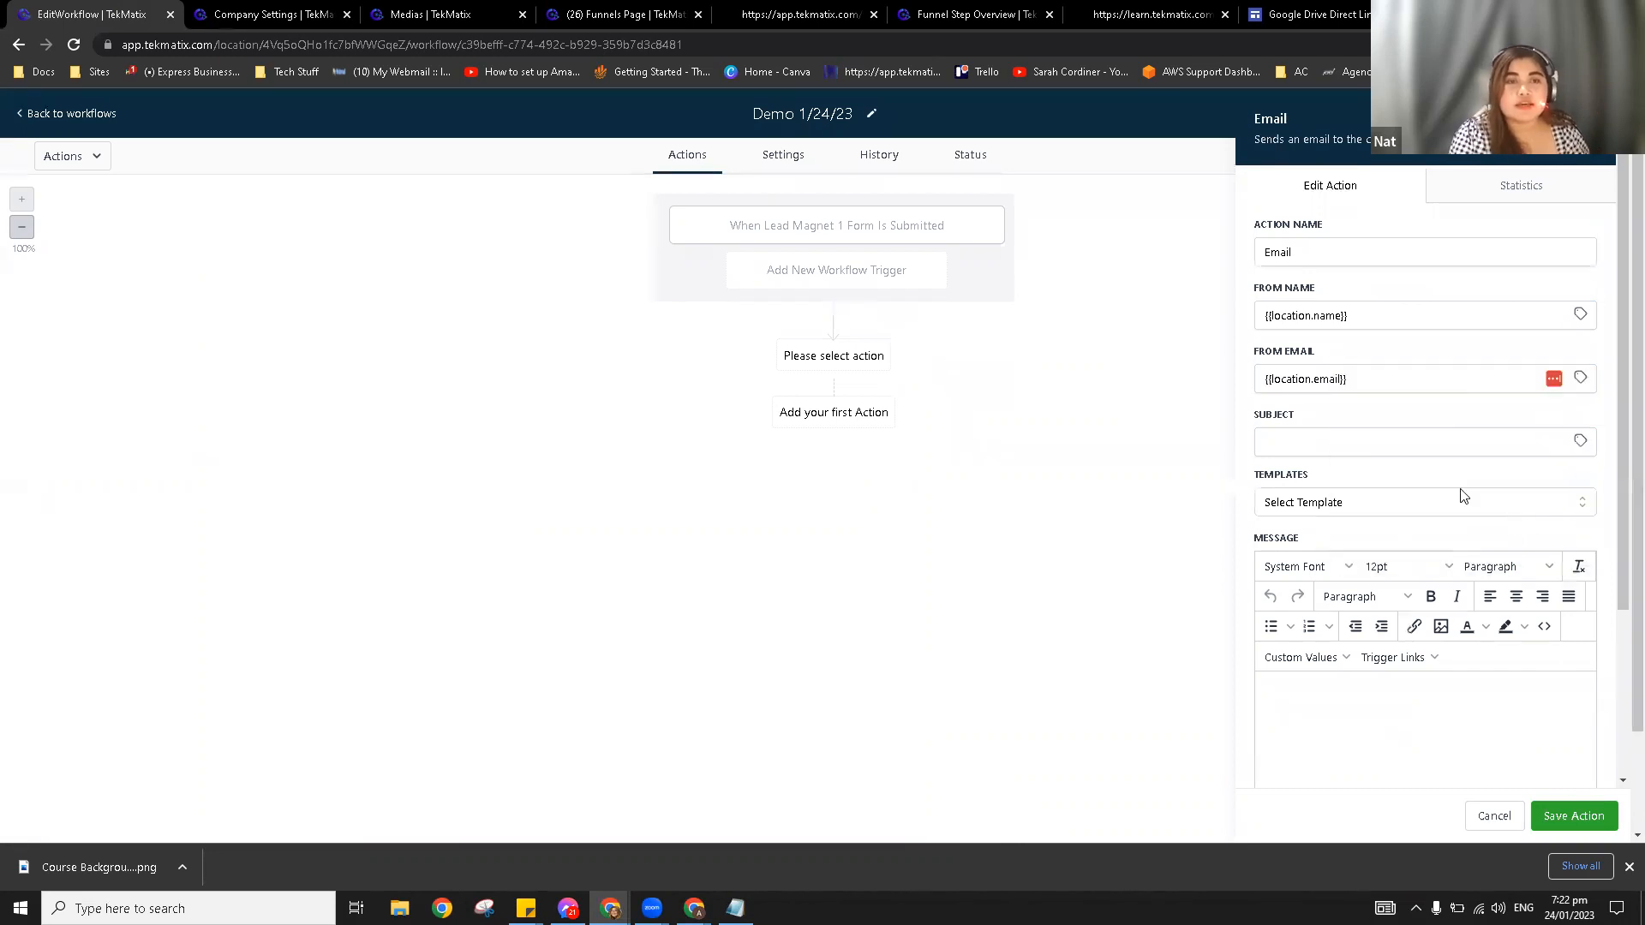
Step: Verify the Business Email in company settings and return to the email action
left_click(331, 13)
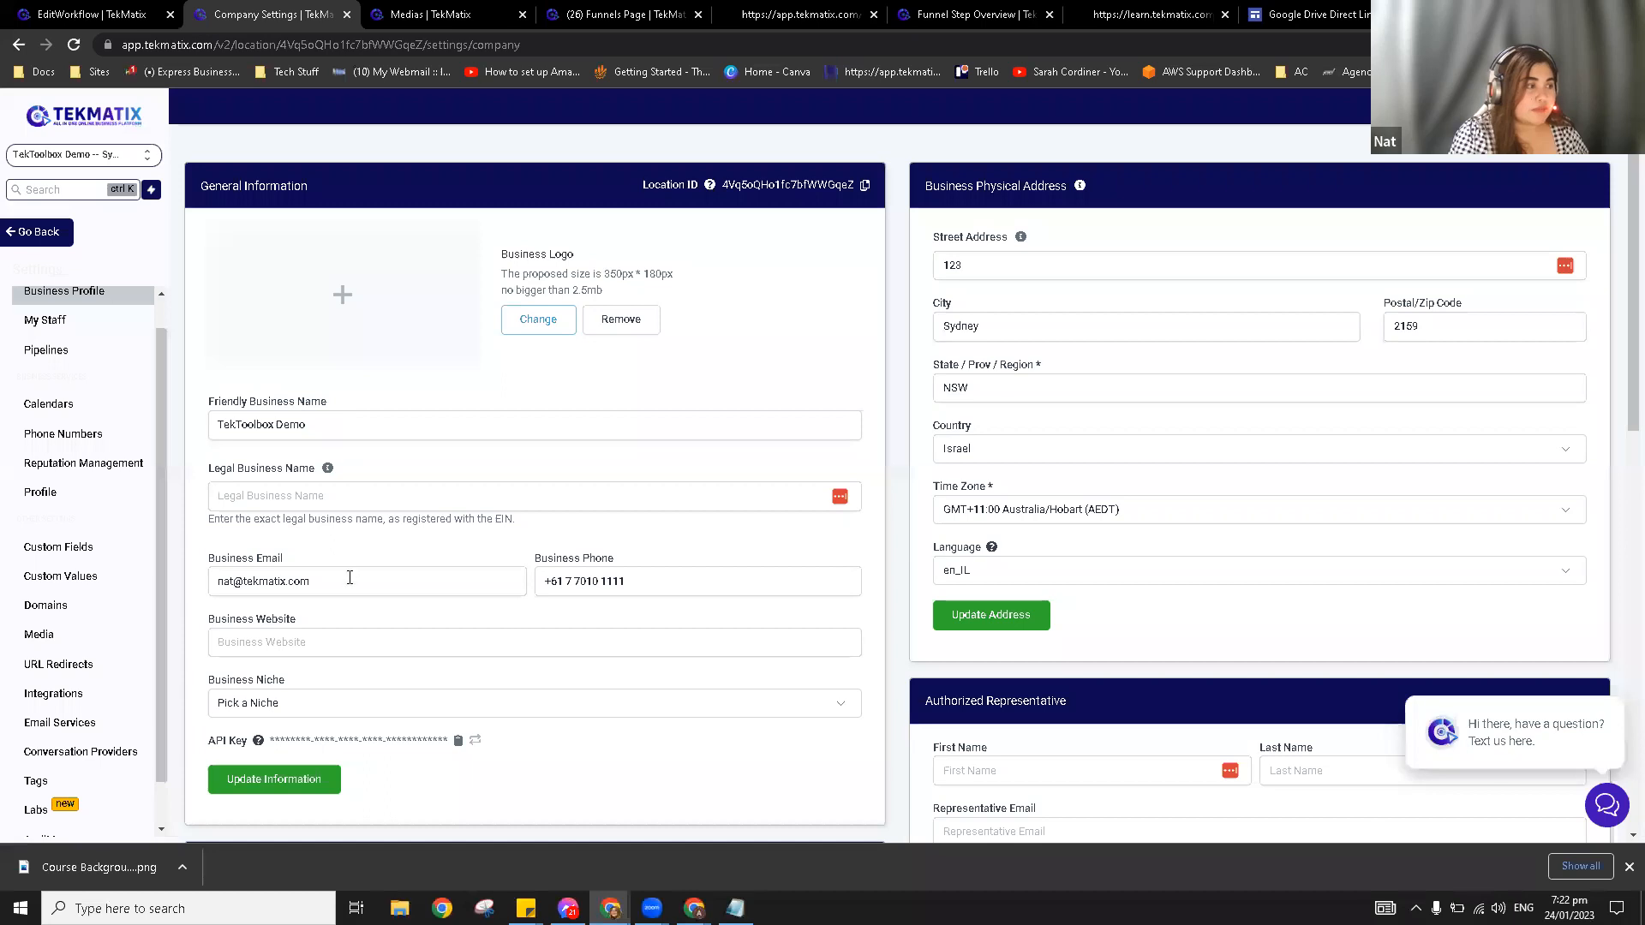
left_click_drag(368, 581, 184, 593)
left_click(353, 543)
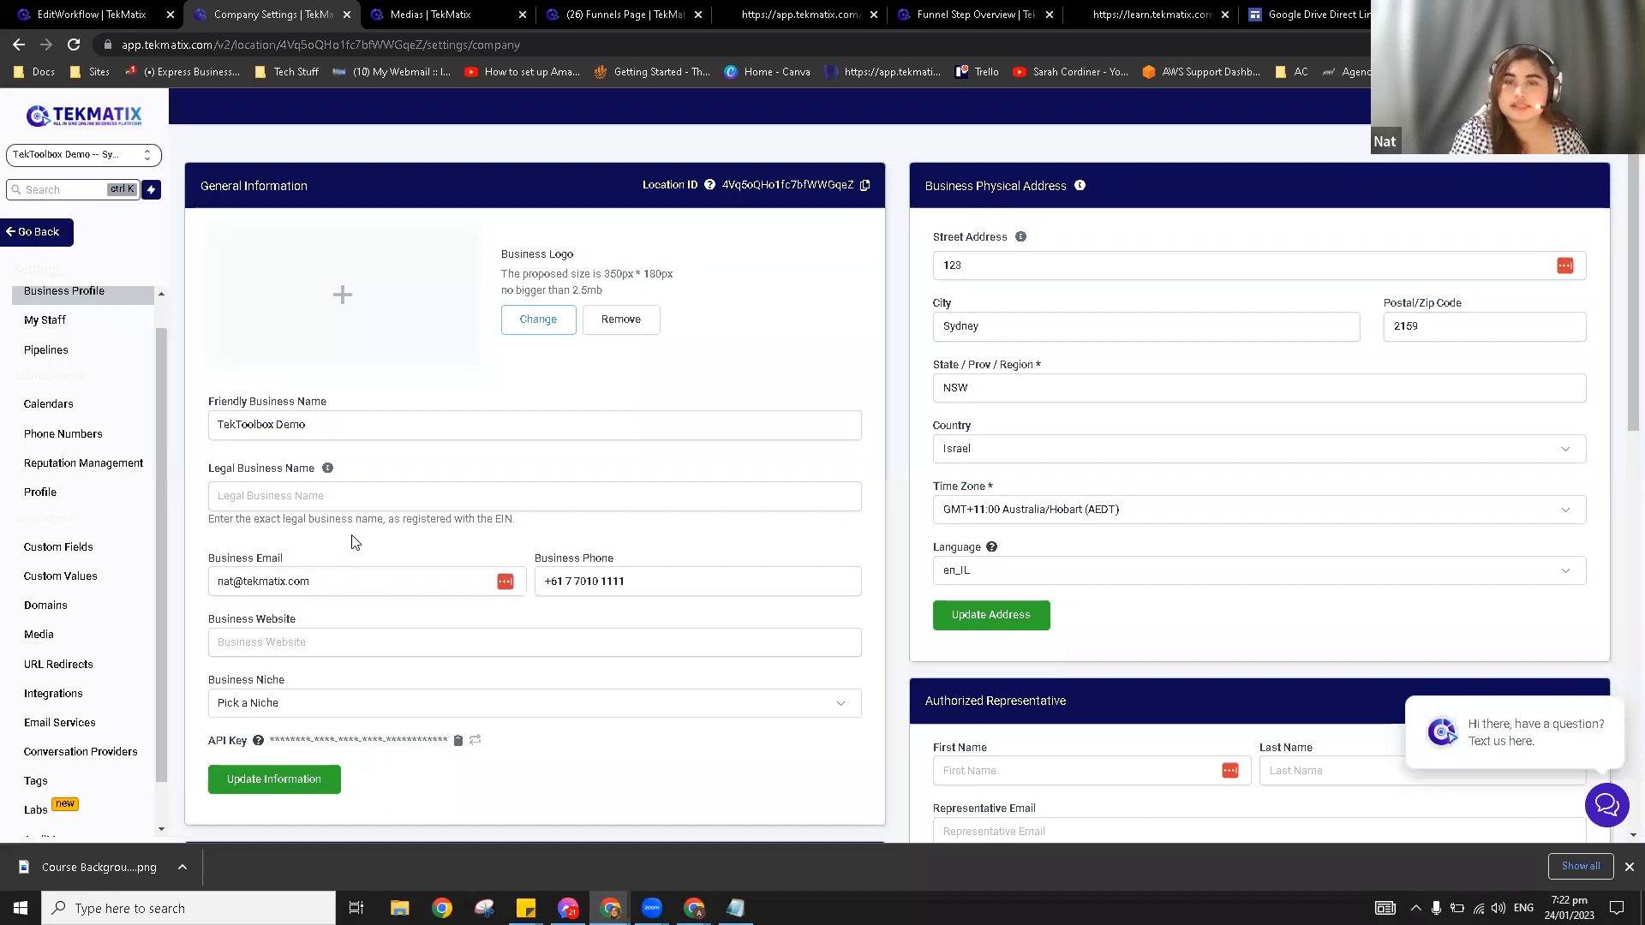
left_click(65, 10)
left_click(1320, 446)
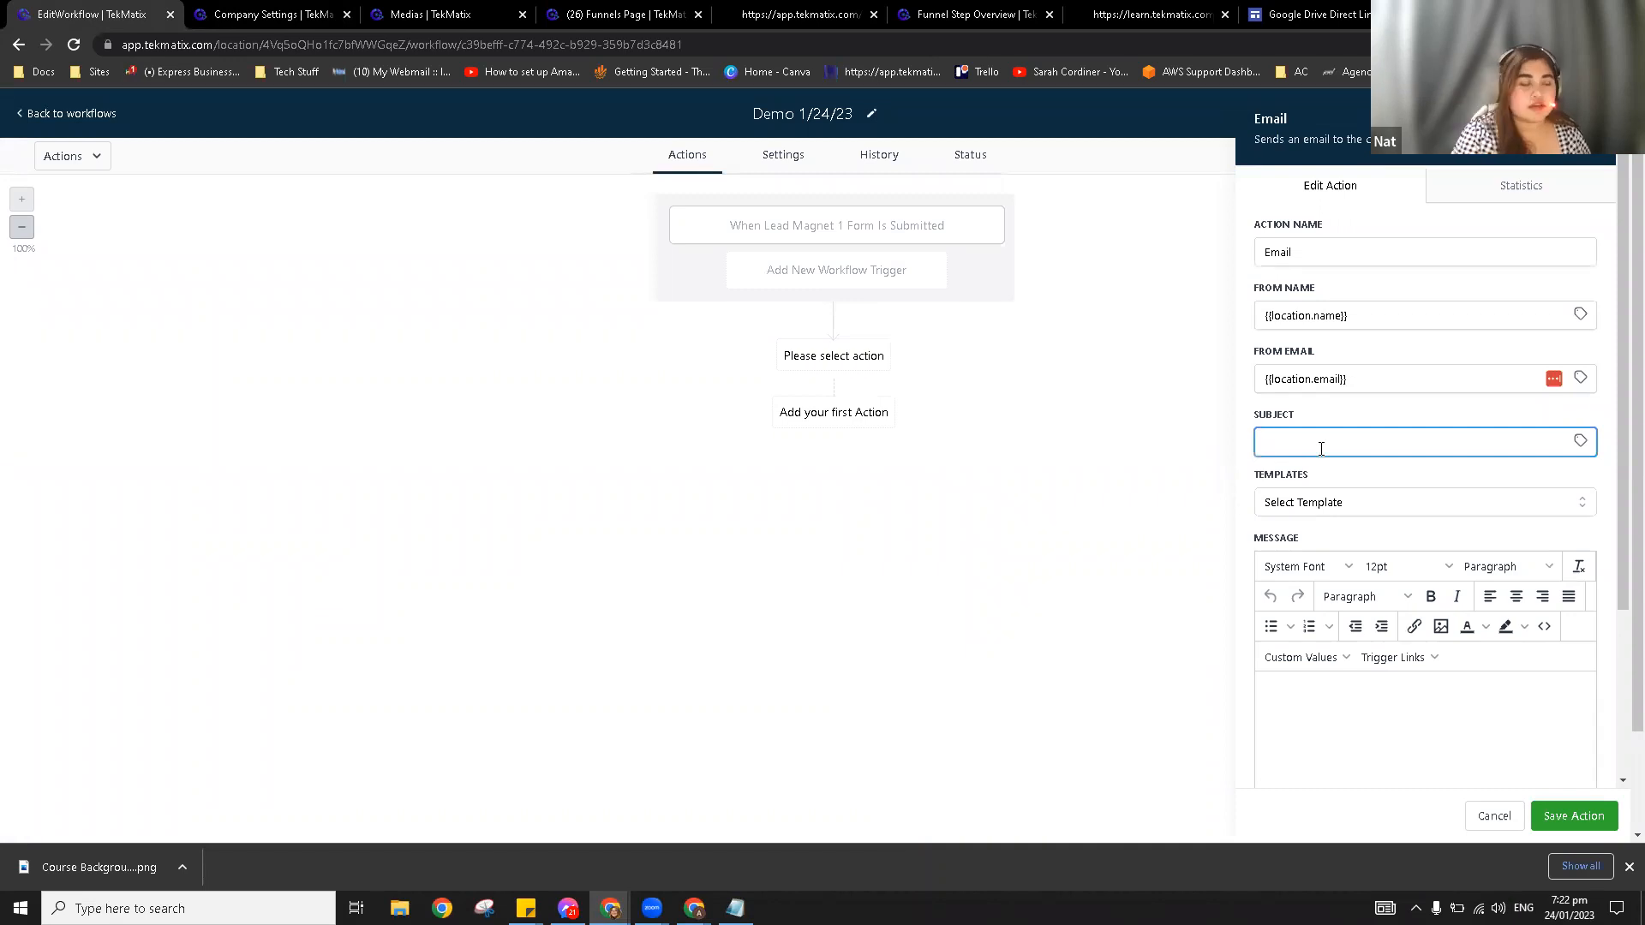
Step: Enter subject 'Welcome to TekMatix!' and a greeting with the {{contact.first_name}} placeholder
type("Welcome t")
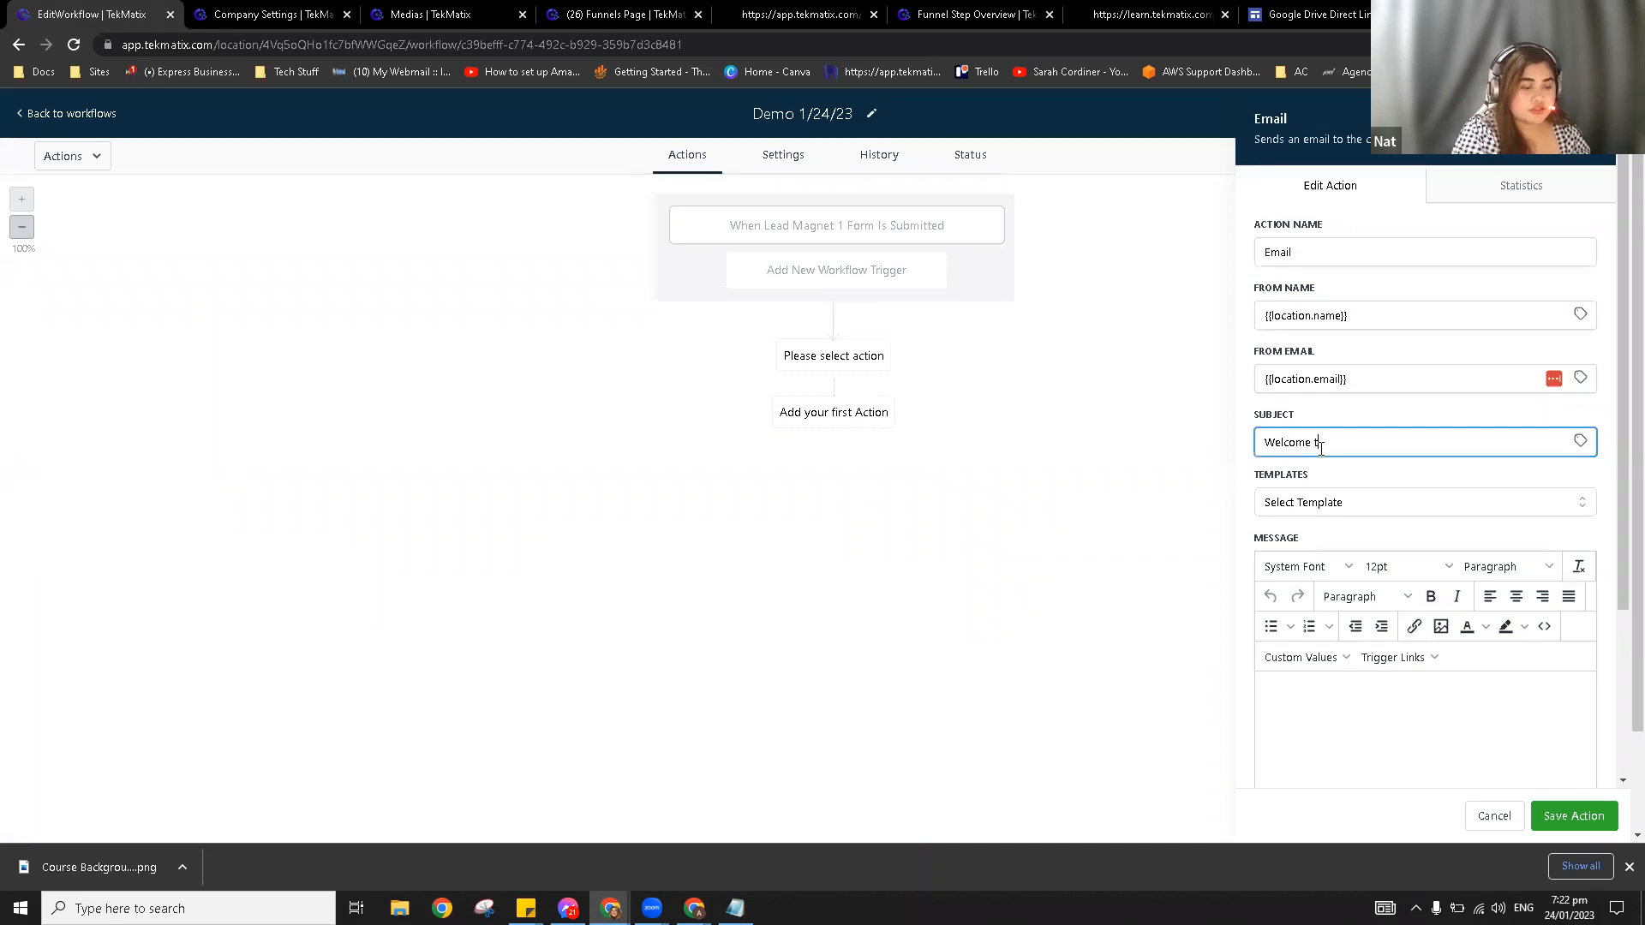
type("o TekMati")
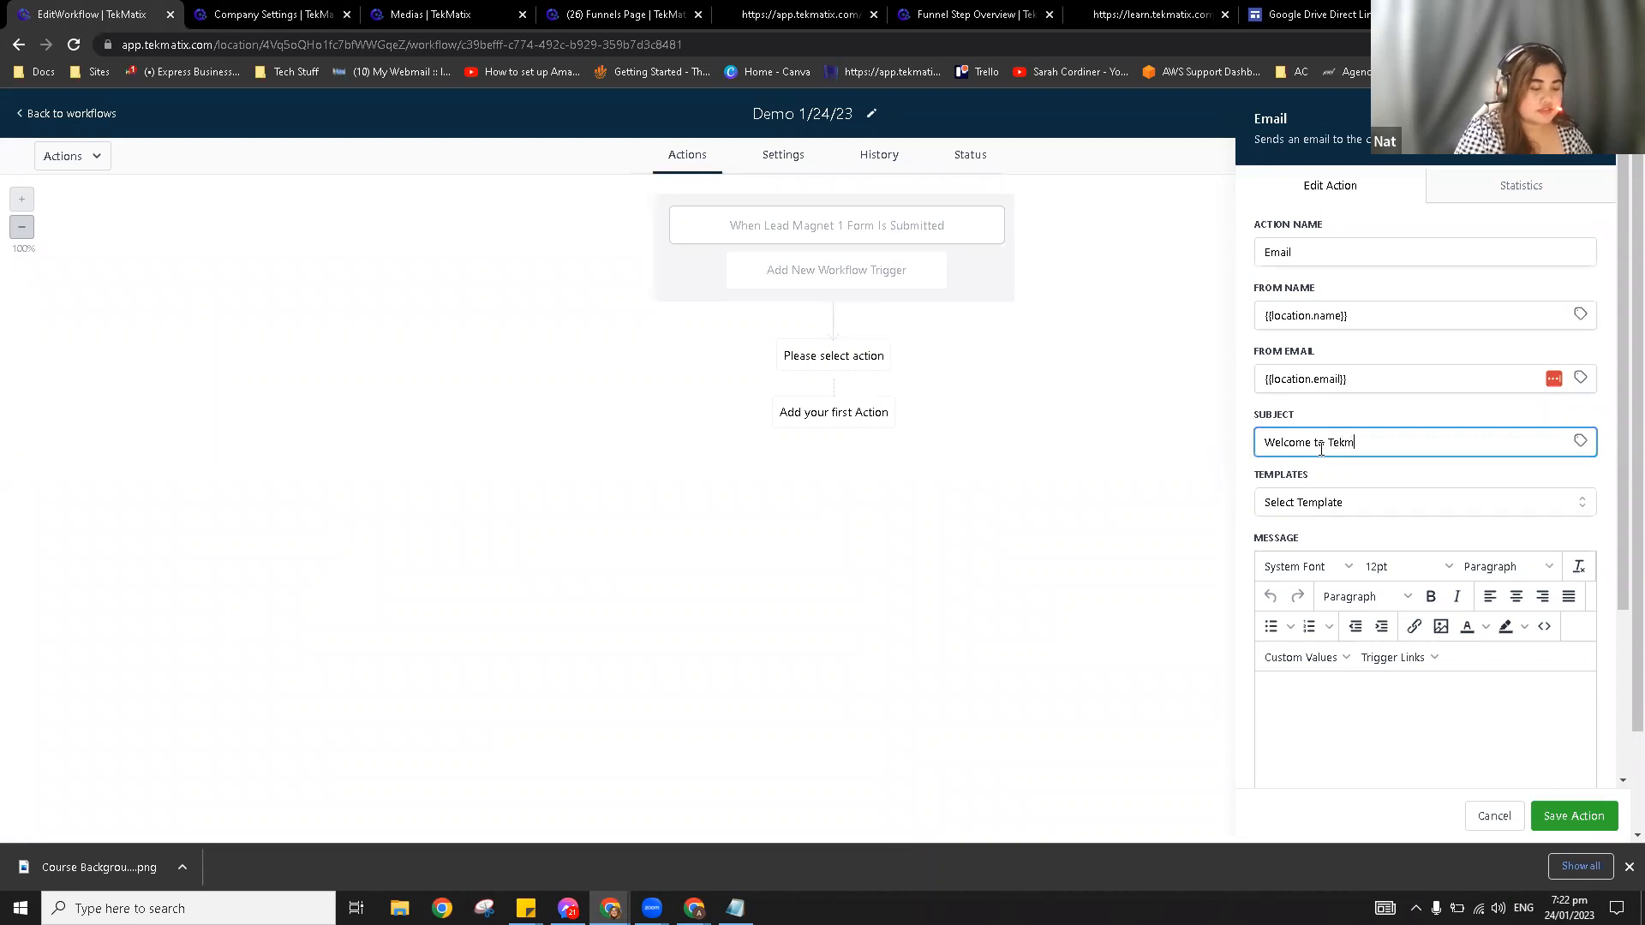
type("xz")
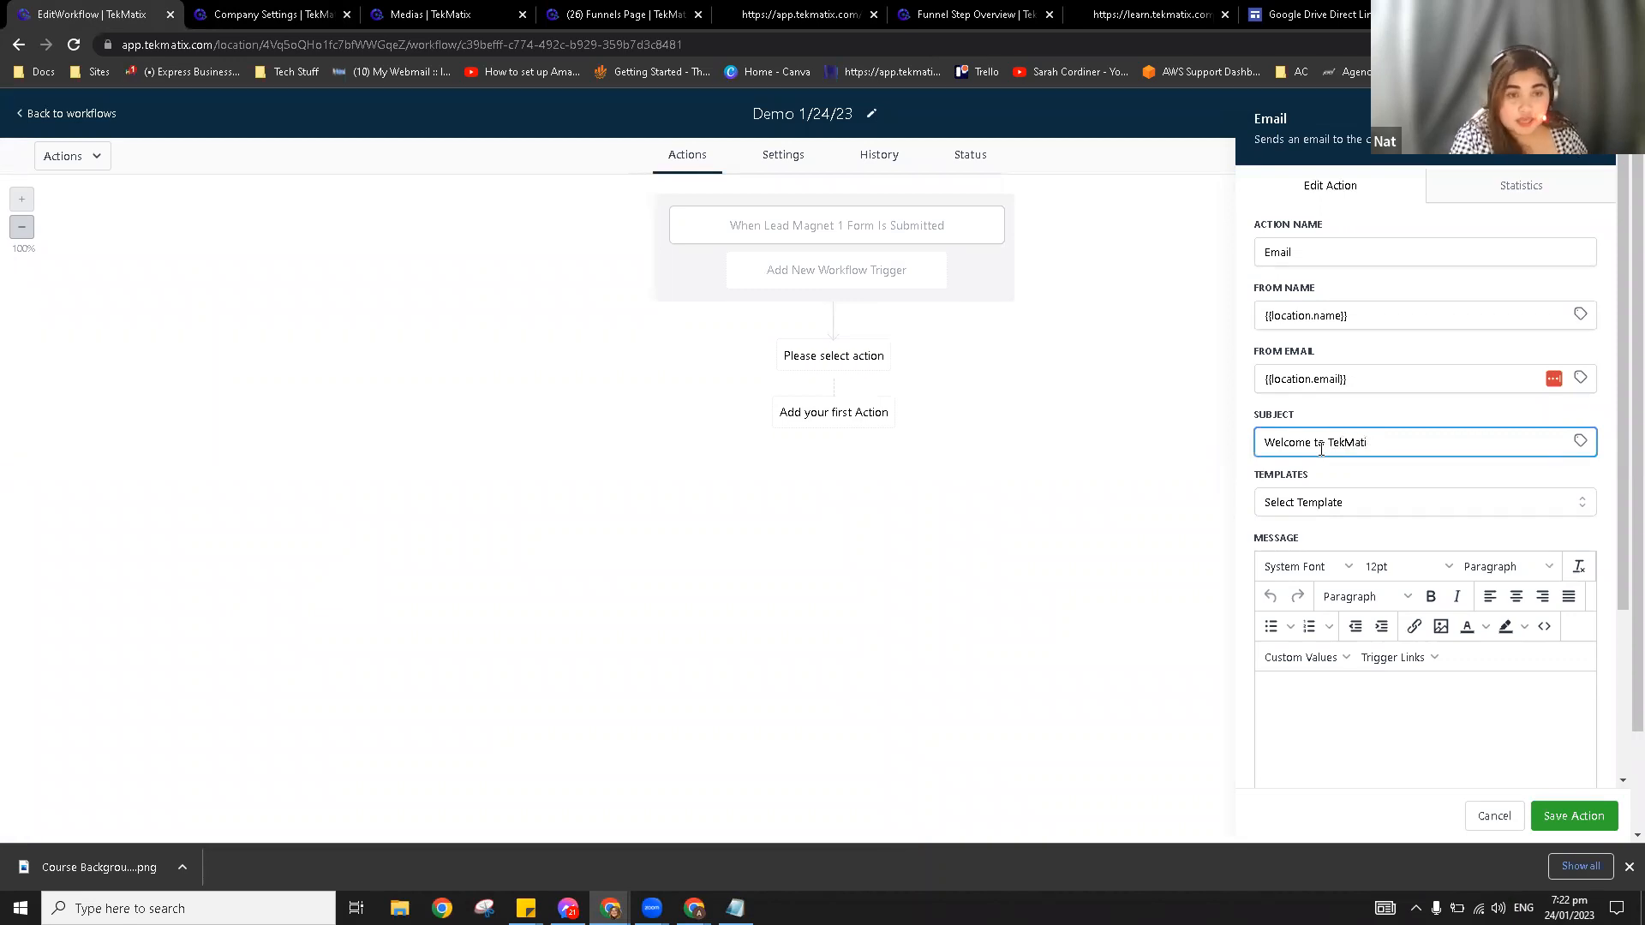
type("x!")
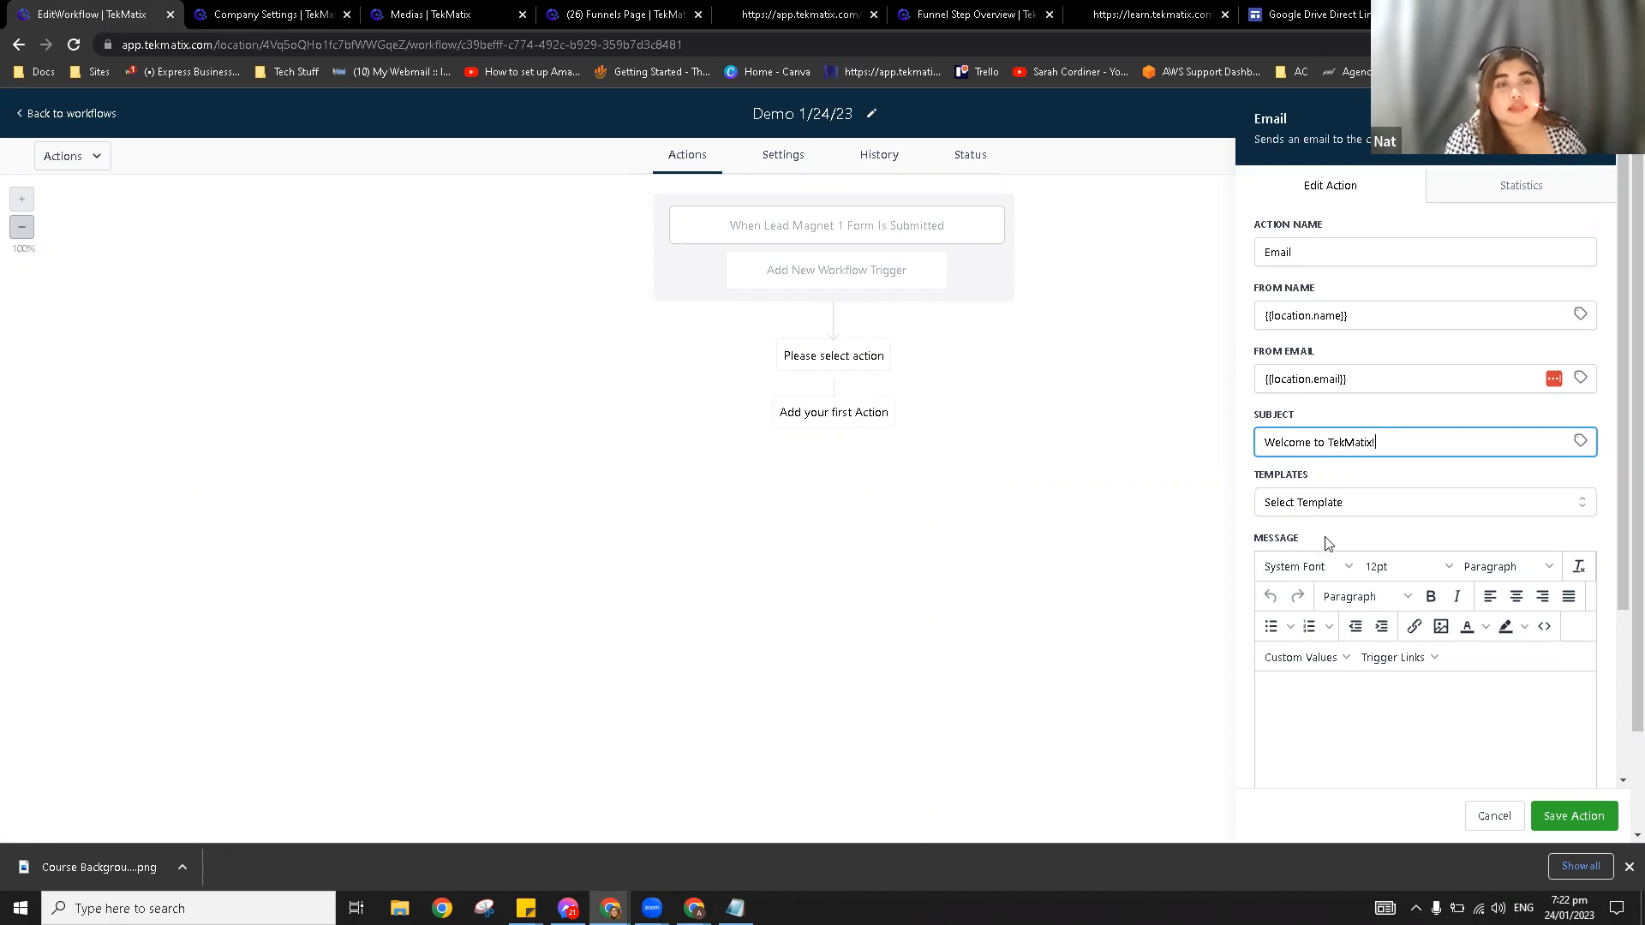
scroll(1330, 514, "down", 1)
left_click(1371, 632)
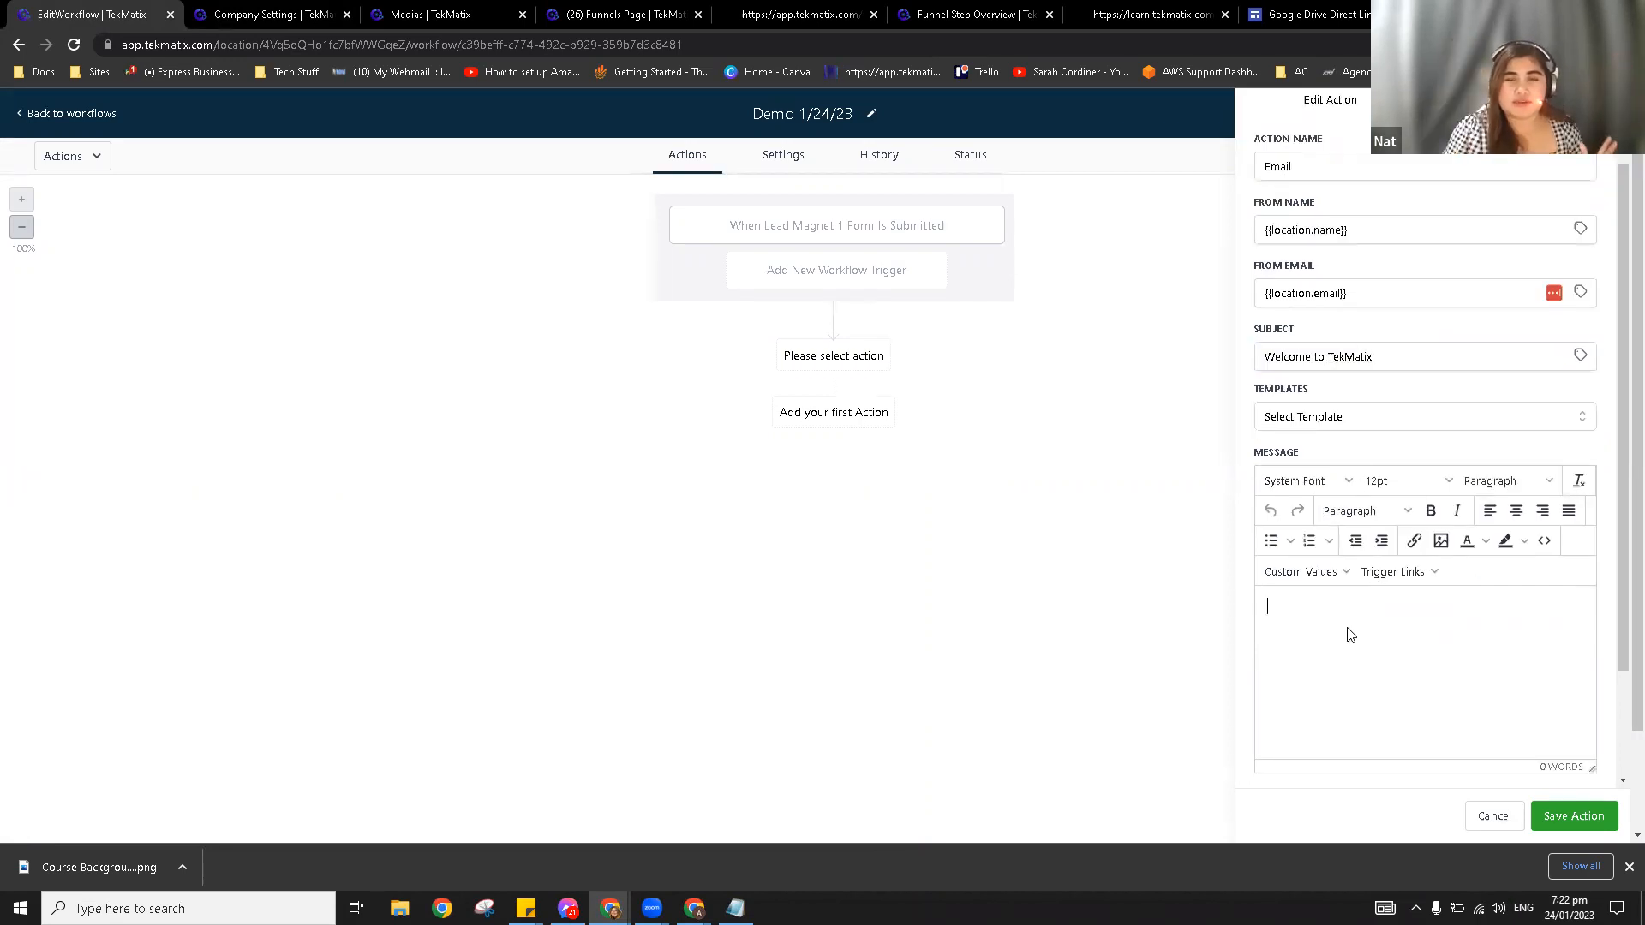
type("H")
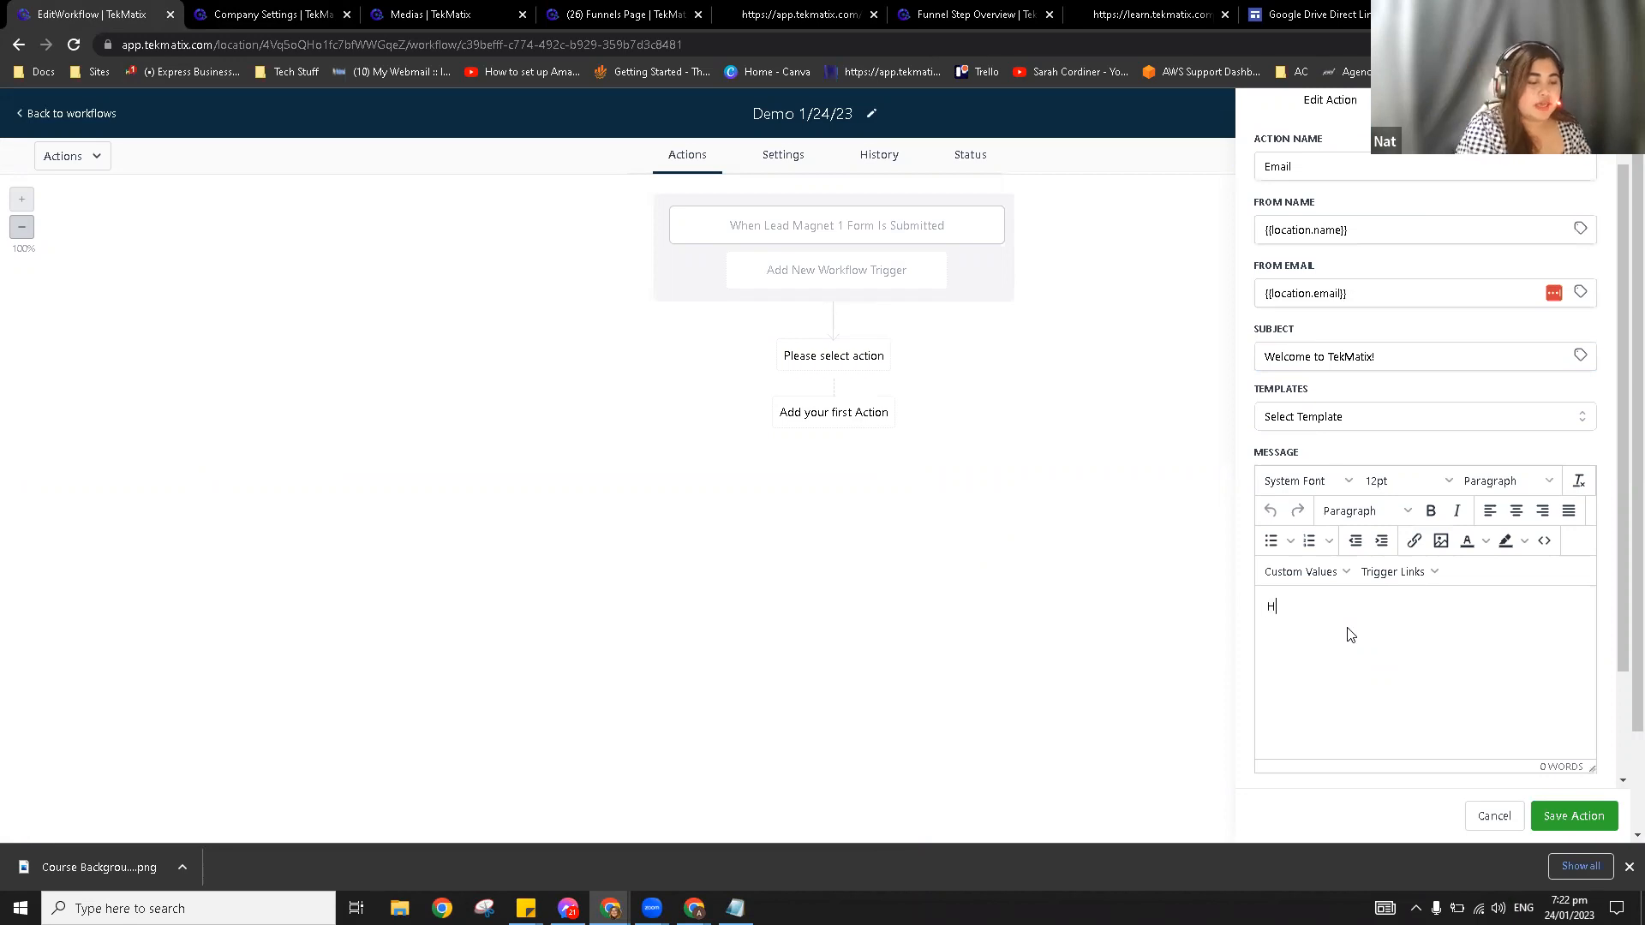
type("ello.")
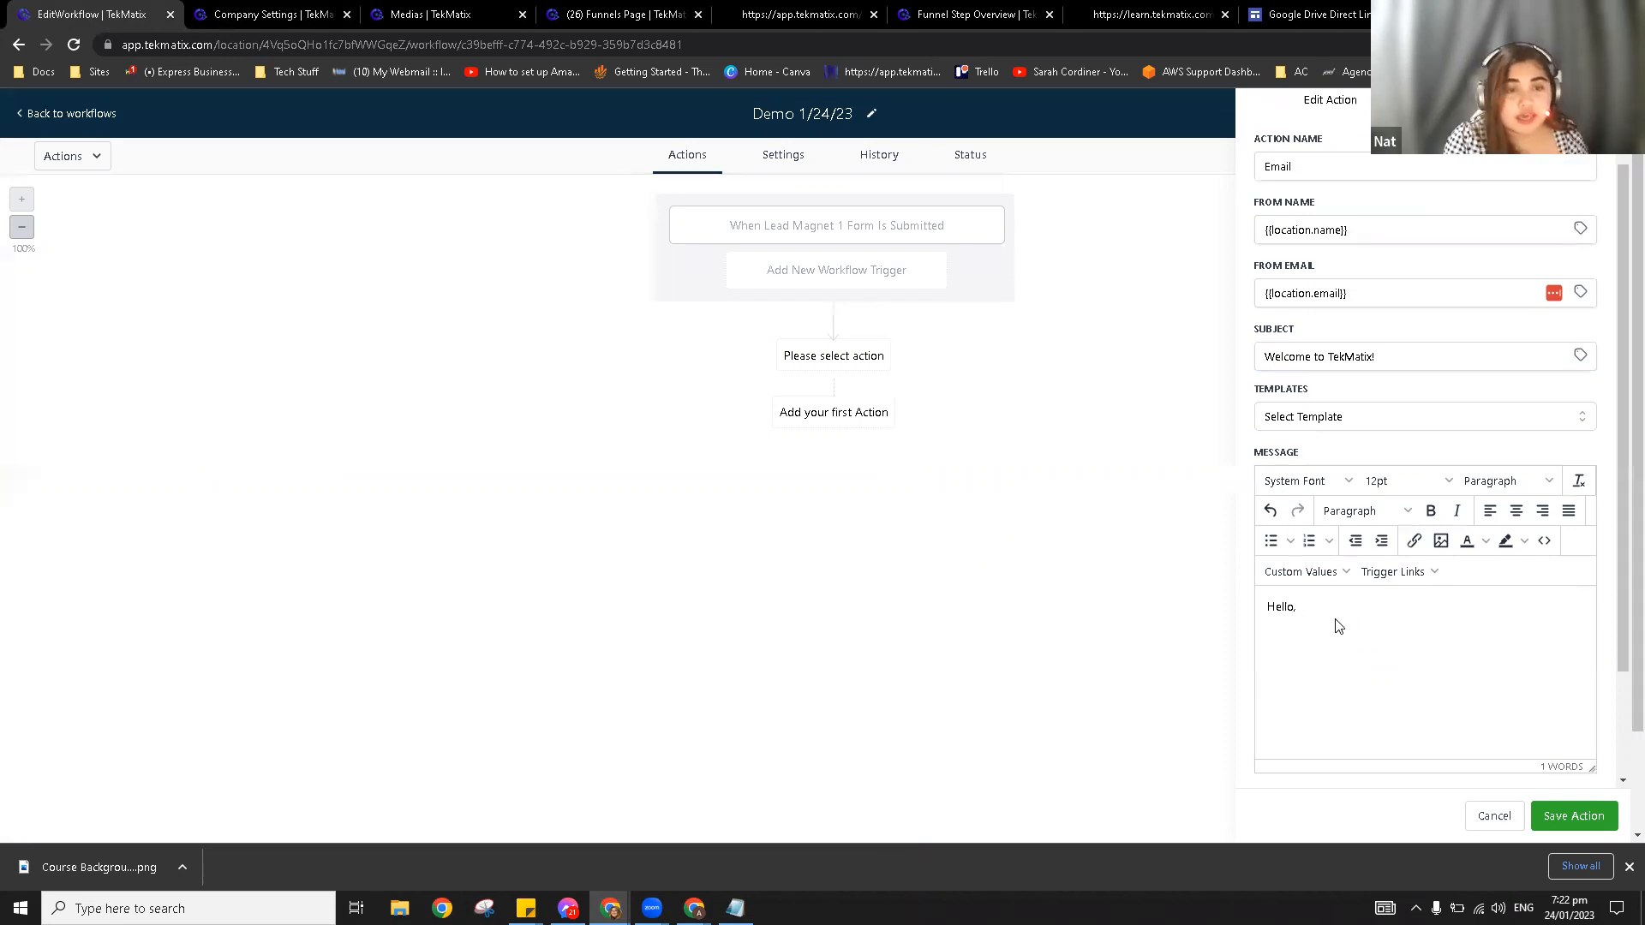
left_click(1315, 574)
mouse_move(1311, 606)
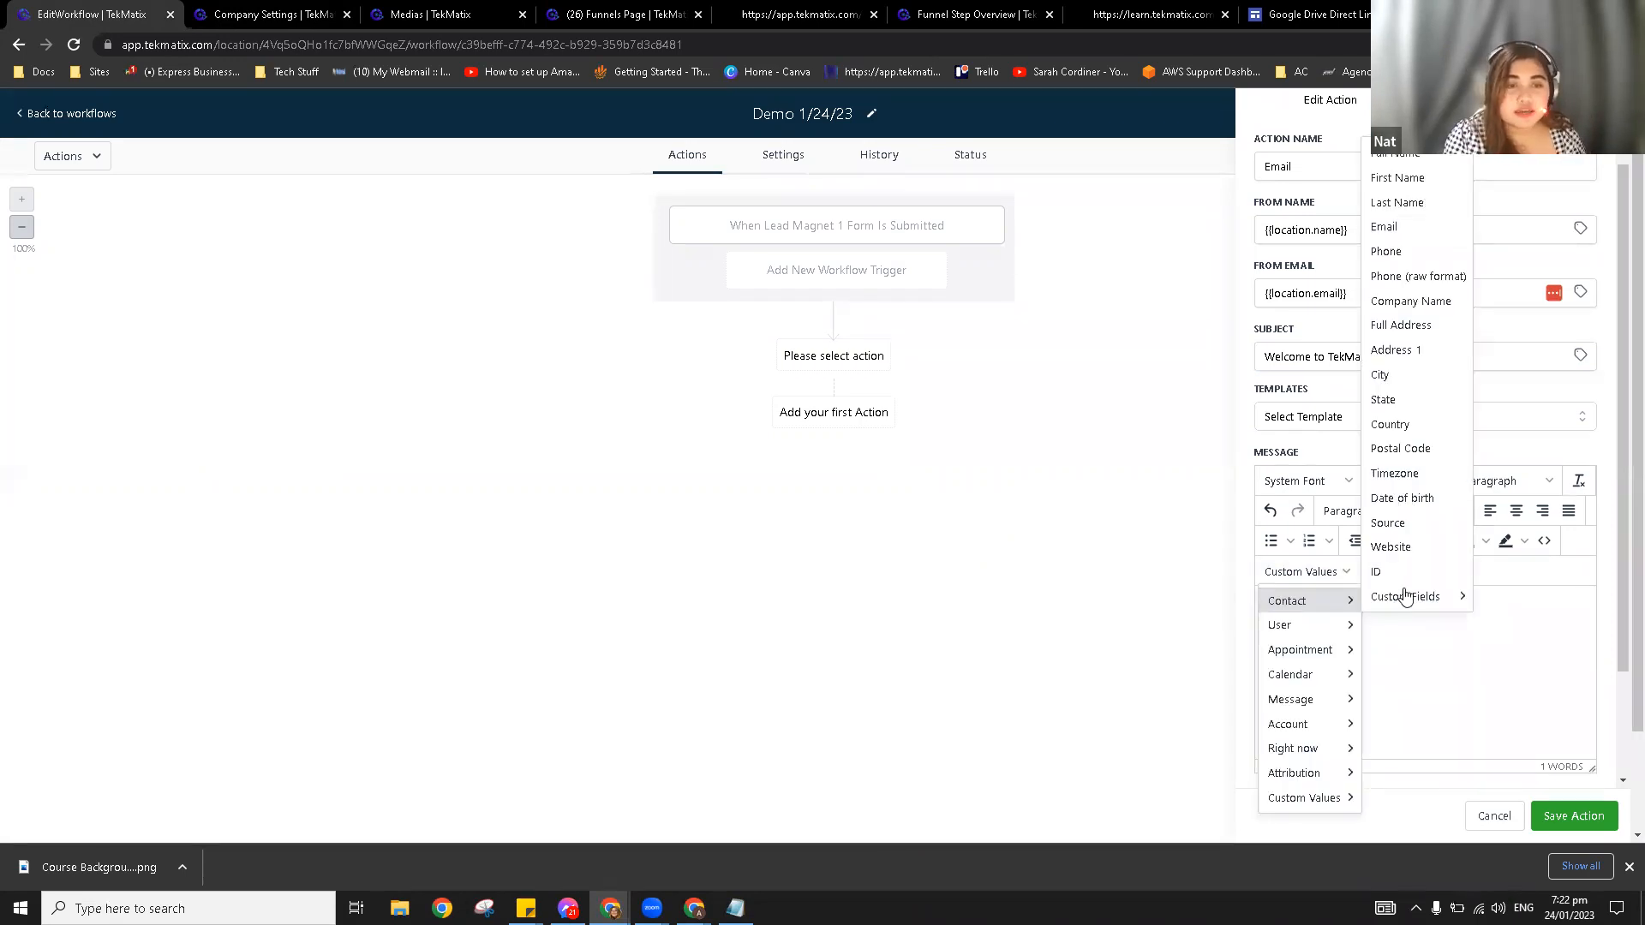
left_click(1399, 173)
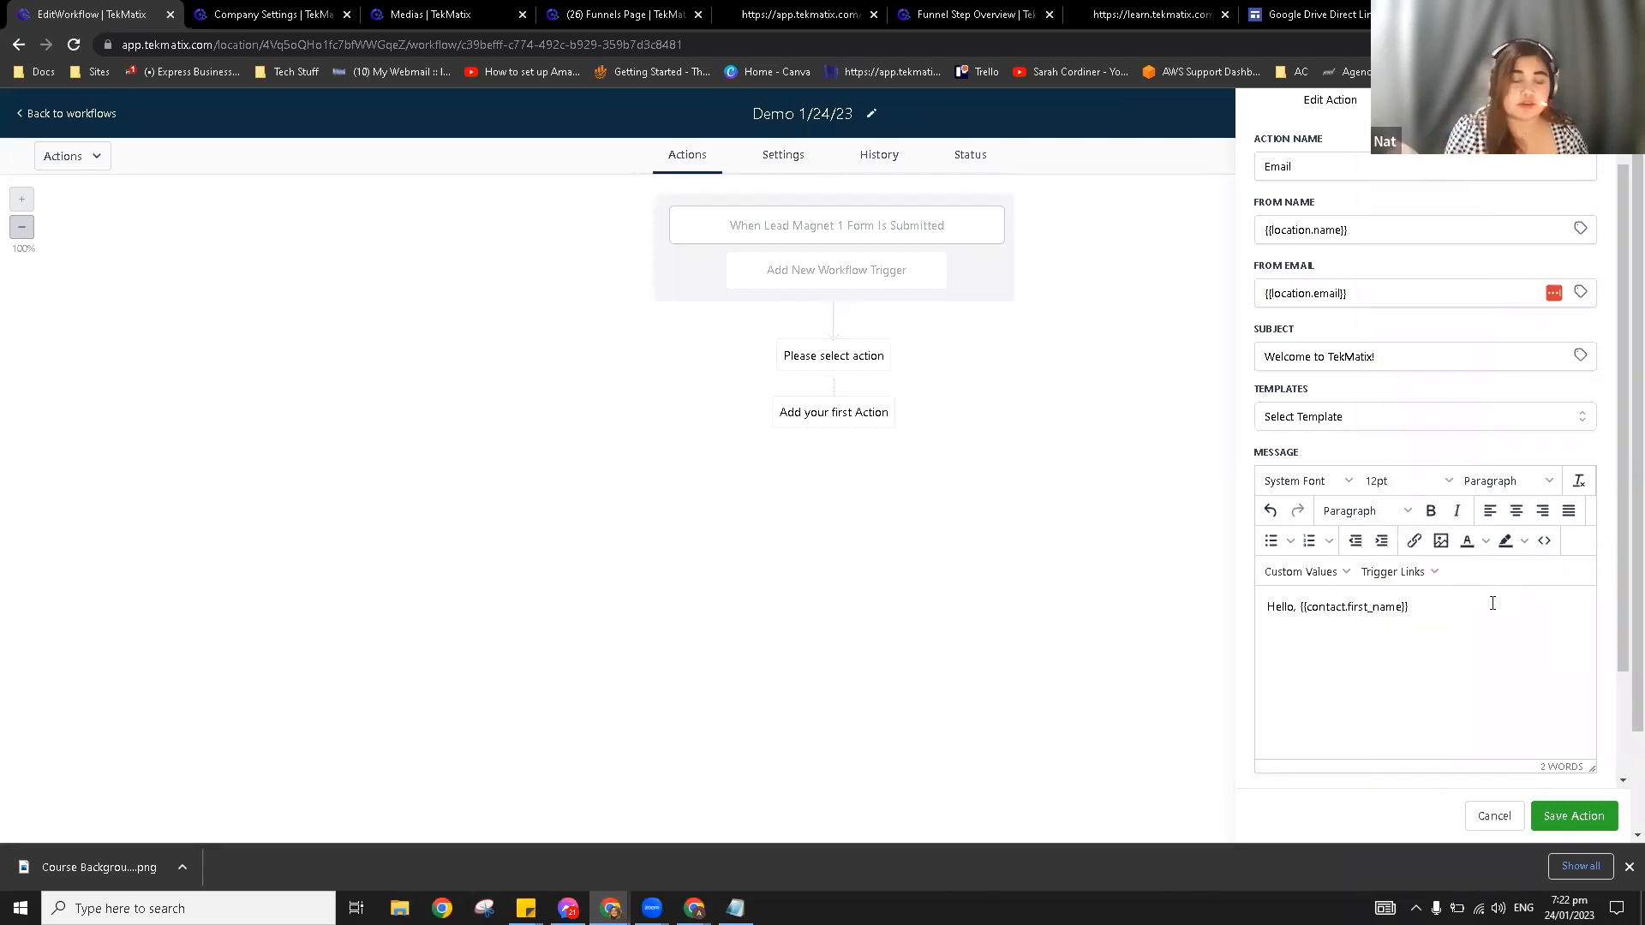
Step: Write 'Here's your free copy of the ebook. Click here to download.' plus a 'Love,' sign-off
key("Return")
type("Here's y")
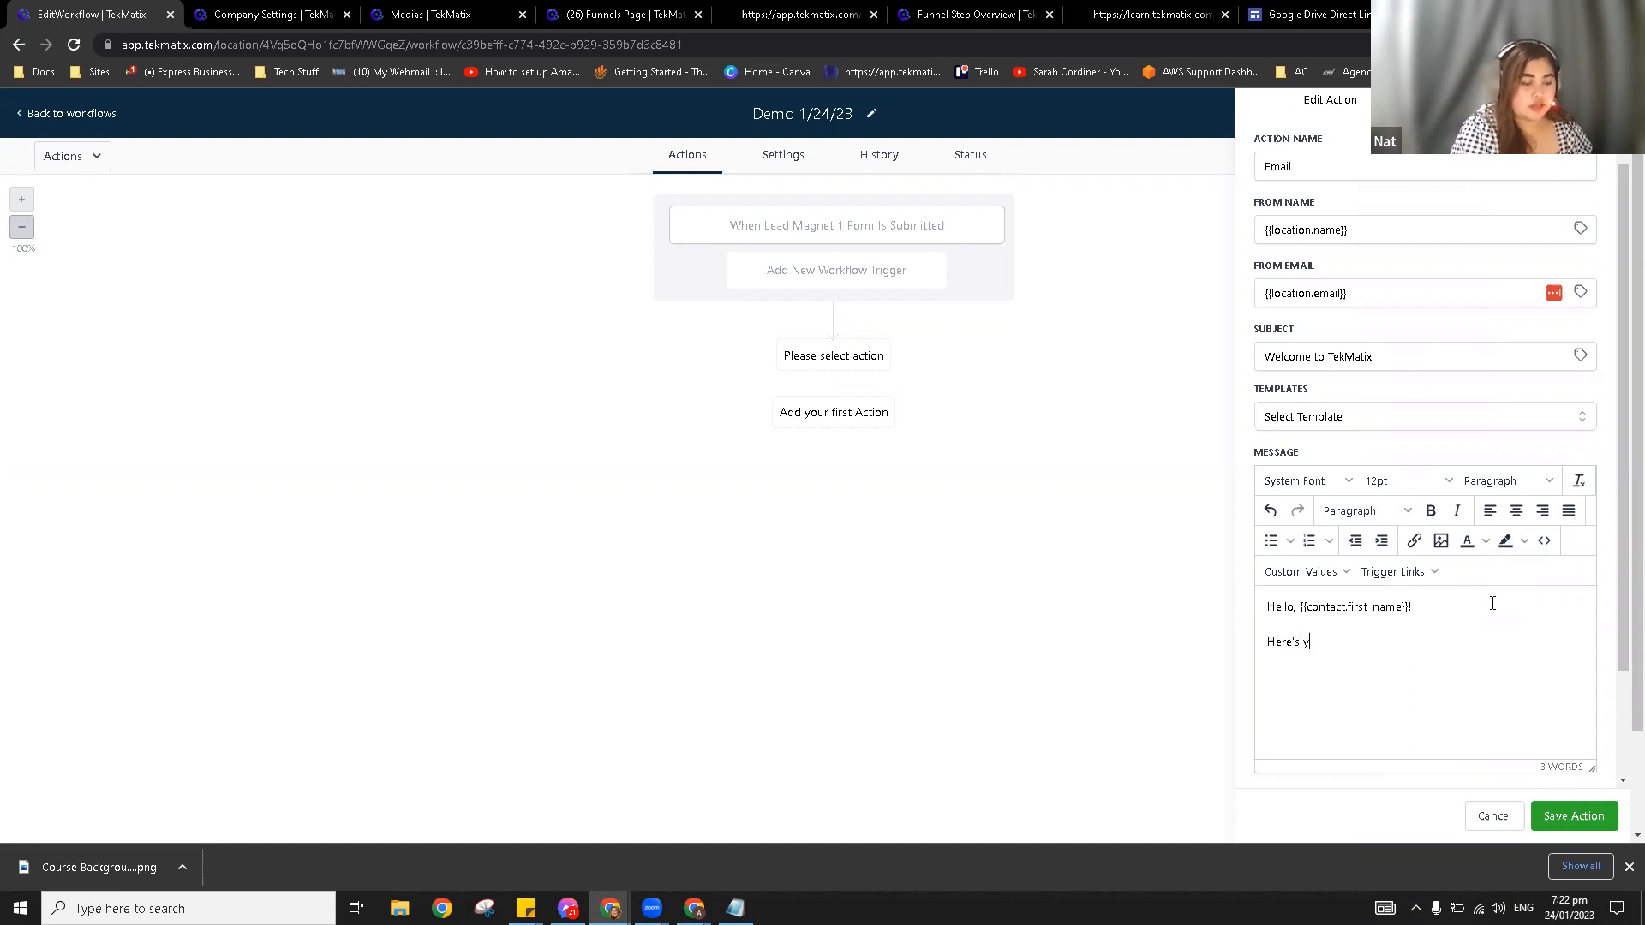
type("our free copy")
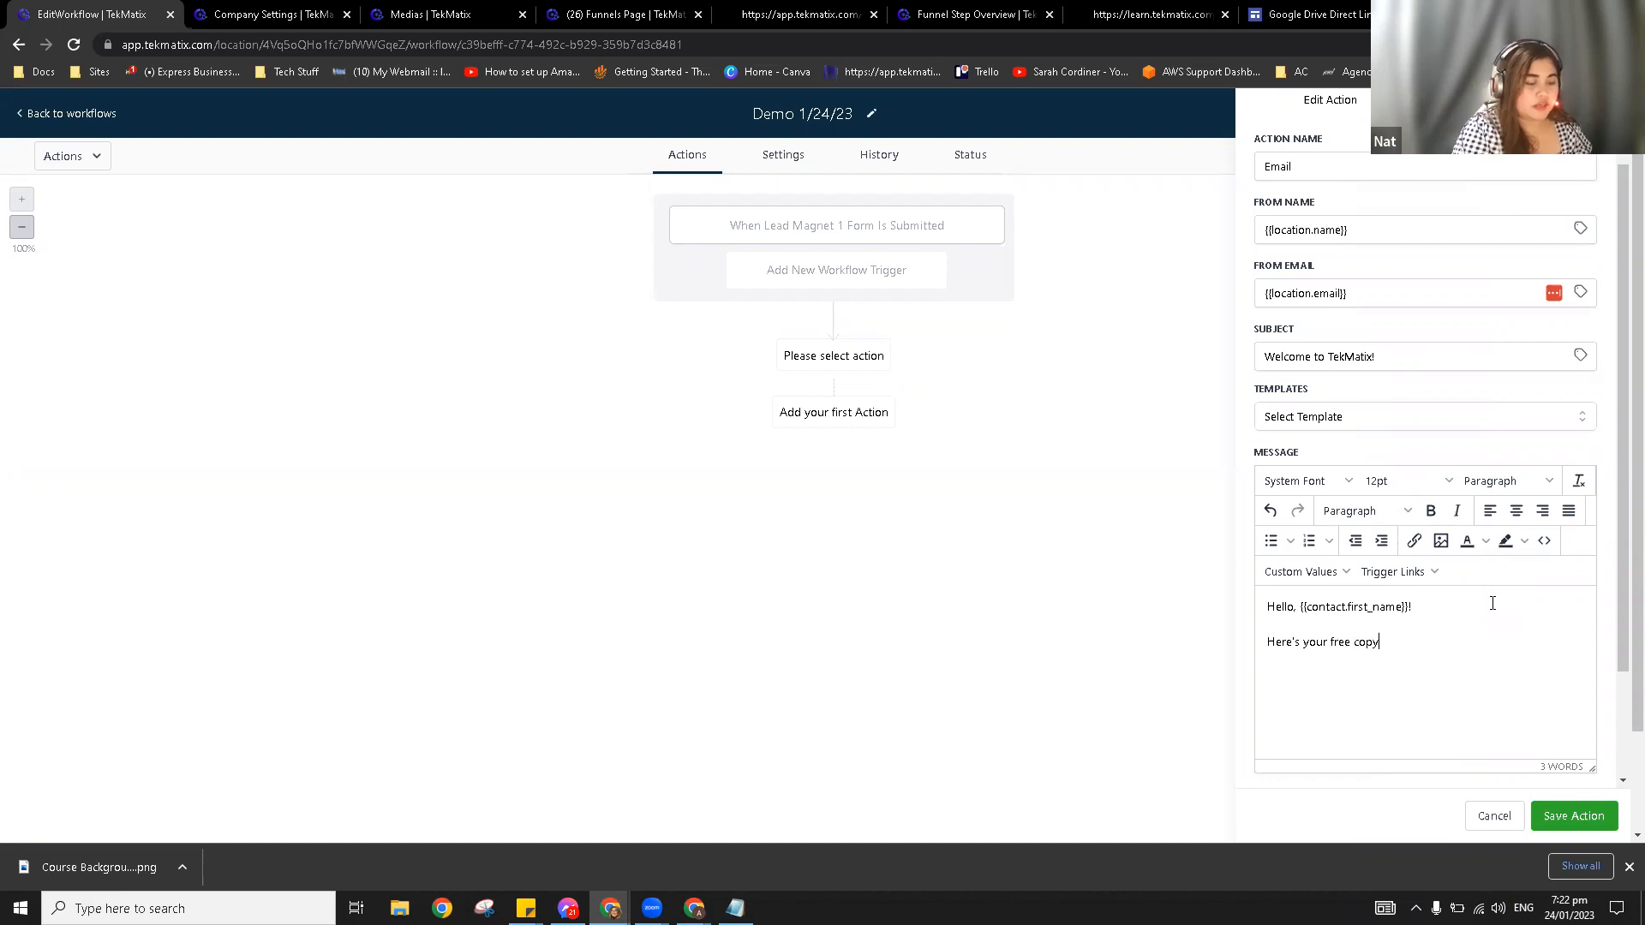
type(" of the ebook. ")
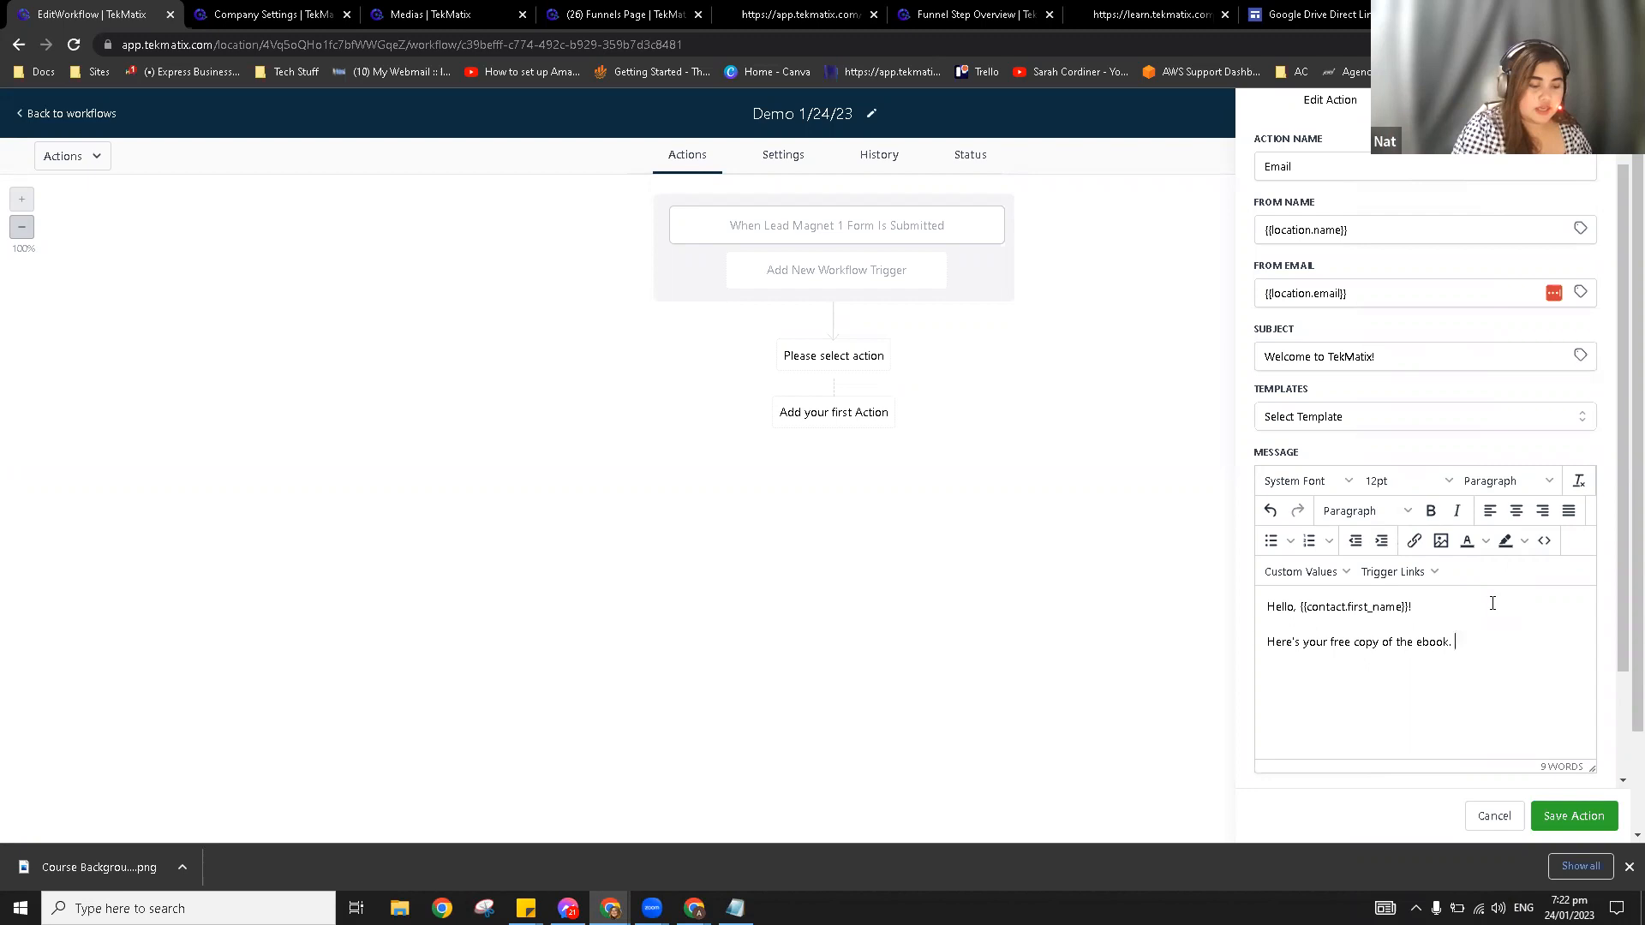
type("Click her")
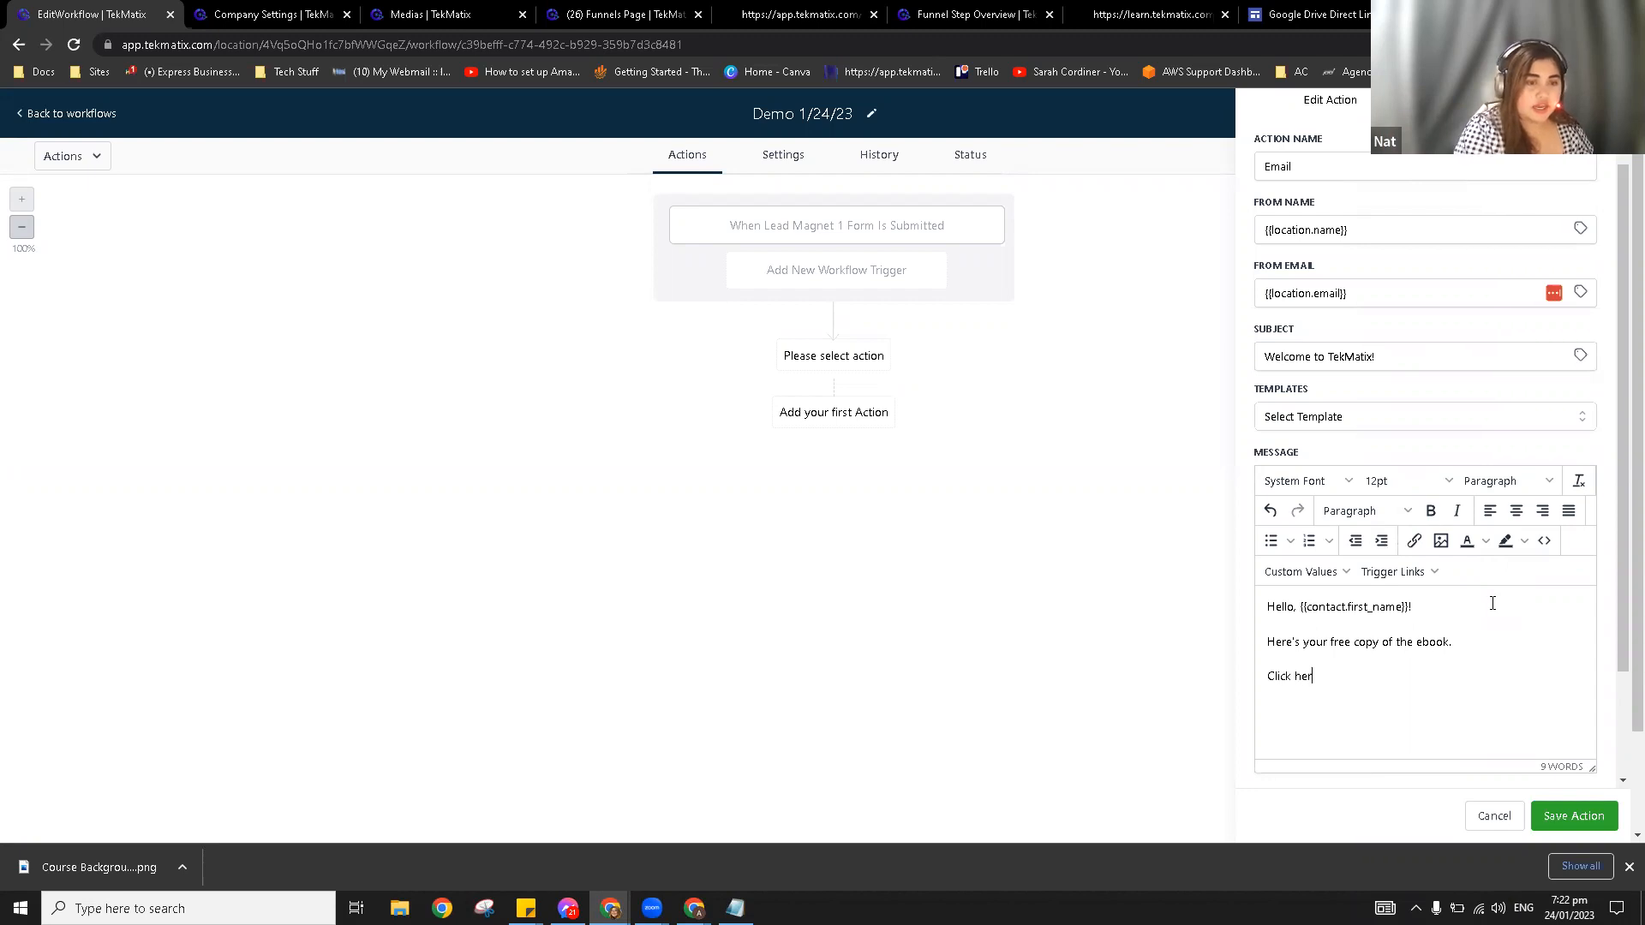
type("e to down")
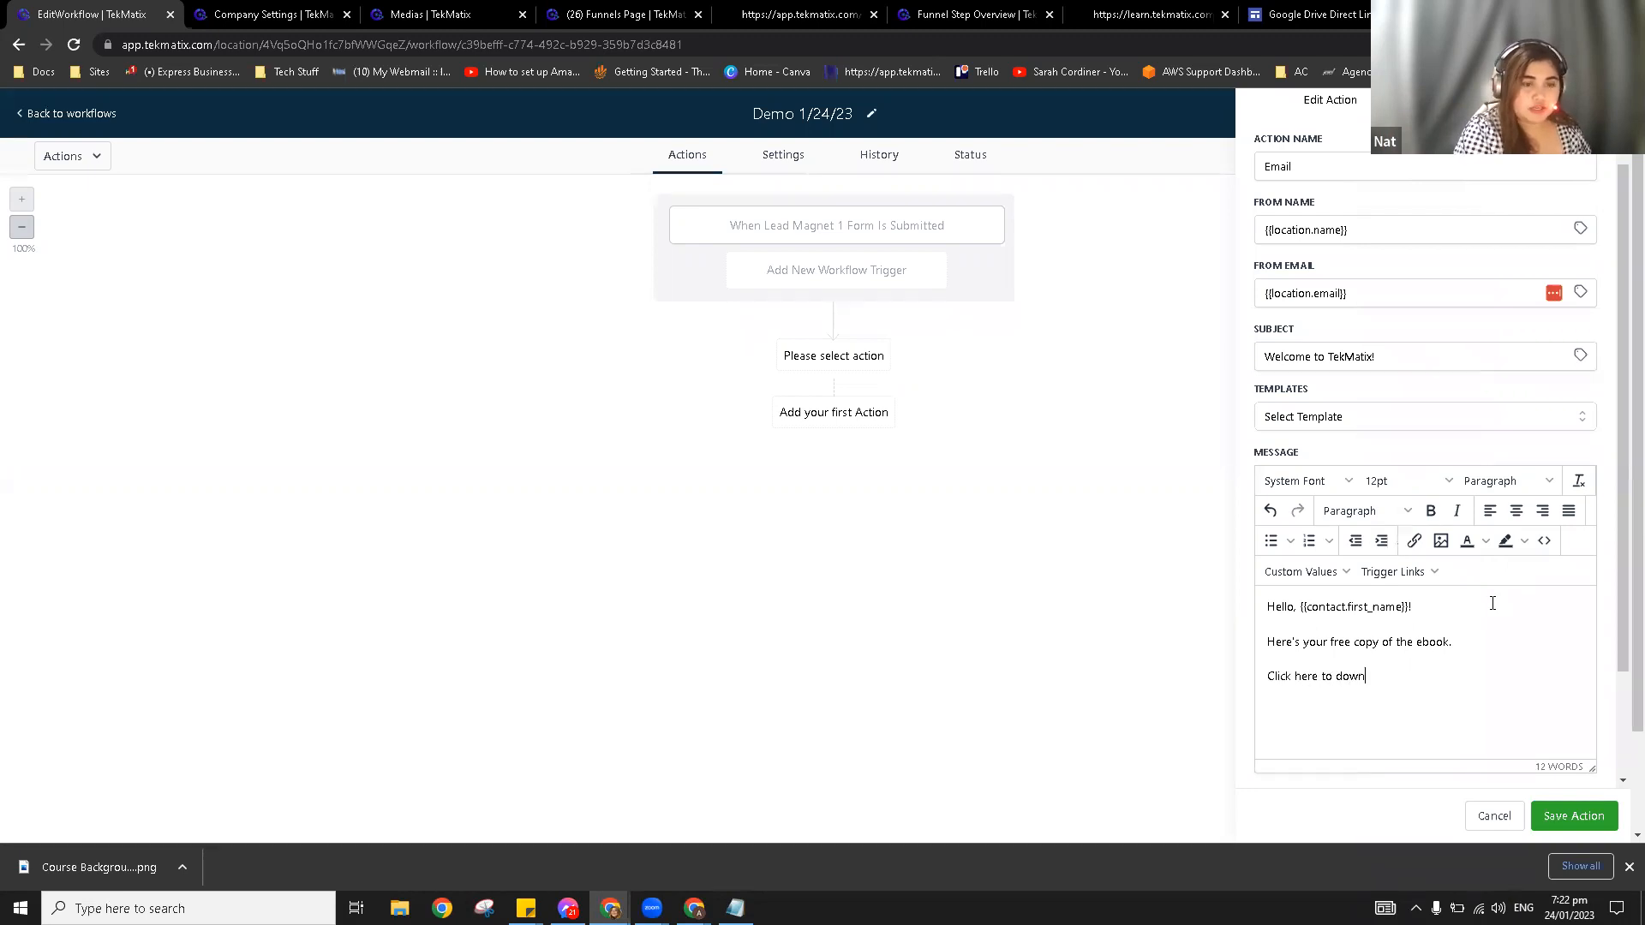
key("BackSpace")
type("lo")
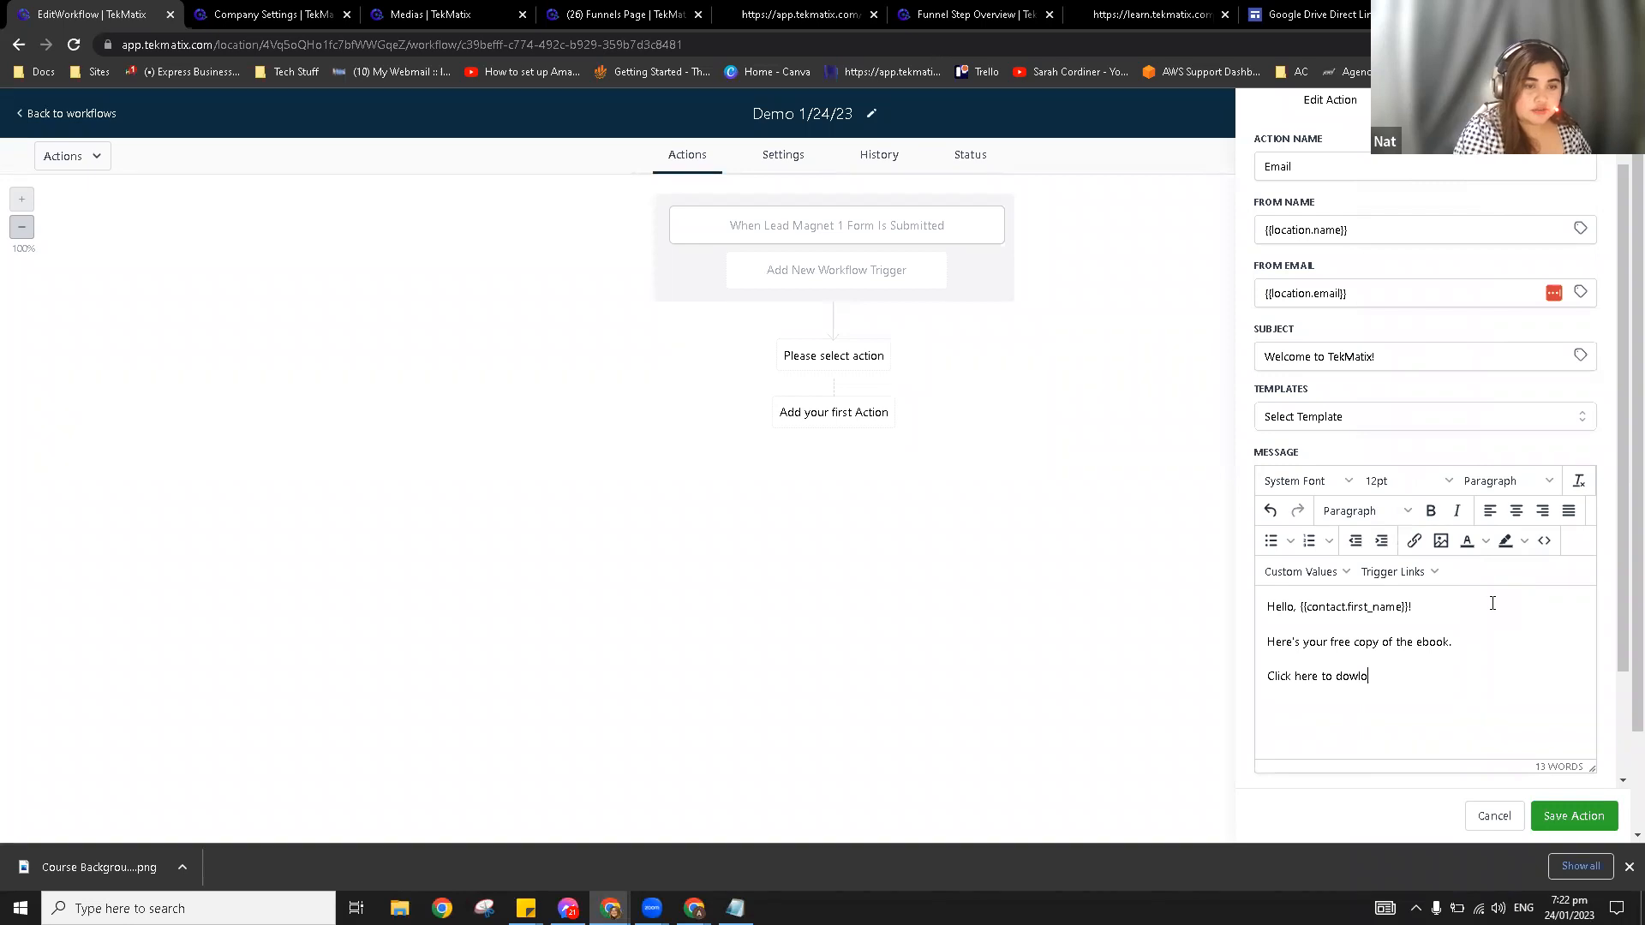
type("nload.")
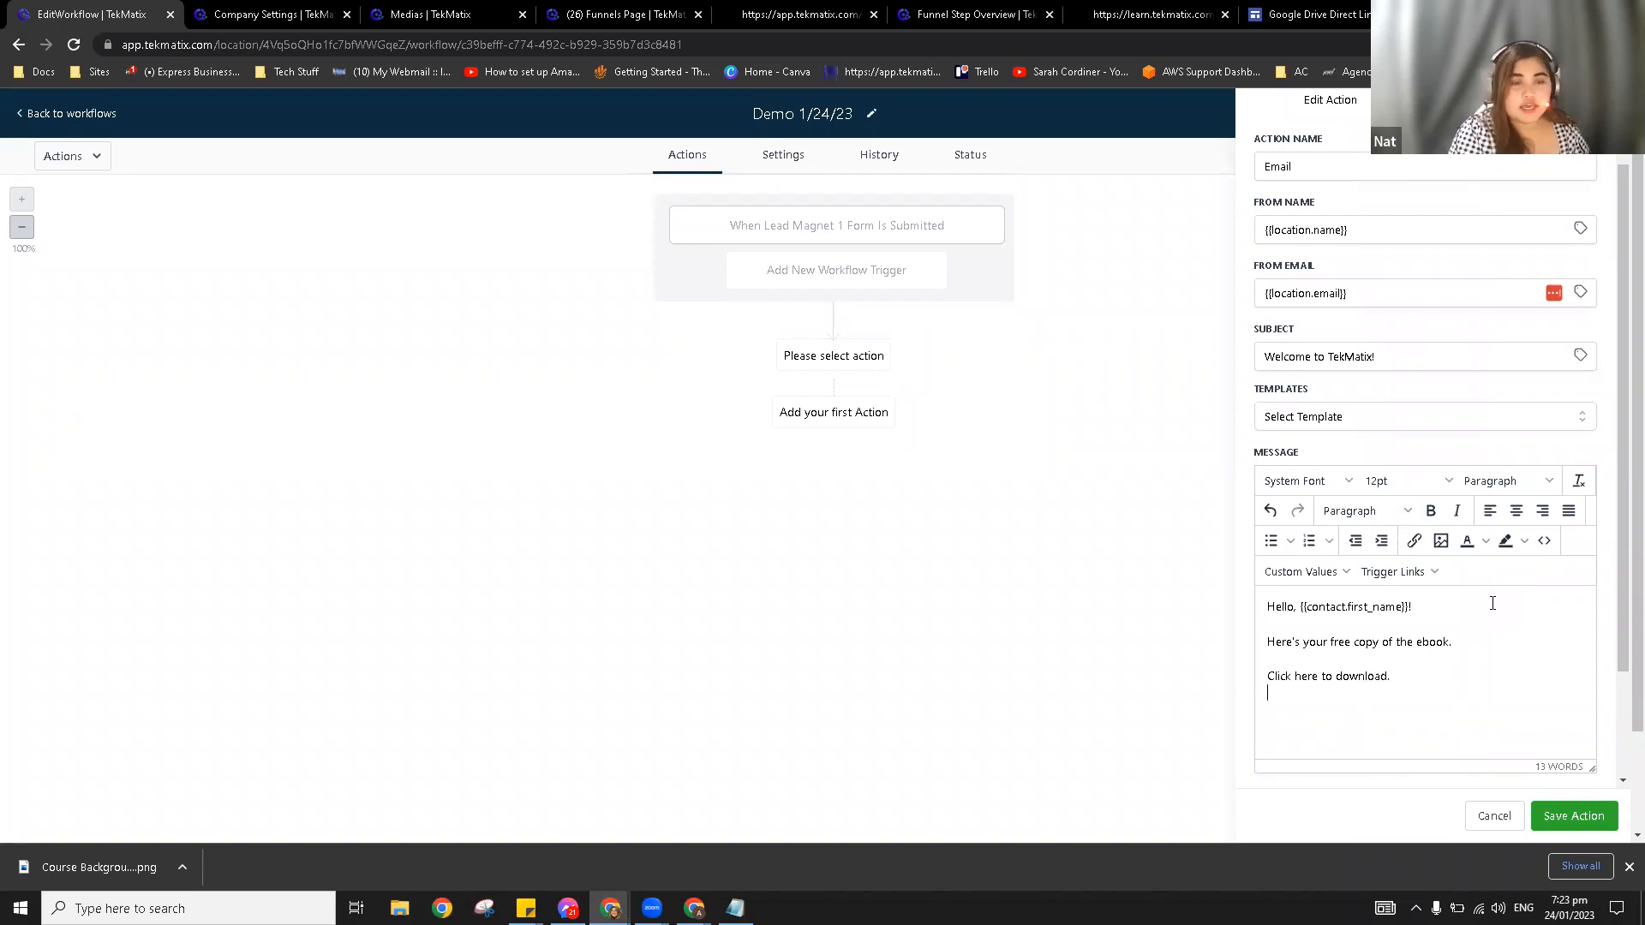
key("Return")
type("Love, ")
type("Nat")
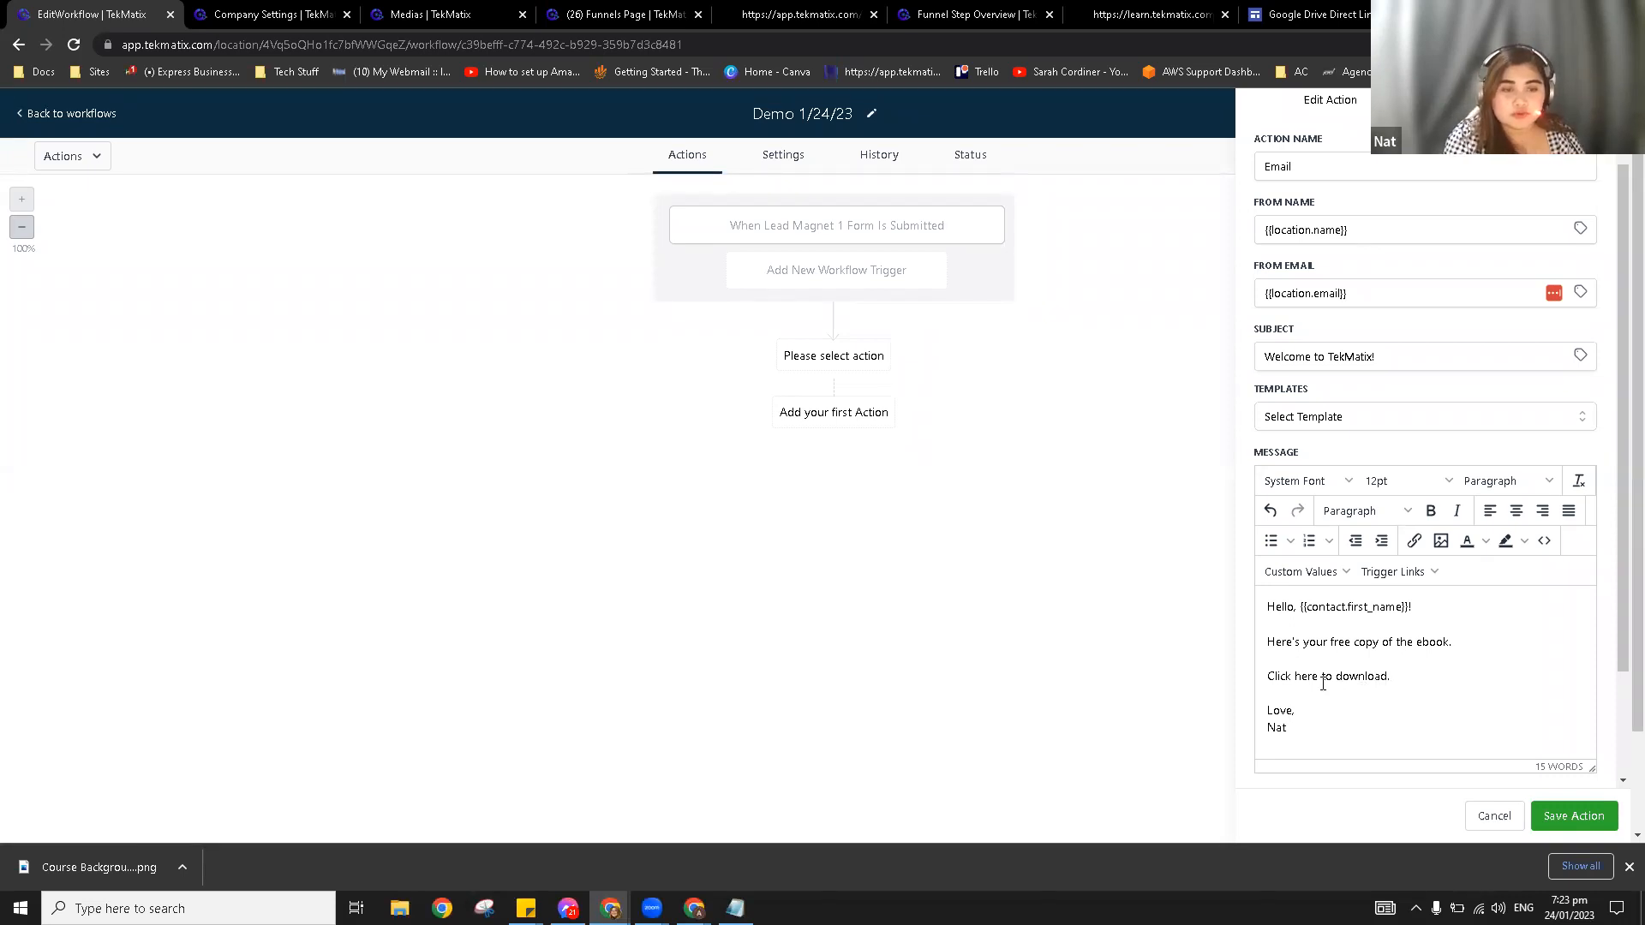
Step: Select the 'Click here to download.' line in the message
left_click_drag(1318, 680, 1297, 681)
left_click_drag(1417, 672, 1261, 683)
left_click_drag(1422, 672, 1259, 676)
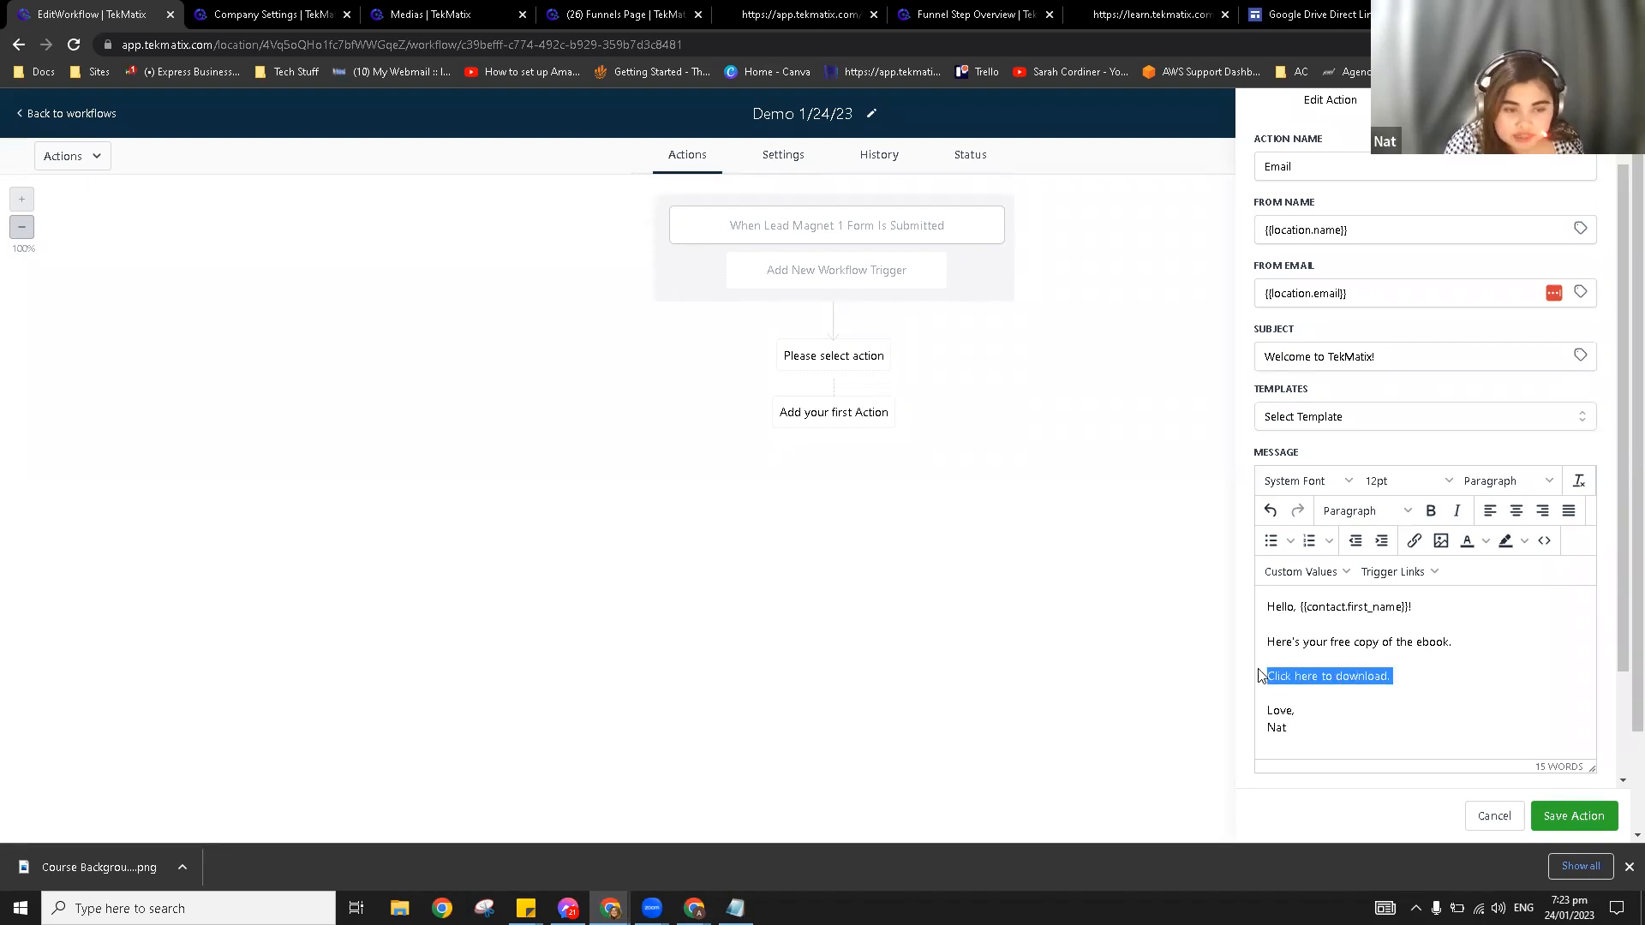
left_click(1389, 673)
left_click_drag(1422, 675, 1253, 683)
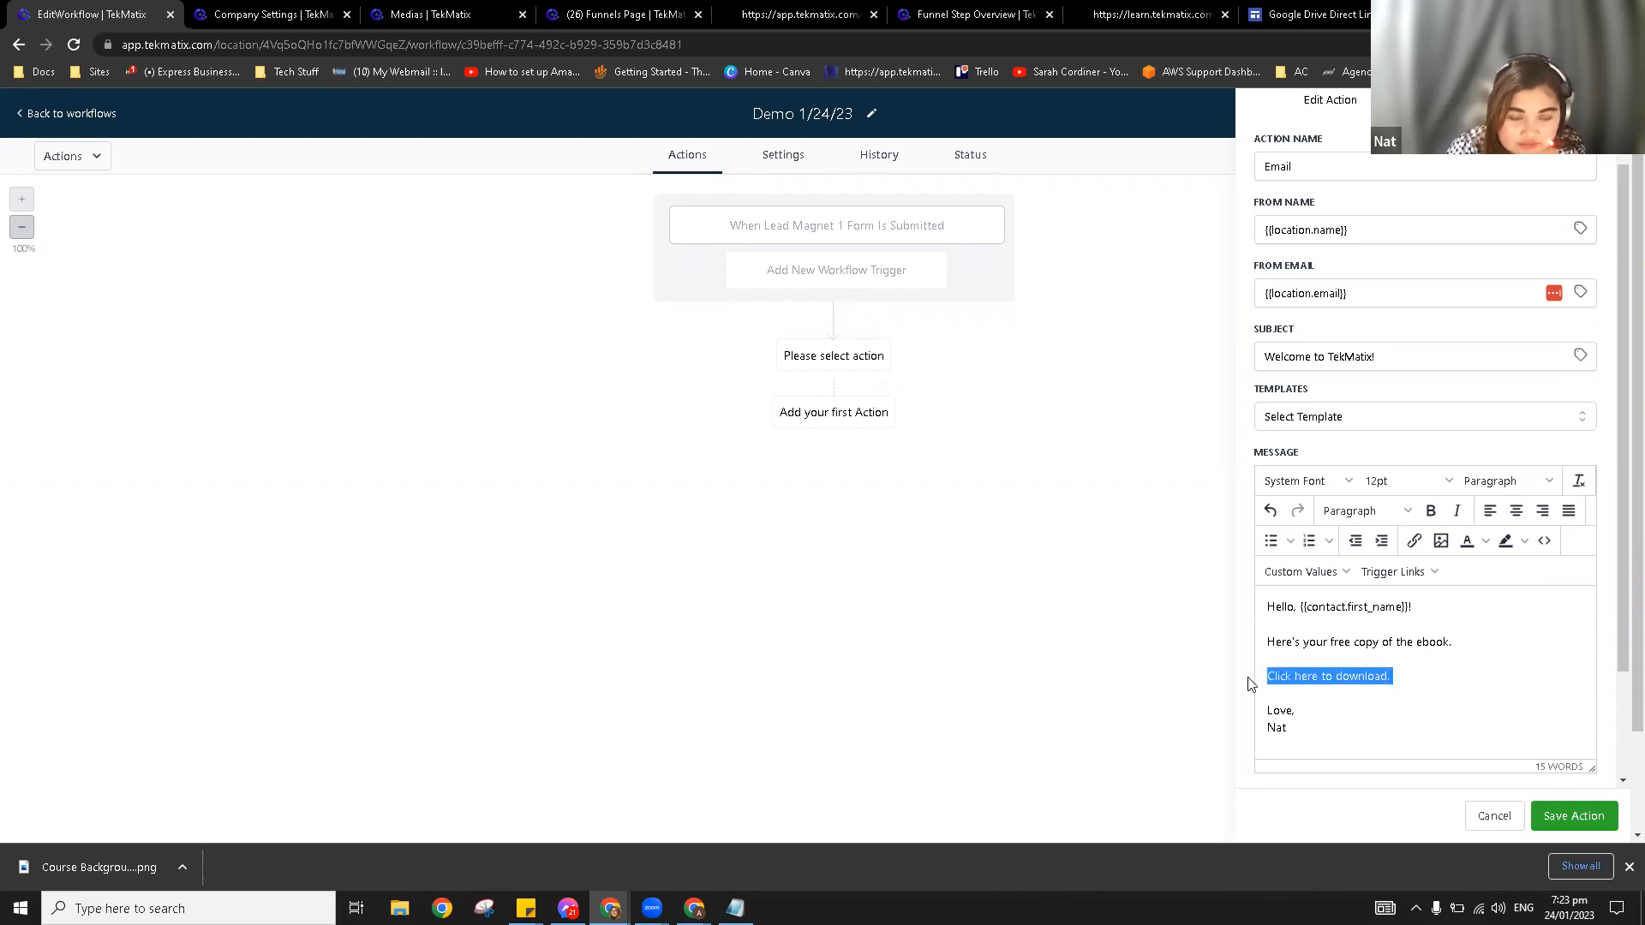
Step: Link 'Click here to download.' to the Google Drive direct download URL
left_click(1414, 542)
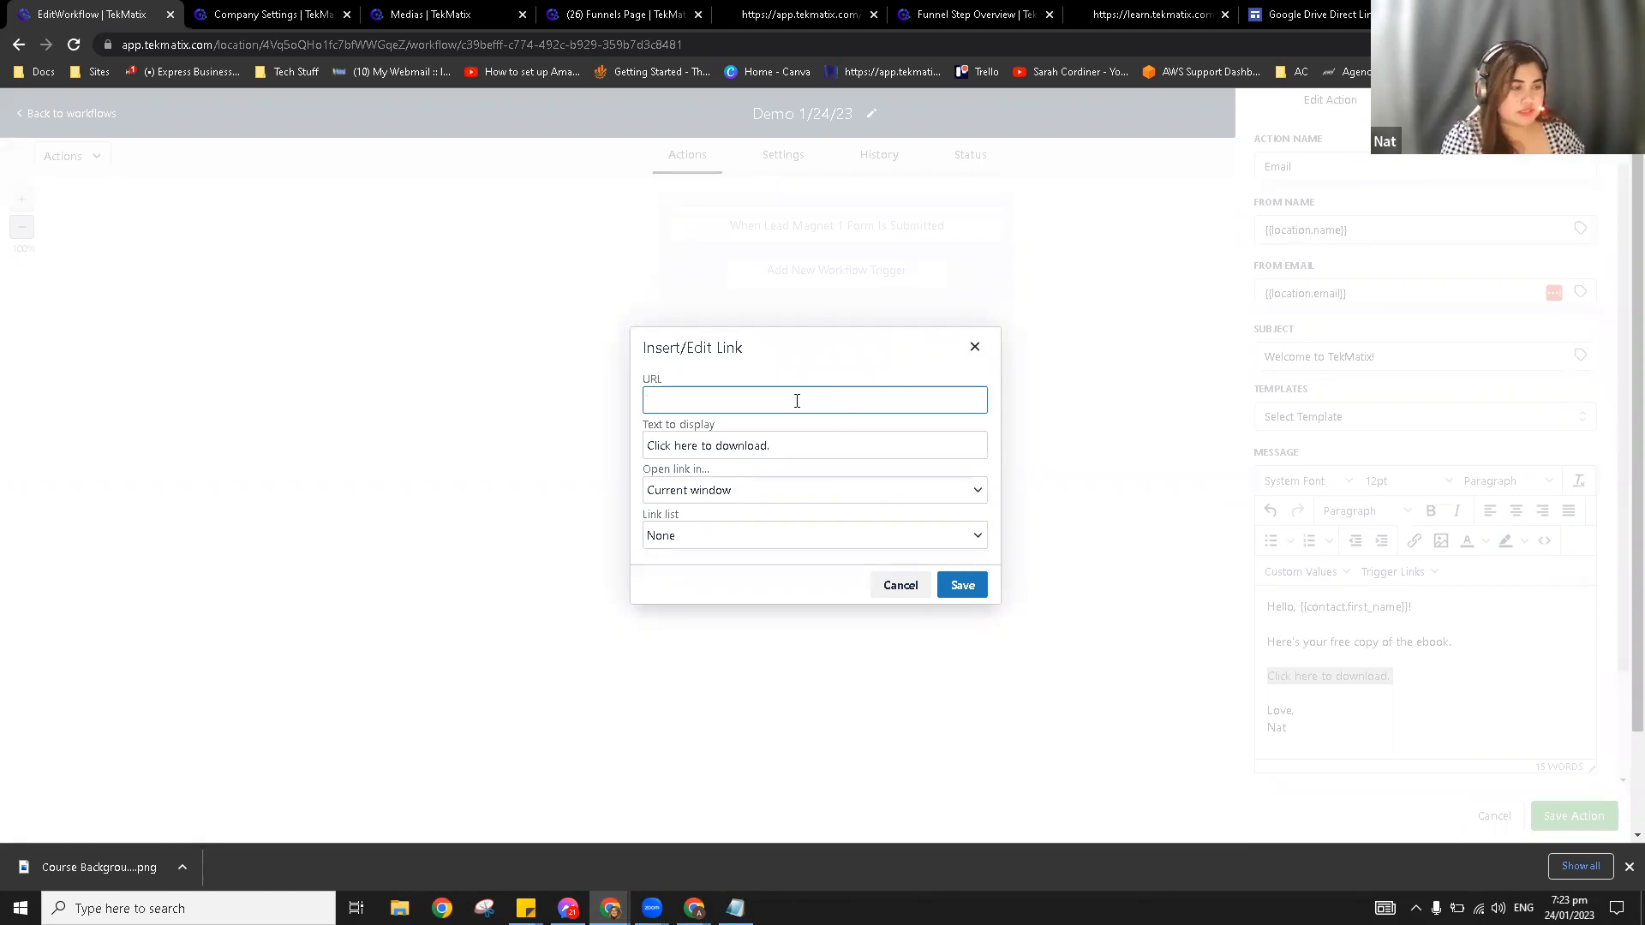
type("https://learn.tekmatix.com/home-2183")
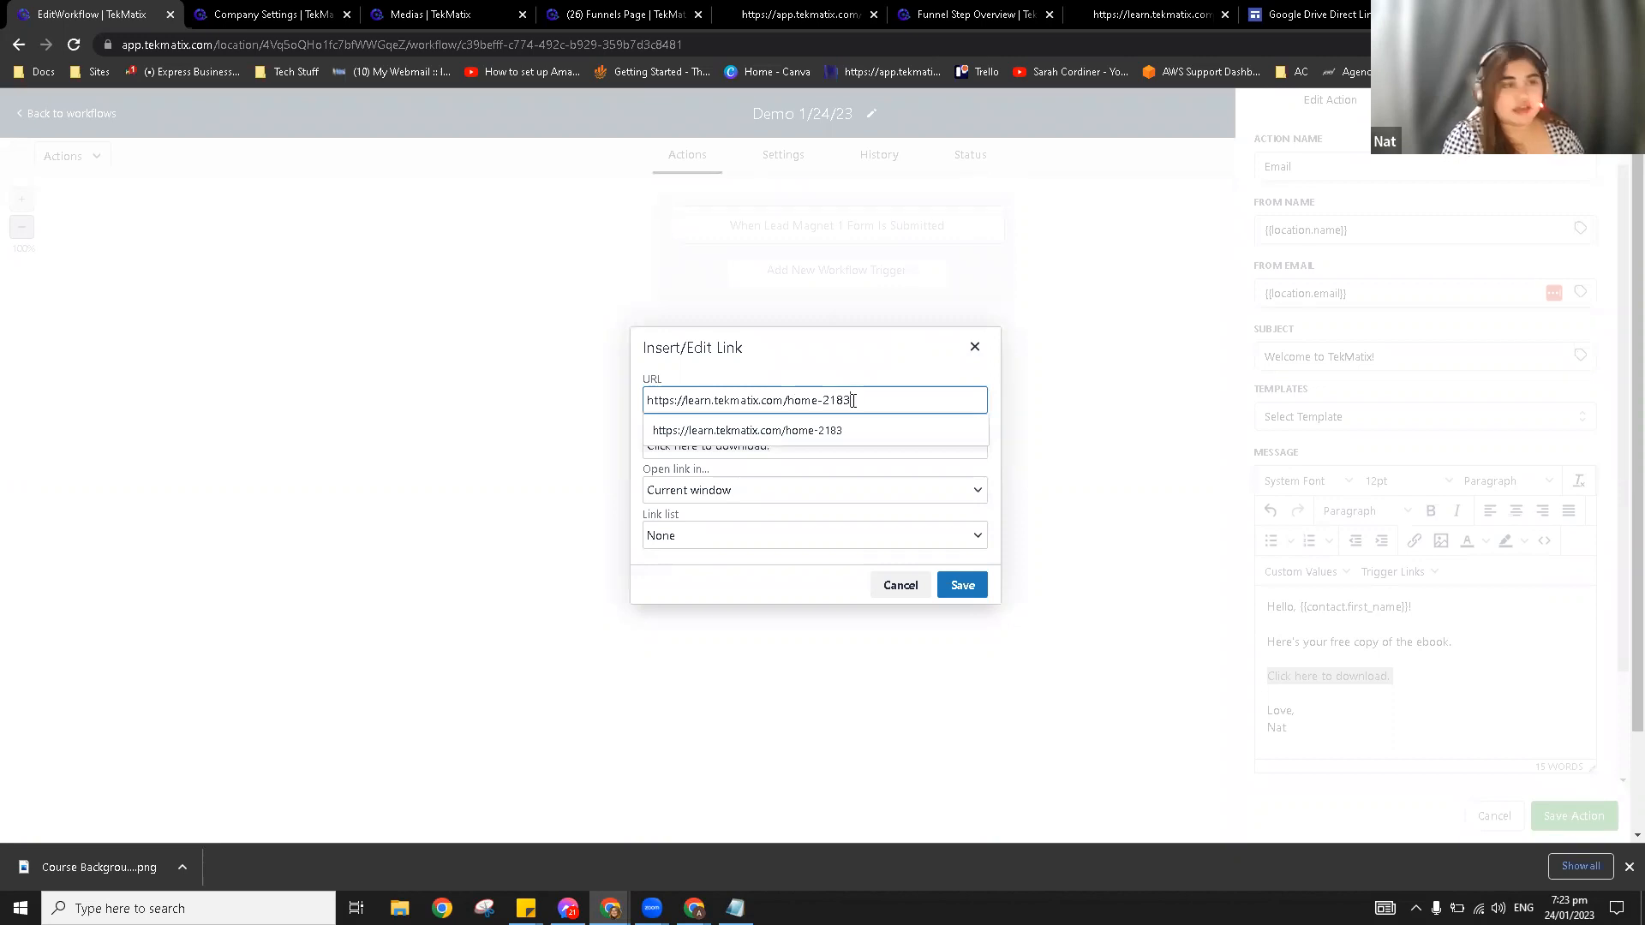
left_click(1307, 15)
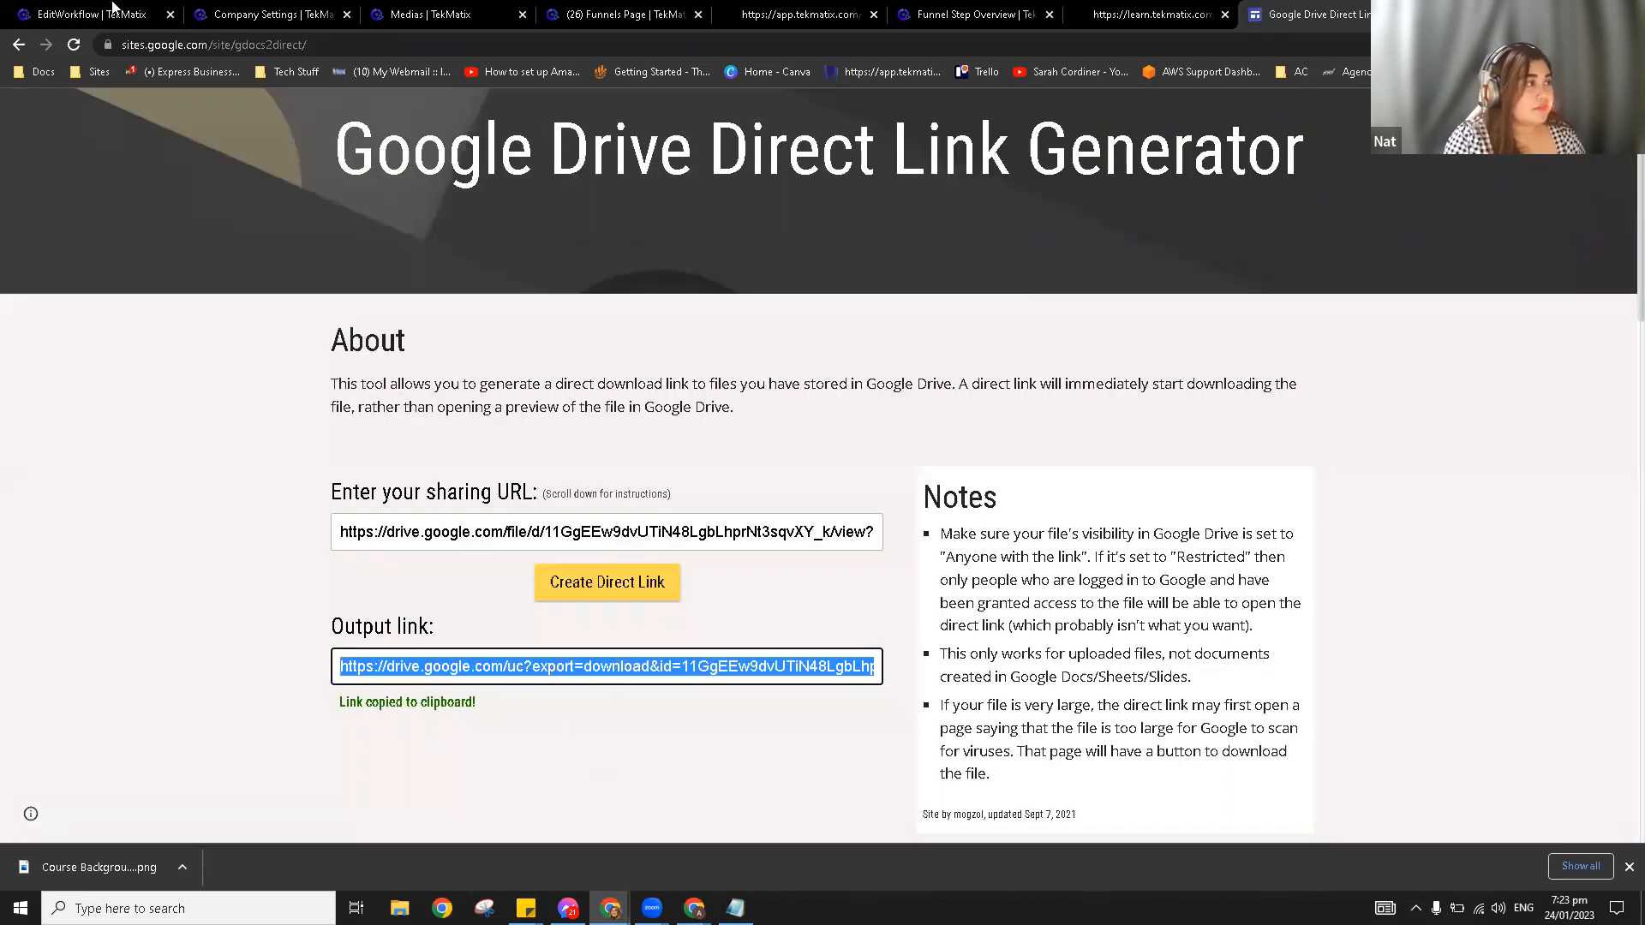
left_click(90, 12)
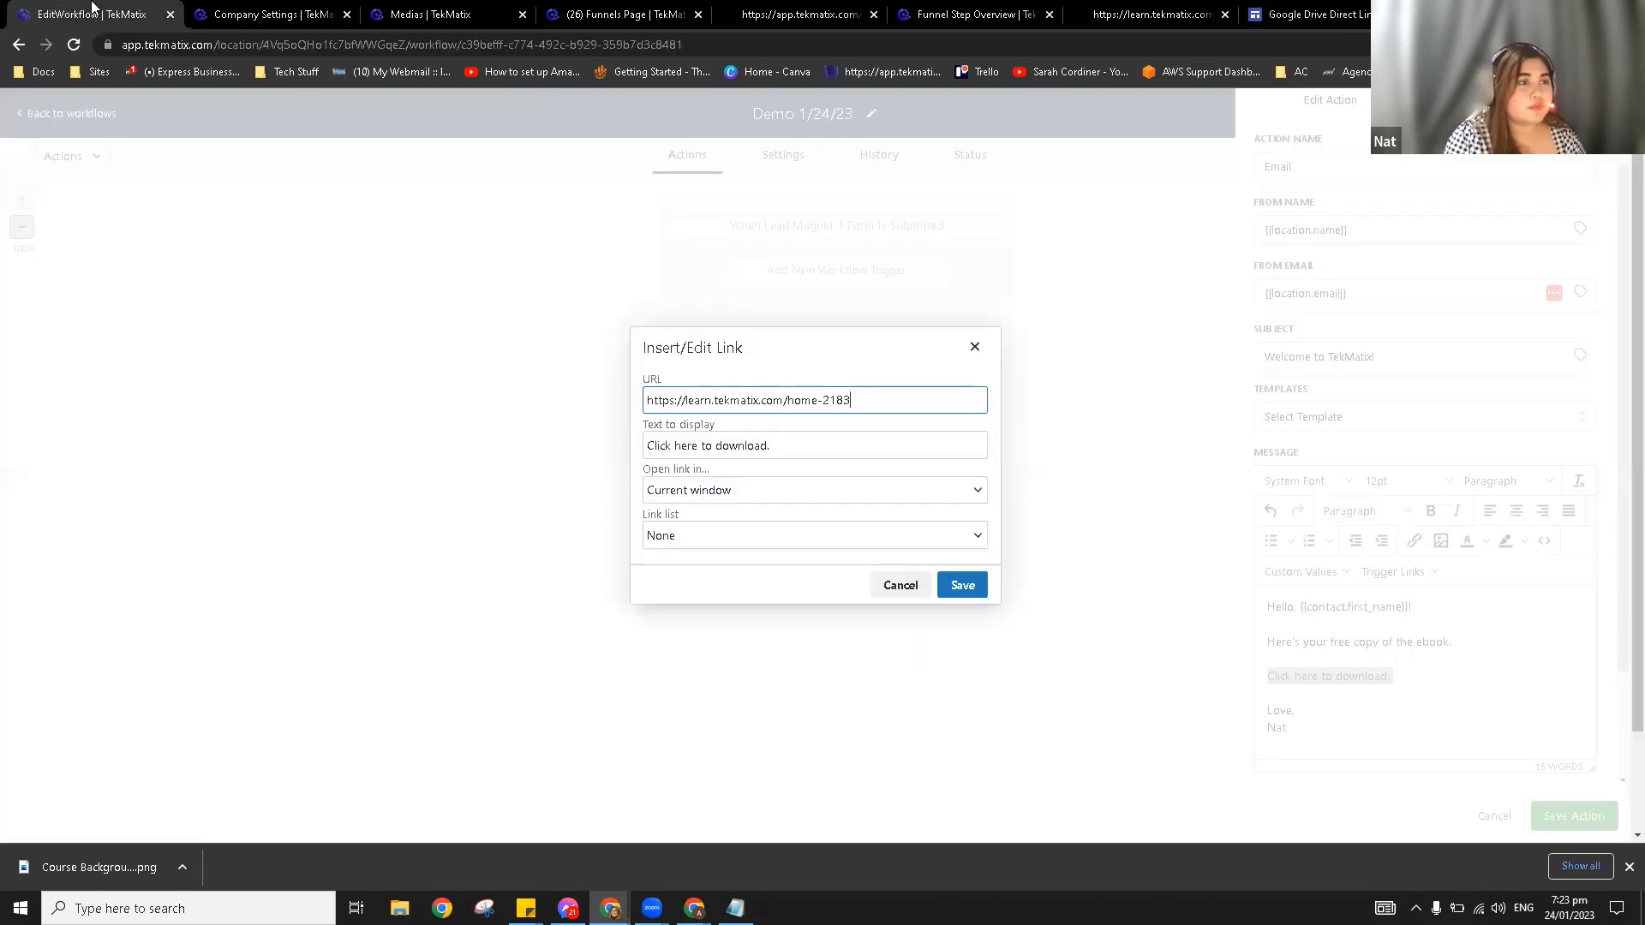
triple_click(865, 404)
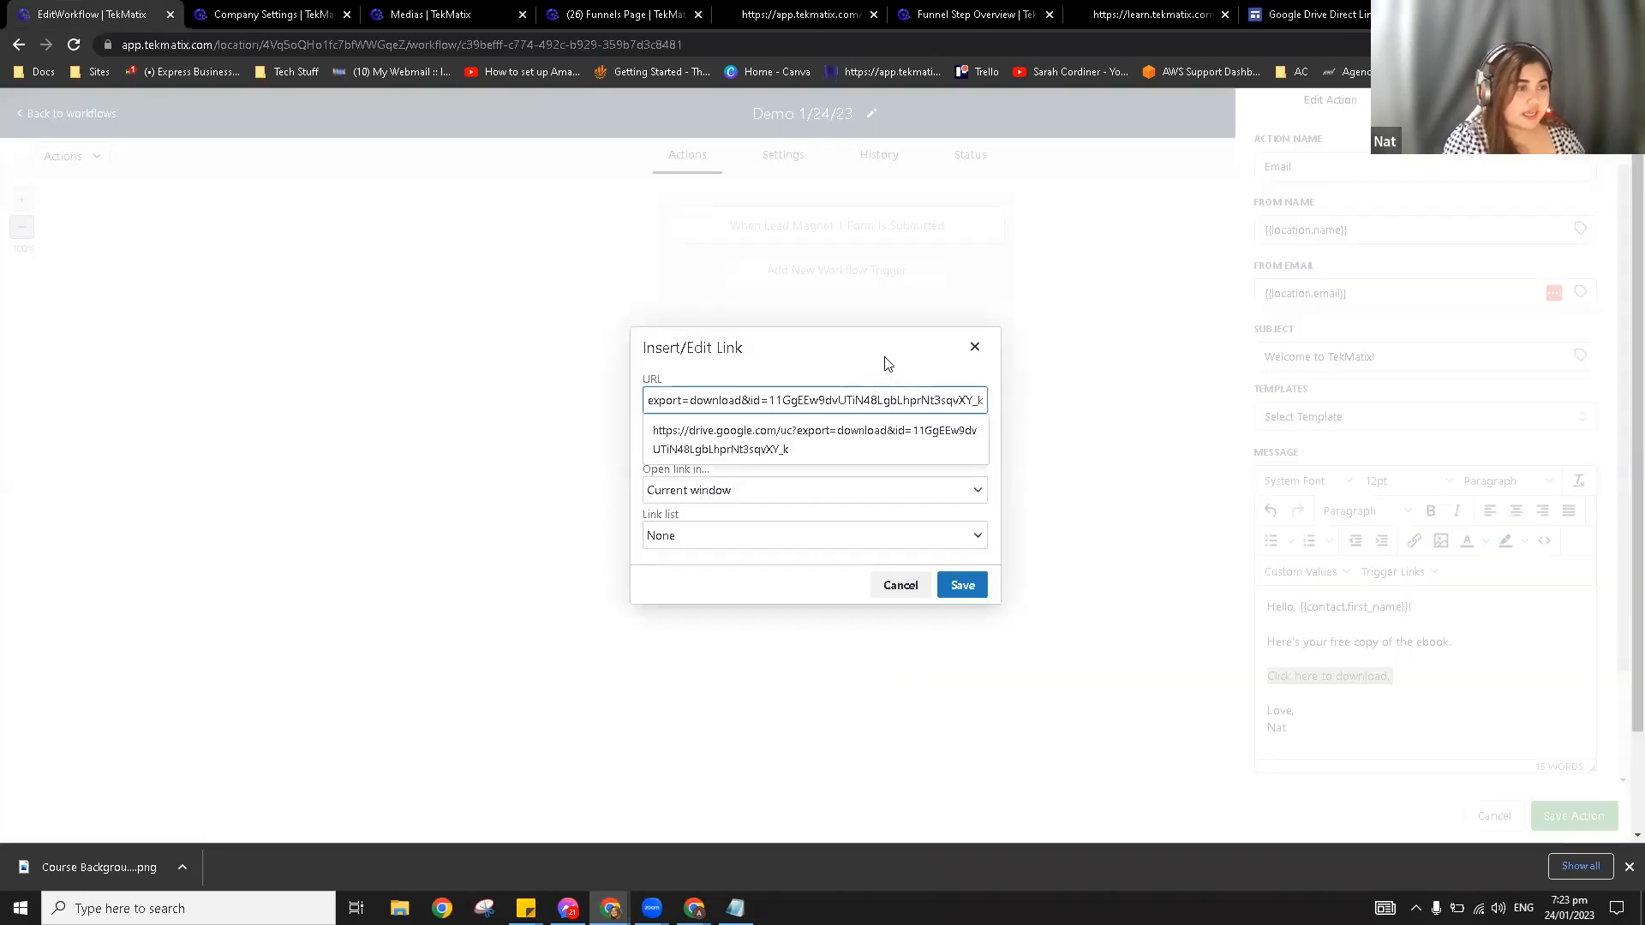
left_click(962, 585)
left_click(1410, 671)
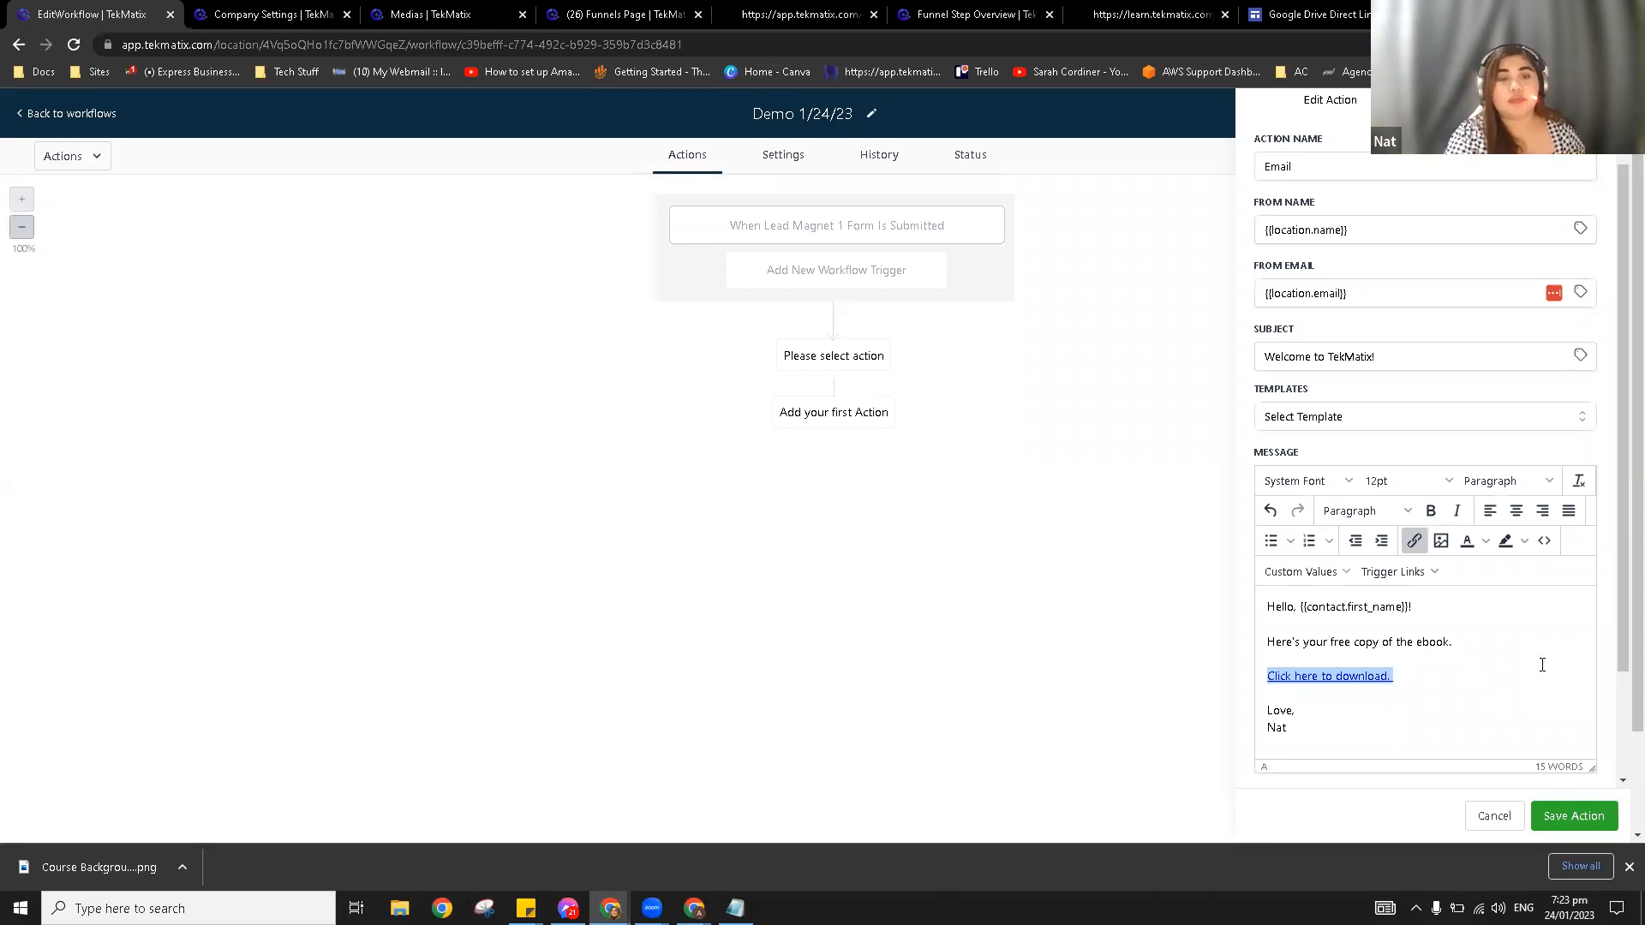
Step: Save the Email action into the workflow
scroll(1530, 793, "down", 1)
left_click(1572, 742)
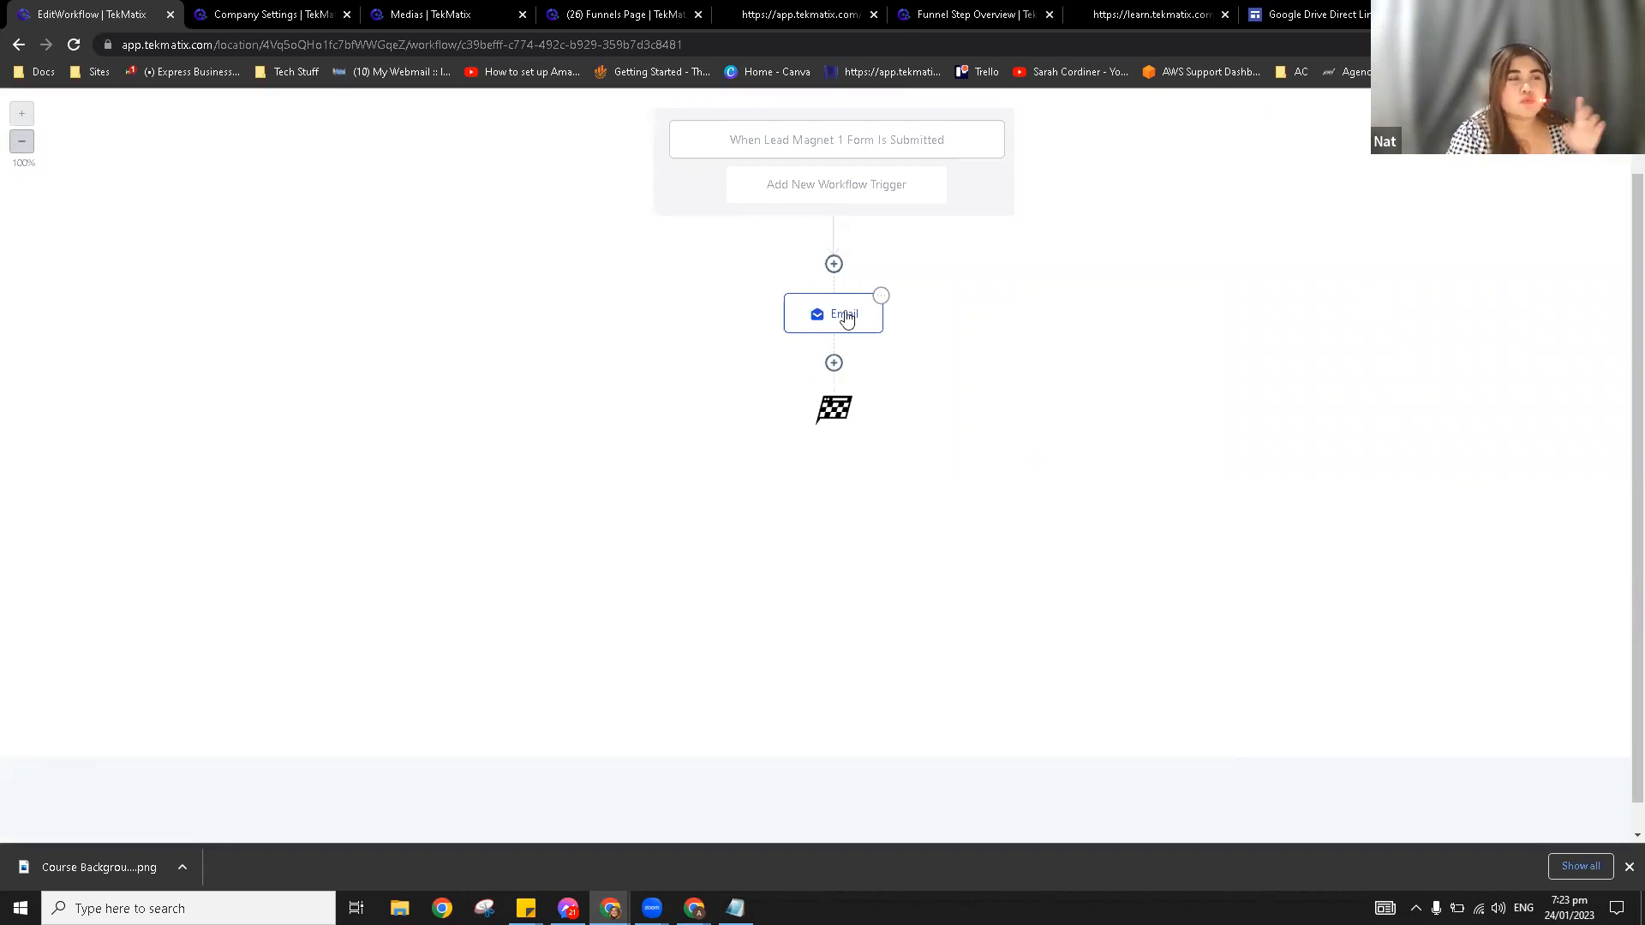
left_click(307, 13)
Step: In Marketing > Emails > Email Builder, open Auto res #2 from the 0.1 Master Template folder
left_click(39, 232)
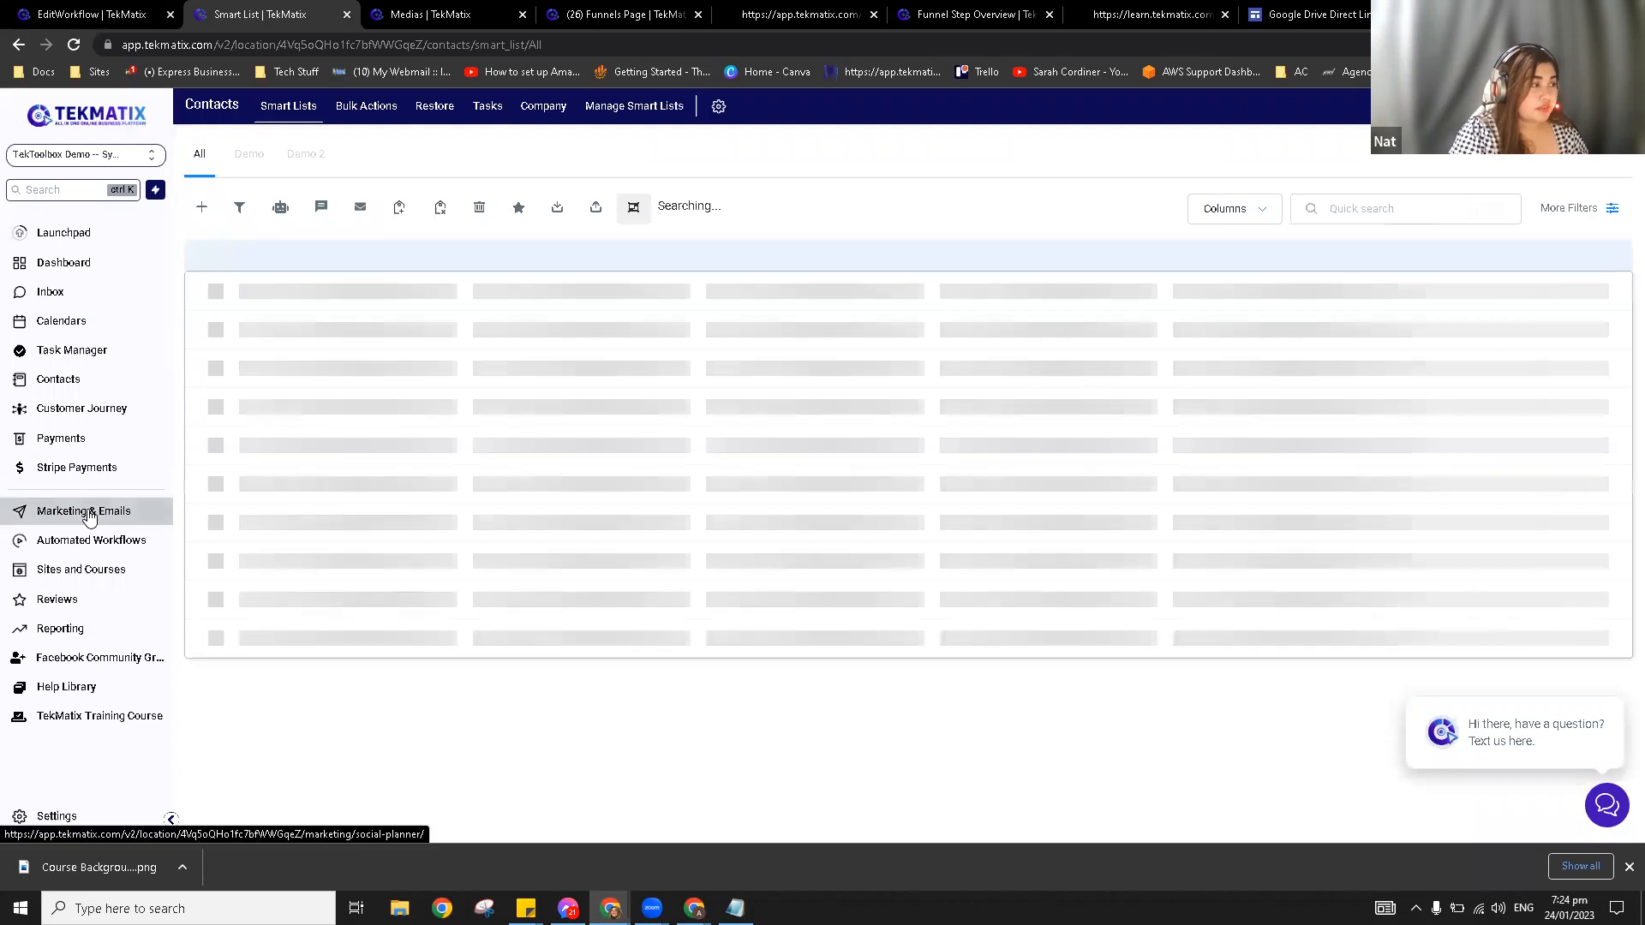
left_click(89, 515)
mouse_move(370, 114)
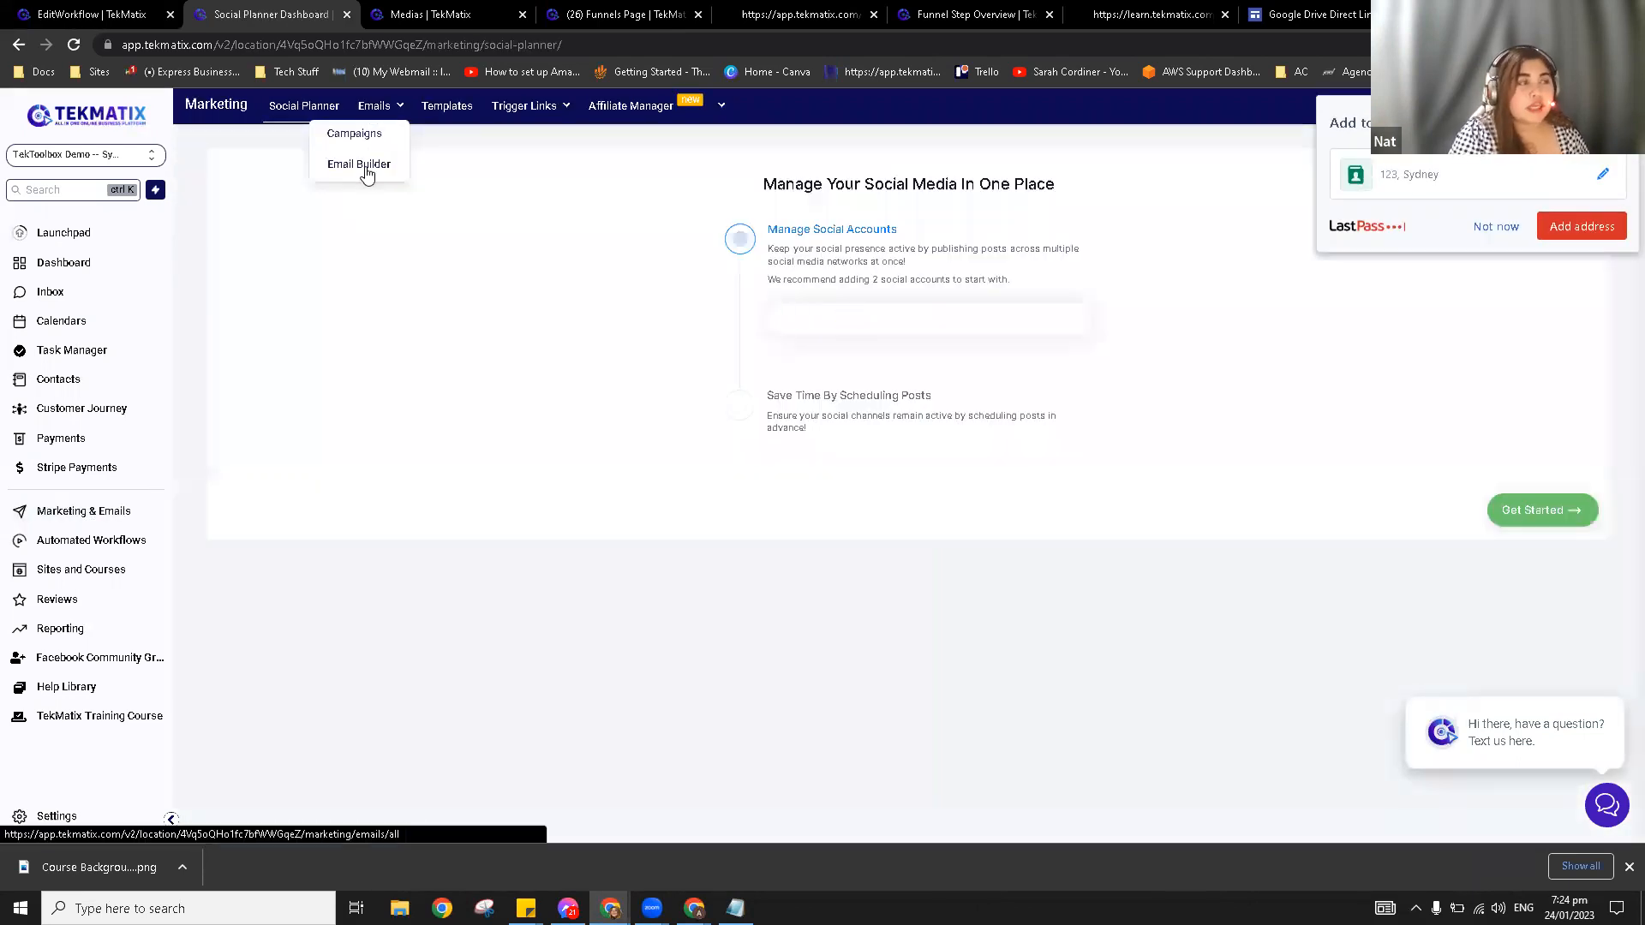
left_click(366, 168)
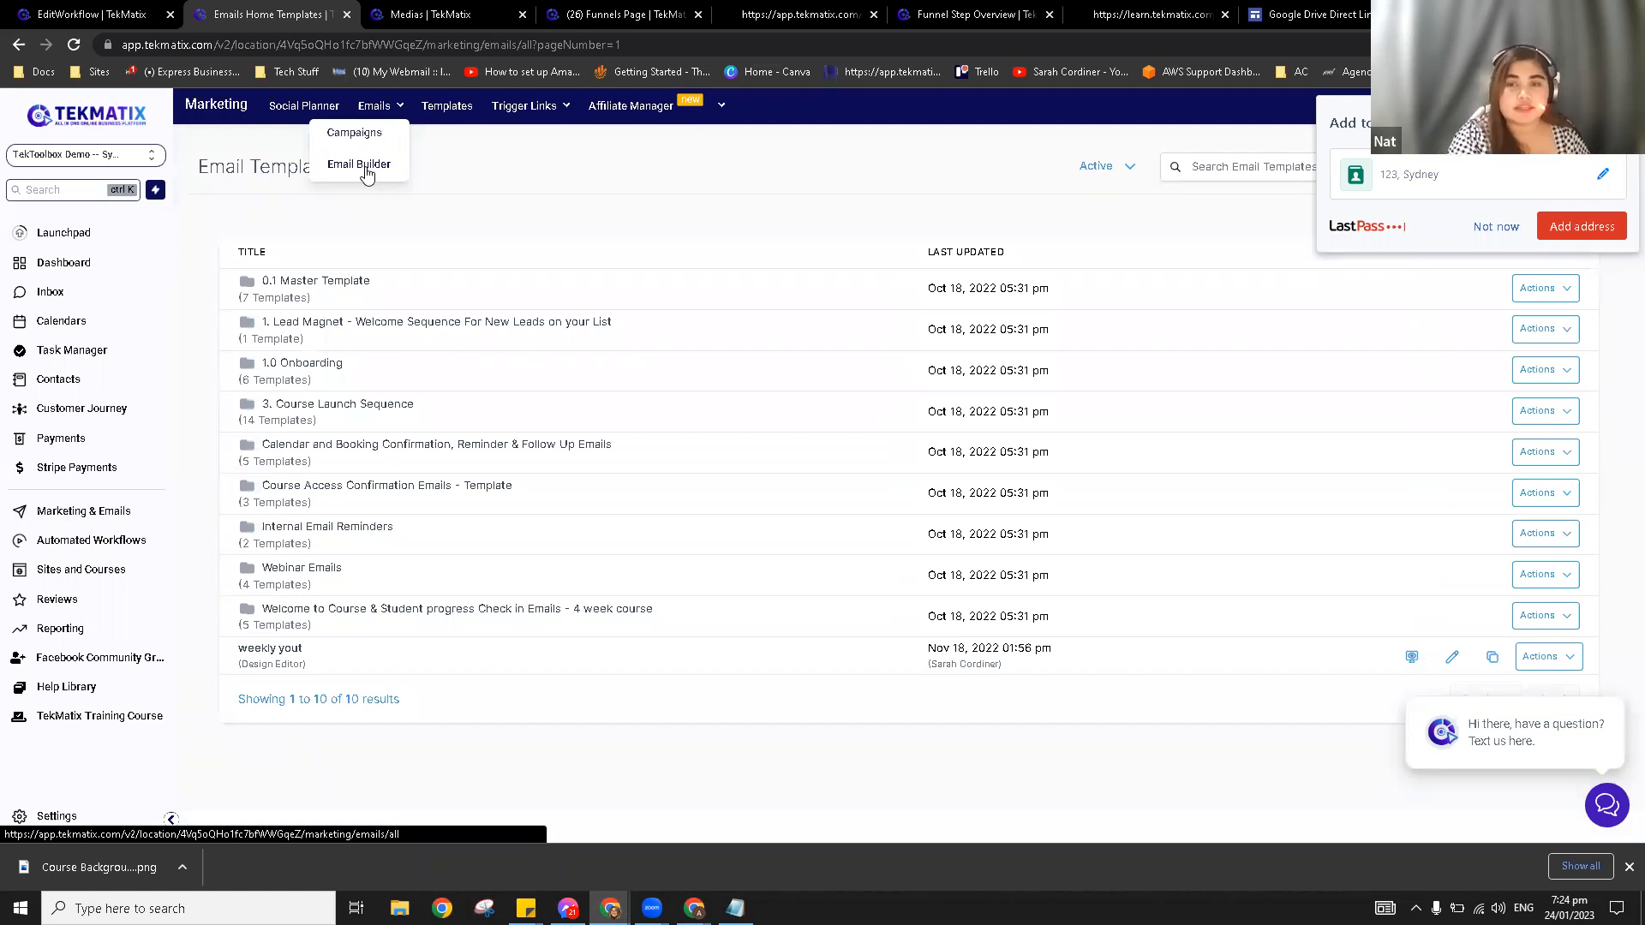
left_click(317, 283)
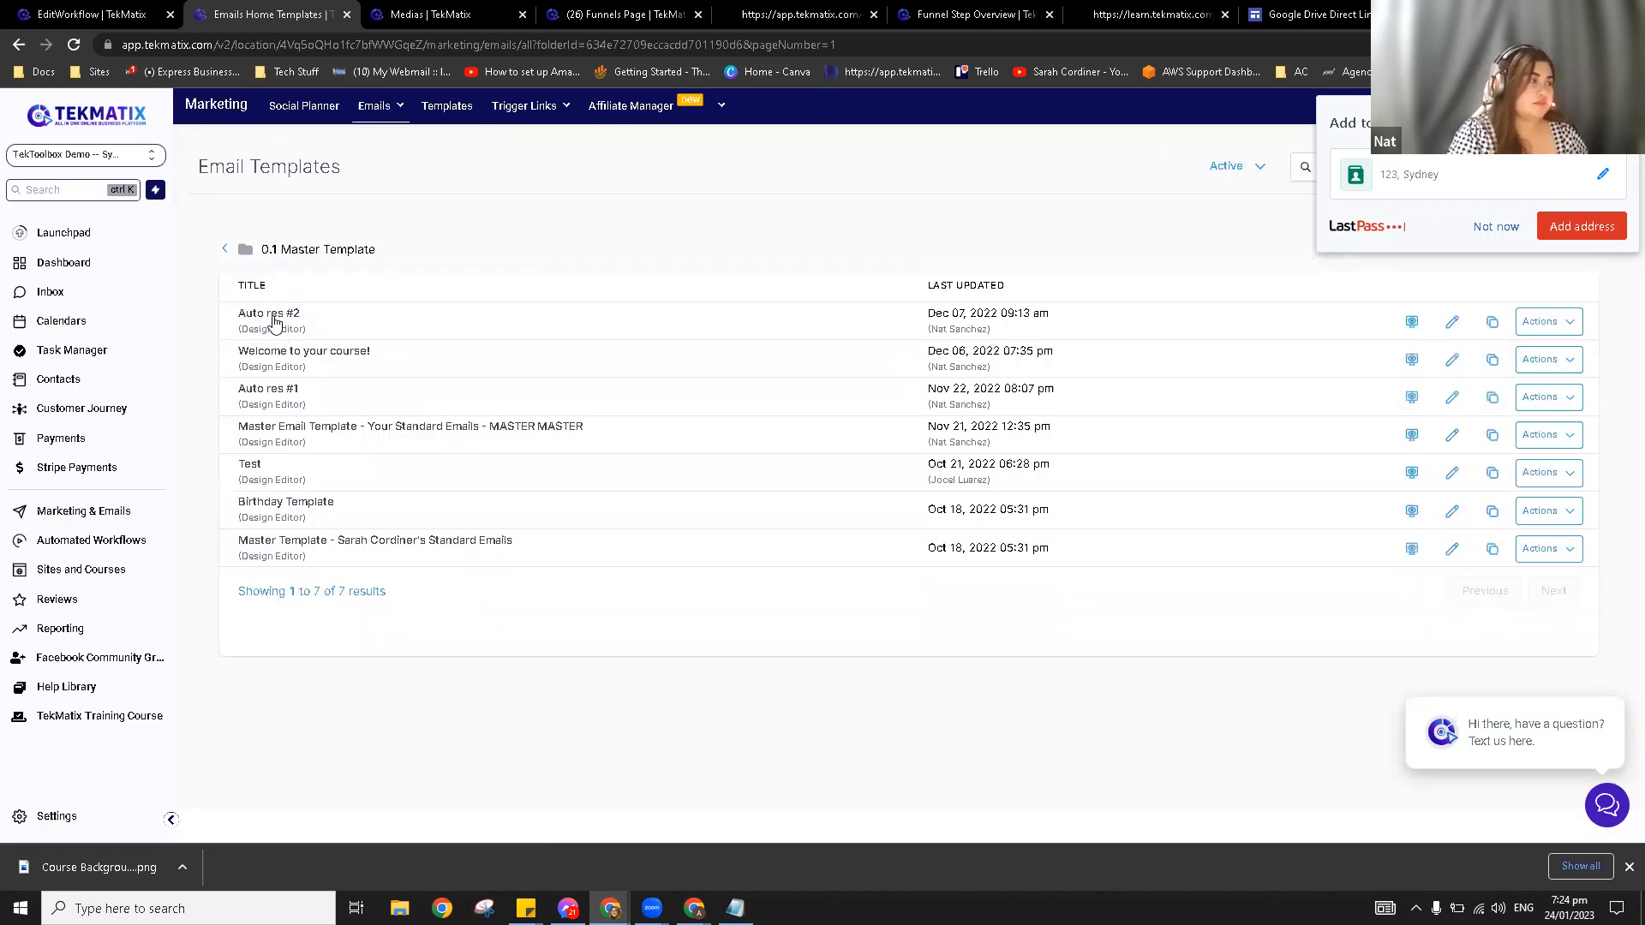
left_click(274, 321)
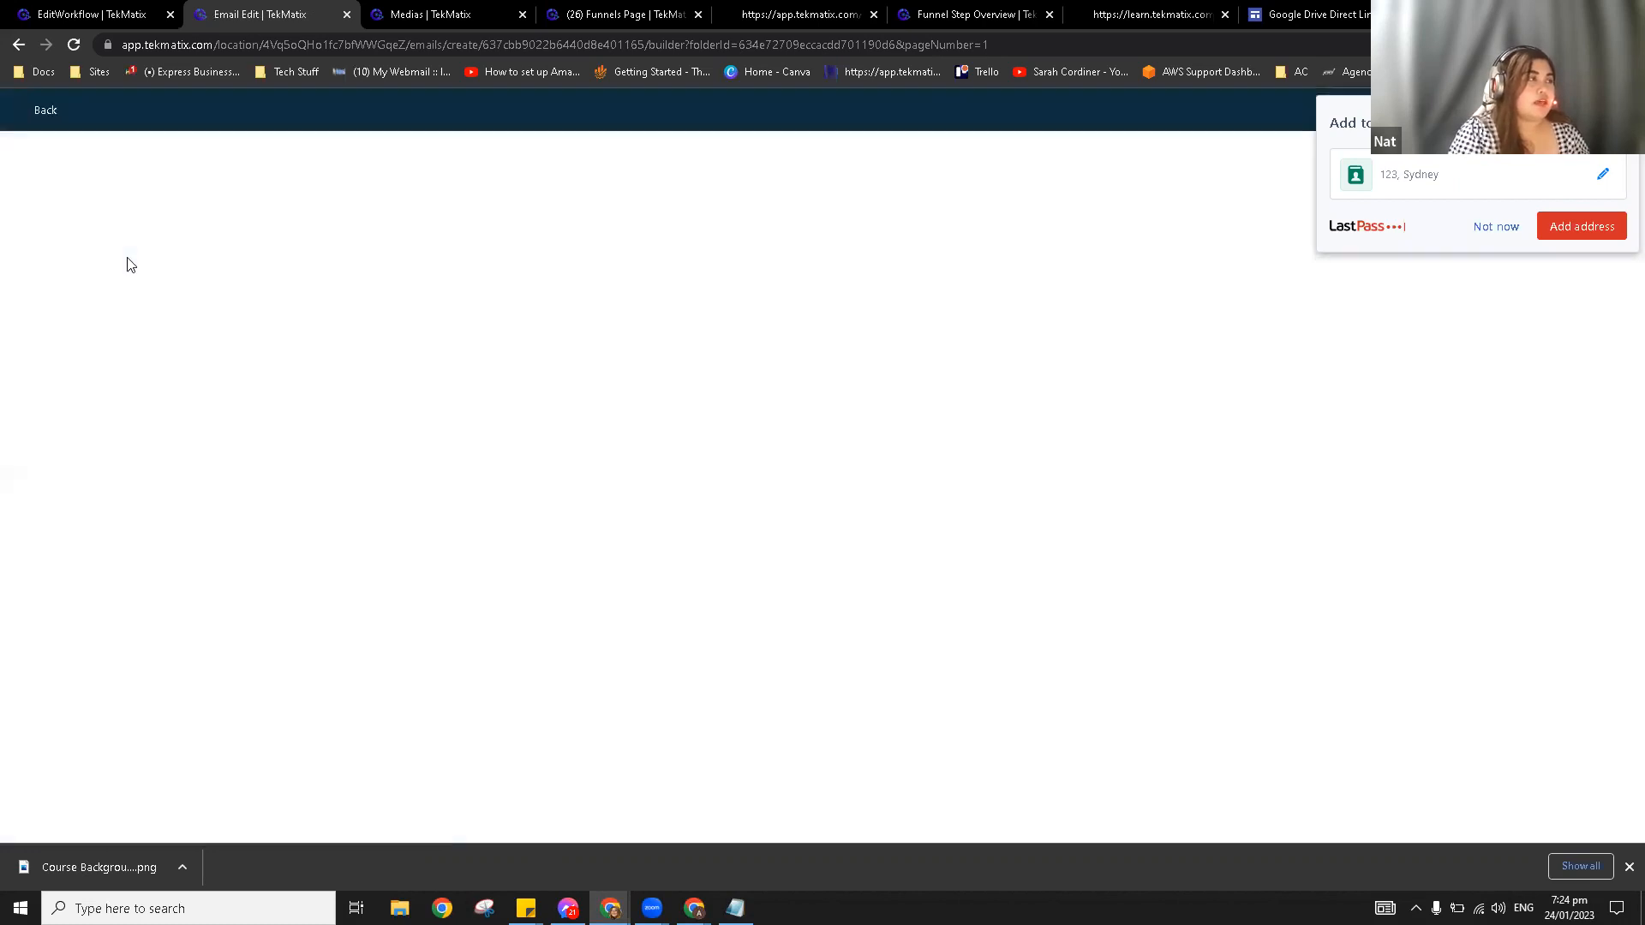
Step: Start and cancel a second Send Email action in the workflow, then go back to the Auto res #2 email editor
left_click(91, 12)
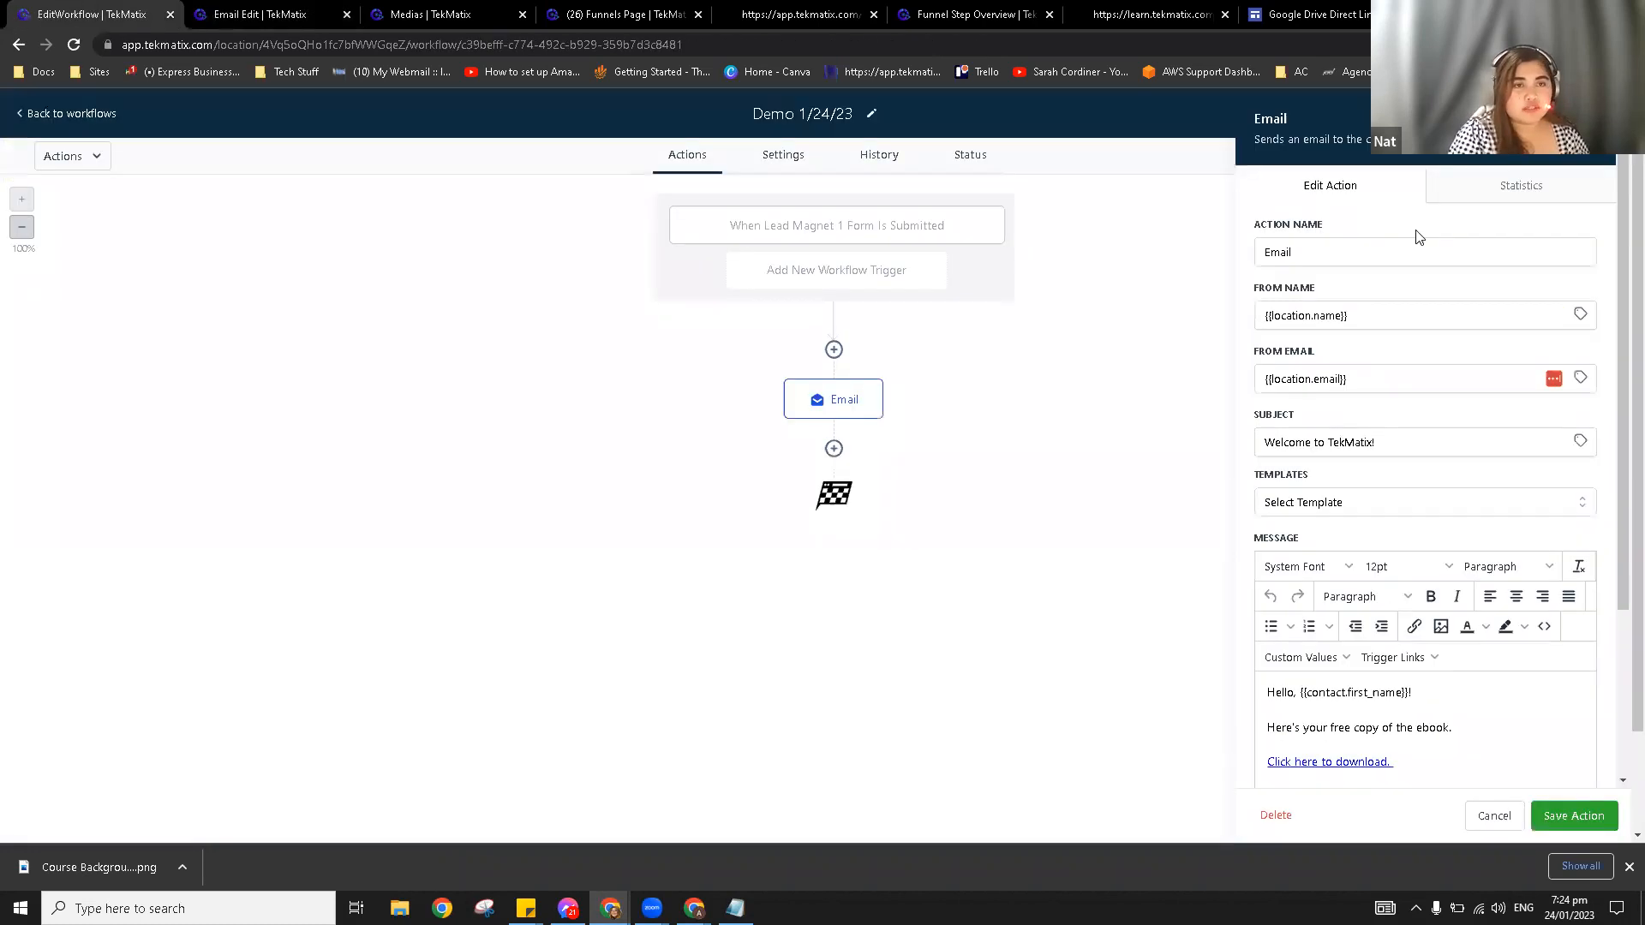
left_click(947, 404)
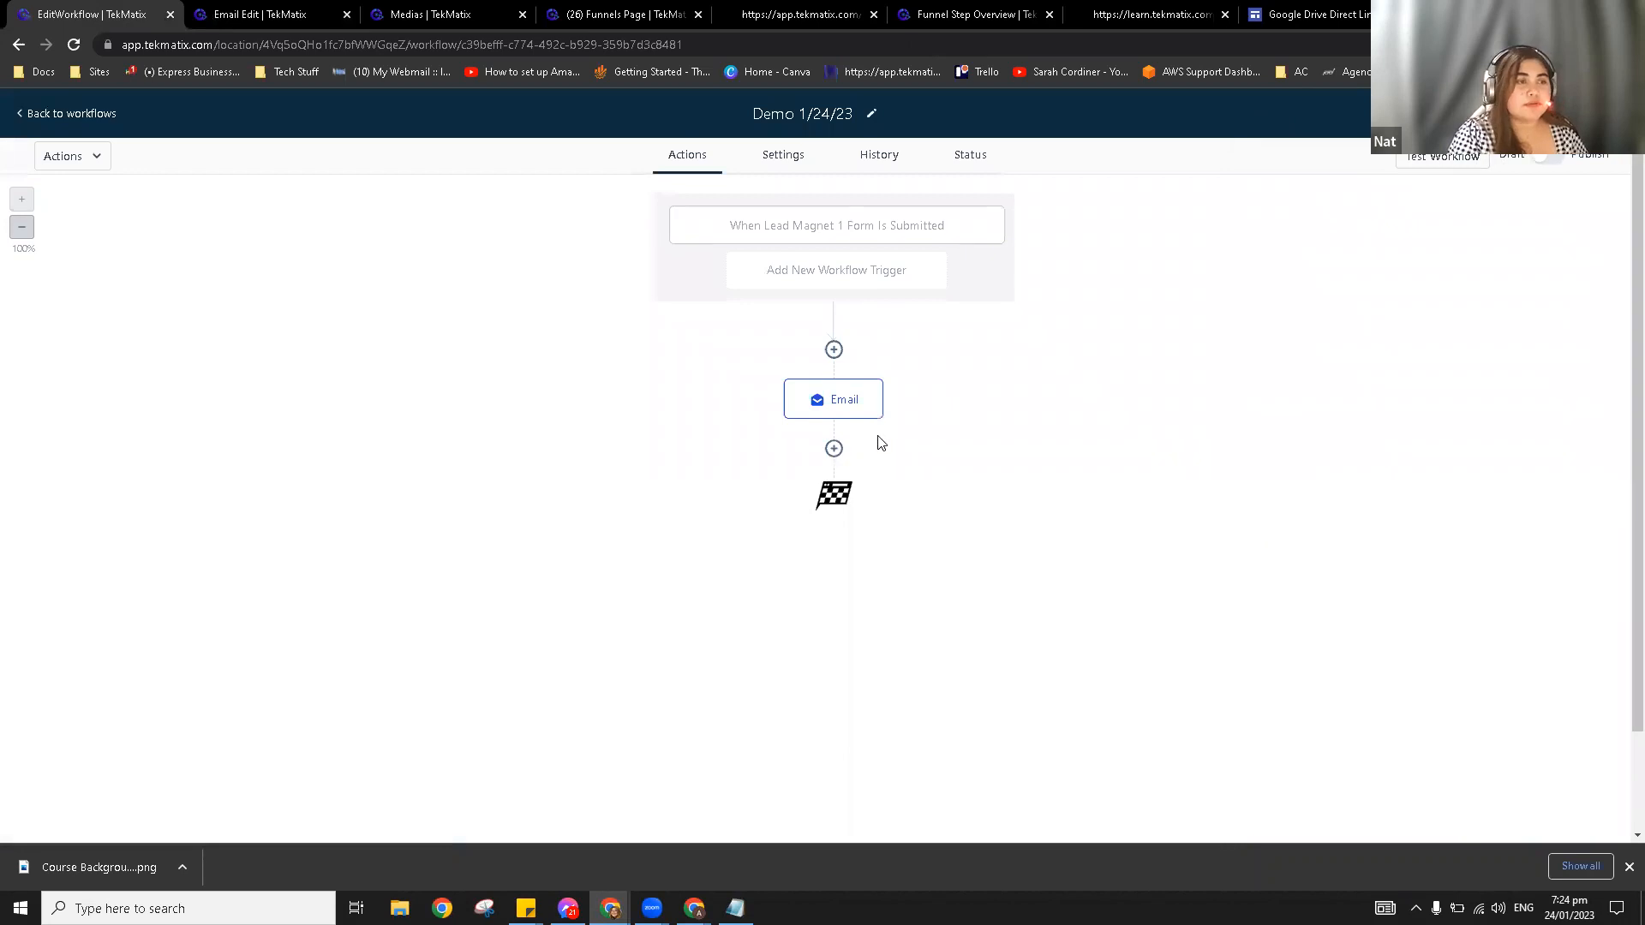
left_click(833, 448)
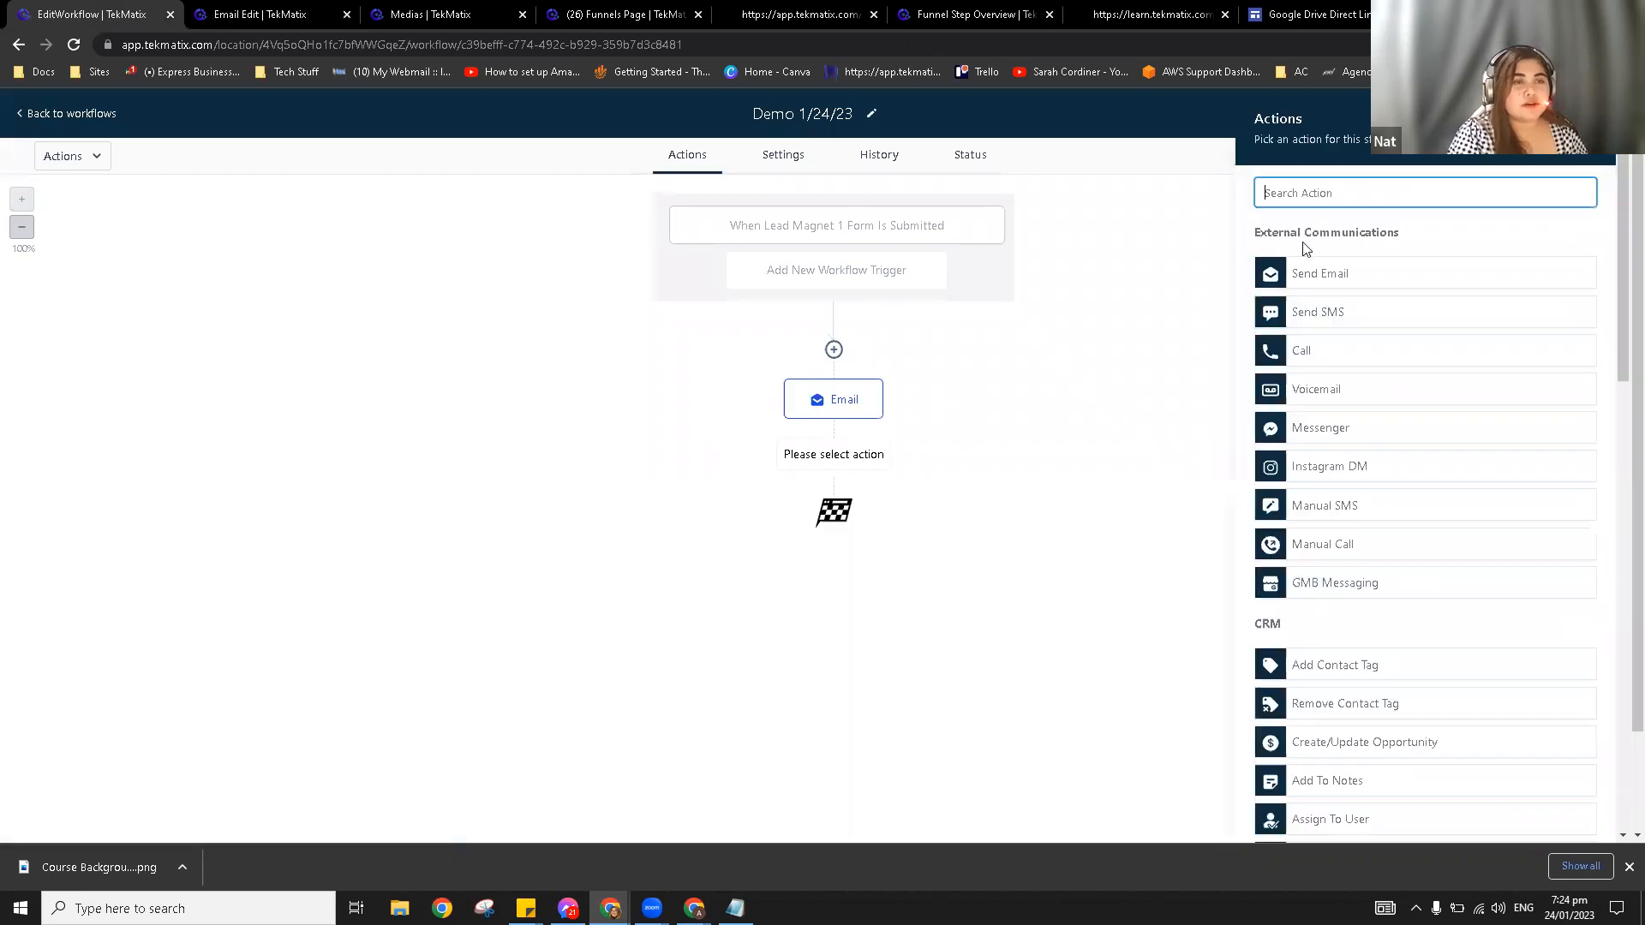
left_click(1335, 283)
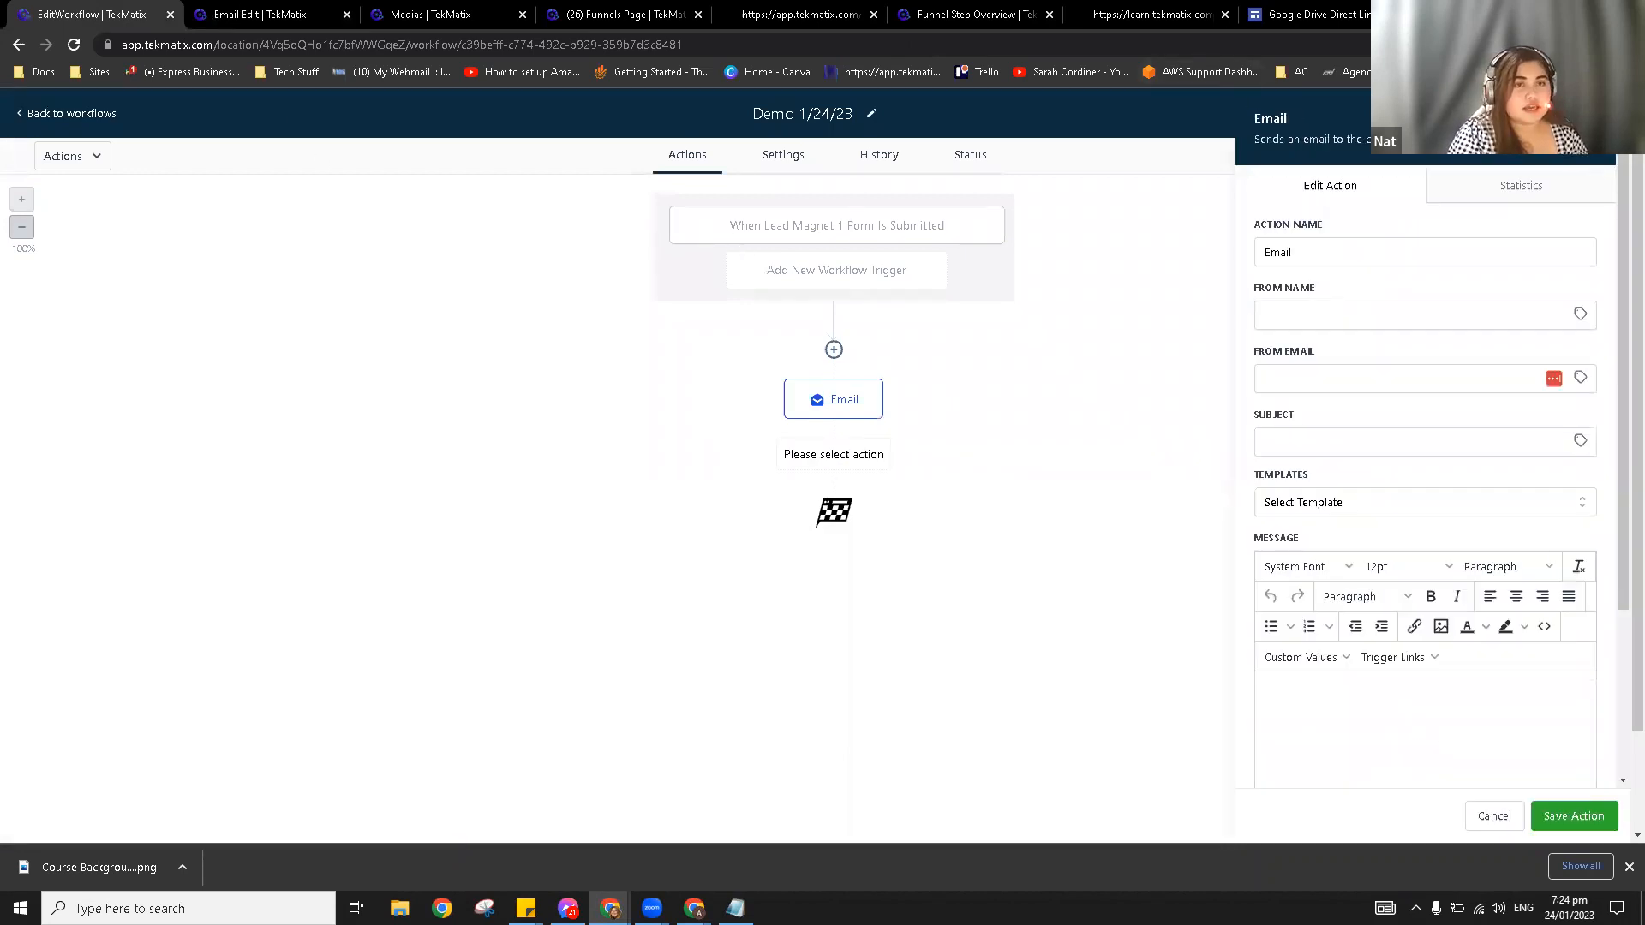
left_click(1592, 119)
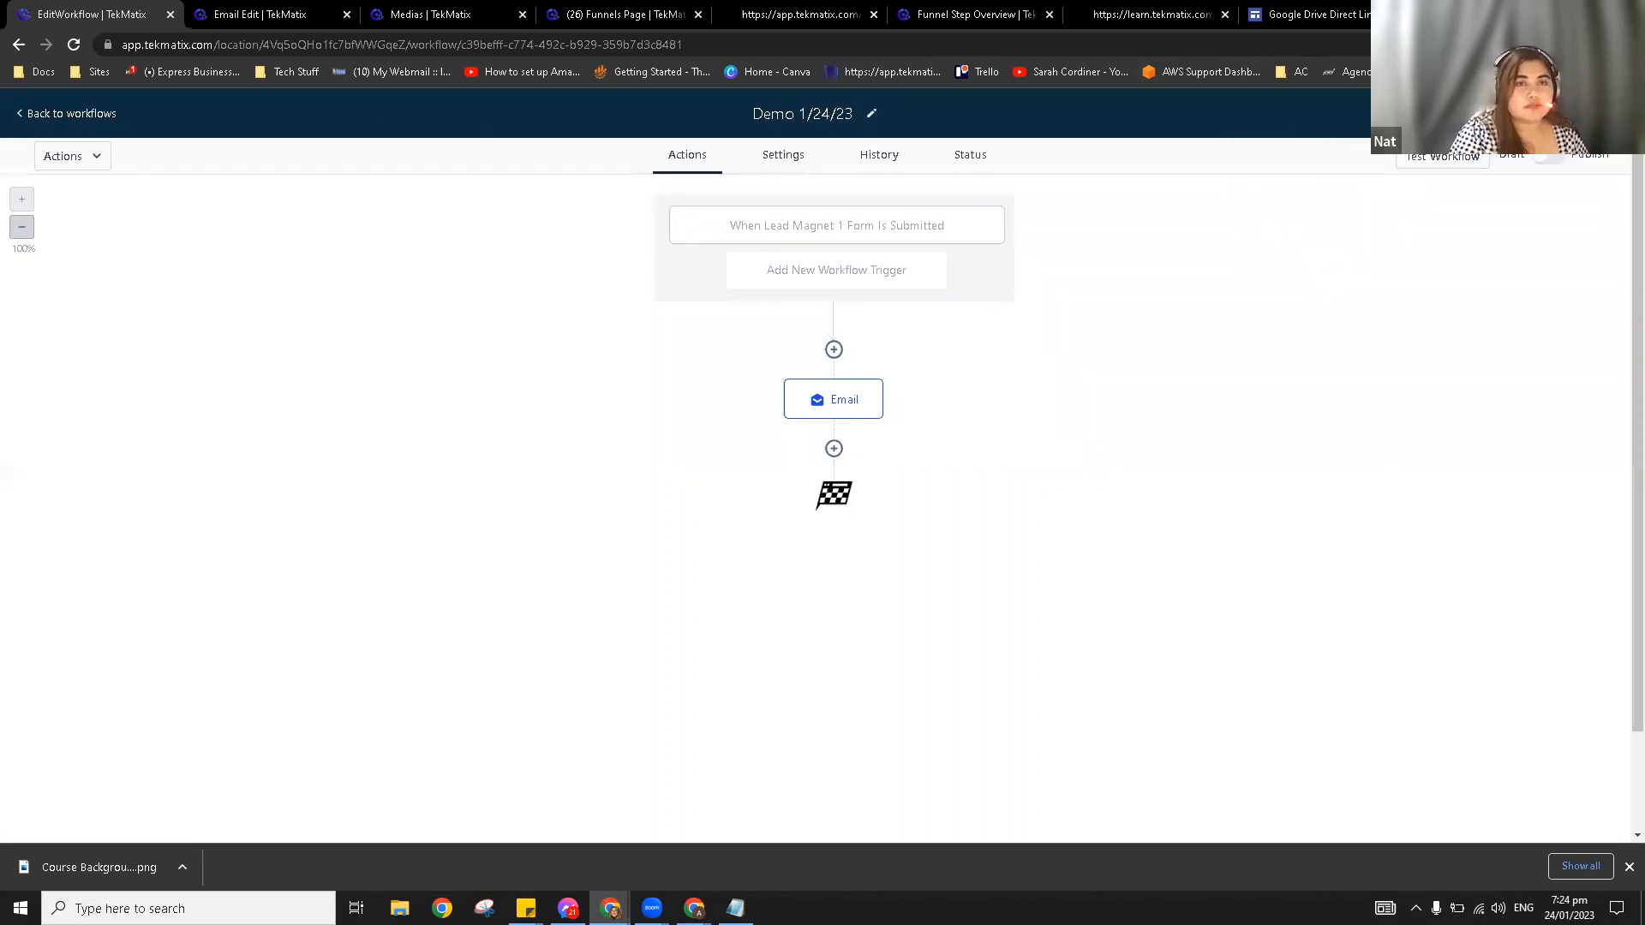
left_click(230, 7)
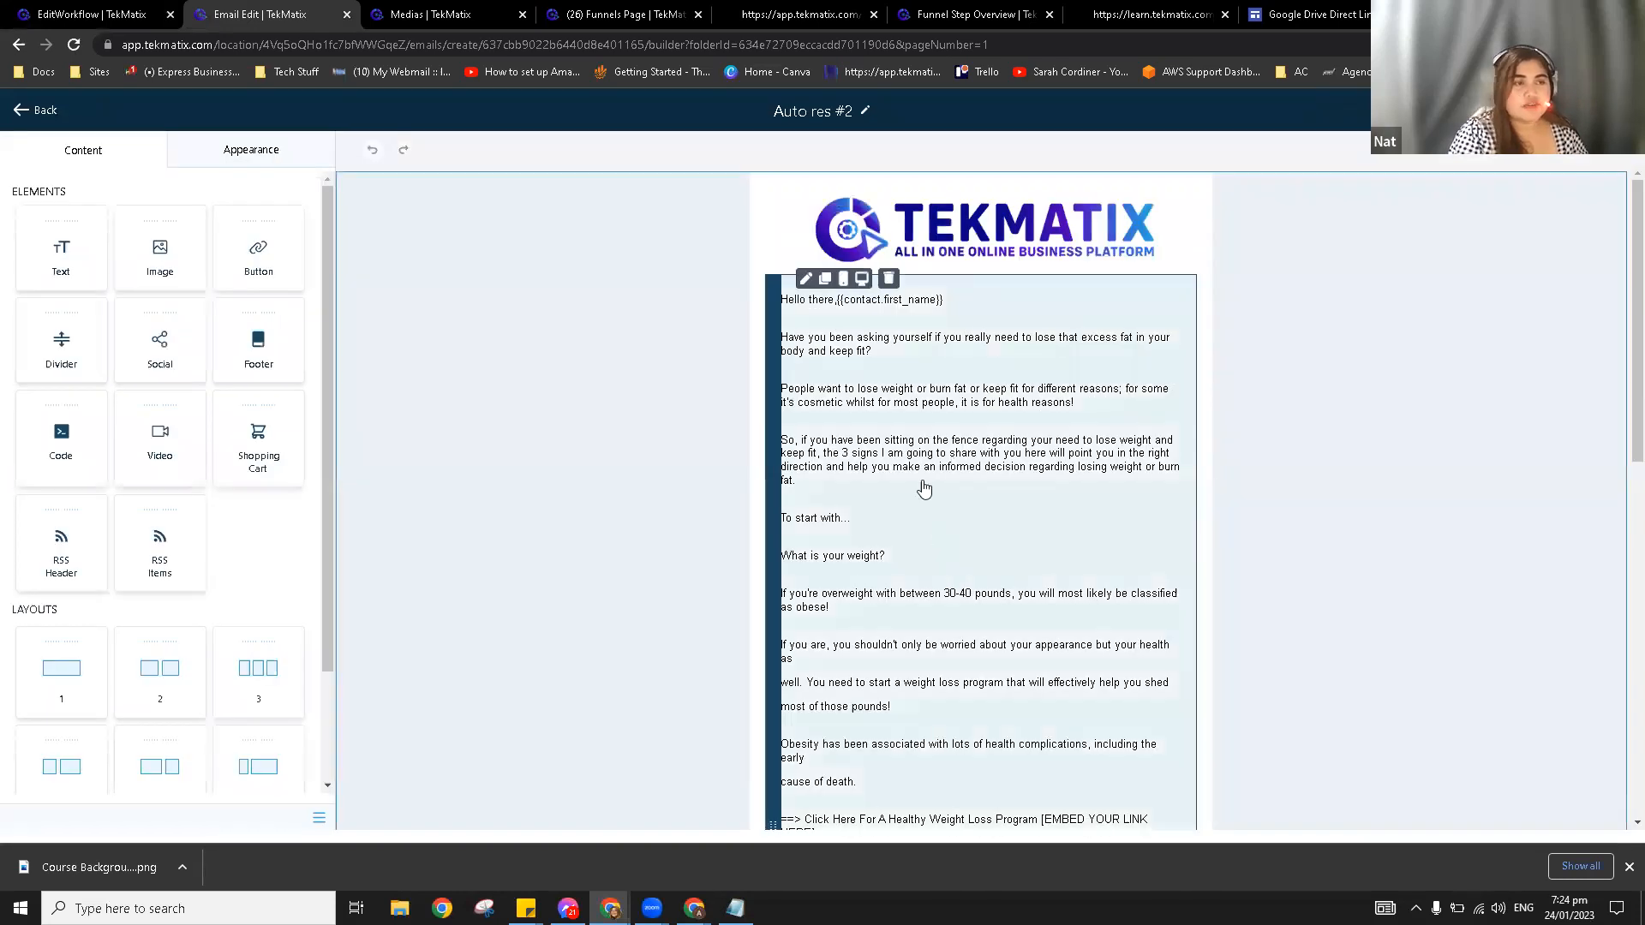
Step: Change the email button text to 'DOWNLOAD YOUR FREE EBOOK HERE', correcting the typo
scroll(957, 543, "down", 9)
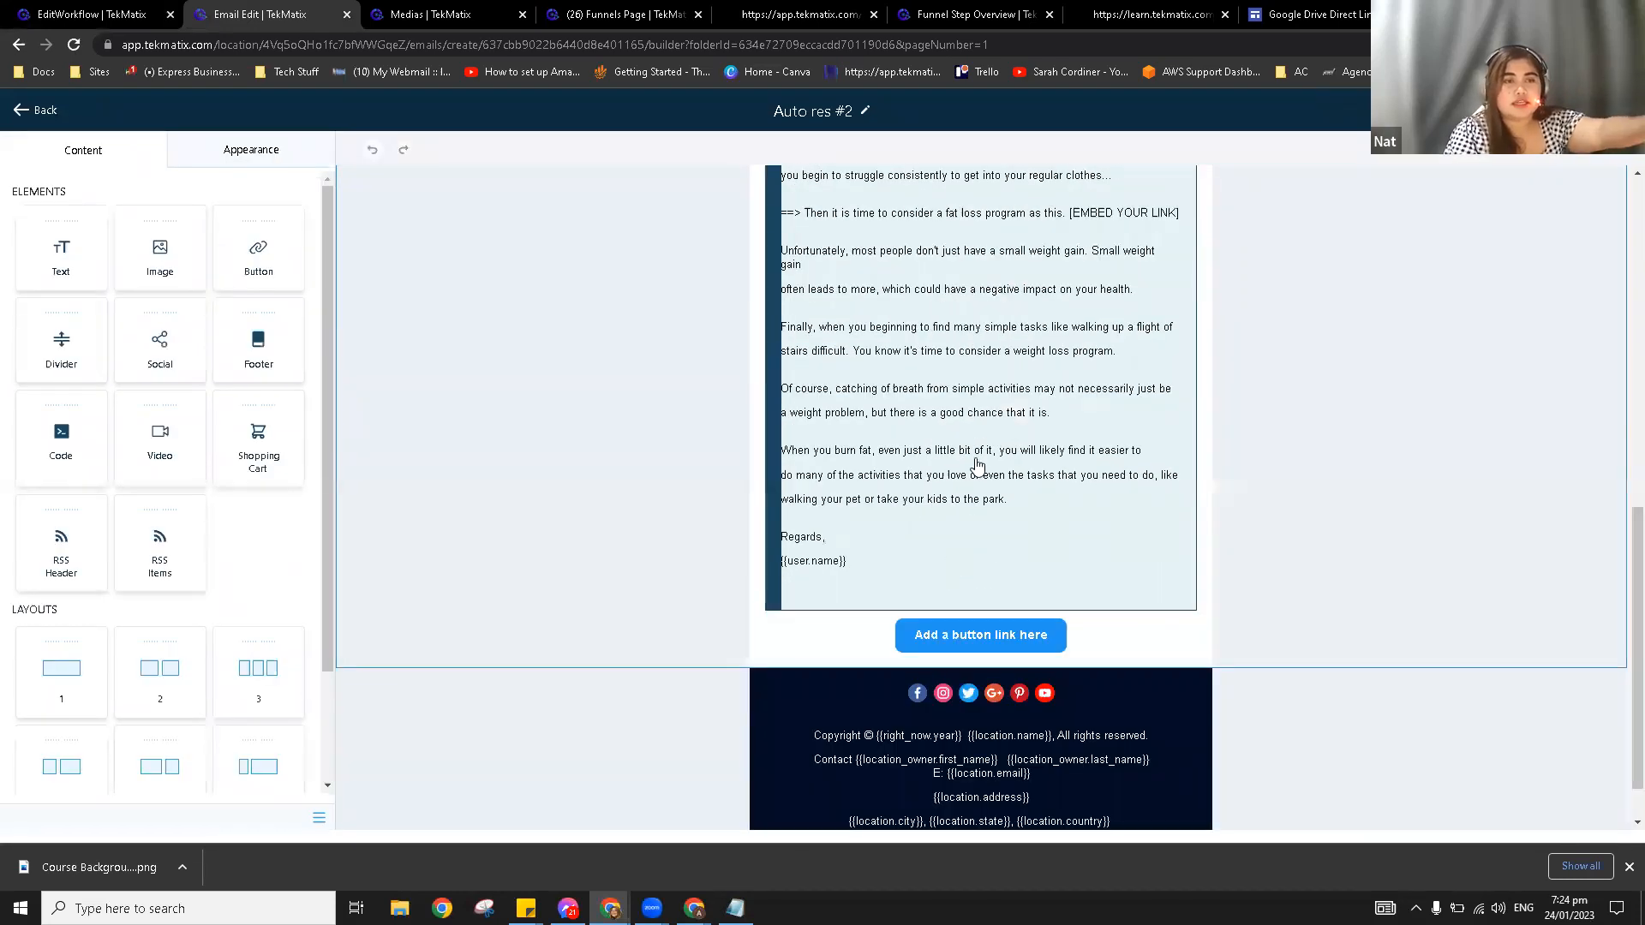
scroll(976, 487, "up", 5)
scroll(977, 502, "up", 4)
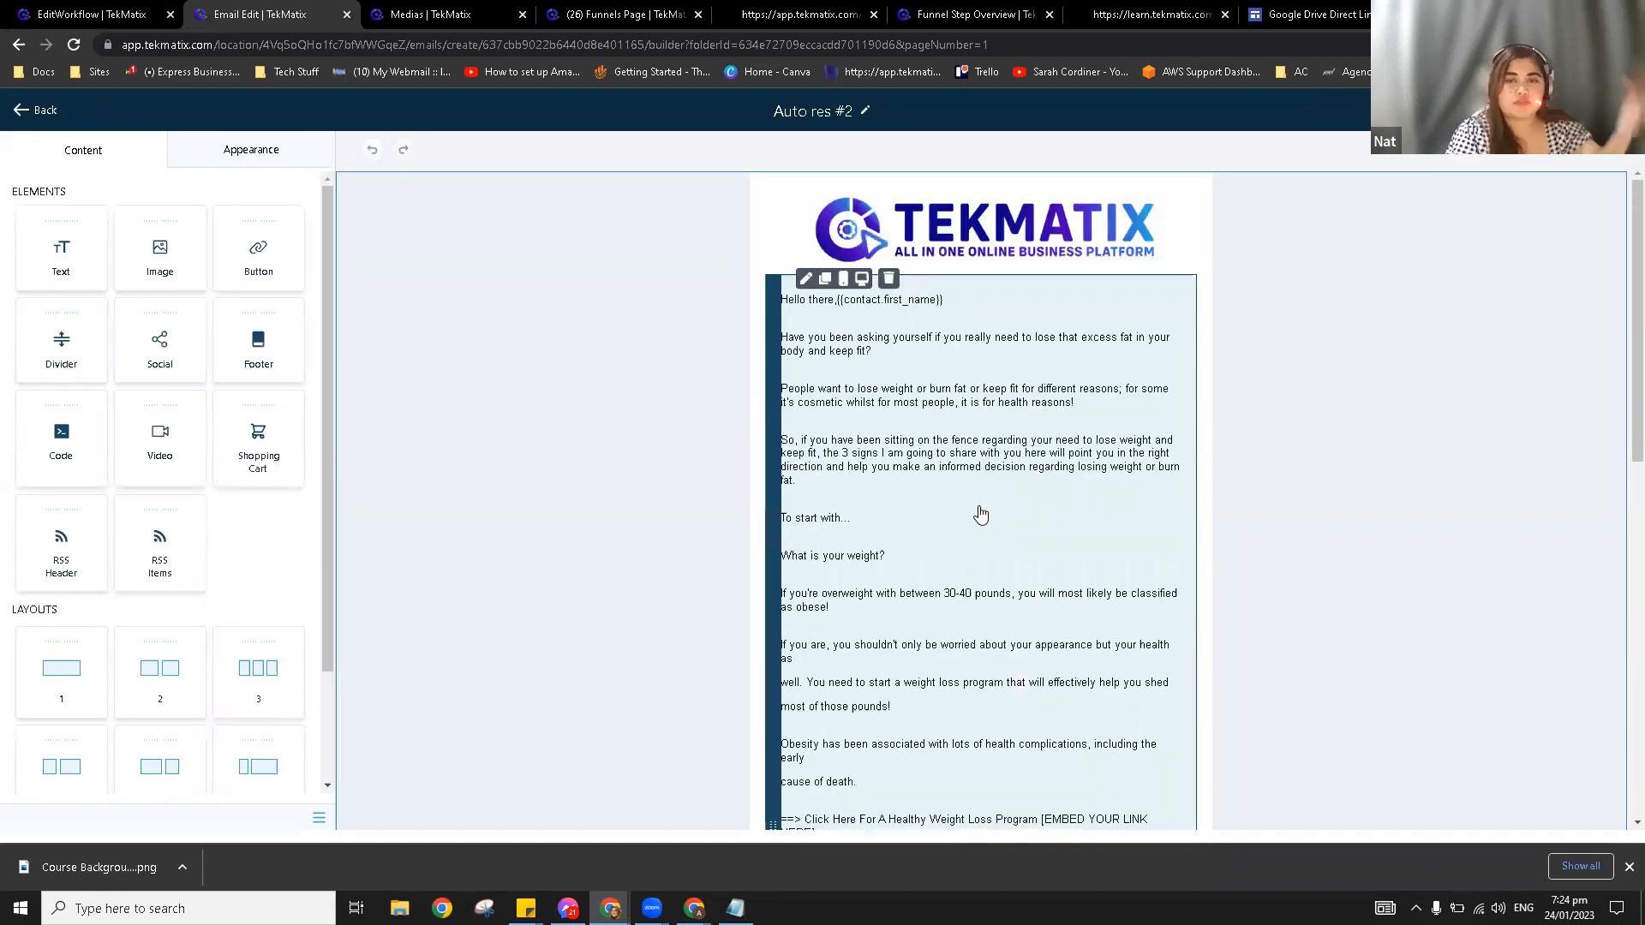
scroll(981, 514, "down", 10)
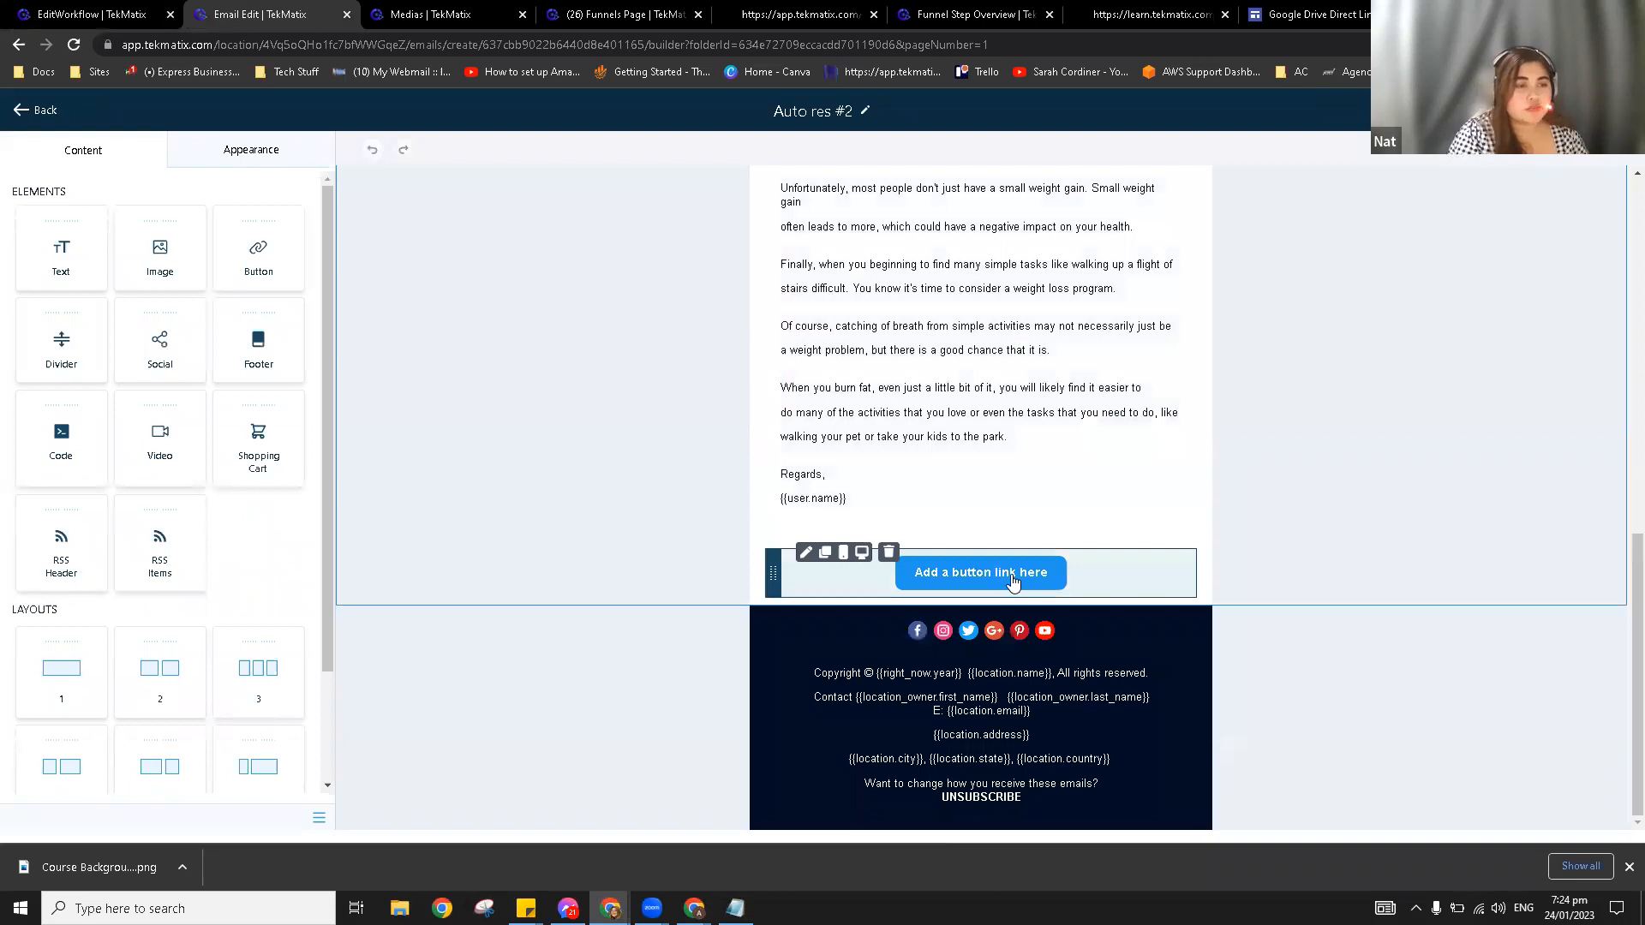
left_click(1012, 583)
left_click(159, 252)
key("ctrl+a")
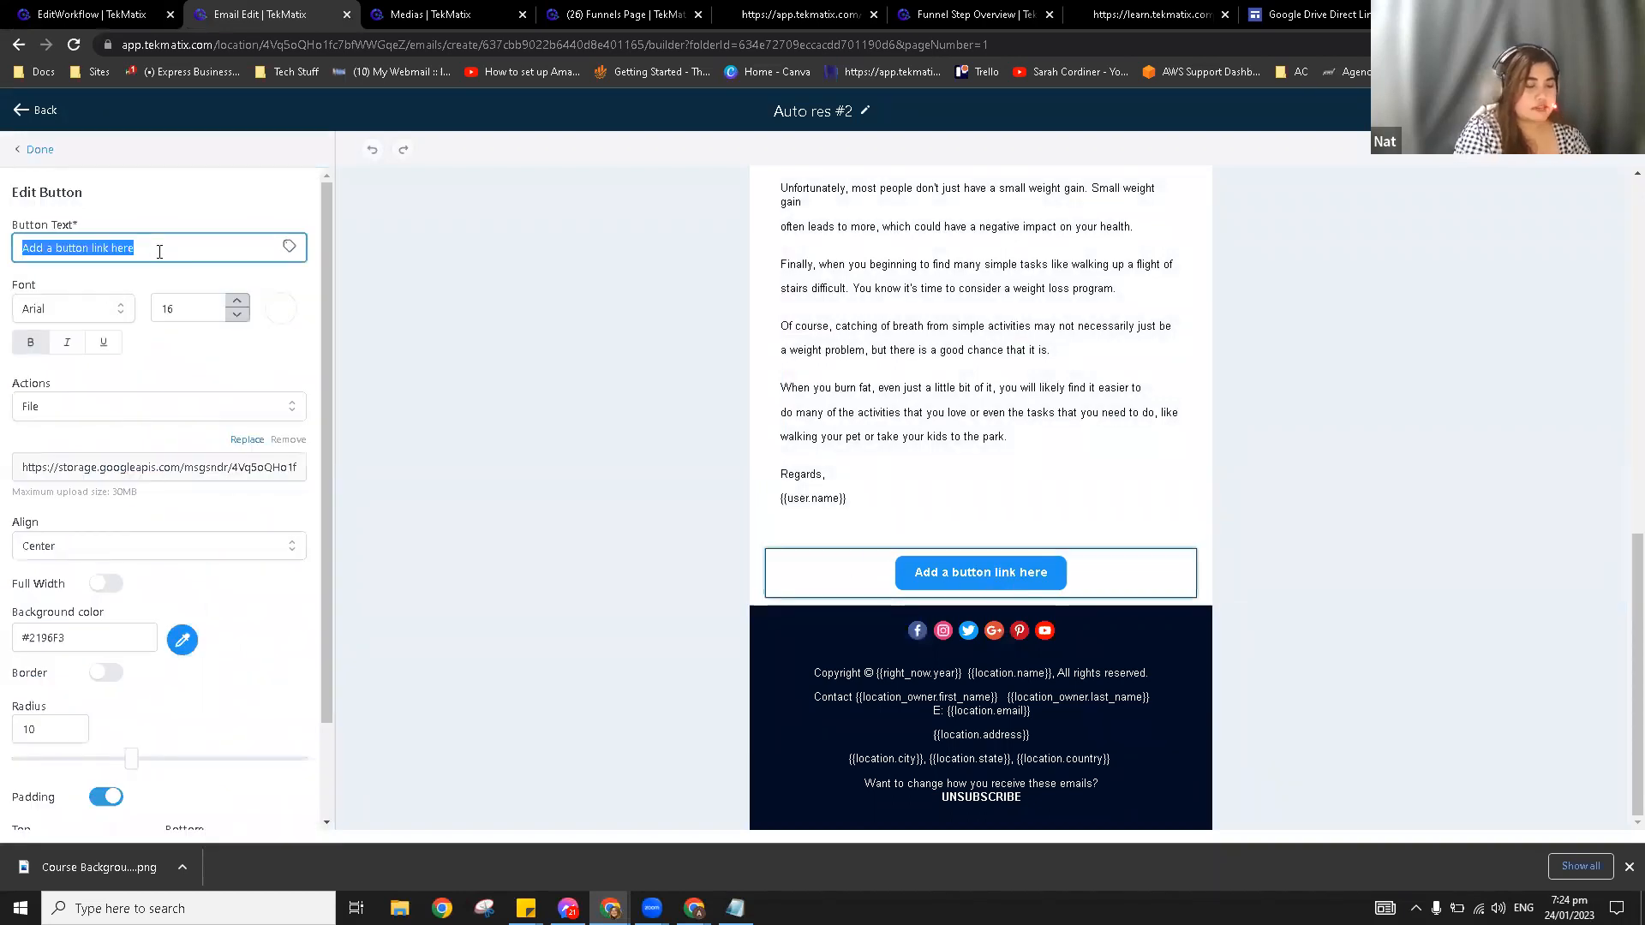
type("DOWNLOAD YO")
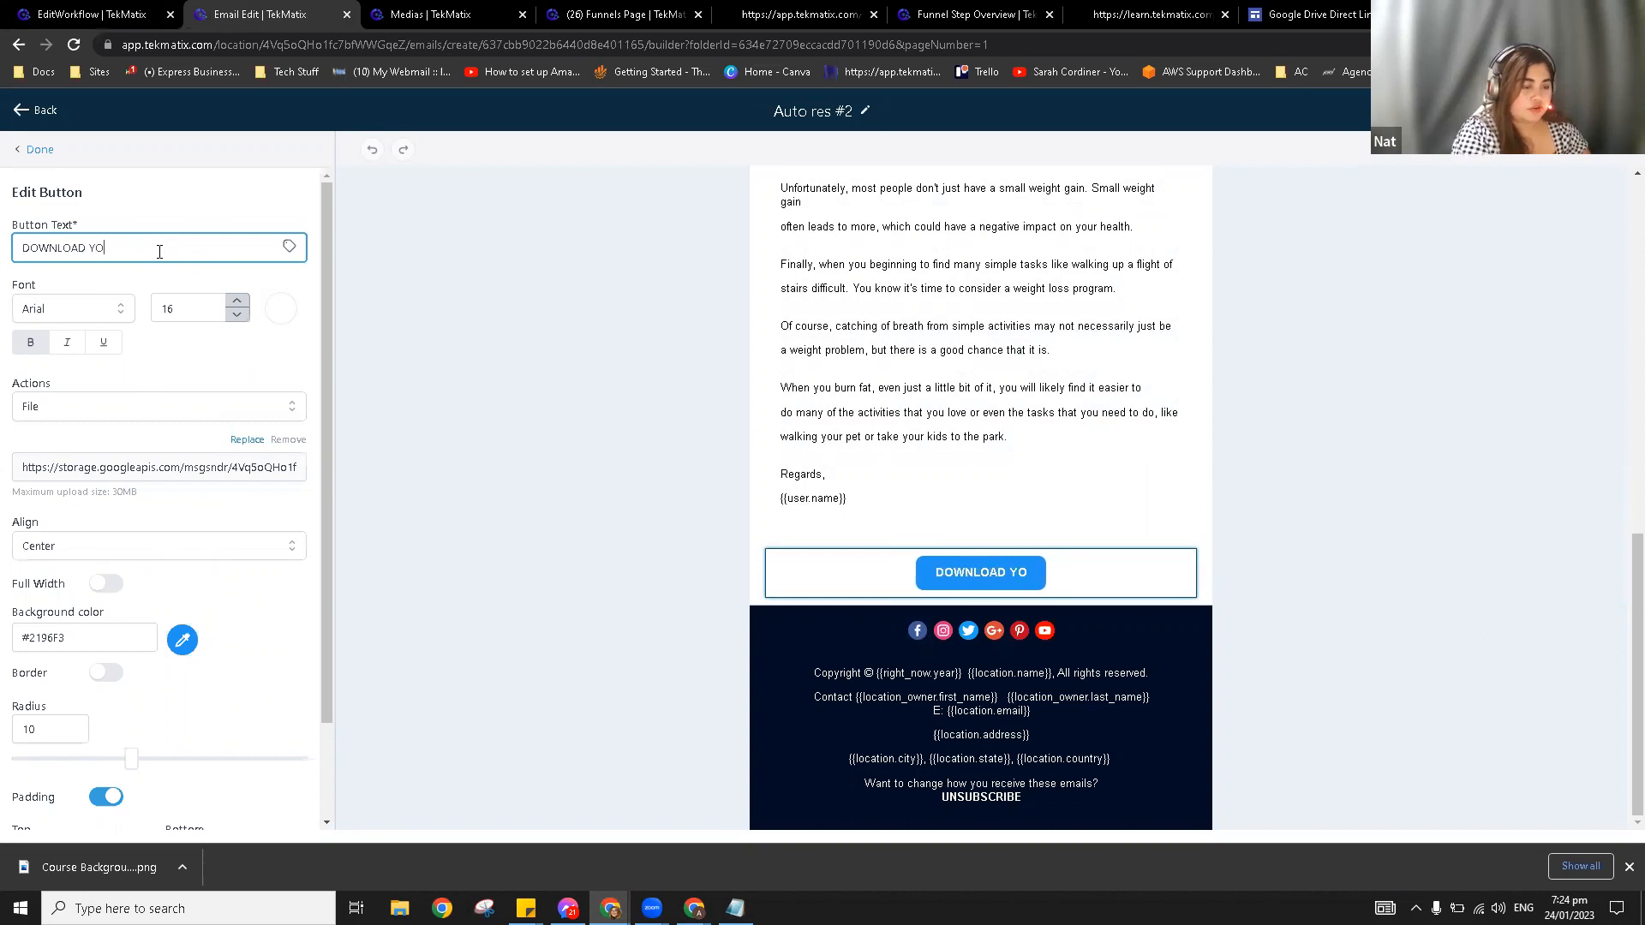
type("R FREE EBO")
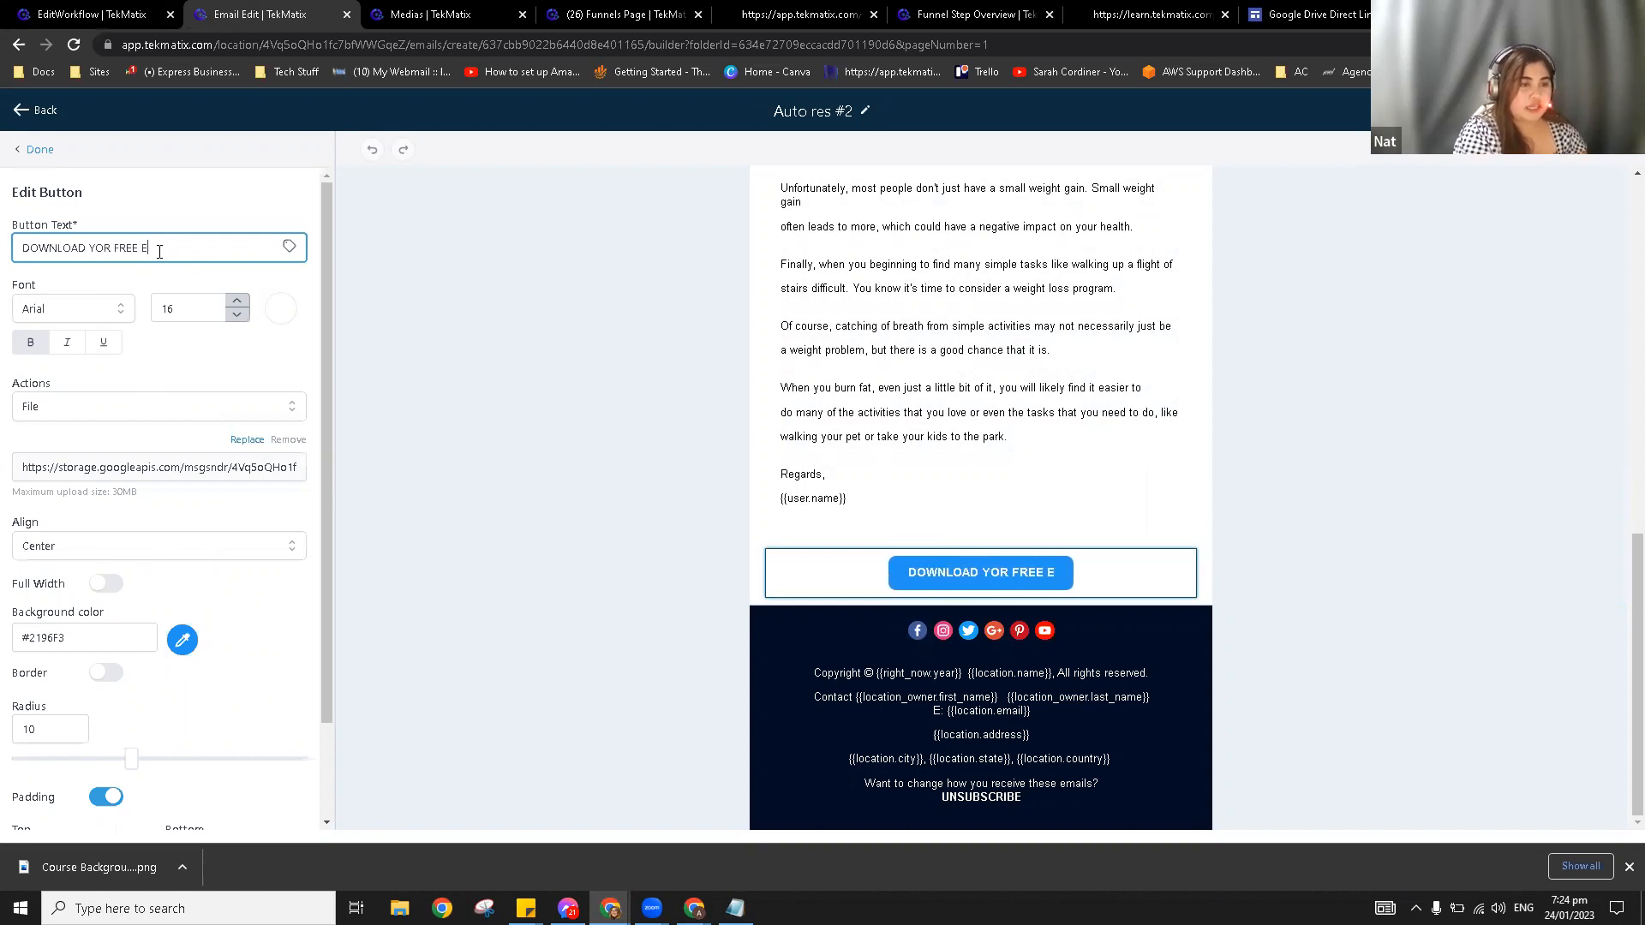
type("OK HERE")
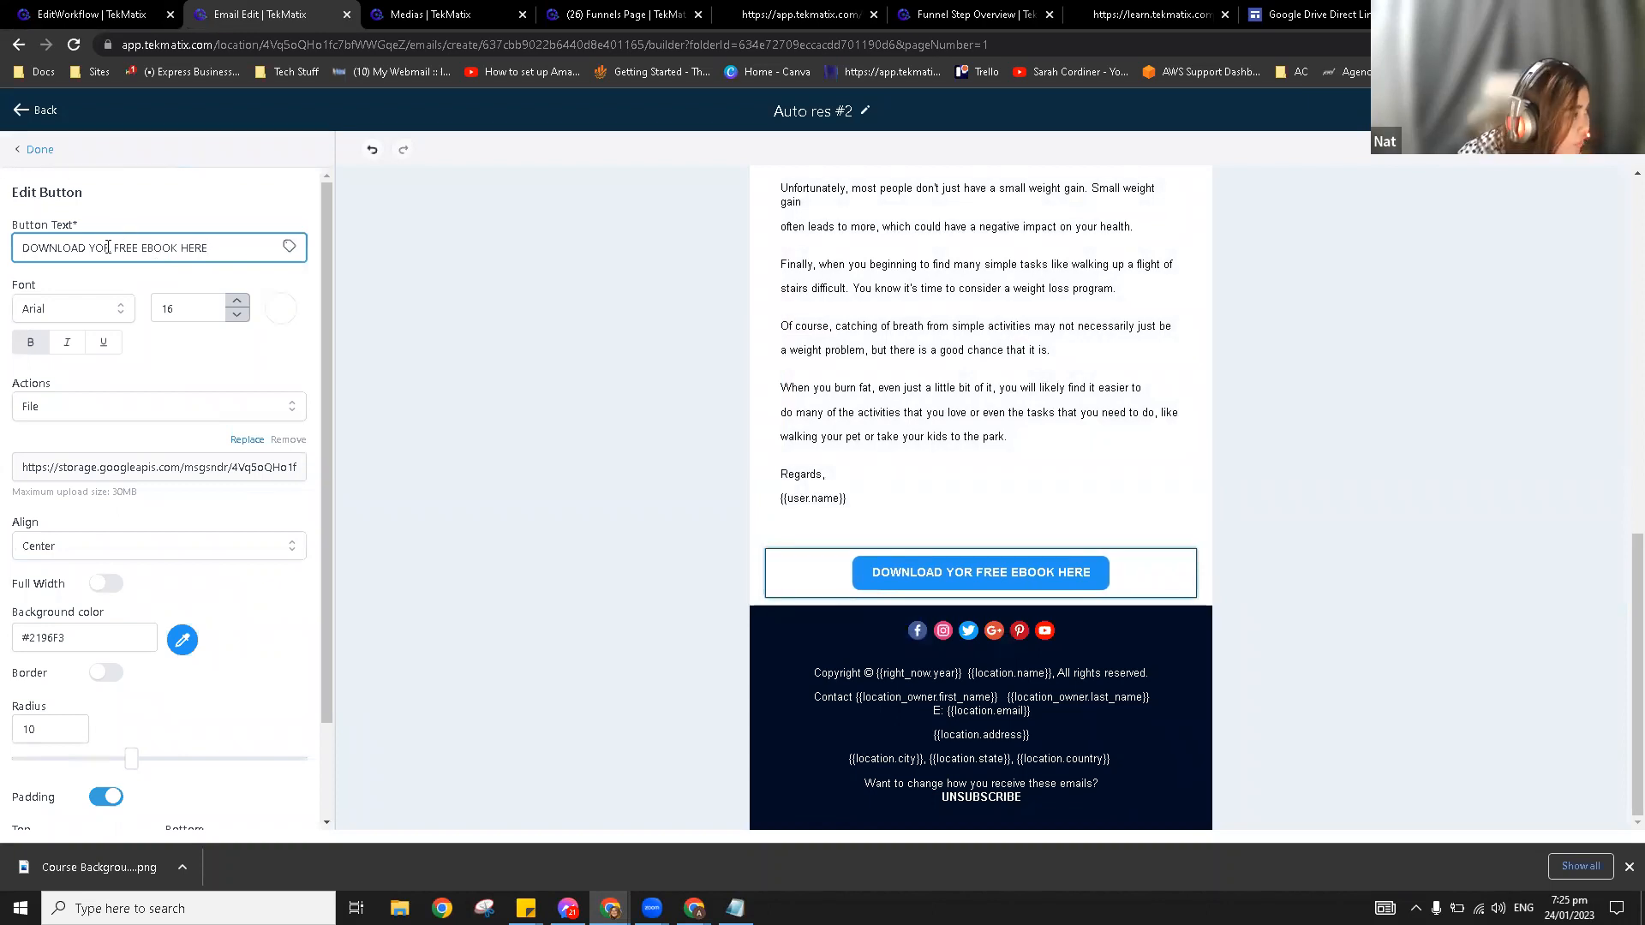
left_click(107, 248)
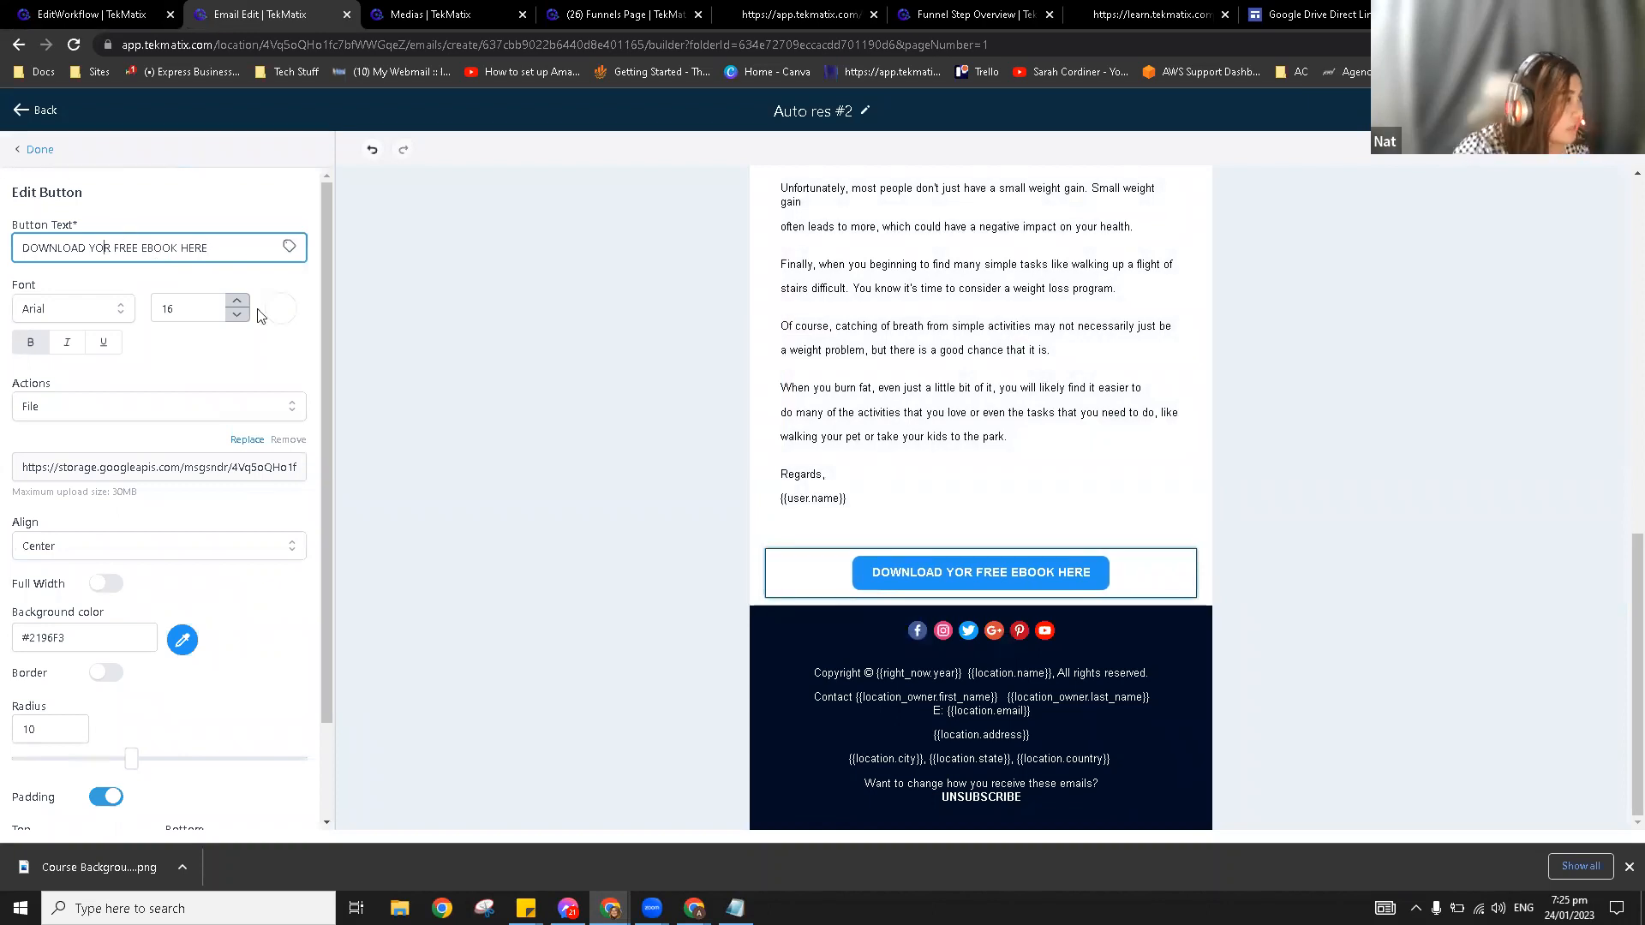
type("U")
left_click(201, 374)
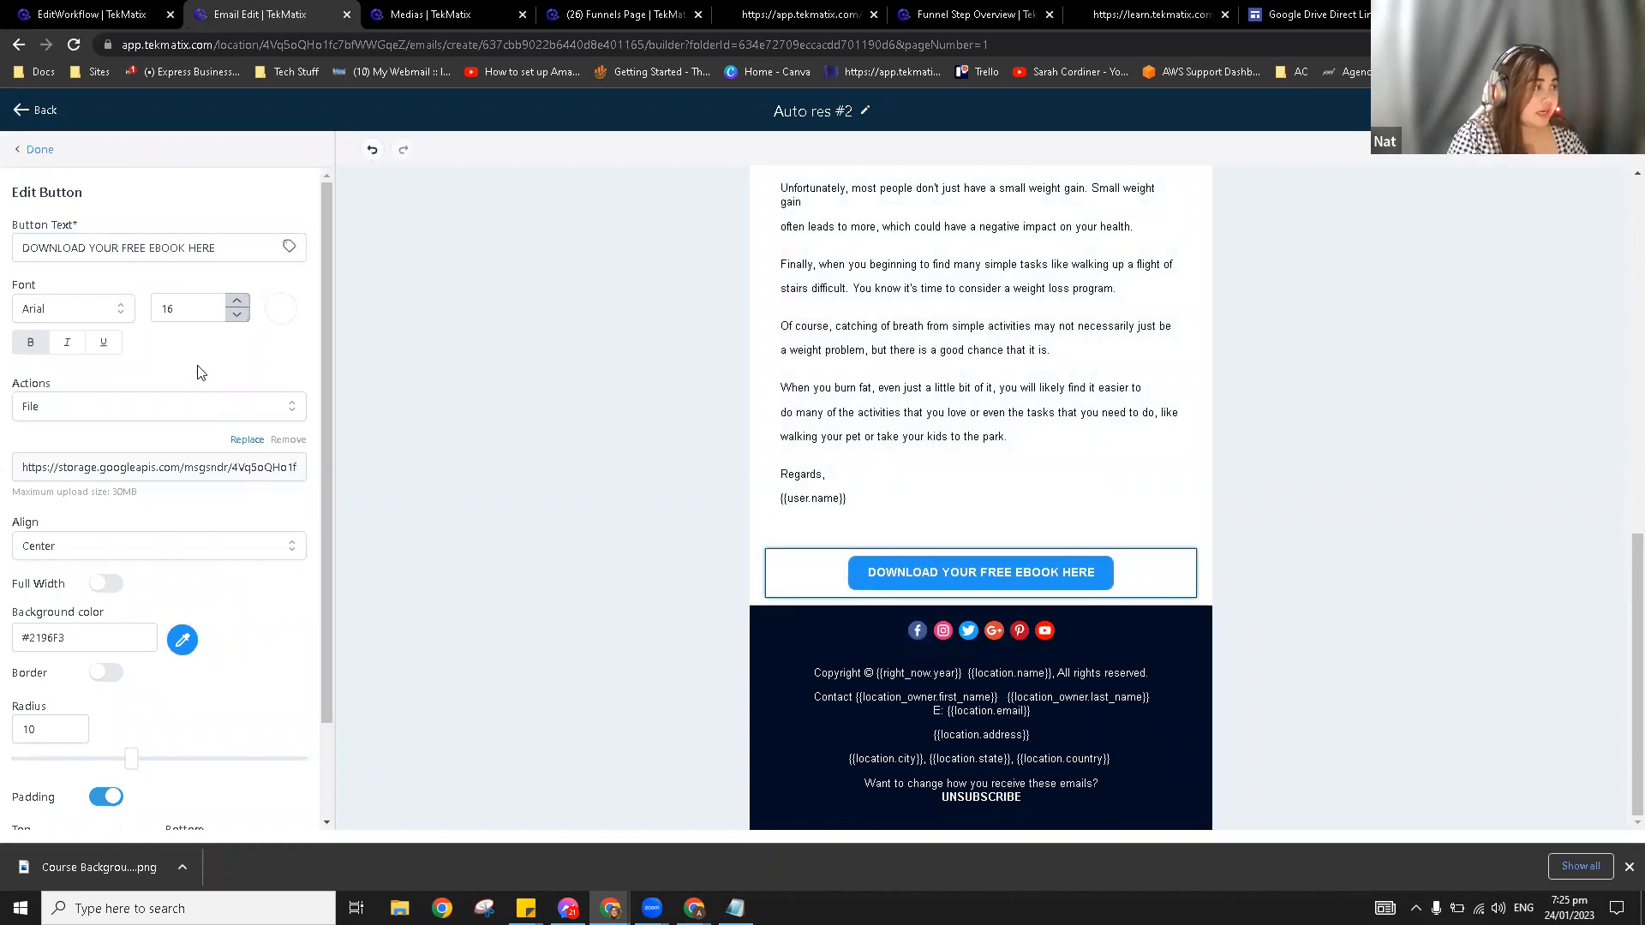
Step: Switch the button action from File to URL and paste the Google Drive download link
left_click(131, 408)
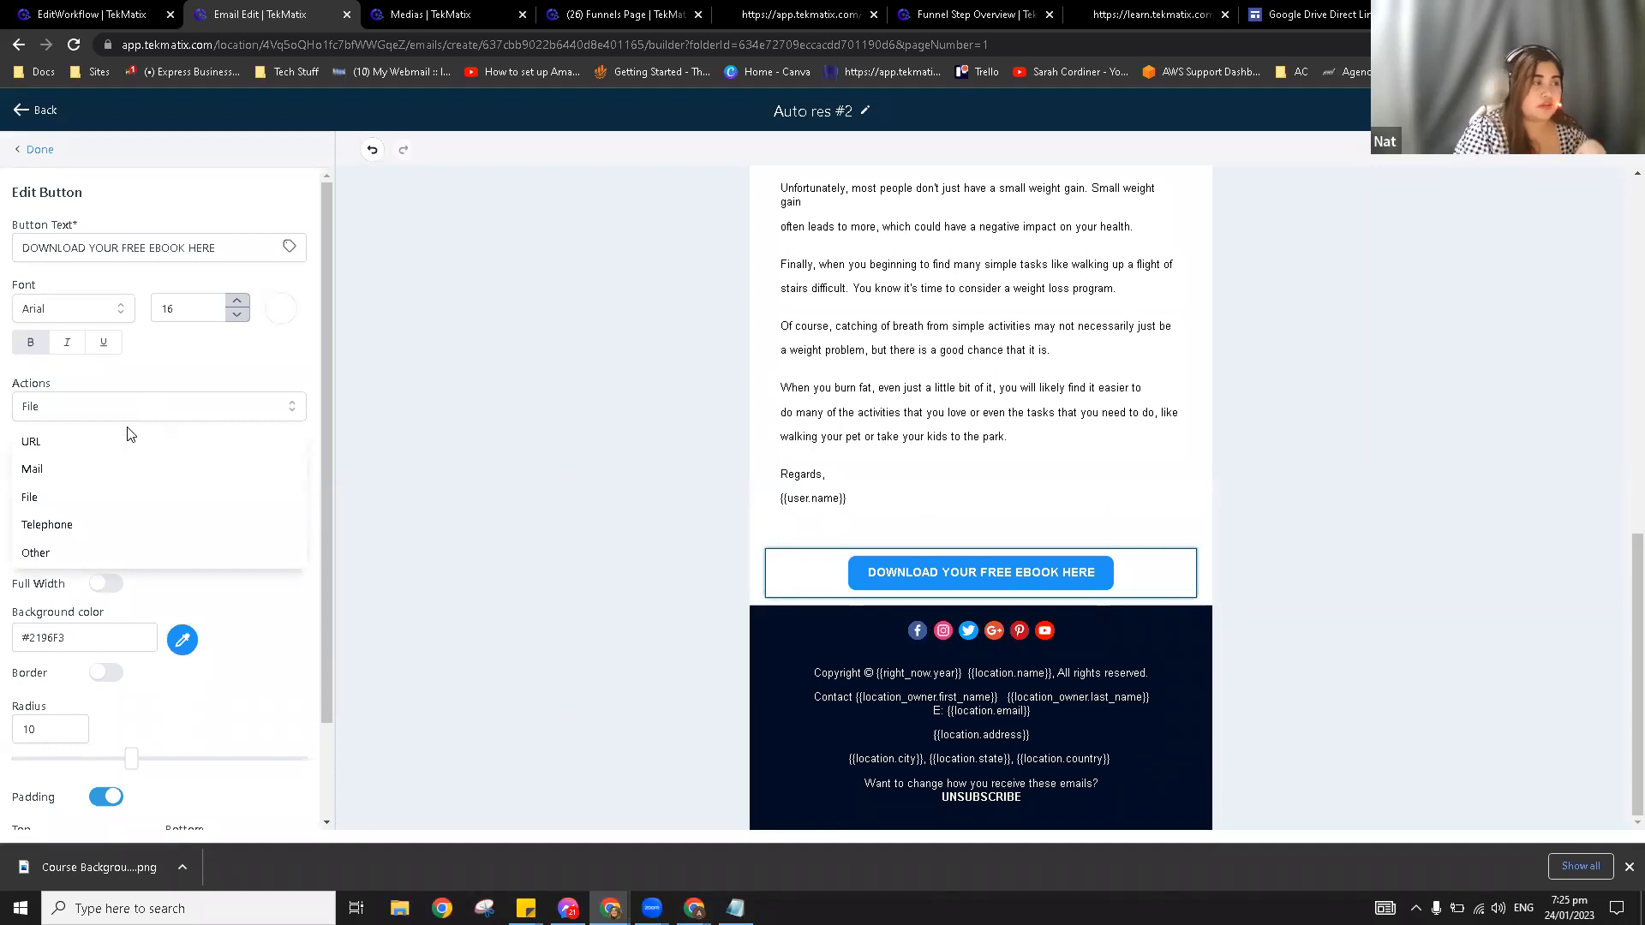
scroll(118, 505, "down", 1)
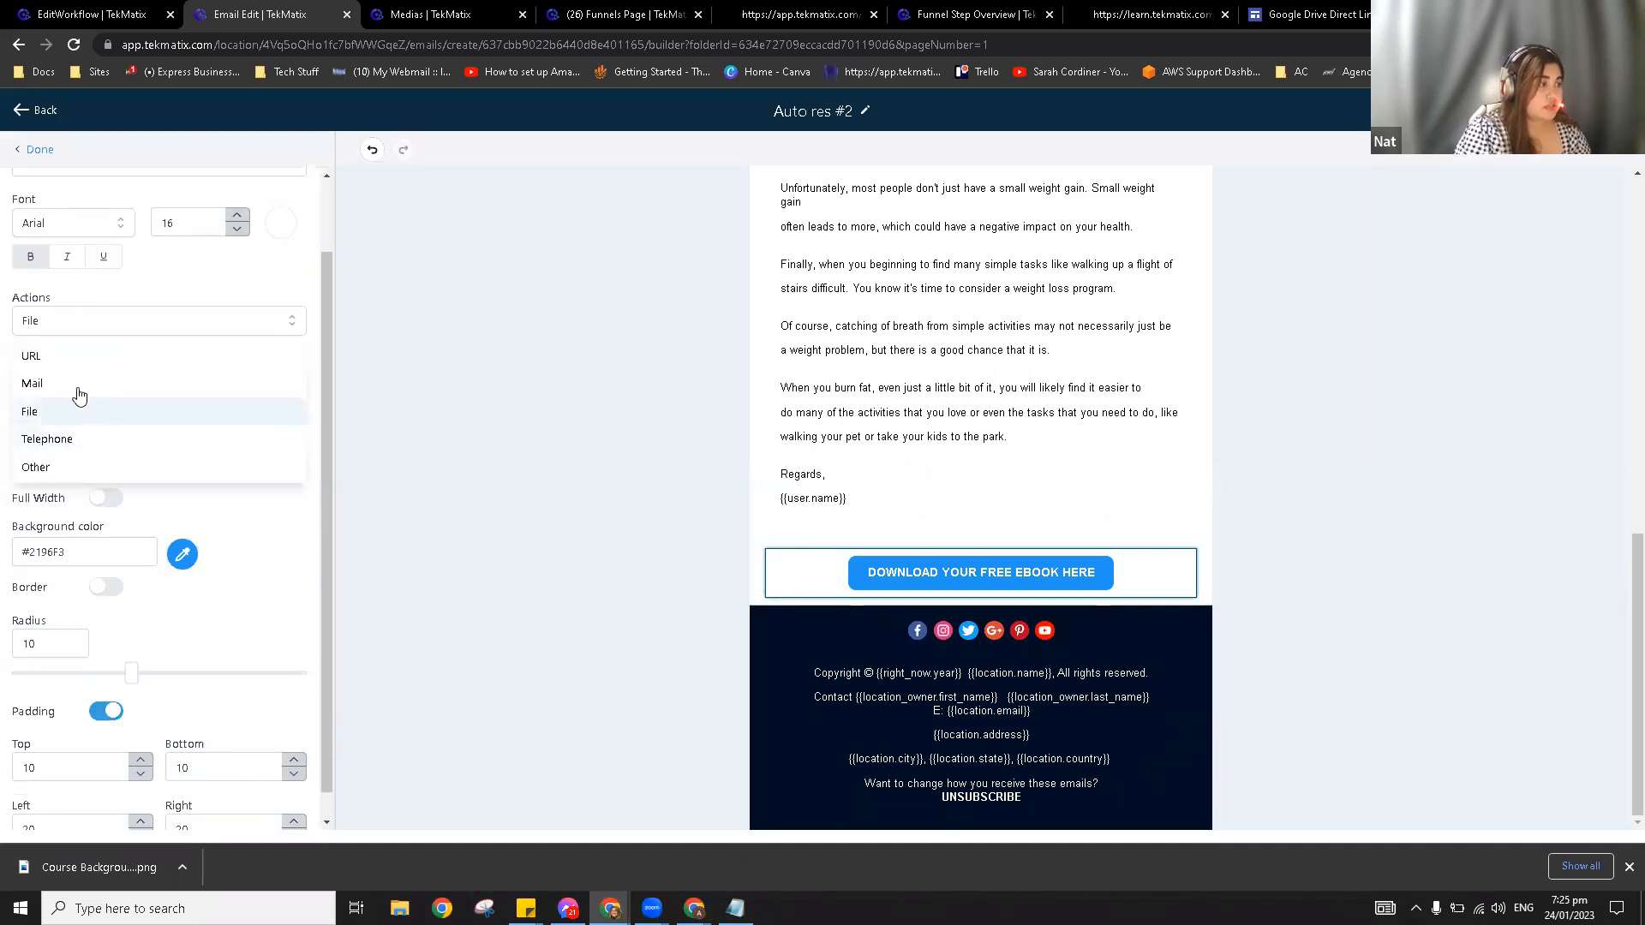
left_click(74, 355)
left_click(144, 380)
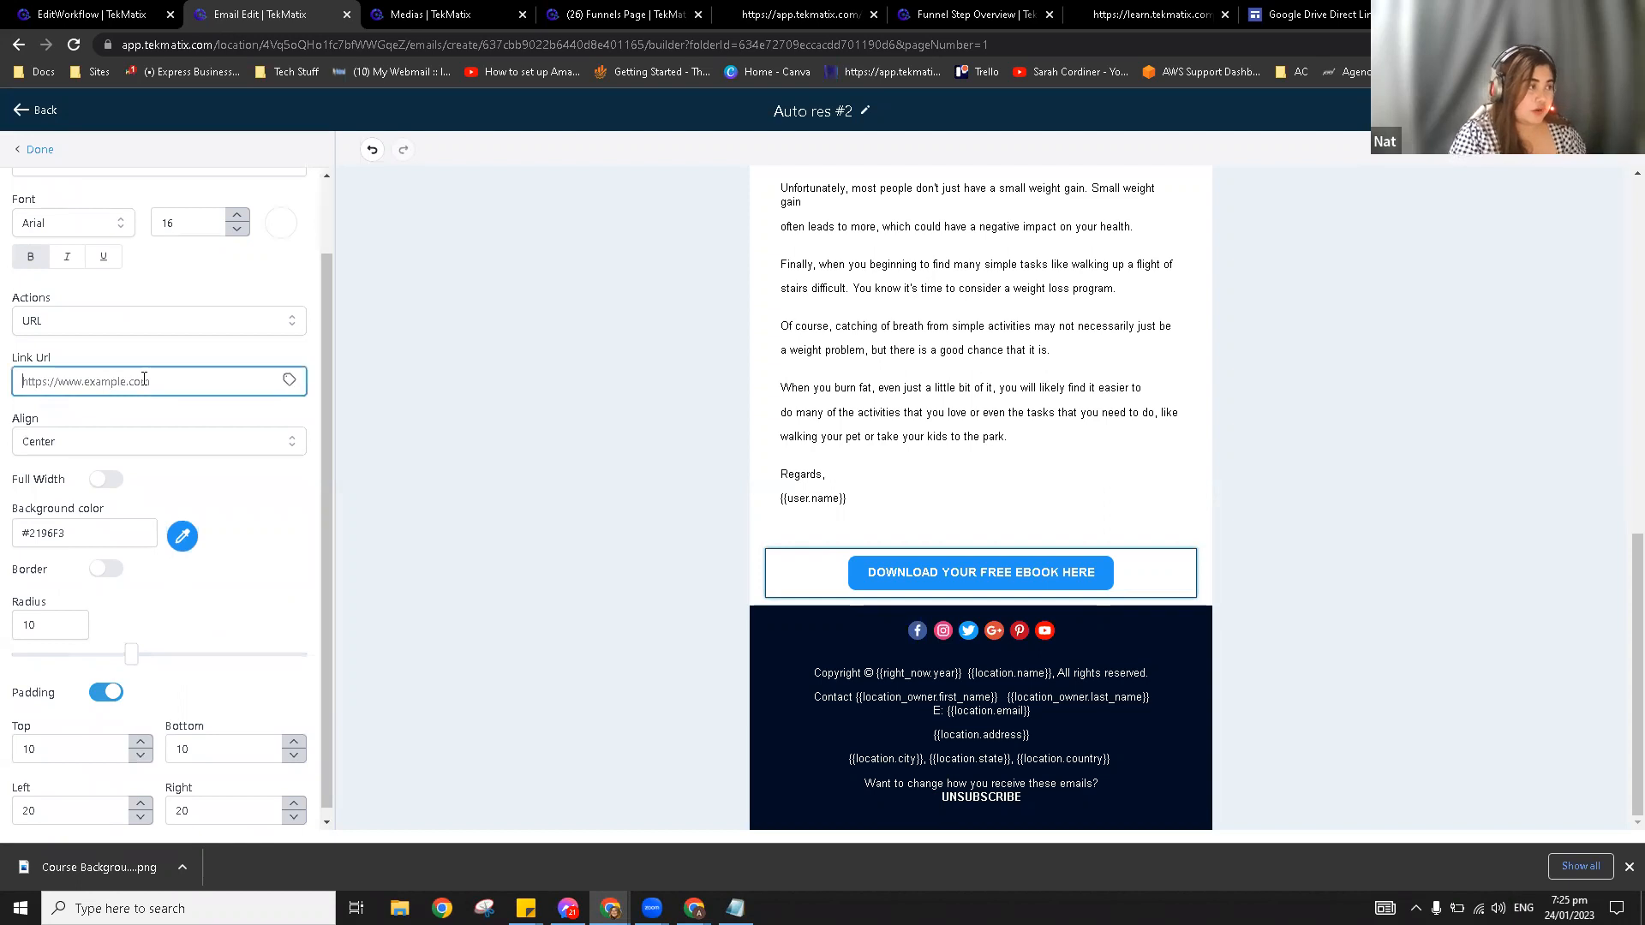
key("ctrl+v")
left_click(231, 360)
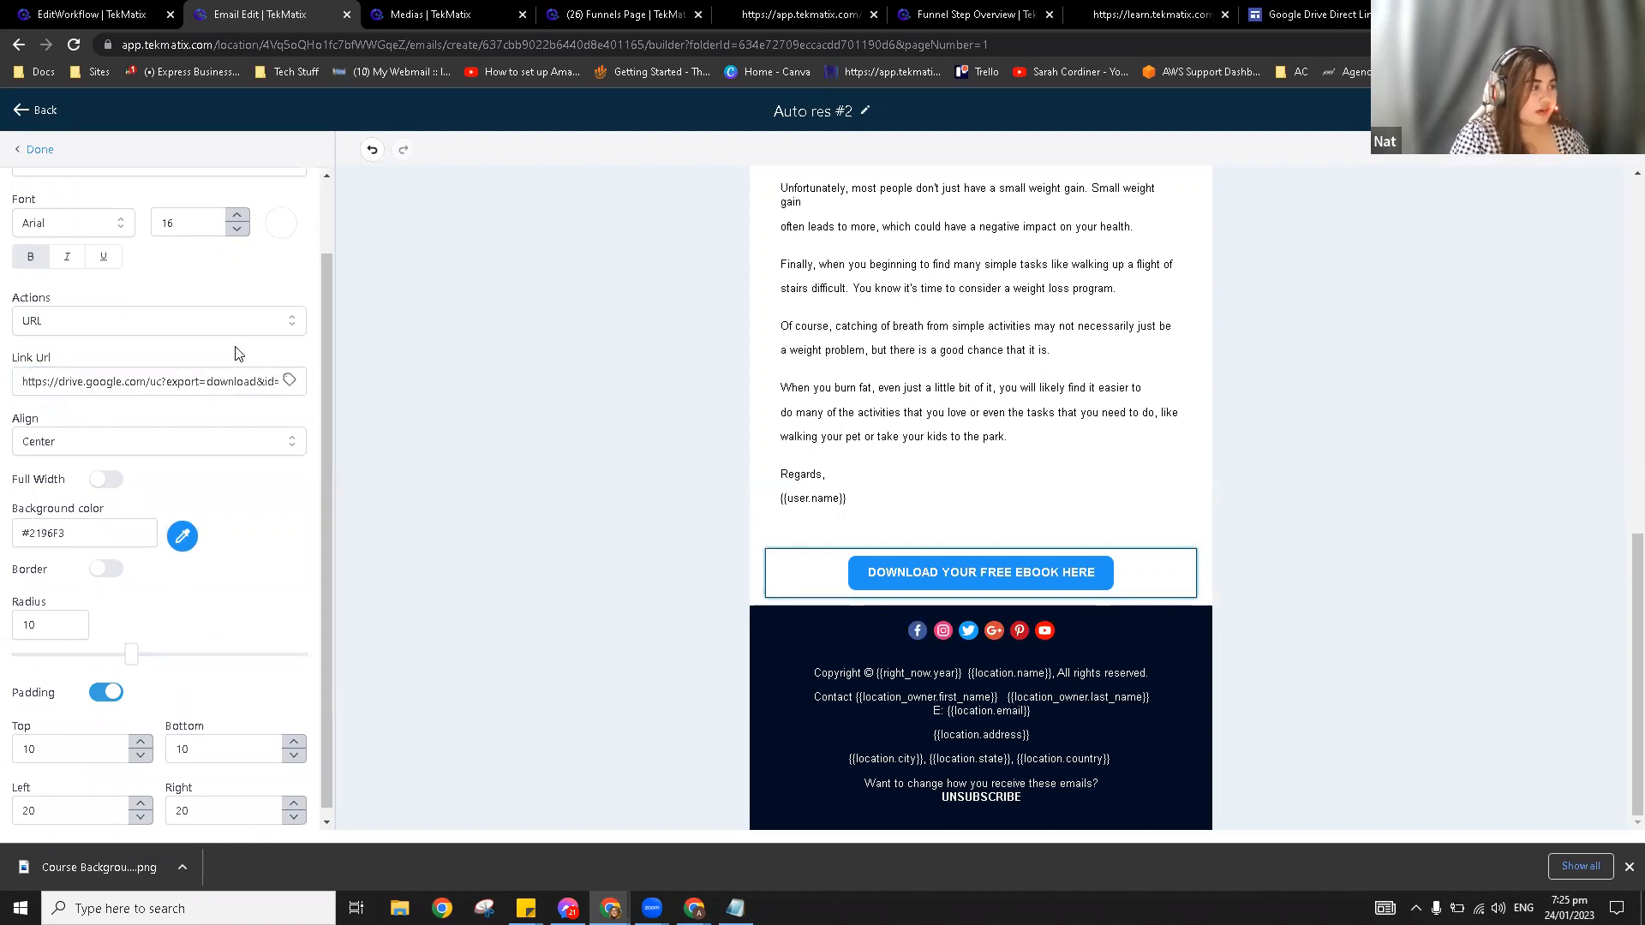
scroll(1285, 528, "up", 4)
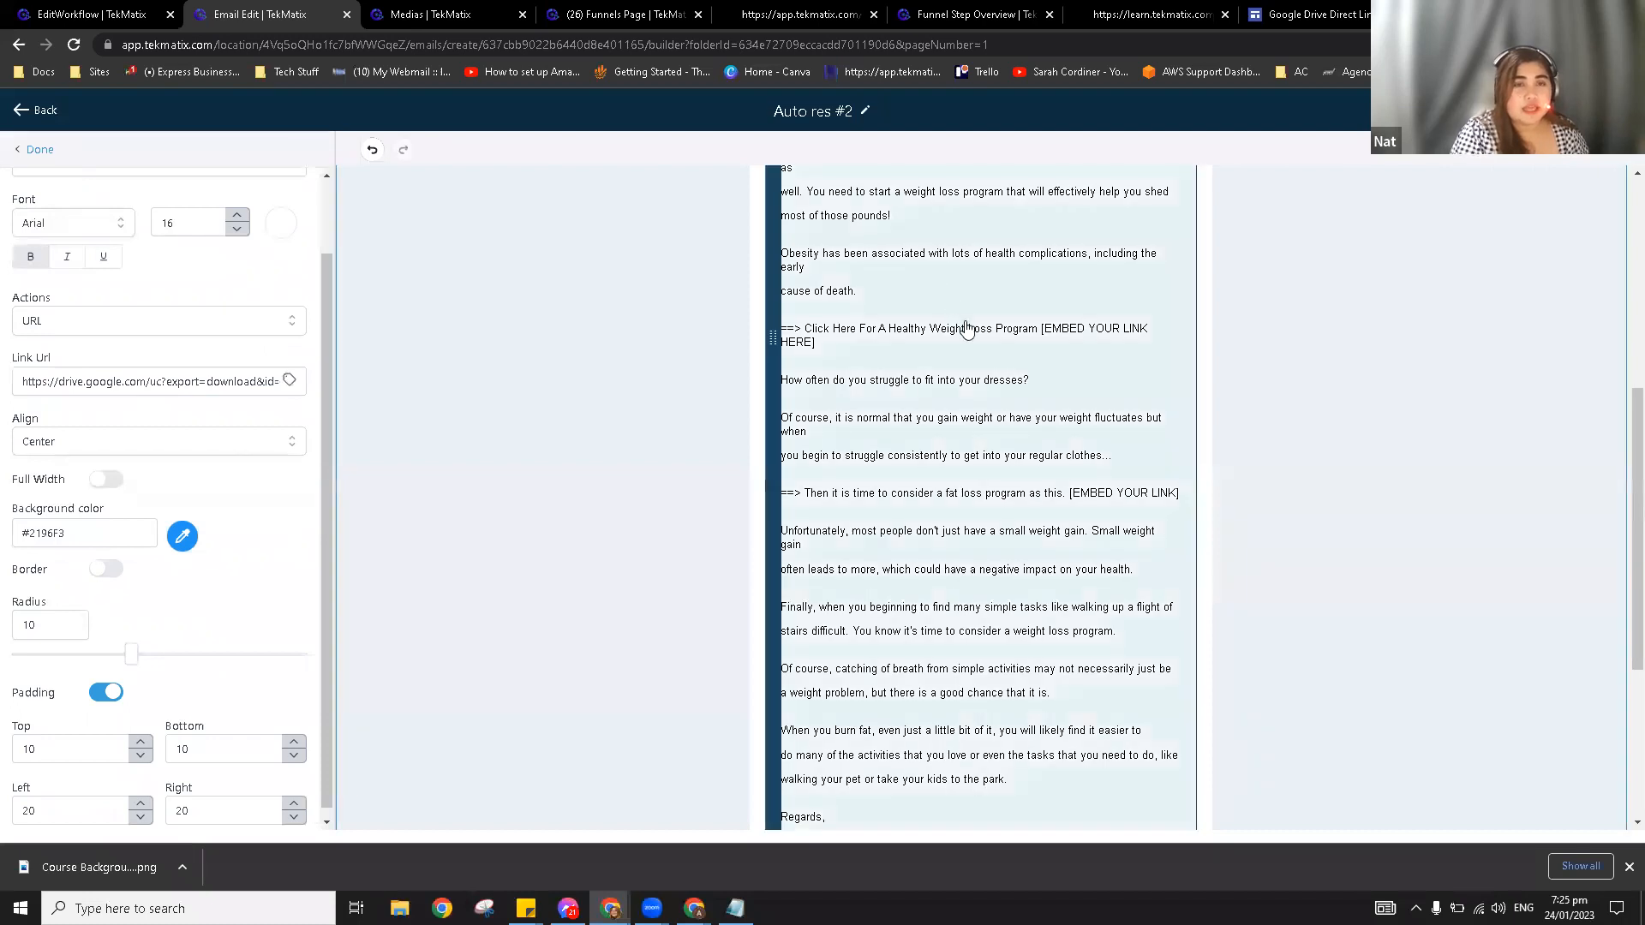
scroll(966, 328, "up", 1)
scroll(967, 328, "up", 3)
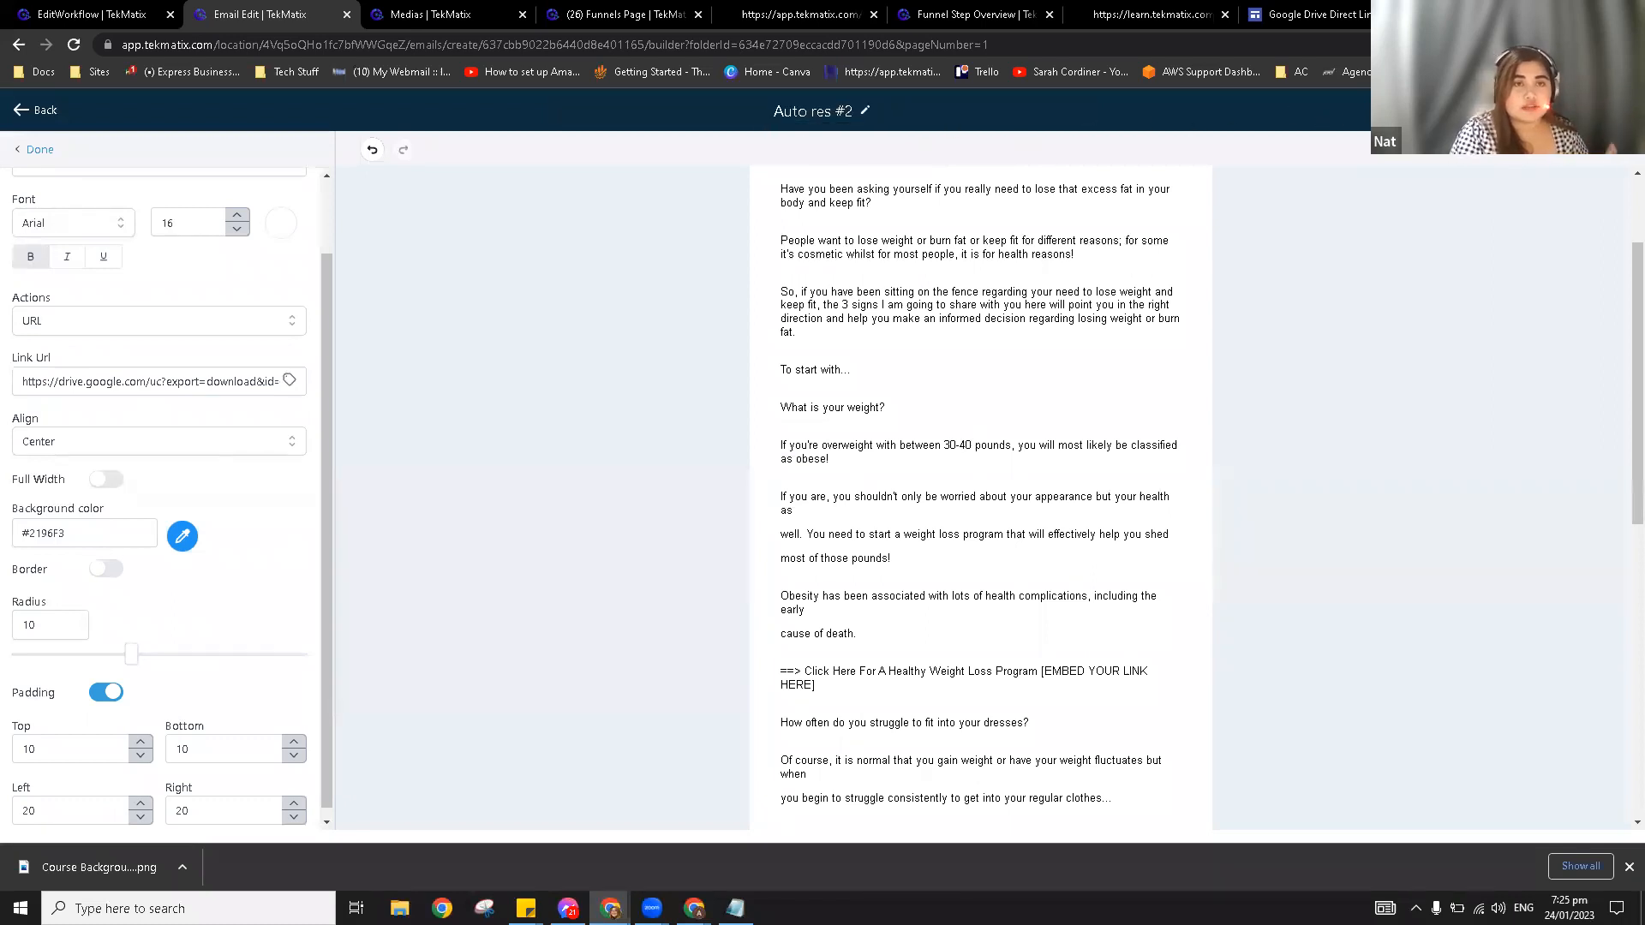
Step: Set the Auto res #2 subject to 'Here's your free Ebook!', save, and return to the Demo 1/24/23 workflow
left_click(1422, 111)
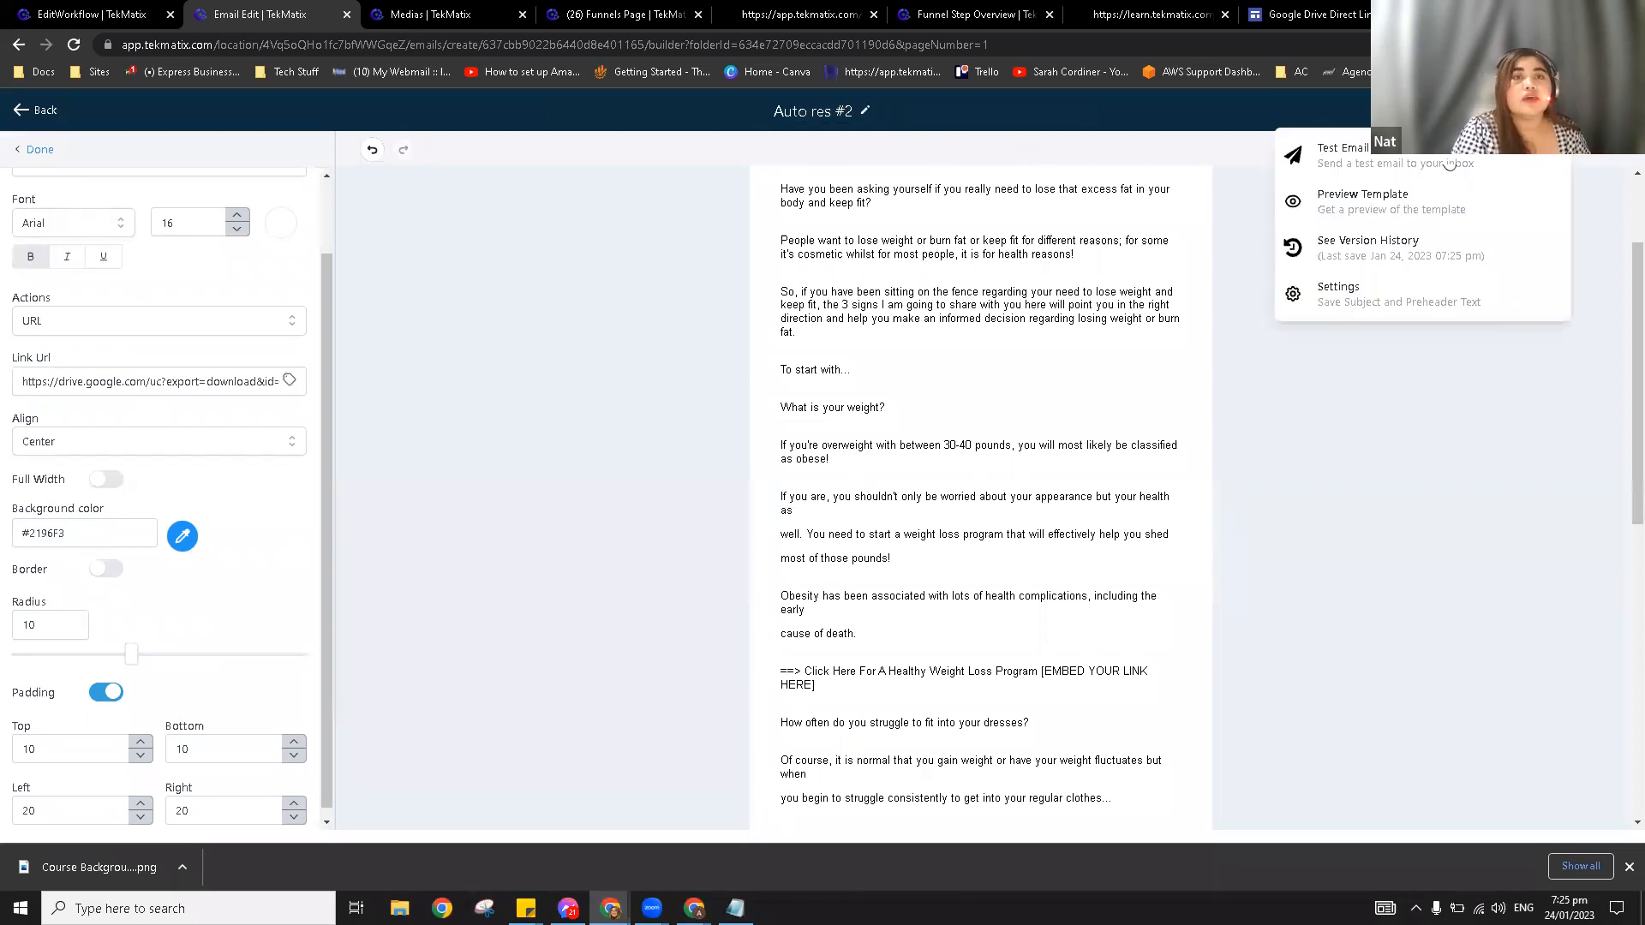
left_click(1366, 303)
left_click_drag(1518, 499, 1225, 497)
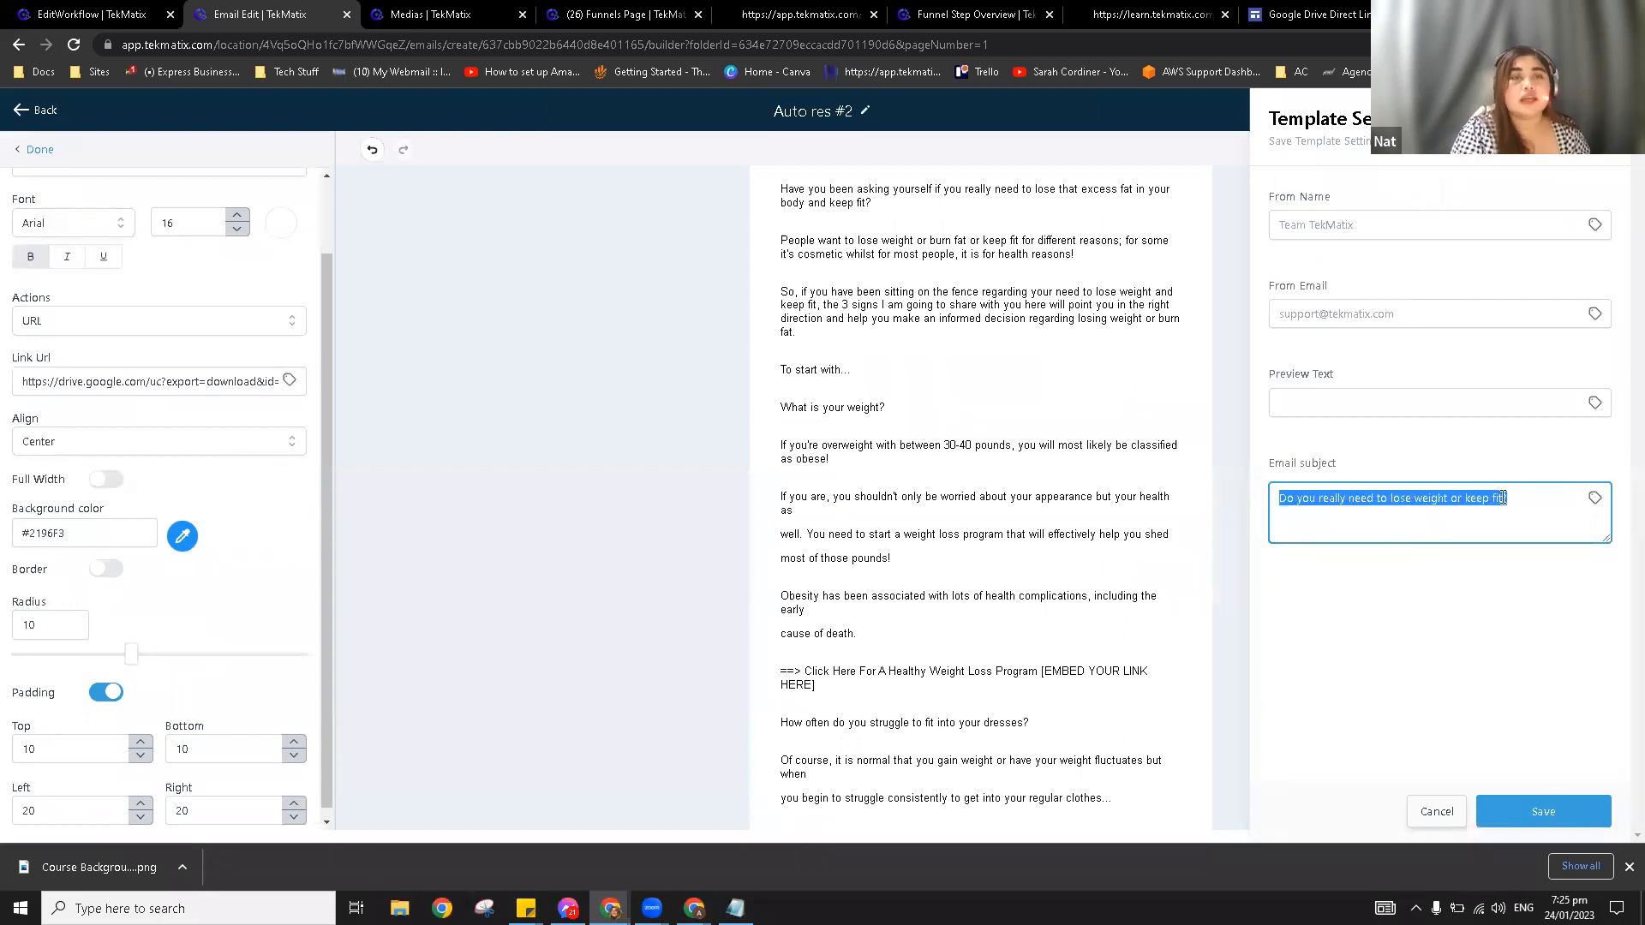
type("H")
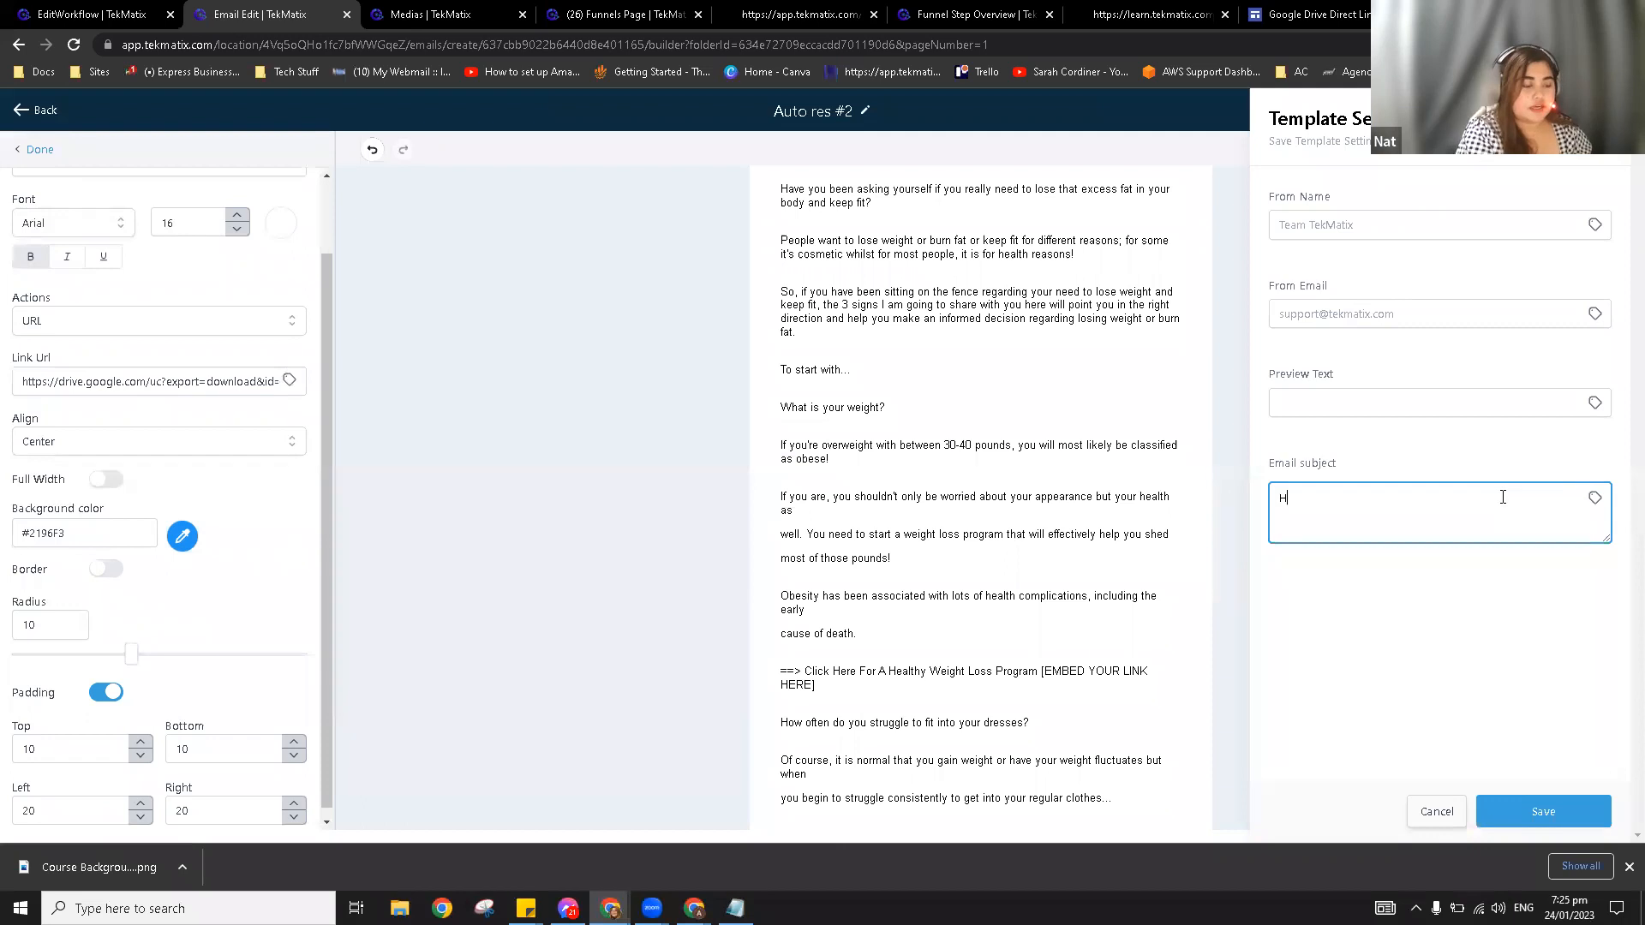
type("ere's your fre")
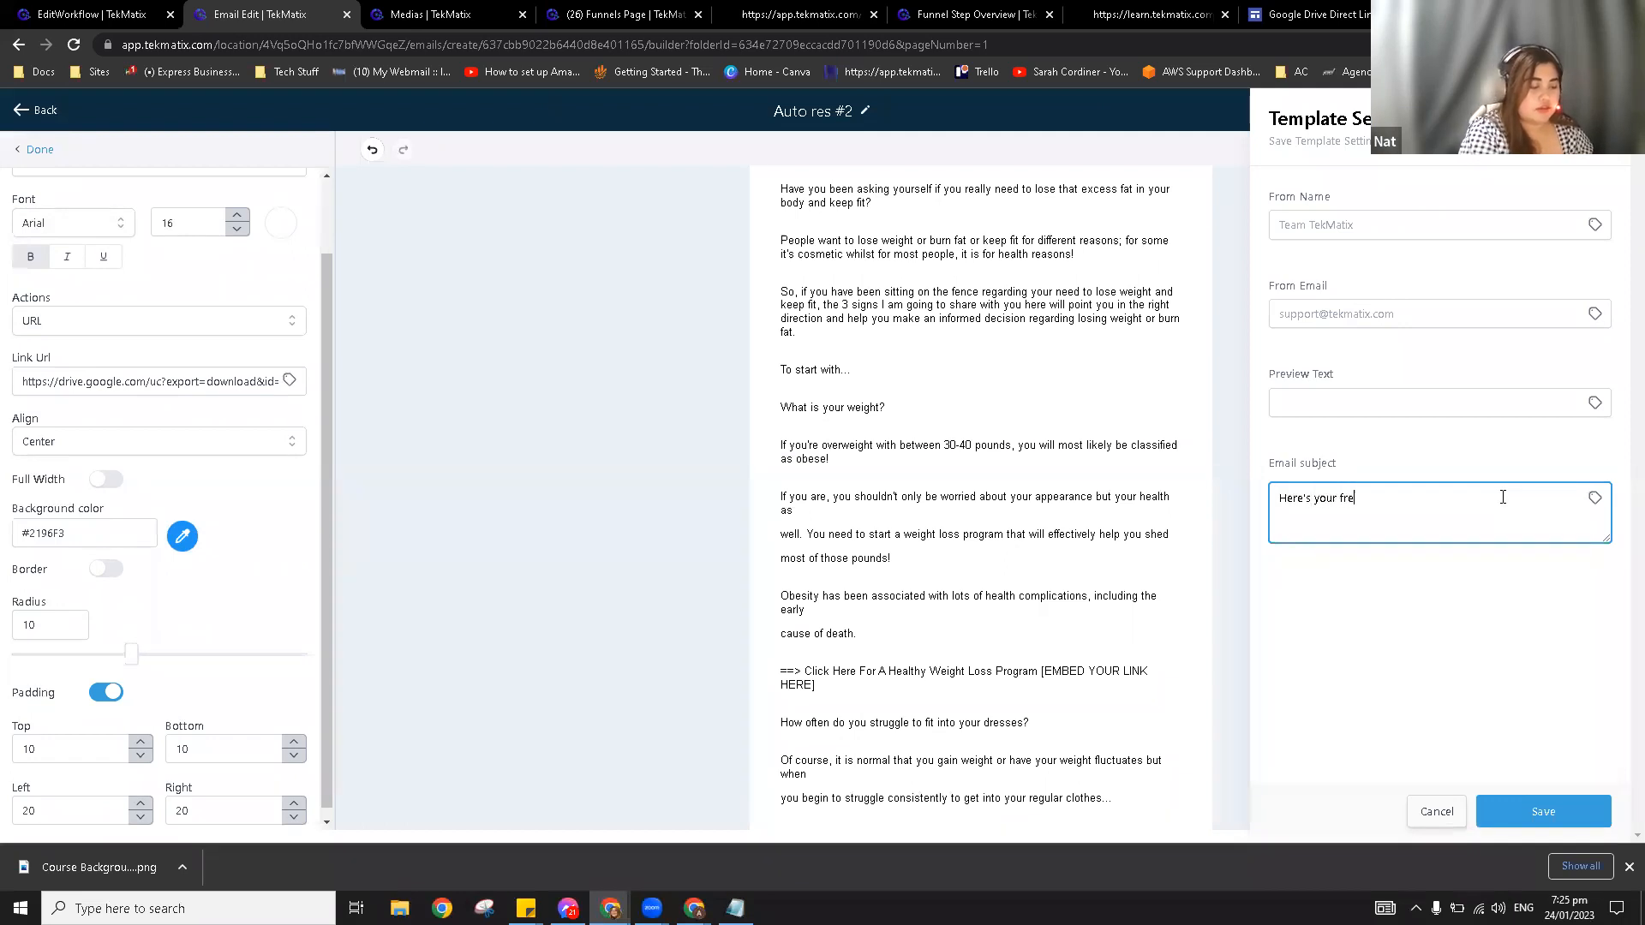
type("e Ebook!")
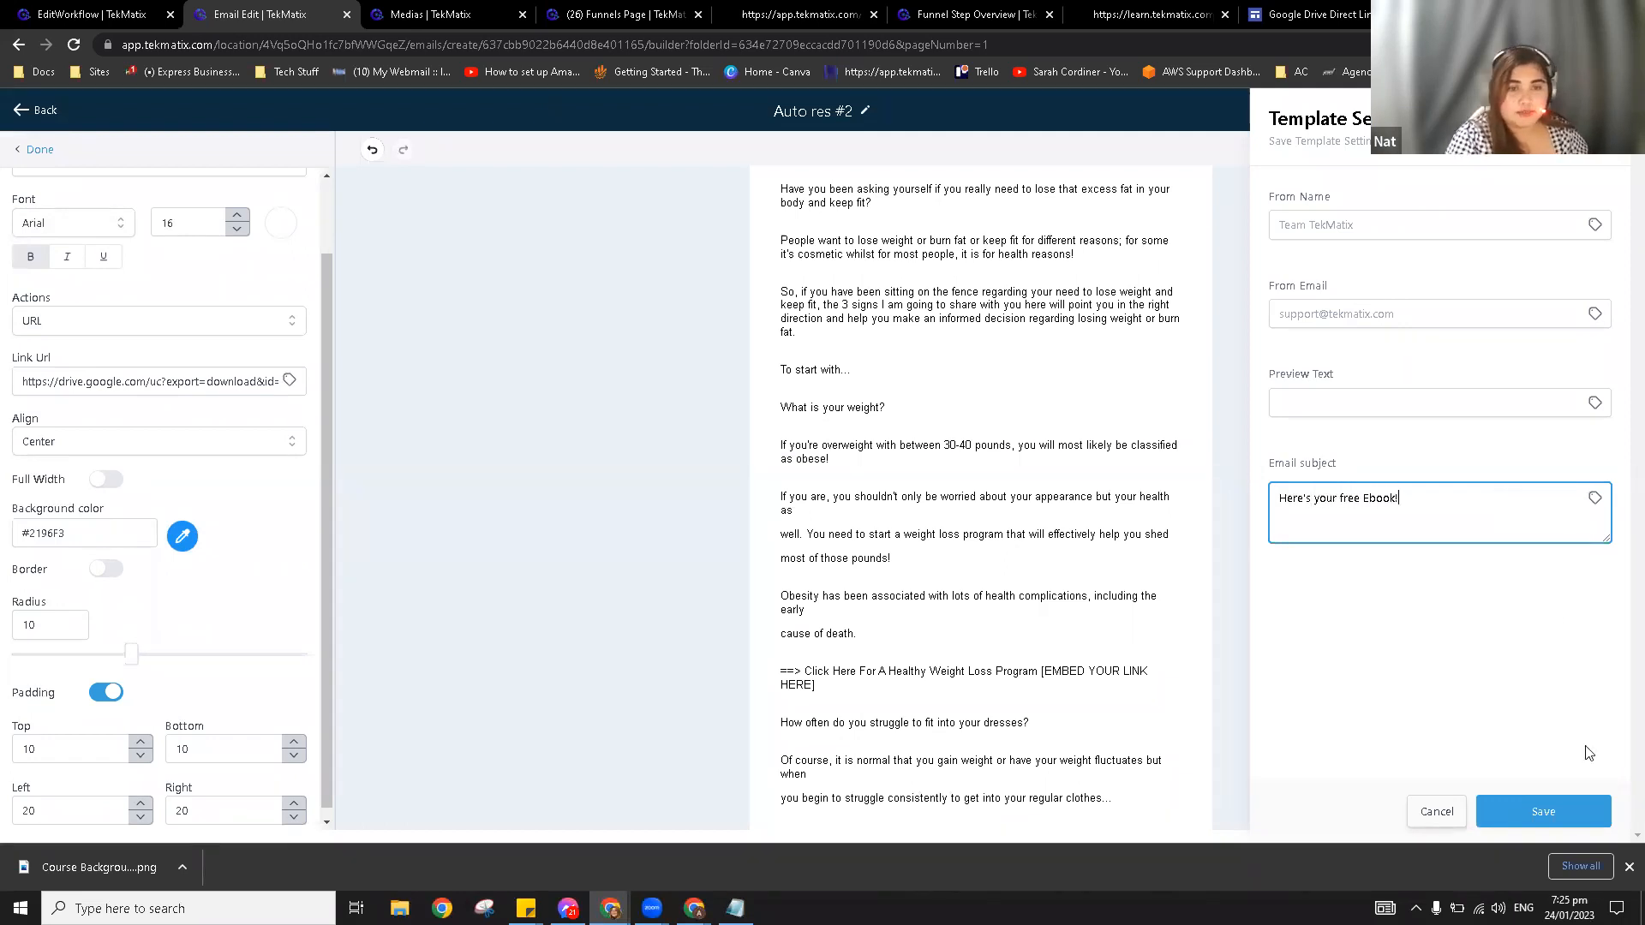
left_click(1568, 807)
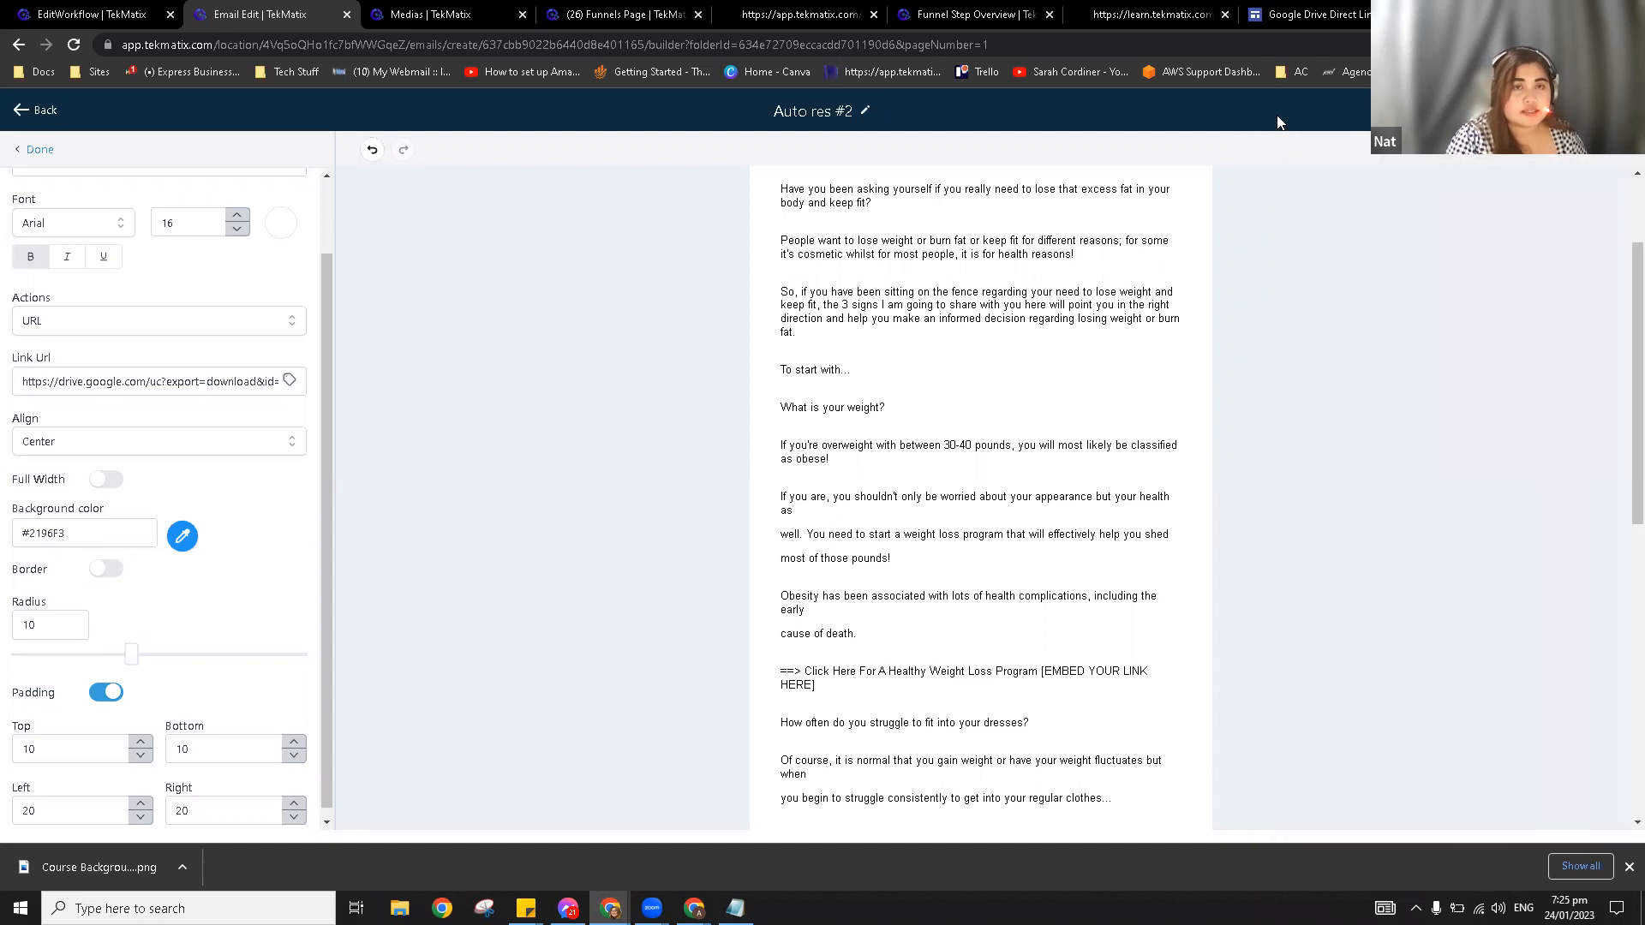
left_click(116, 14)
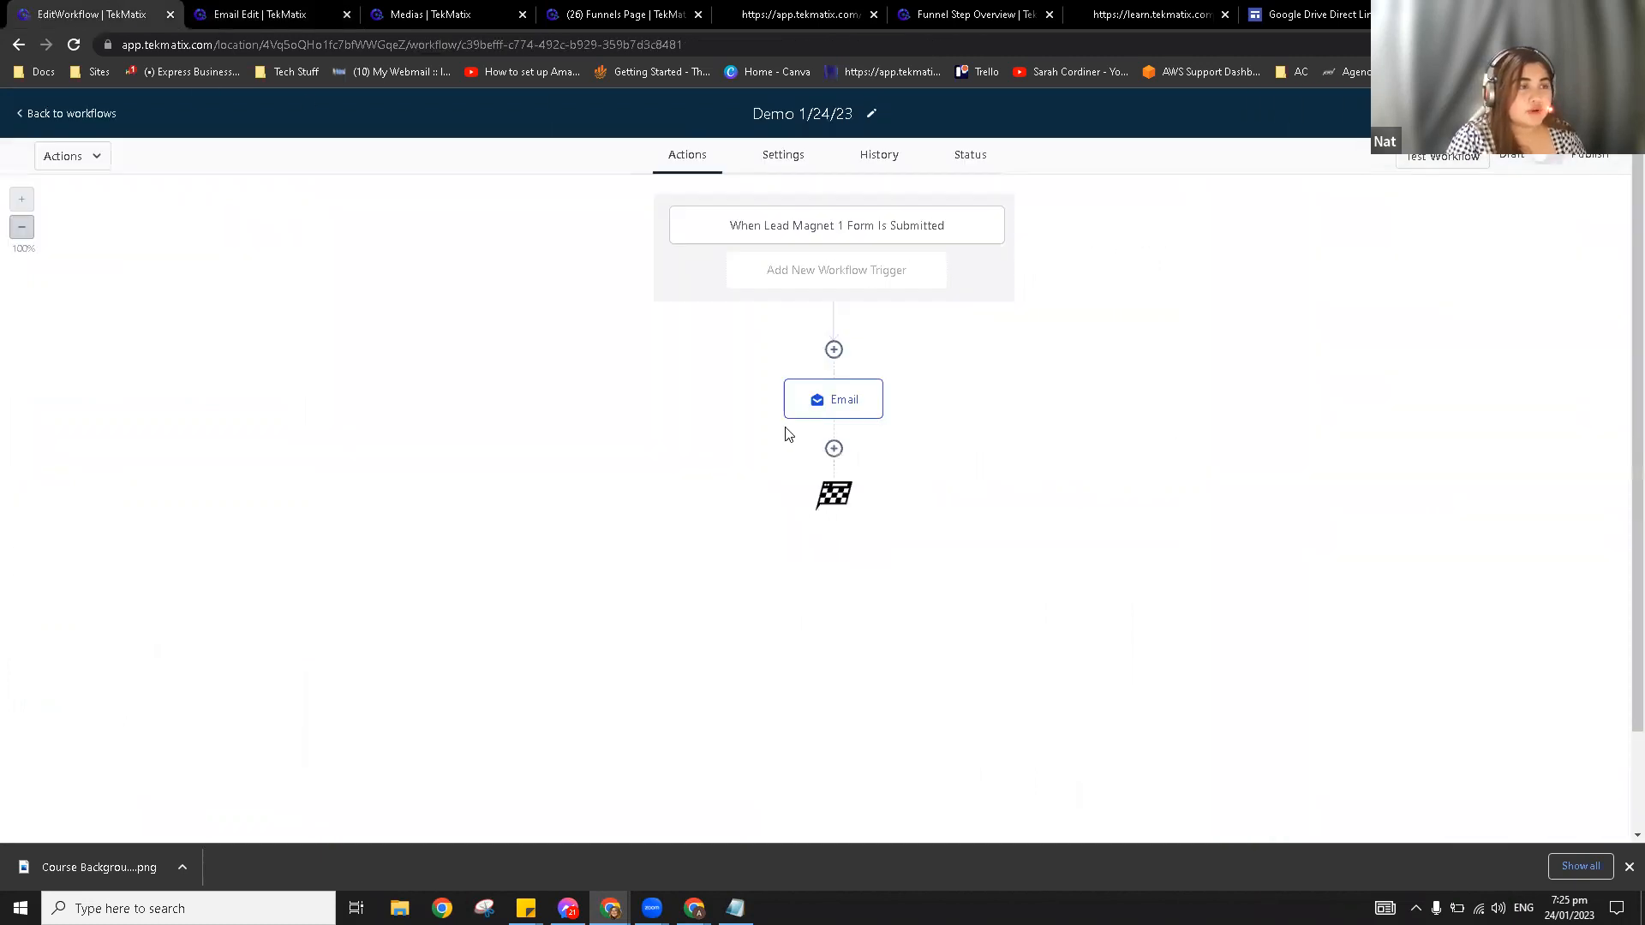
Step: Add a second Send Email step after the first one using the Auto res #2 template, and save it
left_click(834, 448)
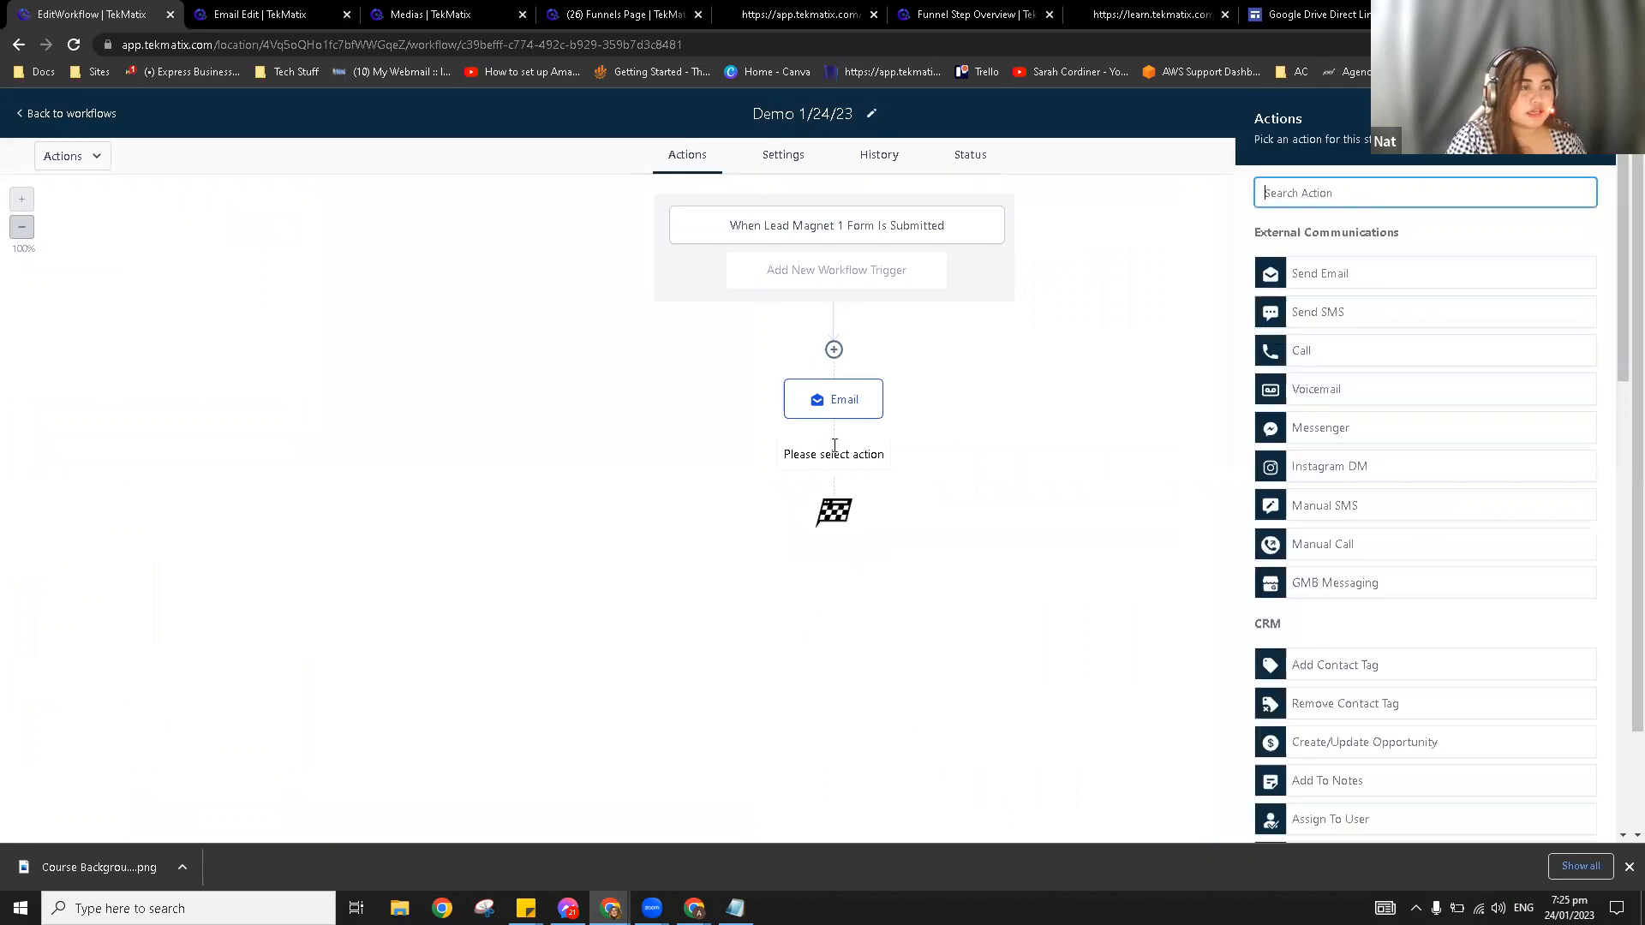
left_click(1308, 275)
scroll(1319, 591, "down", 3)
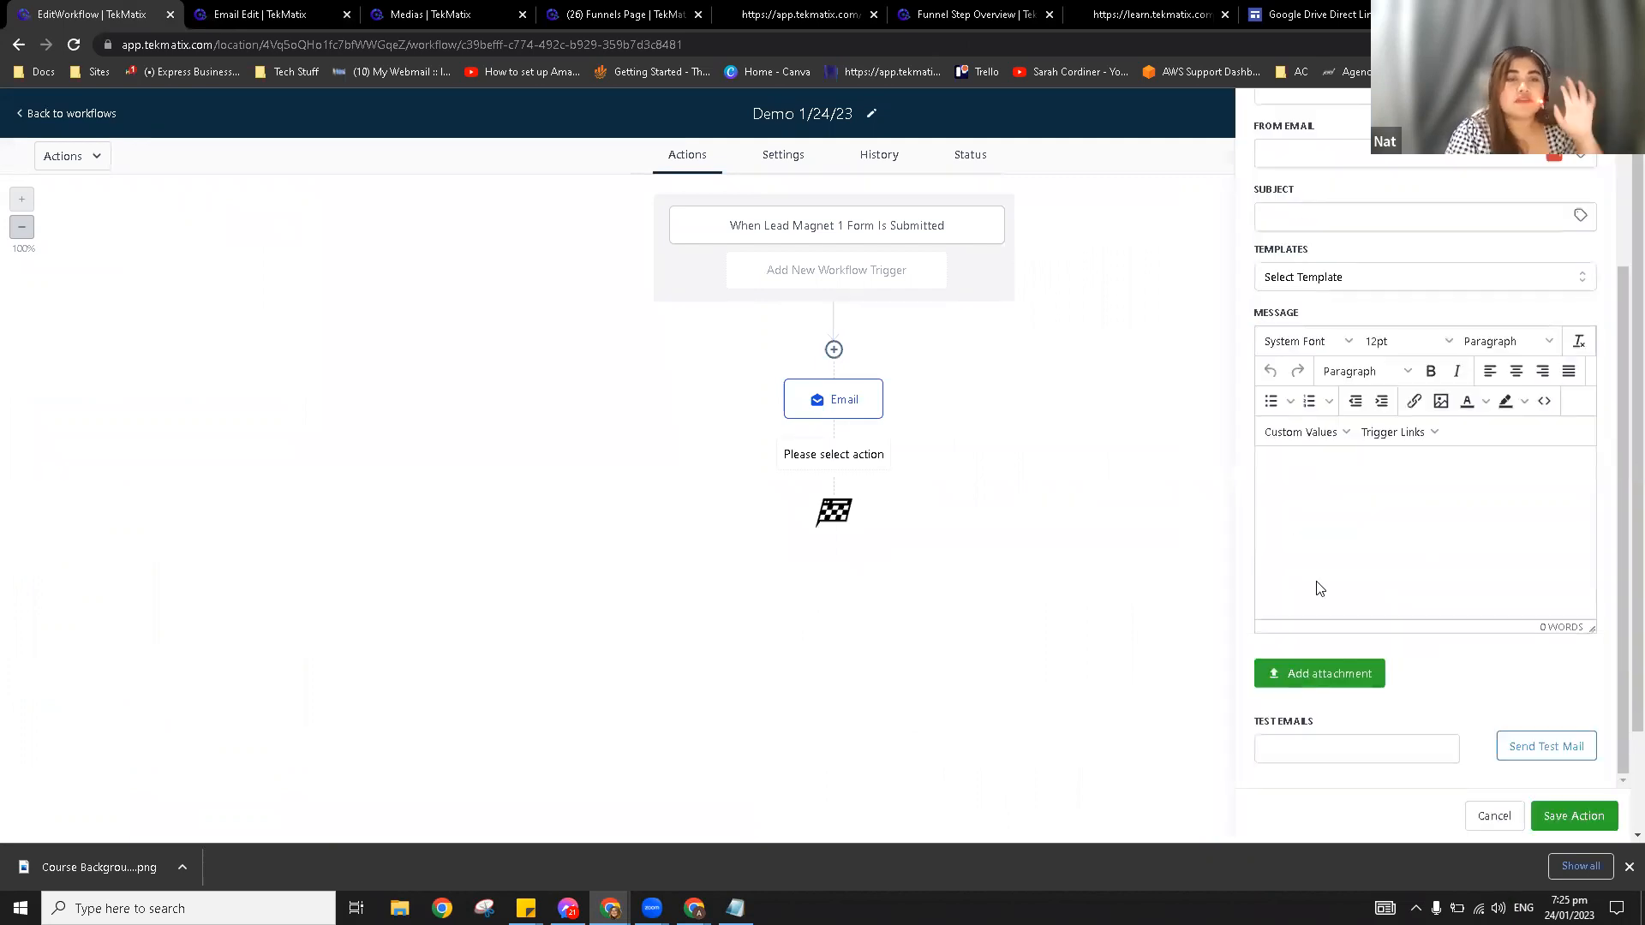
scroll(1352, 524, "up", 1)
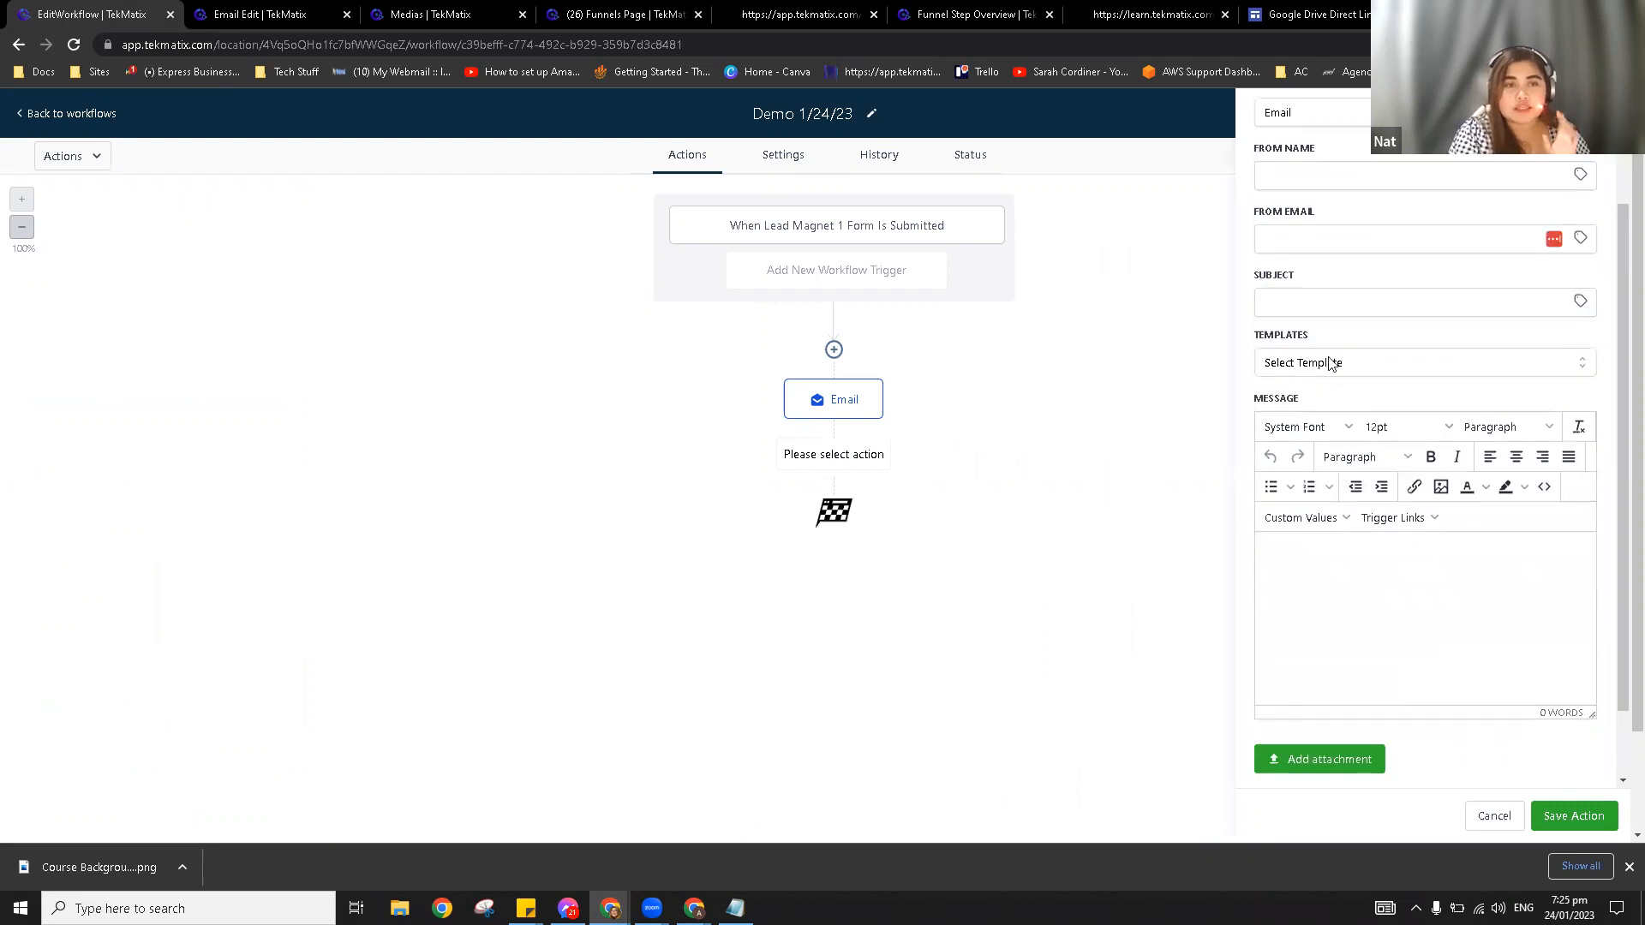
left_click(1327, 361)
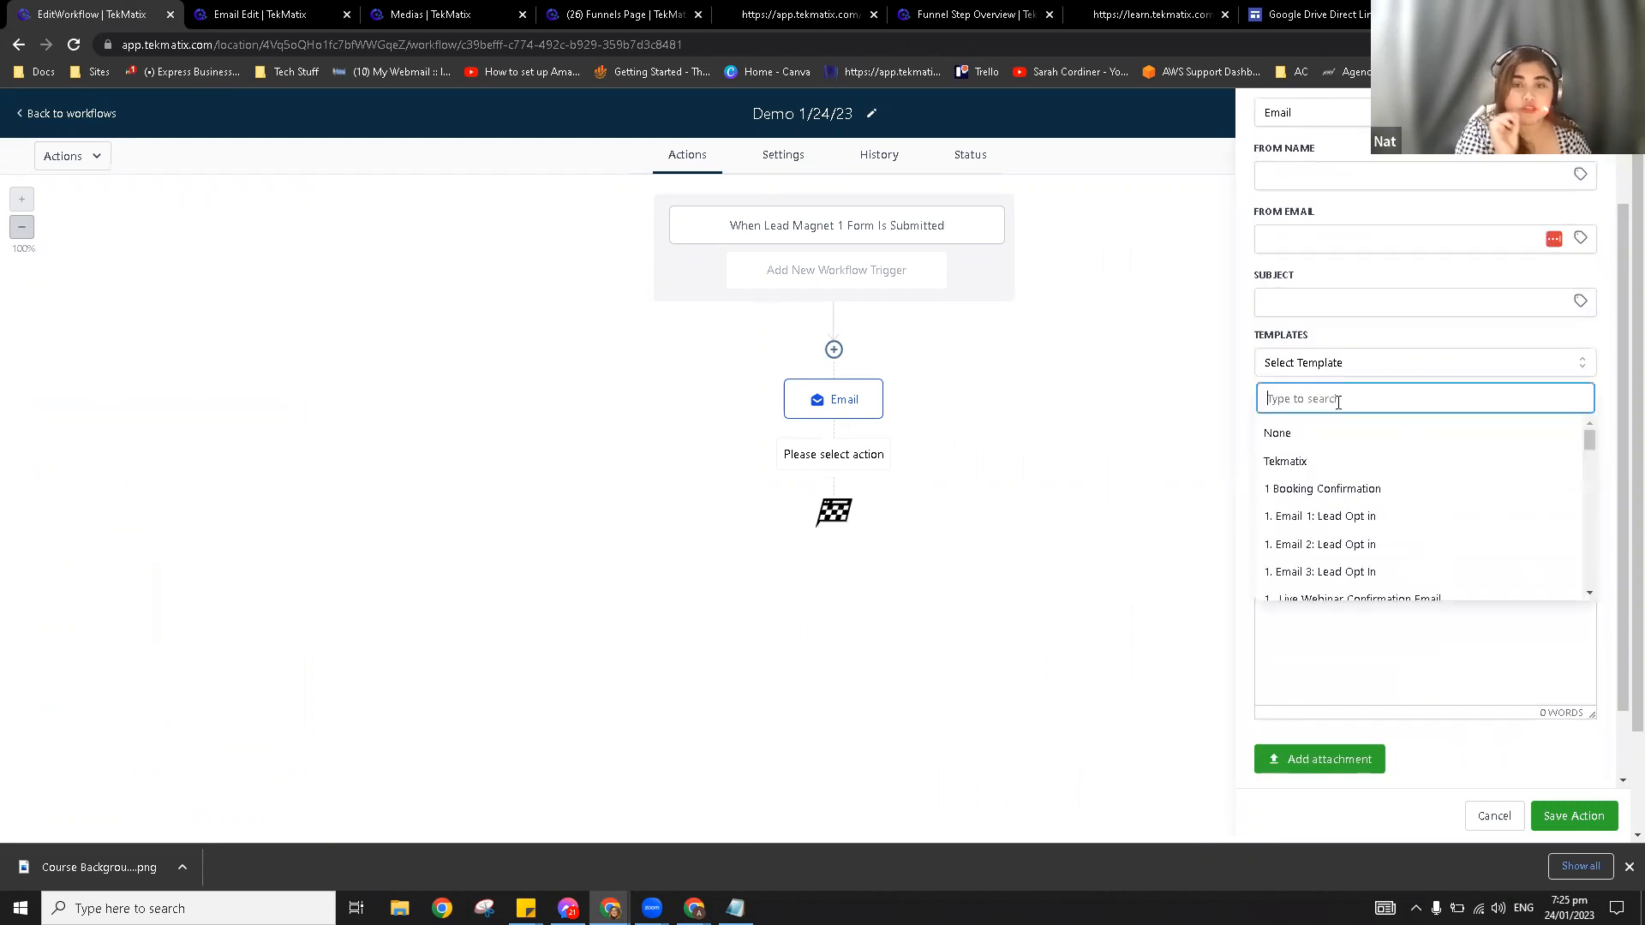
type("au")
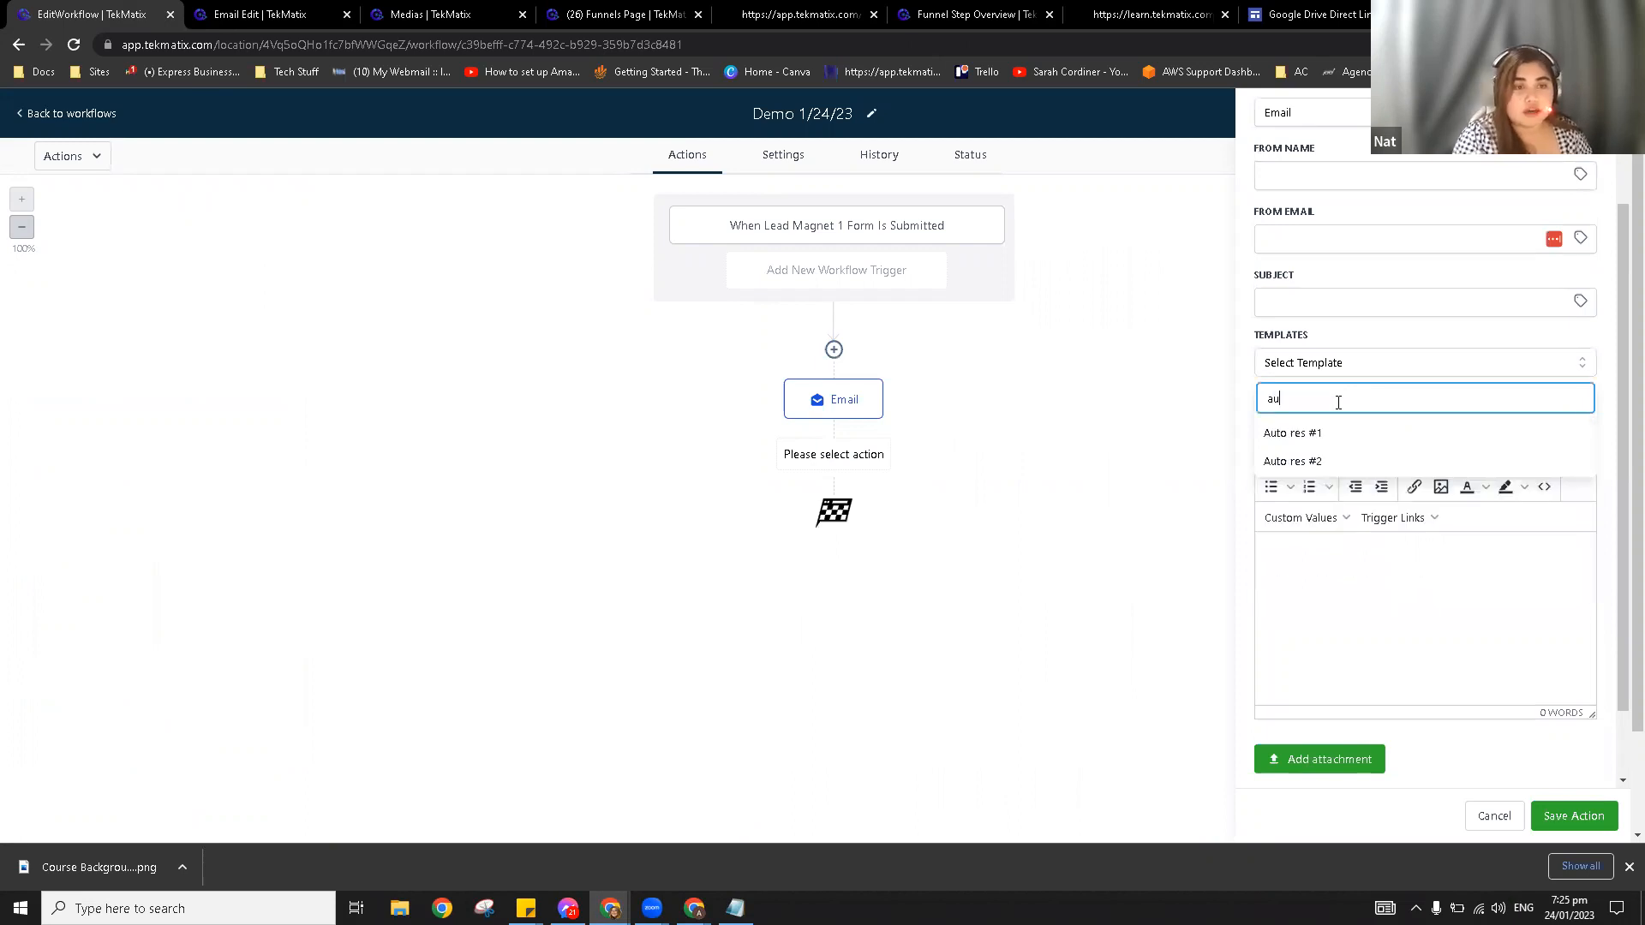
left_click(1320, 463)
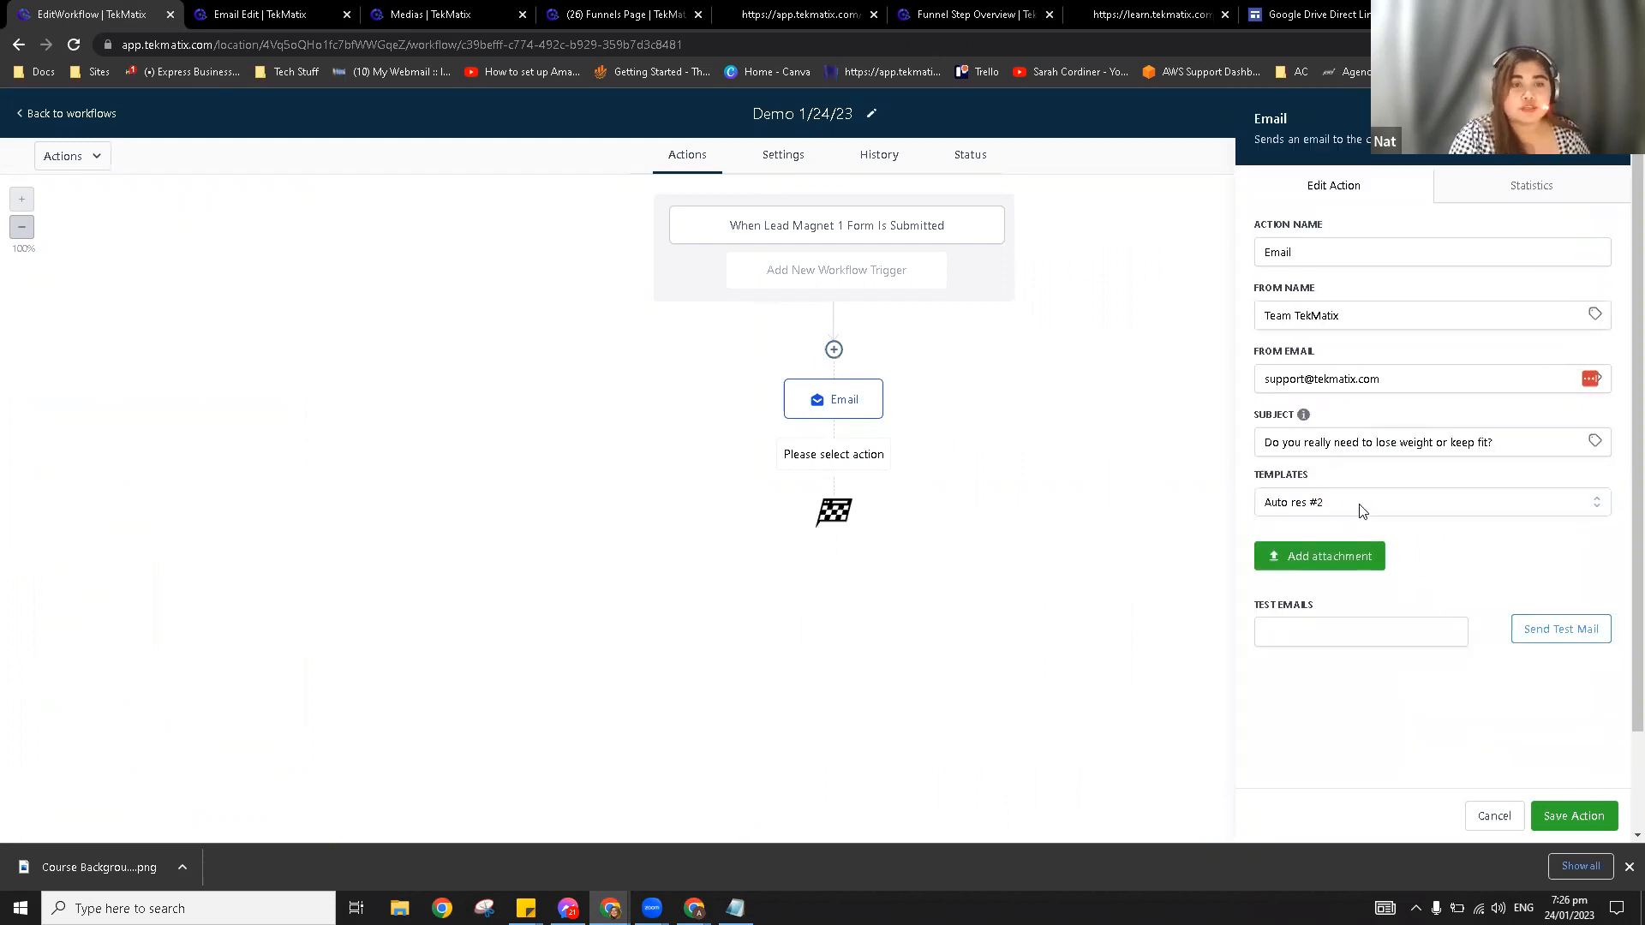
left_click_drag(1519, 442, 1262, 438)
left_click(1457, 479)
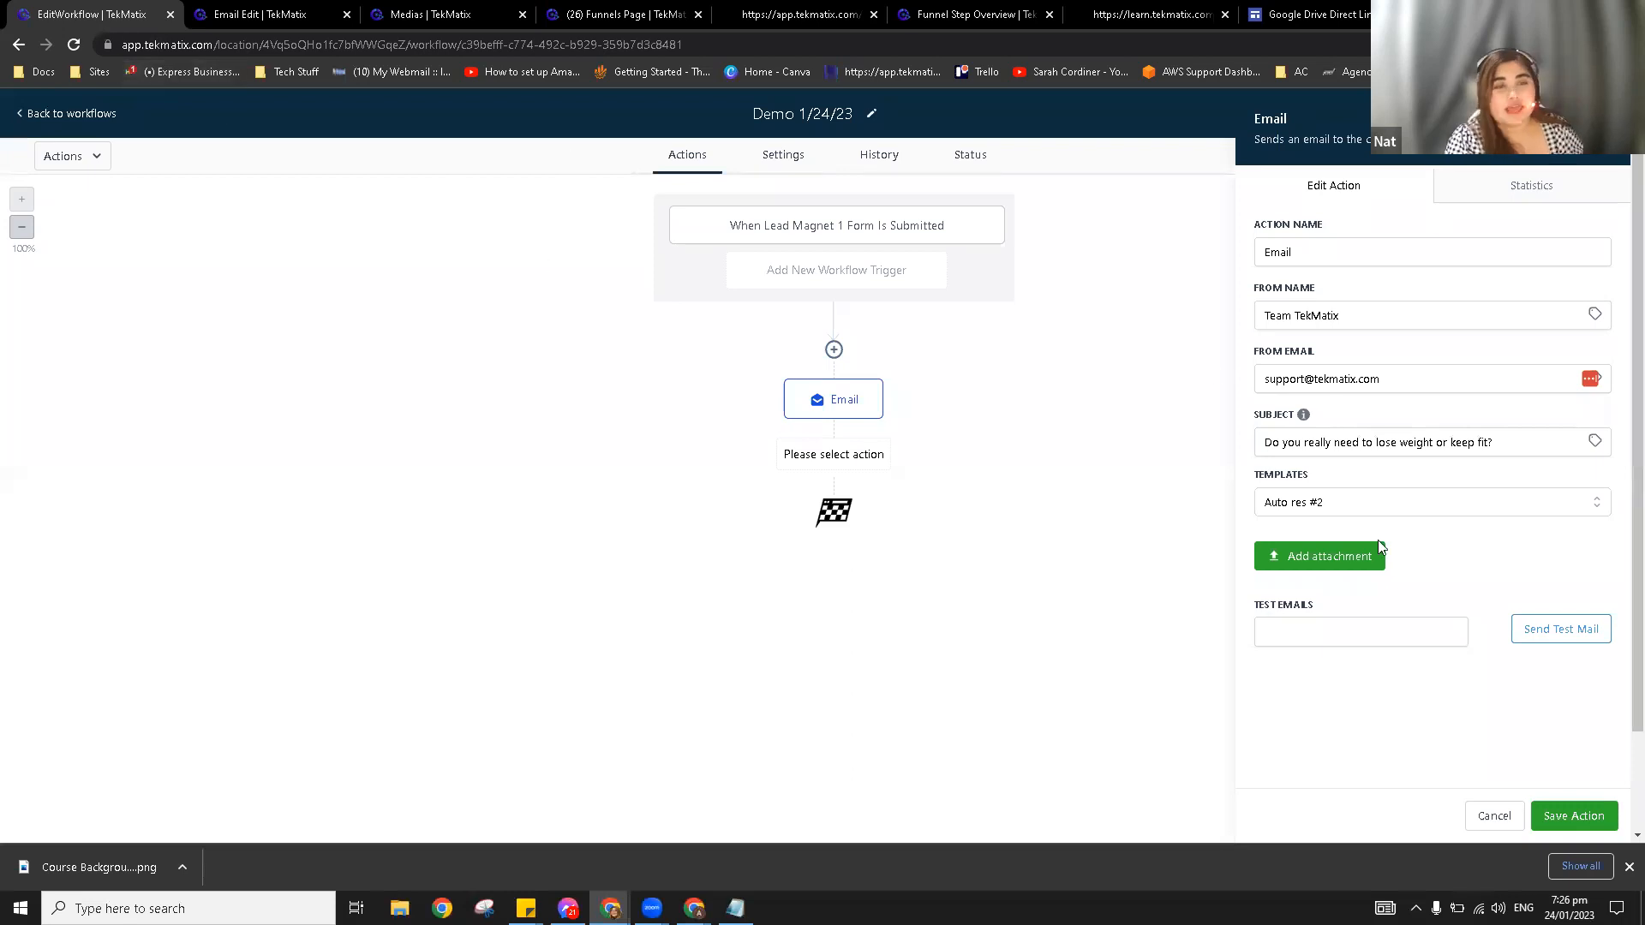
left_click(1558, 815)
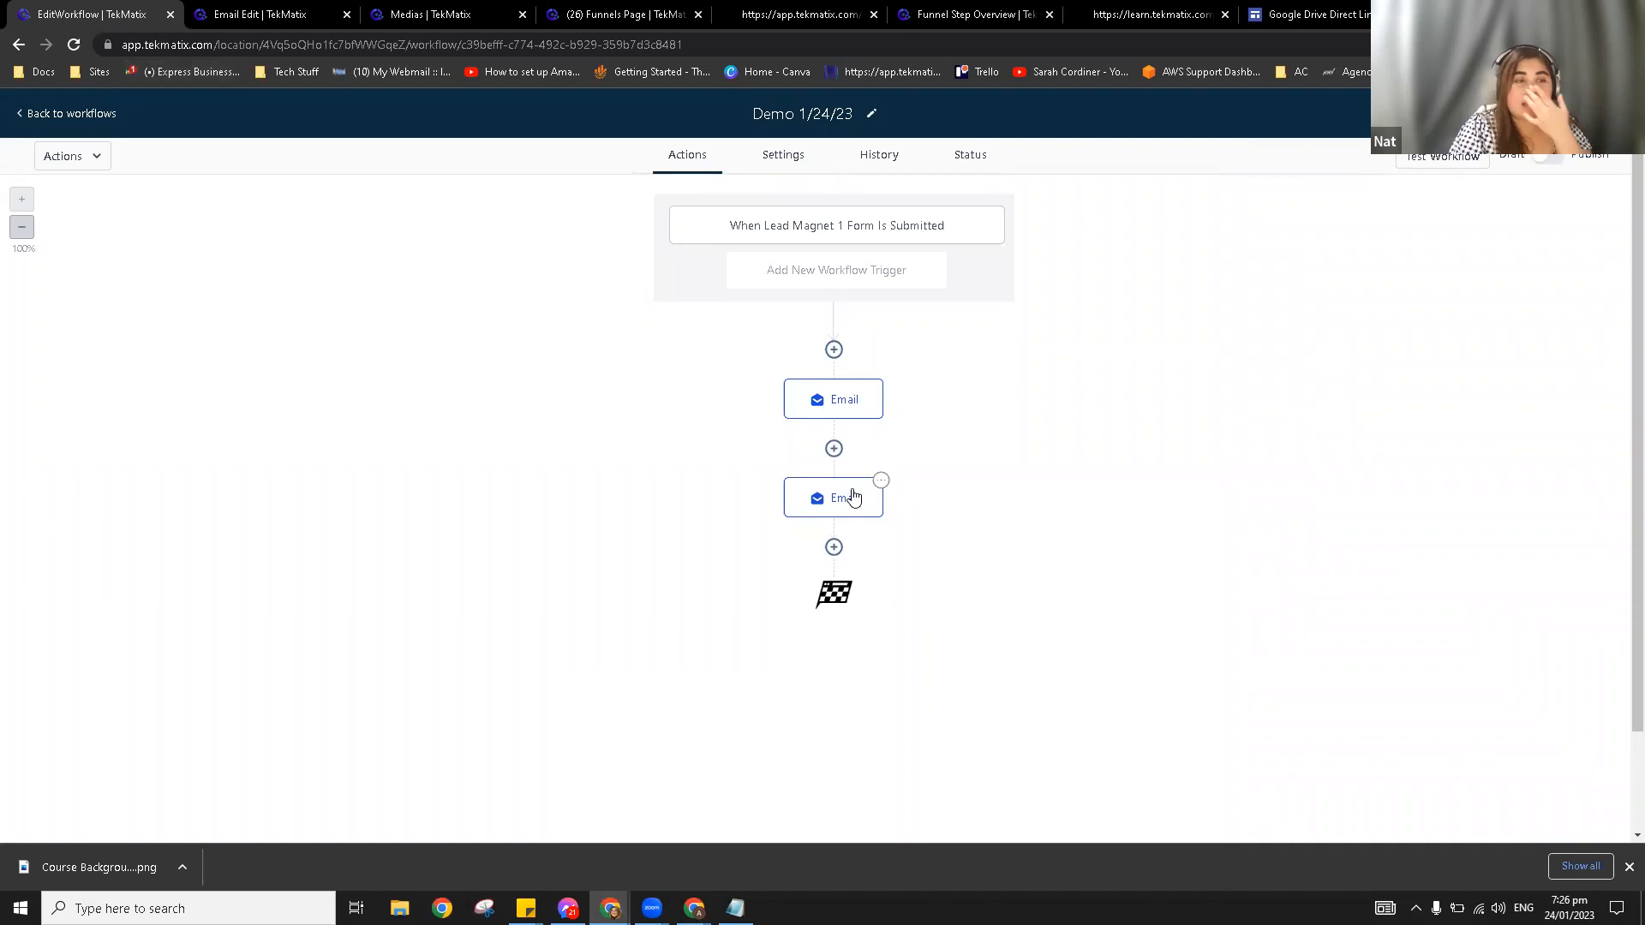
left_click(835, 549)
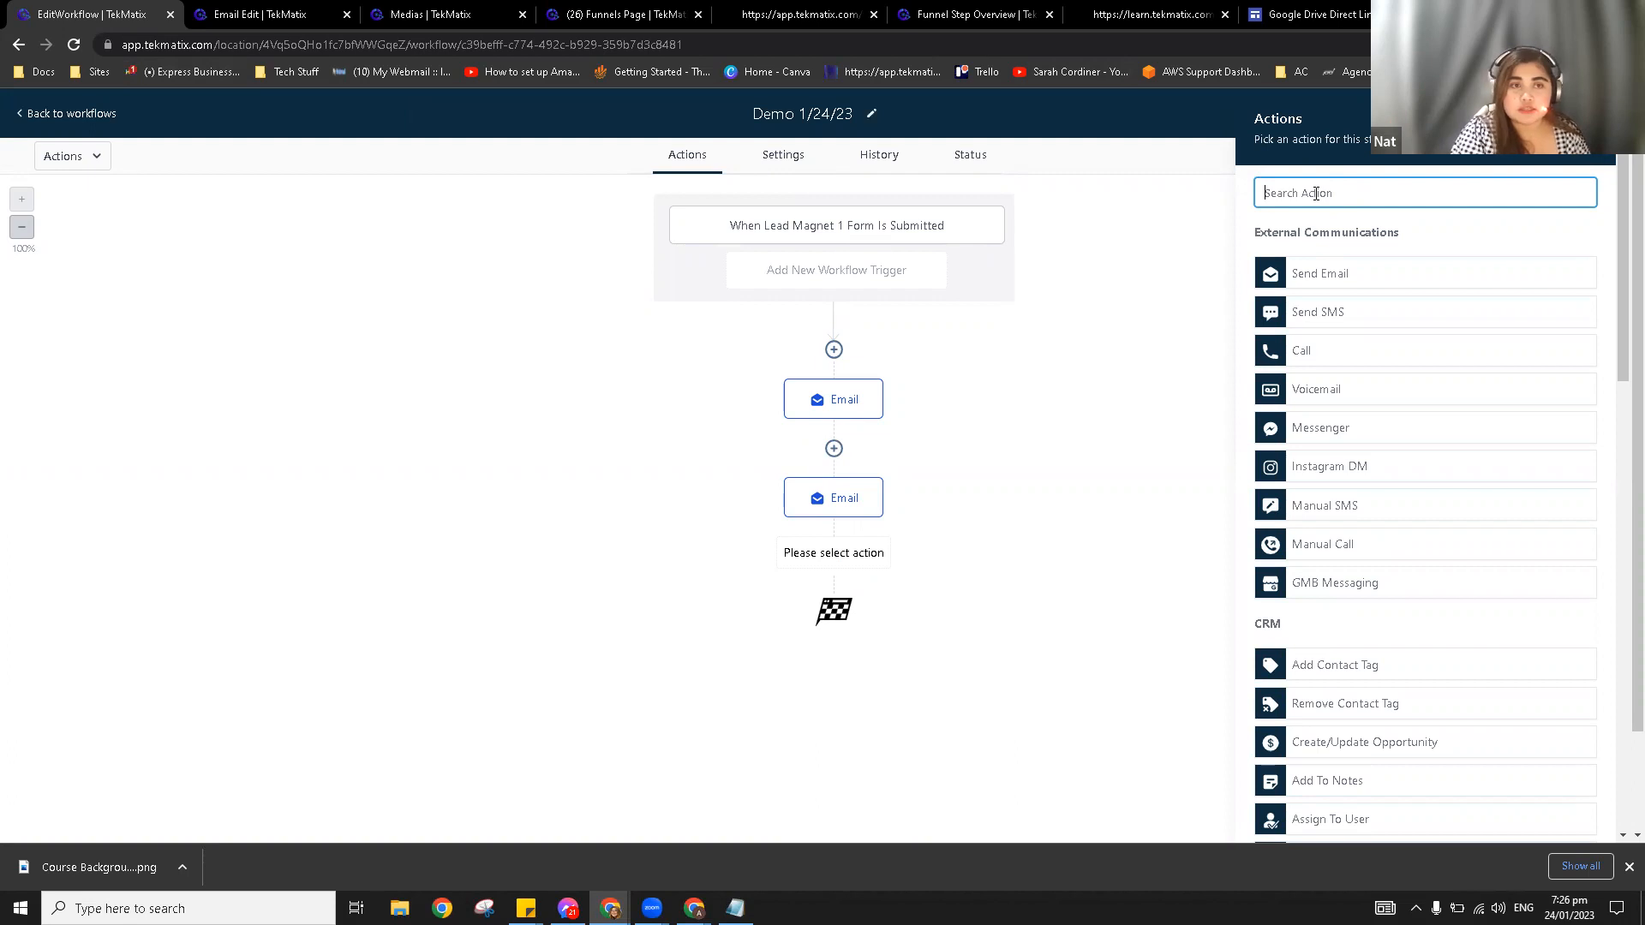
Step: Add an Add Contact Tag step applying the facebook ads tag and save it
left_click(1316, 192)
type("tag")
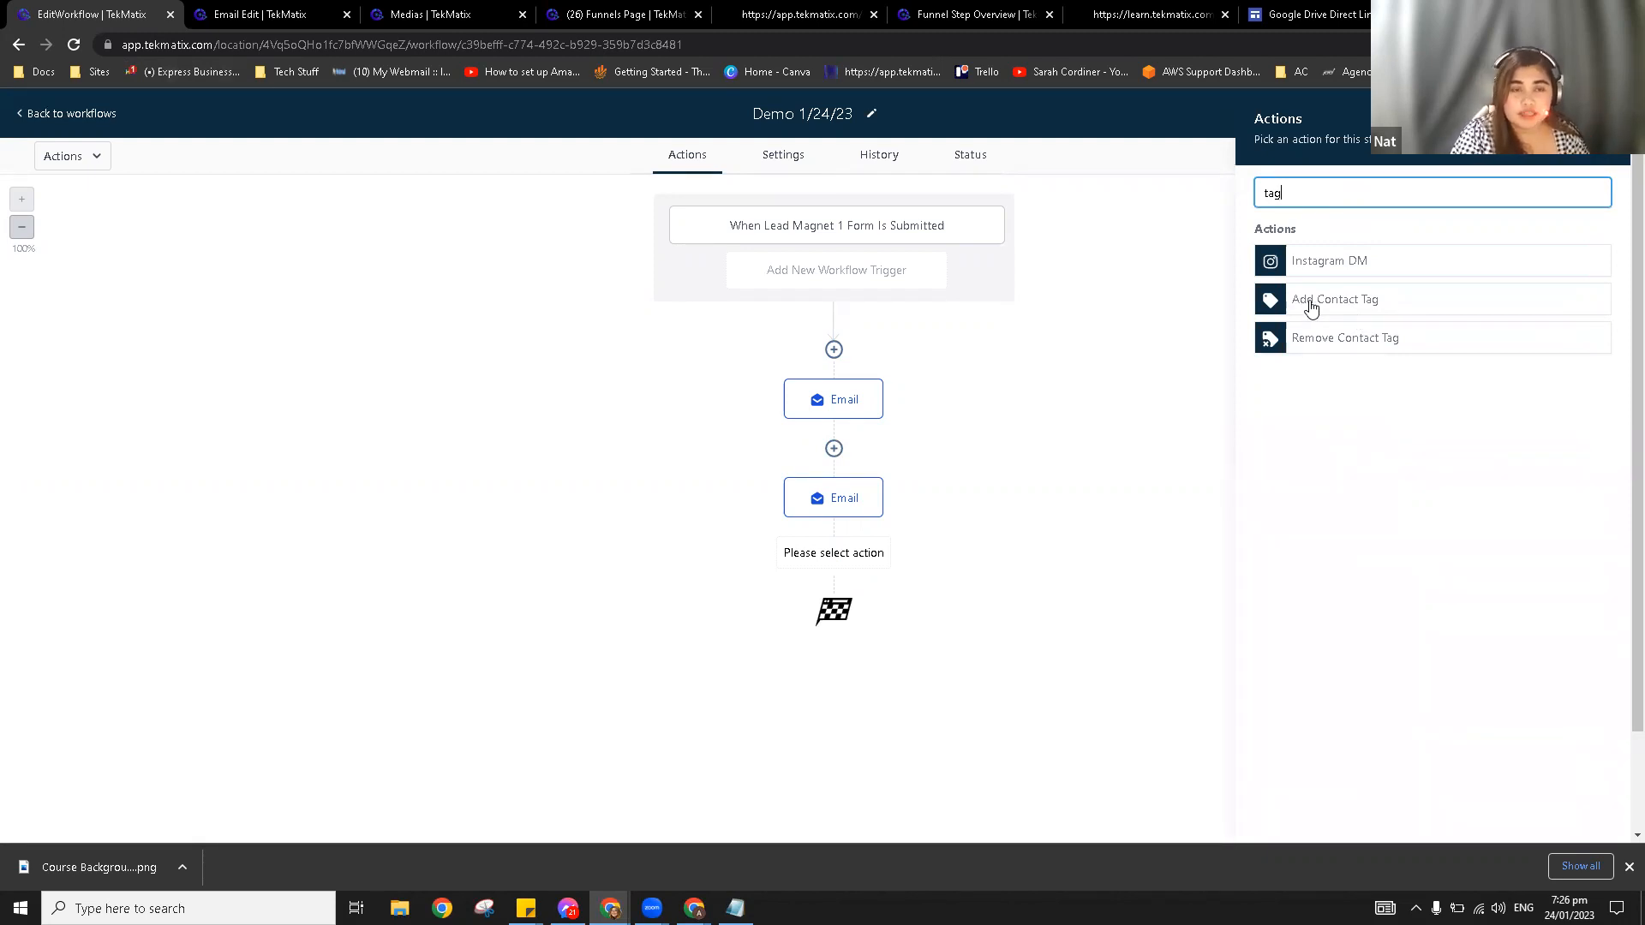
left_click(1311, 304)
left_click(1314, 291)
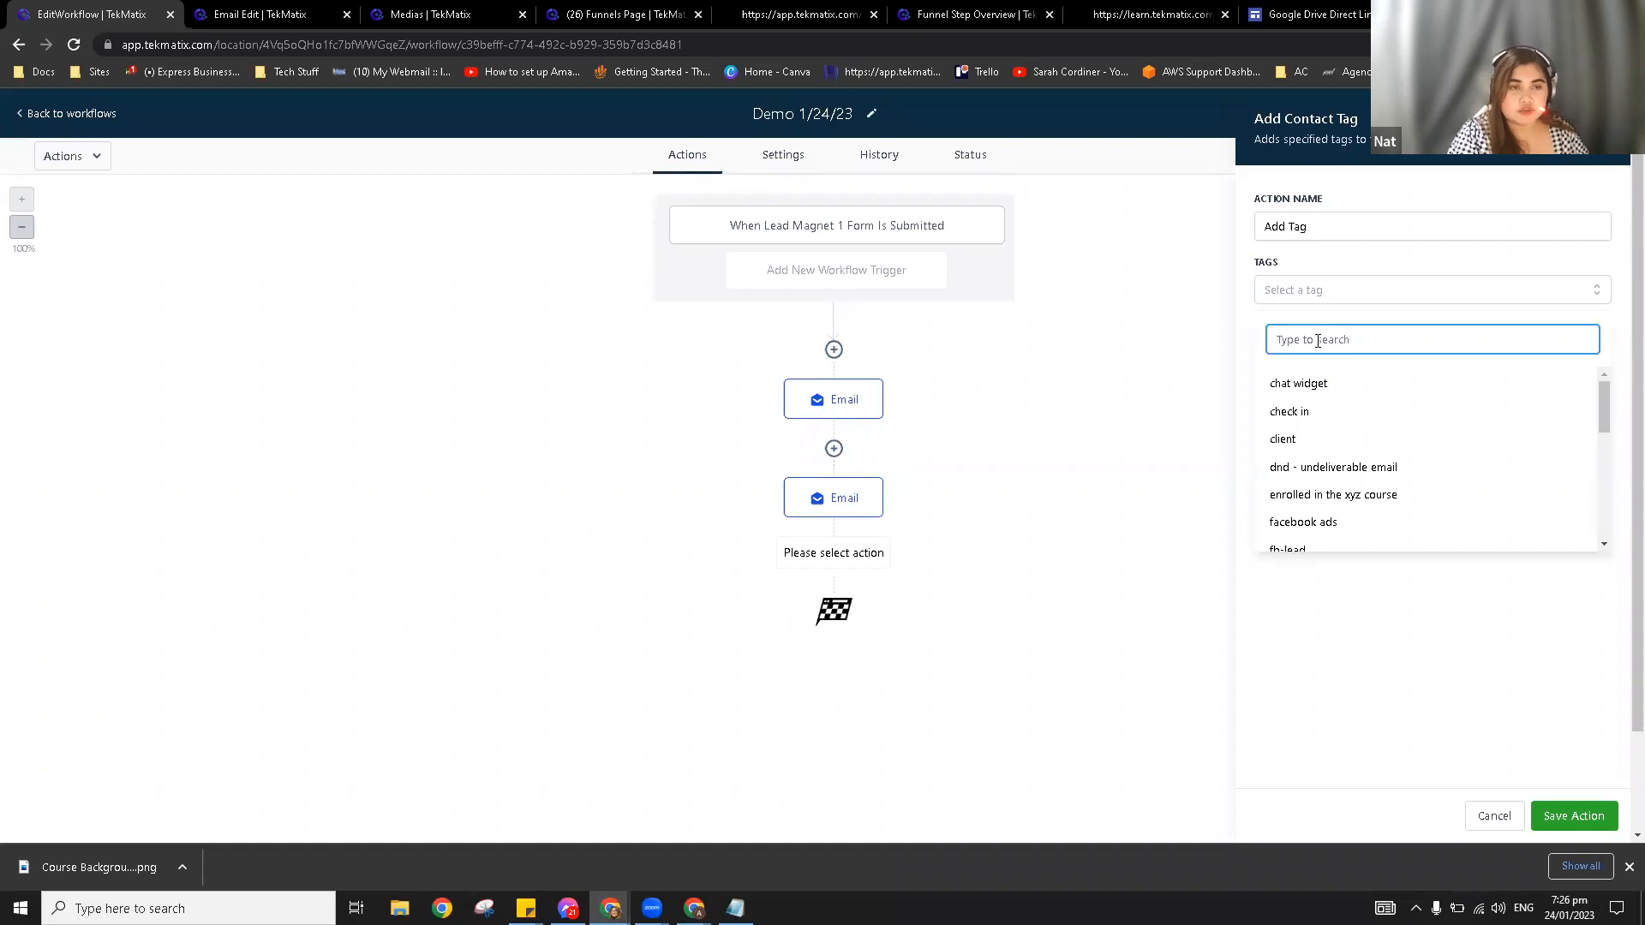
type("e")
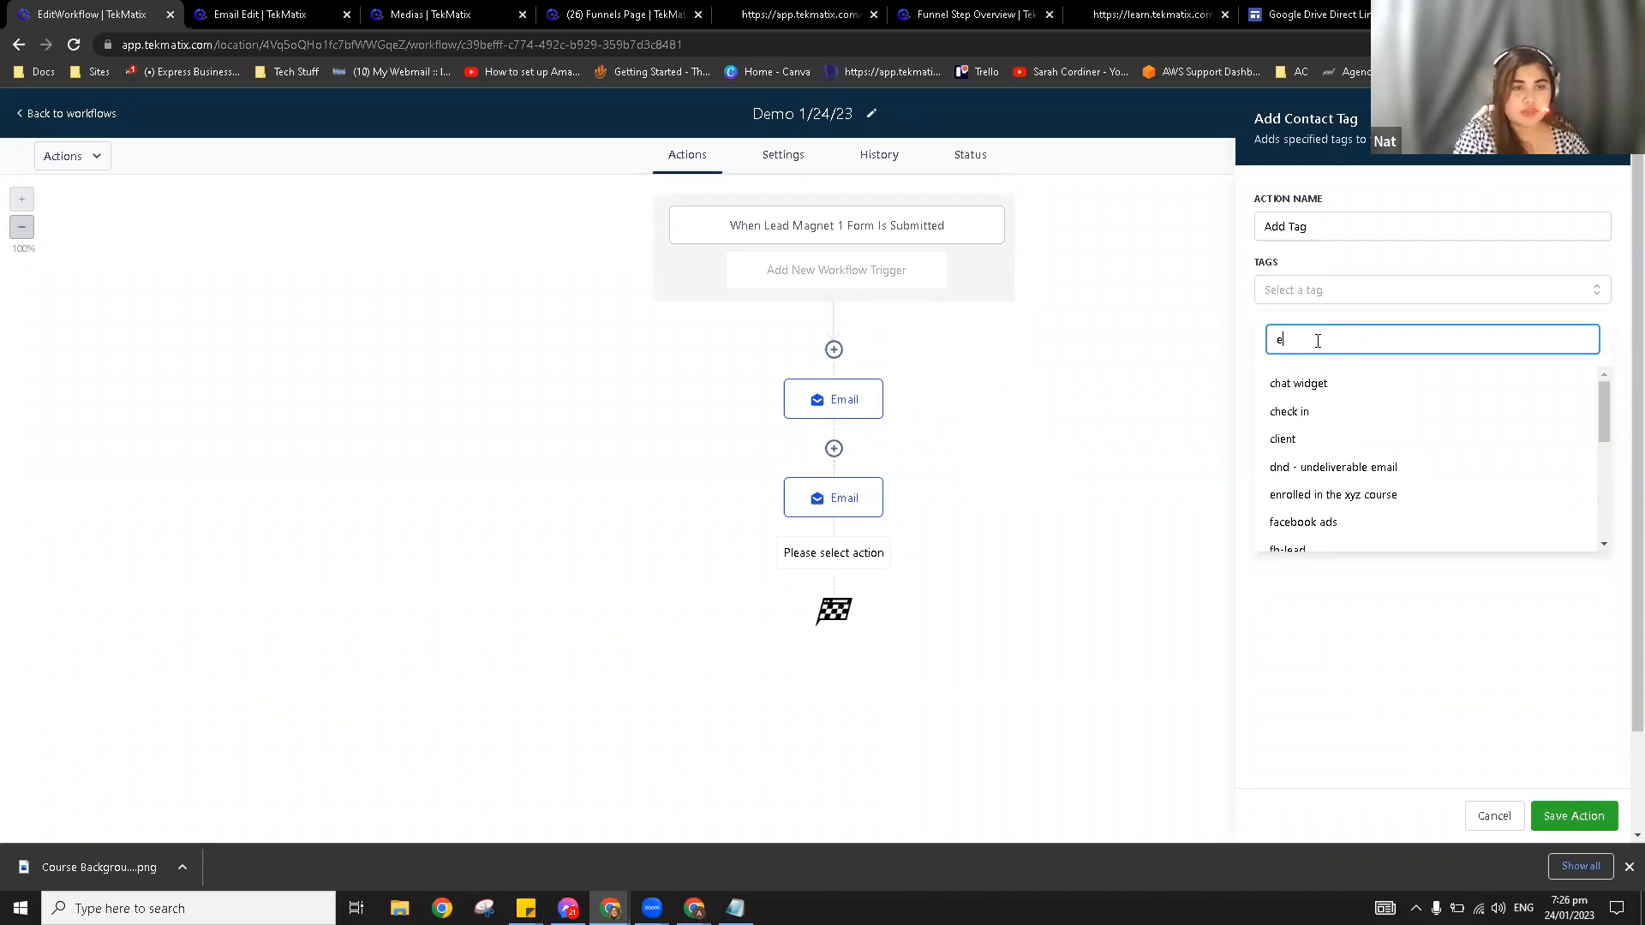
type("boo")
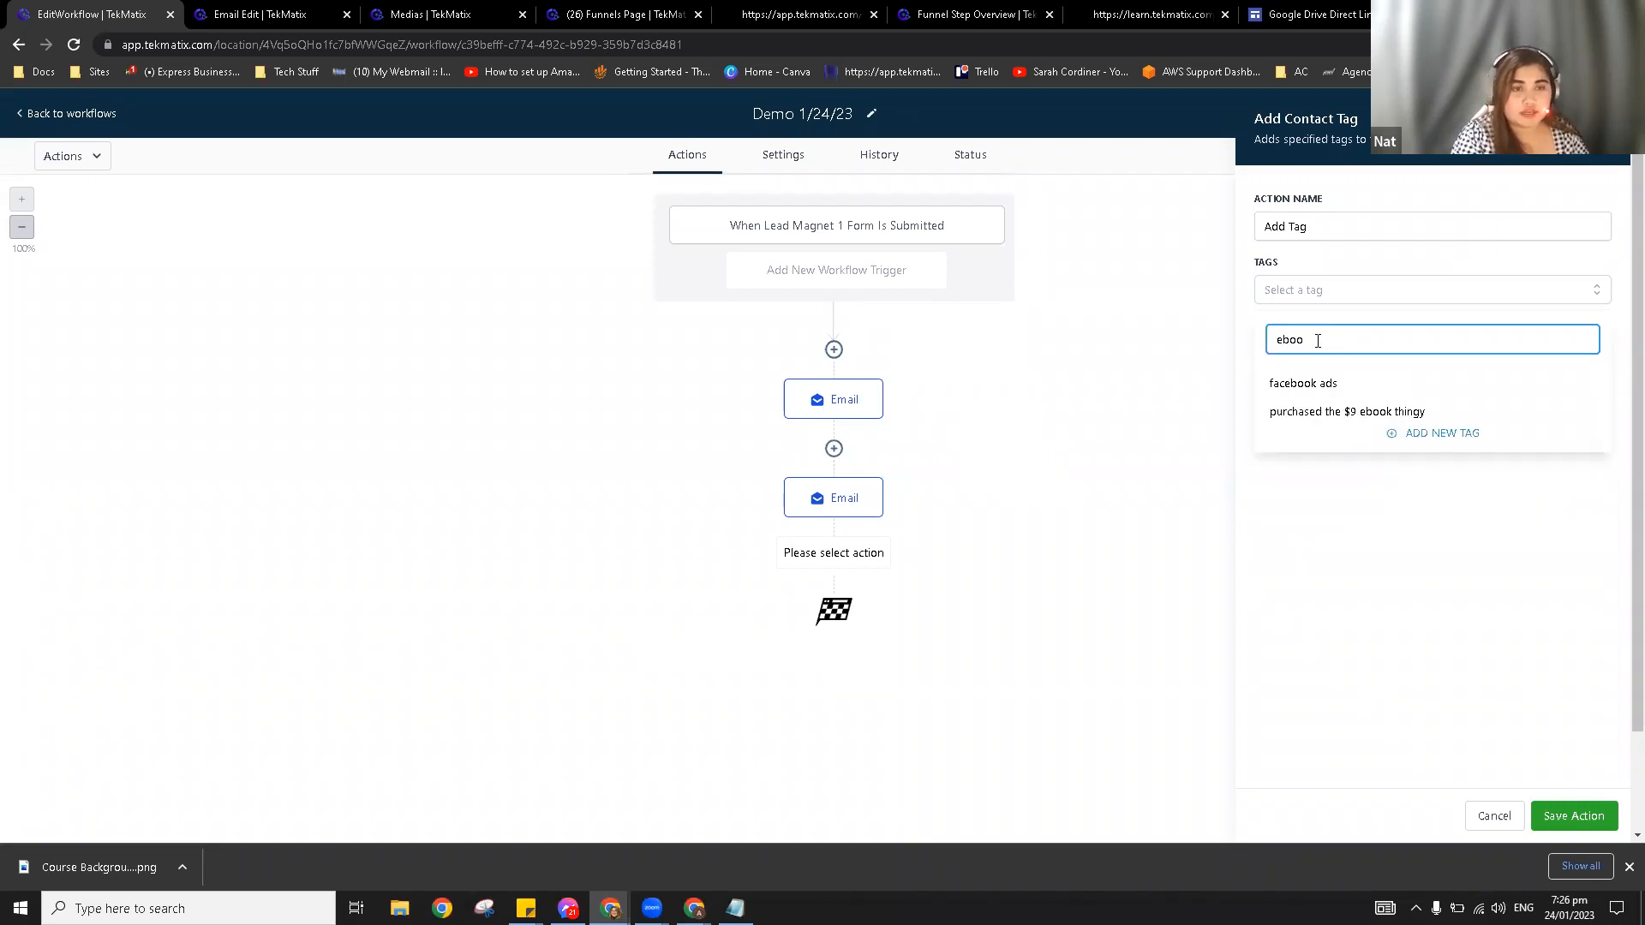
left_click(1303, 383)
left_click(1306, 579)
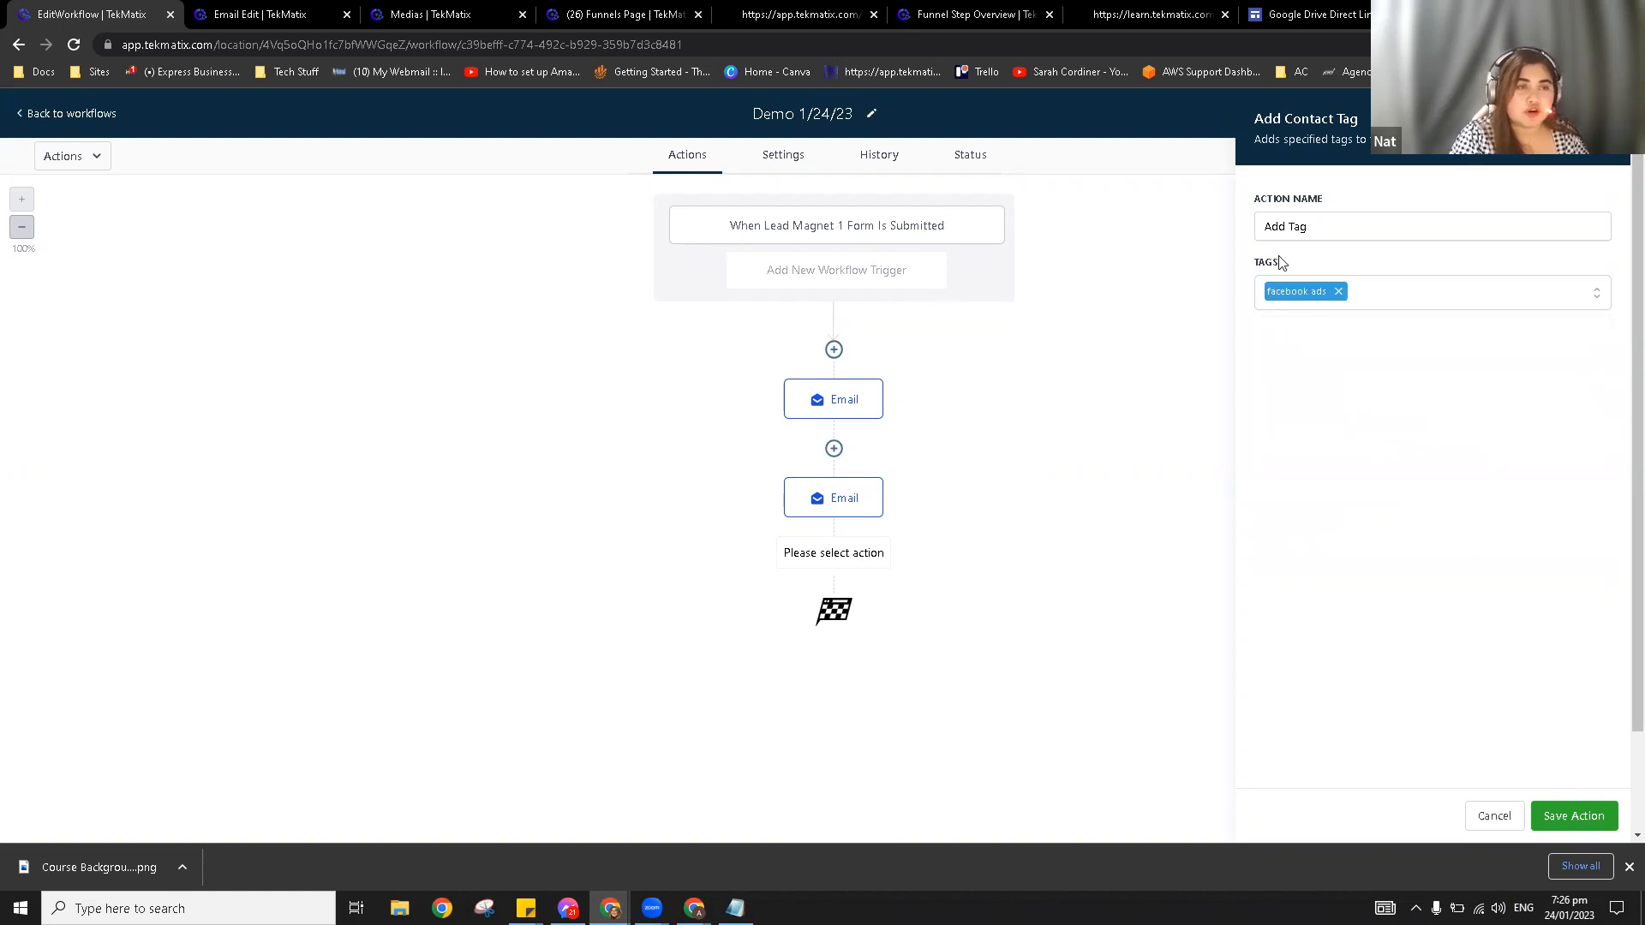
left_click(1570, 818)
left_click(834, 645)
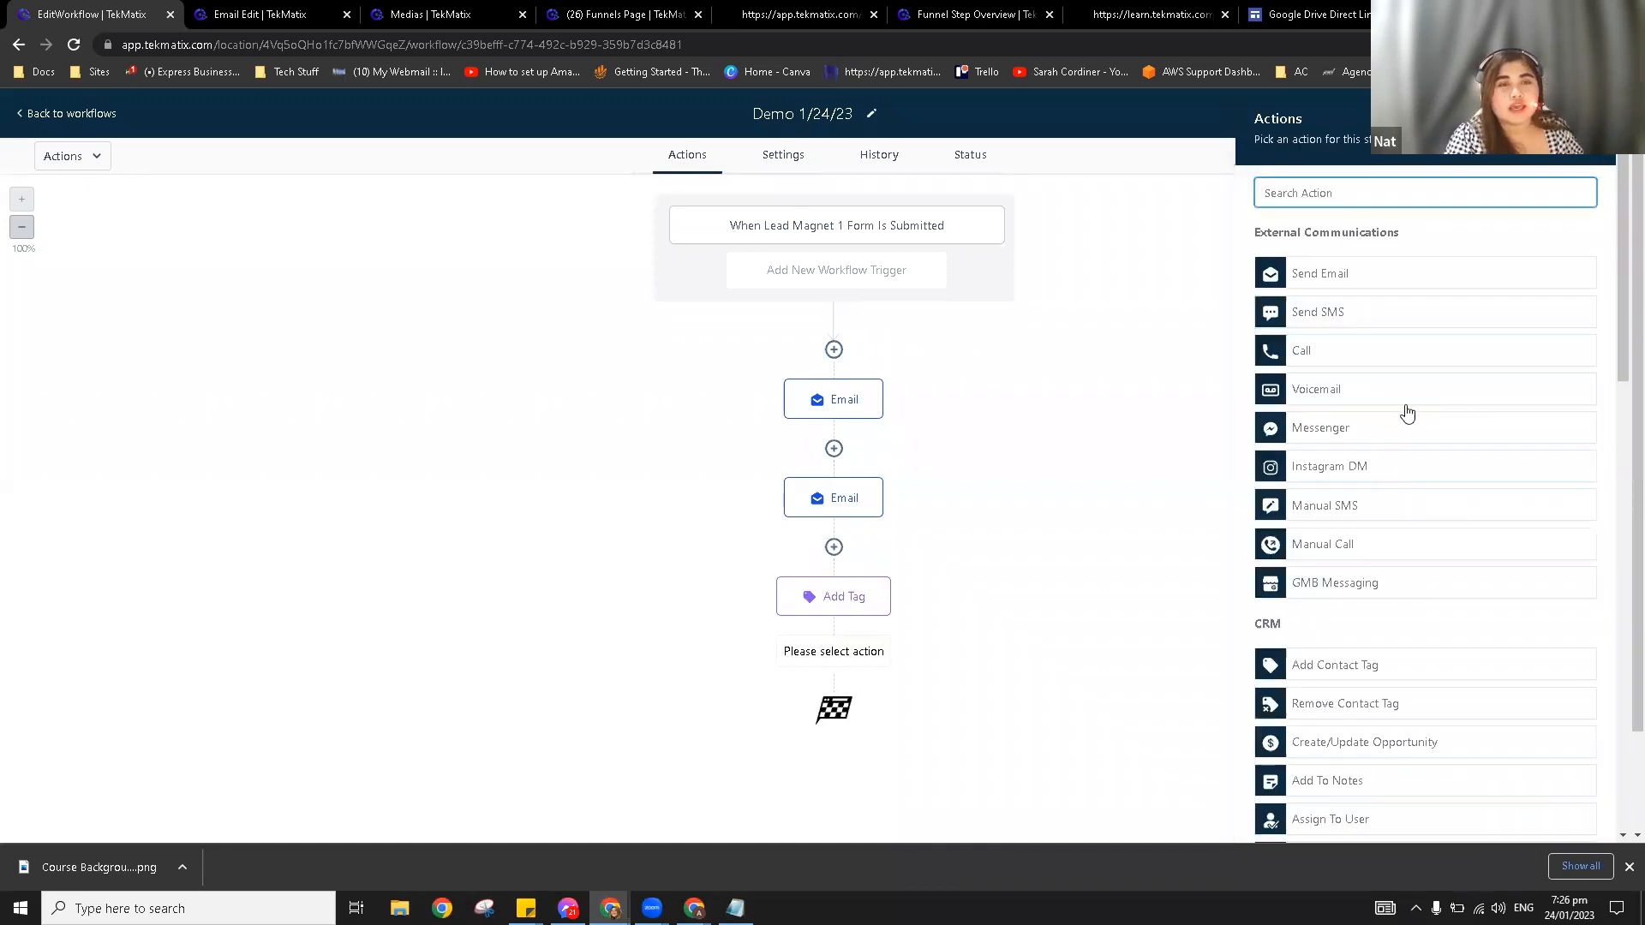
Step: Add a Send Internal Notification step with its type set to Email
scroll(1407, 414, "down", 3)
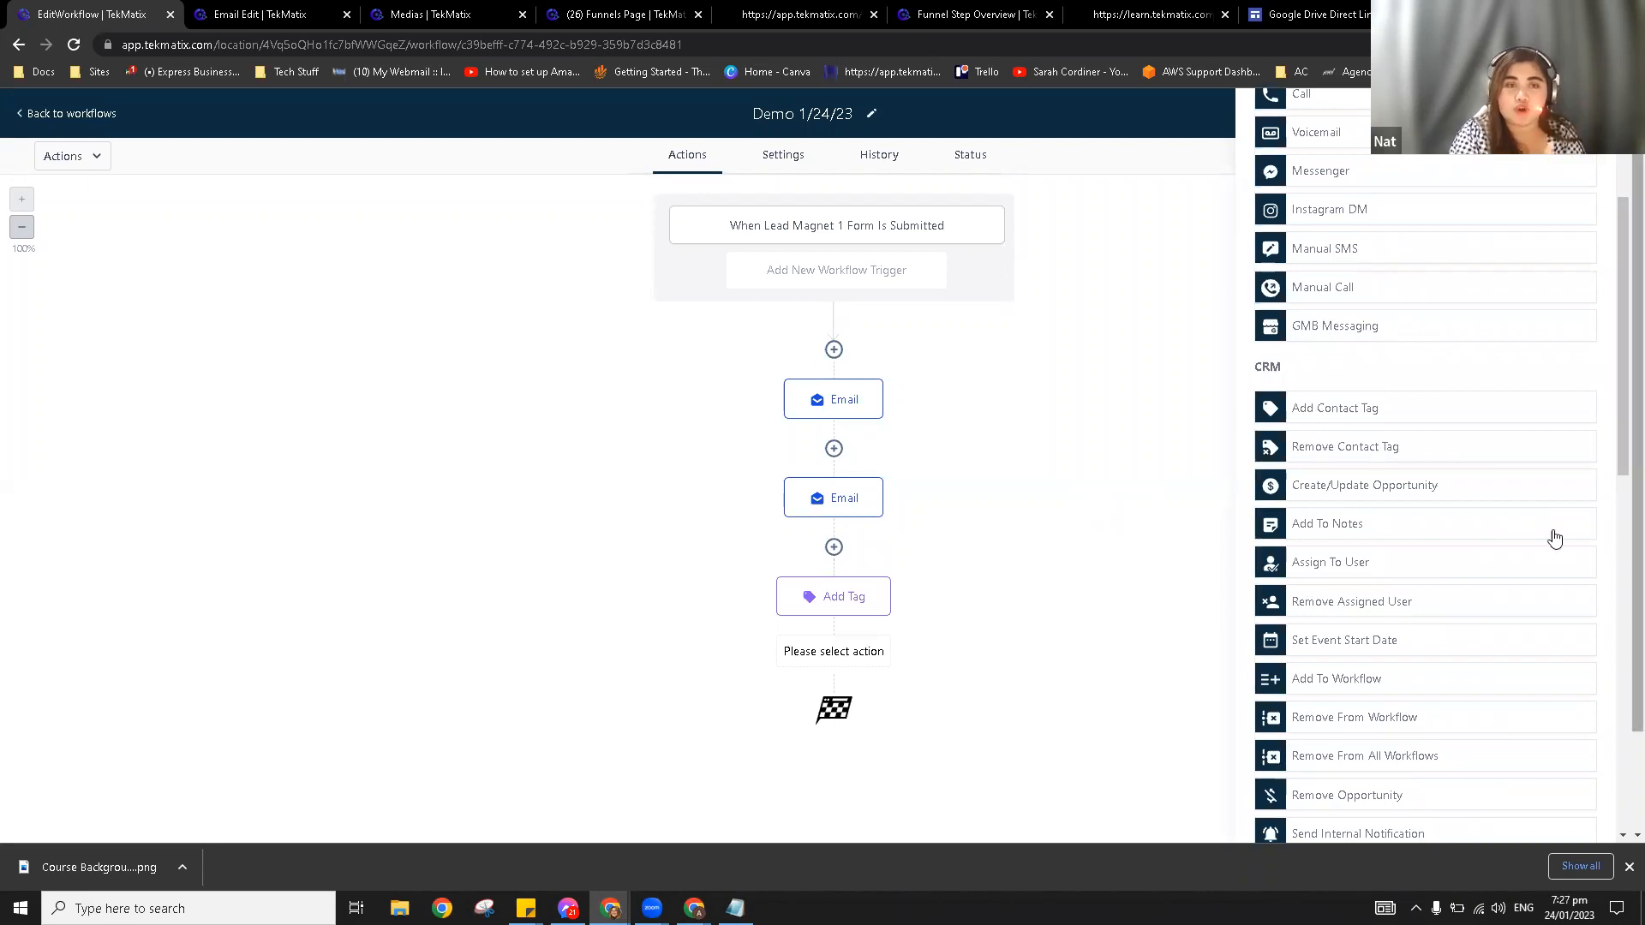
scroll(1467, 536, "down", 4)
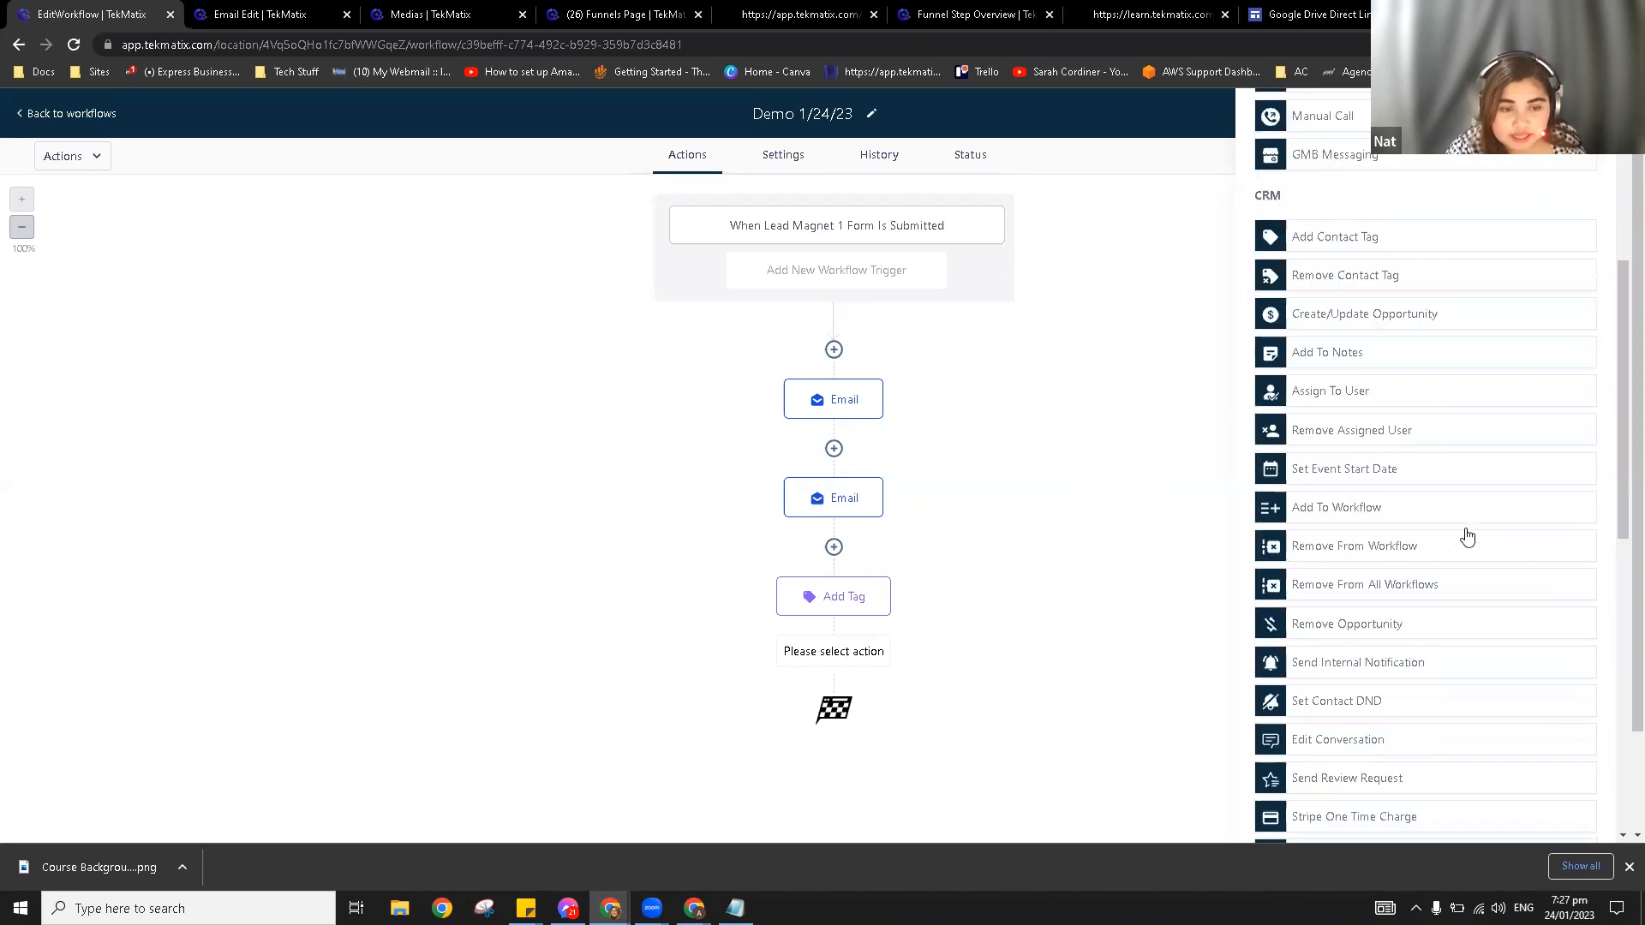
left_click(1374, 500)
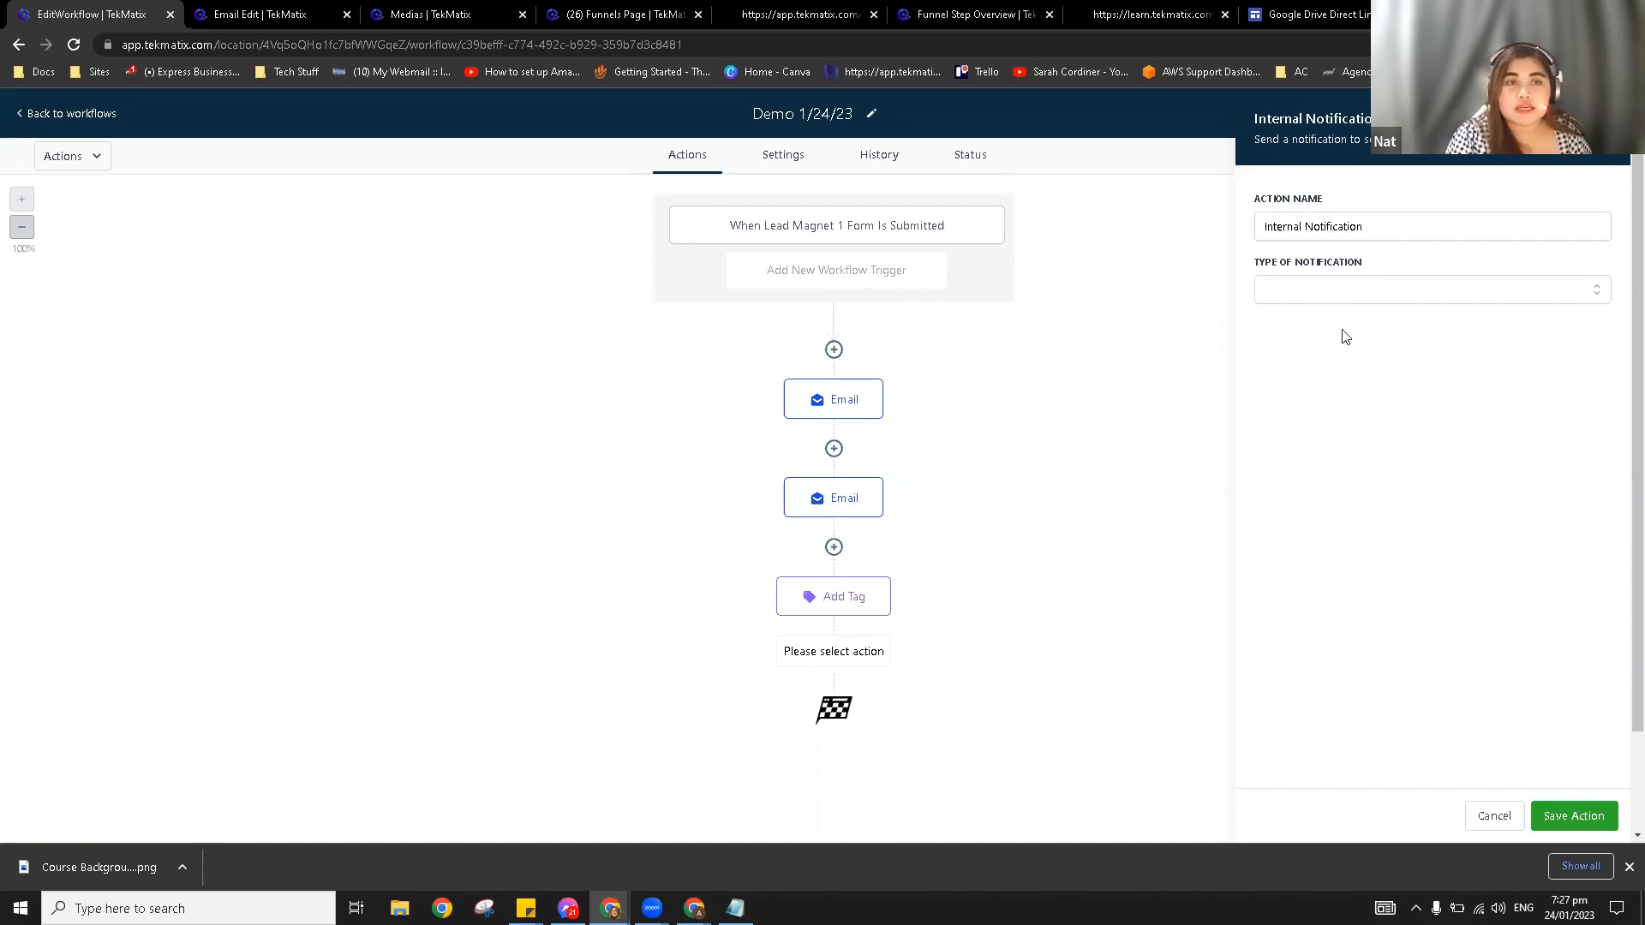
left_click(1346, 291)
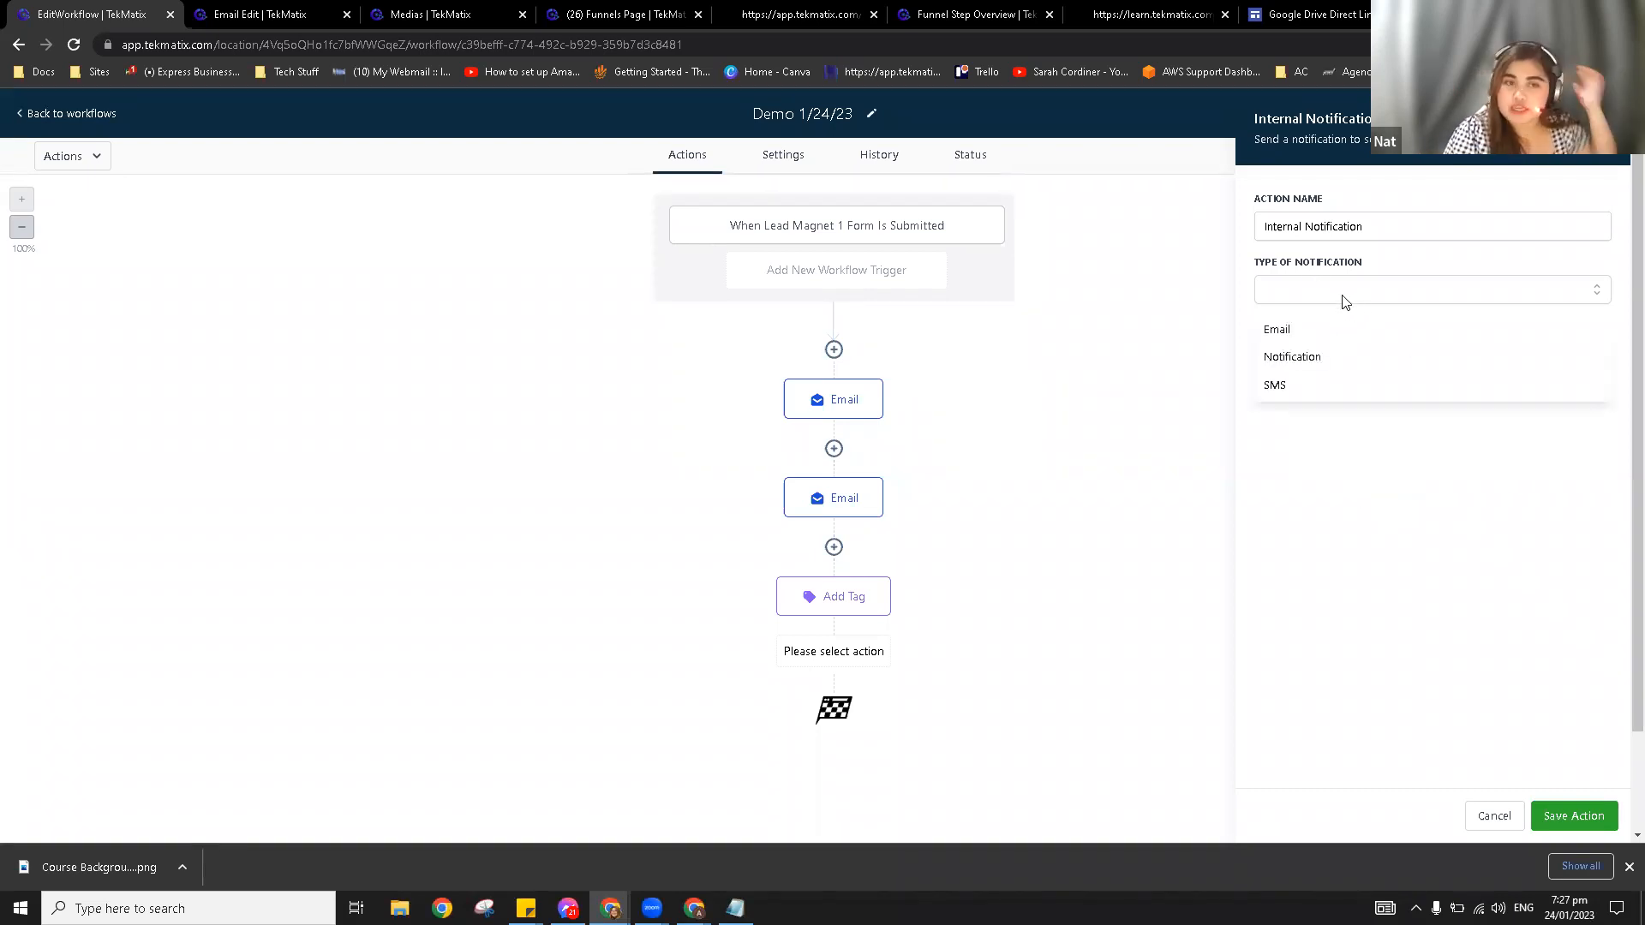
left_click(1316, 332)
Step: Set the sender to {{location.name}} and {{location.email}}, with subject 'Lead Magnet 1 Submitted'
left_click(1318, 371)
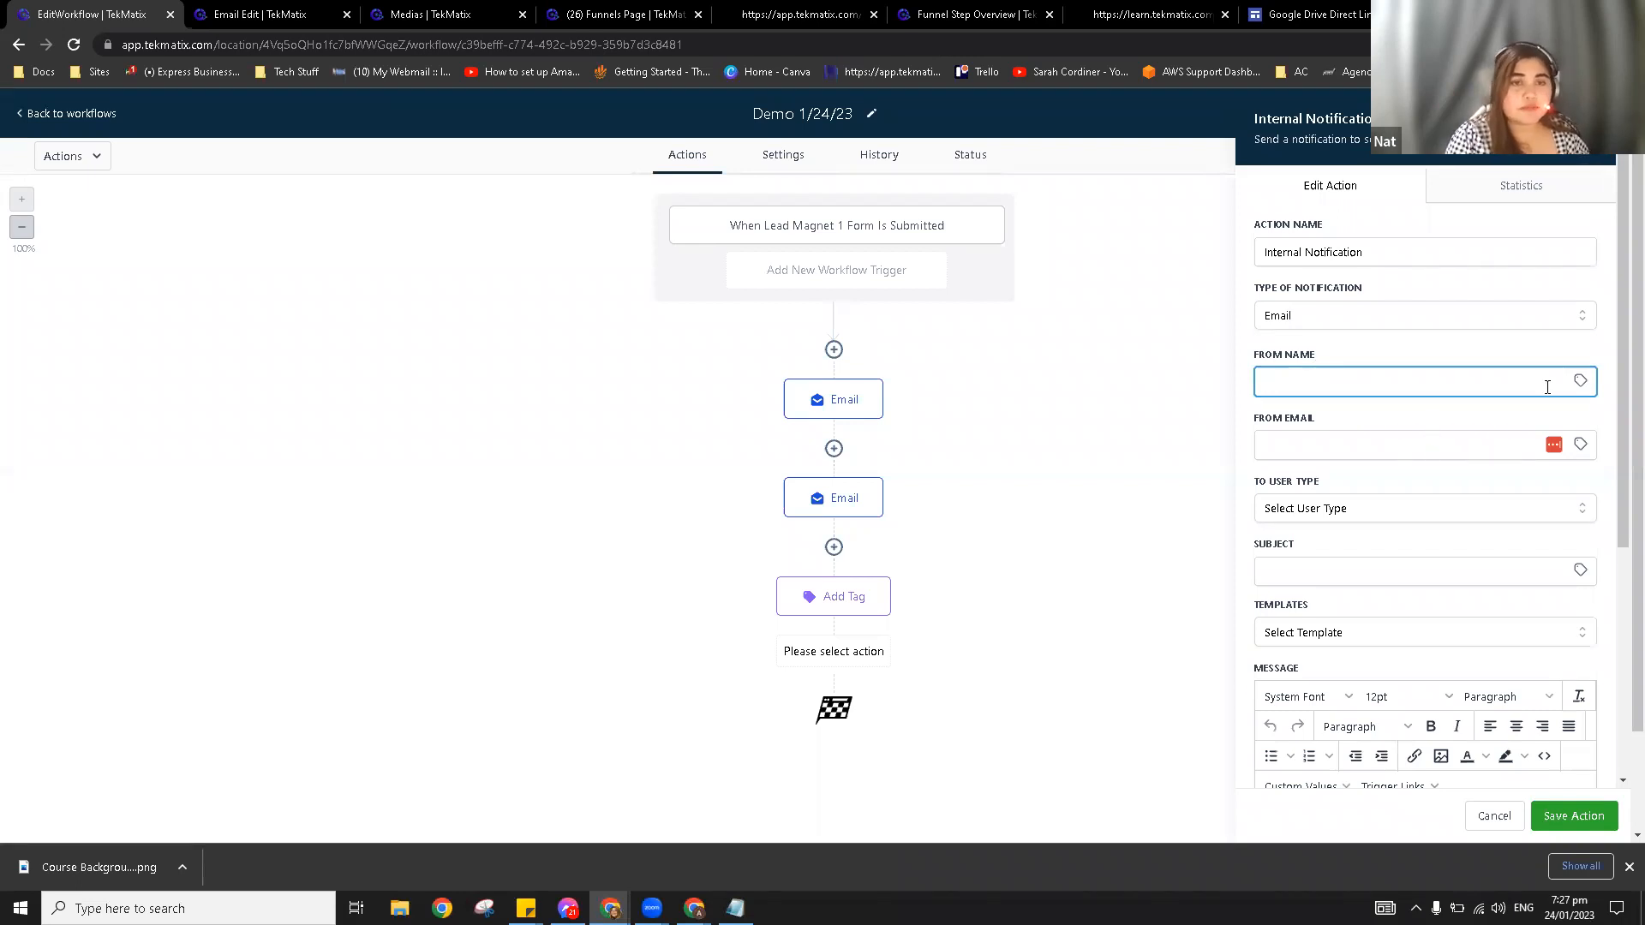
left_click(1580, 381)
left_click(1505, 538)
left_click(1521, 393)
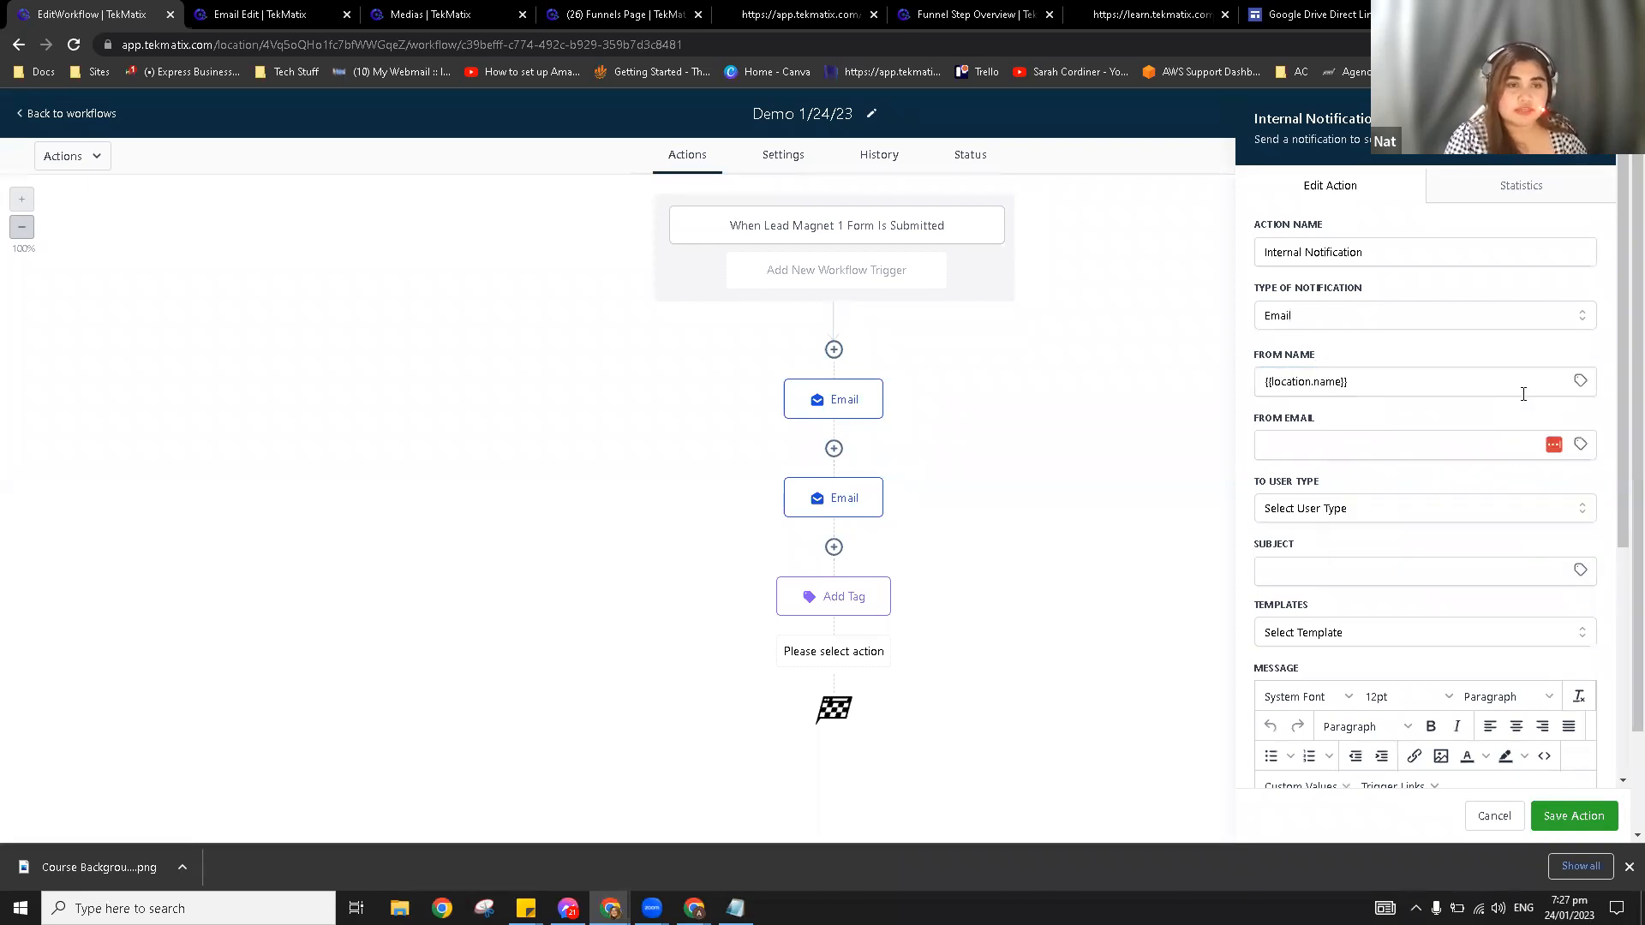
left_click(1580, 443)
left_click(1527, 602)
scroll(1537, 567, "down", 2)
left_click(1517, 572)
left_click(1302, 577)
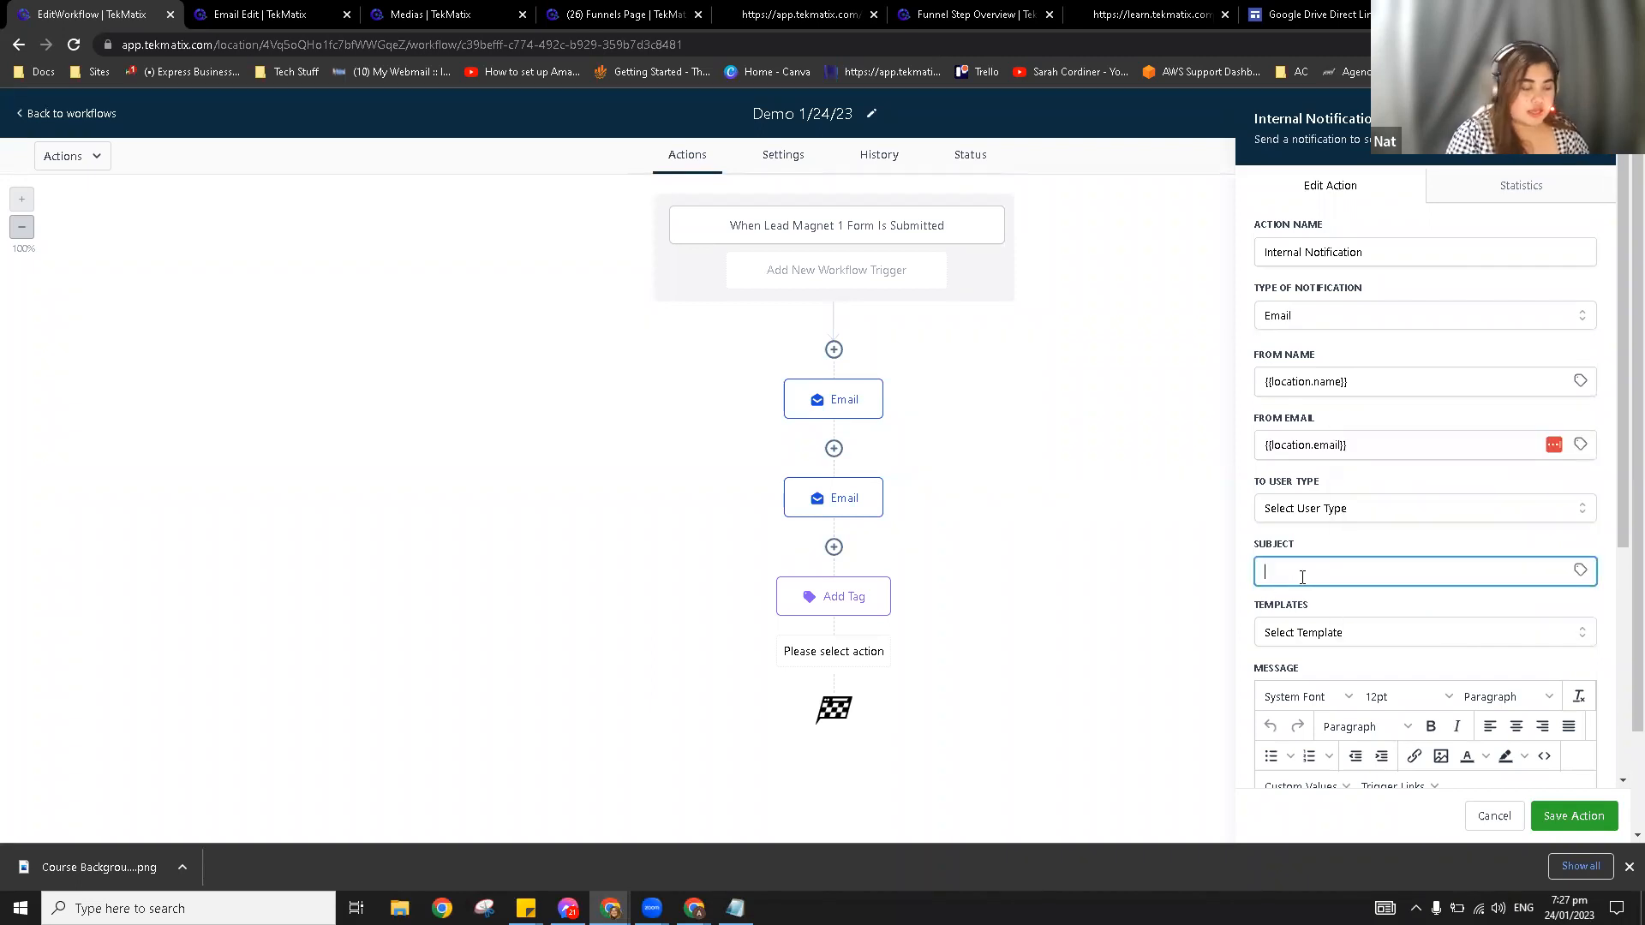
type("Lead Magnet 1 Submitted")
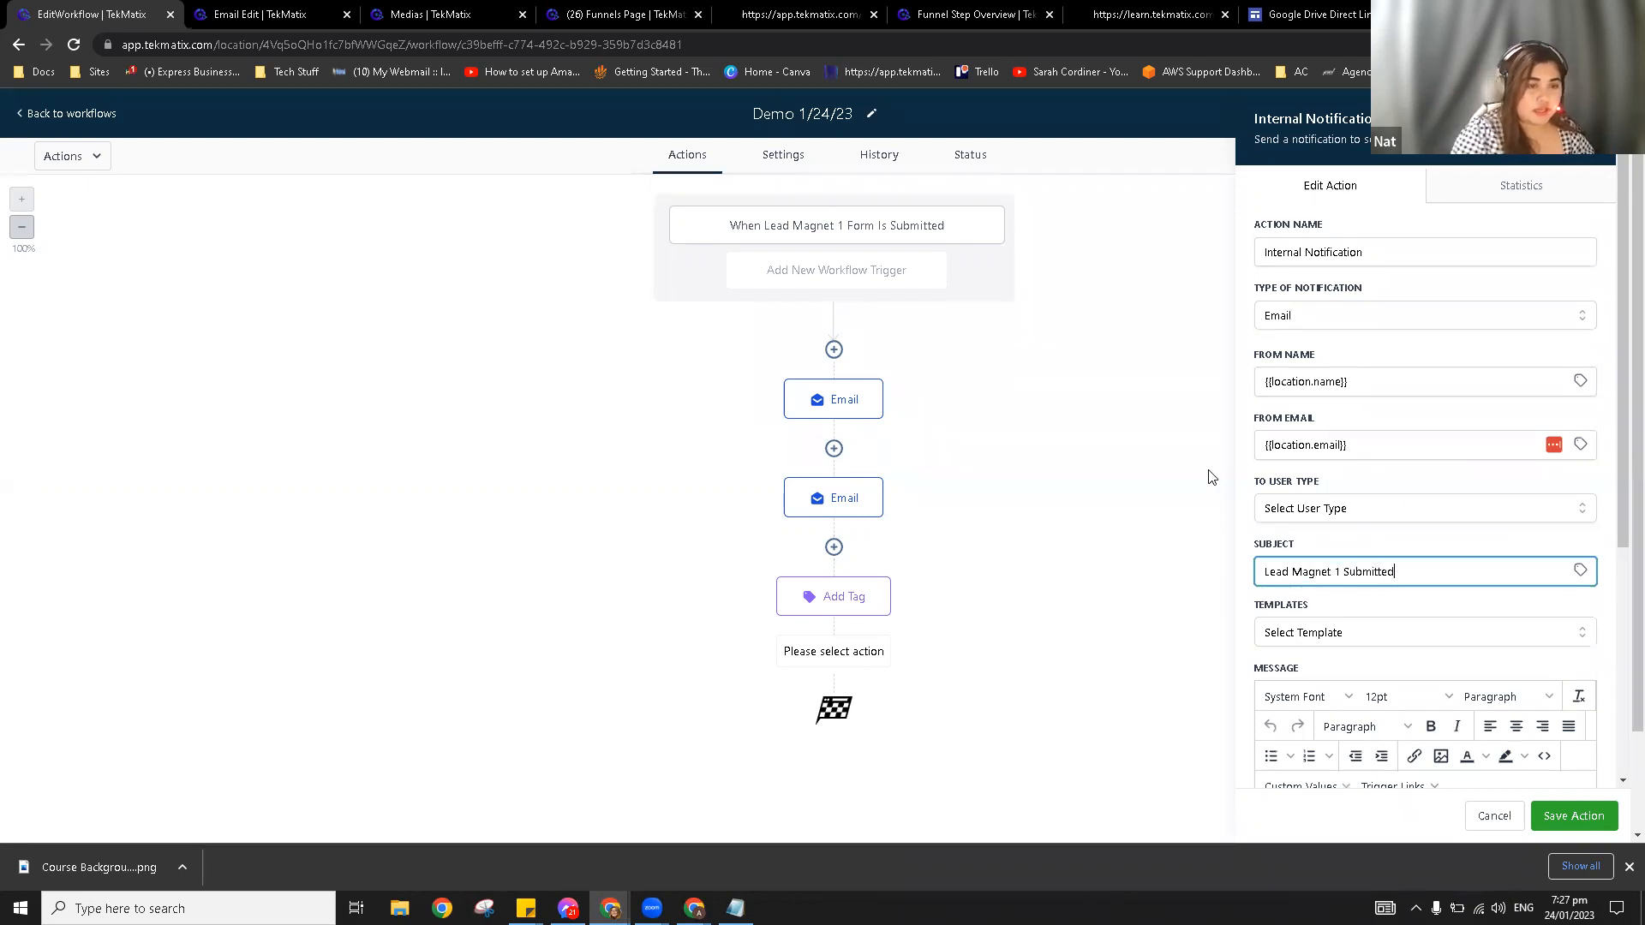
scroll(1304, 526, "down", 2)
Step: Write the message as 'Name:' and 'Email:' lines filled with the contact's full name and email values
left_click(1311, 528)
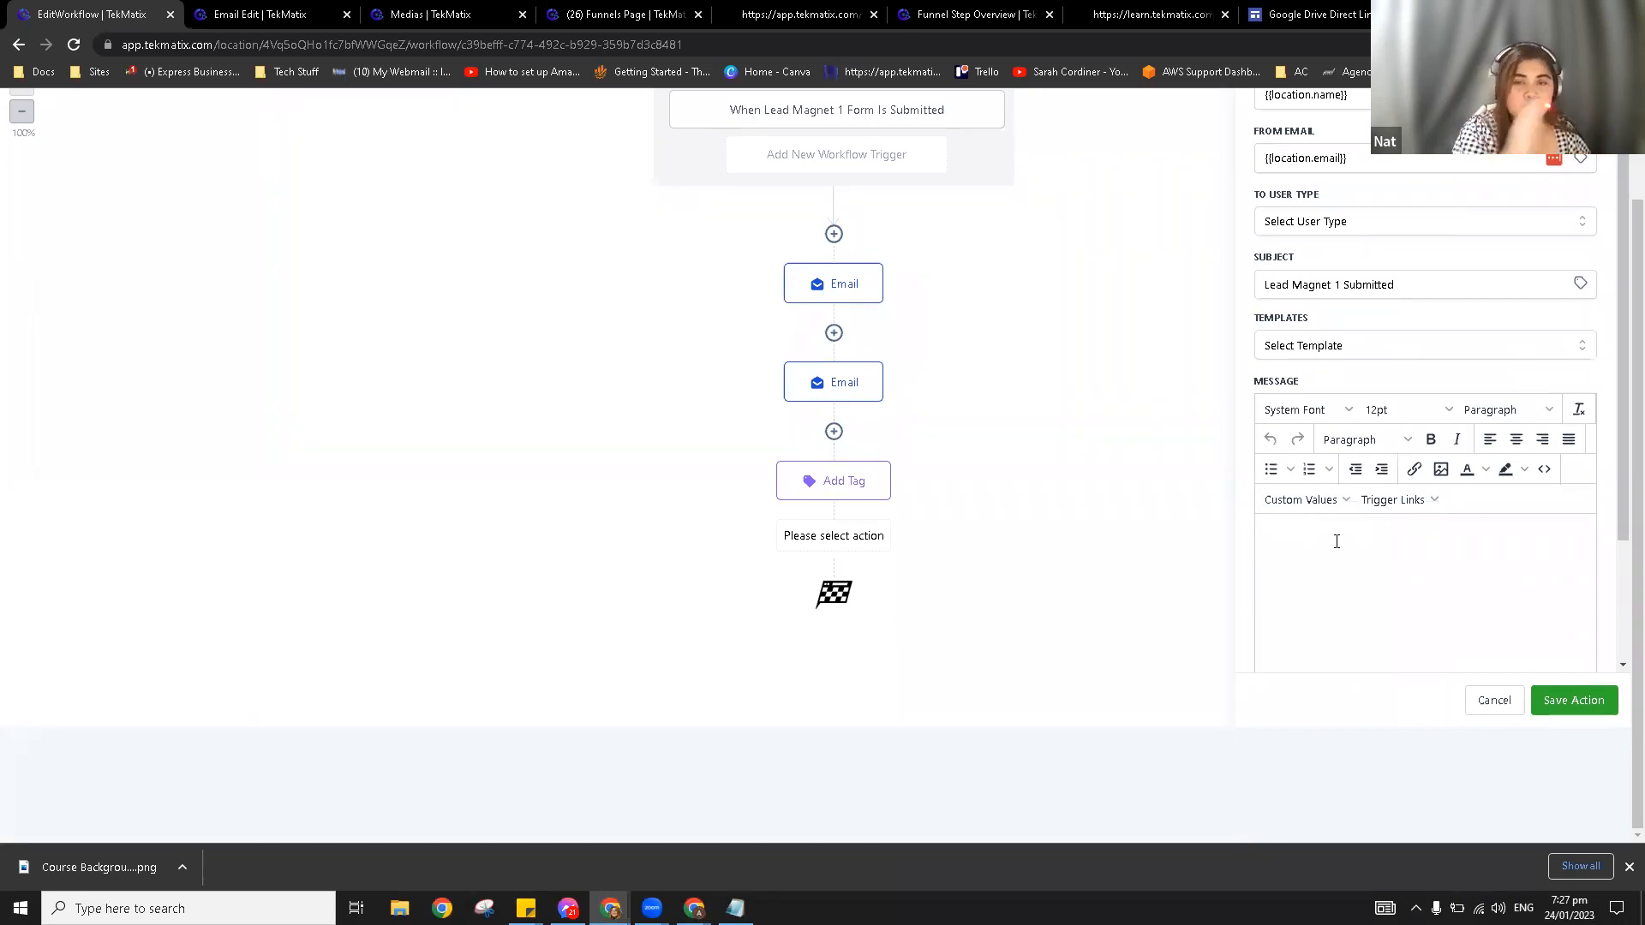
type("Name")
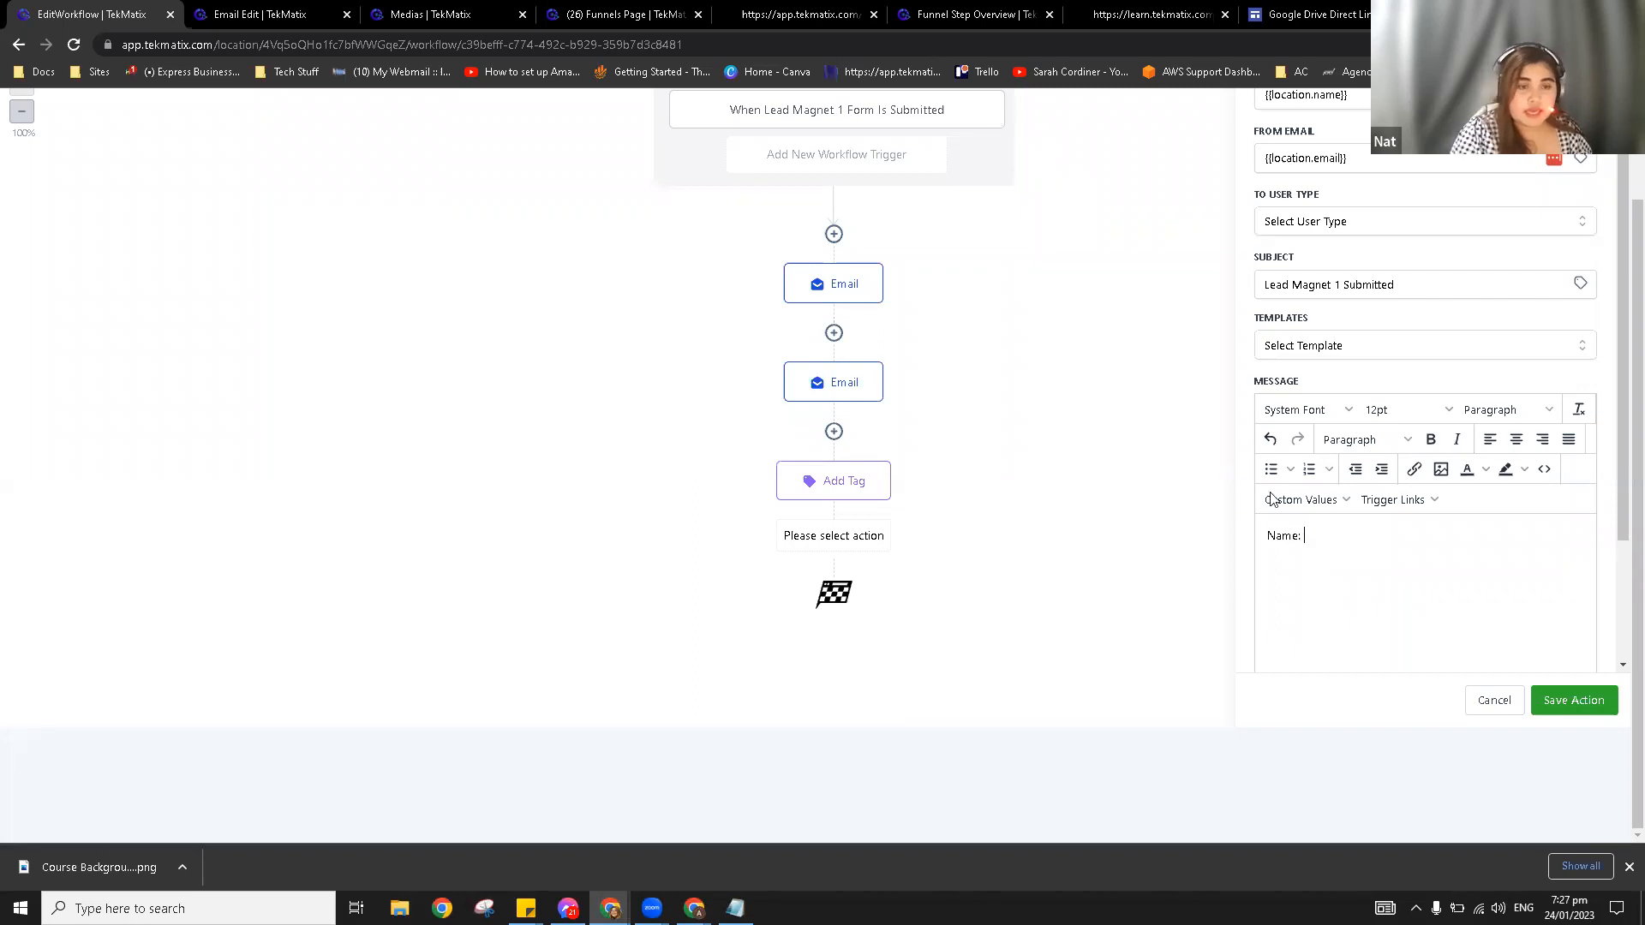
type(":")
left_click(1271, 499)
mouse_move(1311, 274)
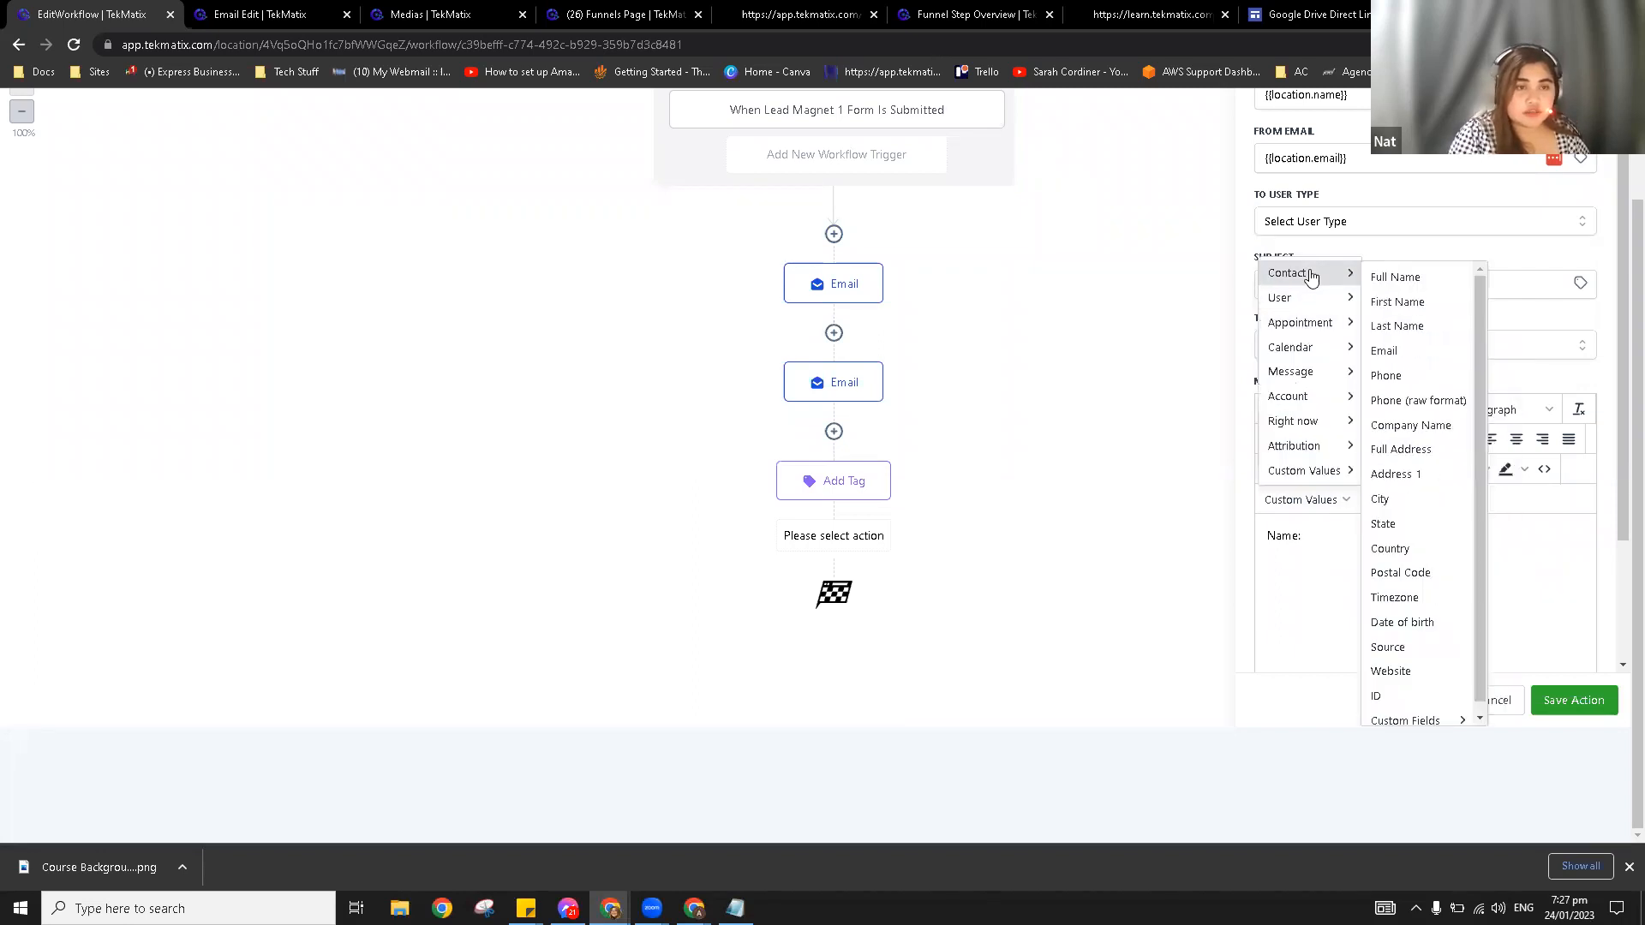
left_click(1390, 276)
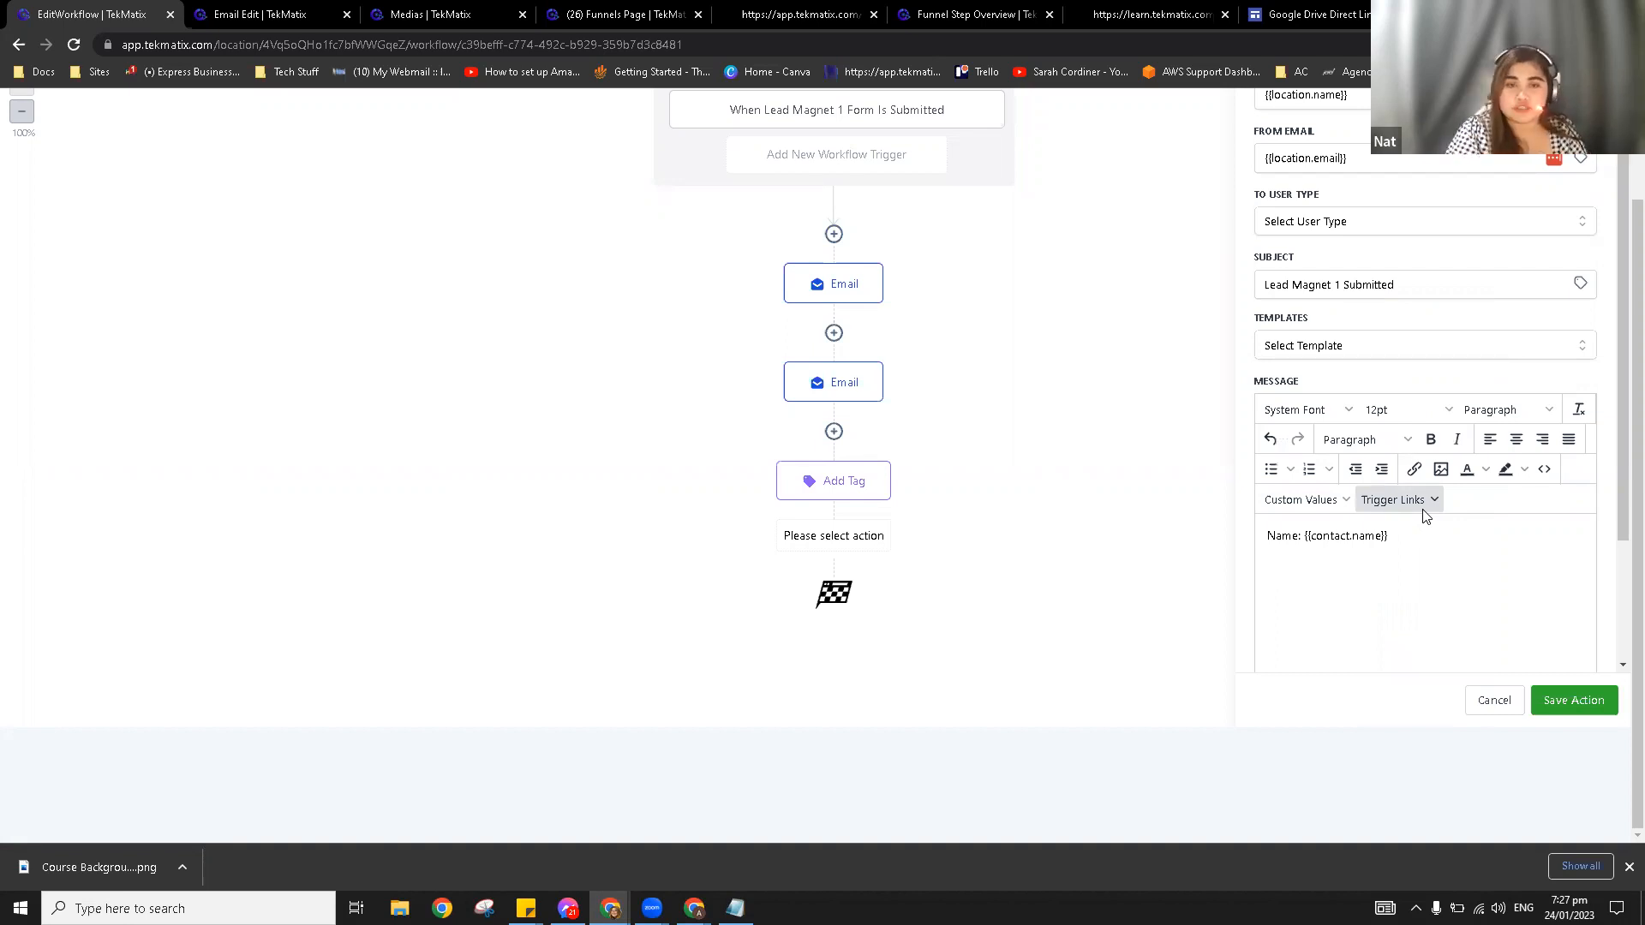
key("Return")
left_click_drag(1301, 536, 1247, 540)
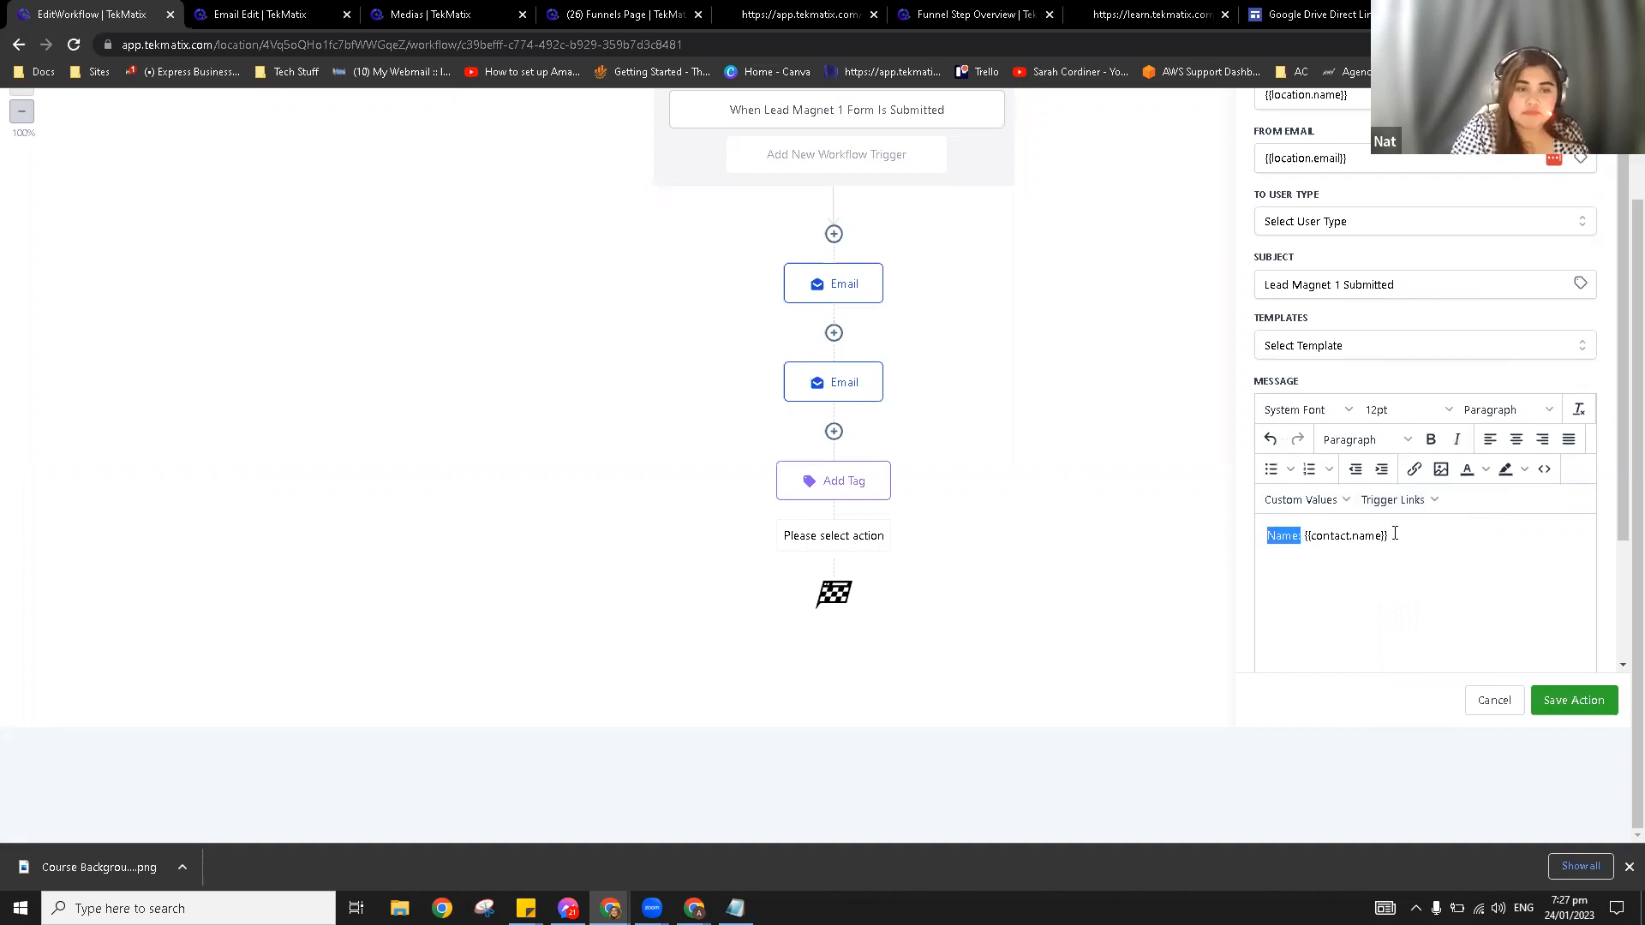
left_click_drag(1390, 536, 1324, 542)
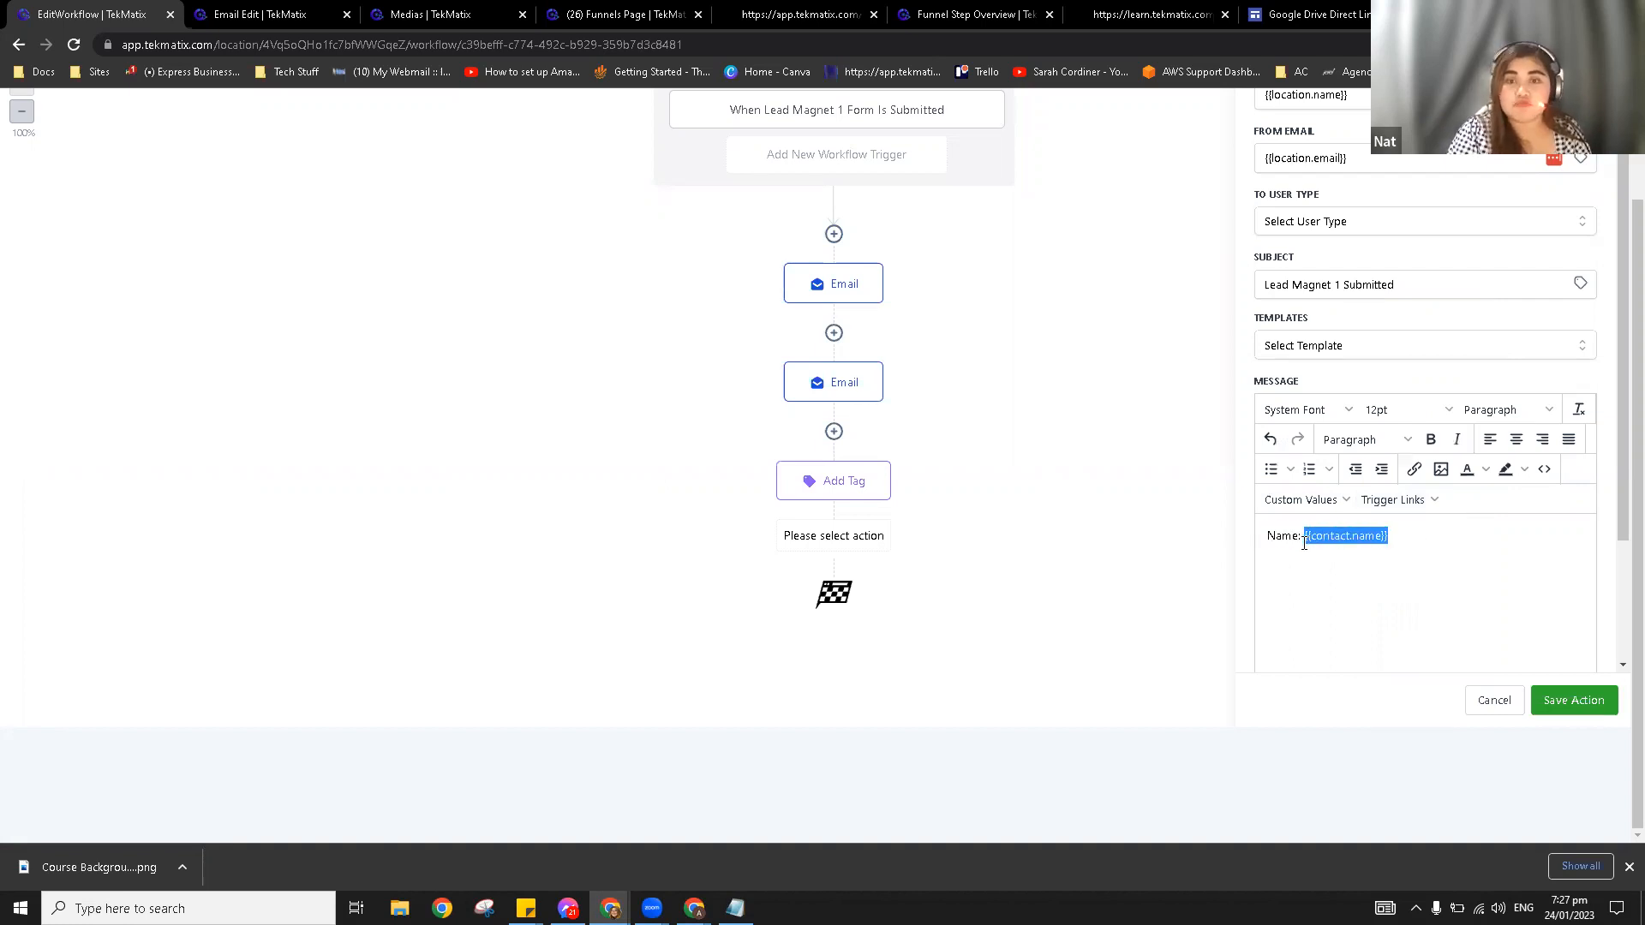
left_click(1404, 555)
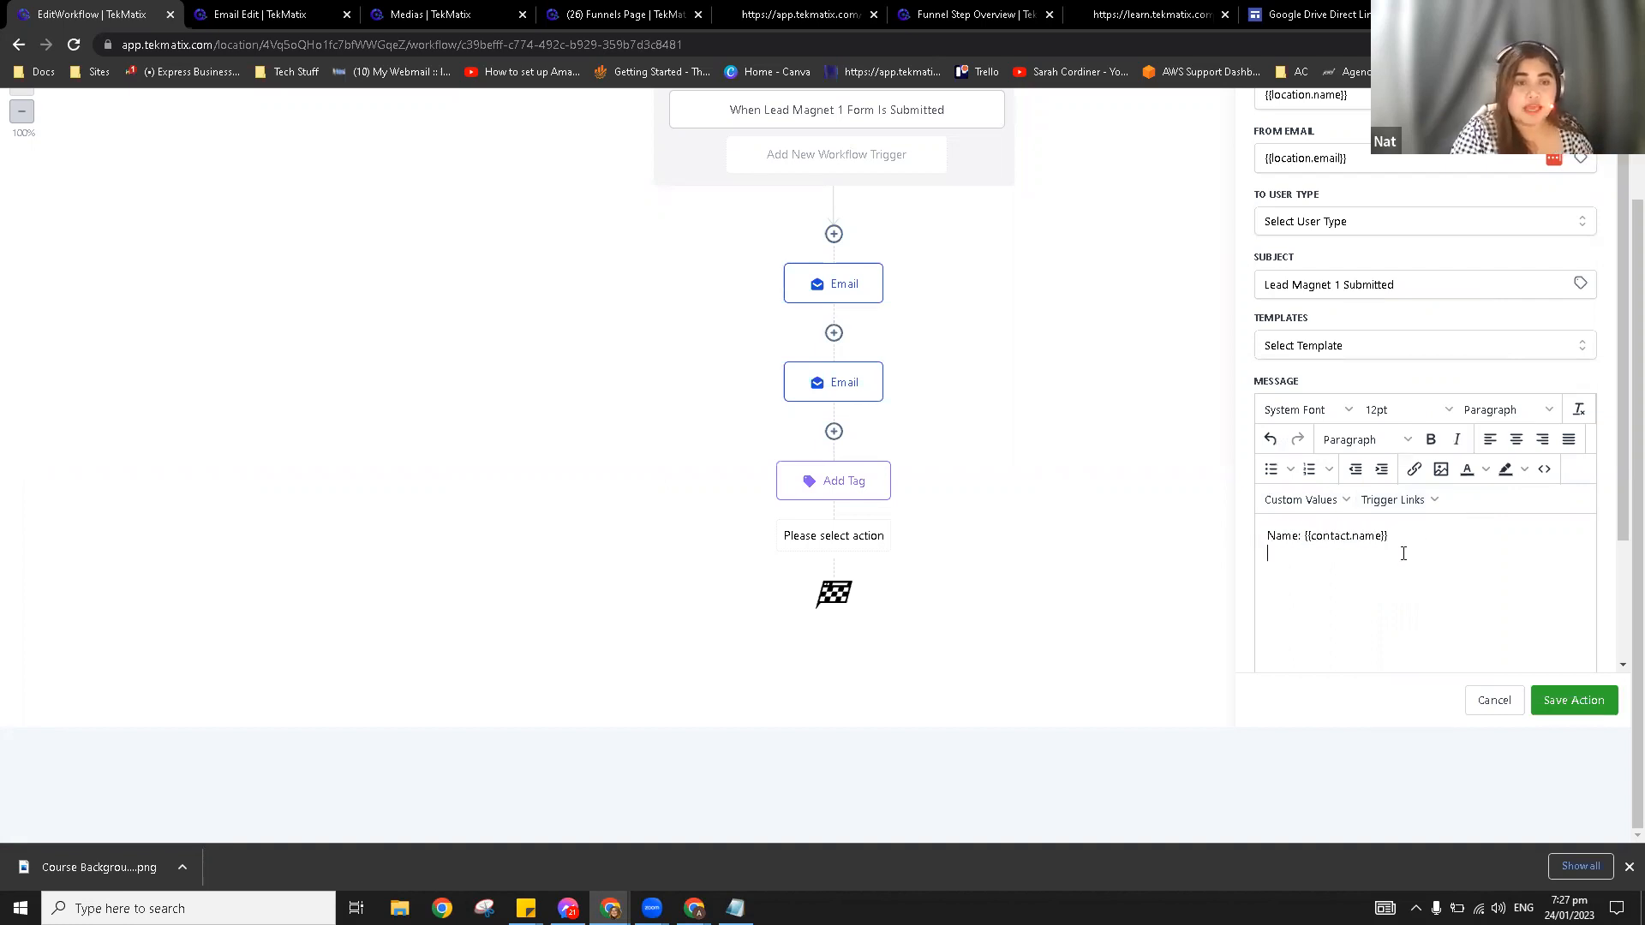
type("Email:")
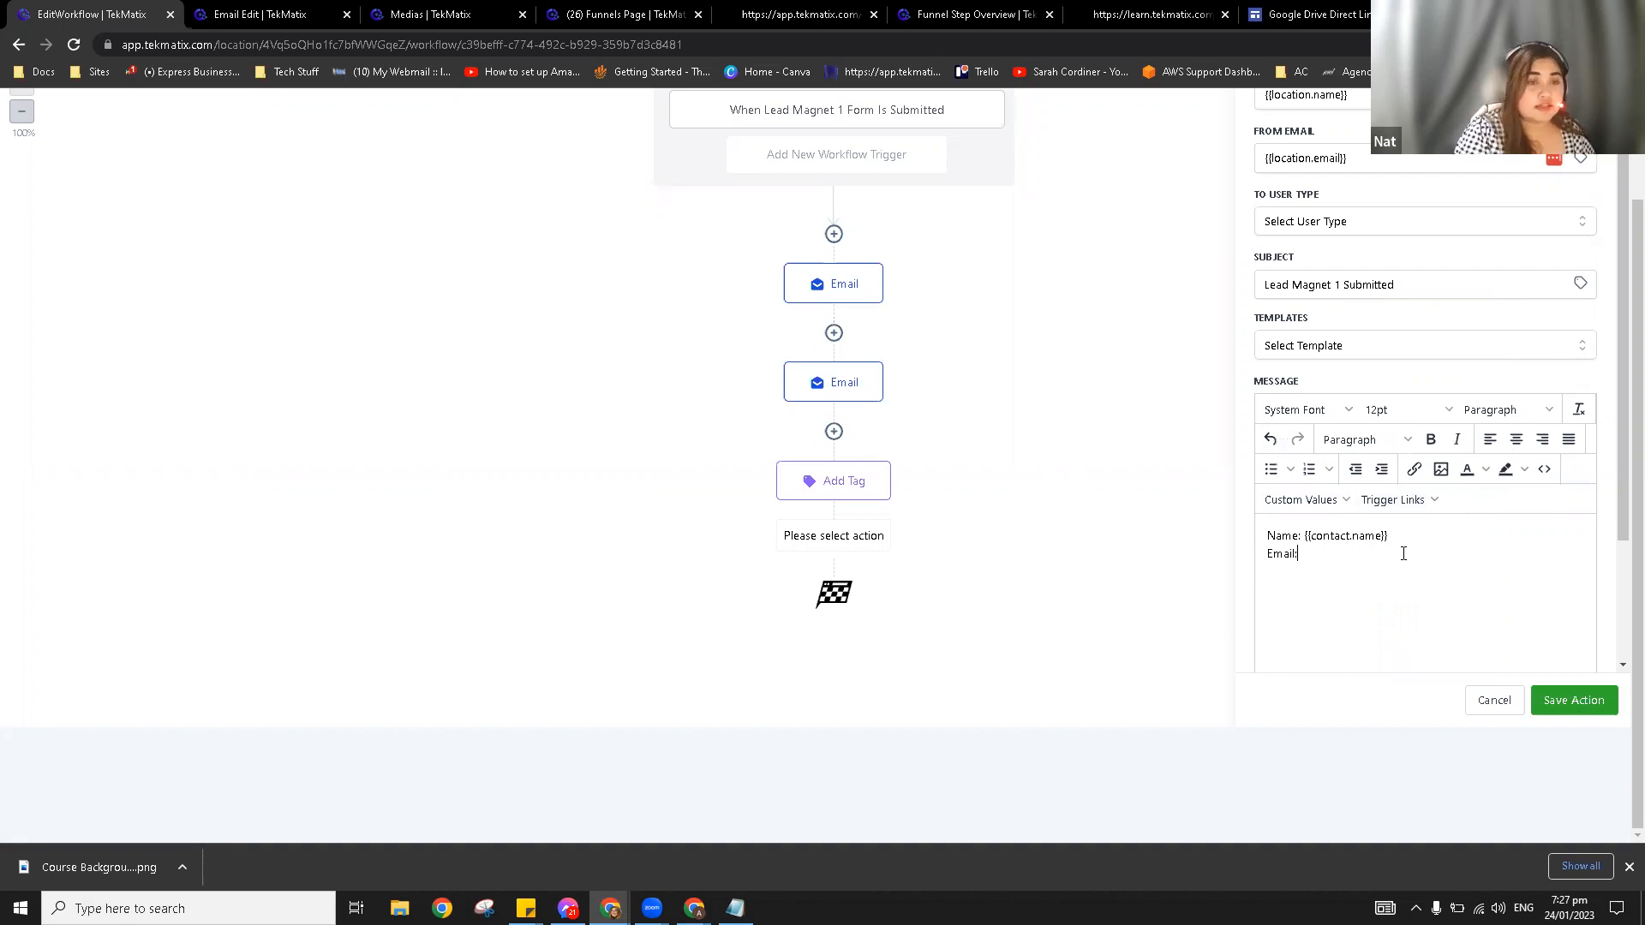
left_click(1301, 499)
mouse_move(1303, 276)
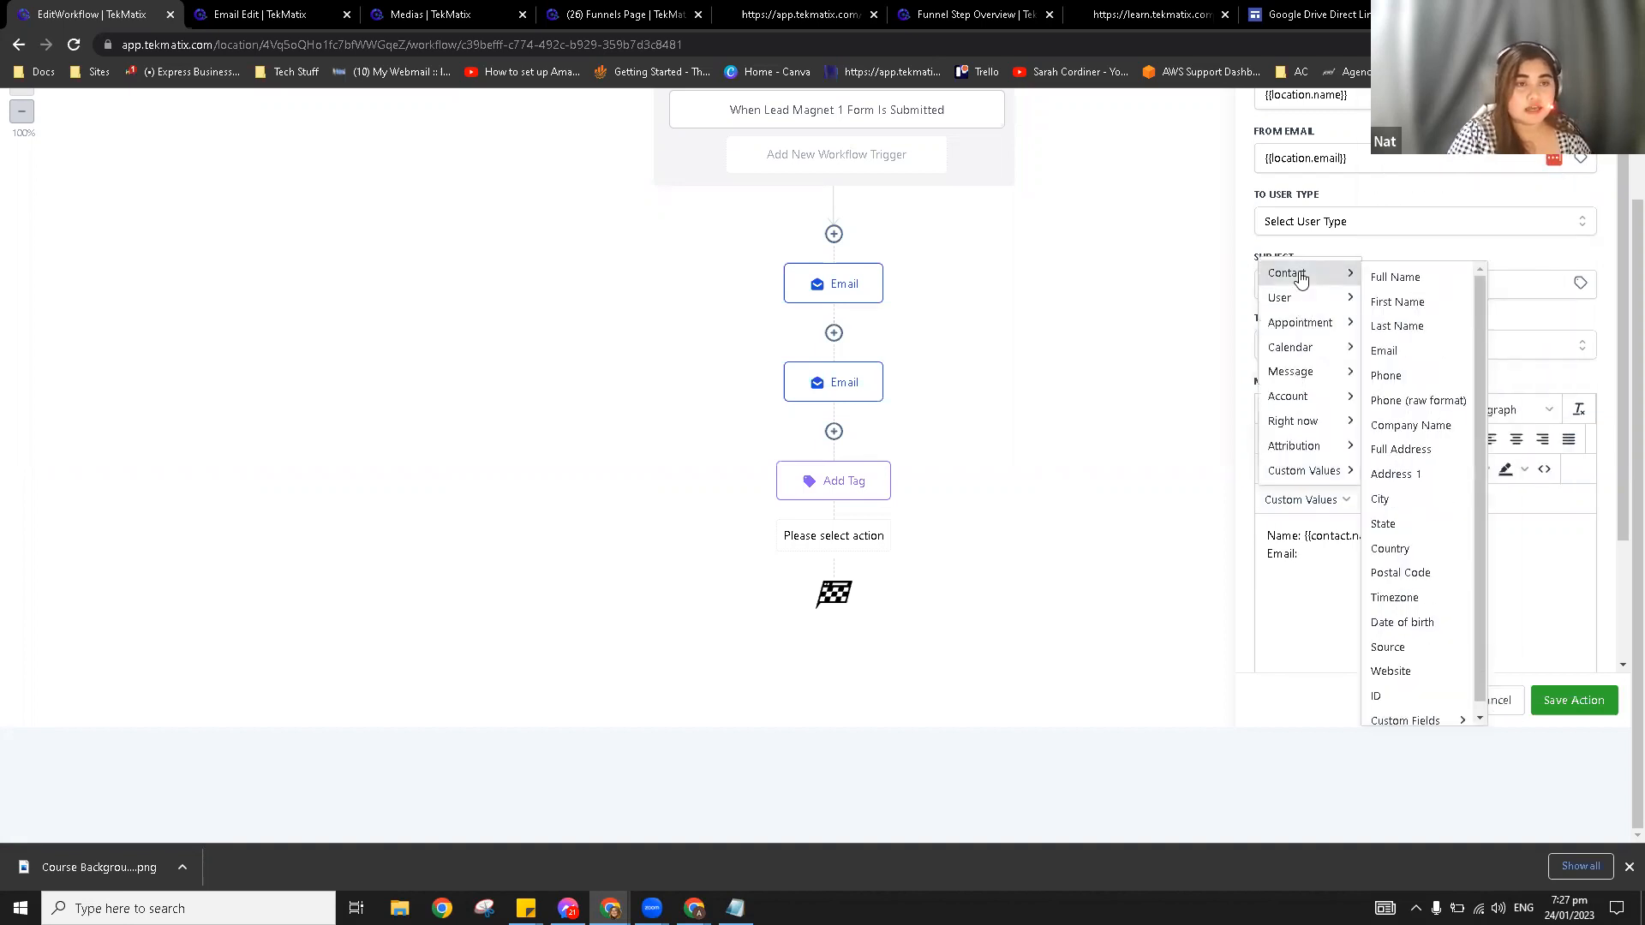
left_click(1410, 364)
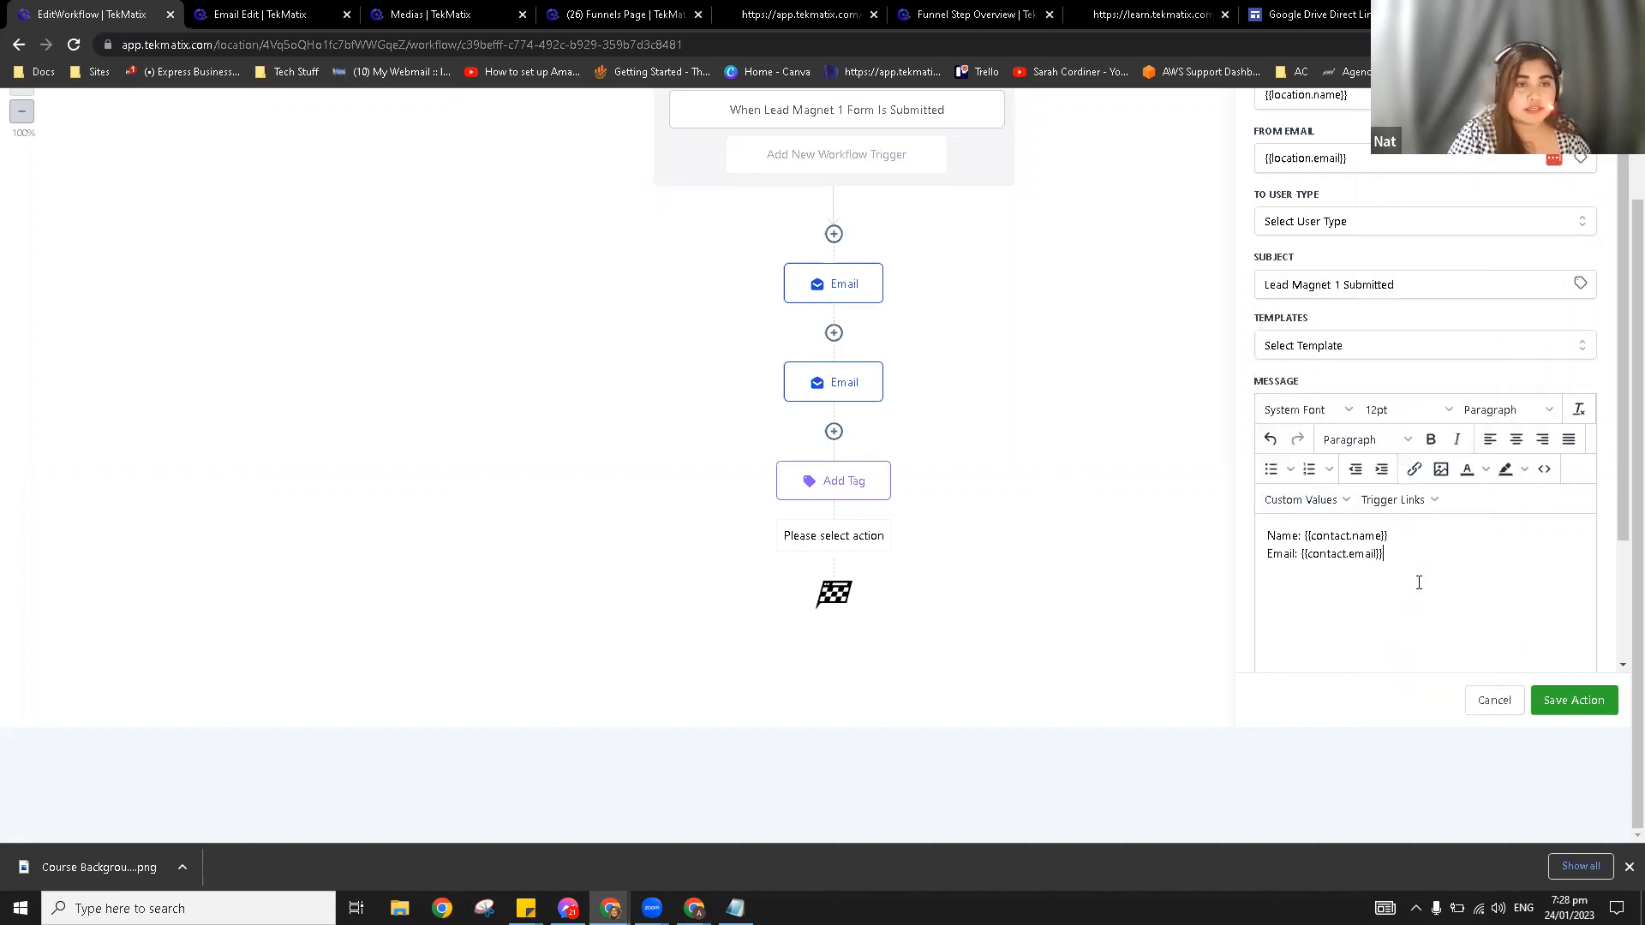
Step: Send the notification to a Particular User, choose the team member, and save the step
left_click(1574, 700)
scroll(1316, 545, "up", 3)
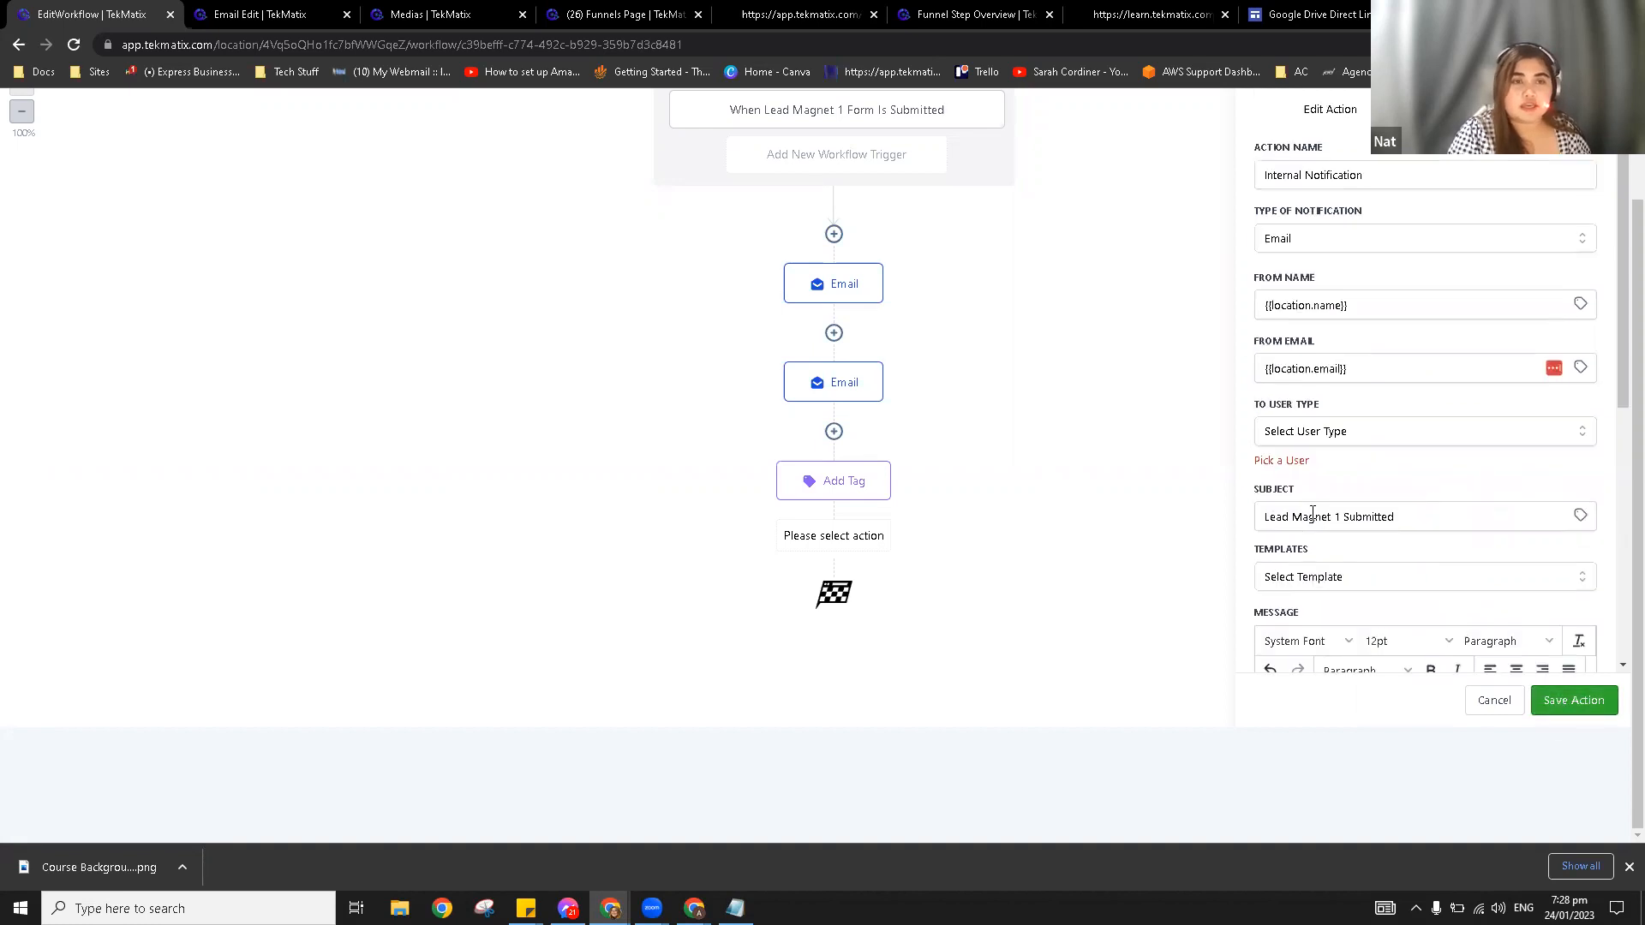
left_click(1324, 433)
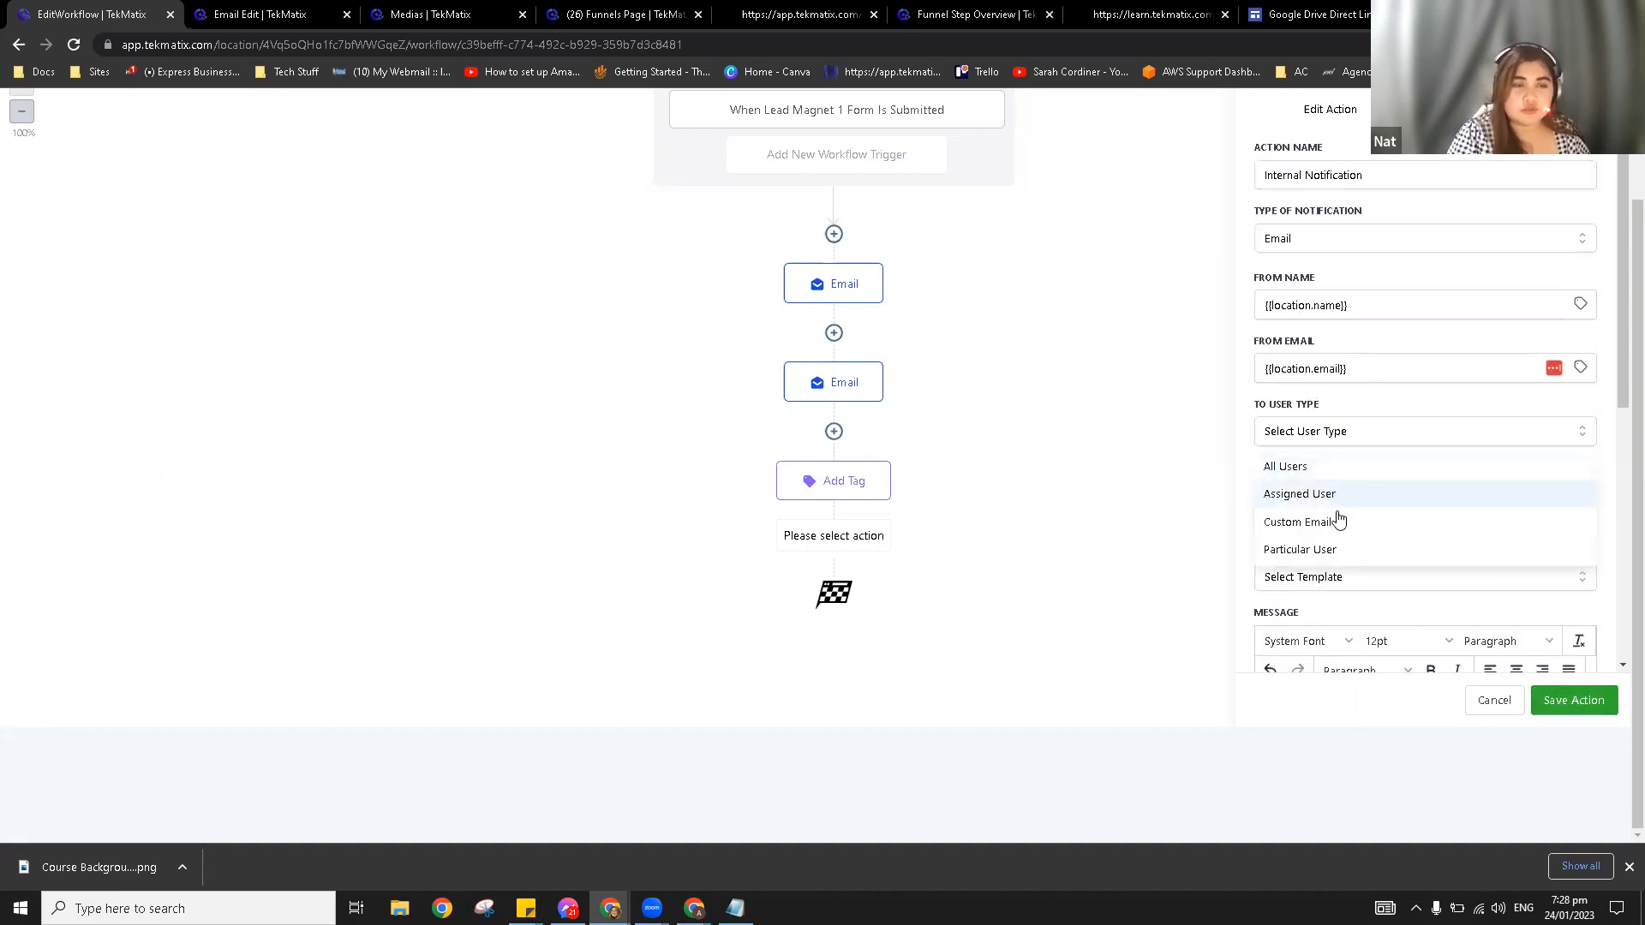
left_click(1338, 550)
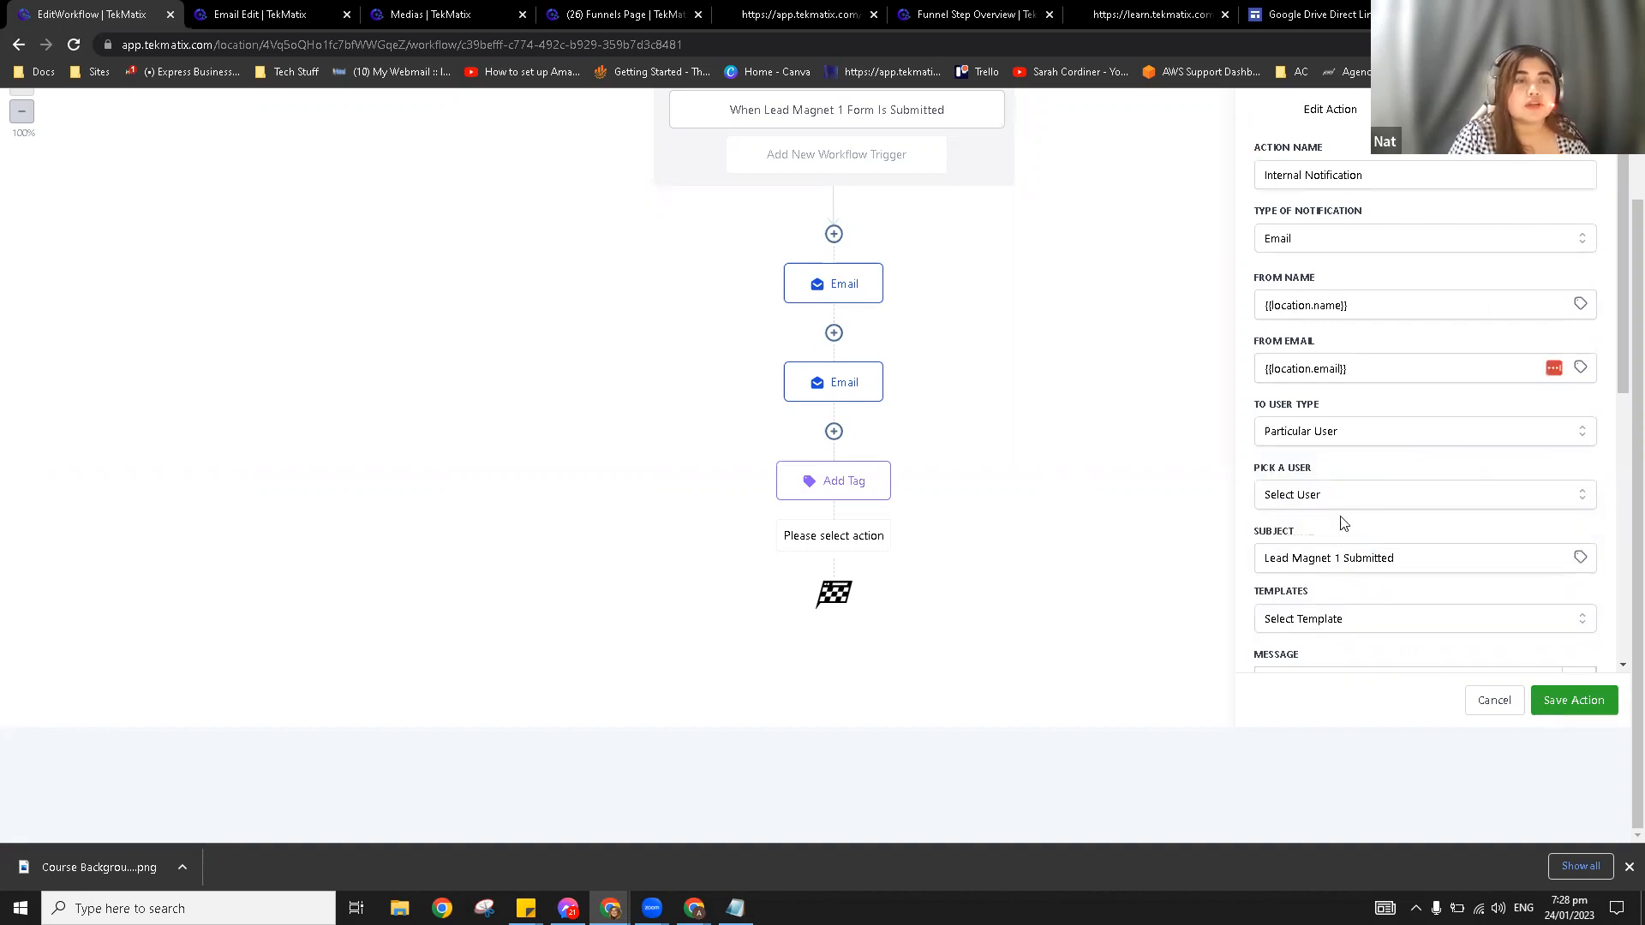
left_click(1337, 499)
left_click(1324, 564)
left_click(1587, 698)
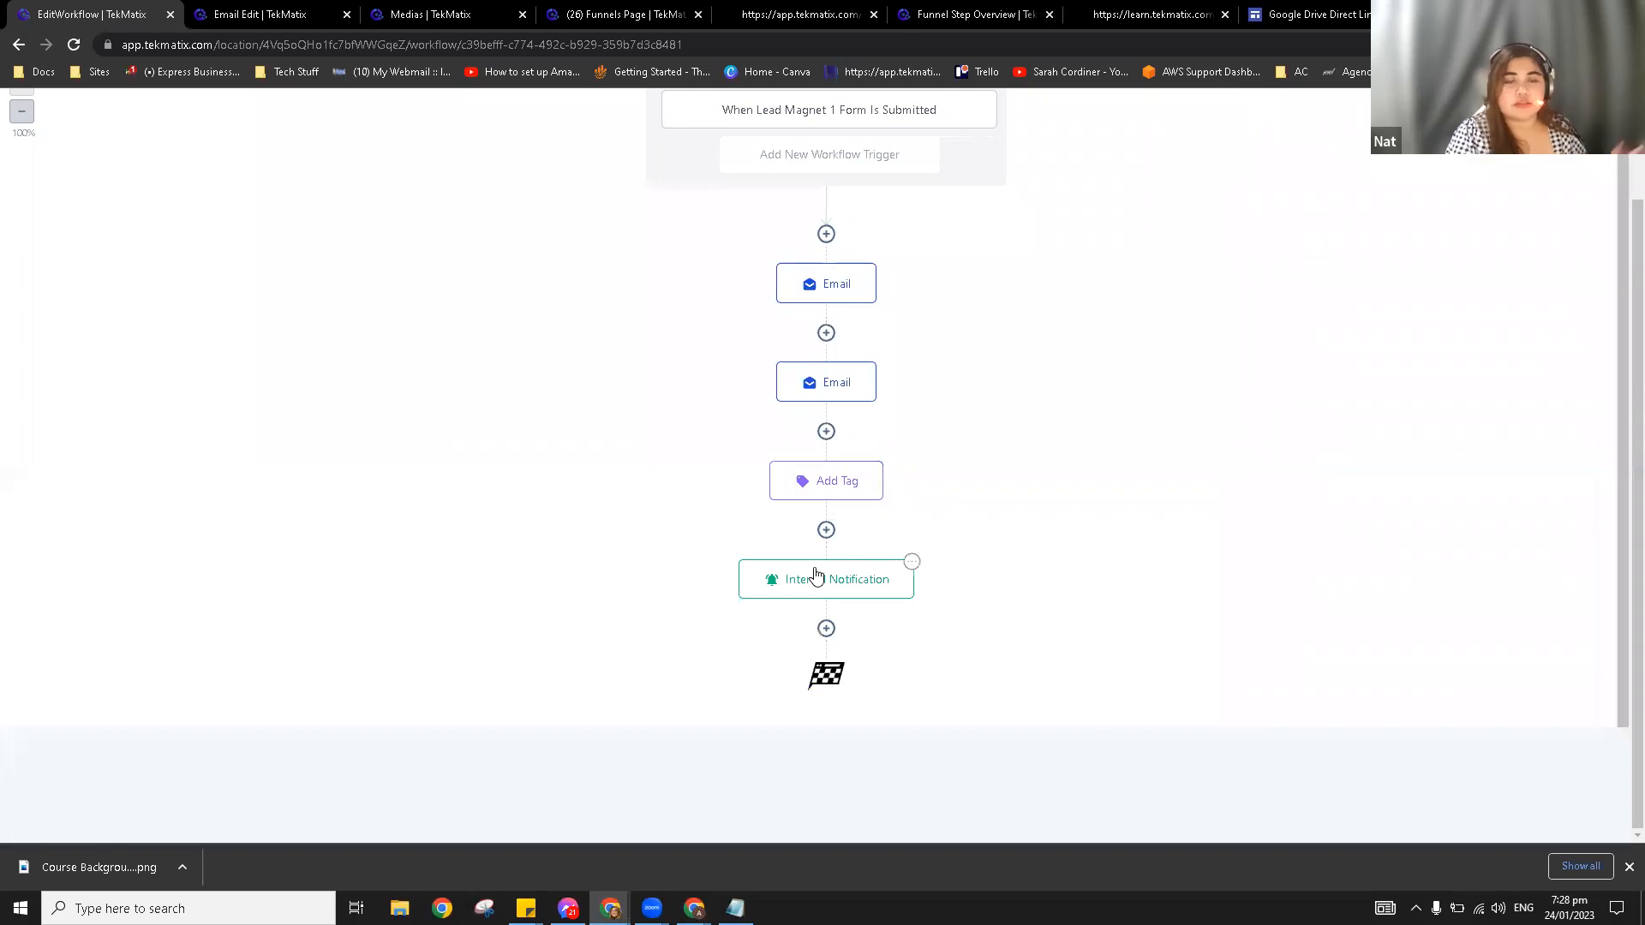
scroll(935, 494, "up", 2)
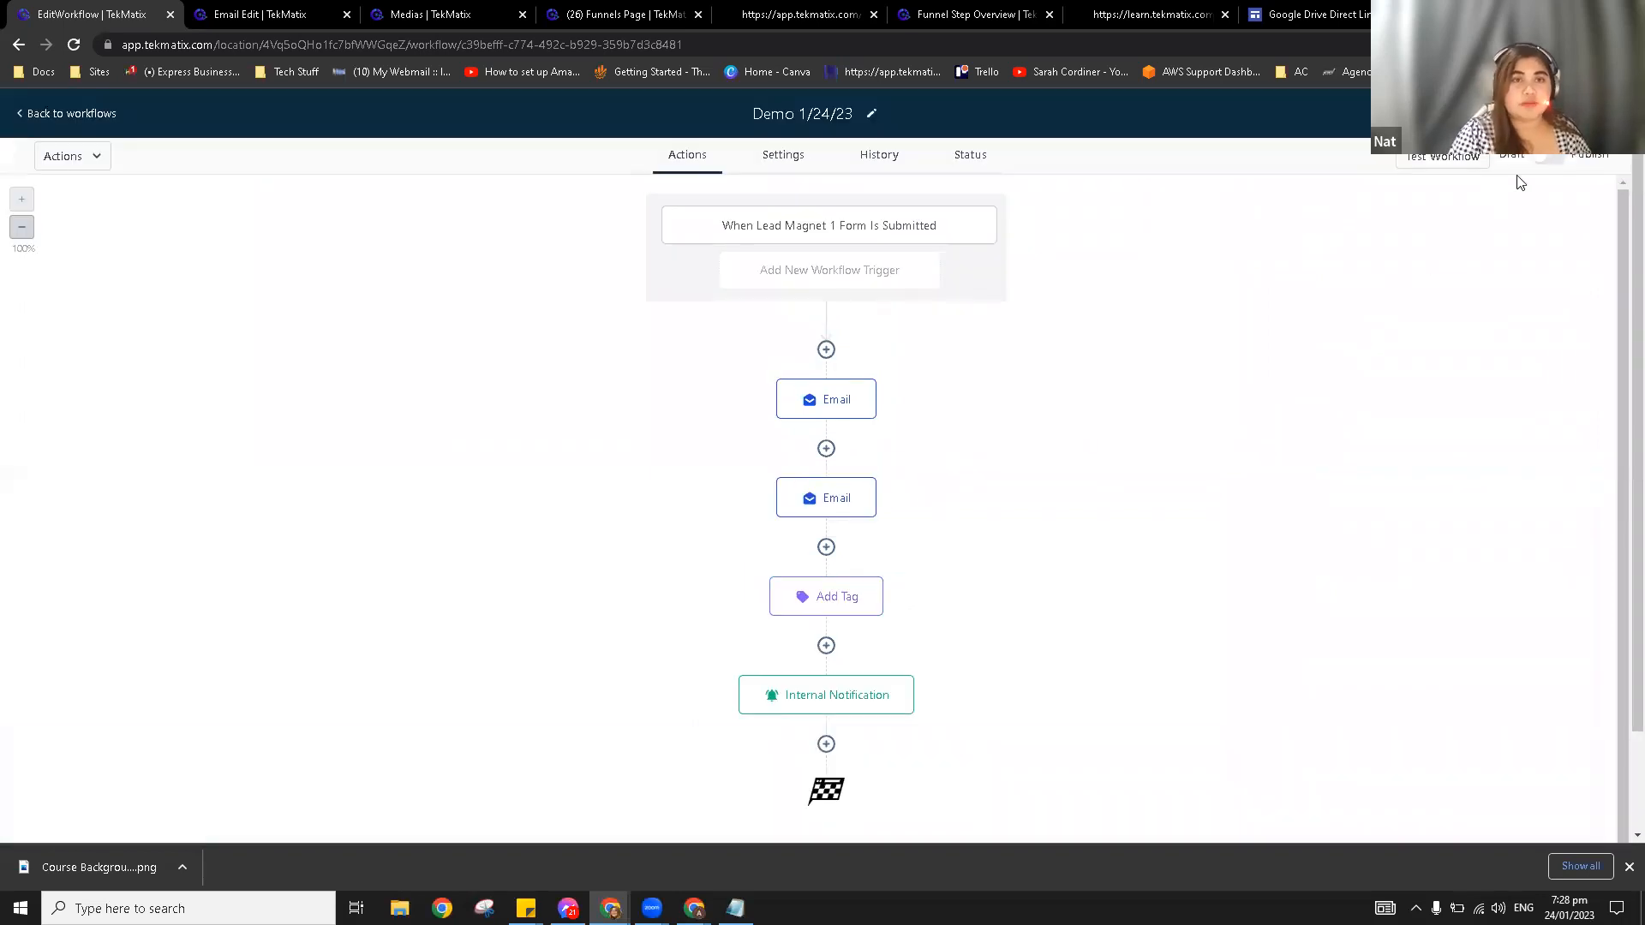
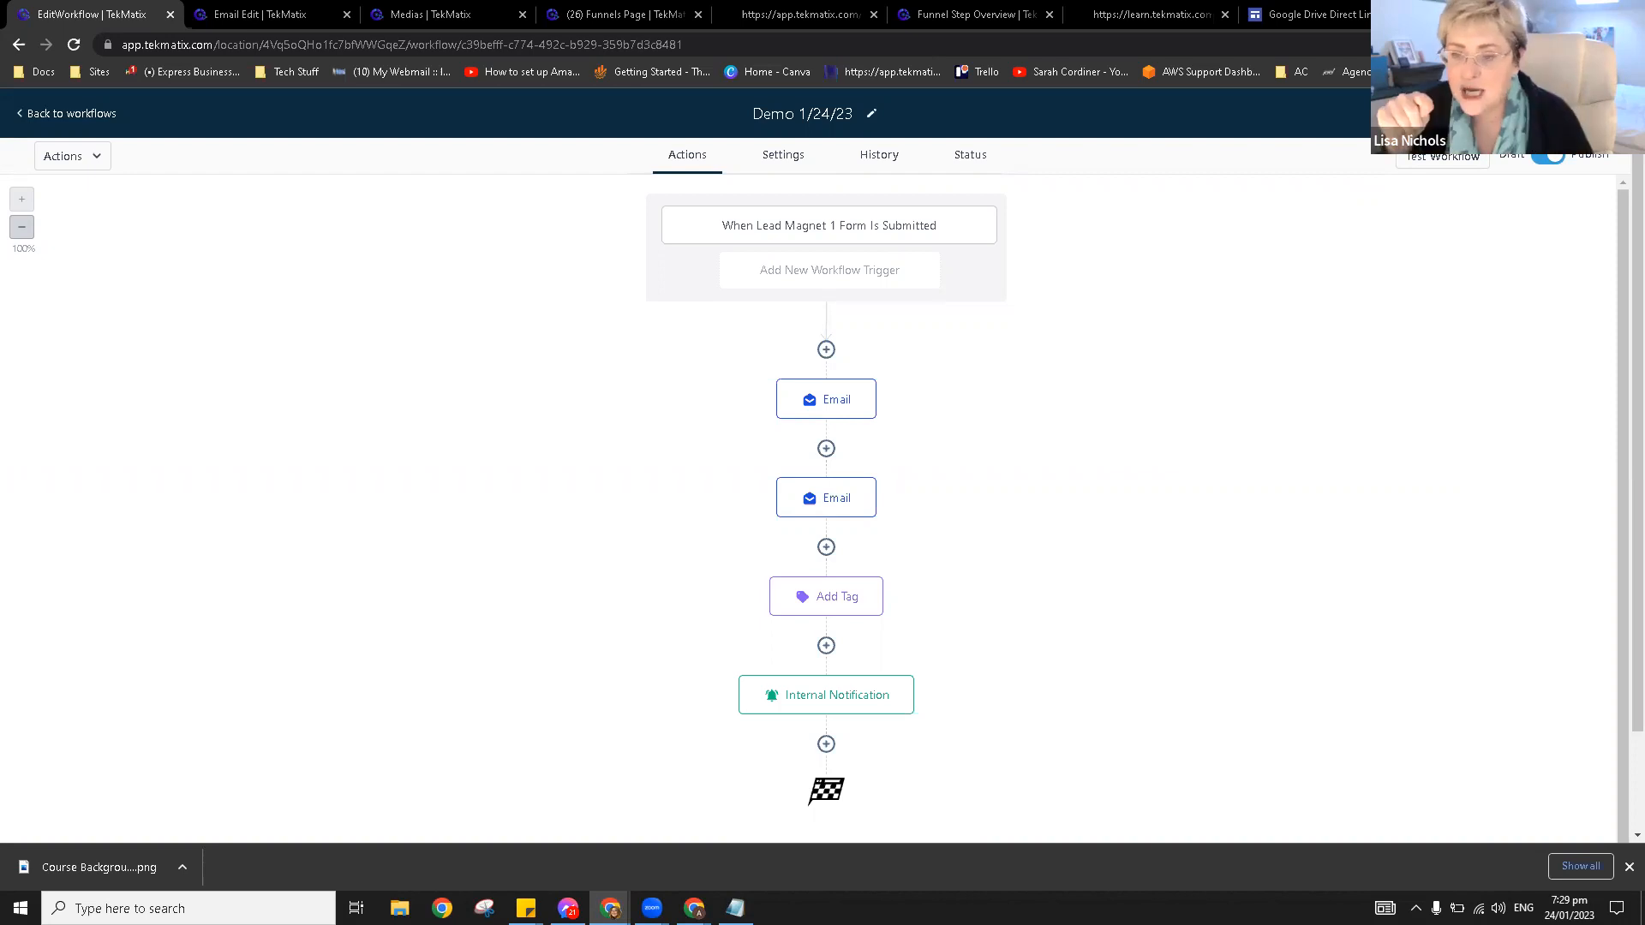
Step: Use the Google Drive Direct Link Generator to turn the Drive sharing URL into a direct download link
left_click(1277, 7)
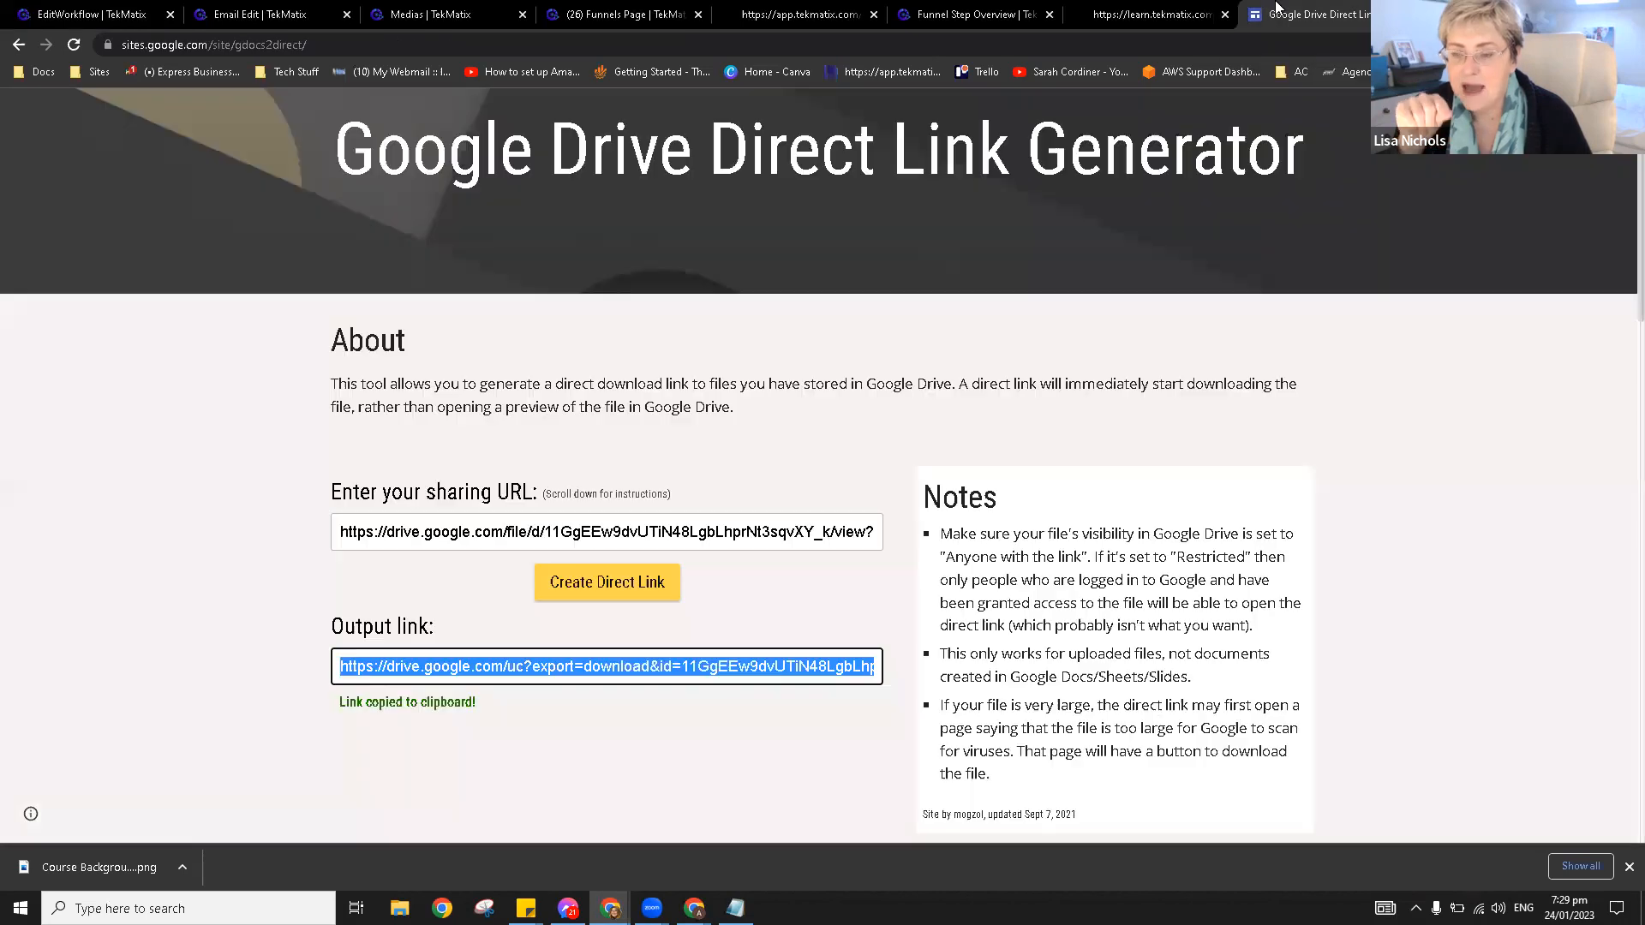
left_click(819, 533)
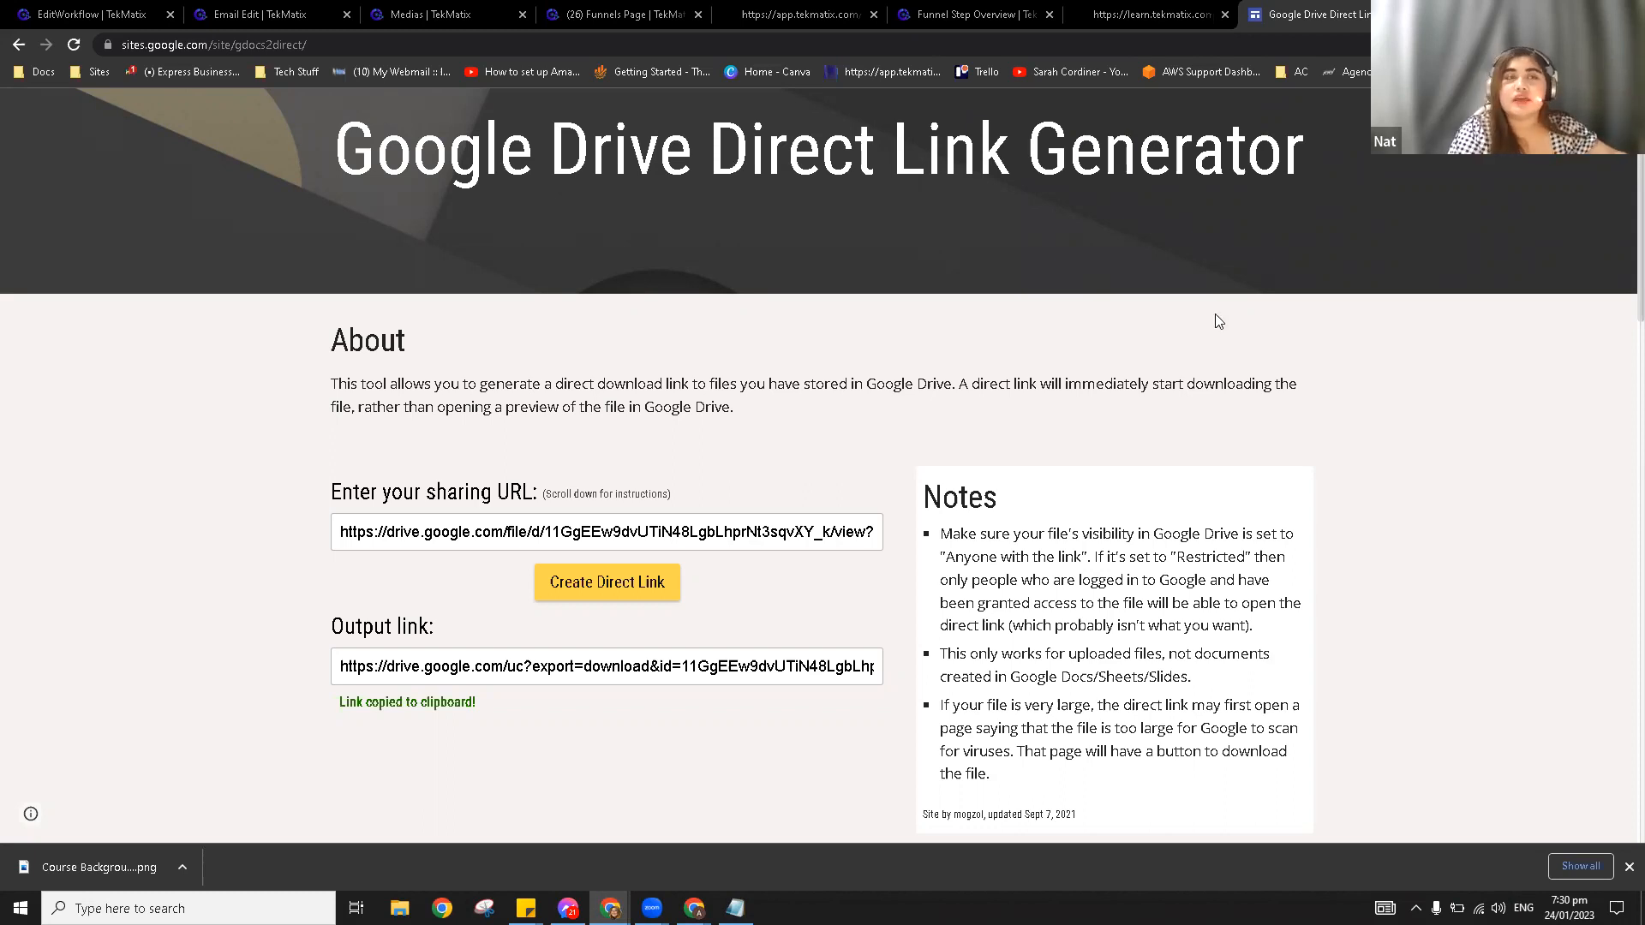
scroll(646, 249, "up", 1)
left_click_drag(382, 227, 333, 233)
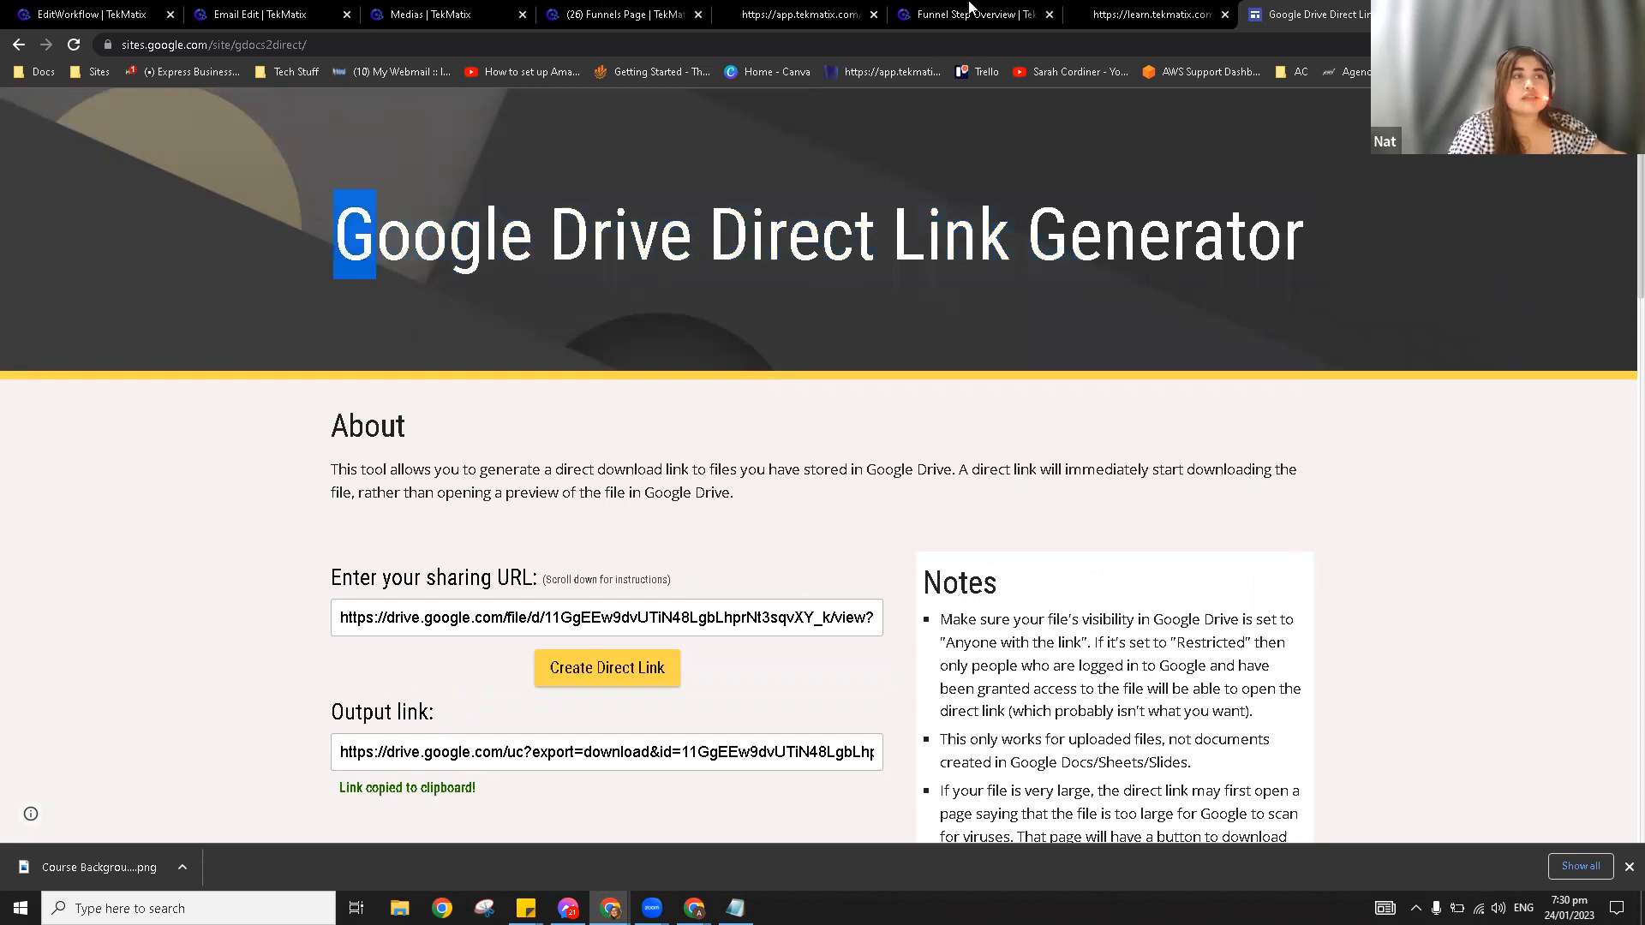
Step: Set the download ebook button's action to File and replace its attached file from media
left_click(206, 12)
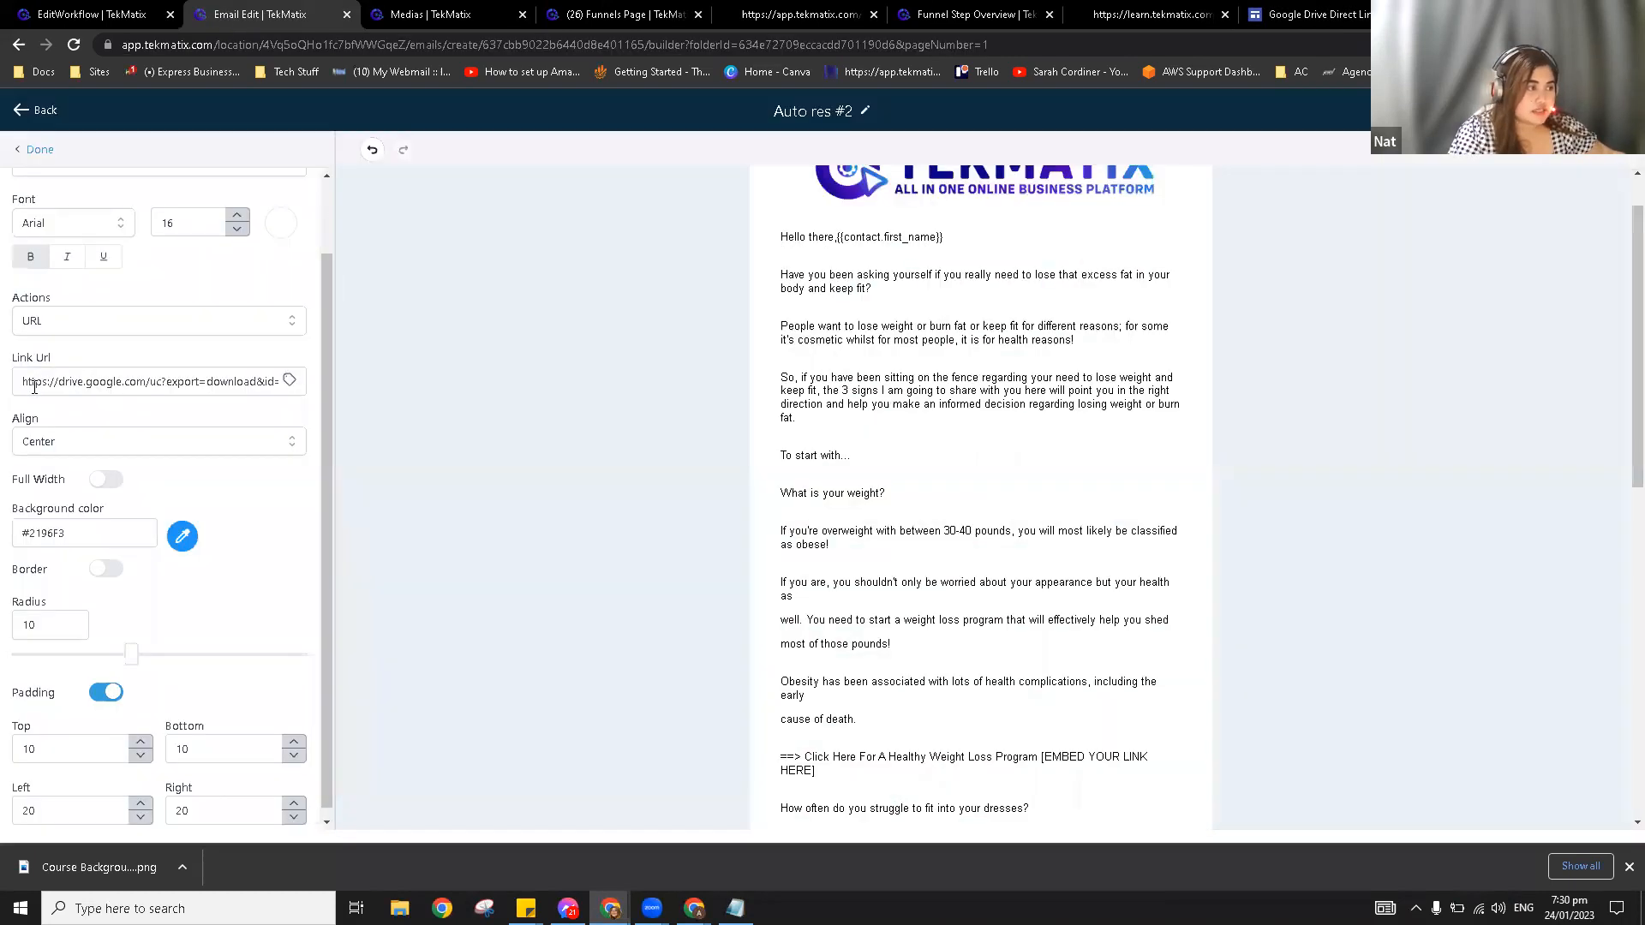
scroll(994, 724, "down", 8)
scroll(993, 724, "down", 1)
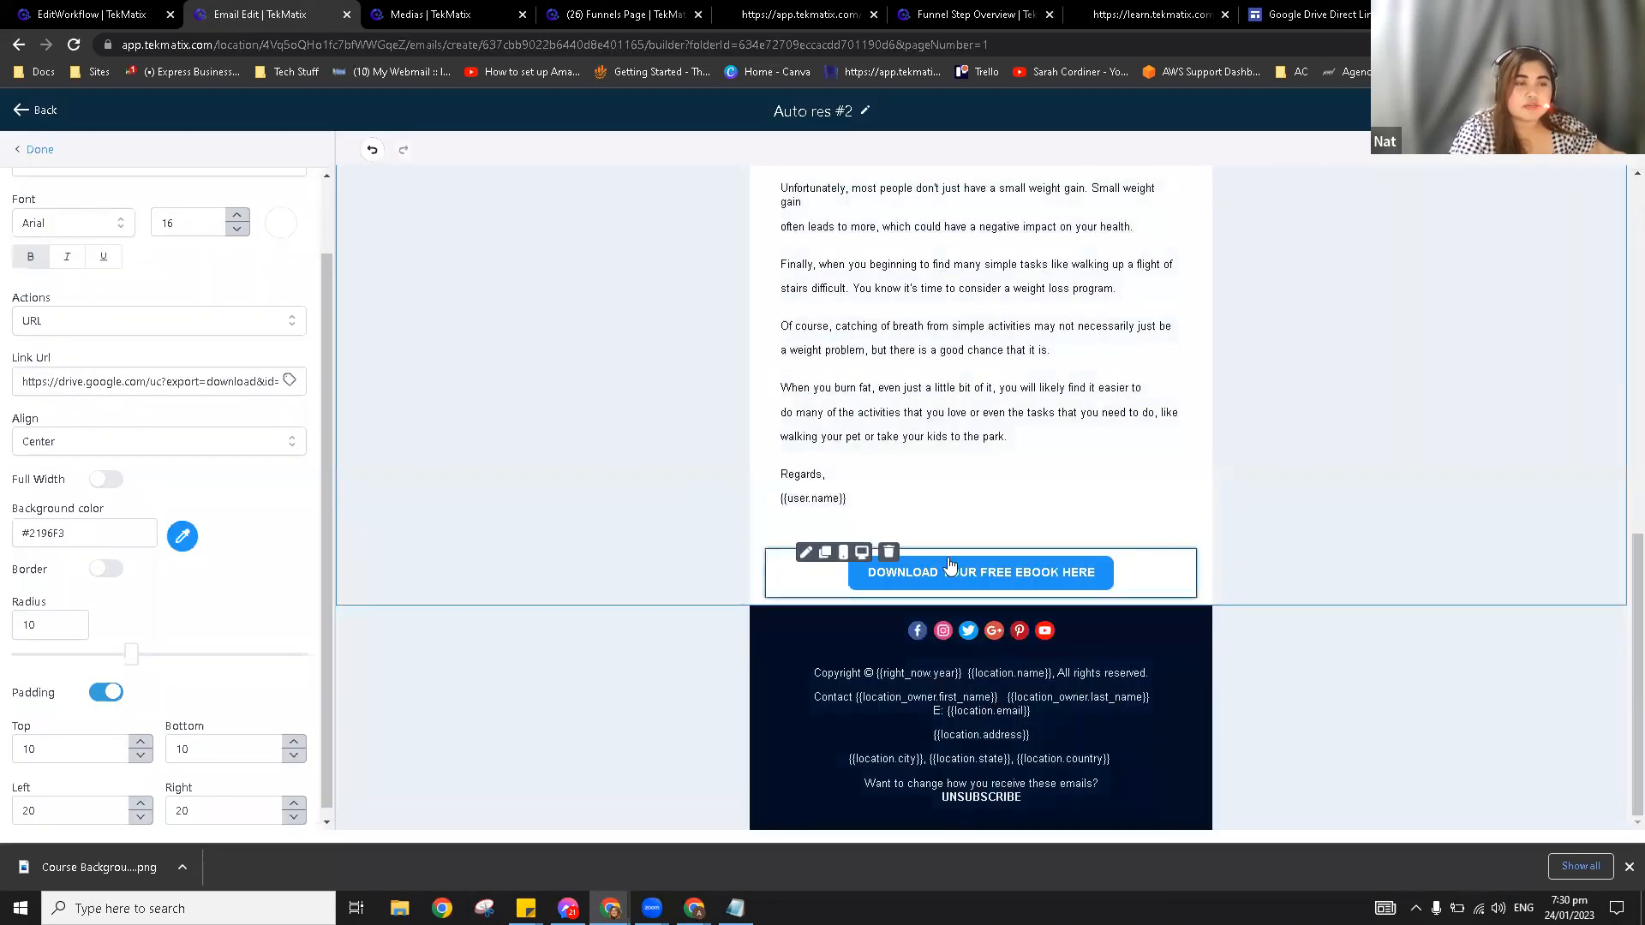
left_click(445, 458)
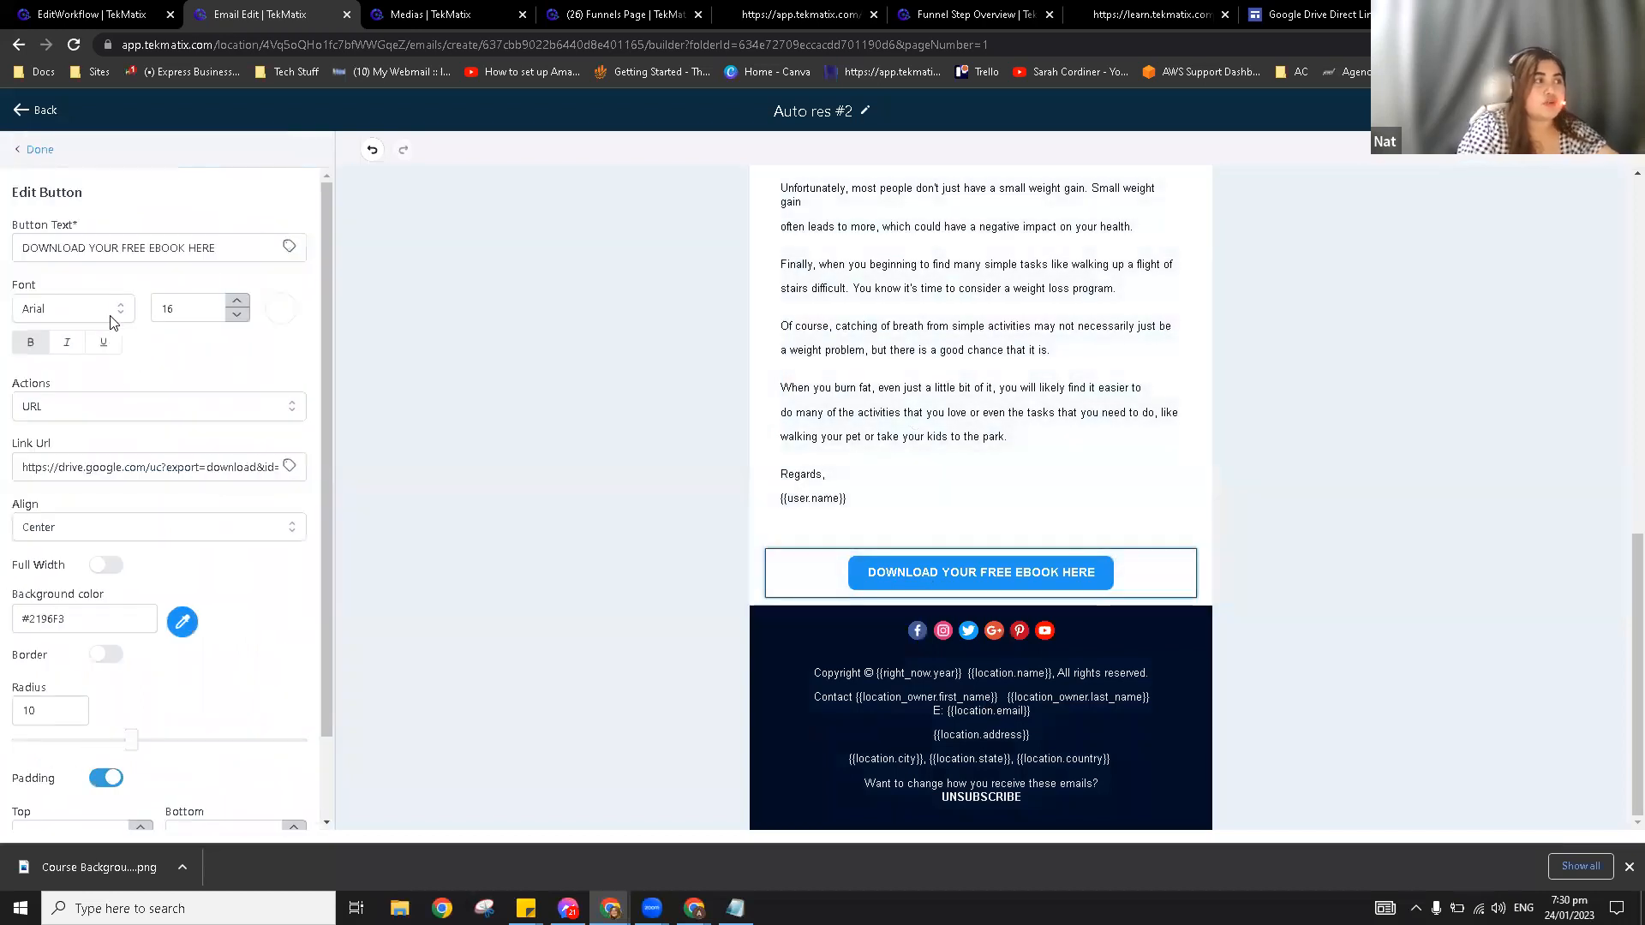
left_click(118, 408)
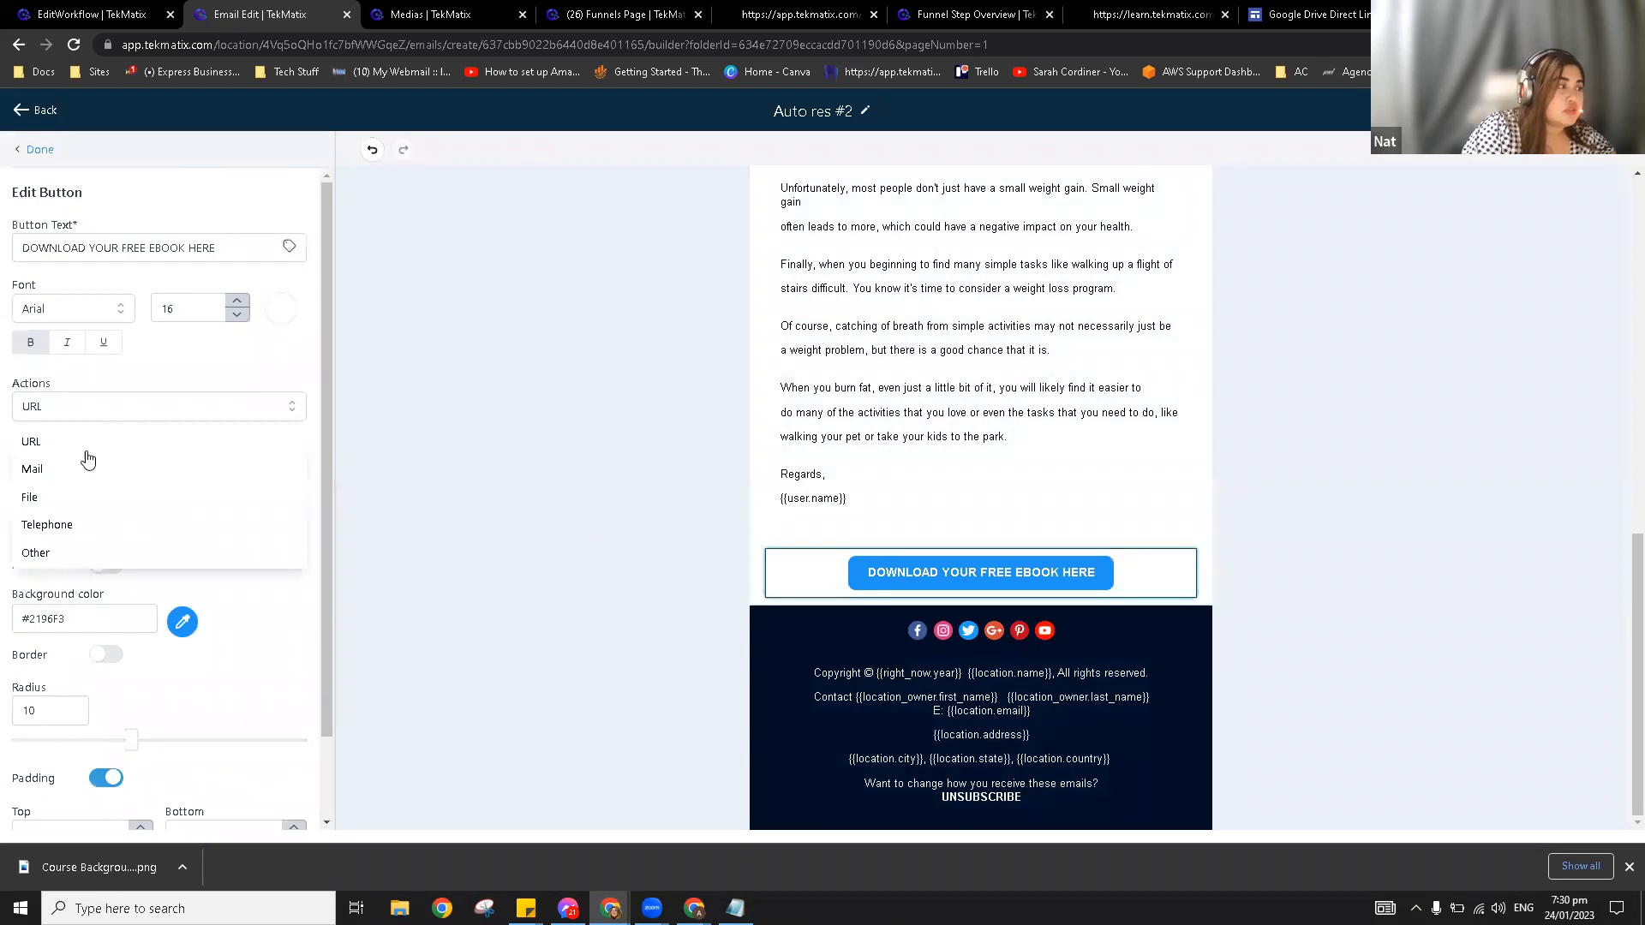
left_click(86, 493)
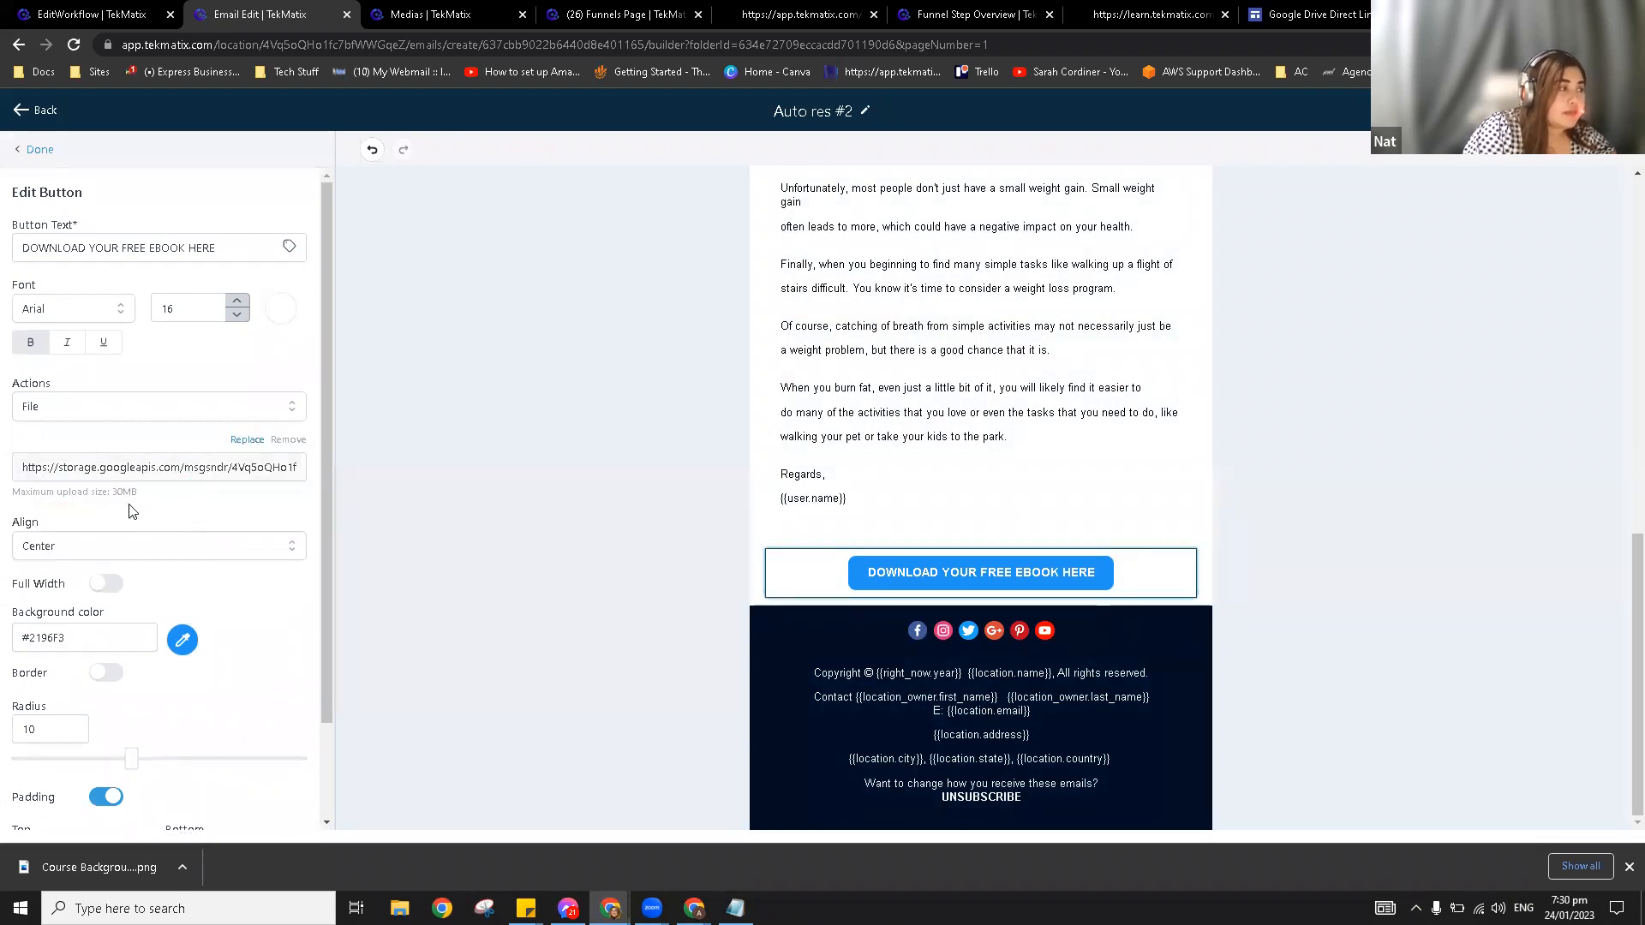
left_click(247, 440)
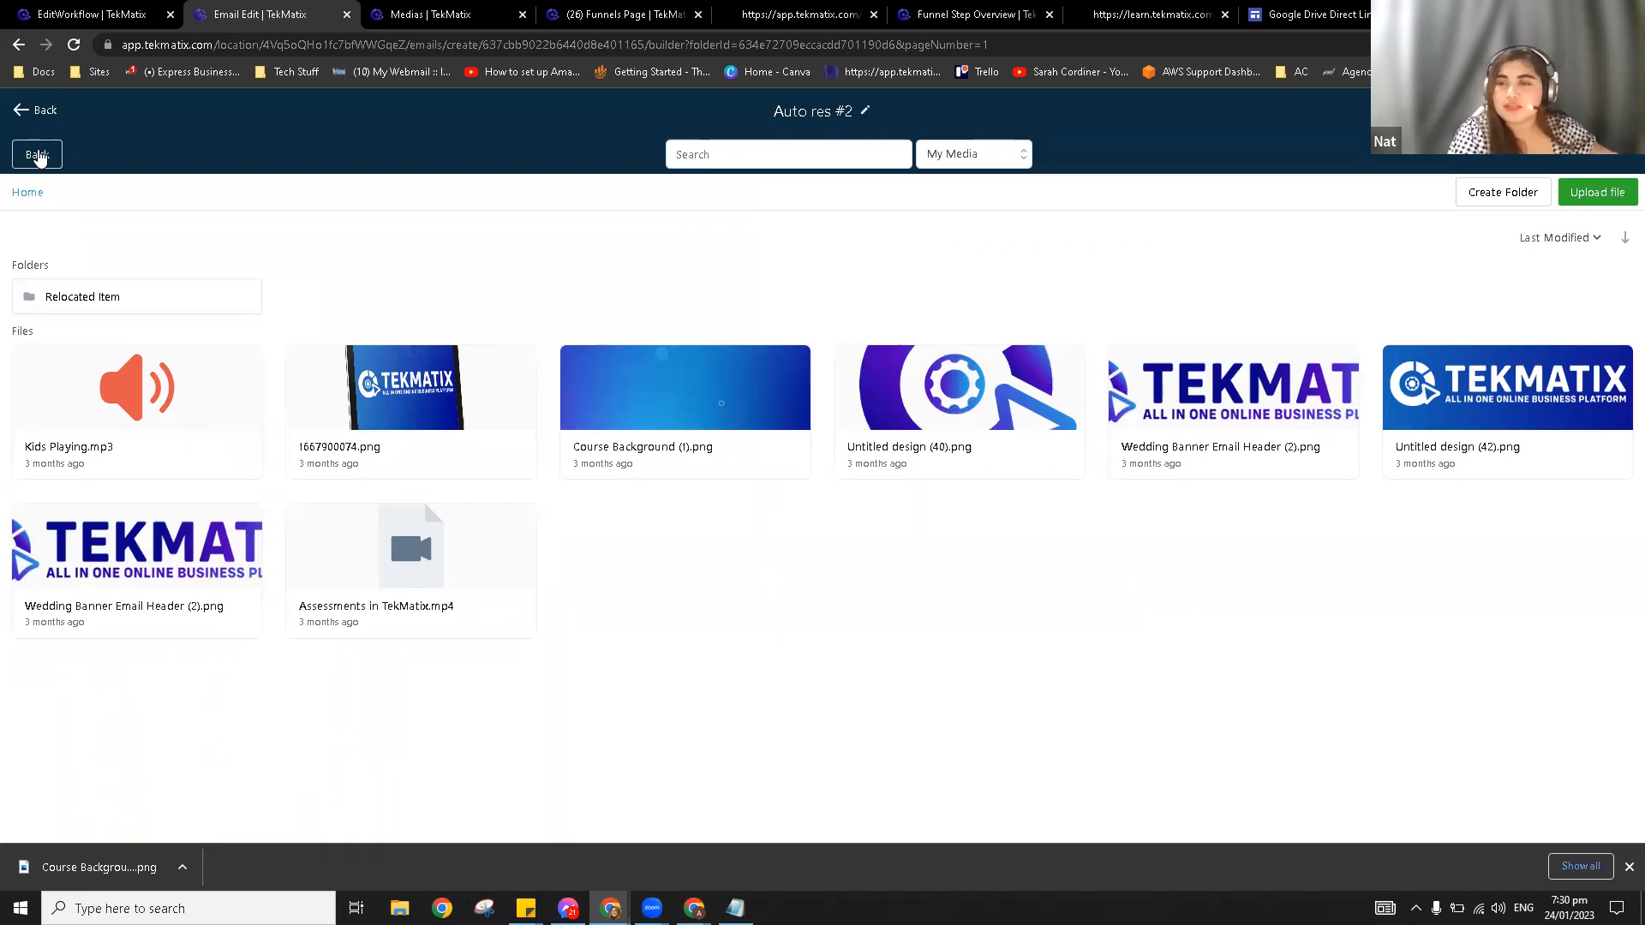
Step: Leave the email builder without saving, returning to the 0.1 Master Template email list
left_click(40, 157)
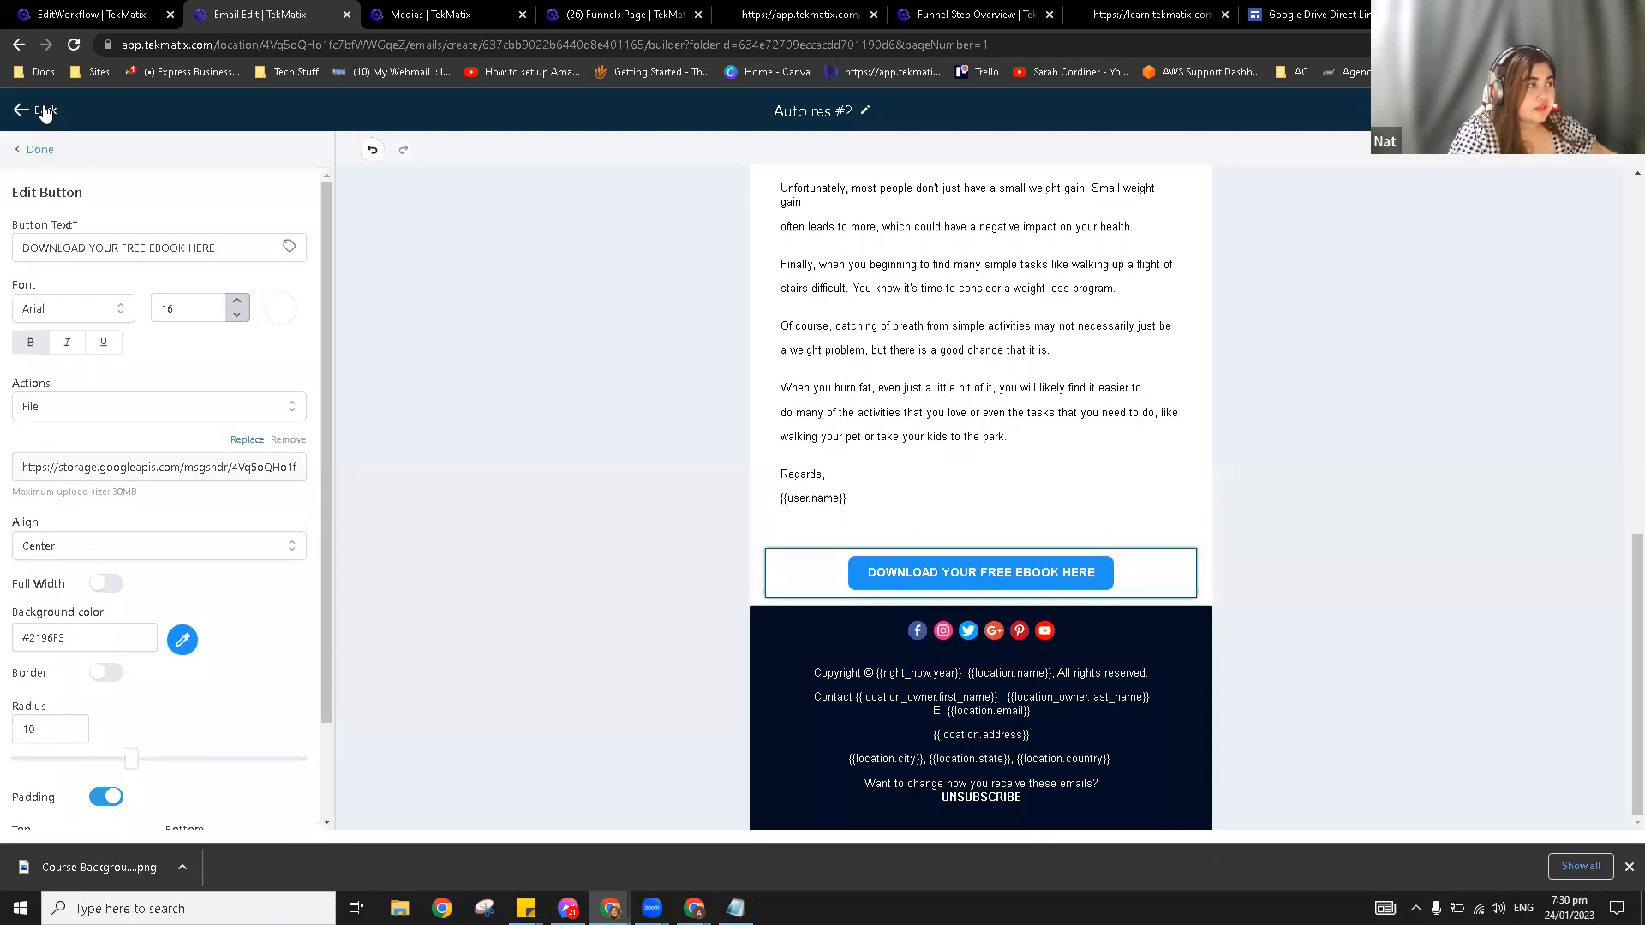
left_click(45, 112)
left_click(900, 162)
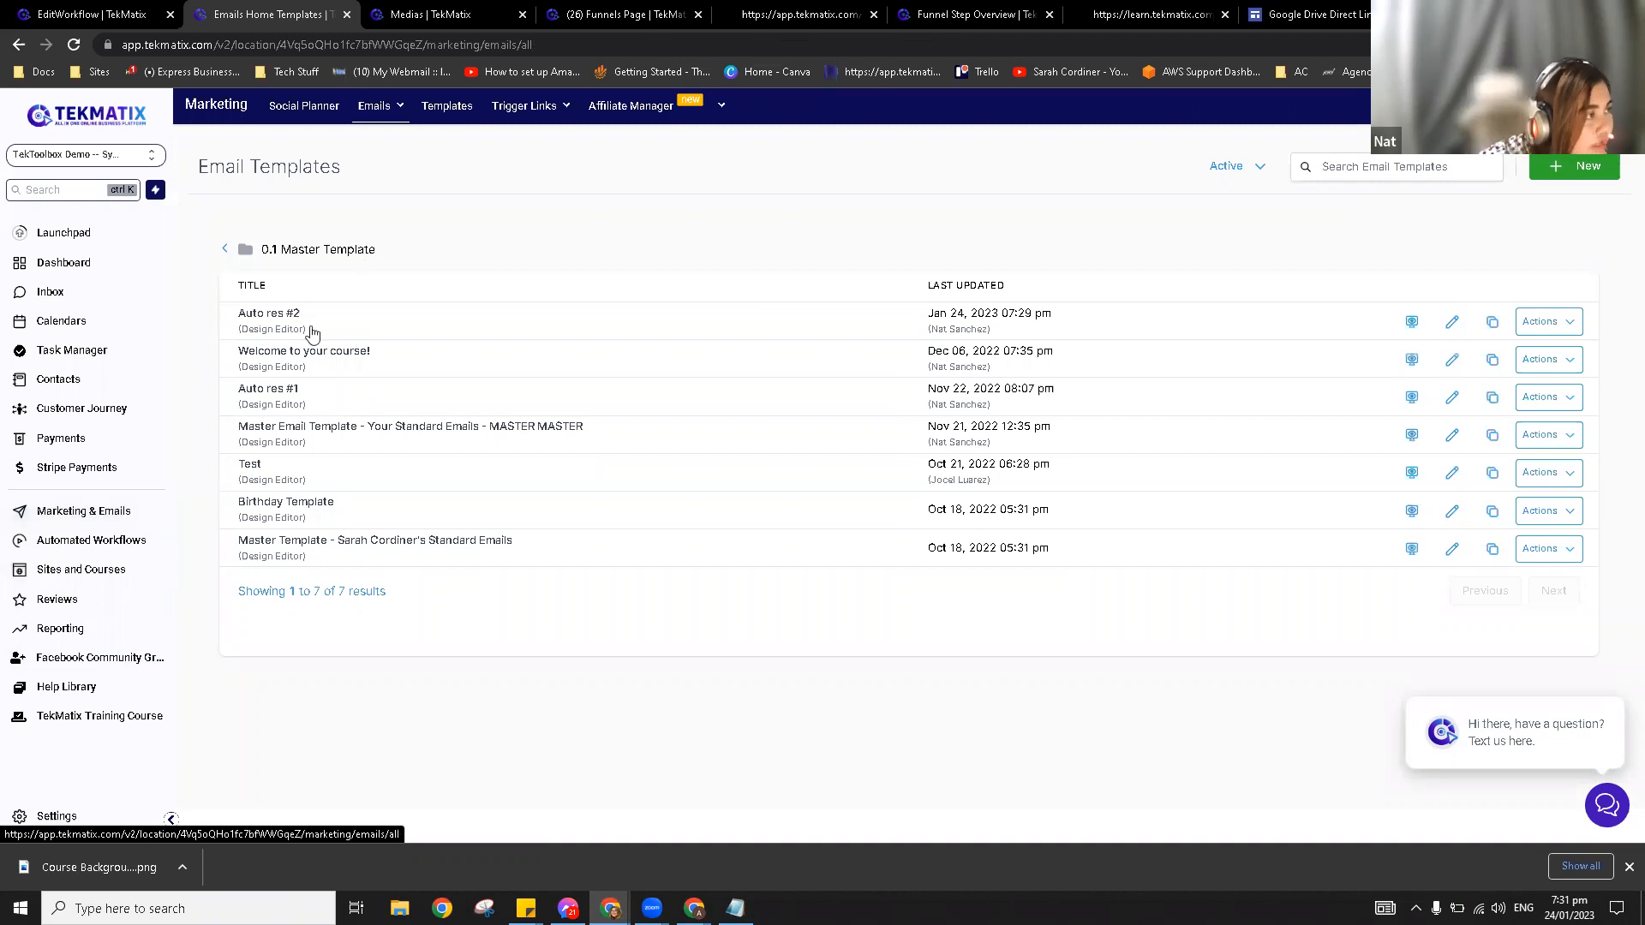
Step: Open the Forms Builder list under Sites
left_click(79, 572)
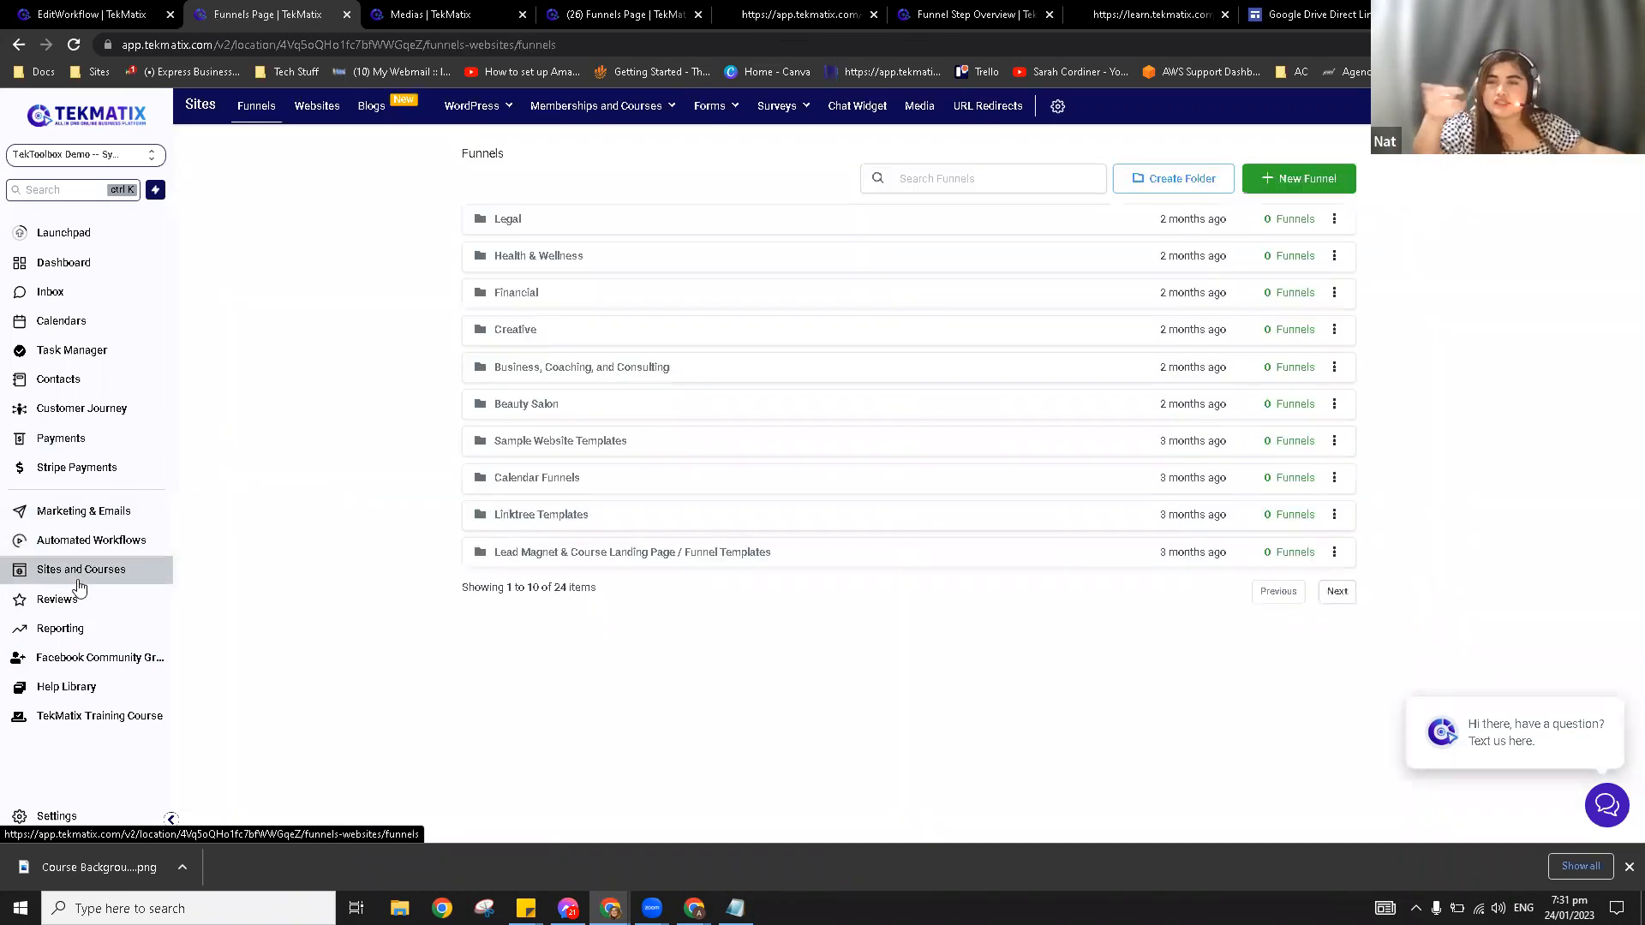
mouse_move(711, 108)
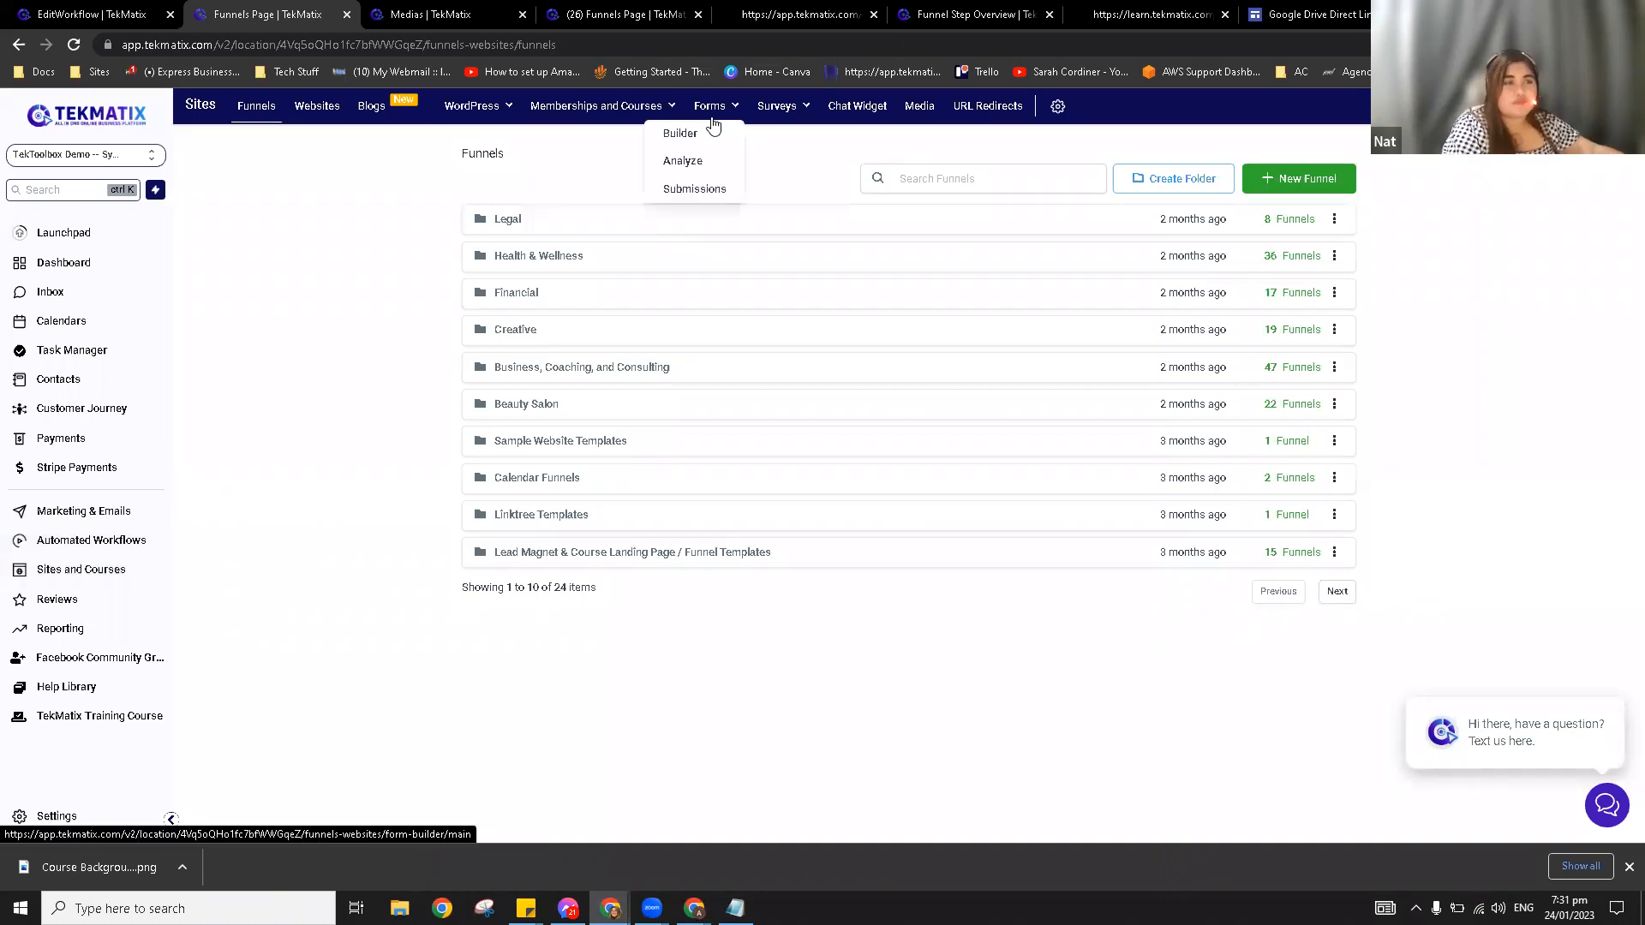
left_click(698, 137)
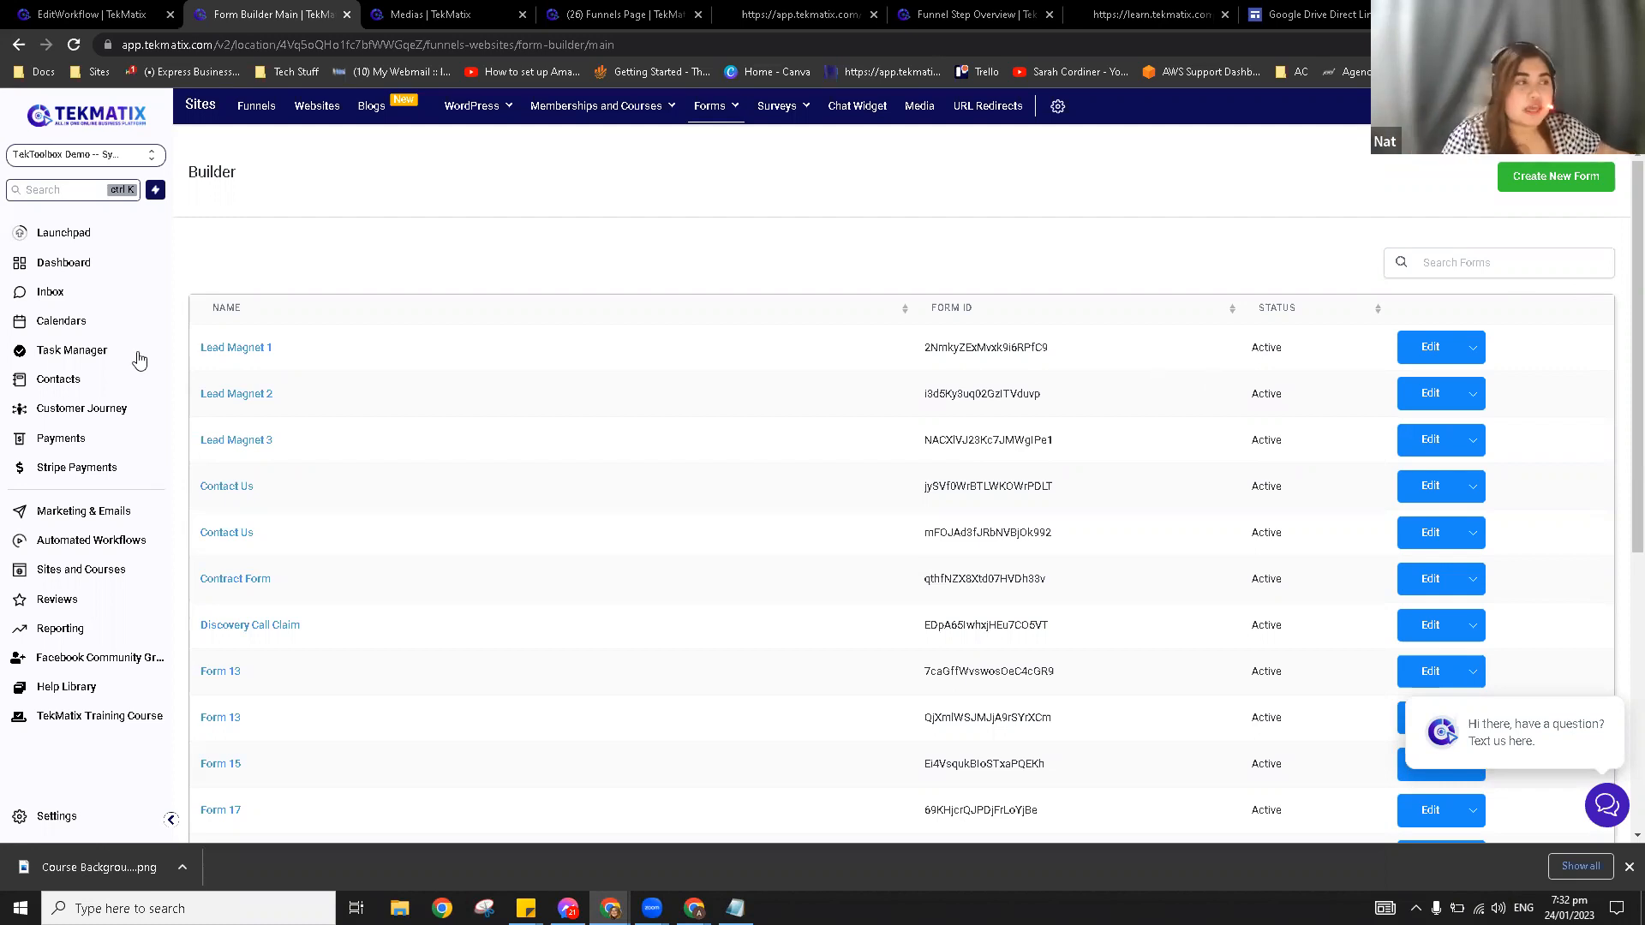
Step: Visit company settings, go back, then open the Contacts list
left_click(54, 818)
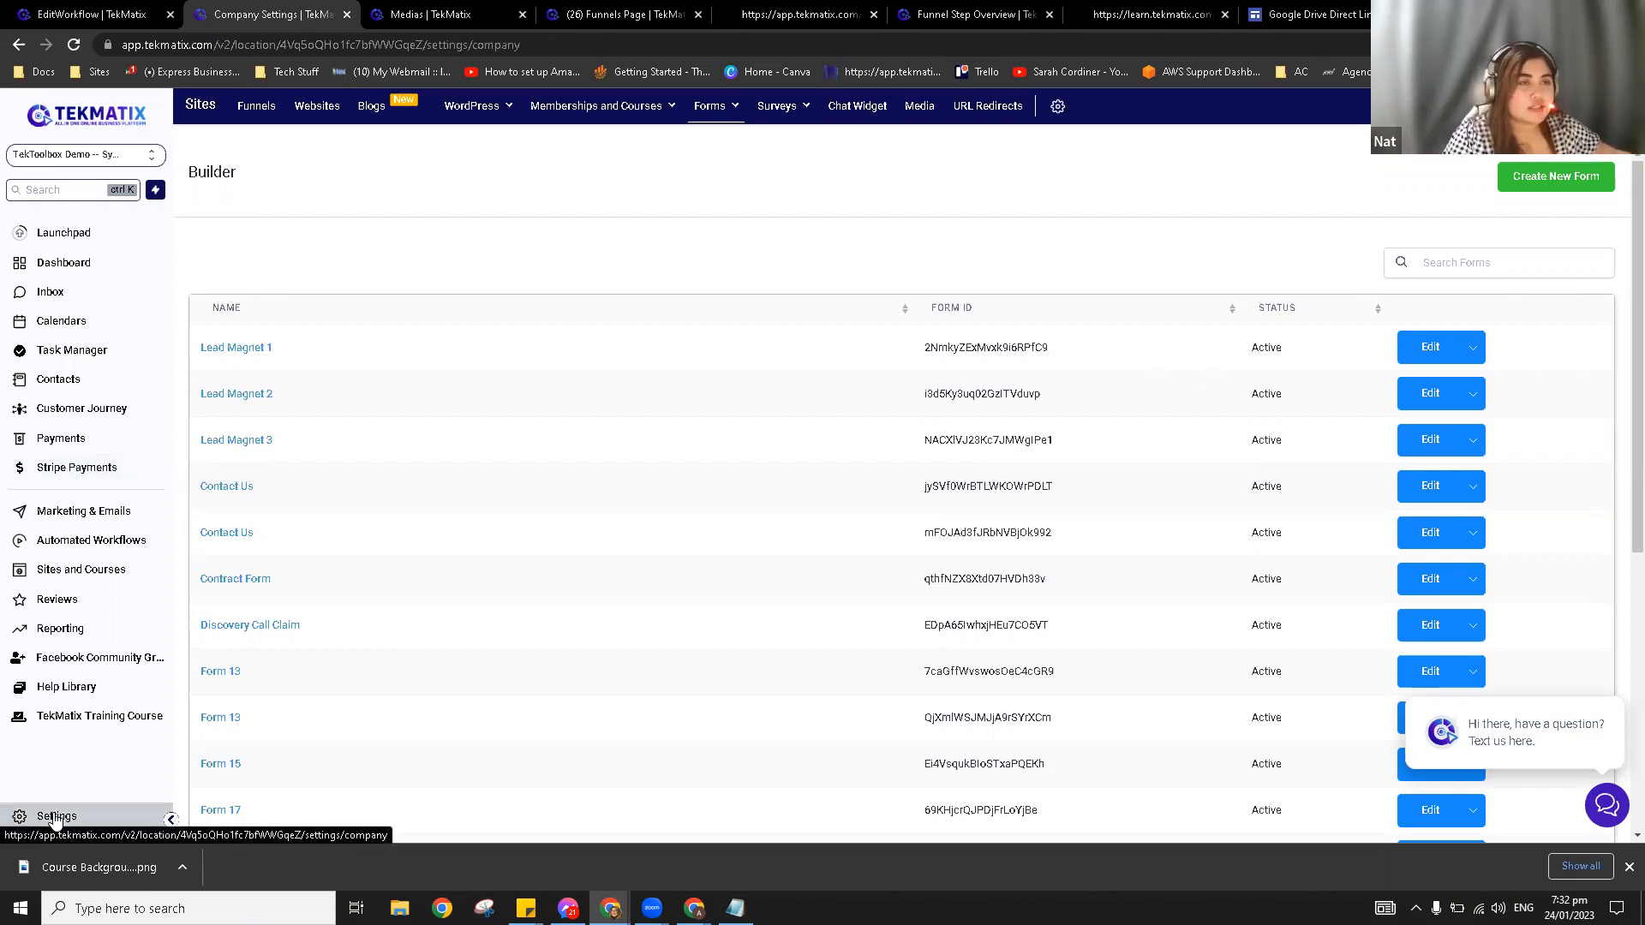
left_click(34, 235)
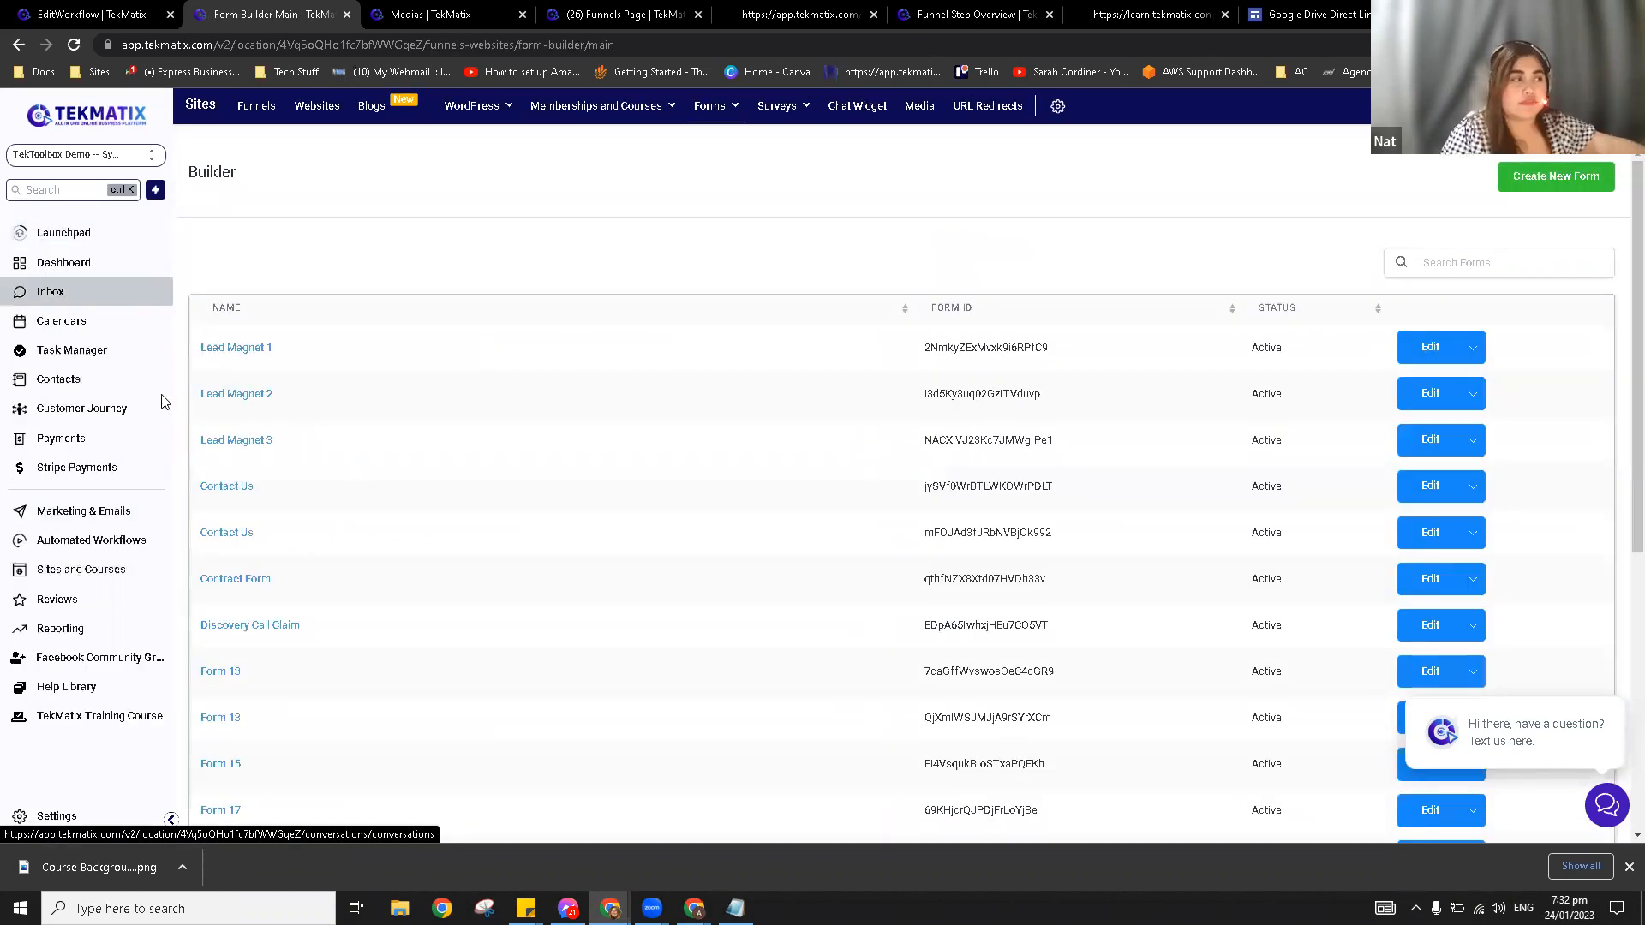
left_click(91, 385)
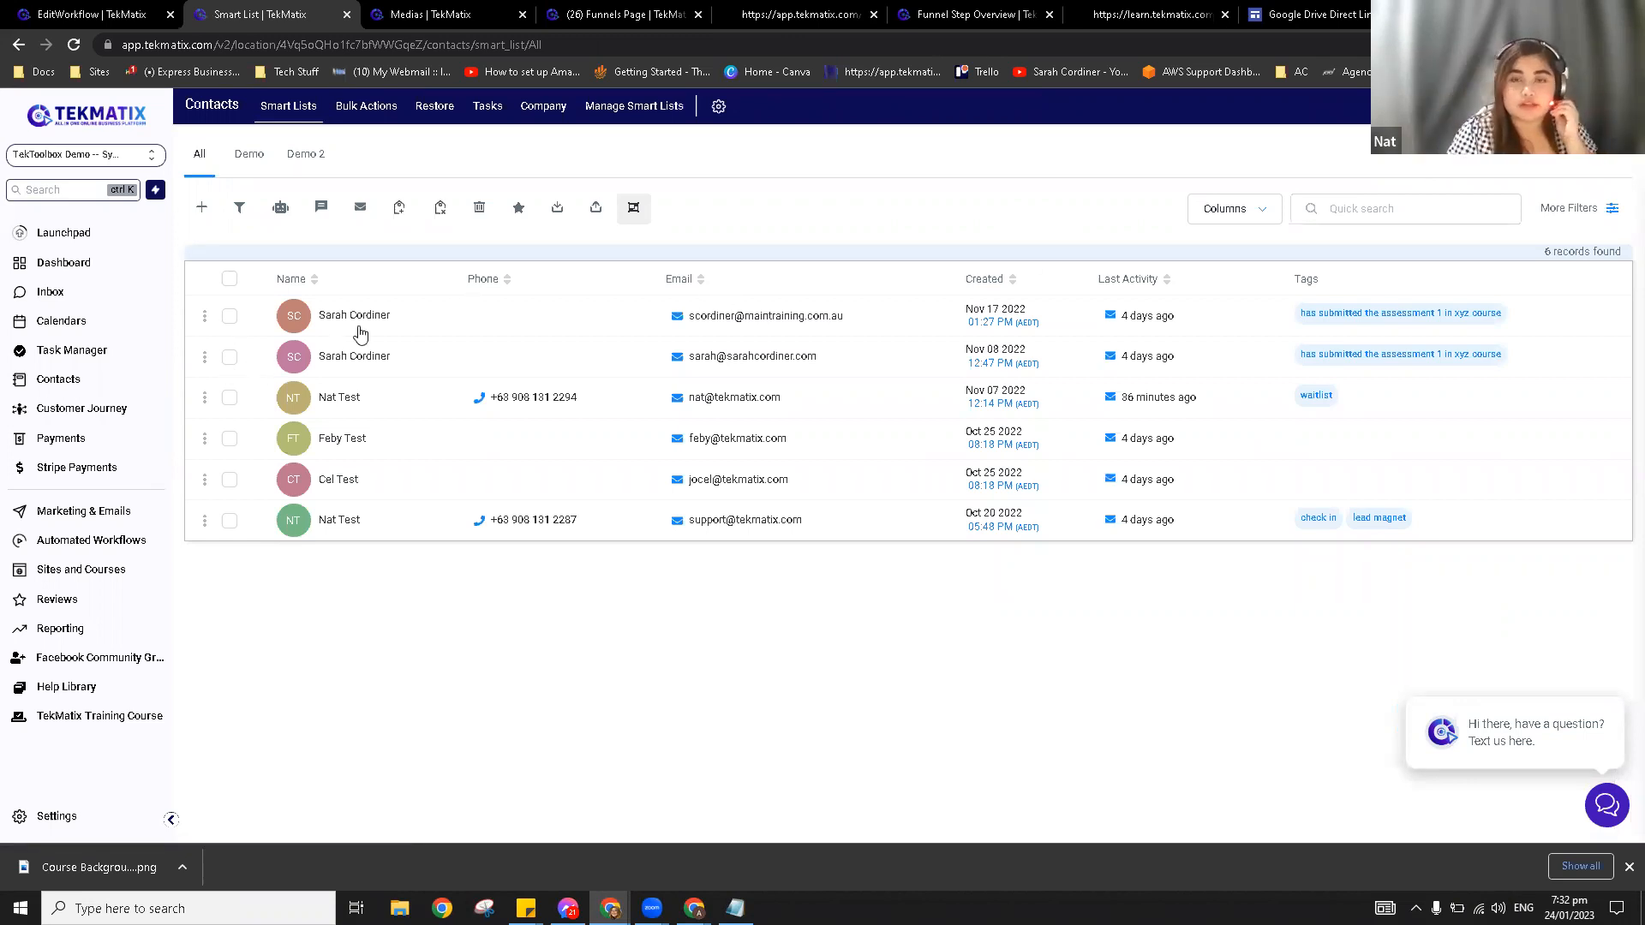
Step: Open the third contact and collapse its Contact, Additional Info, Campaigns / Workflows and Tags sections
left_click(331, 409)
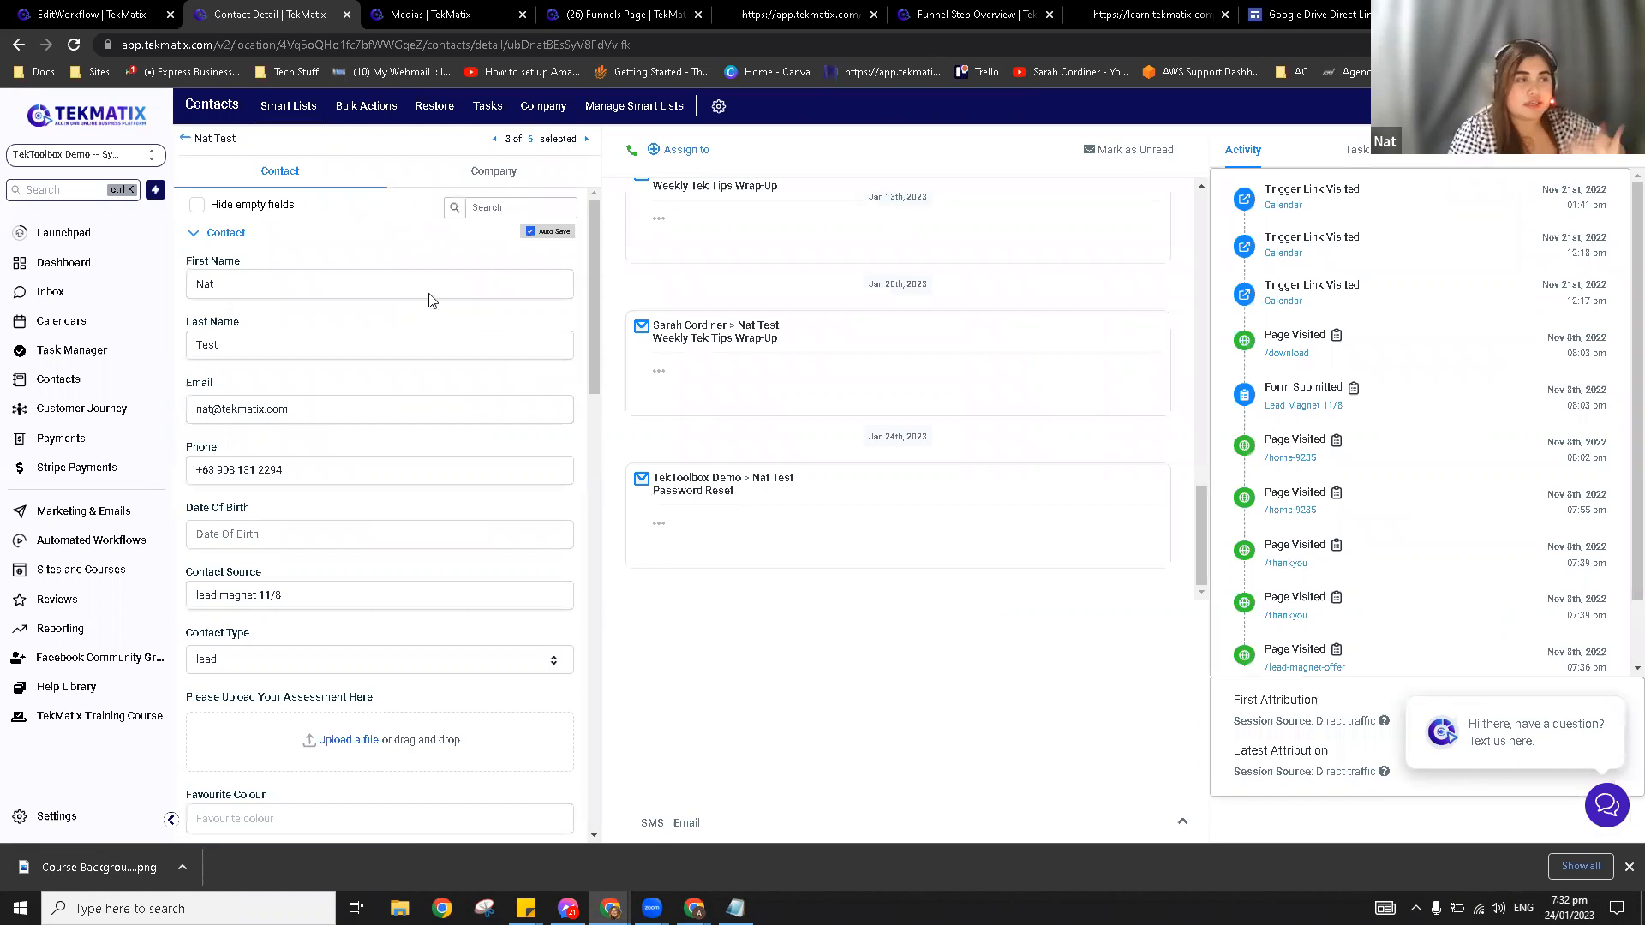
left_click(218, 243)
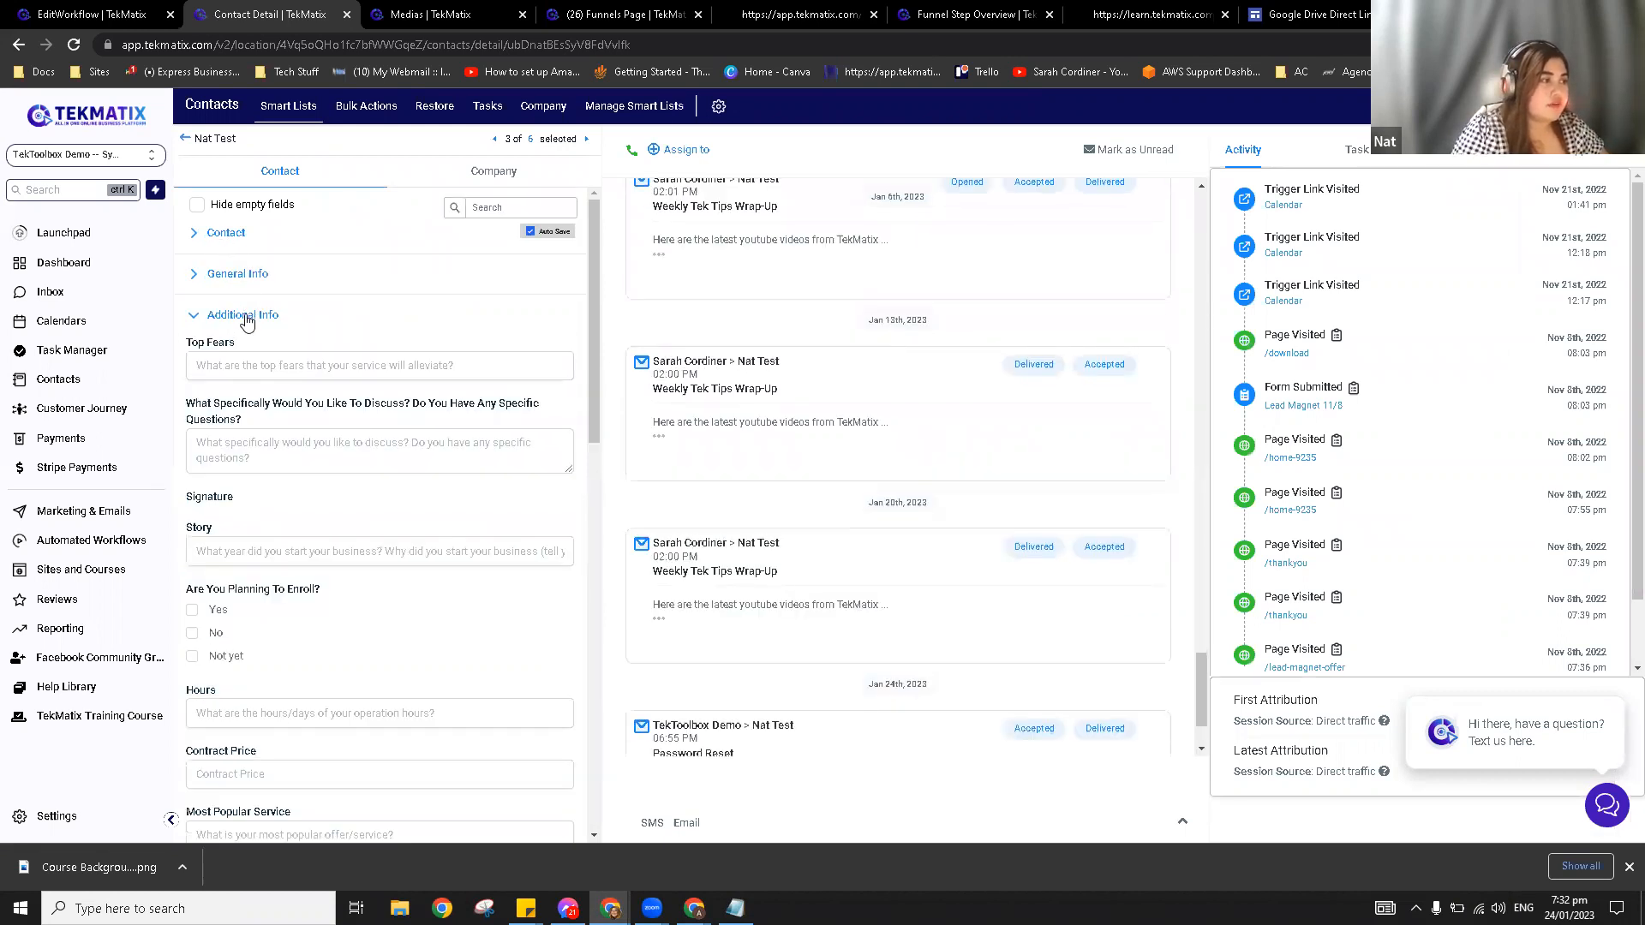
left_click(244, 317)
scroll(257, 462, "down", 3)
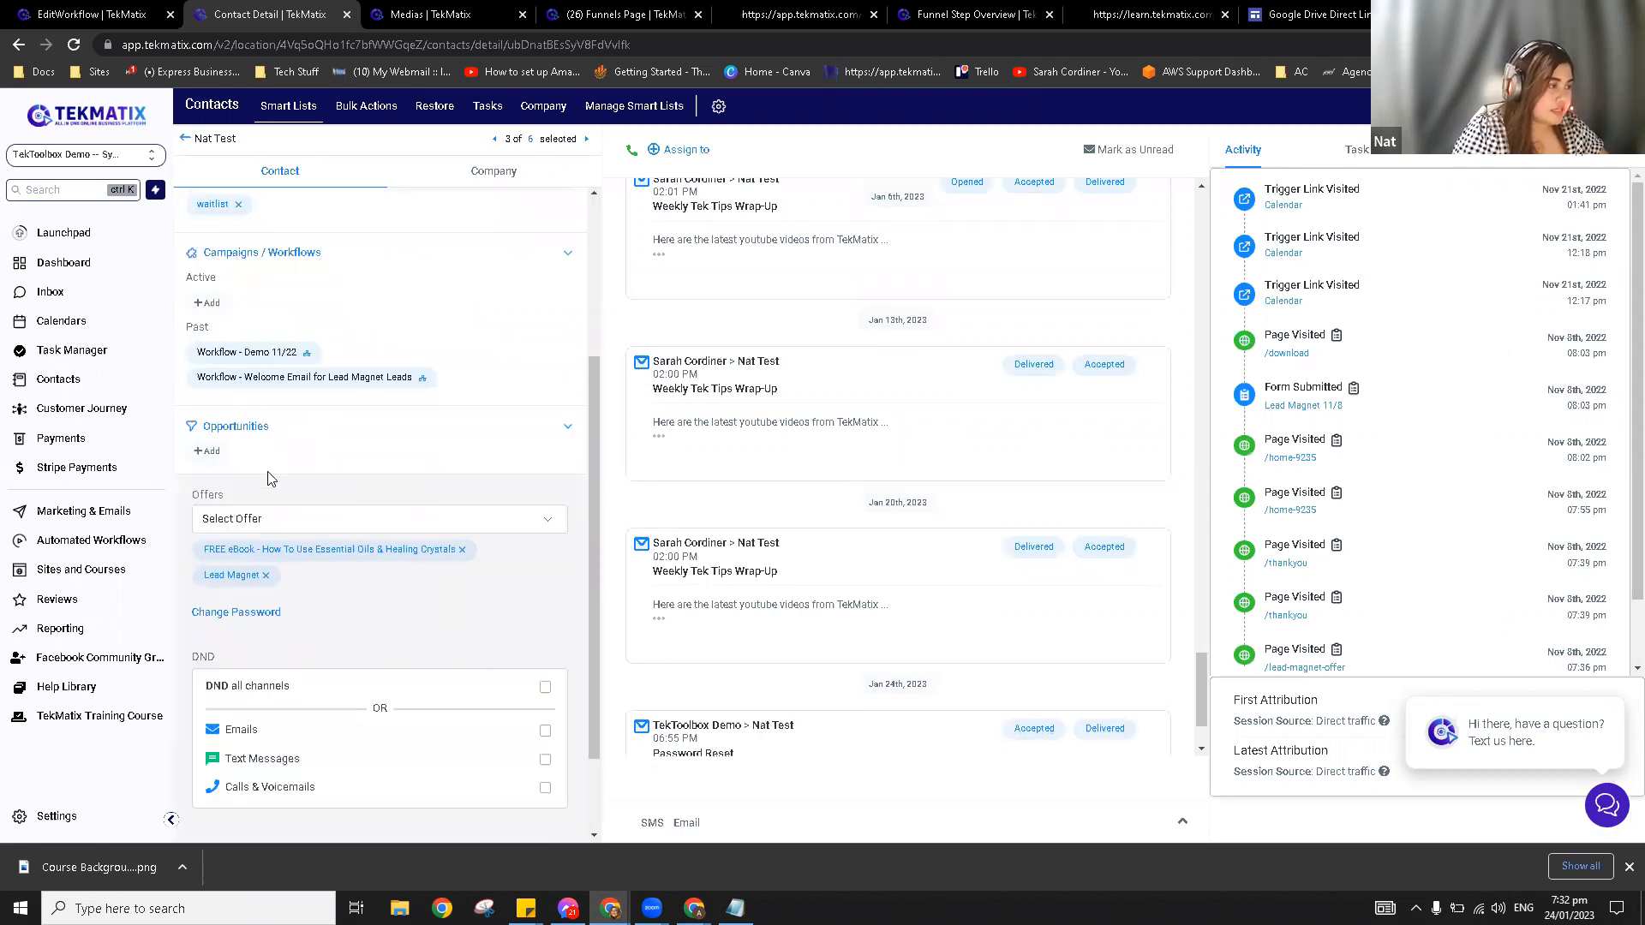
scroll(268, 478, "up", 2)
left_click(239, 425)
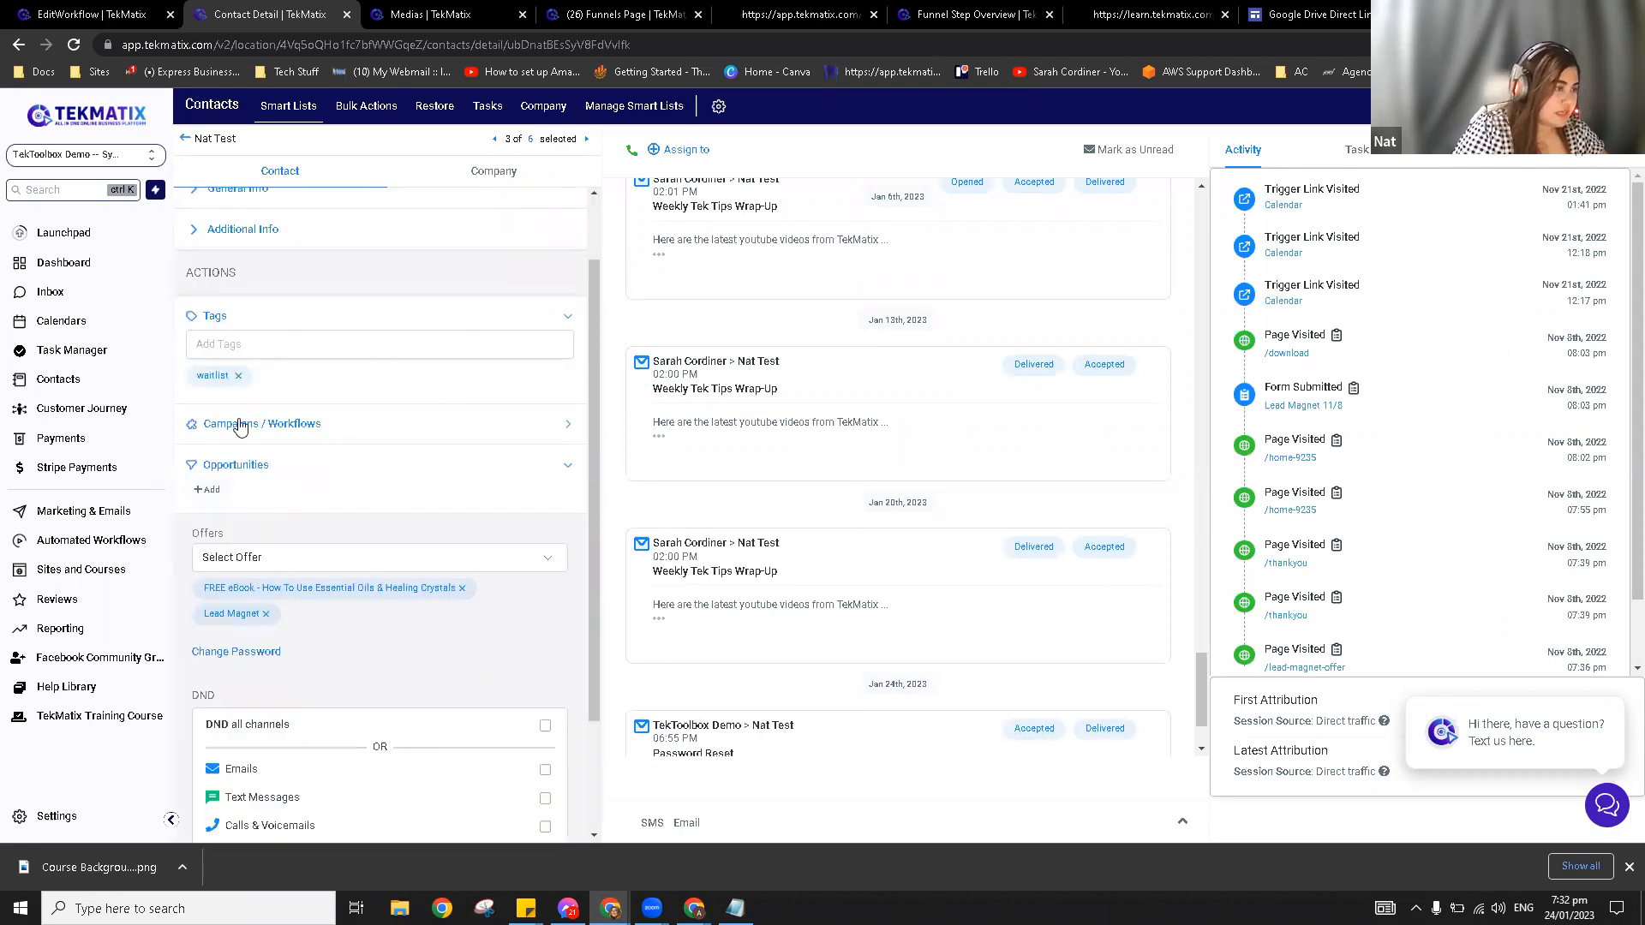
left_click(495, 323)
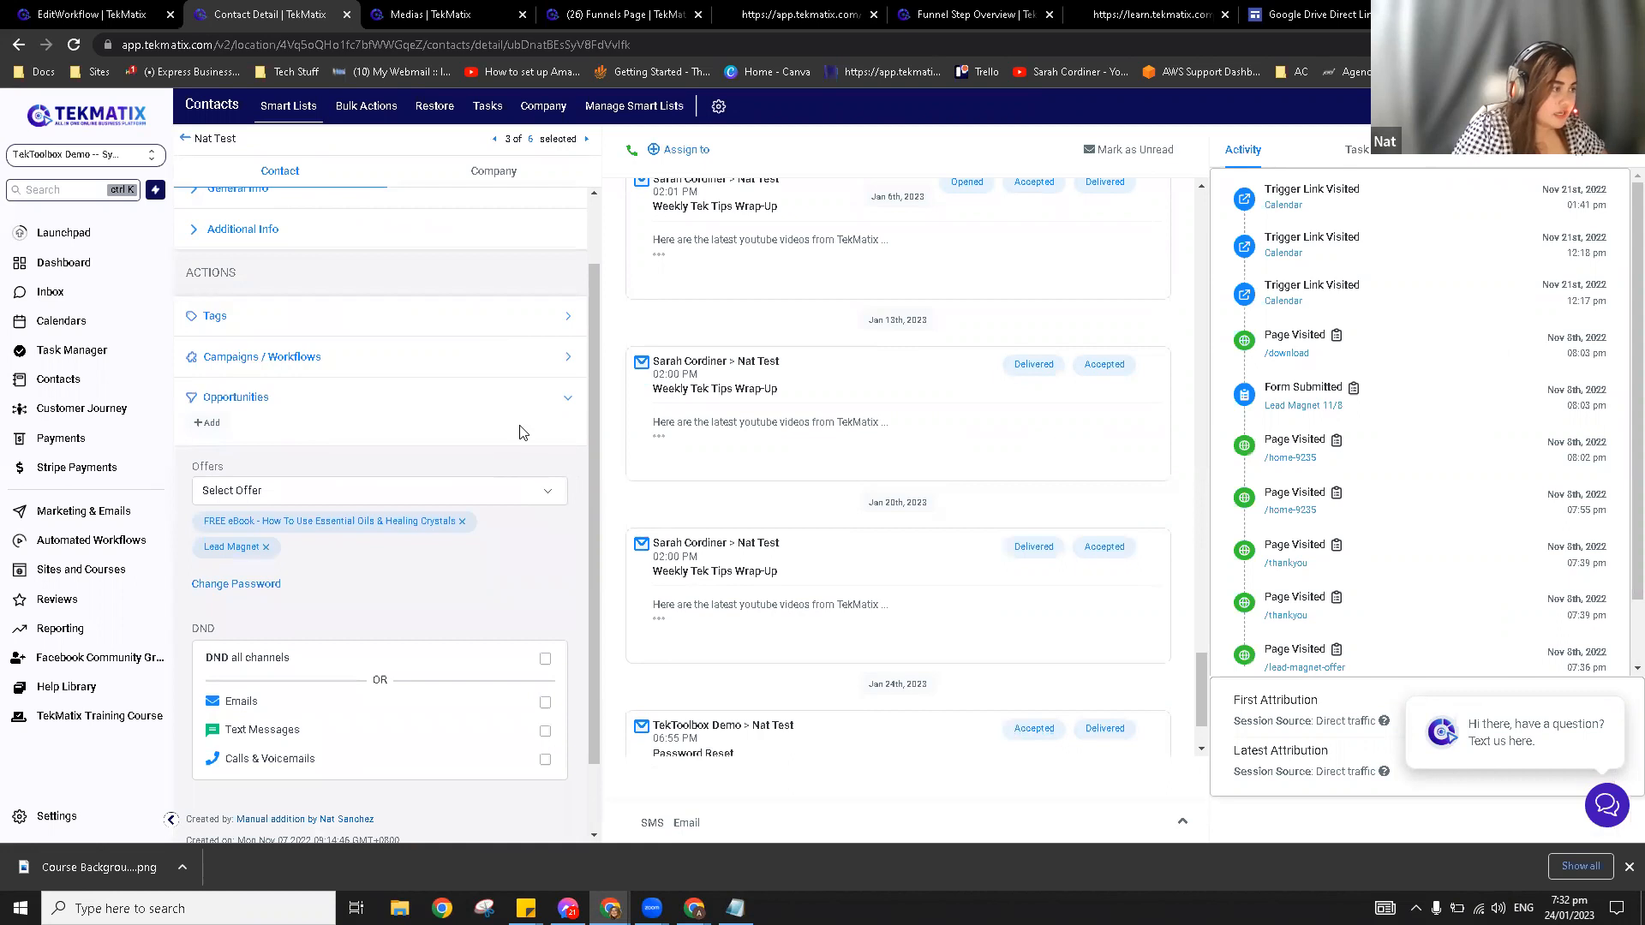
scroll(470, 699, "down", 1)
scroll(500, 708, "up", 2)
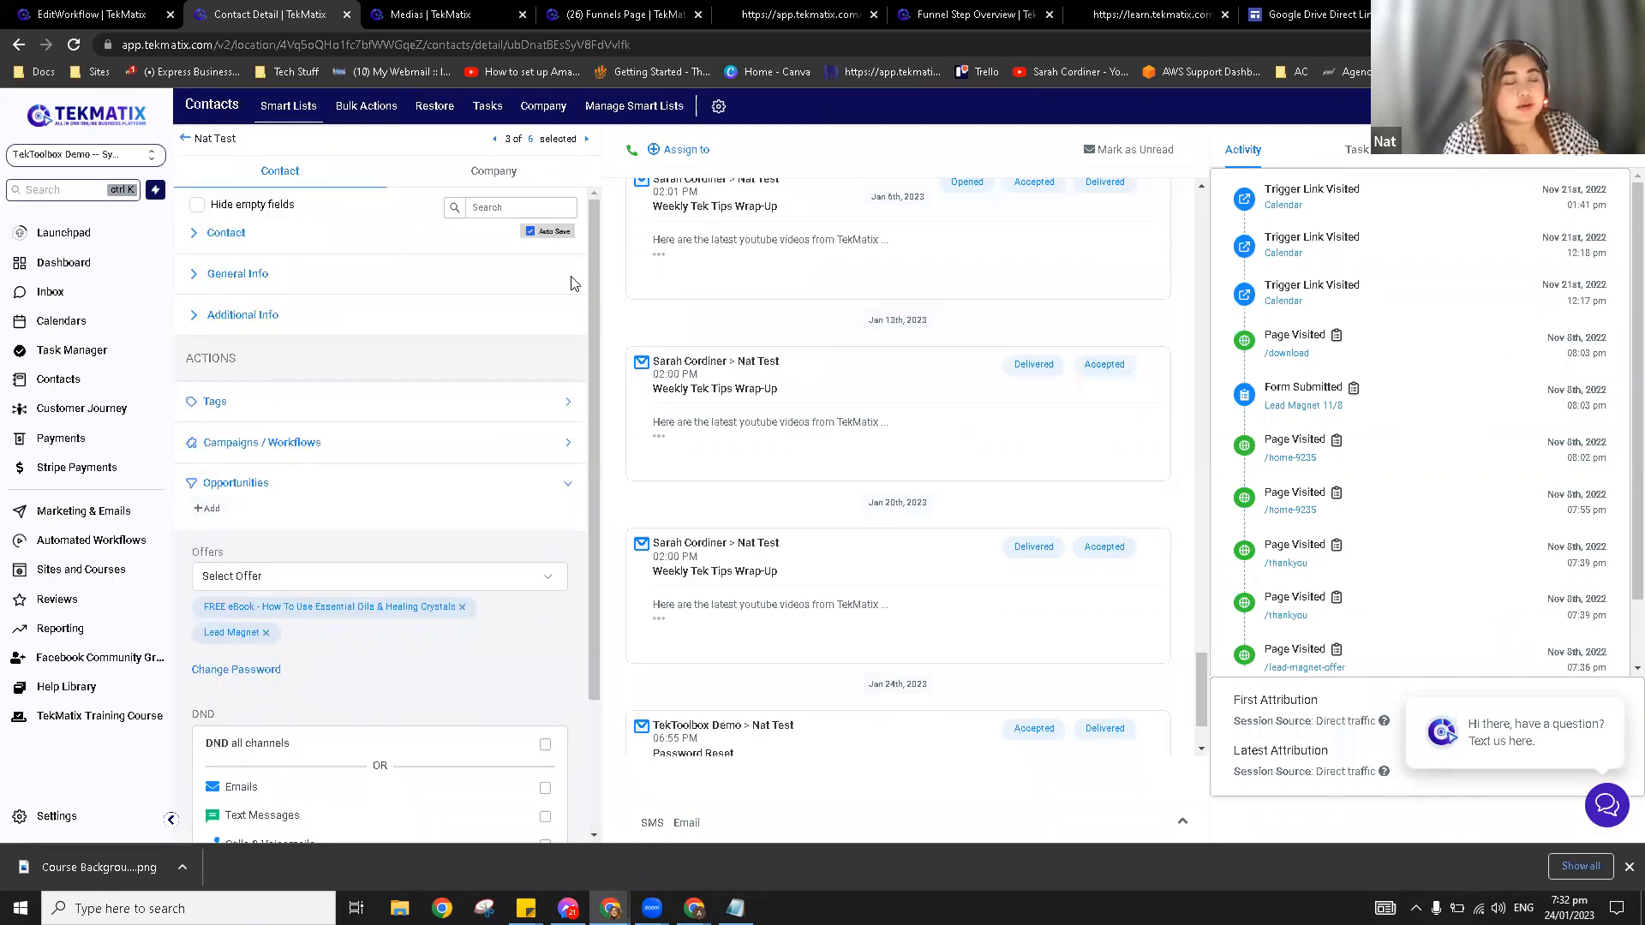
Step: Expand and re-collapse the Contact, General Info and Additional Info sections to review their fields
left_click(230, 236)
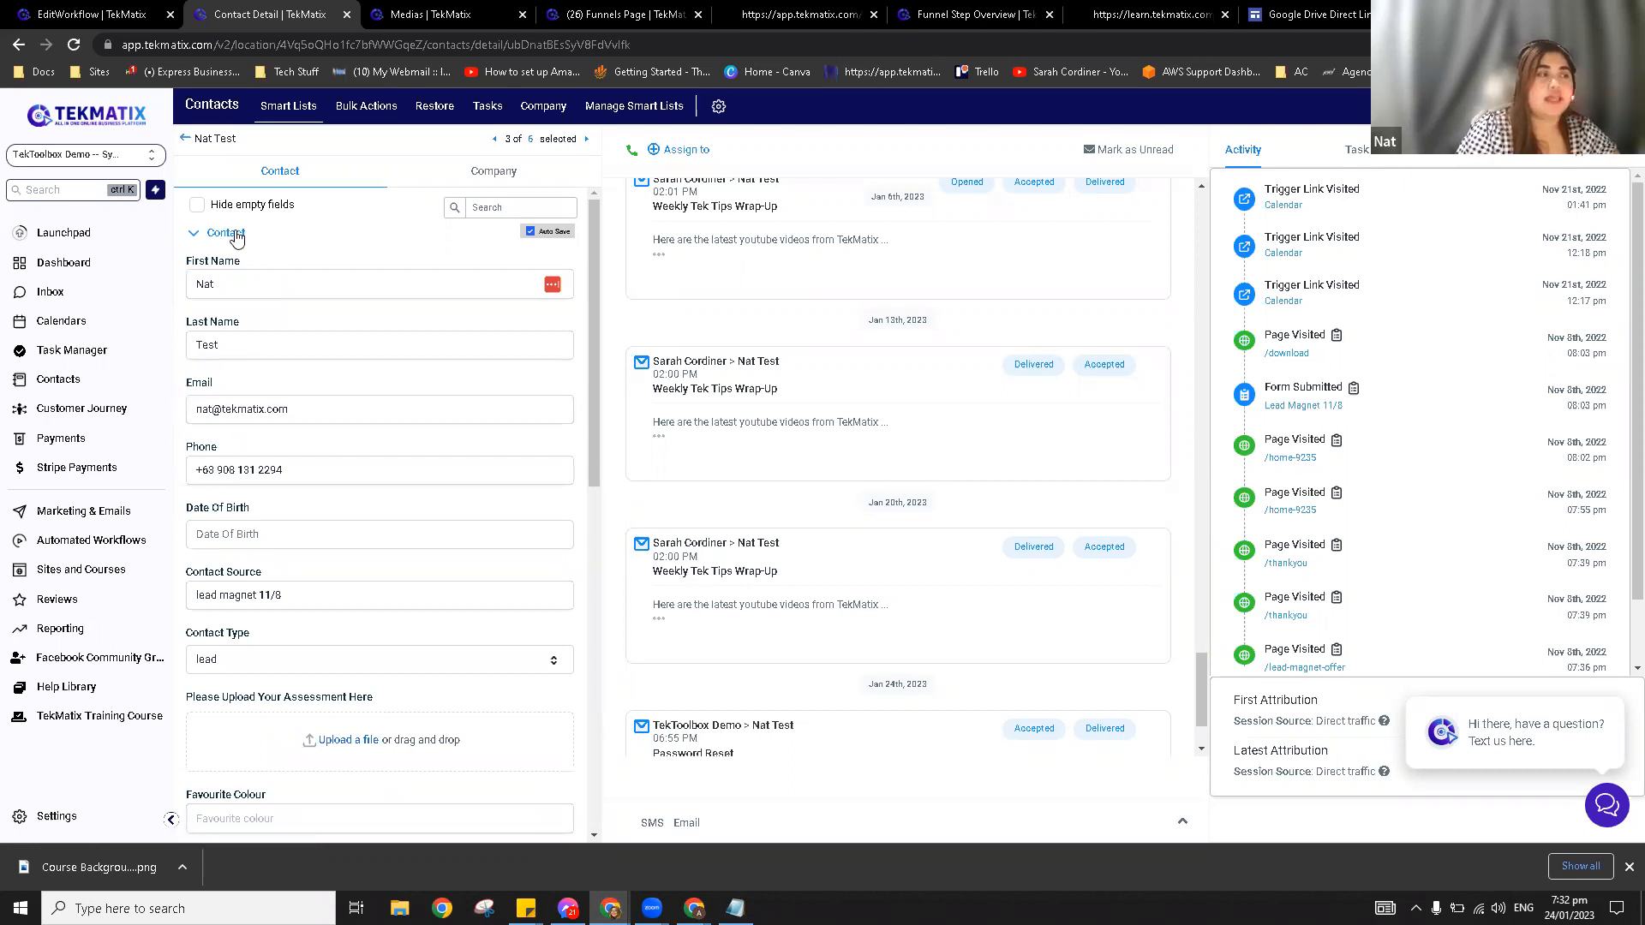
left_click(238, 239)
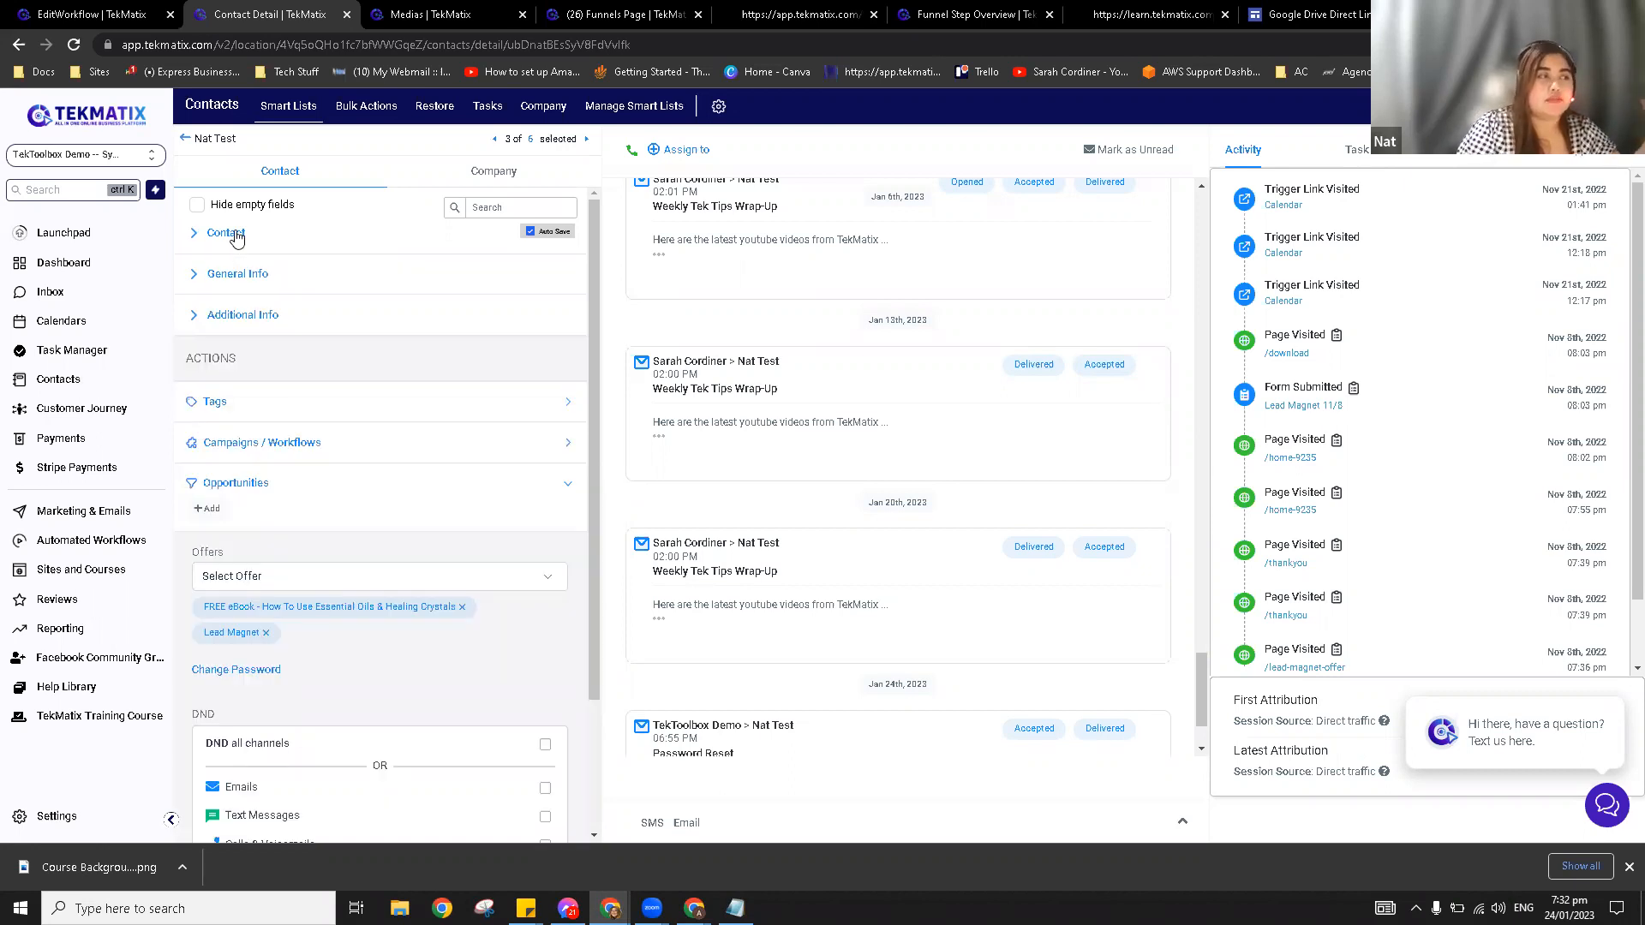
left_click(237, 278)
scroll(279, 455, "down", 4)
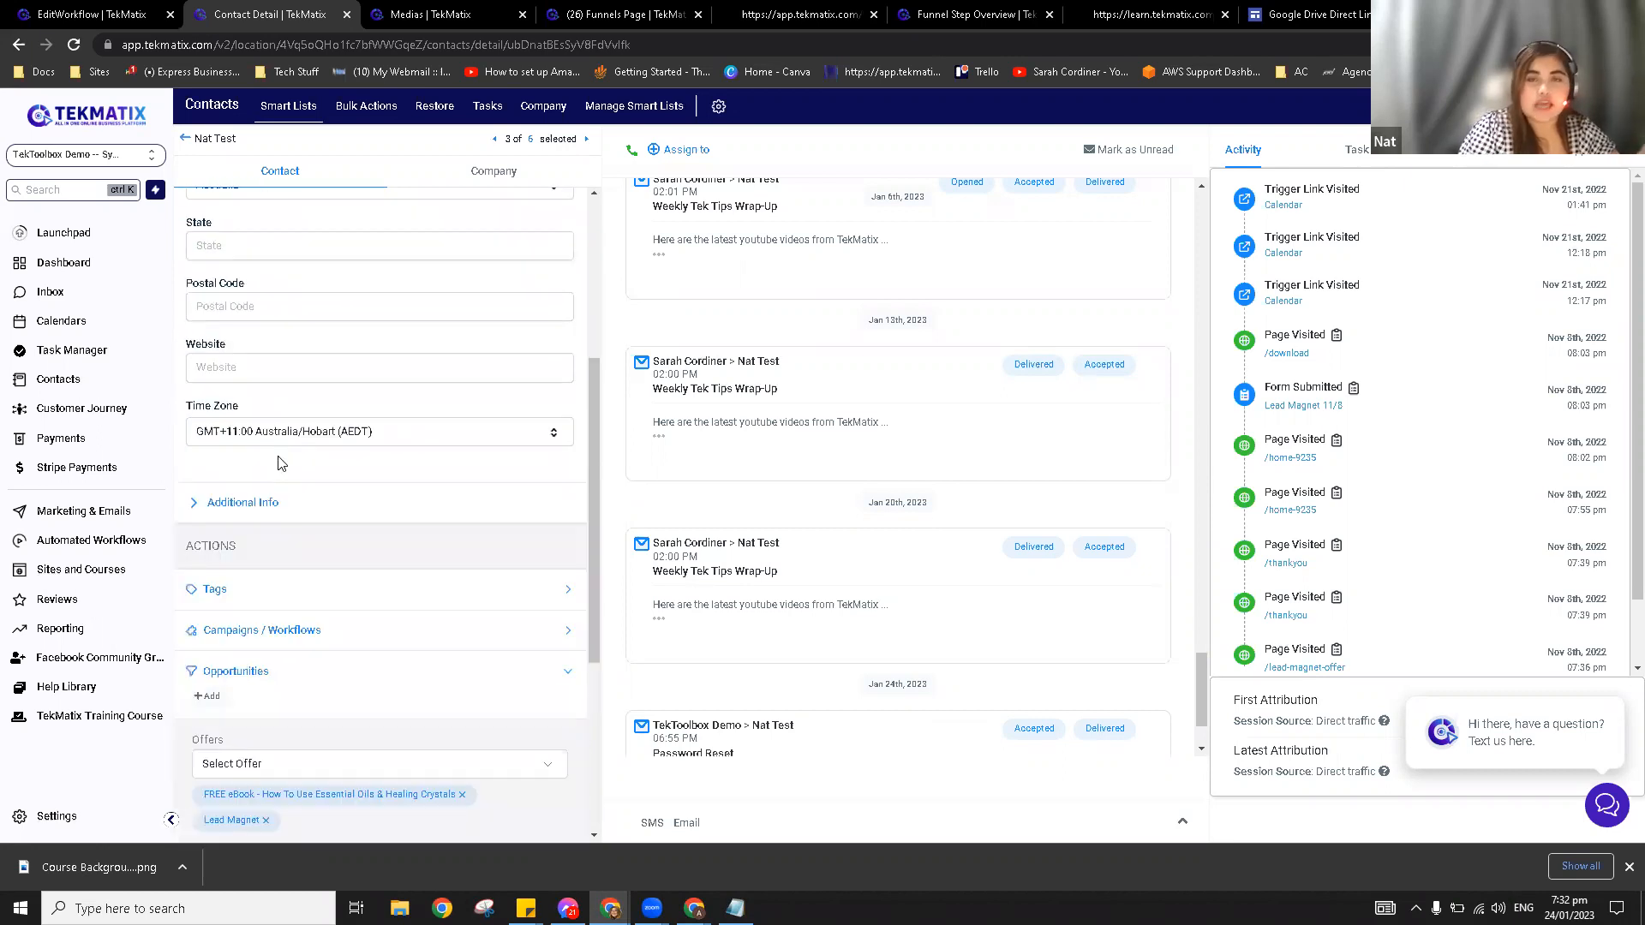
scroll(282, 464, "up", 4)
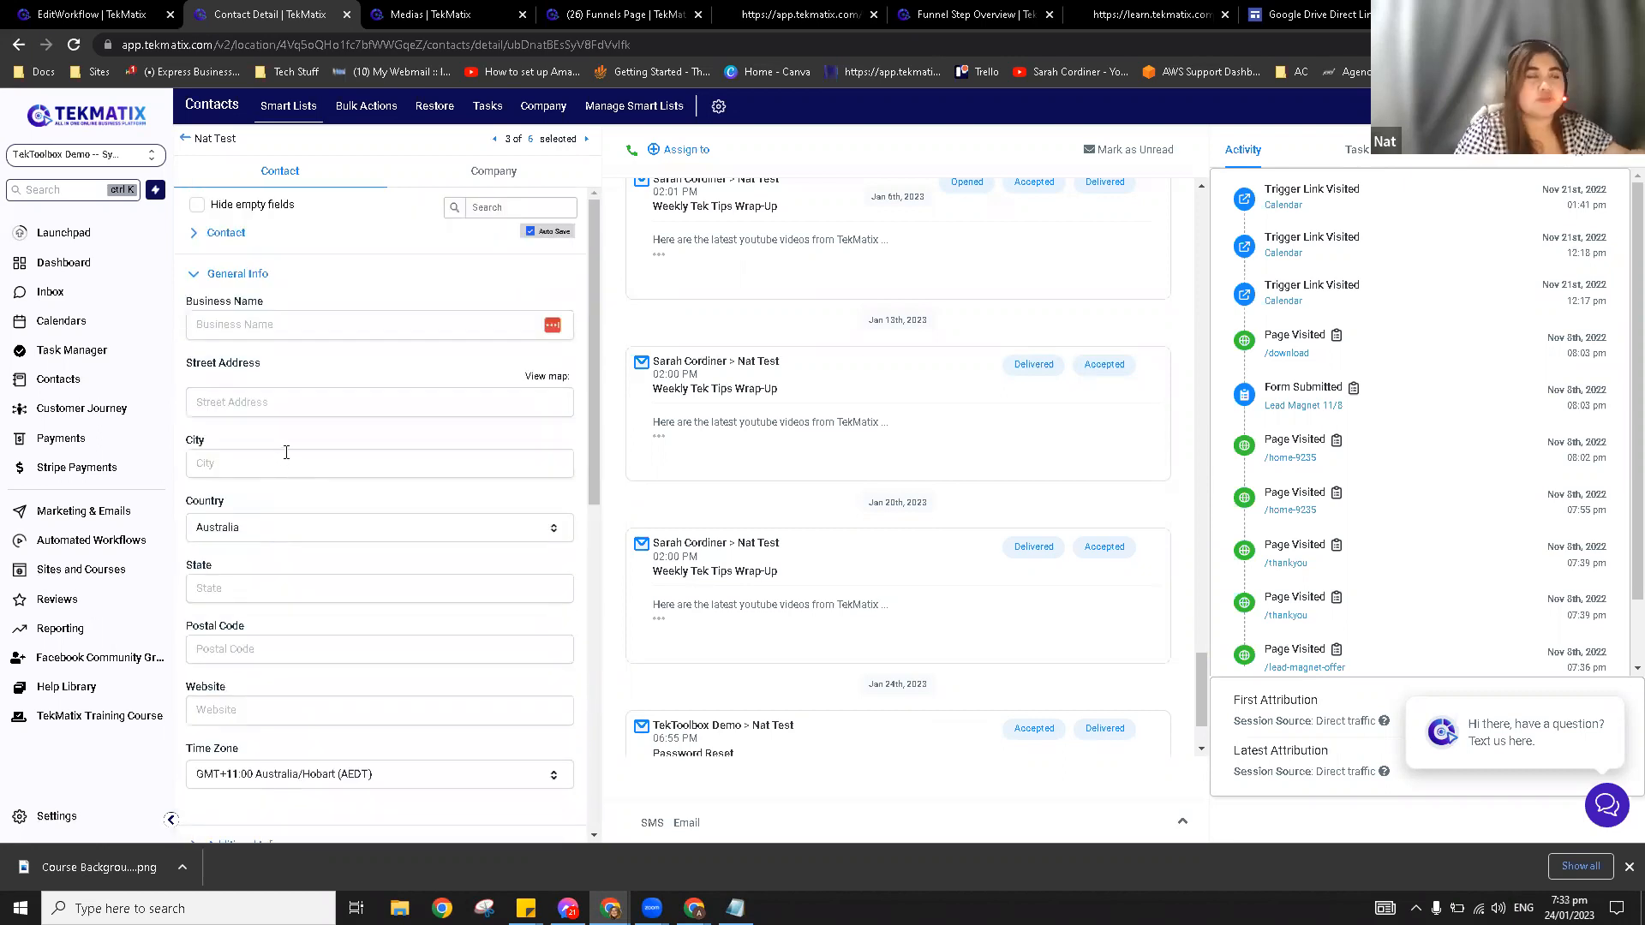
left_click(249, 280)
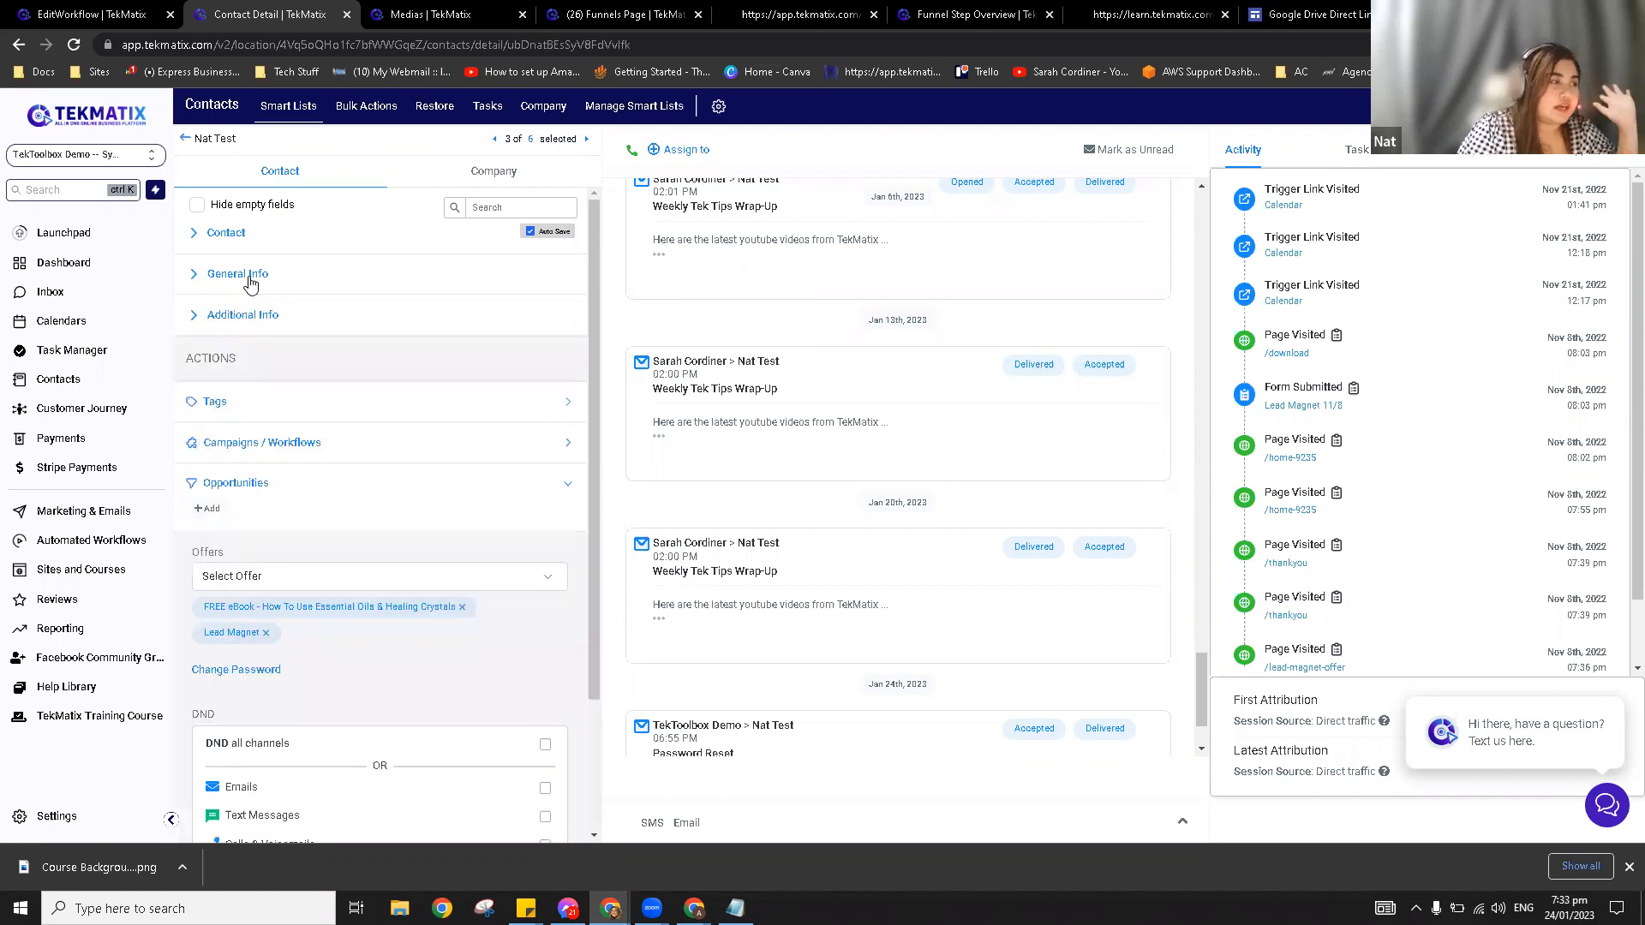
left_click(254, 316)
scroll(293, 379, "down", 2)
scroll(293, 379, "down", 1)
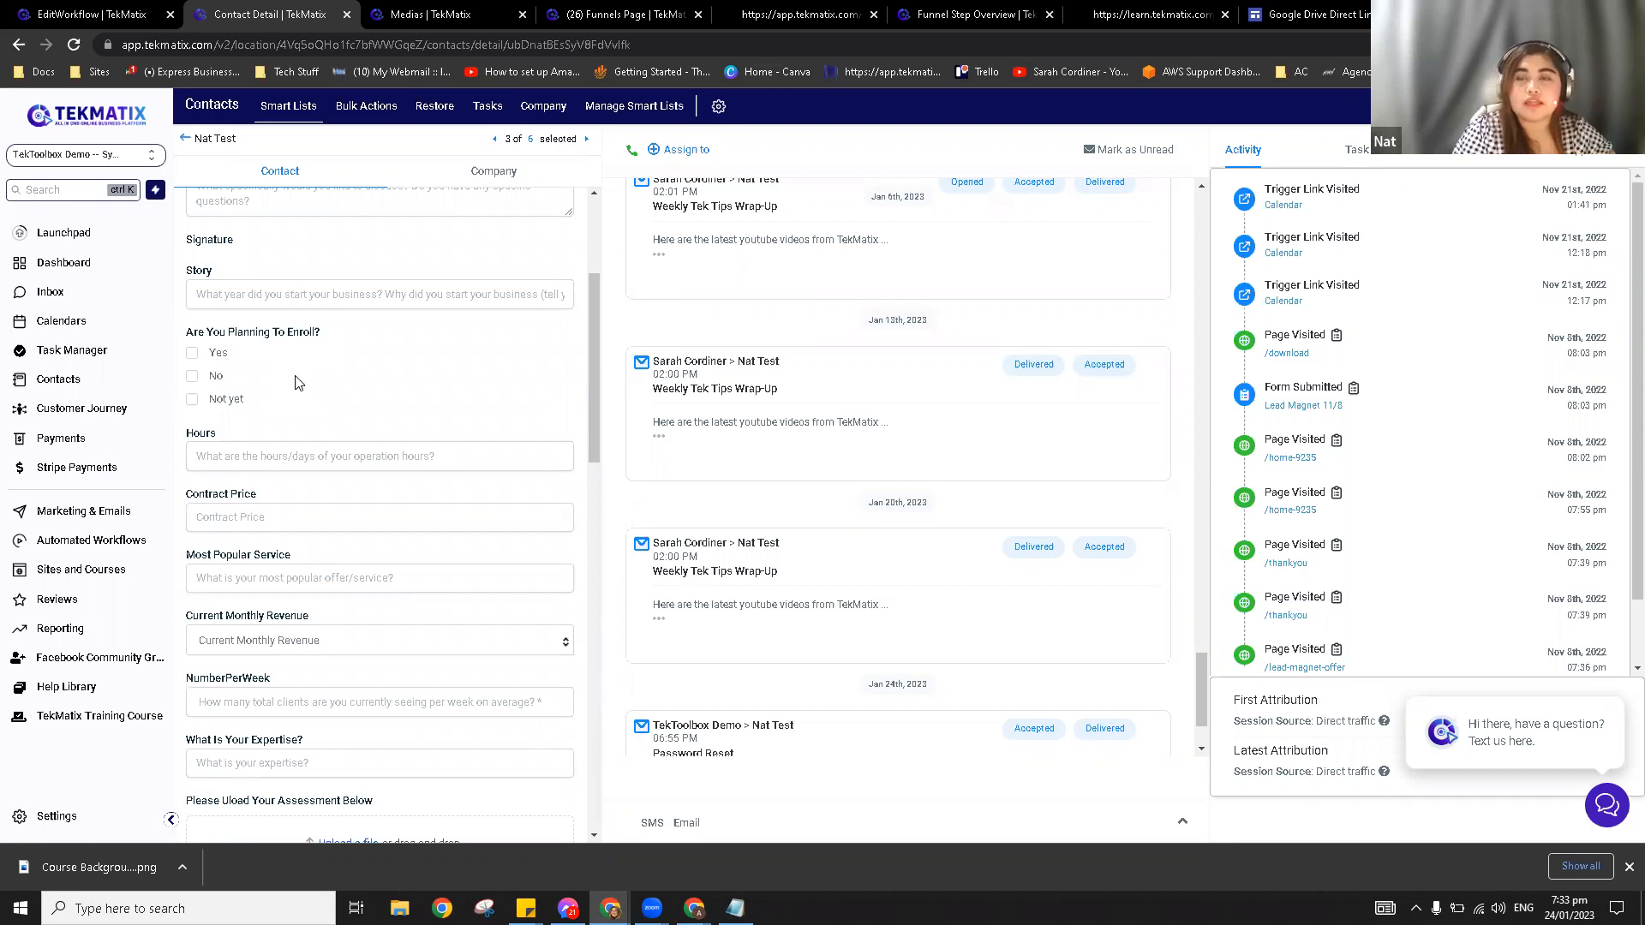
scroll(359, 441, "up", 3)
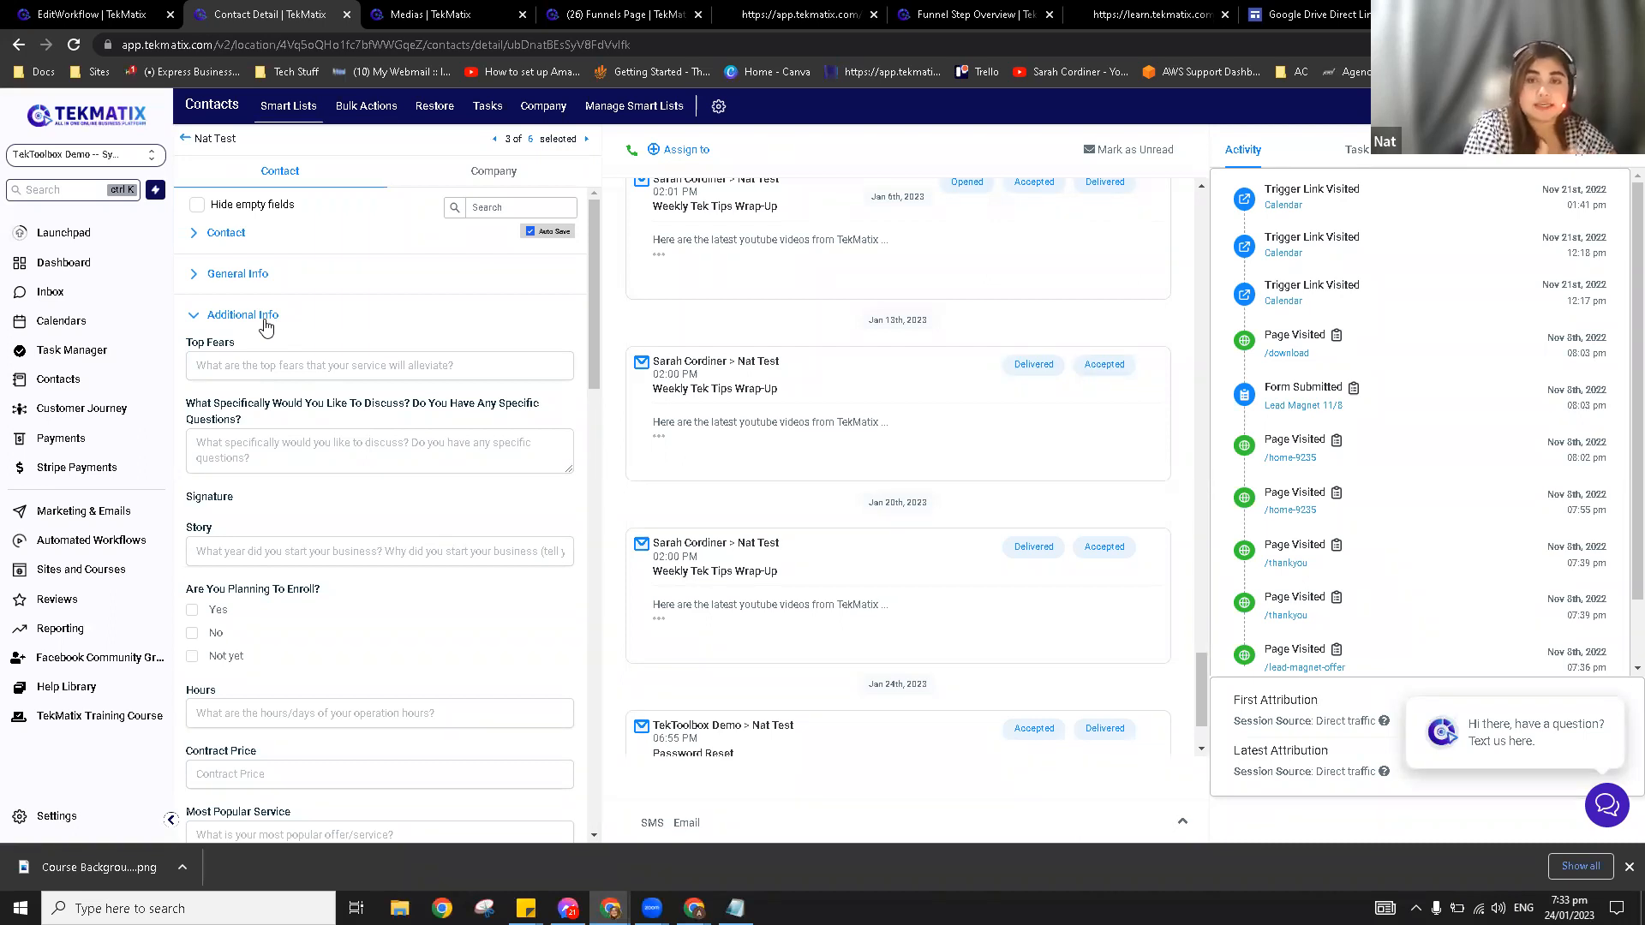
left_click(261, 325)
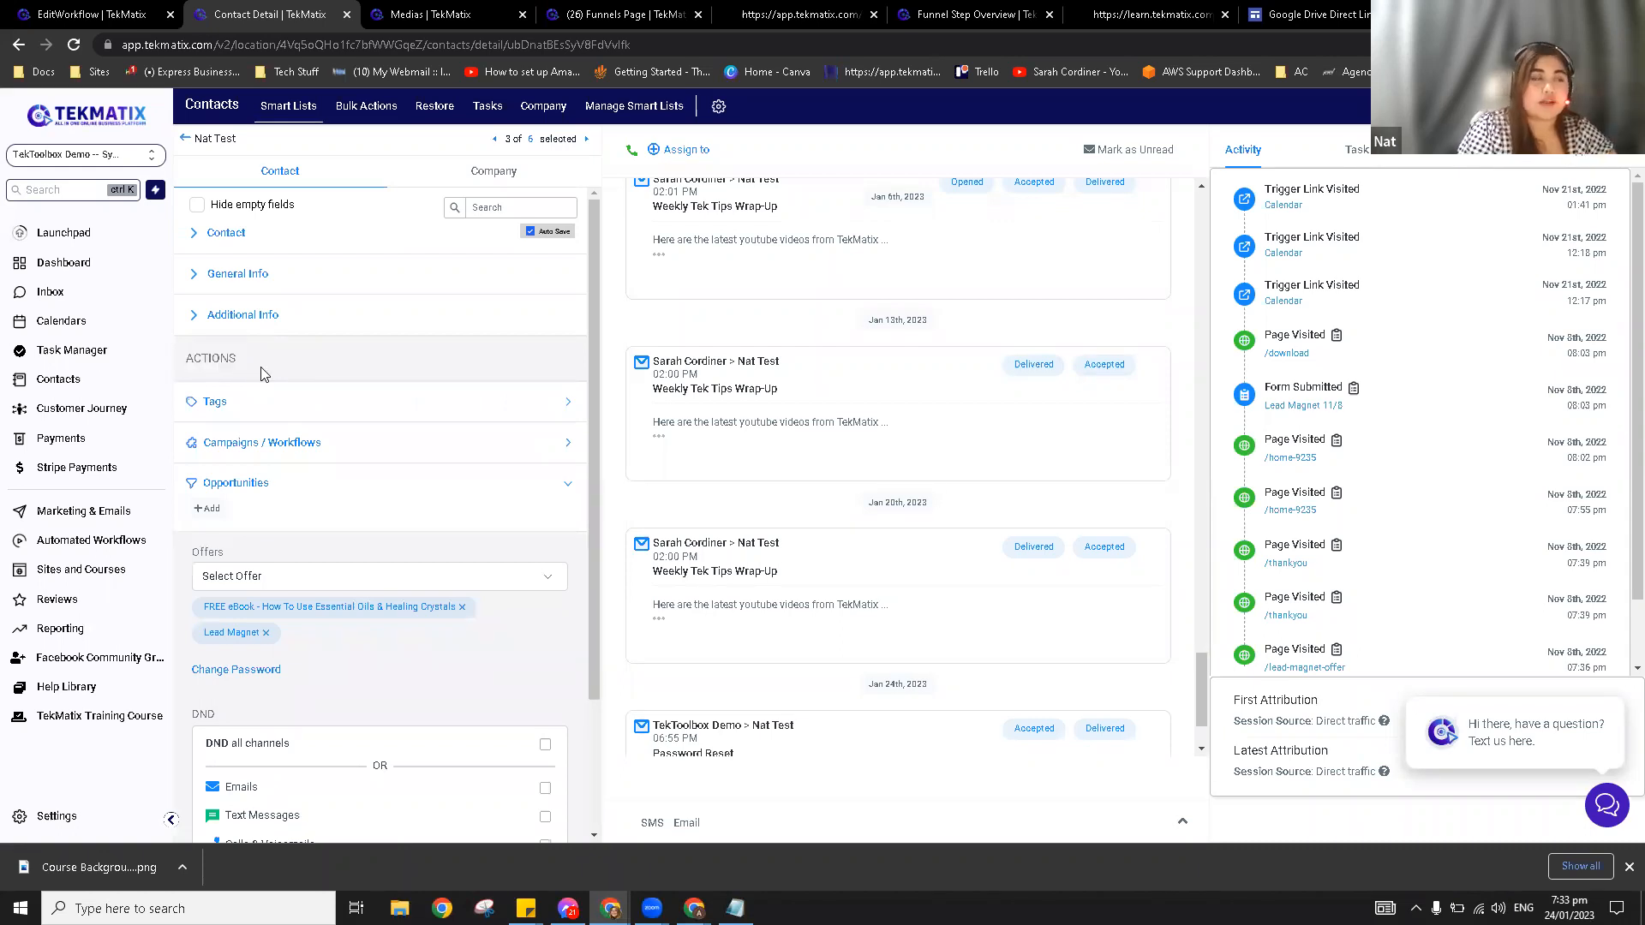
Step: Expand the Tags section, add the existing 'client' tag, and delete the 'waitlist' tag
left_click(258, 411)
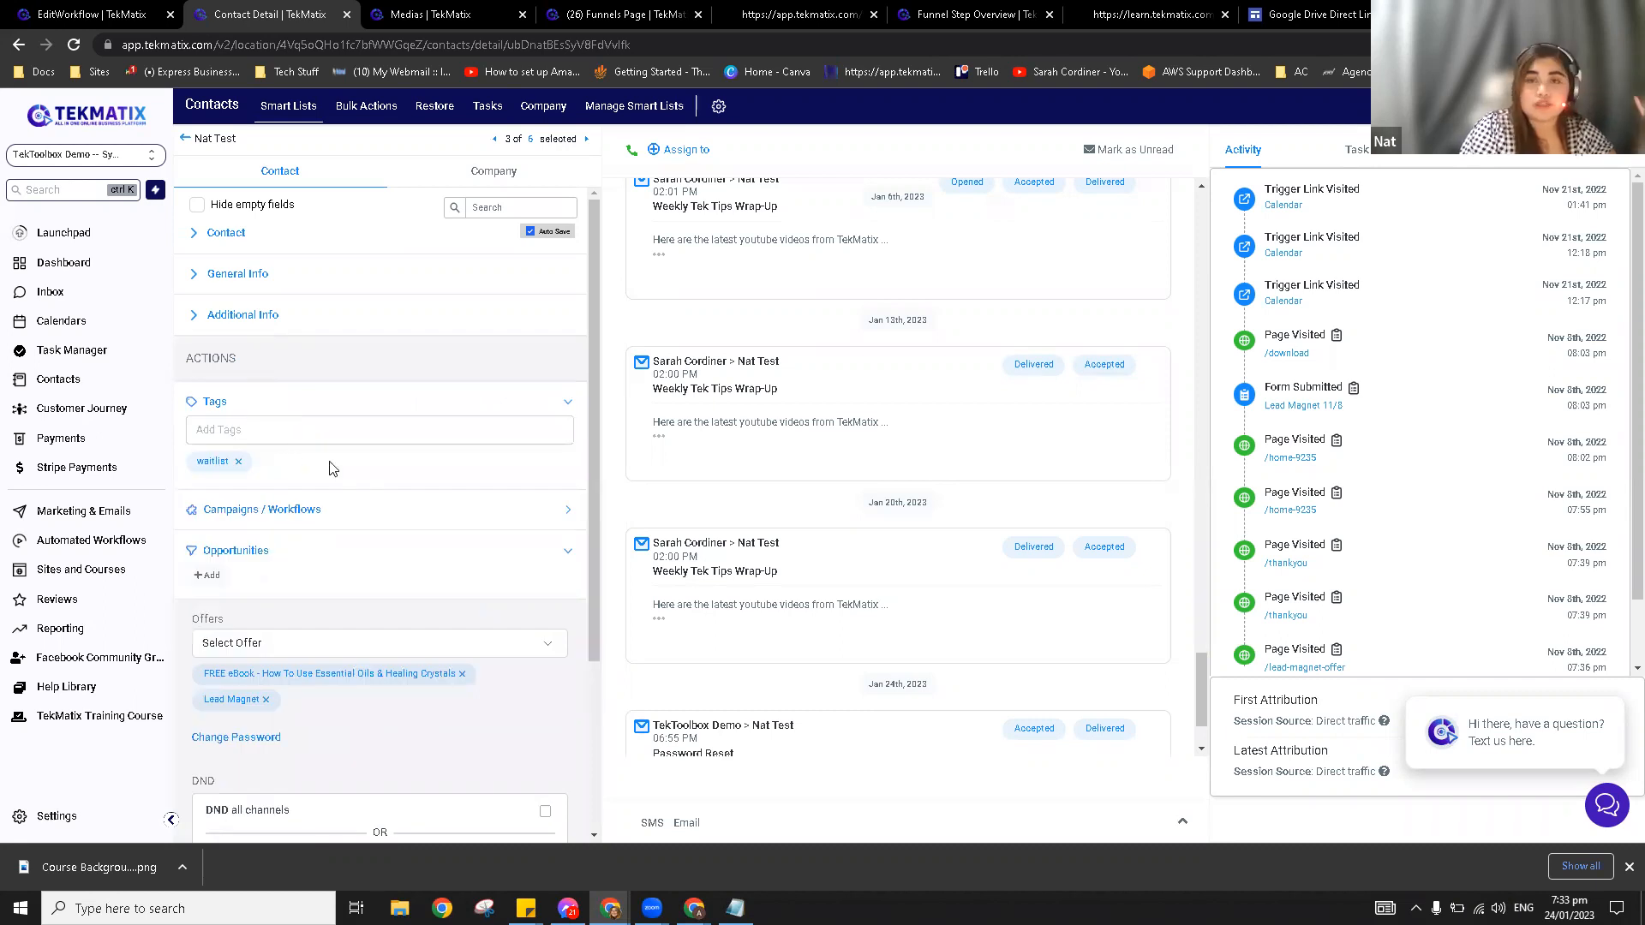
left_click(348, 432)
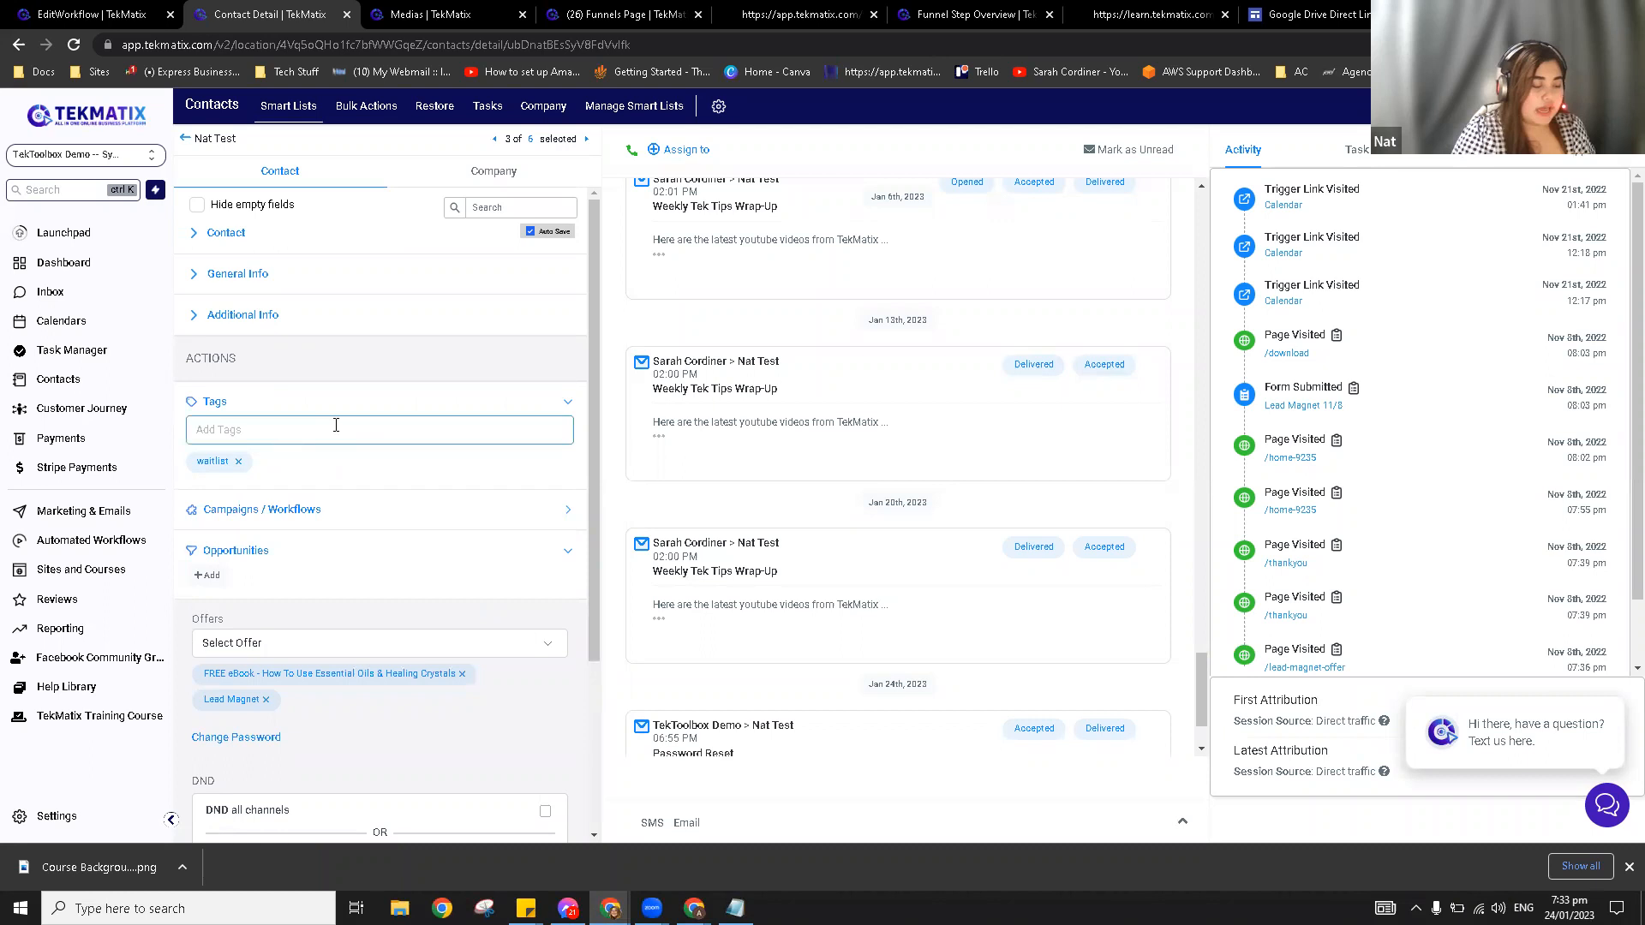
type("stu")
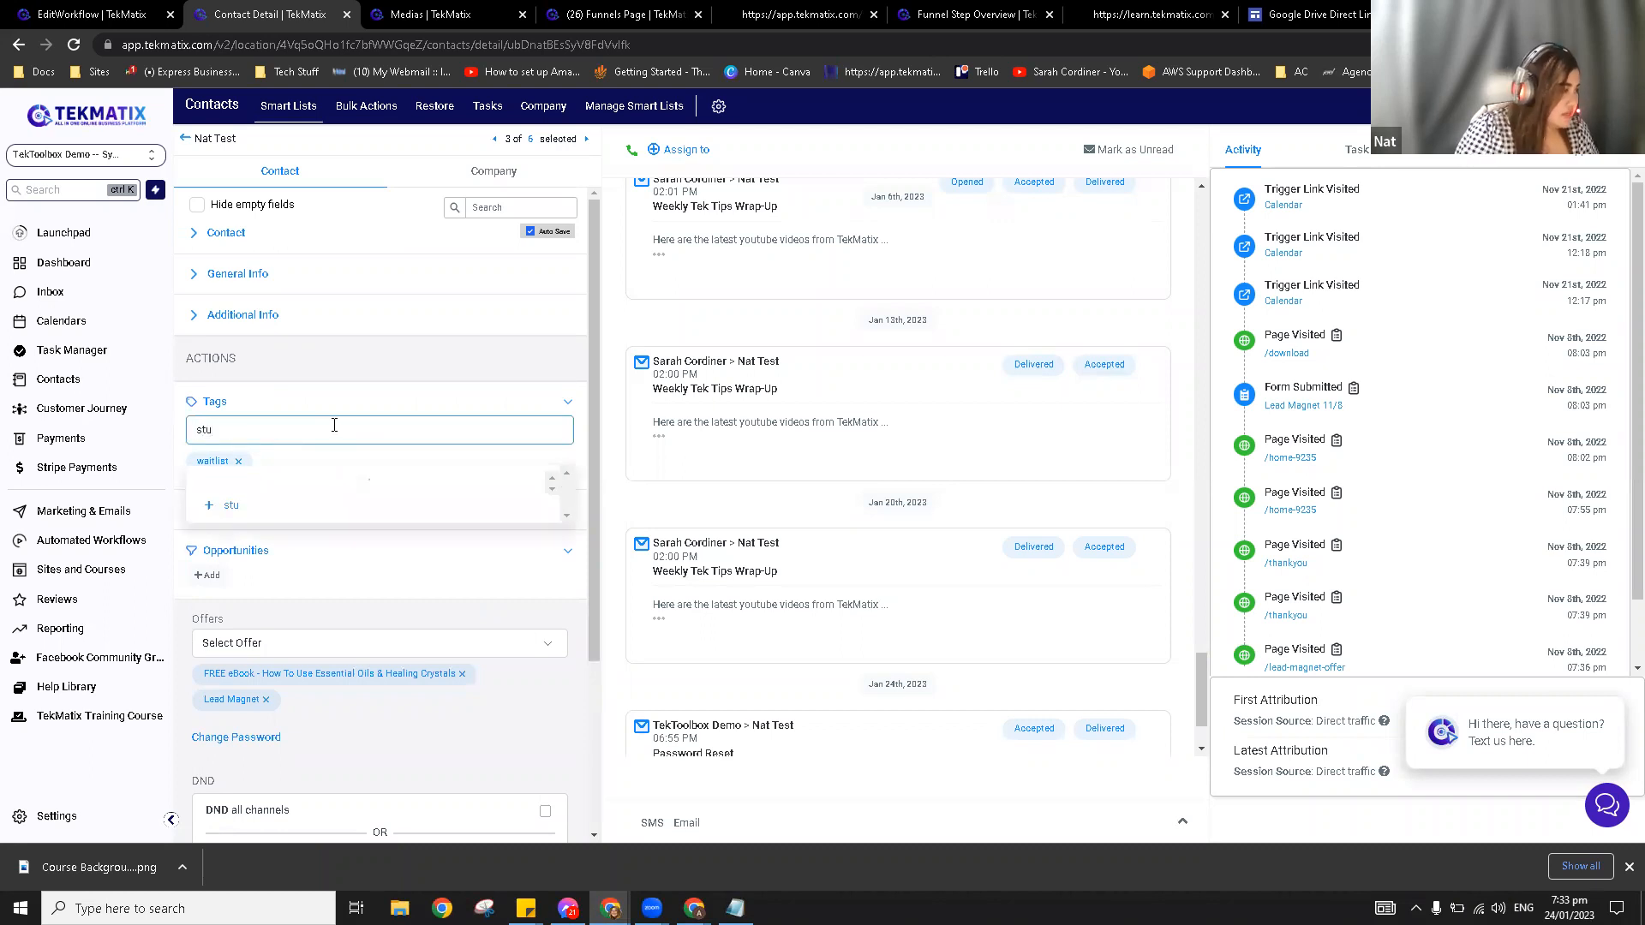
key("BackSpace")
key("BackSpace")
key("BackSpace")
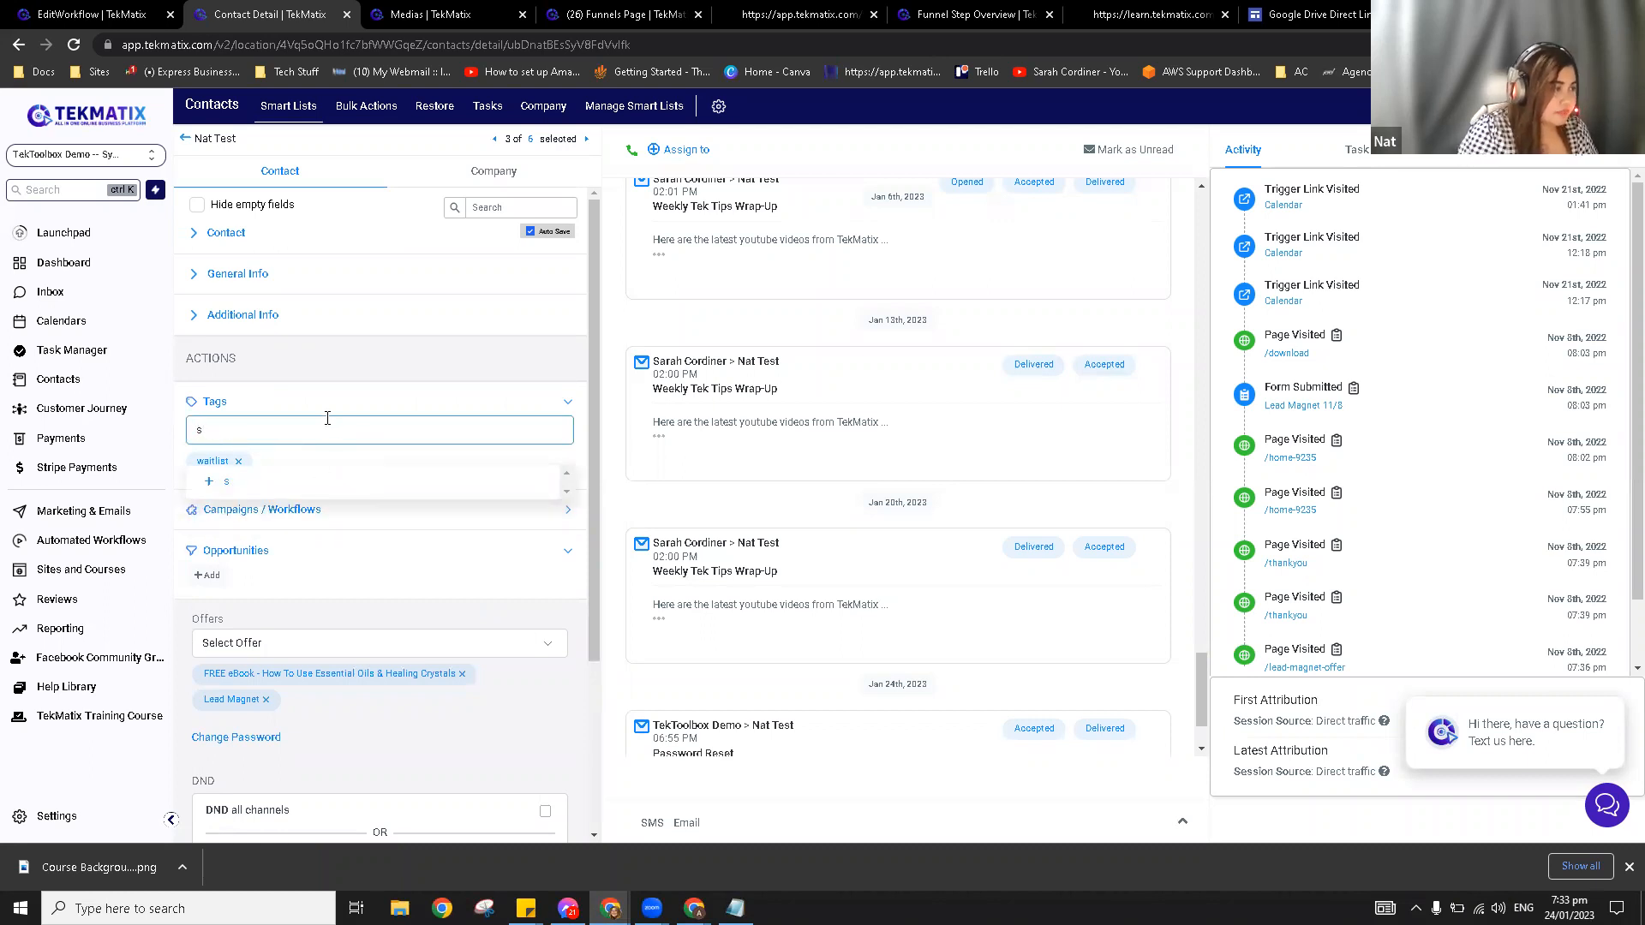
type("l")
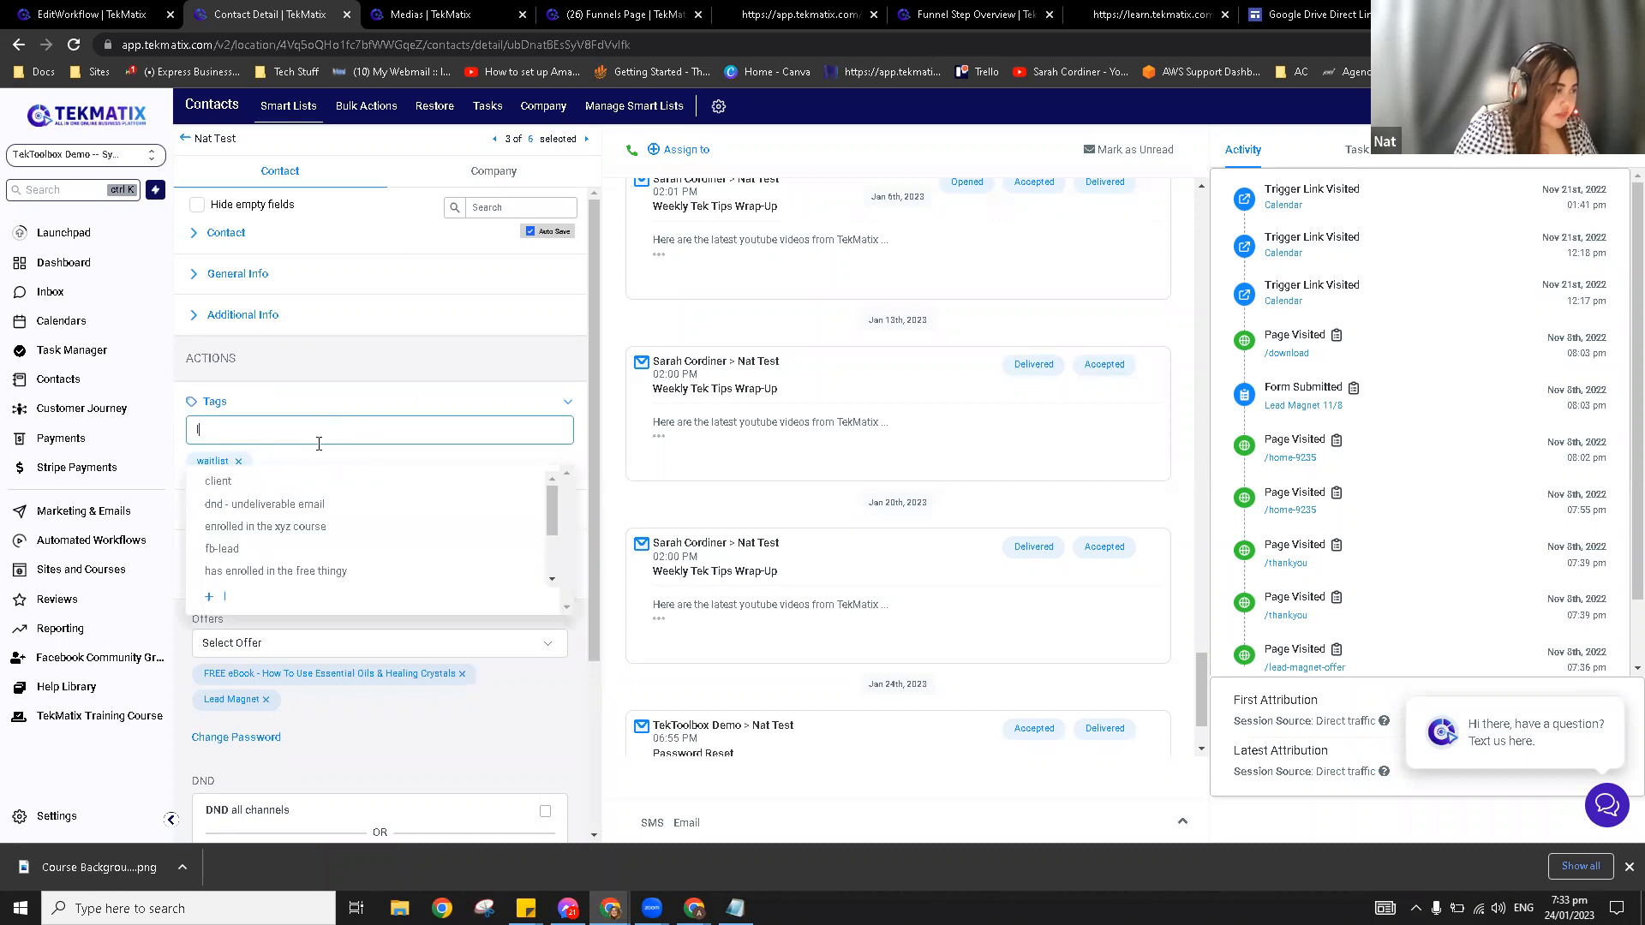
left_click(286, 484)
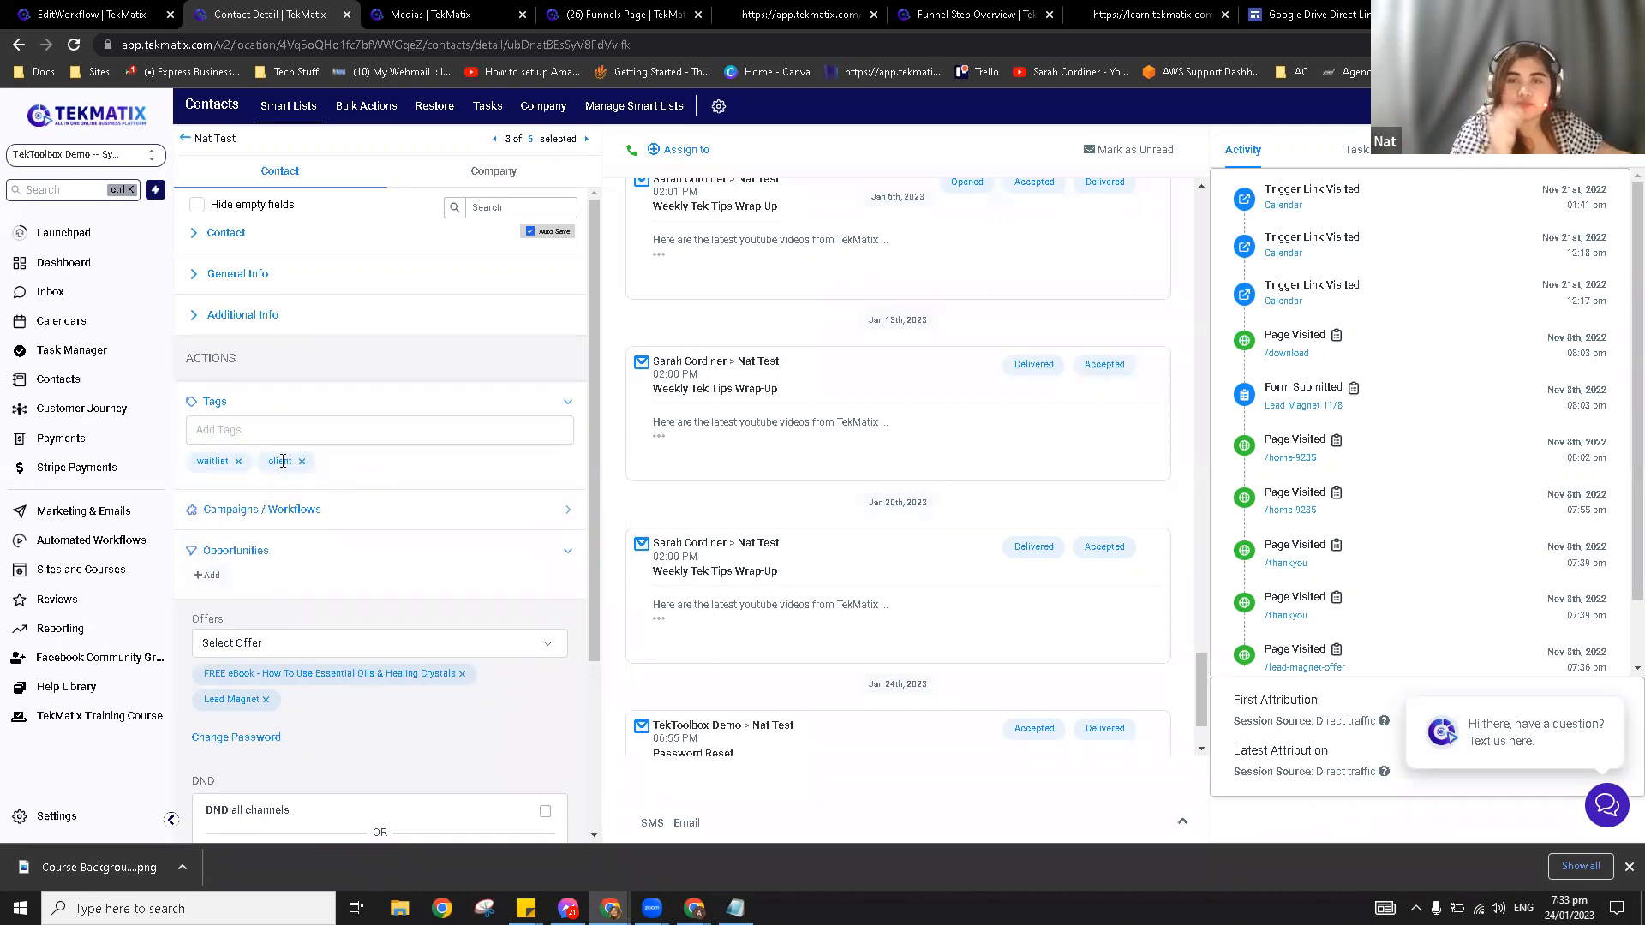
left_click(239, 463)
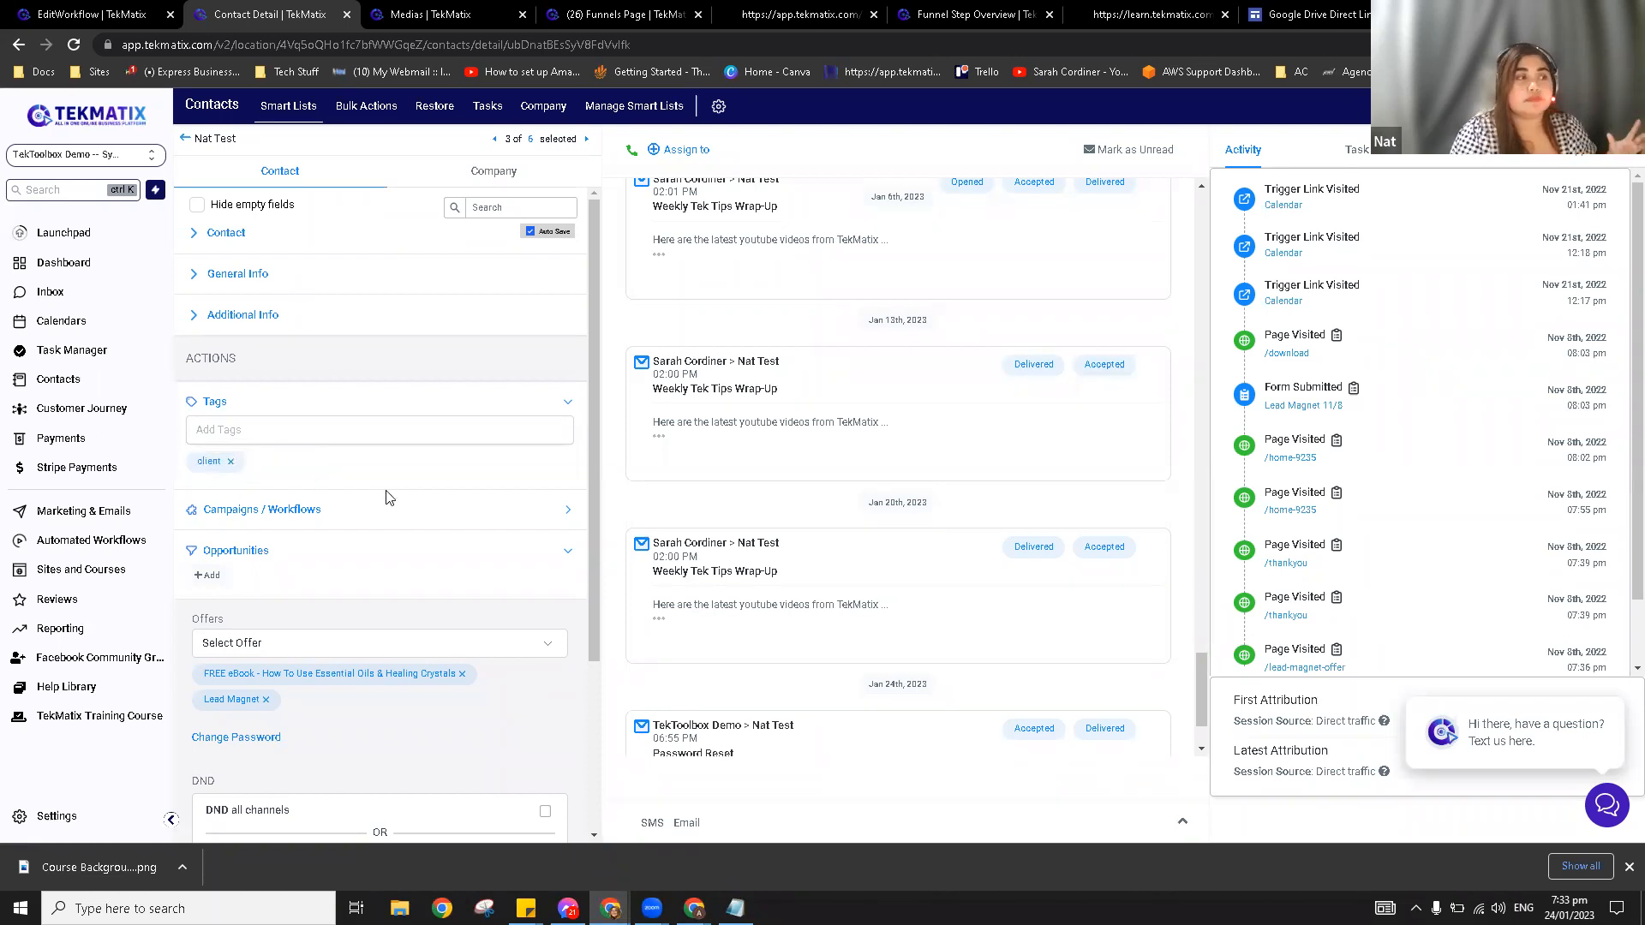
Step: Collapse Tags and open the Workflow - Demo 11/22 logs from Campaigns / Workflows in a new tab
left_click(318, 410)
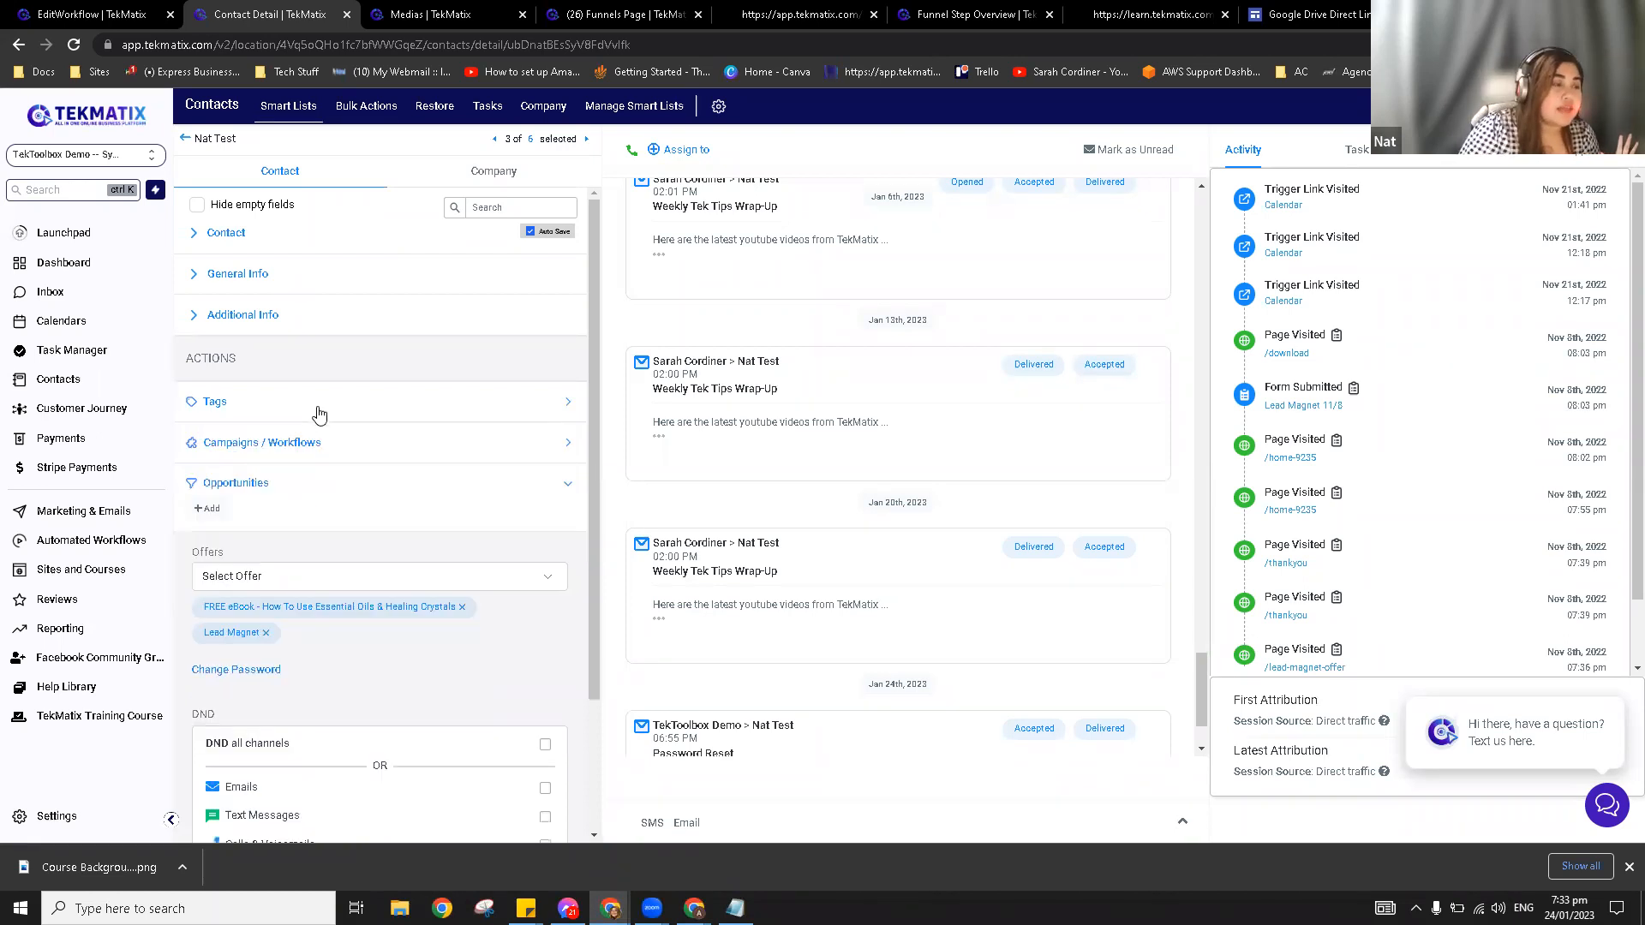
left_click(276, 445)
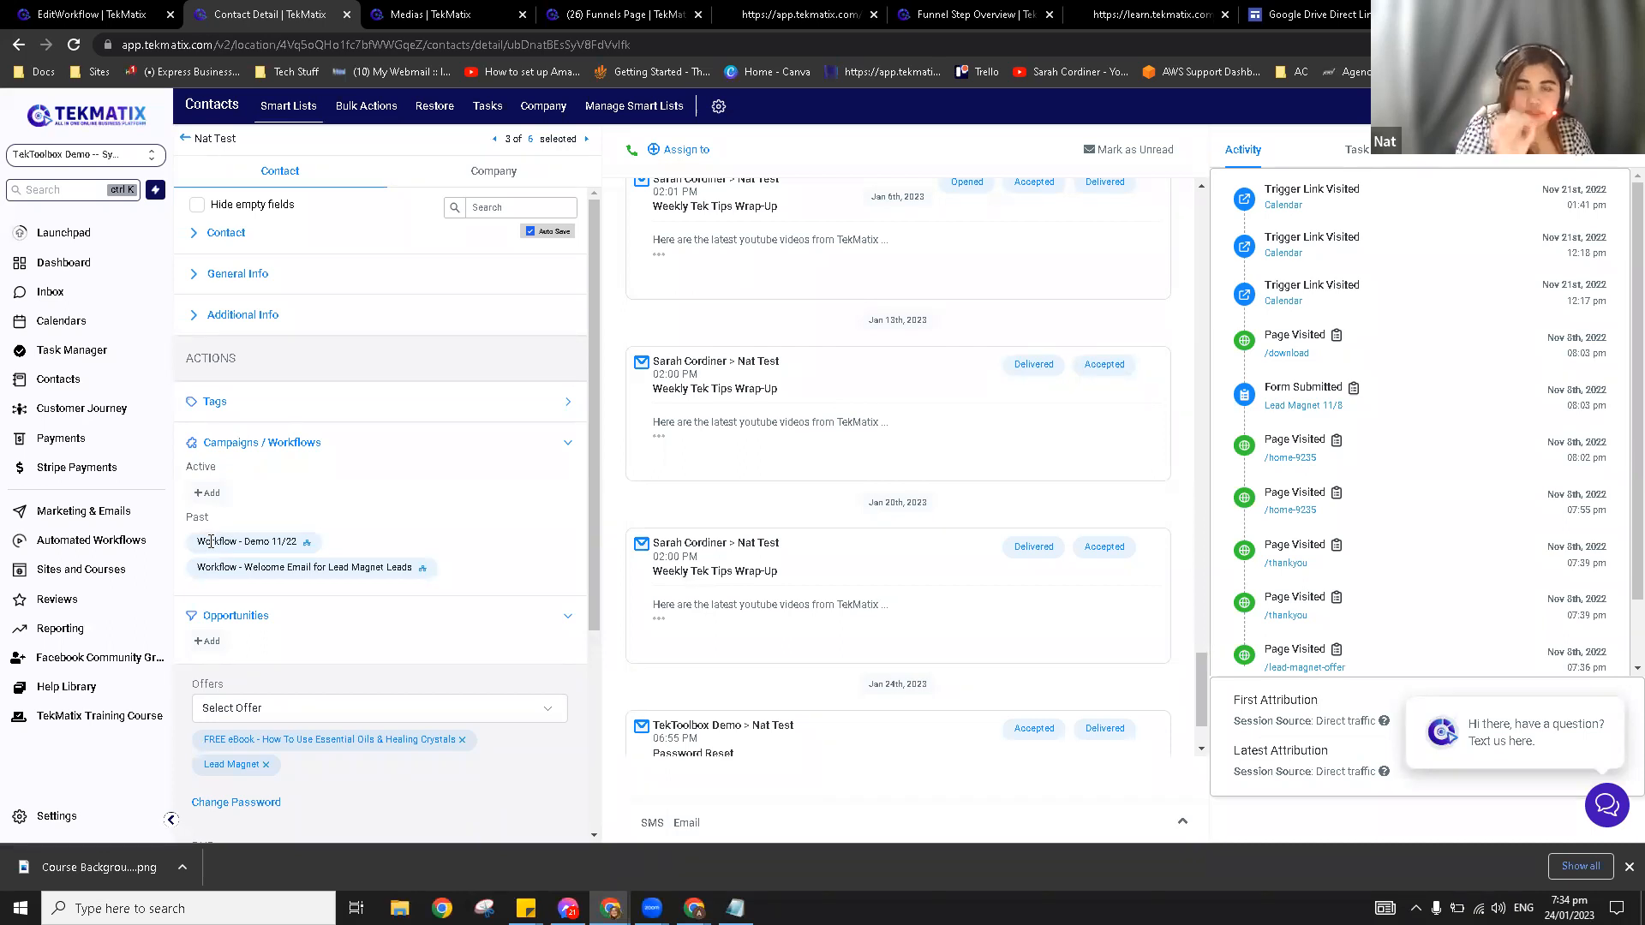
left_click(307, 544)
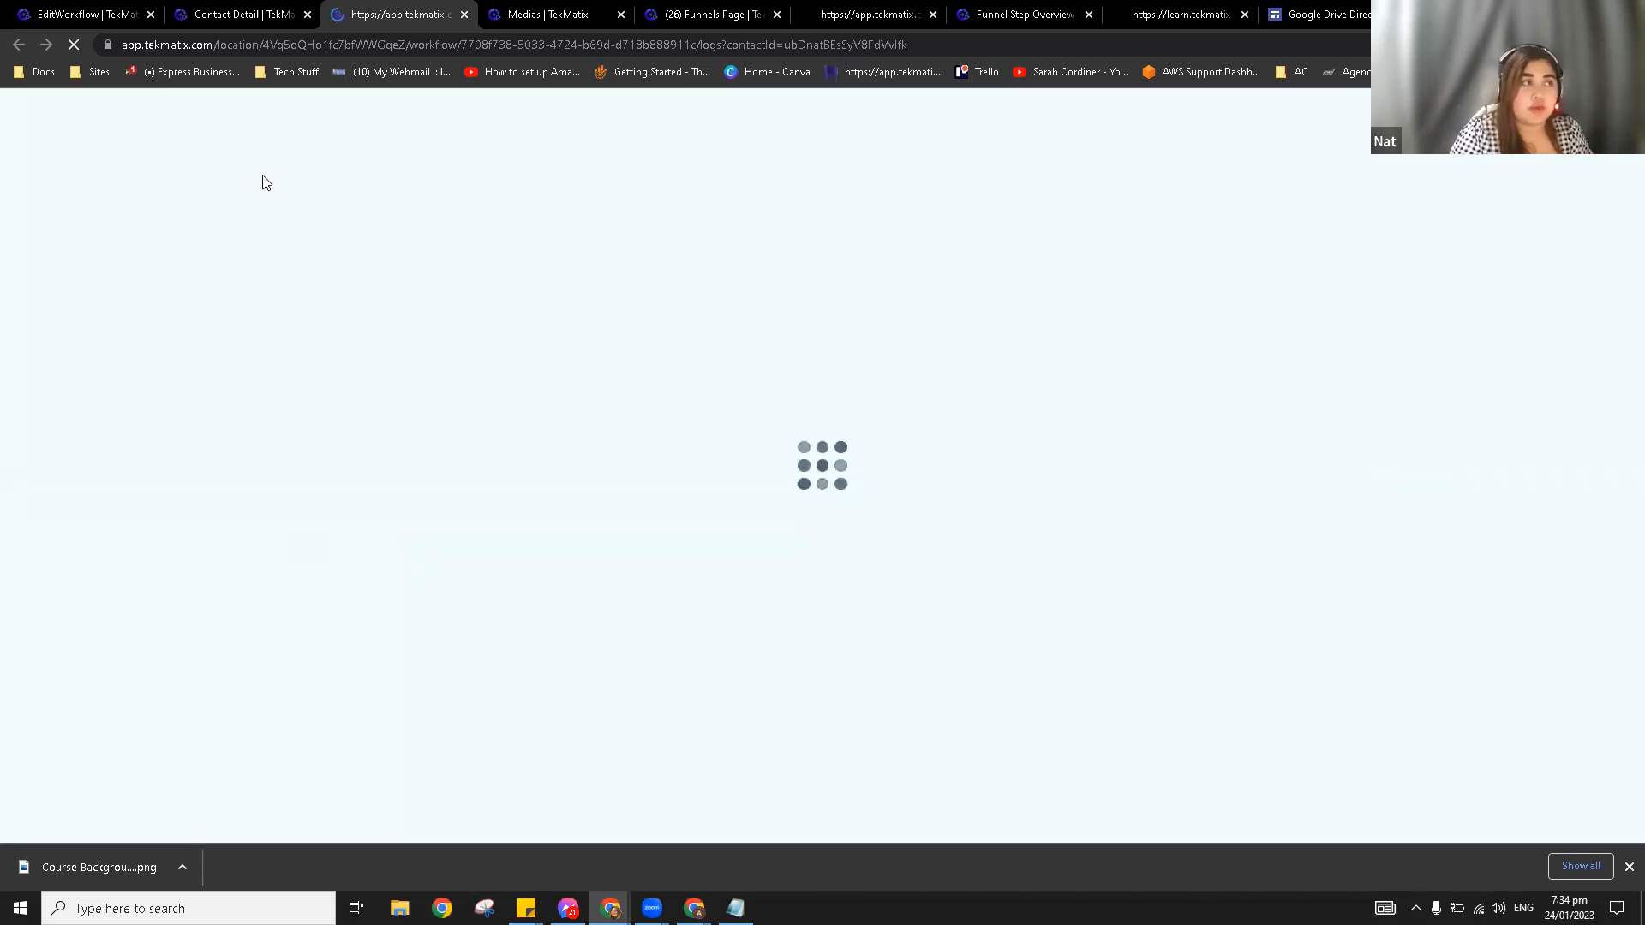
left_click(240, 10)
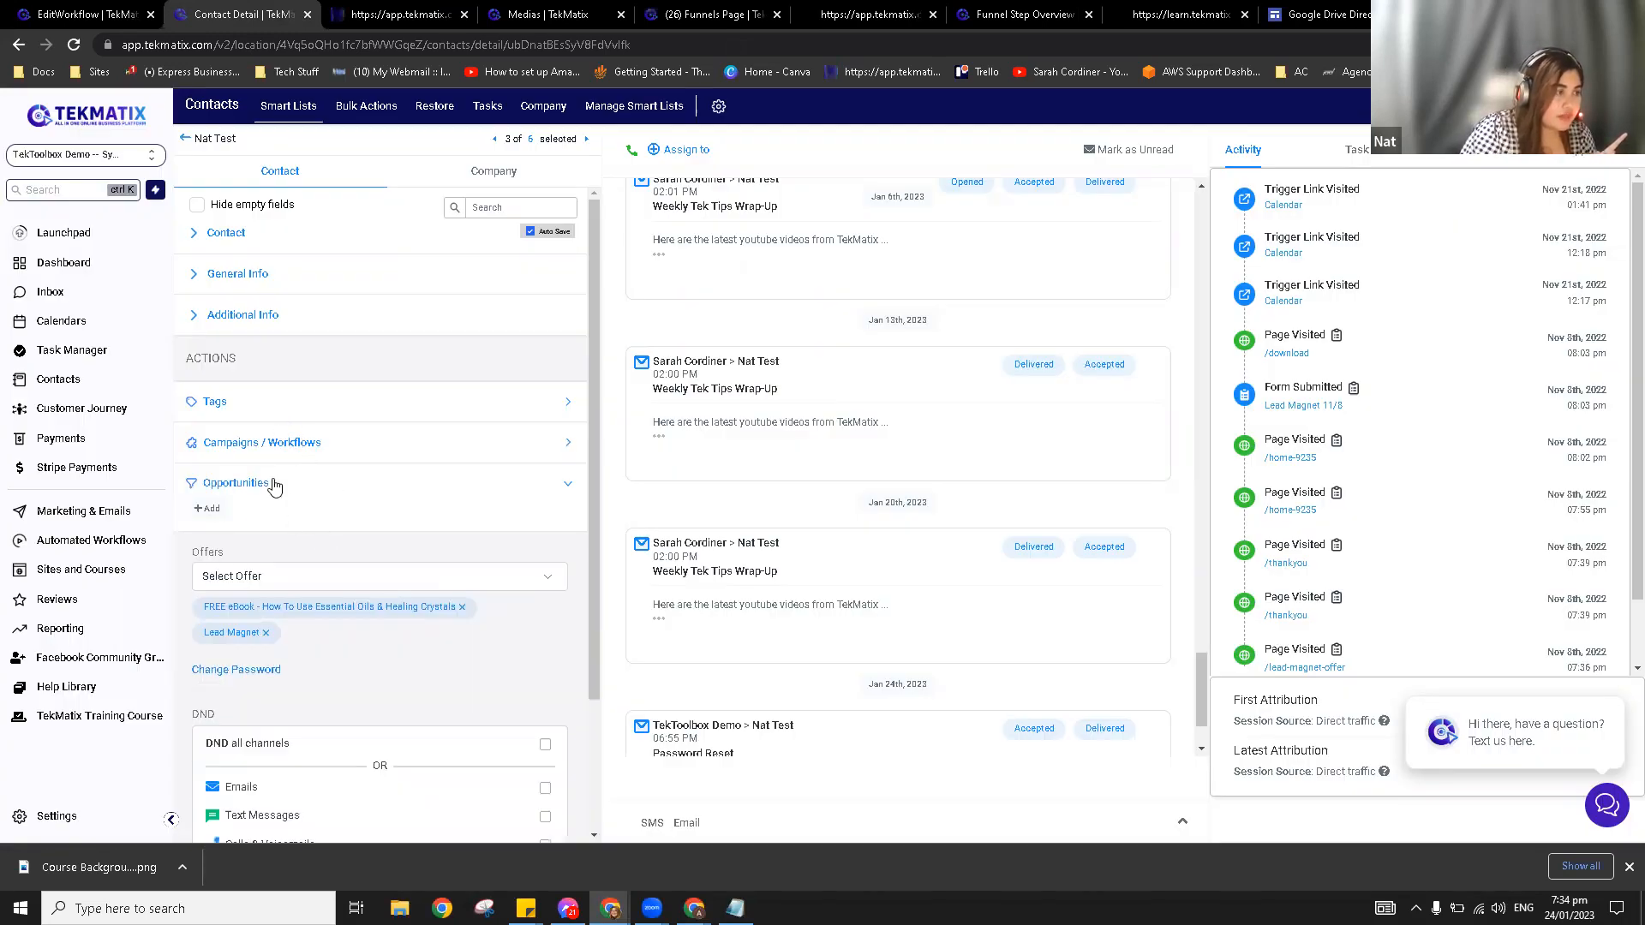
Step: Back on the contact page, toggle the Opportunities and Campaigns / Workflows sections
left_click(272, 484)
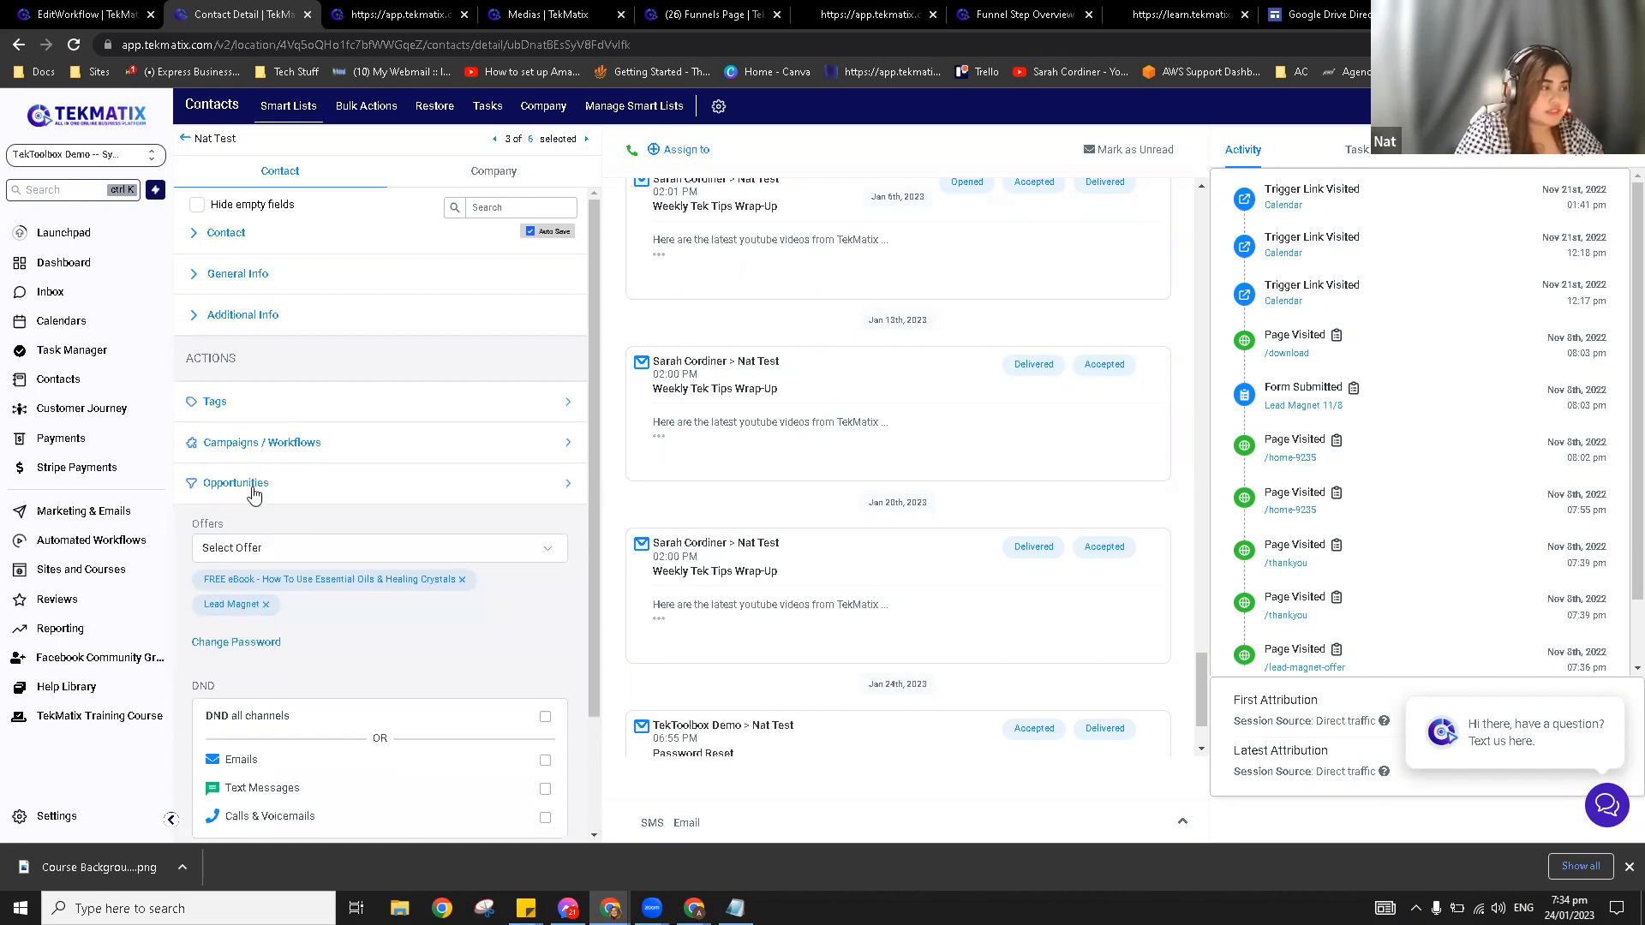
left_click(254, 488)
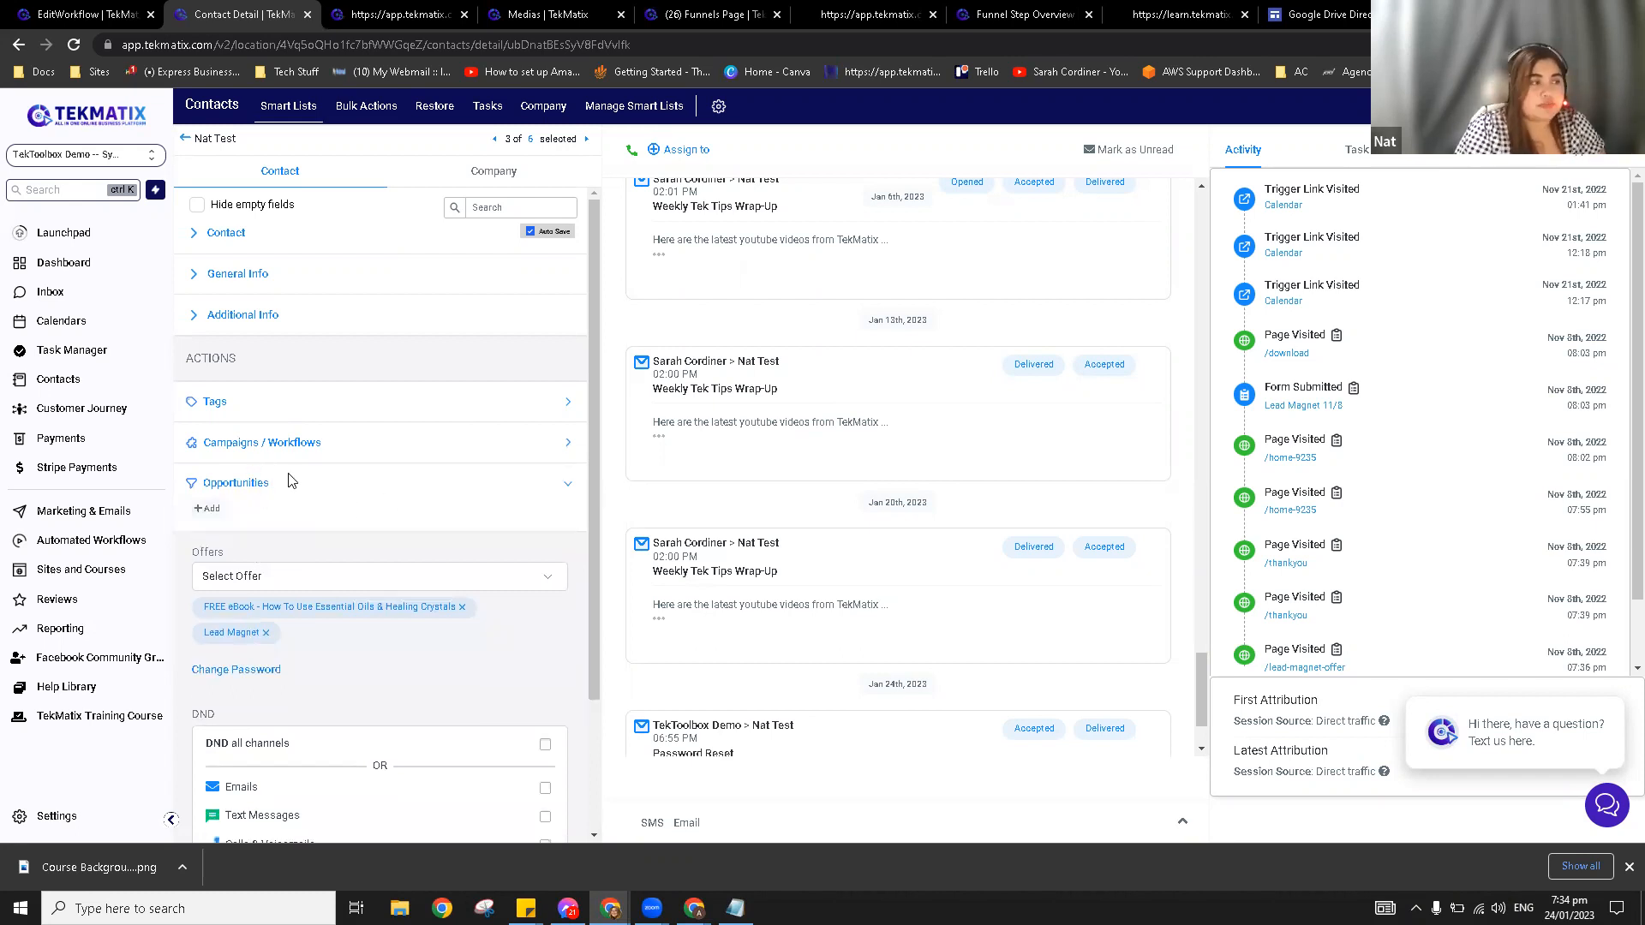
left_click(293, 442)
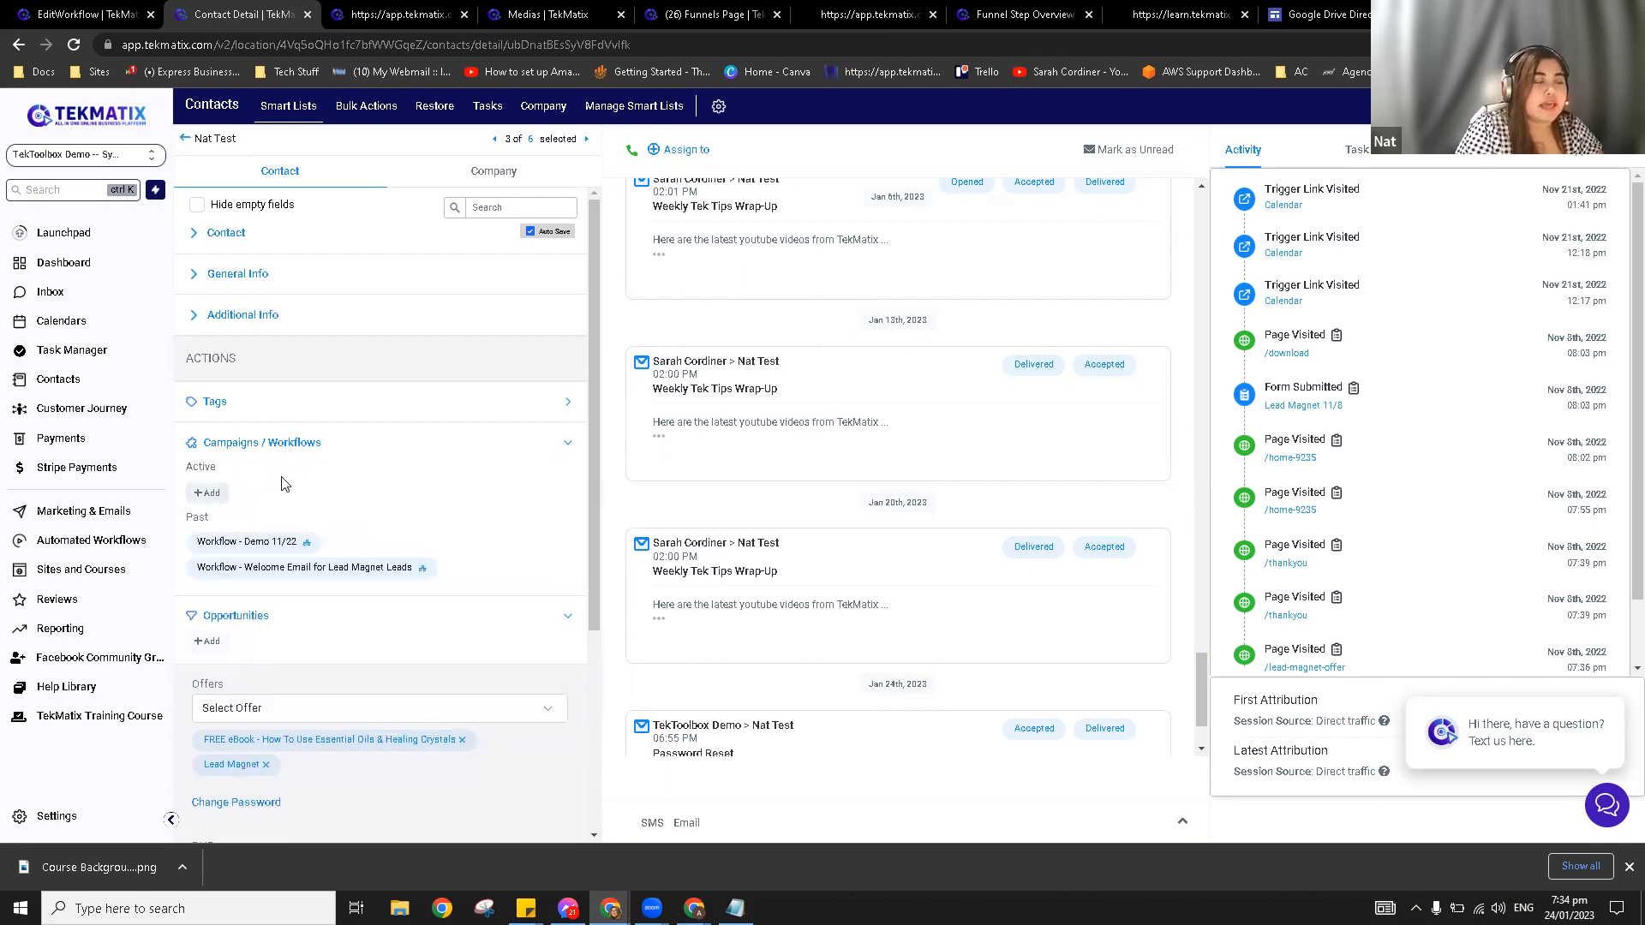
left_click(285, 442)
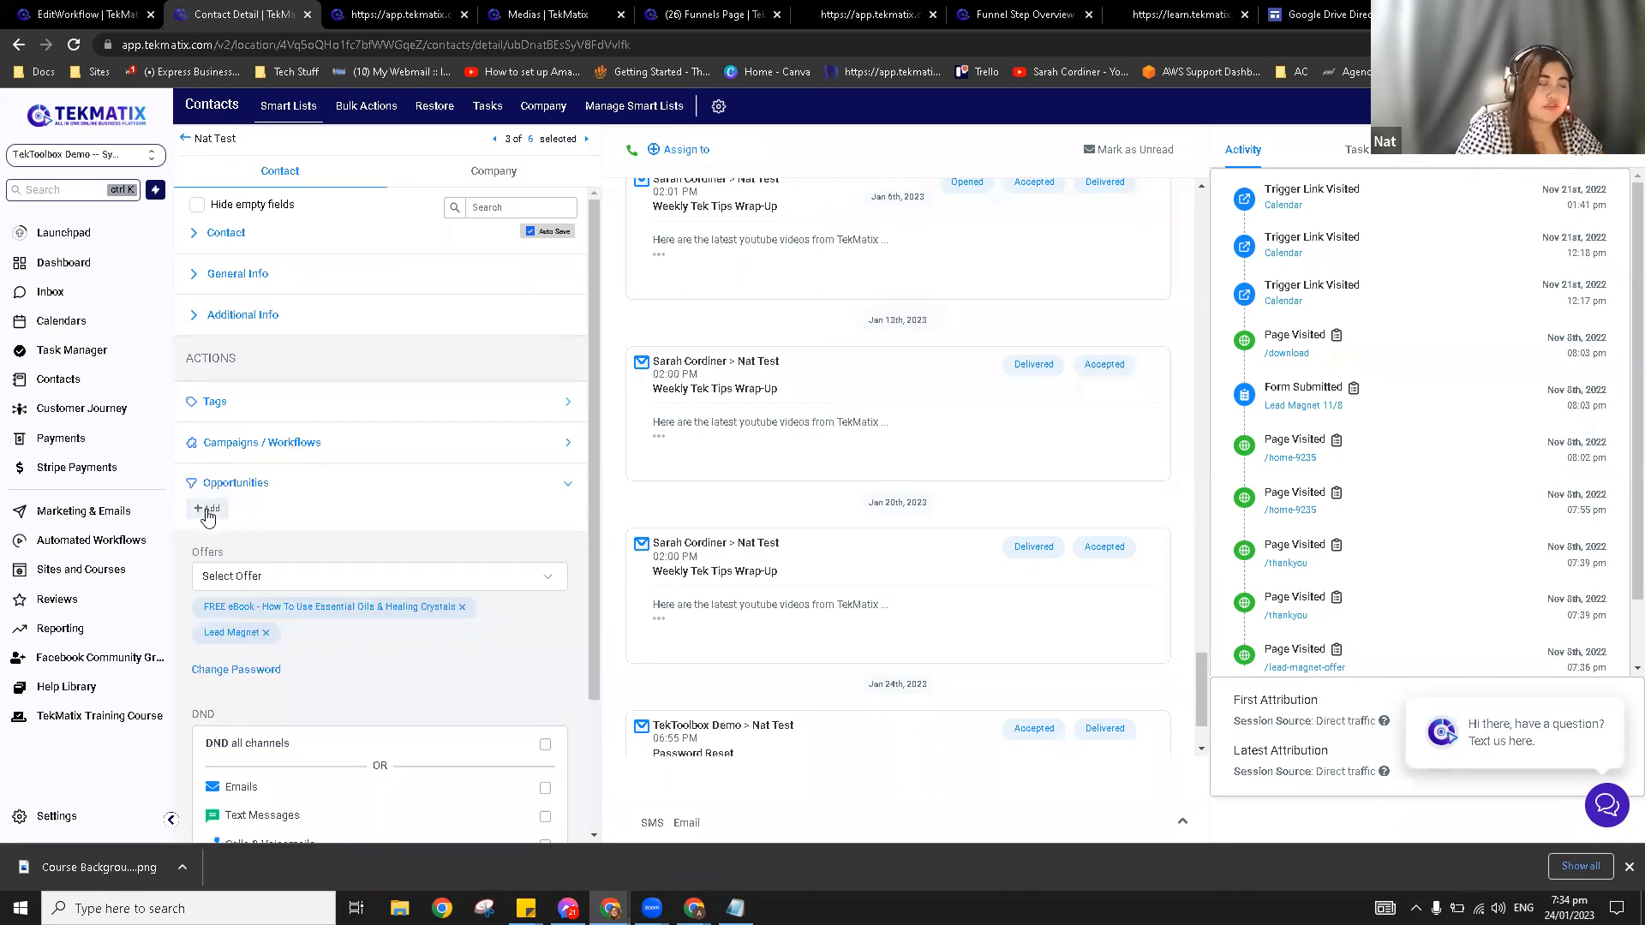
Step: Draft an opportunity in Client Pipeline at stage New Leads, then close it without saving
left_click(208, 511)
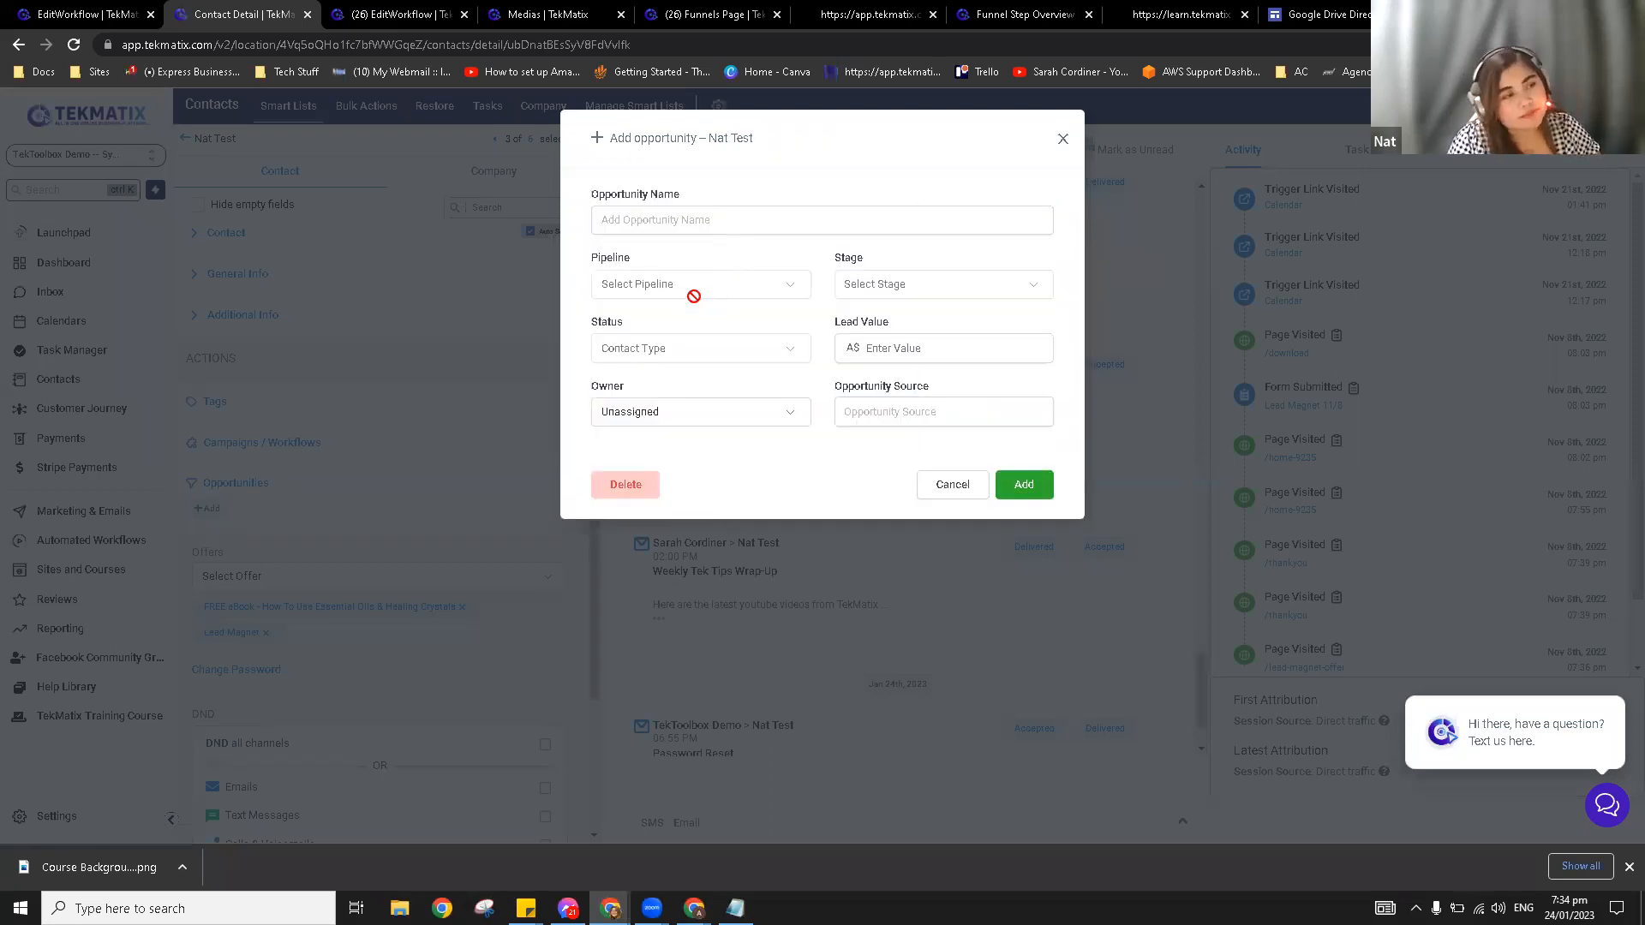
left_click(728, 222)
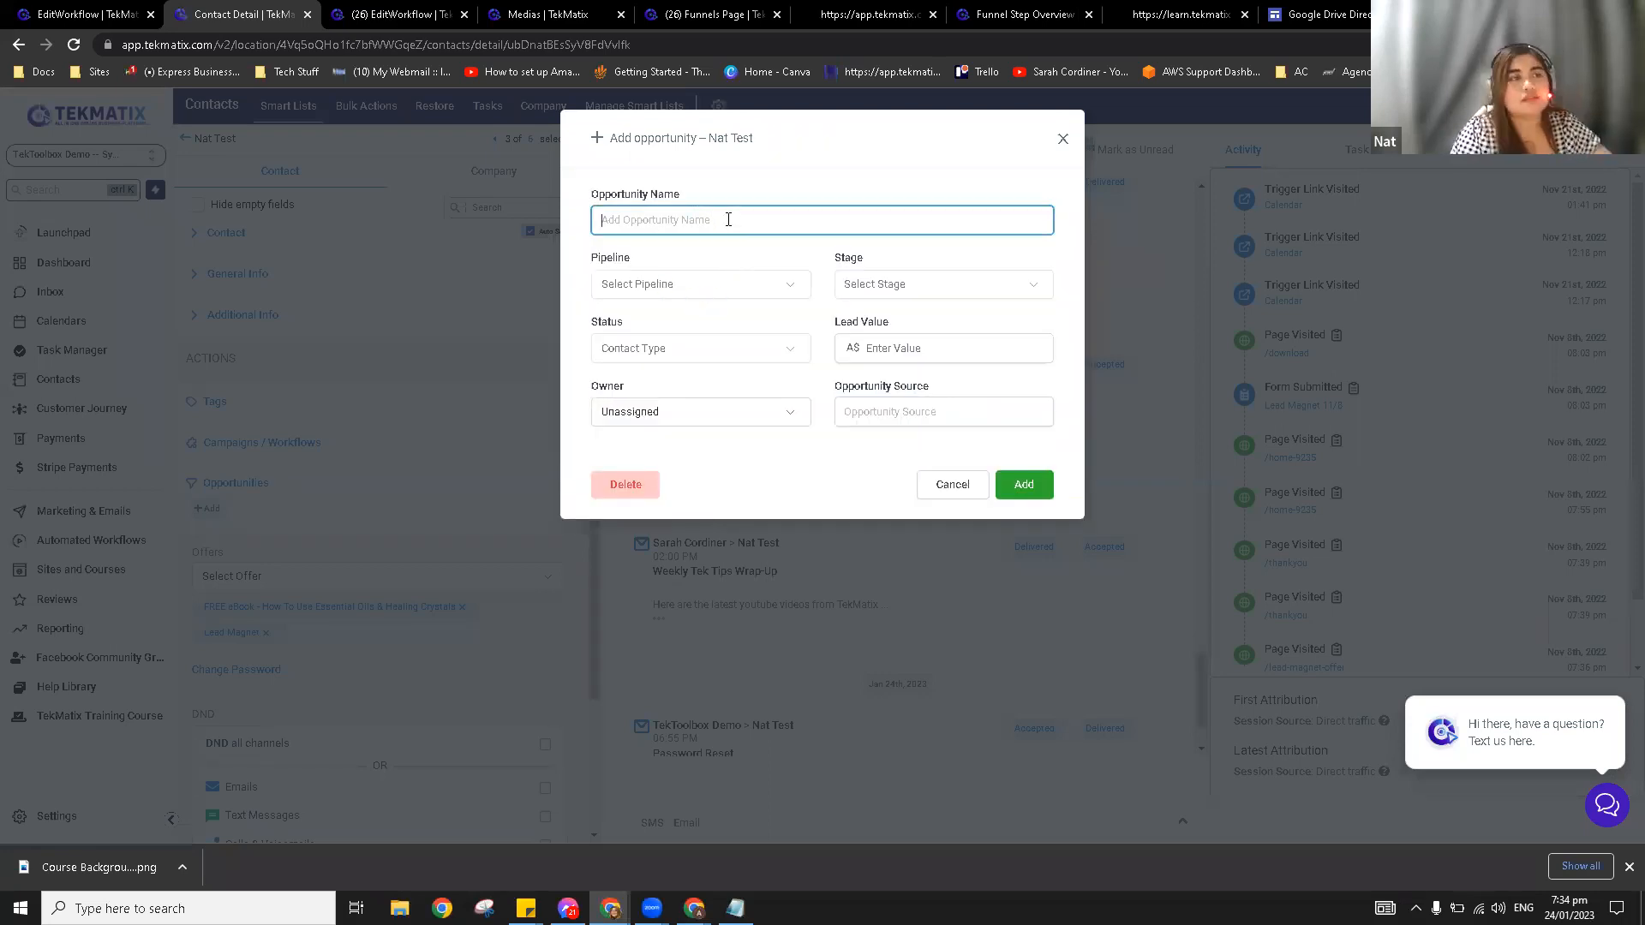
left_click(708, 284)
left_click(691, 316)
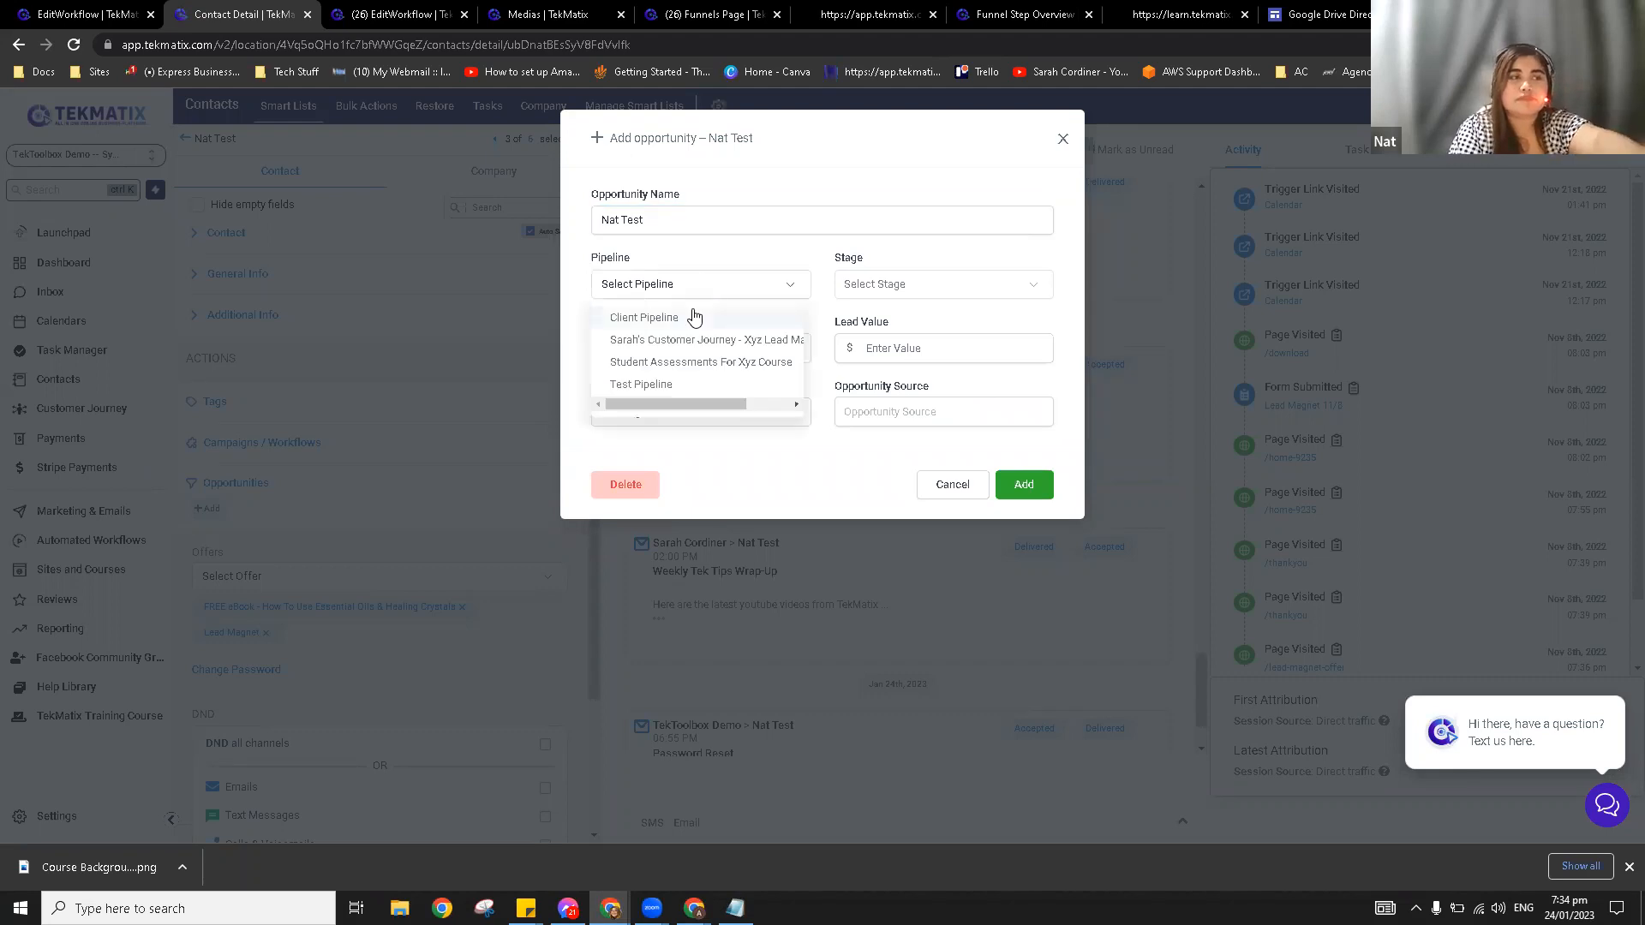
left_click(891, 287)
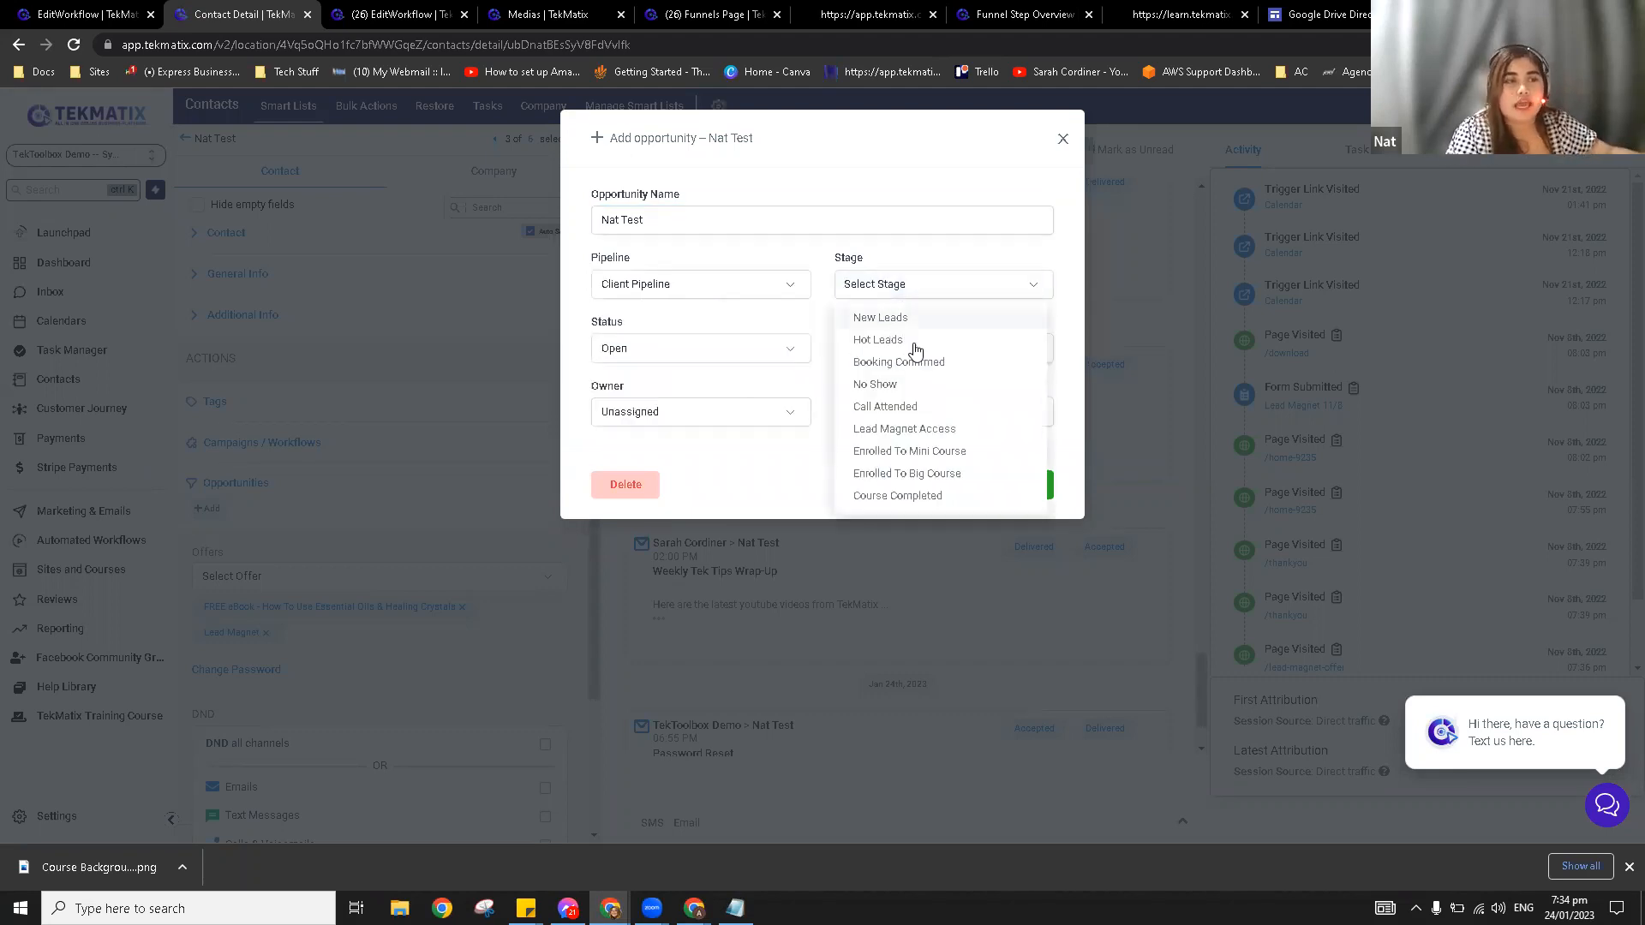
left_click(912, 343)
left_click(929, 347)
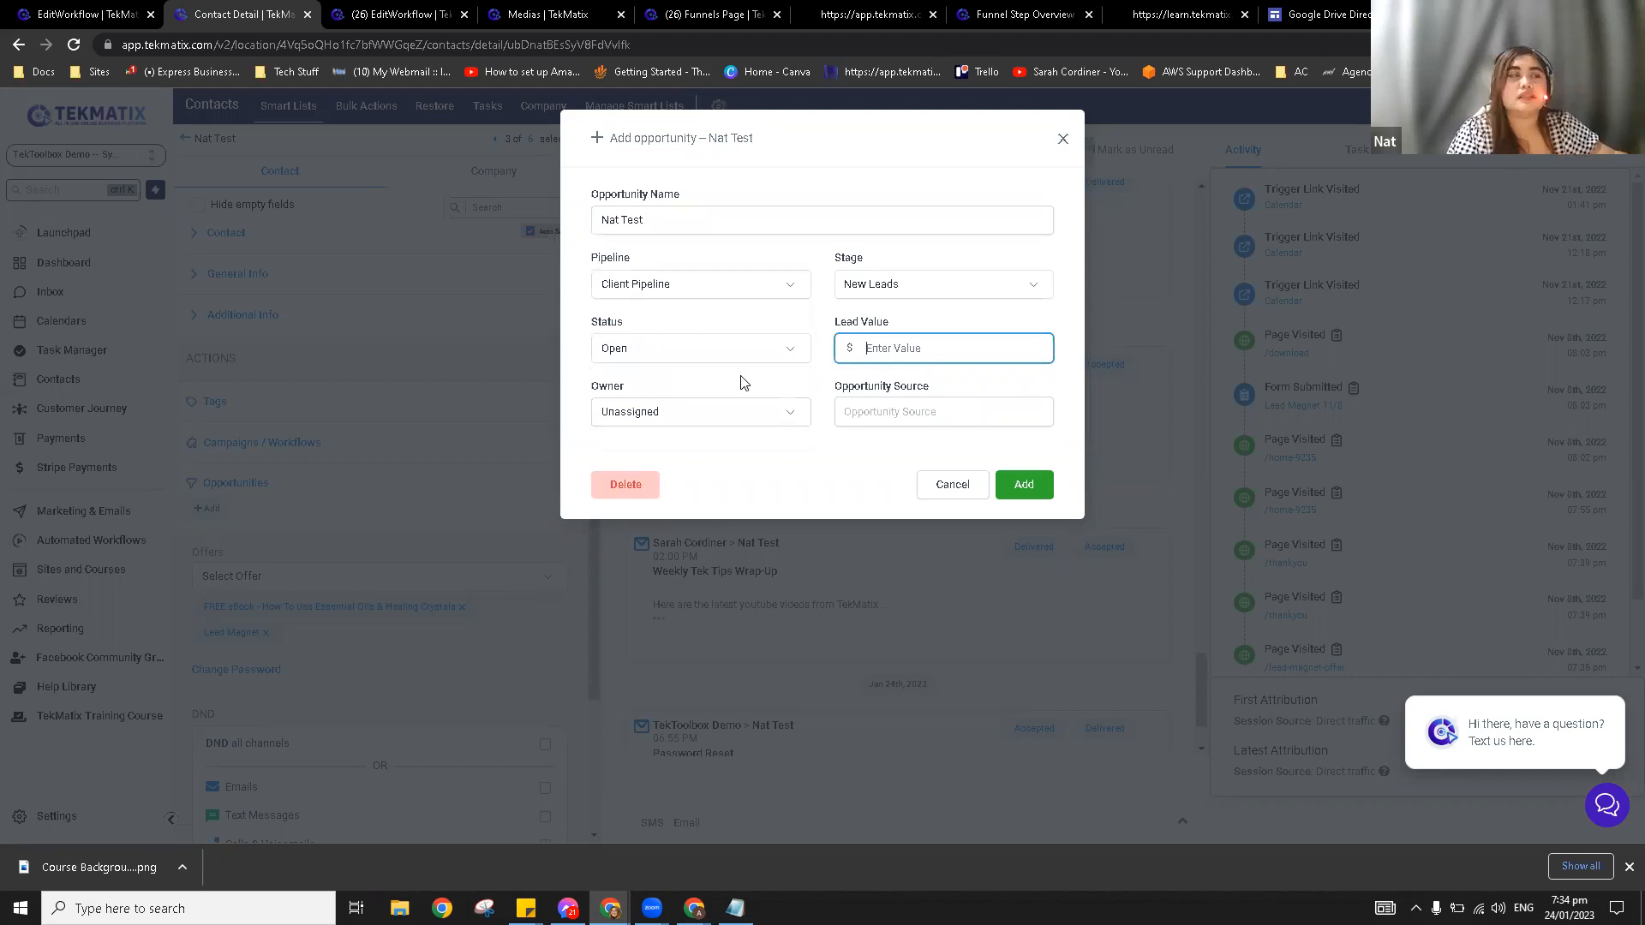
left_click(1062, 138)
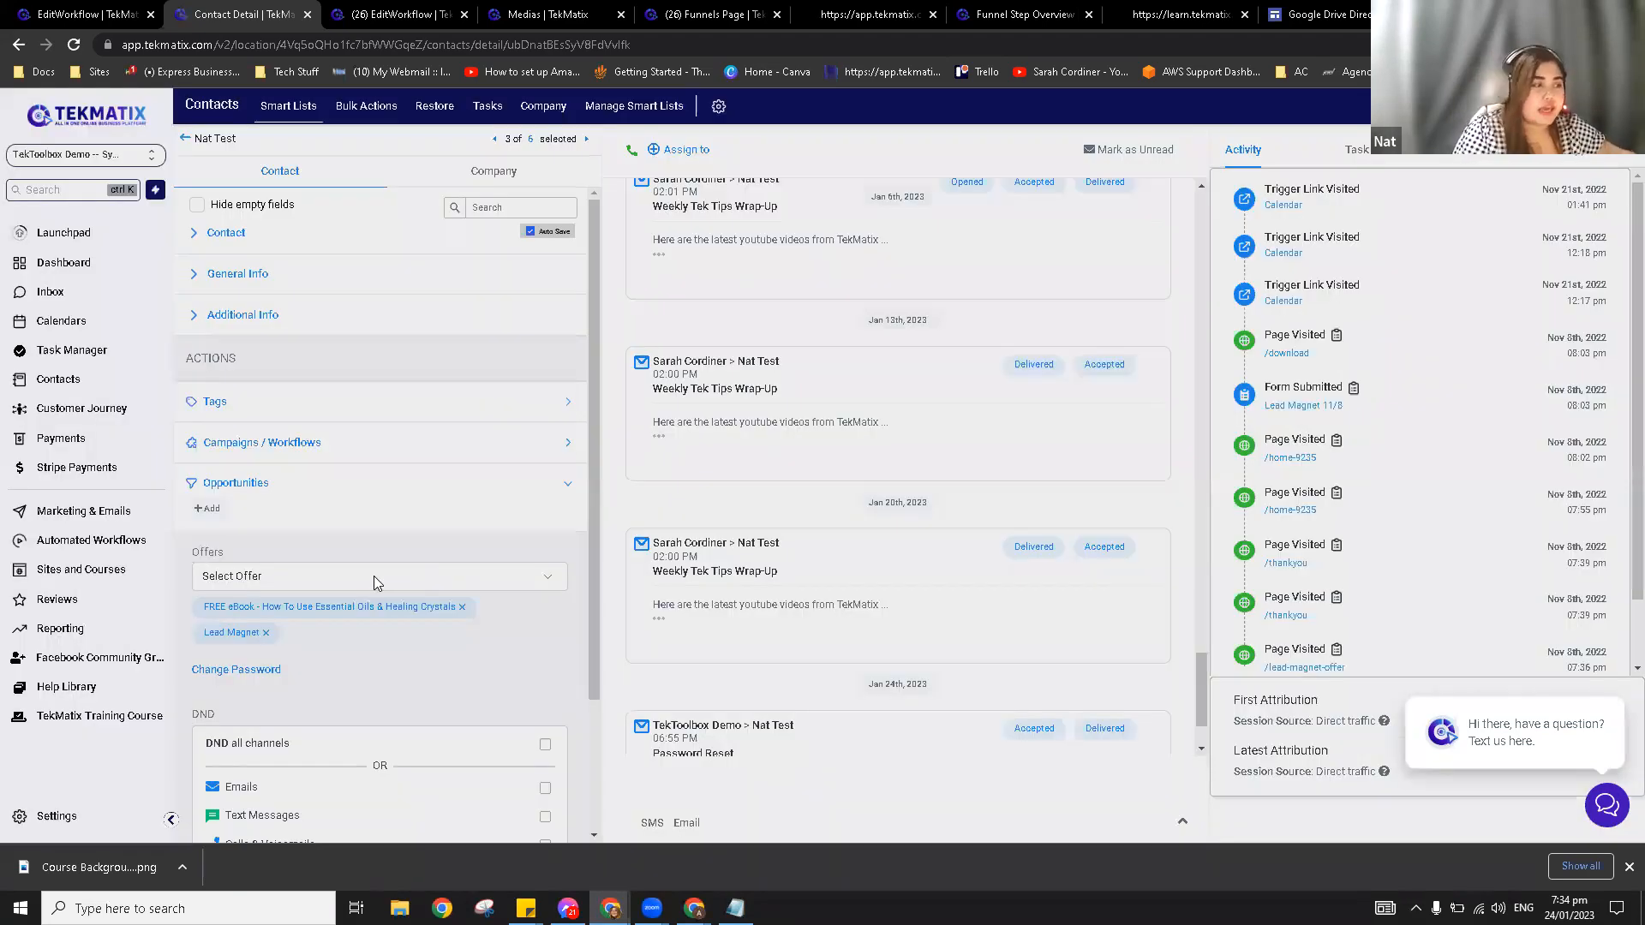
Step: Open and close the Offers dropdown several times without selecting an offer
scroll(374, 576, "down", 2)
double_click(196, 388)
left_click(333, 410)
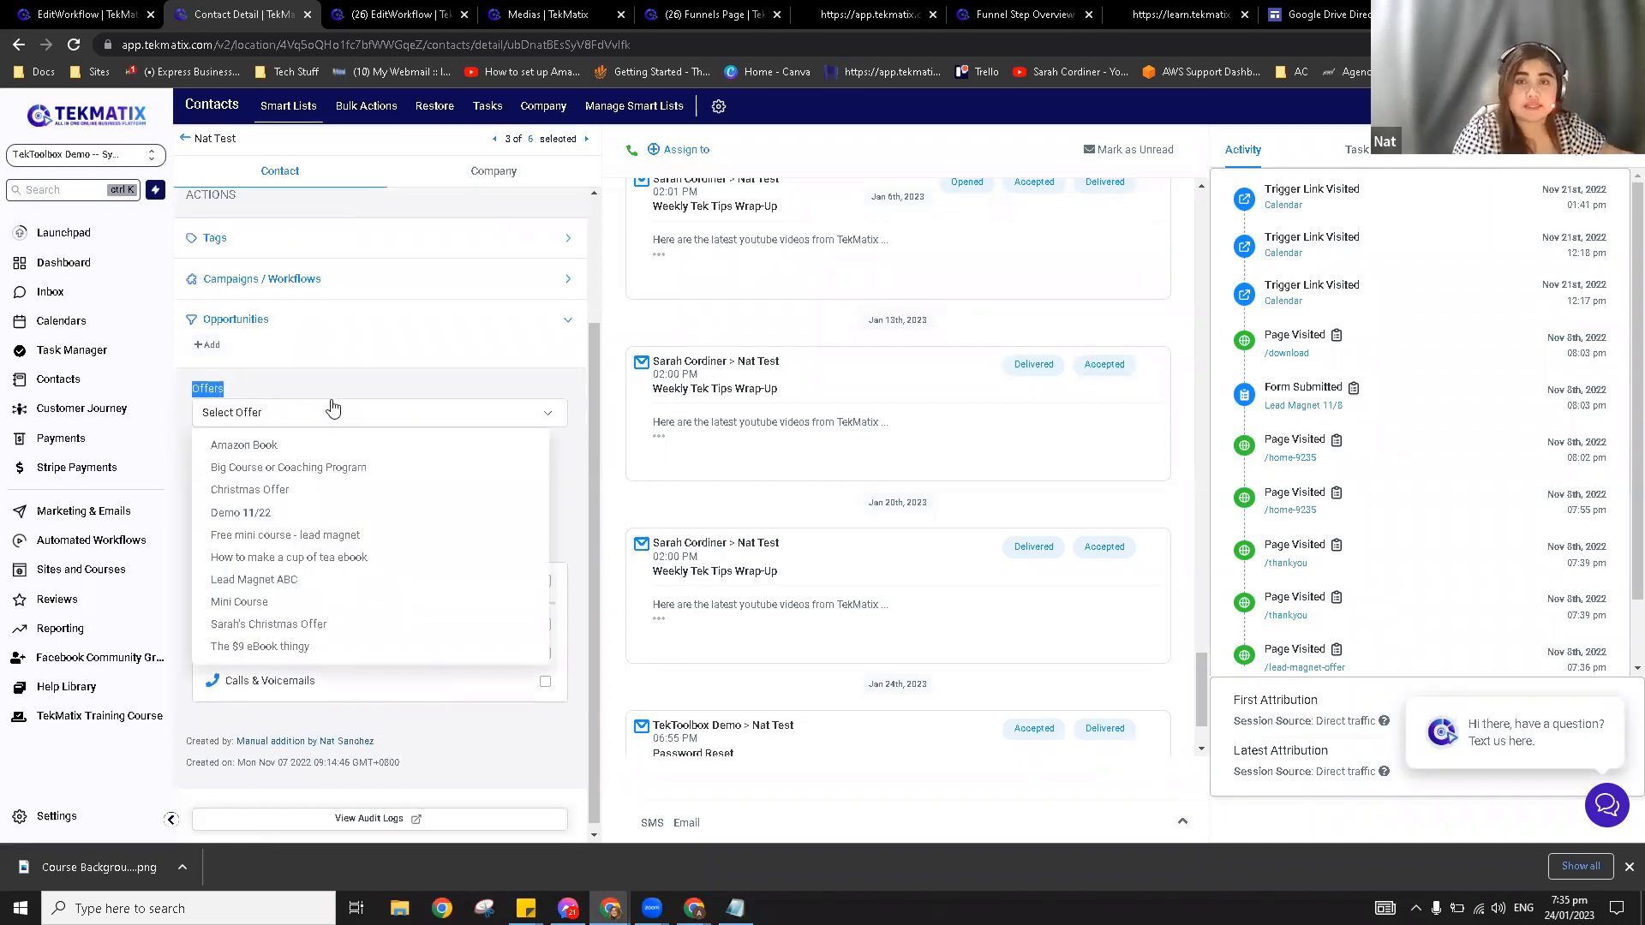
left_click(342, 383)
left_click(385, 415)
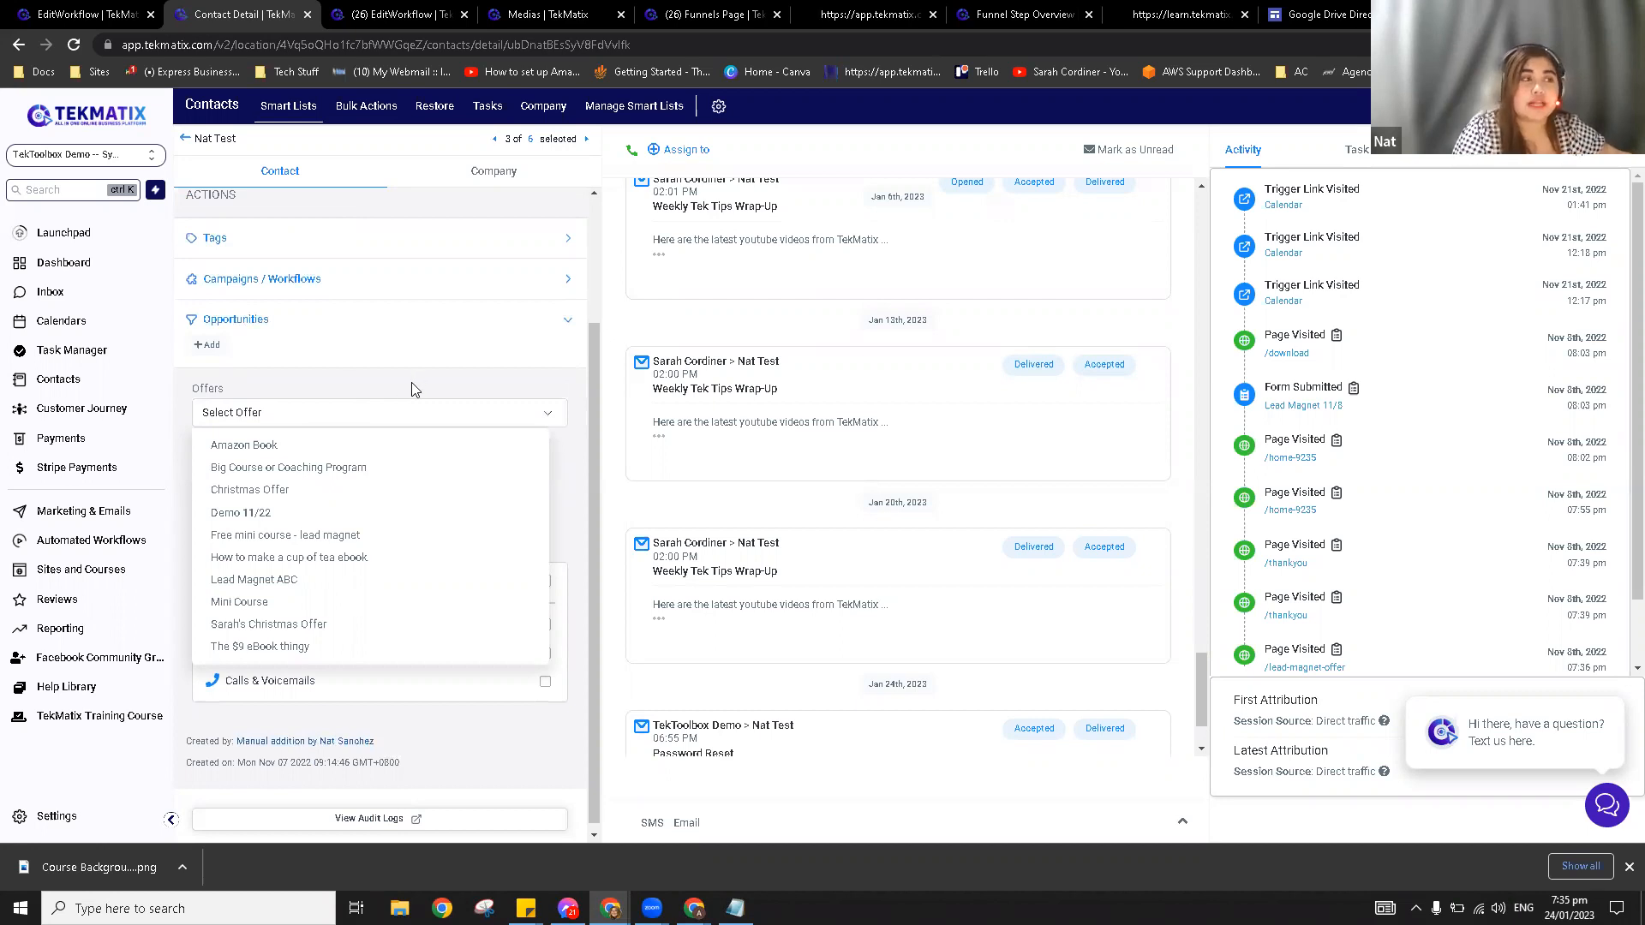
left_click(413, 384)
left_click(505, 419)
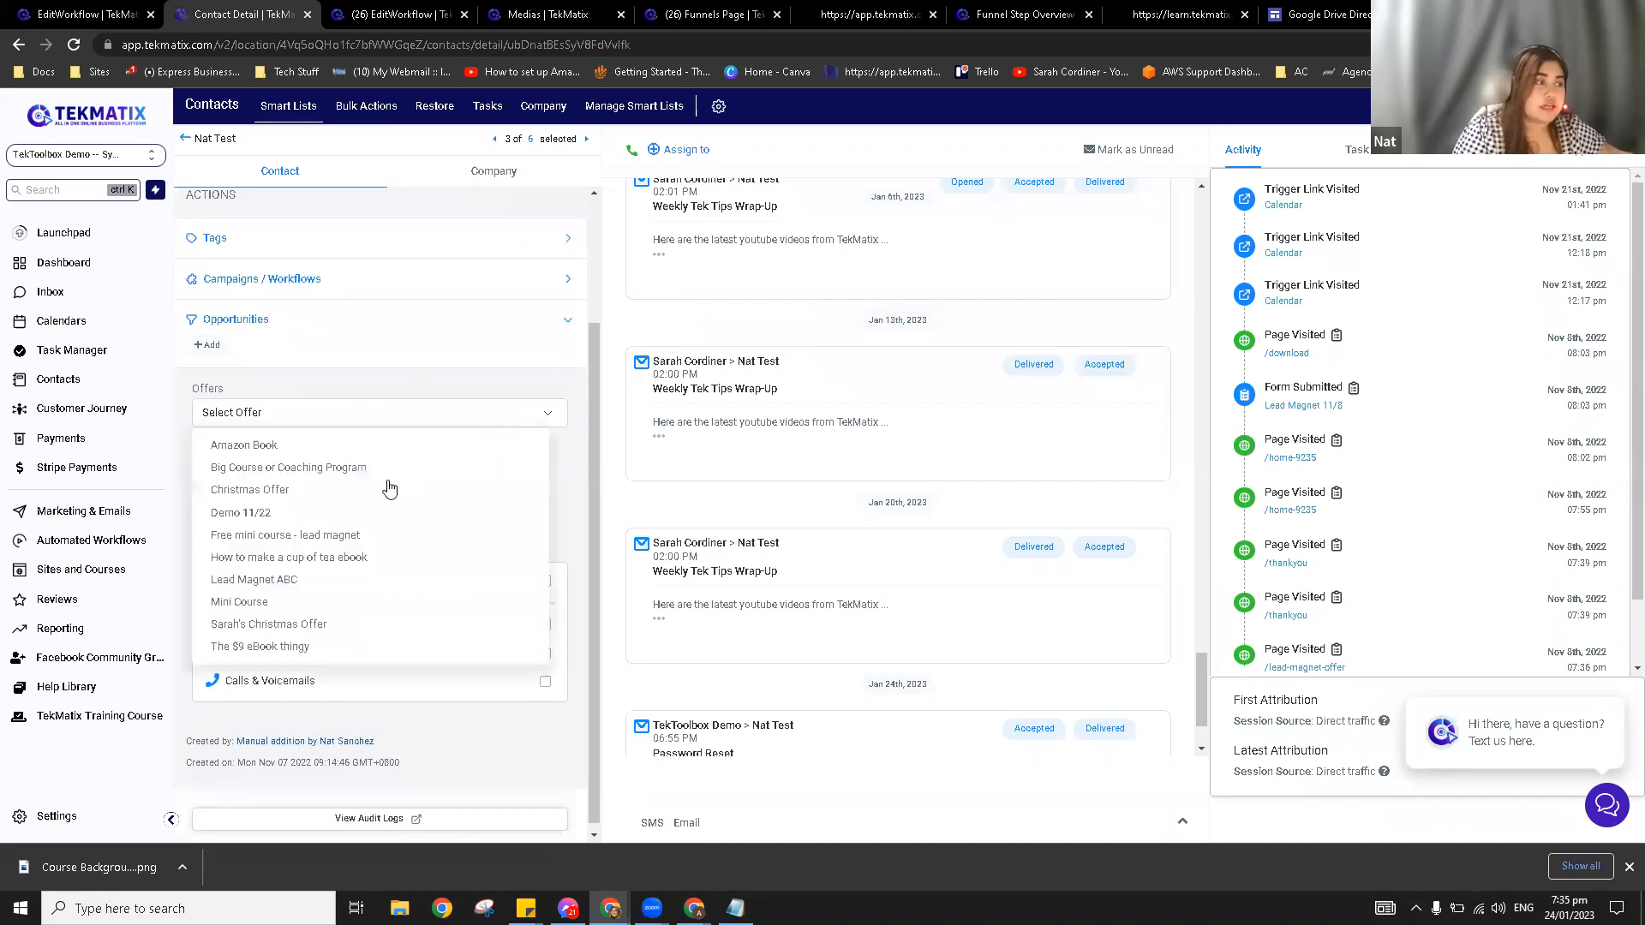
left_click(436, 383)
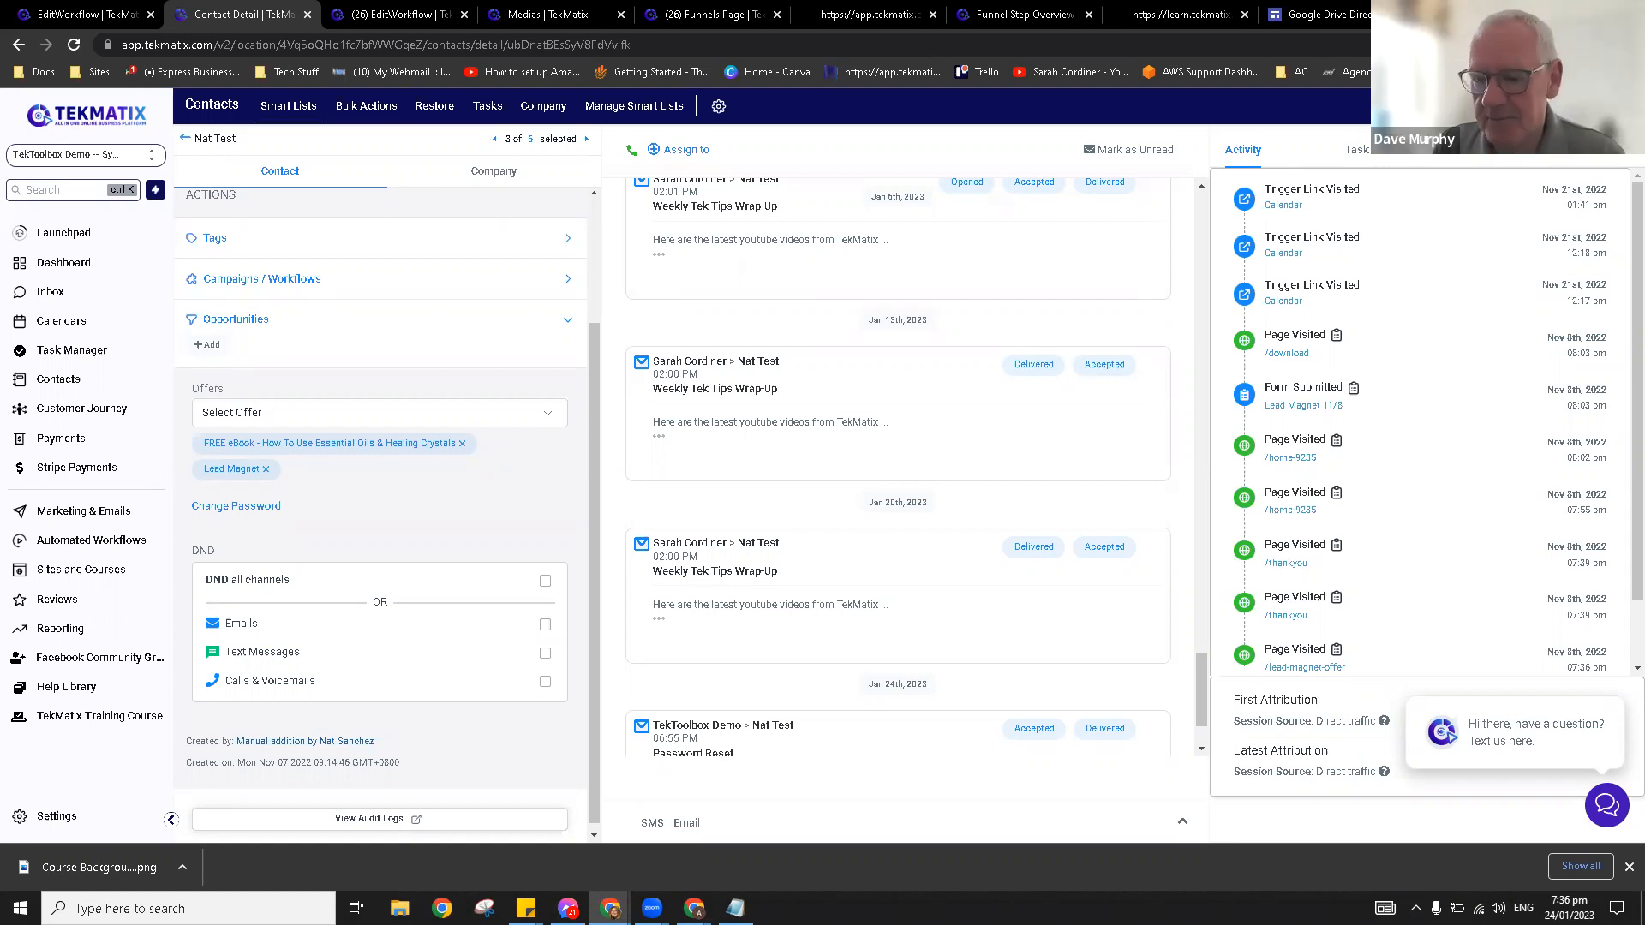
Step: Move the Notepad window aside and return to the browser
key("alt+Tab")
left_click_drag(689, 281, 1644, 282)
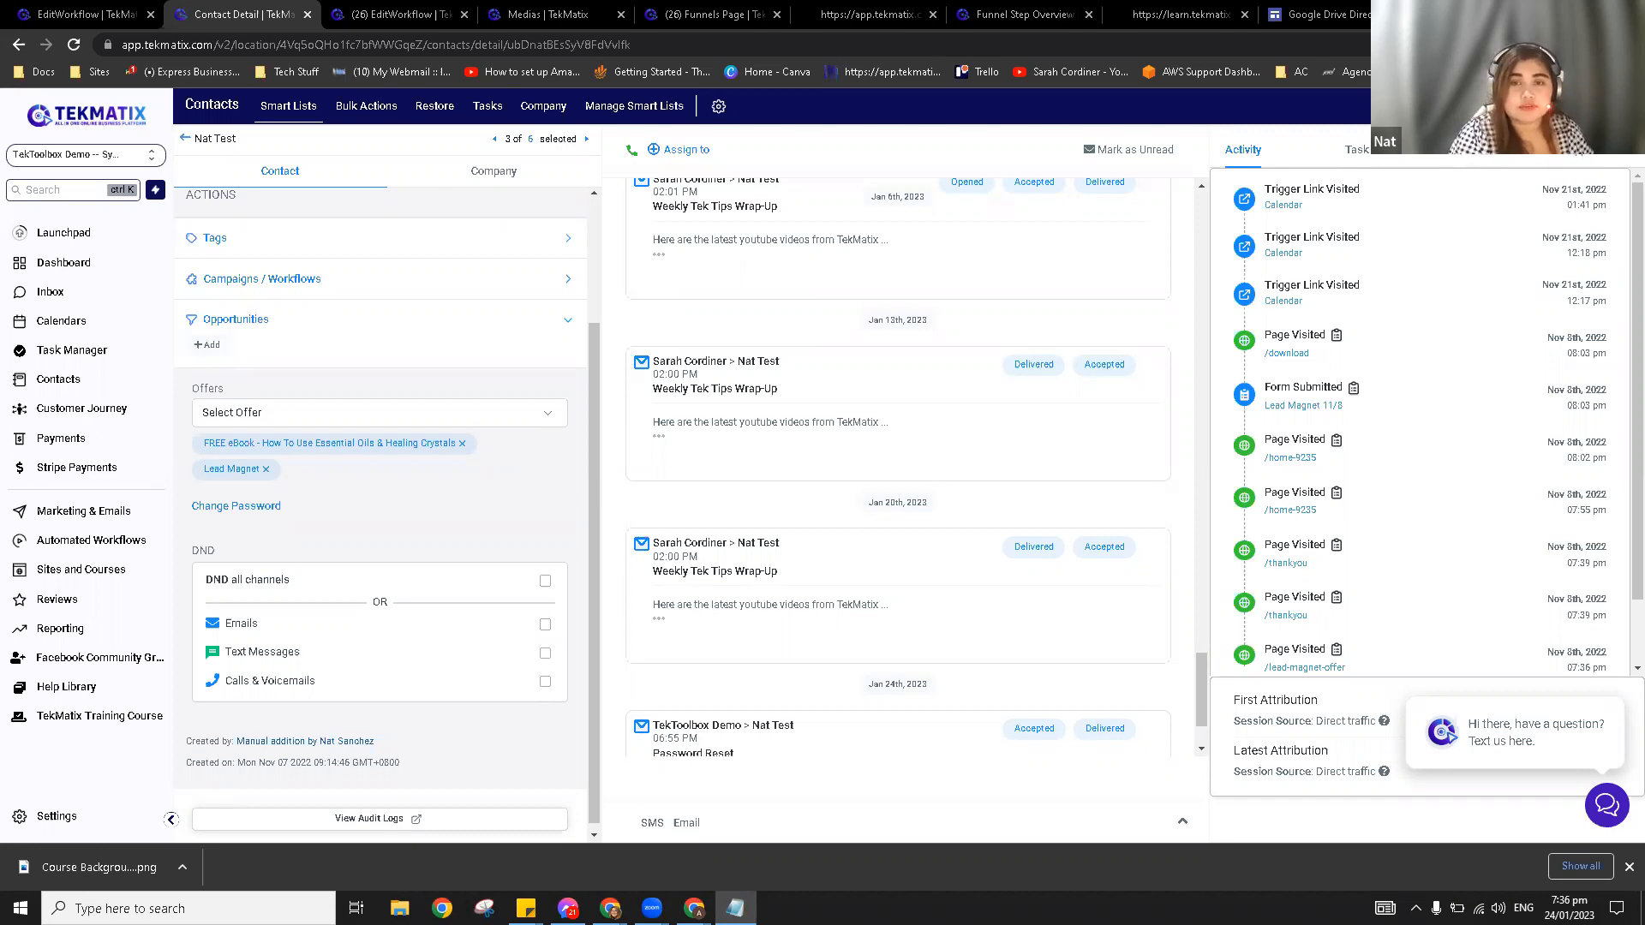
left_click(651, 573)
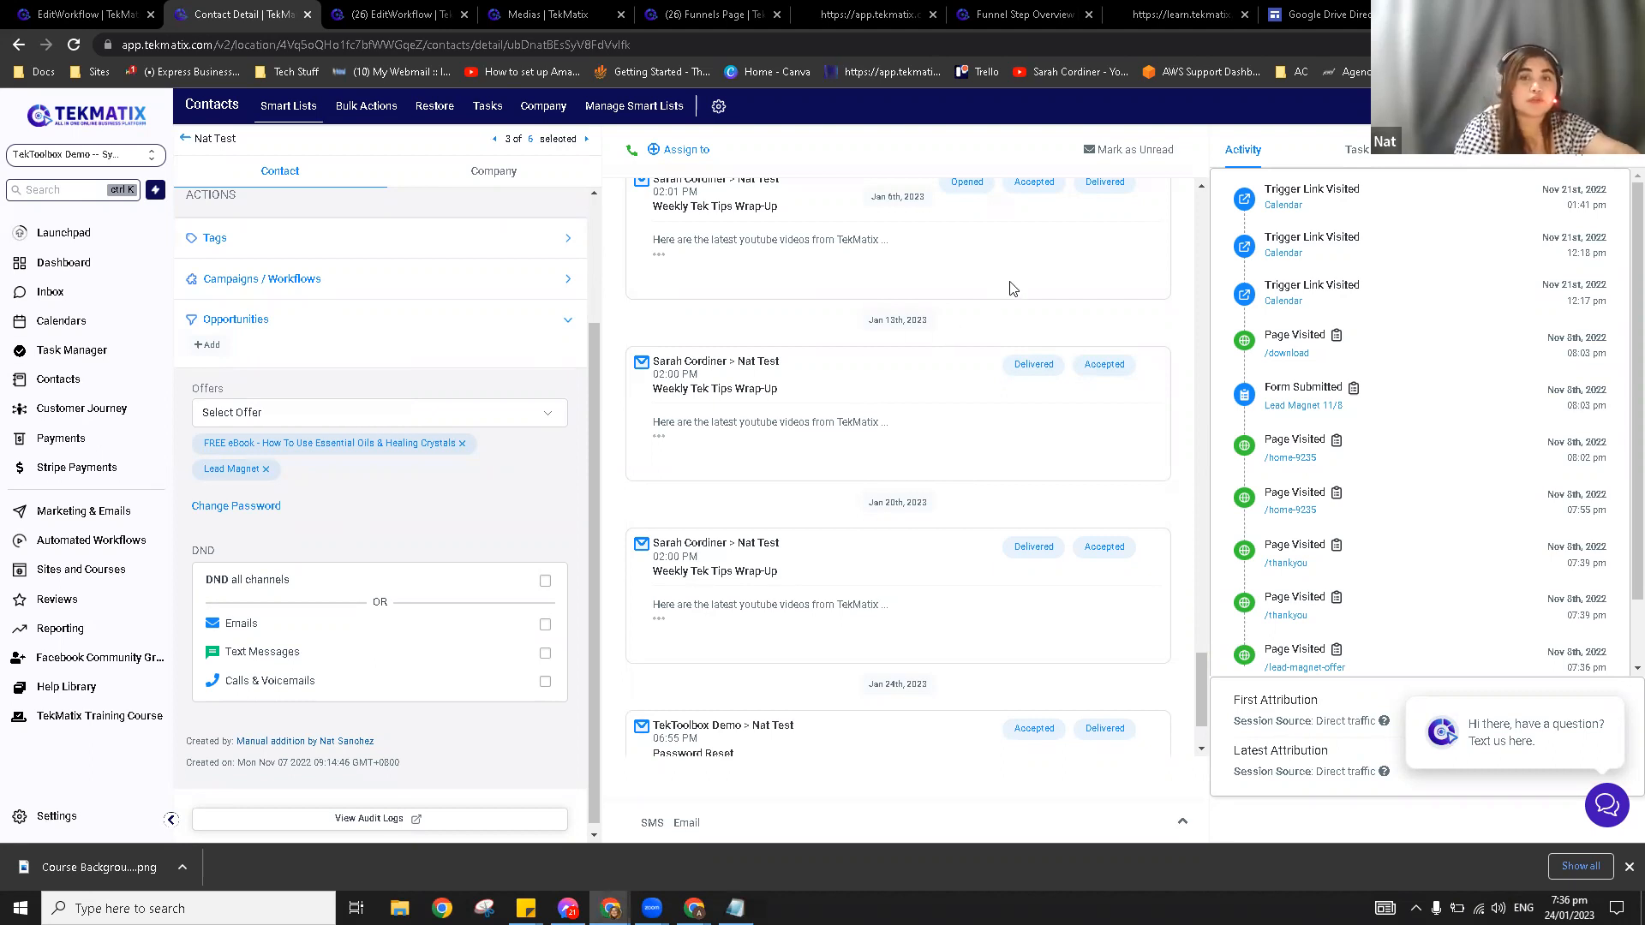
Step: Reset the contact's password to a generated strong password, with an email notification sent
left_click(247, 507)
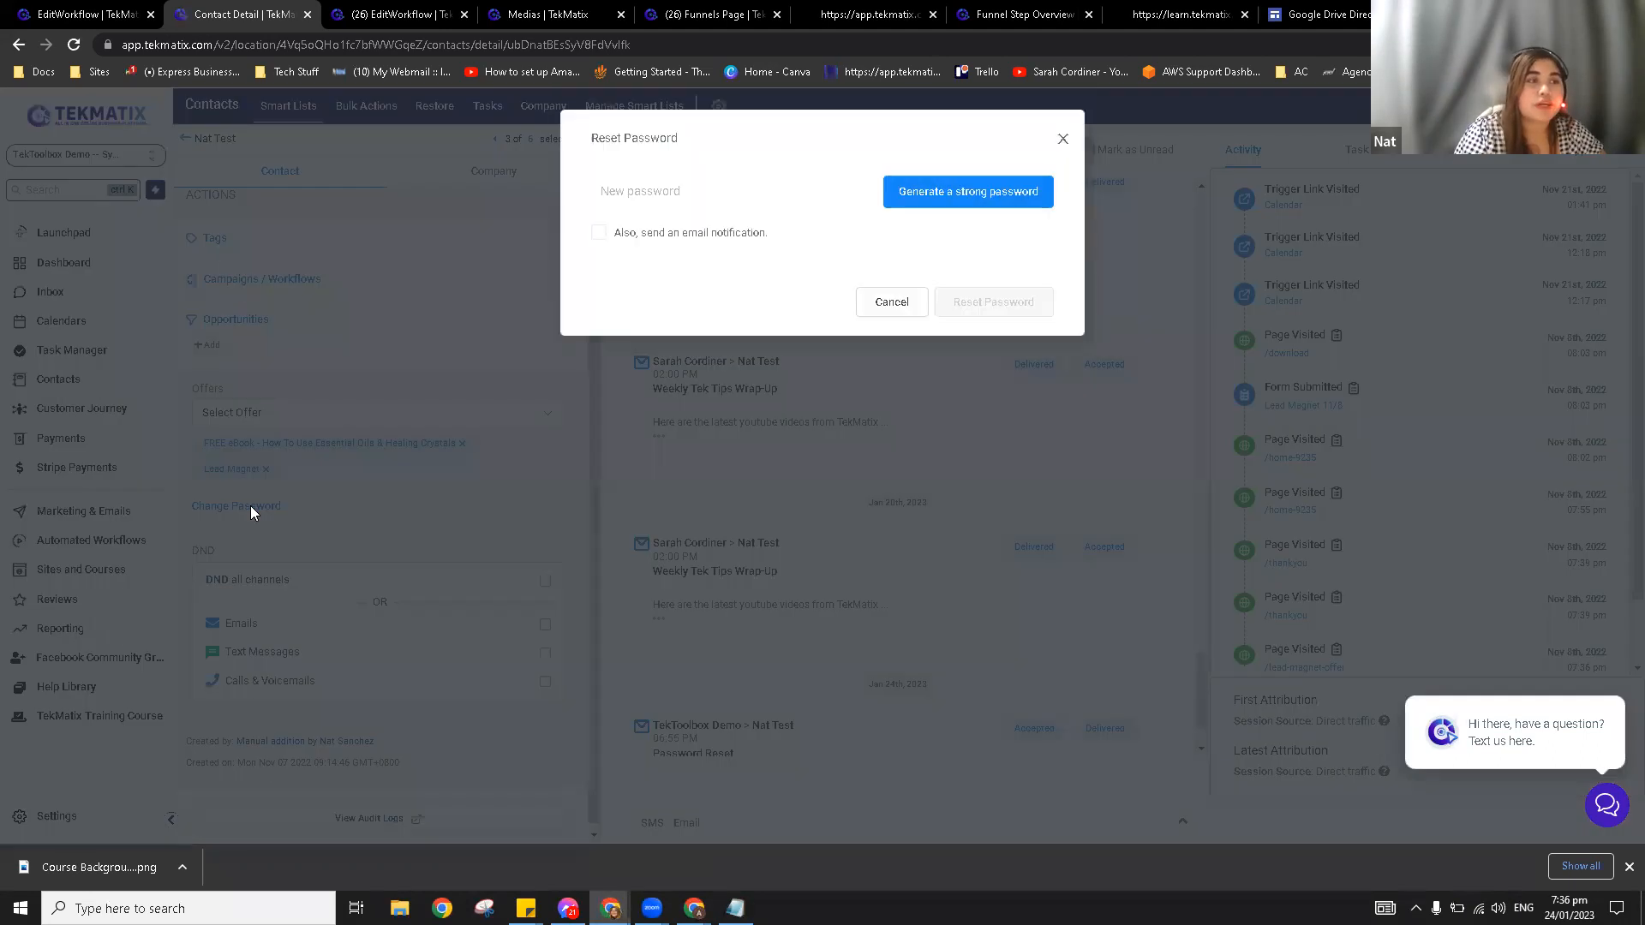
left_click(945, 202)
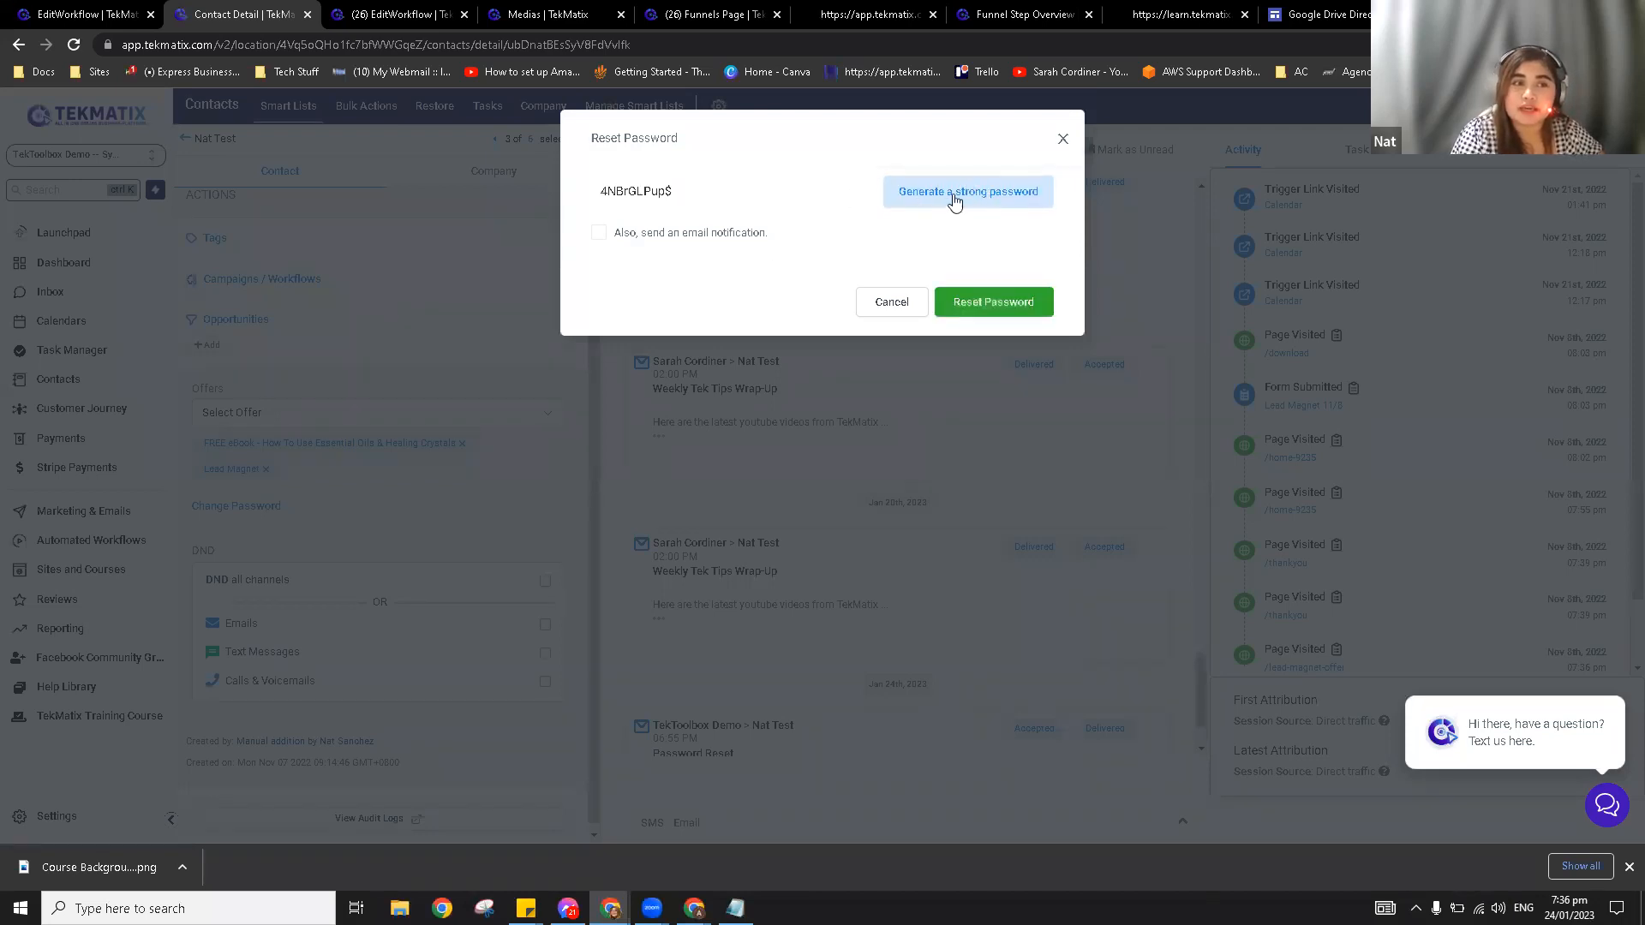
left_click_drag(775, 193, 580, 194)
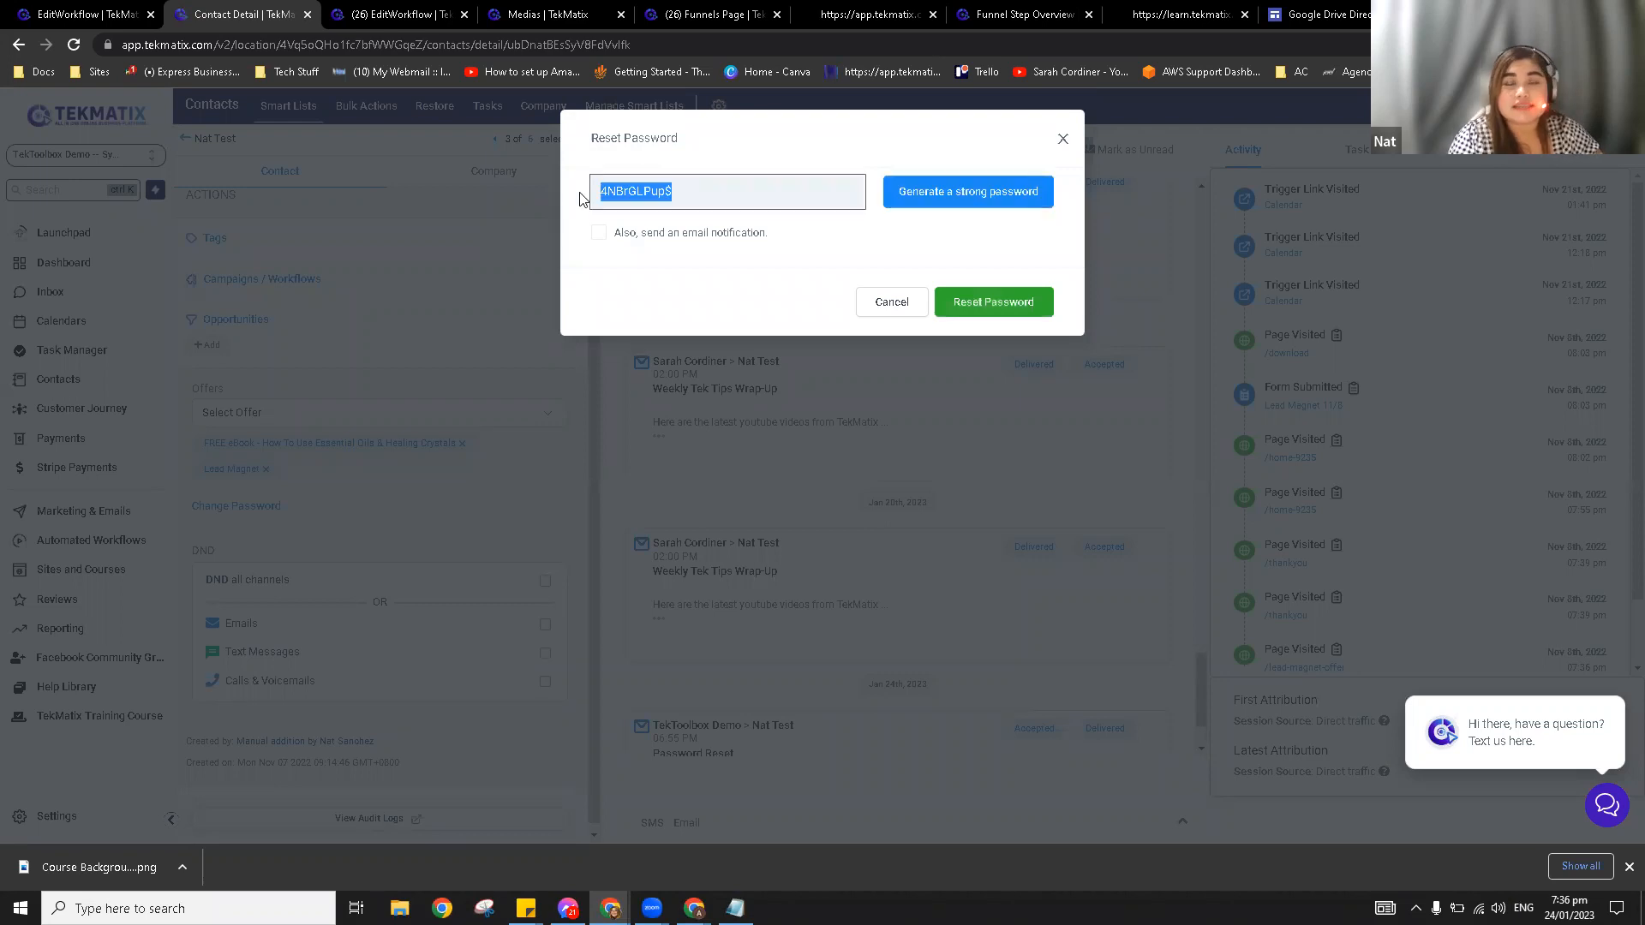
left_click(778, 201)
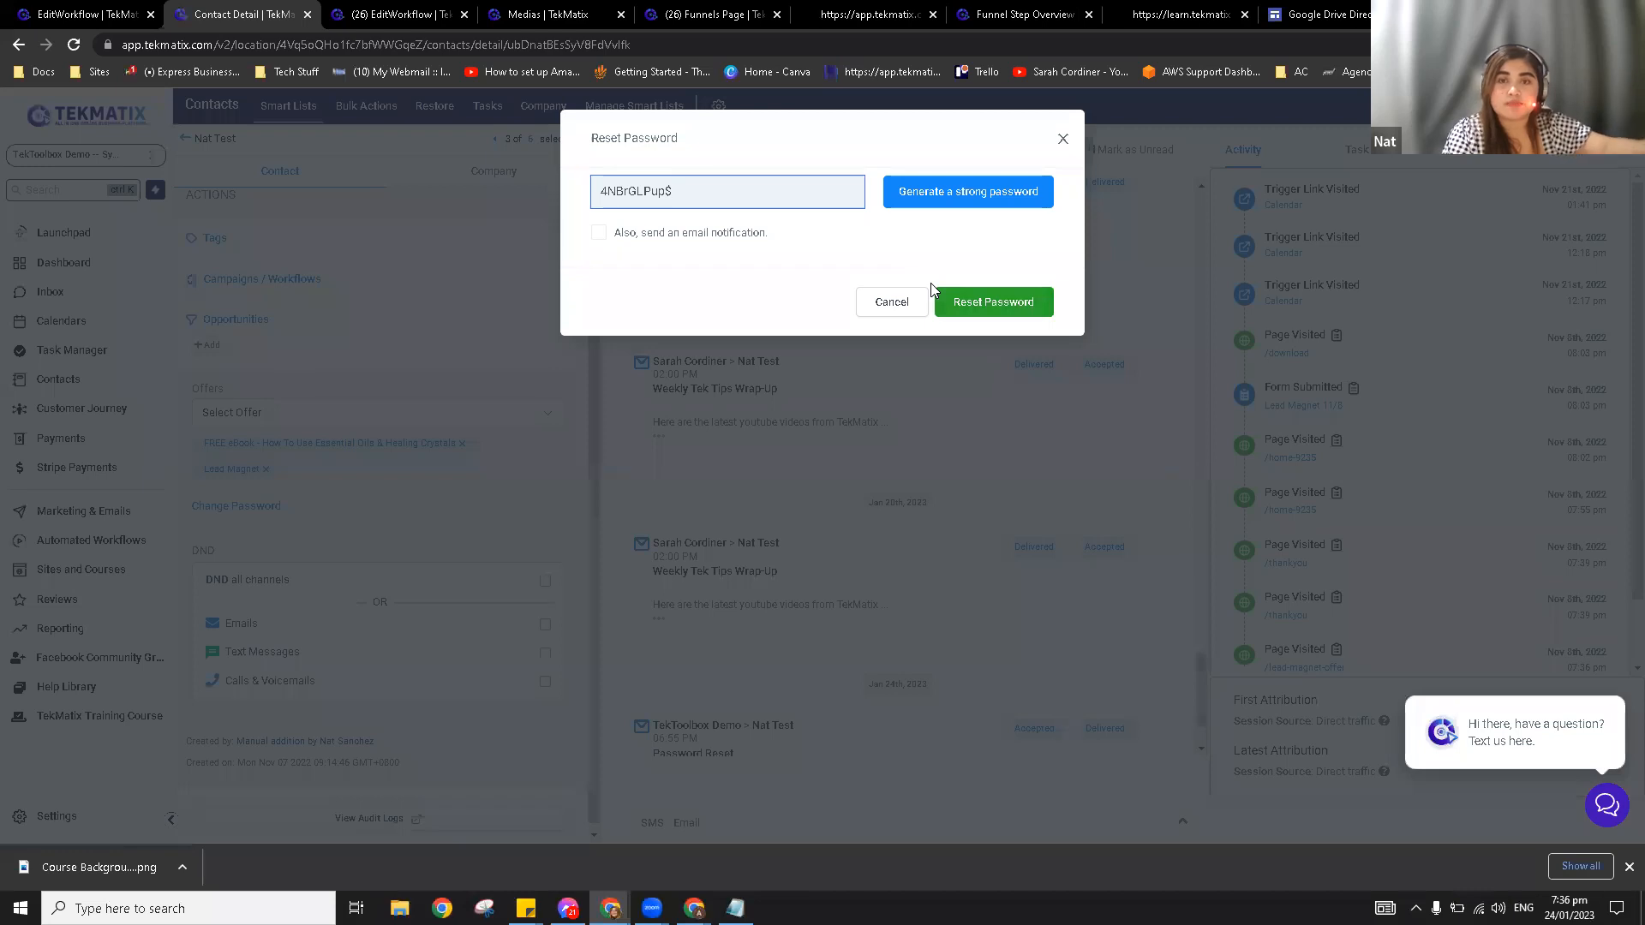
left_click(597, 234)
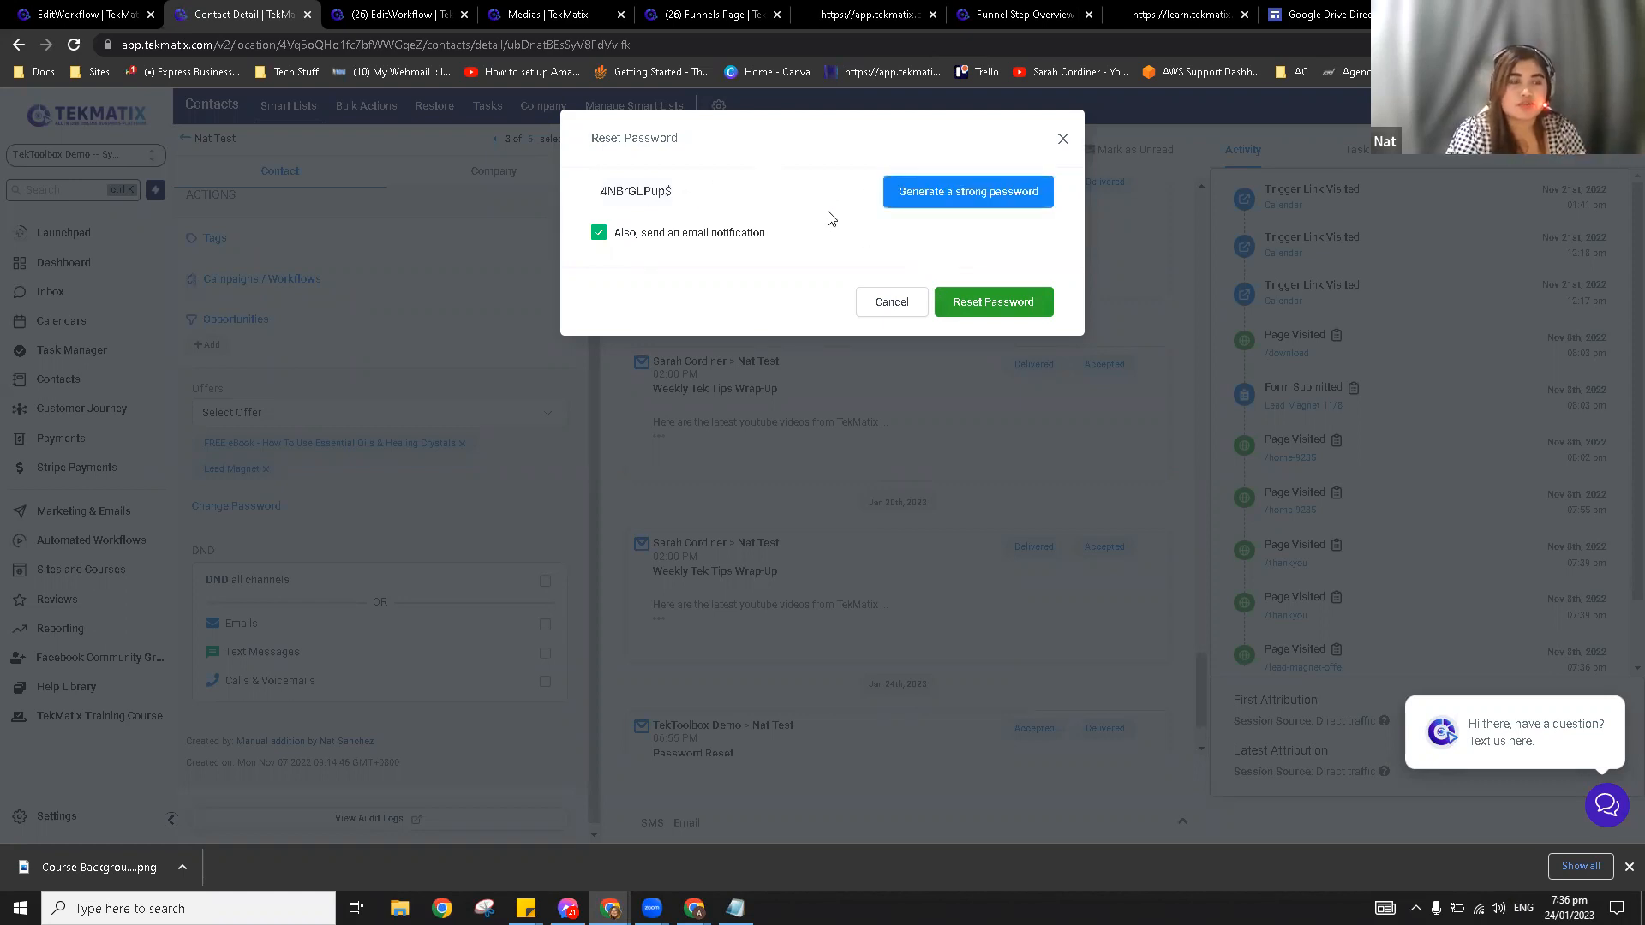
left_click(985, 305)
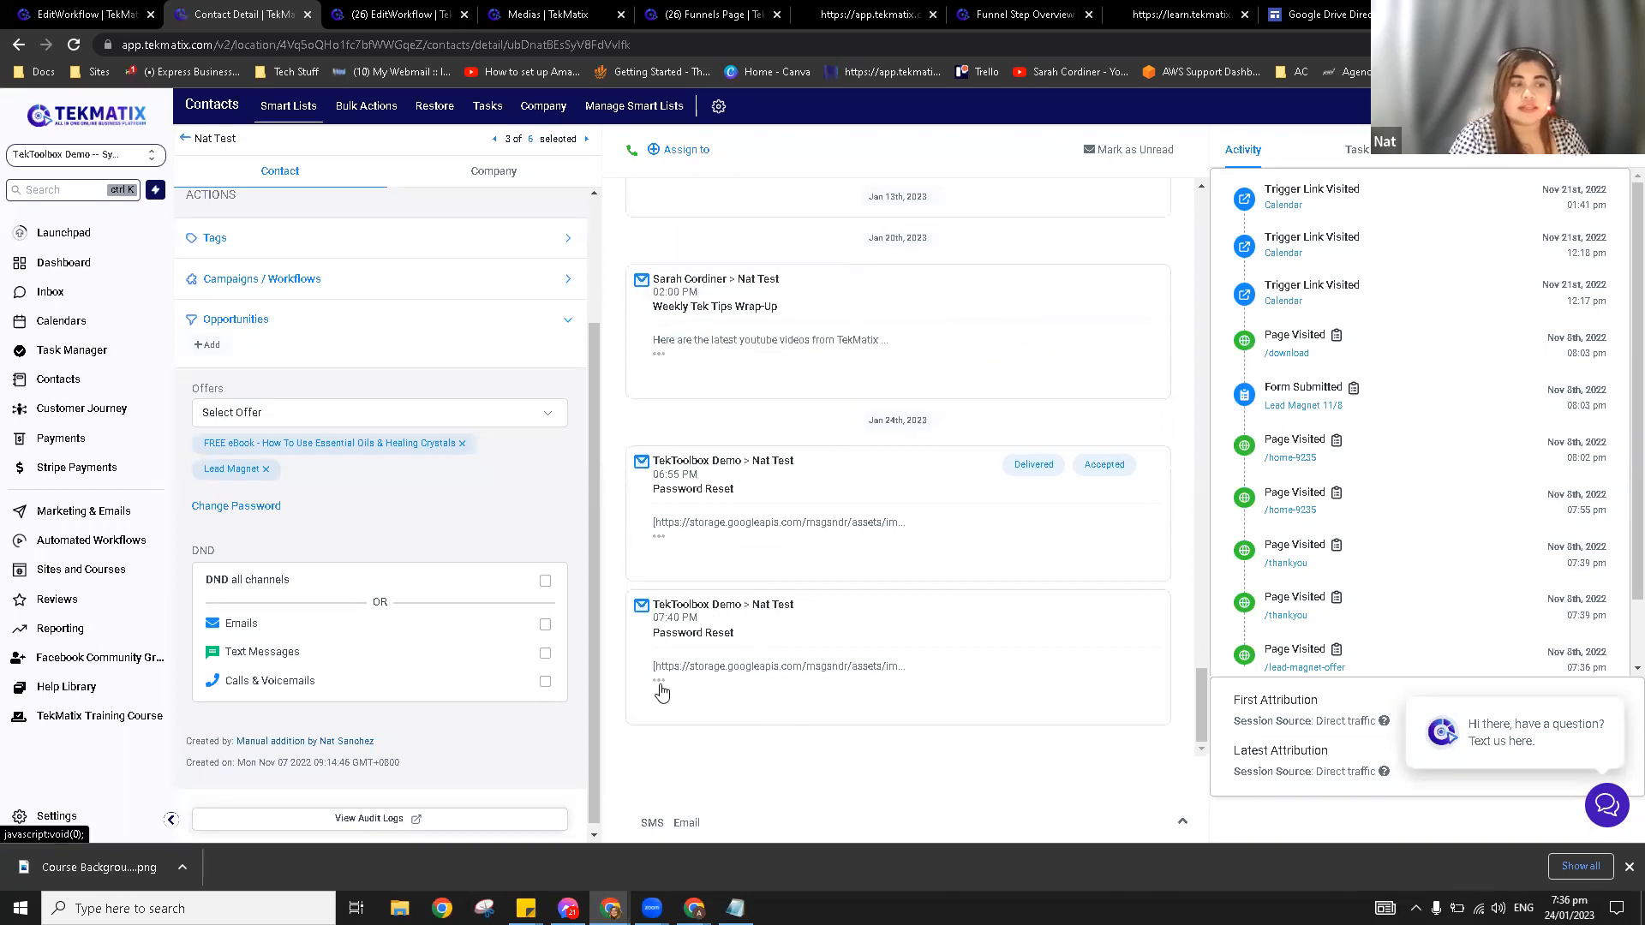
Step: Scroll the contact's timeline to the new Password Reset email and review its contents
scroll(754, 686, "down", 2)
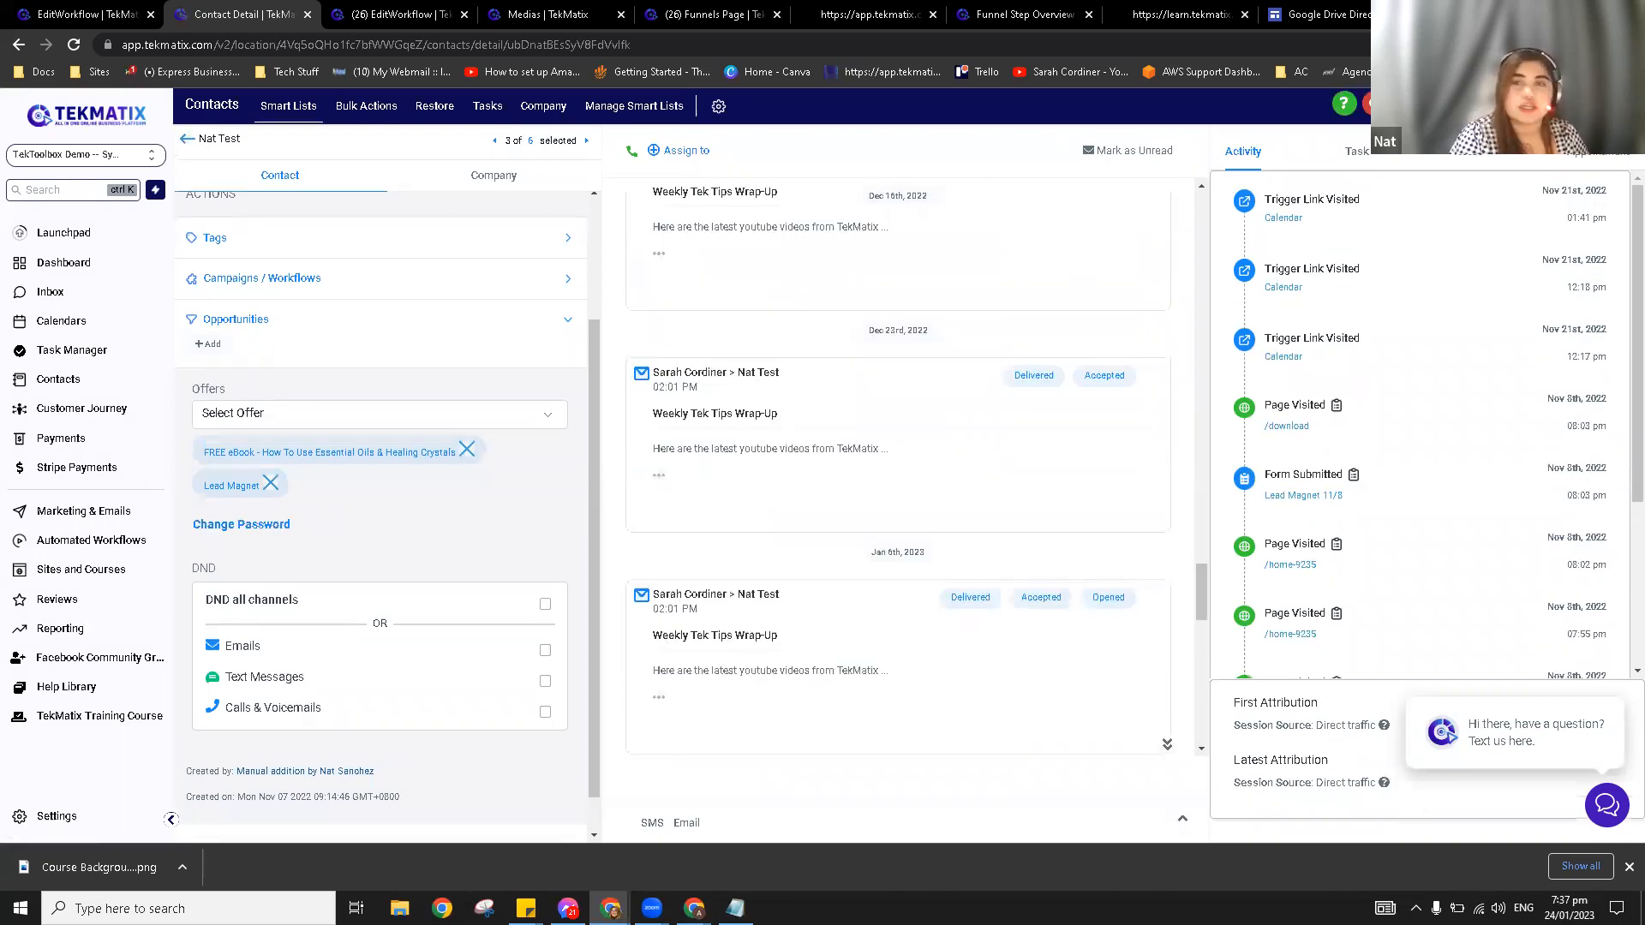
scroll(951, 580, "down", 5)
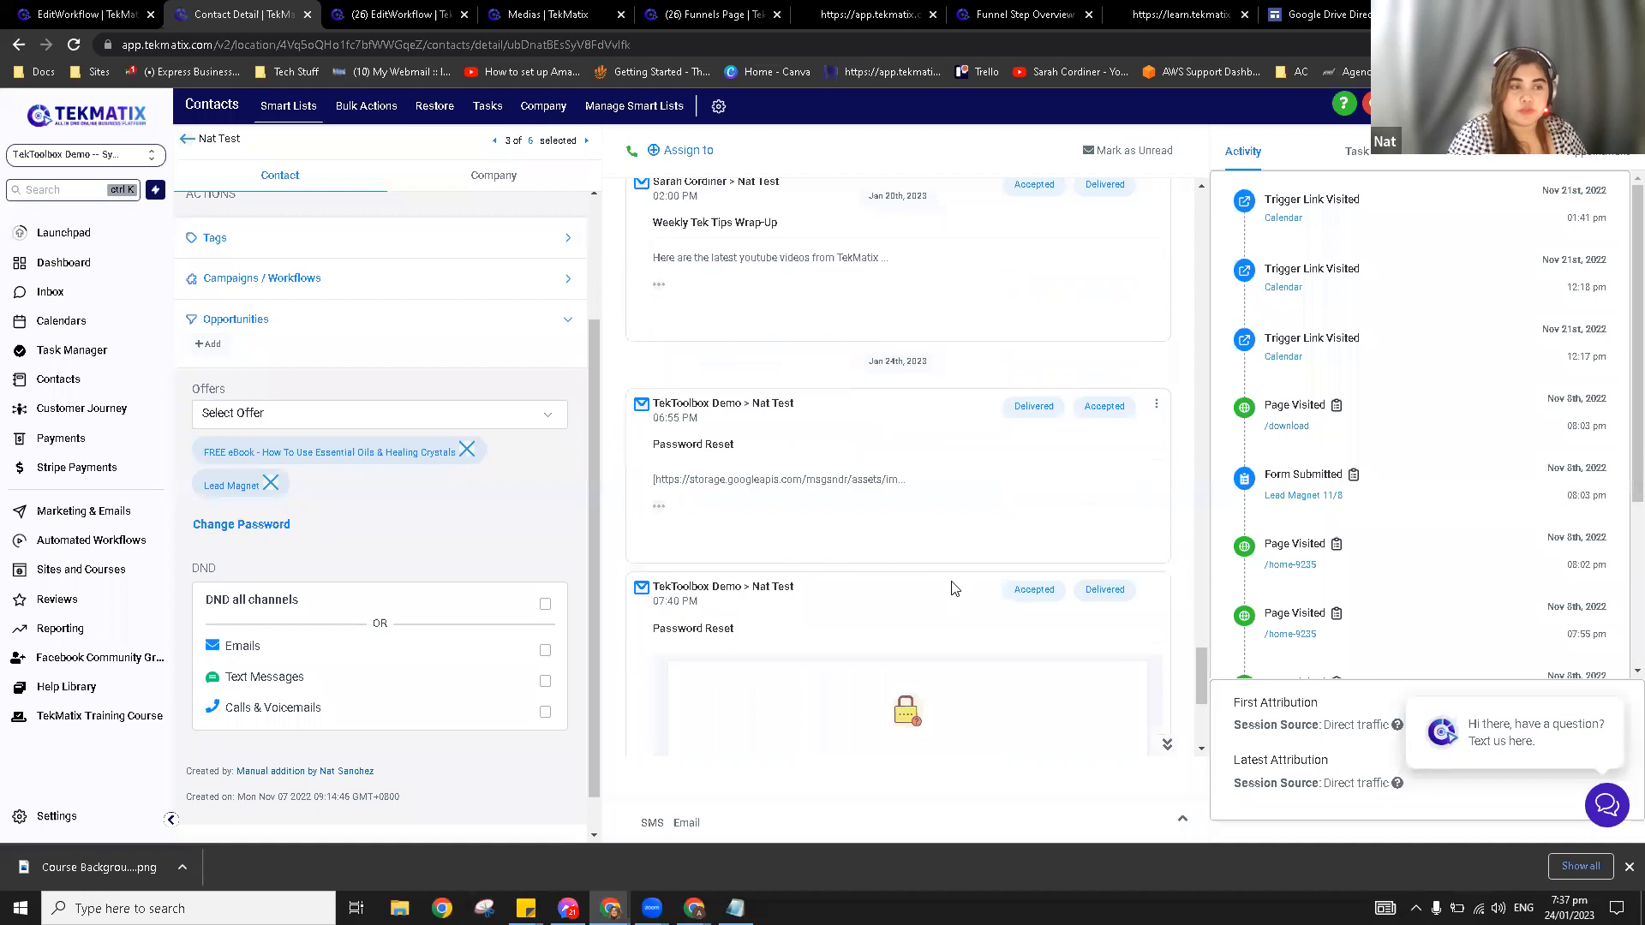
left_click_drag(765, 428, 1071, 583)
left_click(1071, 582)
scroll(377, 599, "down", 1)
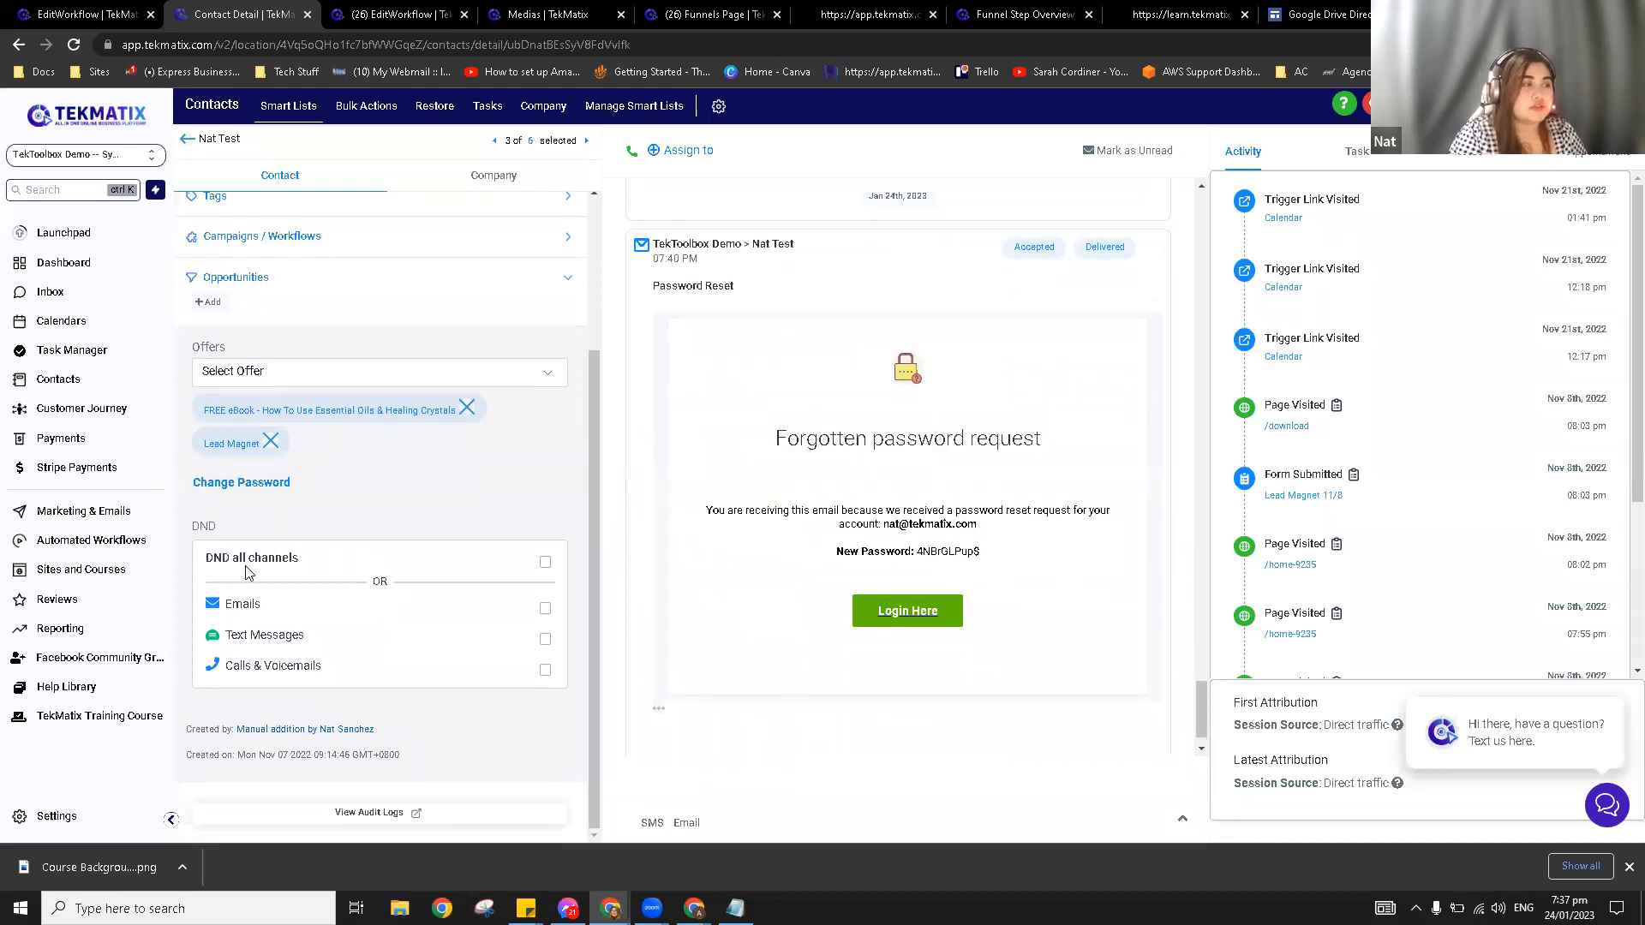
double_click(204, 524)
left_click(241, 531)
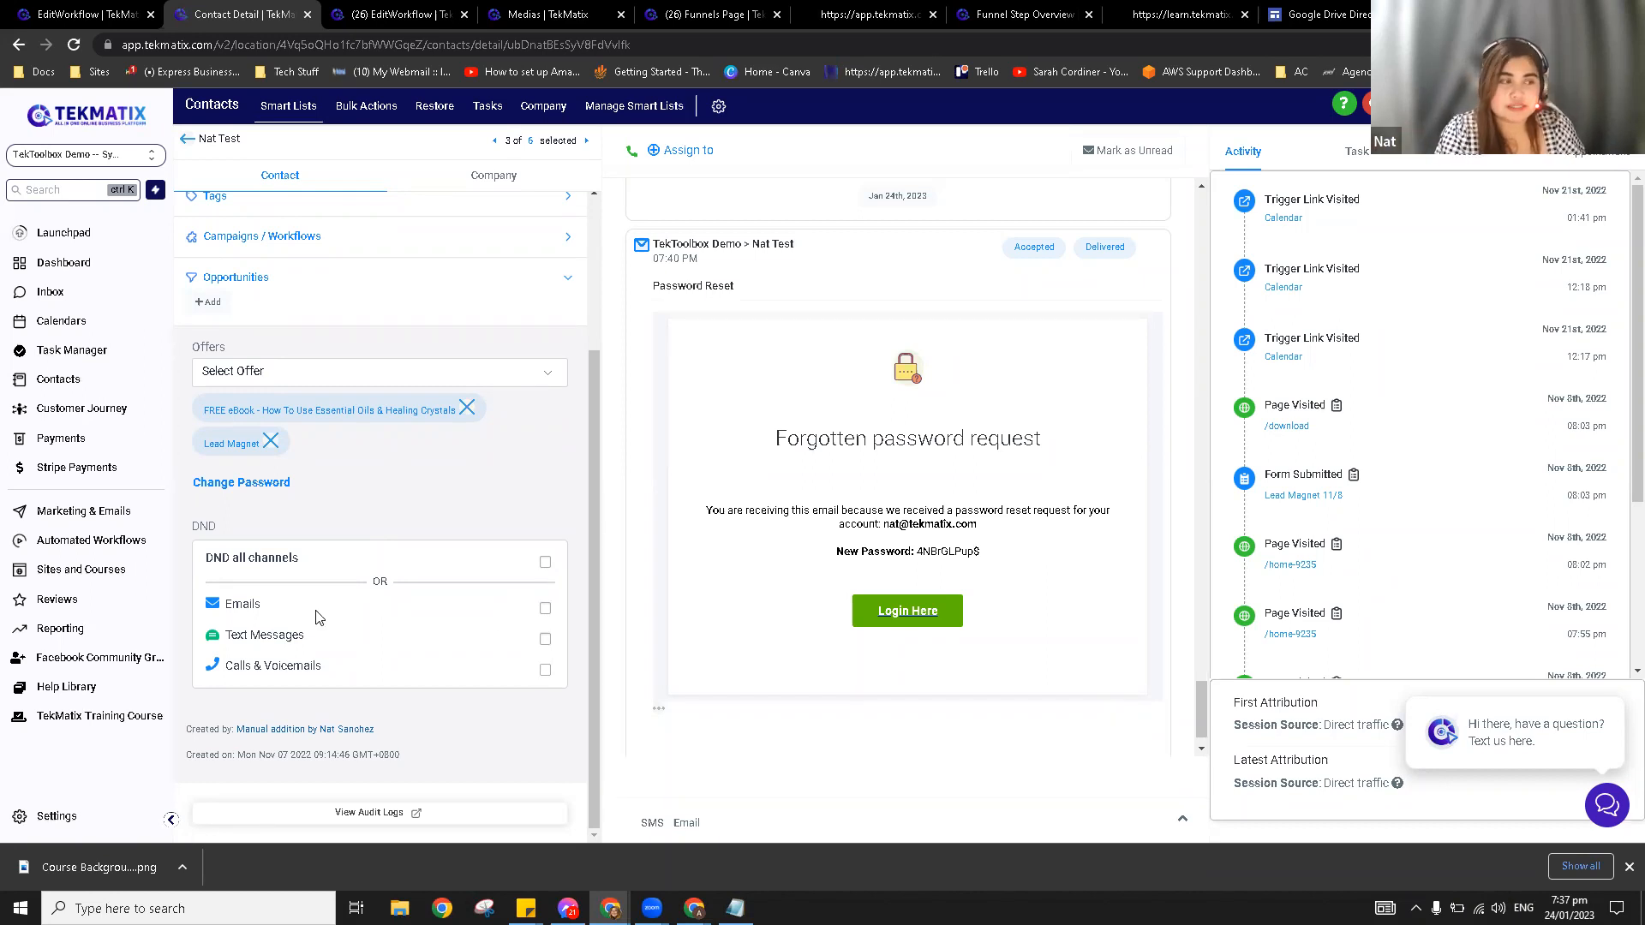
scroll(318, 507, "up", 3)
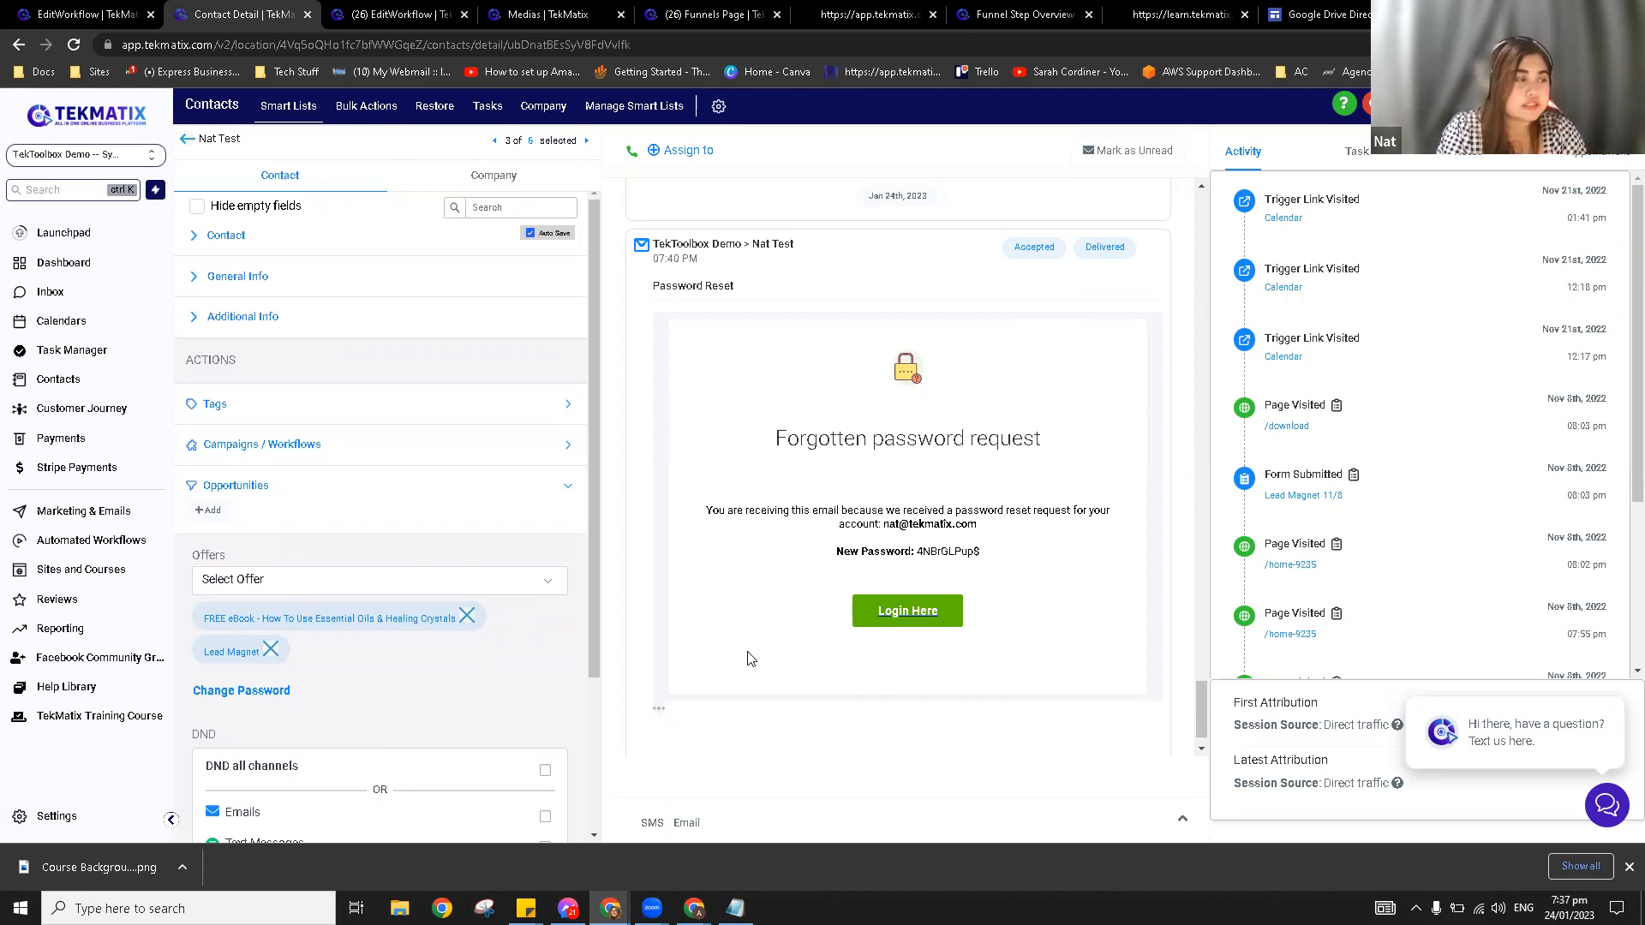
Step: Open Custom Fields settings and view the Deleted Fields tab, dismissing the LastPass prompt
left_click(56, 818)
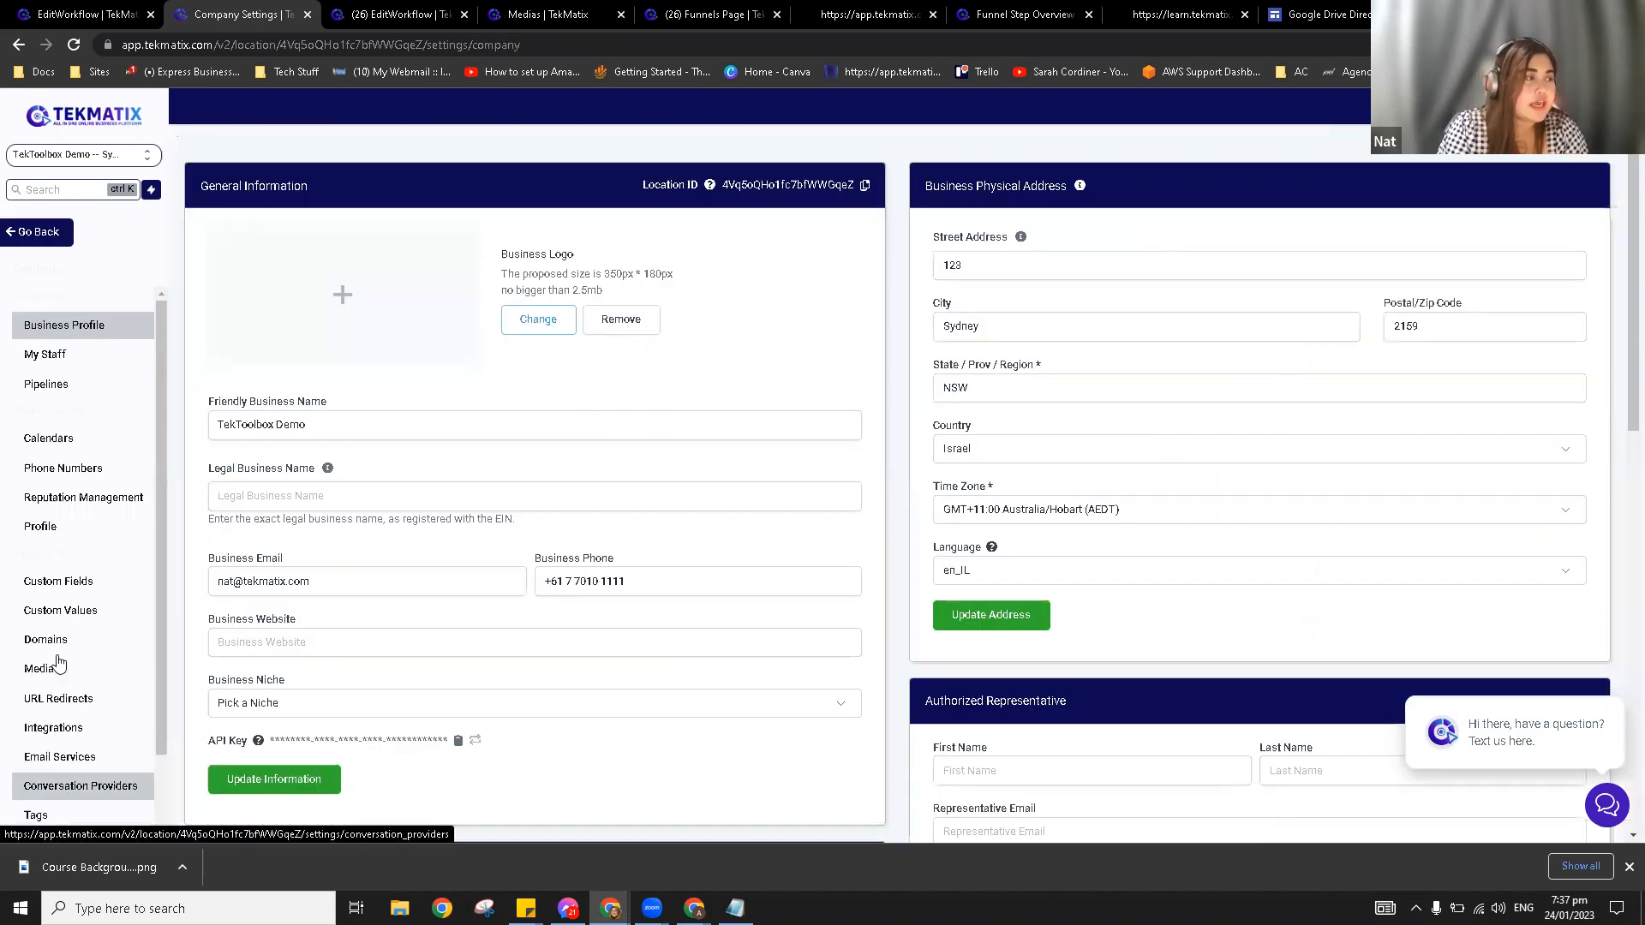
scroll(68, 653, "down", 1)
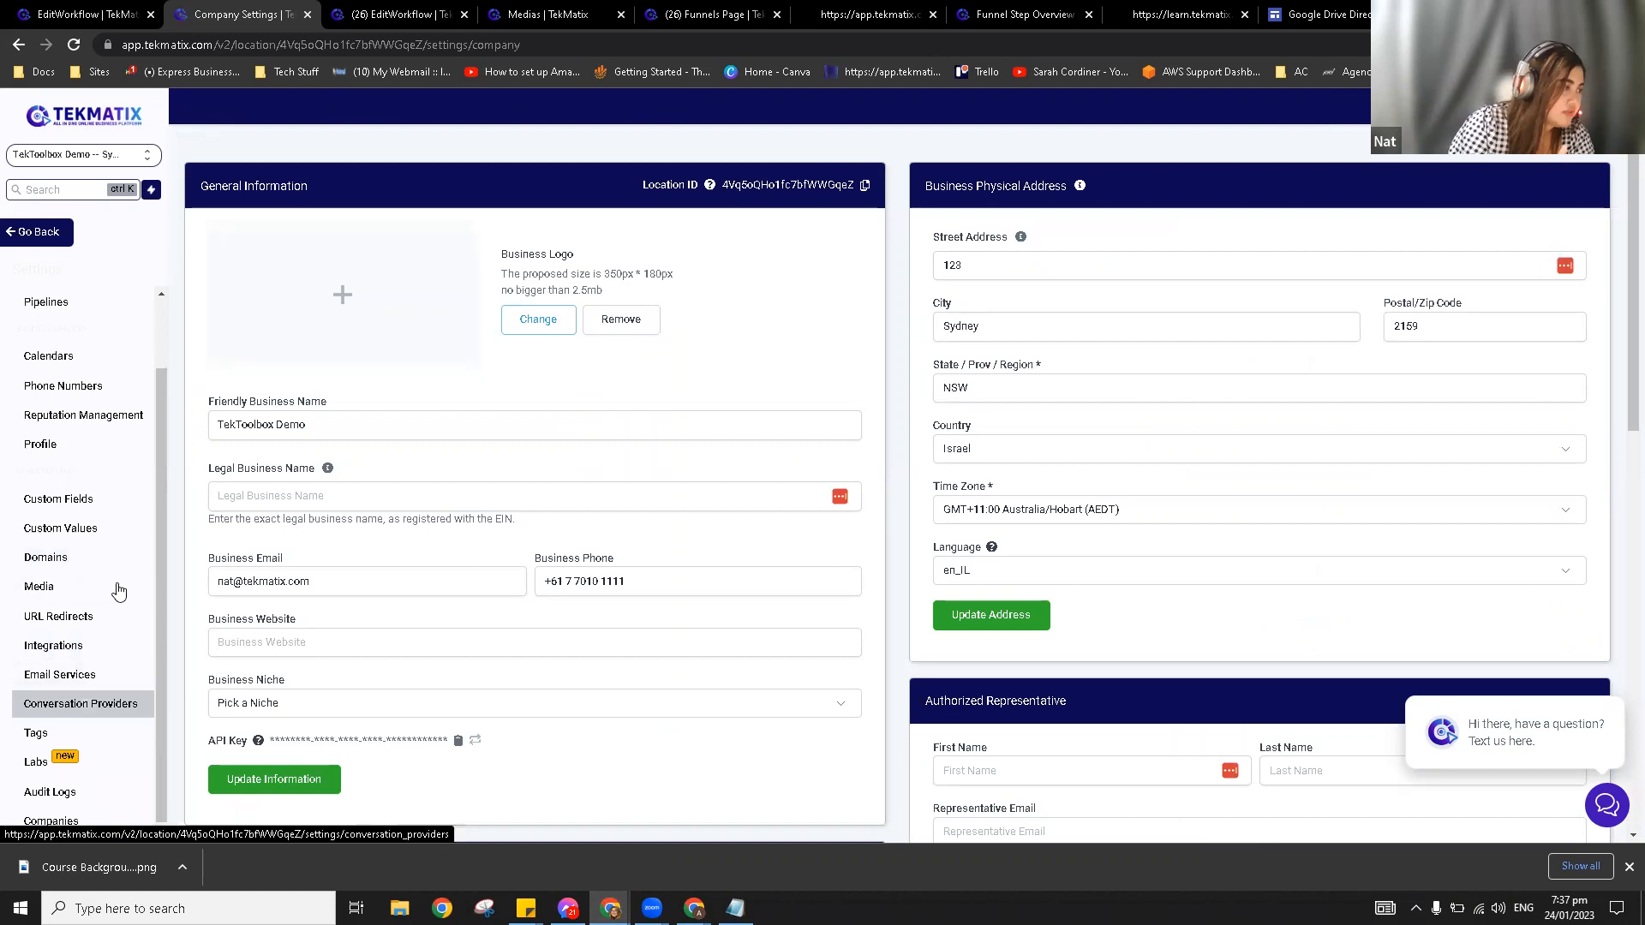
left_click(93, 506)
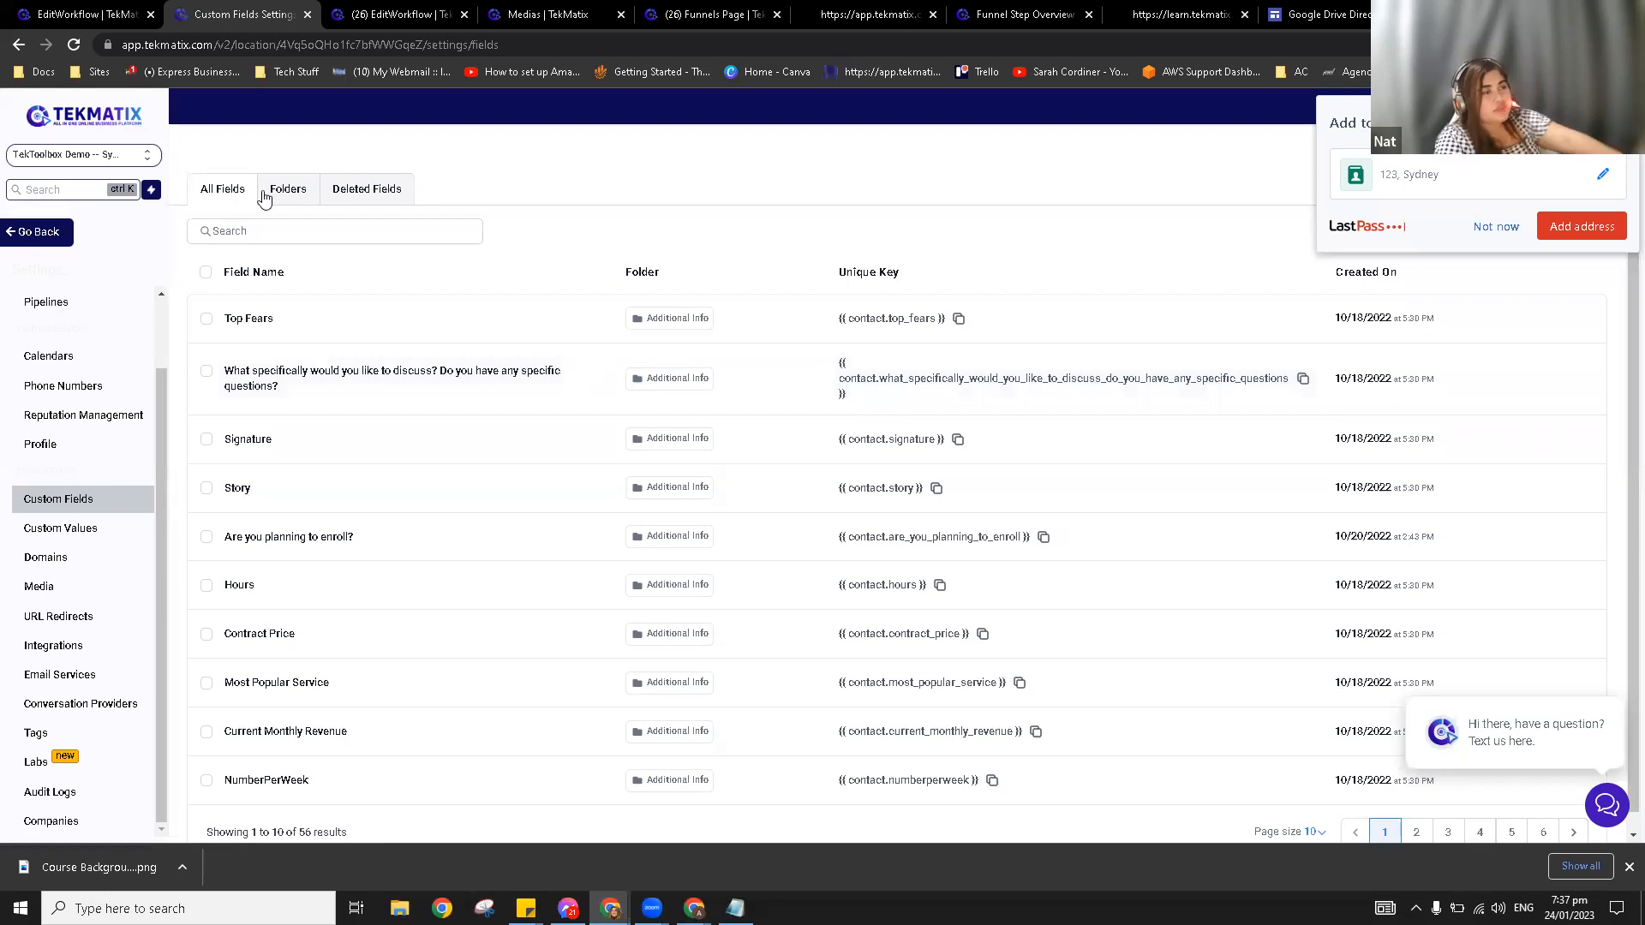
left_click(298, 195)
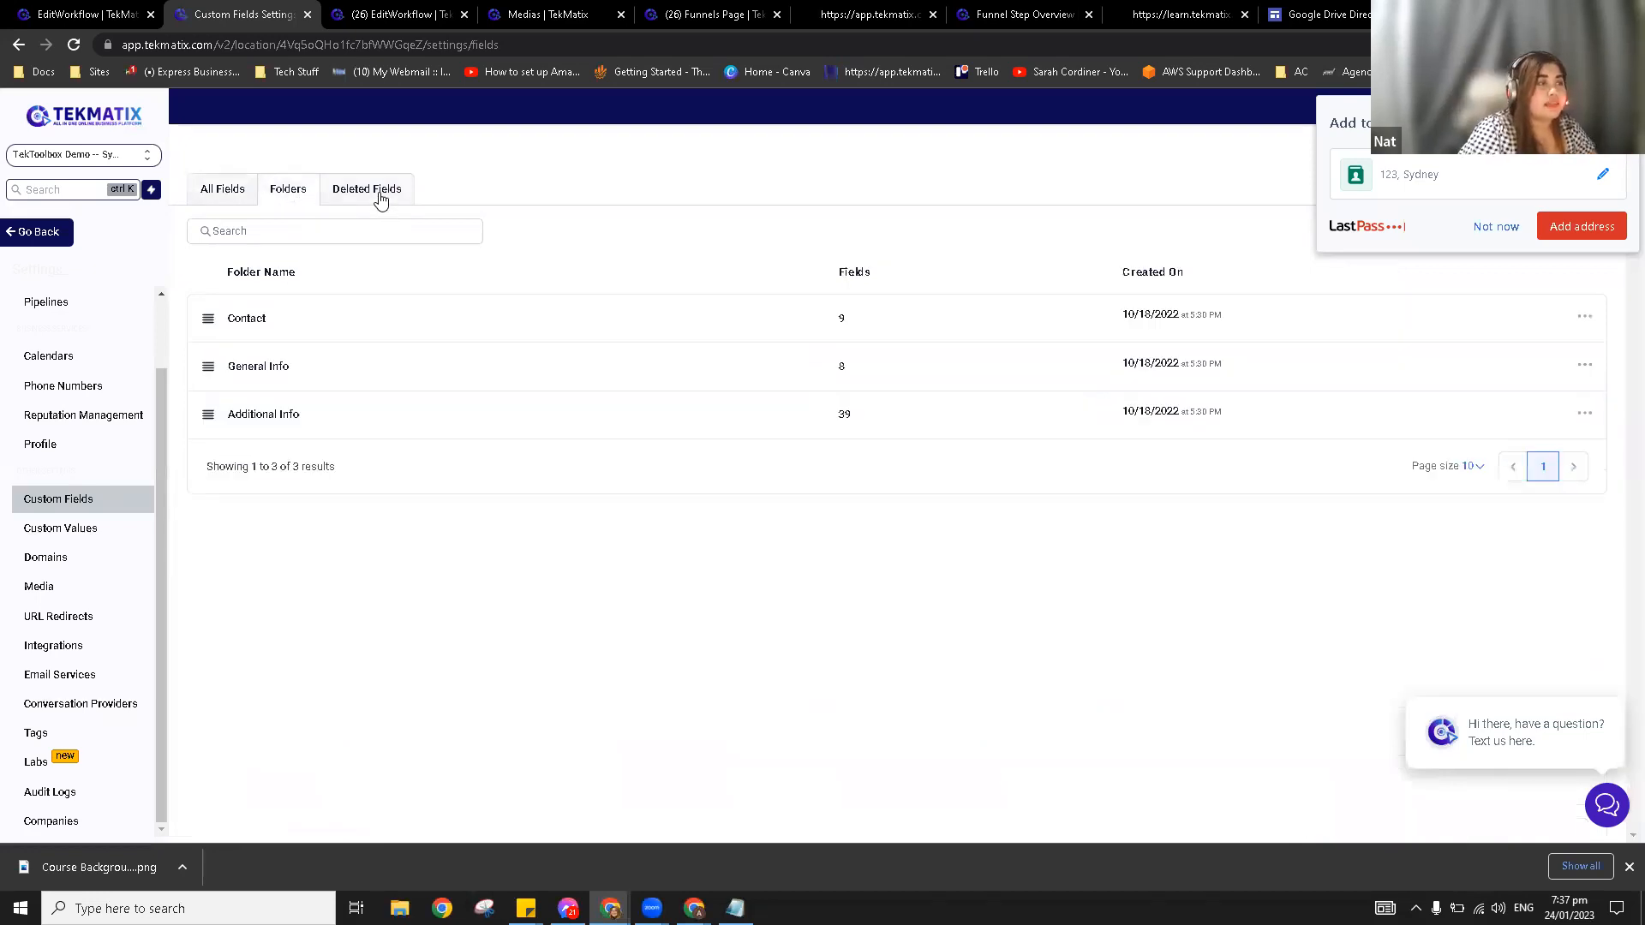
left_click(375, 197)
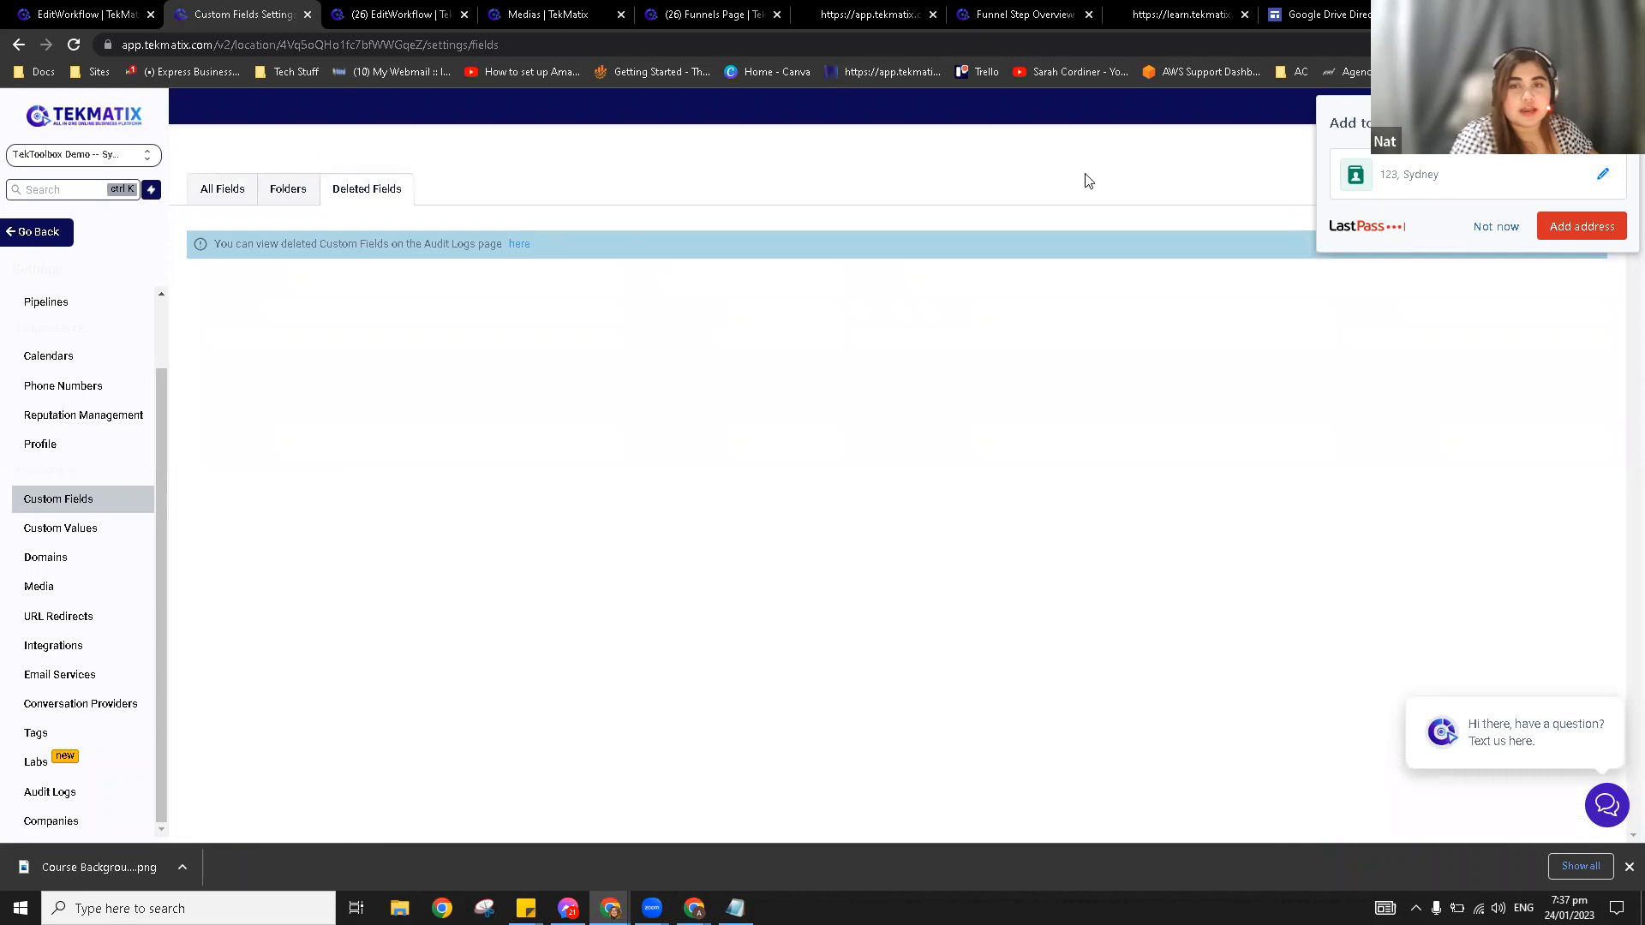
left_click(1495, 228)
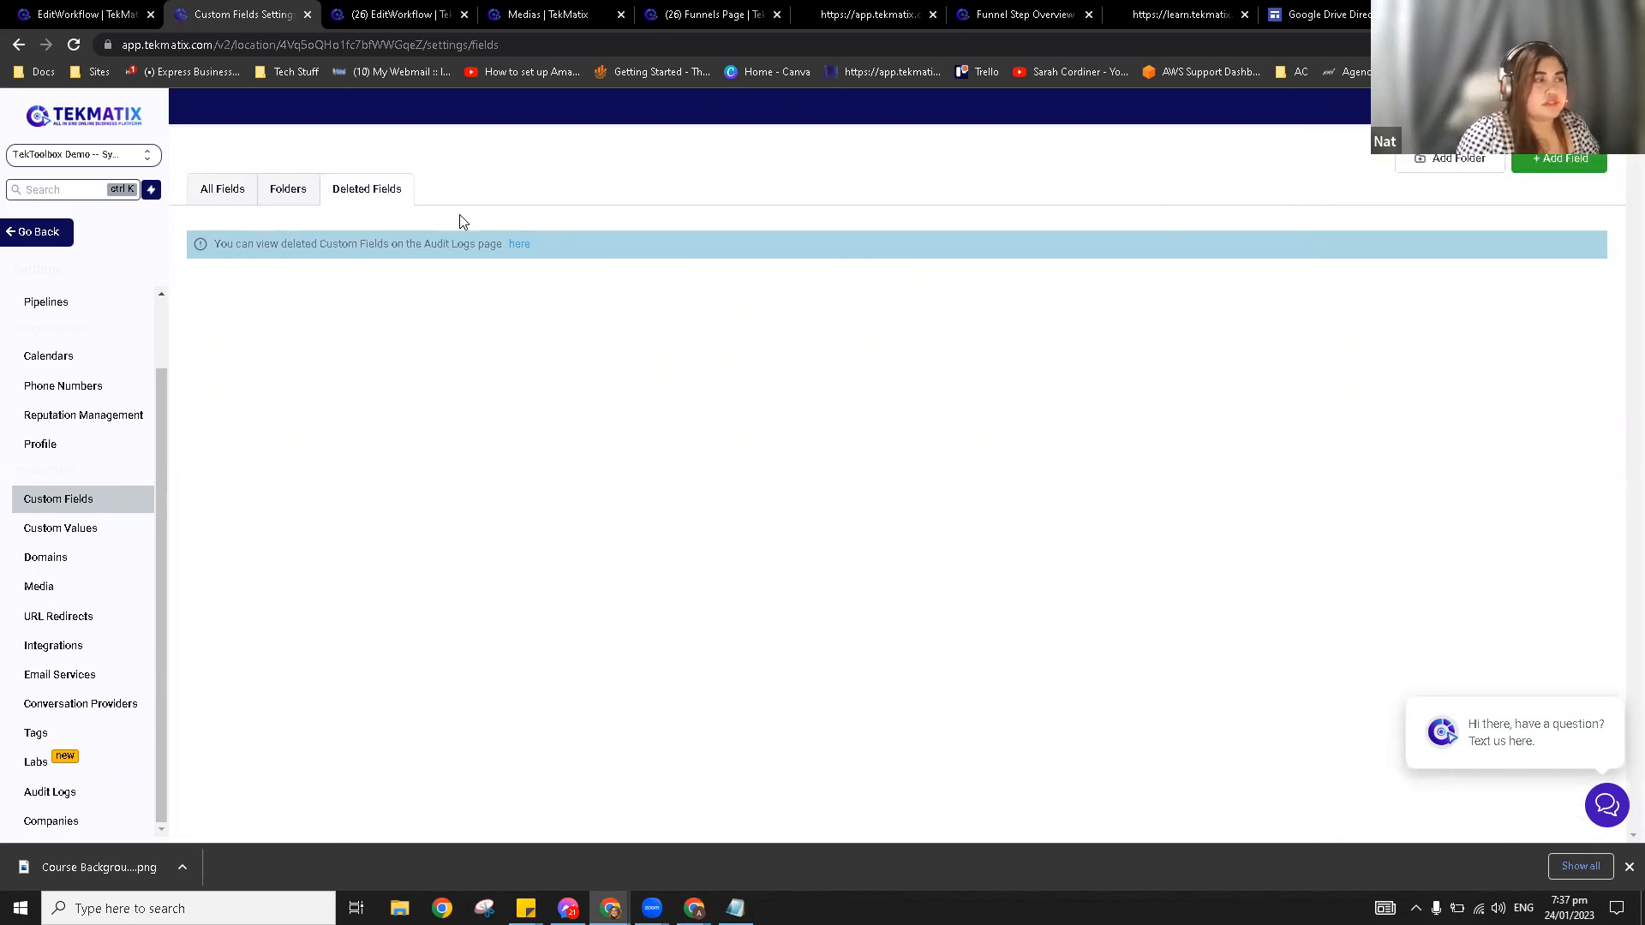
Step: Show the custom field folders, then open the test contact's record from the Contacts list
left_click(284, 196)
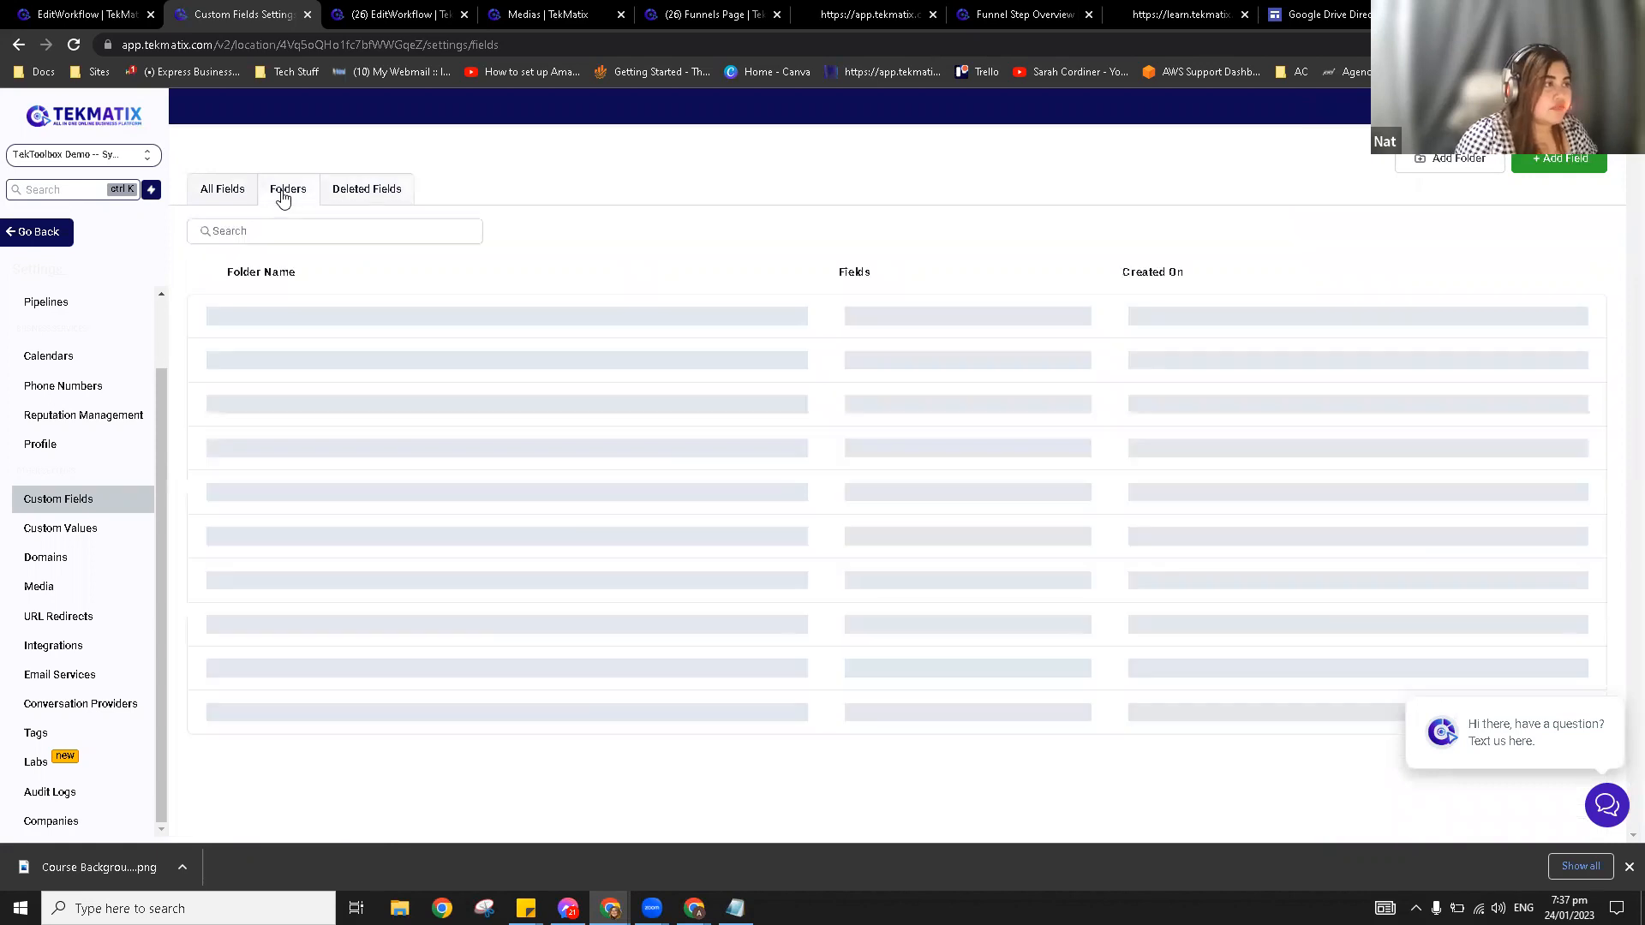
left_click(86, 15)
left_click(35, 114)
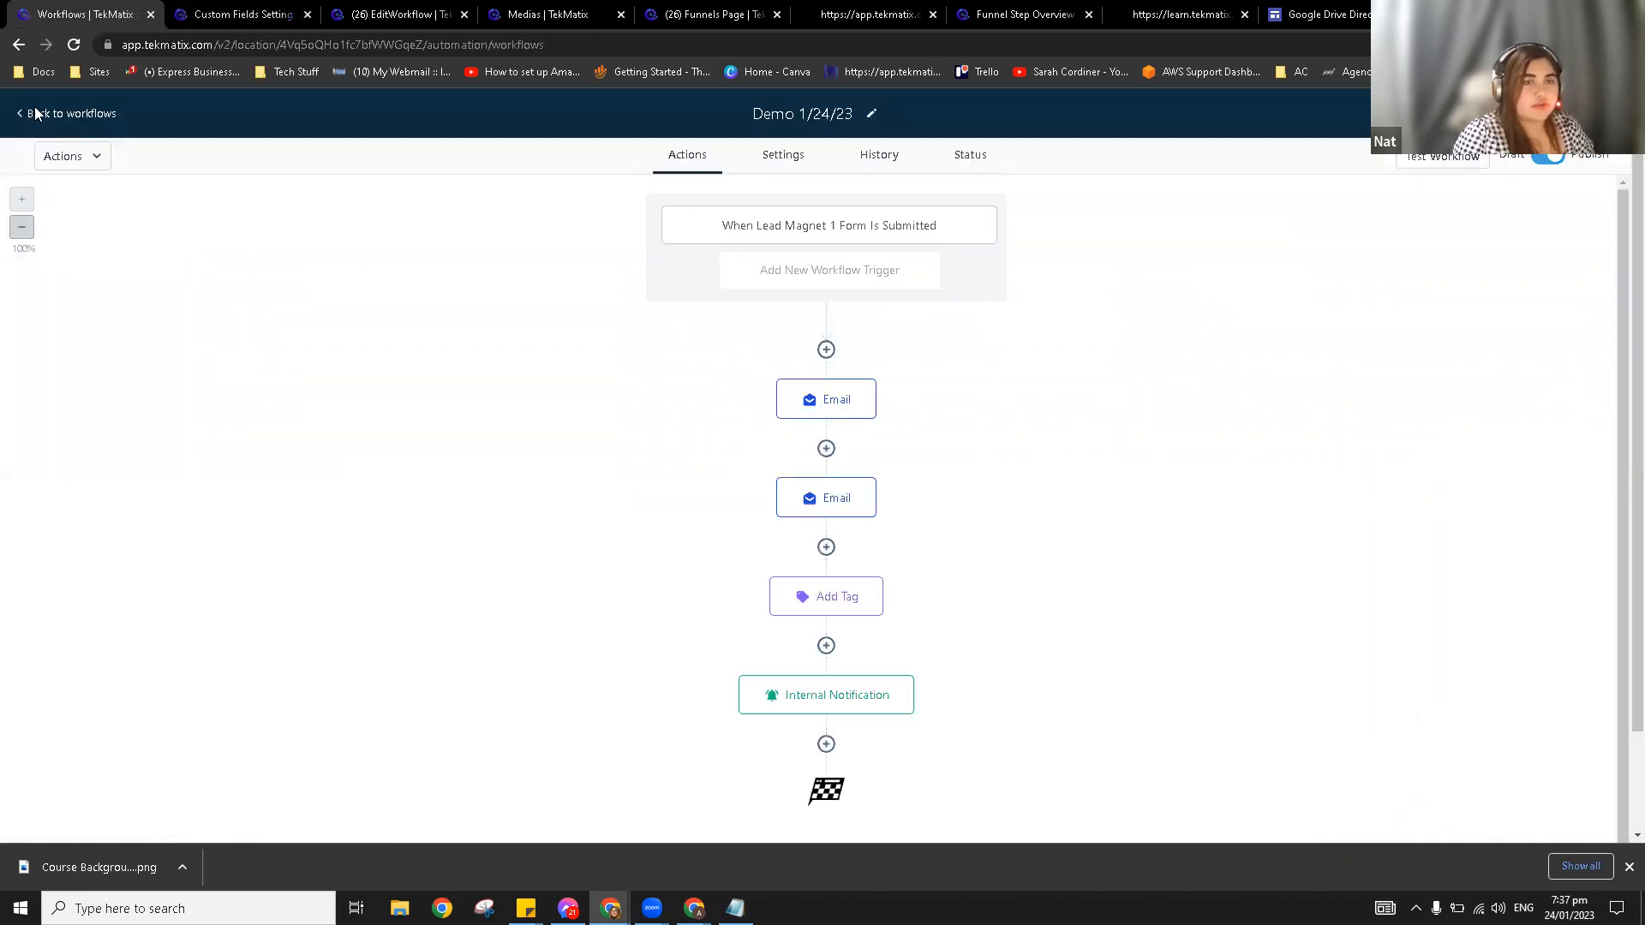
left_click(74, 385)
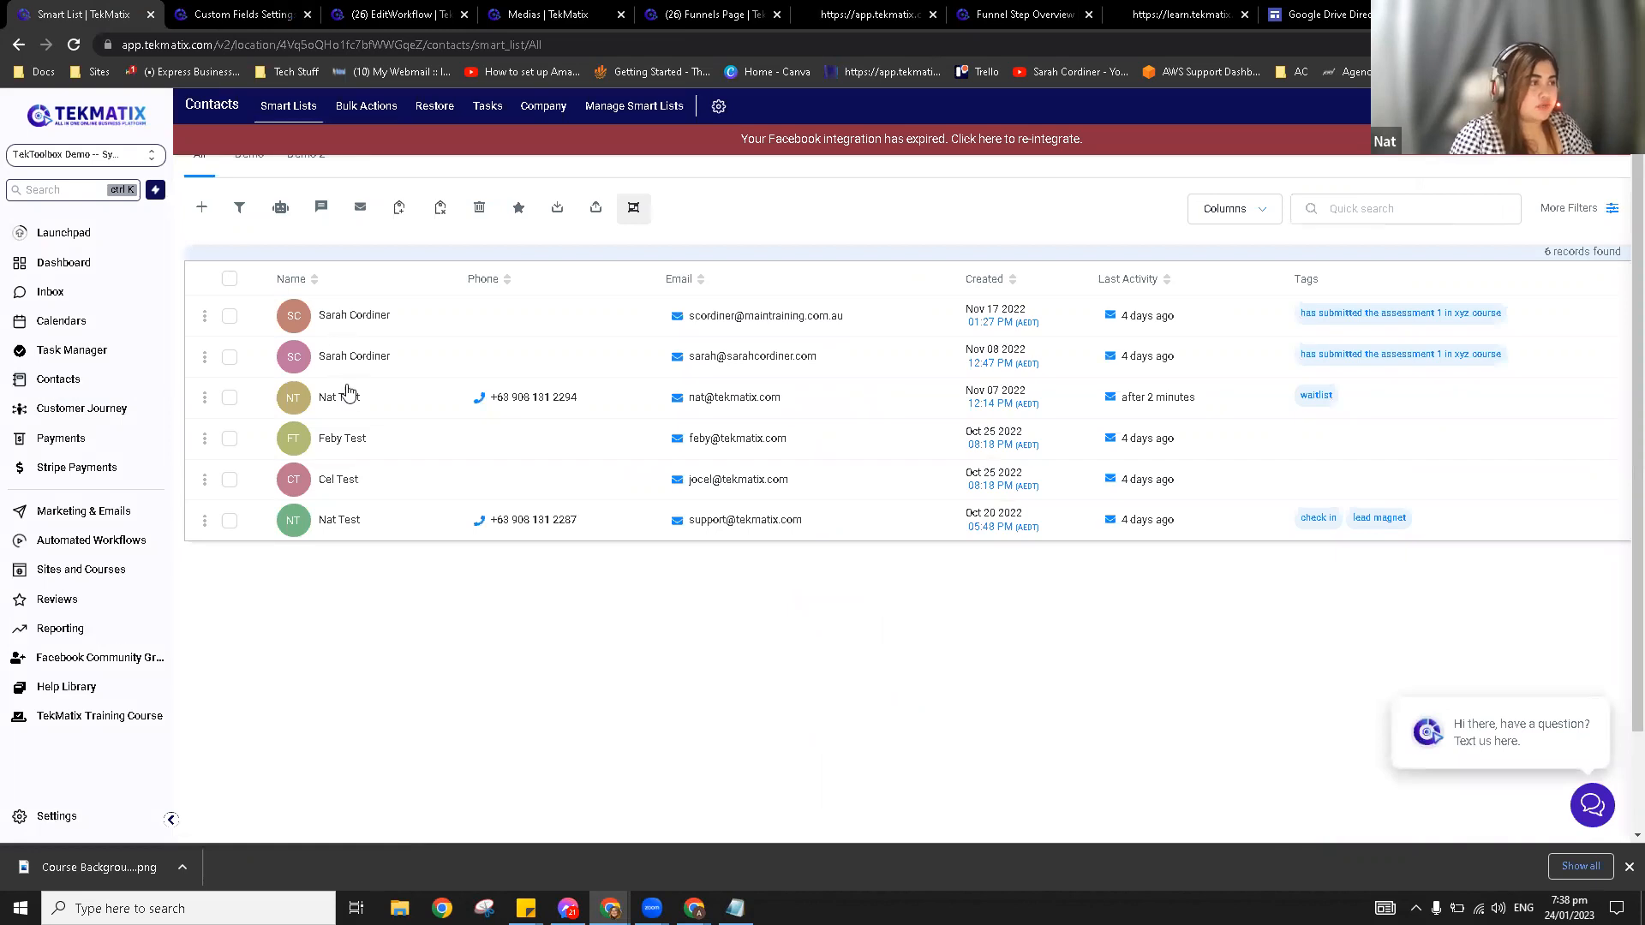
left_click(341, 402)
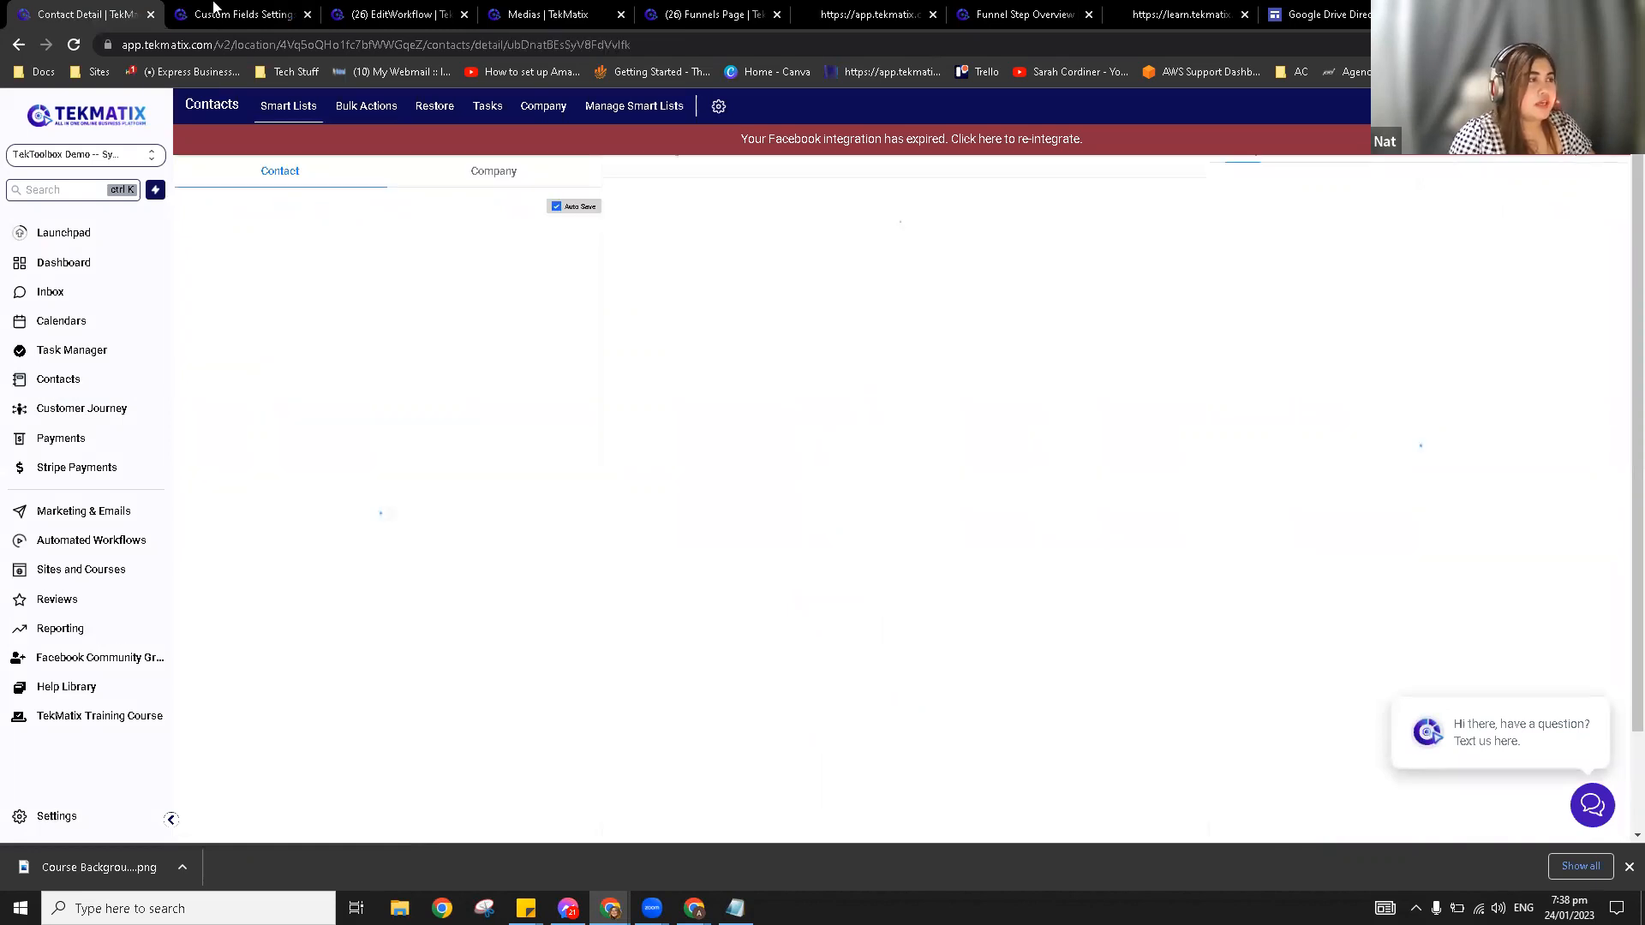
Step: Collapse the contact's Contact section and compare it with the custom field folders
left_click(213, 12)
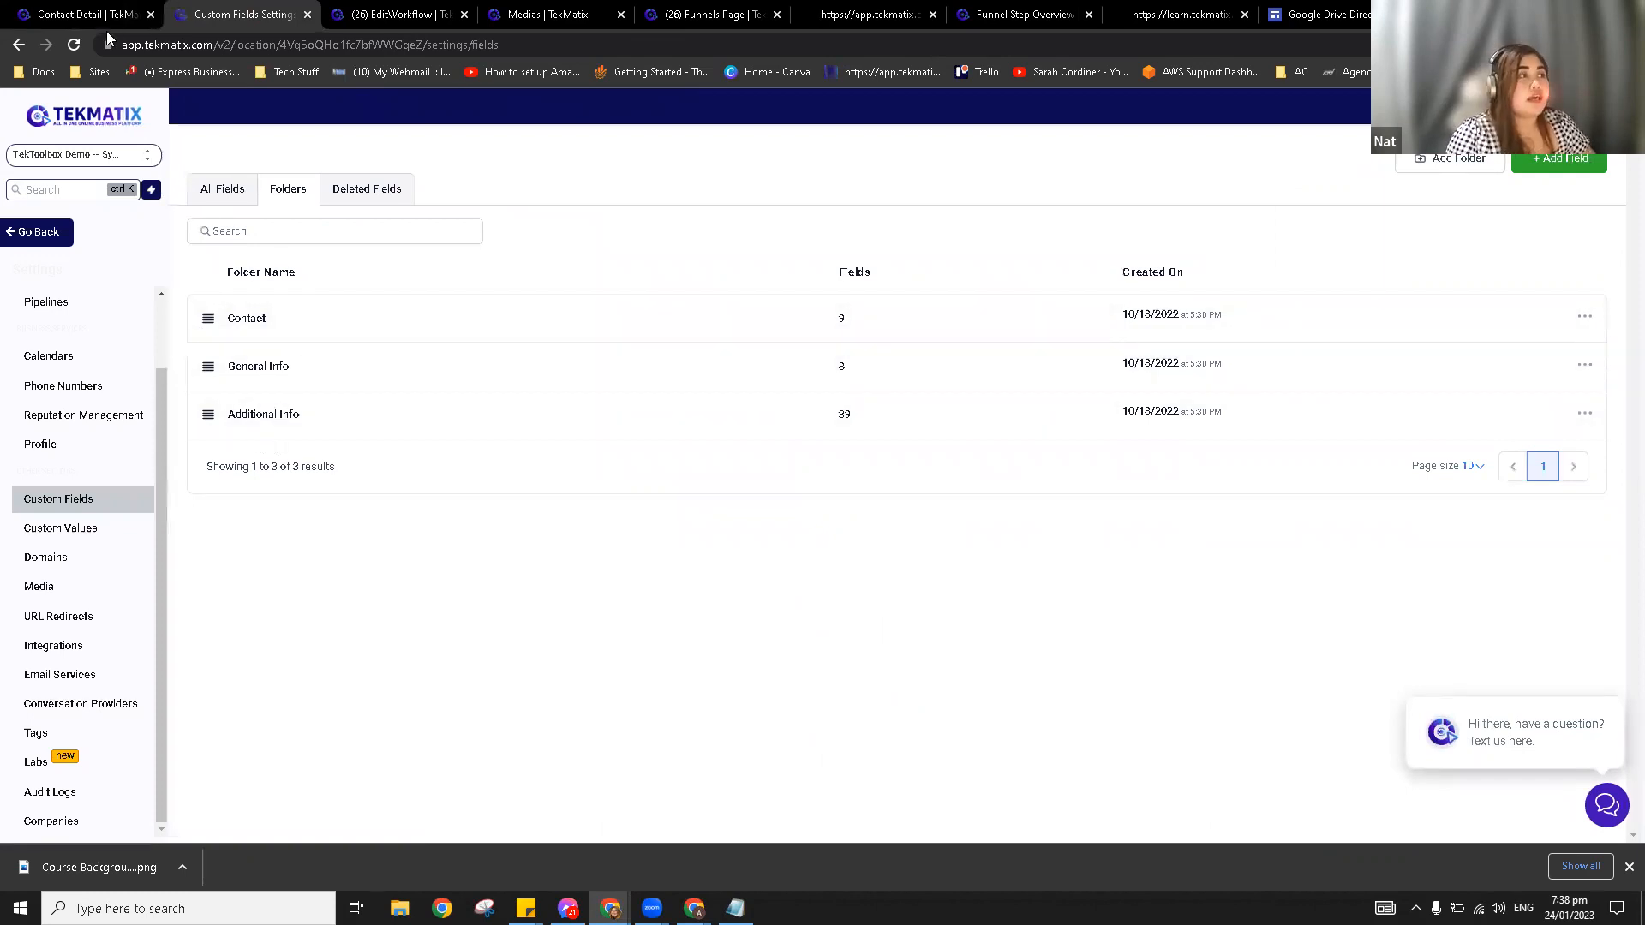
left_click(94, 13)
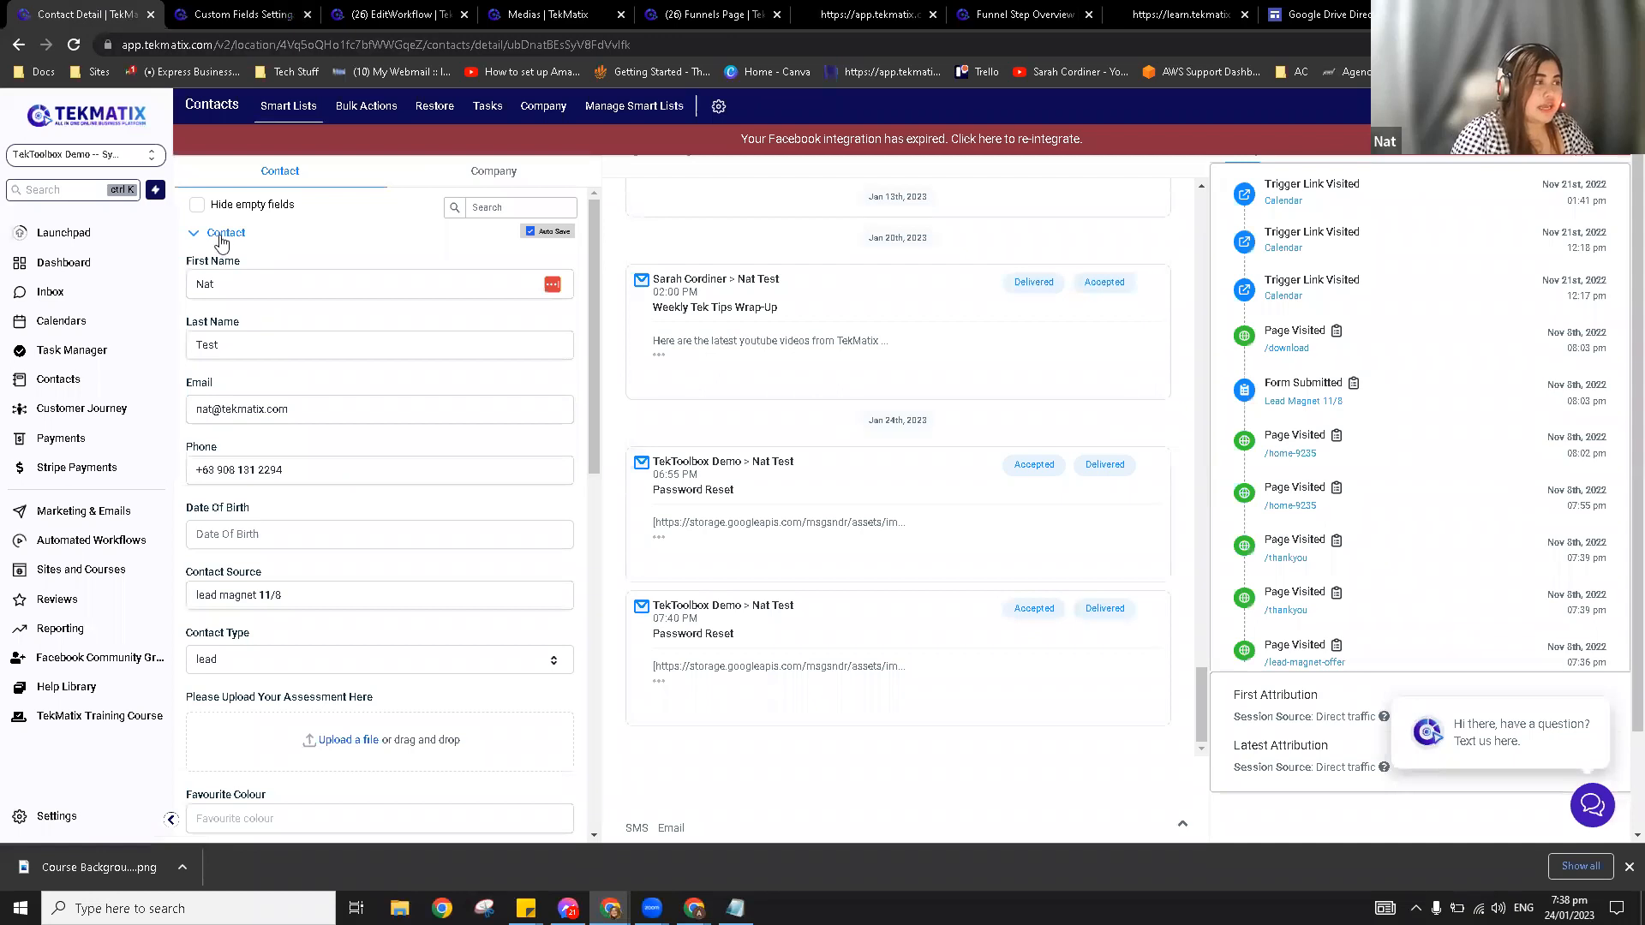
left_click(221, 240)
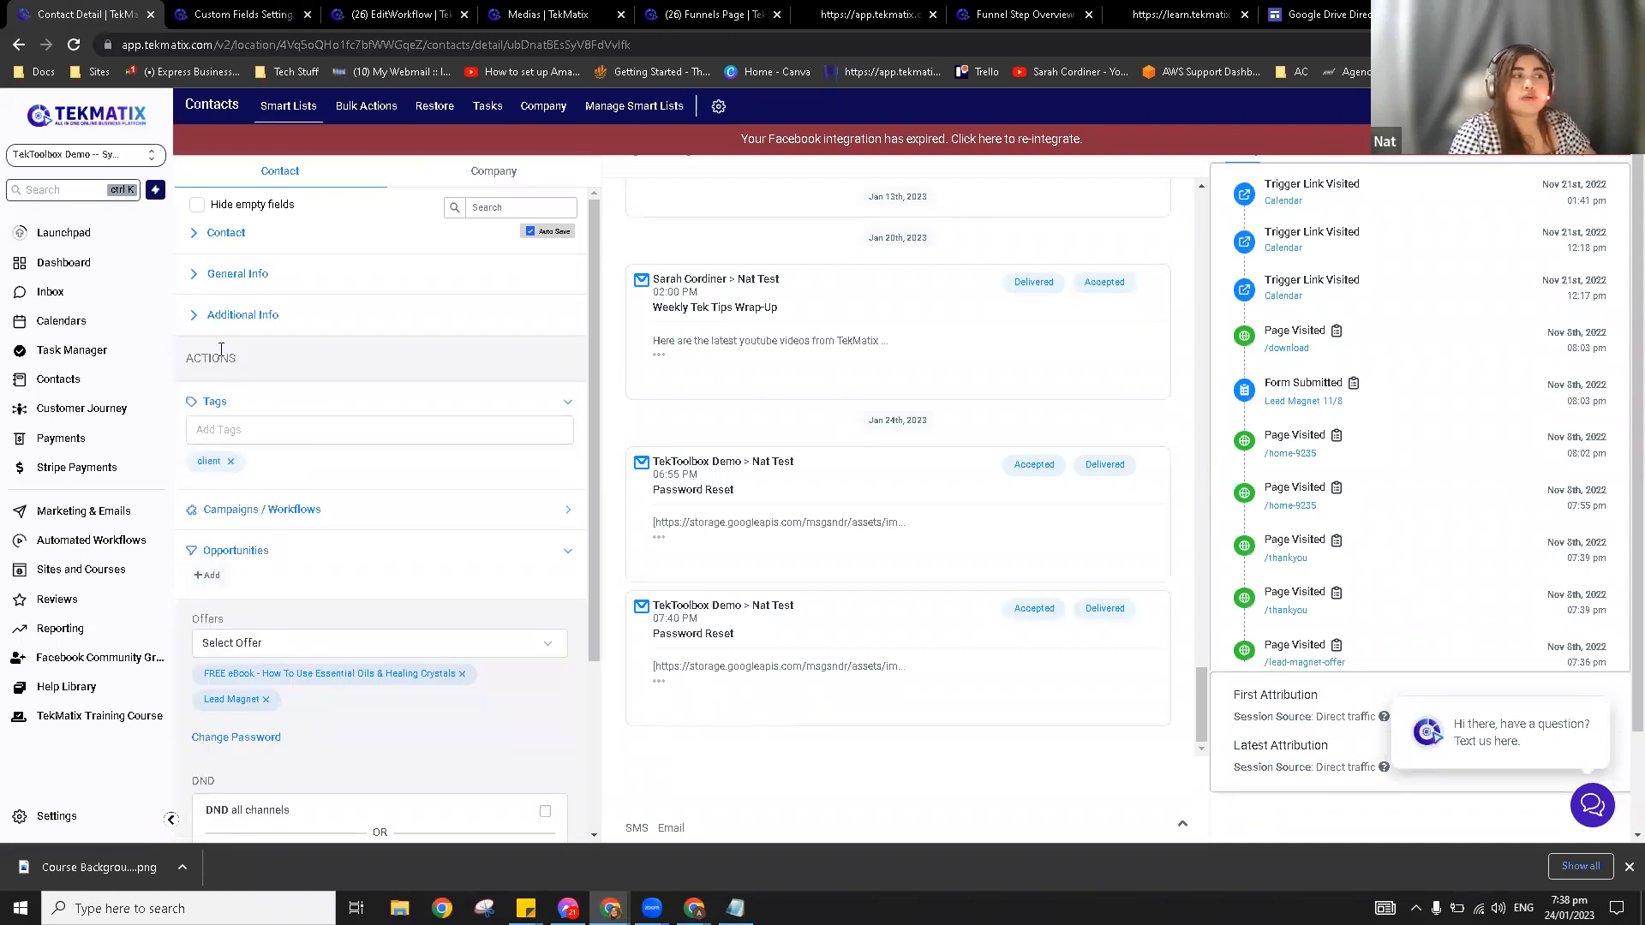
left_click(276, 10)
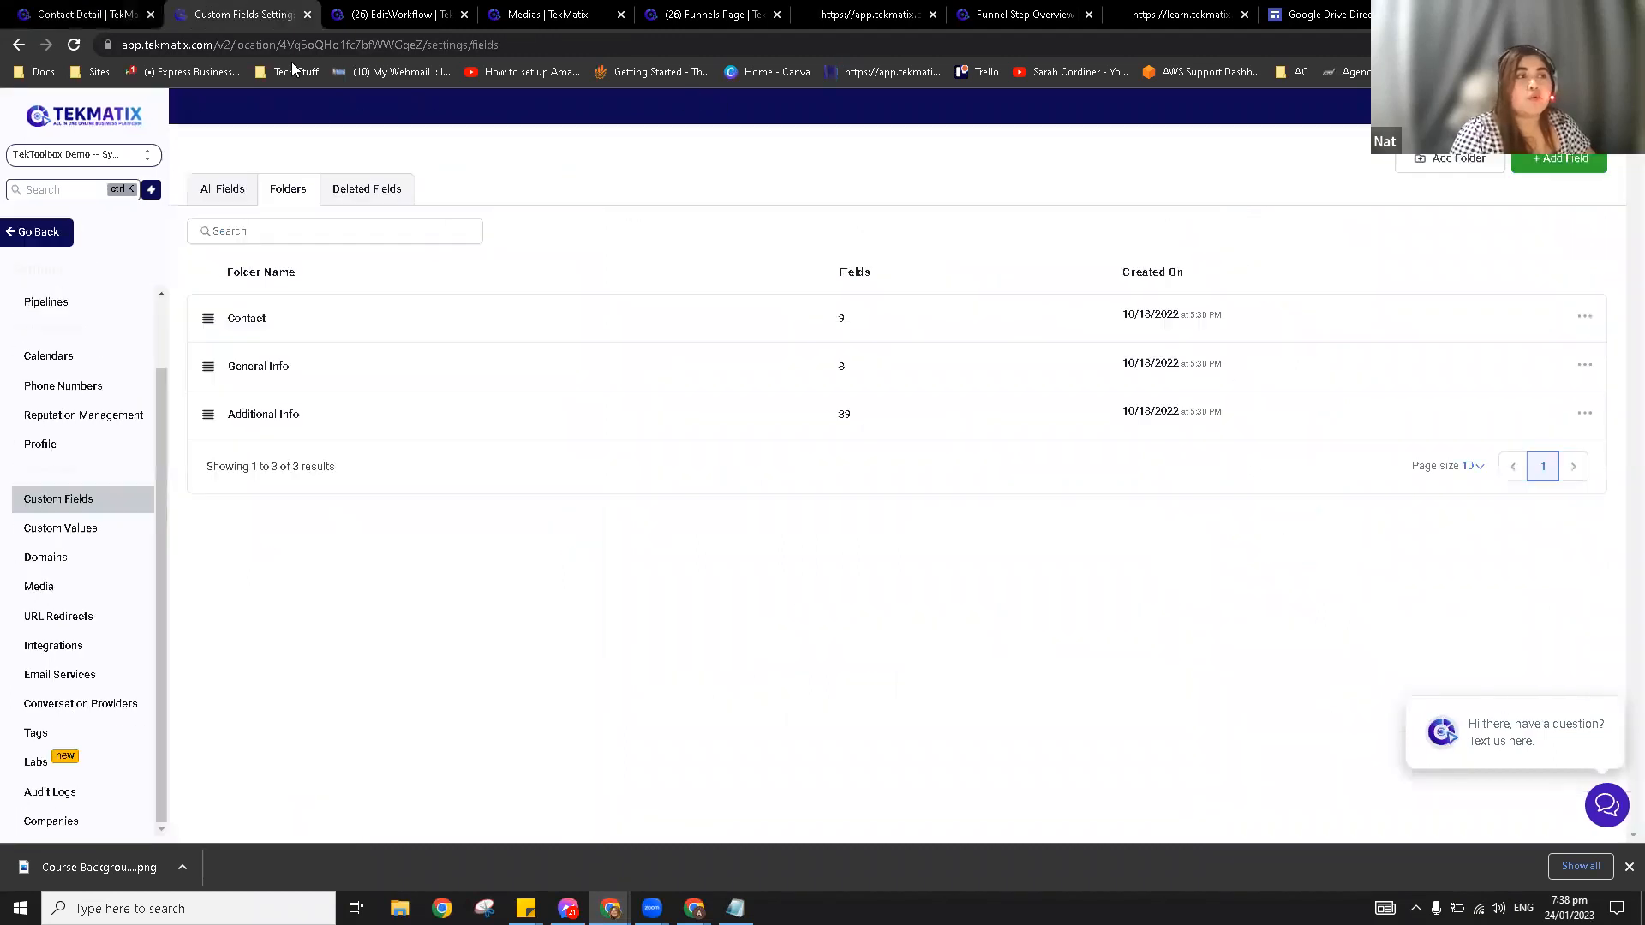
Step: Add a new custom field folder named Social Media and save it
left_click(1461, 162)
left_click(833, 468)
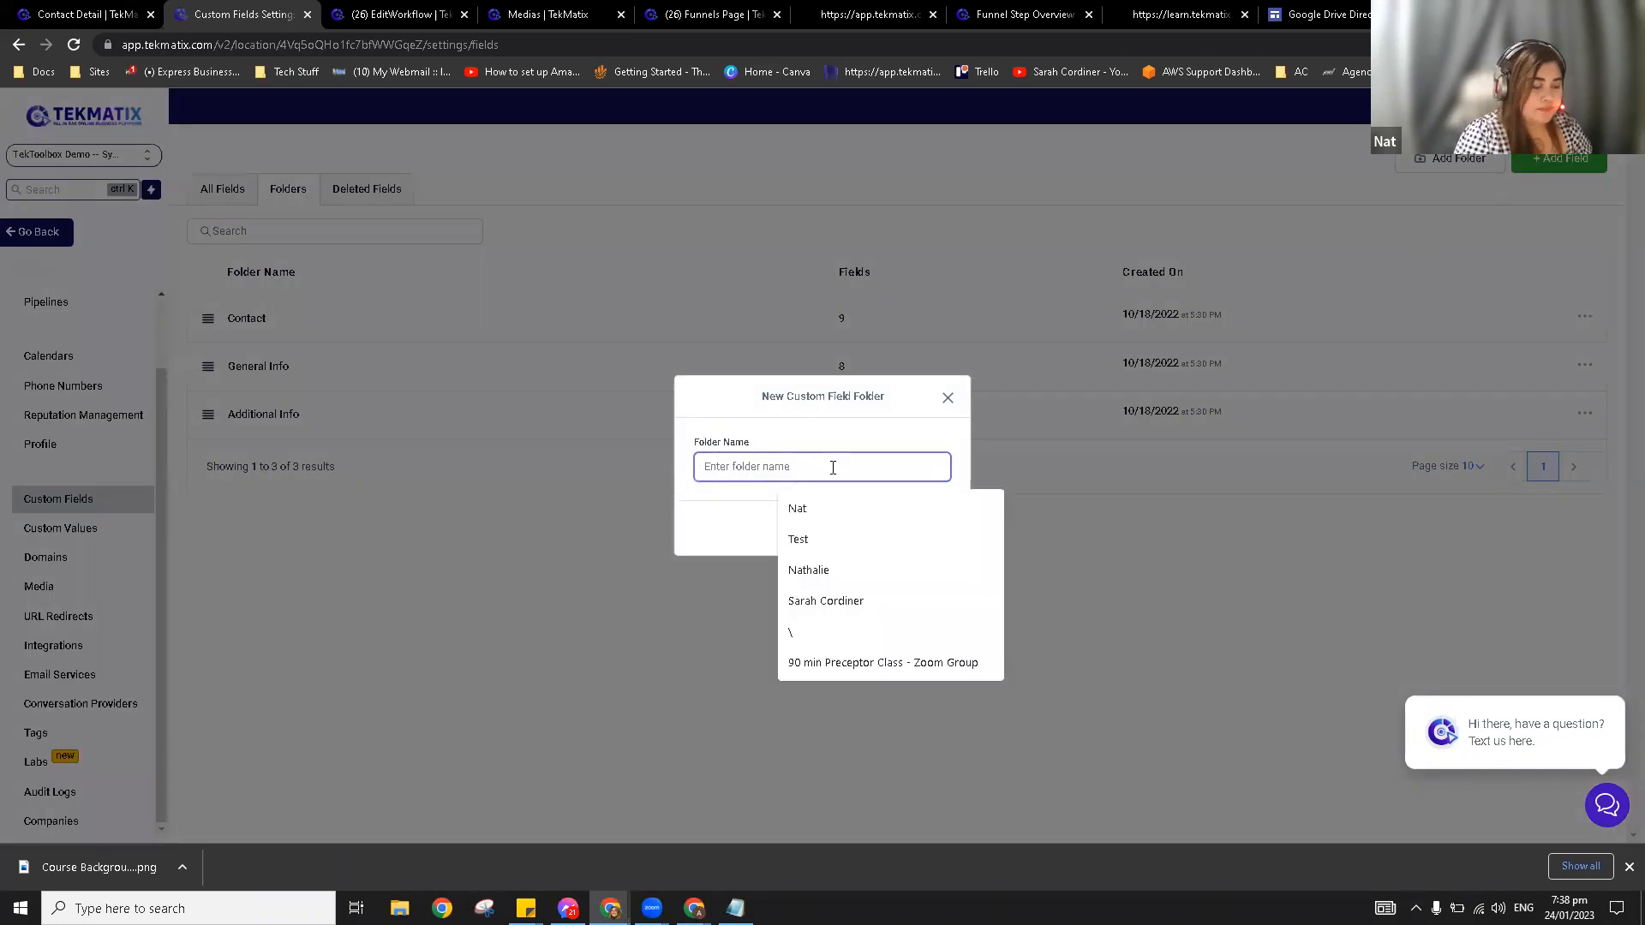
type("Social")
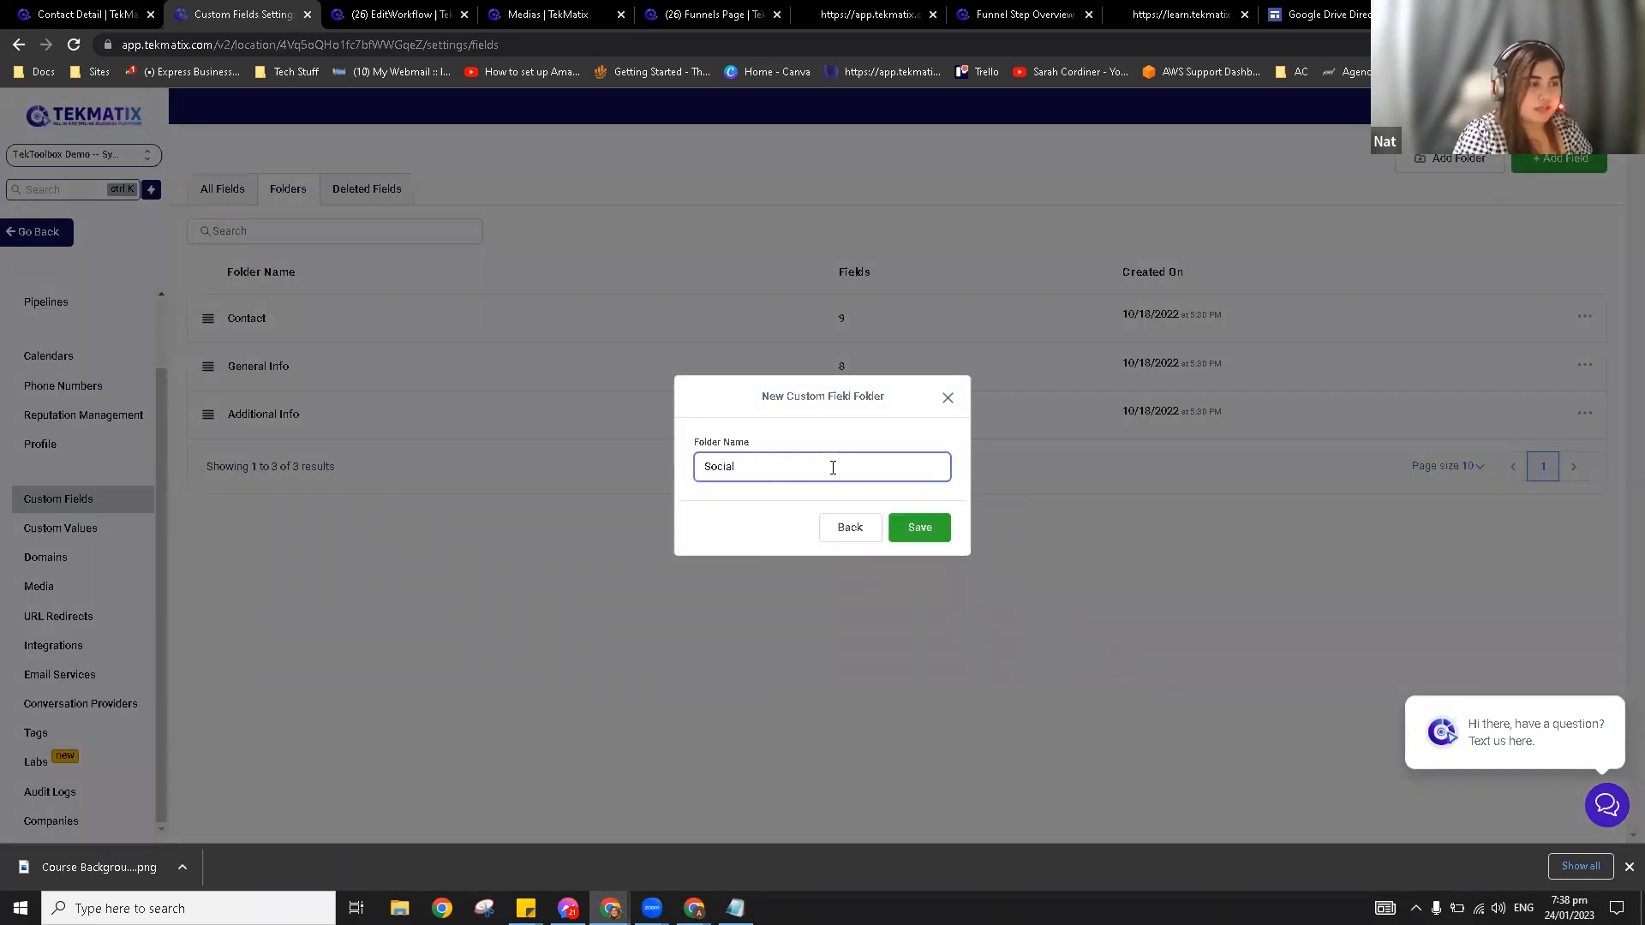
left_click(910, 529)
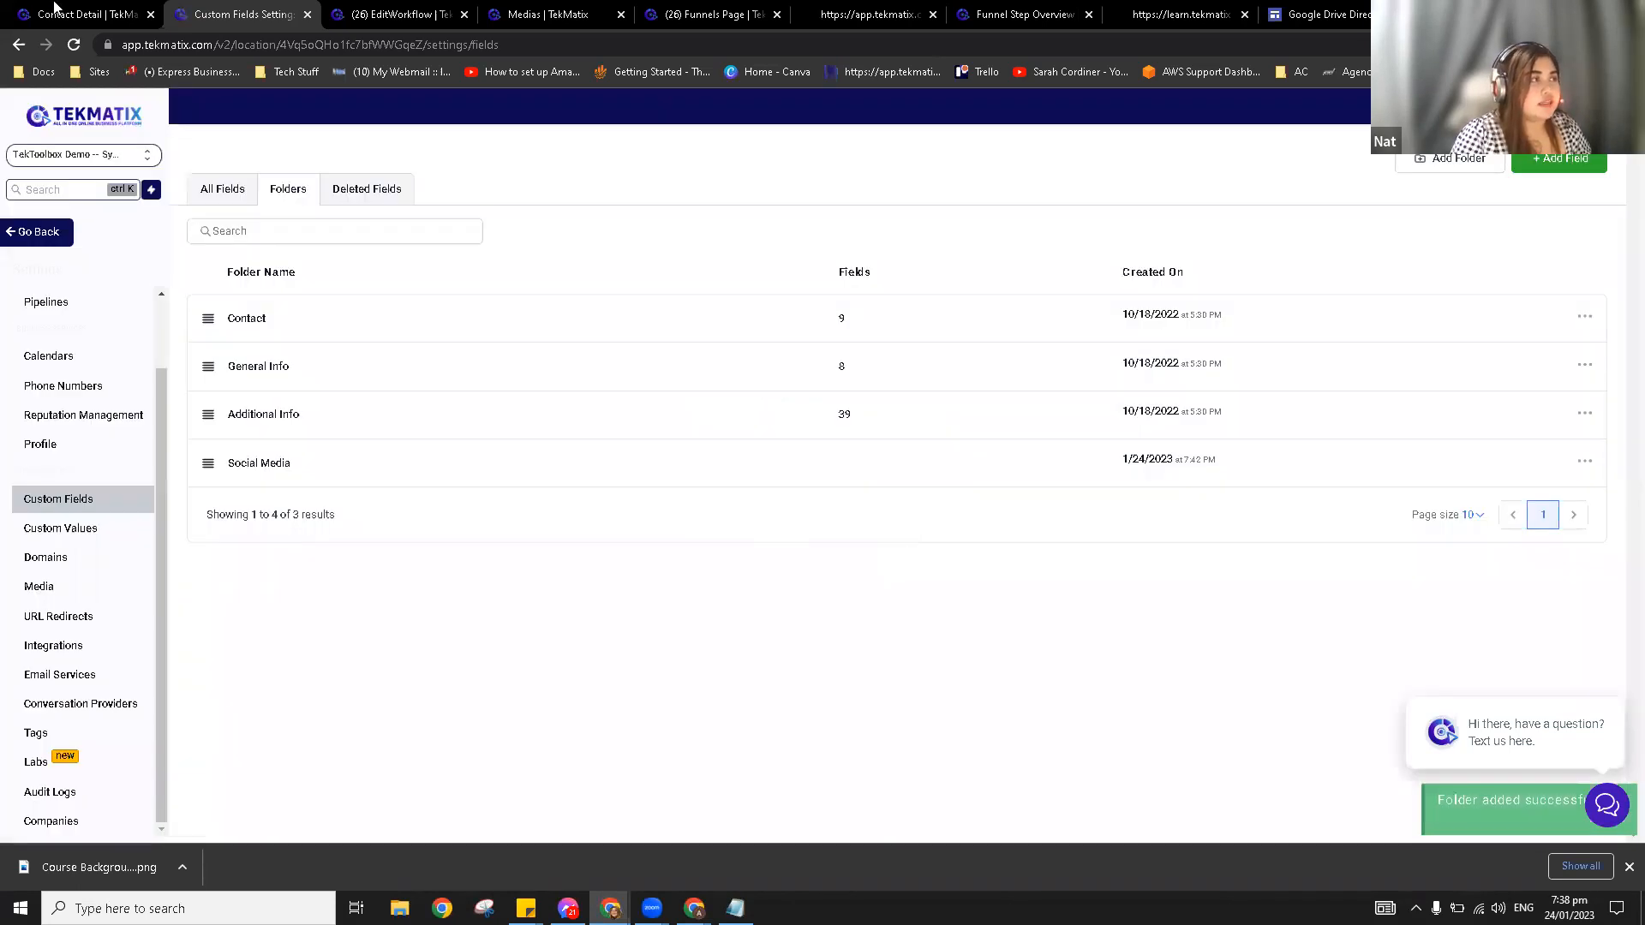
left_click(82, 14)
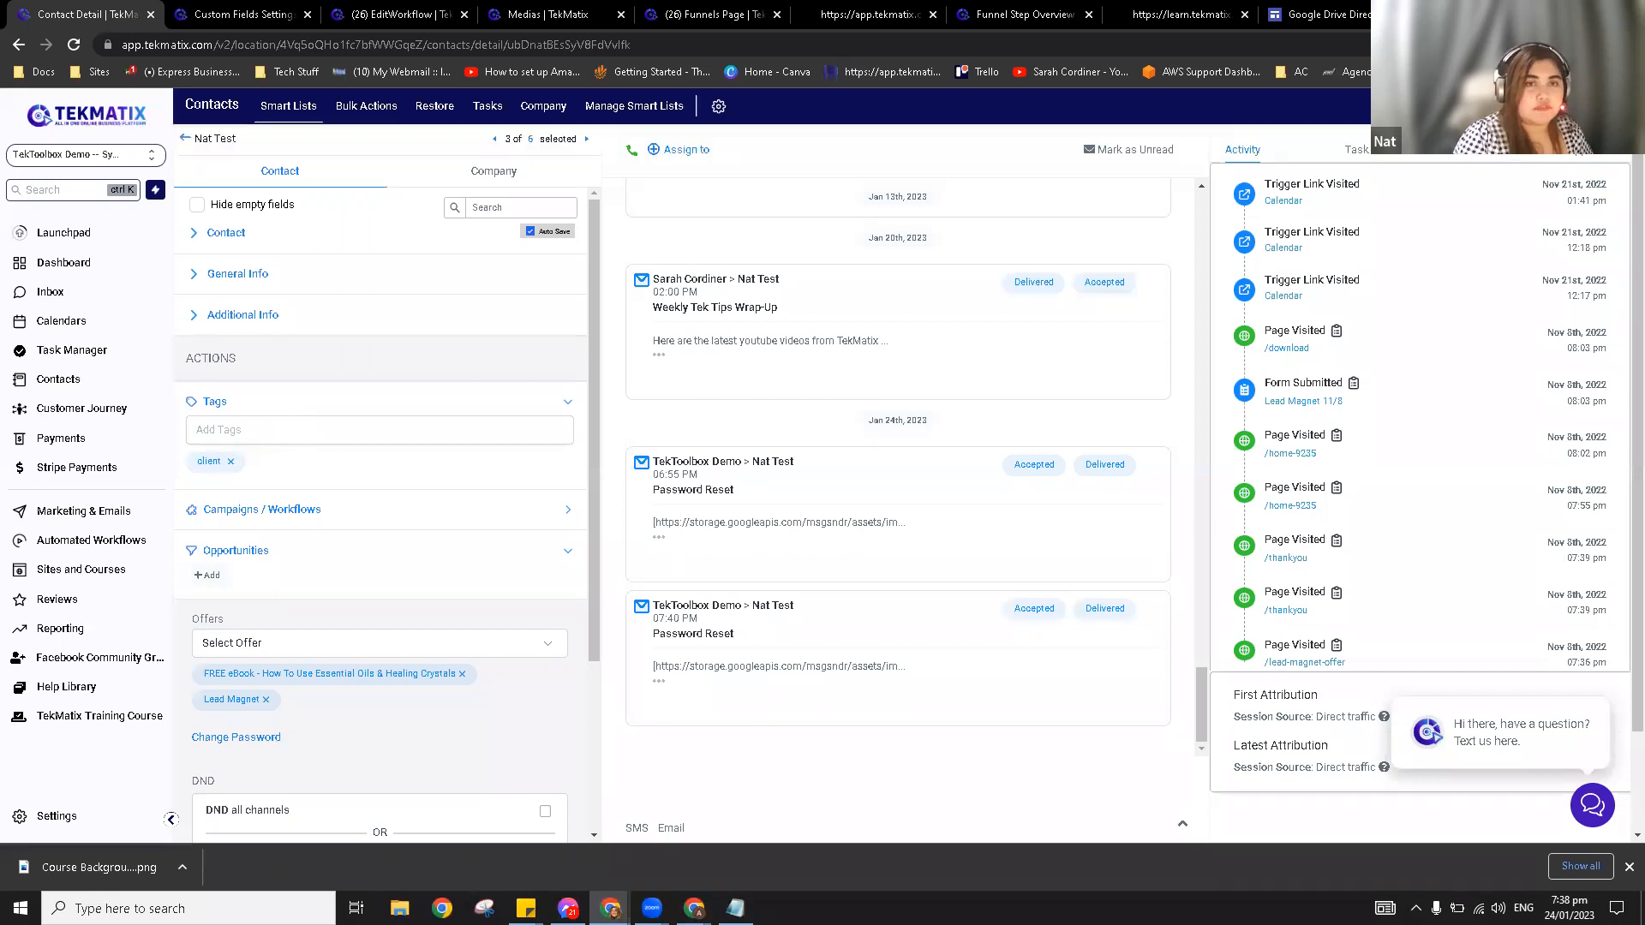
Step: Reopen the test contact, collapse its basic details, and return to the custom field folders
left_click(184, 139)
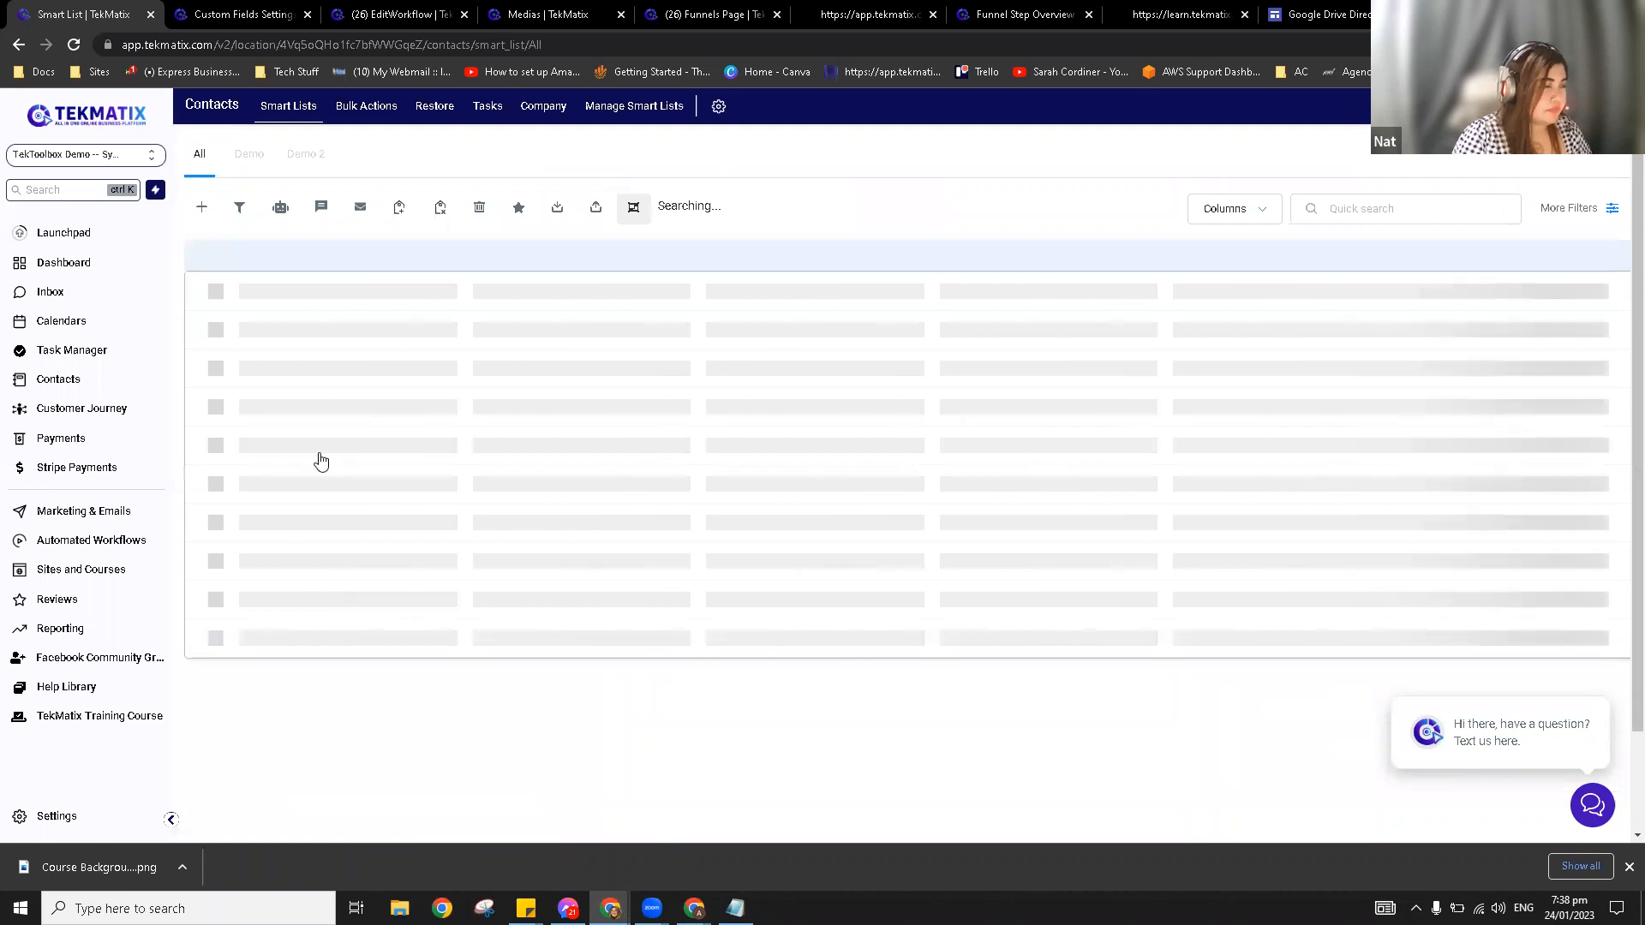
left_click(338, 394)
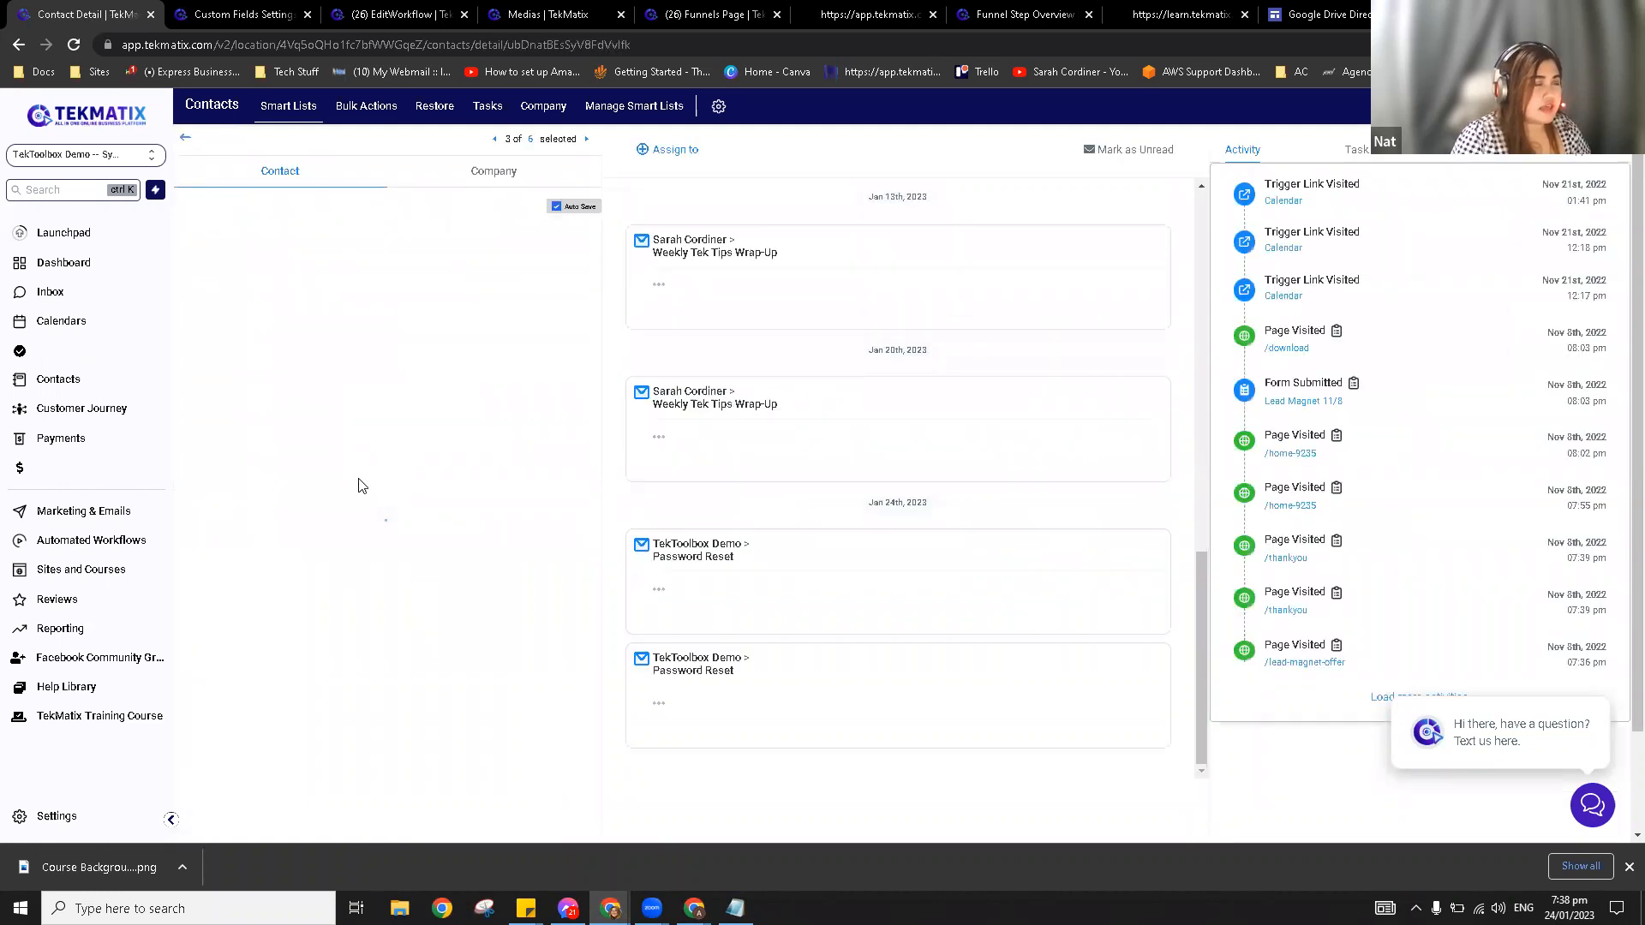
scroll(360, 486, "down", 10)
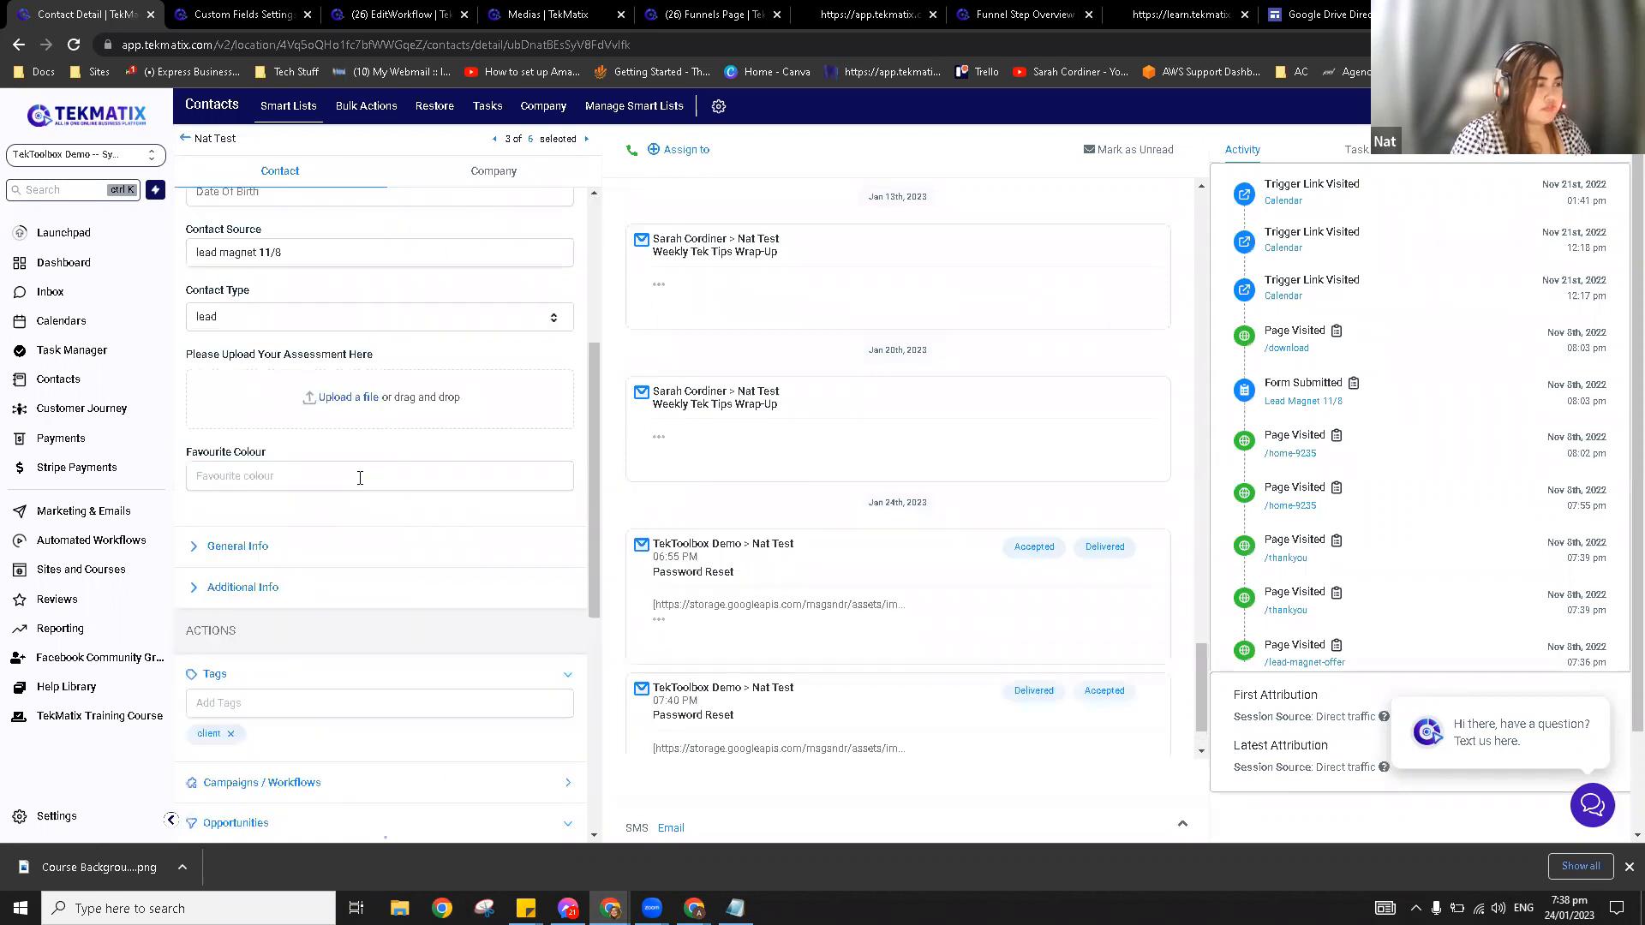
scroll(359, 486, "up", 4)
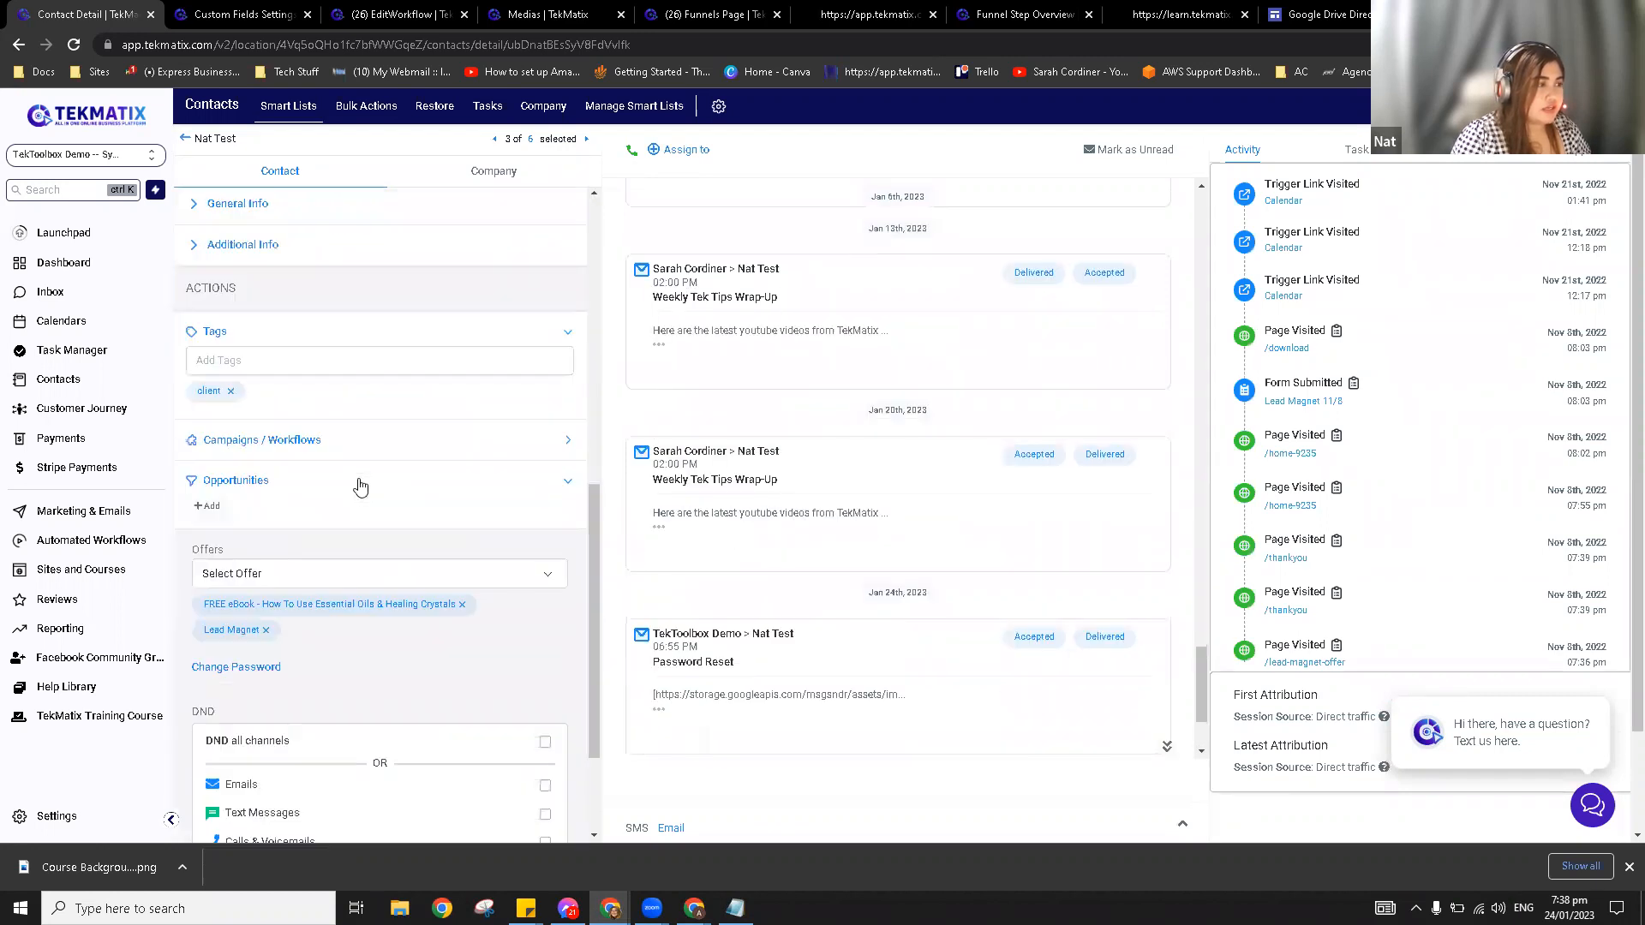
scroll(362, 488, "up", 5)
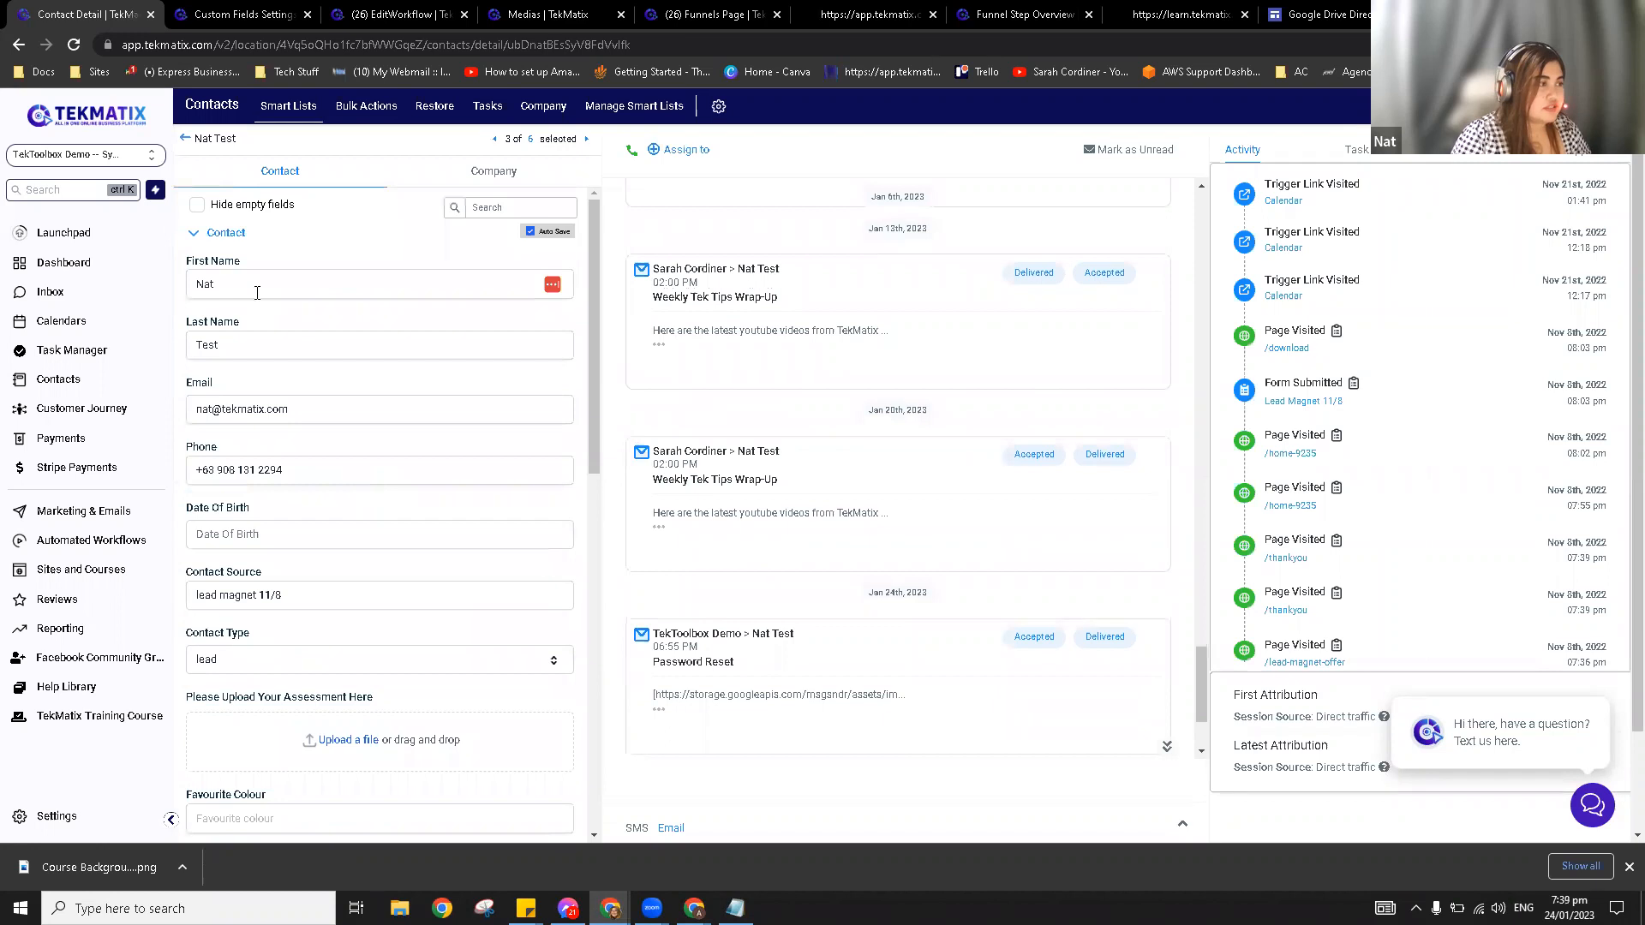
left_click(221, 234)
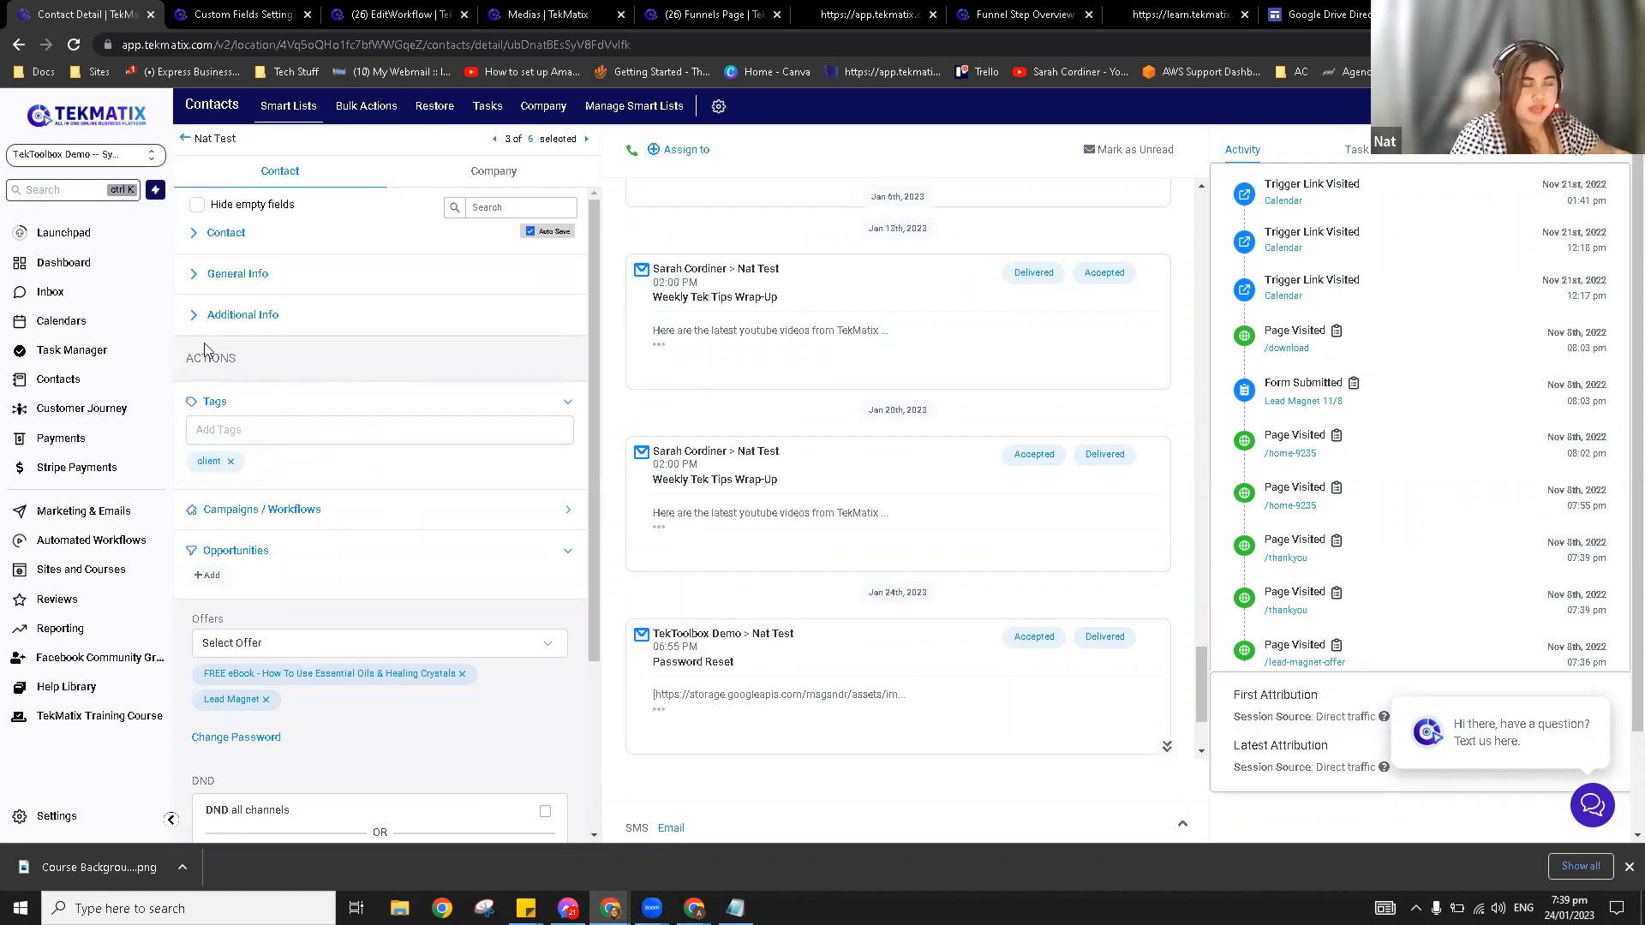
left_click(248, 10)
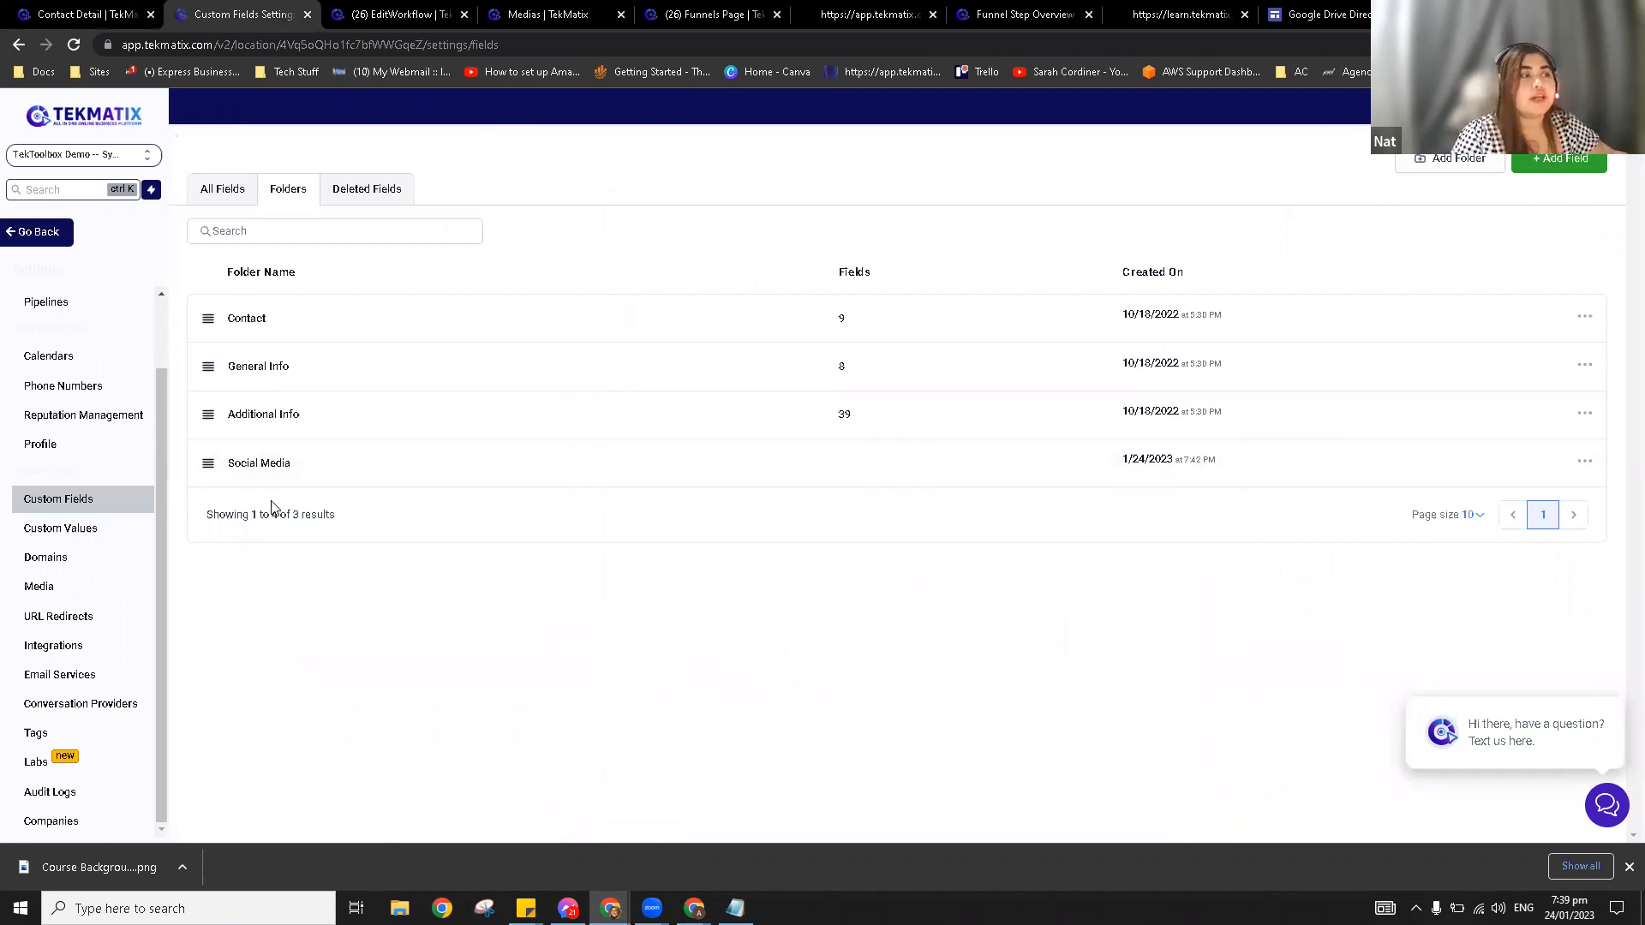
Step: Move the Top Fears field into the Social Media folder via Bulk actions > Move to Group
left_click(231, 196)
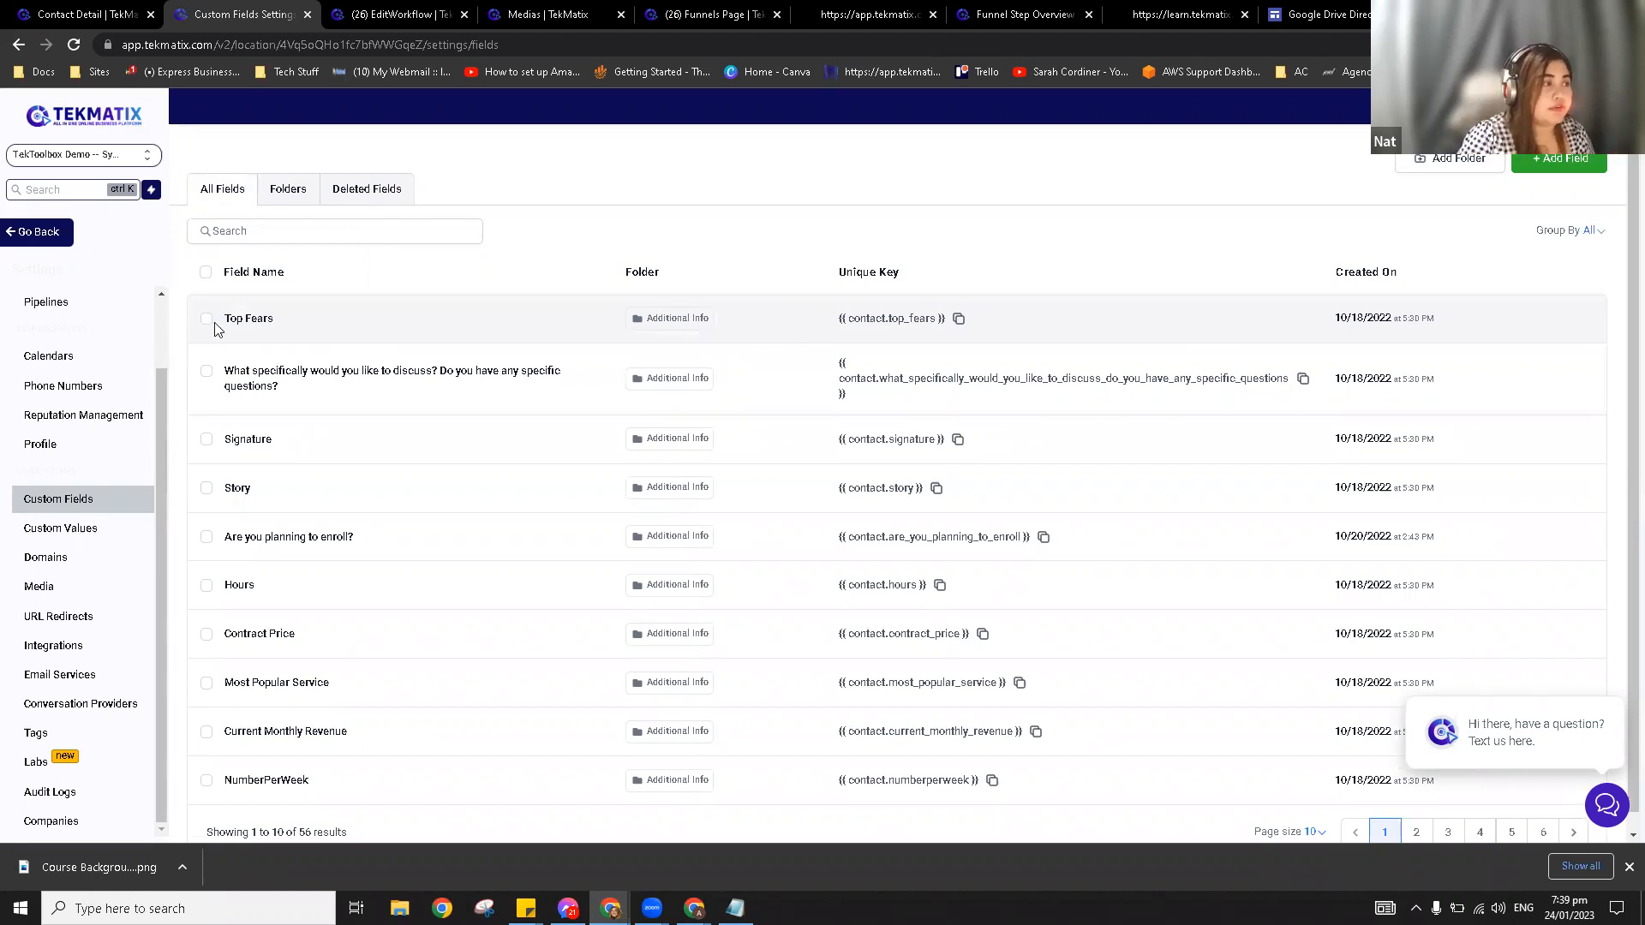
left_click(206, 322)
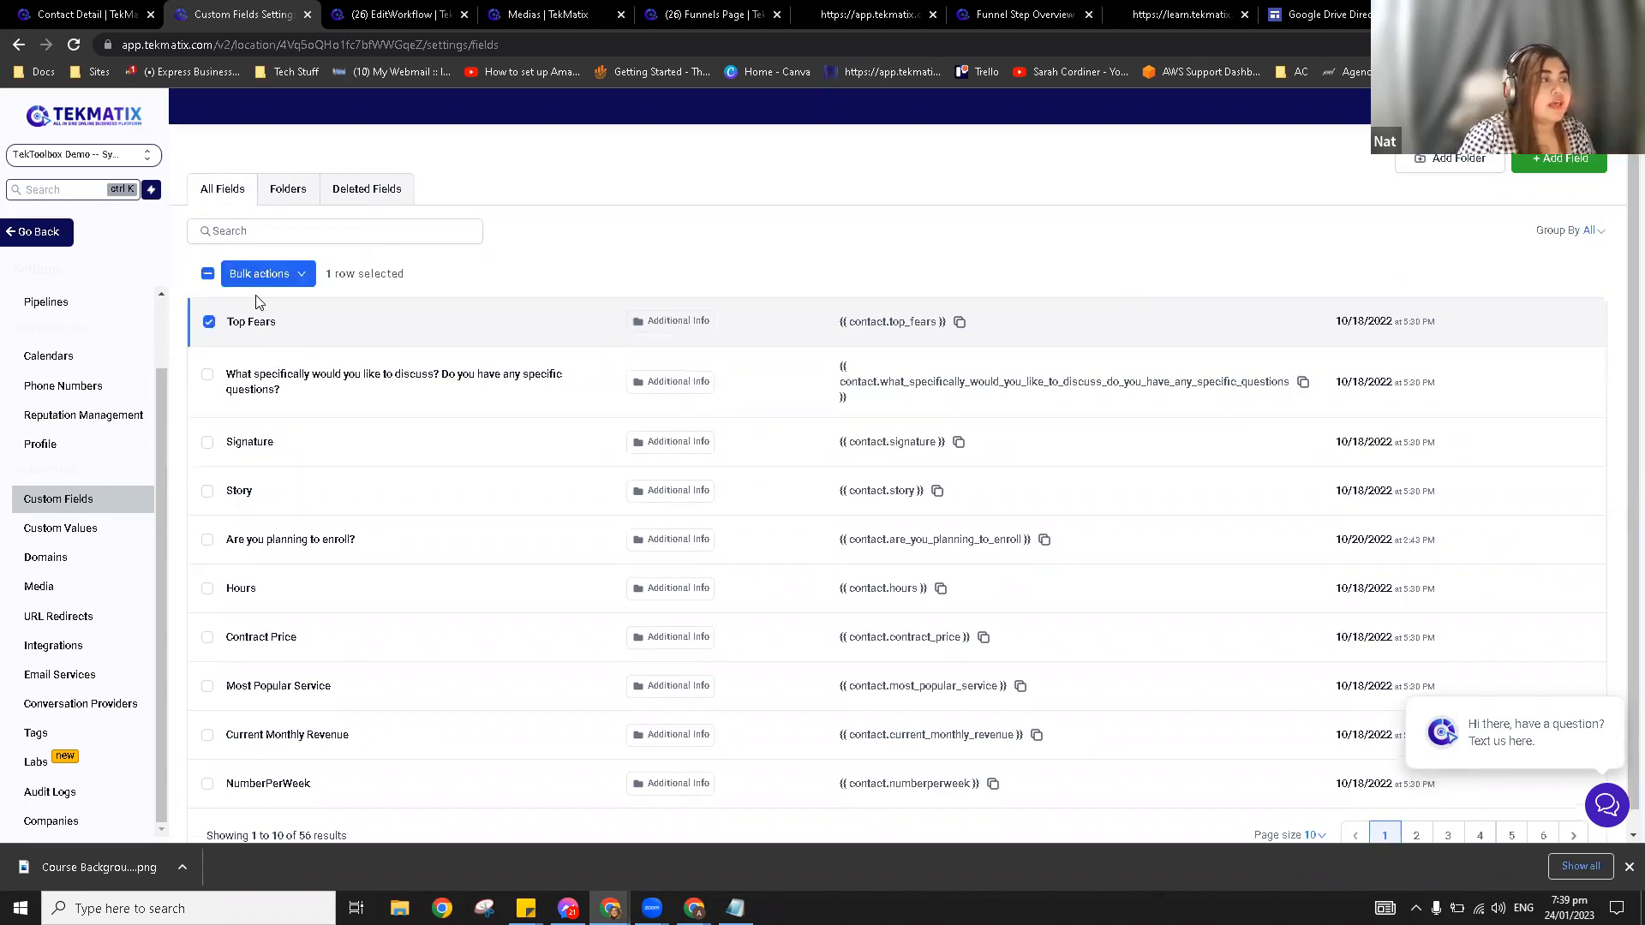
left_click(295, 276)
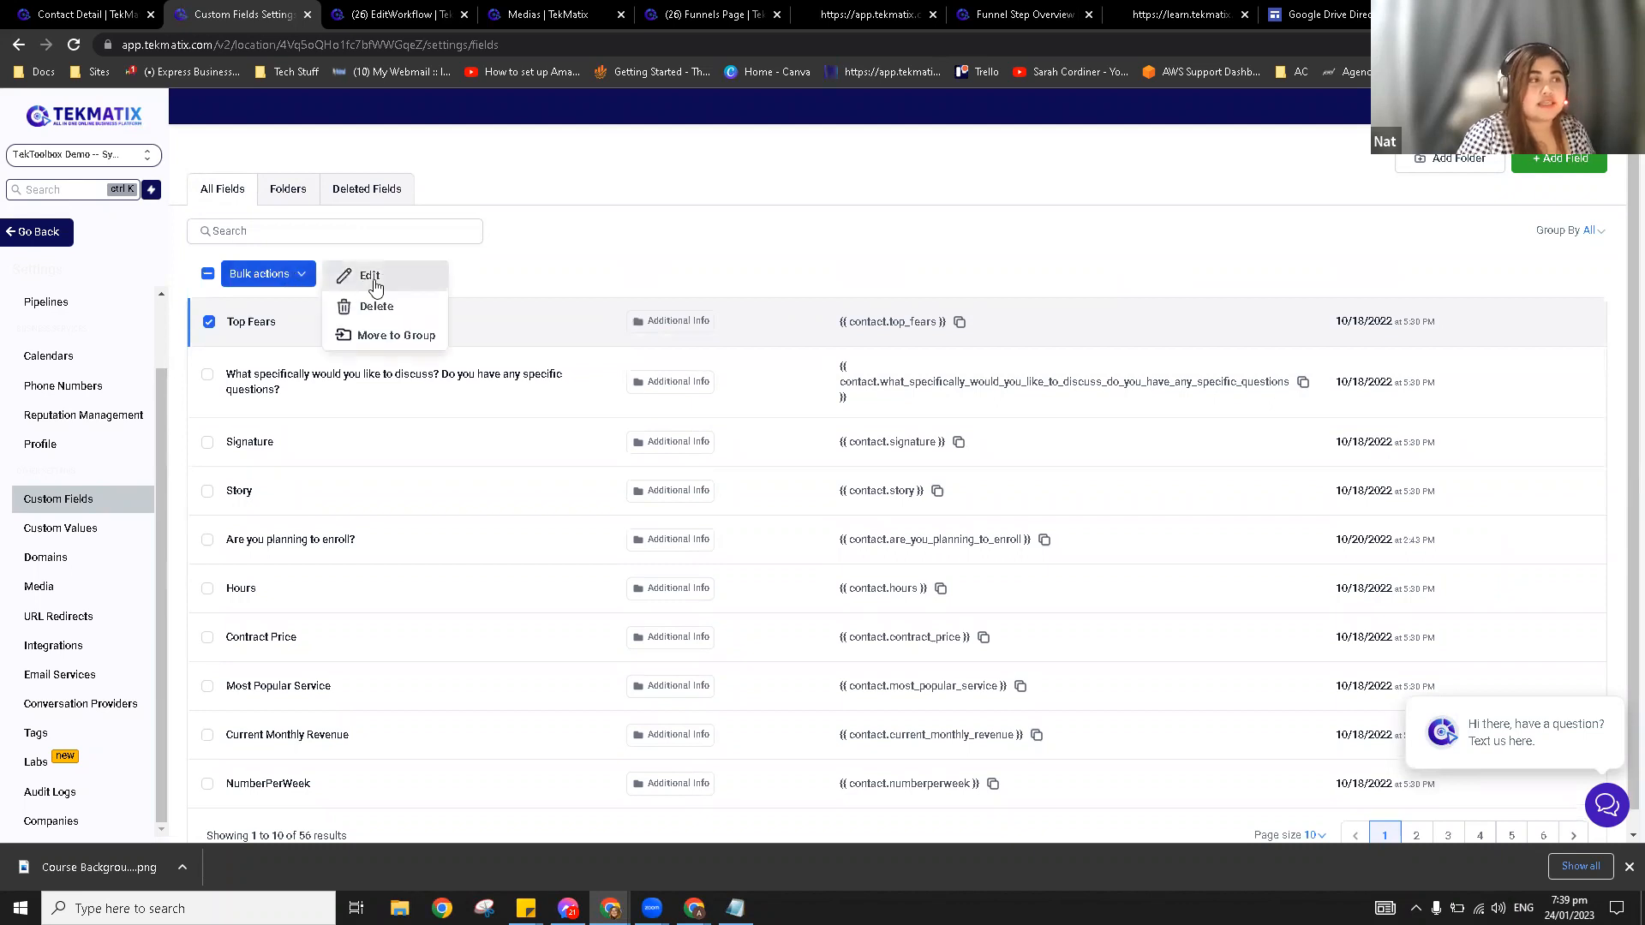
left_click(373, 278)
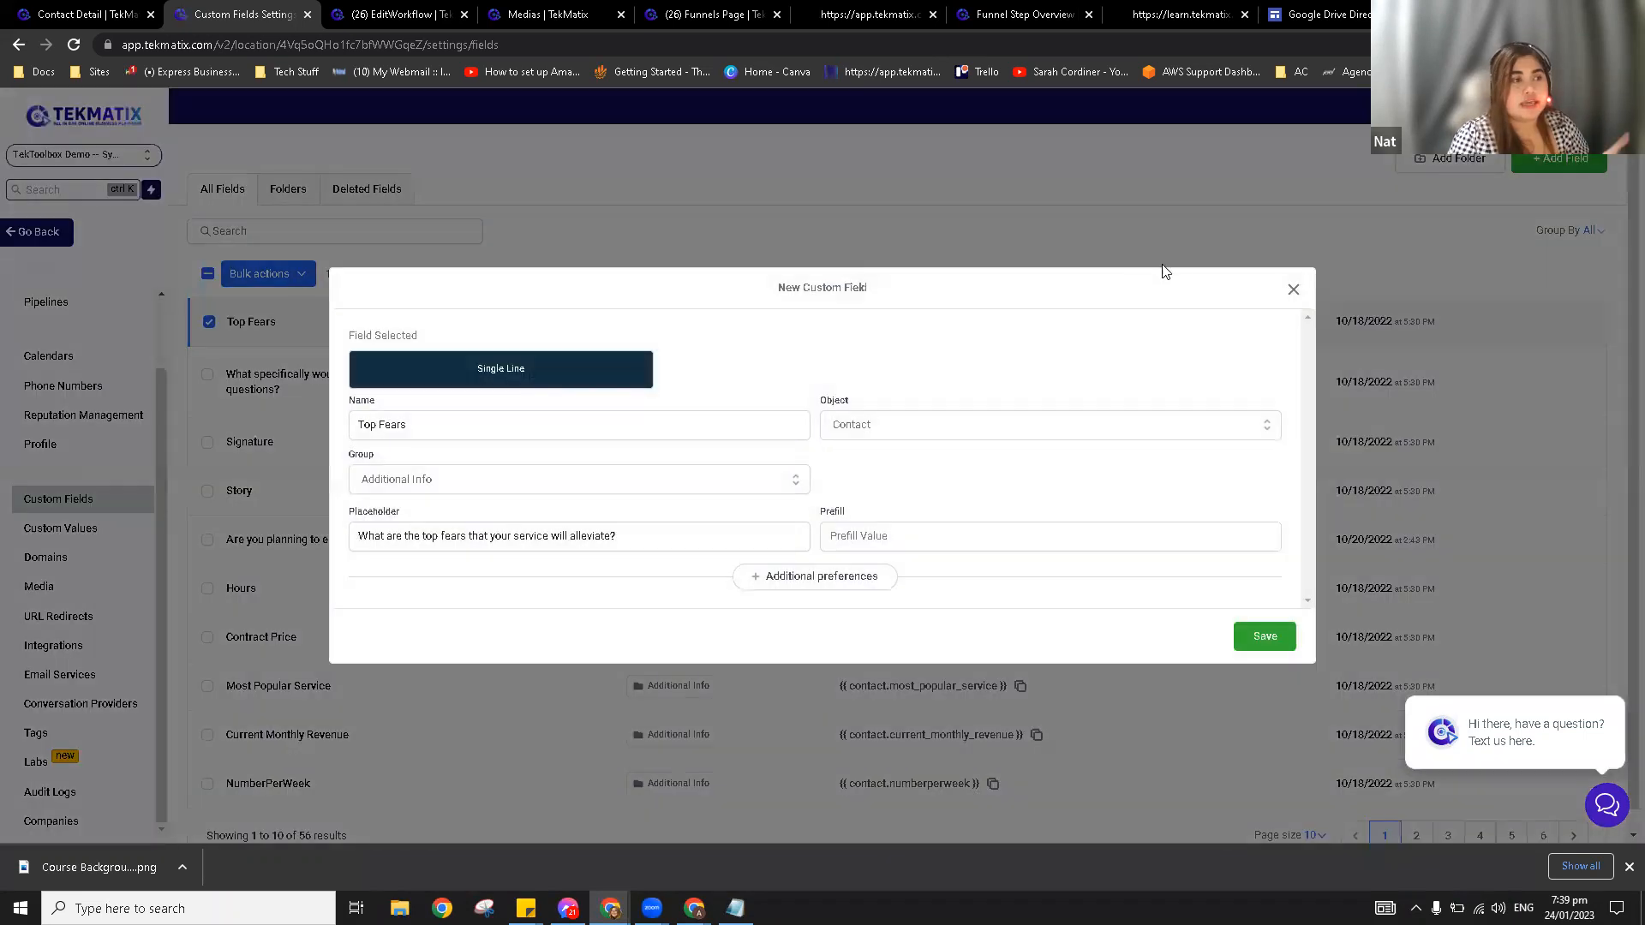
left_click(266, 279)
left_click(265, 280)
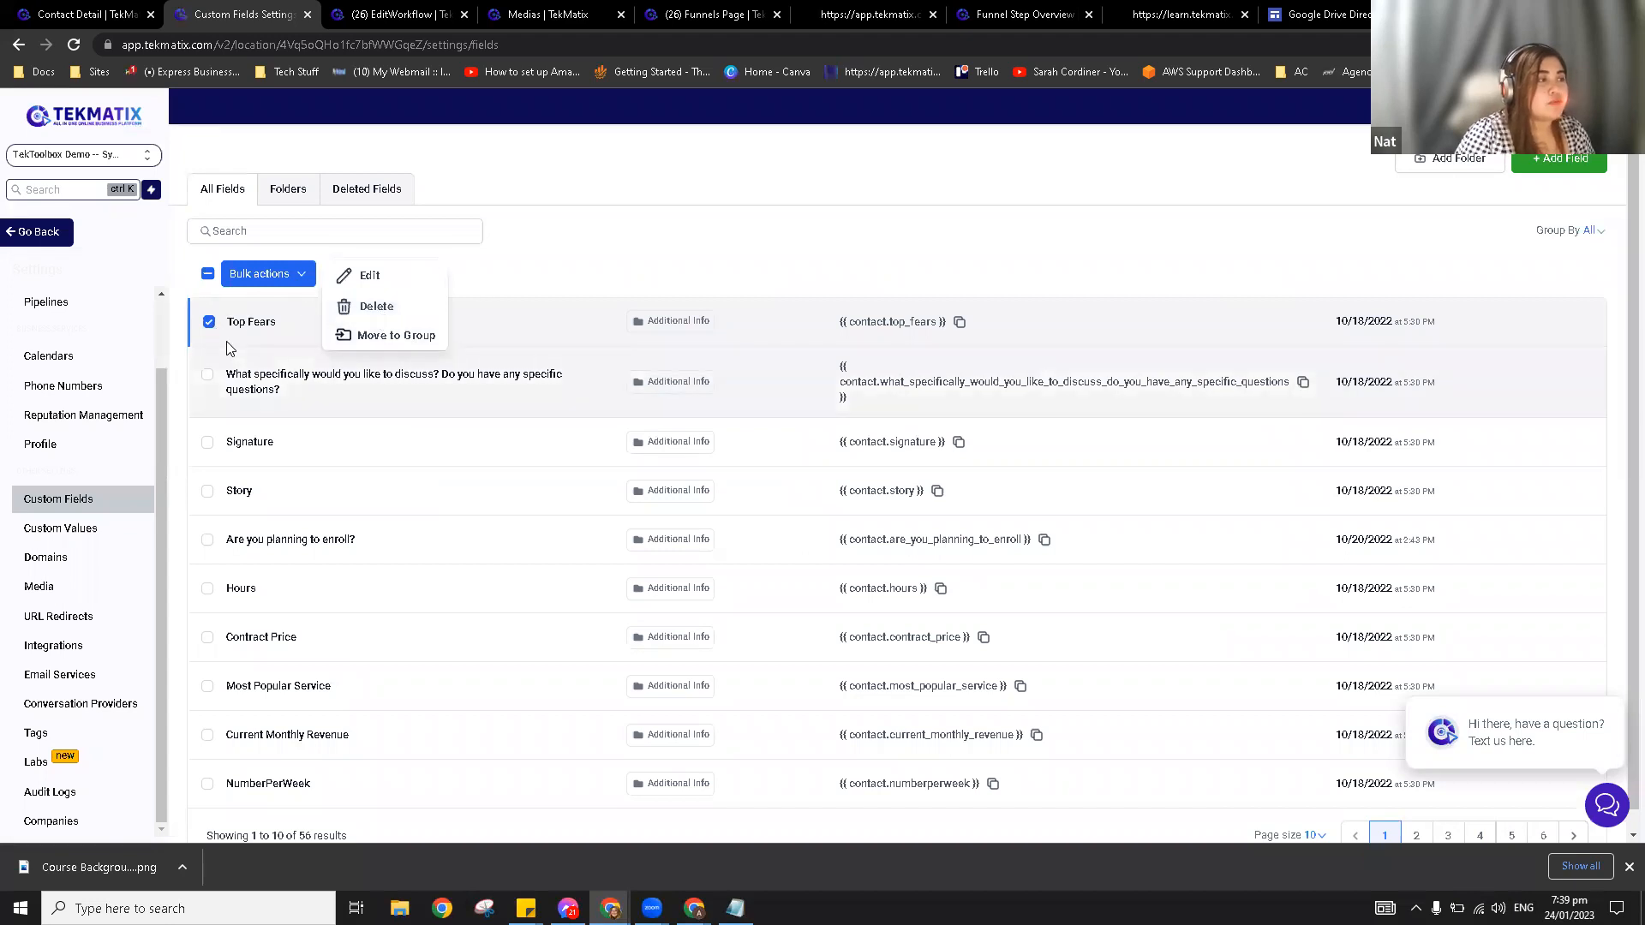
left_click(388, 336)
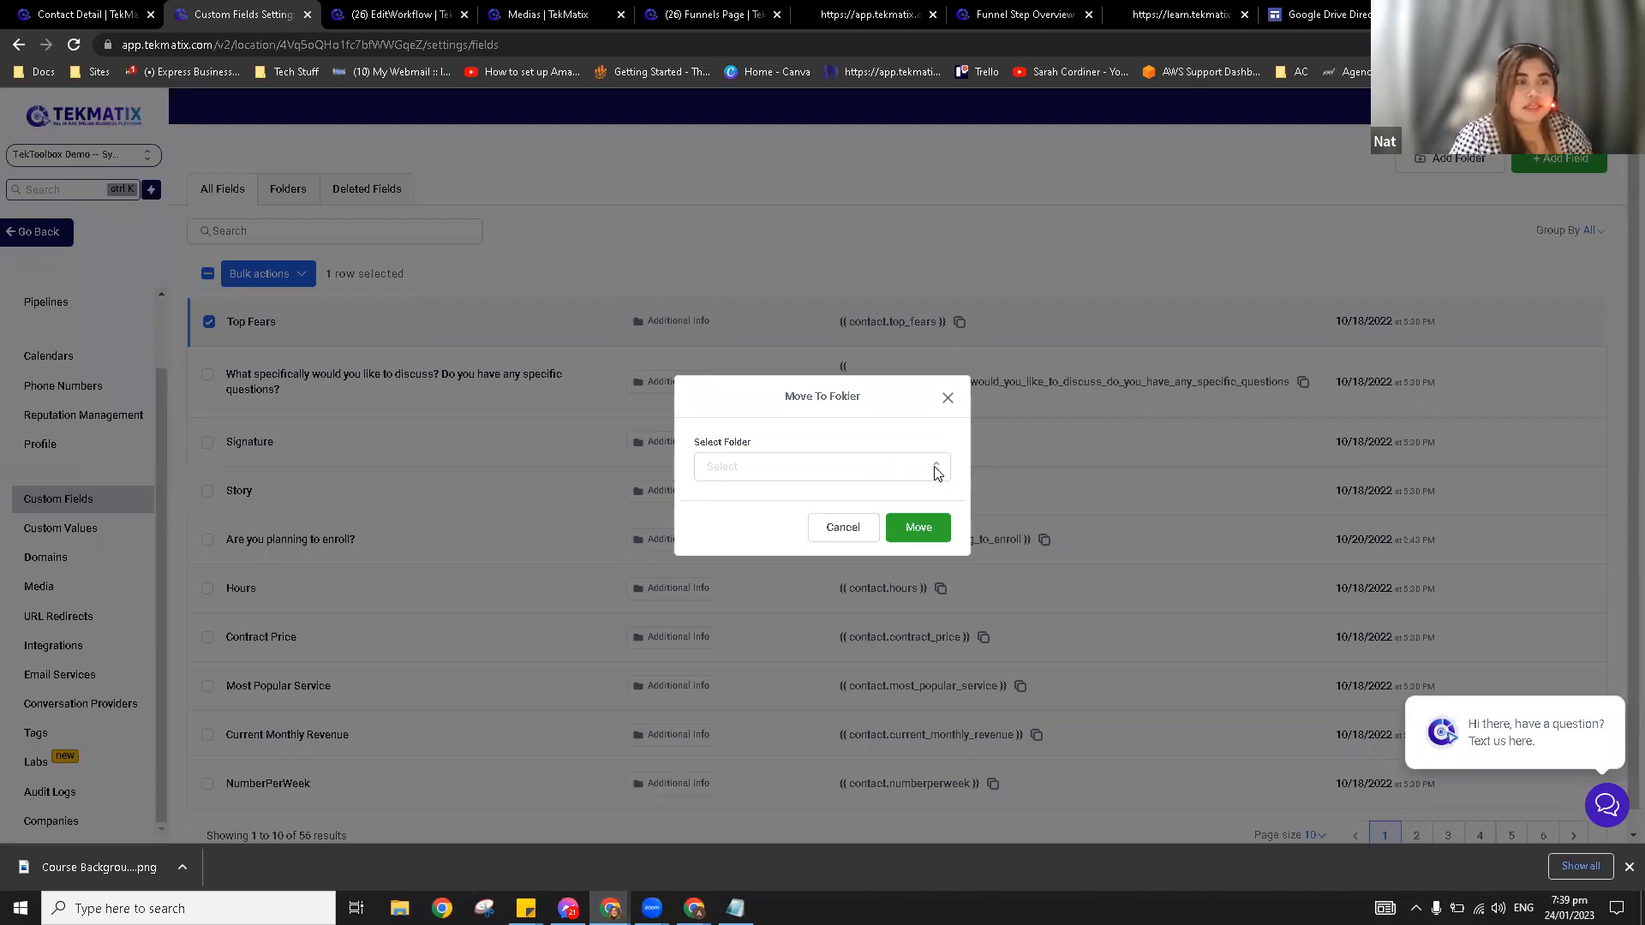
left_click(938, 472)
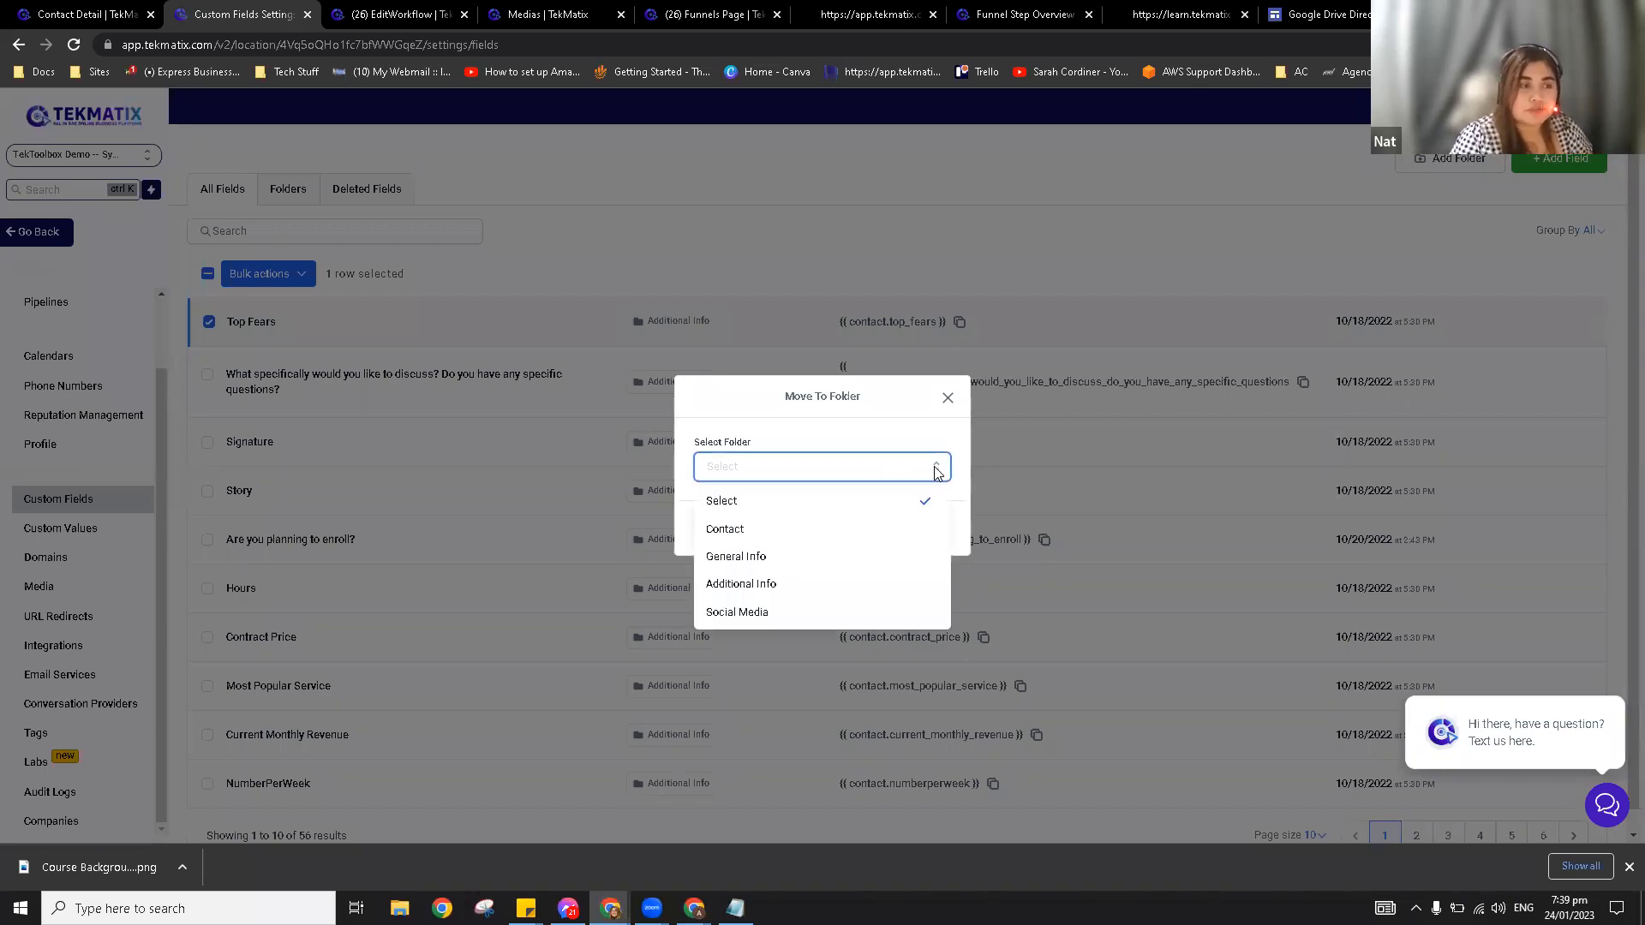
left_click(799, 612)
left_click(928, 528)
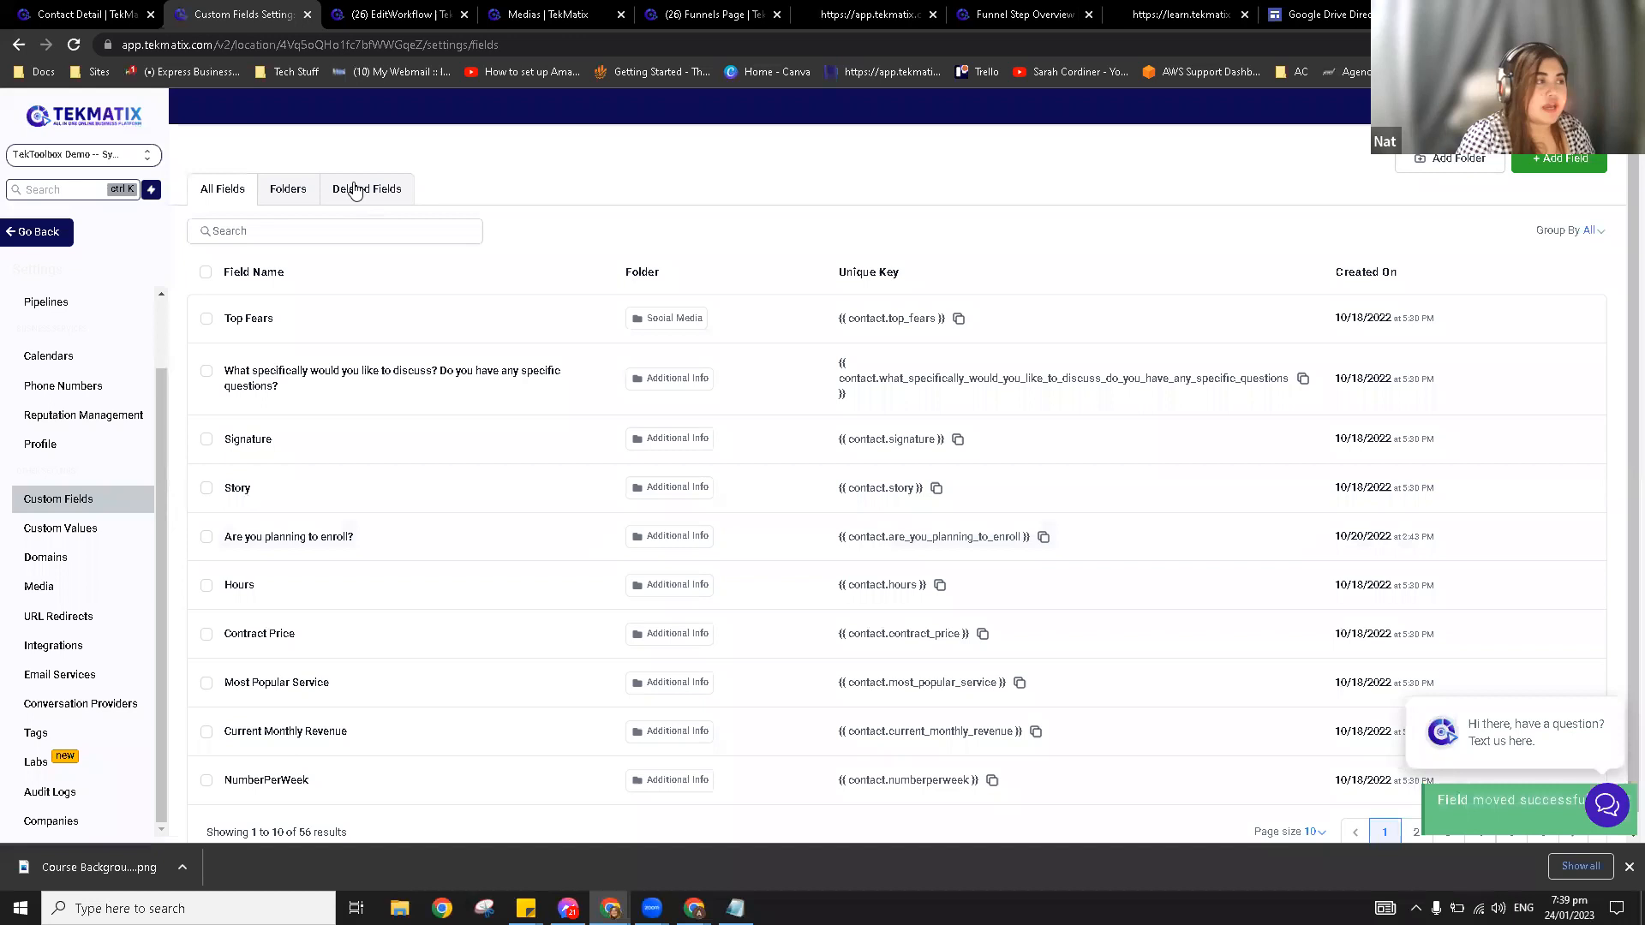
left_click(292, 194)
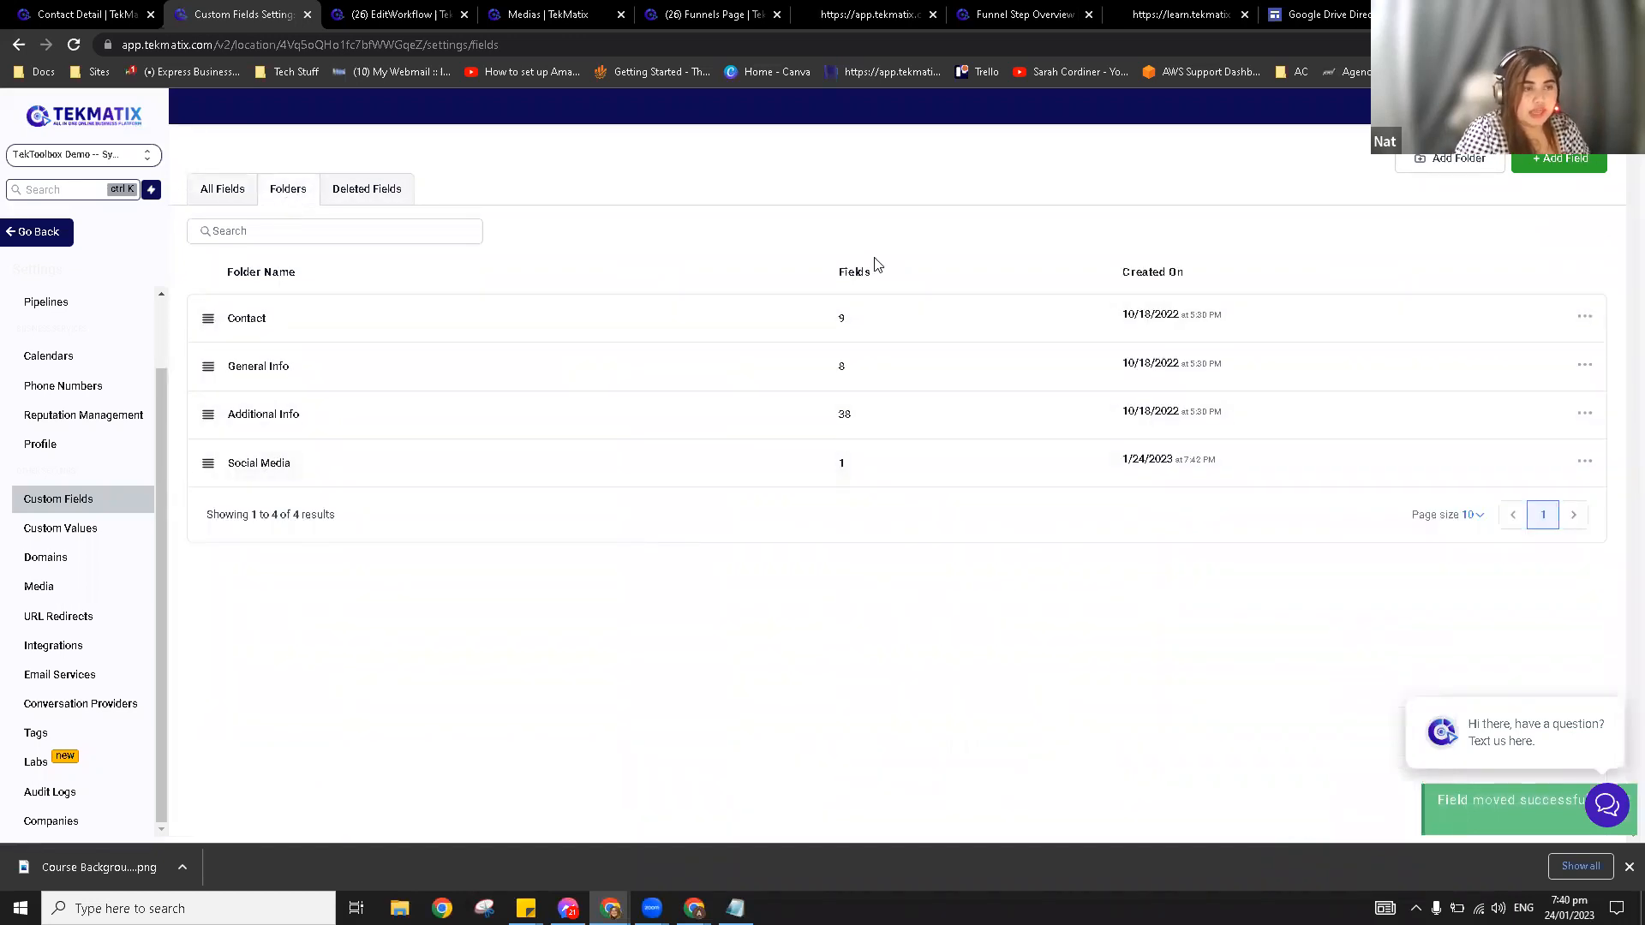
Step: Check the Social Media folder's fields, then return to the All Fields list
left_click_drag(856, 463, 821, 467)
left_click(962, 496)
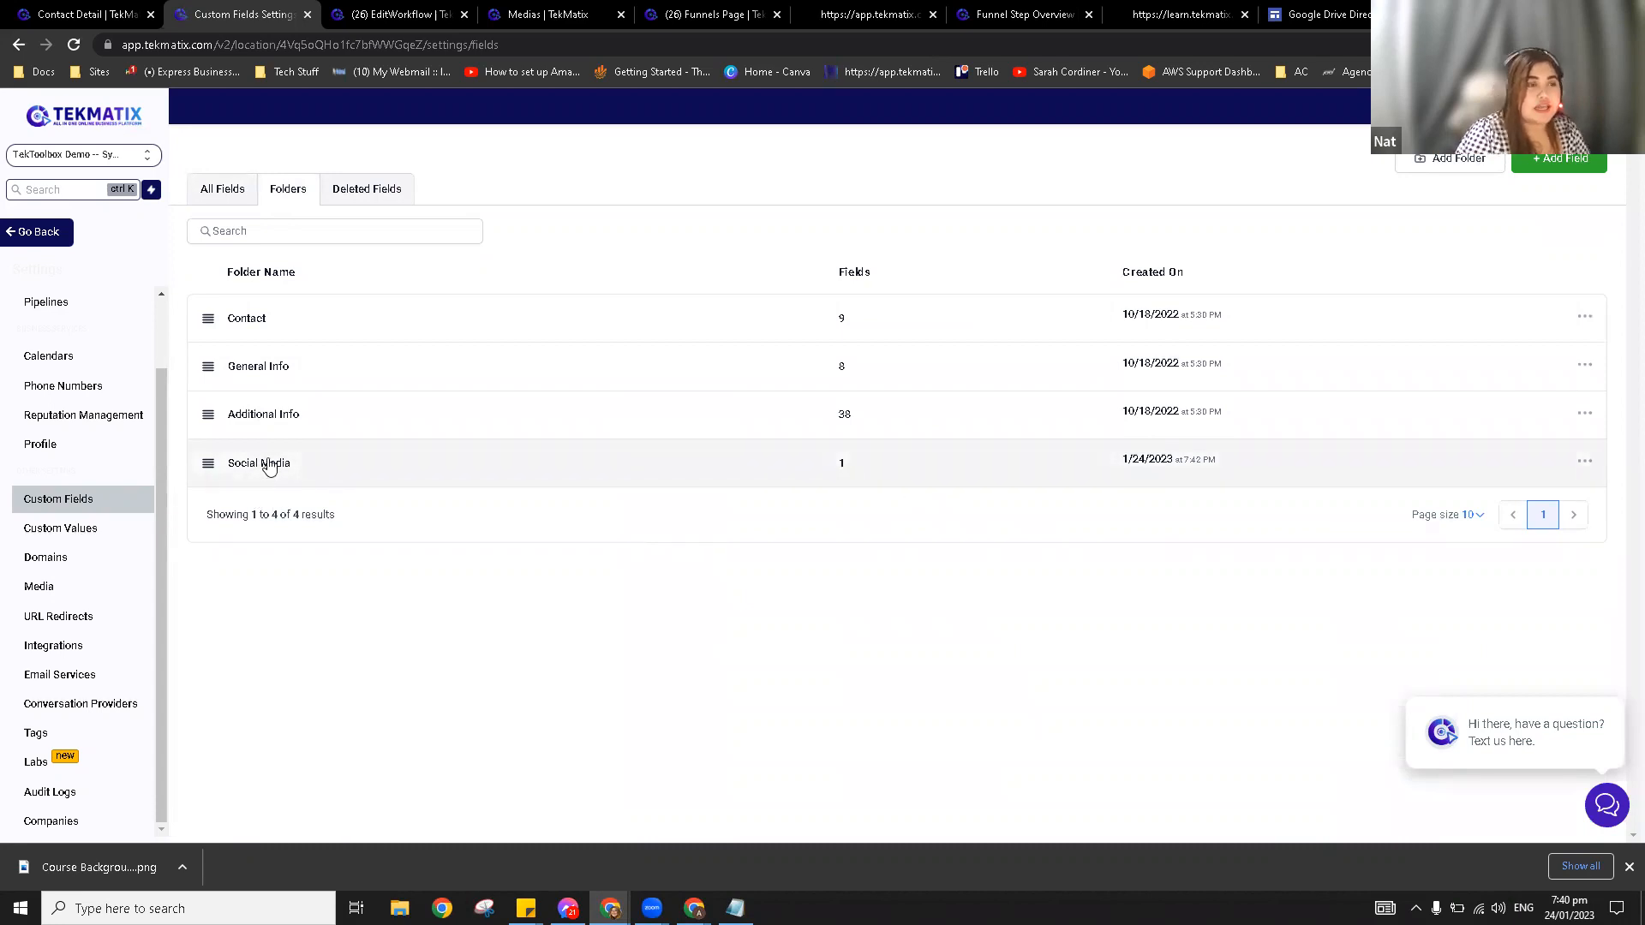
left_click(269, 467)
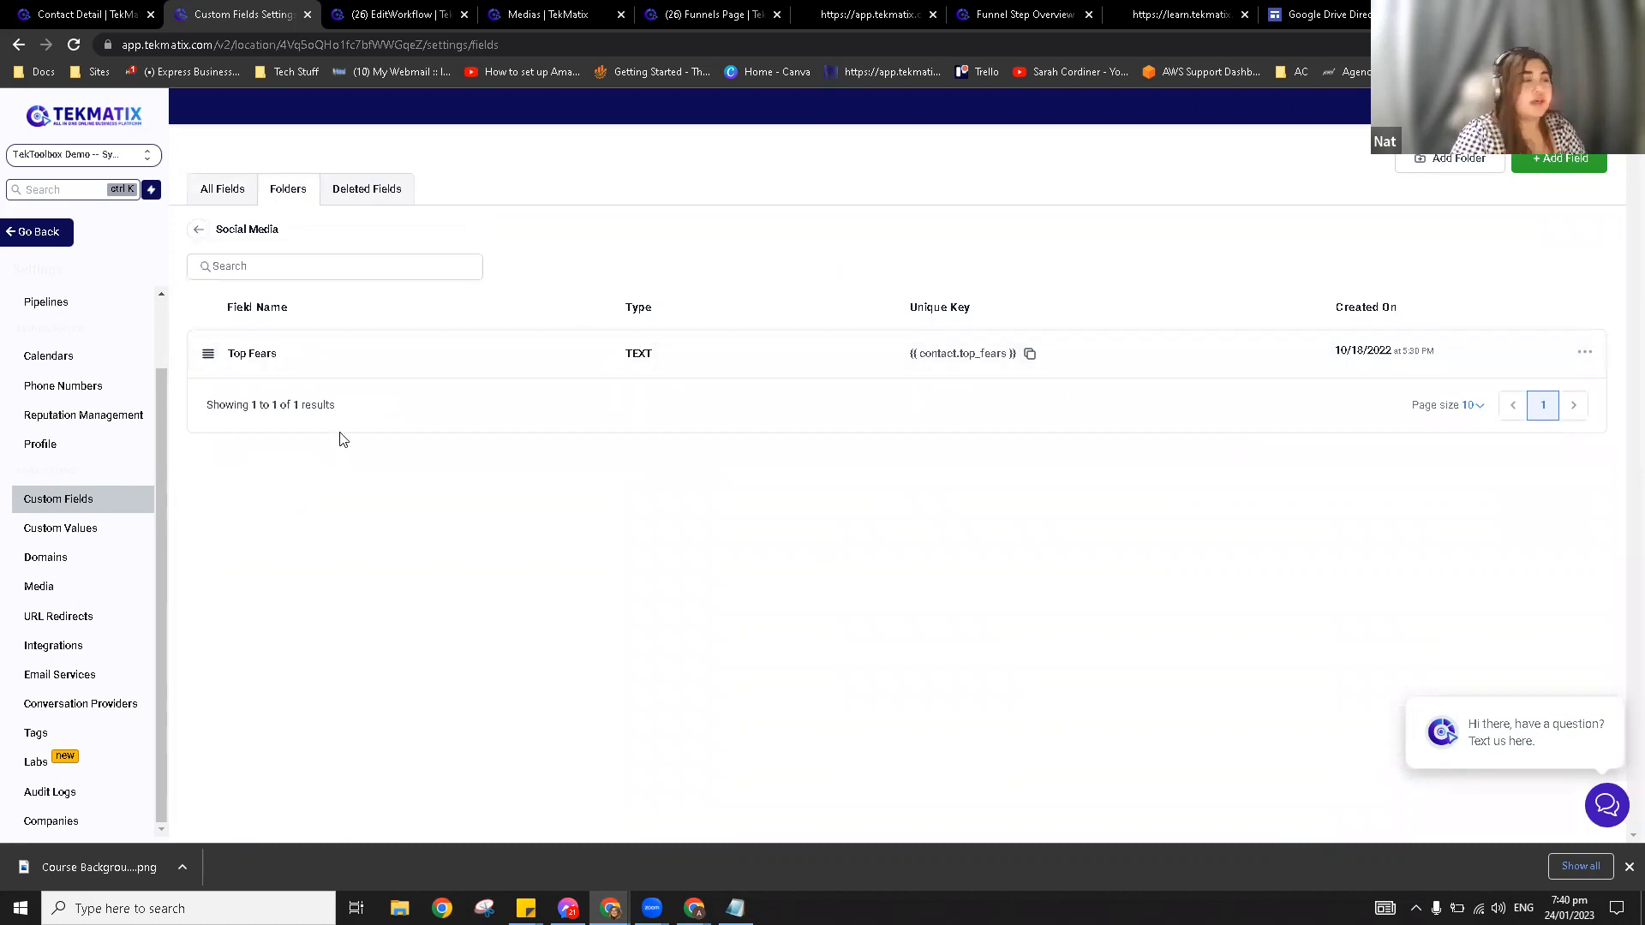
left_click(212, 193)
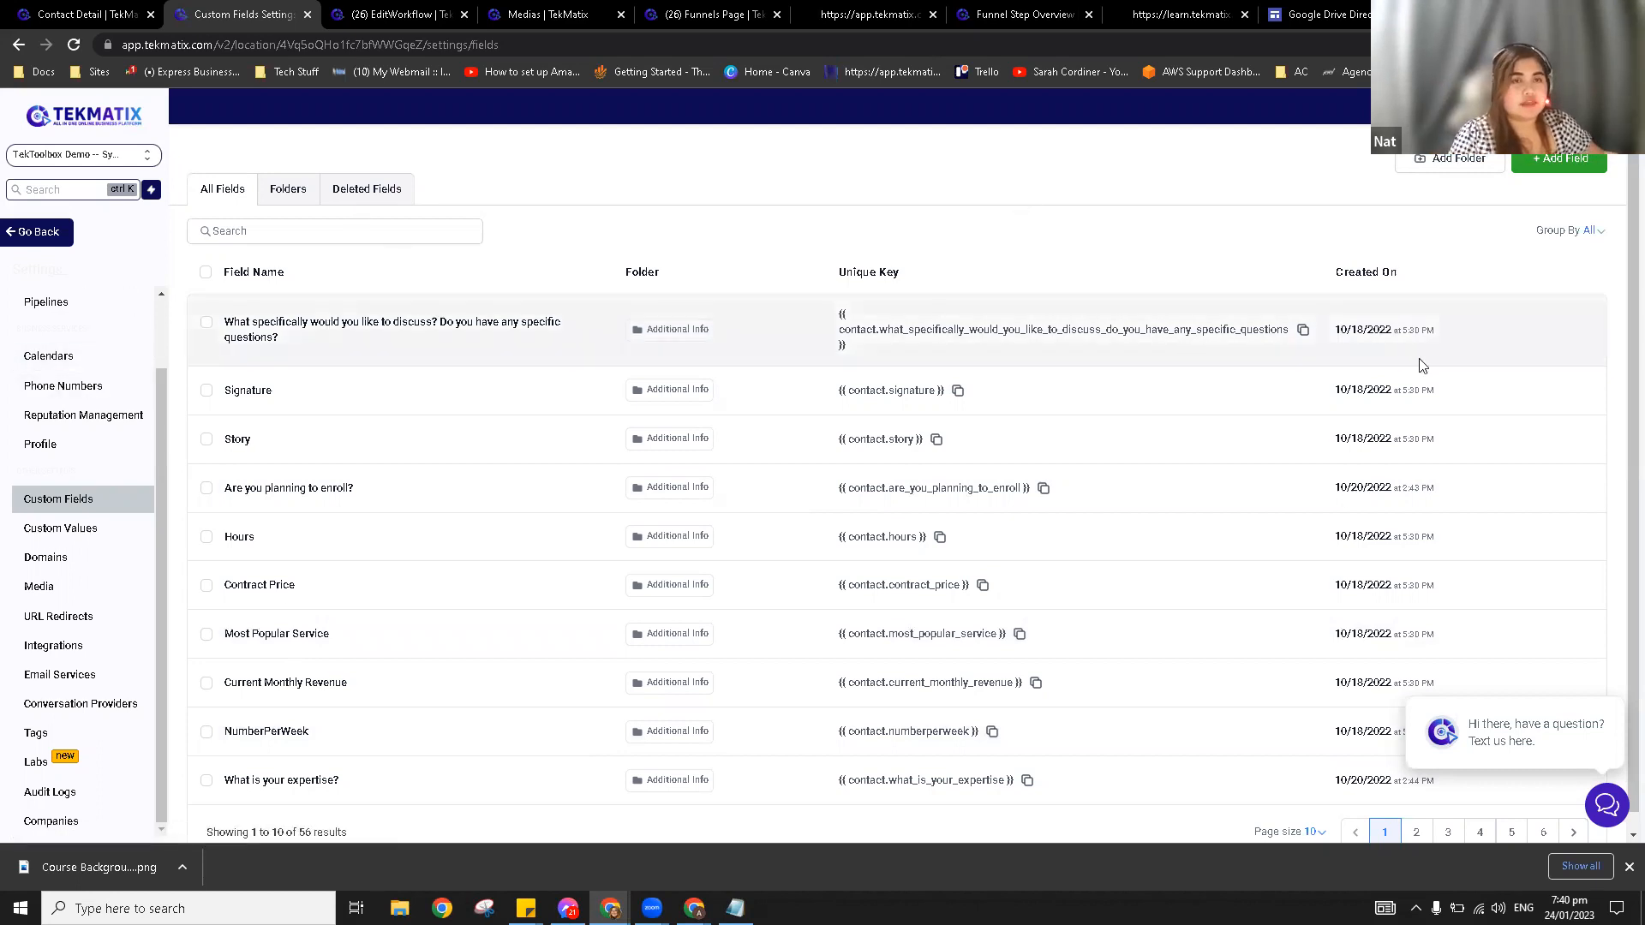
Step: Start a new custom field and preview Single Line through Dropdown (Single) field types
left_click(1554, 169)
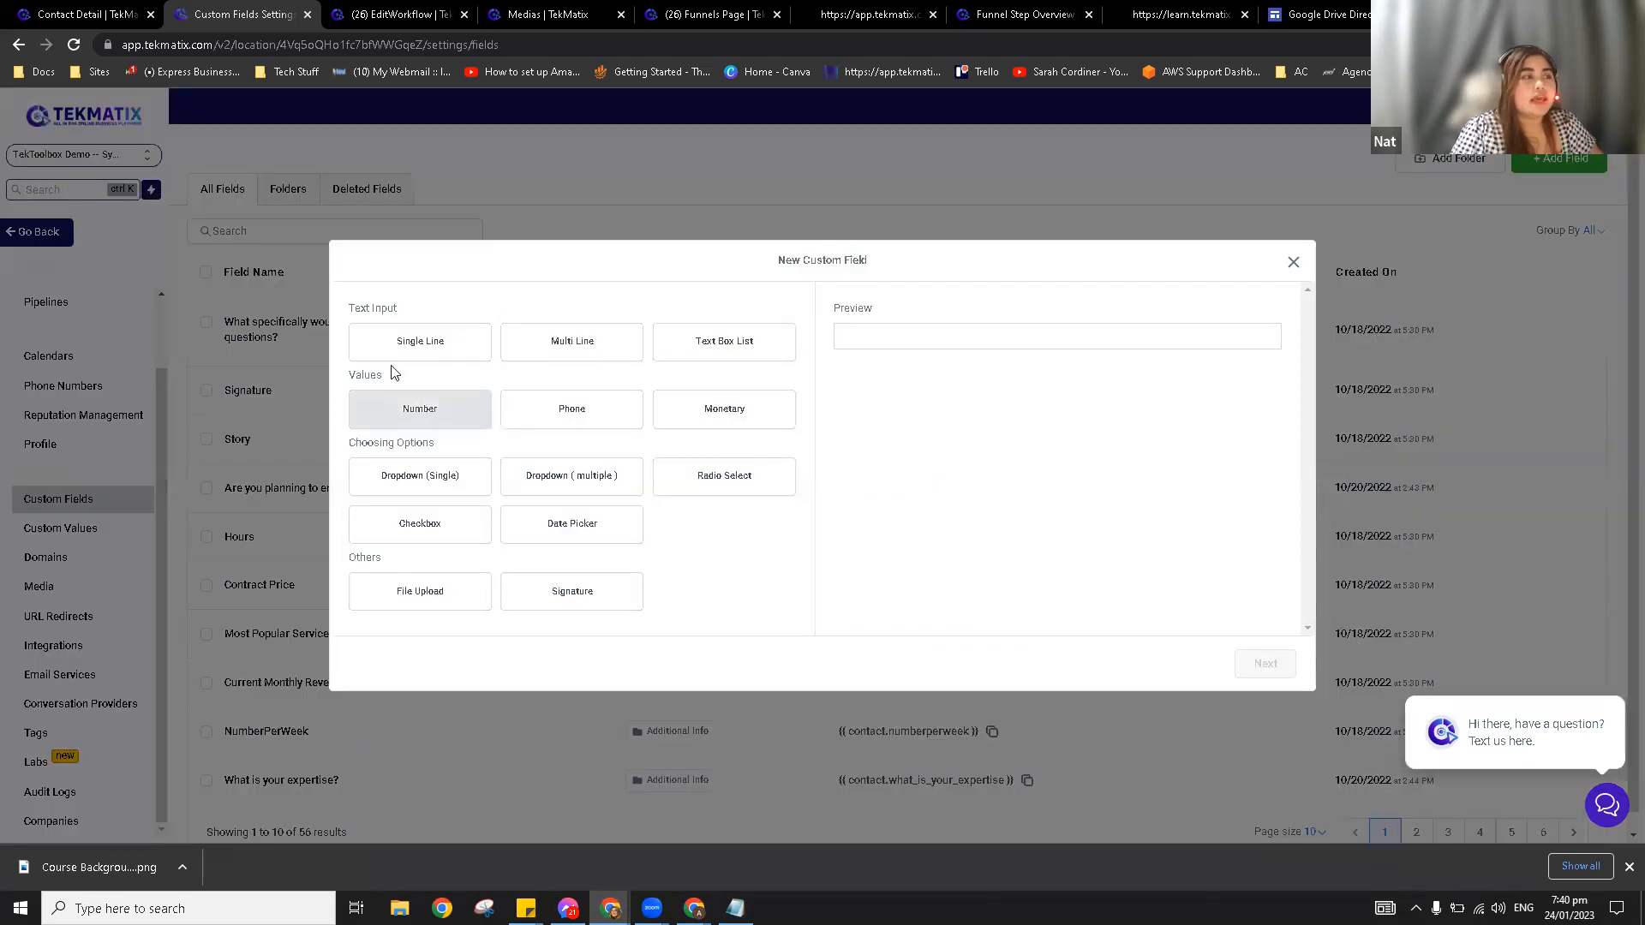
left_click(437, 335)
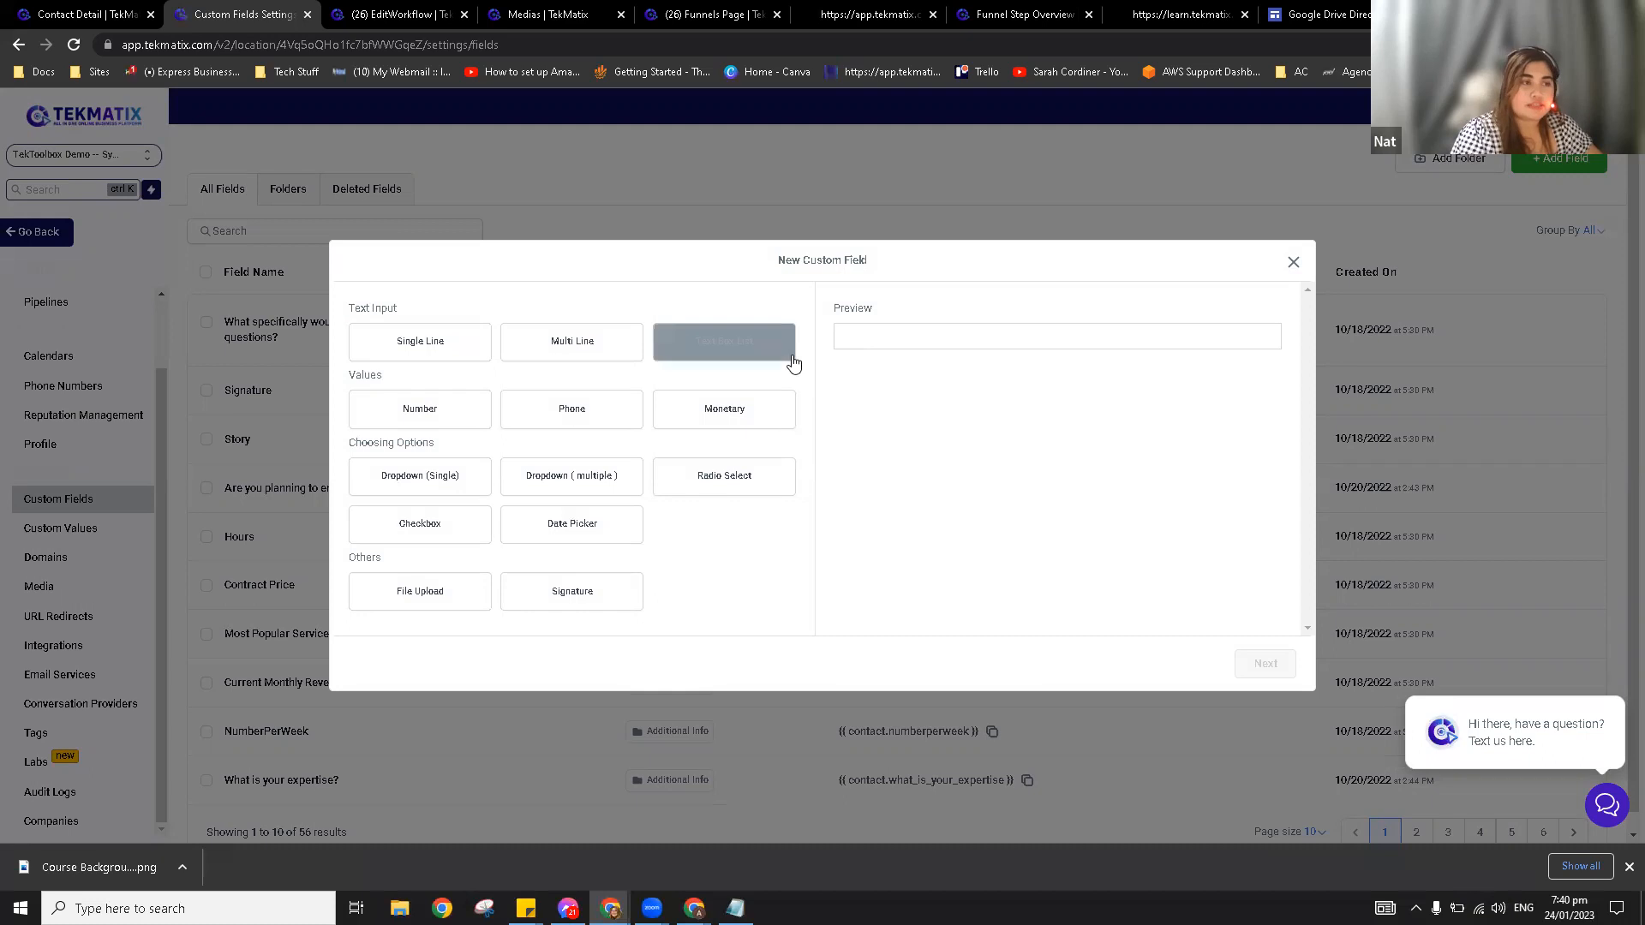
left_click(428, 341)
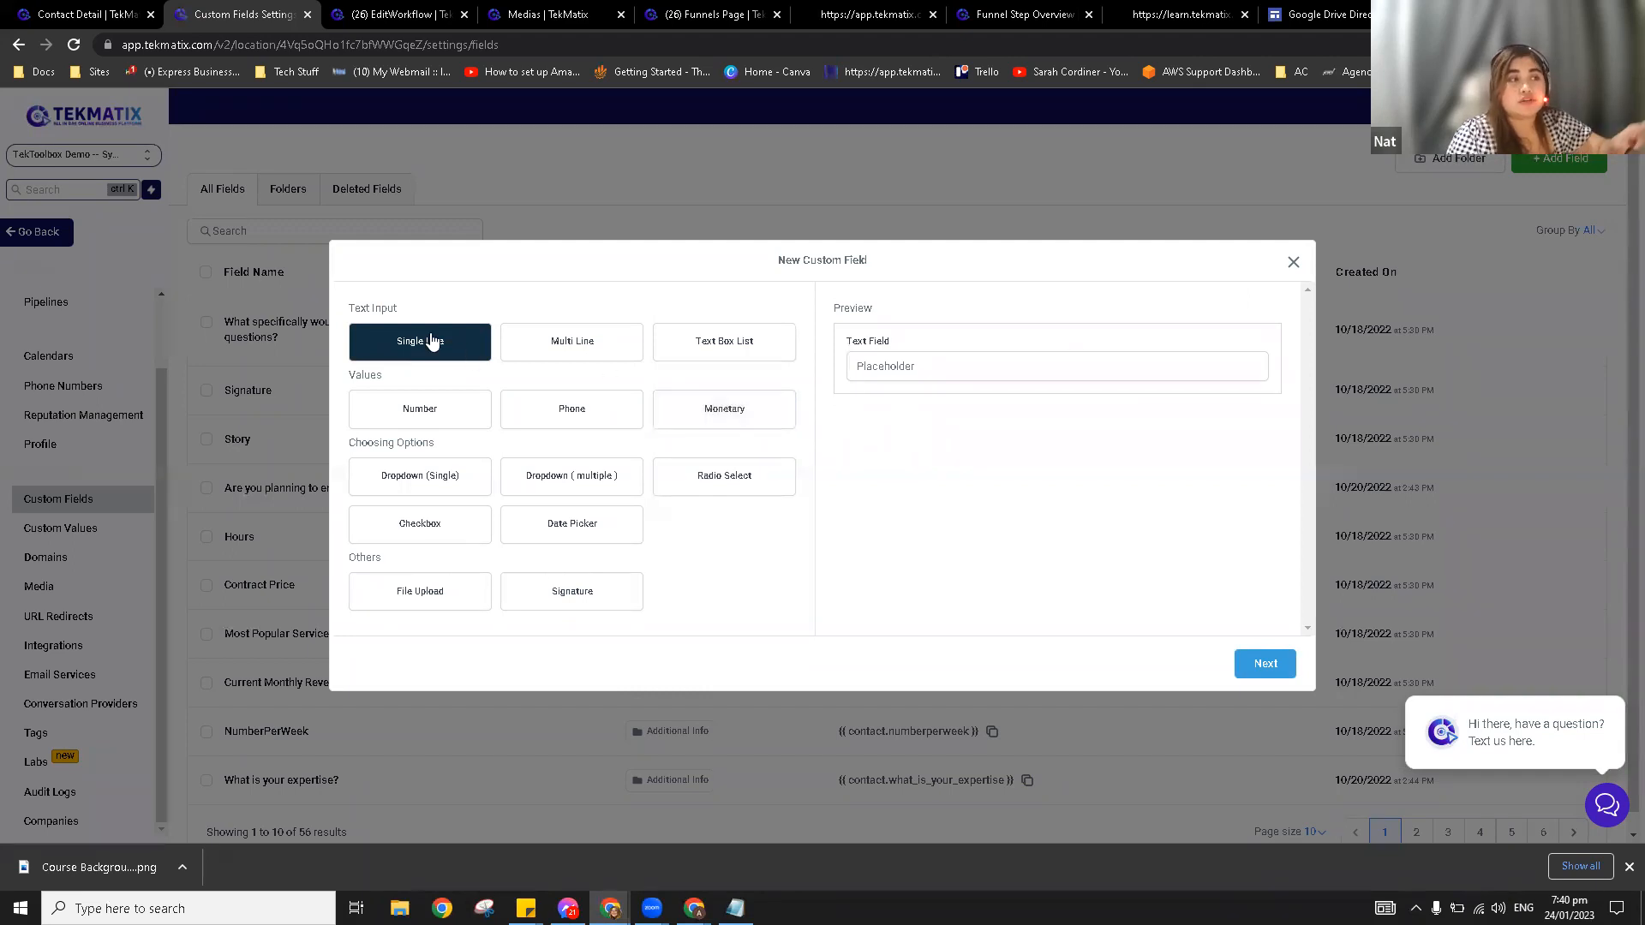
left_click(582, 357)
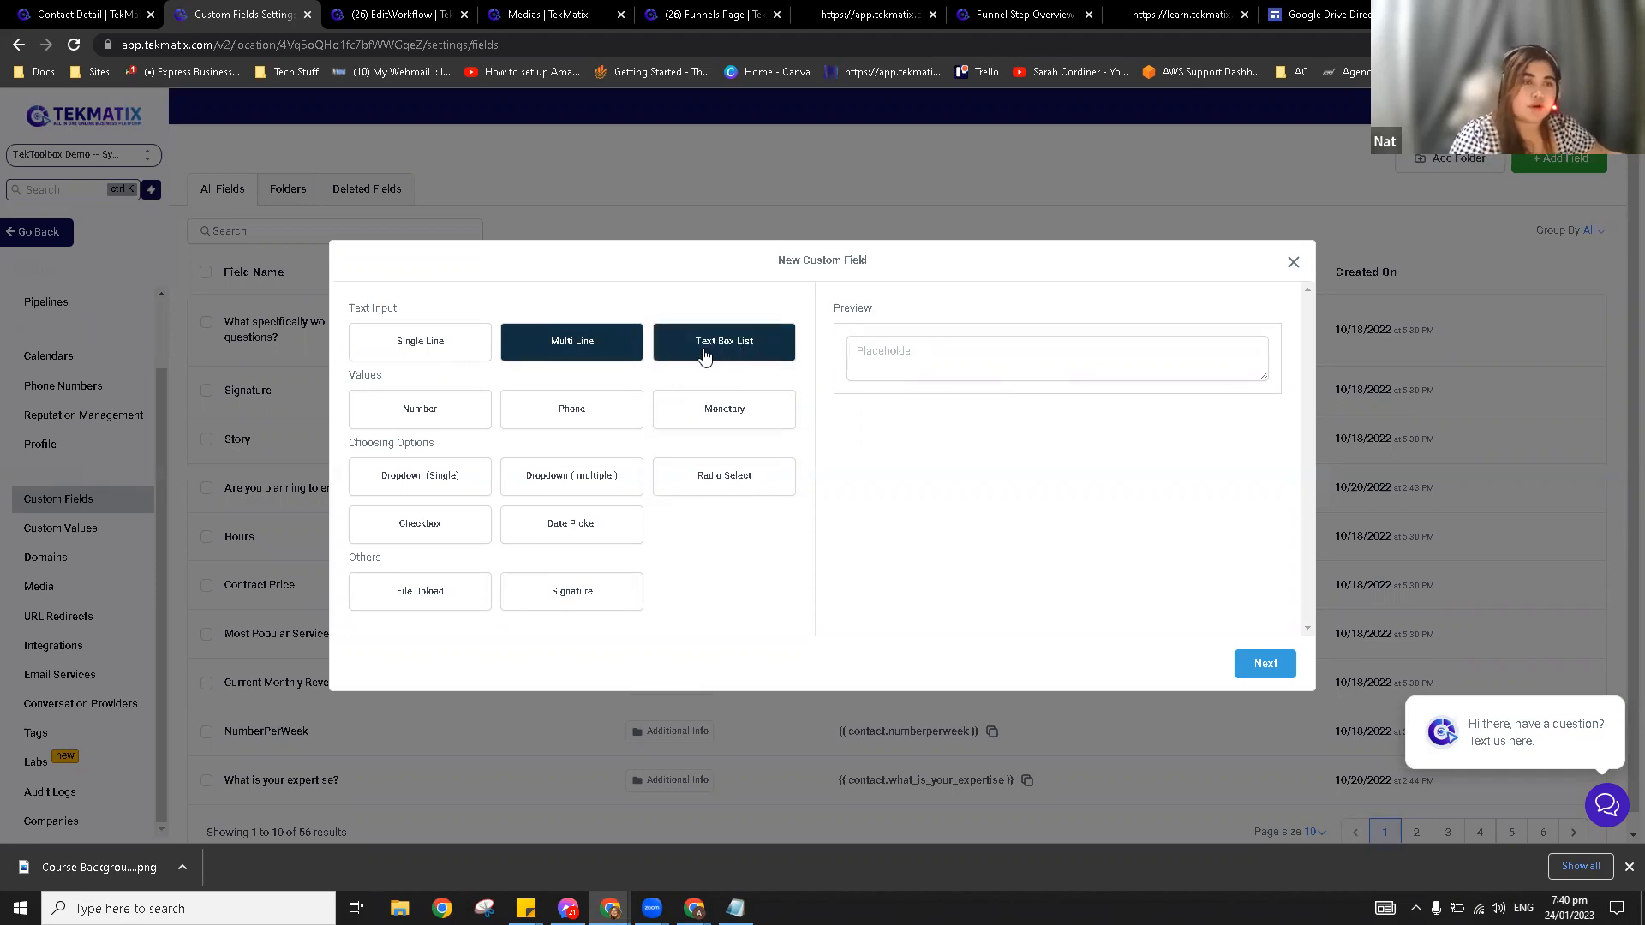
left_click(738, 356)
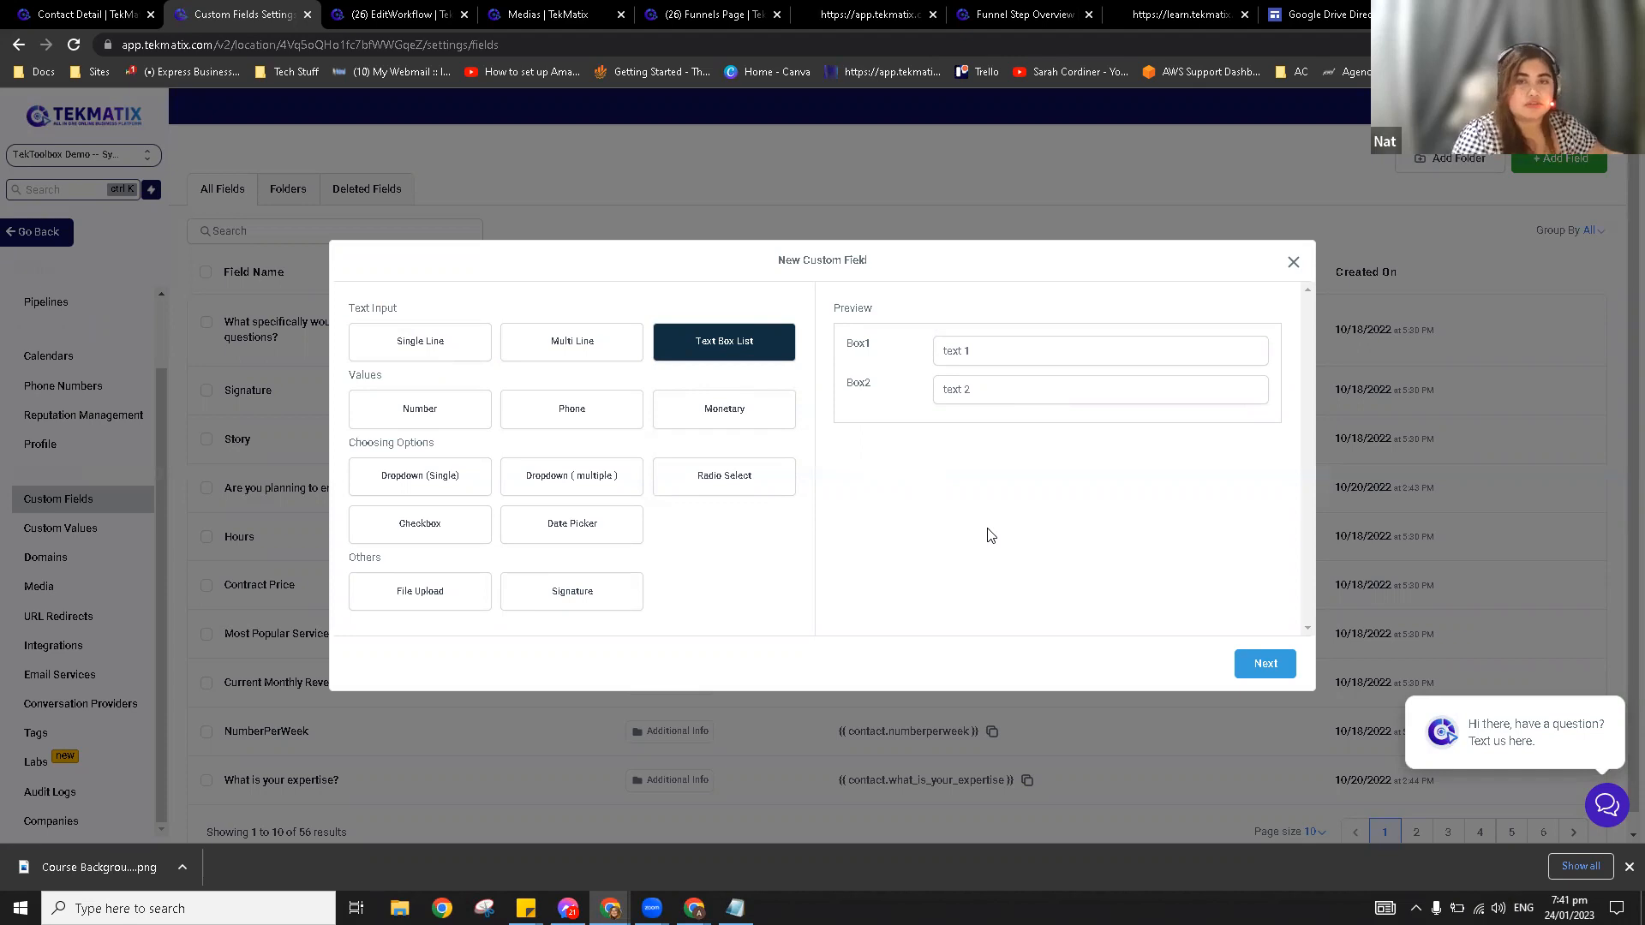
left_click(433, 414)
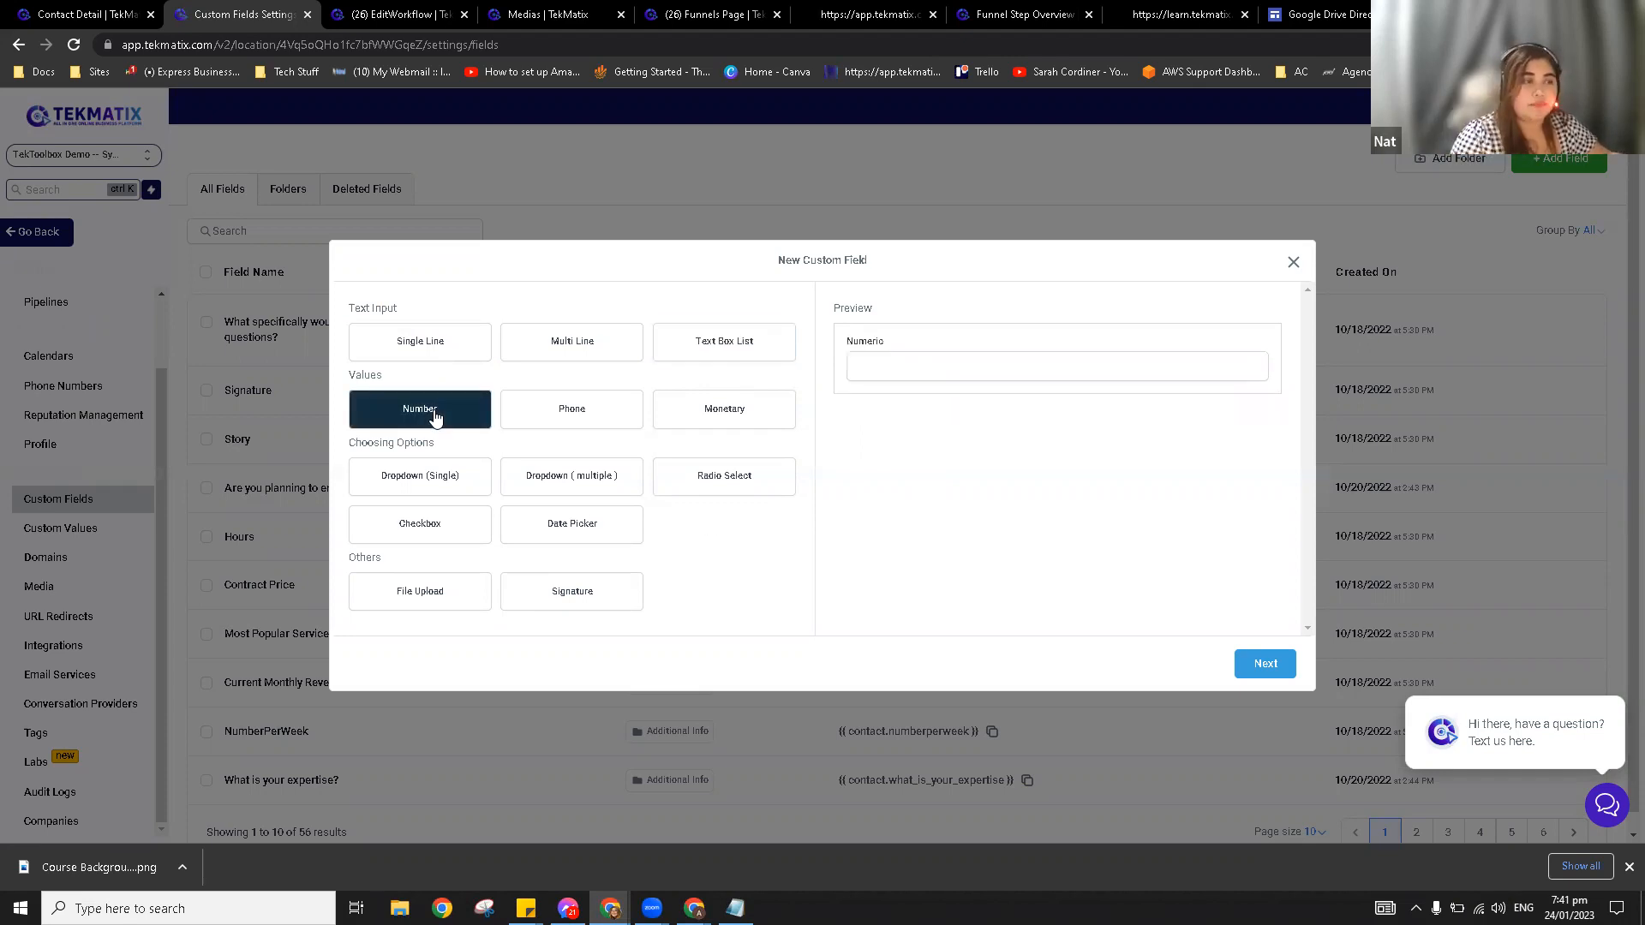
left_click(567, 418)
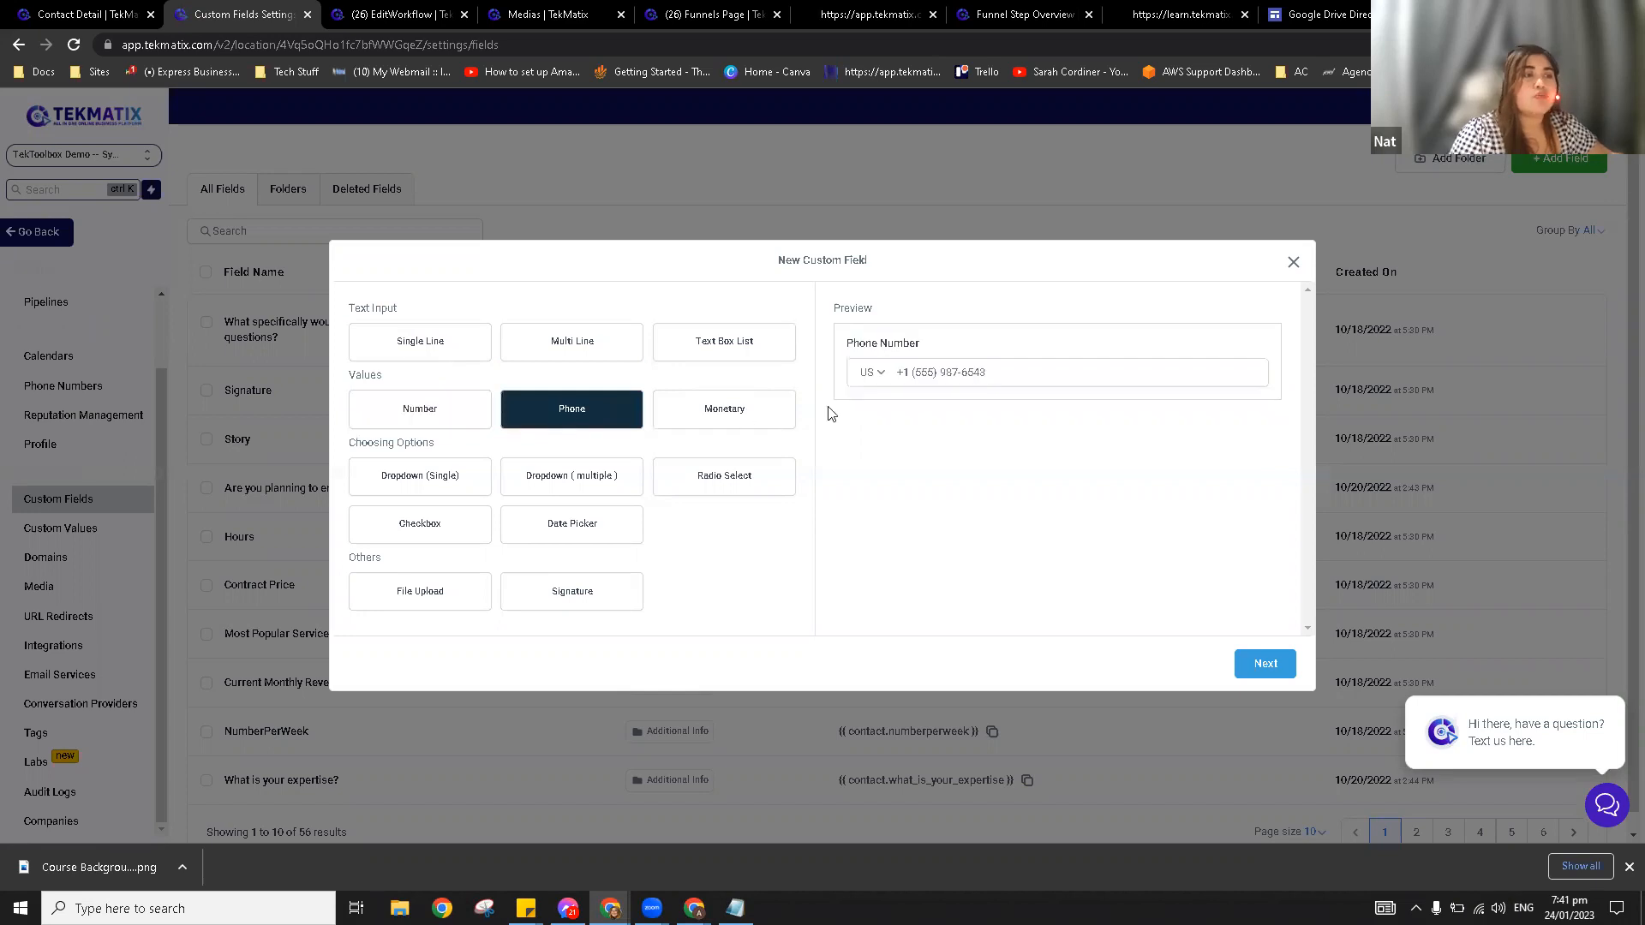
left_click(753, 418)
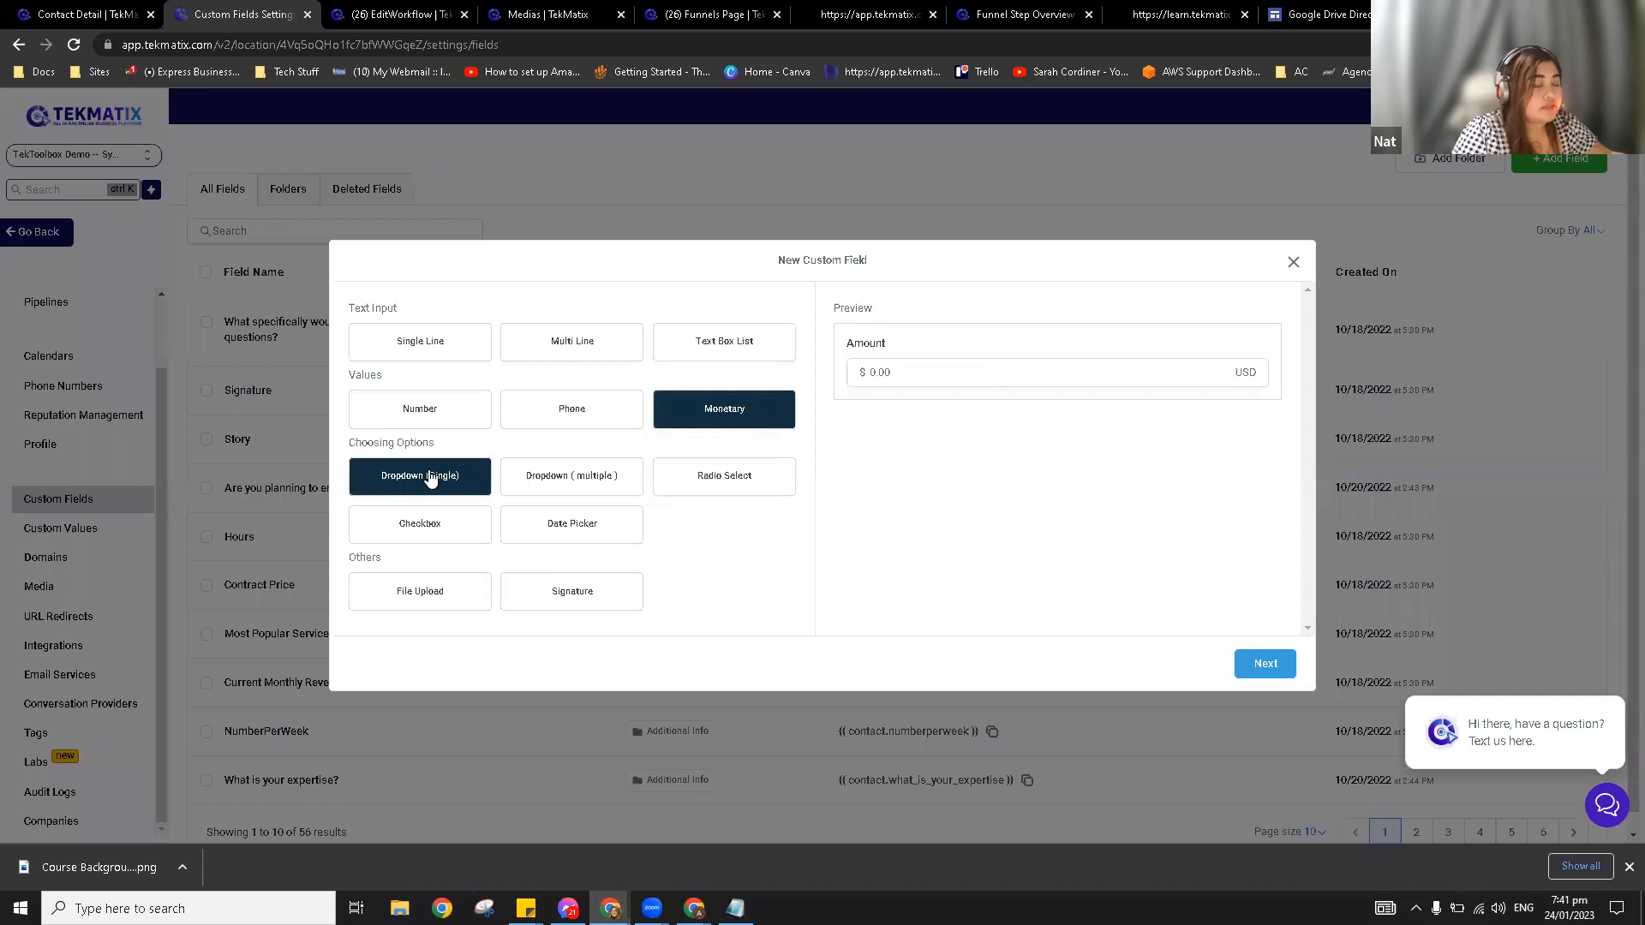
left_click(430, 479)
left_click(900, 364)
left_click(904, 367)
left_click(904, 367)
left_click(911, 444)
Step: Preview Dropdown (multiple), Radio Select, Checkbox, Date Picker, File Upload and Signature, then pick Single Line
left_click(942, 381)
left_click(591, 488)
left_click(929, 371)
left_click(948, 426)
left_click(982, 382)
left_click(968, 424)
left_click(939, 377)
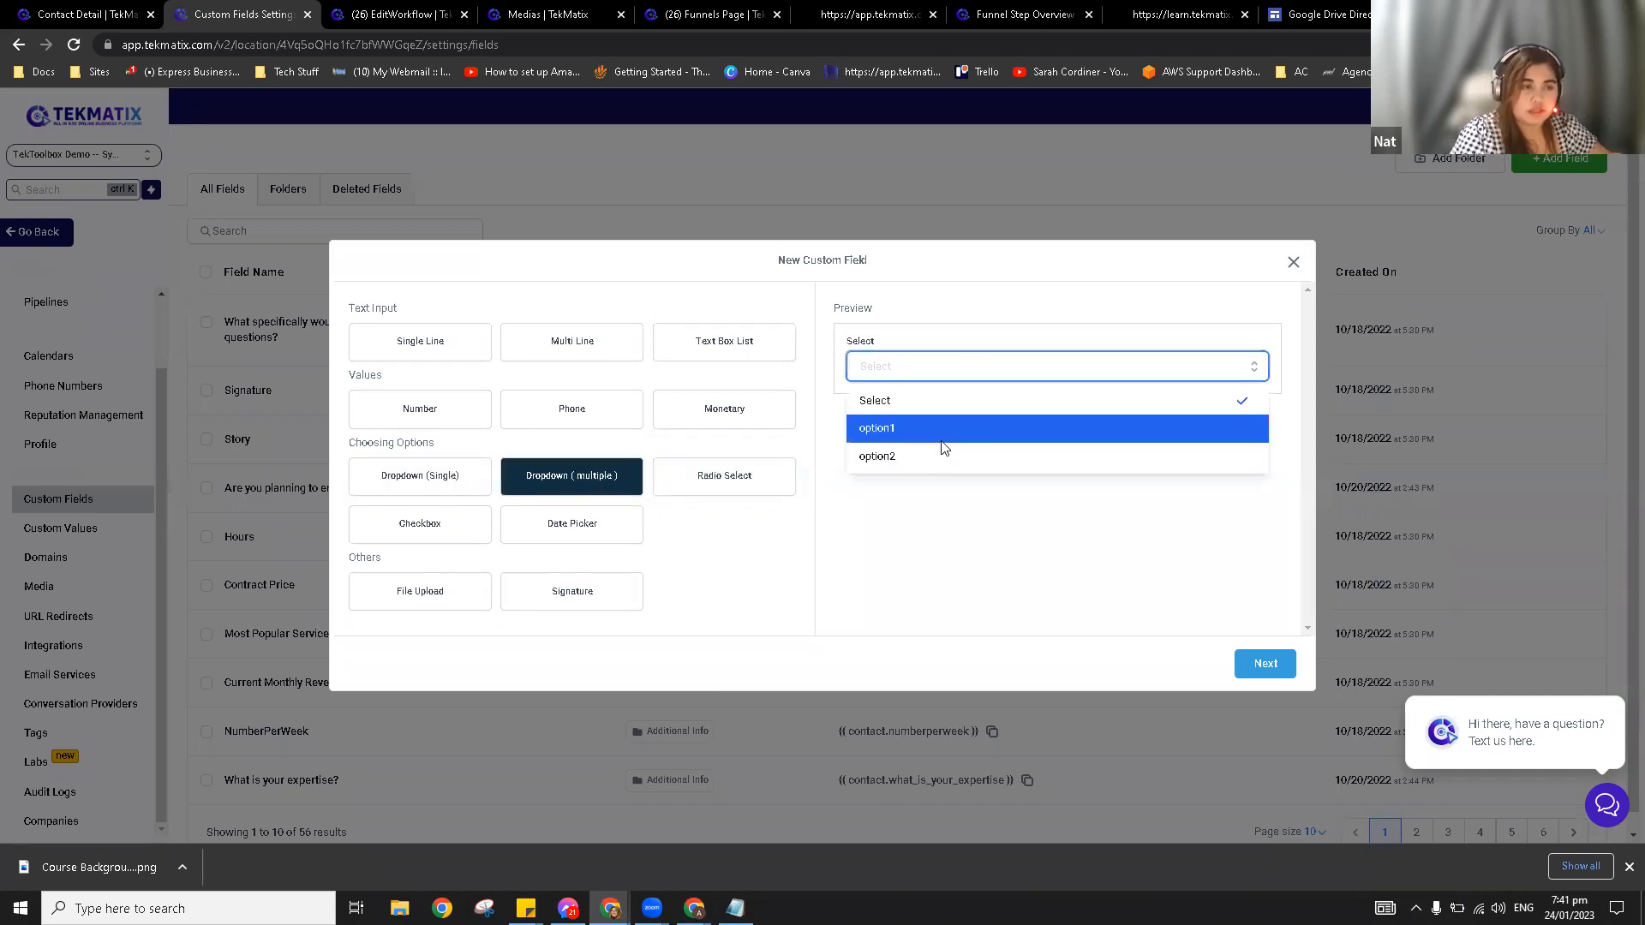
left_click(943, 458)
left_click(735, 481)
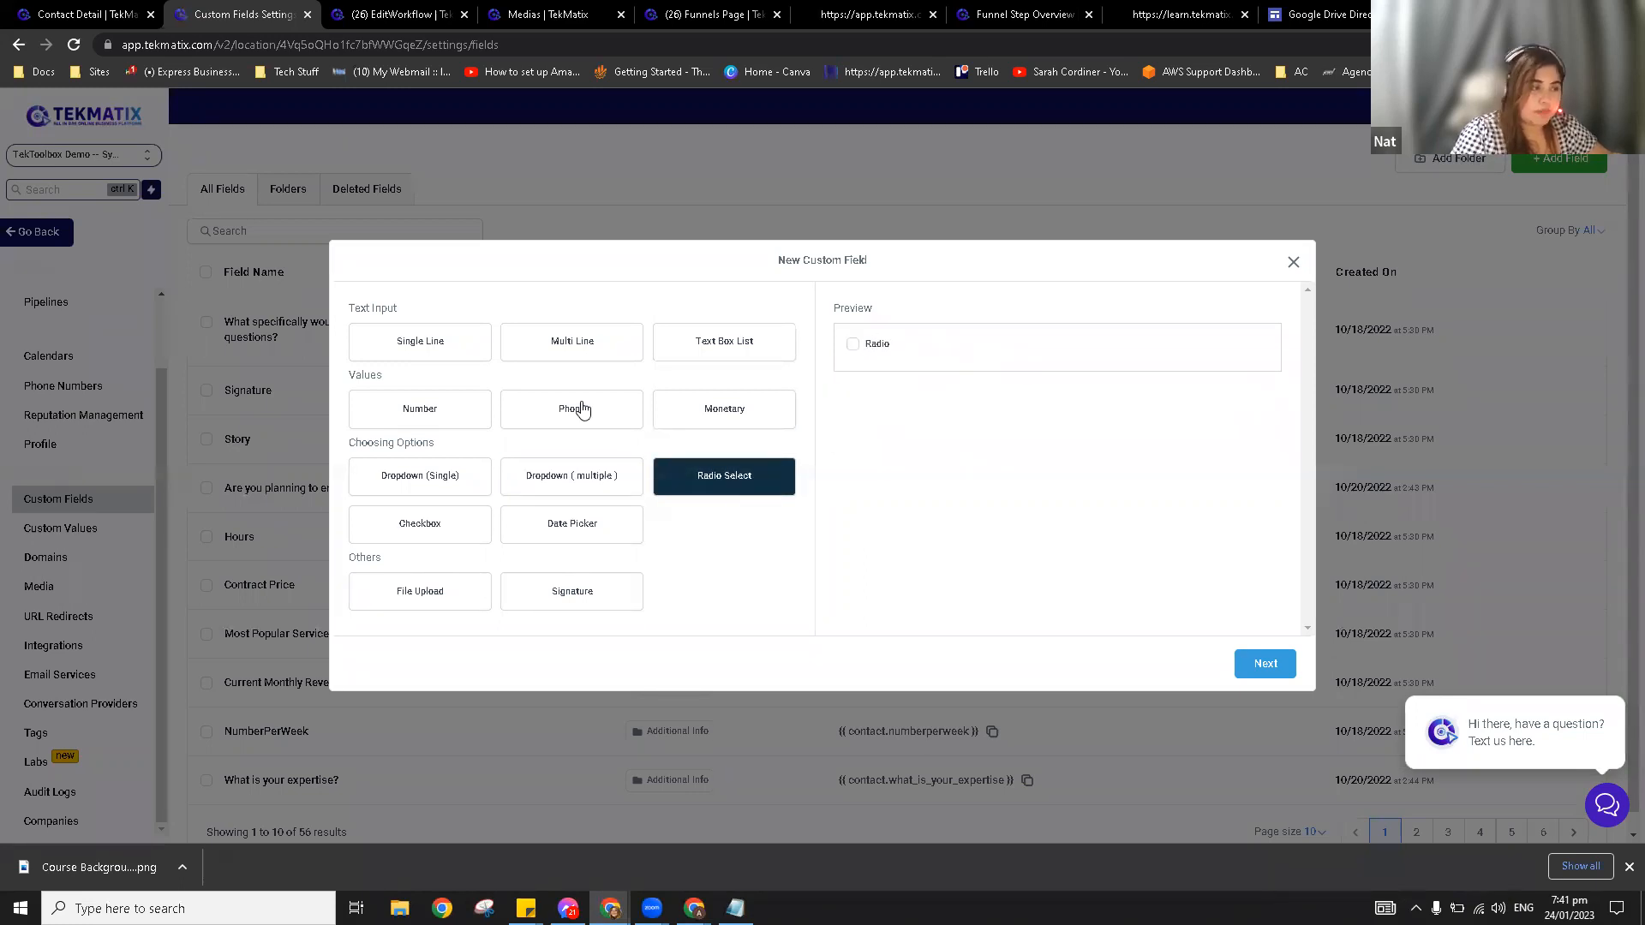
left_click(441, 530)
left_click(853, 346)
left_click(582, 536)
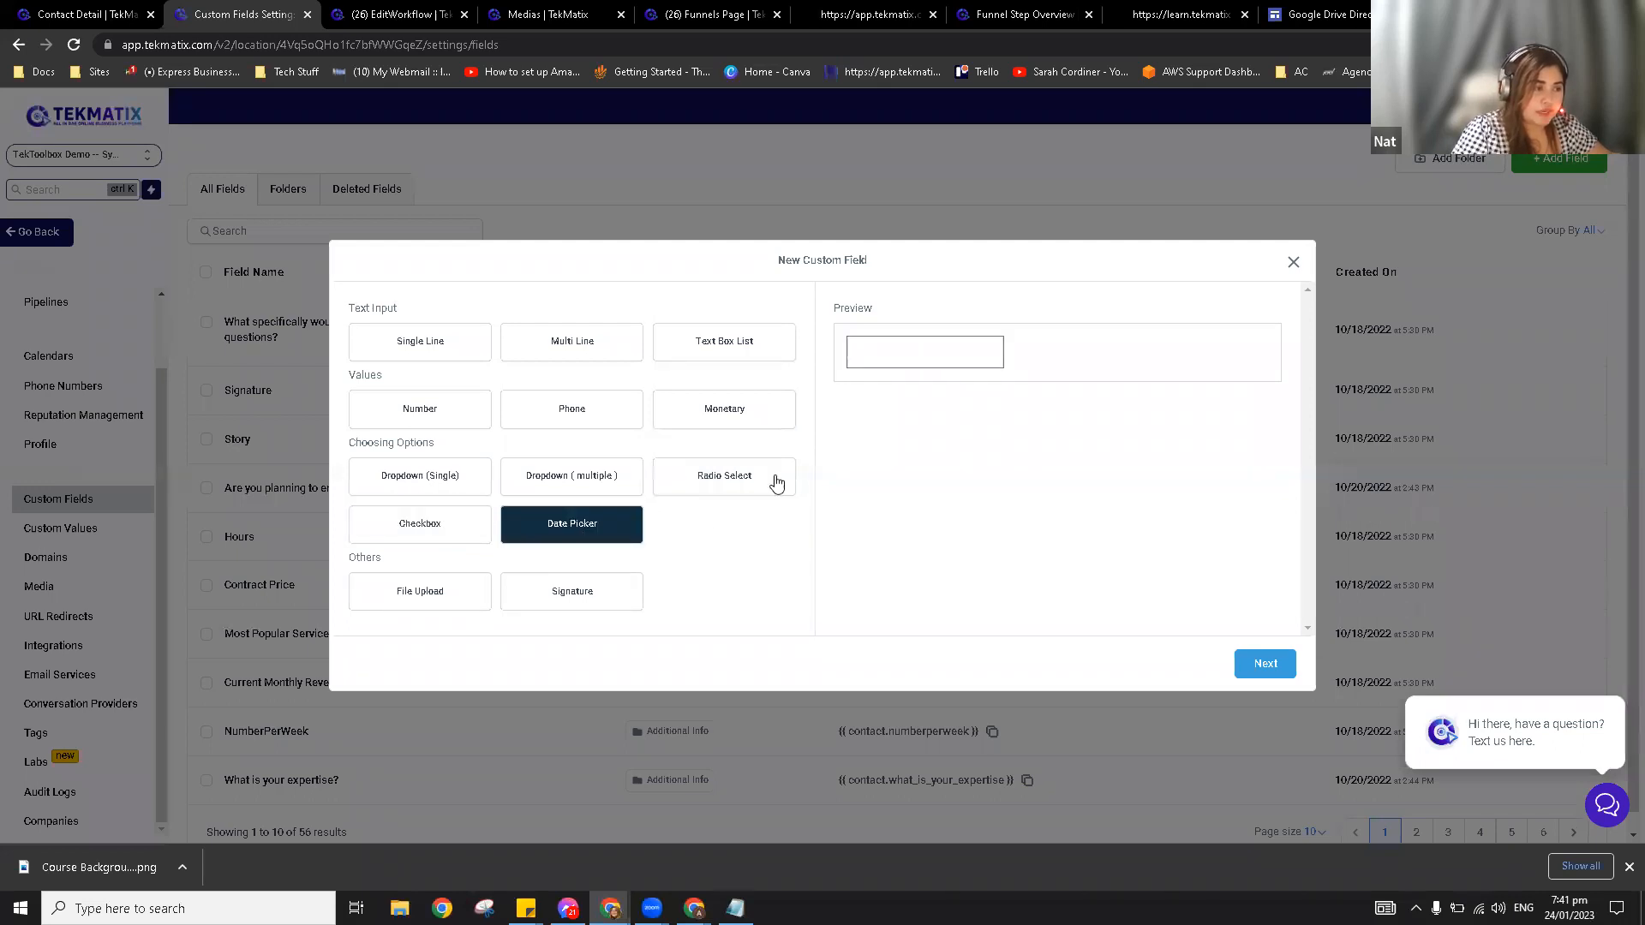
left_click(442, 597)
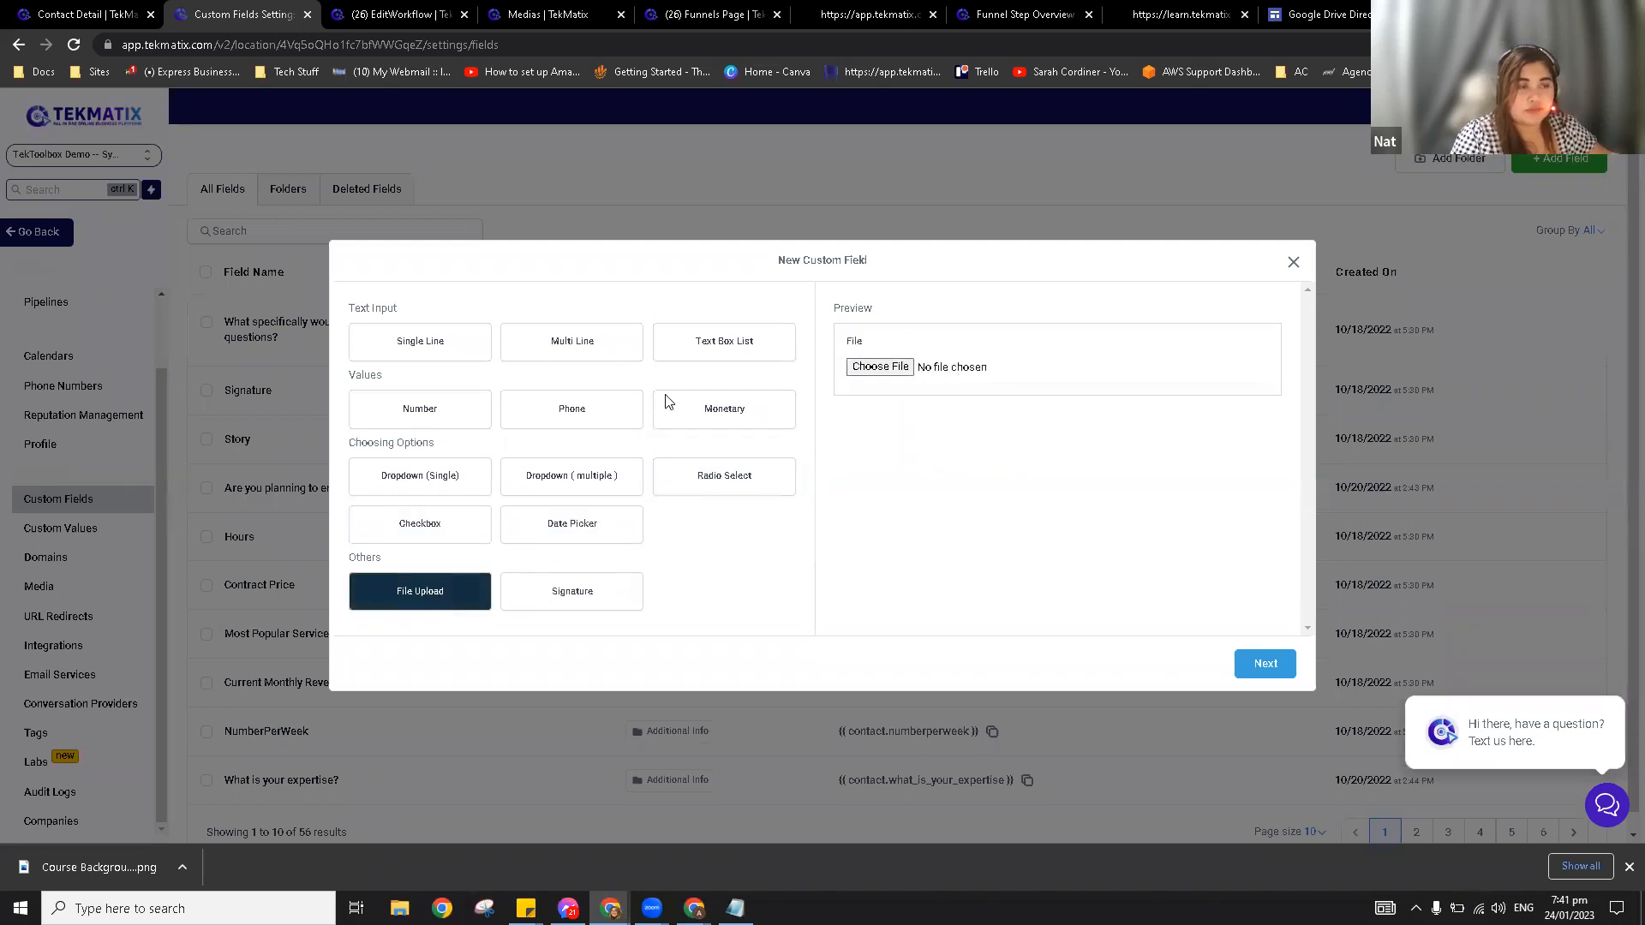
left_click(597, 606)
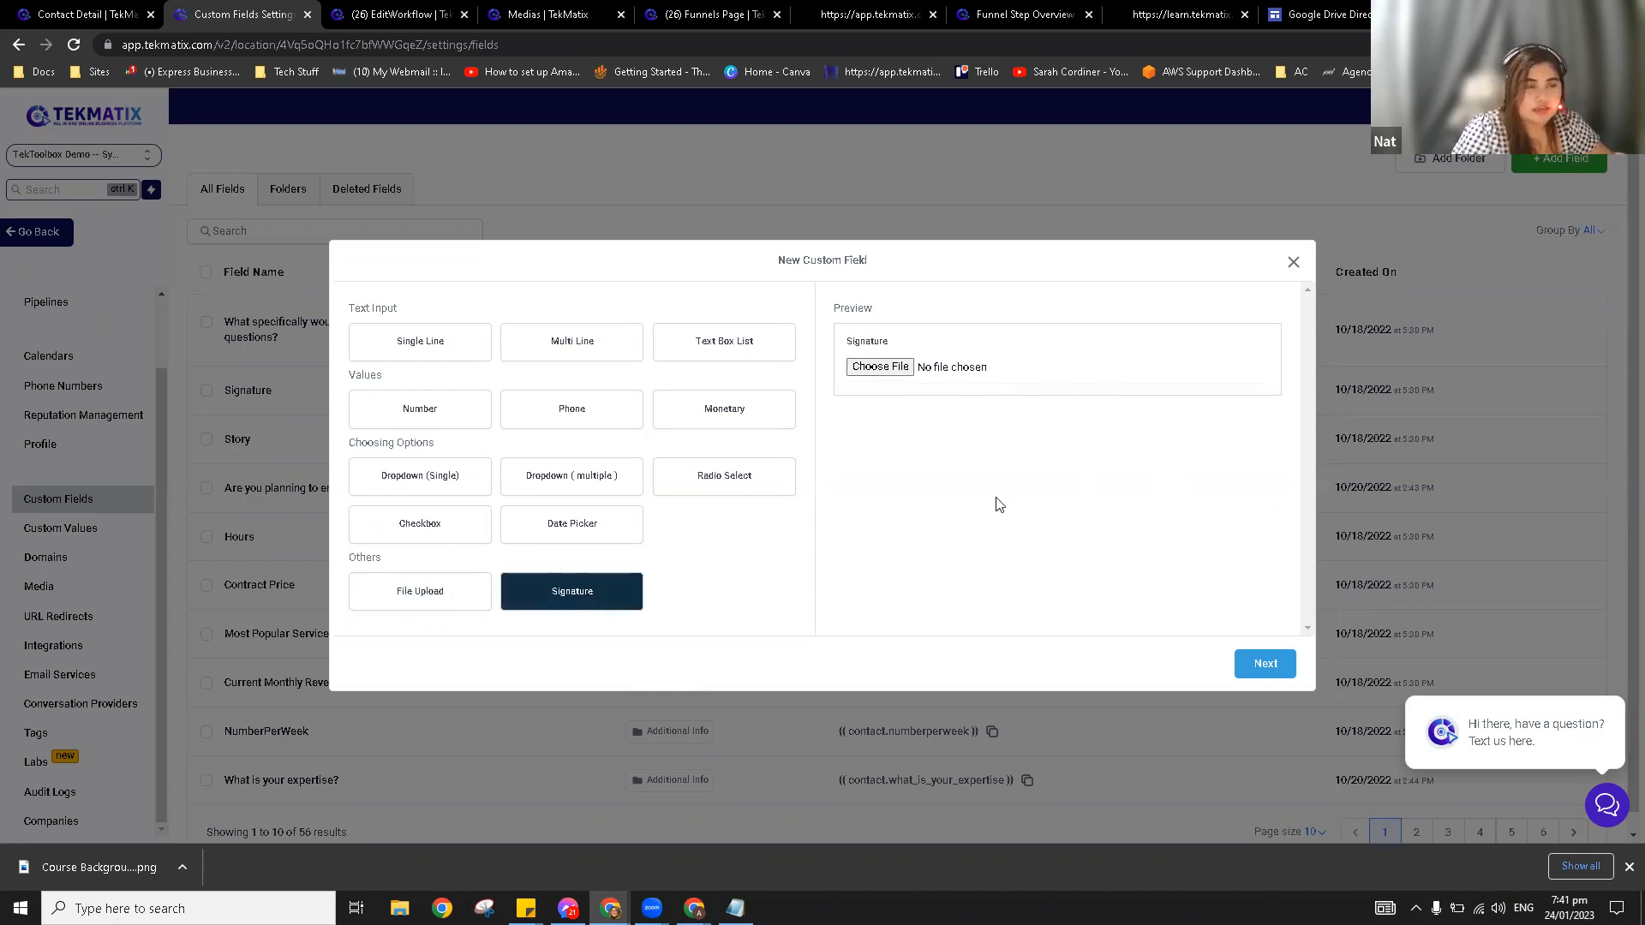
left_click(436, 347)
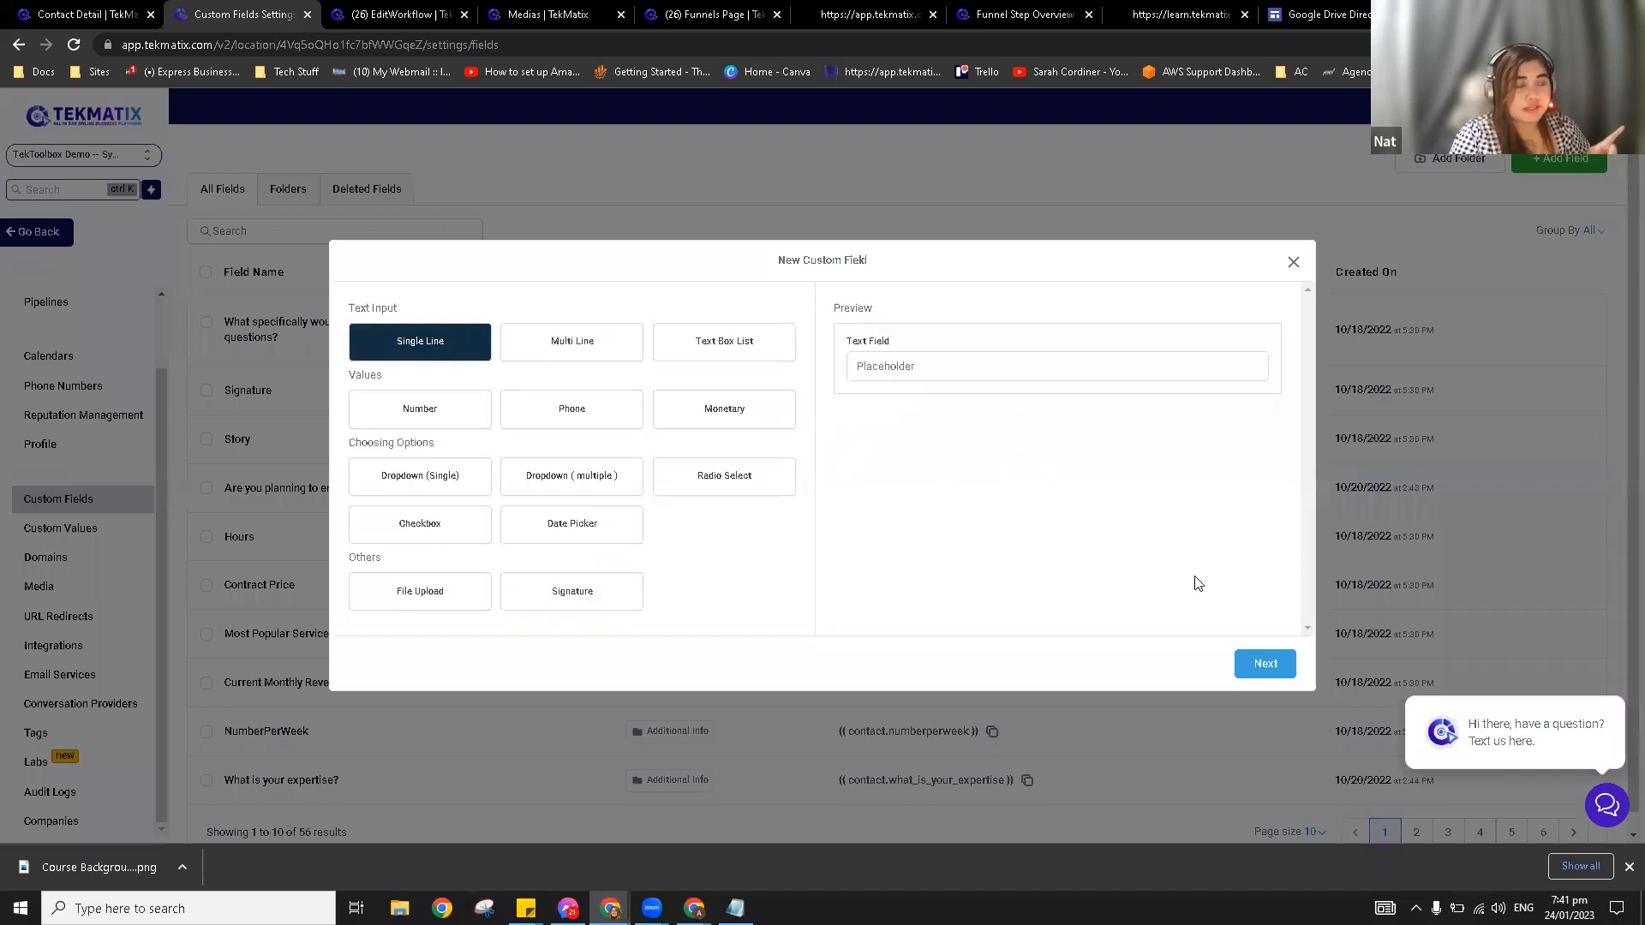
Step: Switch the new field's type from Single Line to Text Box List and continue to details
left_click(1266, 665)
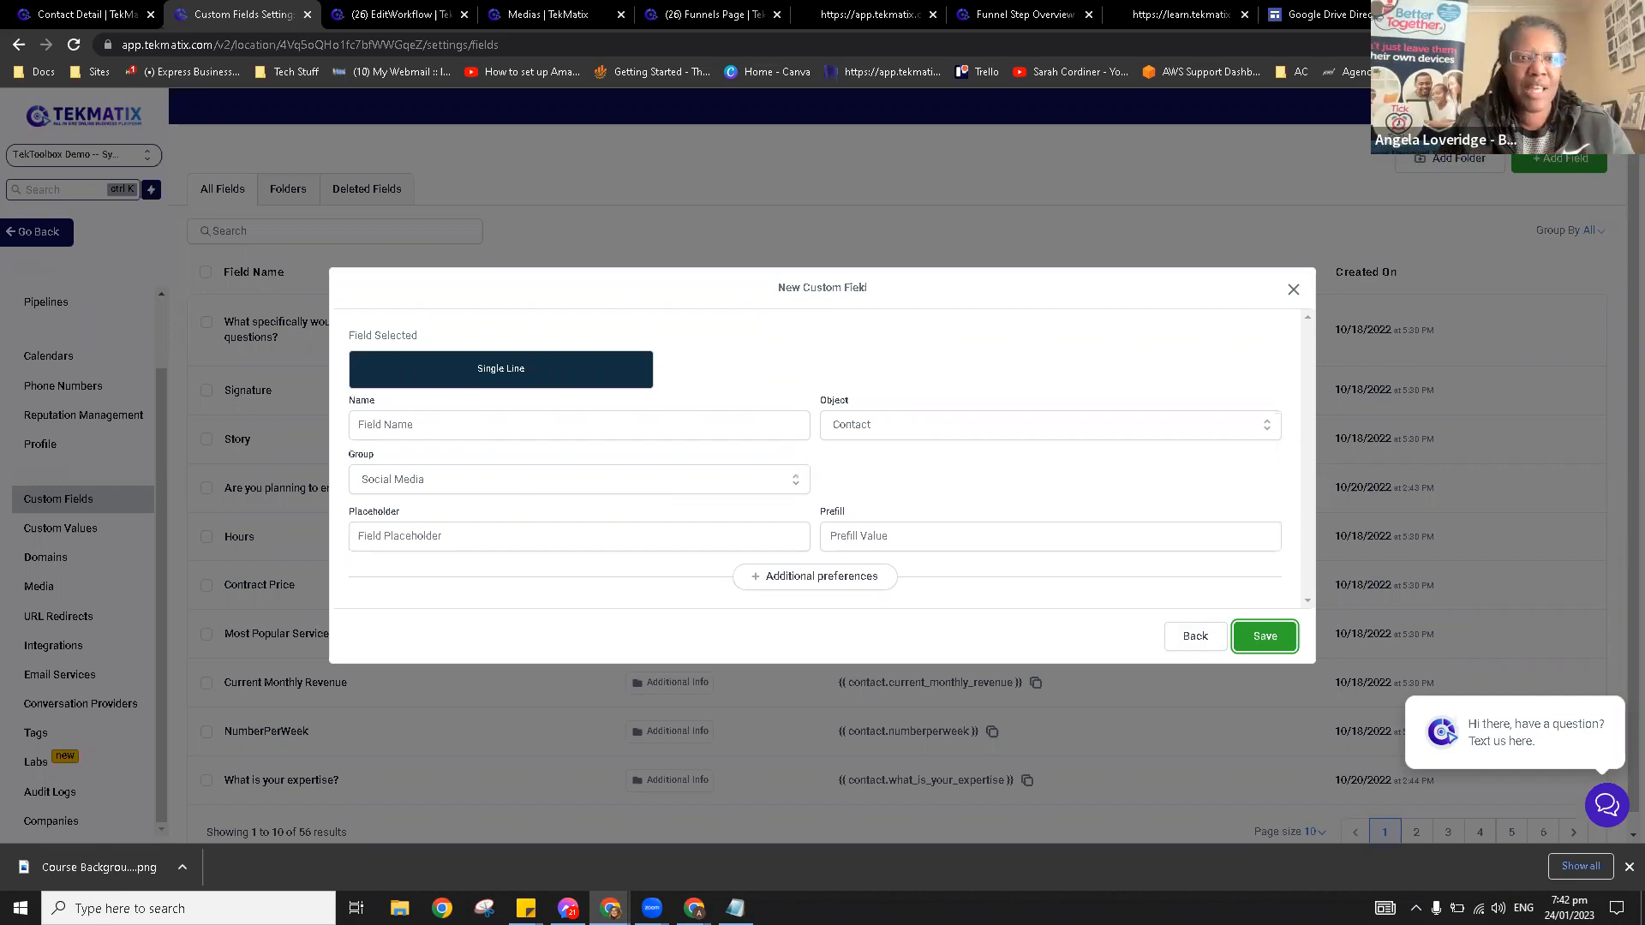
left_click(1193, 639)
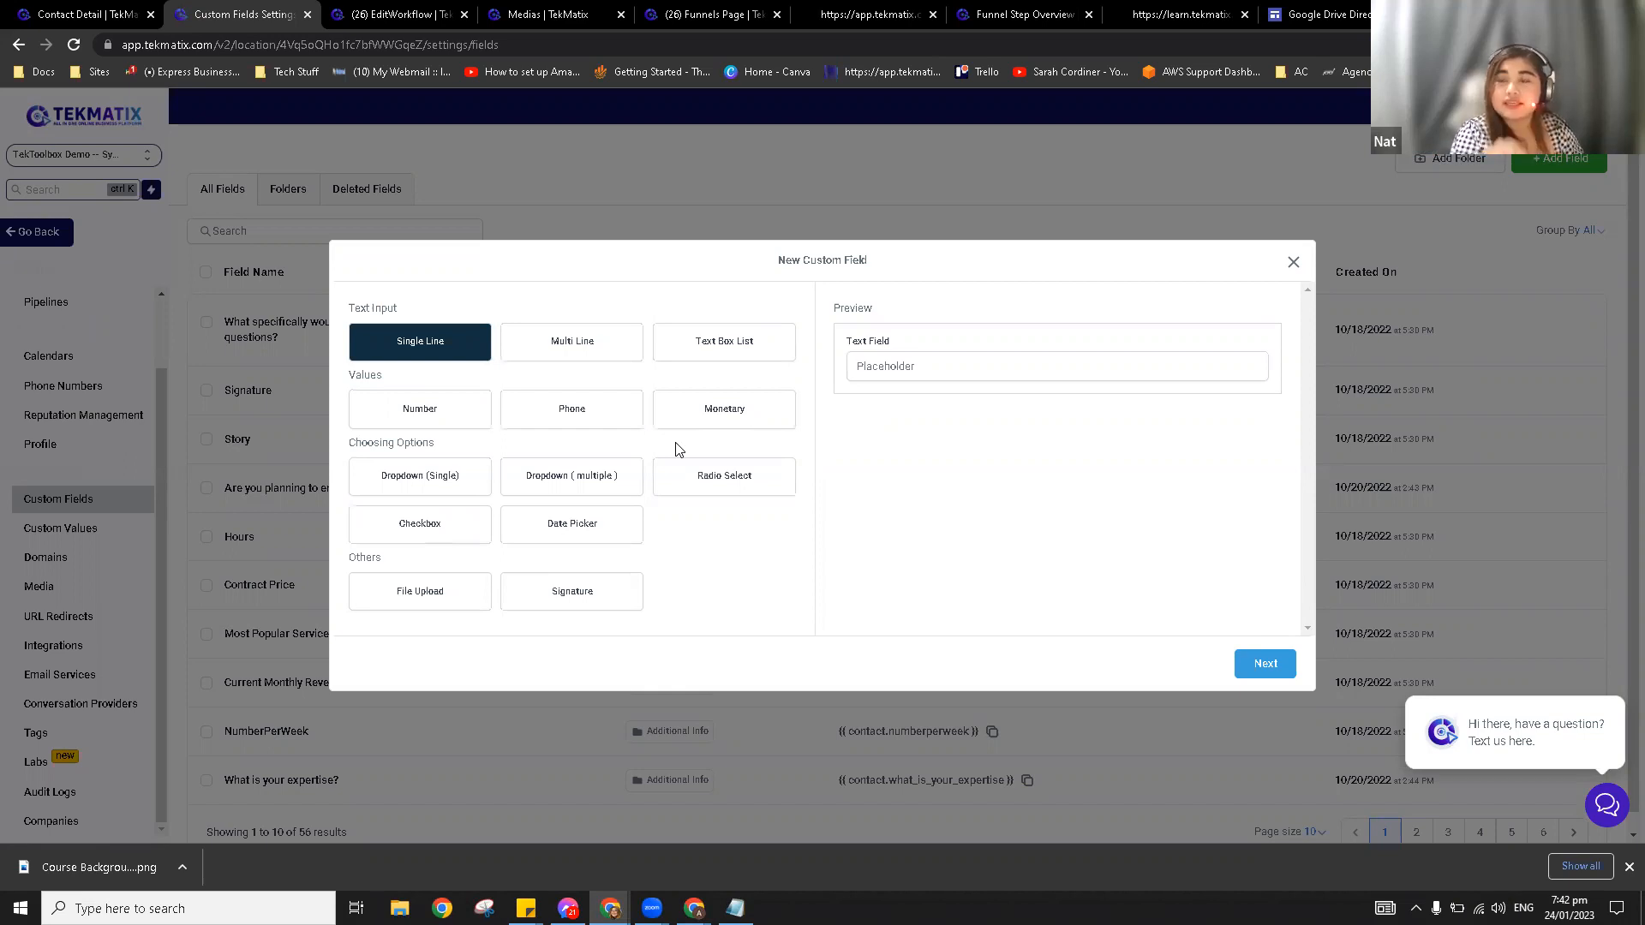
left_click(729, 342)
left_click(1265, 665)
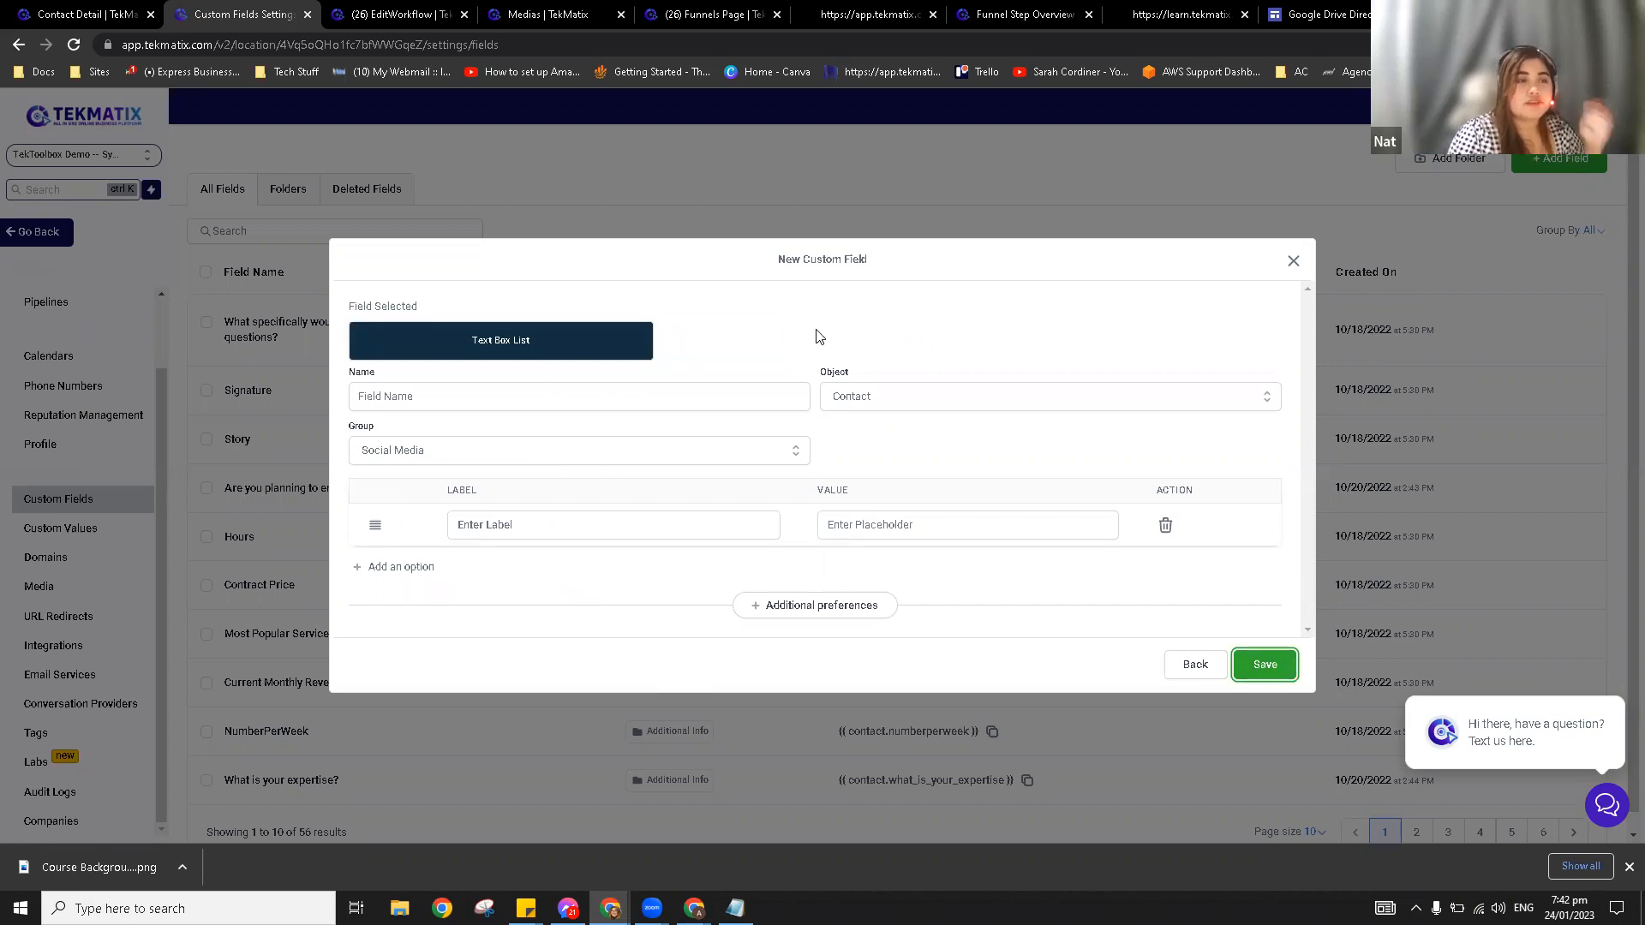
Step: Name the field 'What your meal for the week?' and put it in the Contact group
left_click(420, 399)
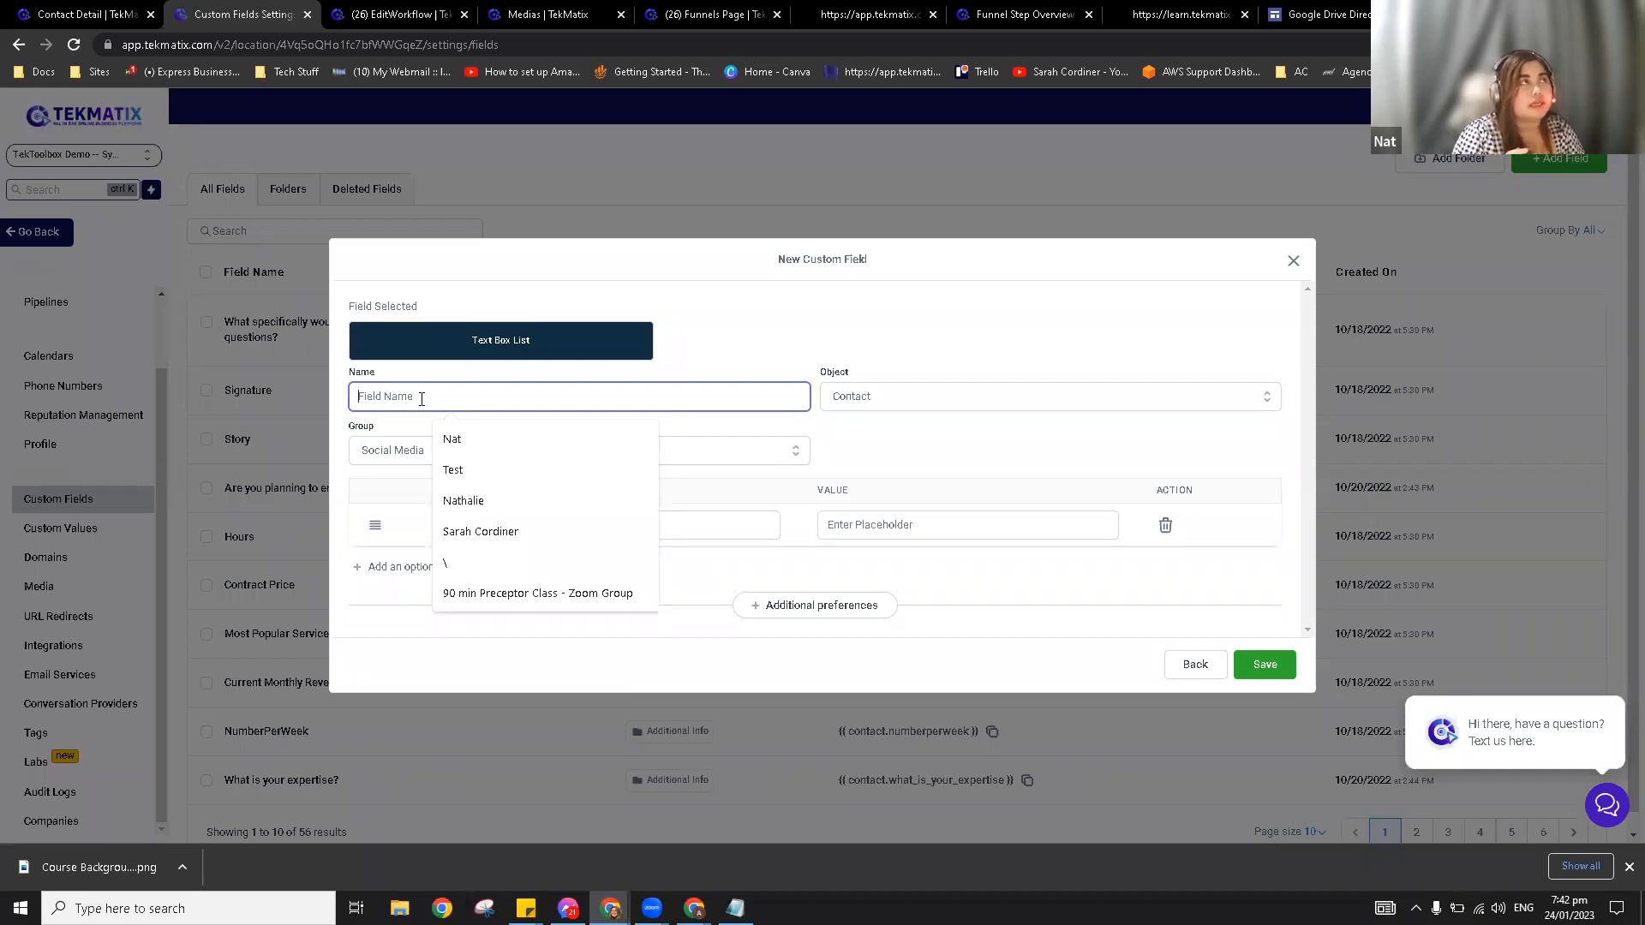
type("W")
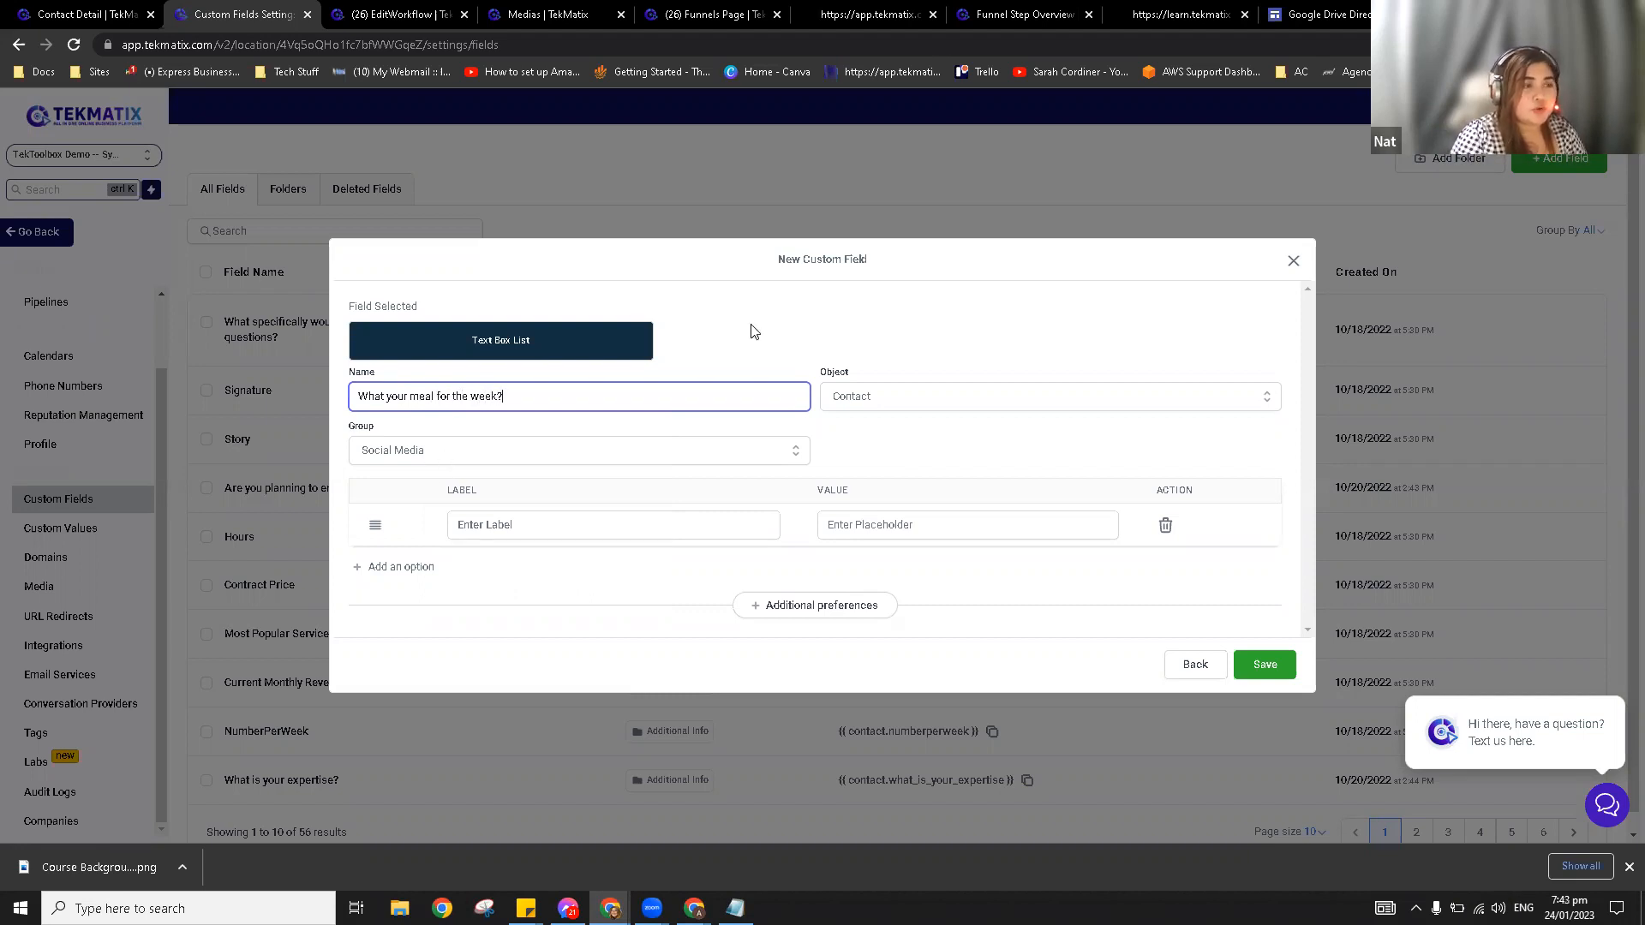
left_click(729, 459)
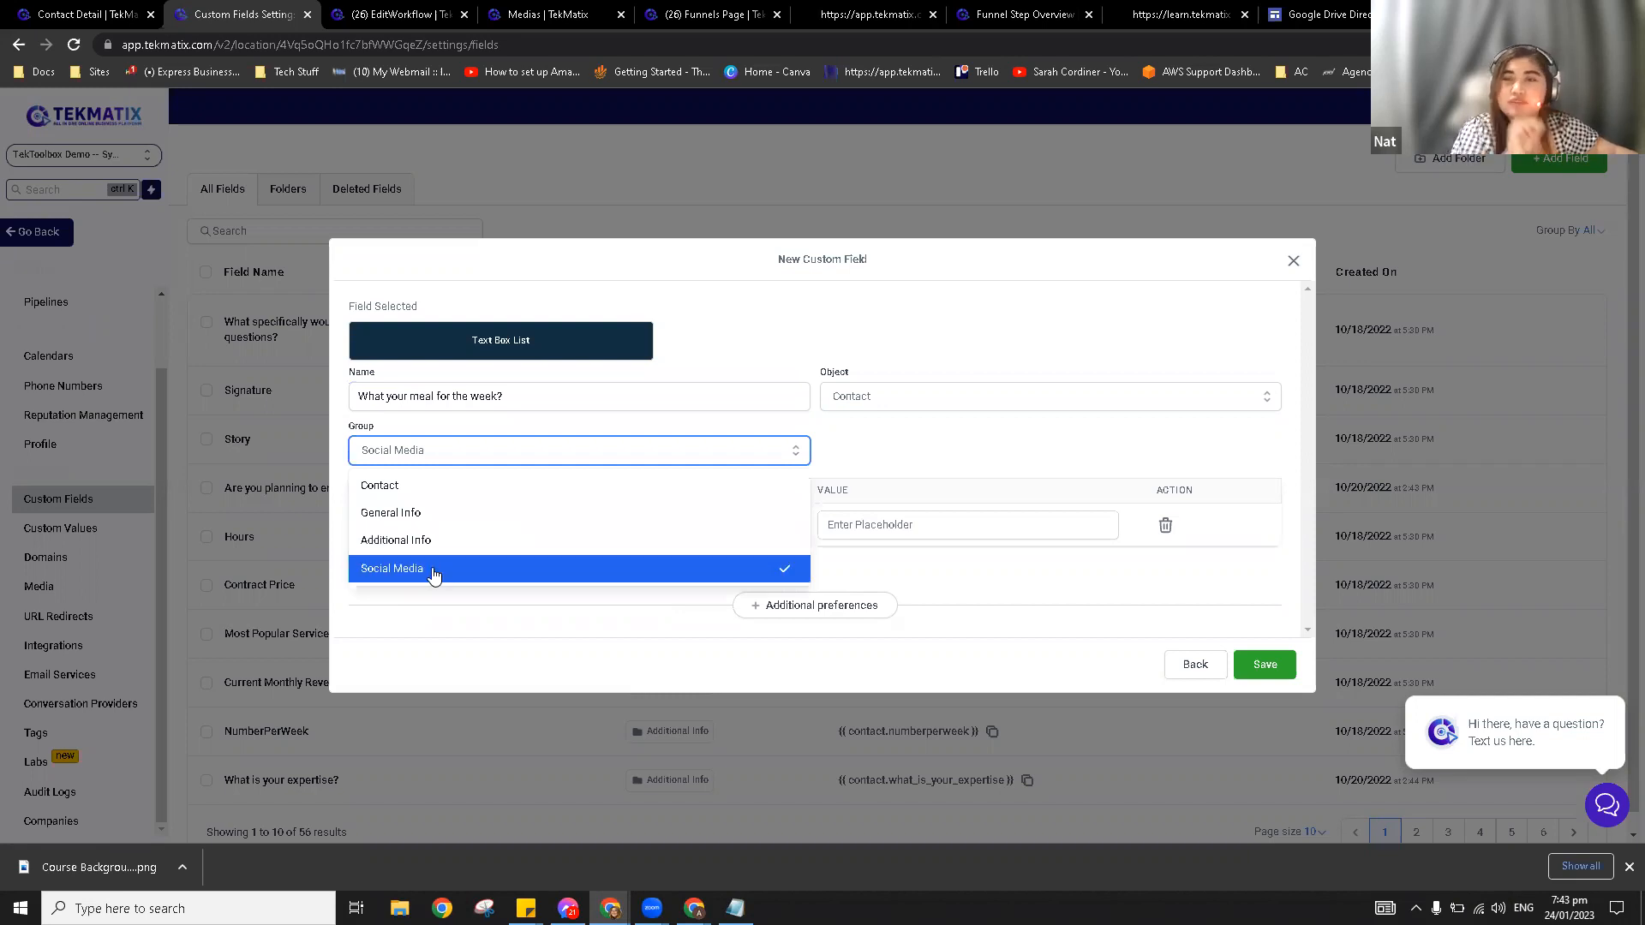
left_click(424, 490)
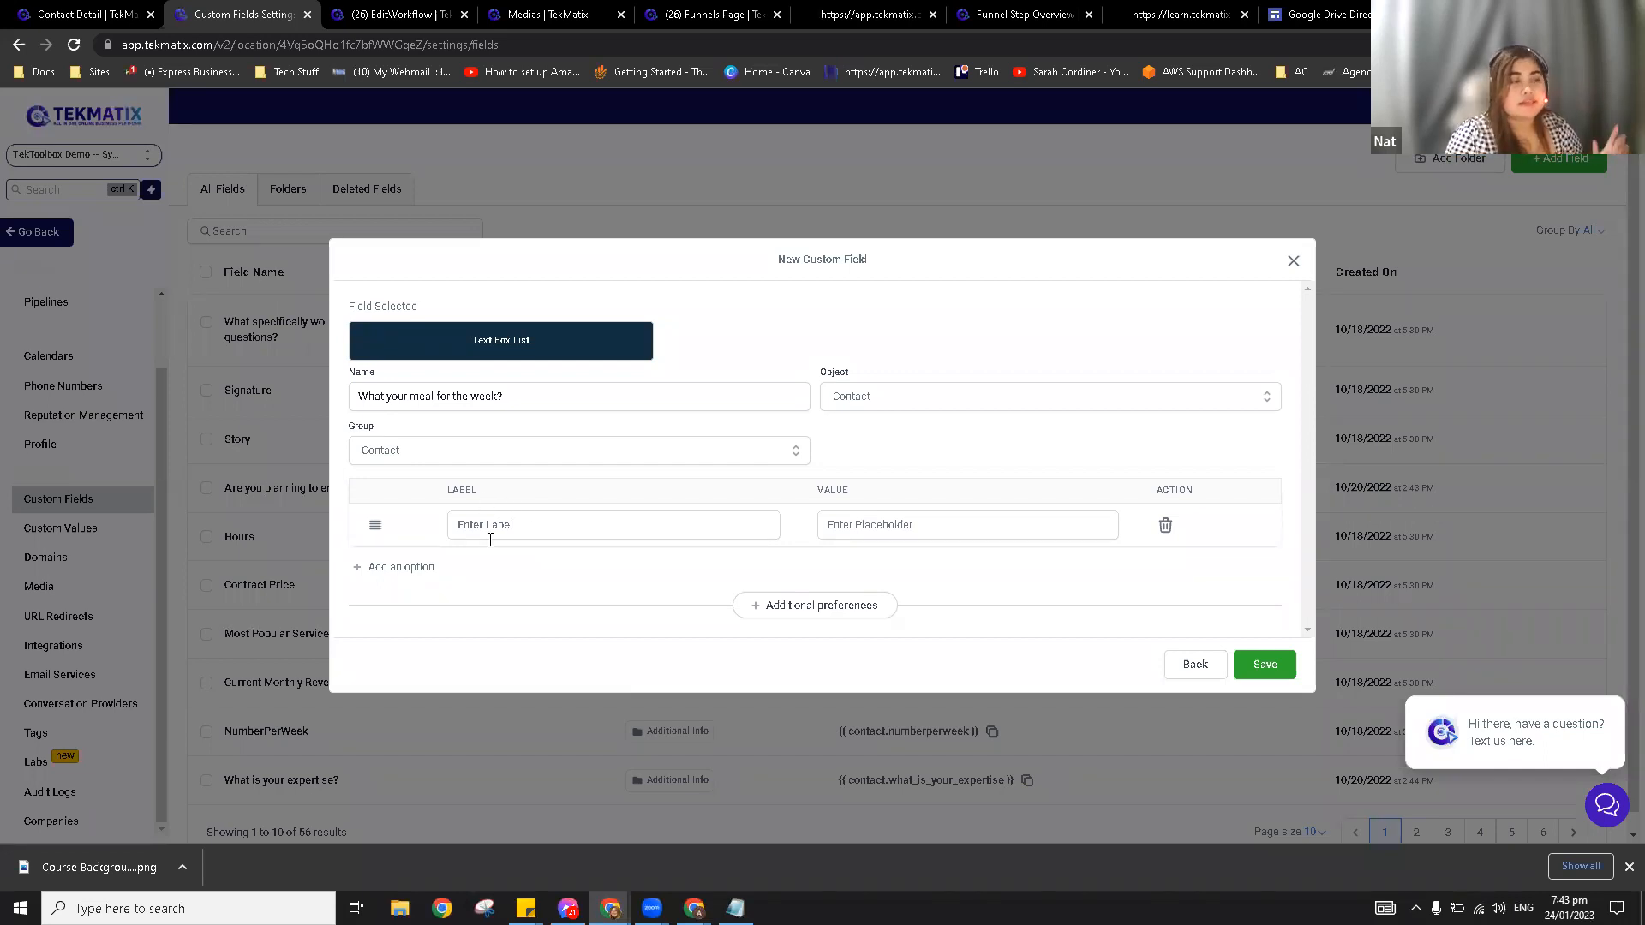
Step: Add Monday, Tuesday and Sunday as the Text Box List options
left_click(514, 525)
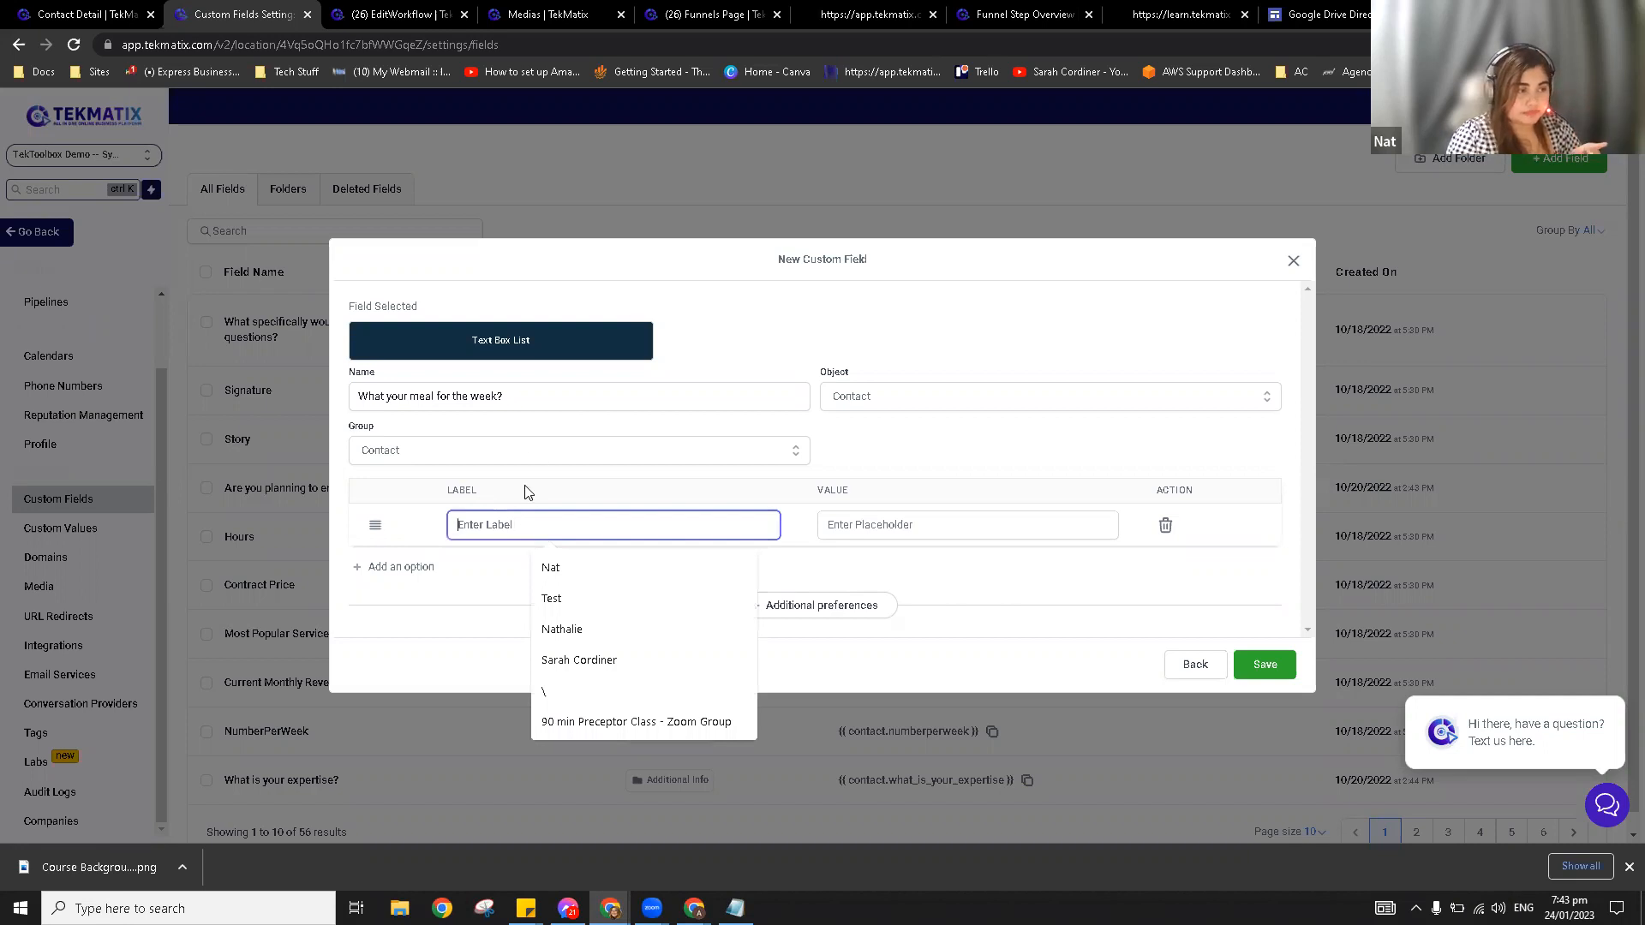
type("MO")
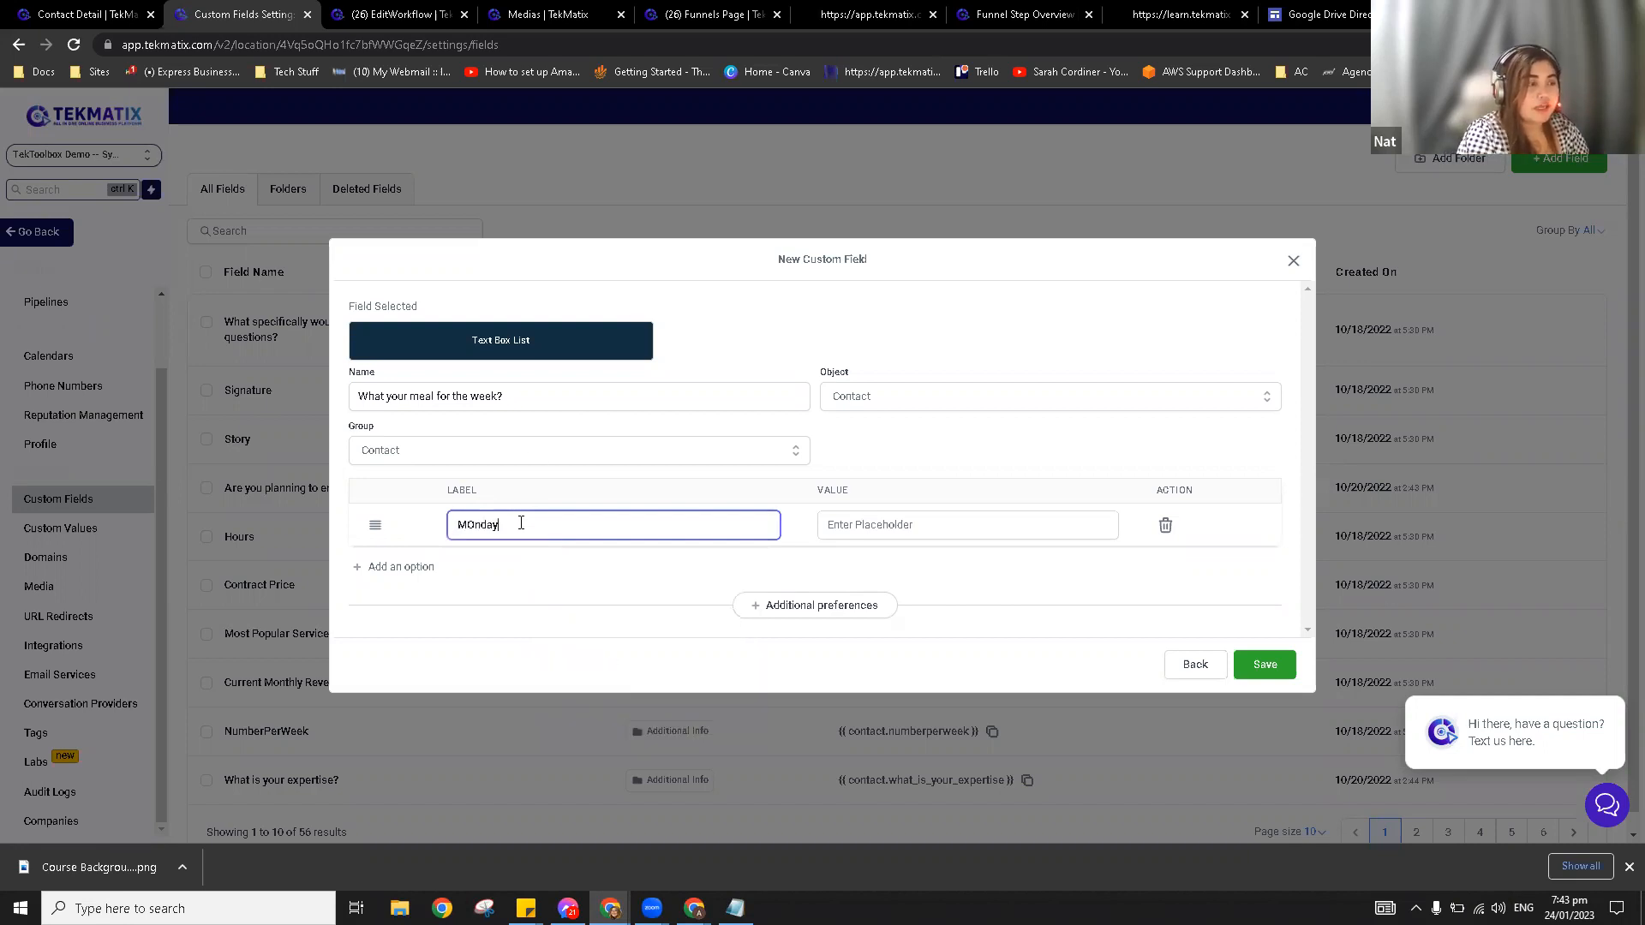
type("nda")
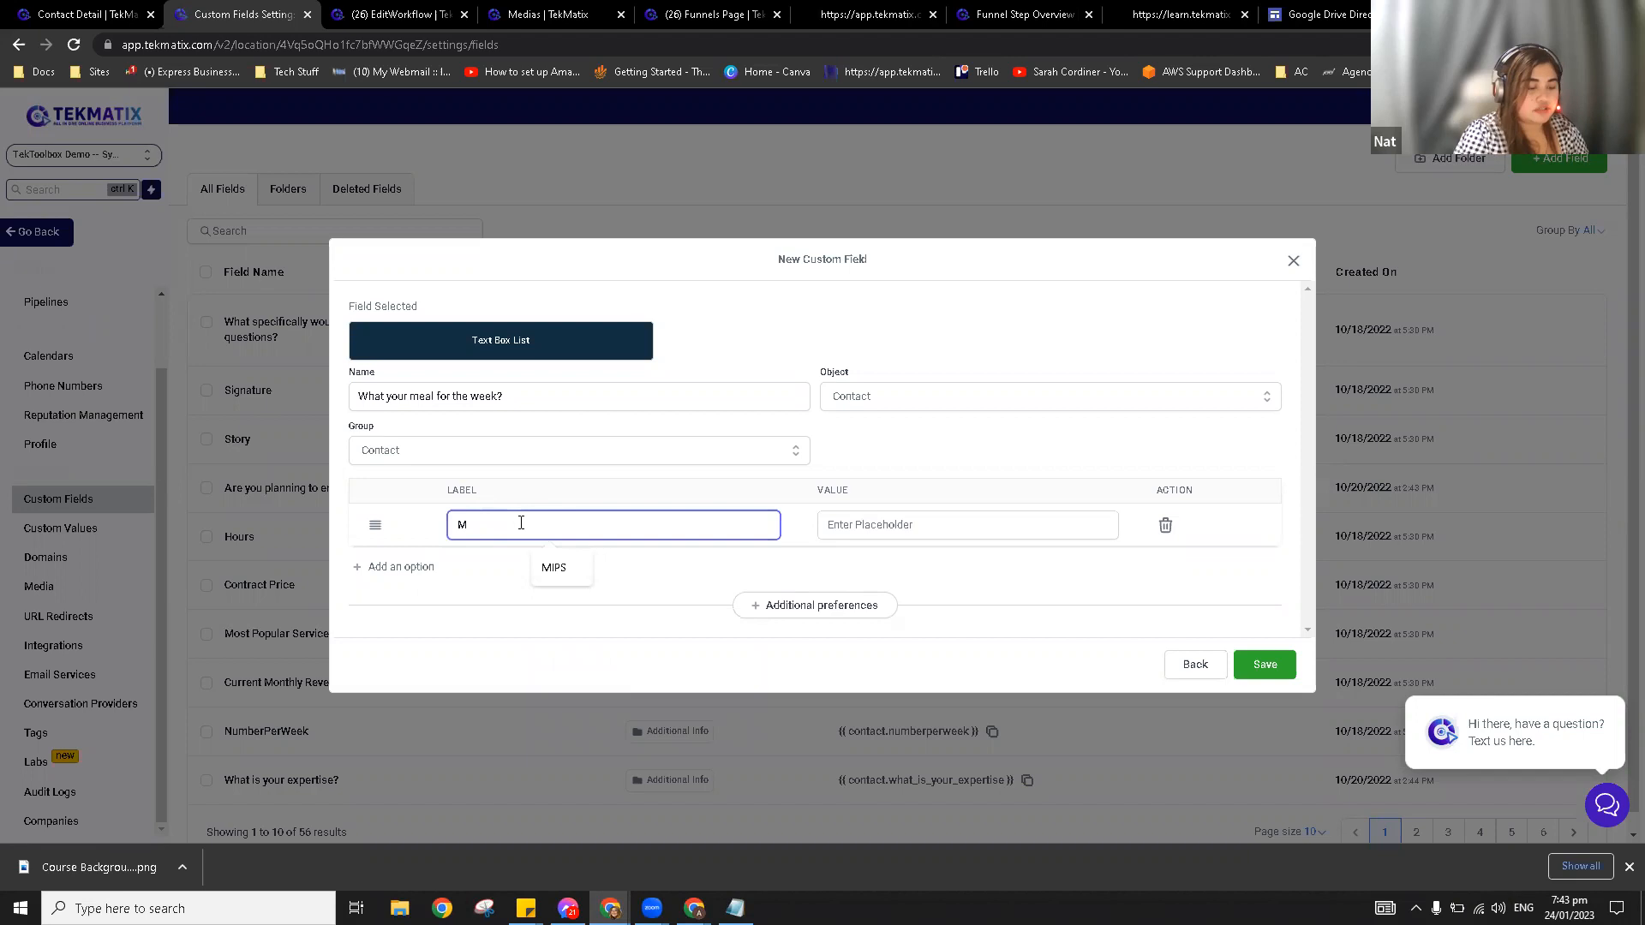
left_click(870, 525)
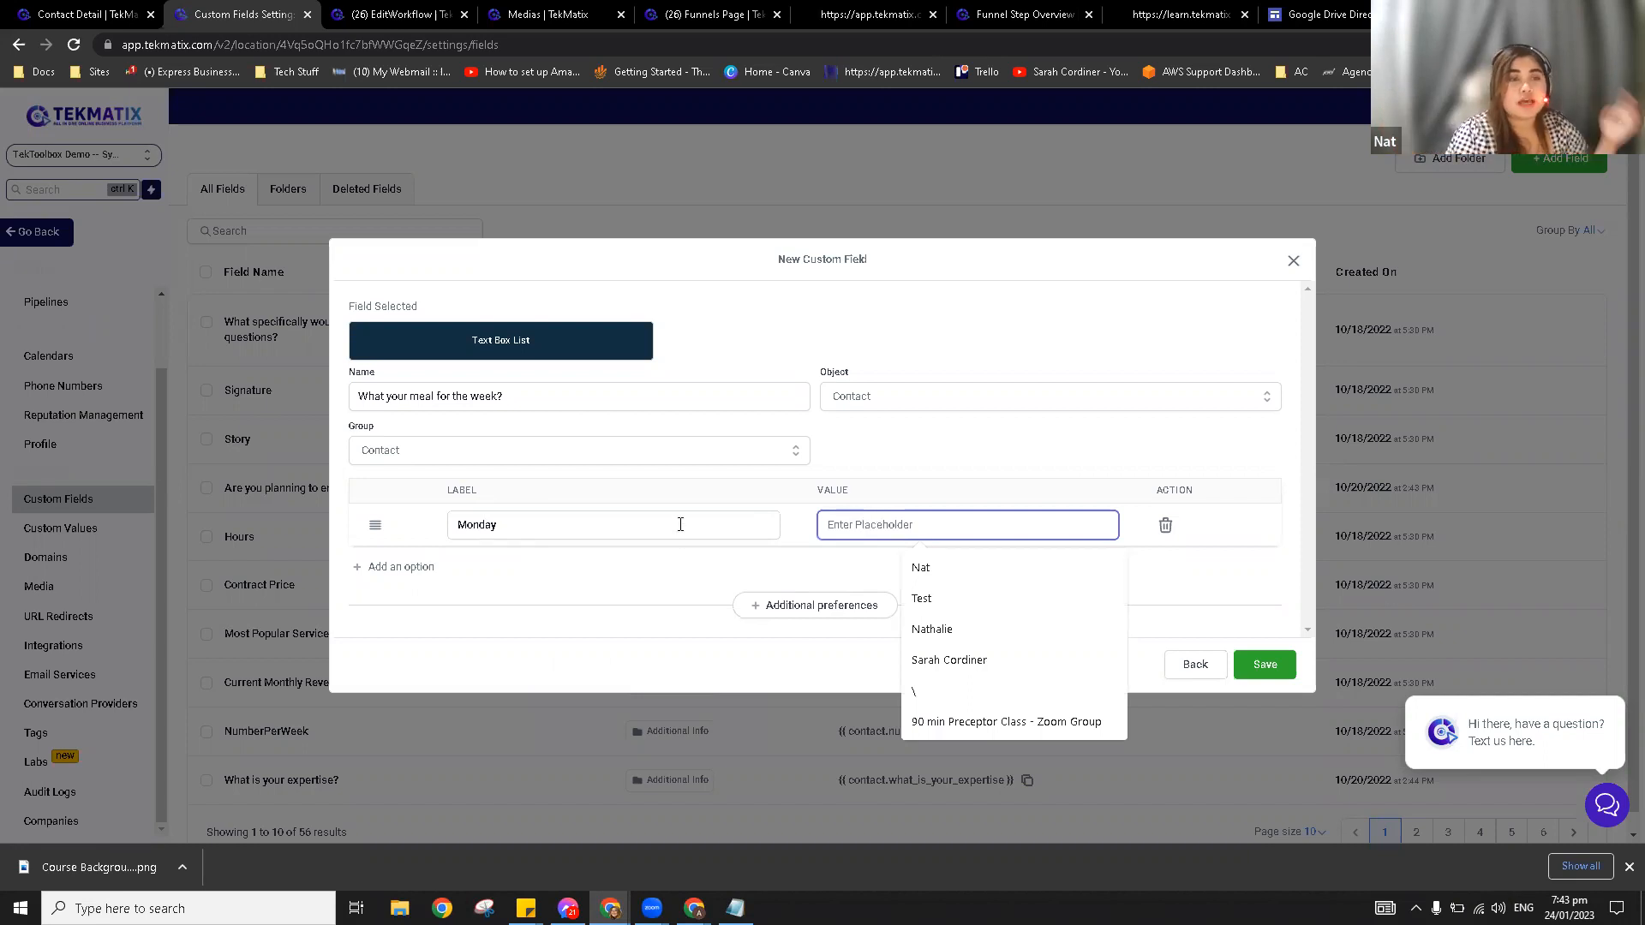
left_click(431, 576)
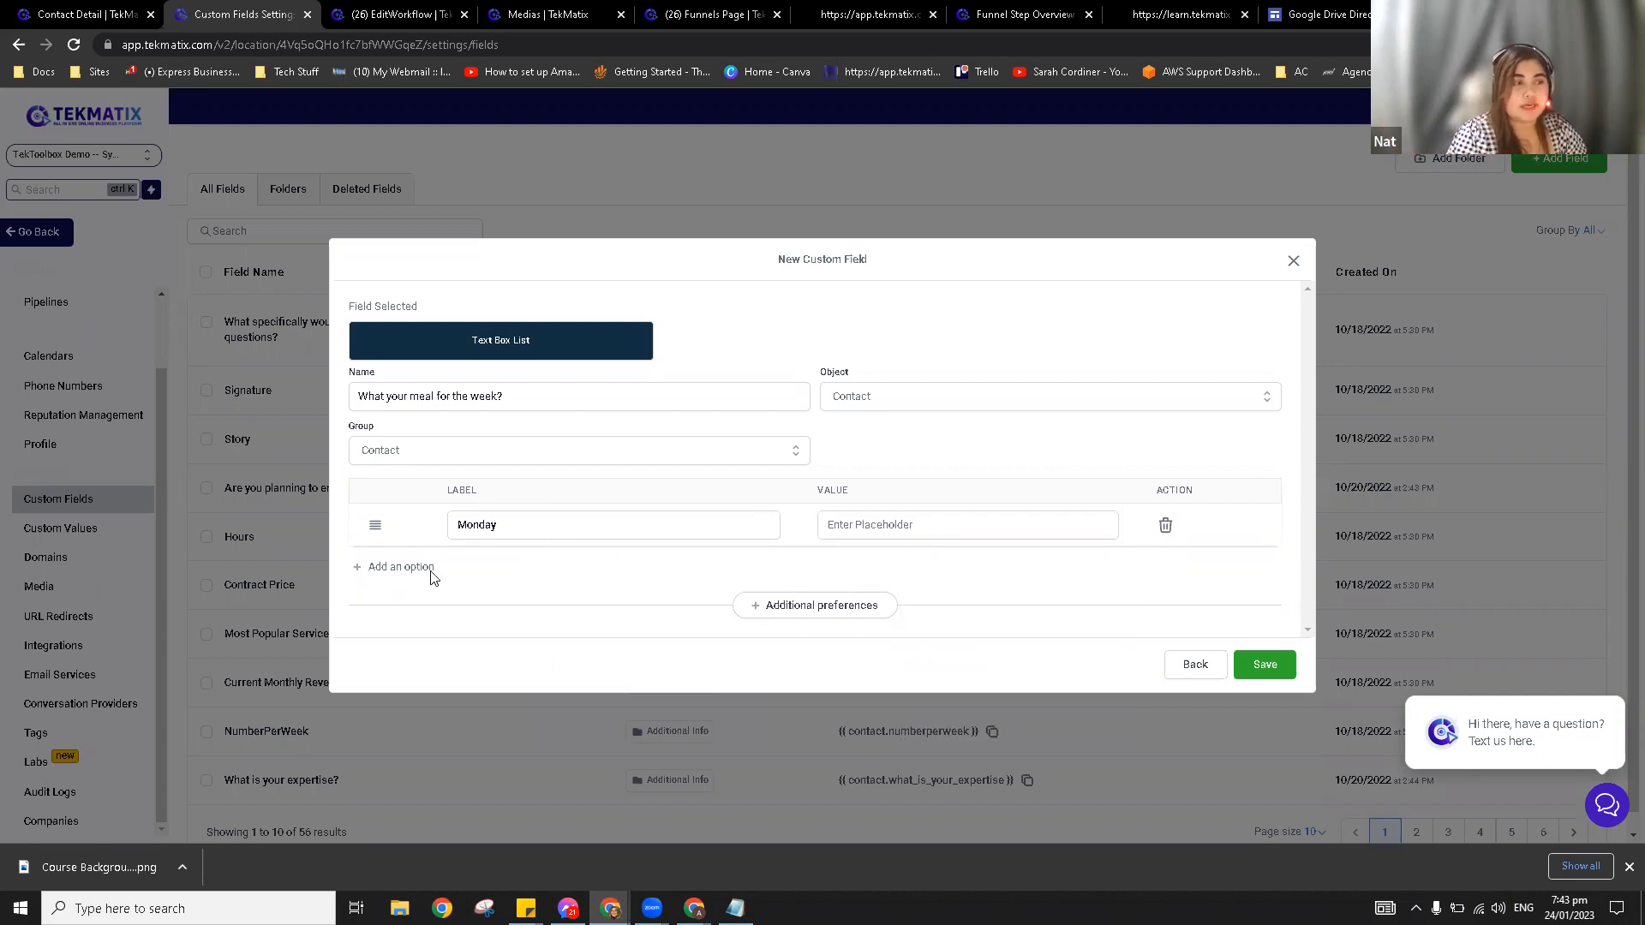
left_click(431, 576)
left_click(539, 545)
type("Tuesday")
left_click(903, 549)
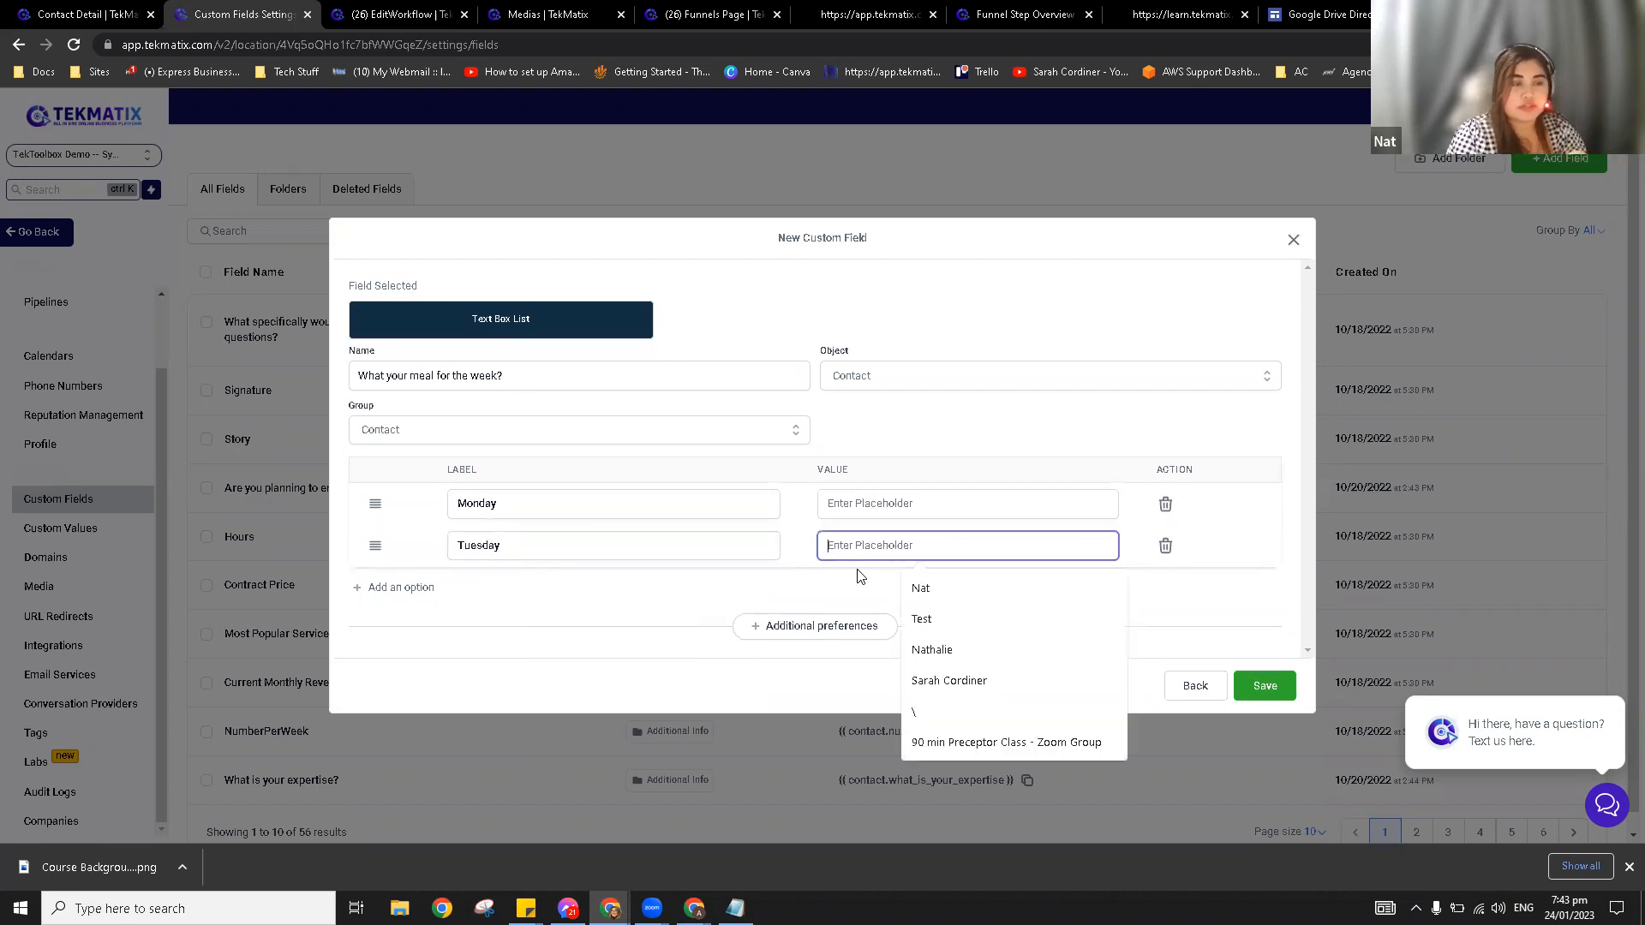
left_click(382, 590)
left_click(497, 567)
type("Sunday")
Step: Review the additional preferences, then save the meal-for-the-week field
left_click(823, 646)
scroll(760, 602, "down", 1)
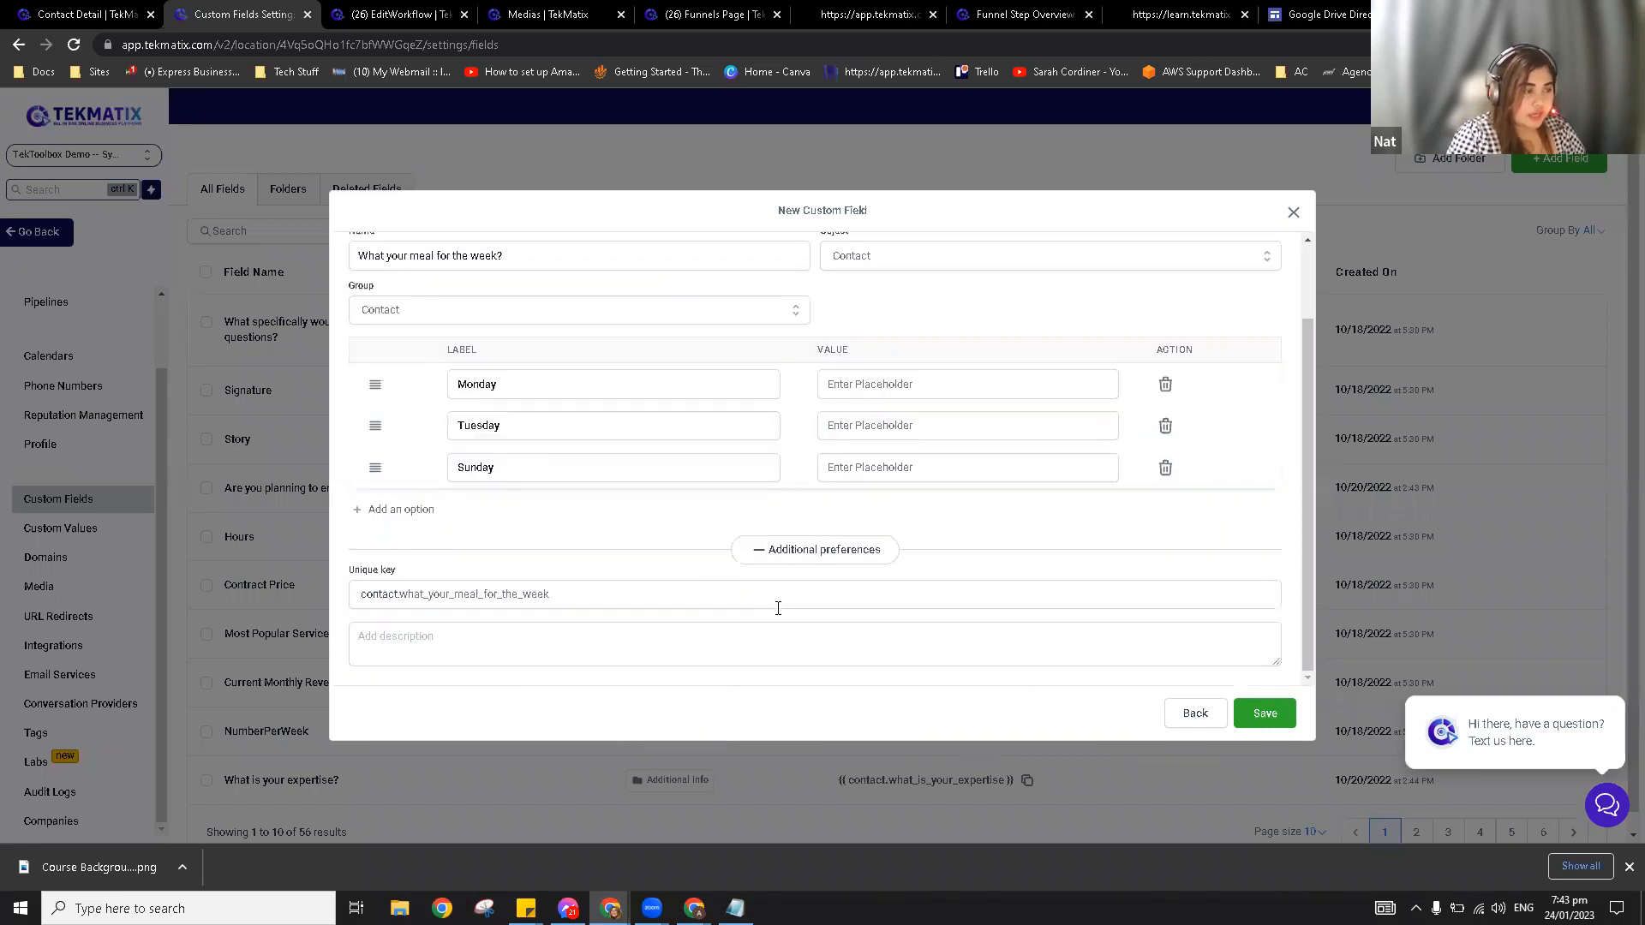
left_click(805, 551)
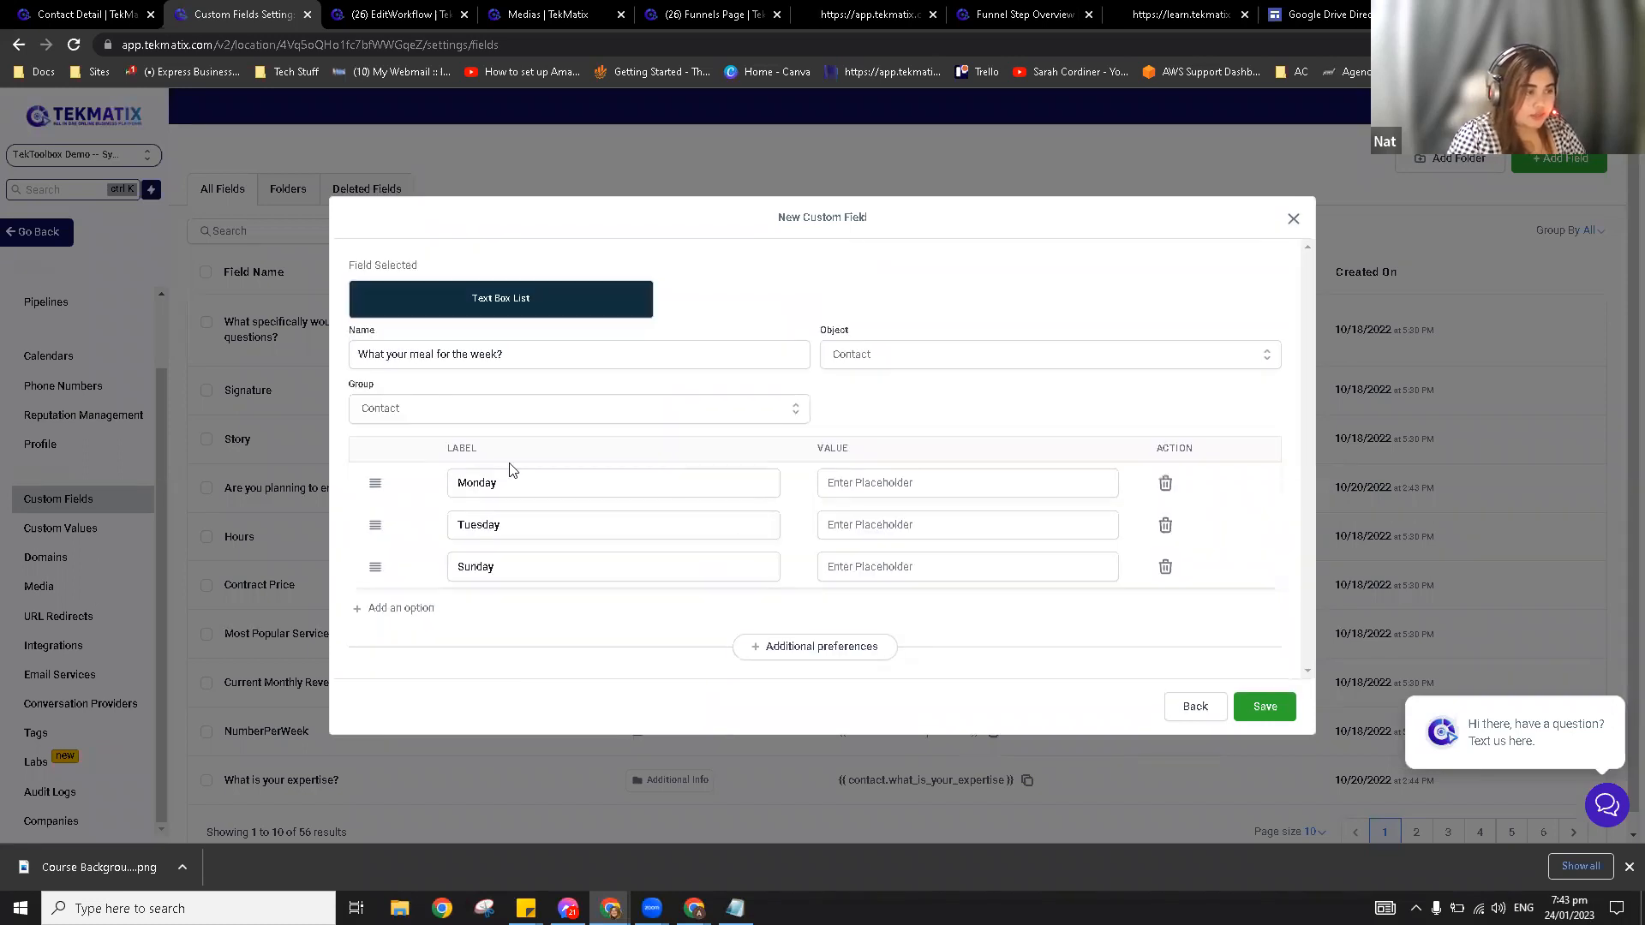
left_click(1266, 708)
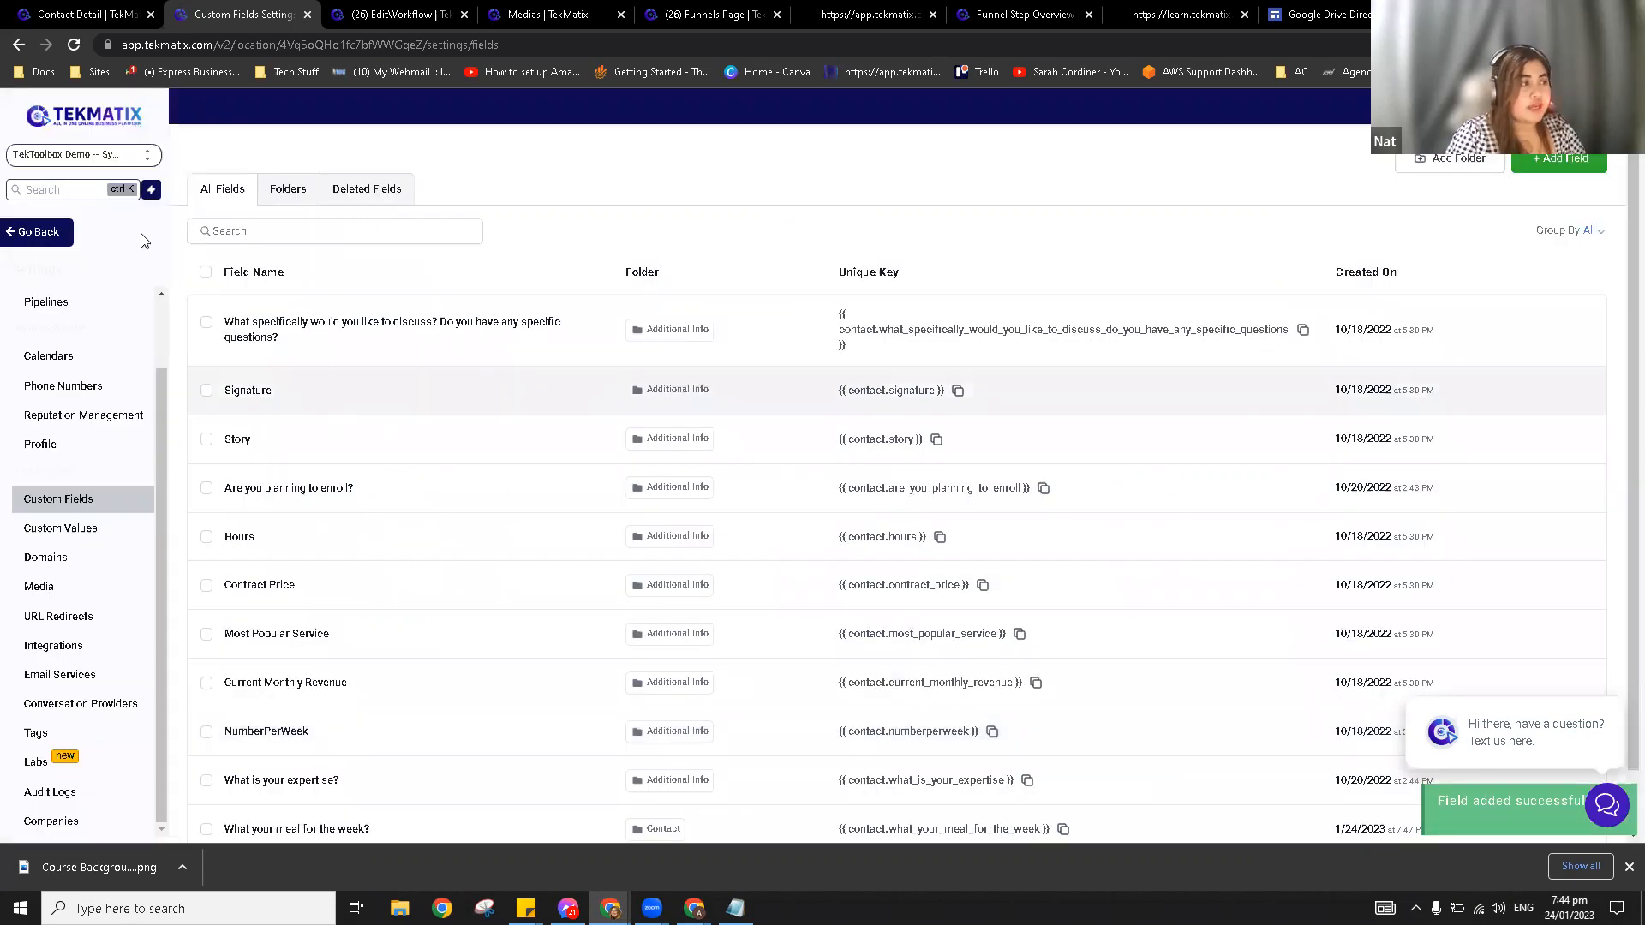
Step: Glance at the Custom Fields Settings list, then return to the test contact's detail record
left_click(94, 8)
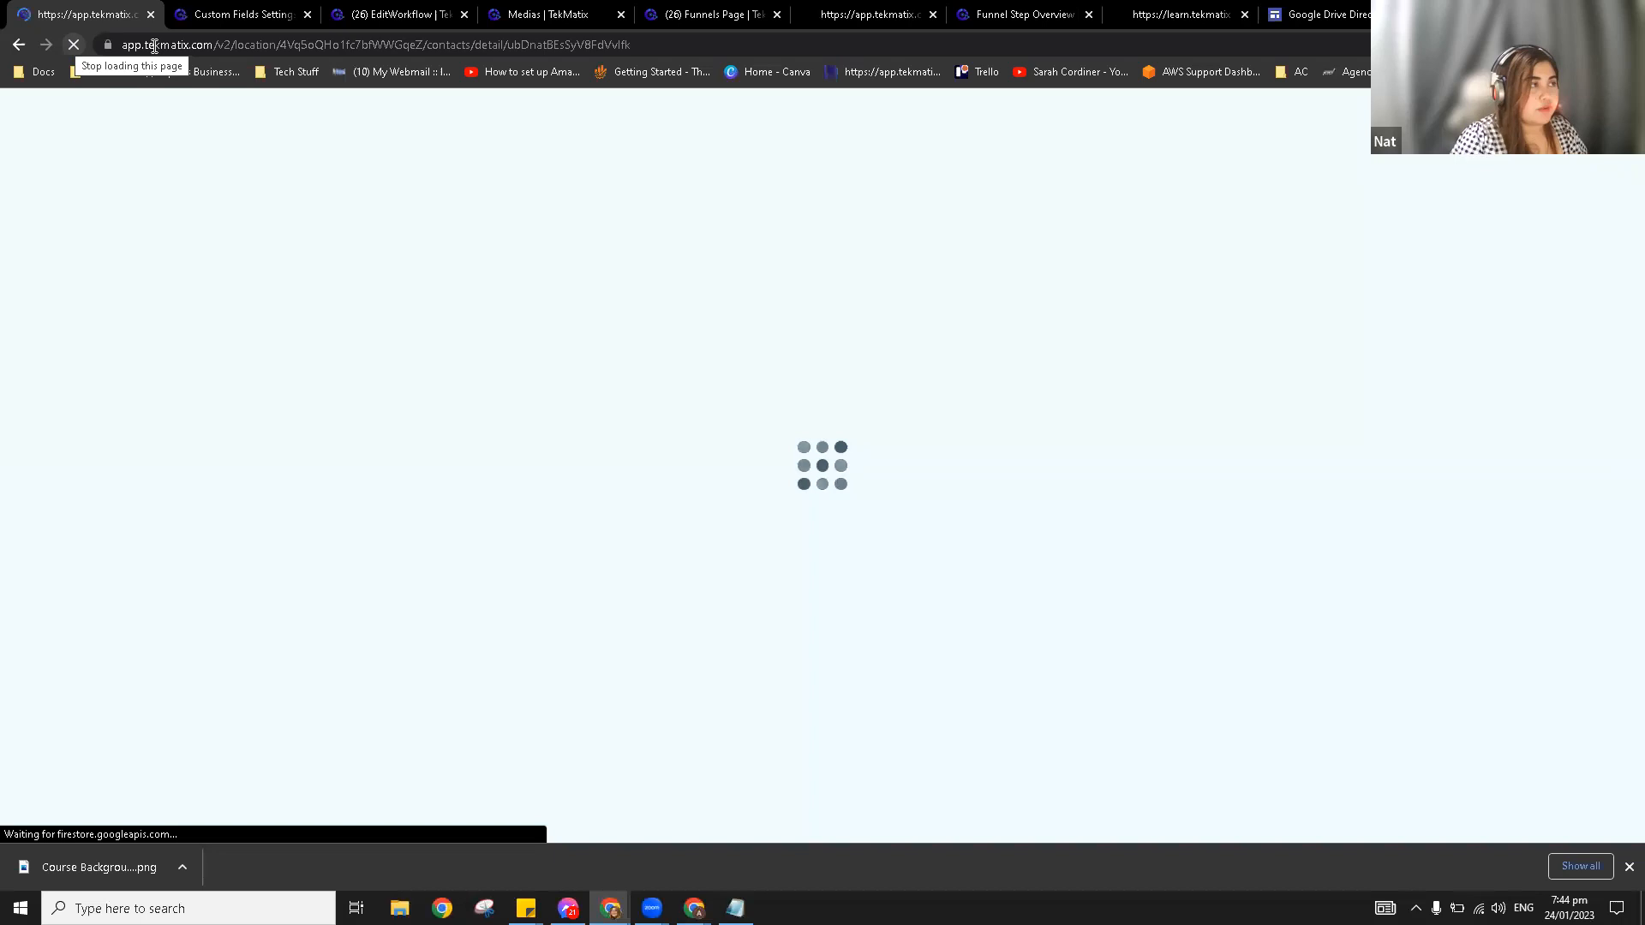
left_click(236, 13)
scroll(536, 565, "down", 1)
scroll(517, 577, "up", 1)
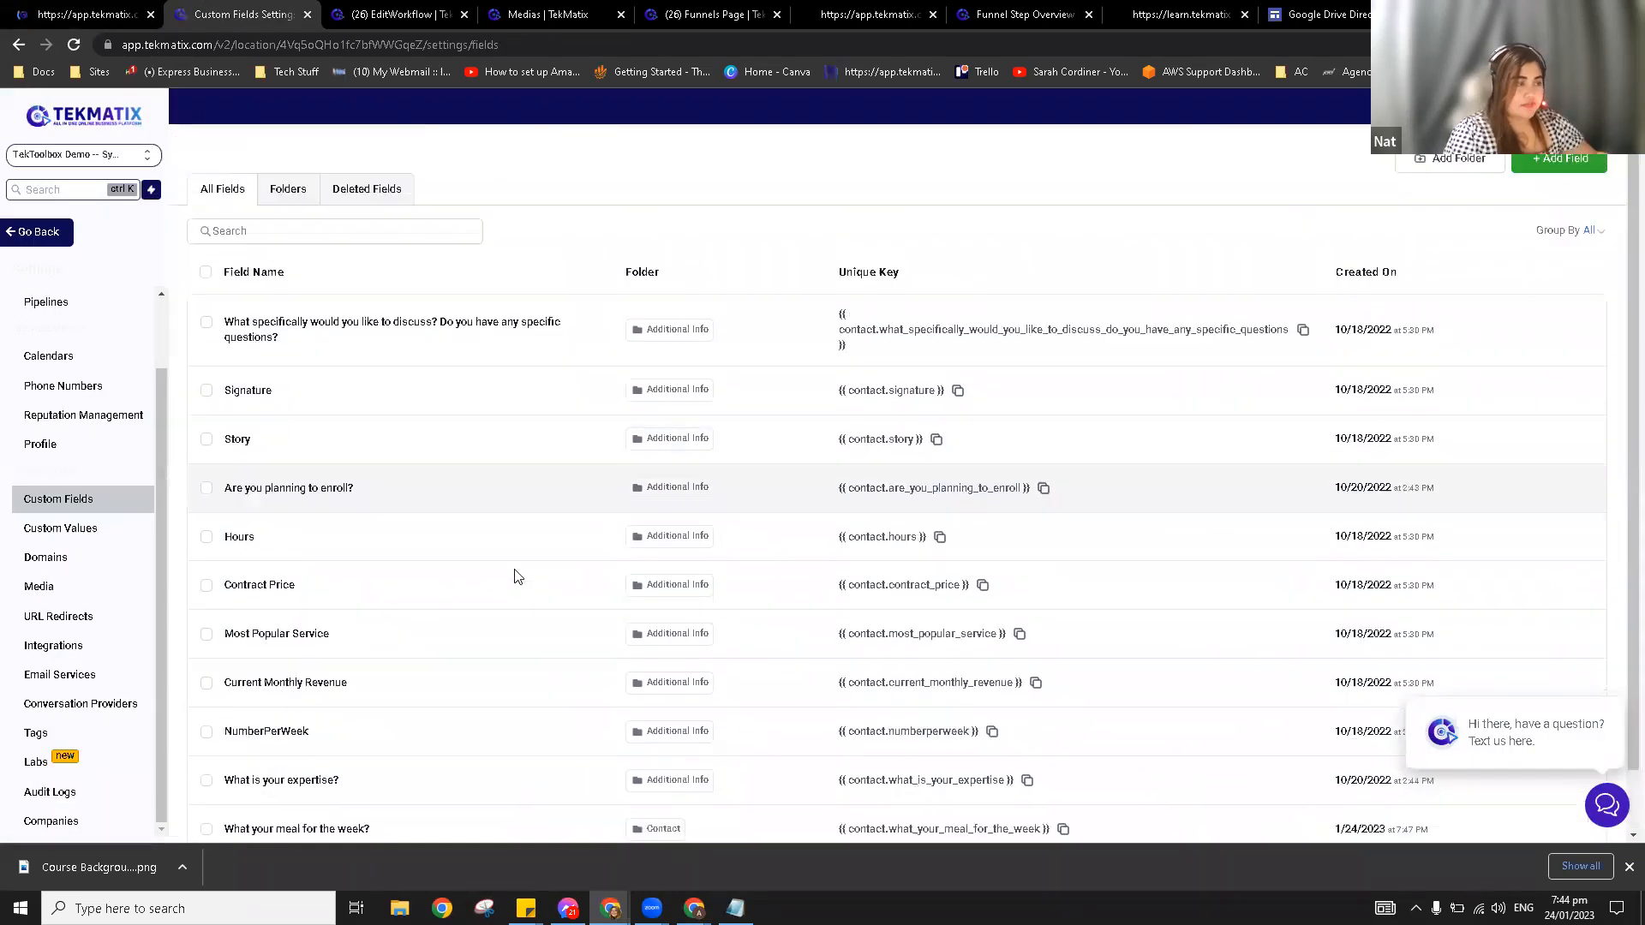
left_click(101, 6)
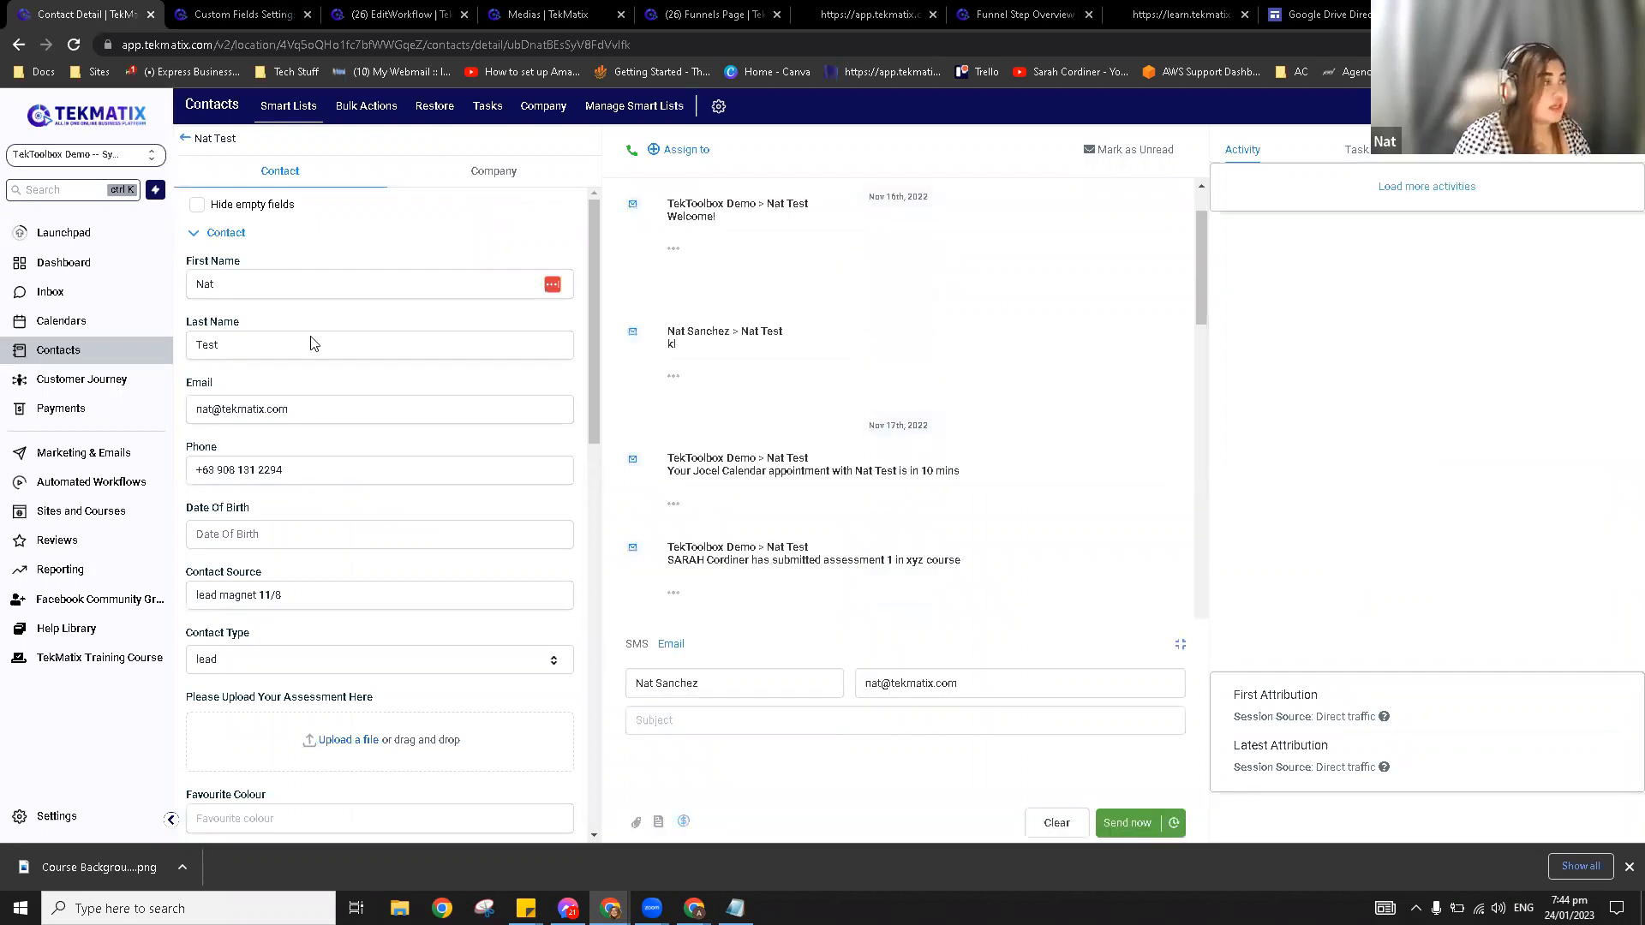
Step: Scroll the contact record to 'What Your Meal For The Week?' and focus its Monday and Tuesday boxes
scroll(320, 347, "down", 1)
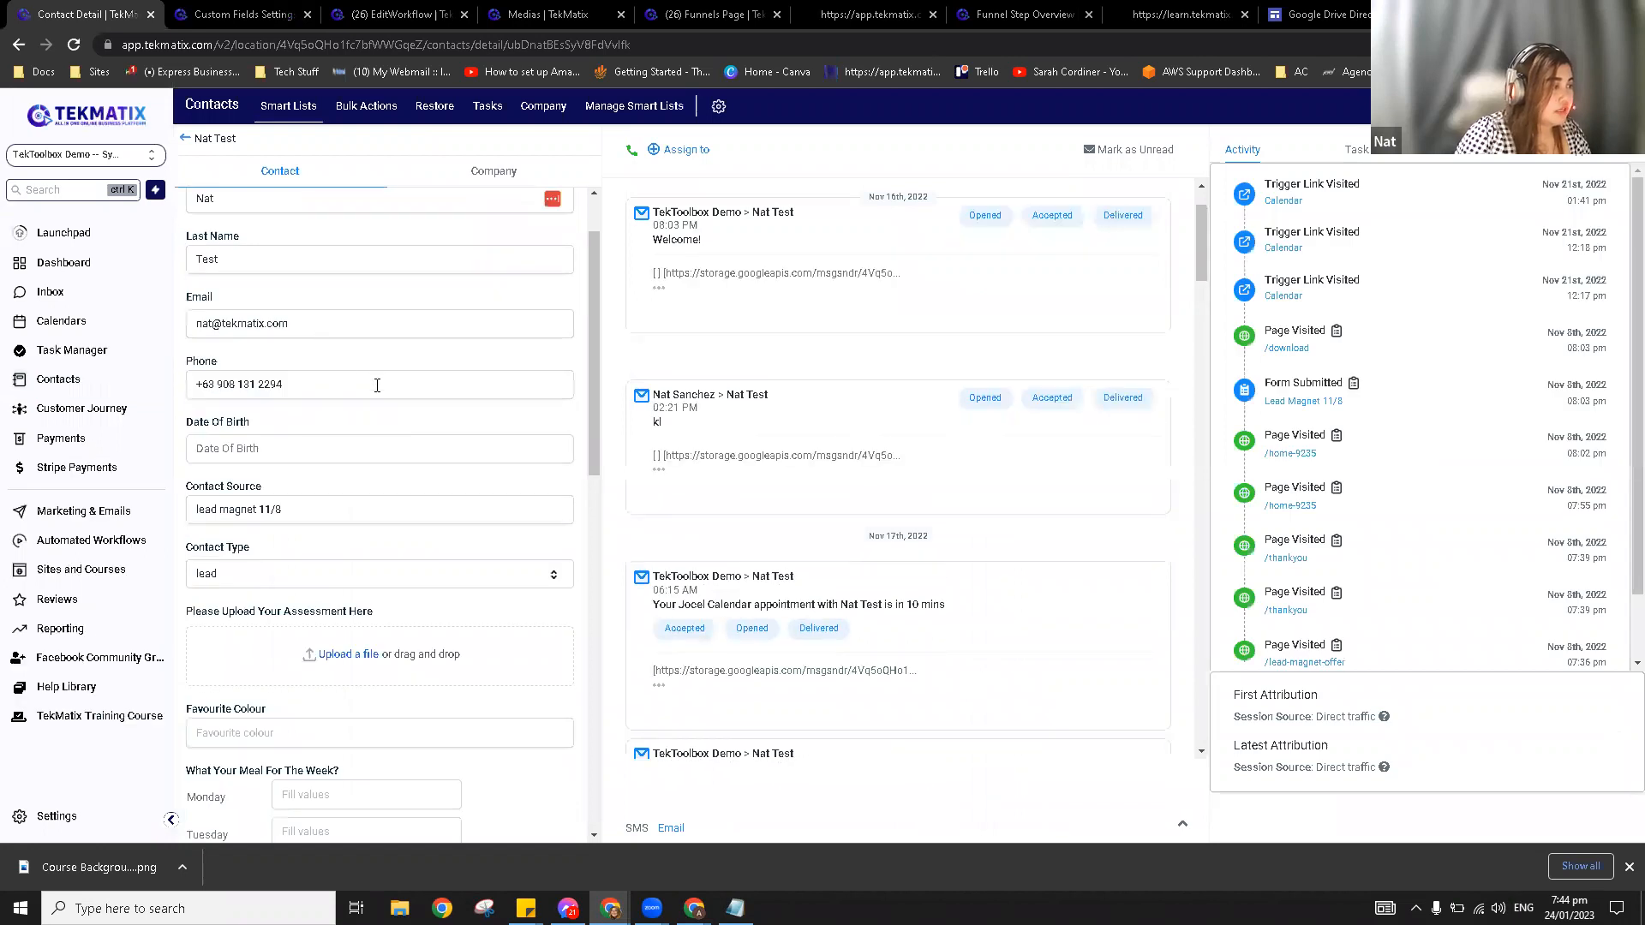
scroll(377, 386, "down", 3)
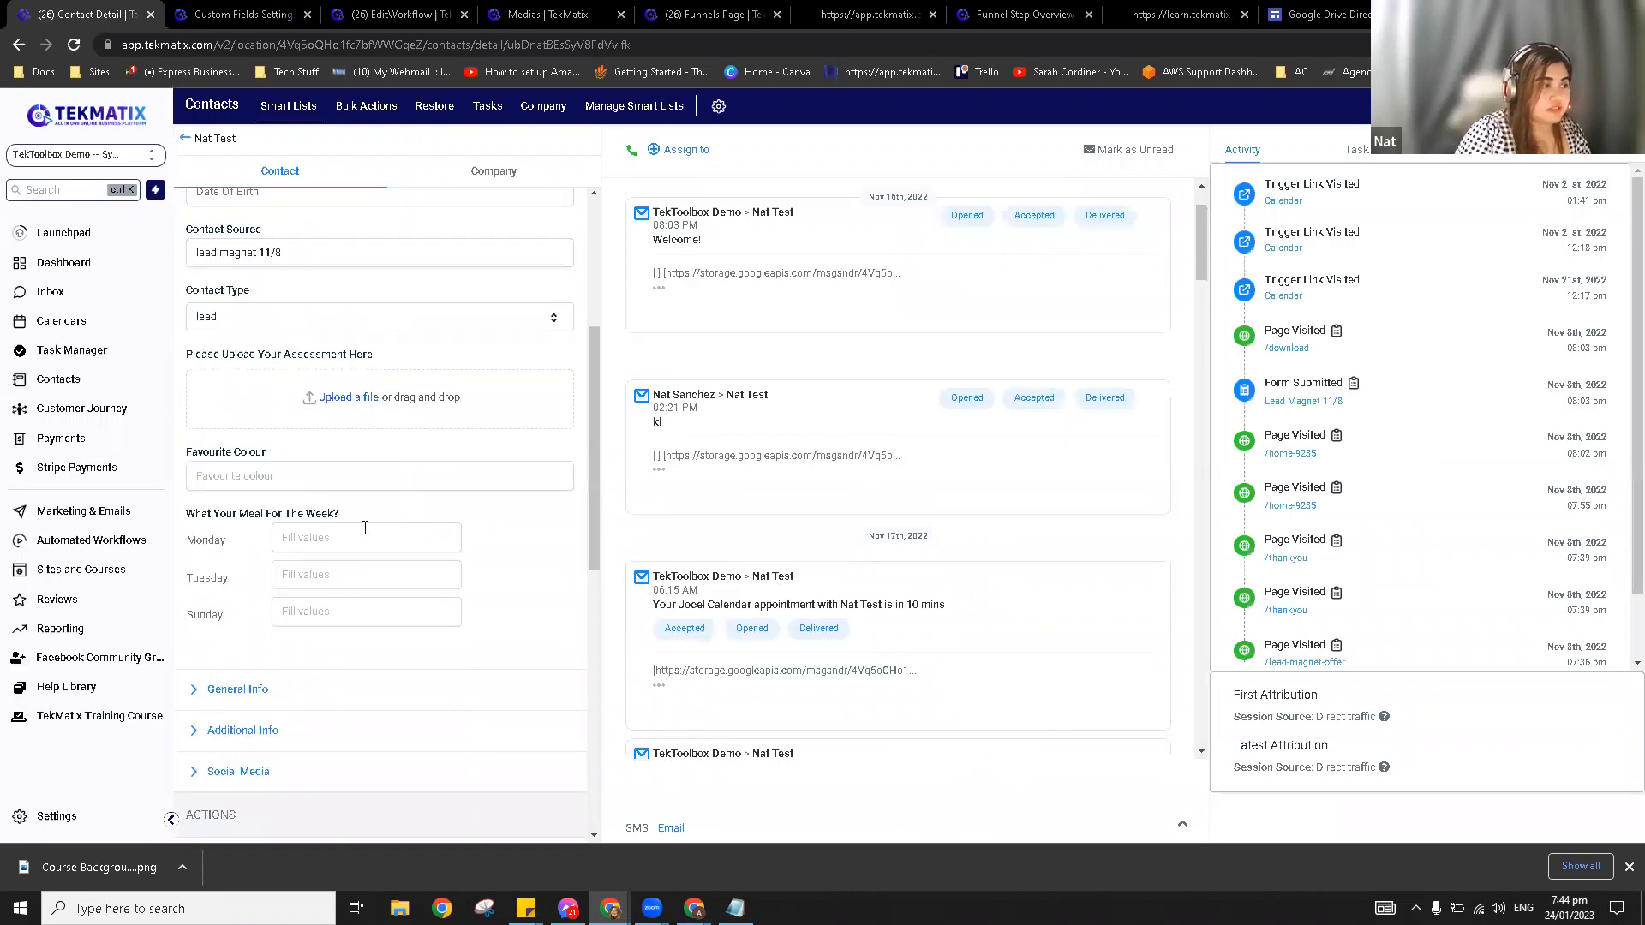
left_click_drag(342, 514, 190, 514)
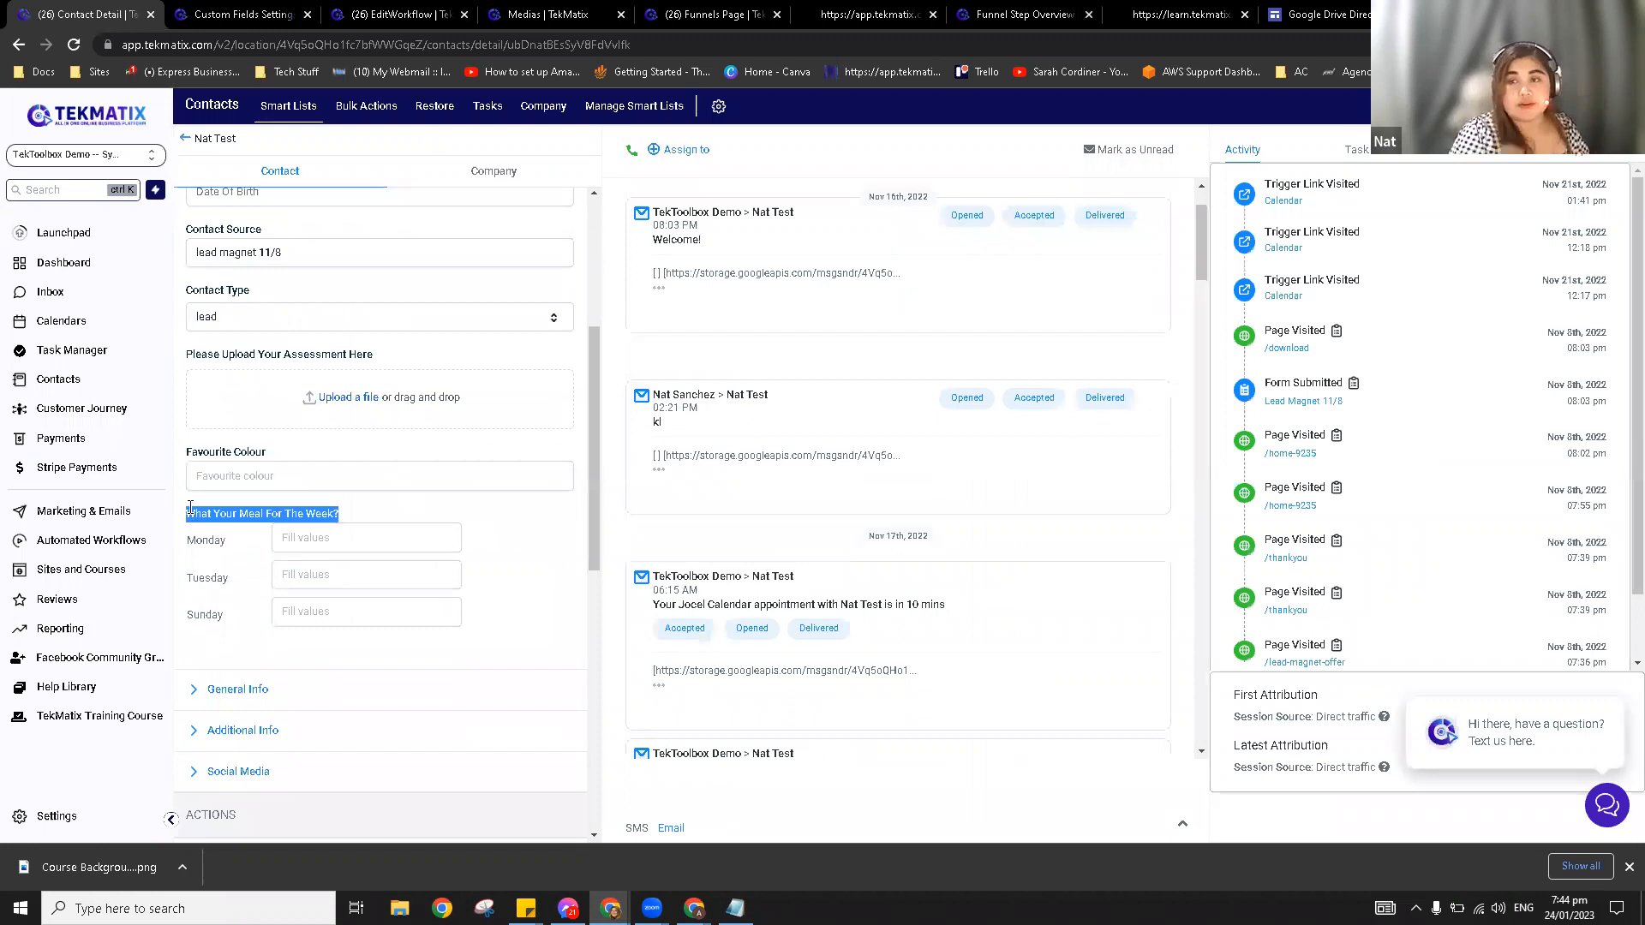
left_click(404, 530)
left_click(375, 544)
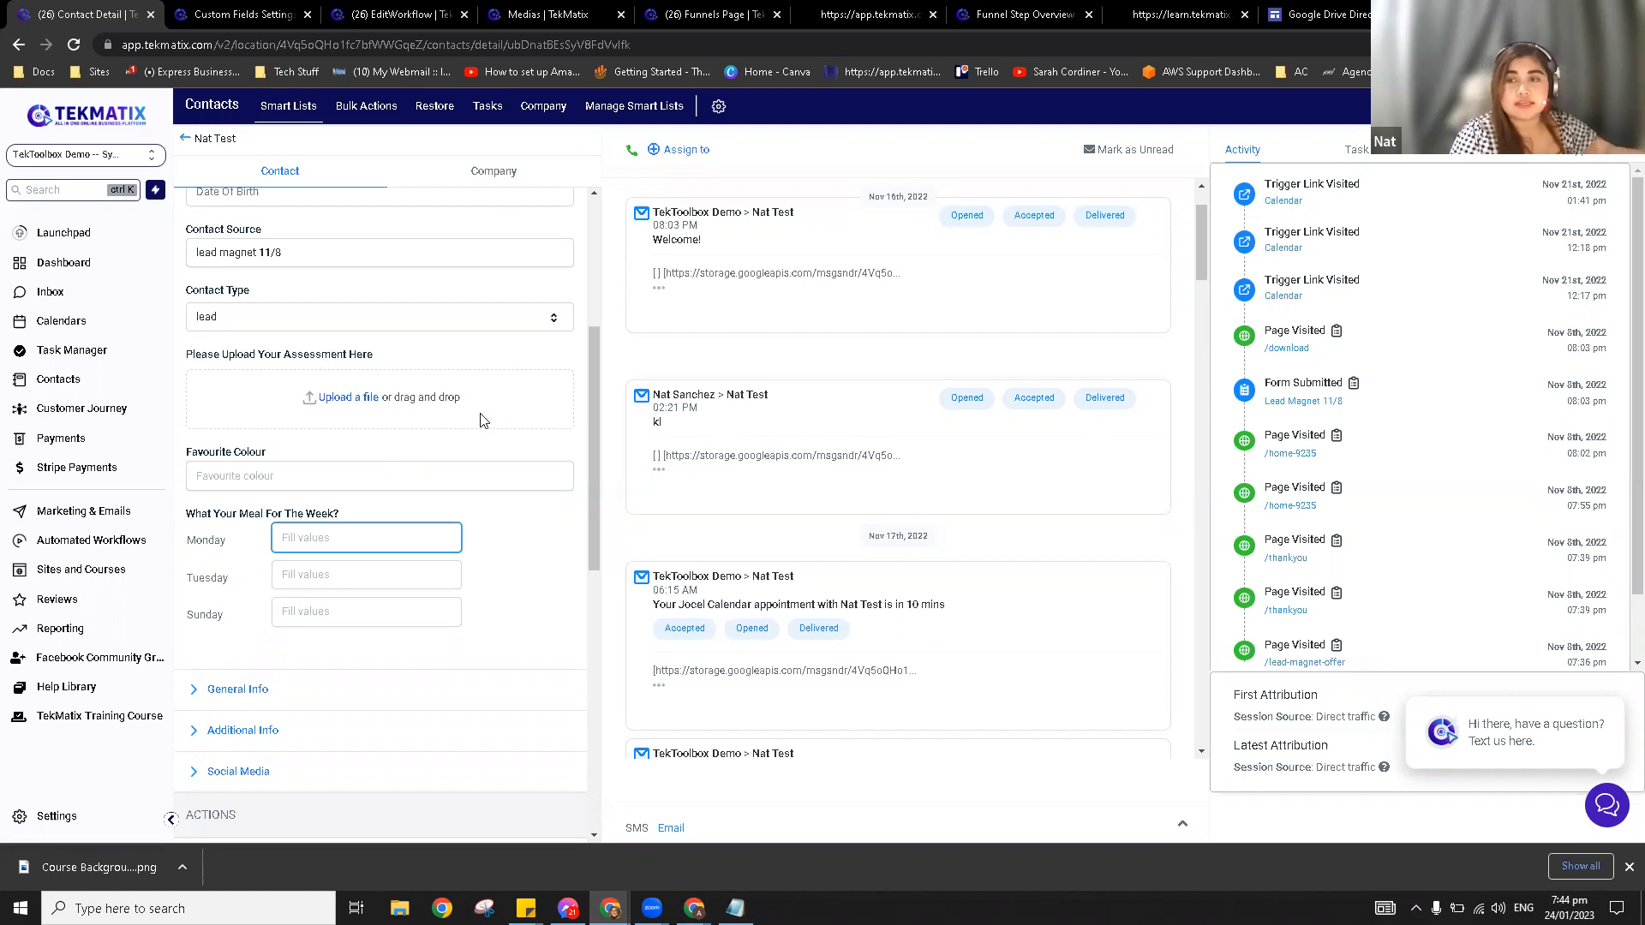
left_click(363, 570)
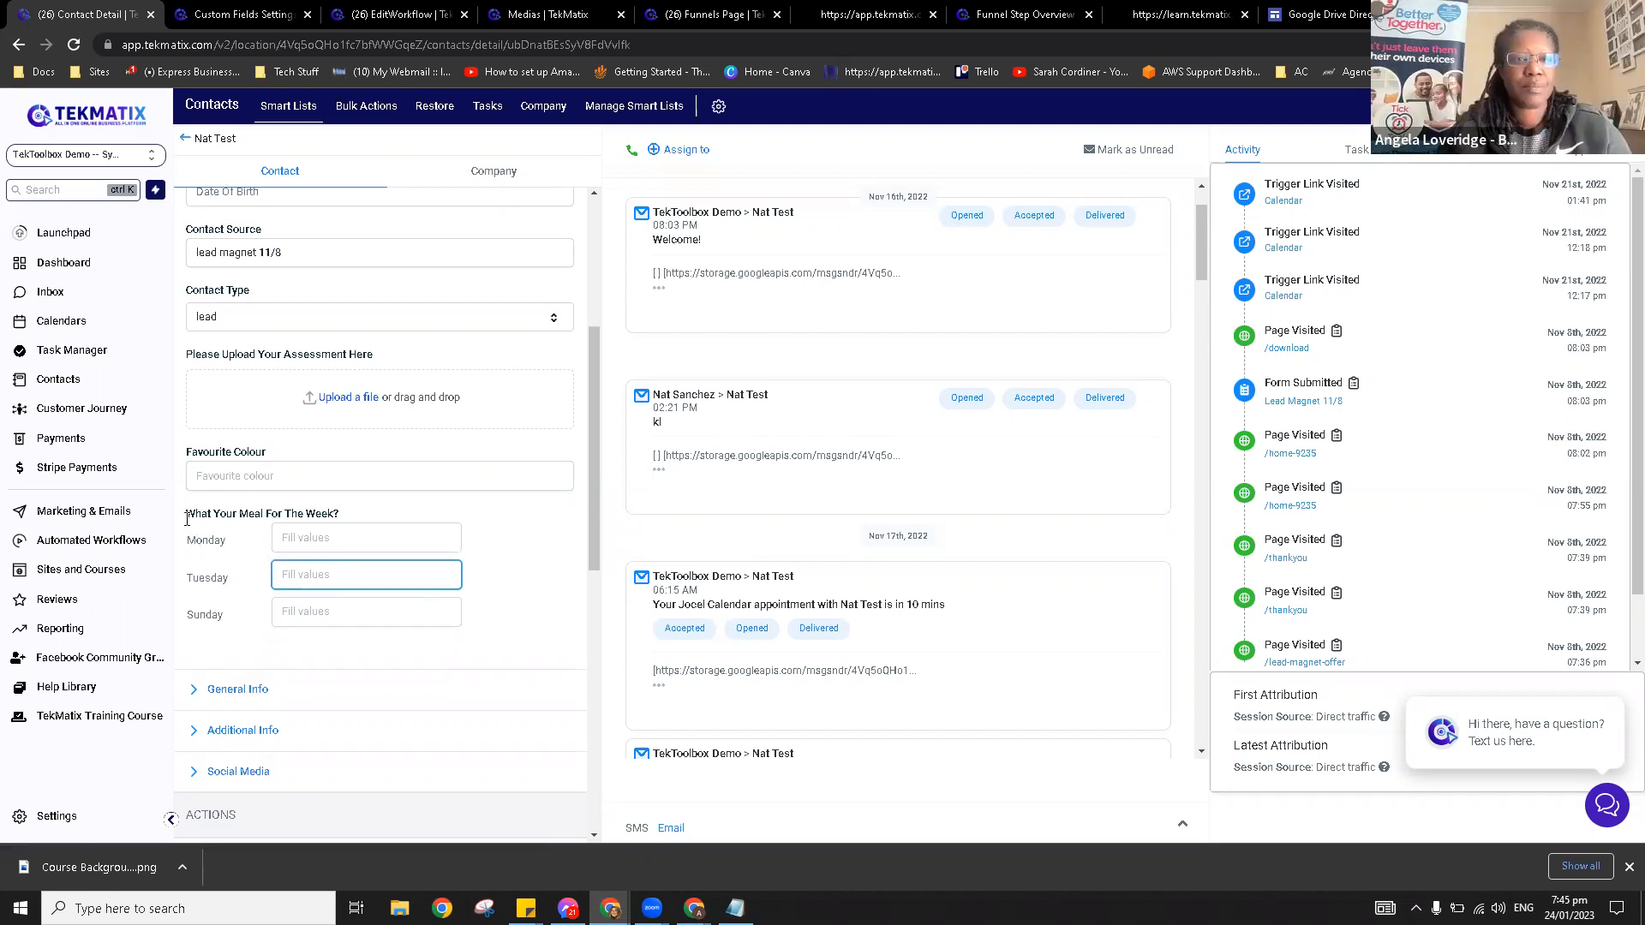
left_click_drag(188, 545, 300, 540)
left_click(304, 538)
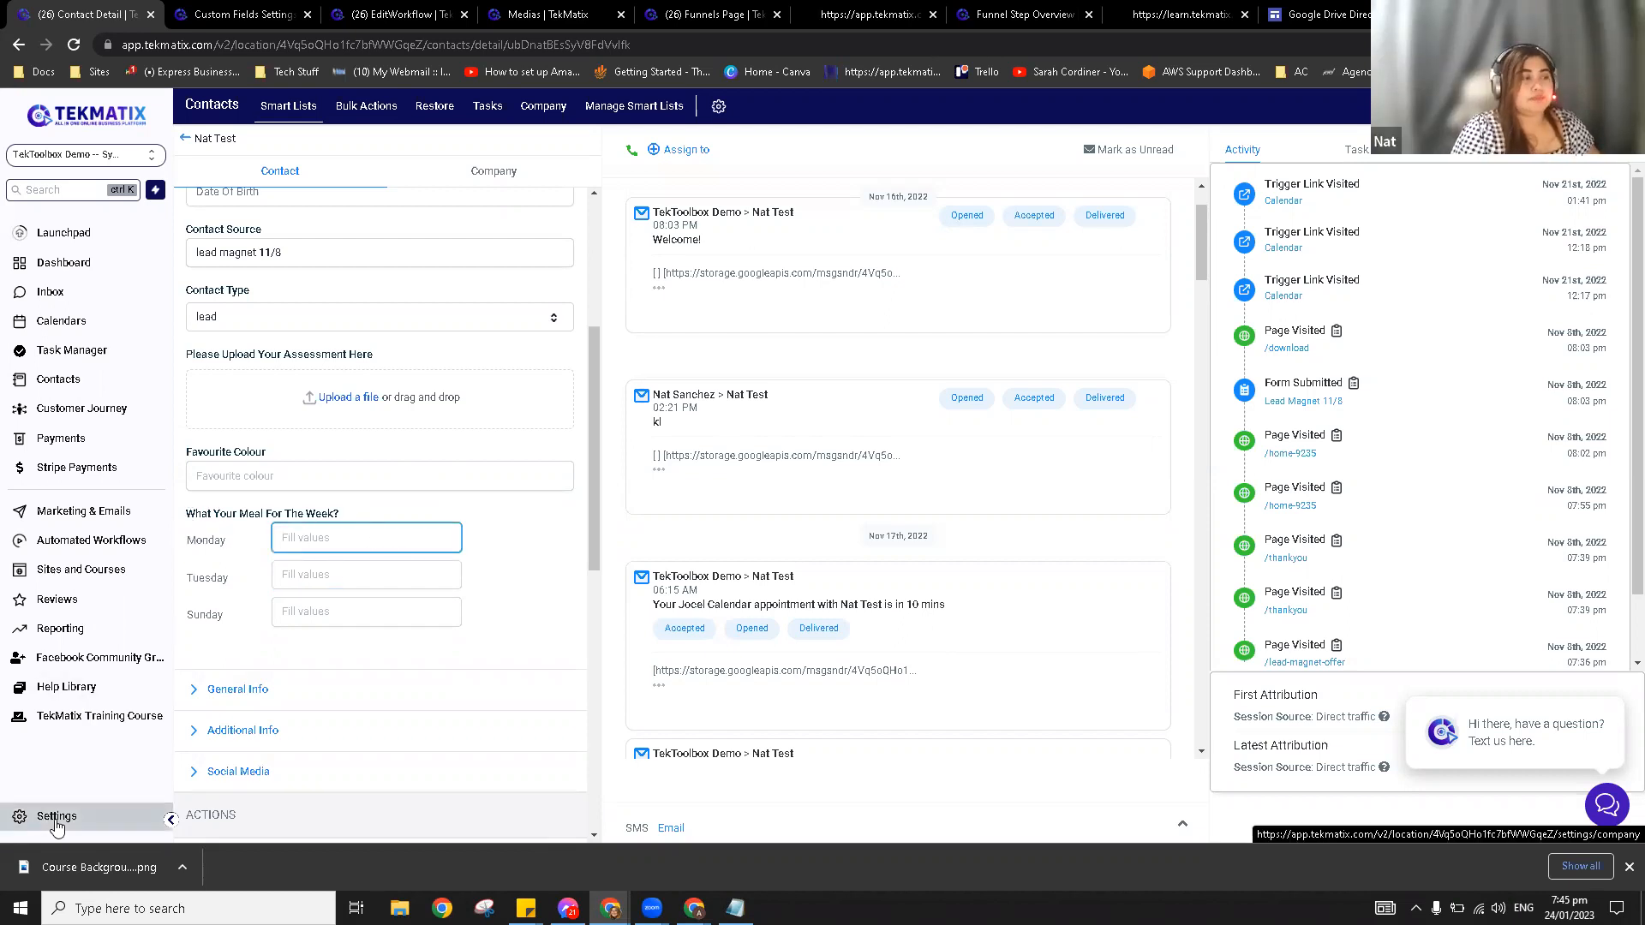
Step: Compare the contact record with the custom fields list, ending on the list with 'What your meal for the week?'
left_click(244, 15)
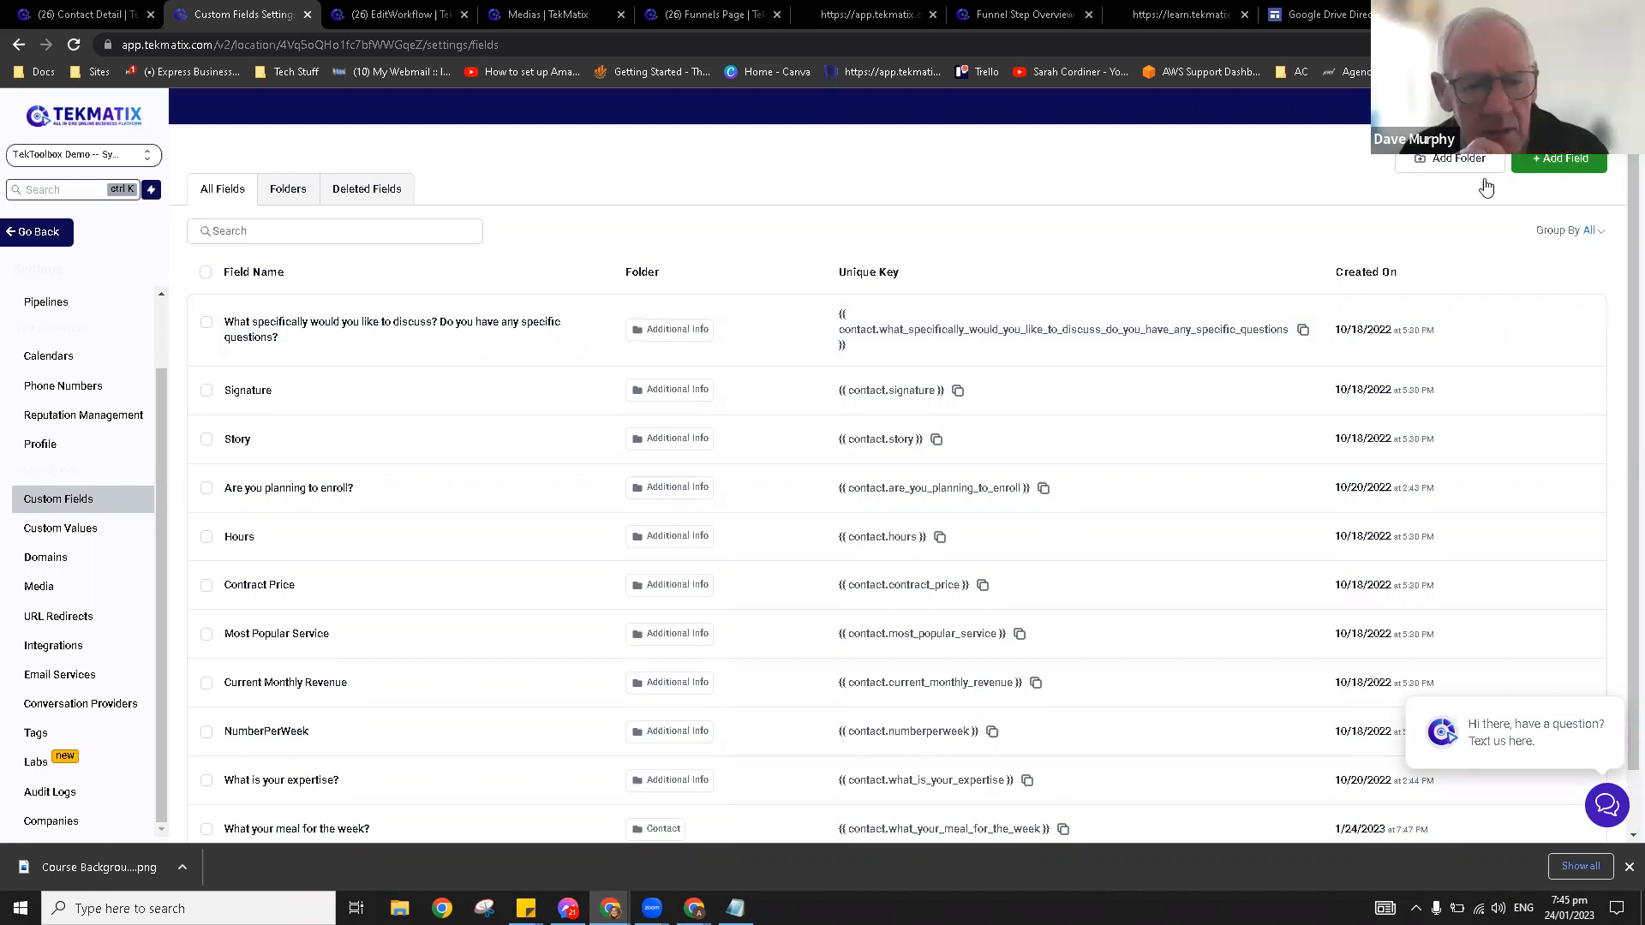
left_click(86, 14)
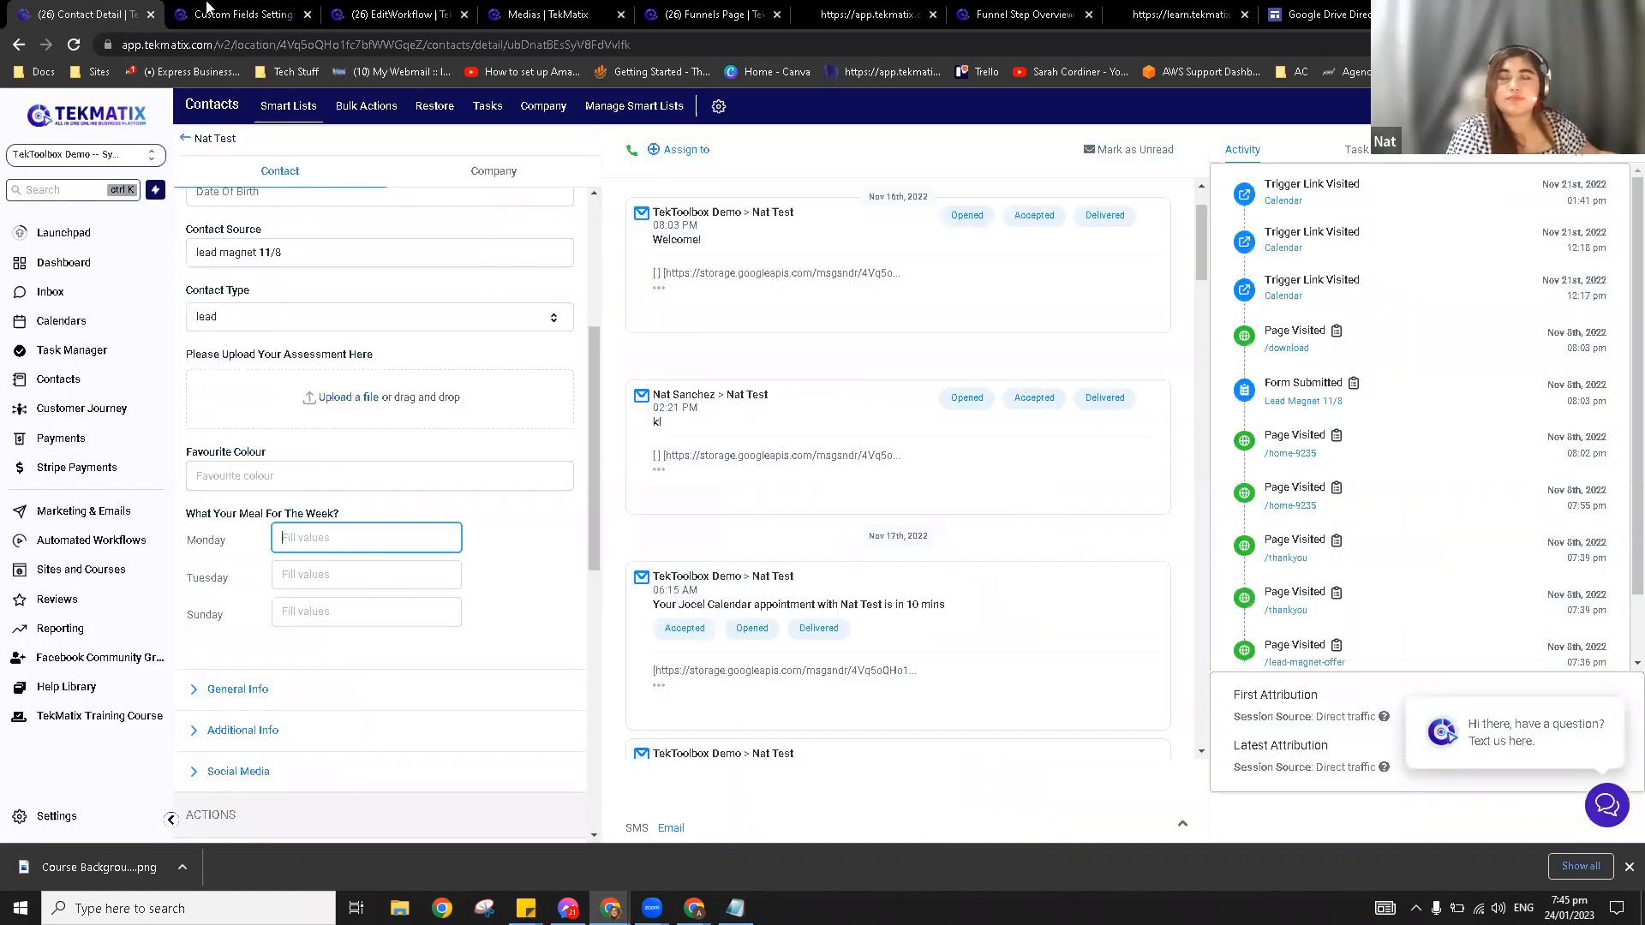
left_click(247, 10)
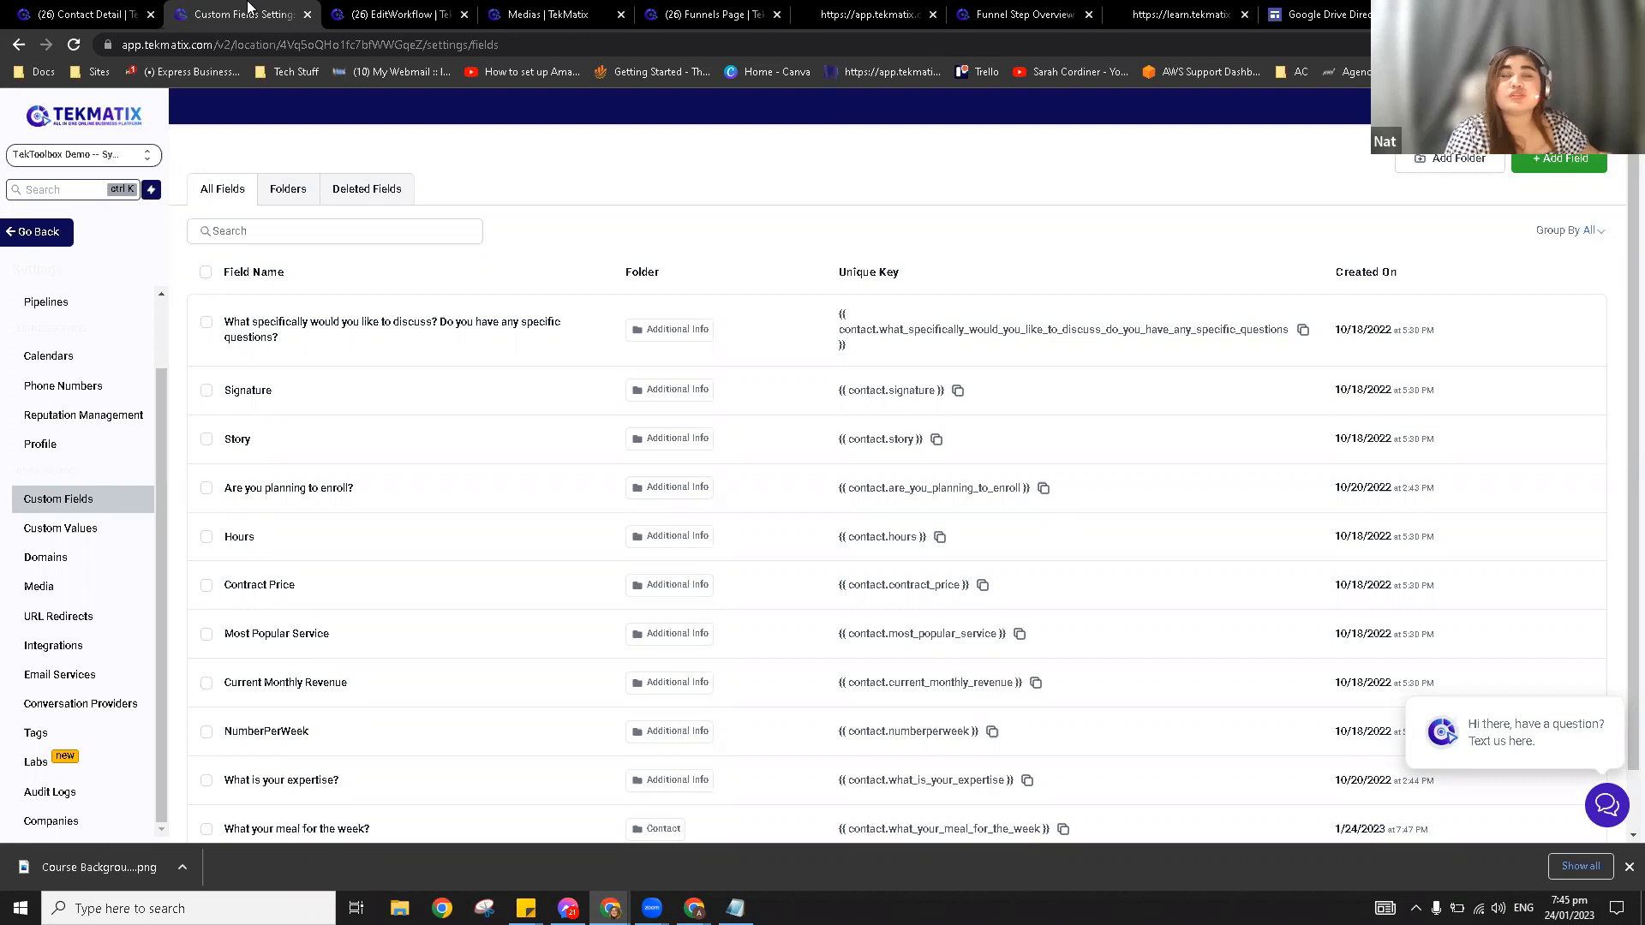
left_click(125, 9)
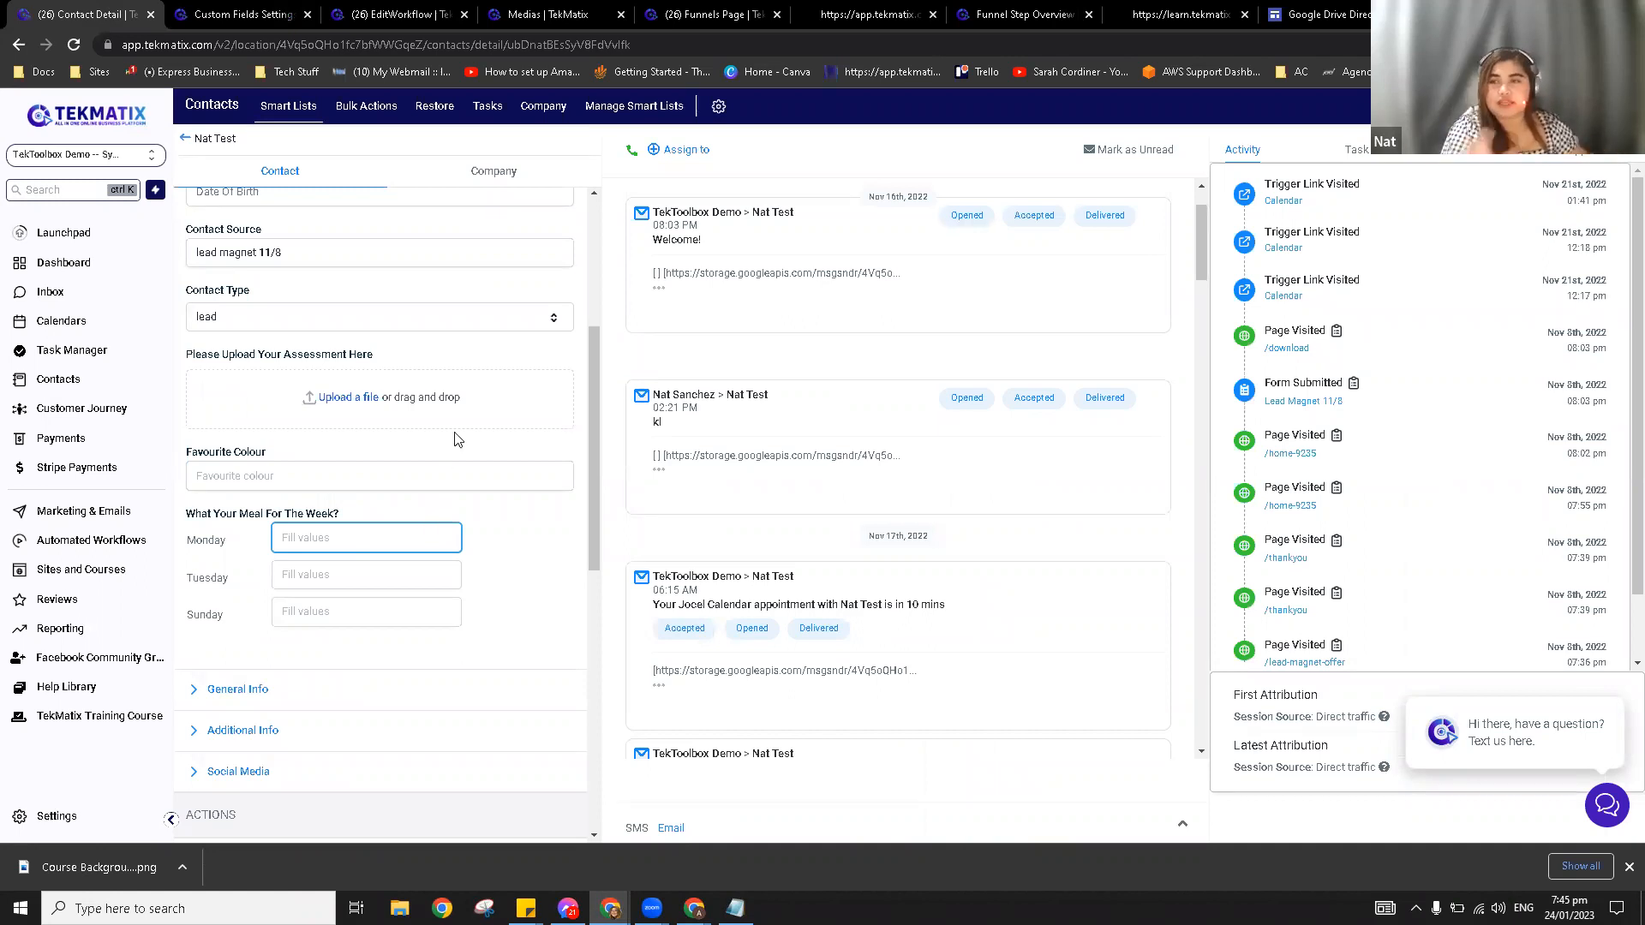
left_click(227, 8)
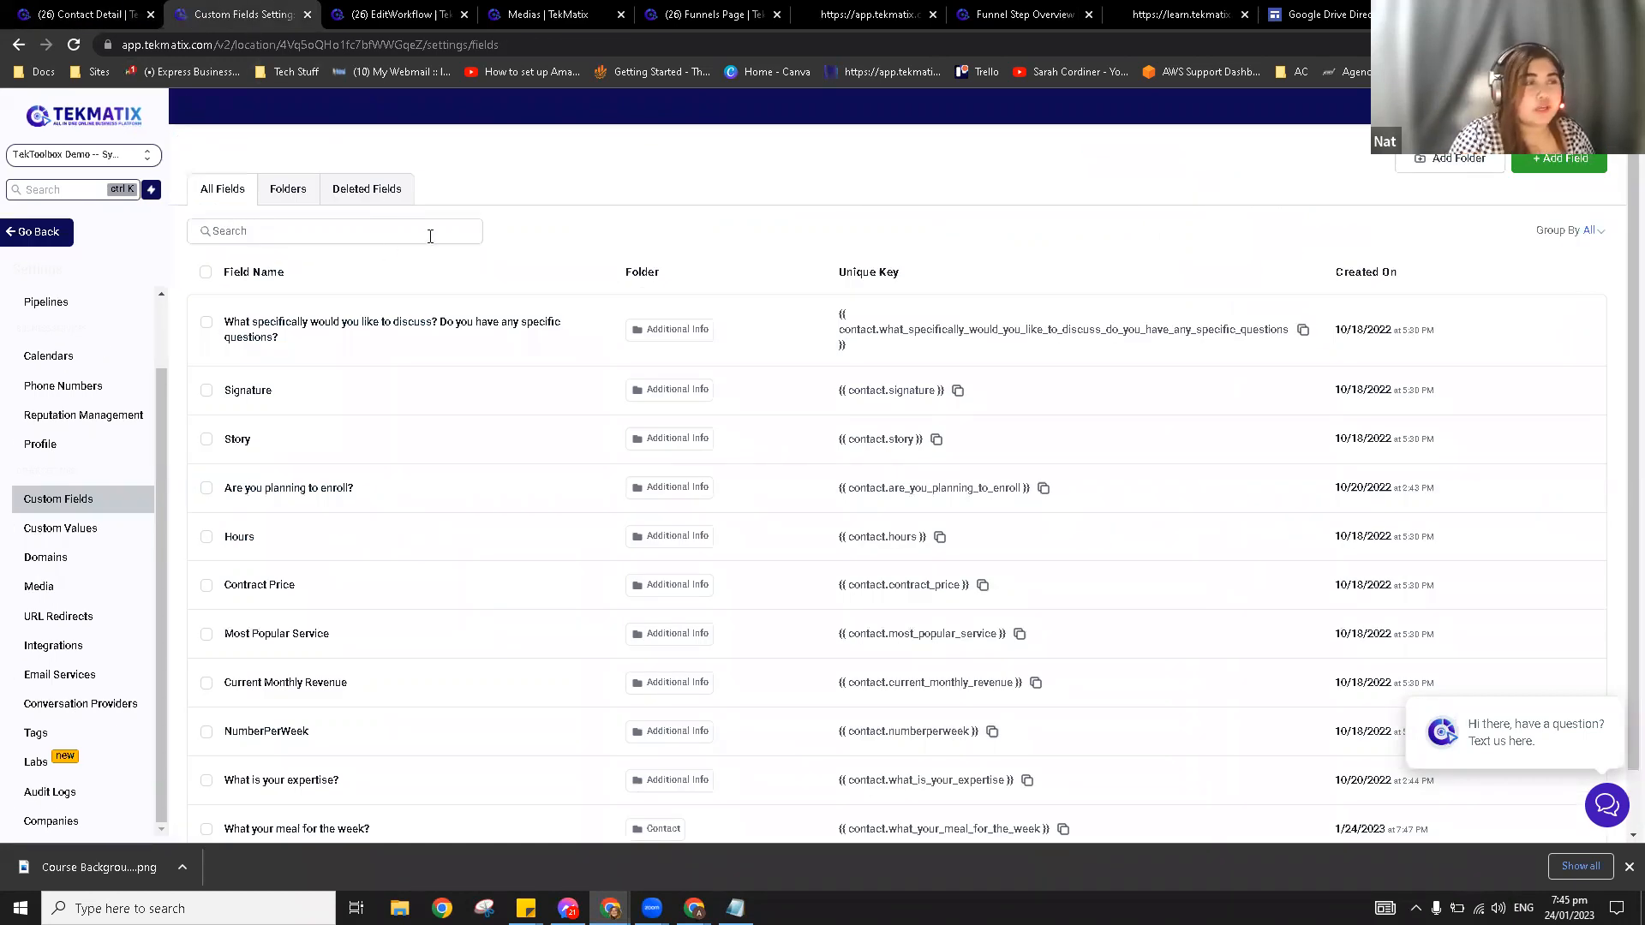
Step: Start a File Upload custom field named 'Transformation Image' on Contact, in the Social Media group
left_click(1540, 161)
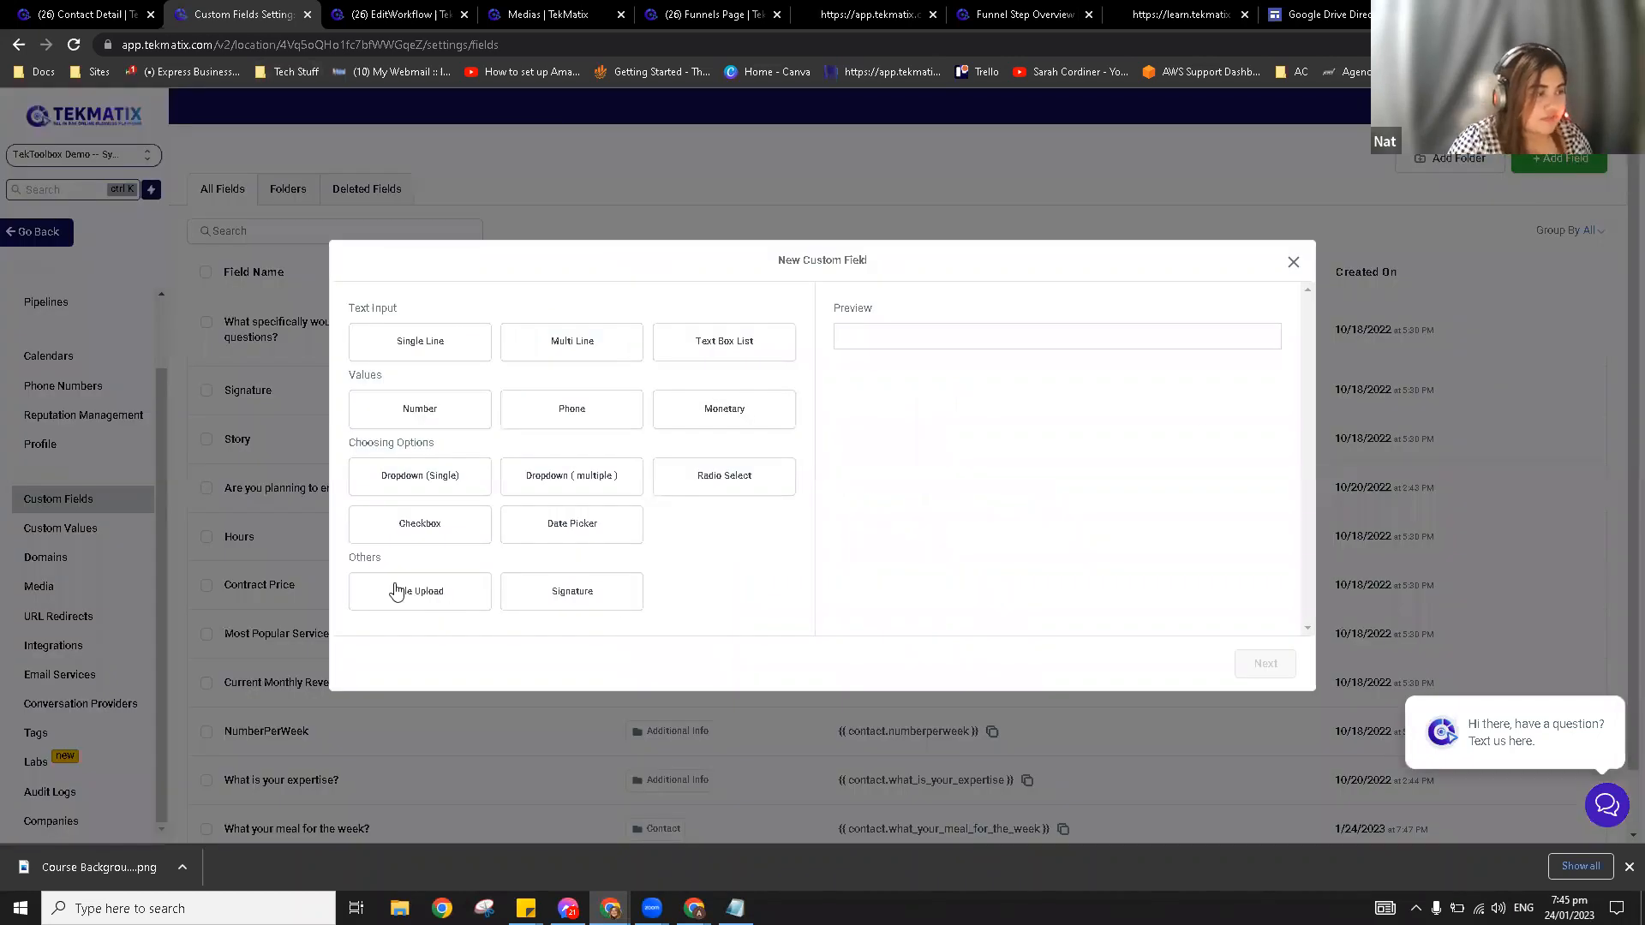
left_click(436, 598)
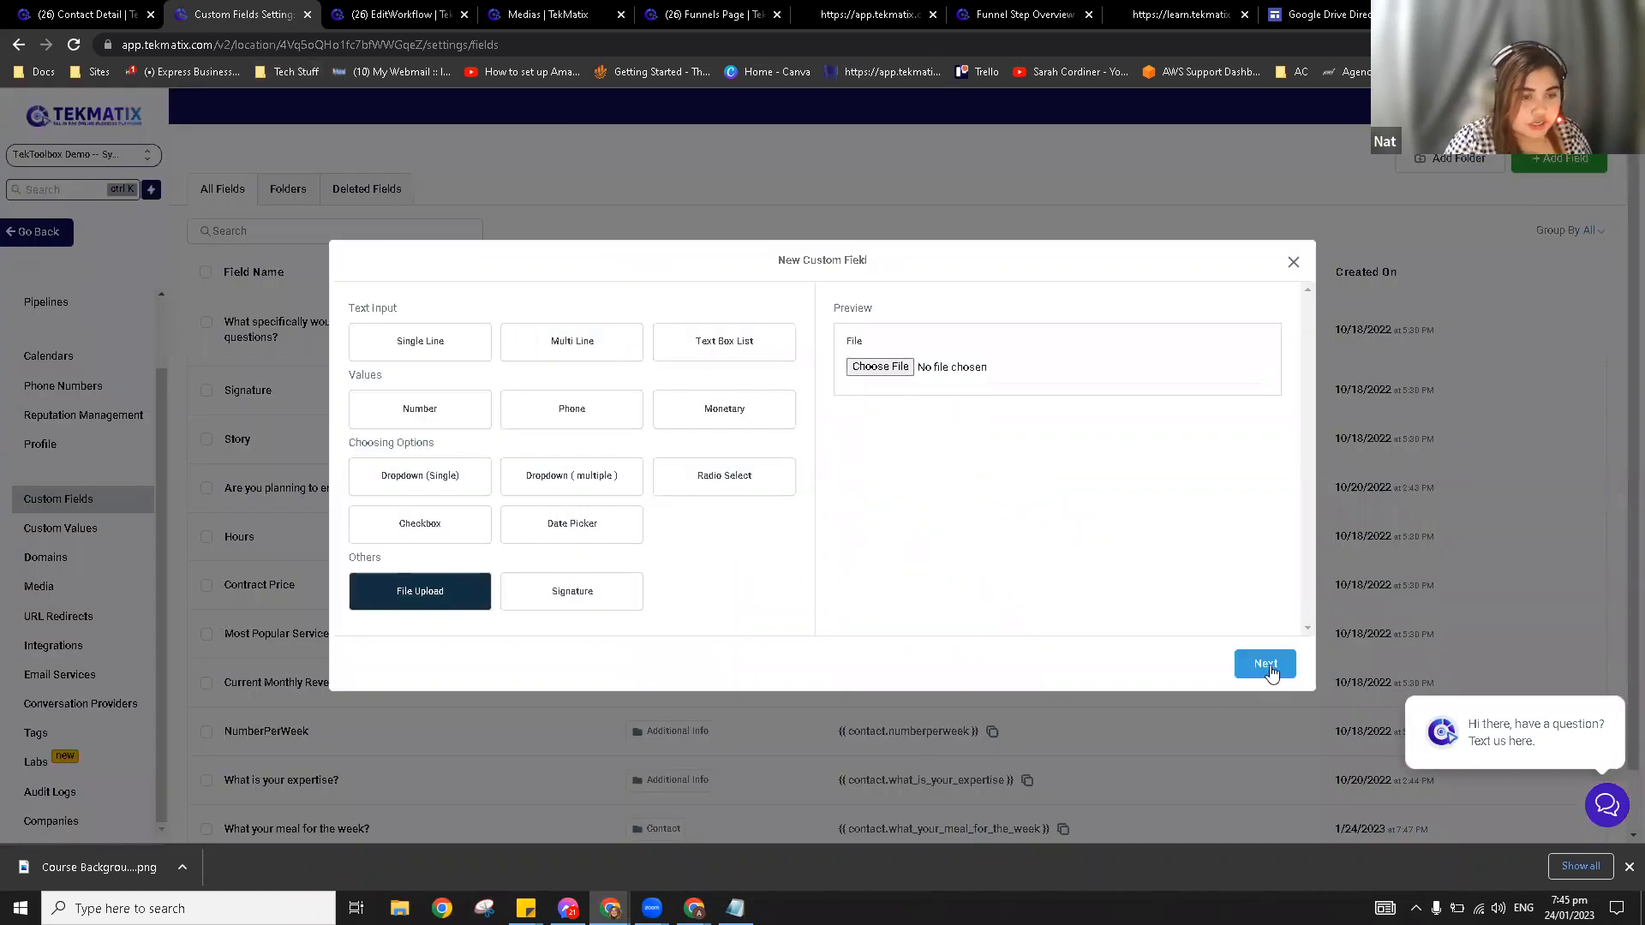
left_click(1266, 665)
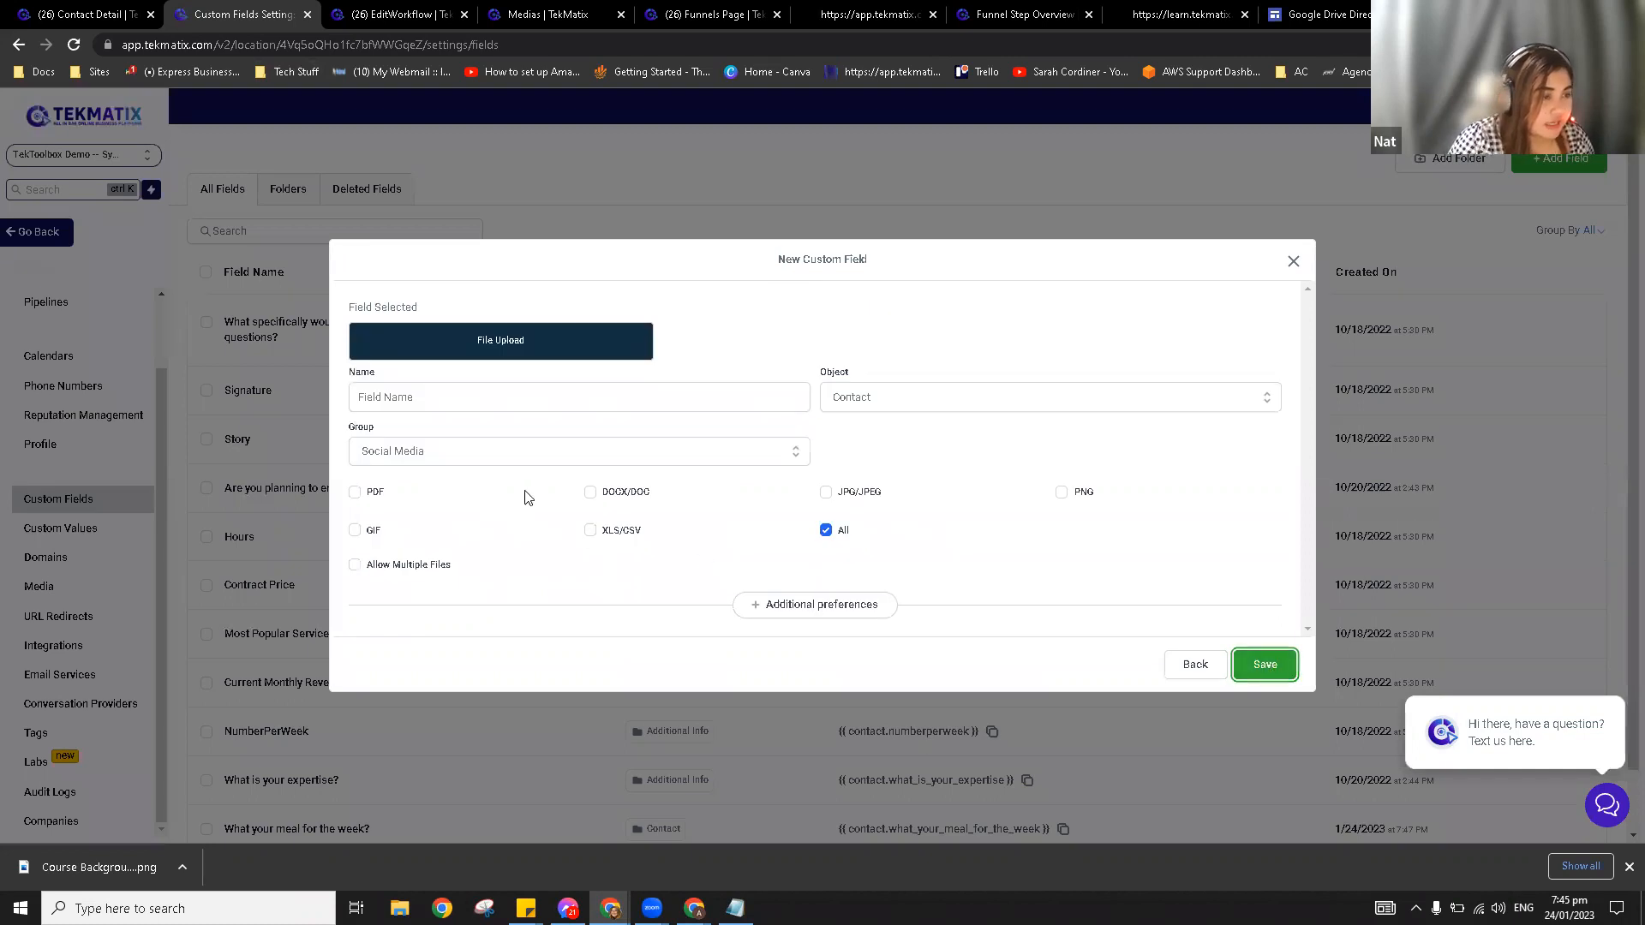
left_click(472, 398)
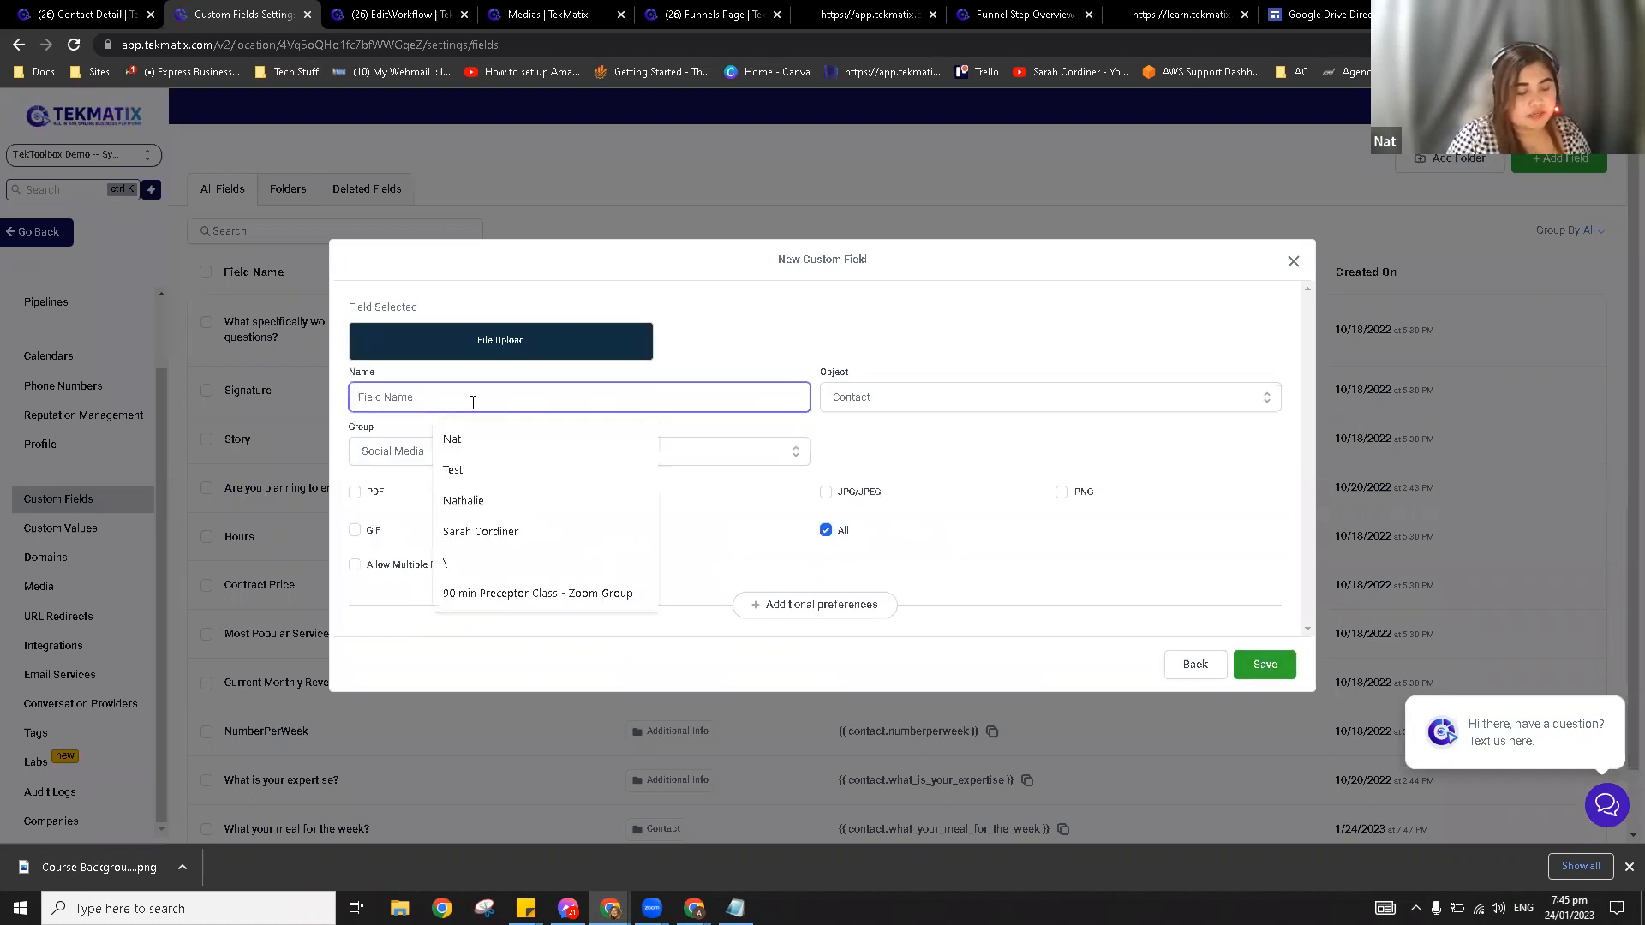
type("Tra")
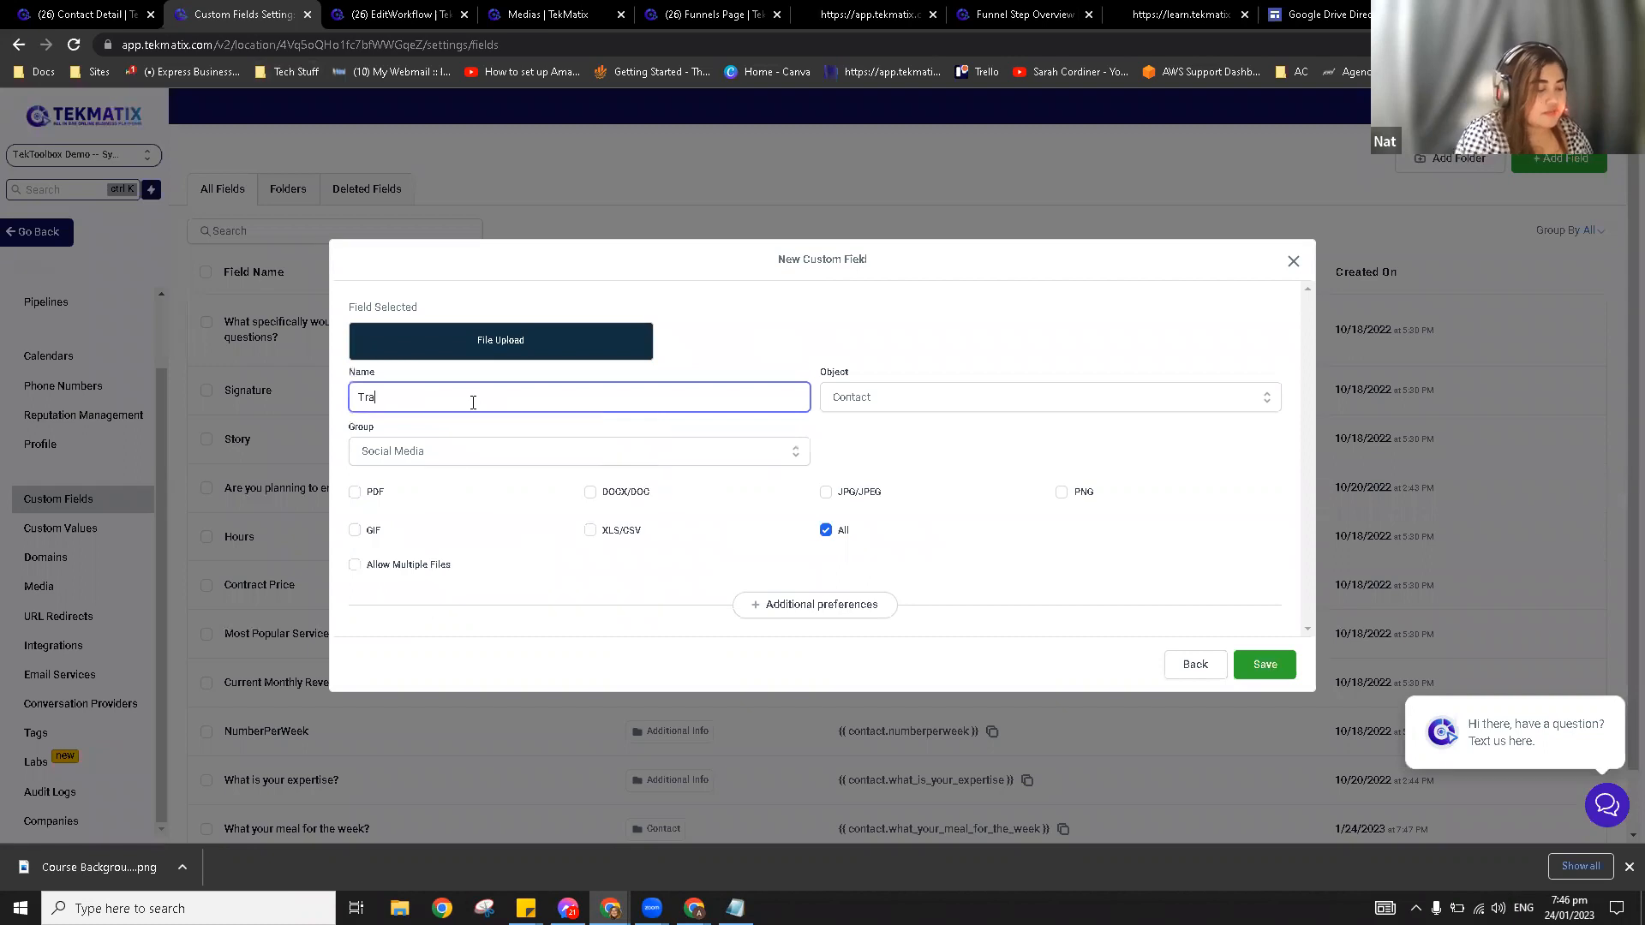
type("nsformation")
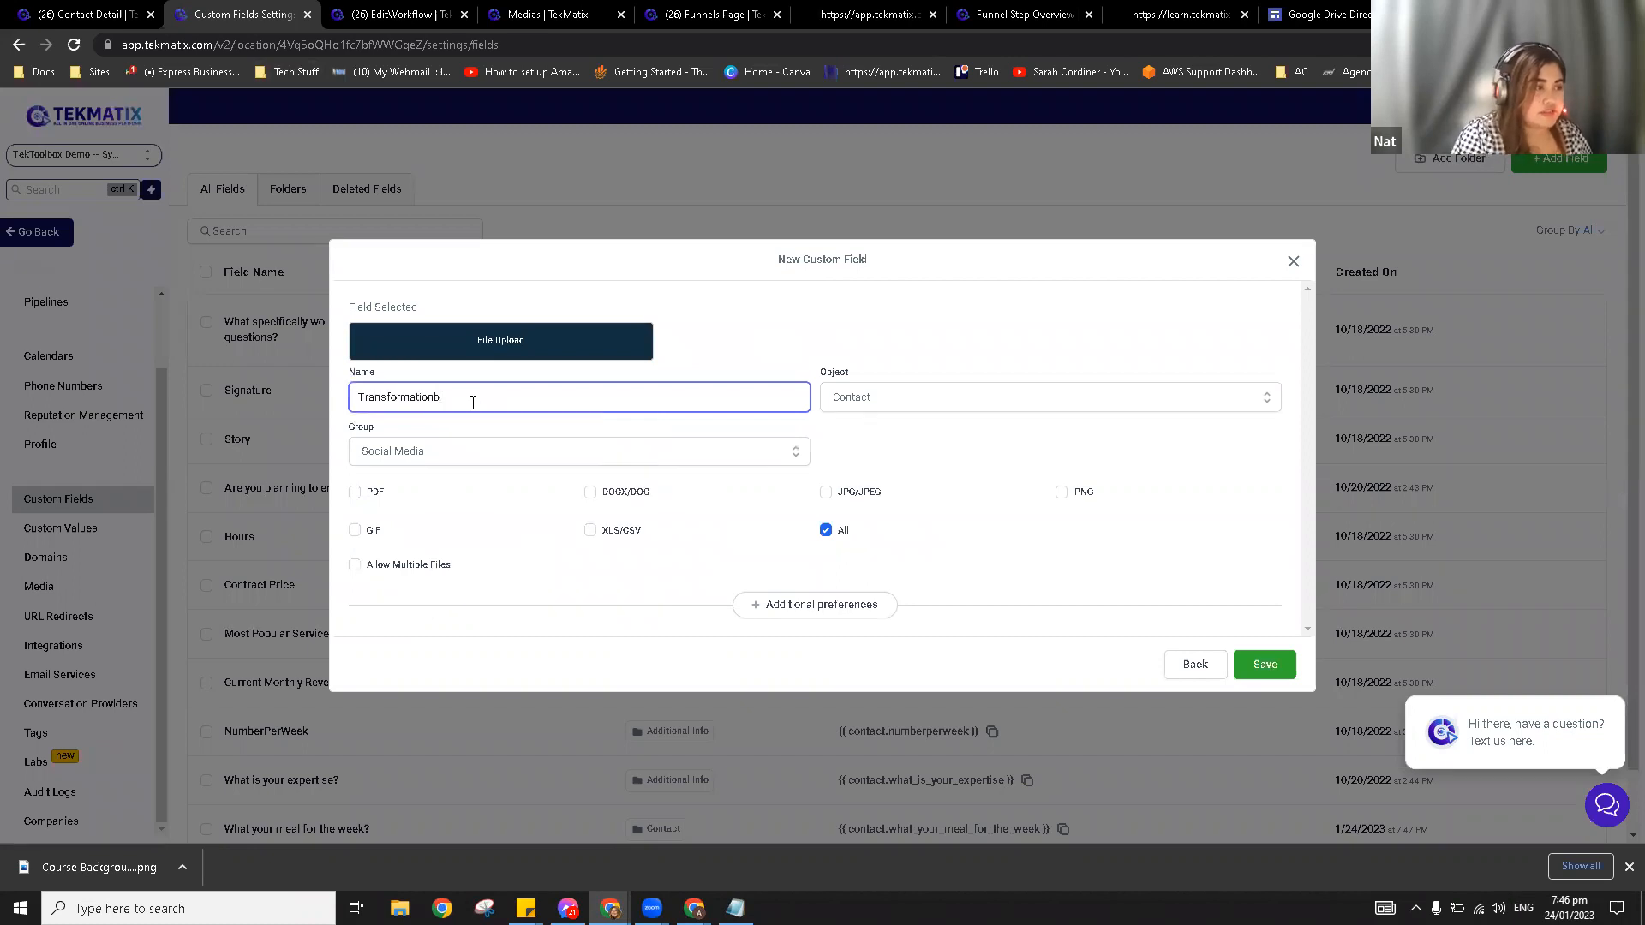
type(" Image")
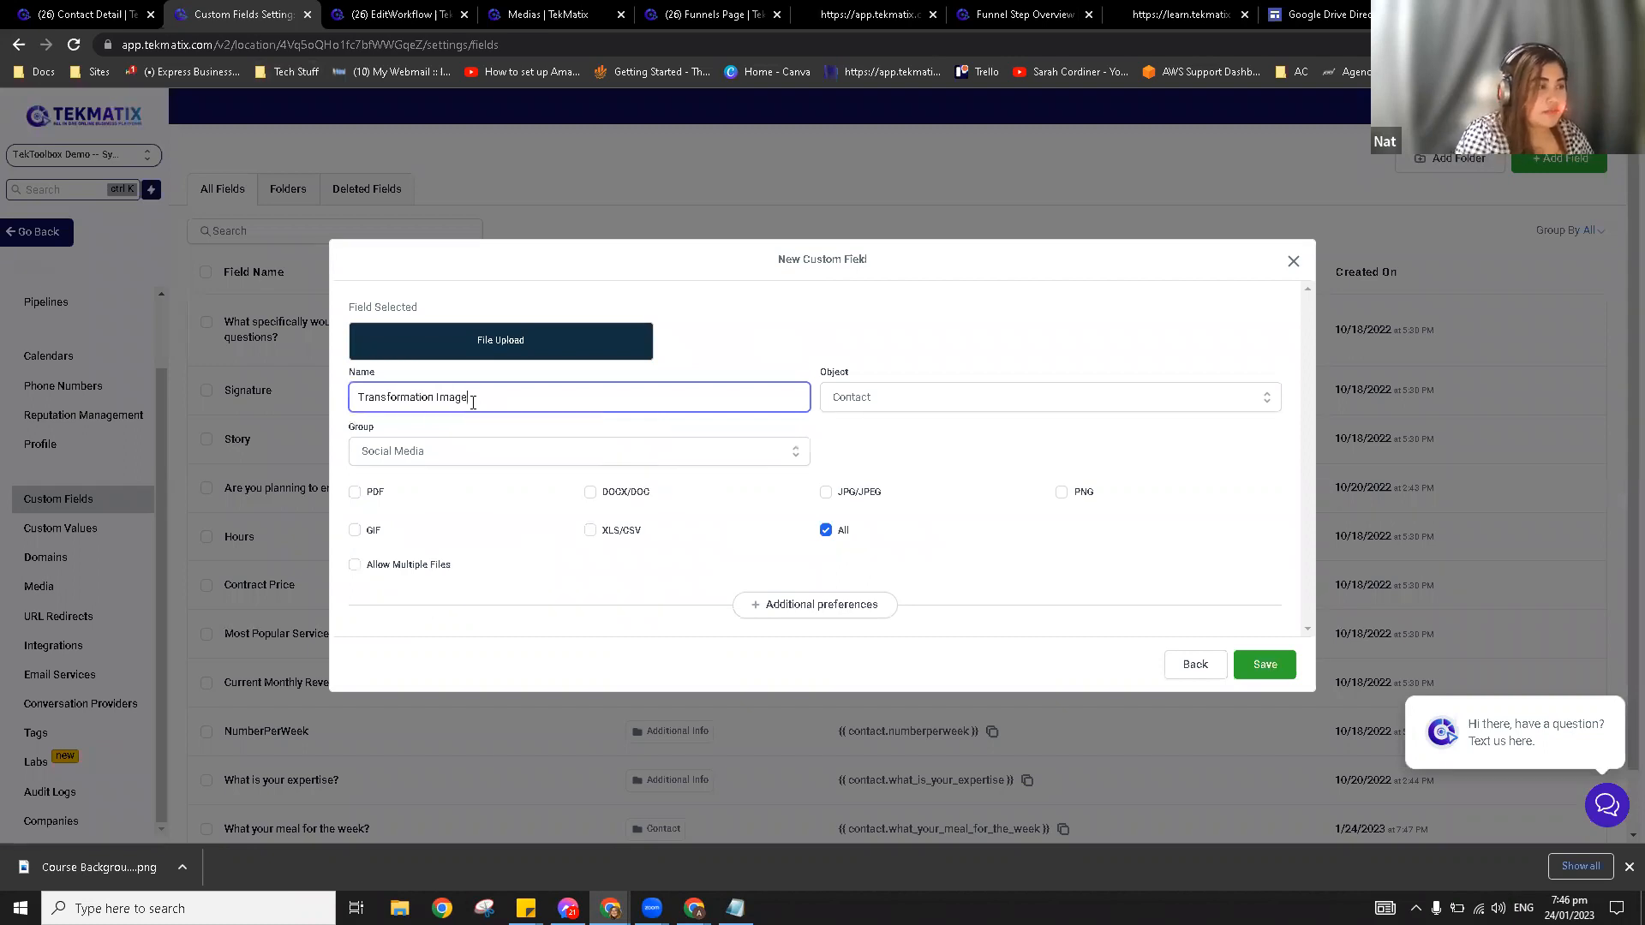
left_click(944, 403)
left_click(926, 428)
left_click(447, 454)
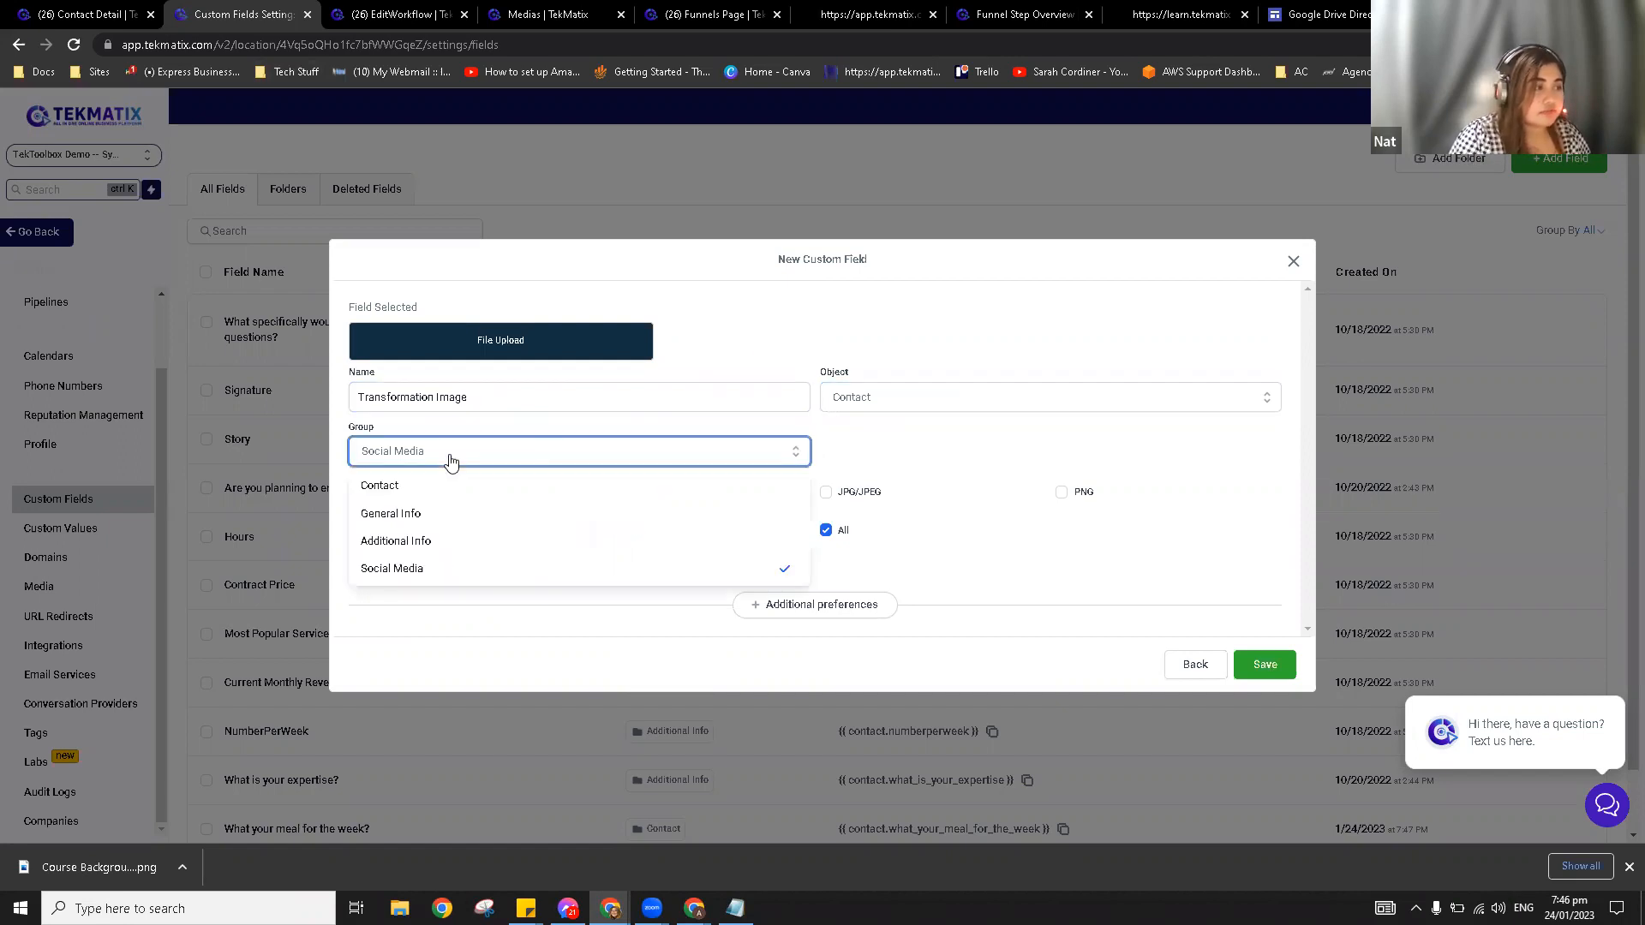
left_click(526, 564)
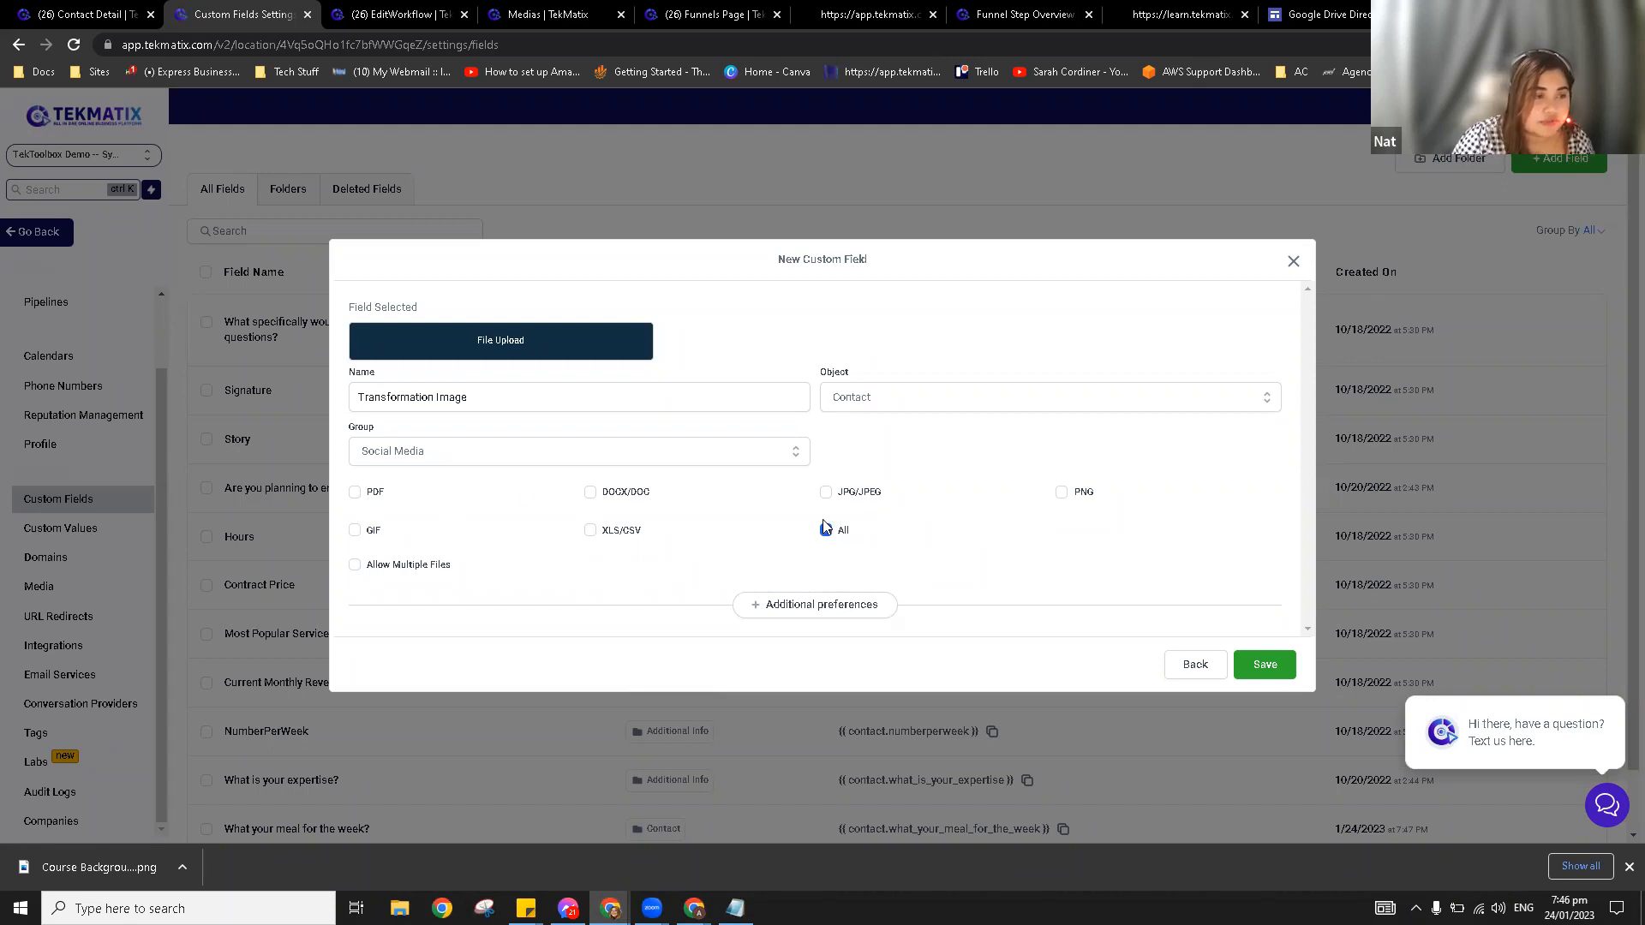
Step: Allow multiple files with a maximum file limit of 6, and save the field
left_click(354, 565)
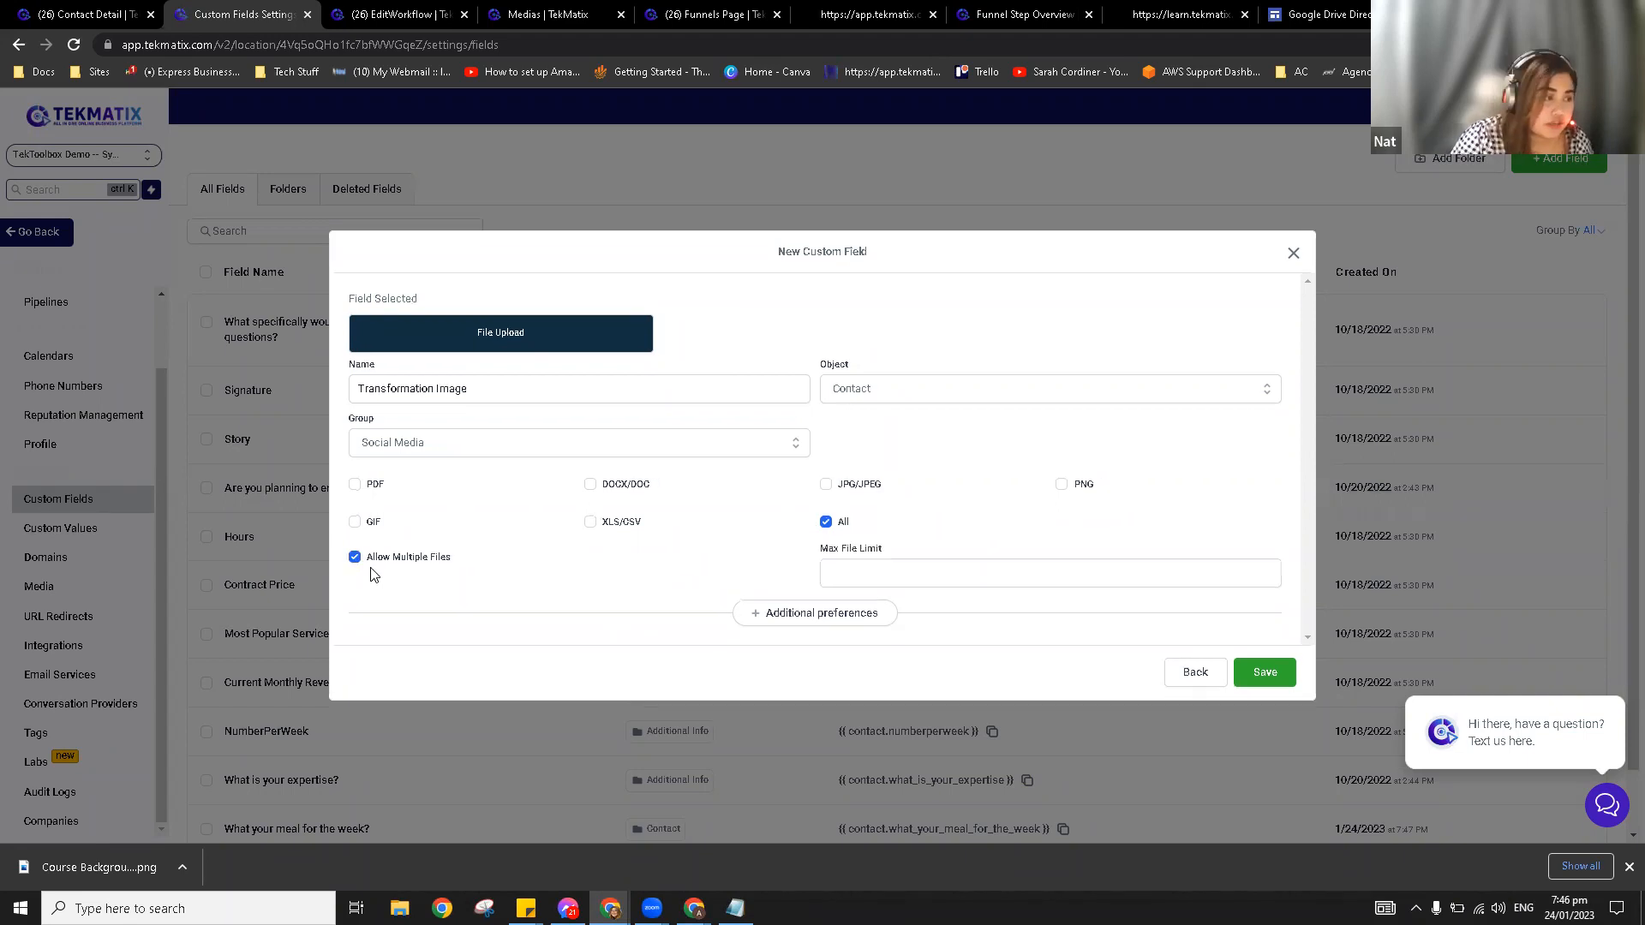
left_click(859, 568)
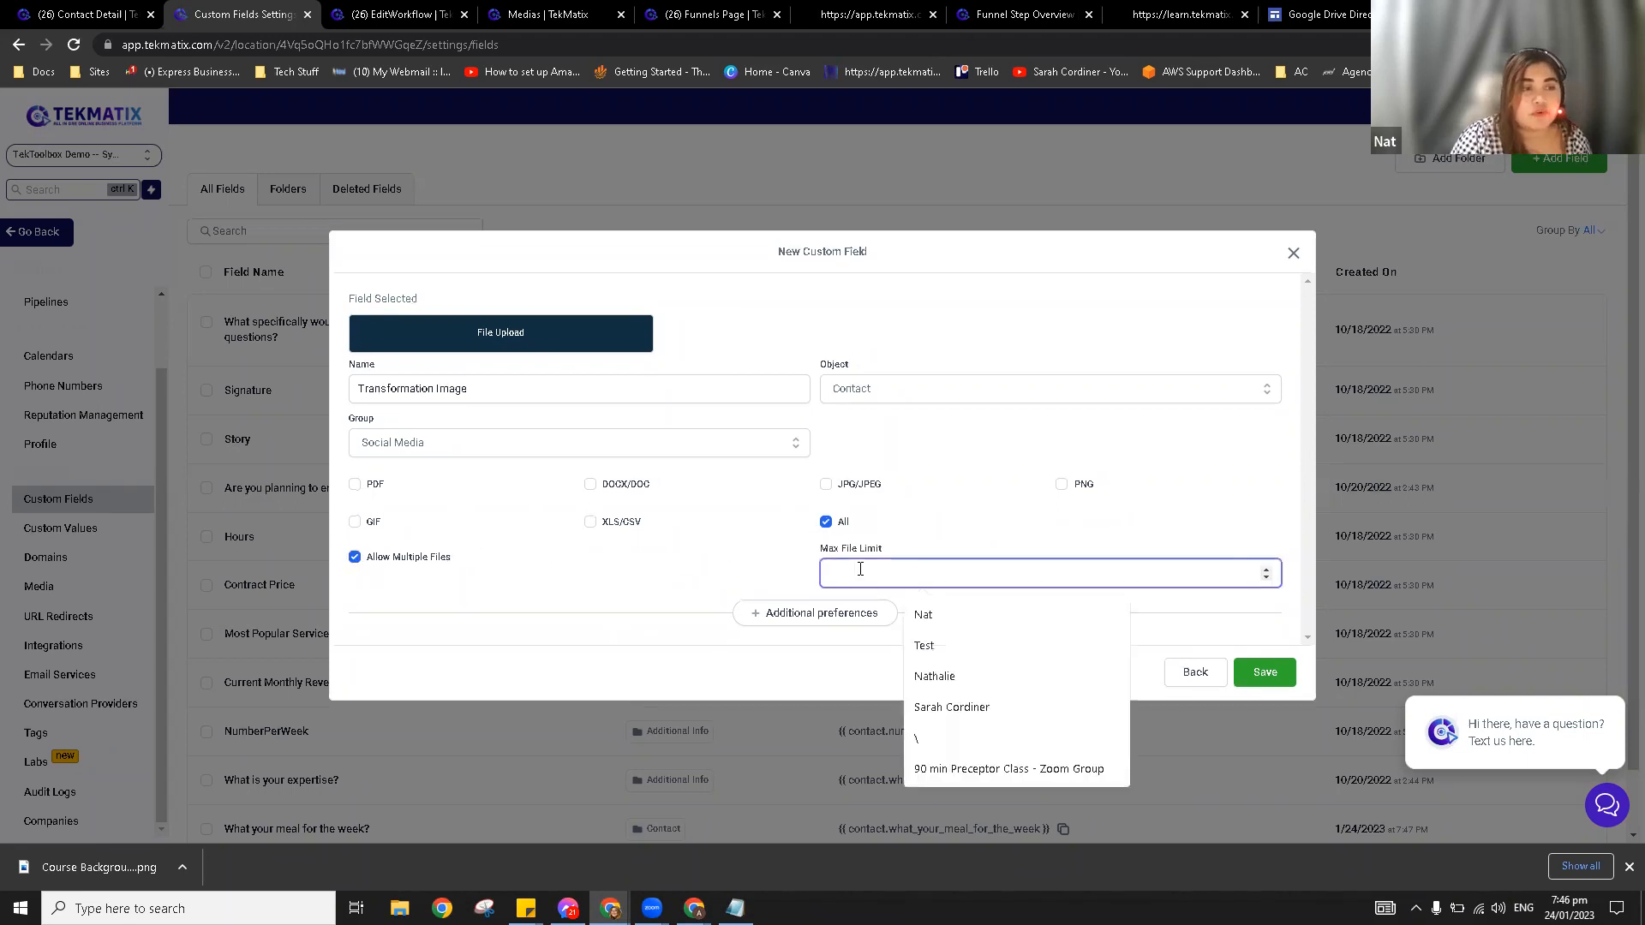
left_click(1267, 569)
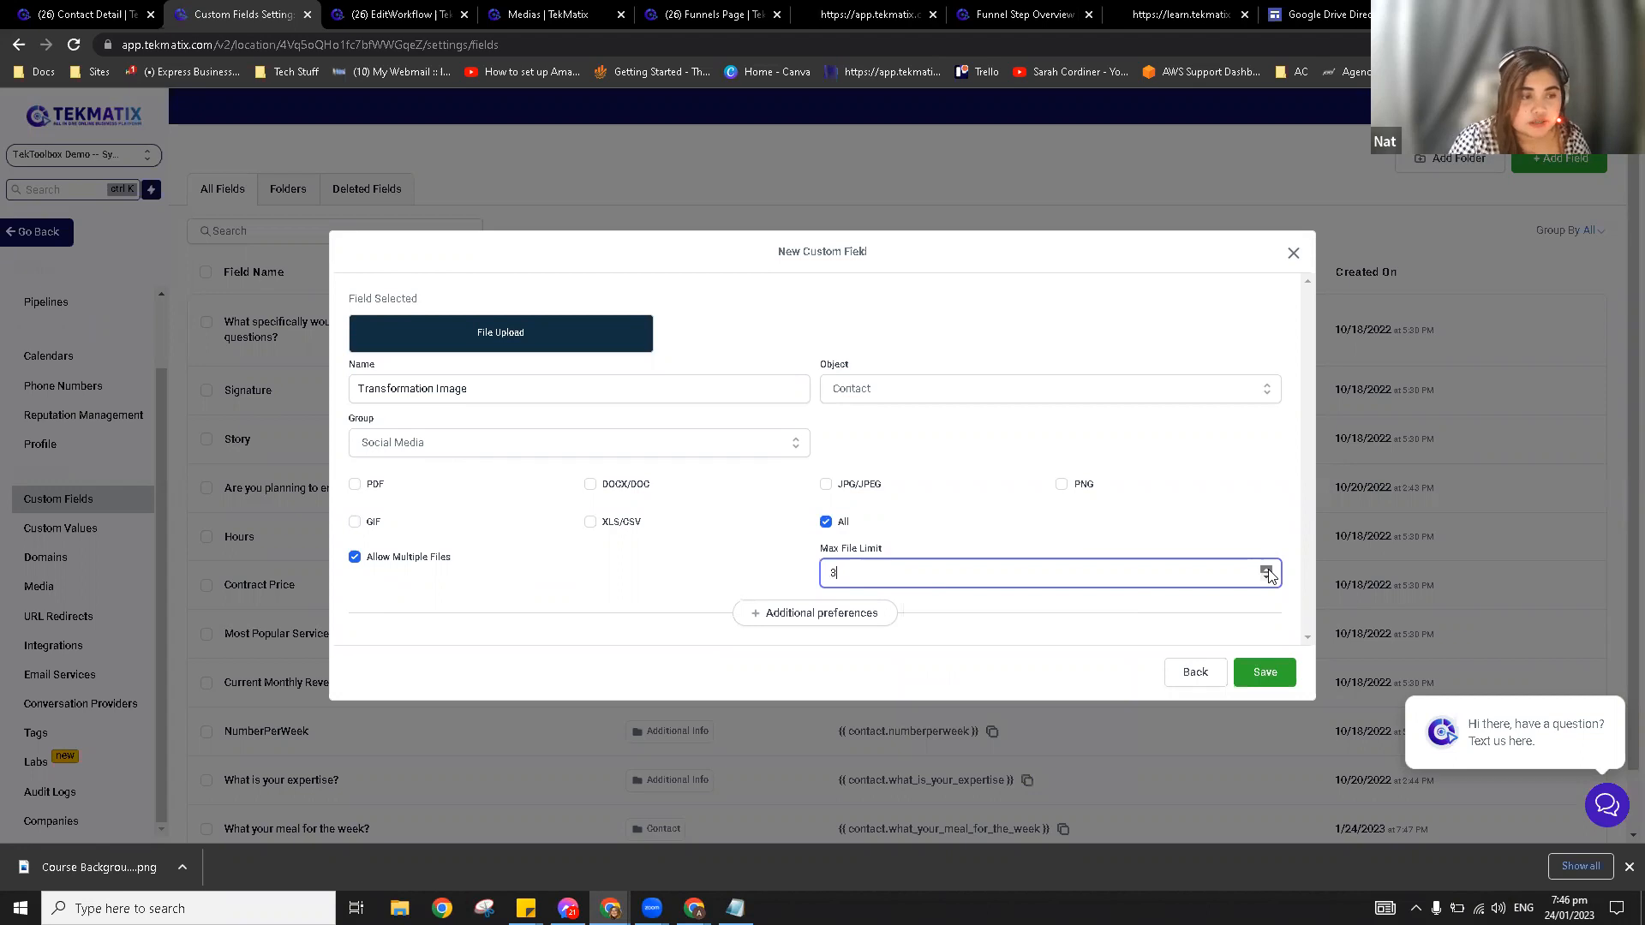
left_click(1268, 570)
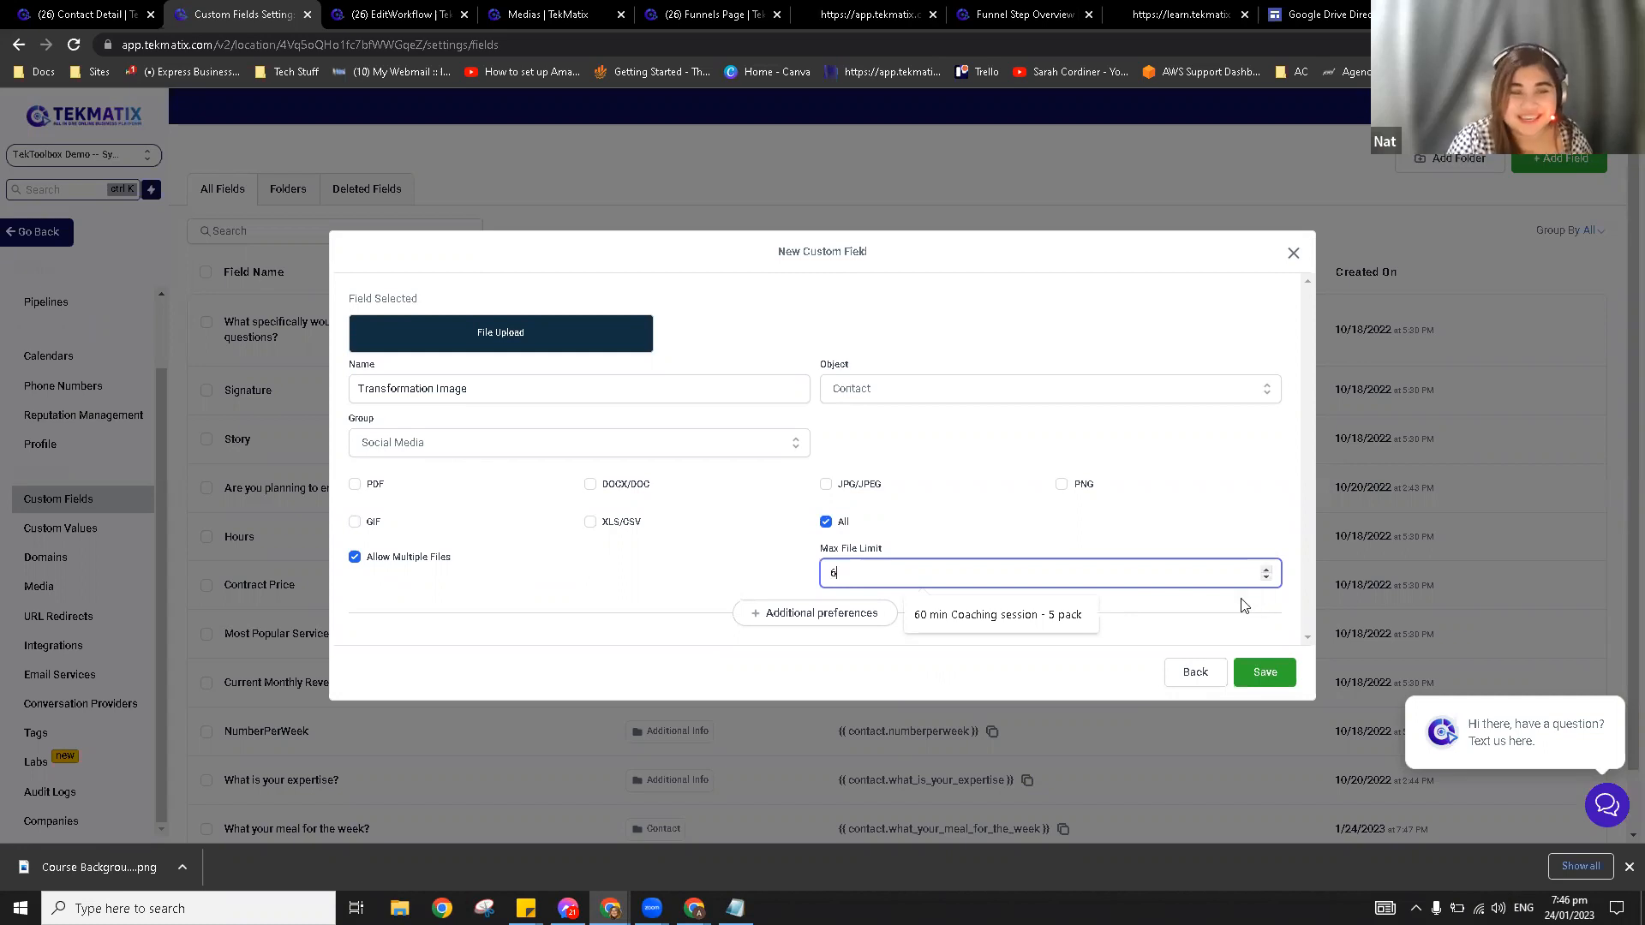
left_click(1266, 675)
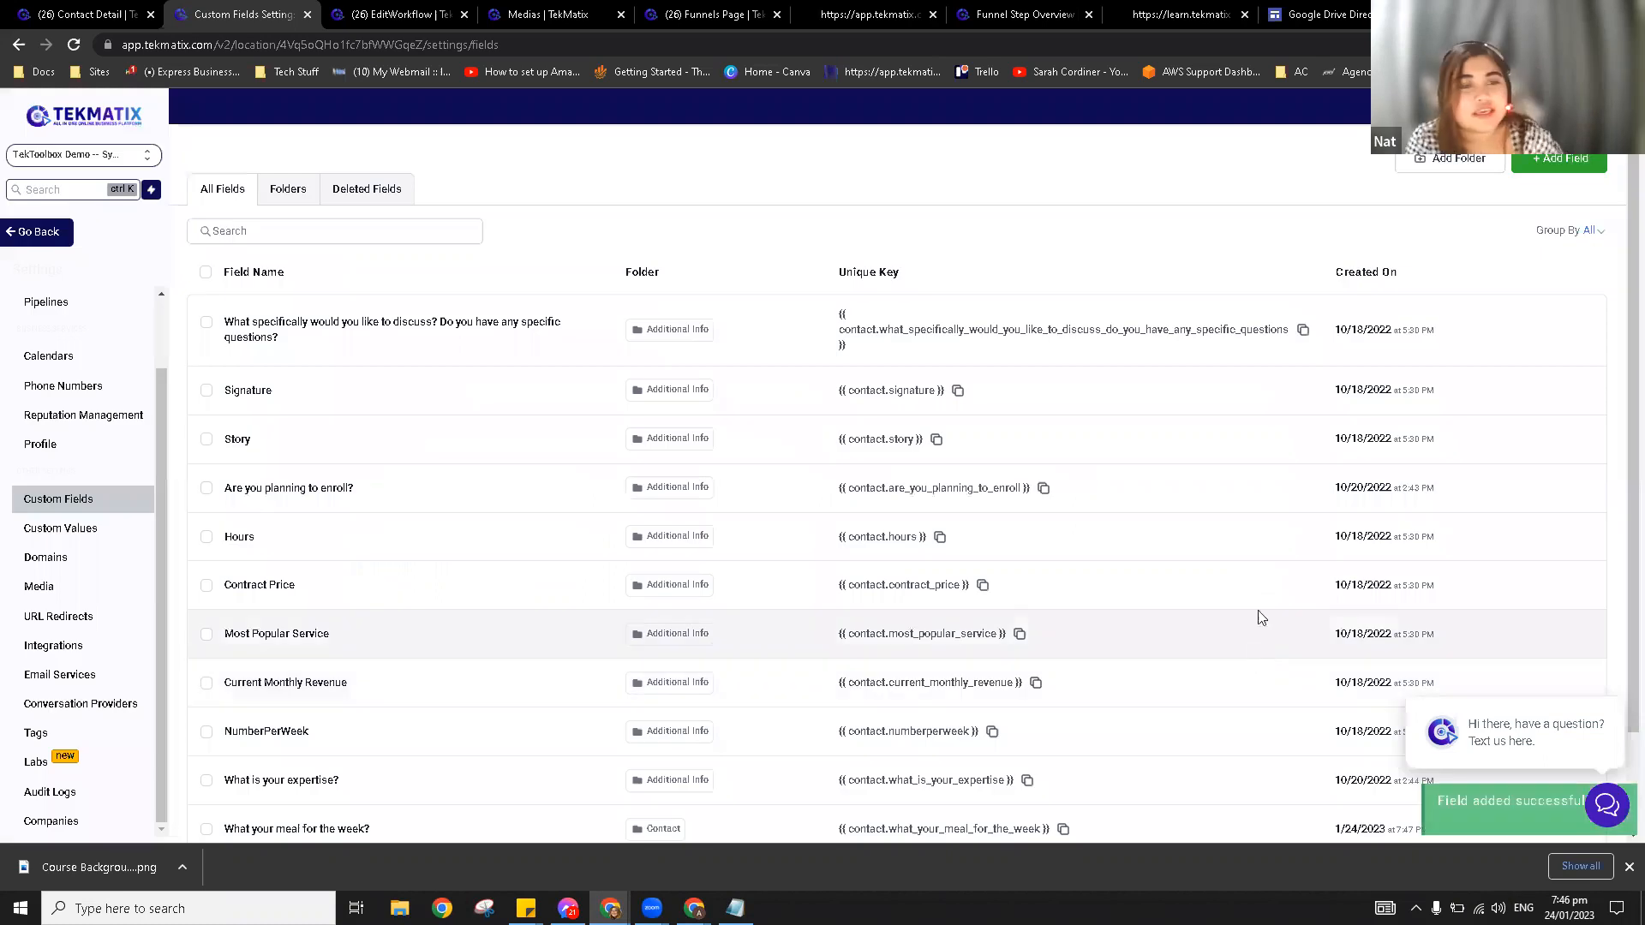
Step: Reload the test contact's detail page so the new custom fields appear
key("ctrl+Page_Up")
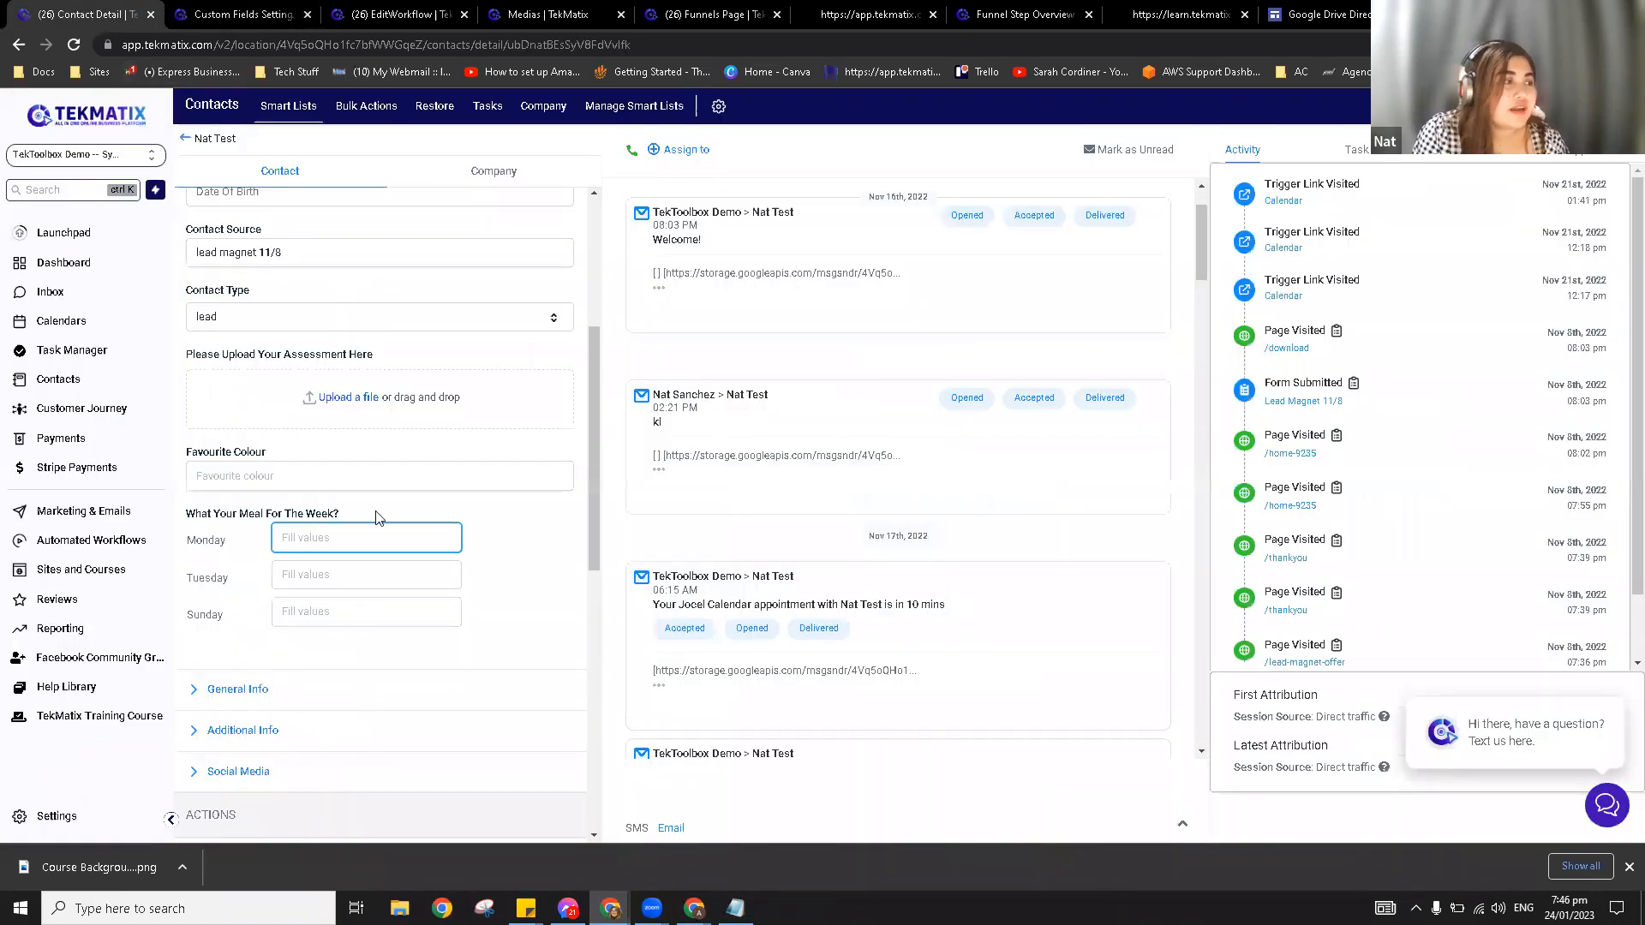
left_click(75, 53)
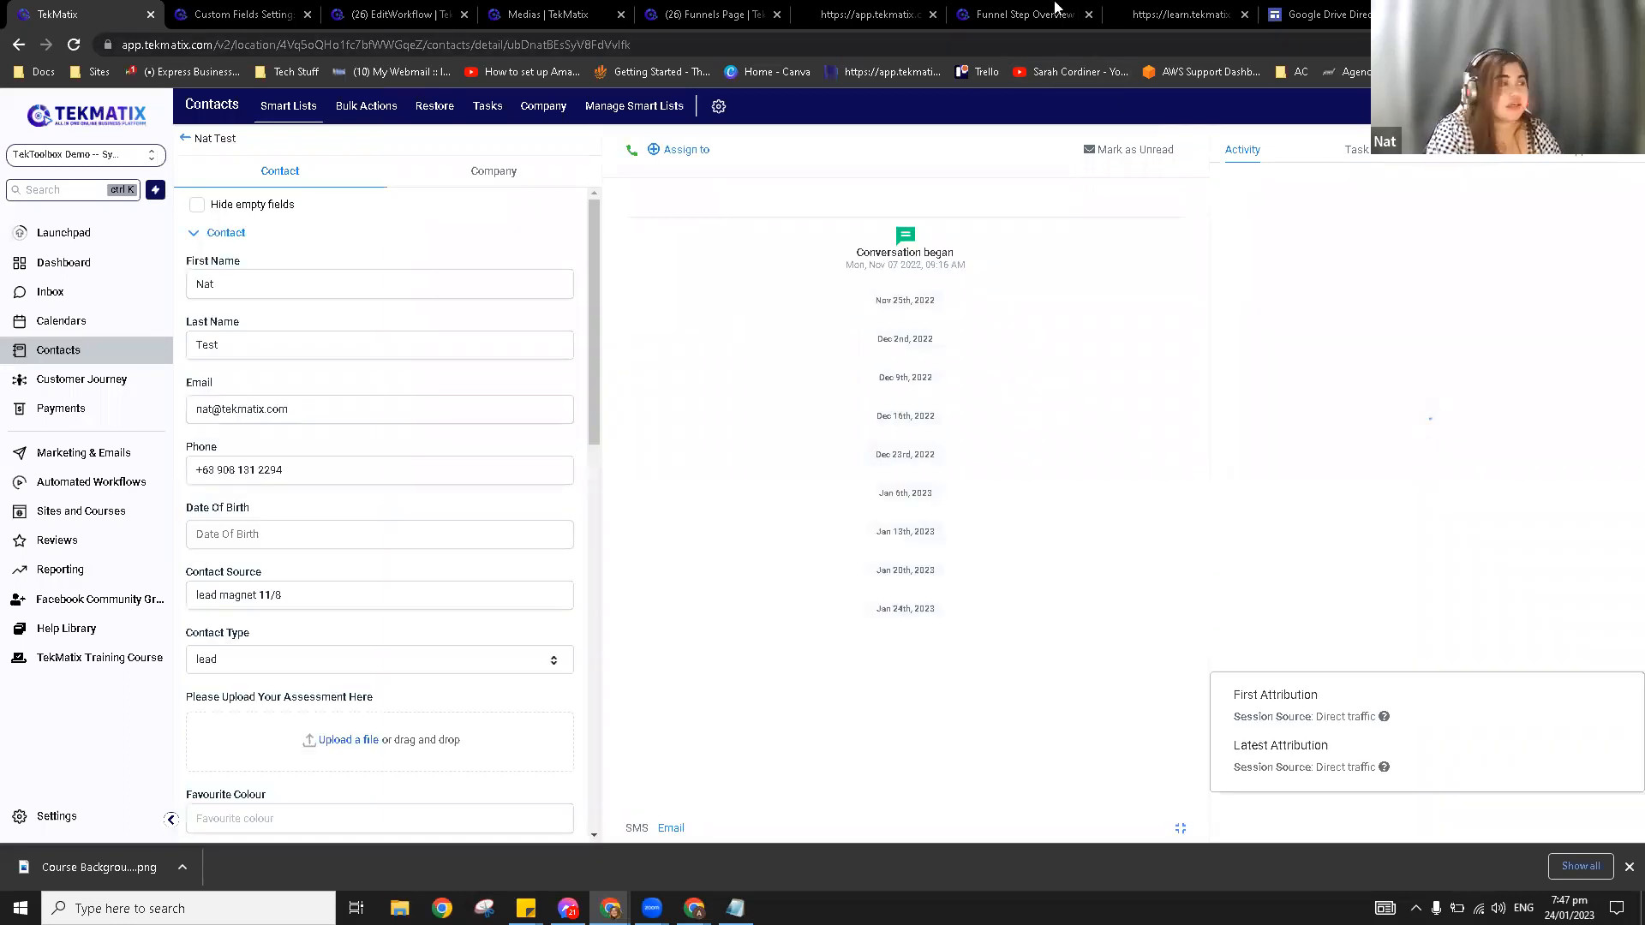
Step: Draft a File Upload field with Allow Multiple Files ticked, then discard it unsaved
left_click(231, 12)
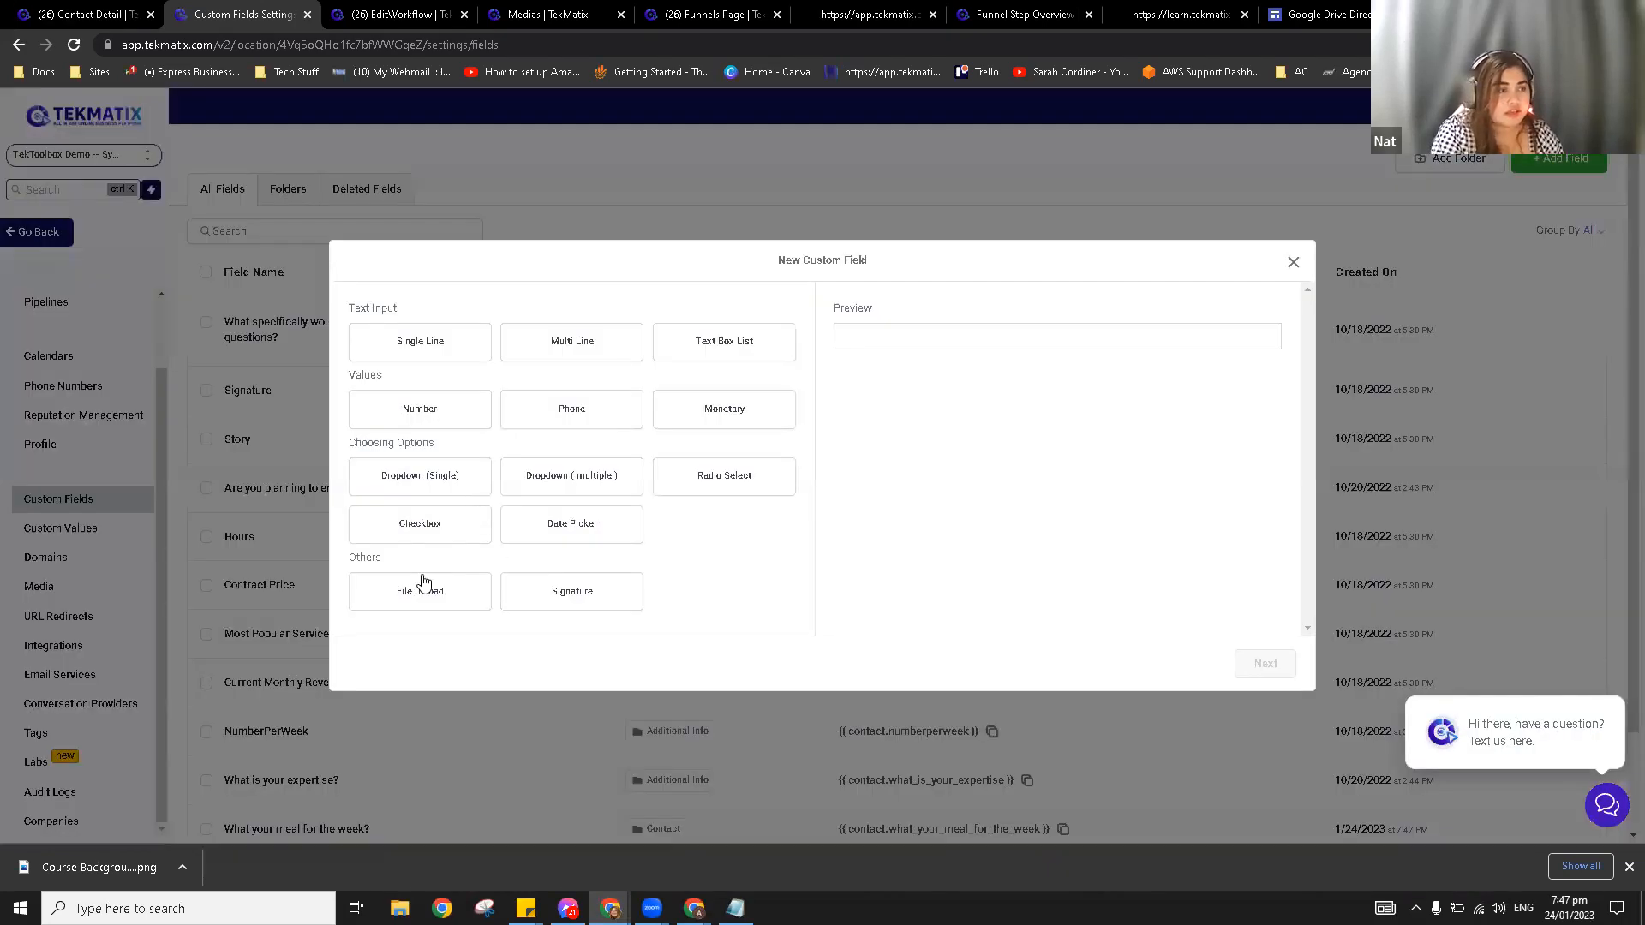
left_click(419, 591)
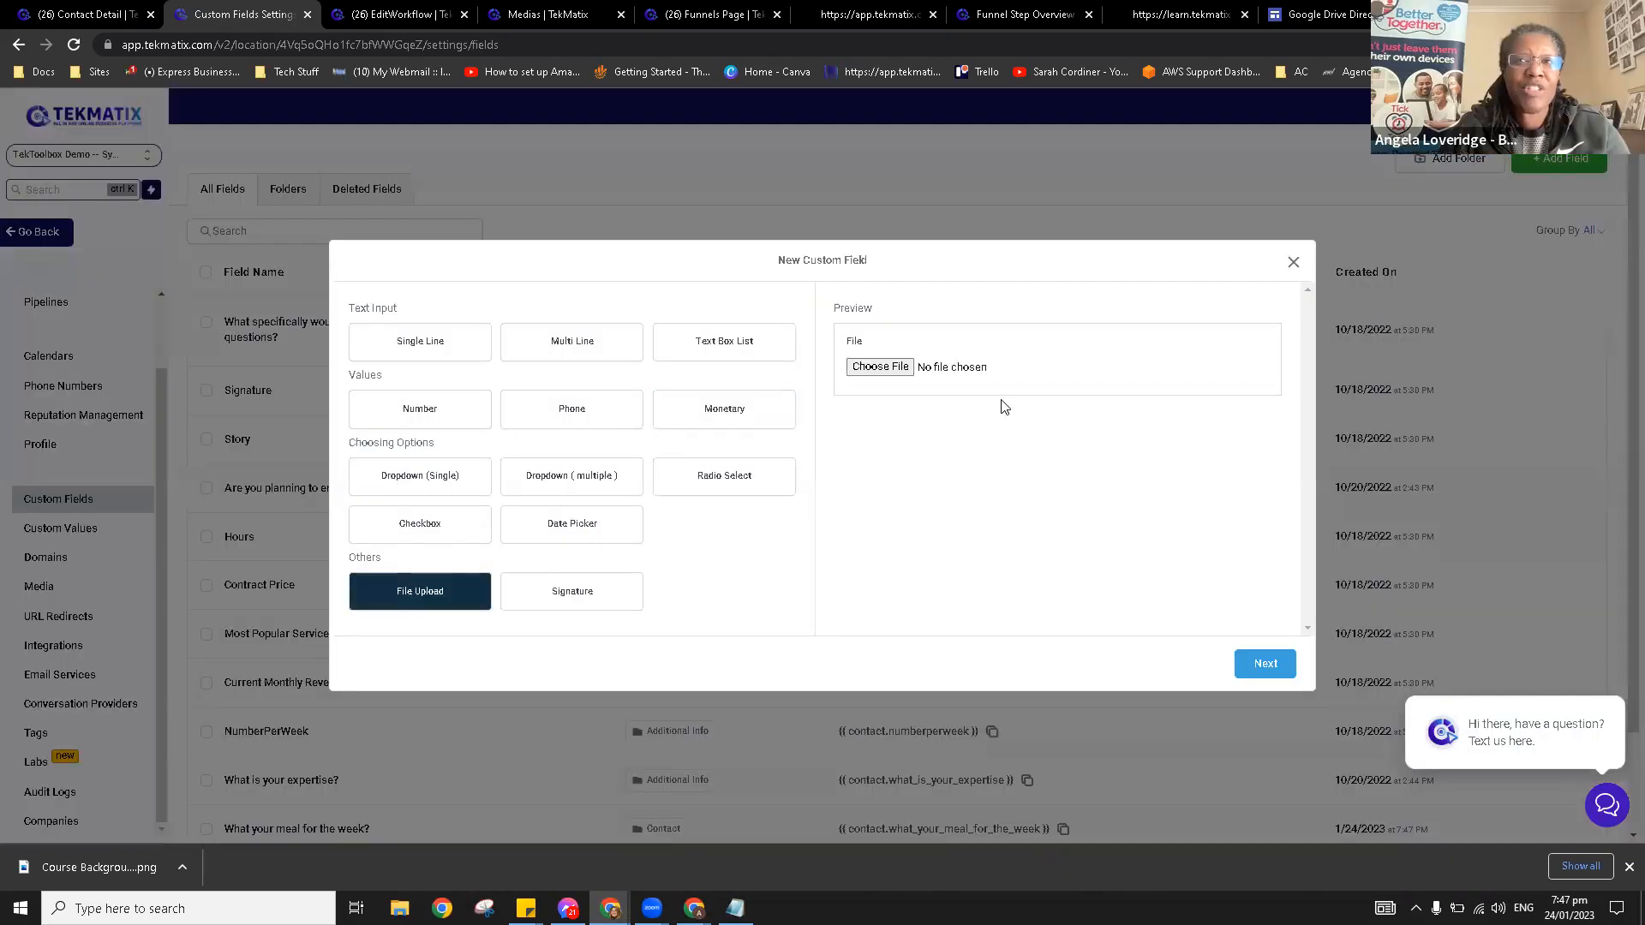
left_click(1264, 664)
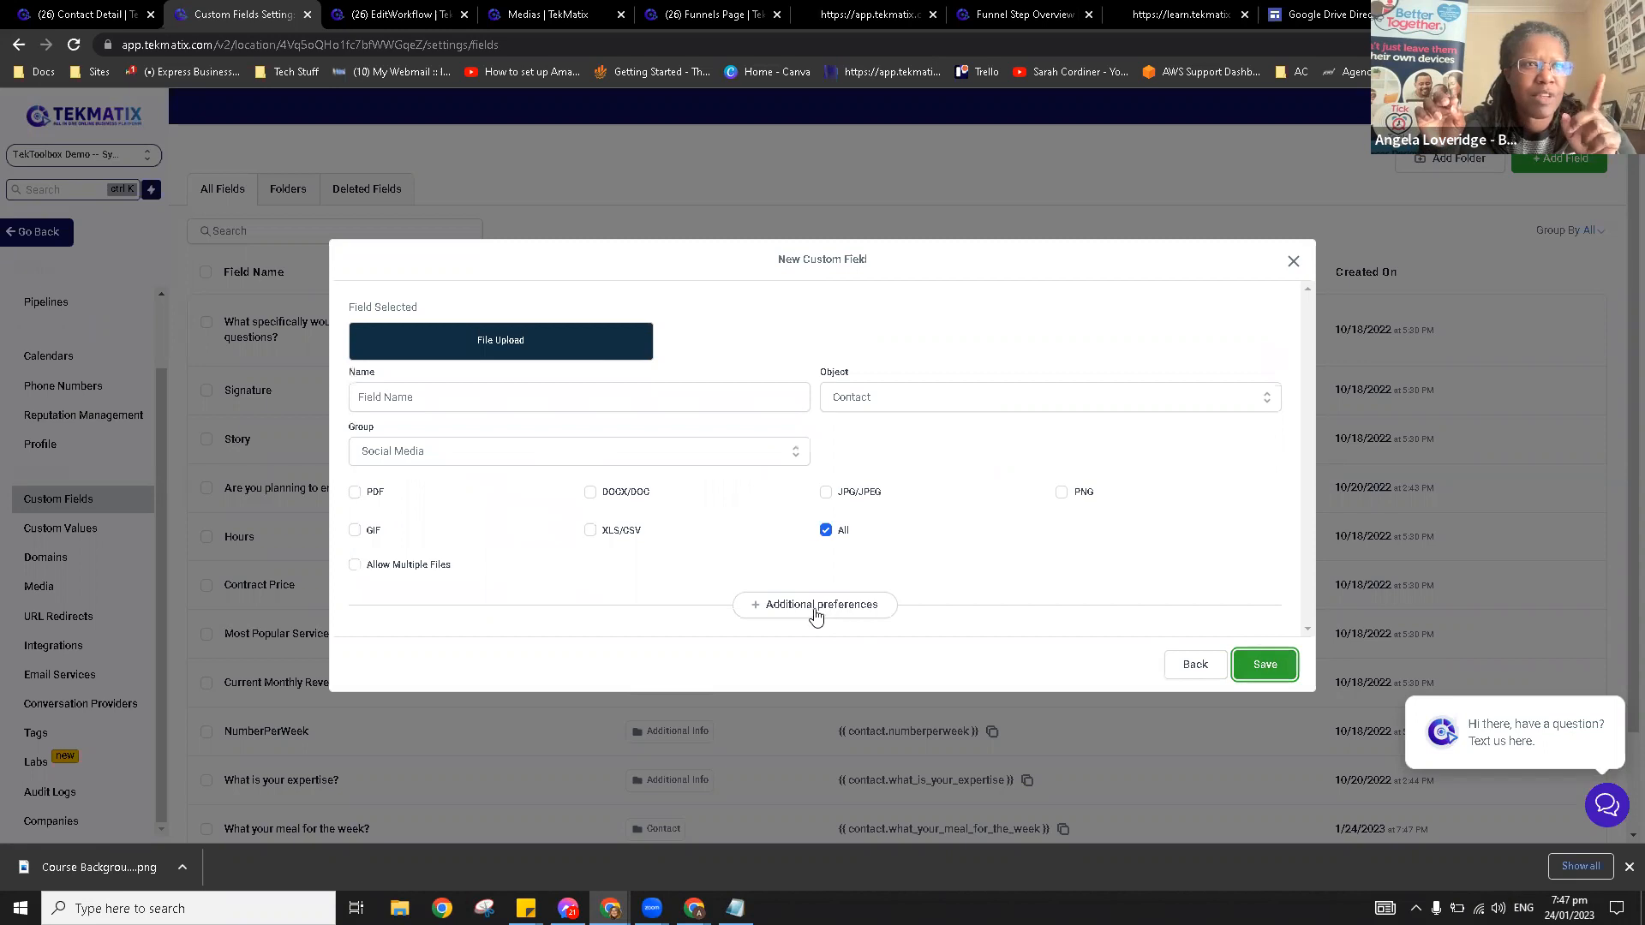
left_click(397, 567)
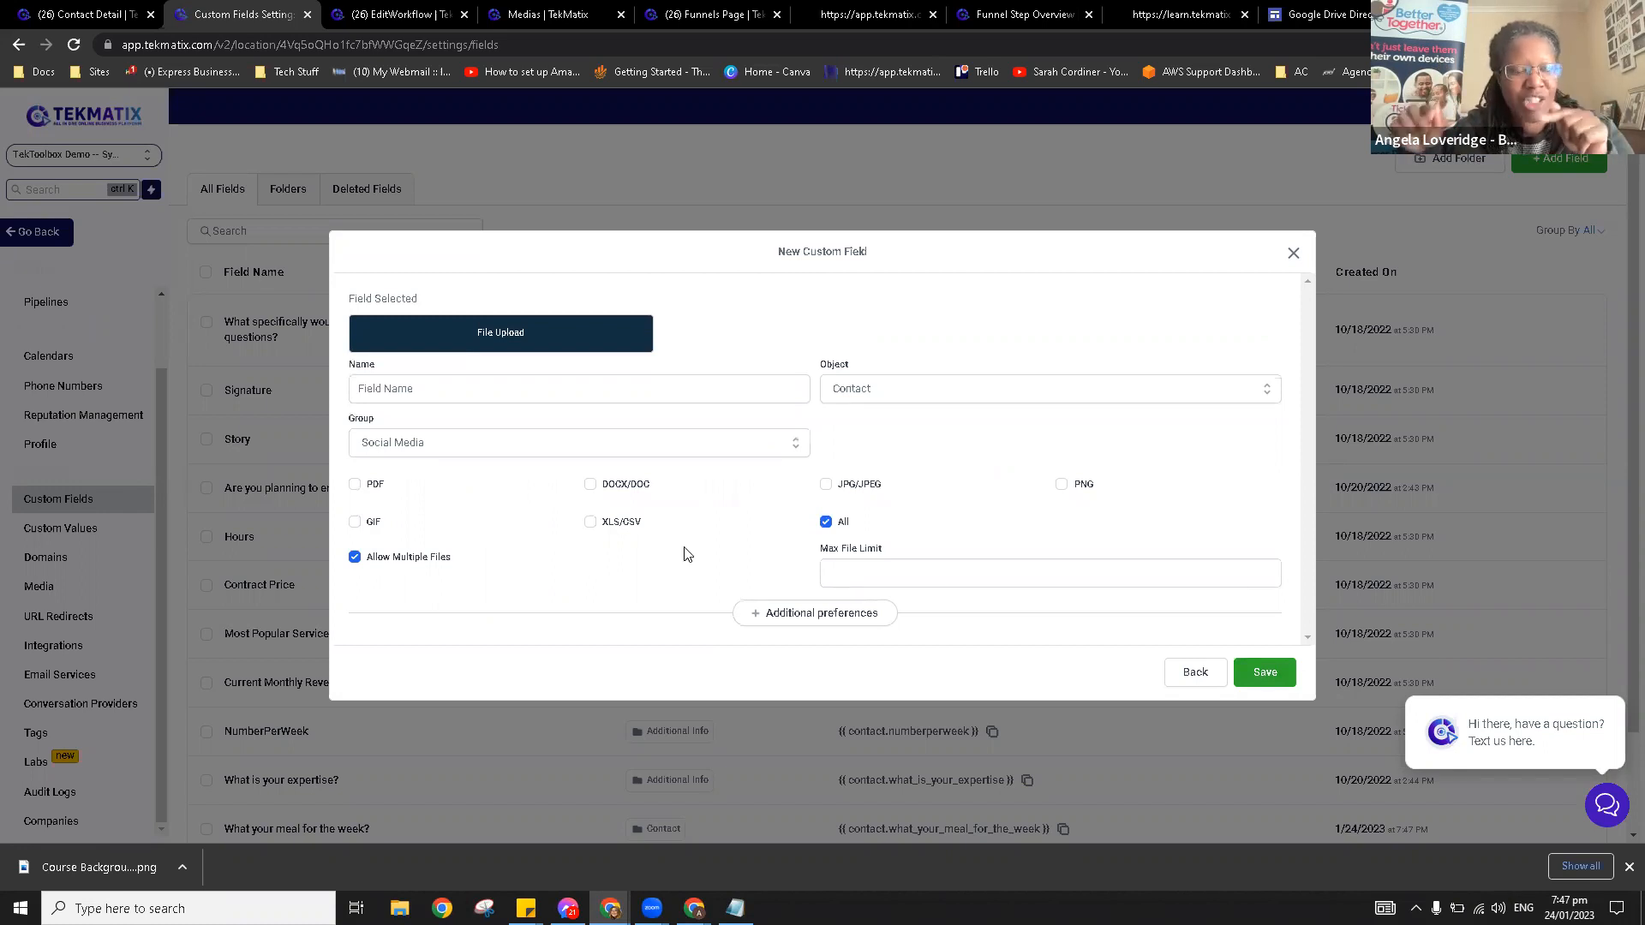
left_click(1293, 254)
Step: Check the contact record, then reopen and close the New Custom Field form
left_click(81, 7)
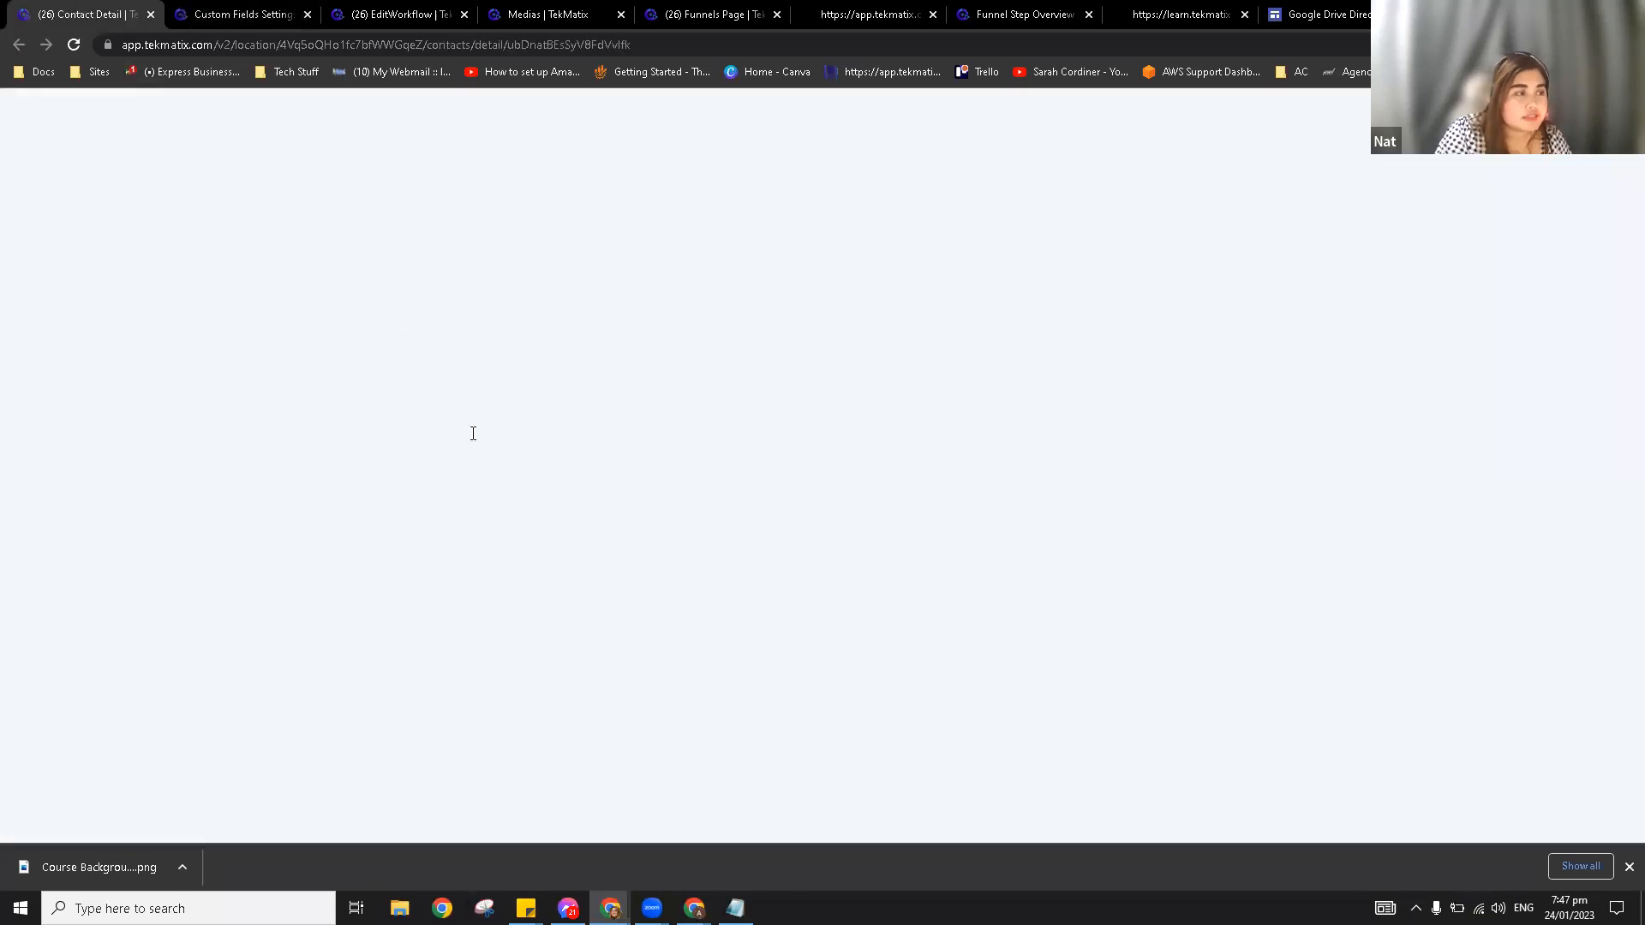
scroll(446, 588, "down", 5)
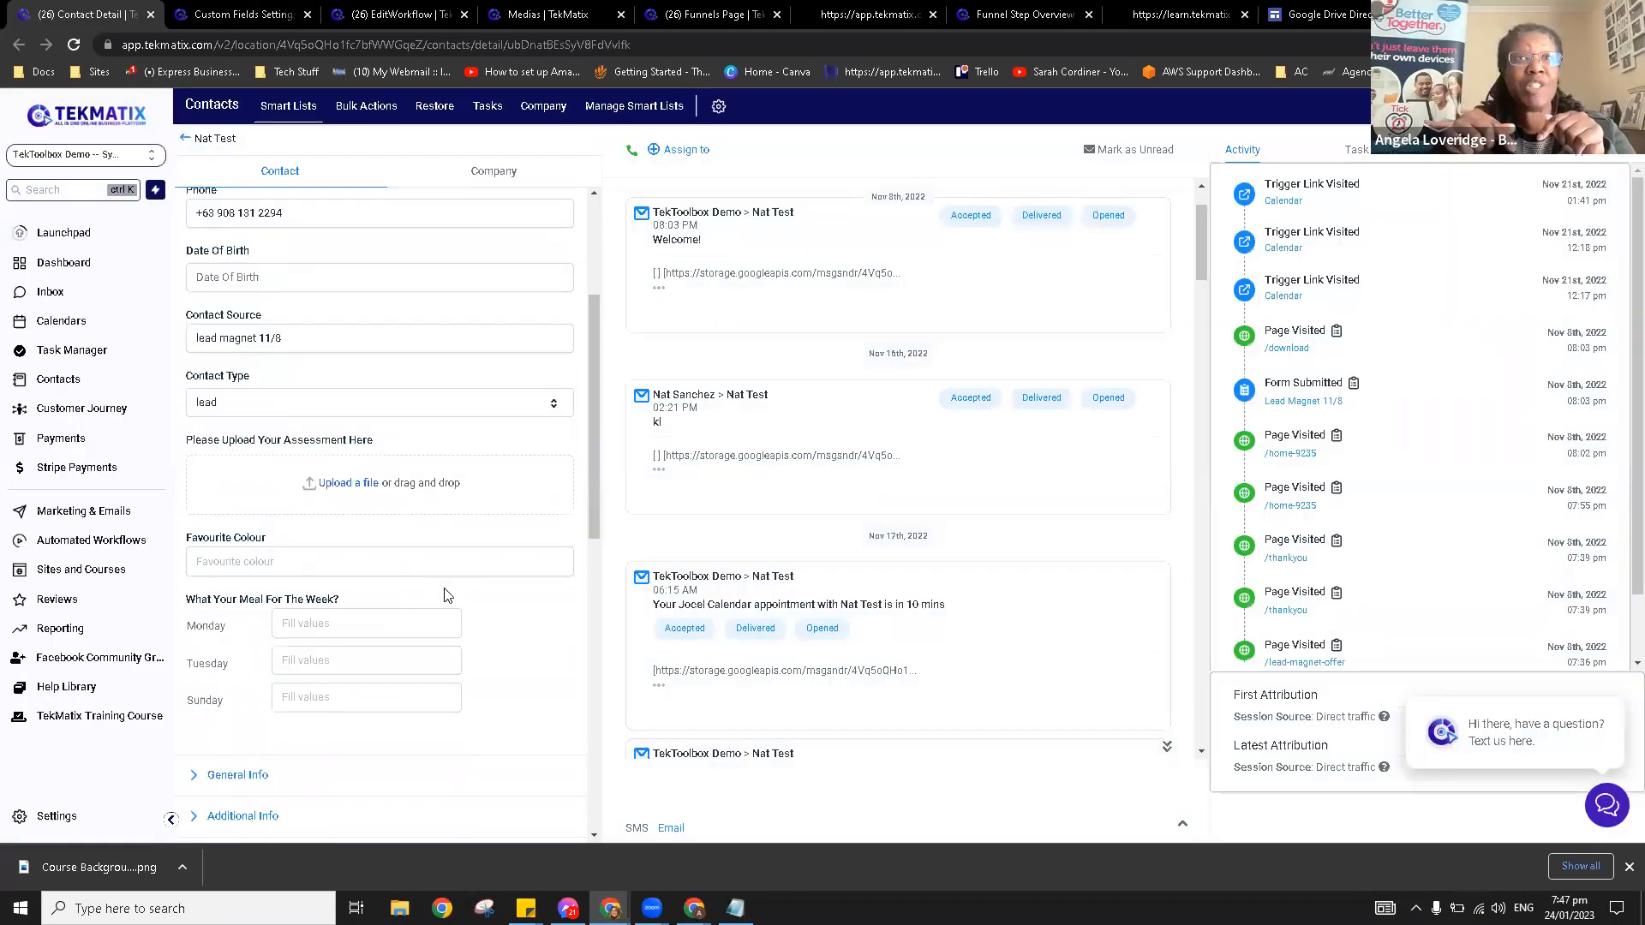
left_click(285, 14)
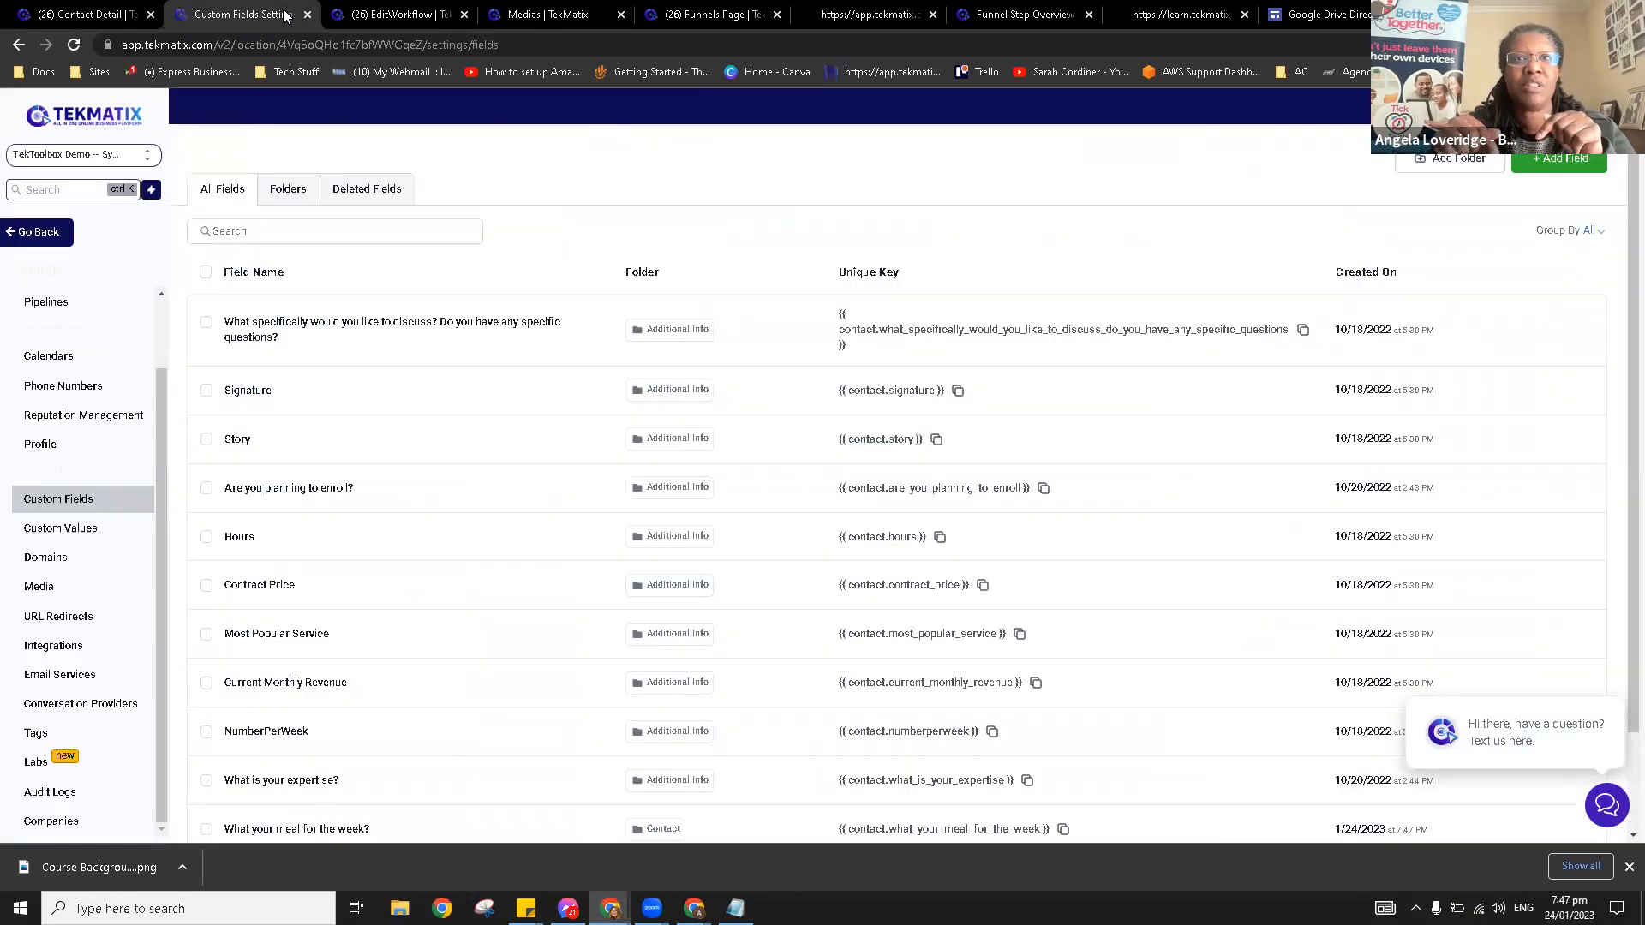
left_click(1558, 159)
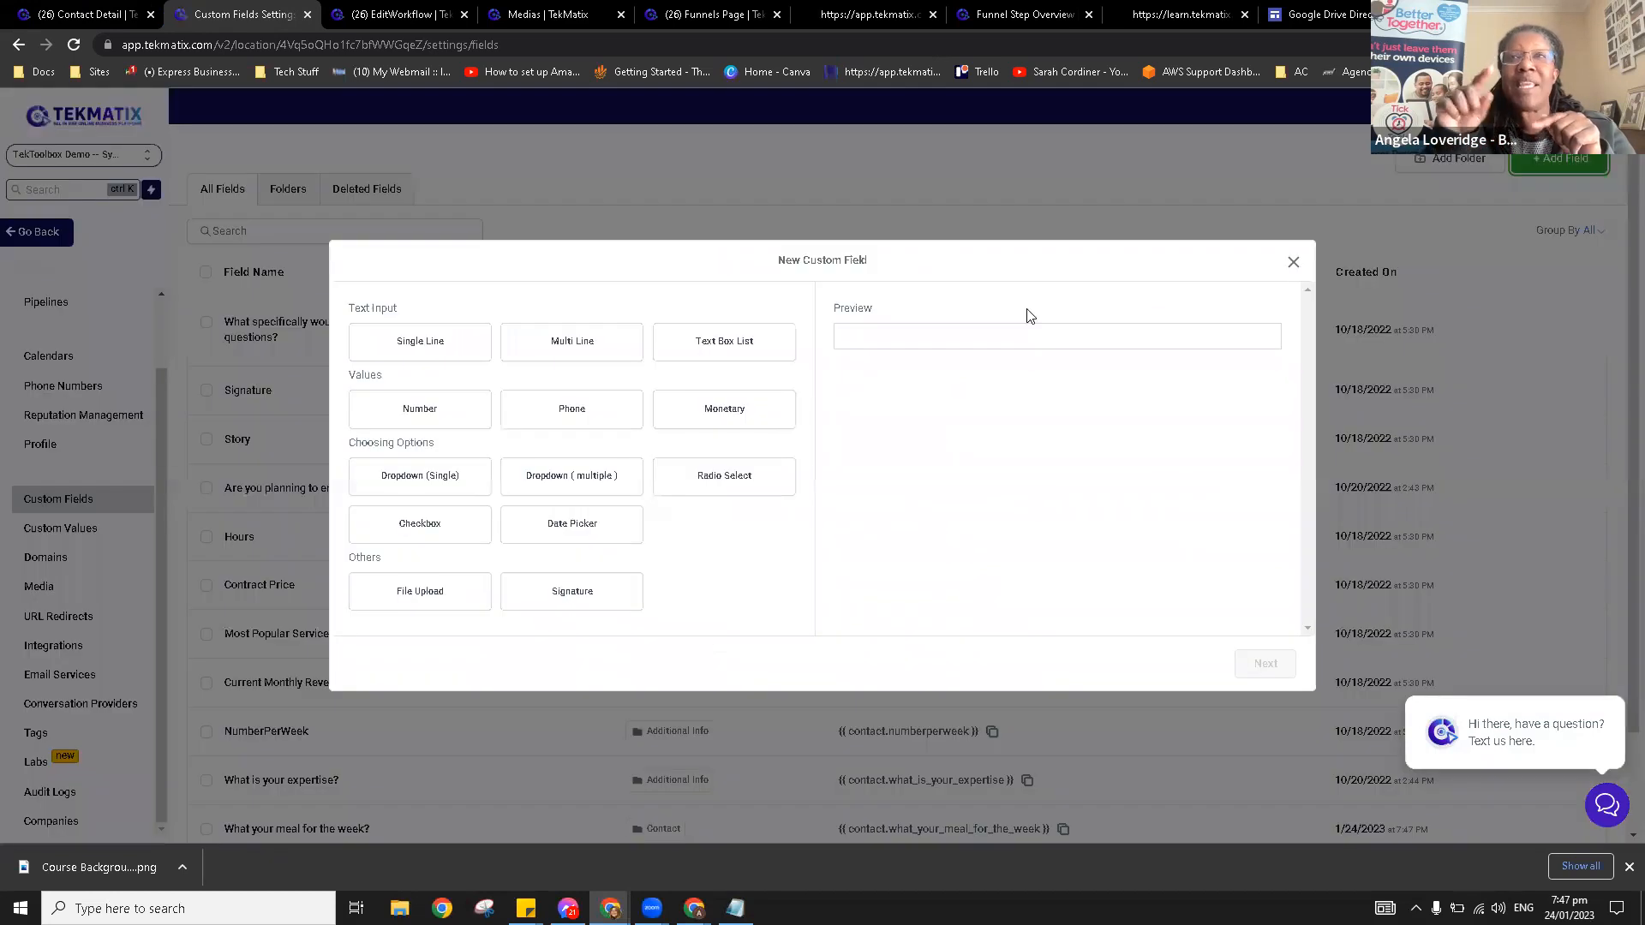
left_click(1293, 261)
Step: Reopen the New Custom Field dialog, then switch to the Medias library page
left_click(1540, 164)
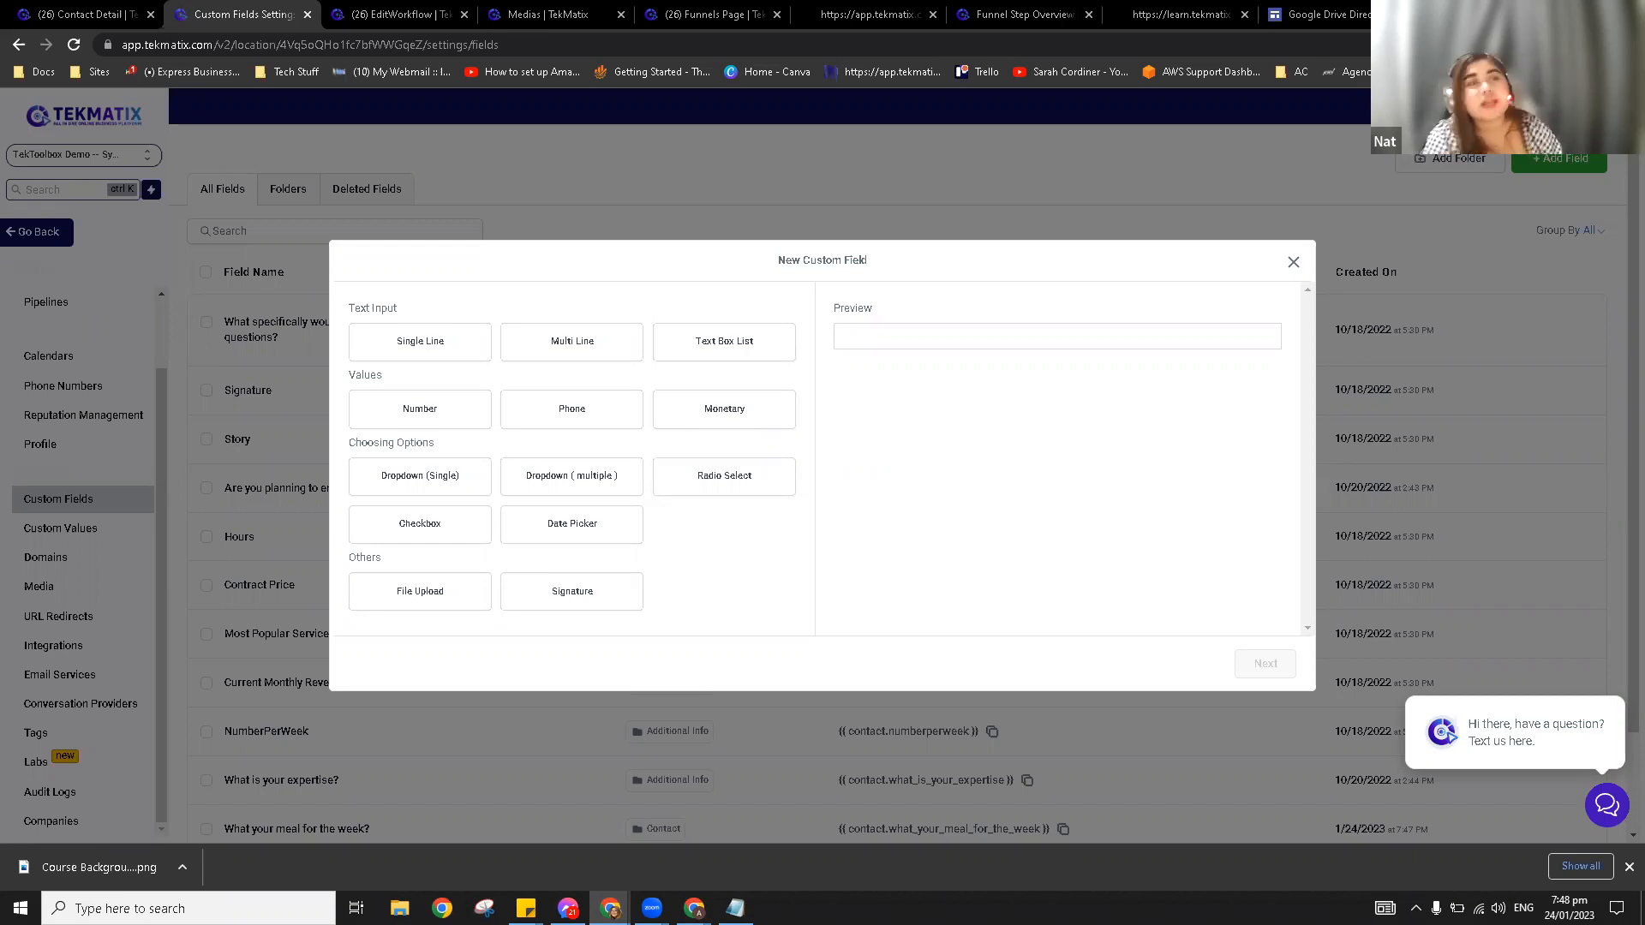
left_click(542, 12)
Step: Go from the workflow editor back to the Workflows list and open Demo 11/22
left_click(395, 13)
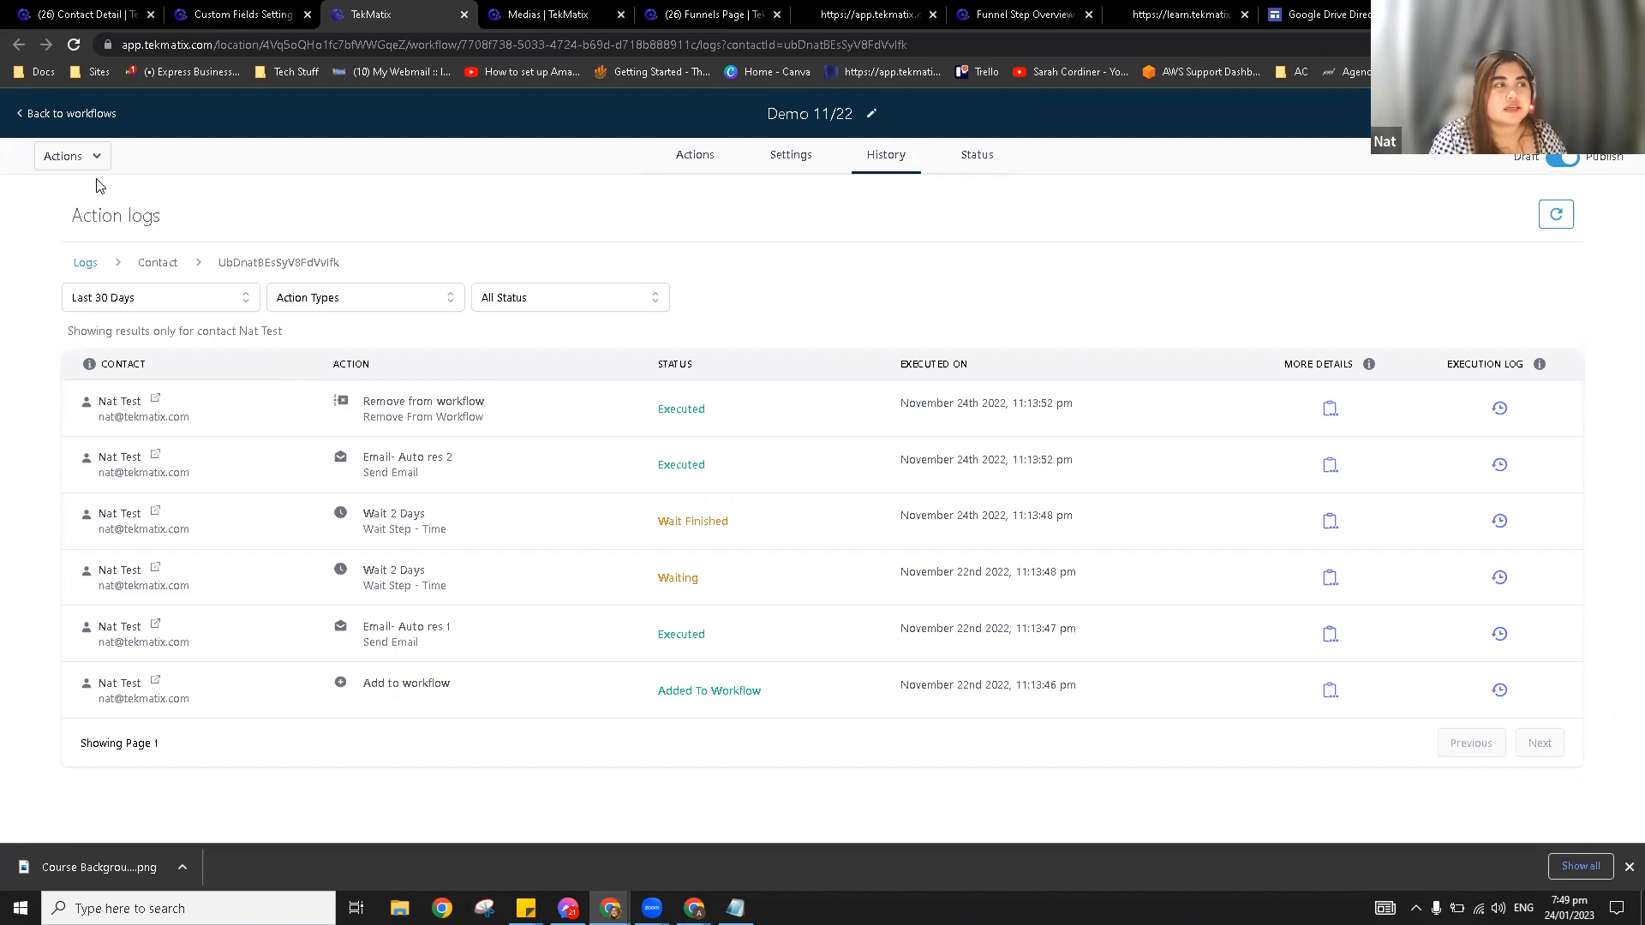
left_click(89, 114)
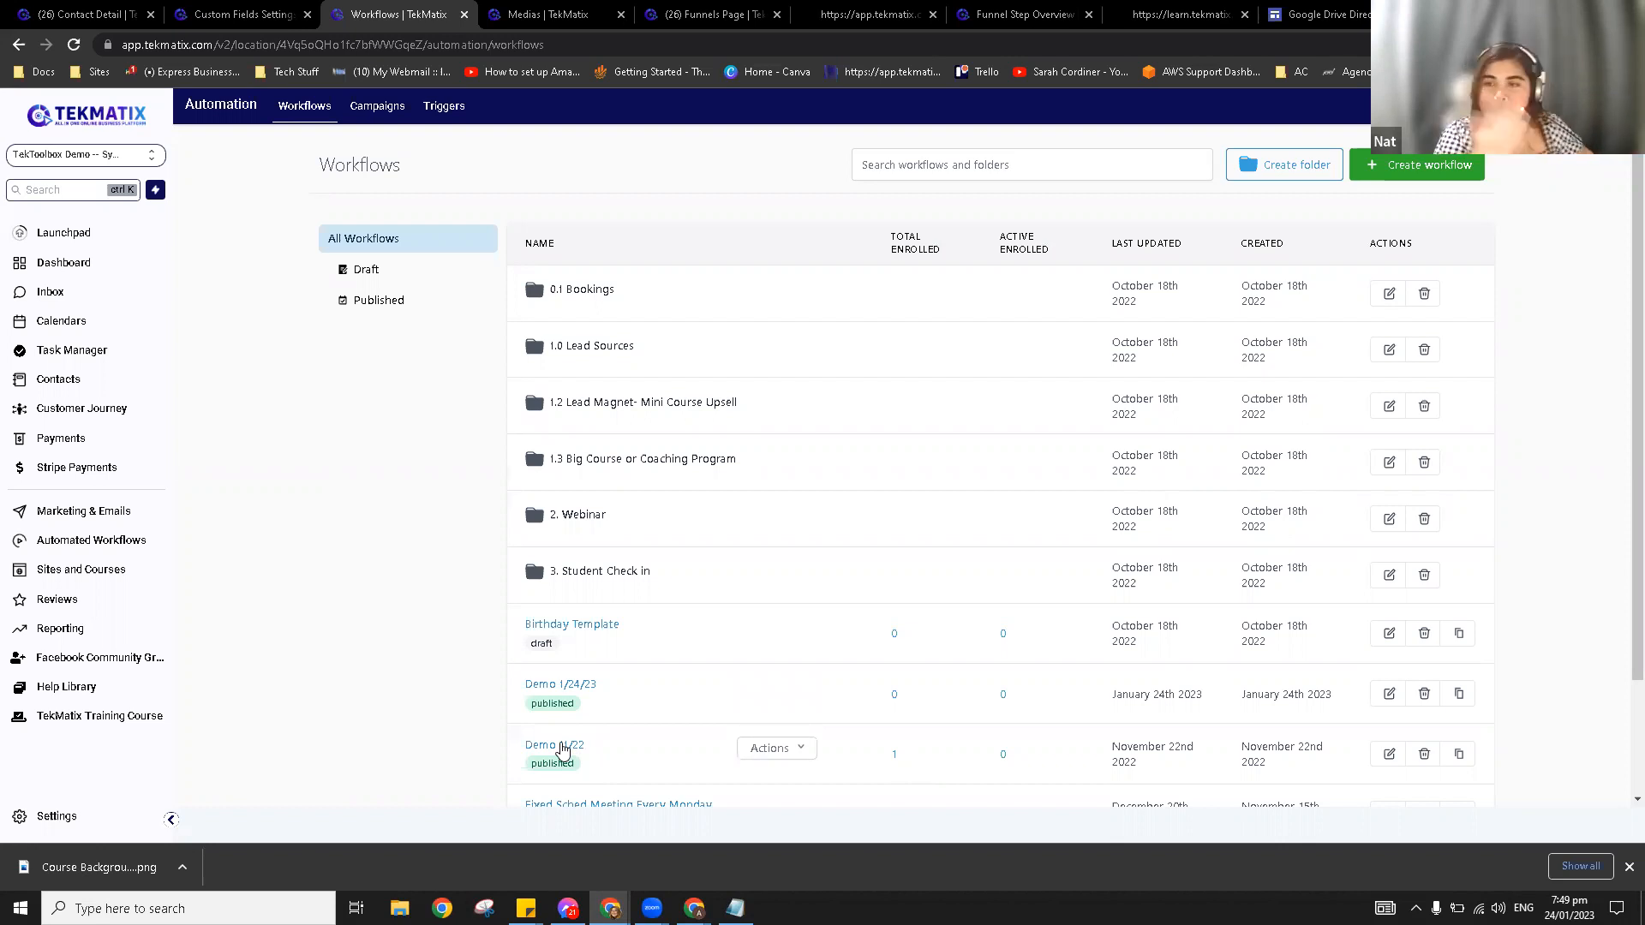
left_click(562, 748)
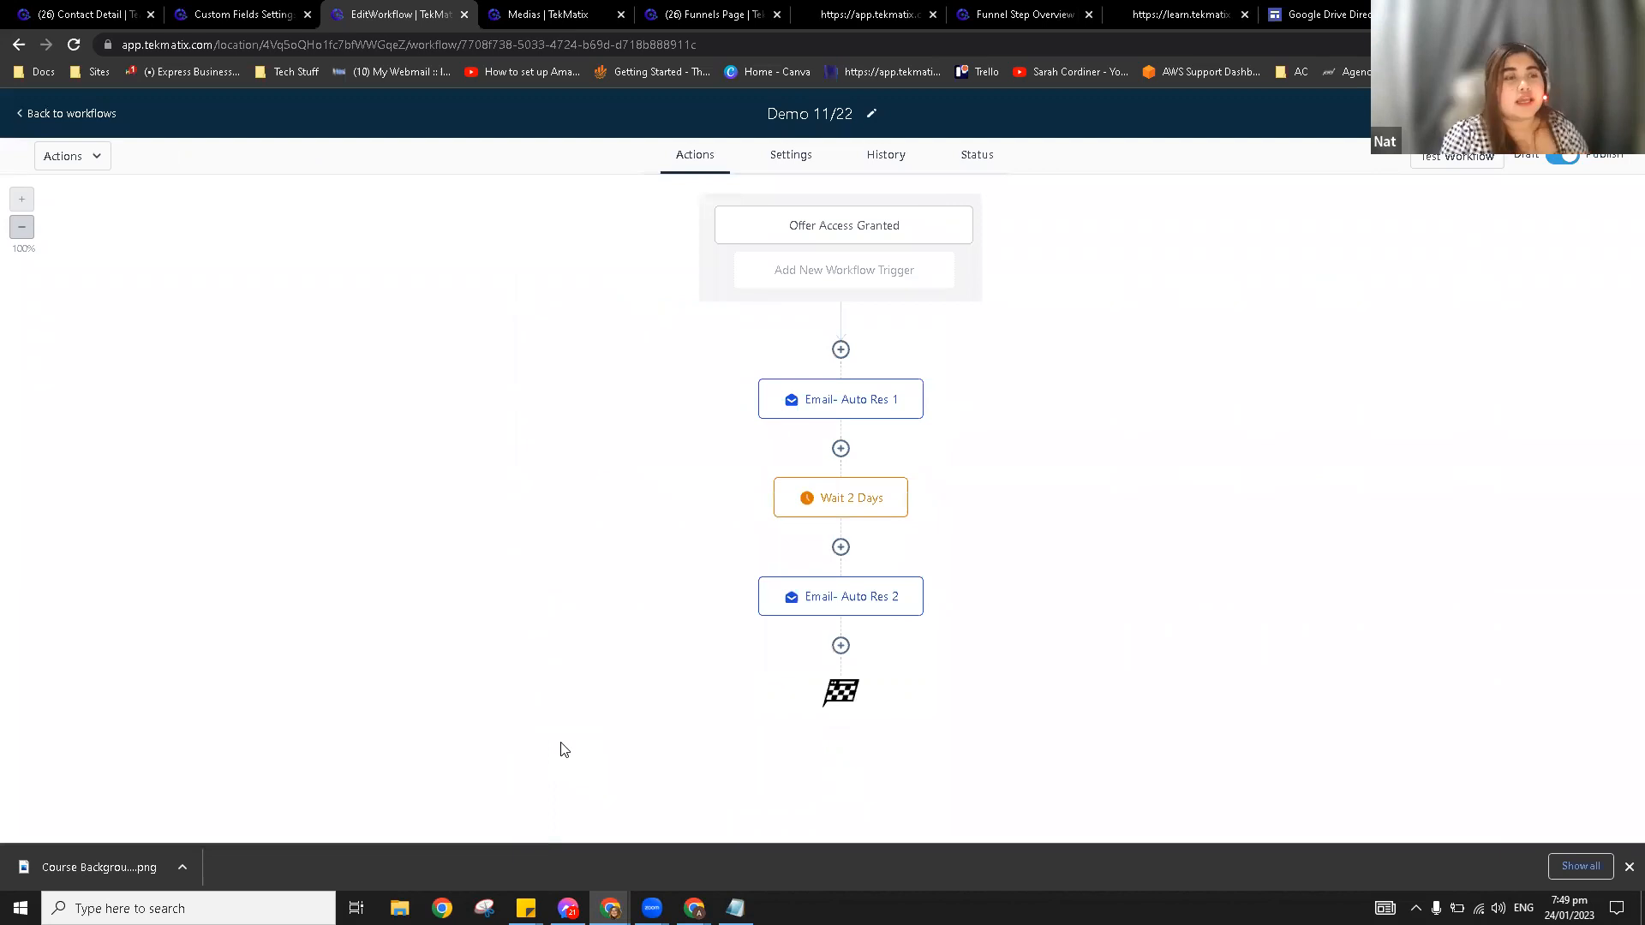
Step: Add an Add To Workflow action after Email- Auto Res 2 targeting Demo 1/24/23, and save it
left_click(840, 646)
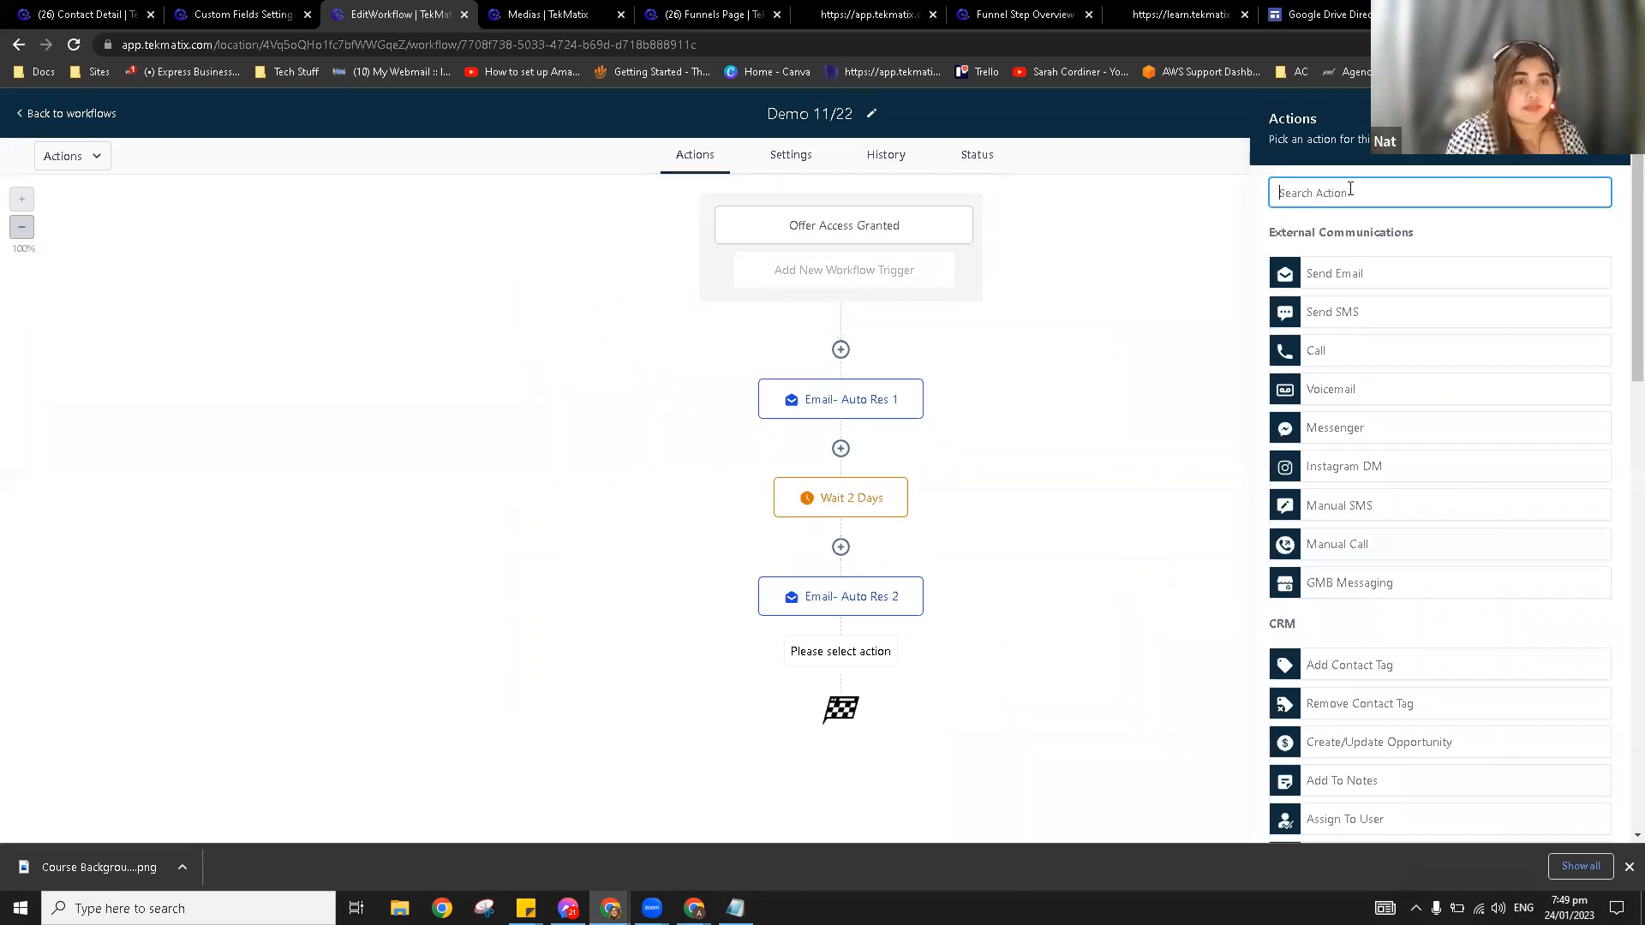
type("work")
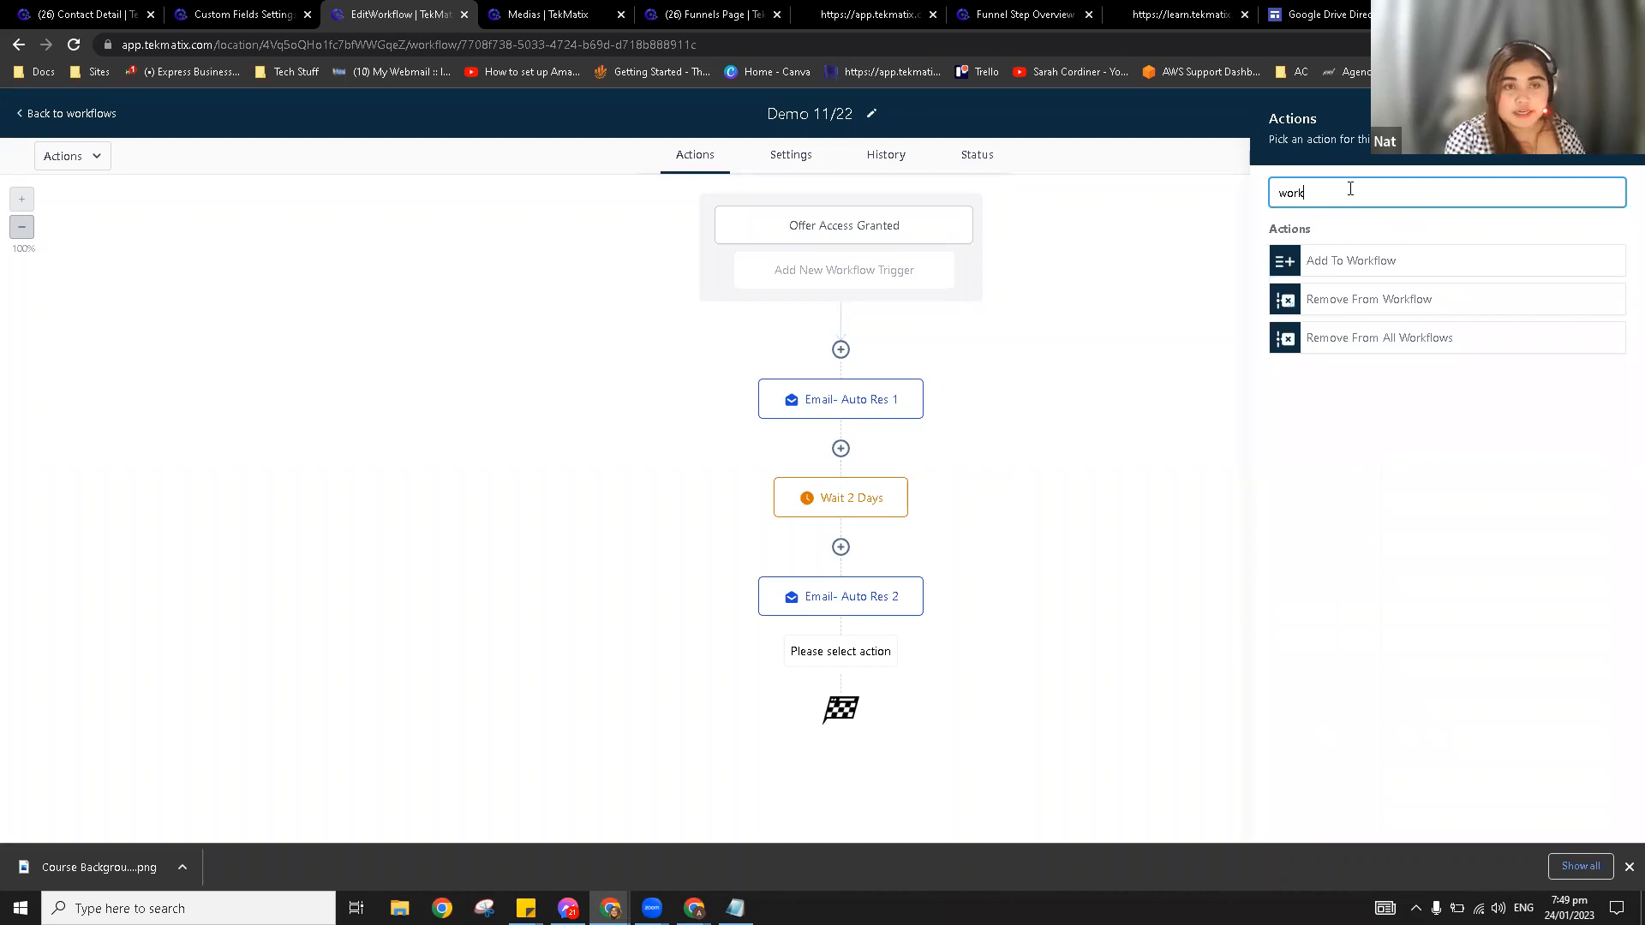
left_click(1332, 267)
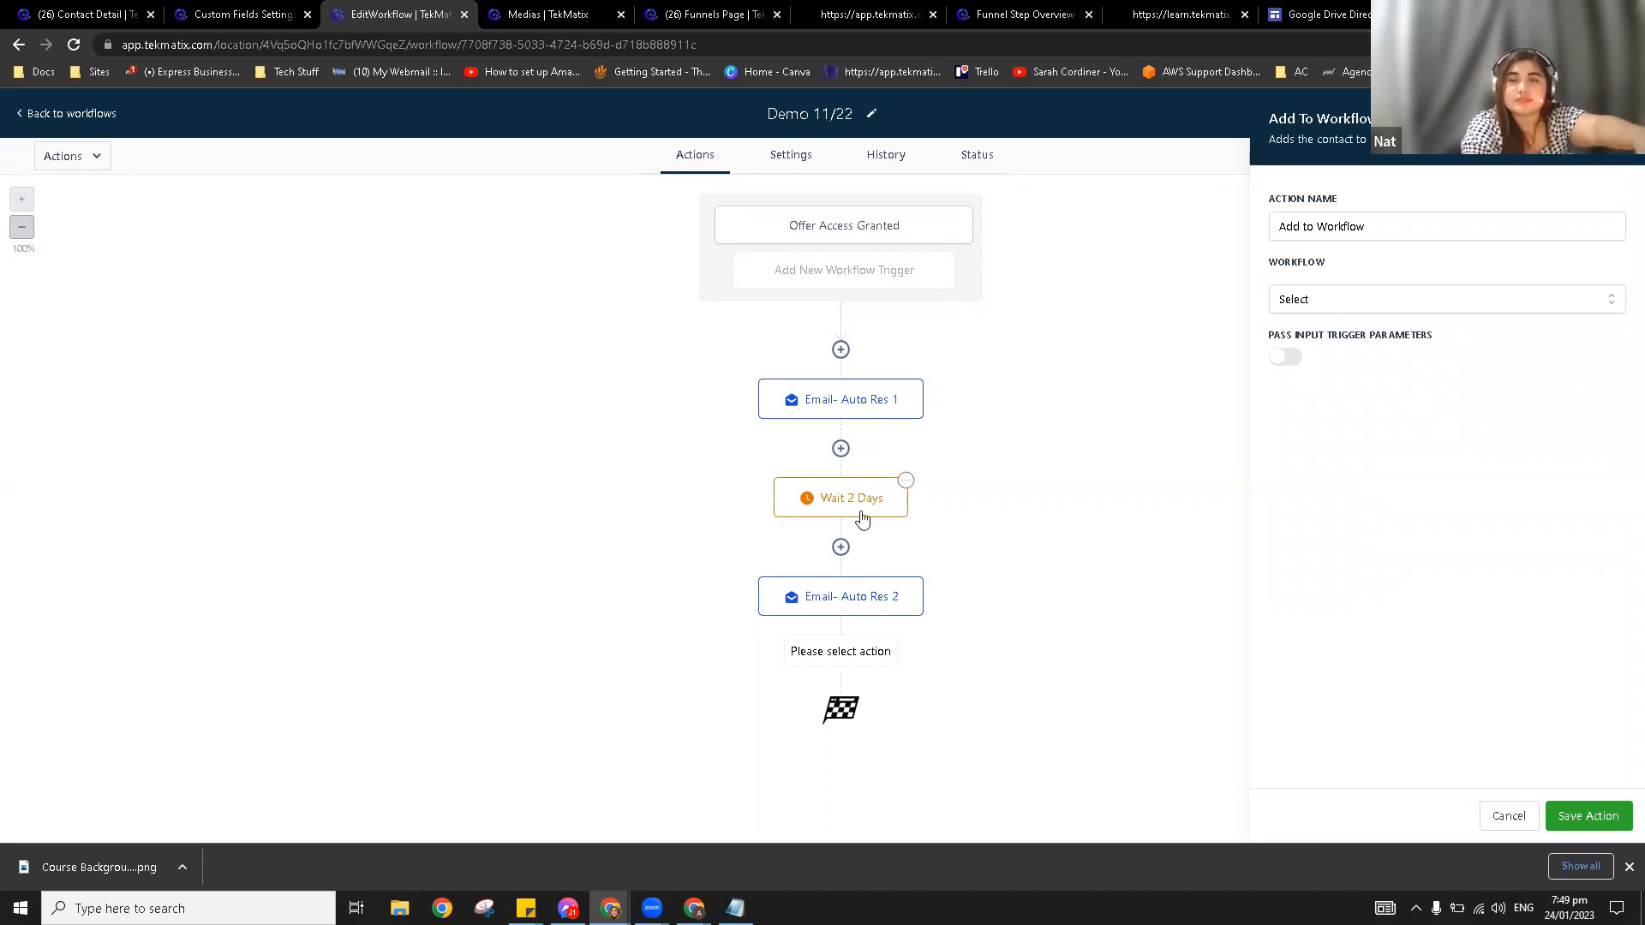
left_click(1309, 312)
scroll(1391, 478, "down", 1)
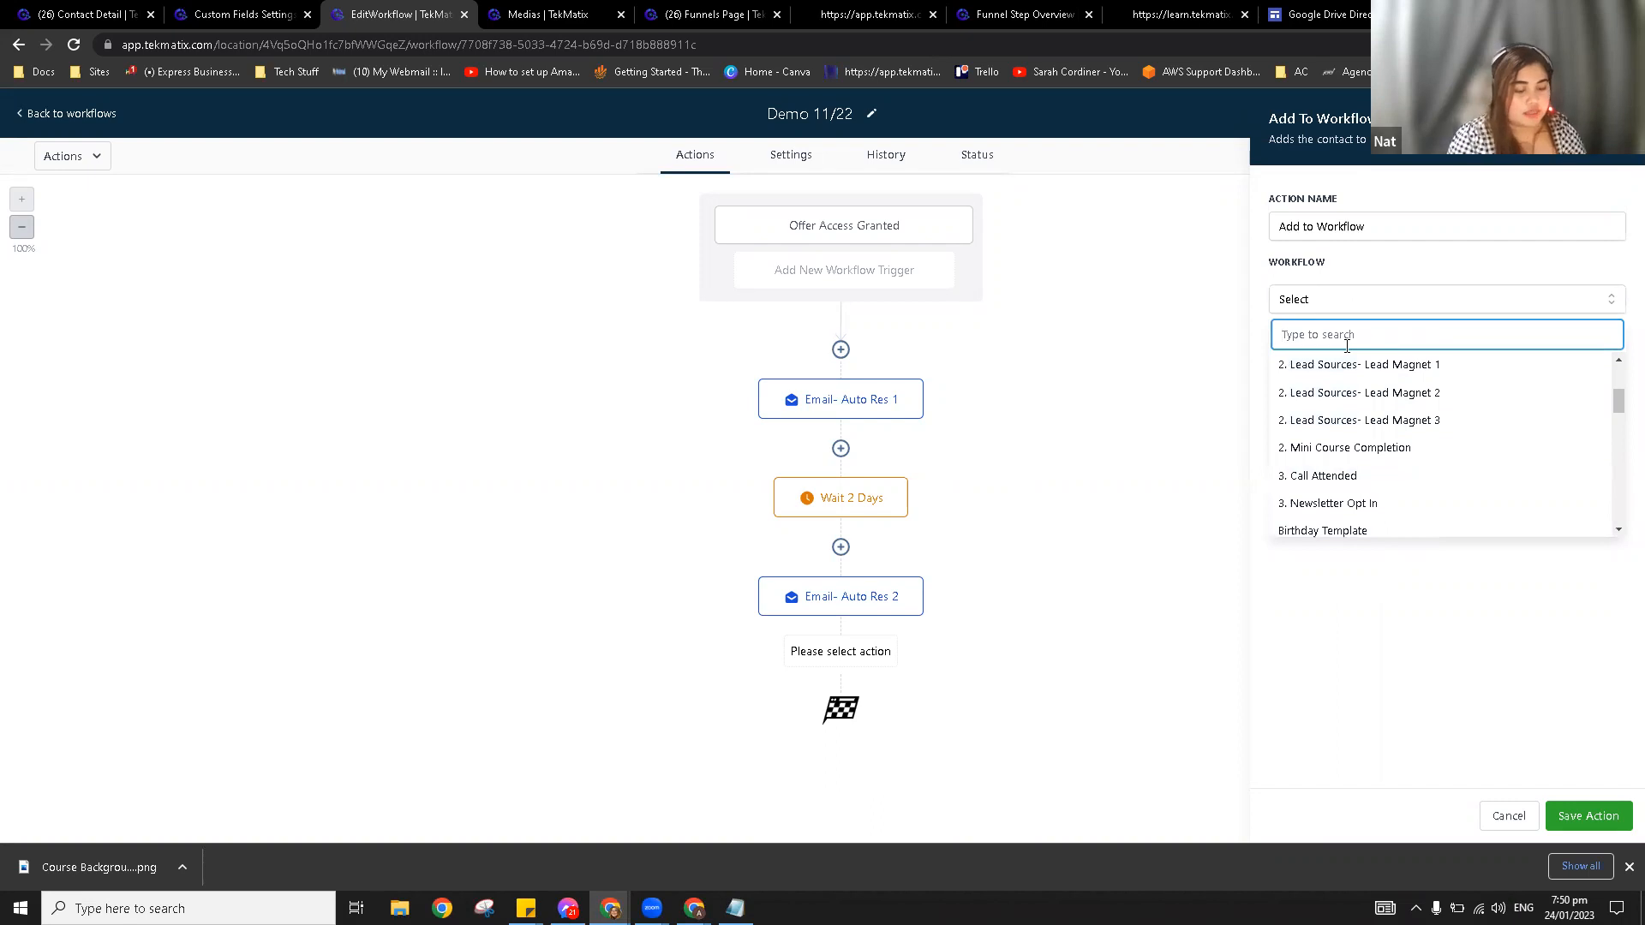
type("1/2")
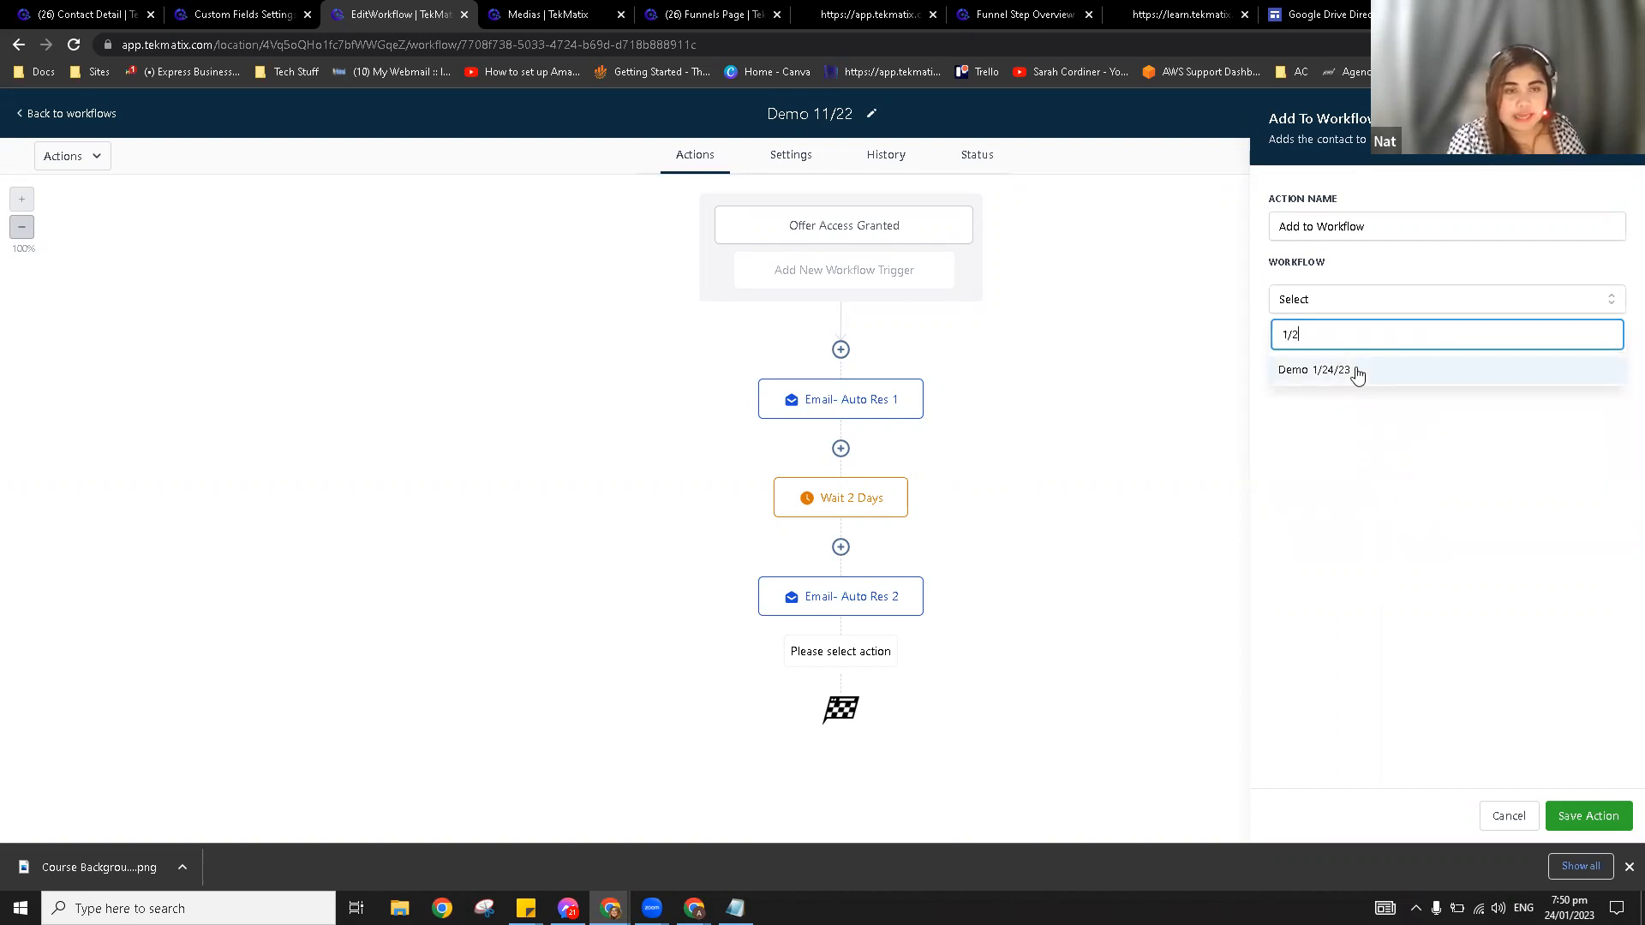
left_click(1354, 370)
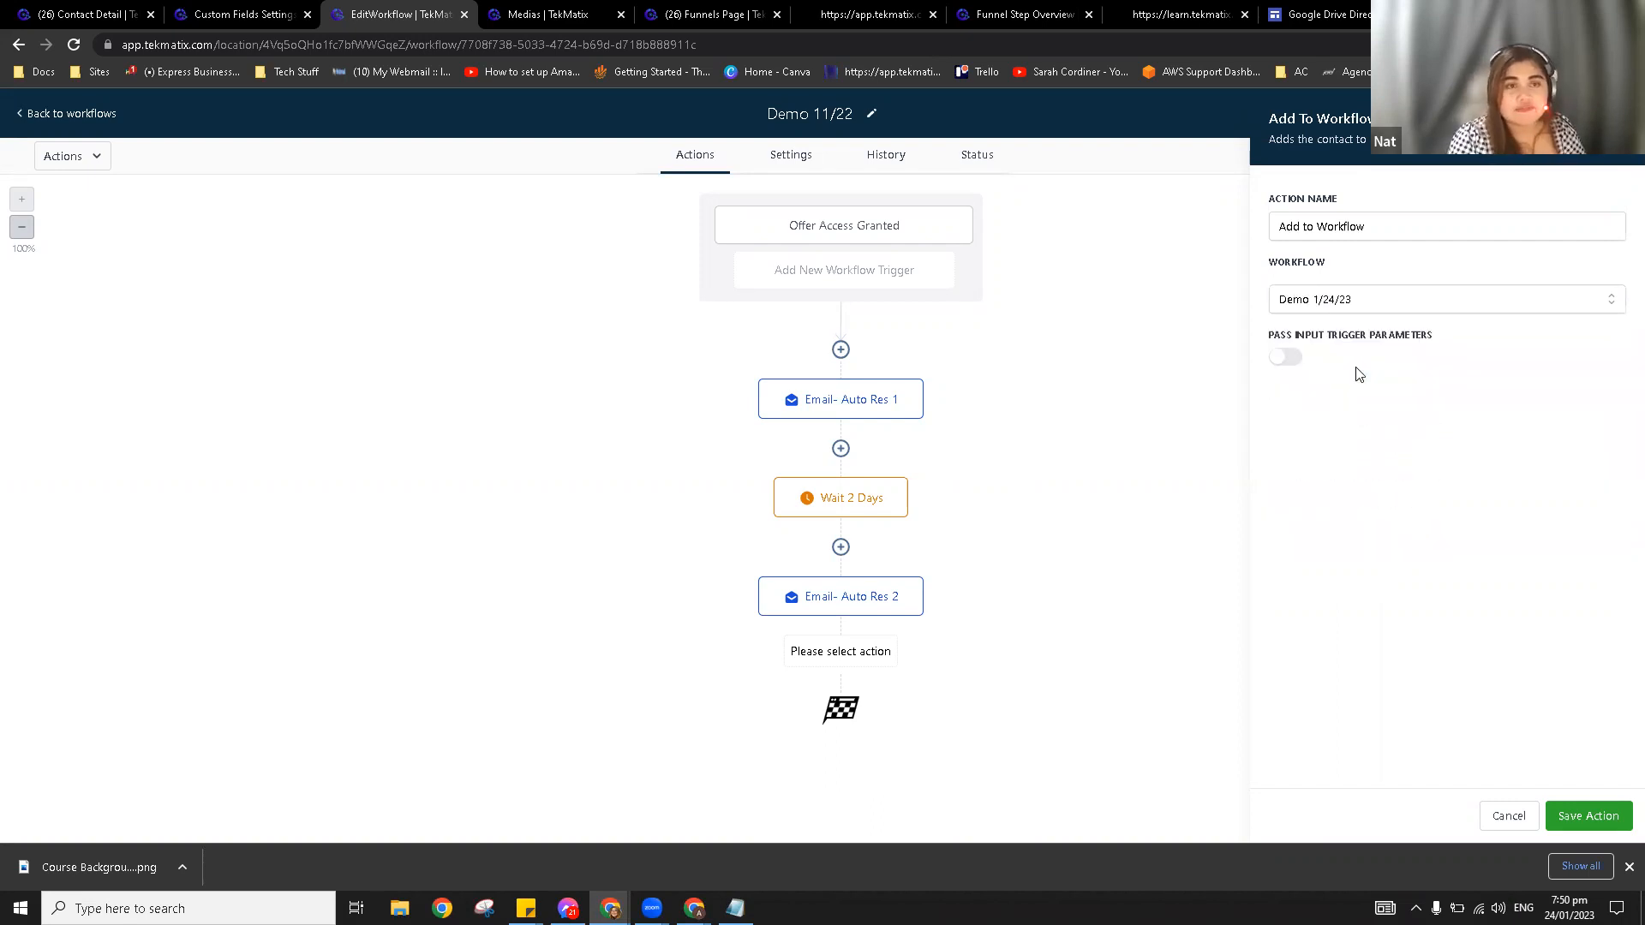
left_click(1577, 808)
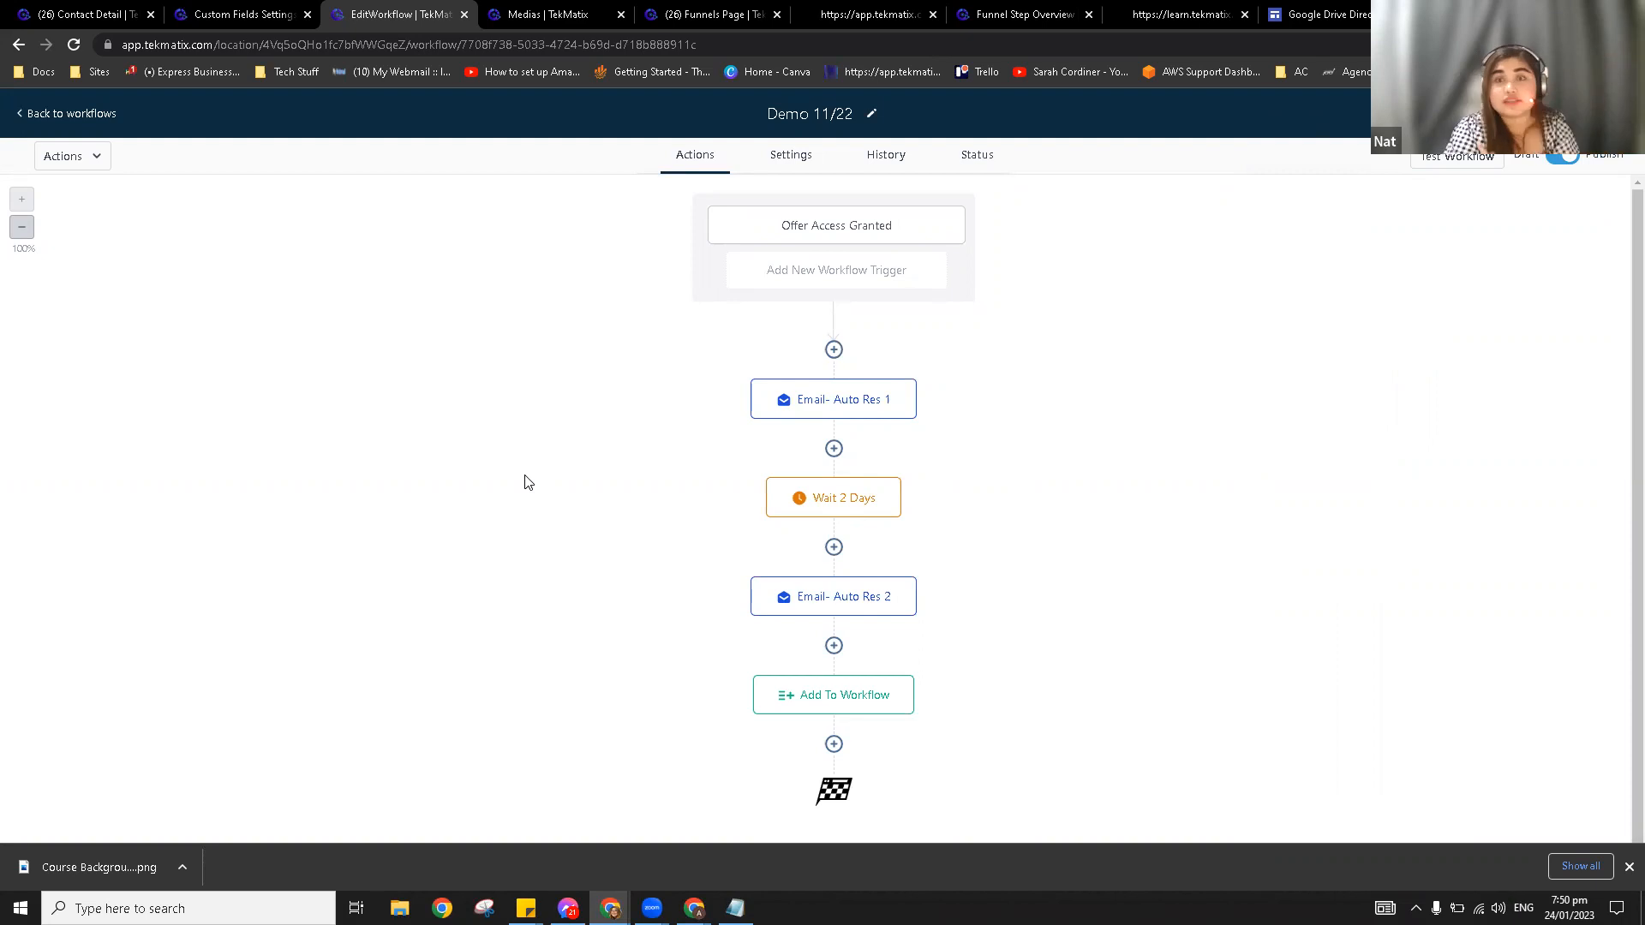
Step: Return to the Workflows list and scroll to see Demo 11/22 and Demo 1/24/23 published
left_click(97, 125)
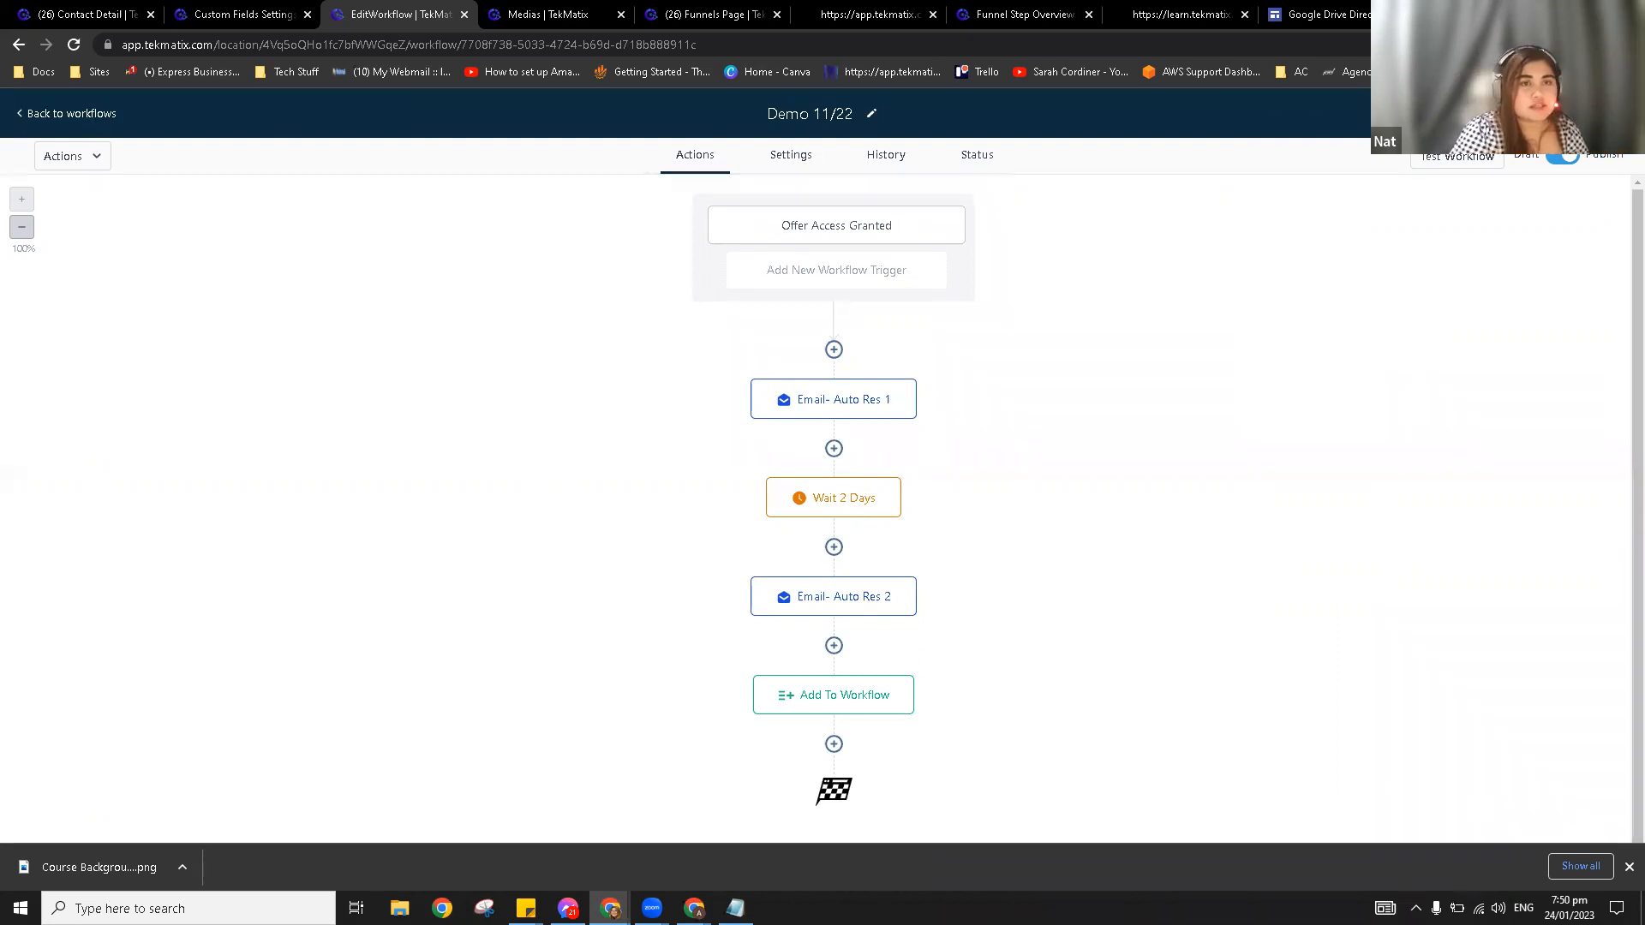
left_click(81, 112)
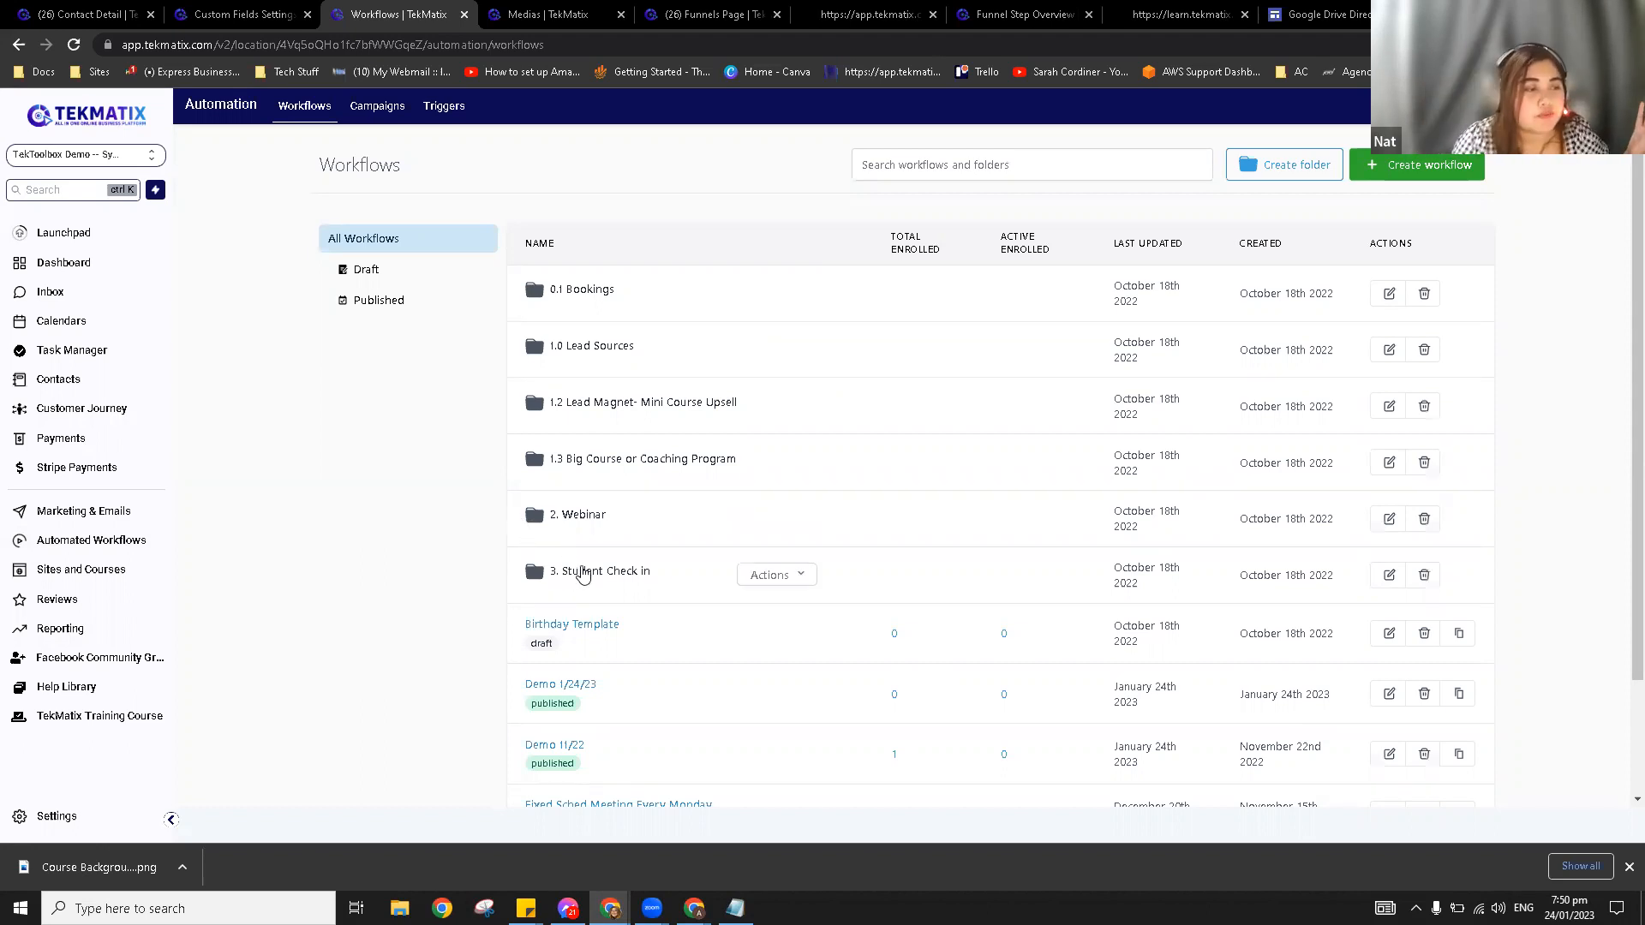
scroll(599, 638, "down", 1)
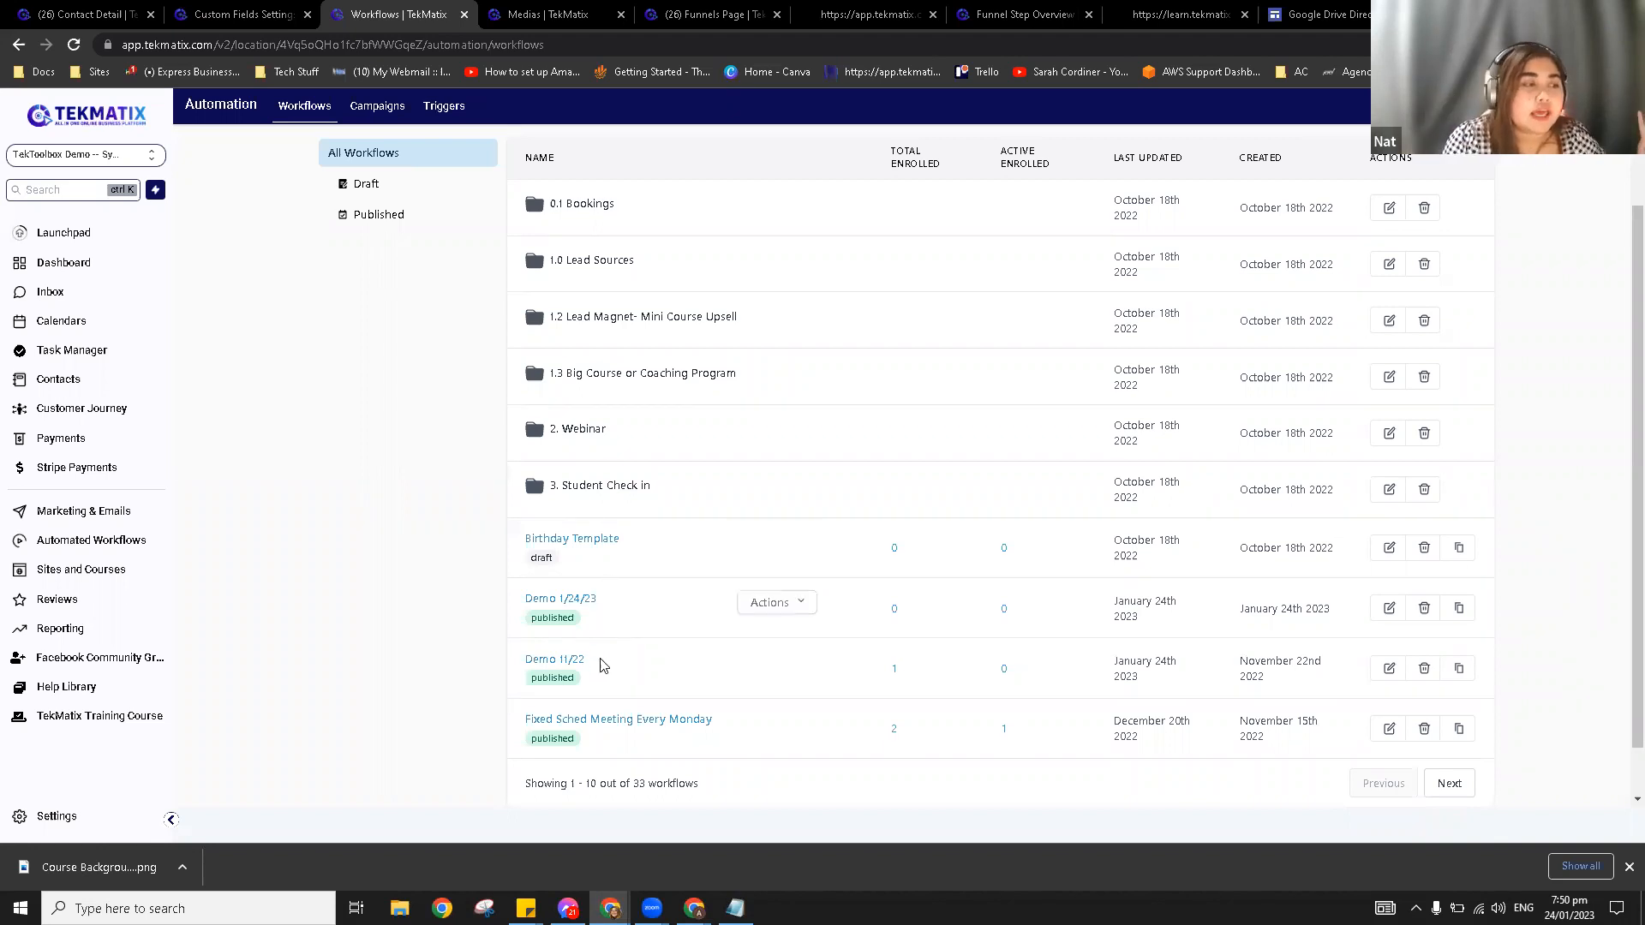
left_click(570, 599)
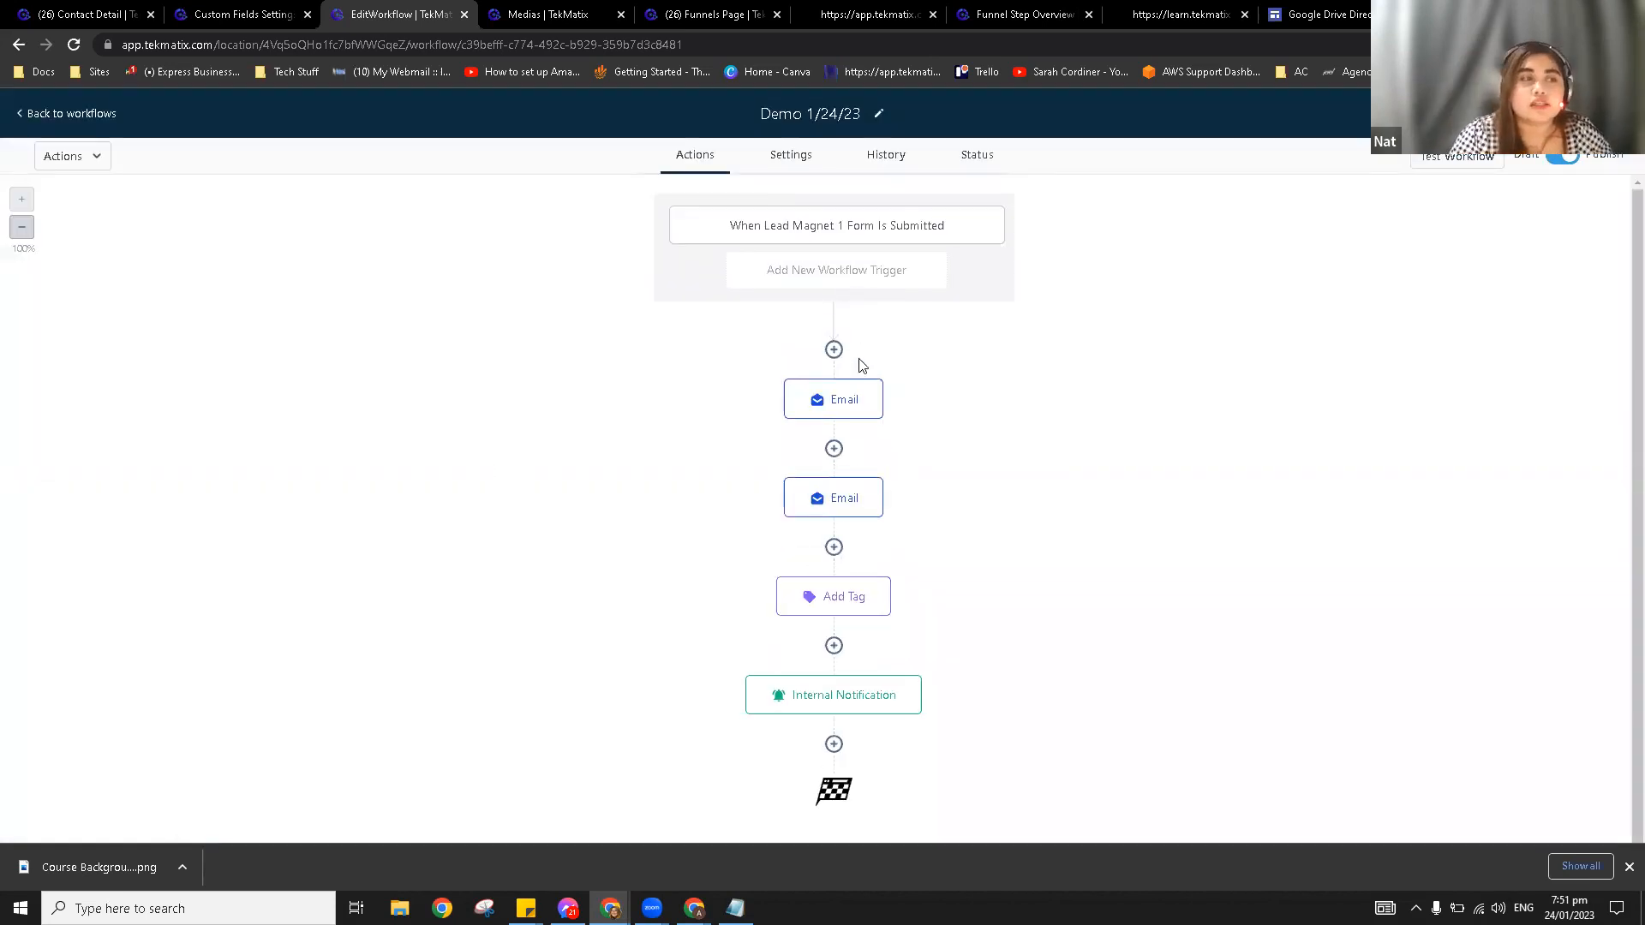
left_click(816, 404)
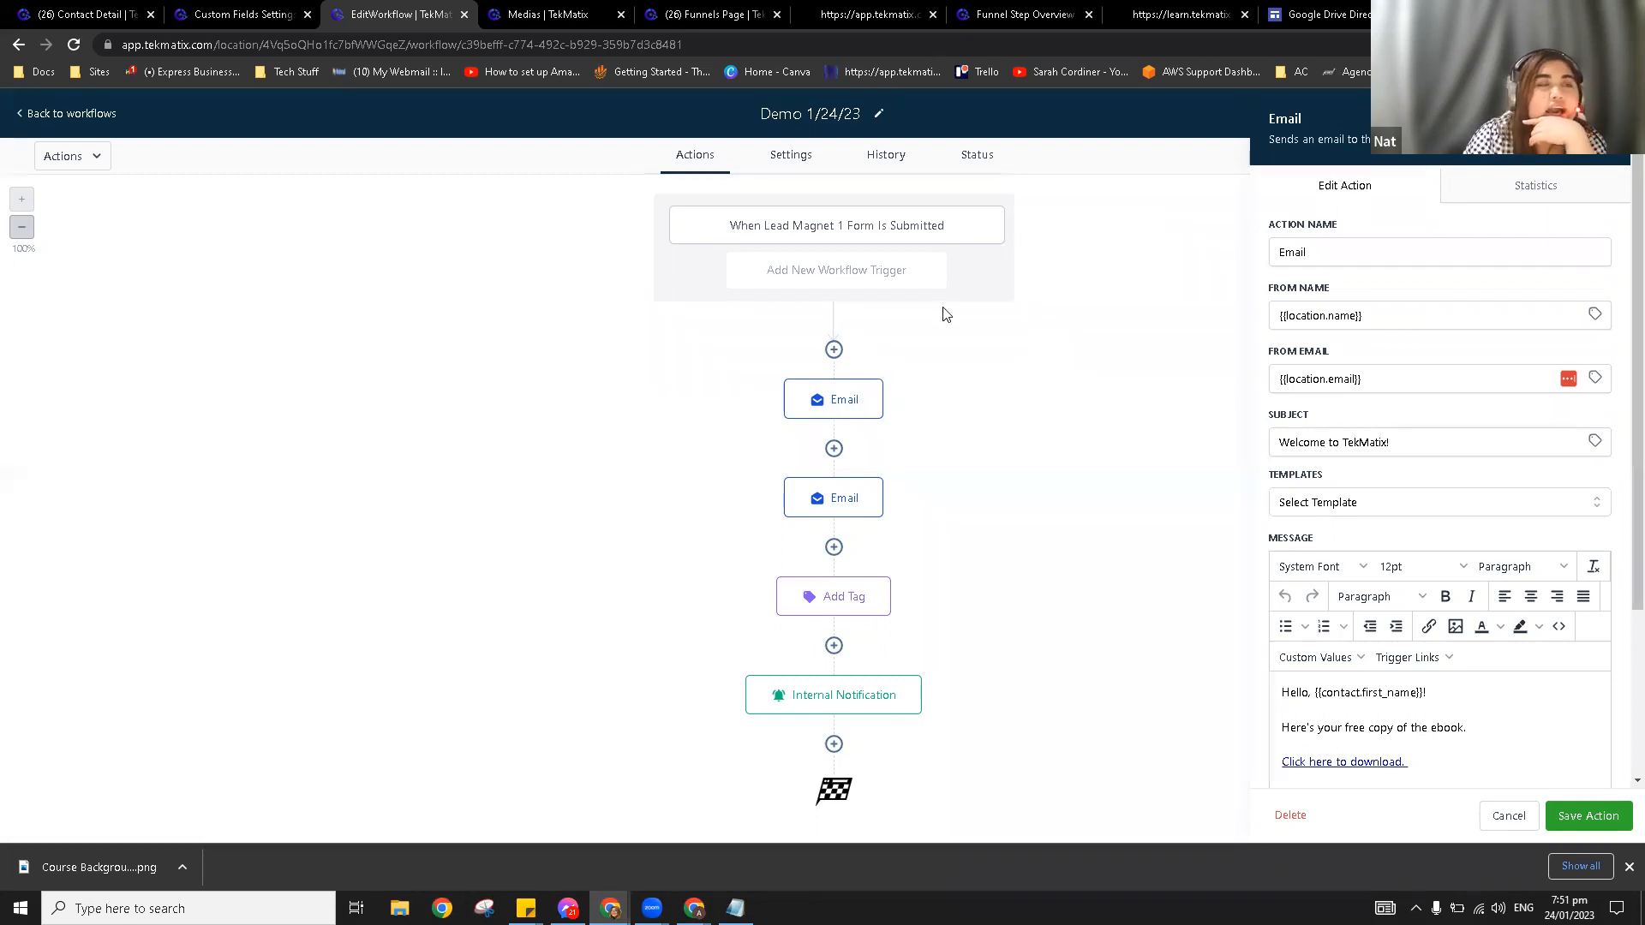
left_click(109, 116)
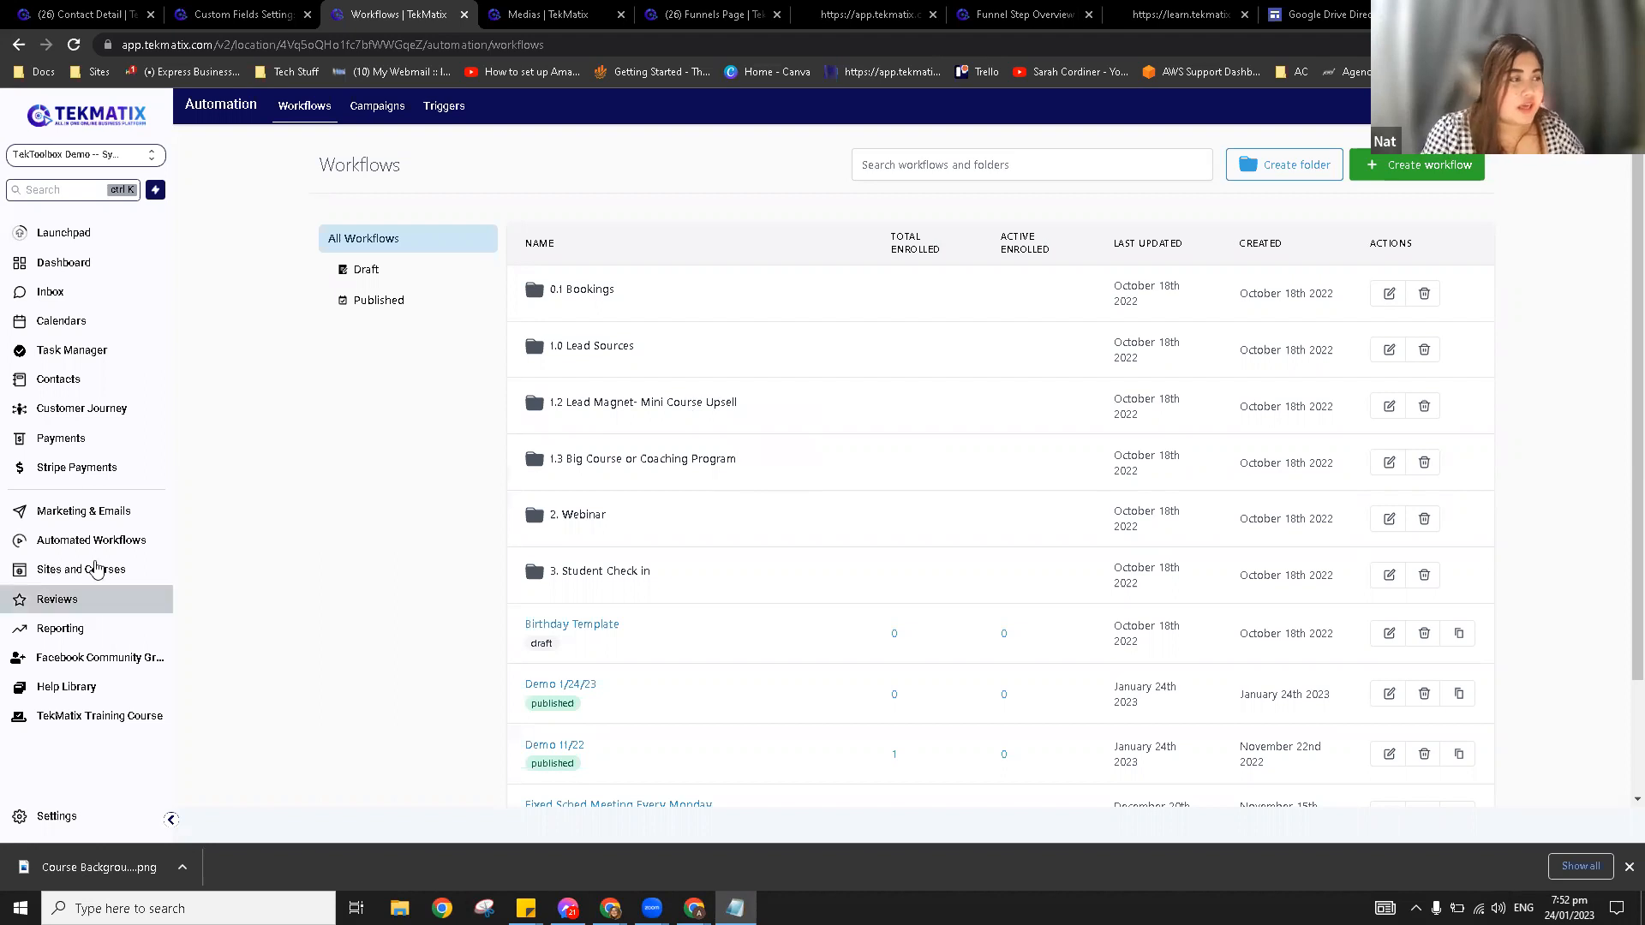
Step: Open the xGym website from the Health & Wellness folder and show the Home page's Edit options
left_click(94, 569)
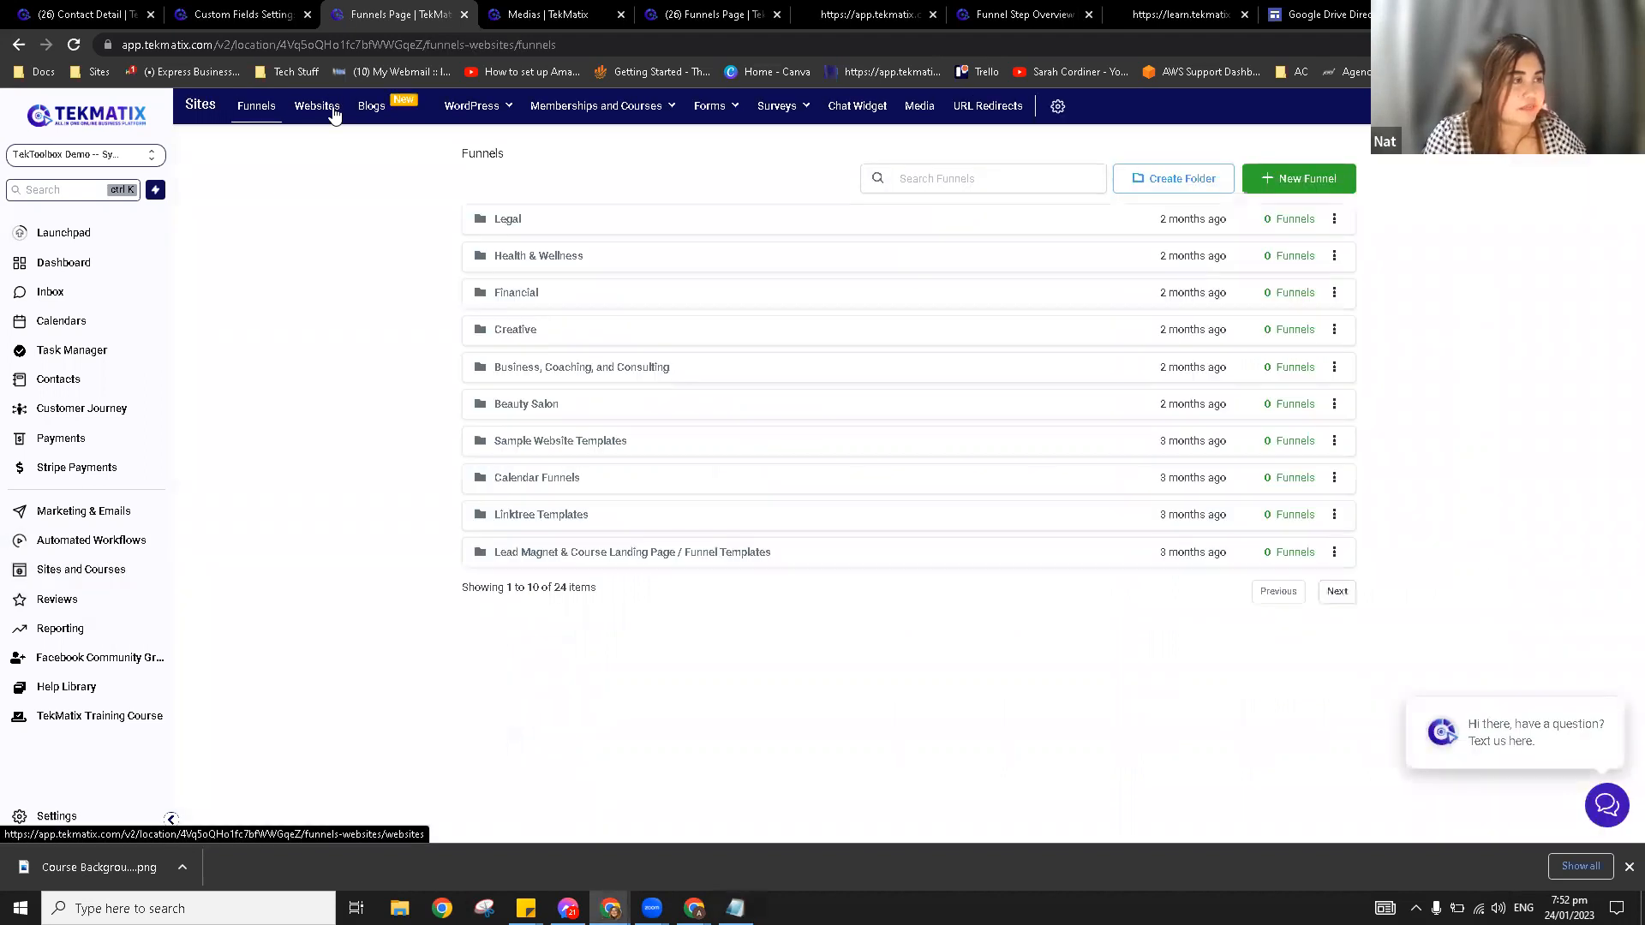
left_click(317, 105)
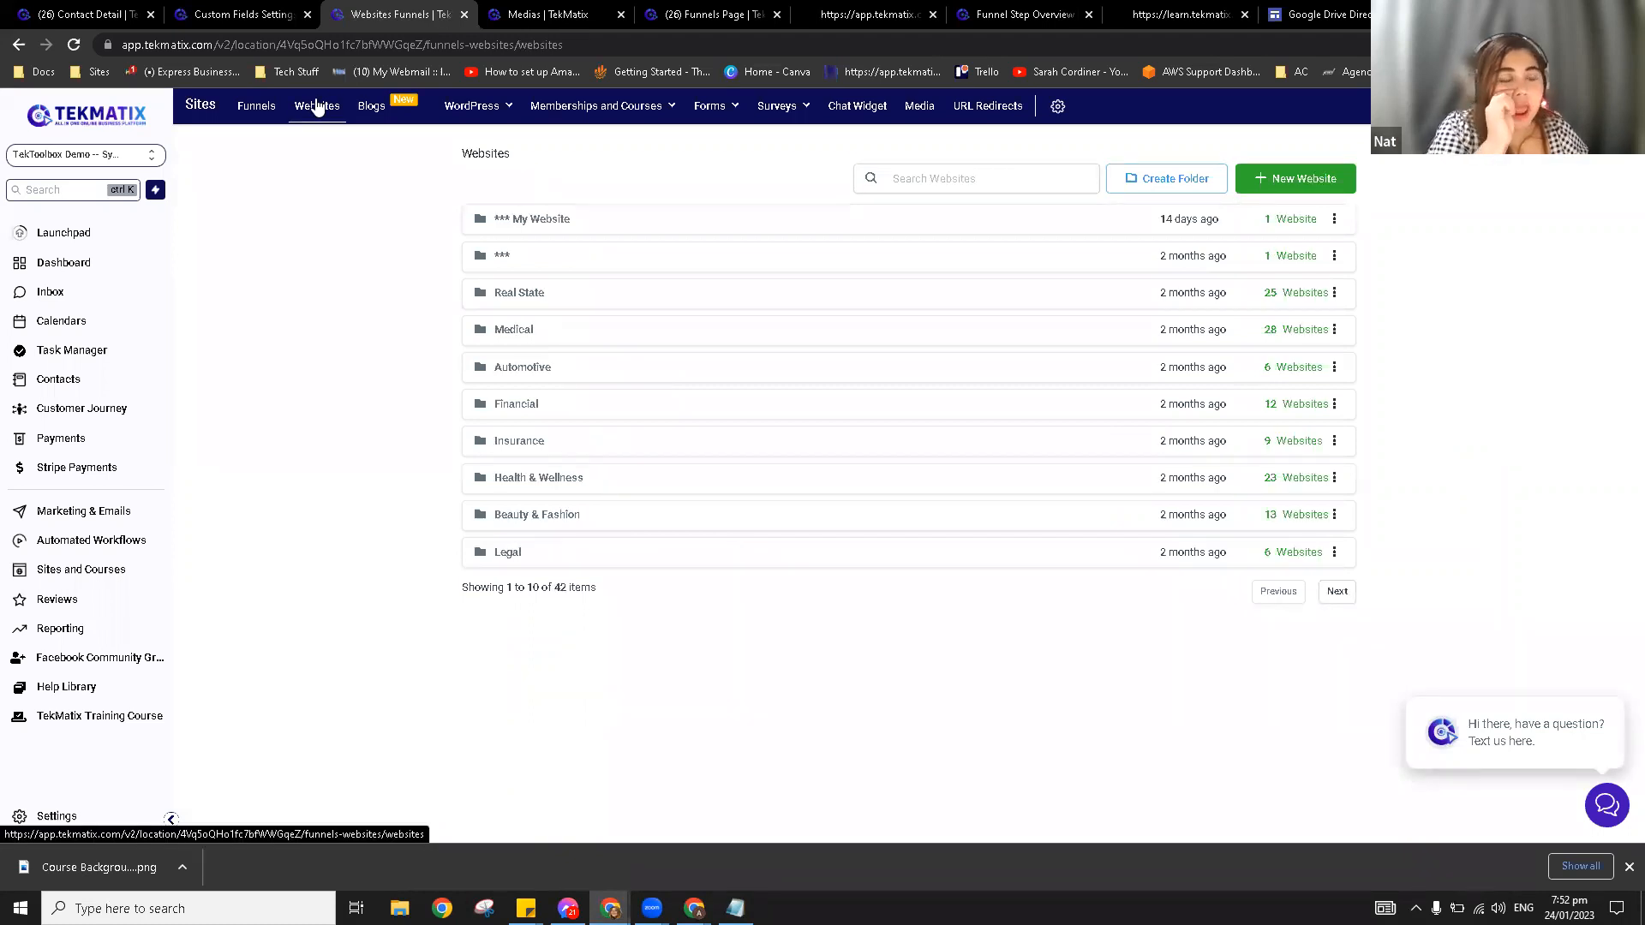
left_click(547, 480)
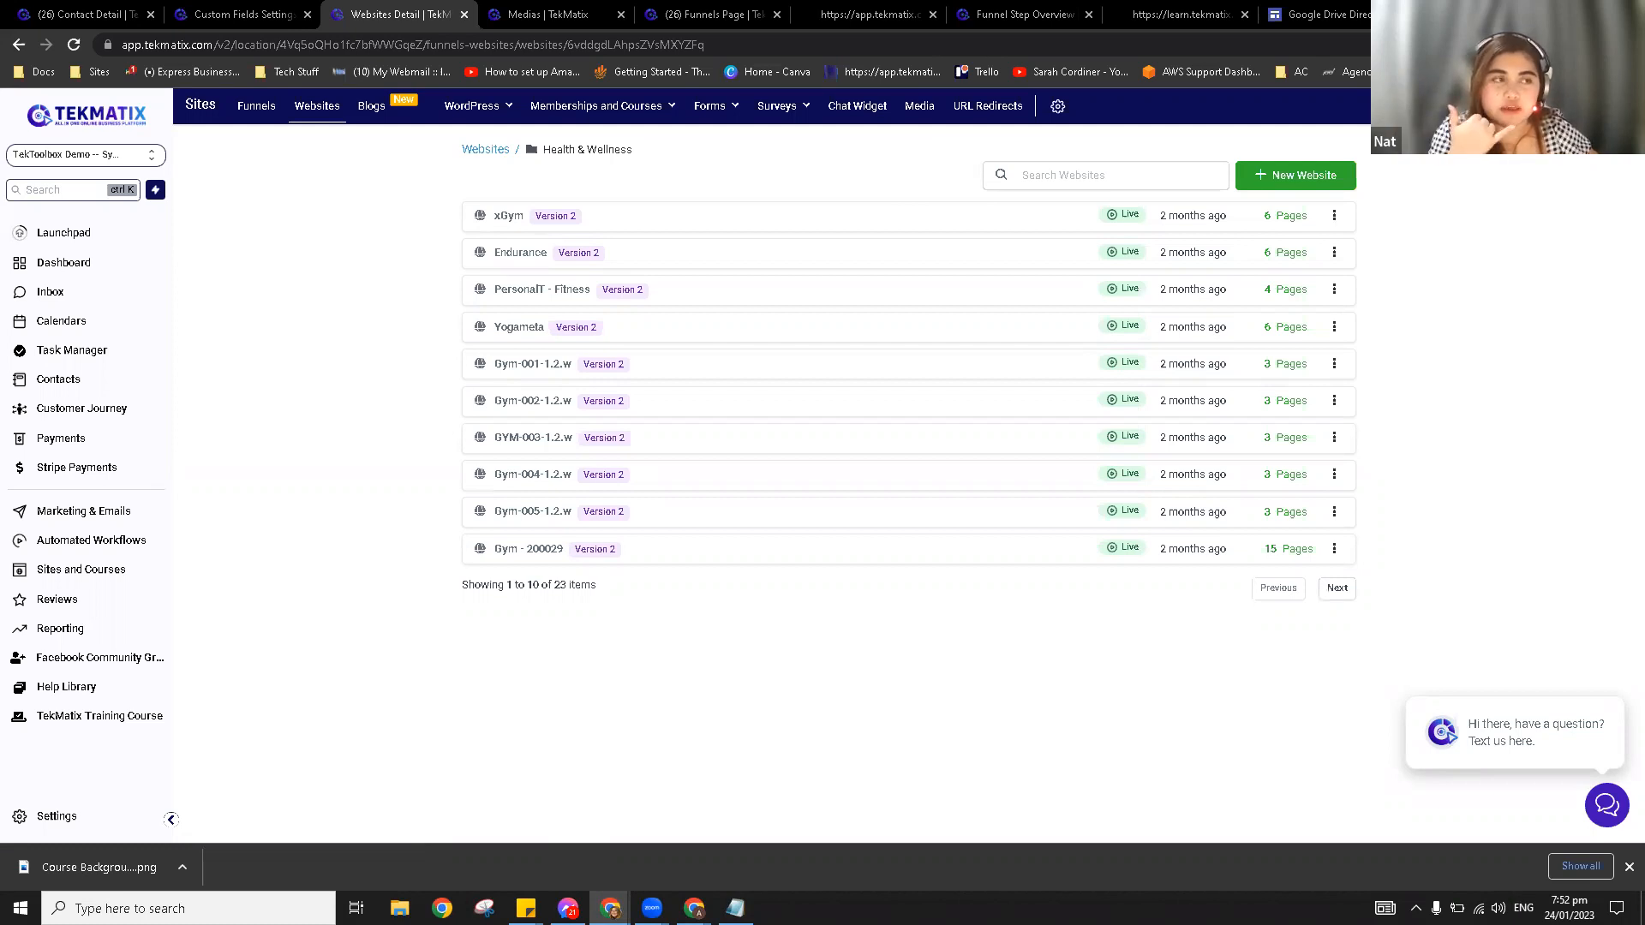
left_click(507, 218)
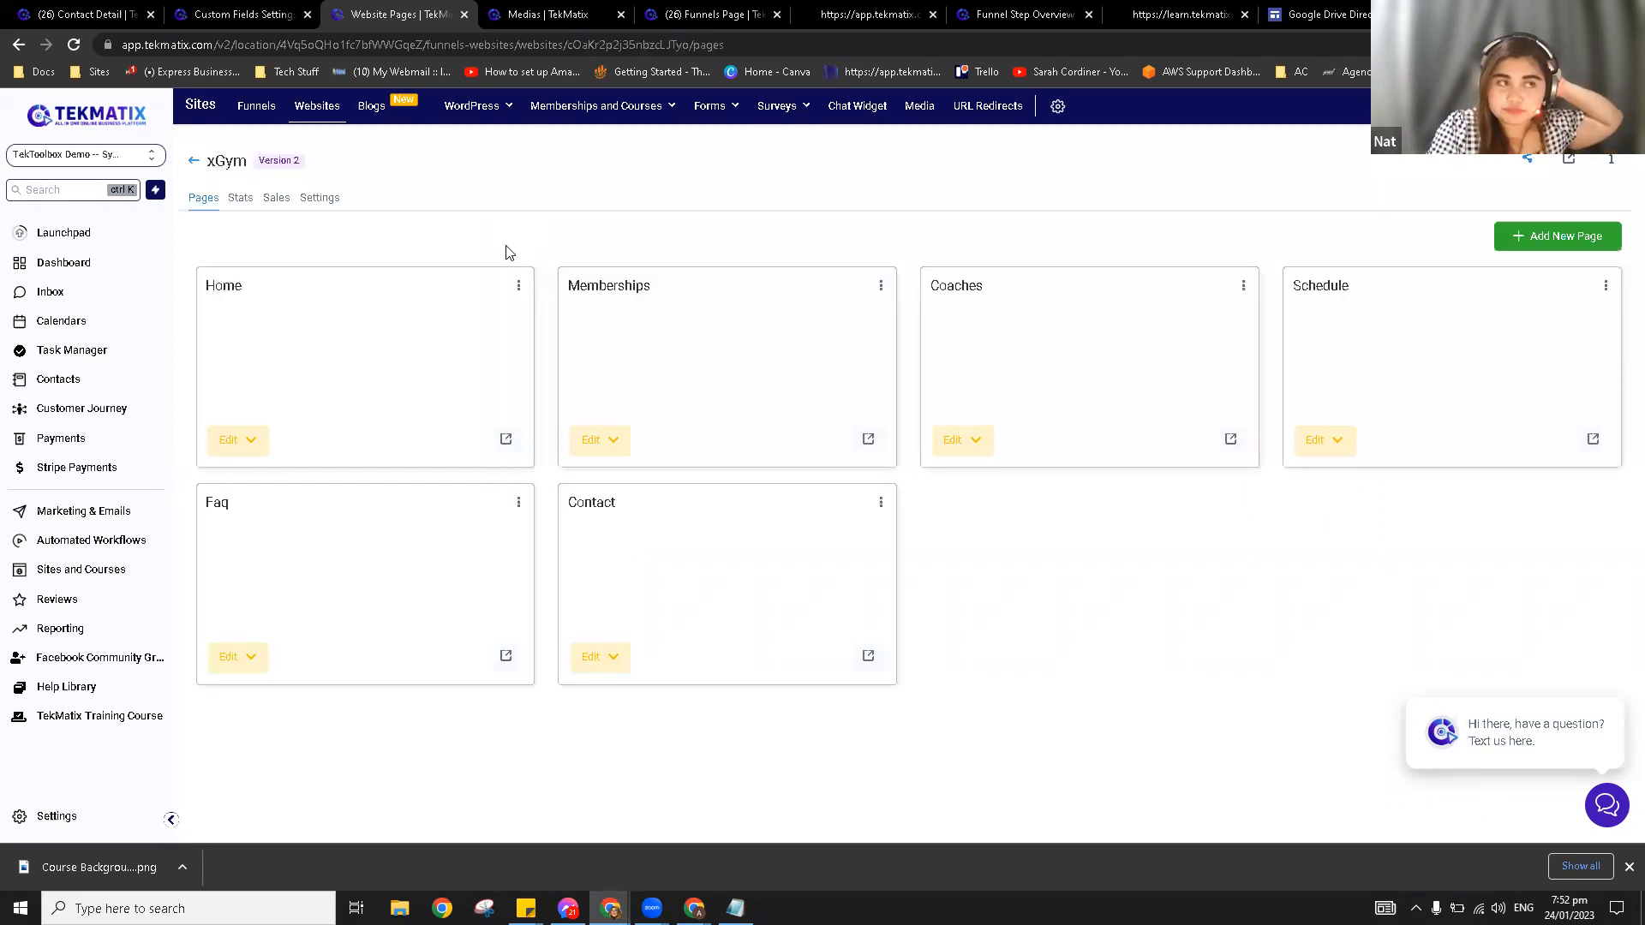
left_click(249, 444)
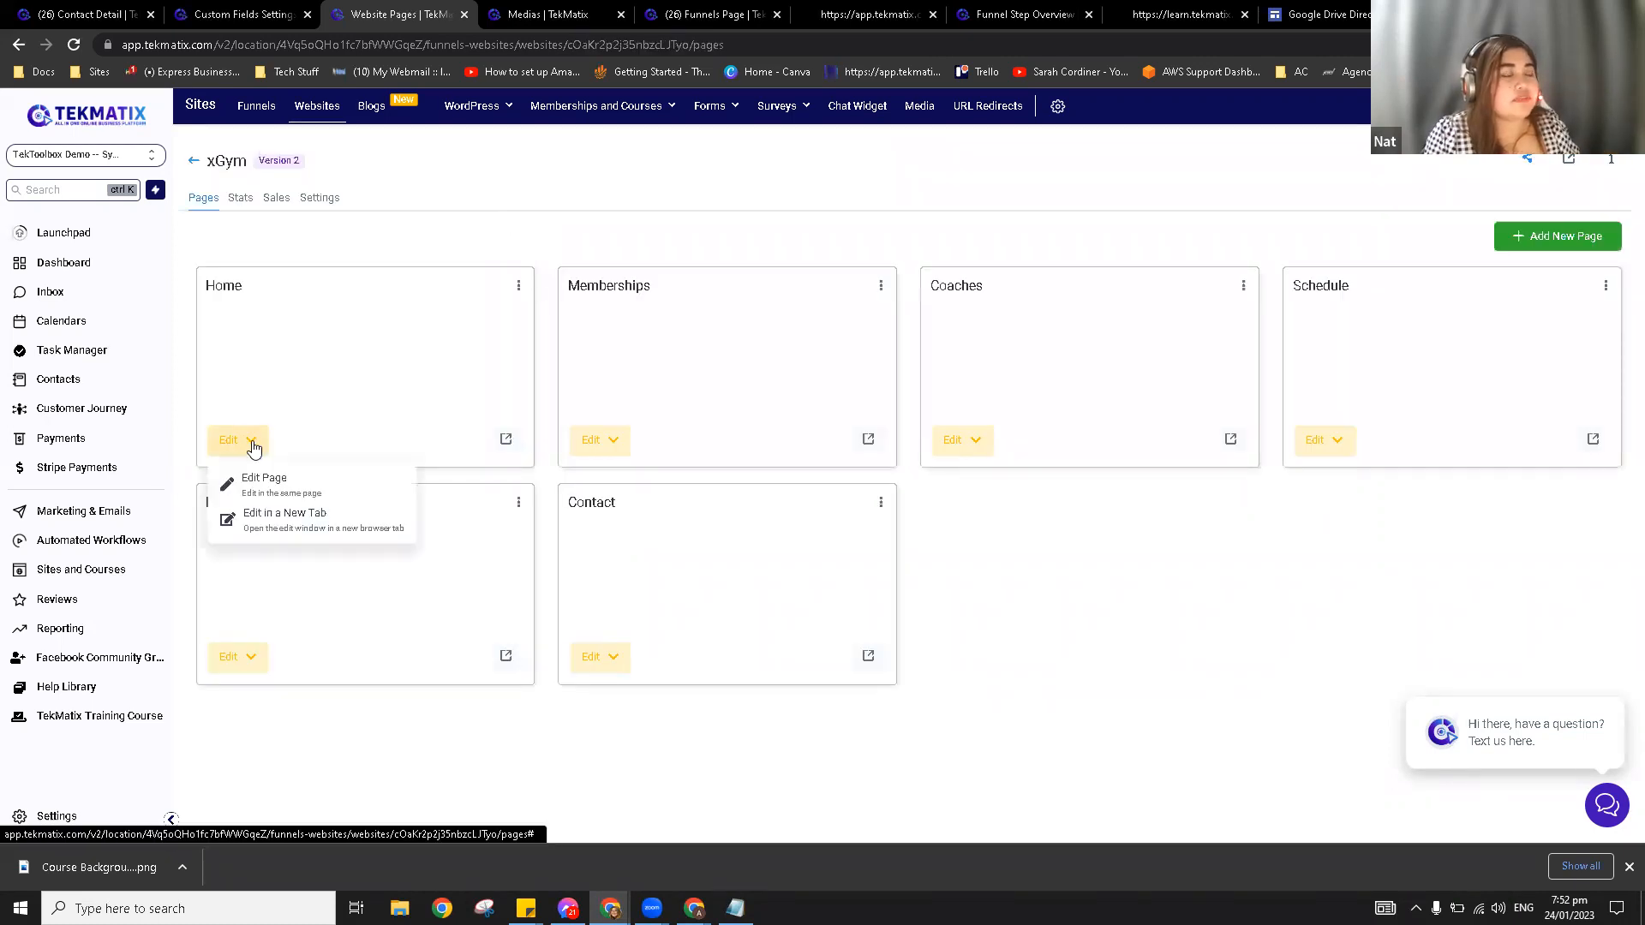
Step: Edit the xGym Home page and set the GET STARTED button's link to Call
left_click(259, 478)
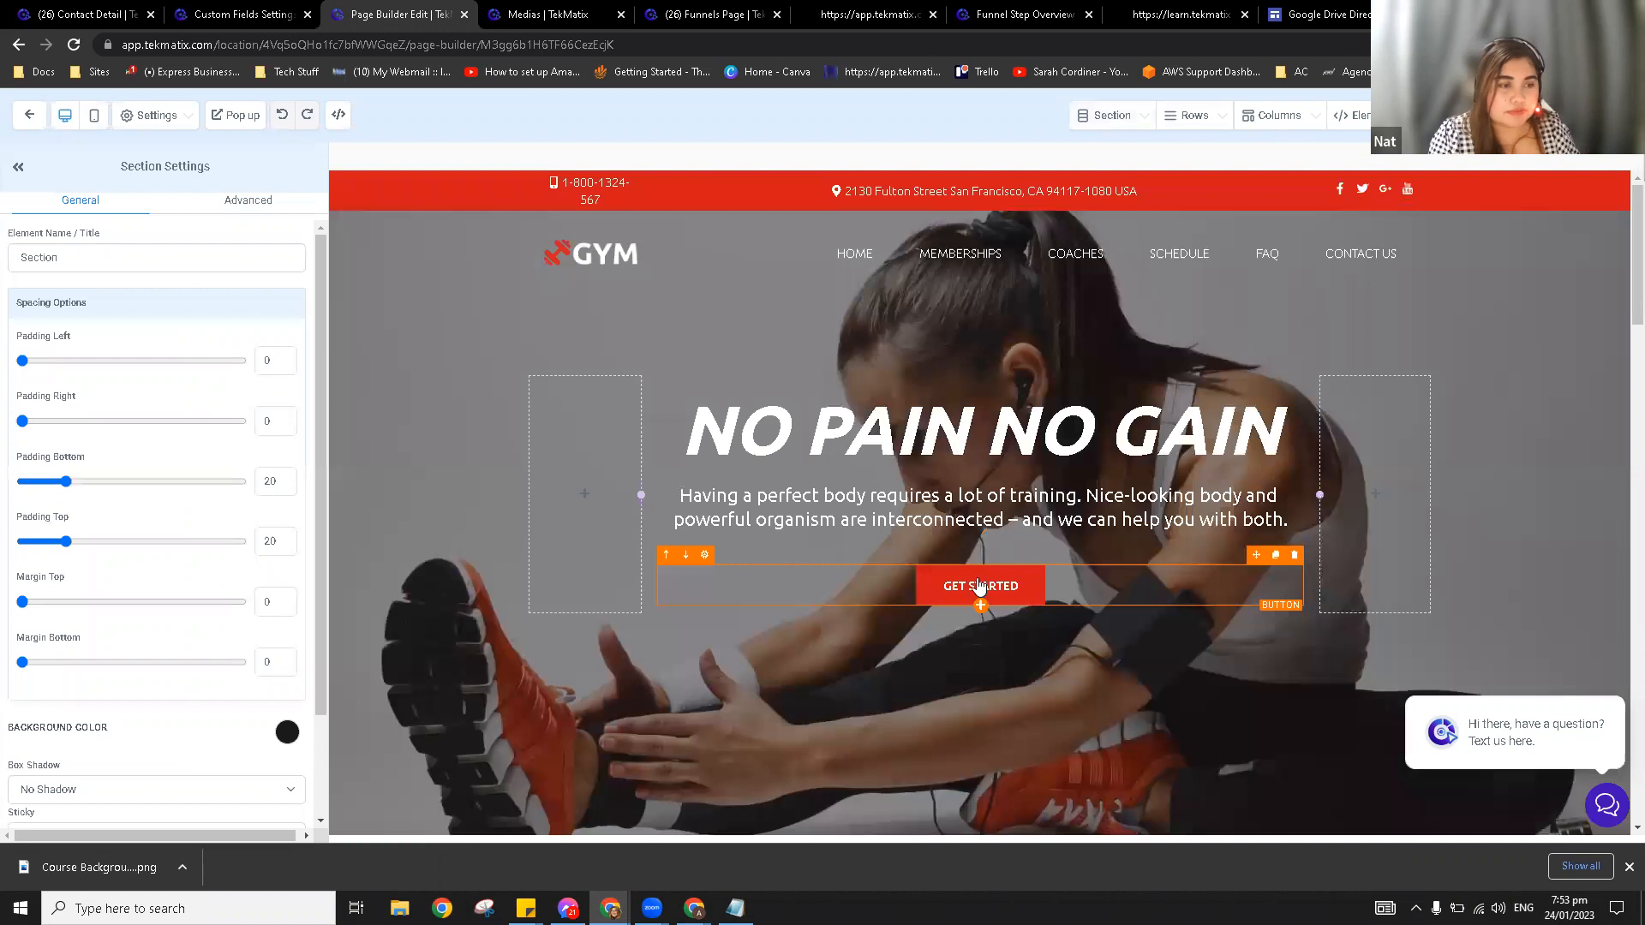
left_click(979, 587)
scroll(228, 651, "down", 5)
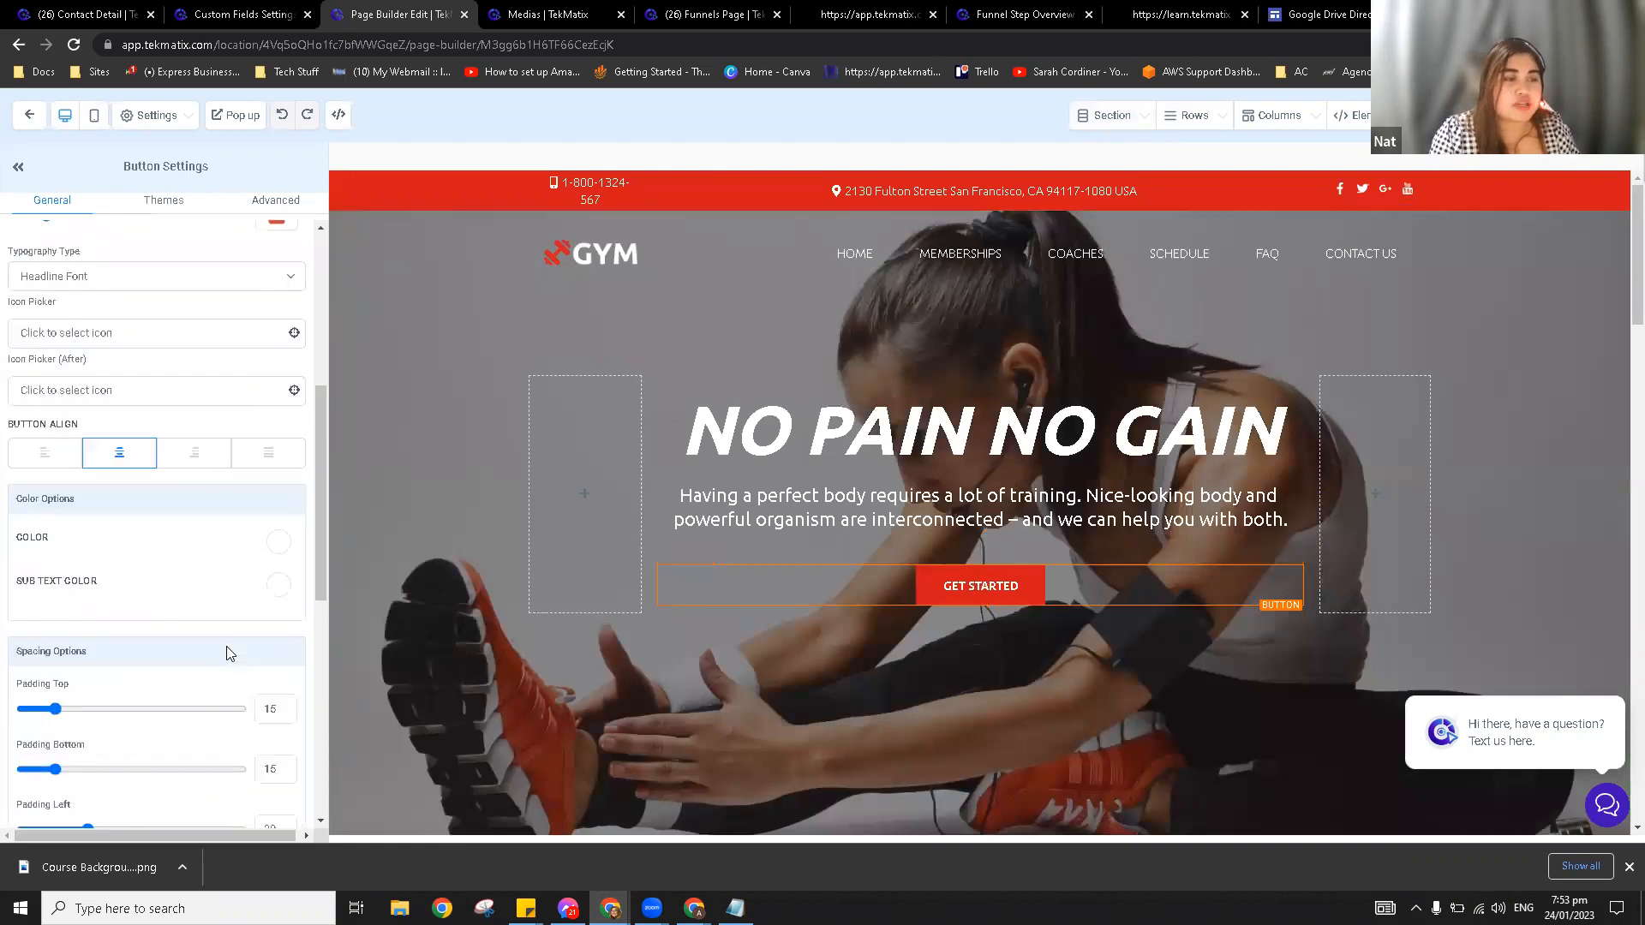
scroll(228, 651, "down", 4)
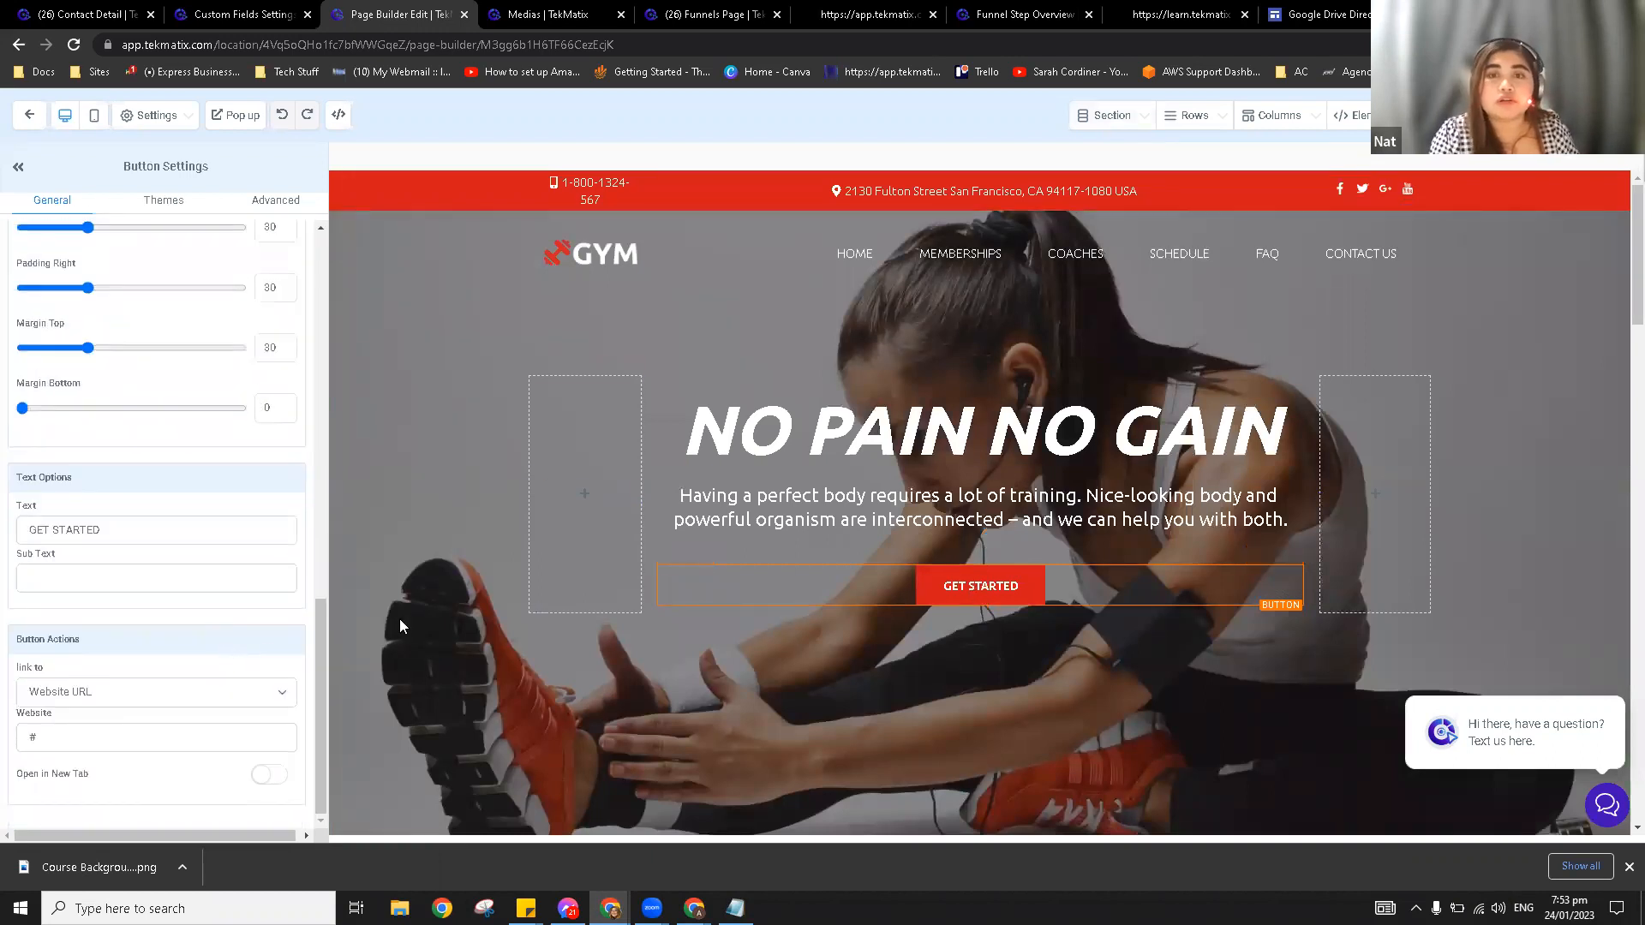
left_click(109, 695)
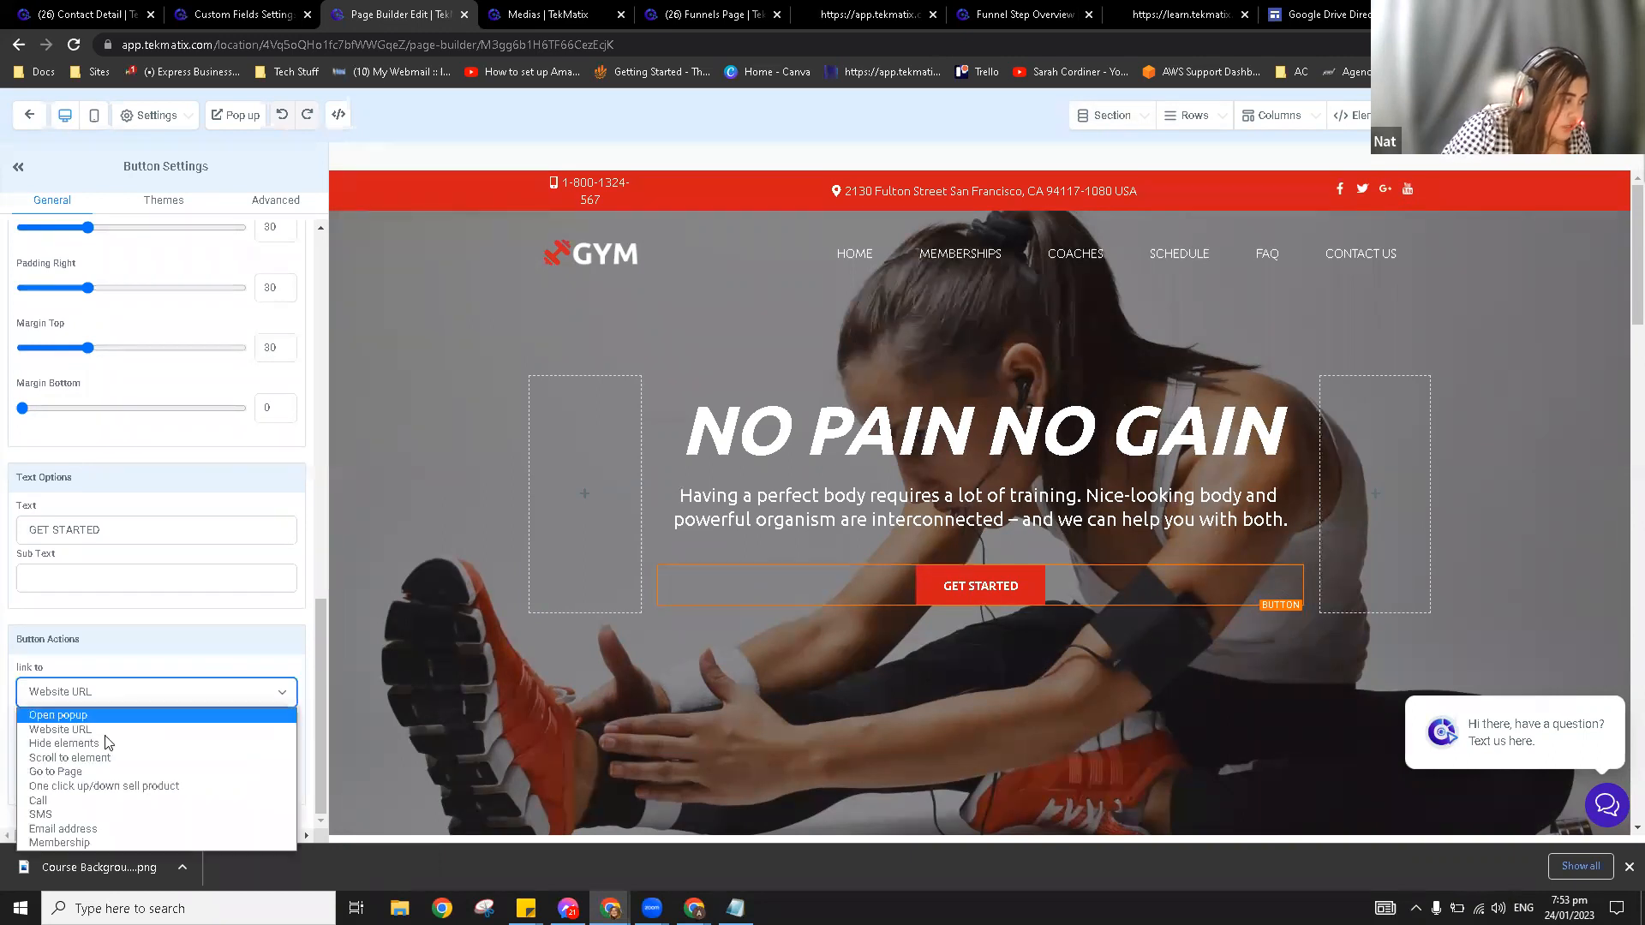
left_click(39, 802)
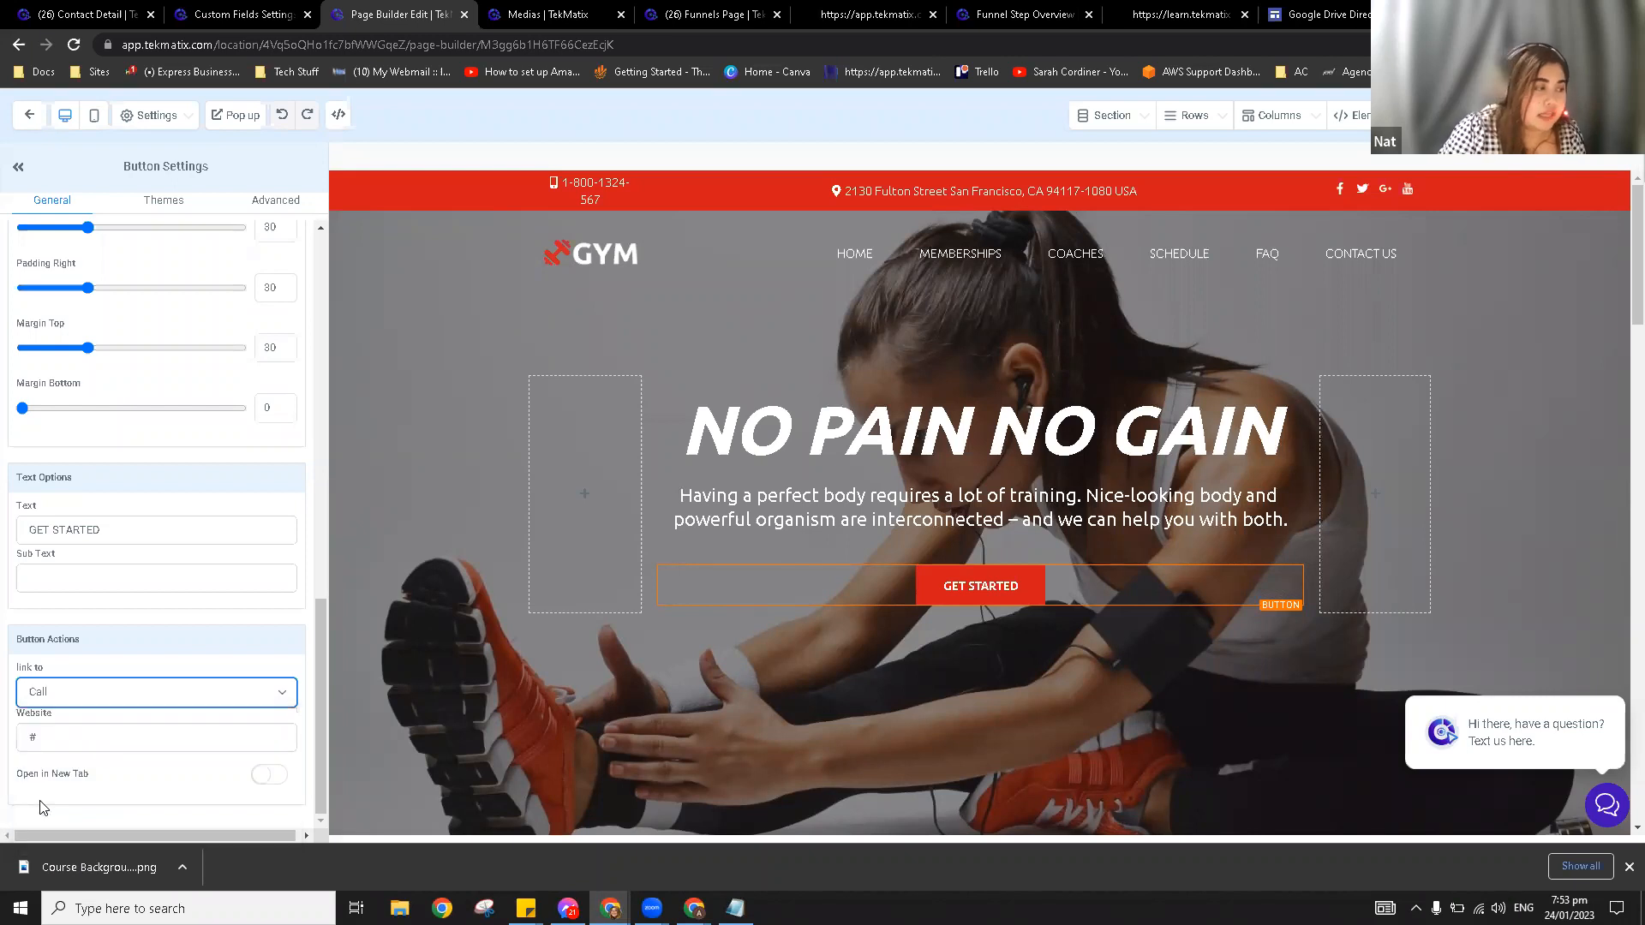
Step: Select the Phone Number field and switch to Notepad to get the number
left_click(70, 773)
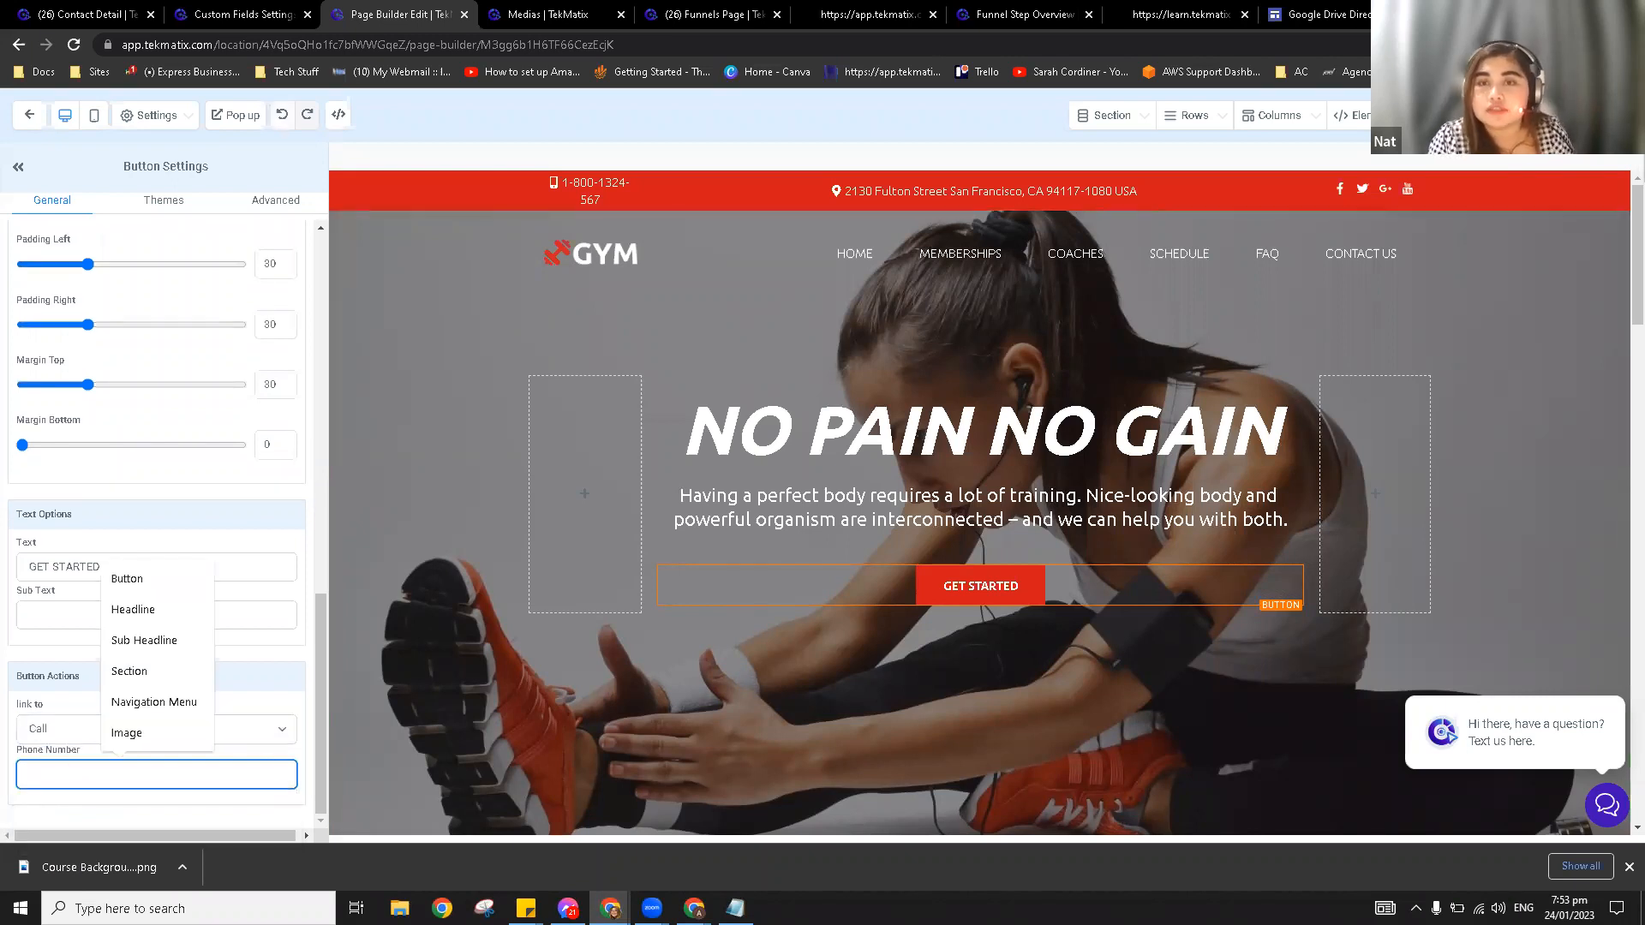
key("alt+Tab")
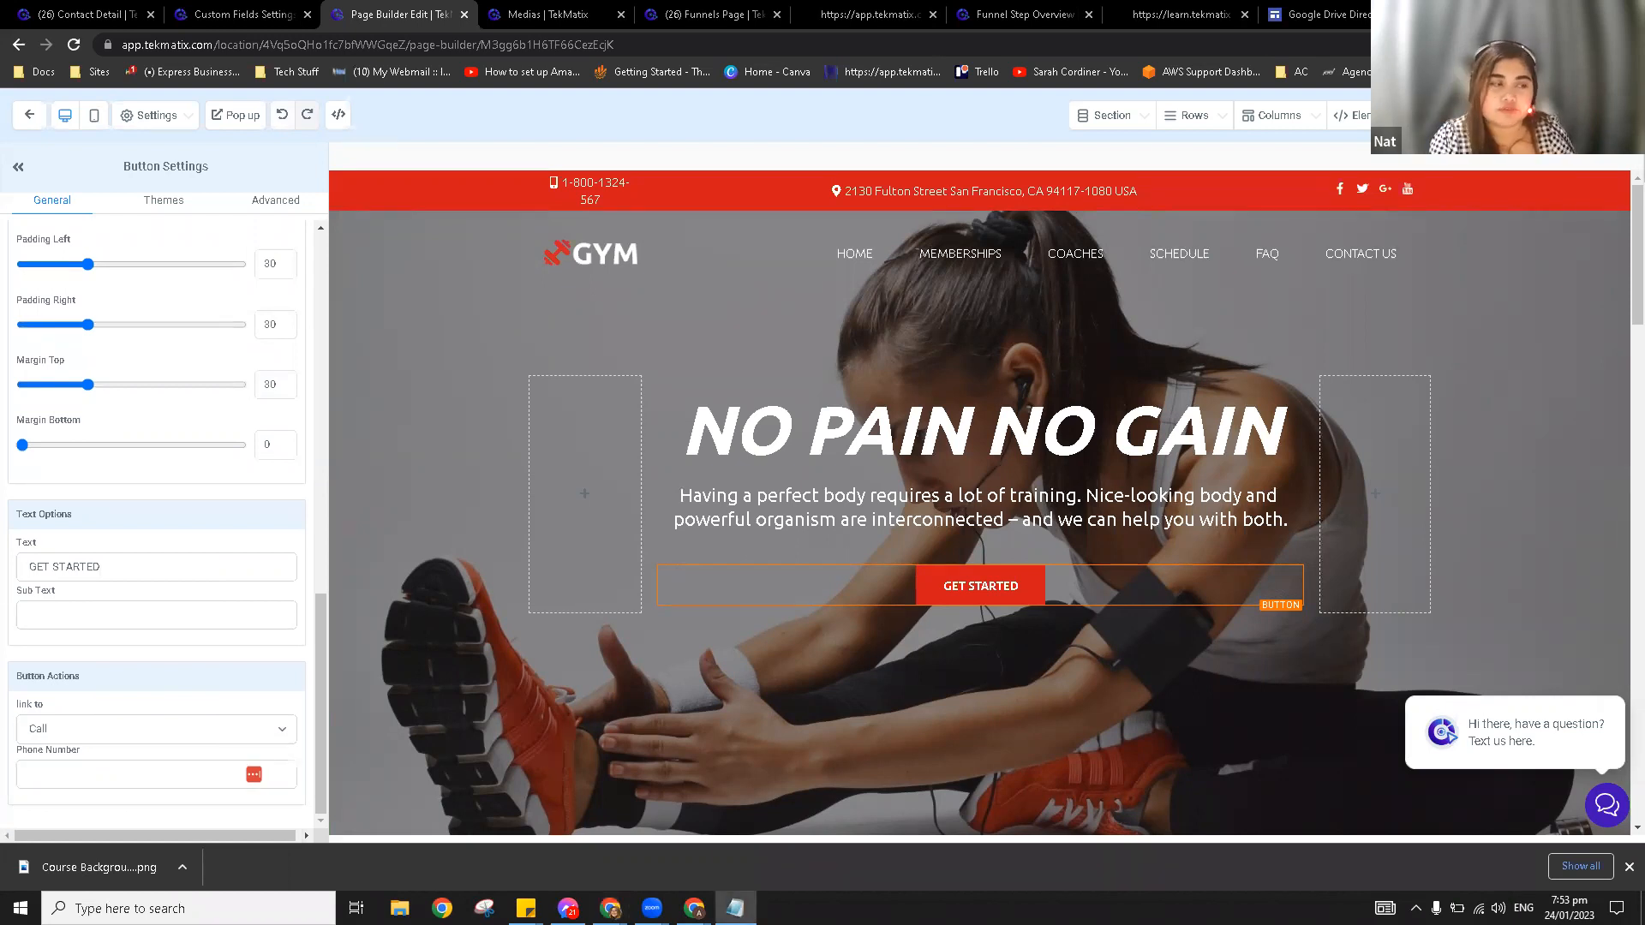
mouse_move(1397, 525)
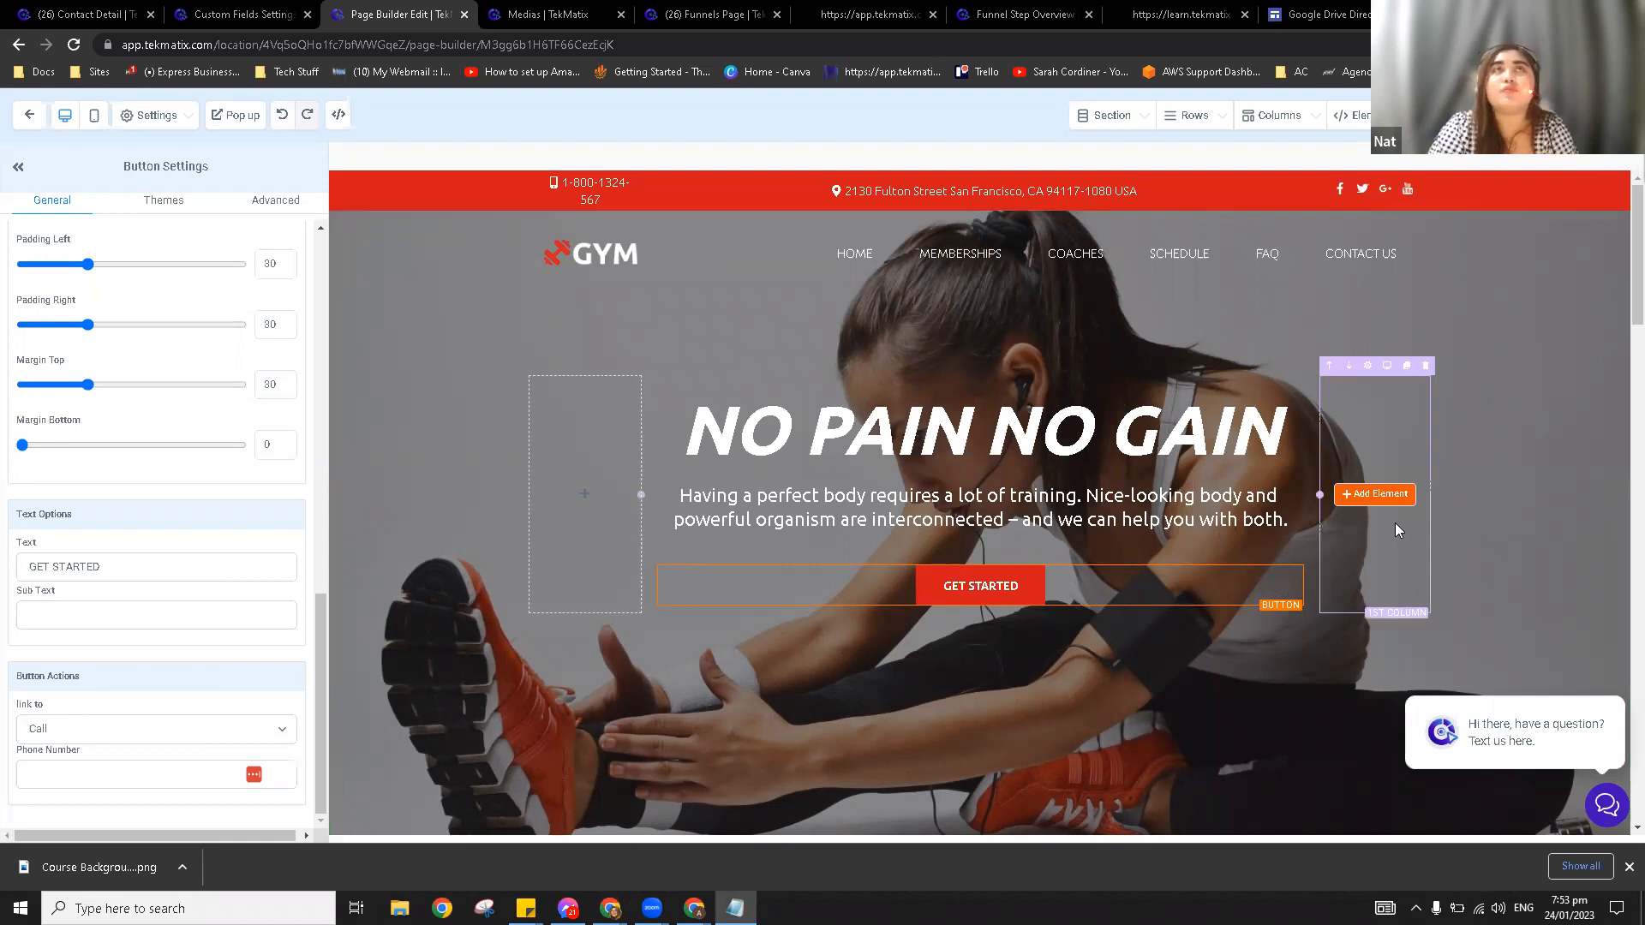
mouse_move(998, 590)
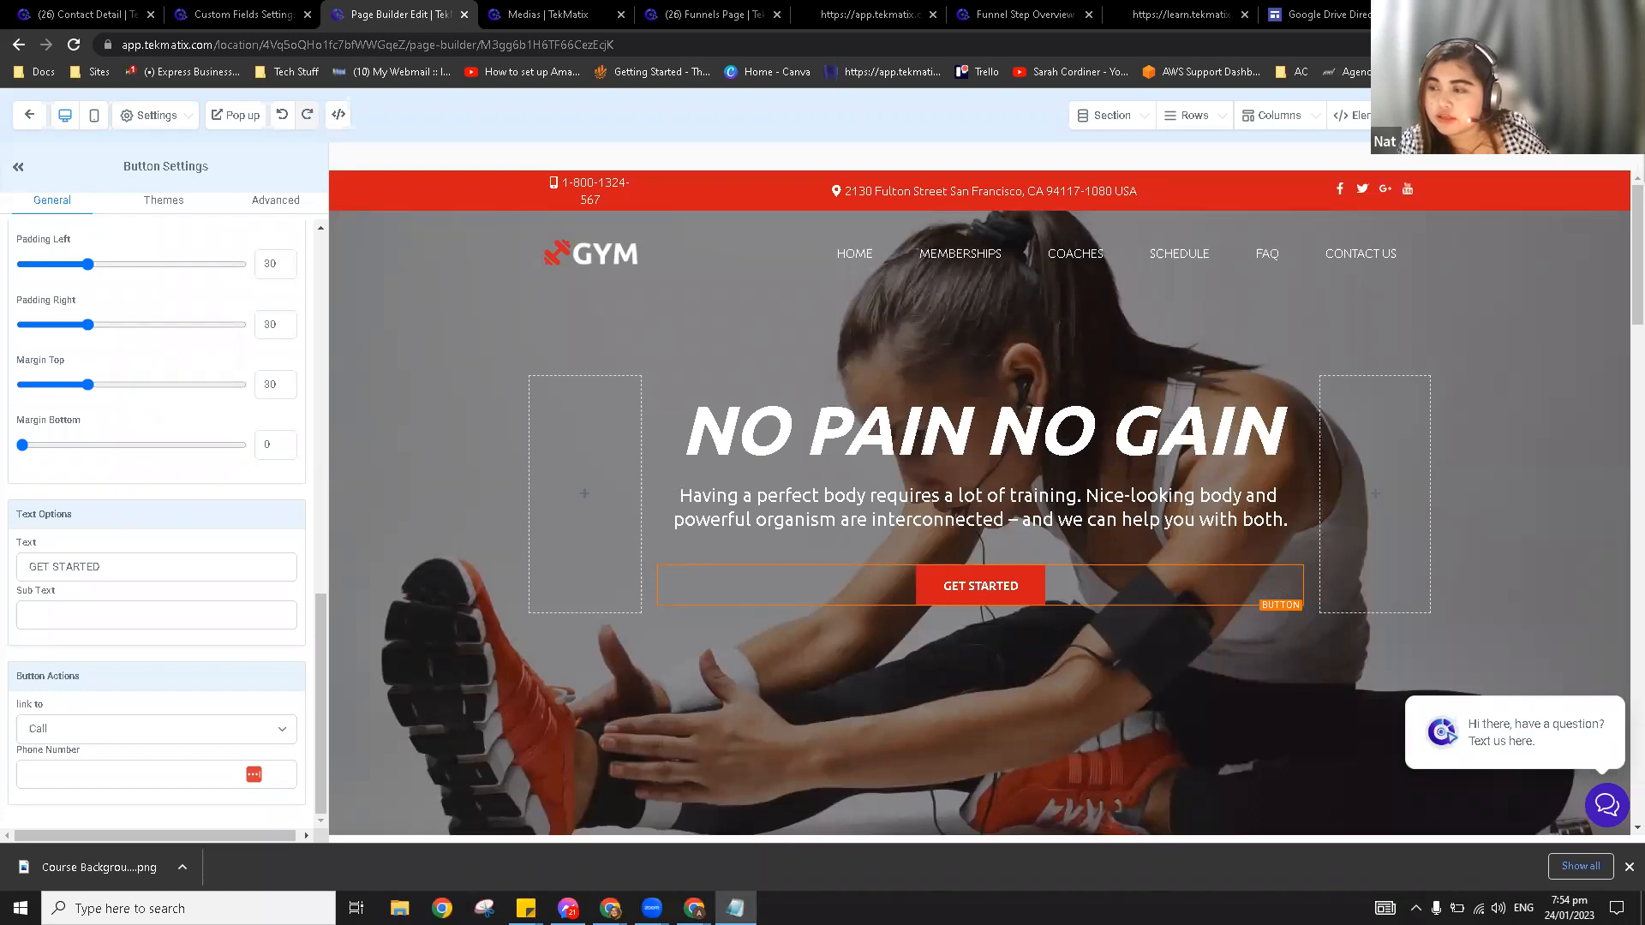
Step: Leave the xGym page builder without saving and go to the Conversations inbox
left_click(22, 125)
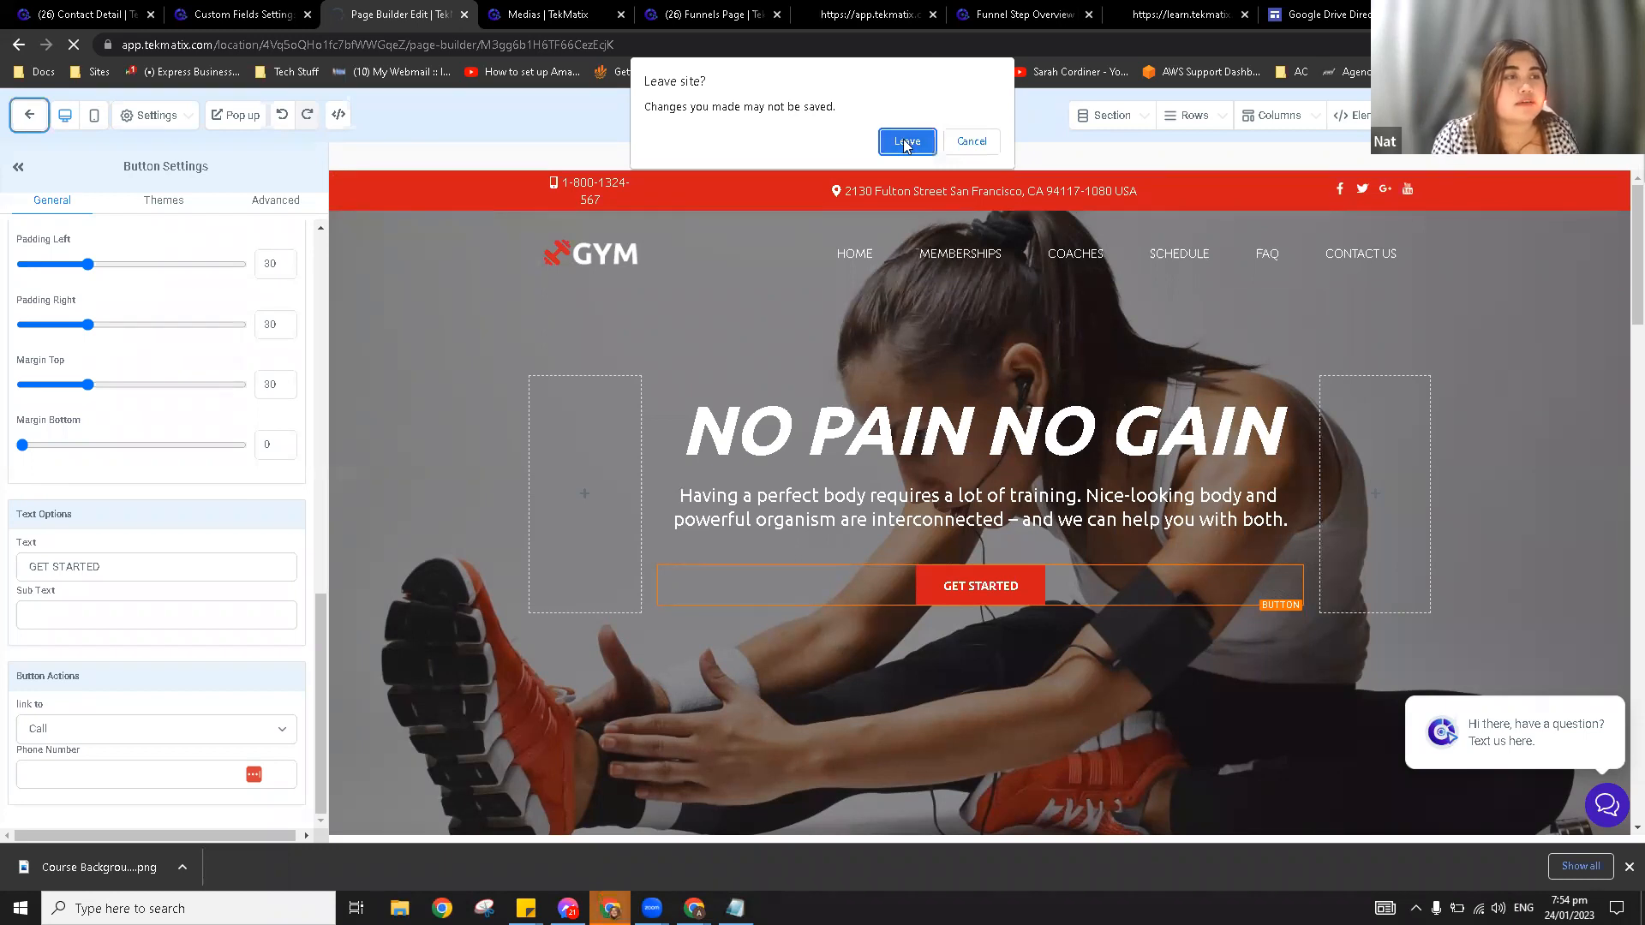
left_click(907, 146)
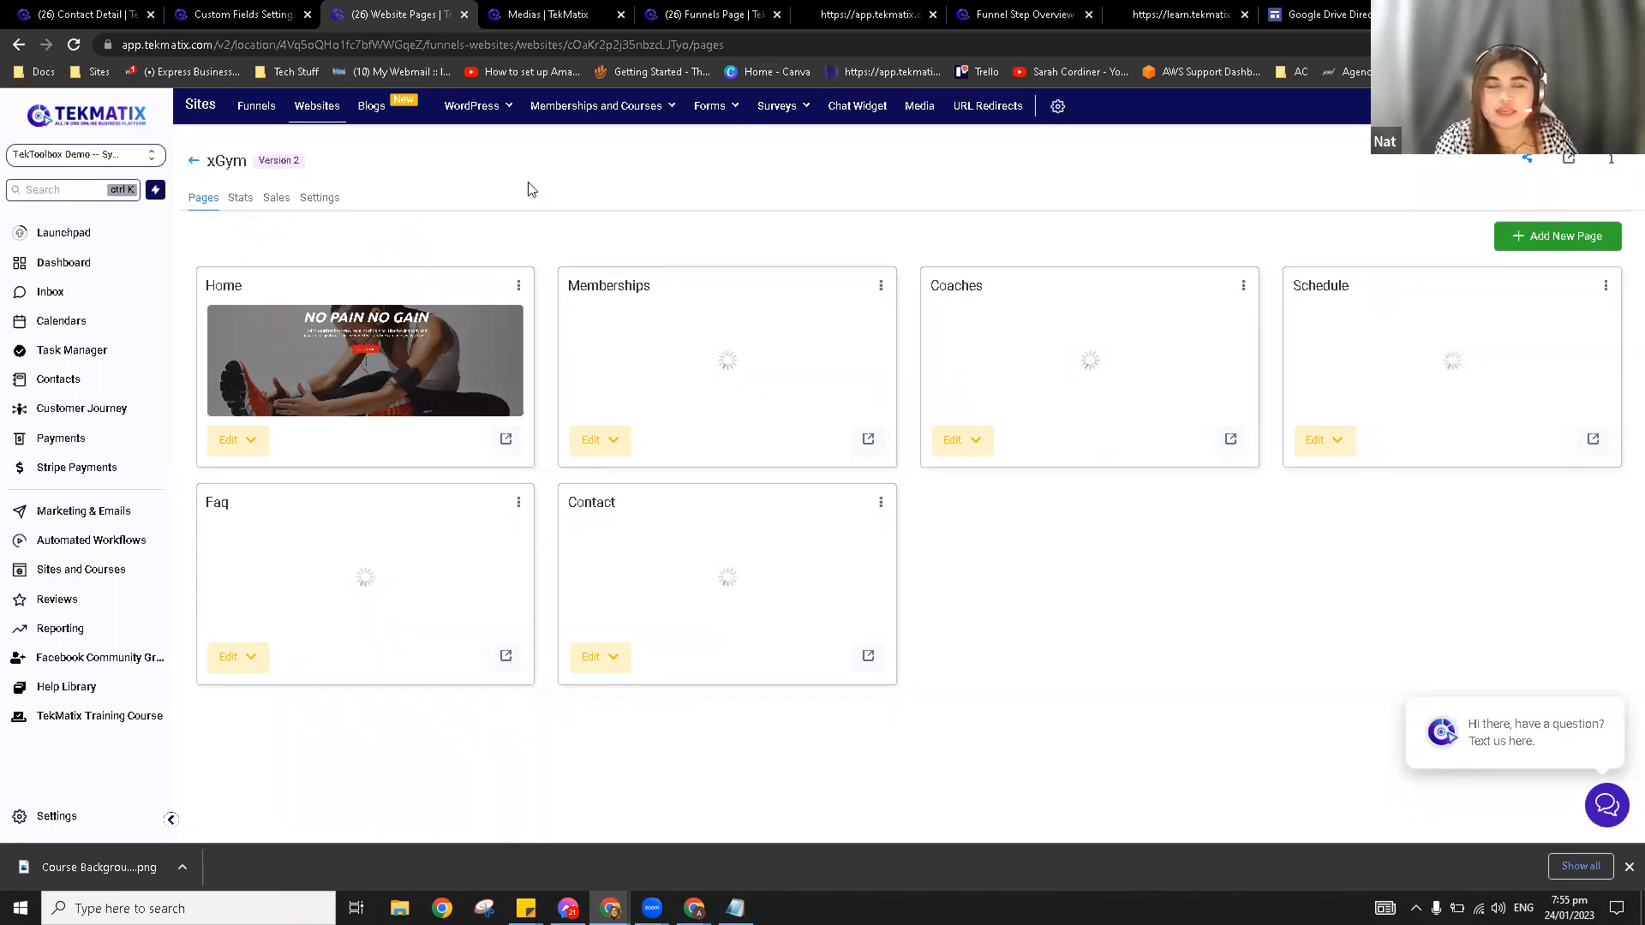
left_click(79, 292)
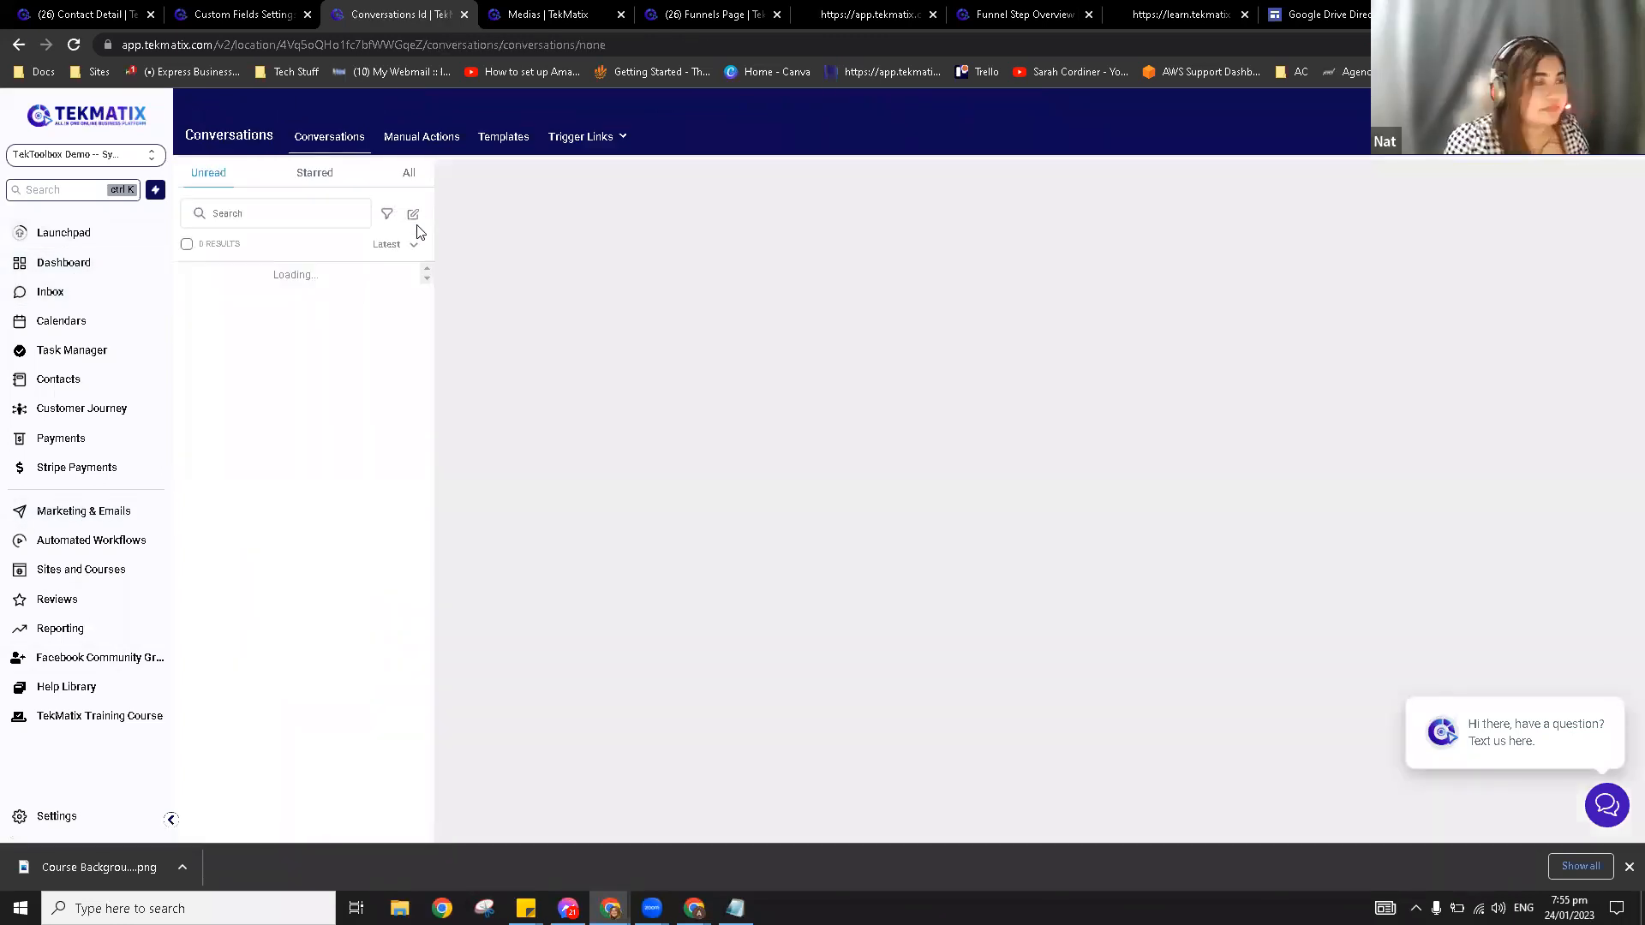
Step: List all conversations, then bring up the Gmail email about the TekToolbox Tuesday Session
left_click(408, 176)
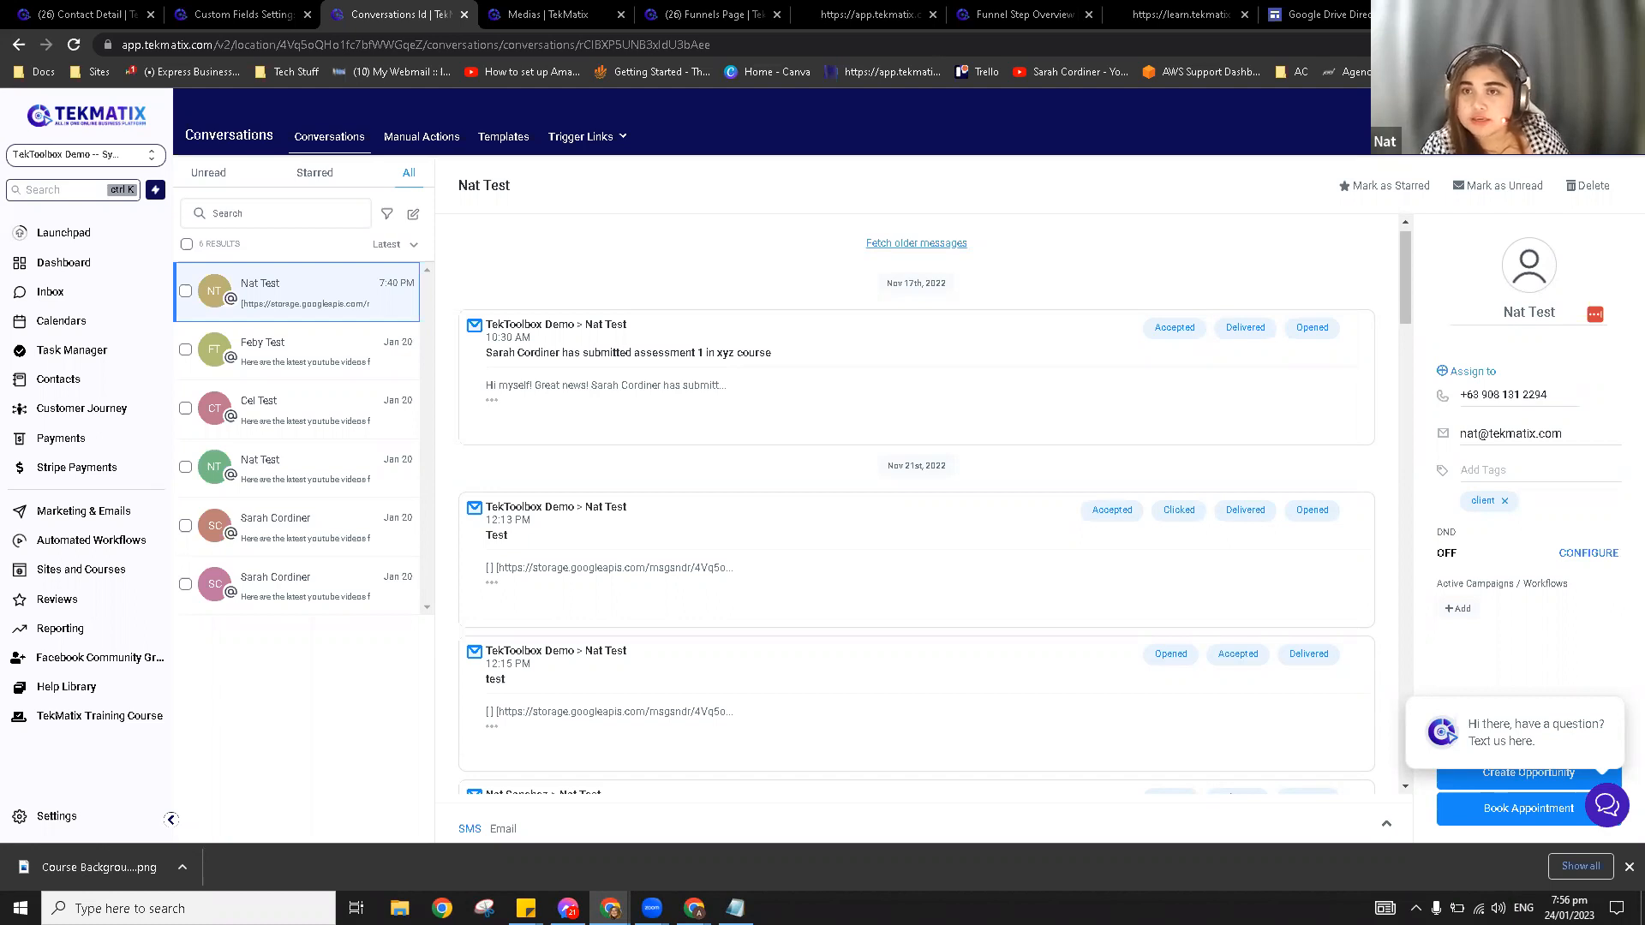
left_click_drag(756, 3, 548, 16)
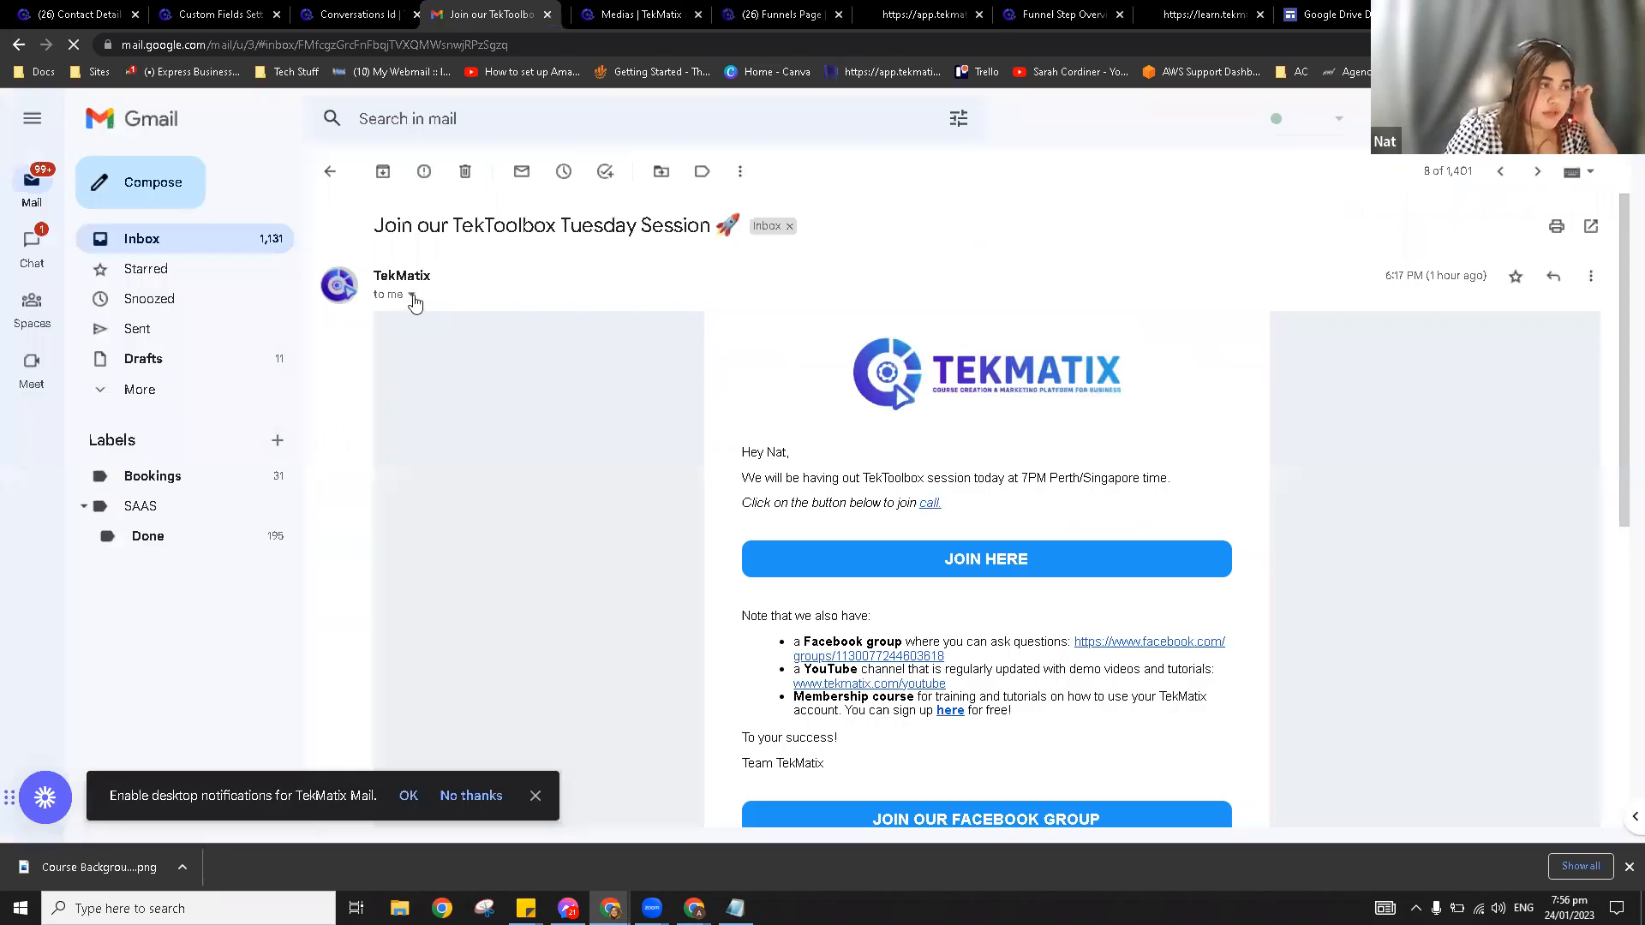
Step: Reveal the email's sender details, highlight the mg.tekmatix.com reply-to address, and return to Medias
left_click(410, 295)
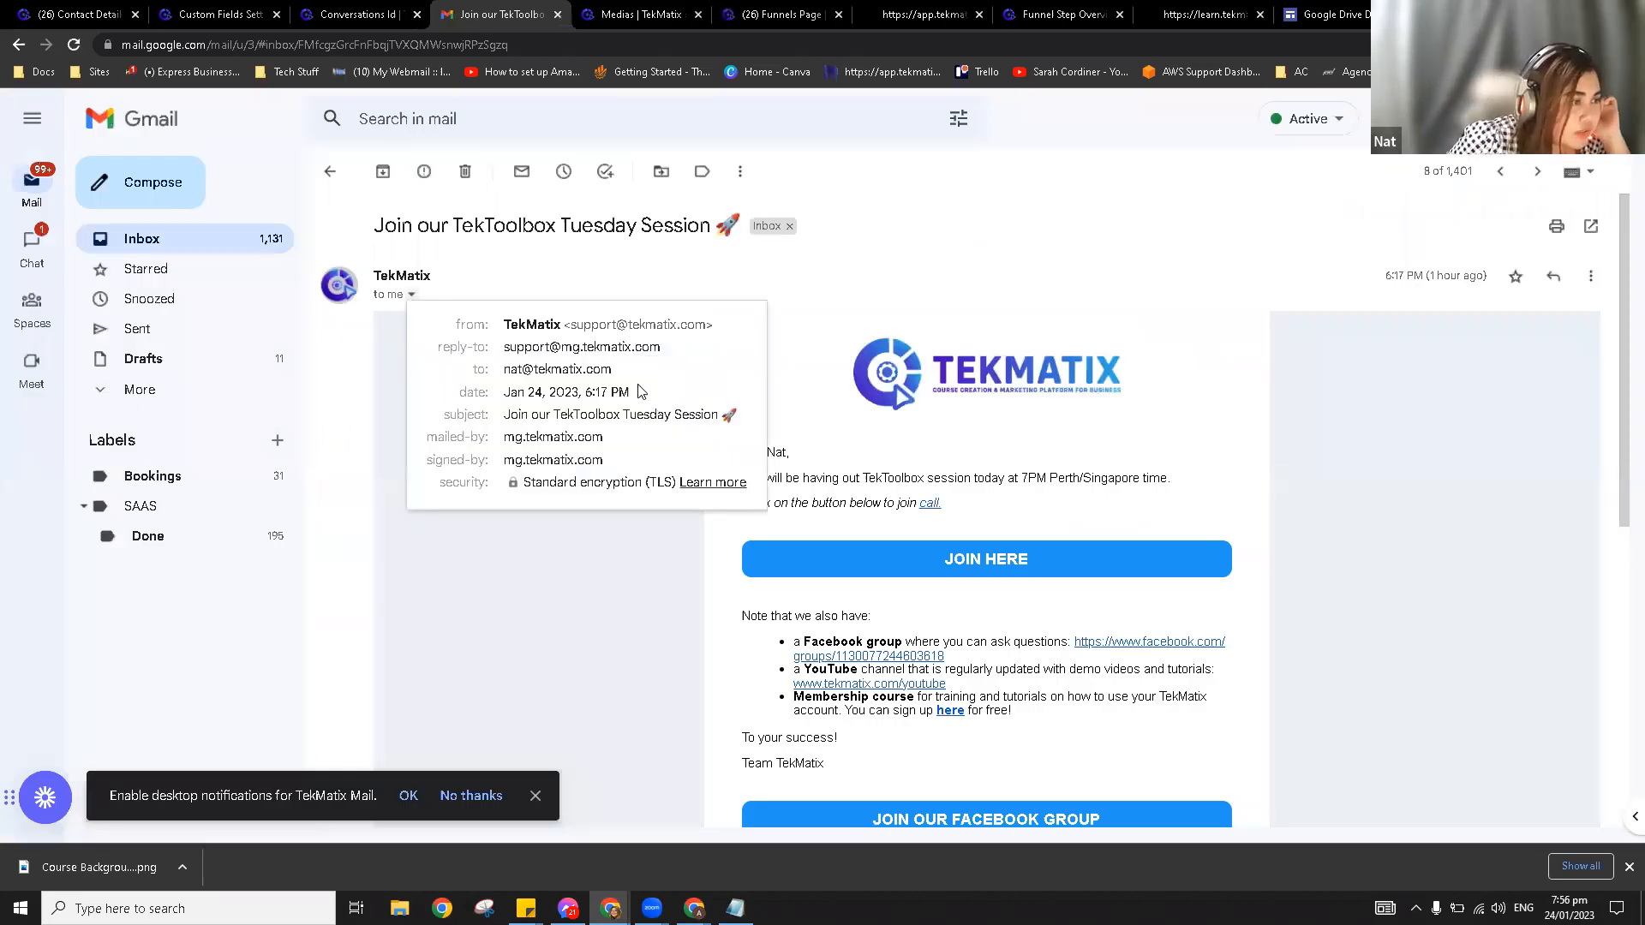
left_click_drag(506, 347, 674, 363)
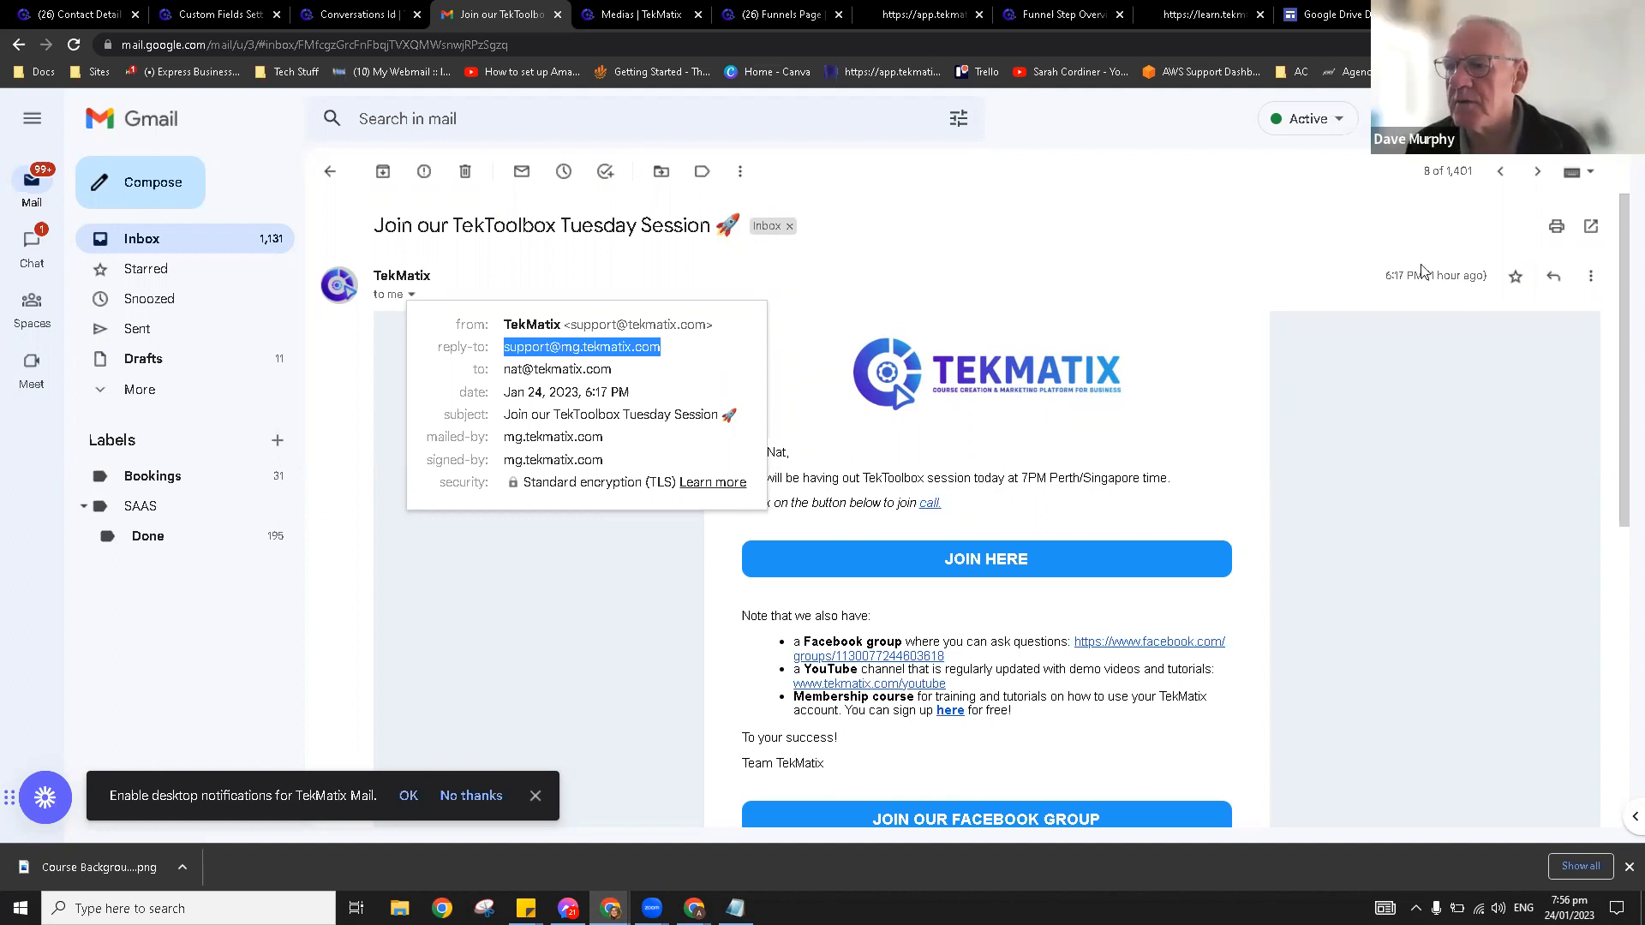
left_click(612, 10)
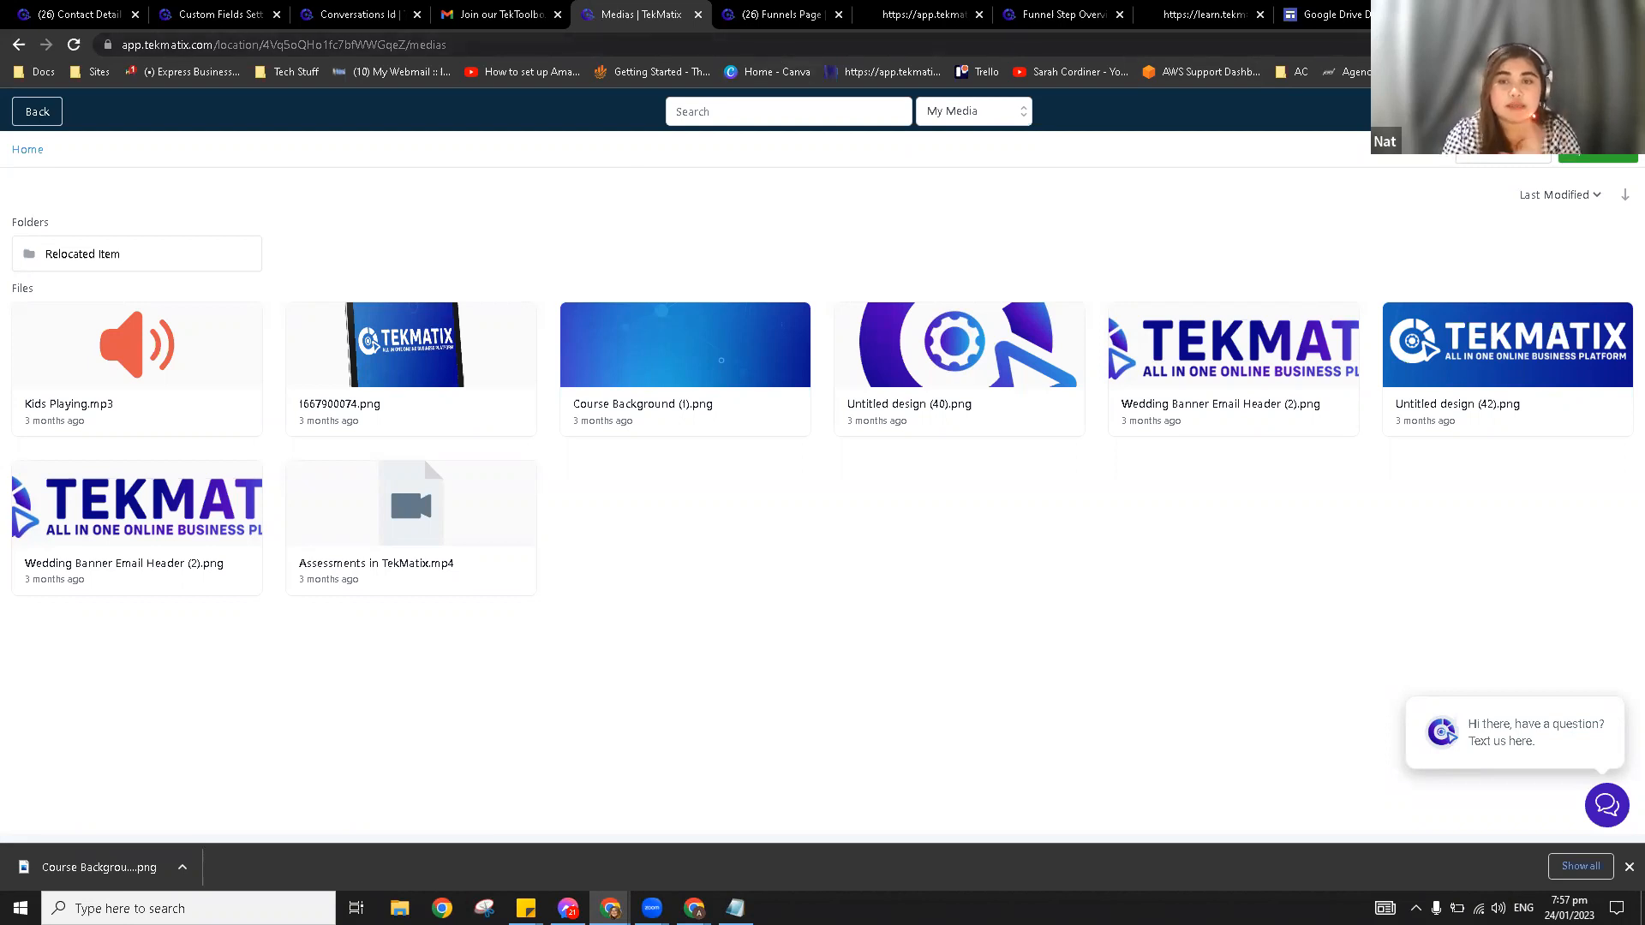
Step: Exit the media library and go to Email Services in the settings sidebar
left_click(37, 112)
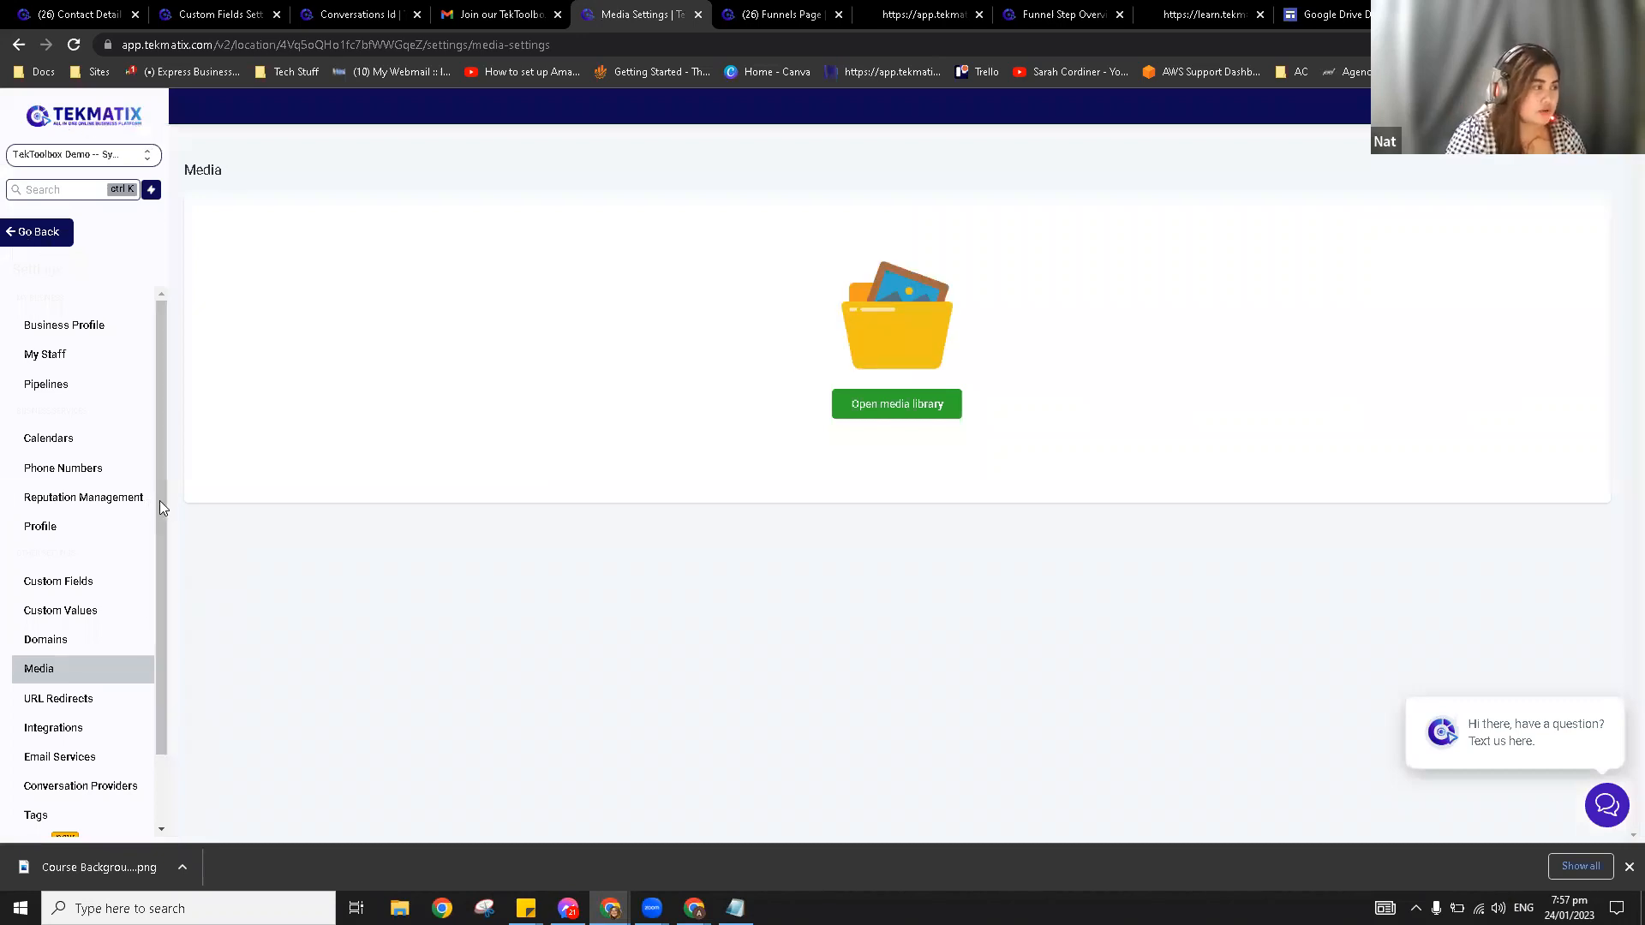
left_click(150, 534)
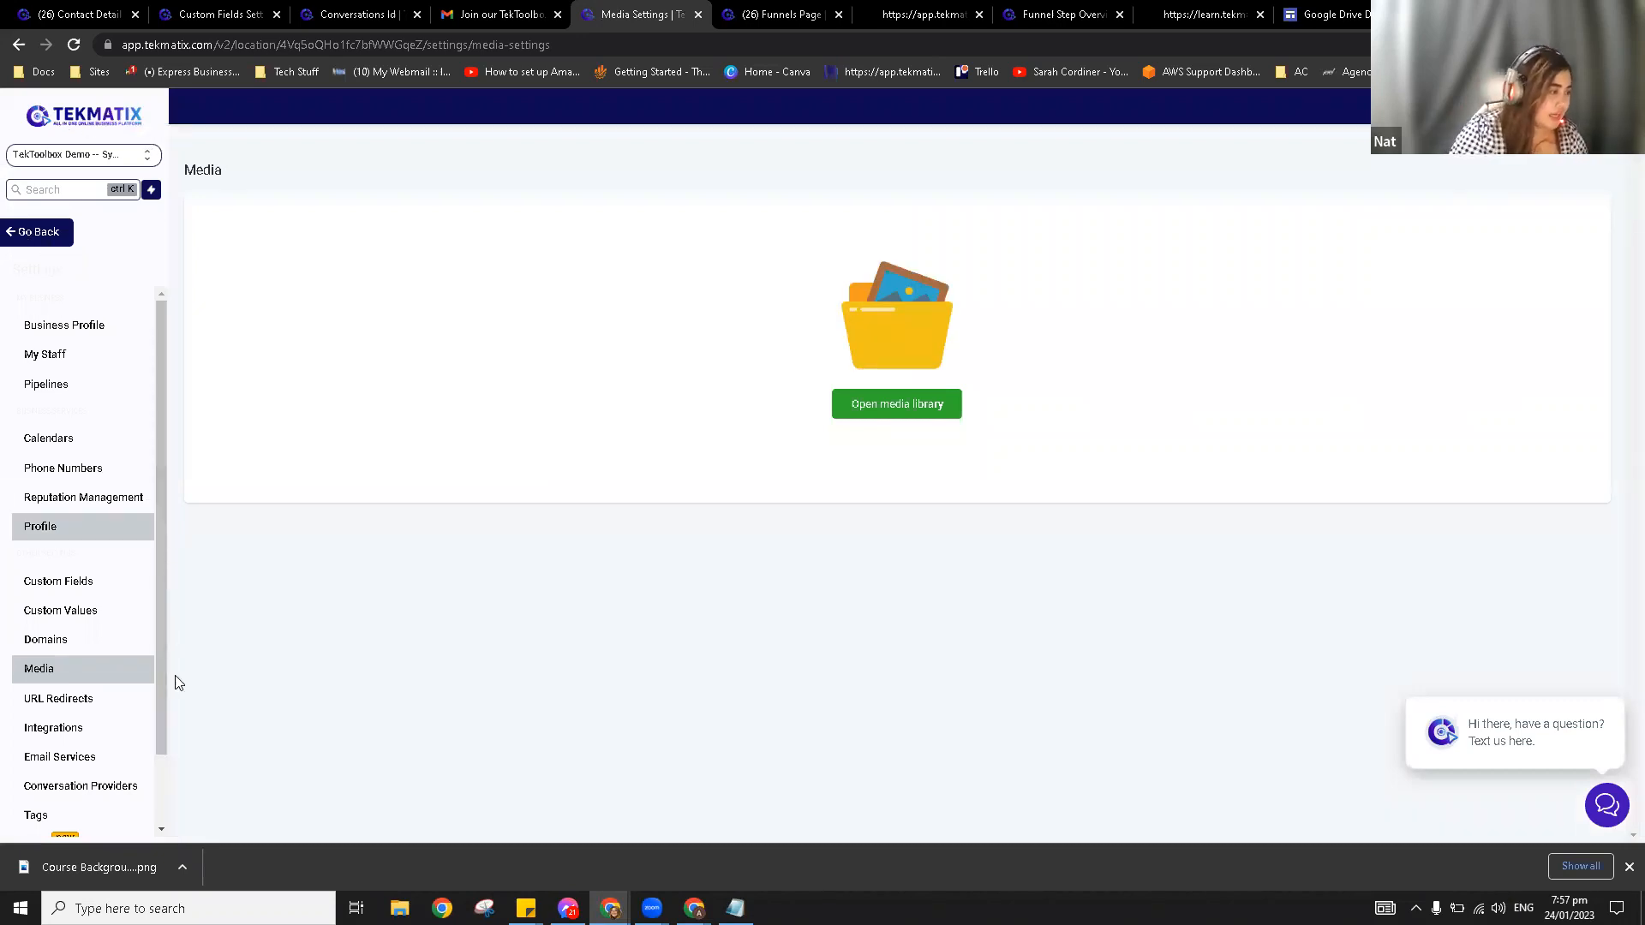
scroll(77, 685, "down", 1)
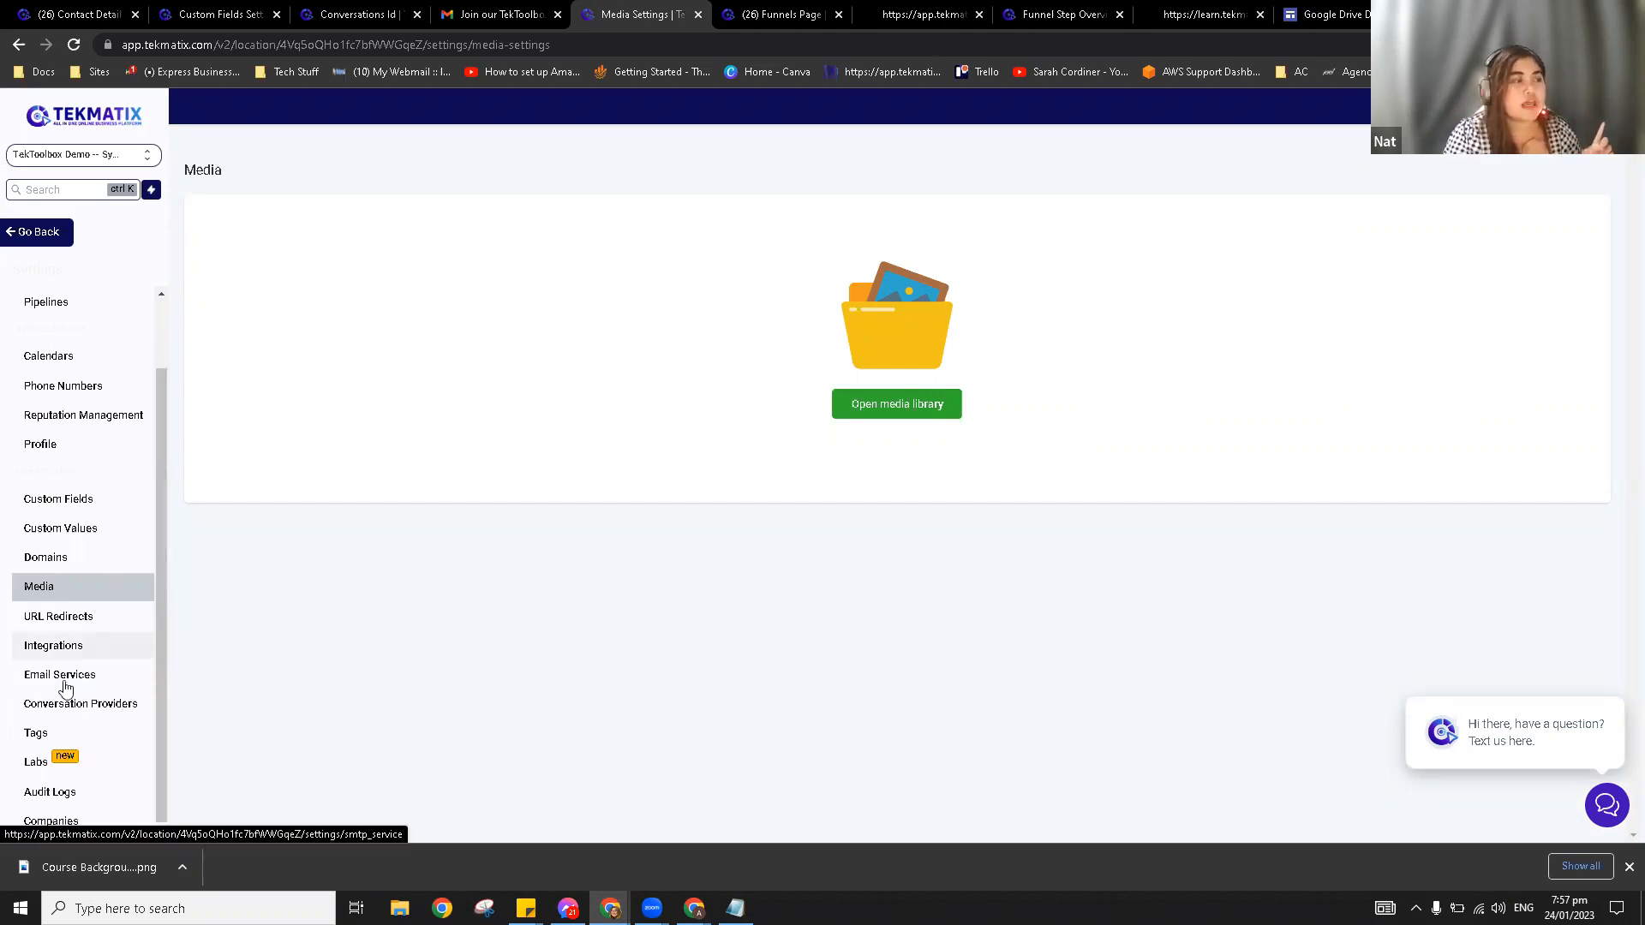
left_click(67, 686)
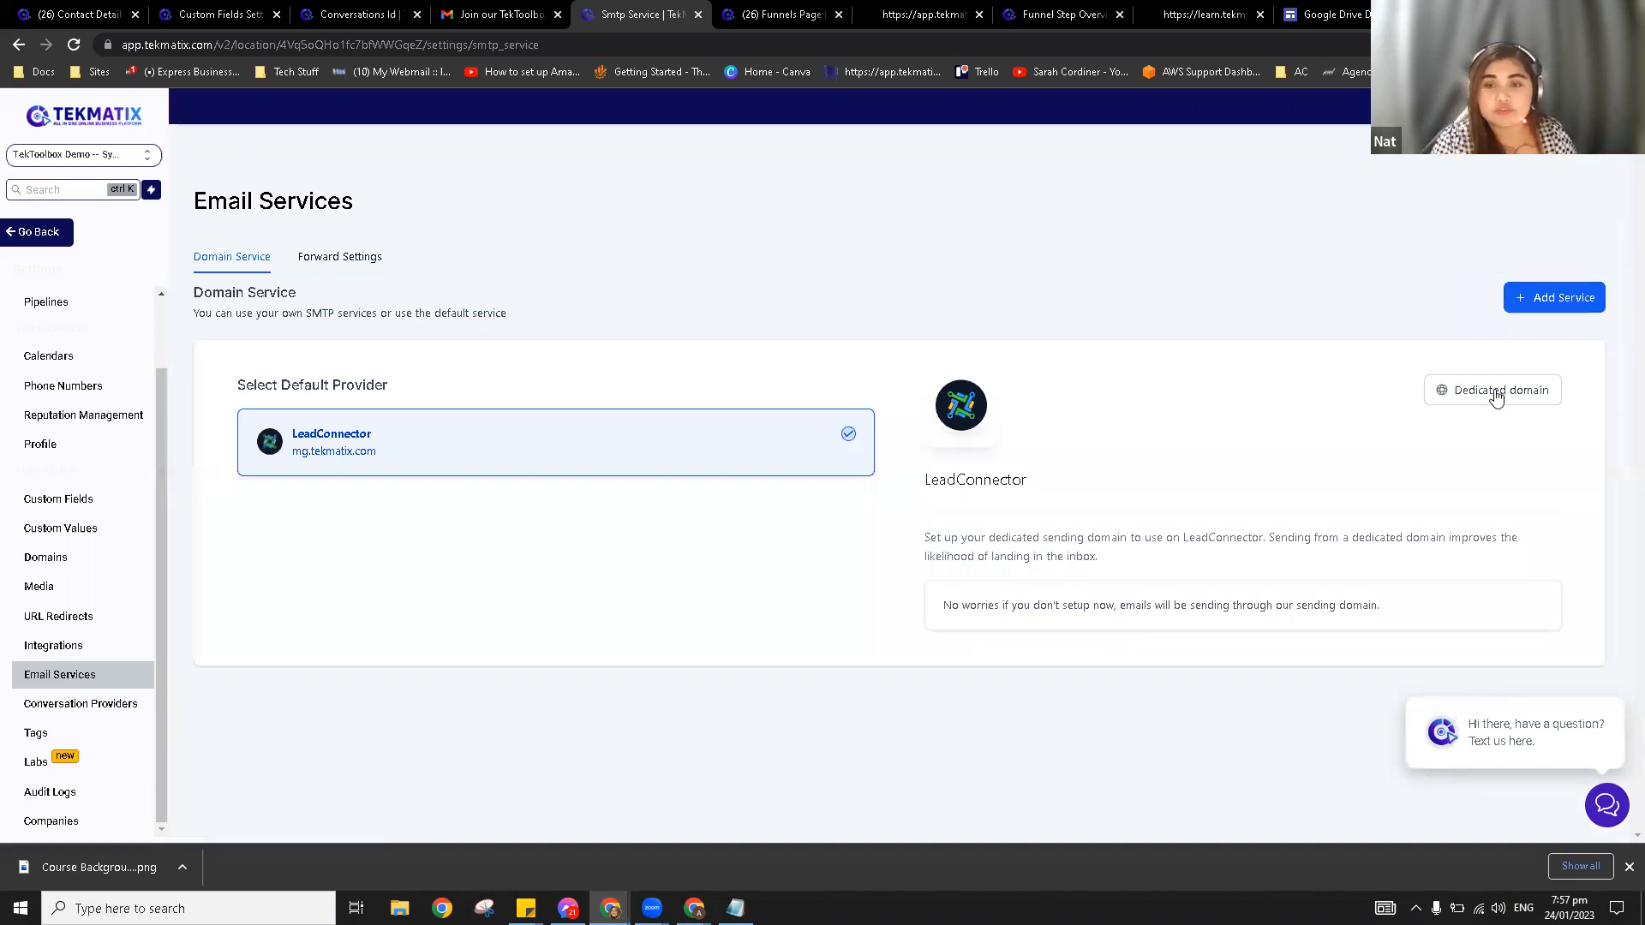
left_click_drag(371, 461, 291, 467)
left_click(406, 515)
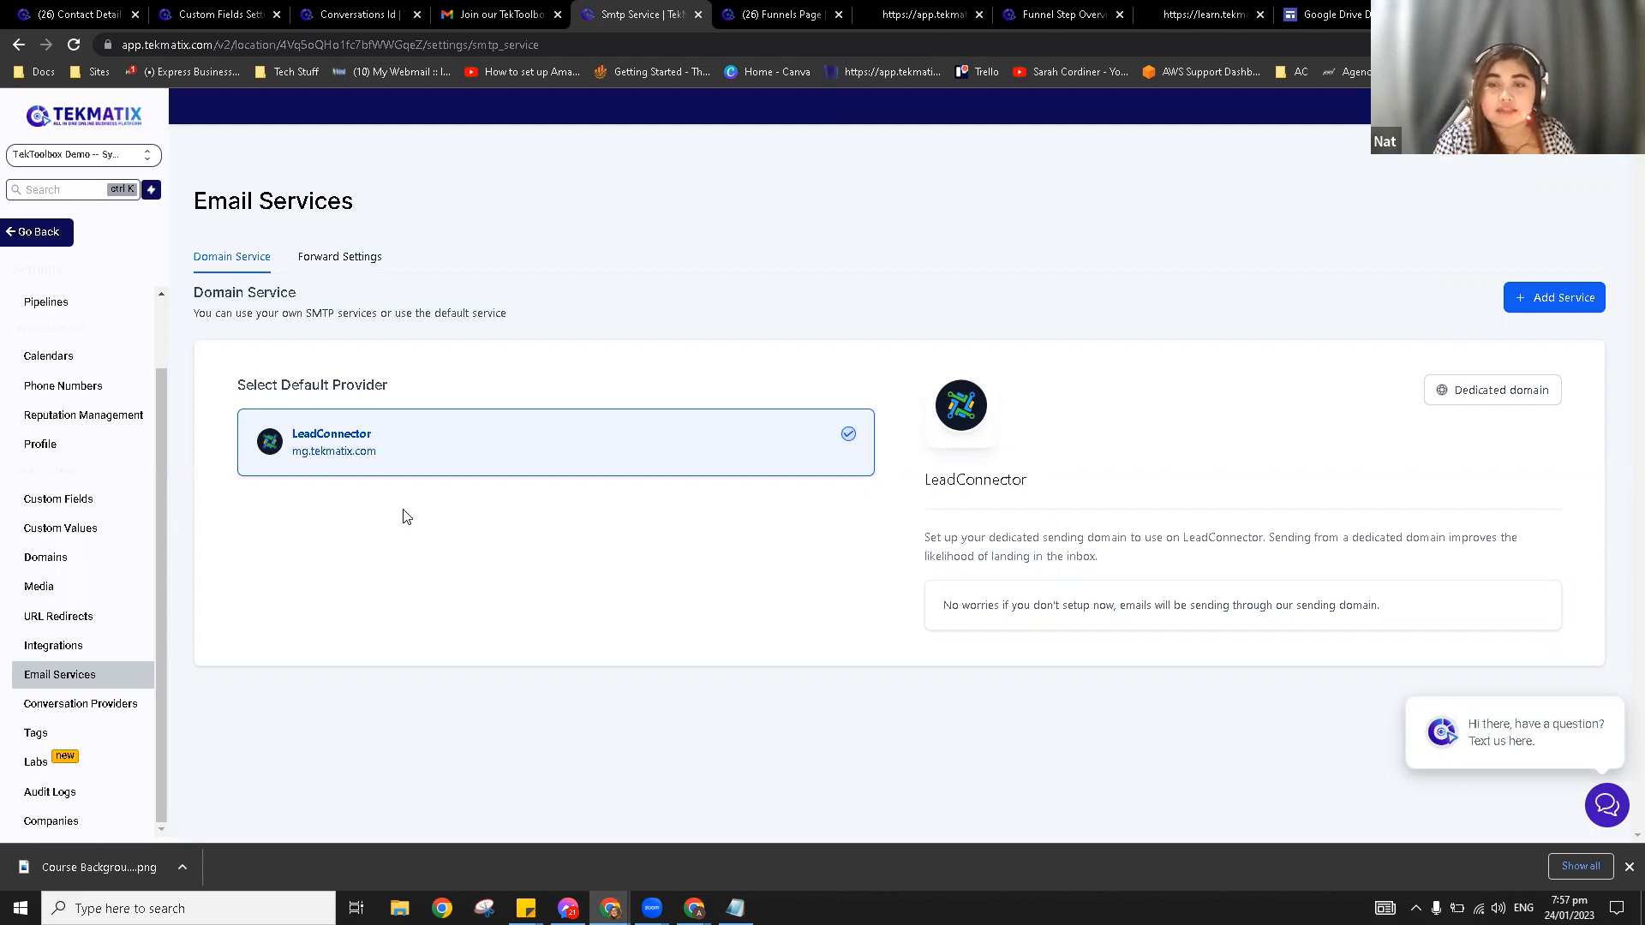
Step: Start adding a dedicated sending domain via Add Domain, and close the leftover Funnels Page tab
left_click(1477, 395)
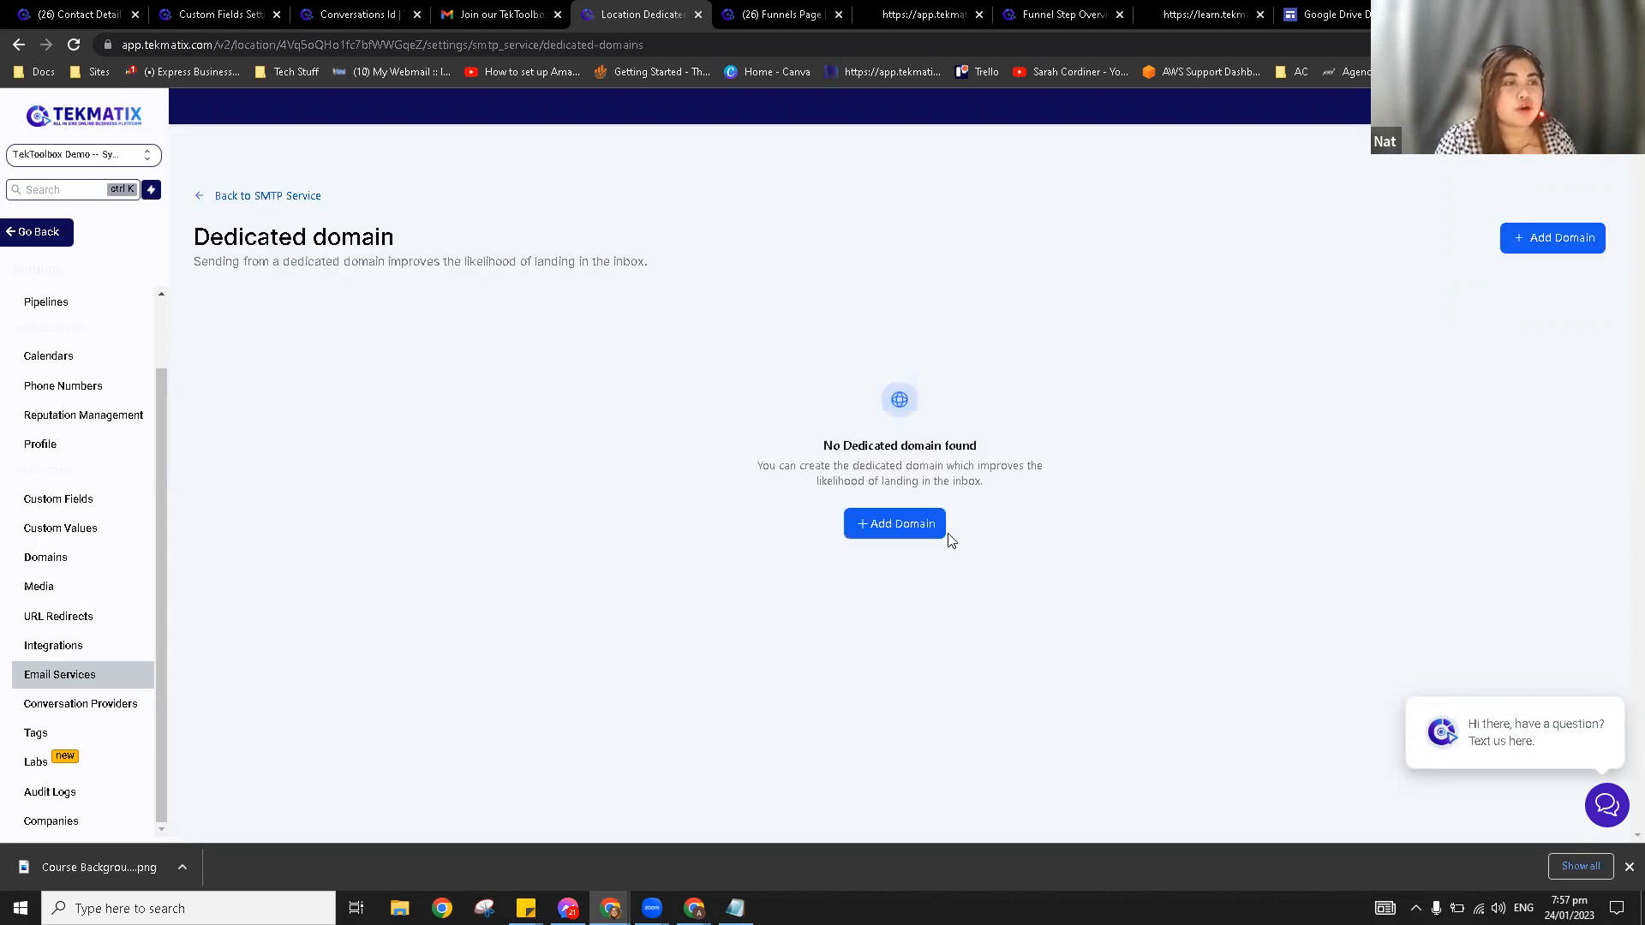
left_click(898, 532)
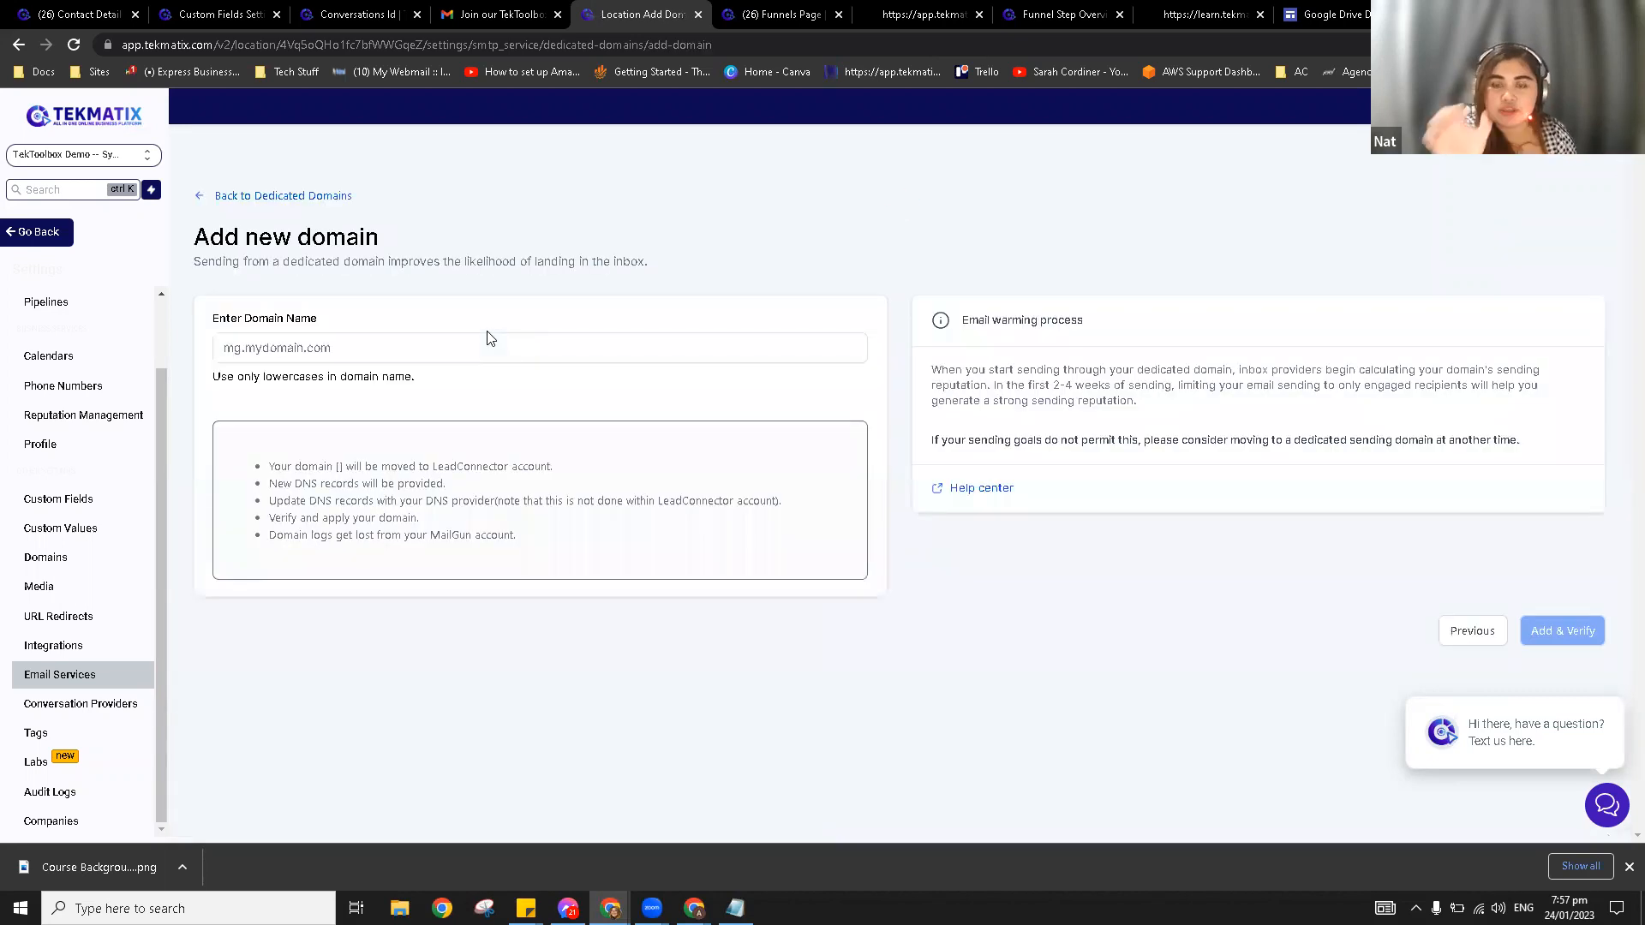
left_click(354, 344)
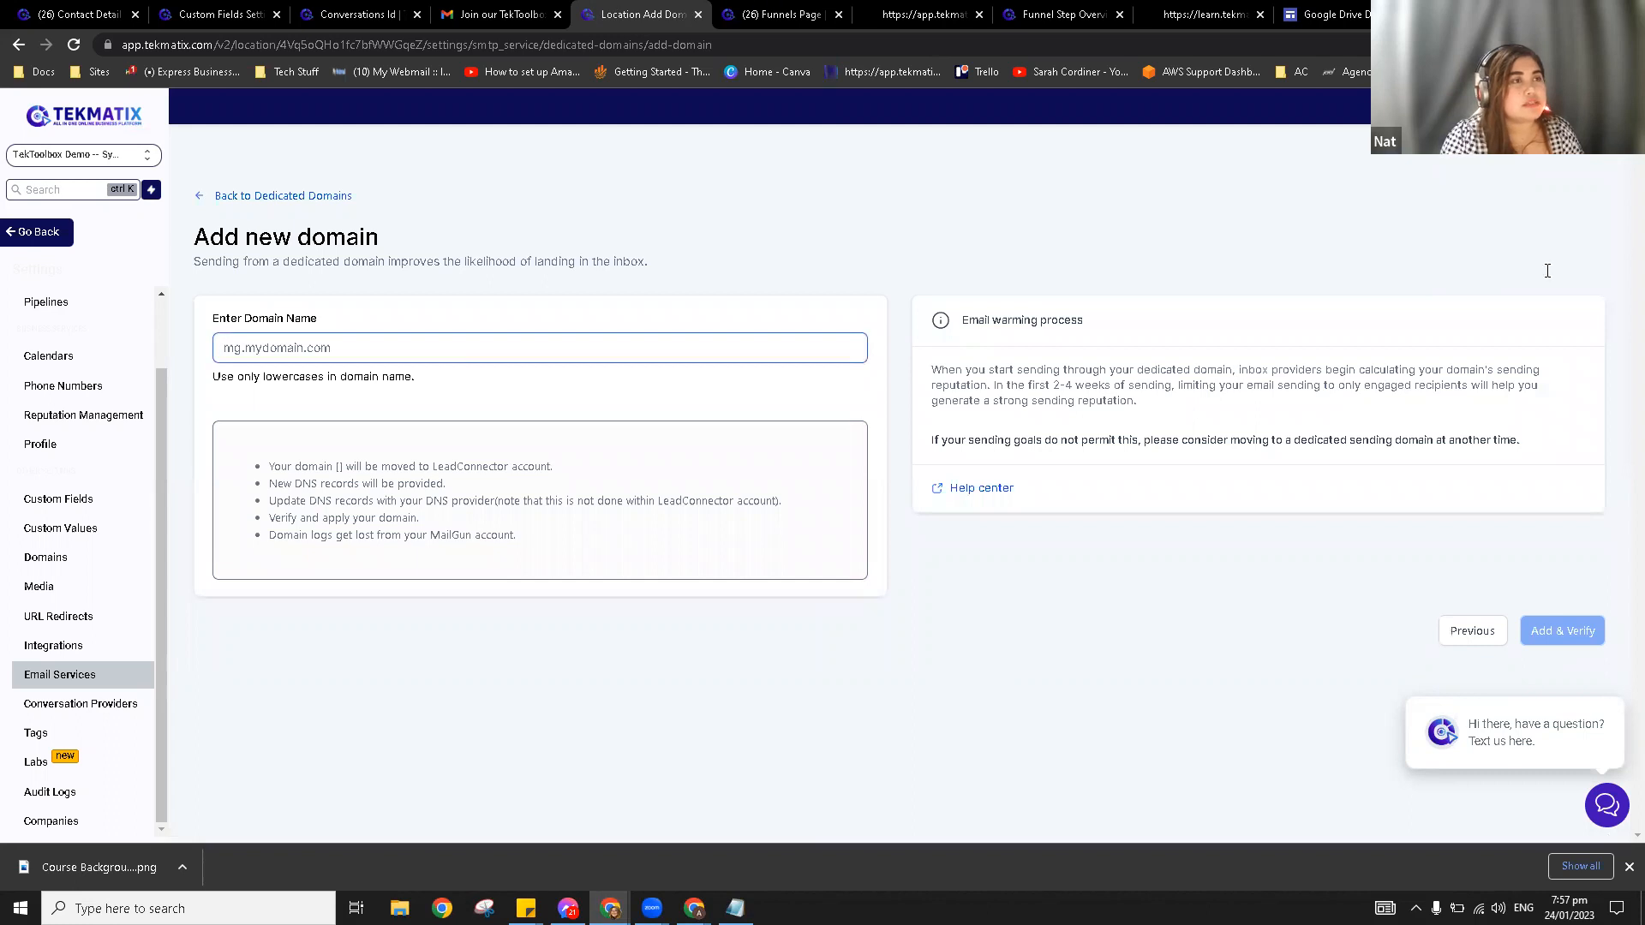
left_click(773, 9)
key("ctrl+w")
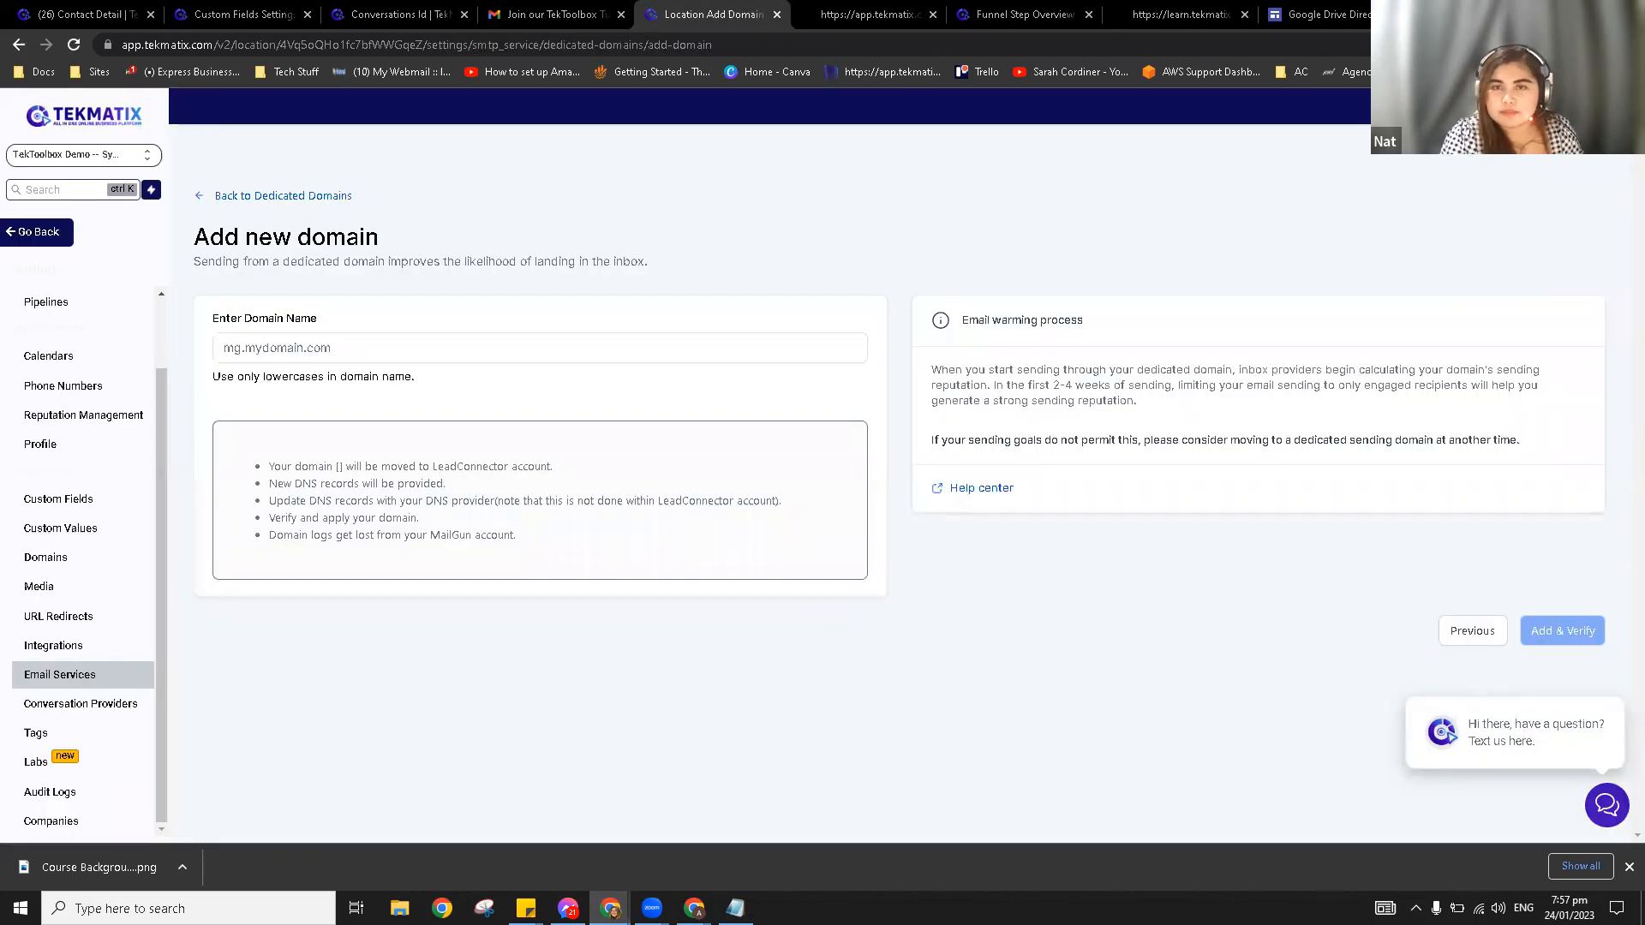
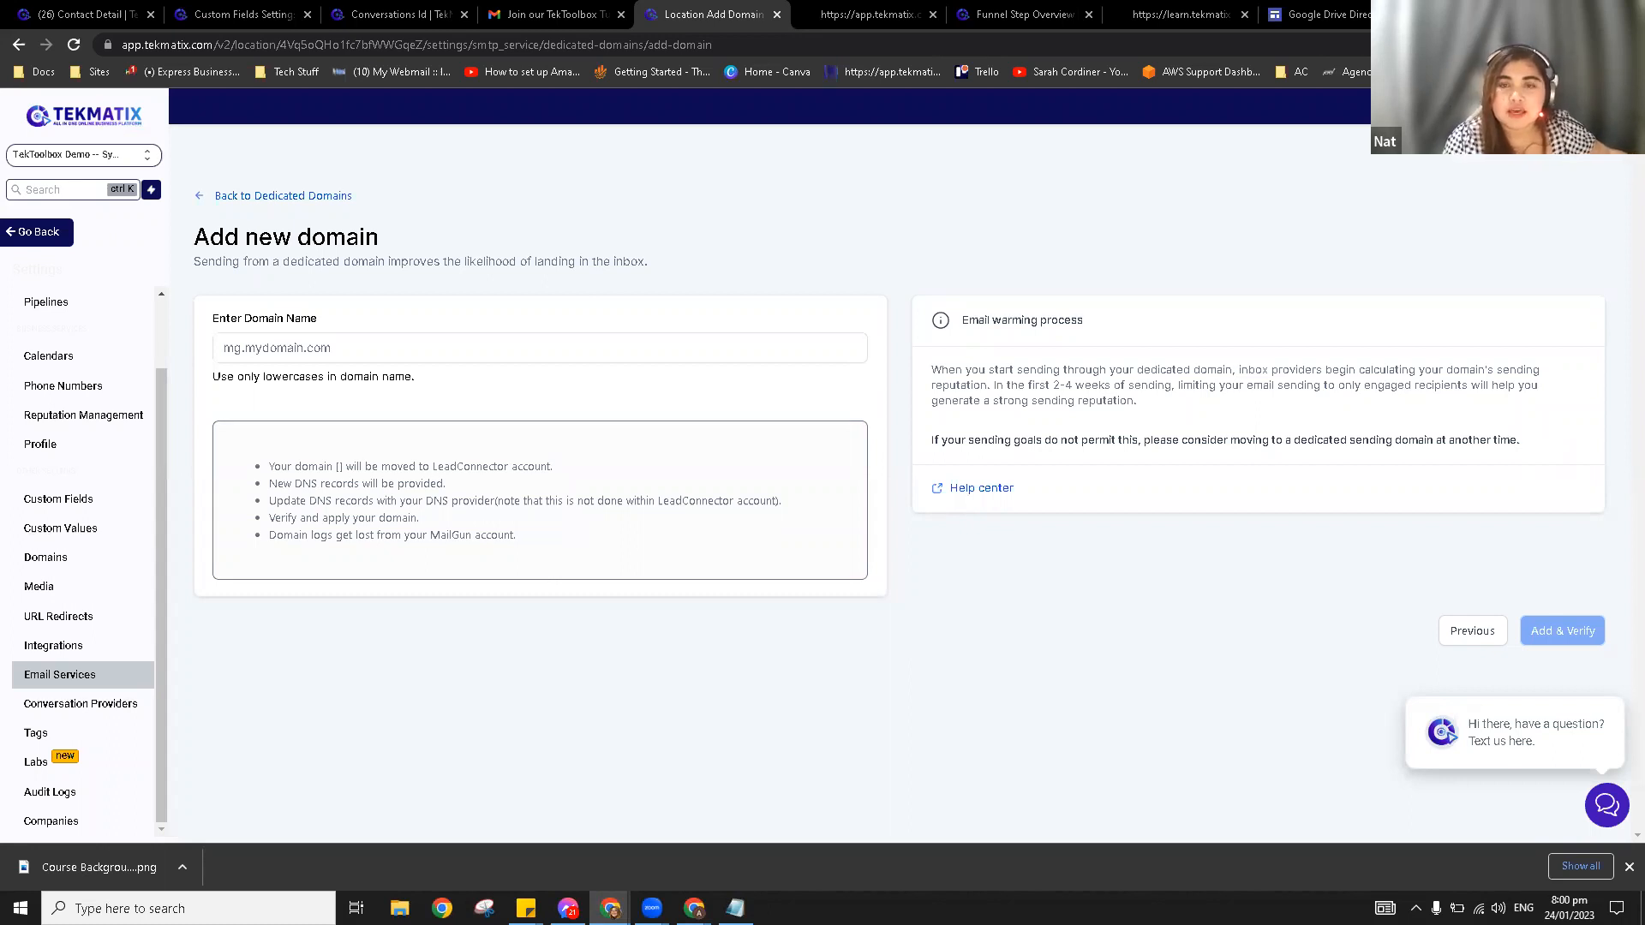
Step: Cycle through the open tabs, then leave the Add new domain page for the main dashboard
left_click(818, 7)
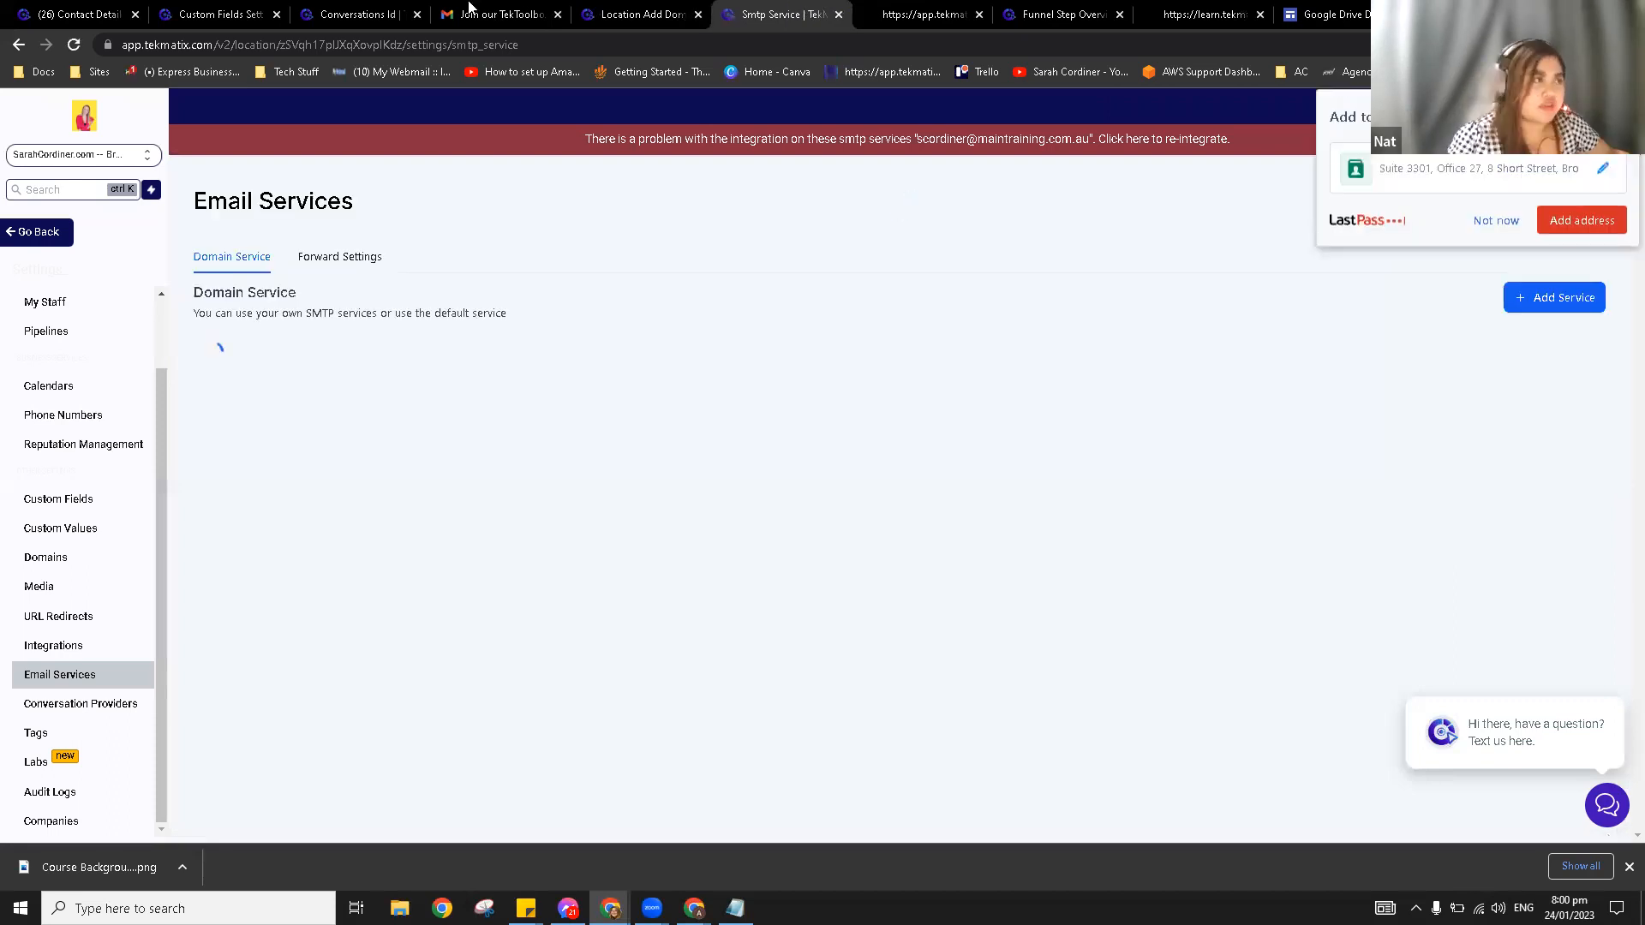
left_click(347, 10)
left_click(235, 11)
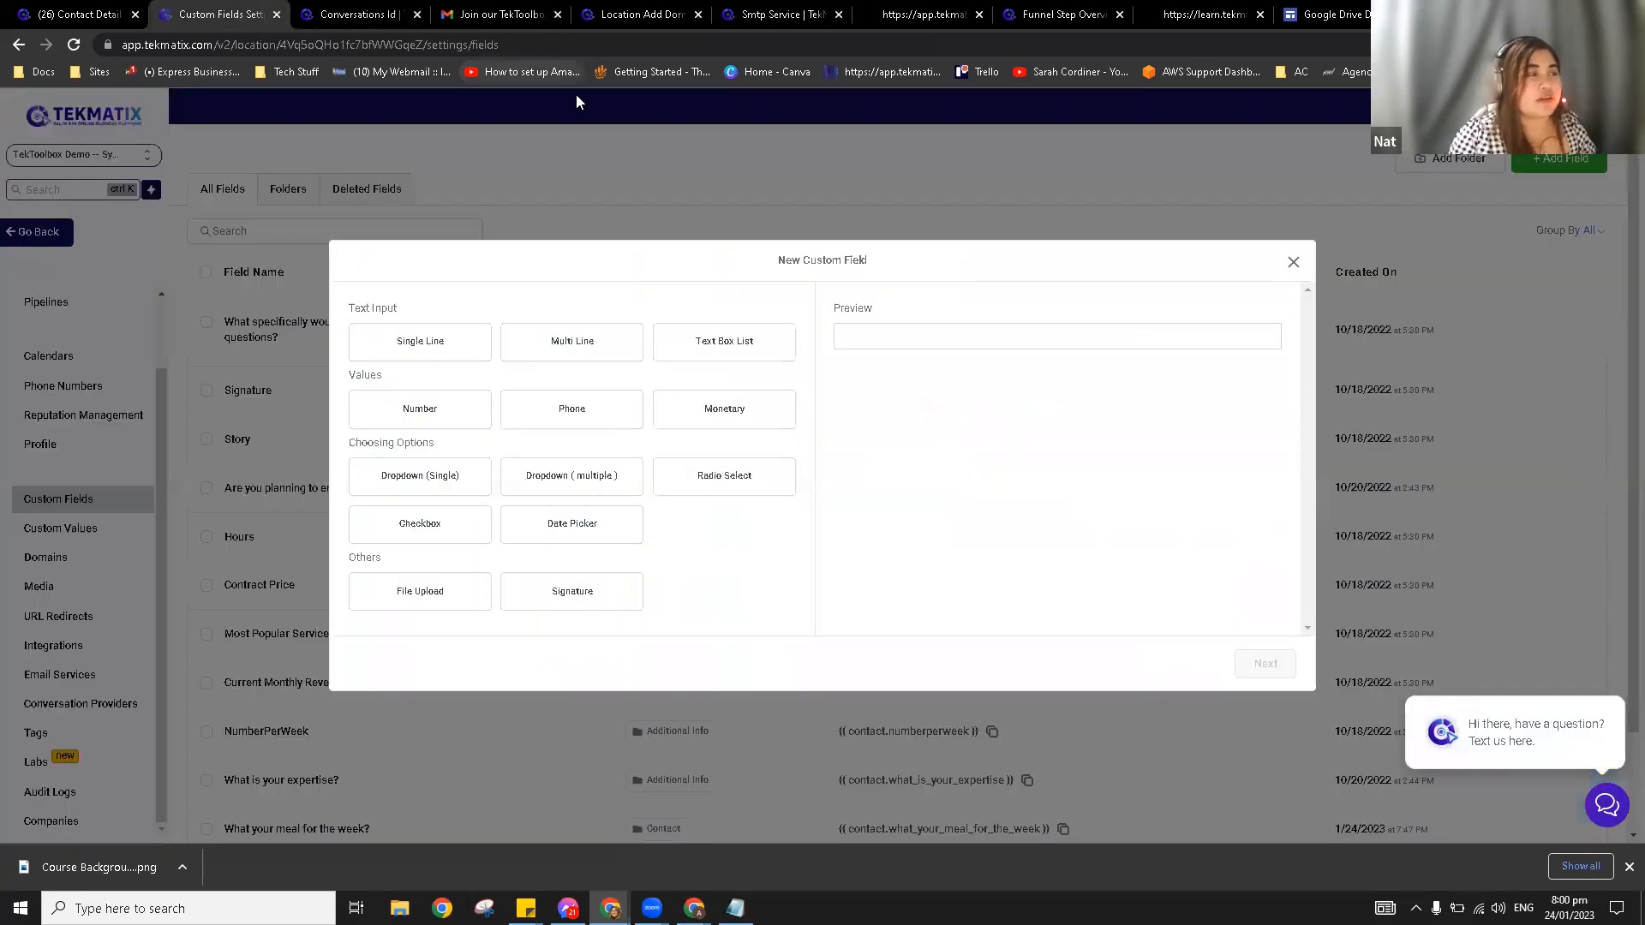
left_click(608, 8)
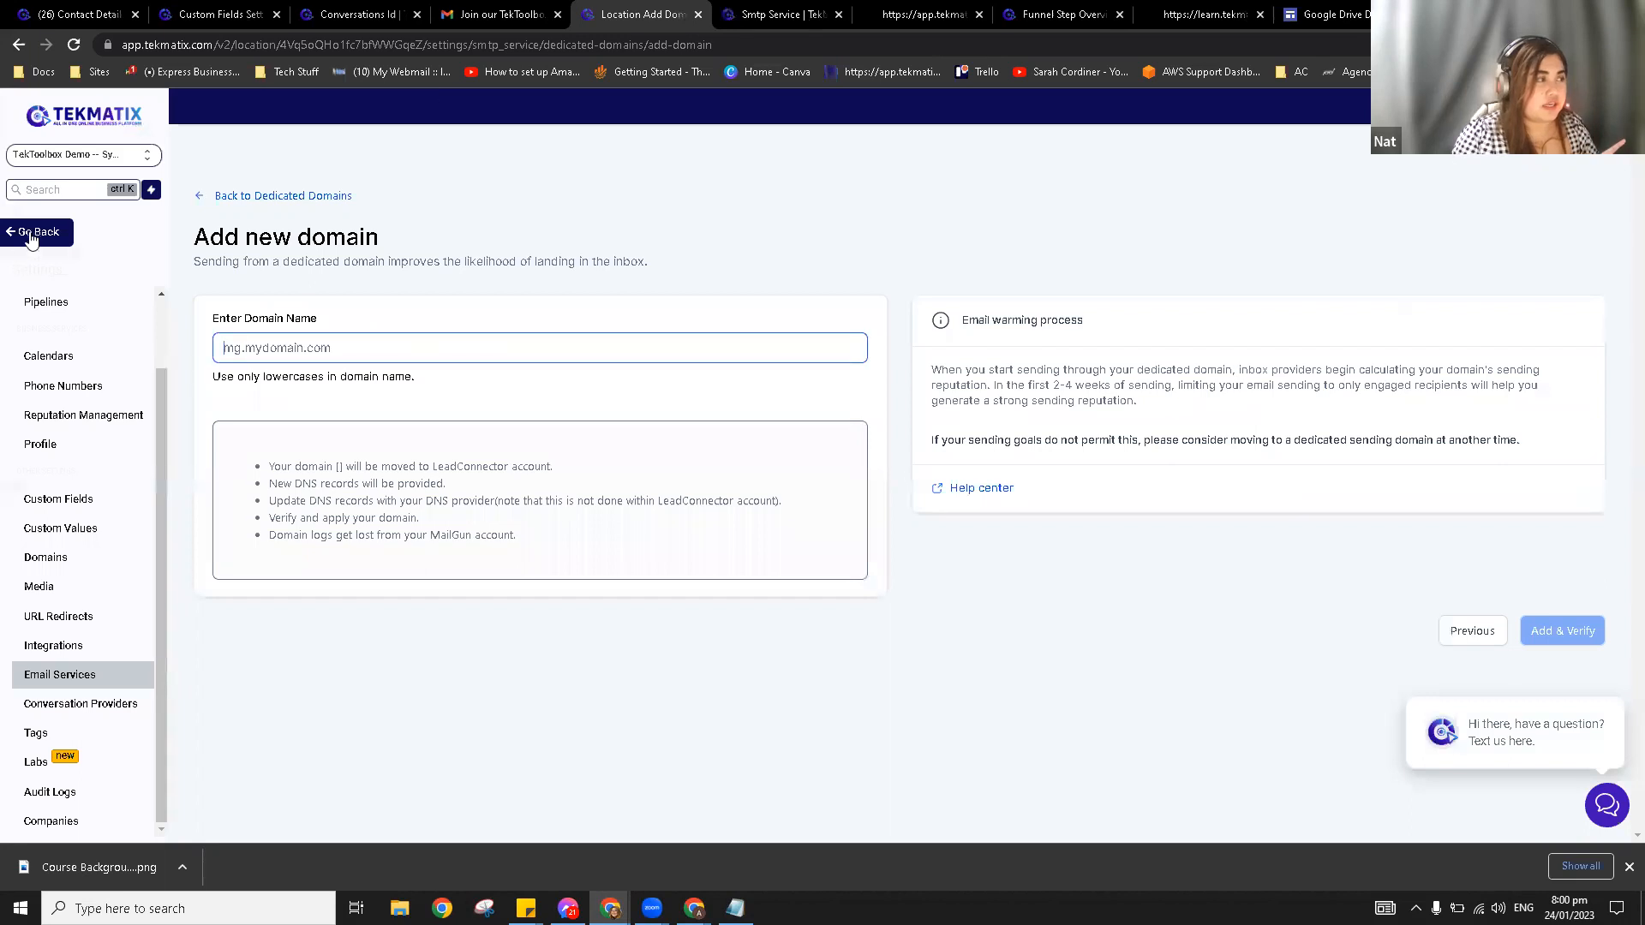
left_click(32, 233)
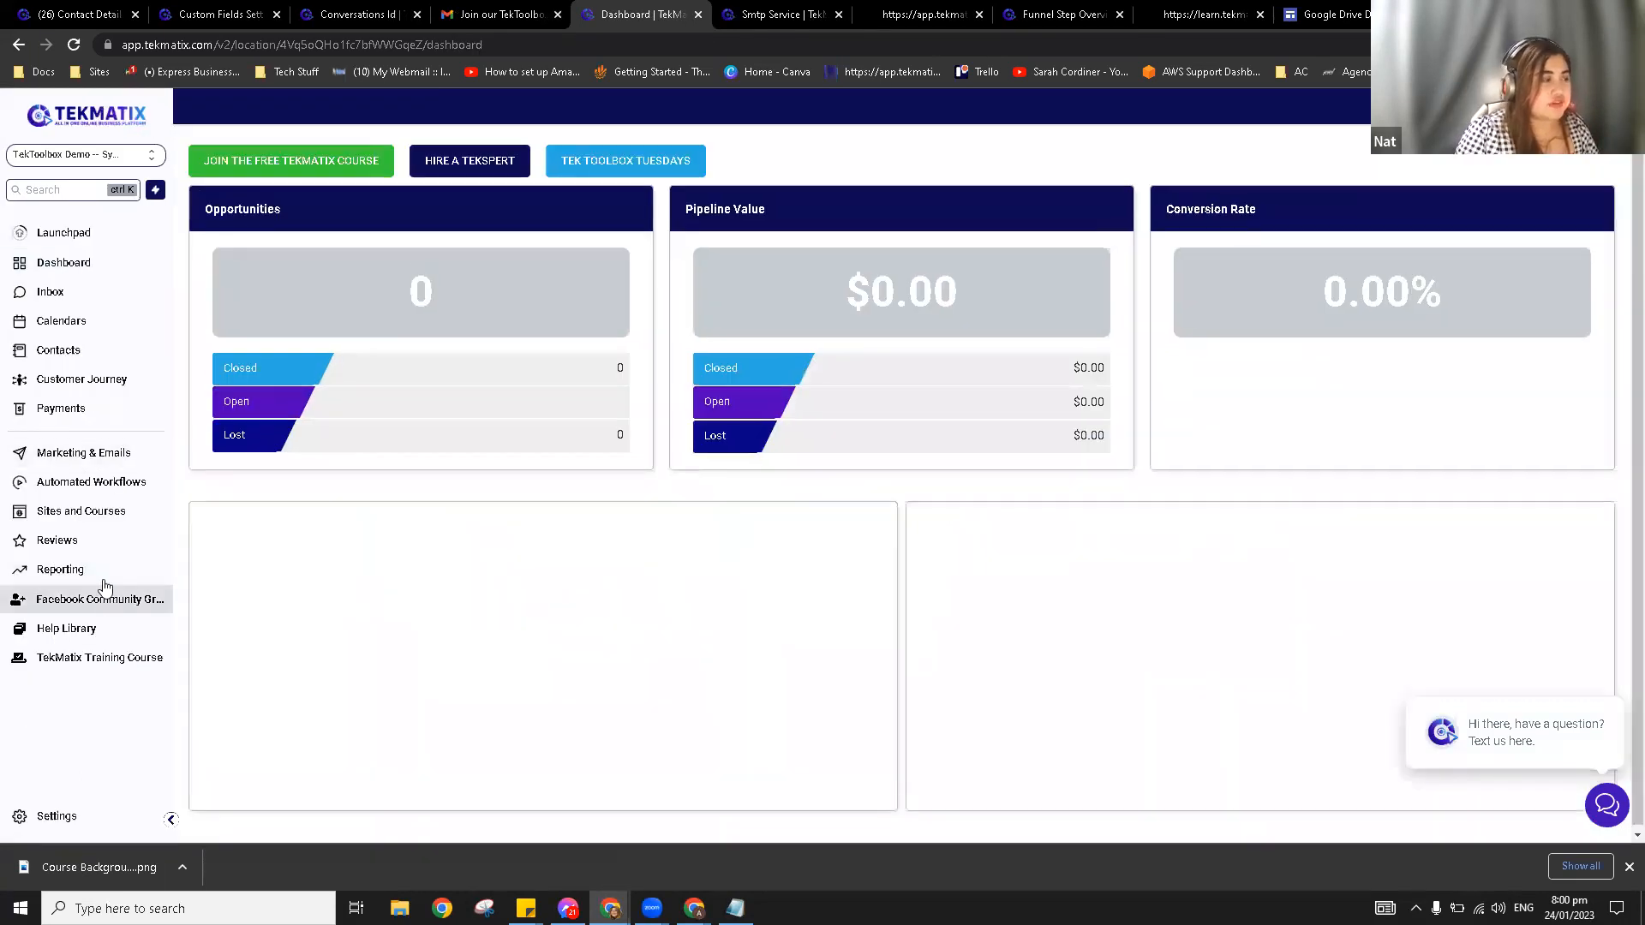
Step: In Sites, browse the Health & Wellness website templates folder and return to the list
left_click(101, 571)
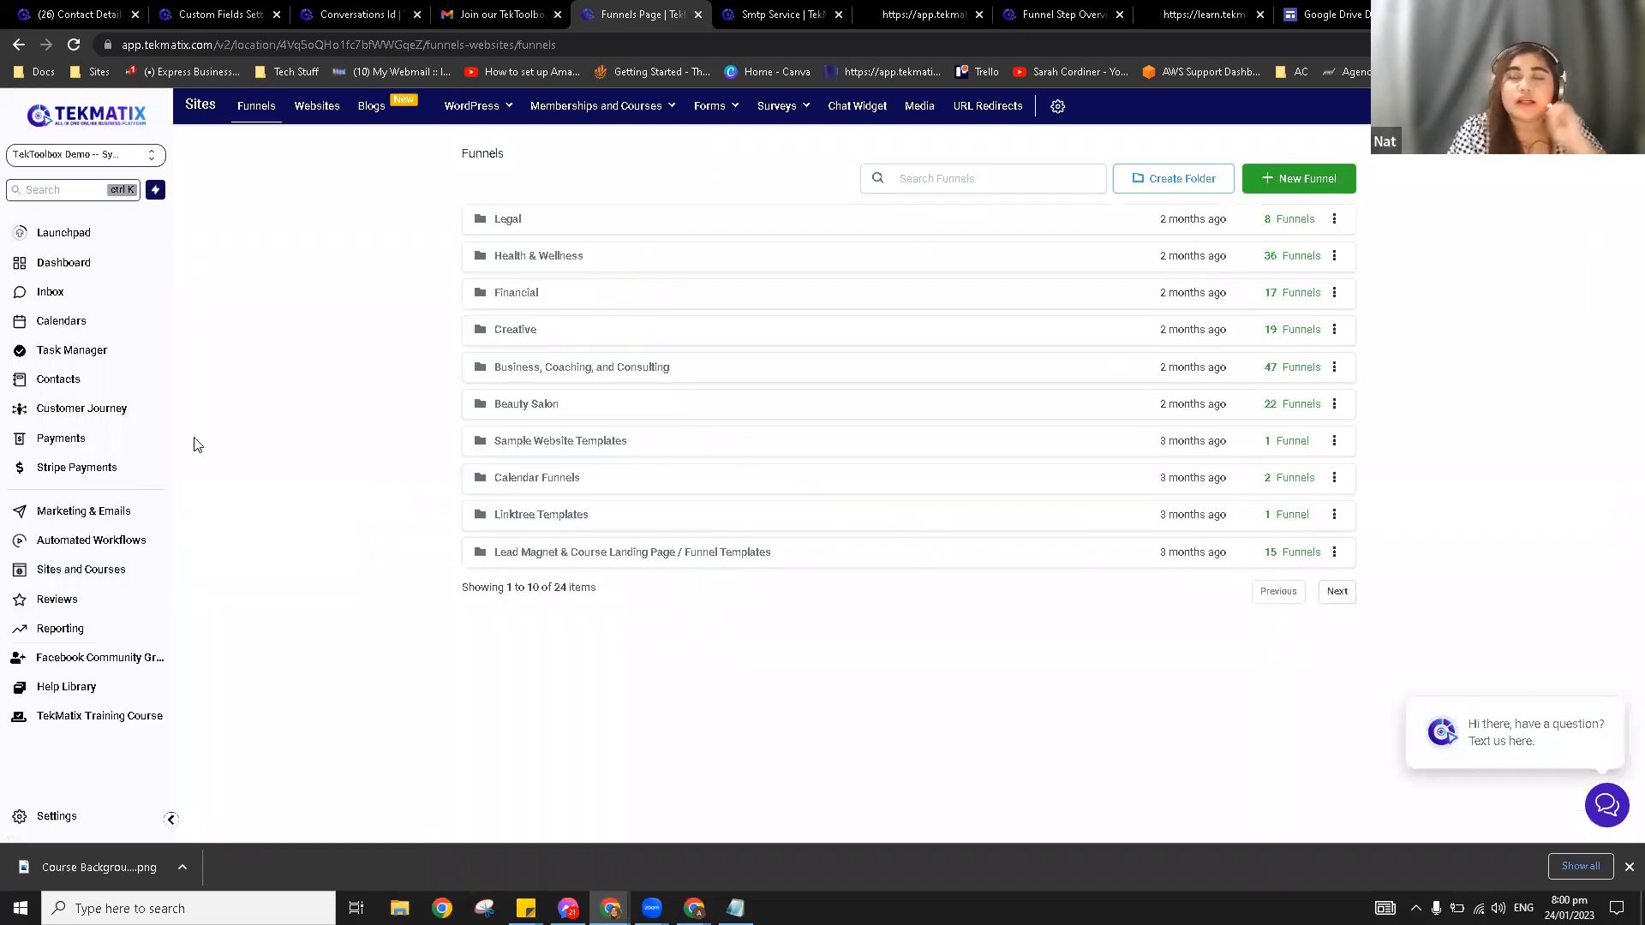
left_click(323, 114)
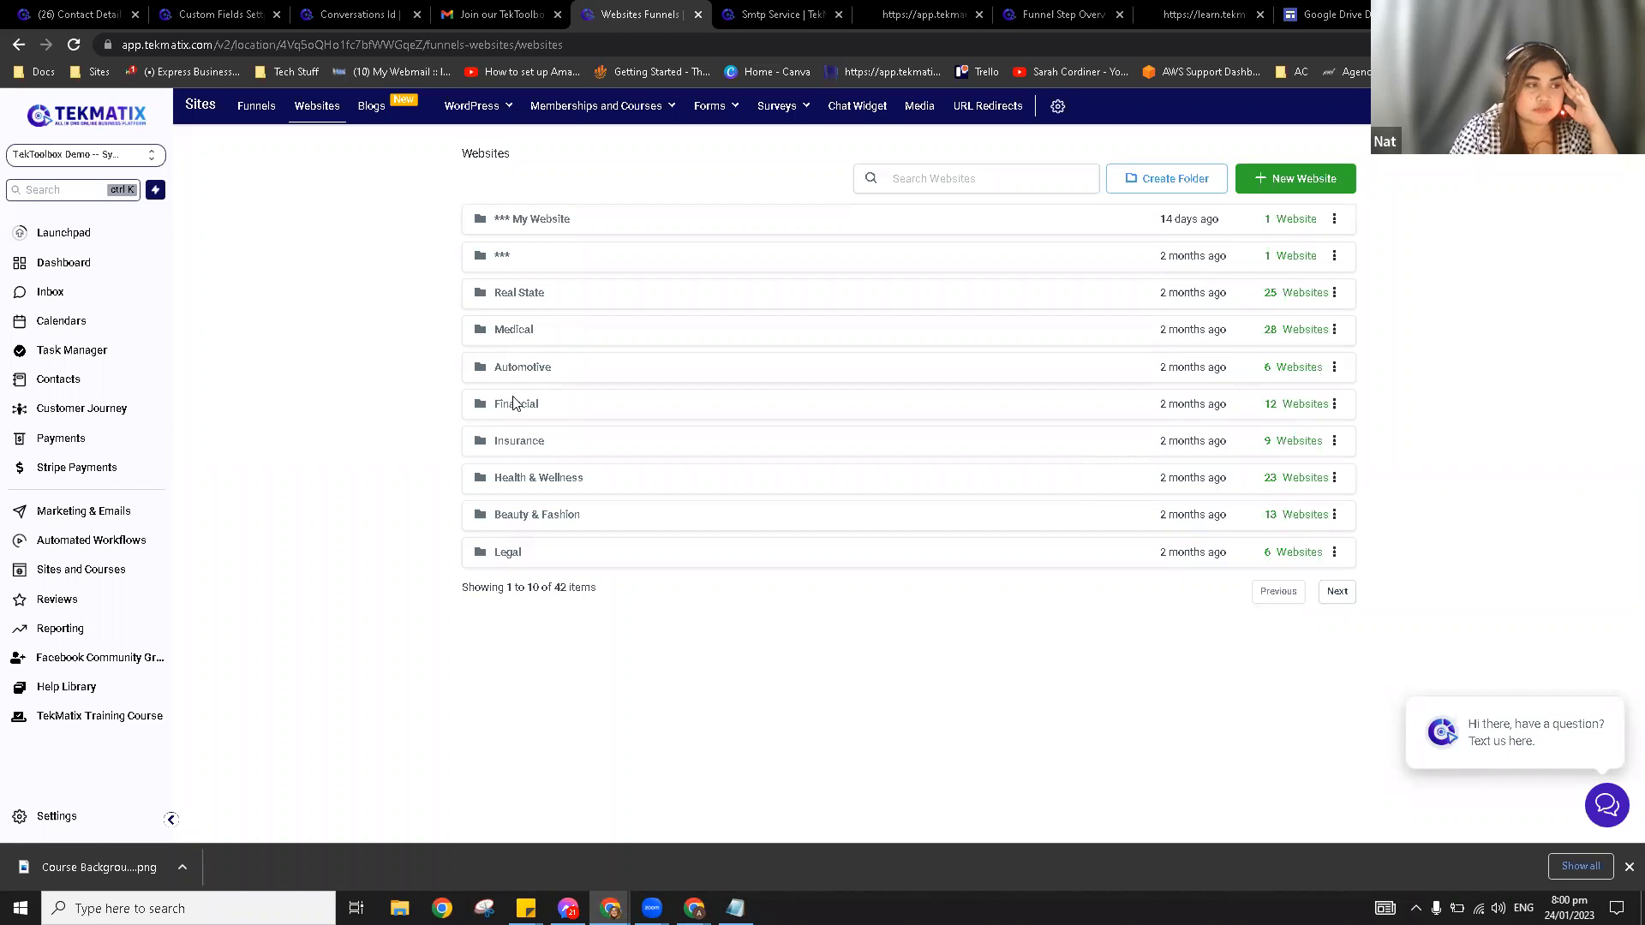
left_click(550, 482)
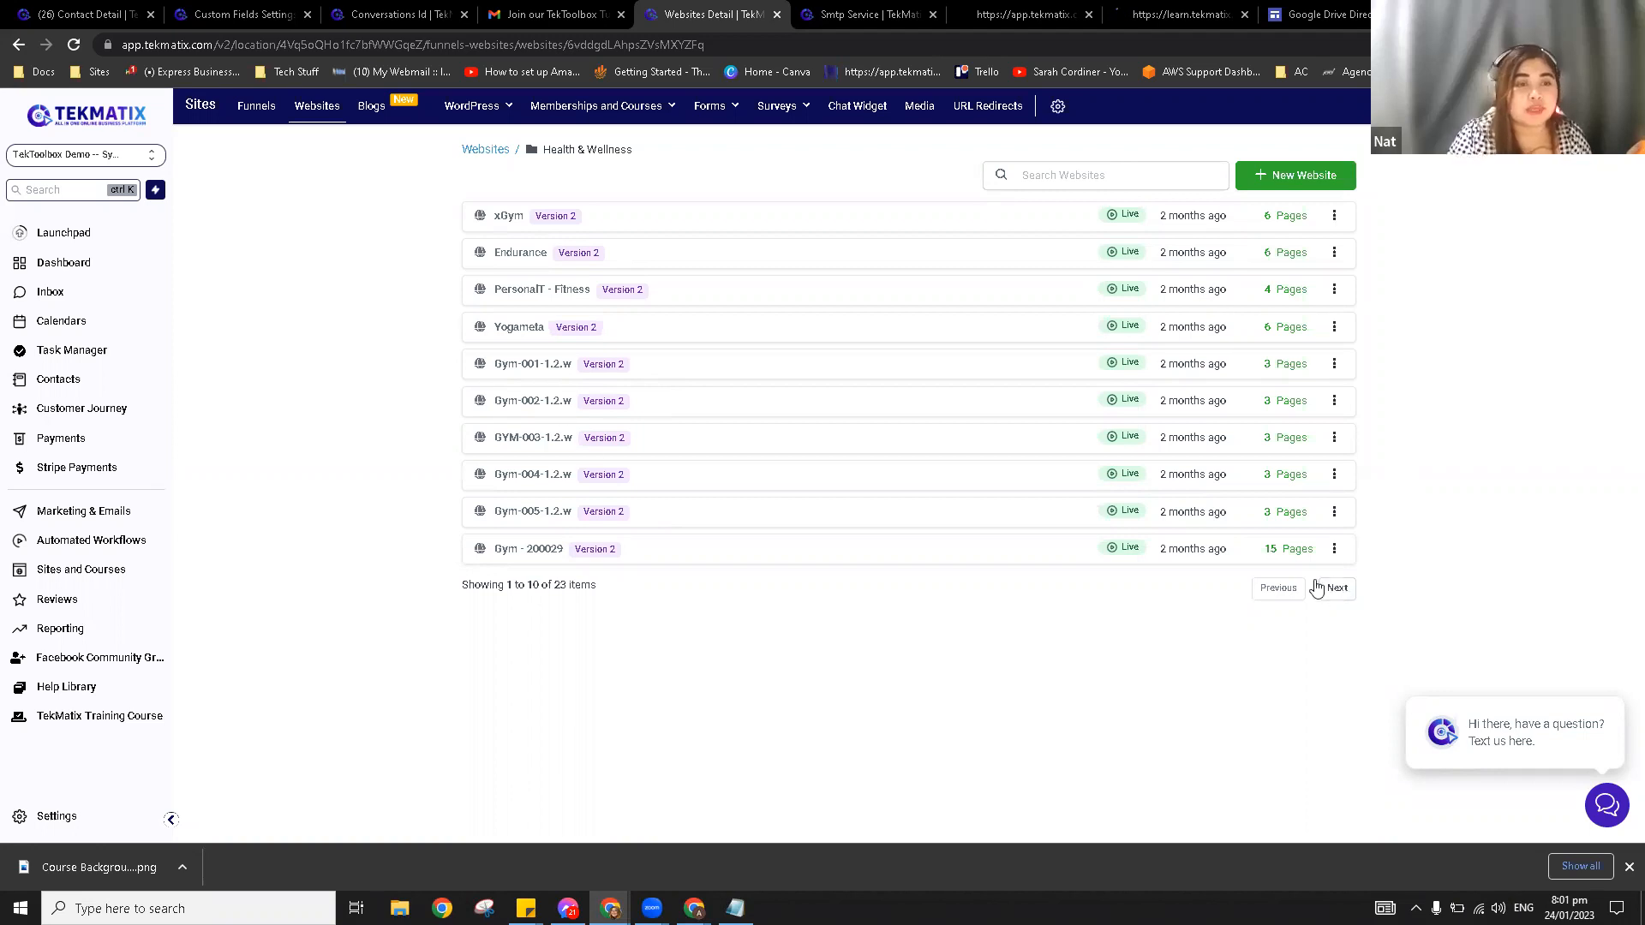
left_click(485, 151)
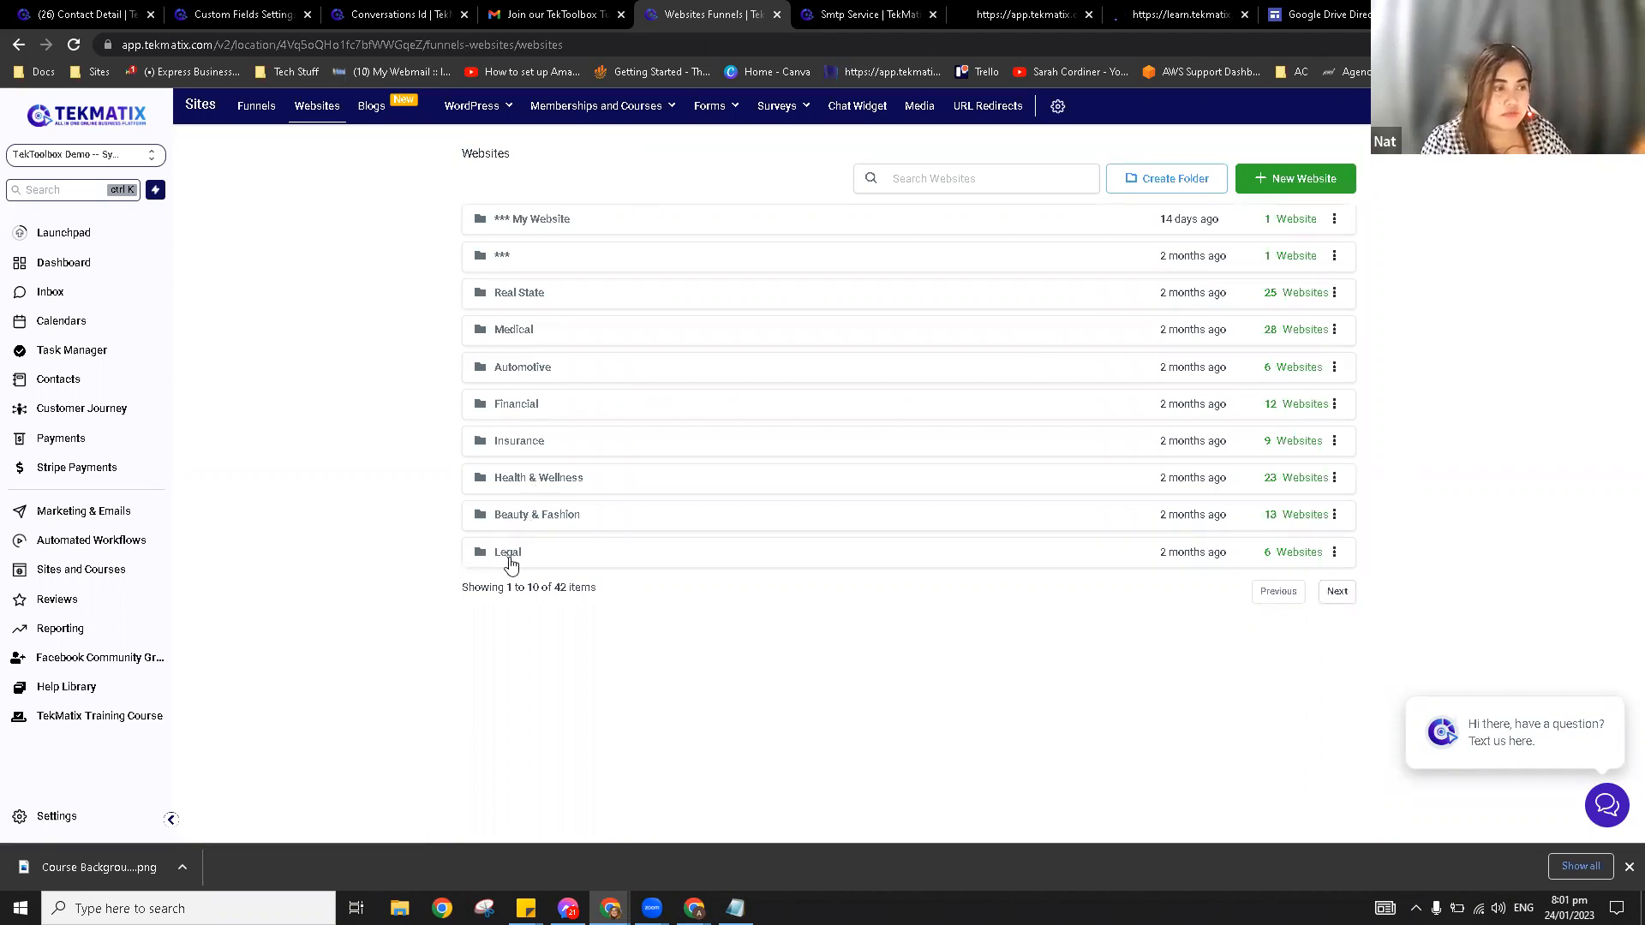
Step: Browse the Home Services website templates on the next page, then show the Funnels list
left_click(1338, 593)
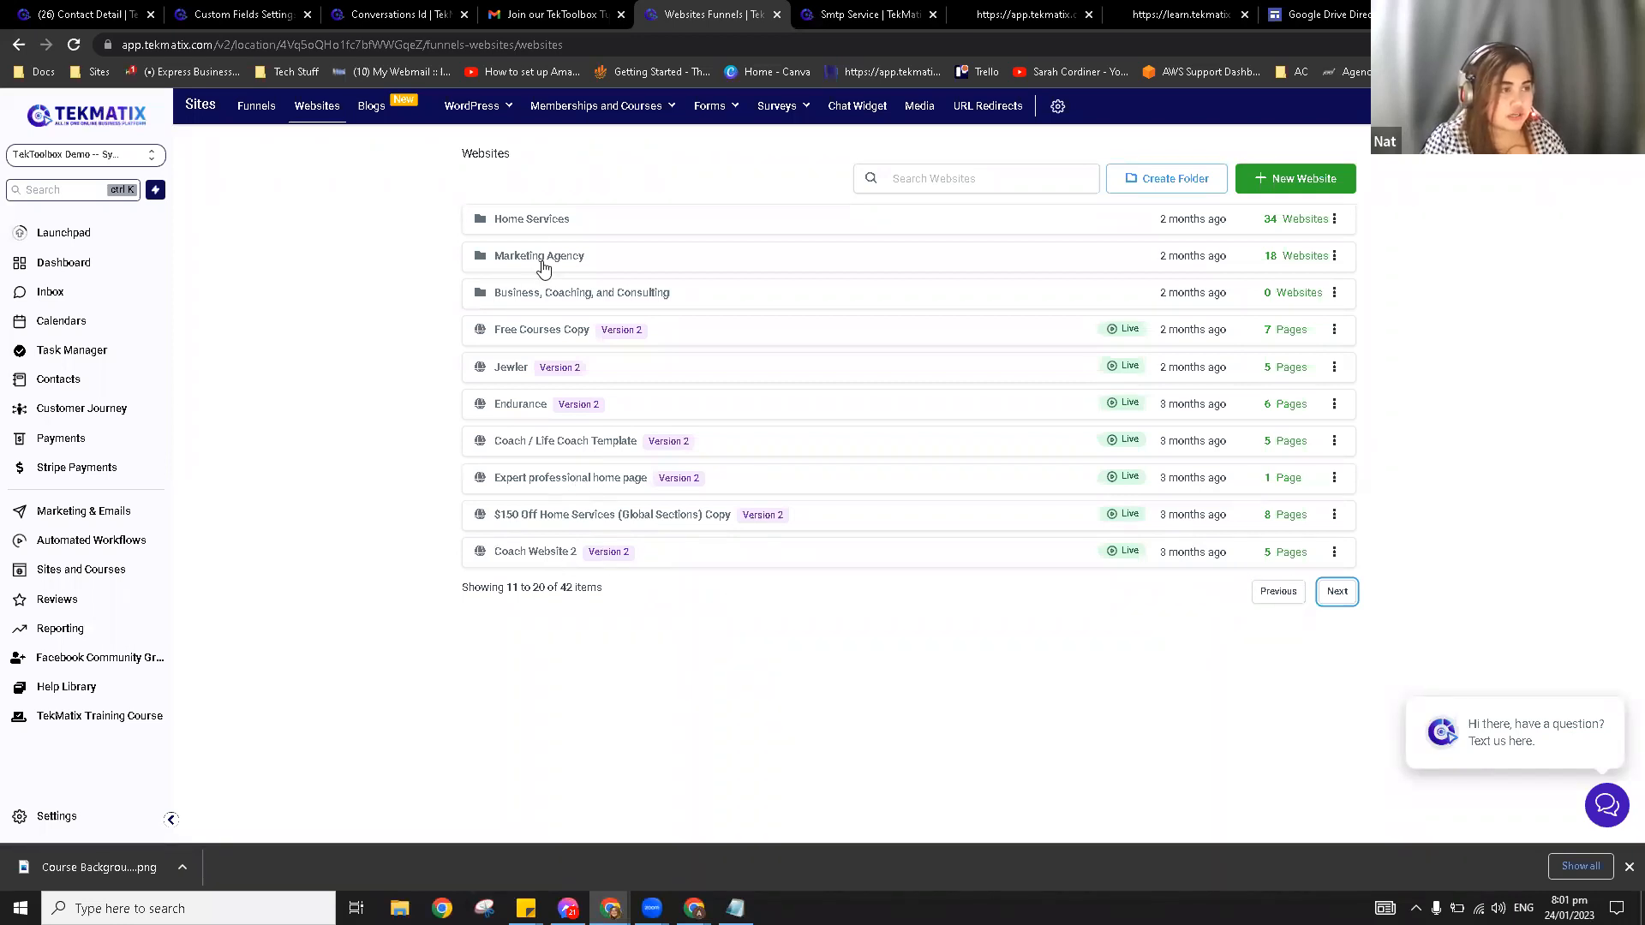
left_click(537, 225)
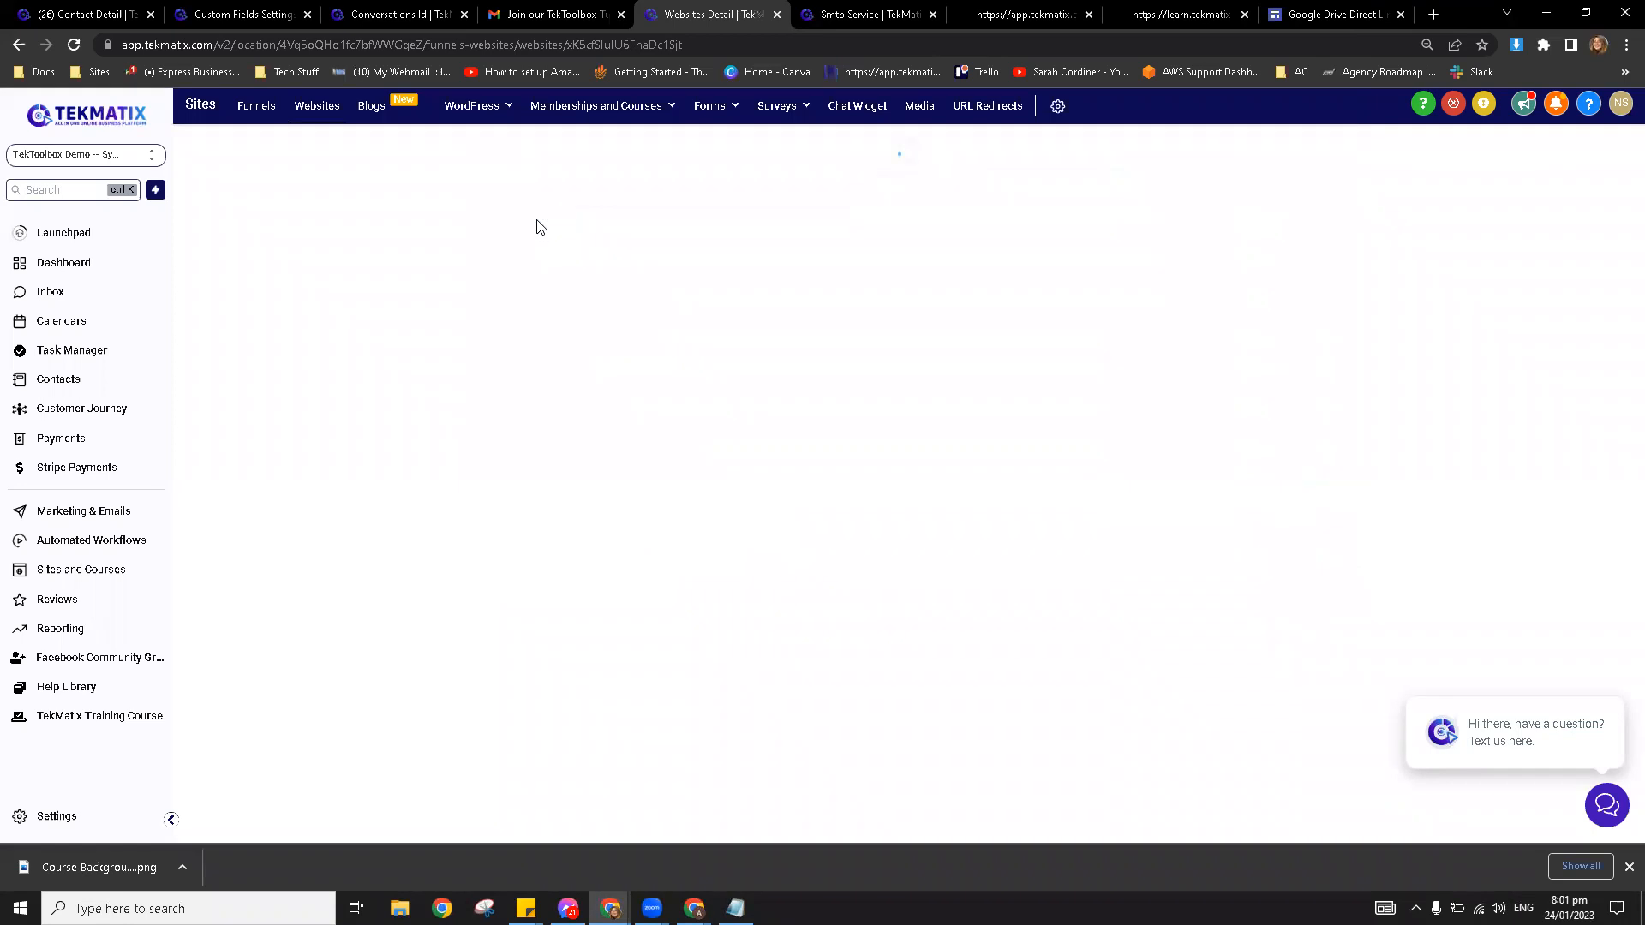
left_click(250, 111)
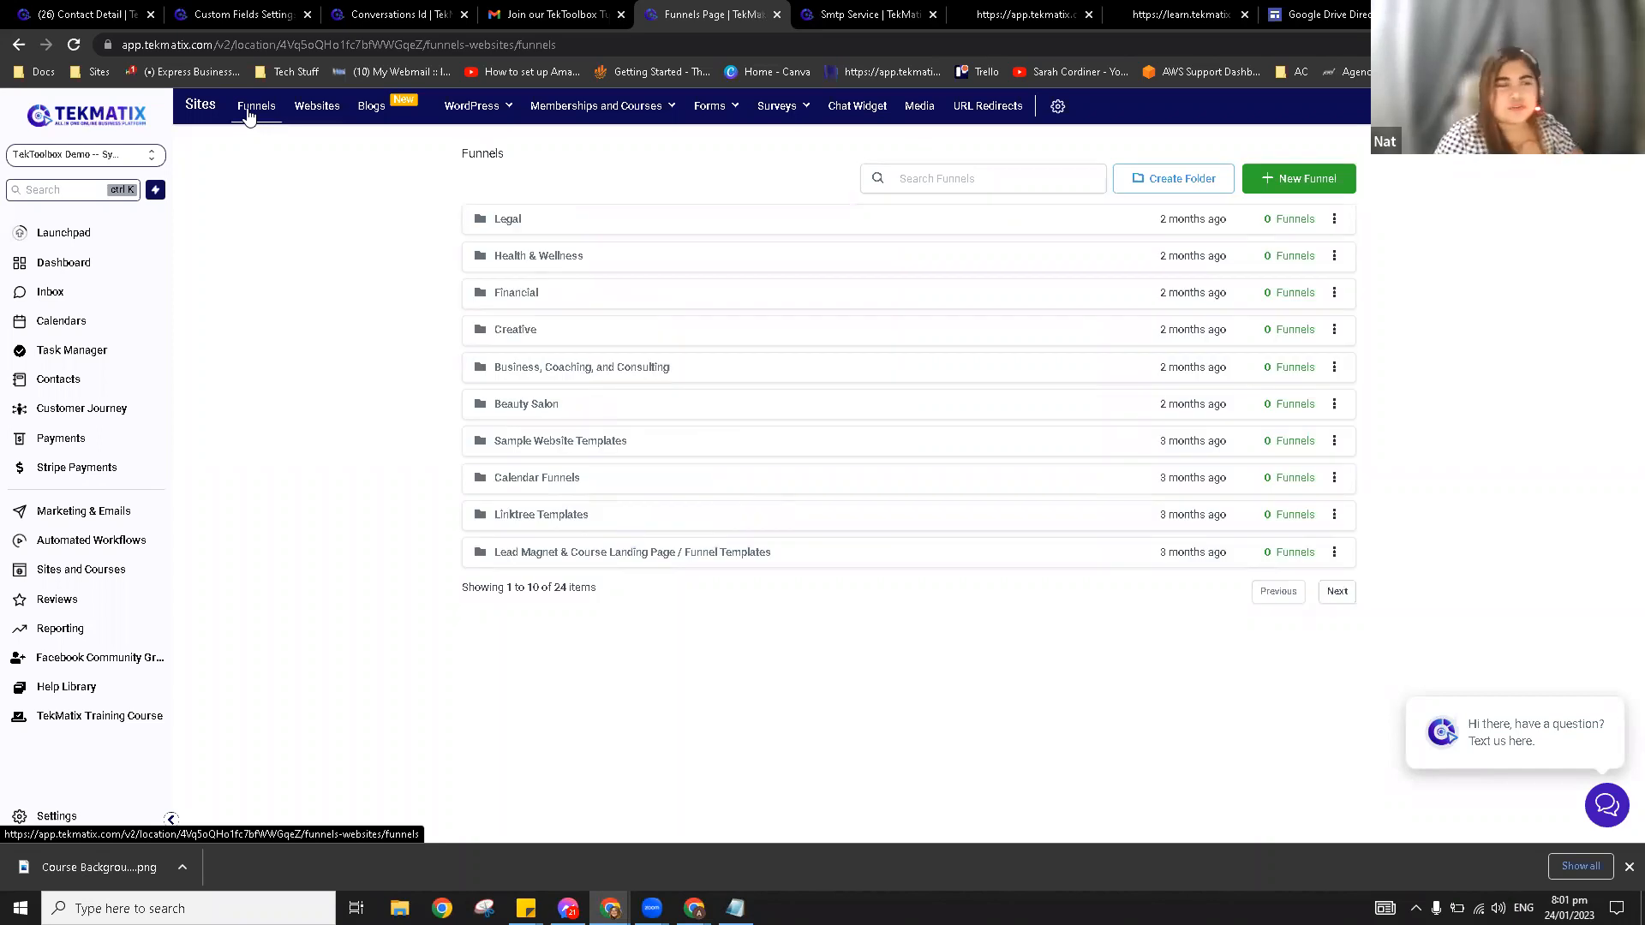
Step: Inspect the Legal folder's Attorney/ Law Firm-004-1.2 funnel settings and steps, then return to Websites
left_click(515, 222)
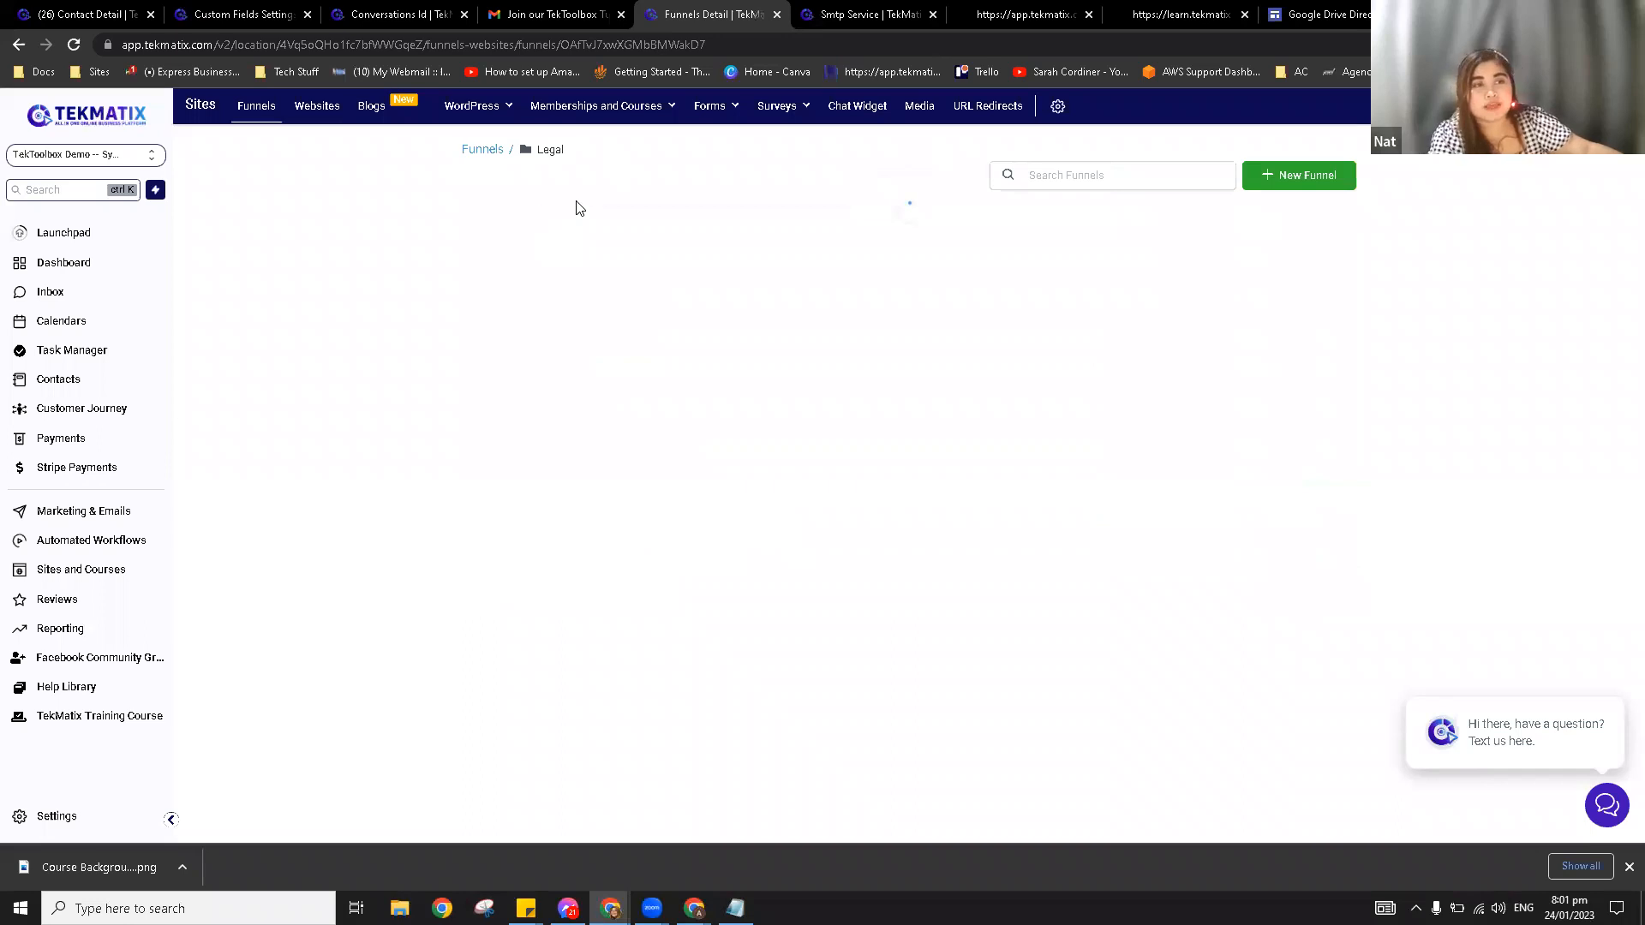
left_click(561, 216)
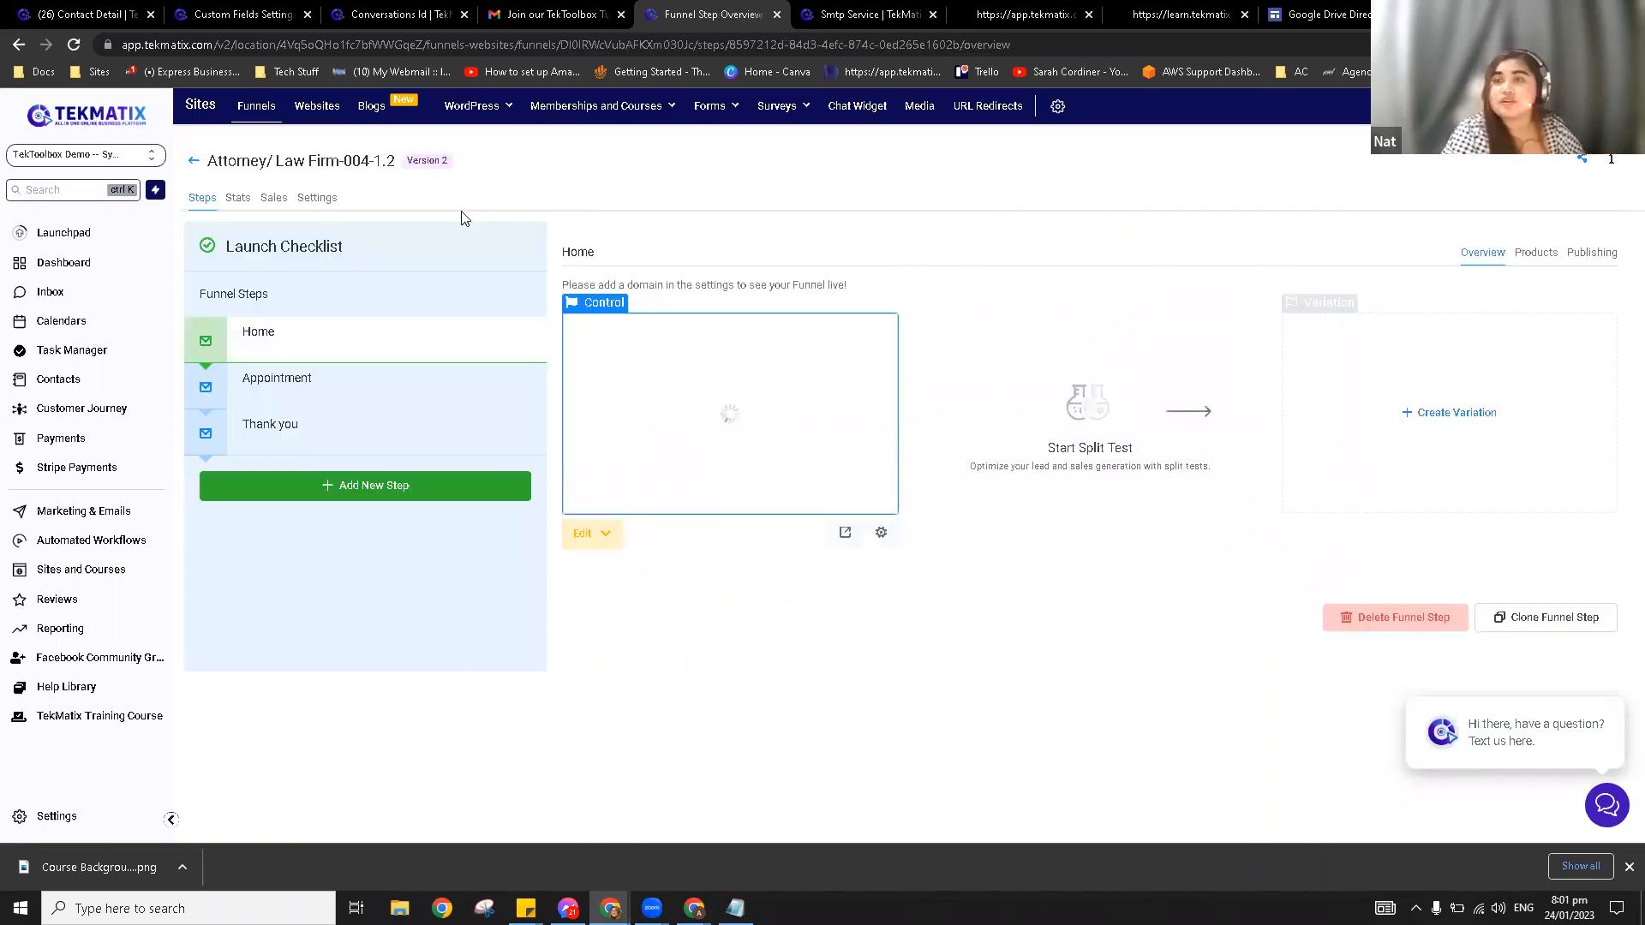
left_click(317, 199)
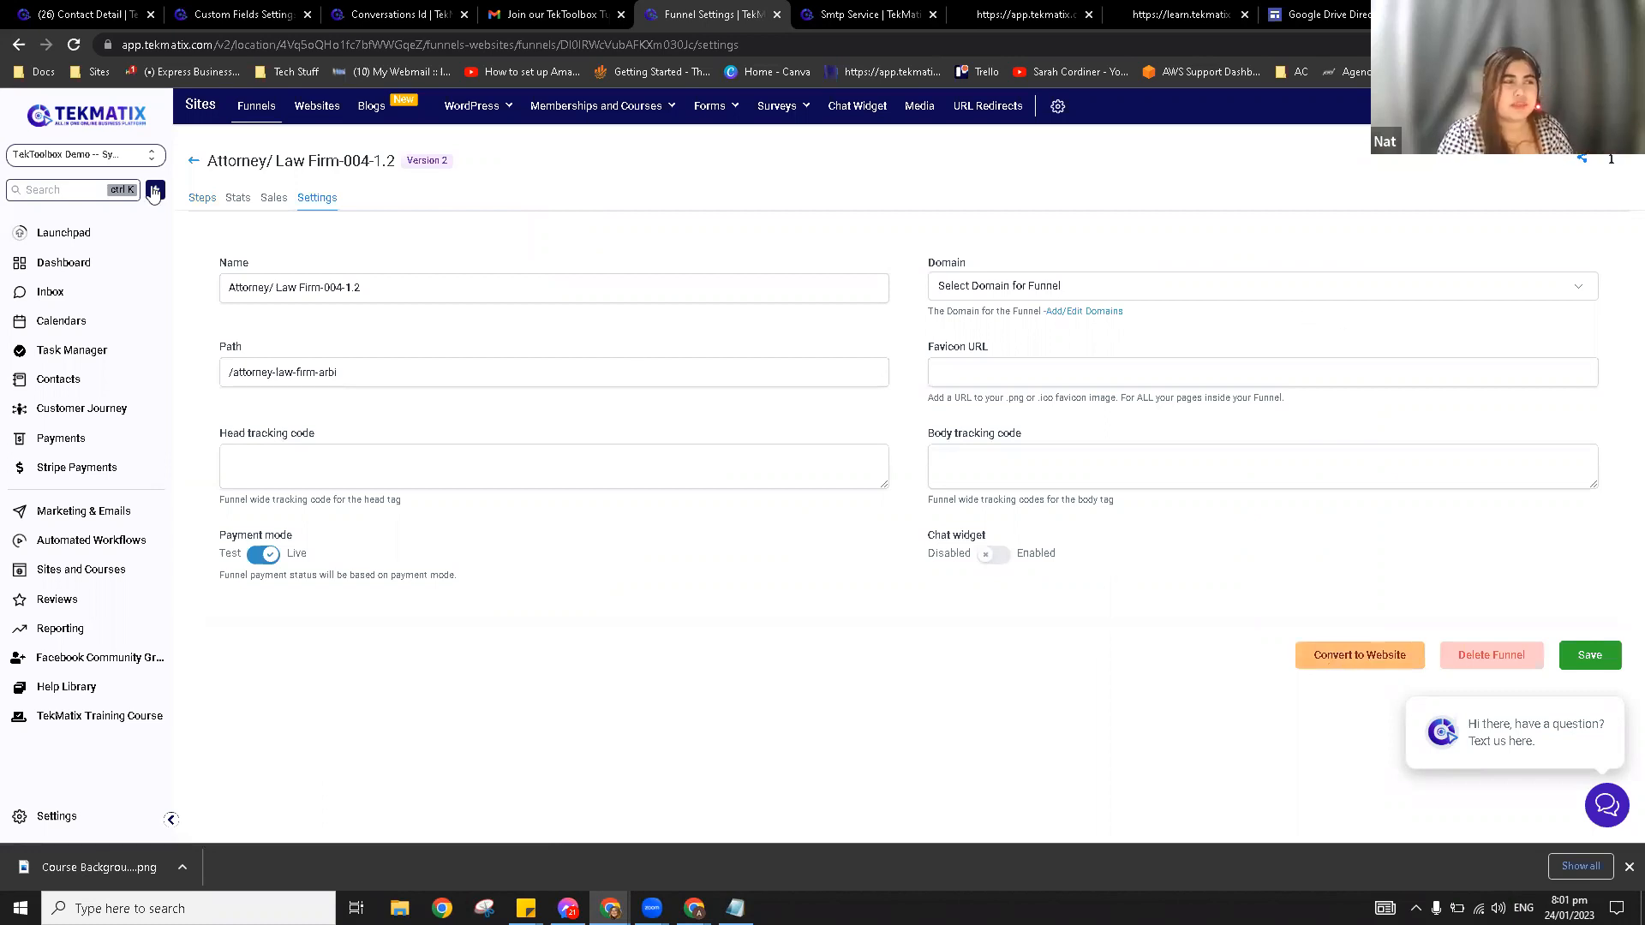
left_click(205, 198)
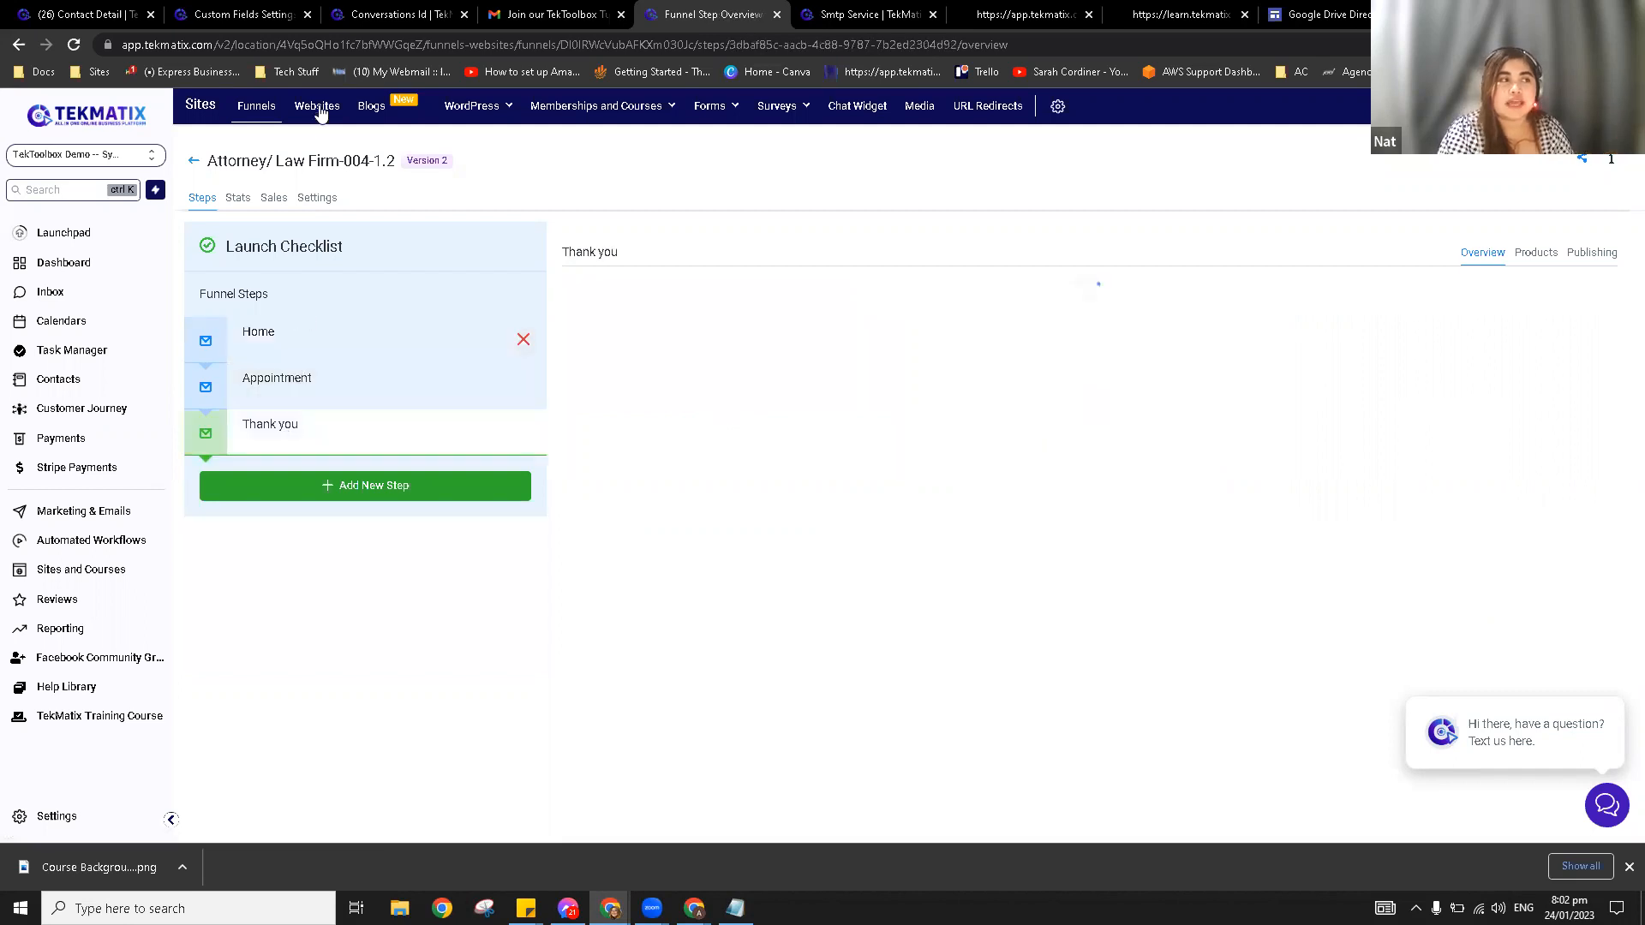
left_click(317, 106)
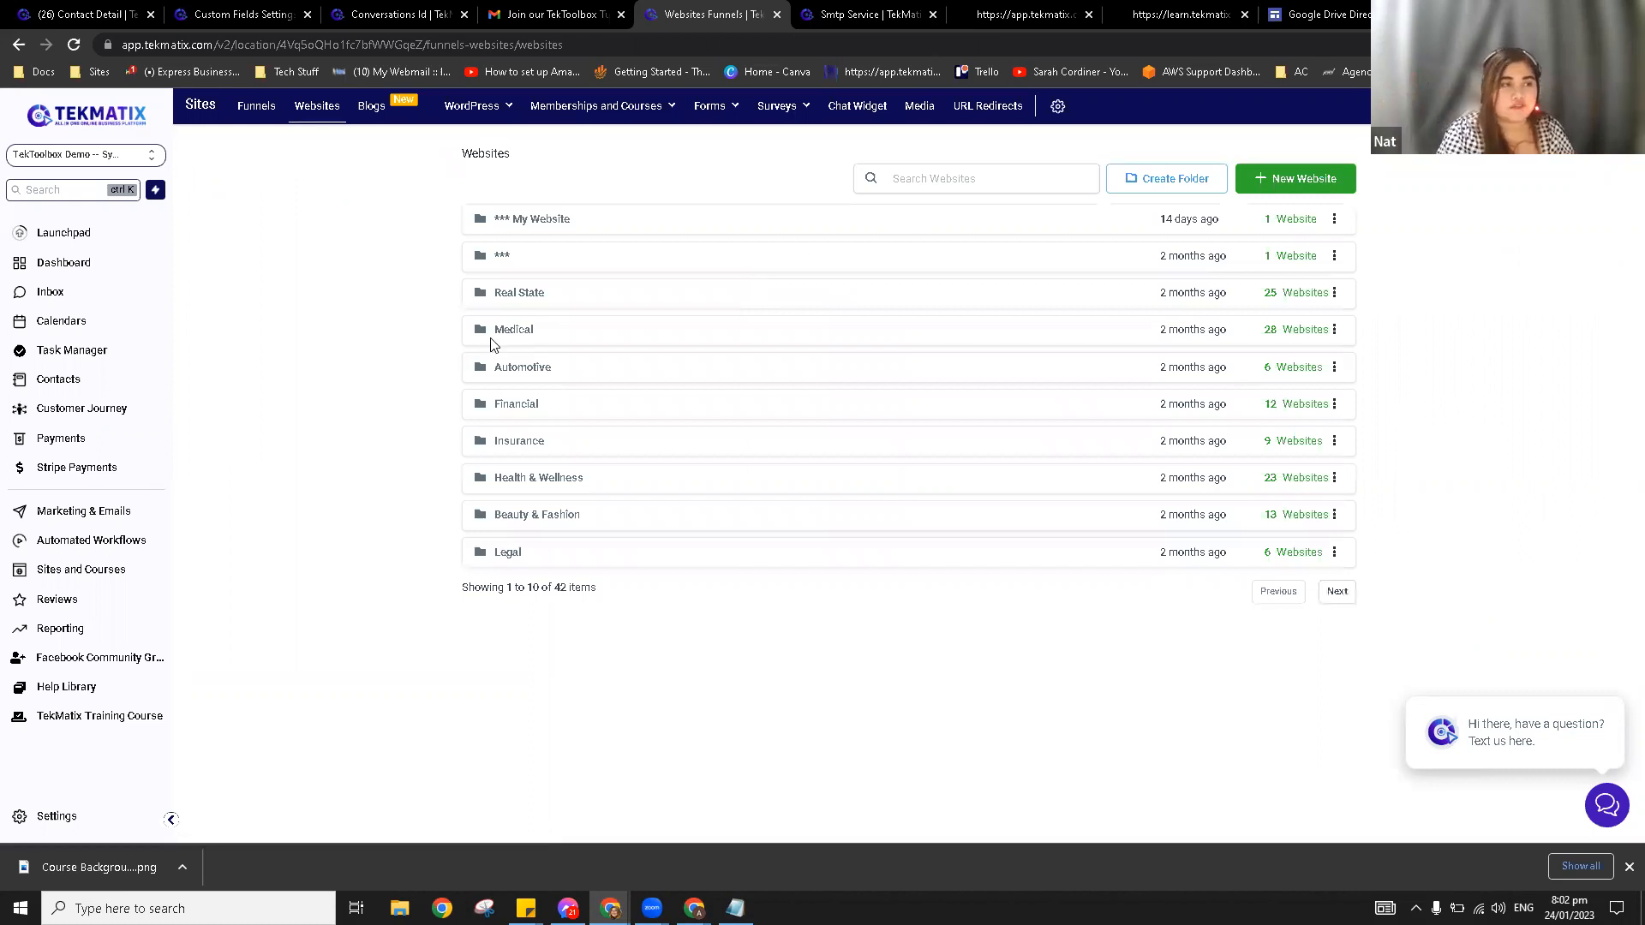
Step: Open the PhysialT - Medical website from the Medical templates folder
left_click(514, 330)
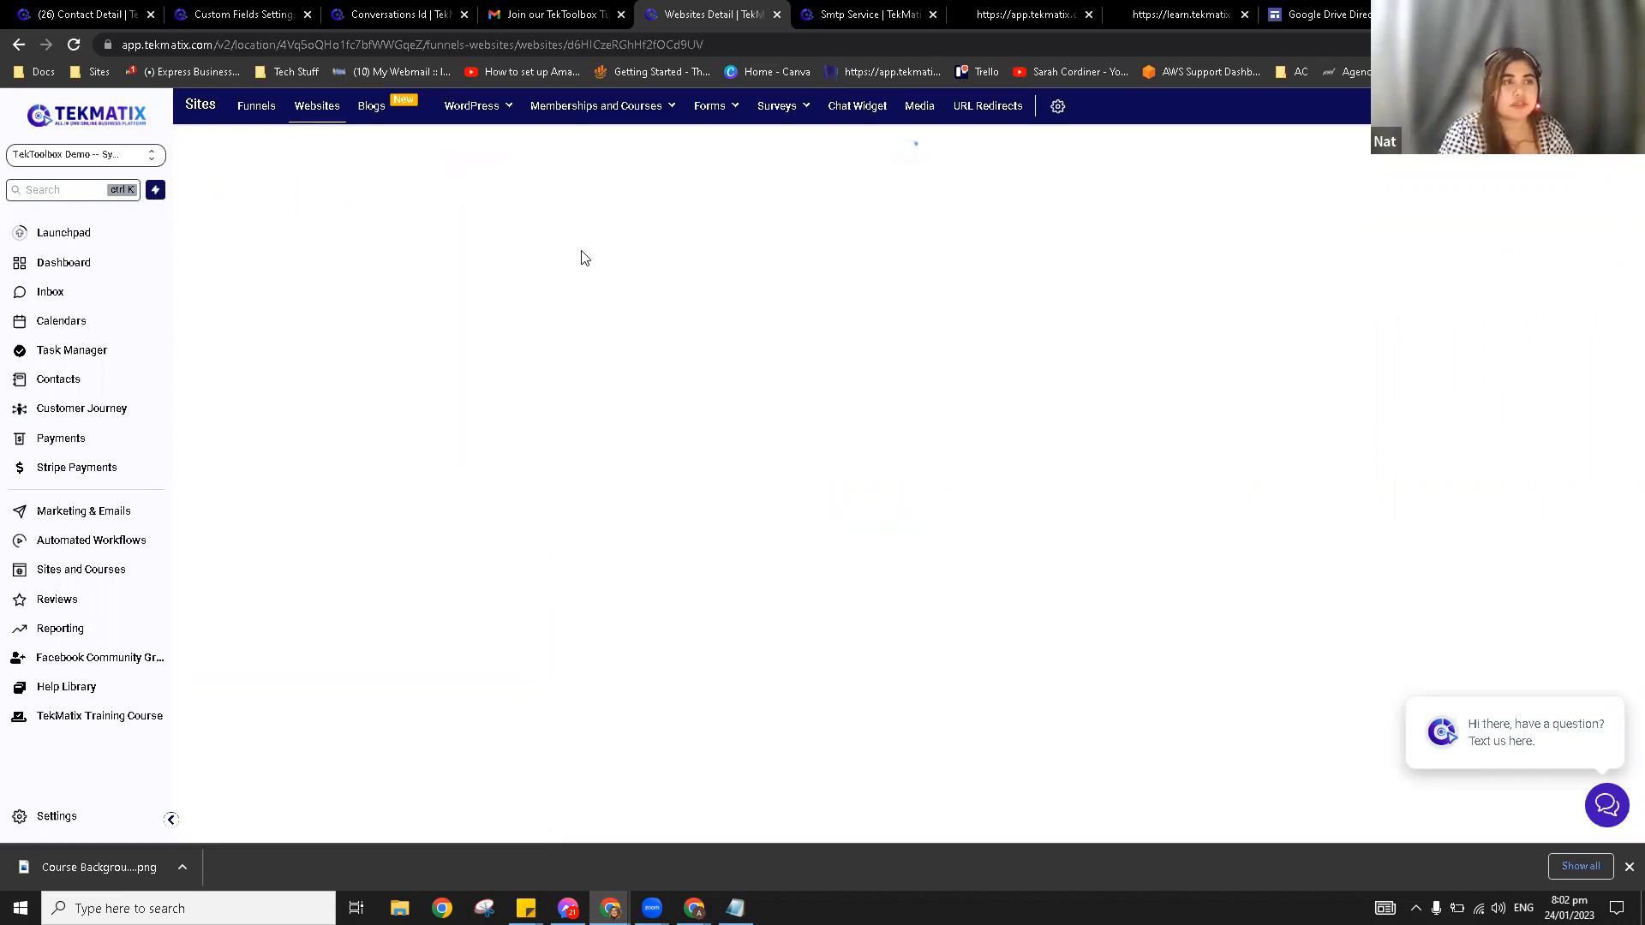
left_click(553, 221)
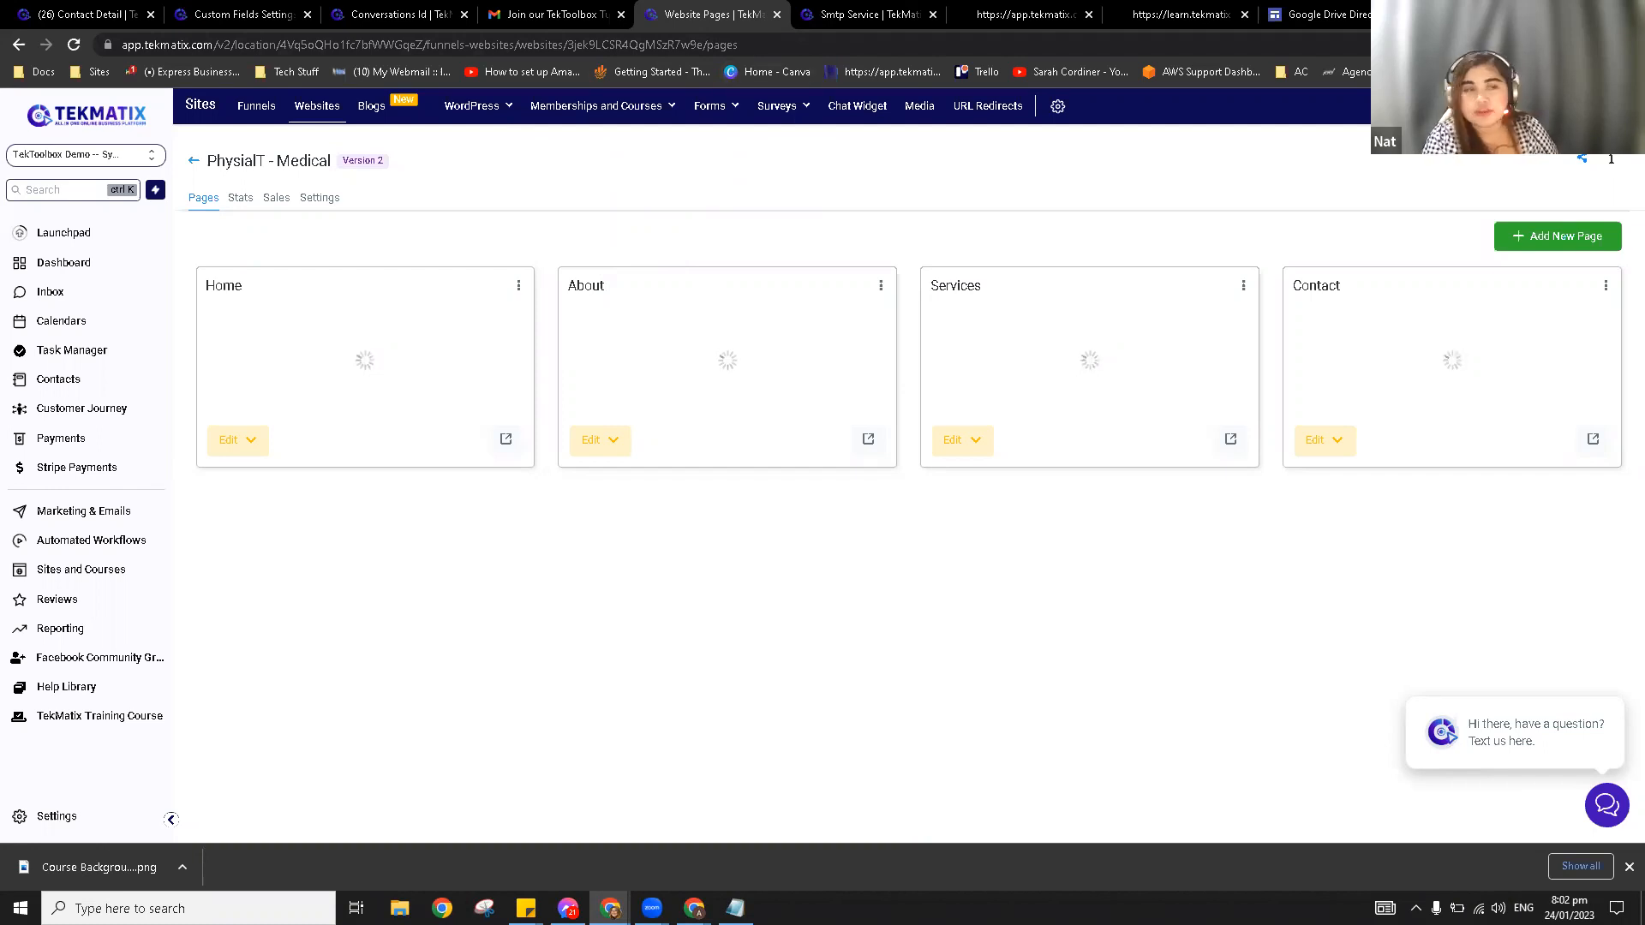
Step: Back in Email Services, dismiss the LastPass prompt and view LeadConnector's Dedicated domain page
left_click(878, 12)
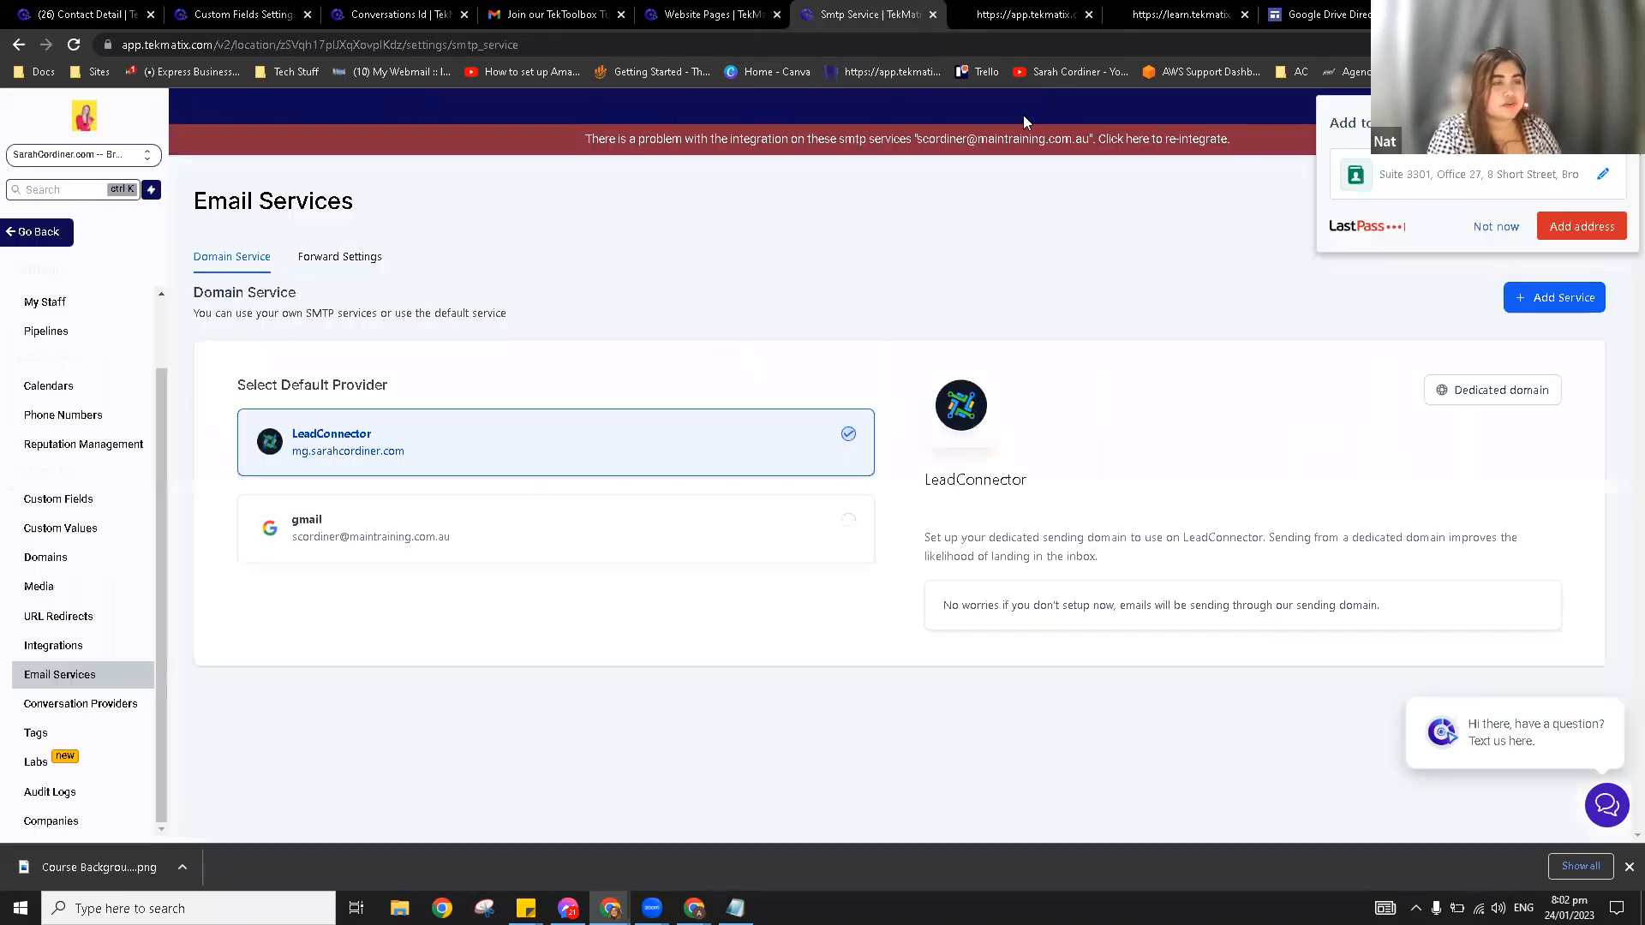
left_click(1496, 227)
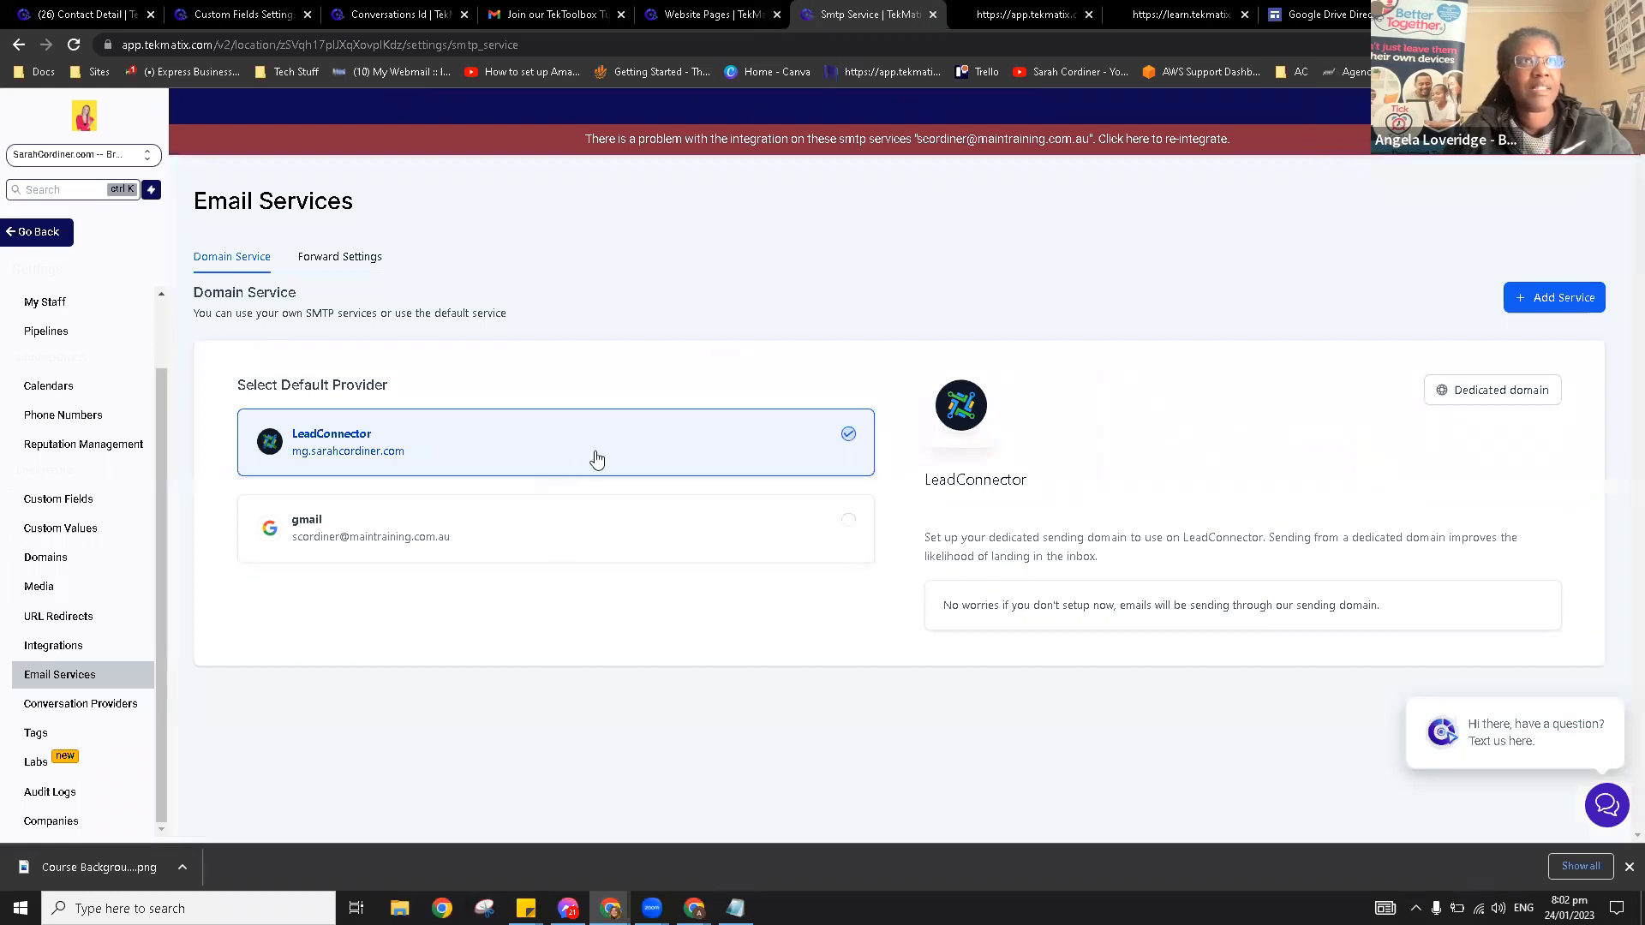
left_click(1508, 392)
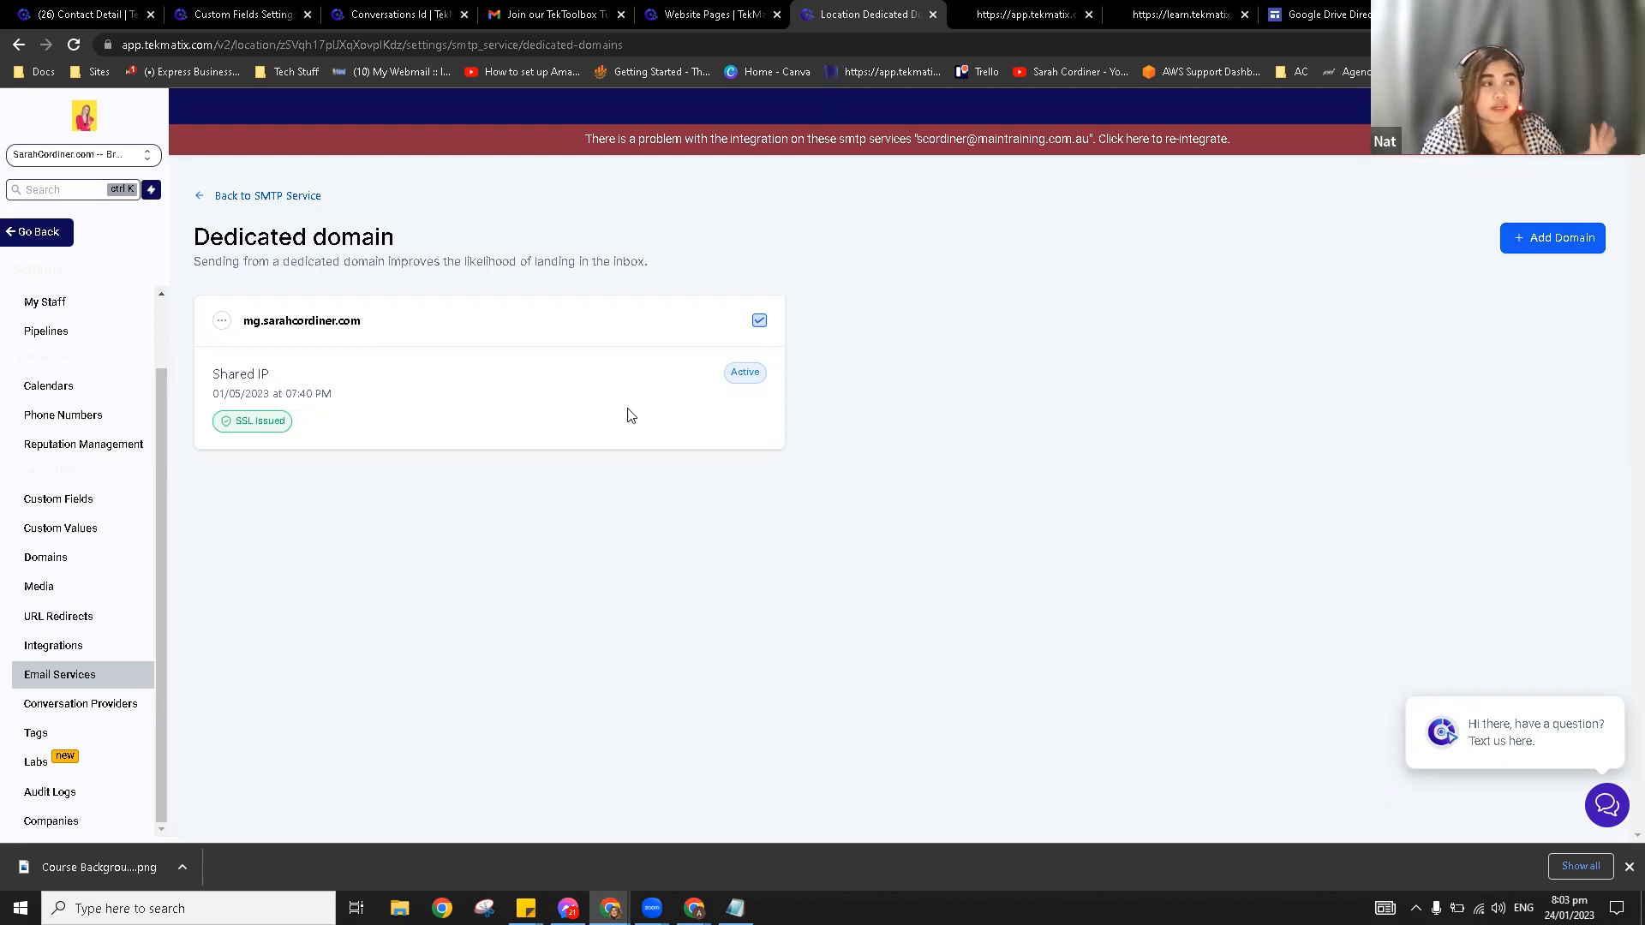
Step: Choose Verify domain from the sending domain's menu to see its verified TXT, CNAME and MX records
left_click(222, 326)
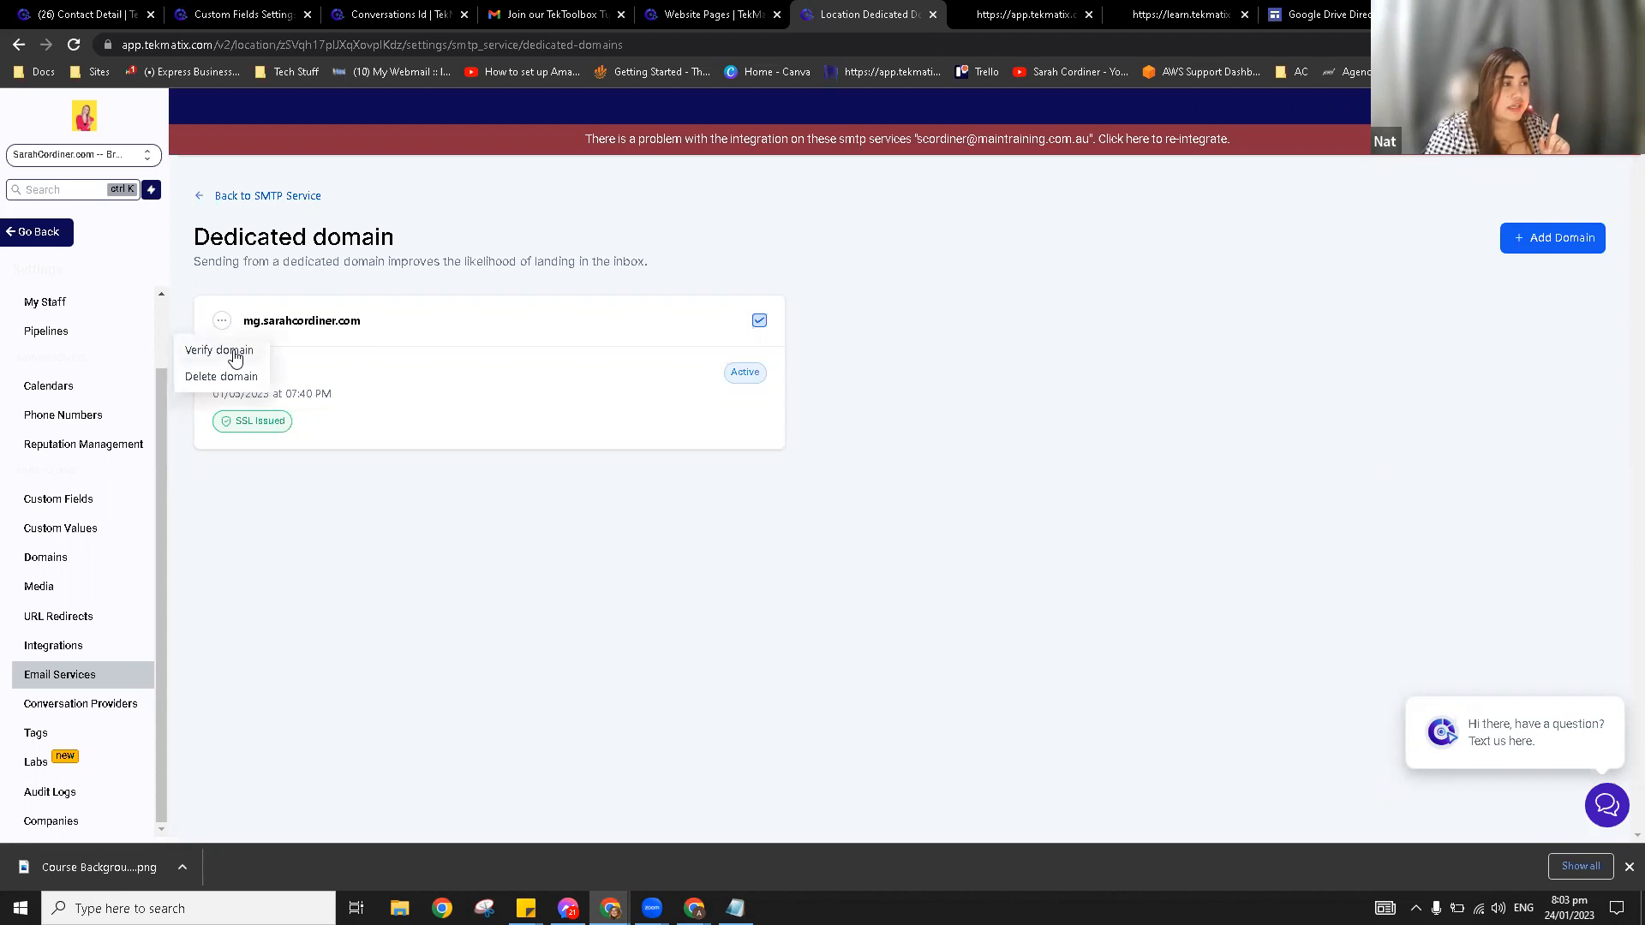
left_click(219, 350)
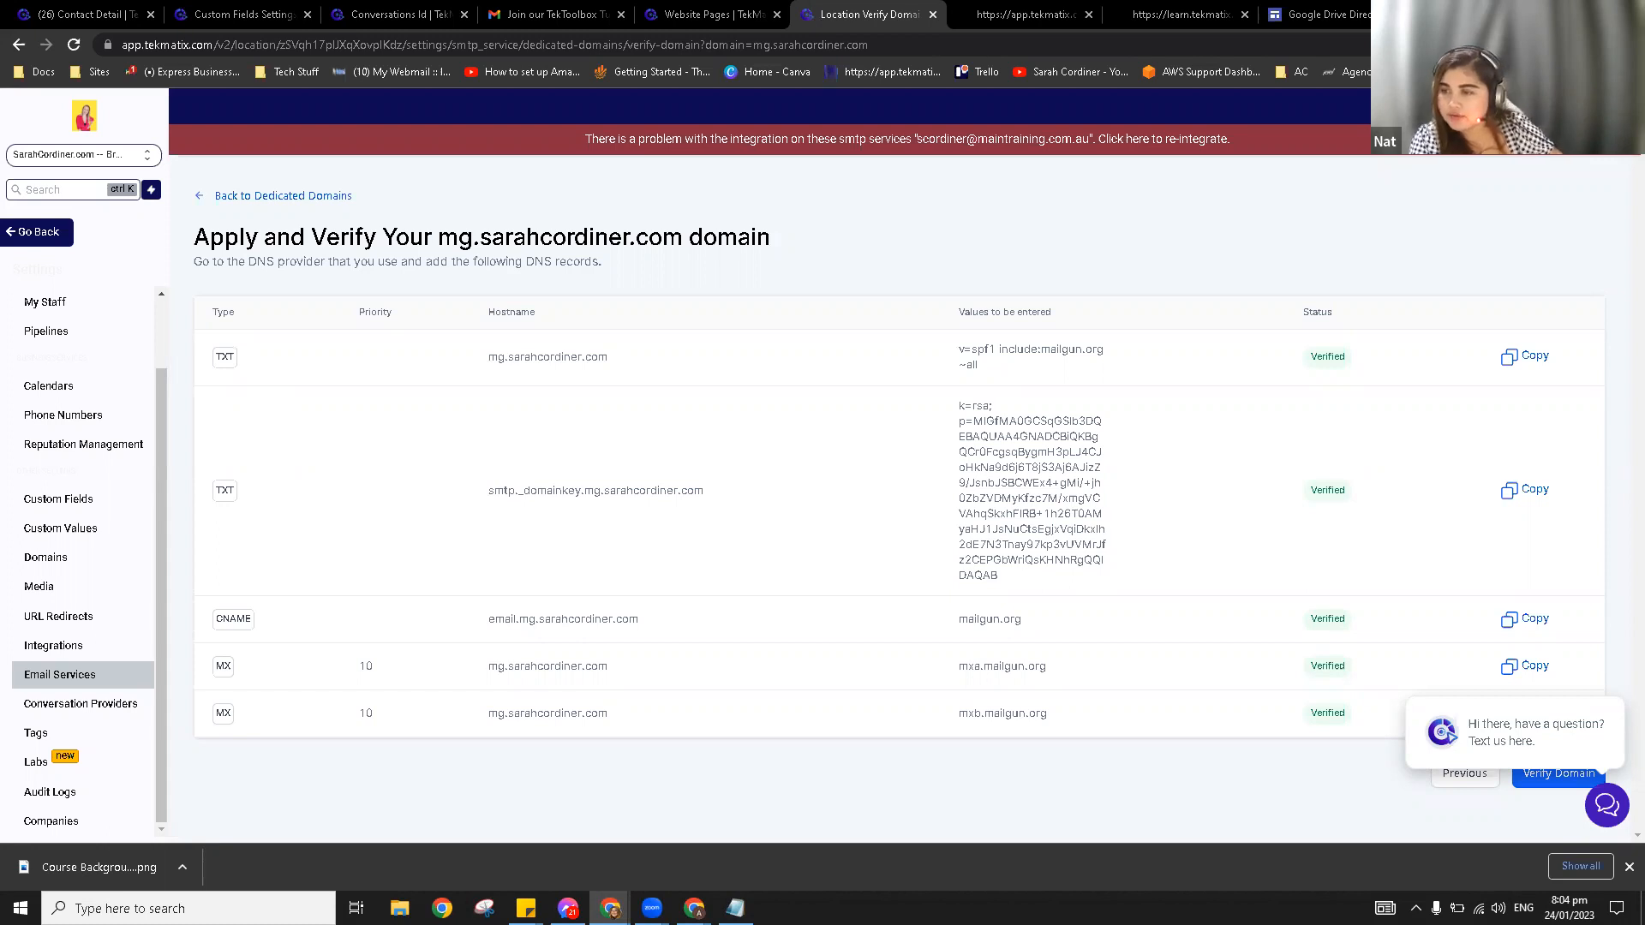
double_click(225, 358)
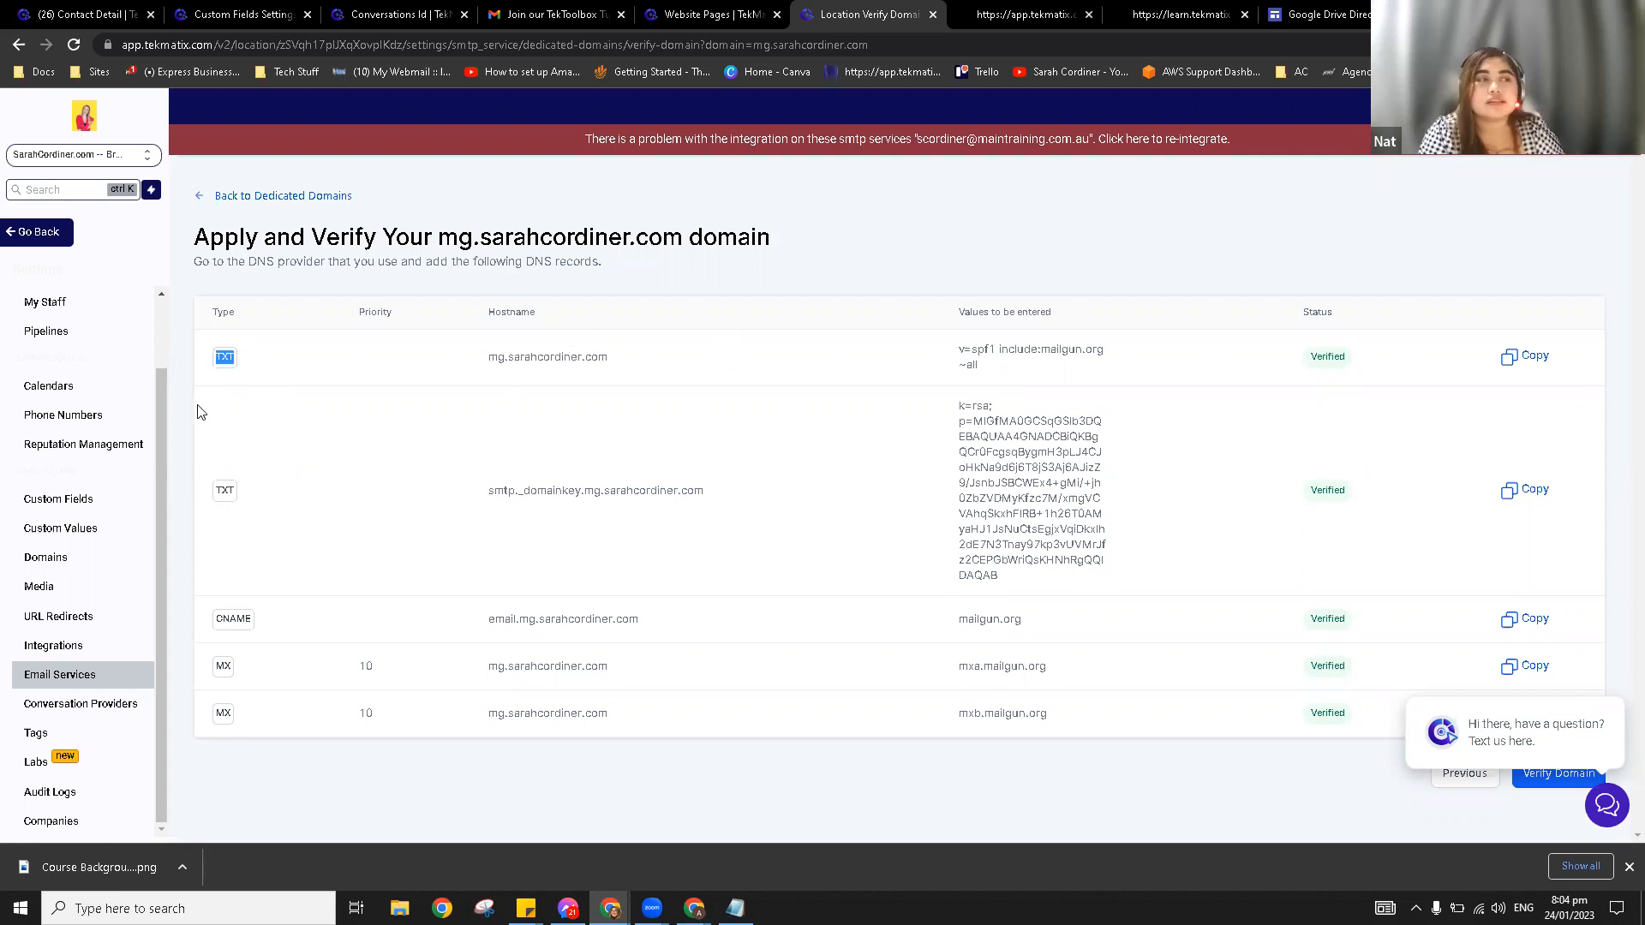
left_click(300, 375)
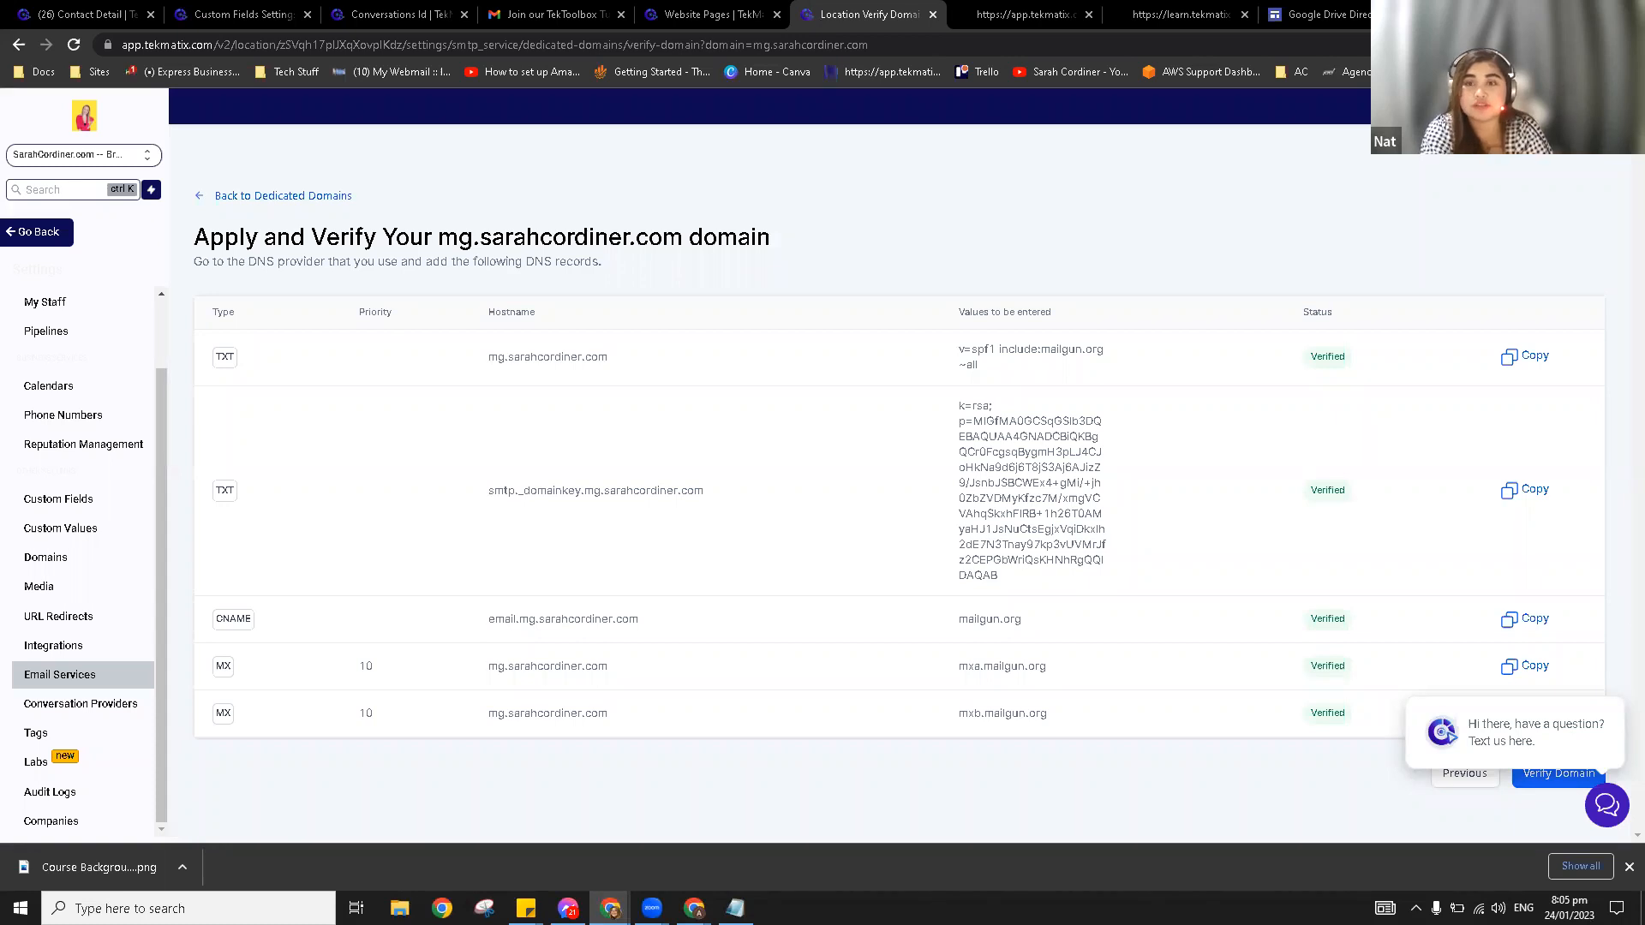
key("alt+Tab")
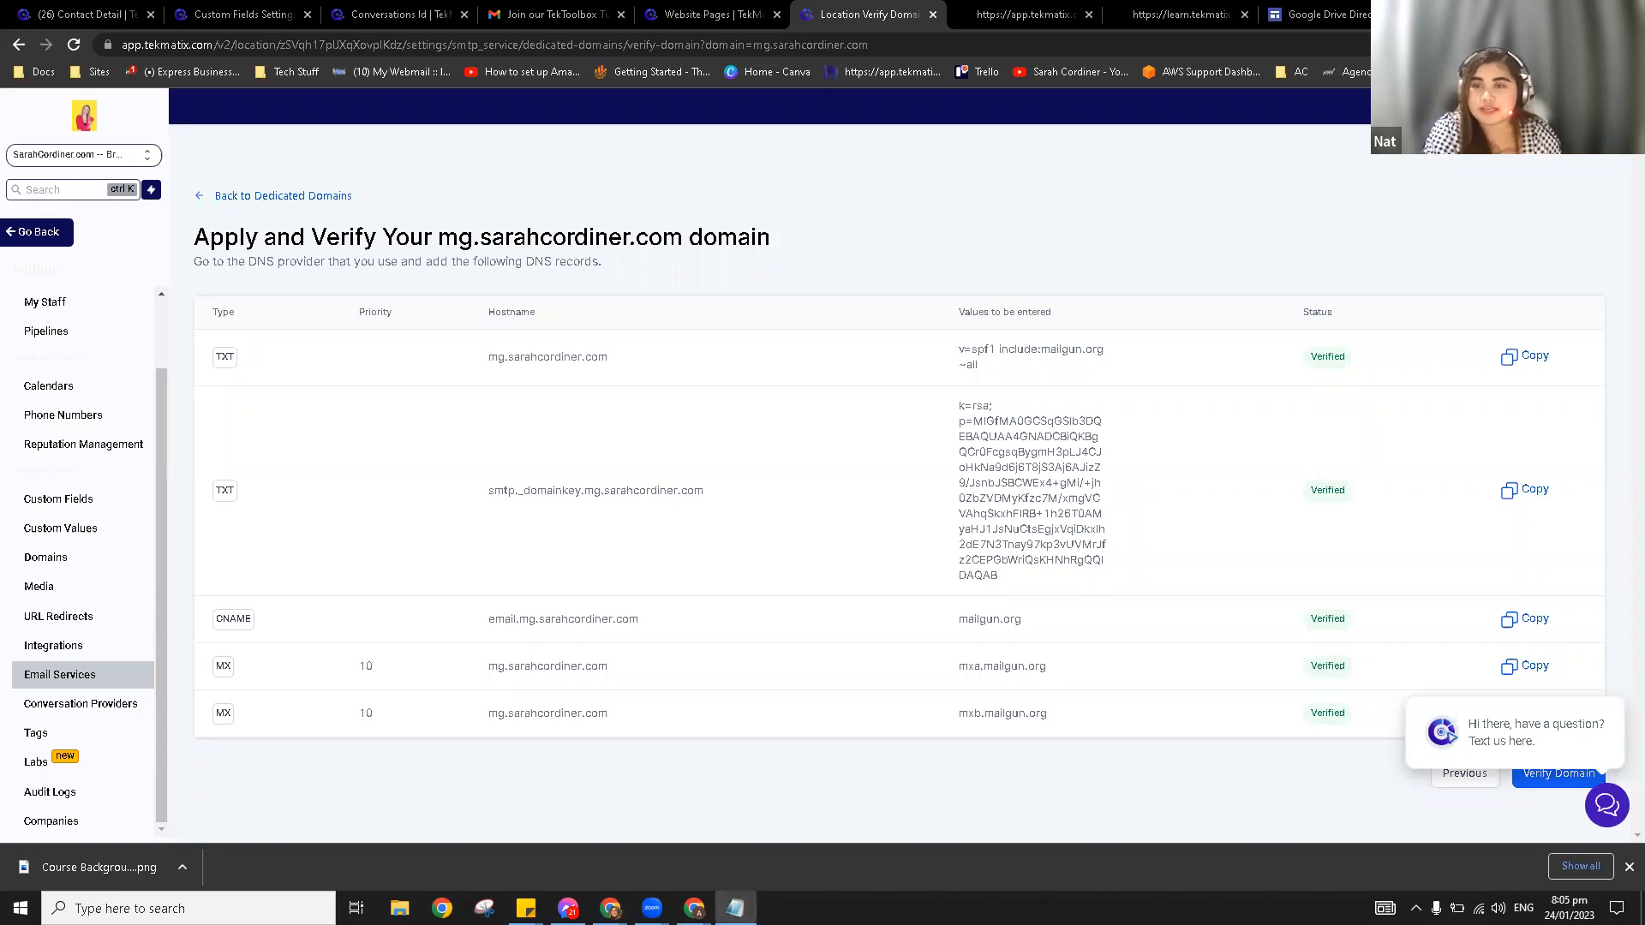